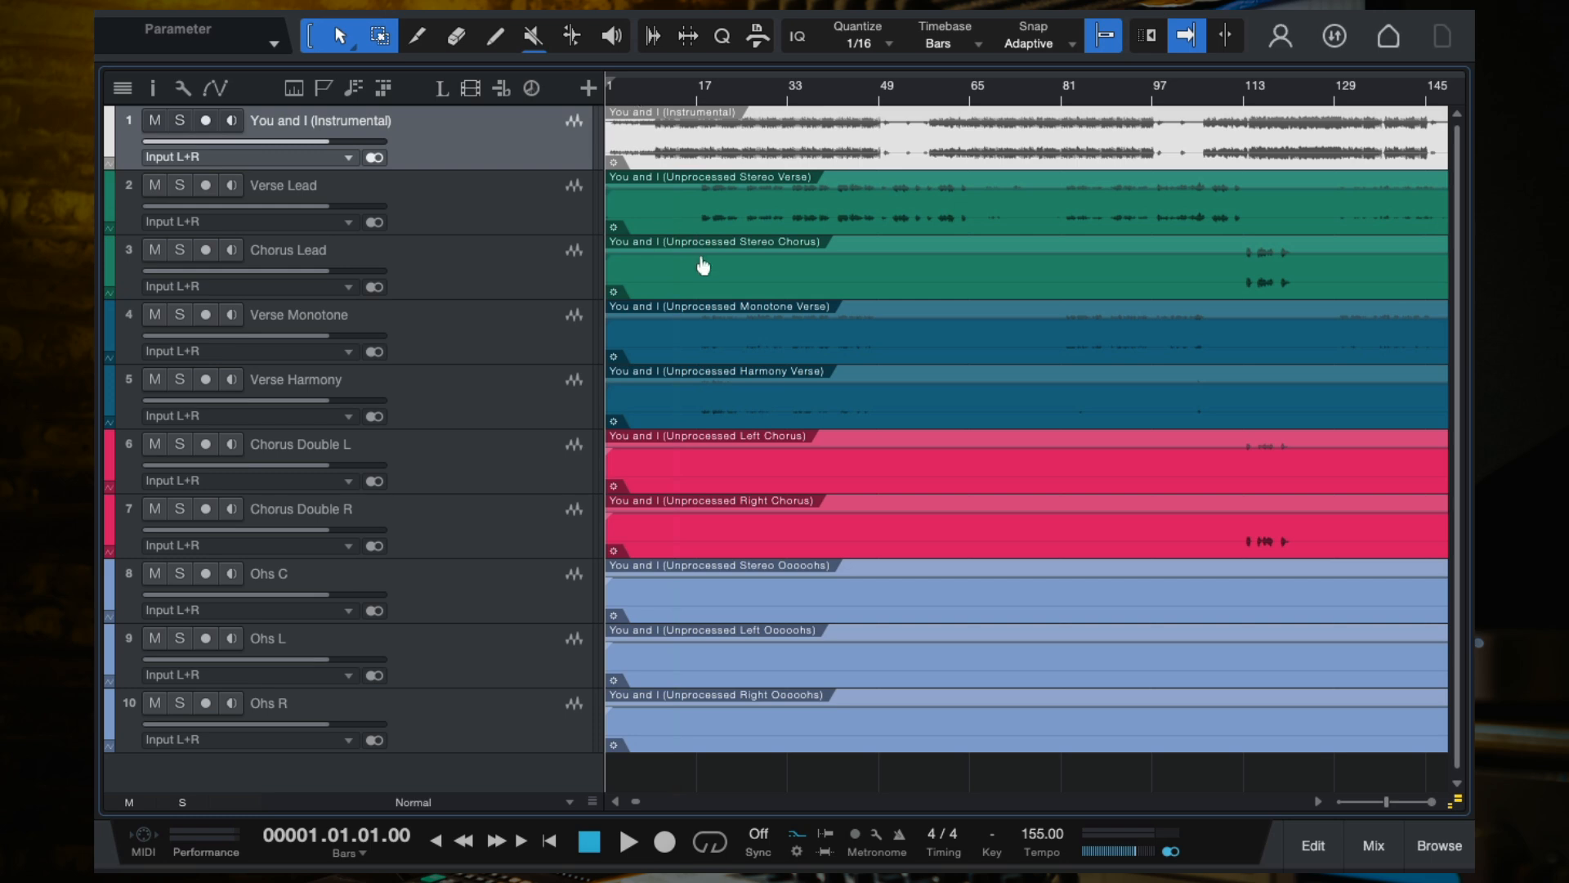
Play the full mix from the start of the song and stop playback around bar 24.
key("e")
key("e")
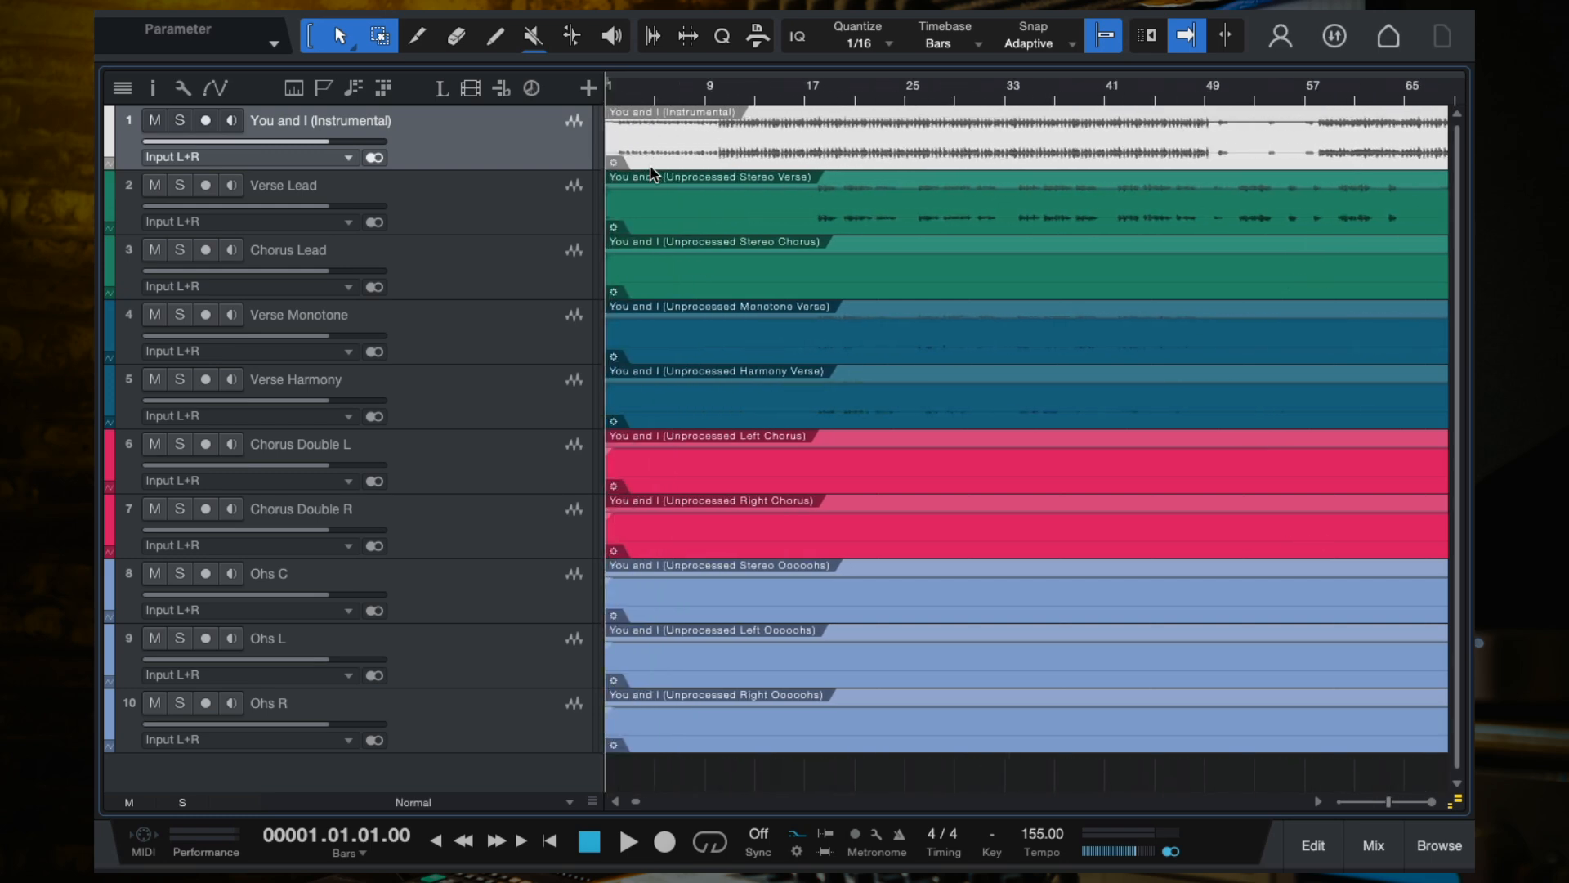
left_click(620, 94)
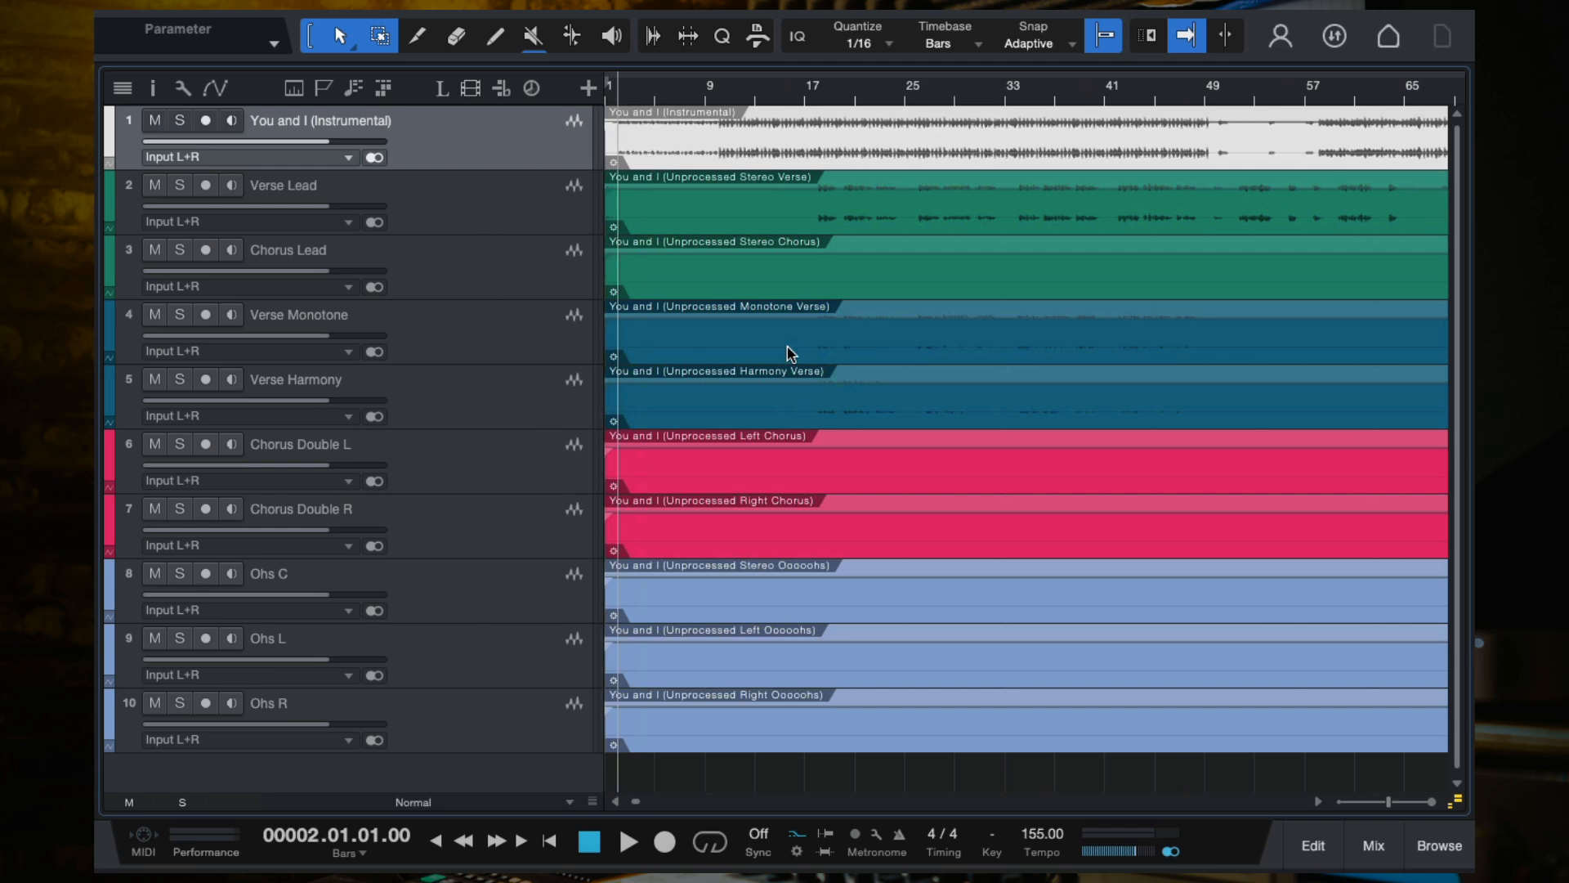
key("e")
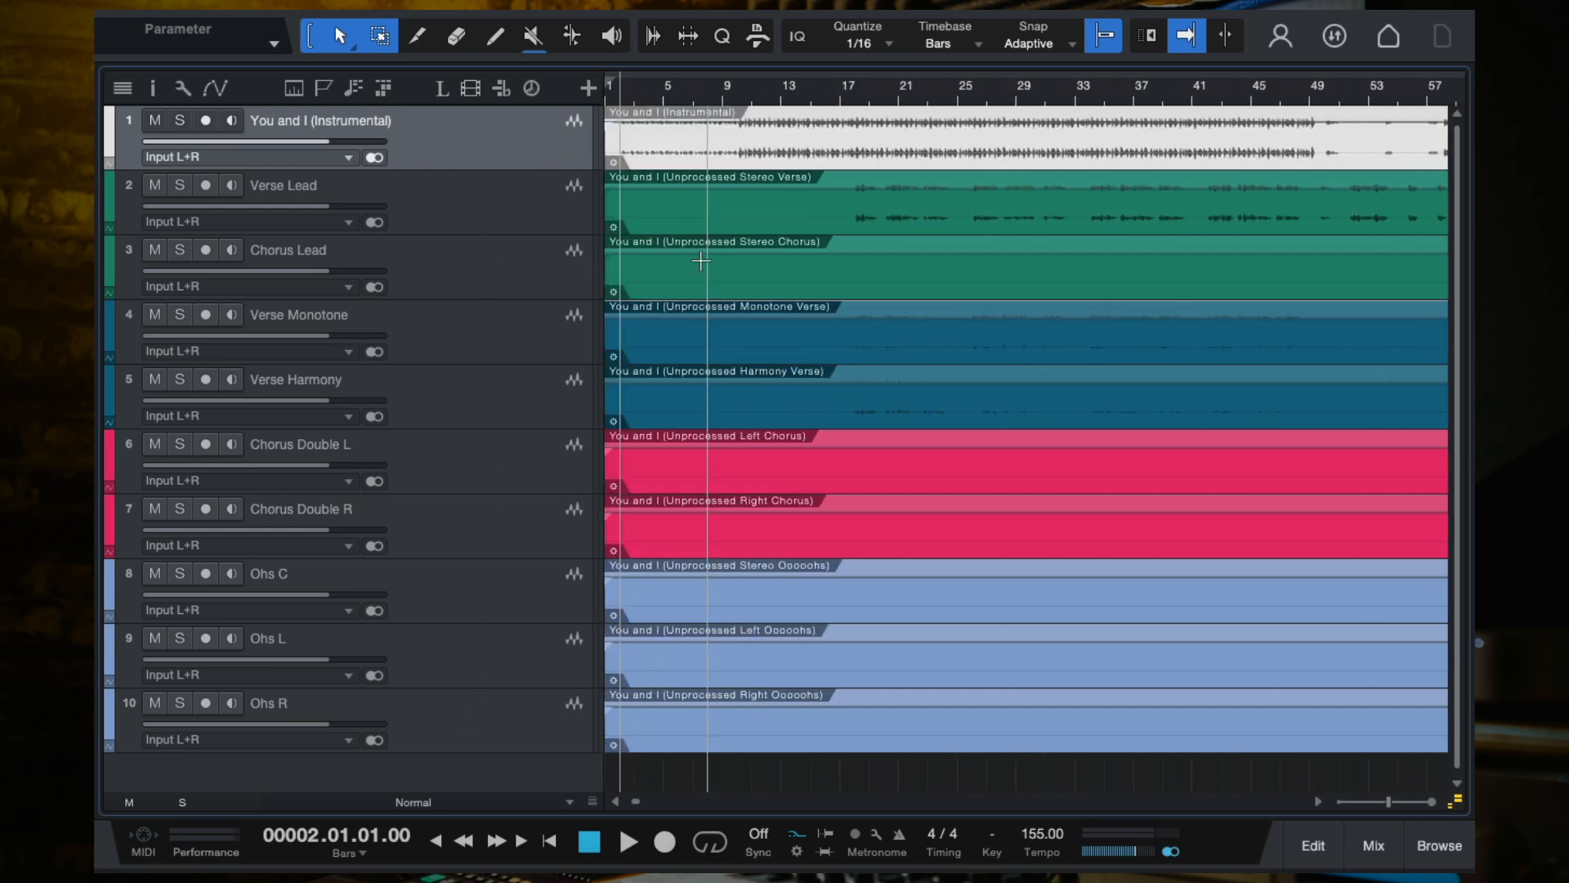
key("e")
left_click(550, 841)
key("w")
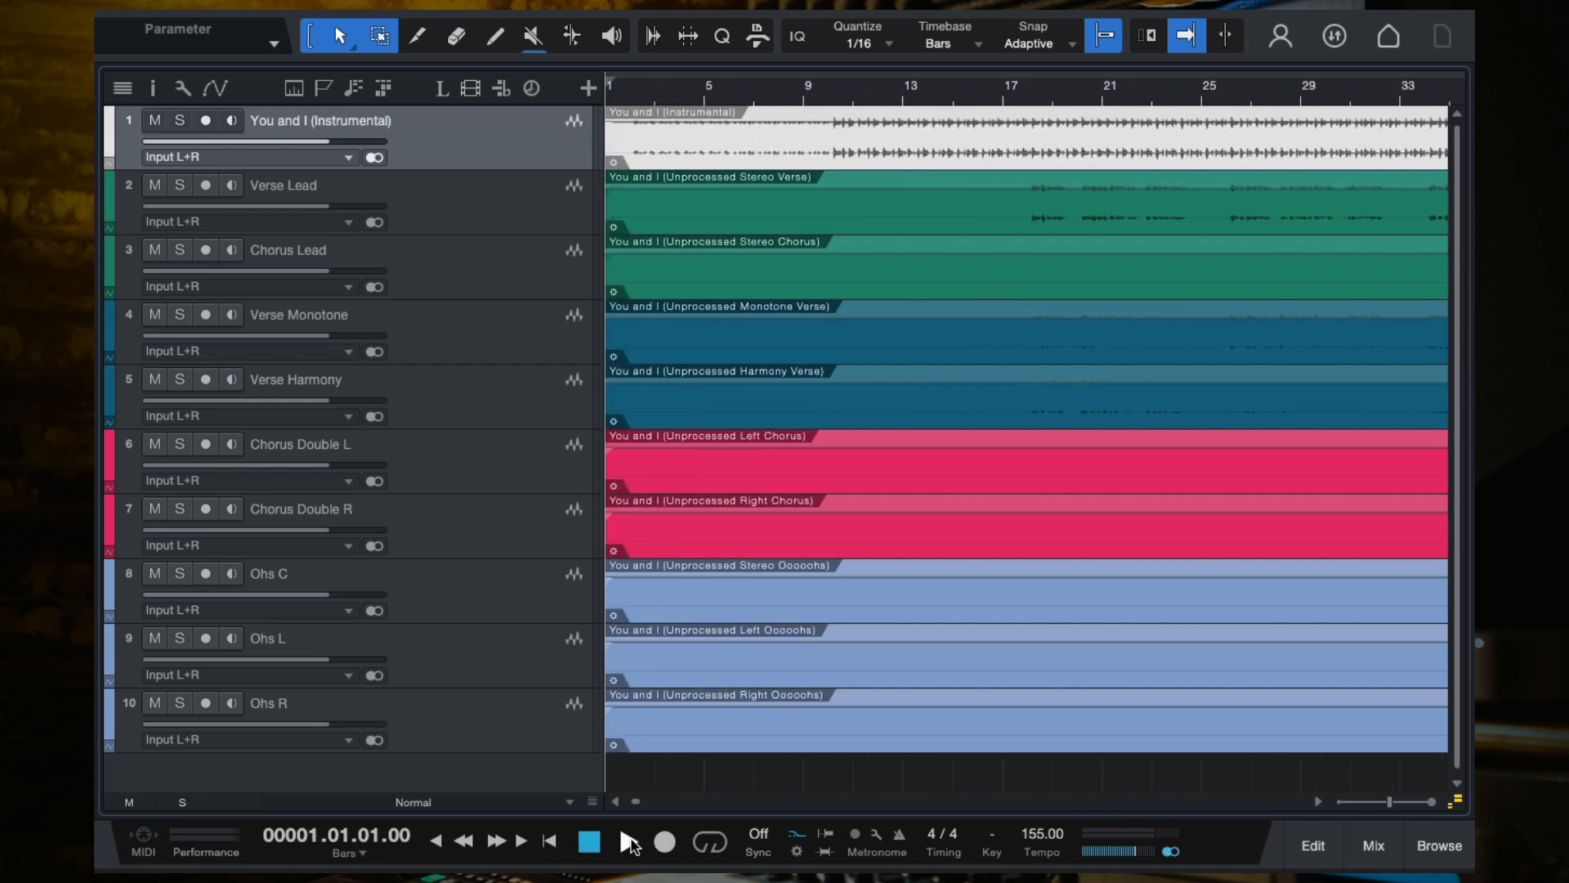
left_click(628, 841)
key("w")
key("w")
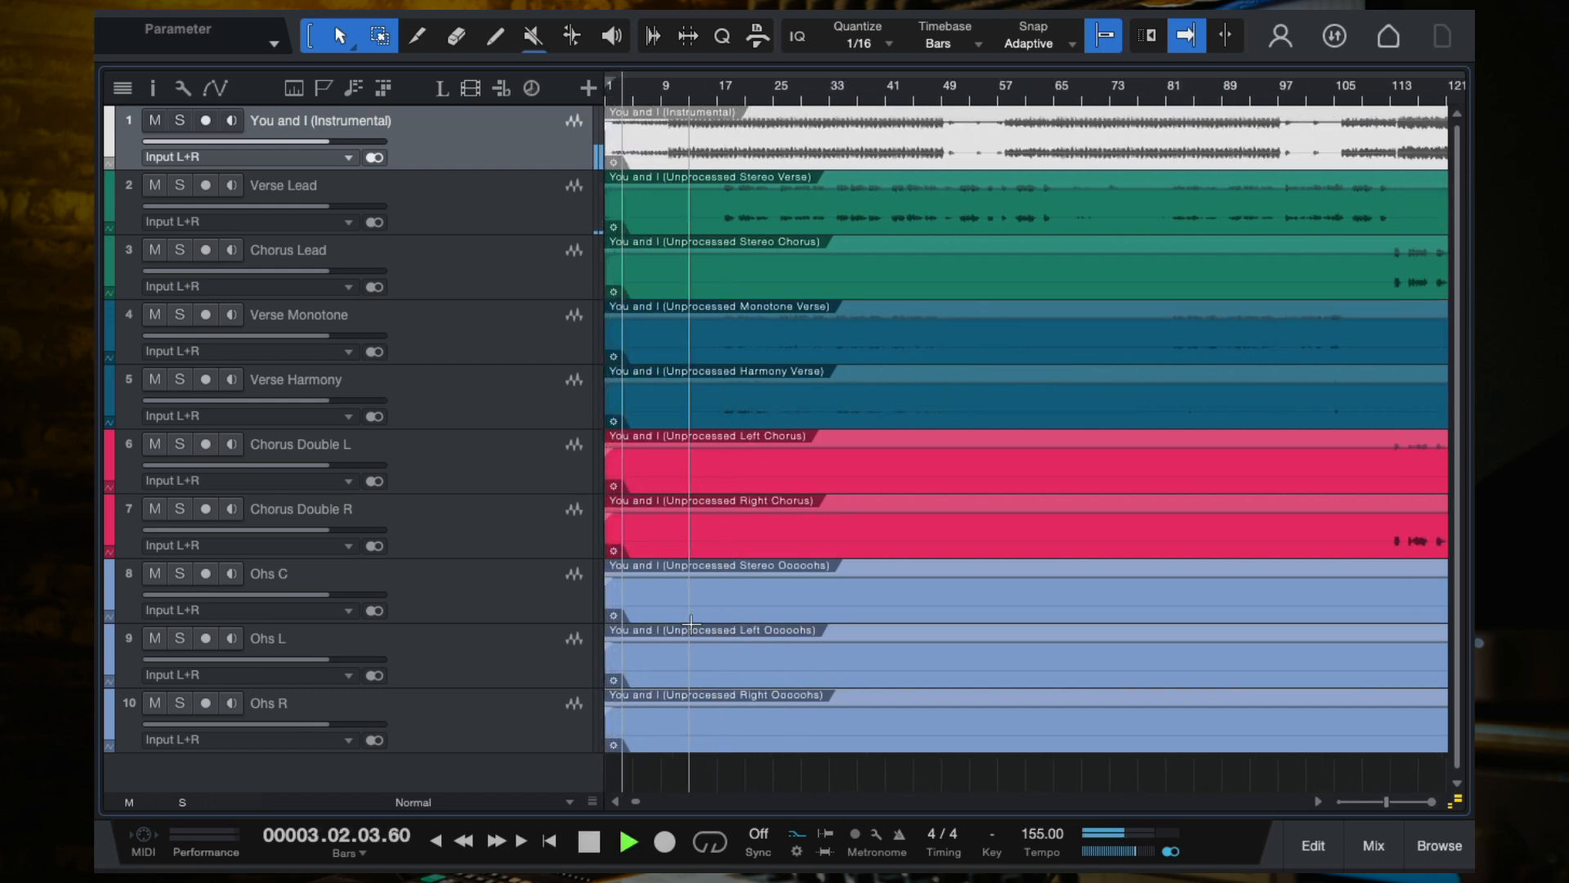
key("w")
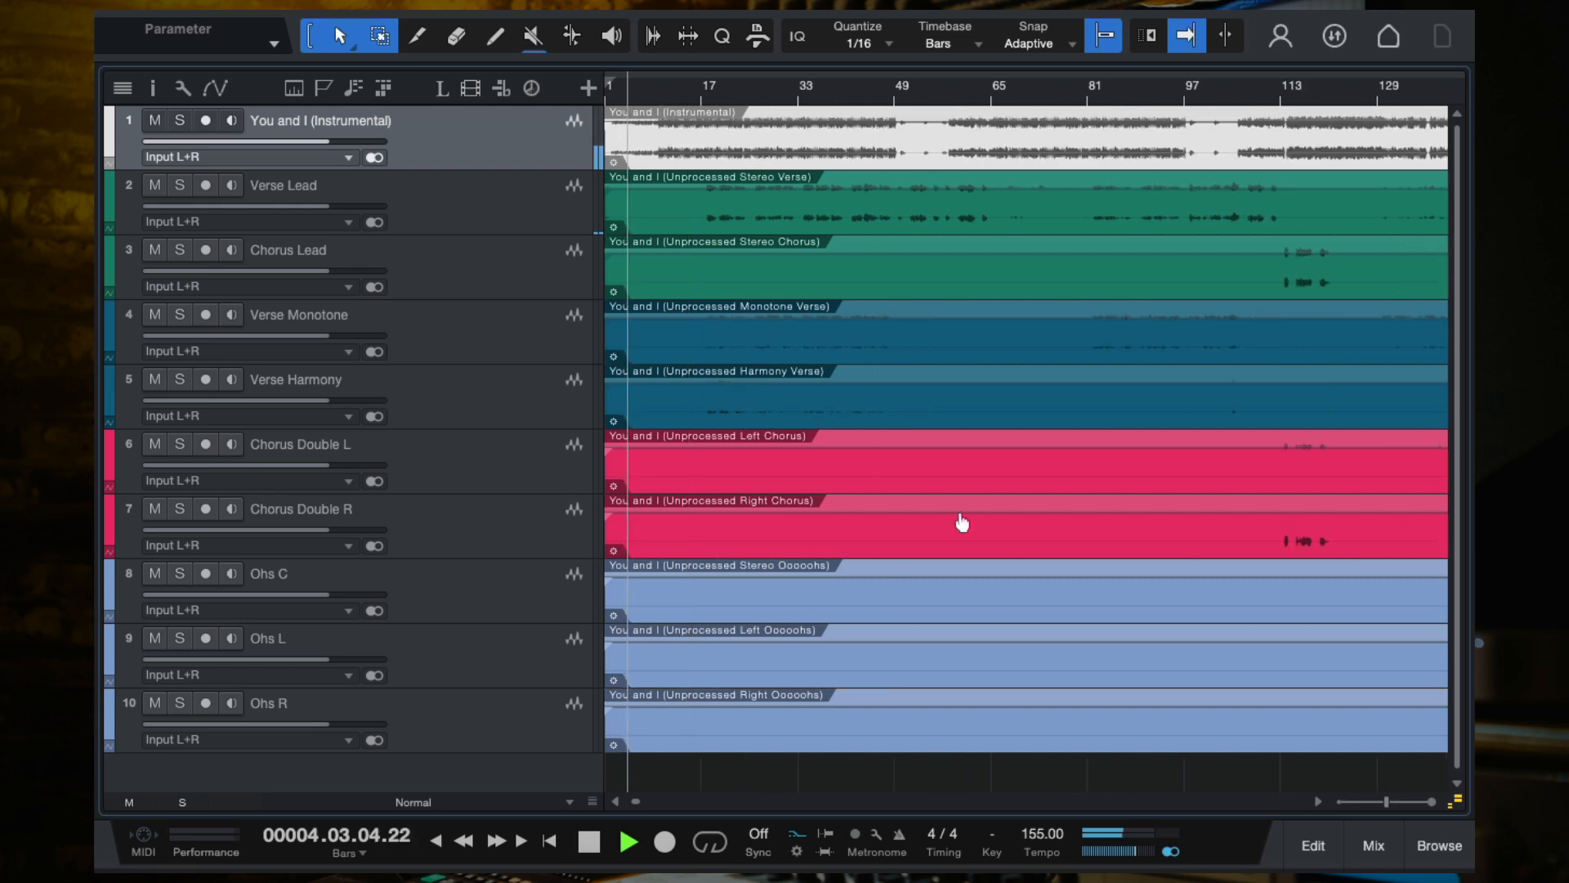
key("w")
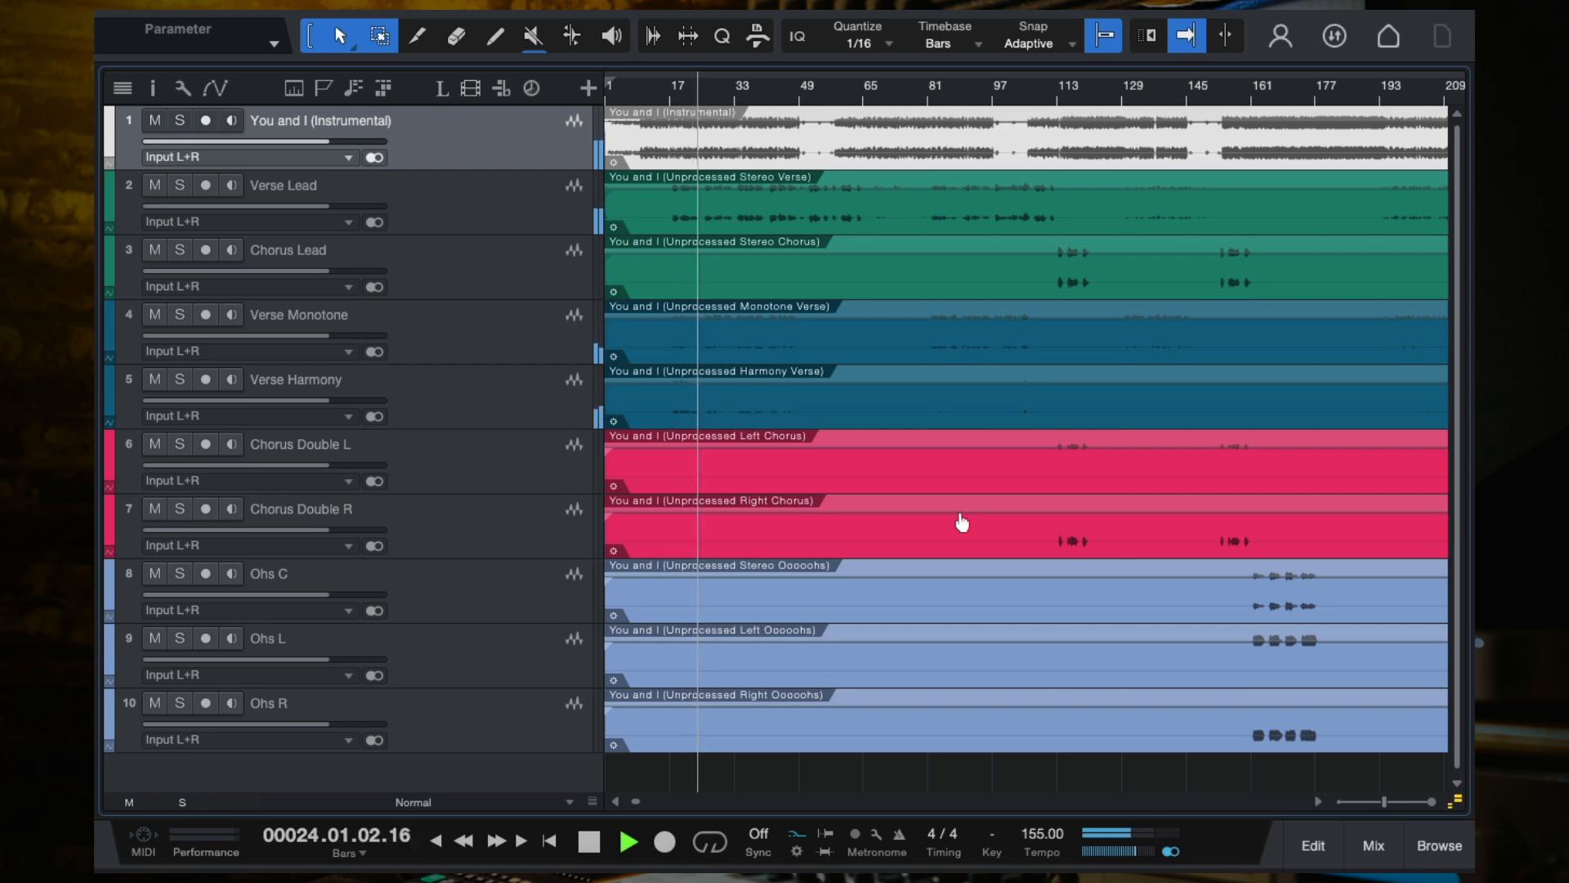
key("space")
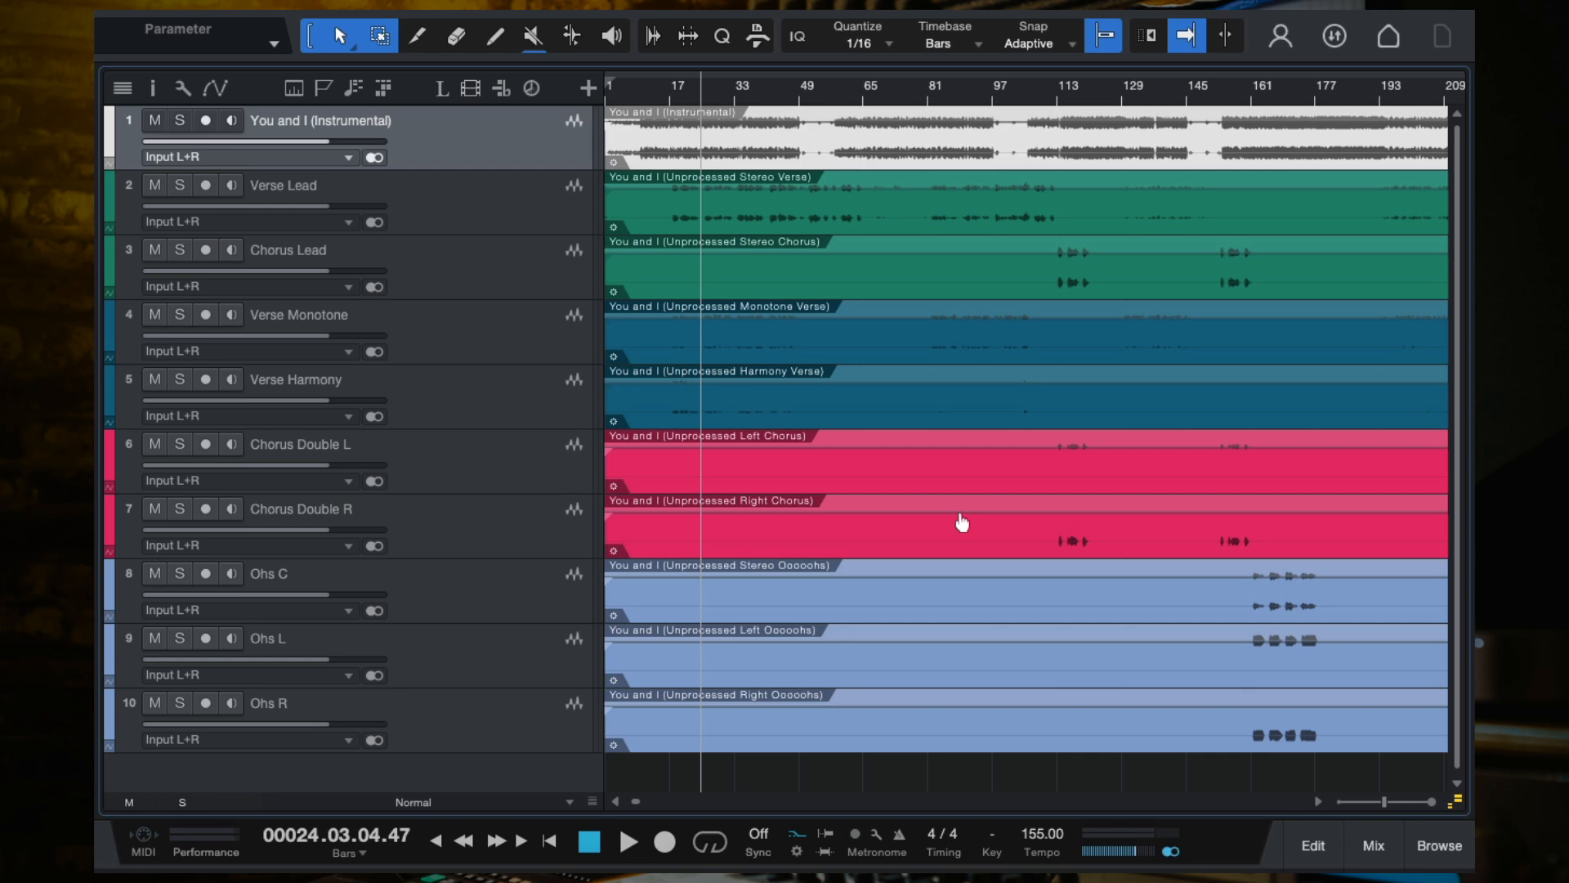
left_click(500, 227)
scroll(823, 436, "down", 1)
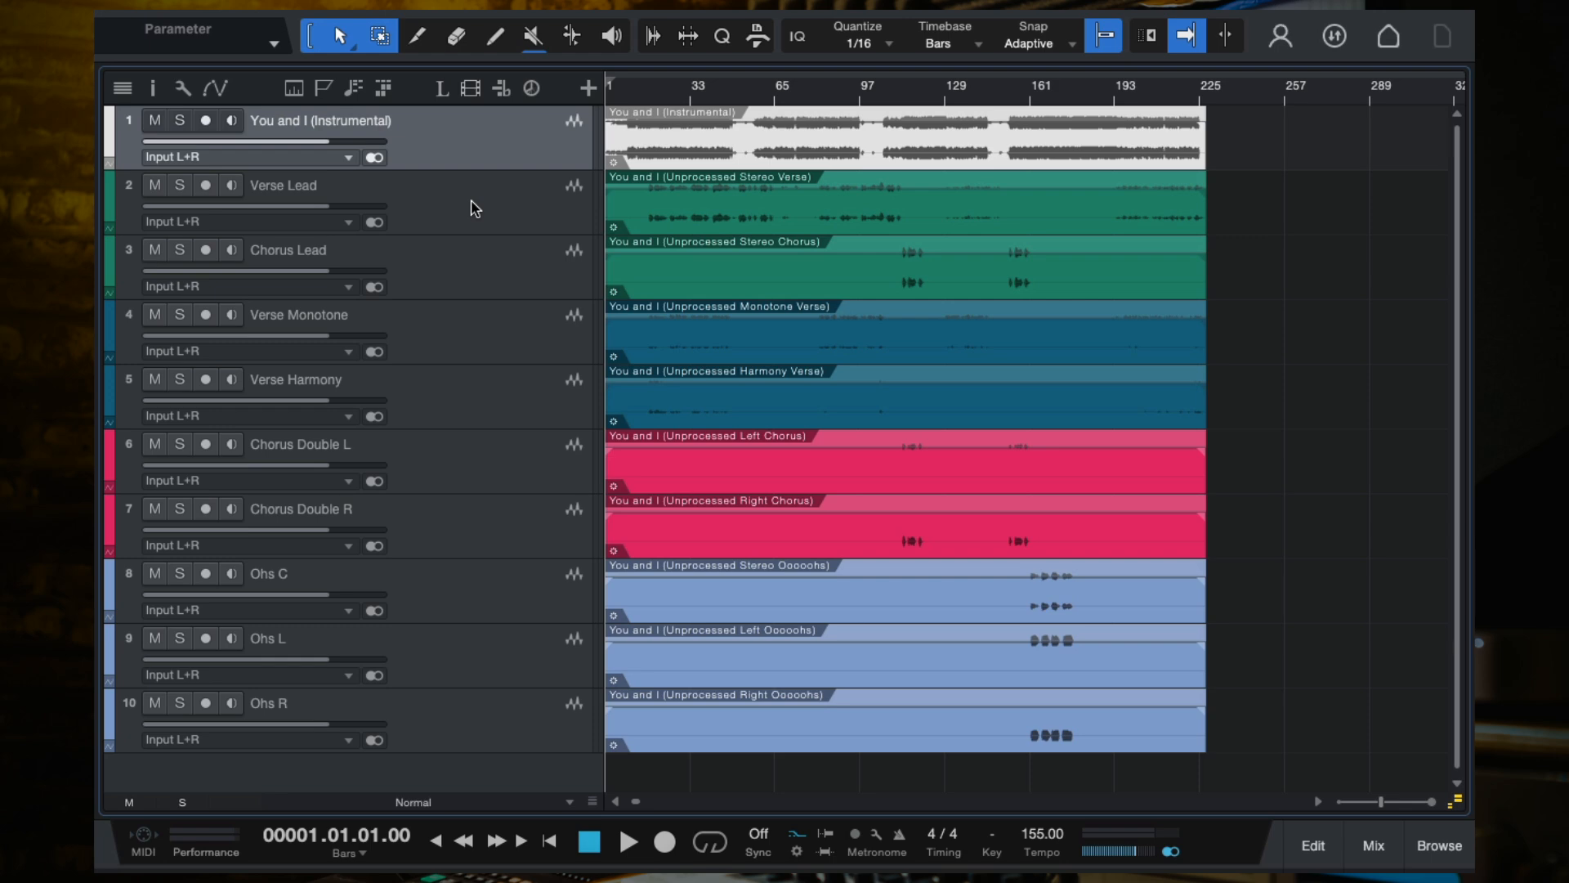
left_click(475, 209)
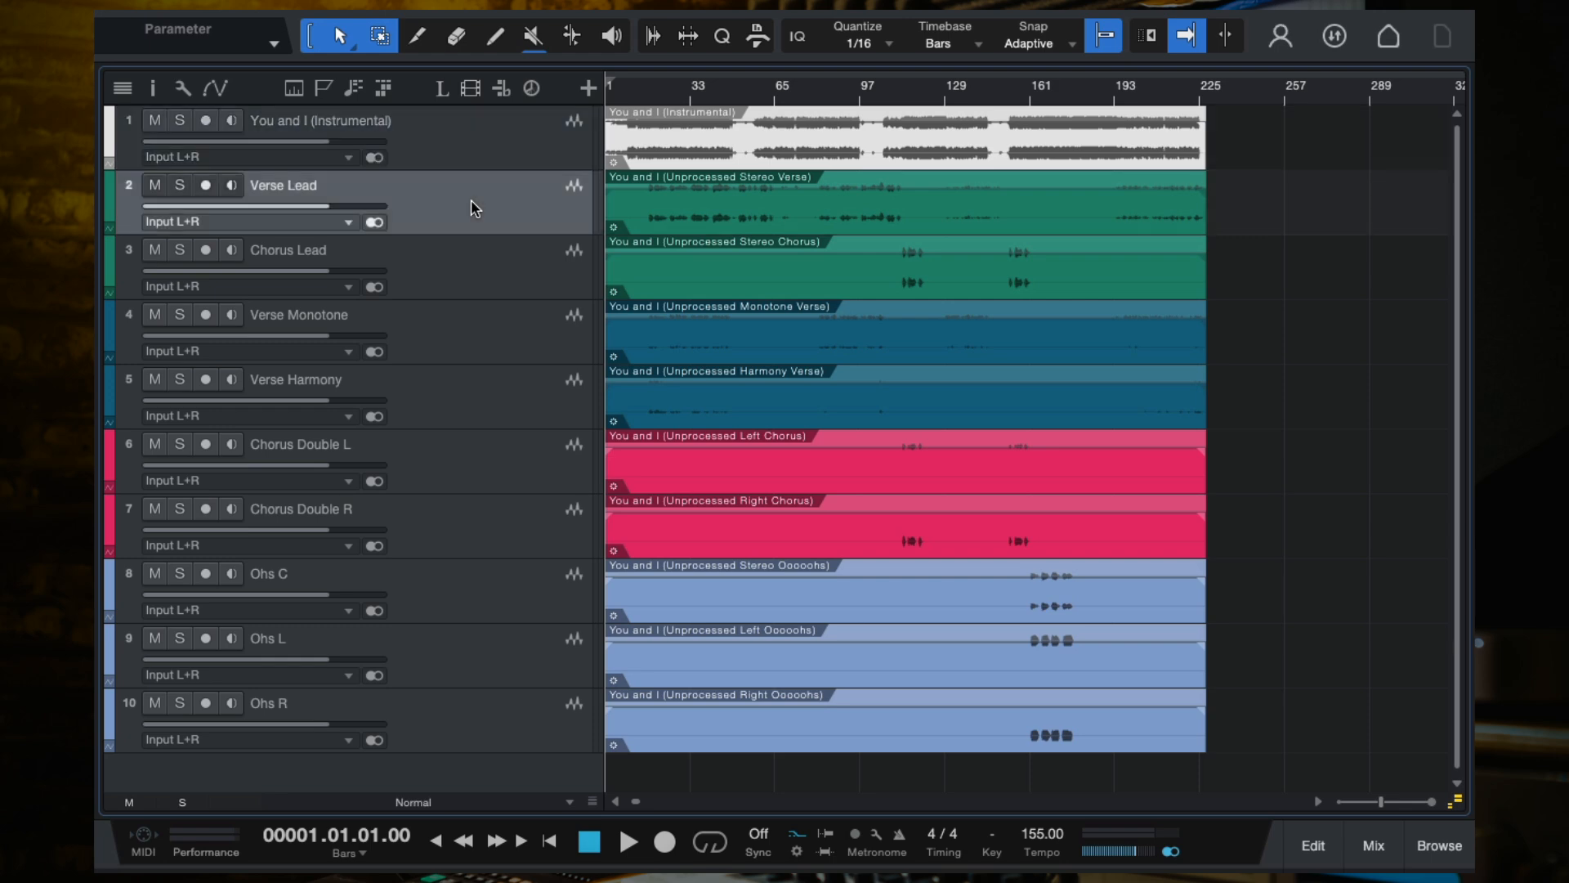
left_click(442, 136)
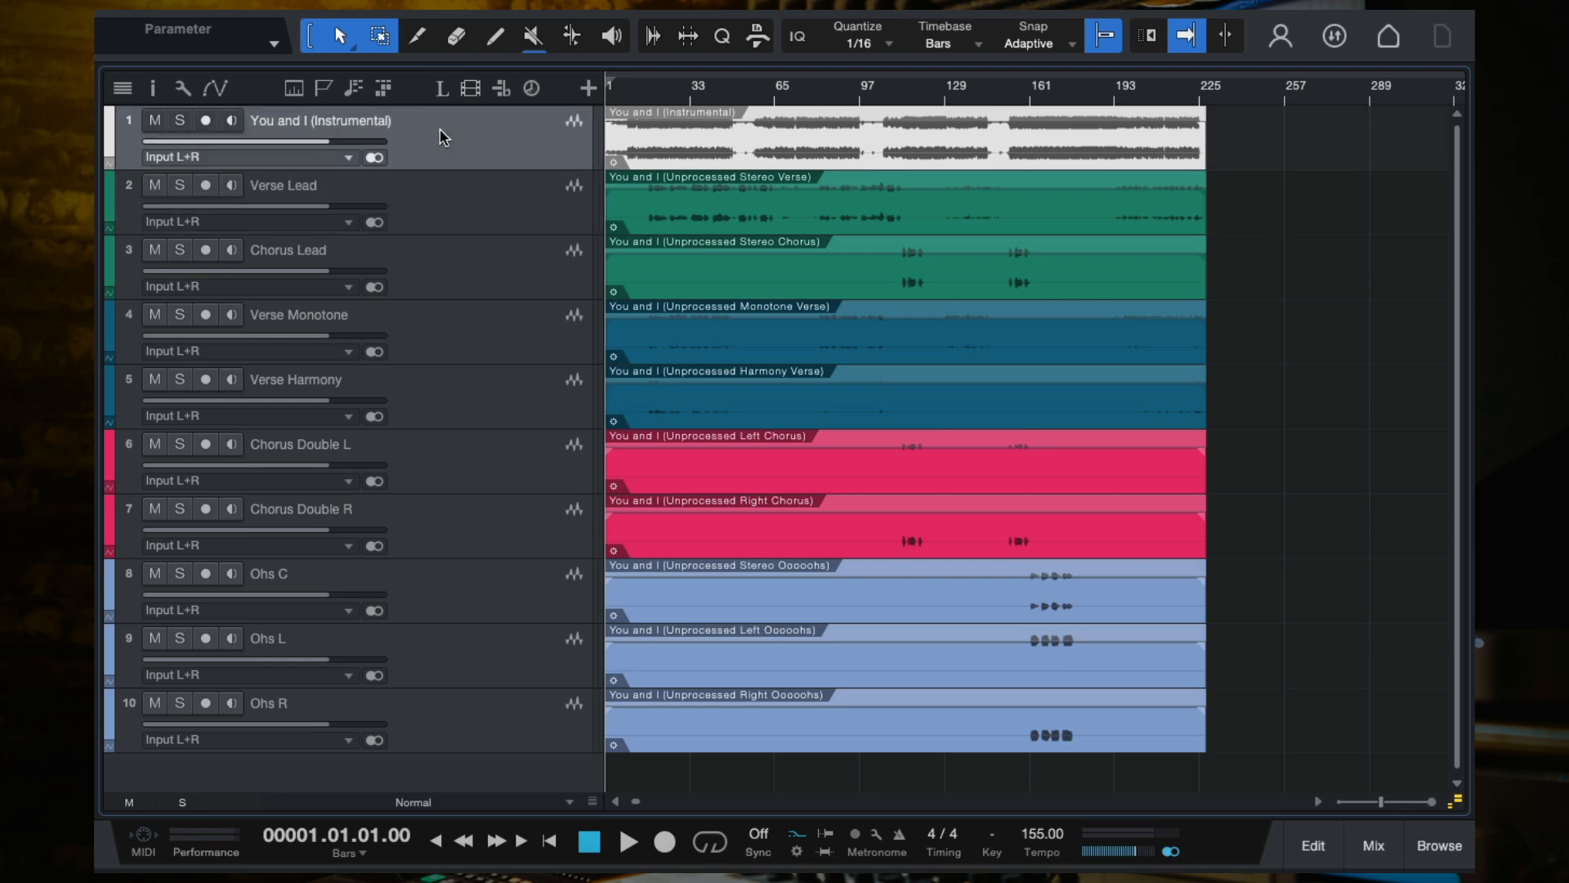
left_click(488, 270)
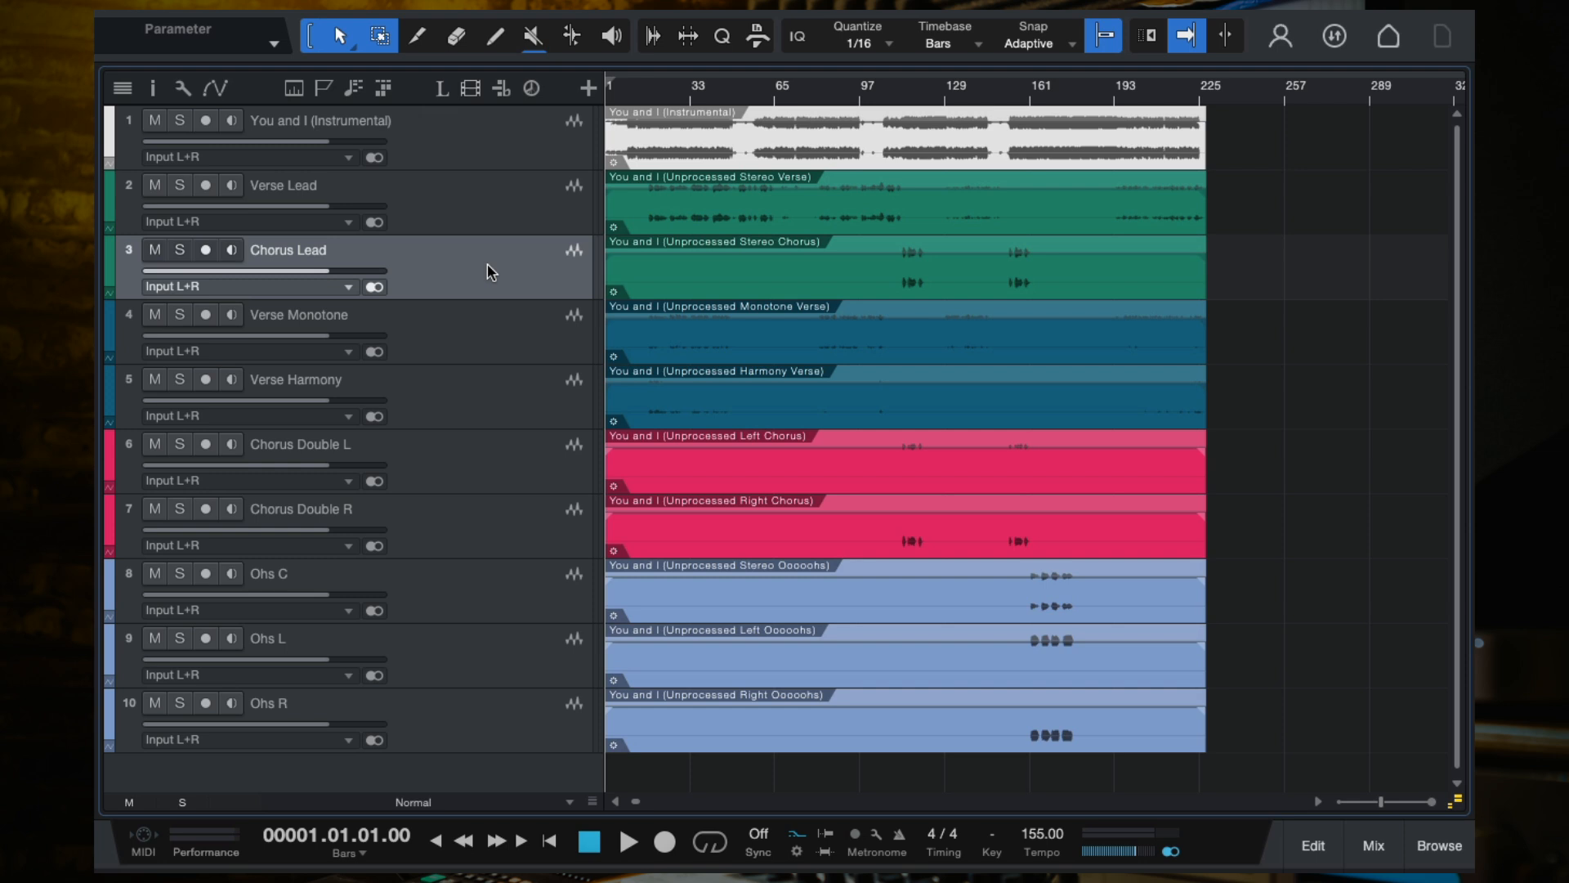
Solo the You and I (Instrumental) track, listen to it briefly from around bar 31, and remove its solo.
left_click(456, 164)
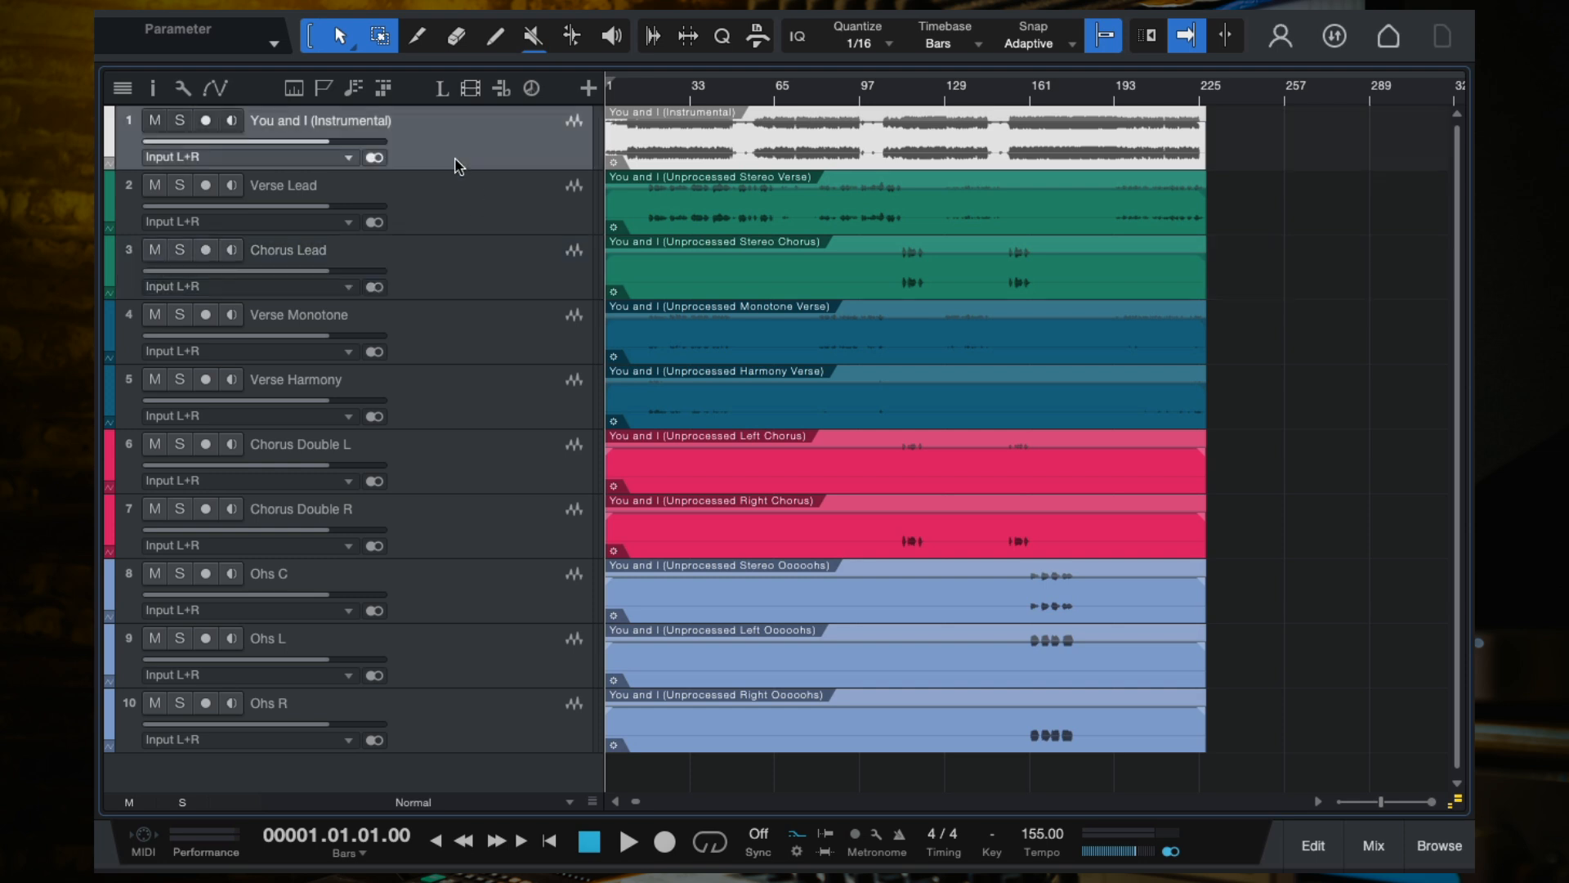
left_click(179, 121)
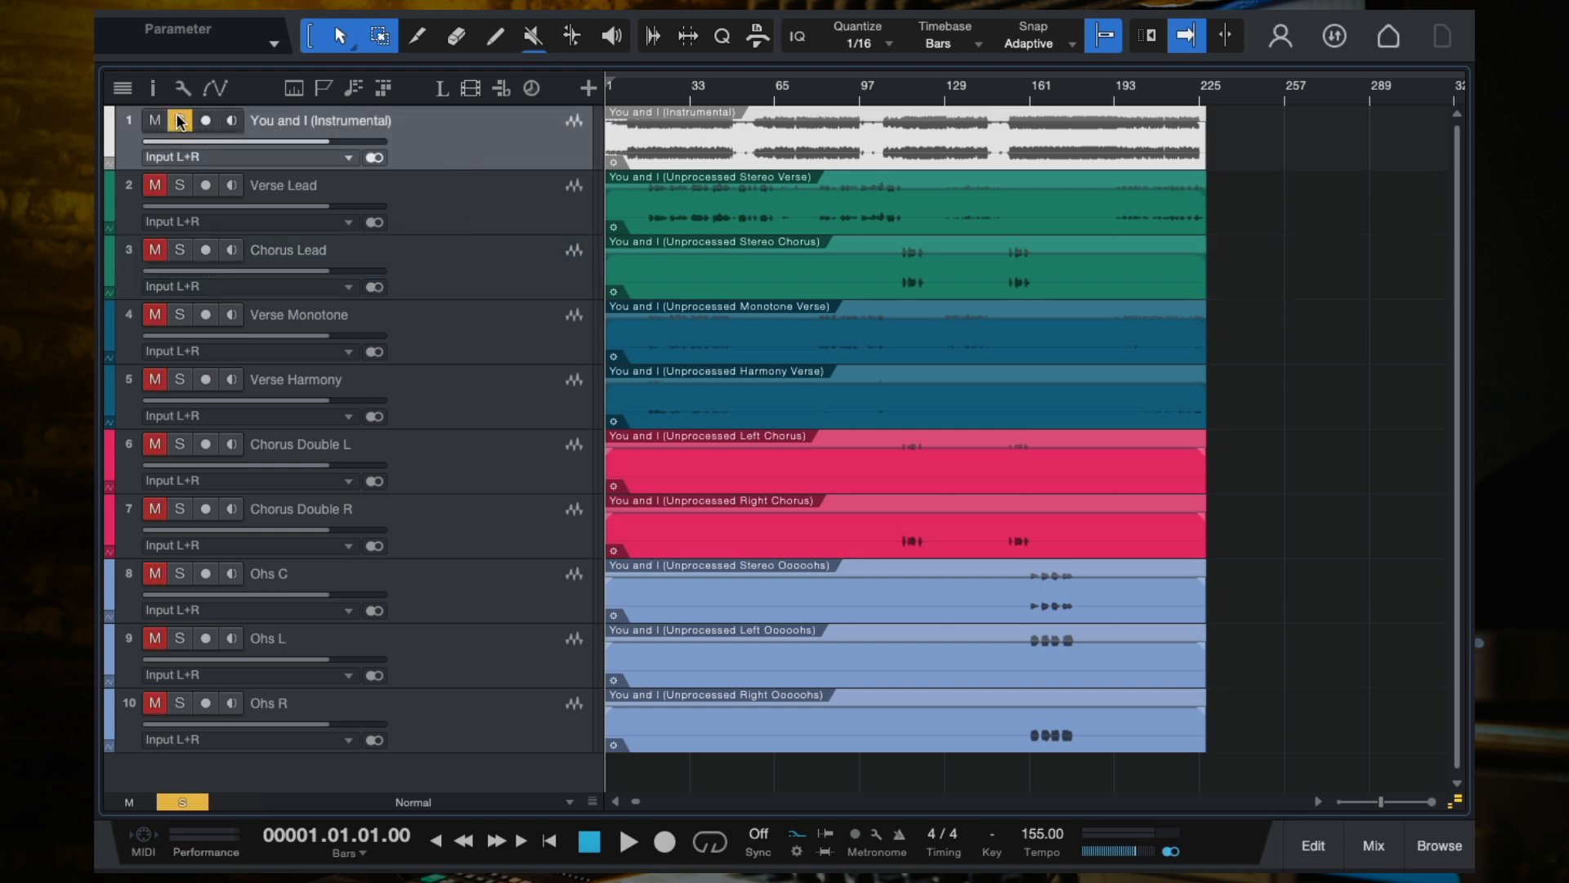
left_click(685, 87)
key("space")
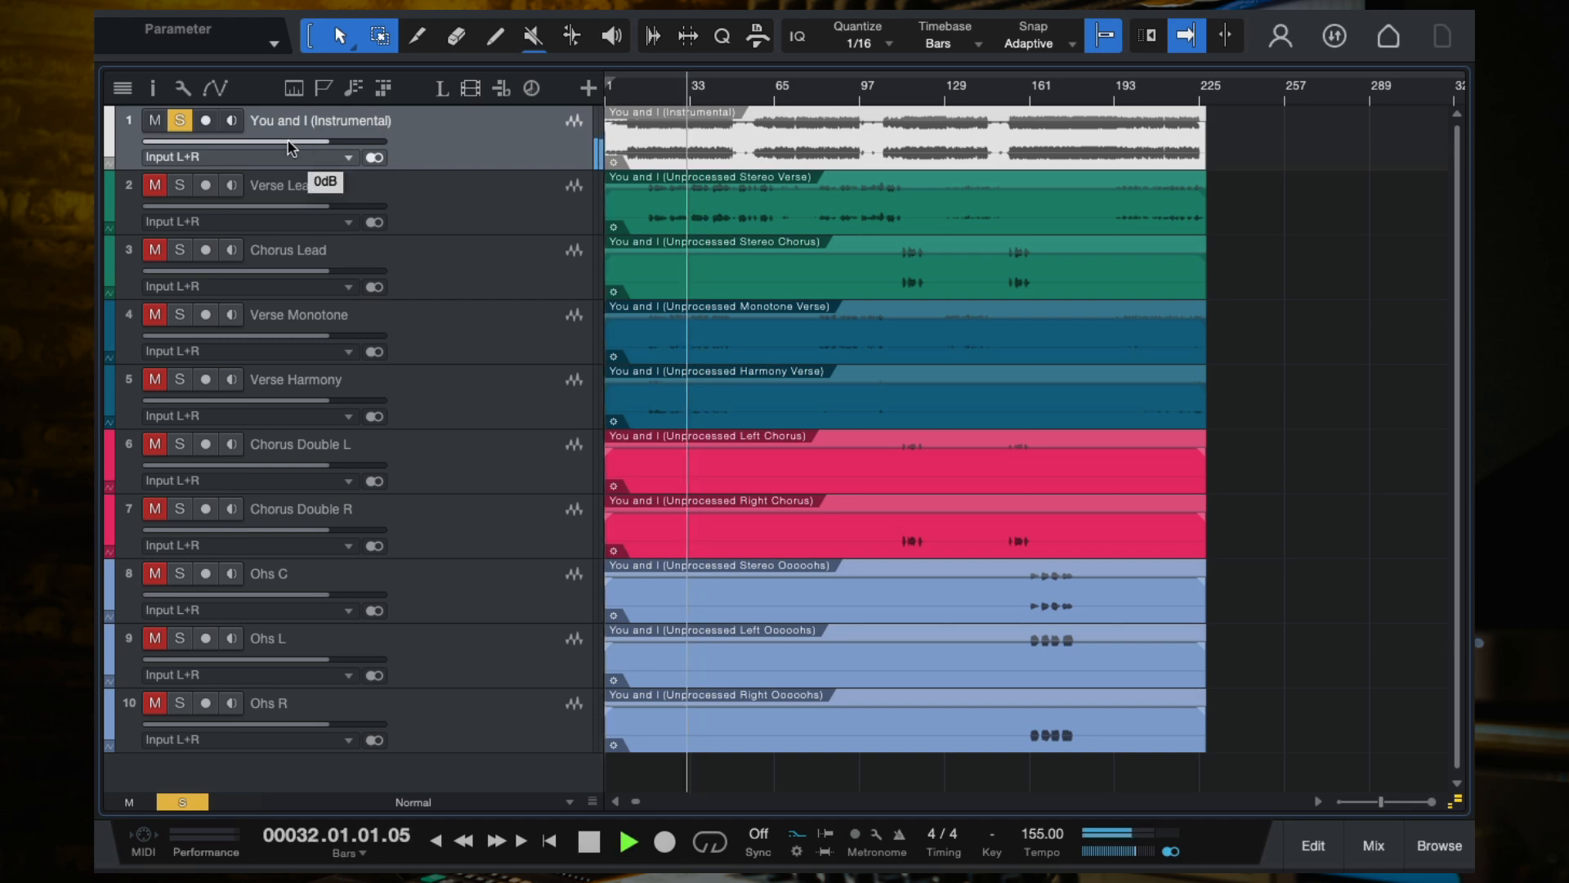
key("space")
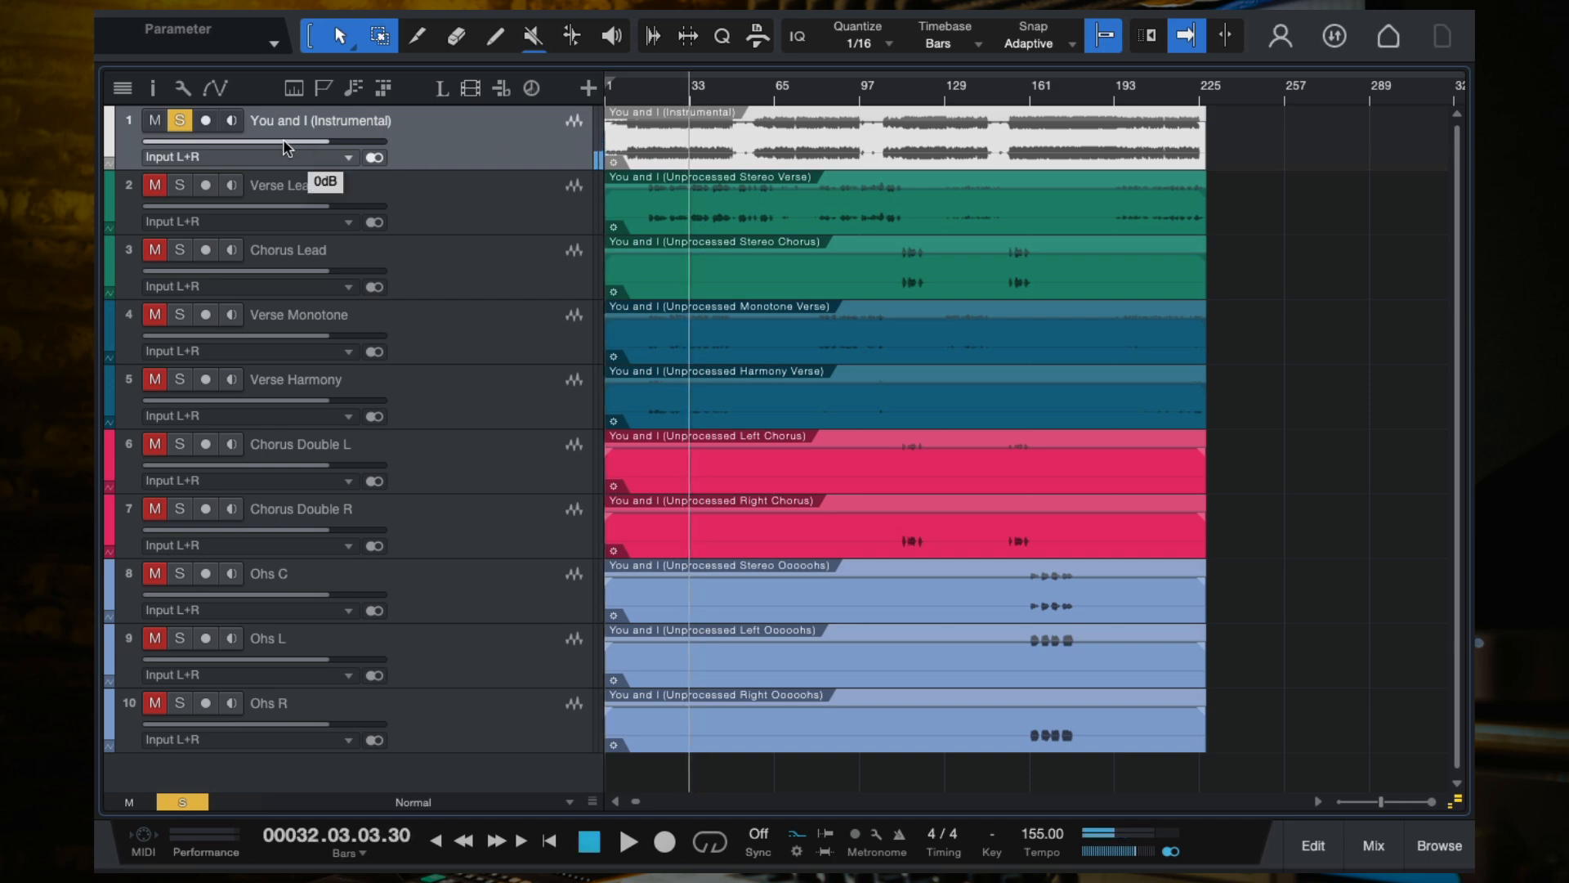
left_click(180, 122)
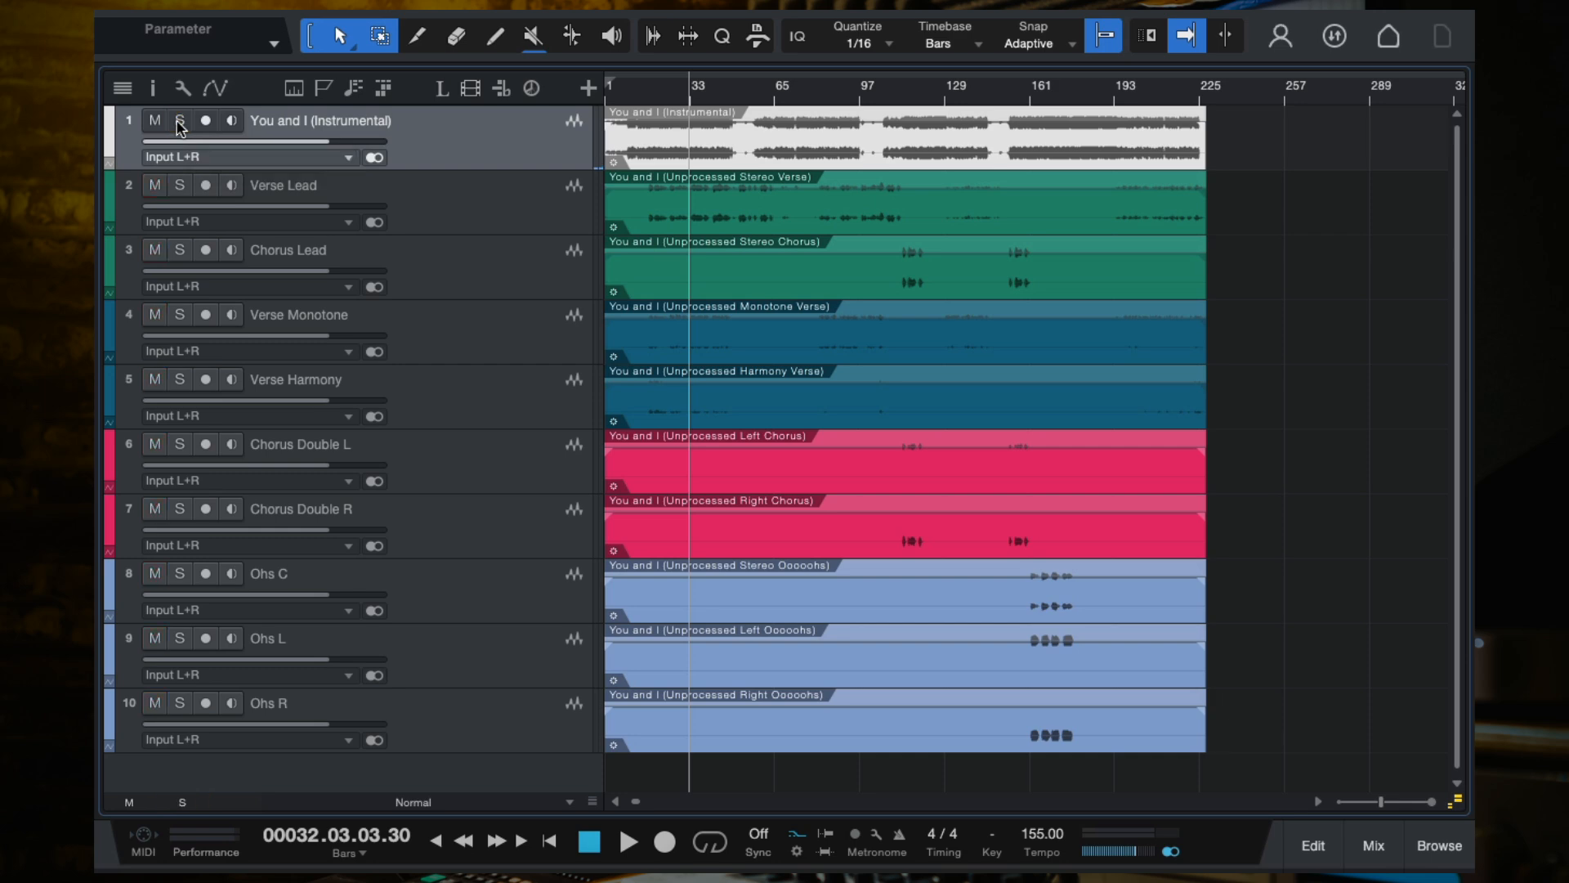
Solo the Verse Lead track and listen to it on its own from around bar 33.
left_click(488, 214)
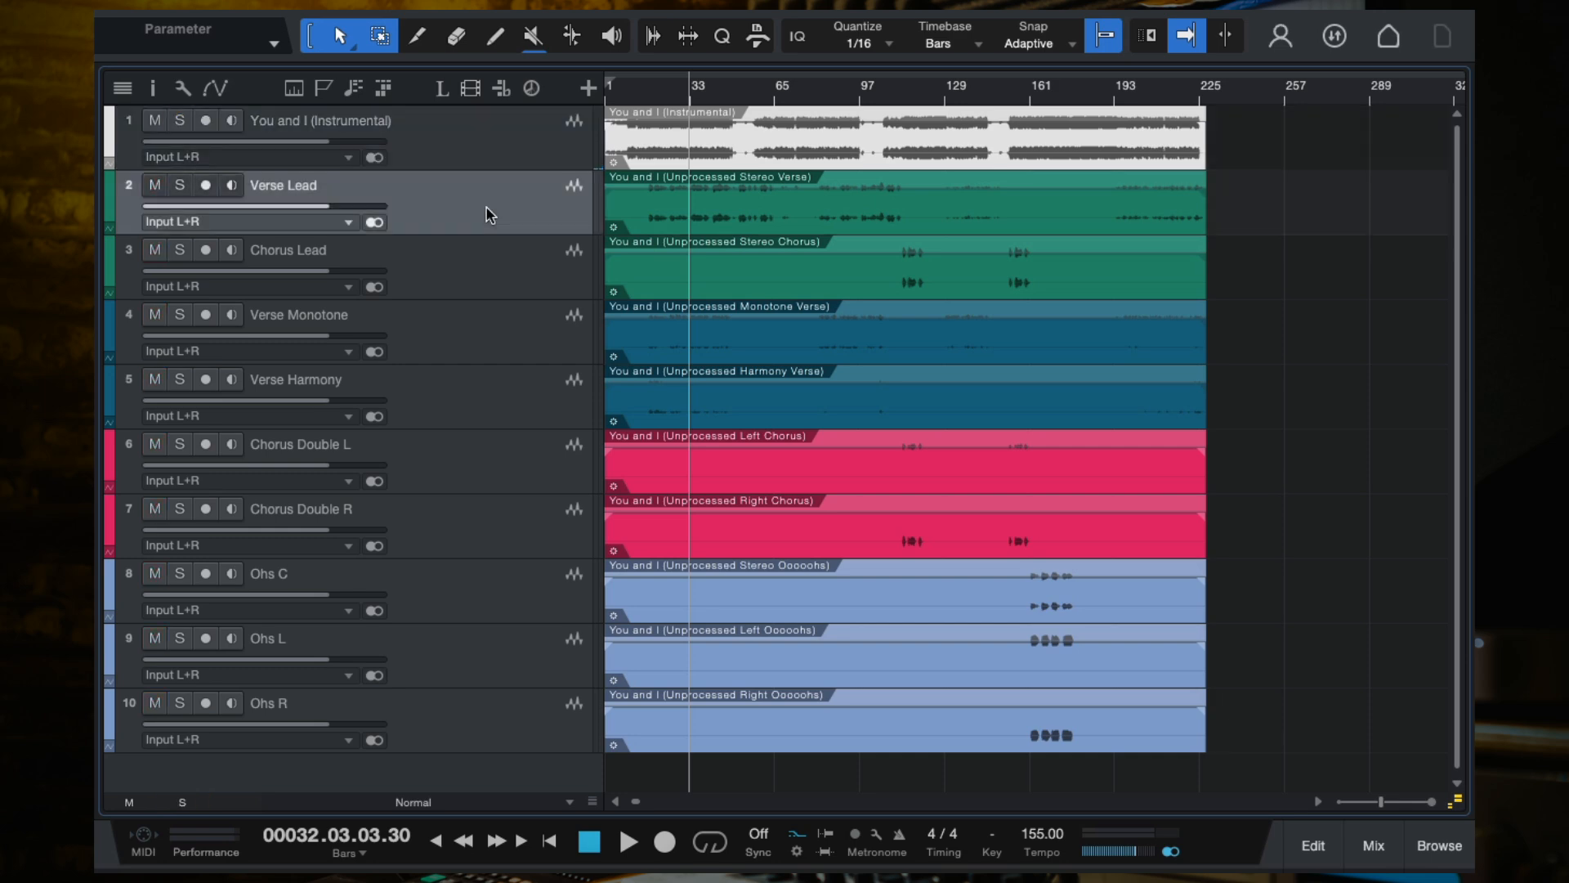
left_click(480, 164)
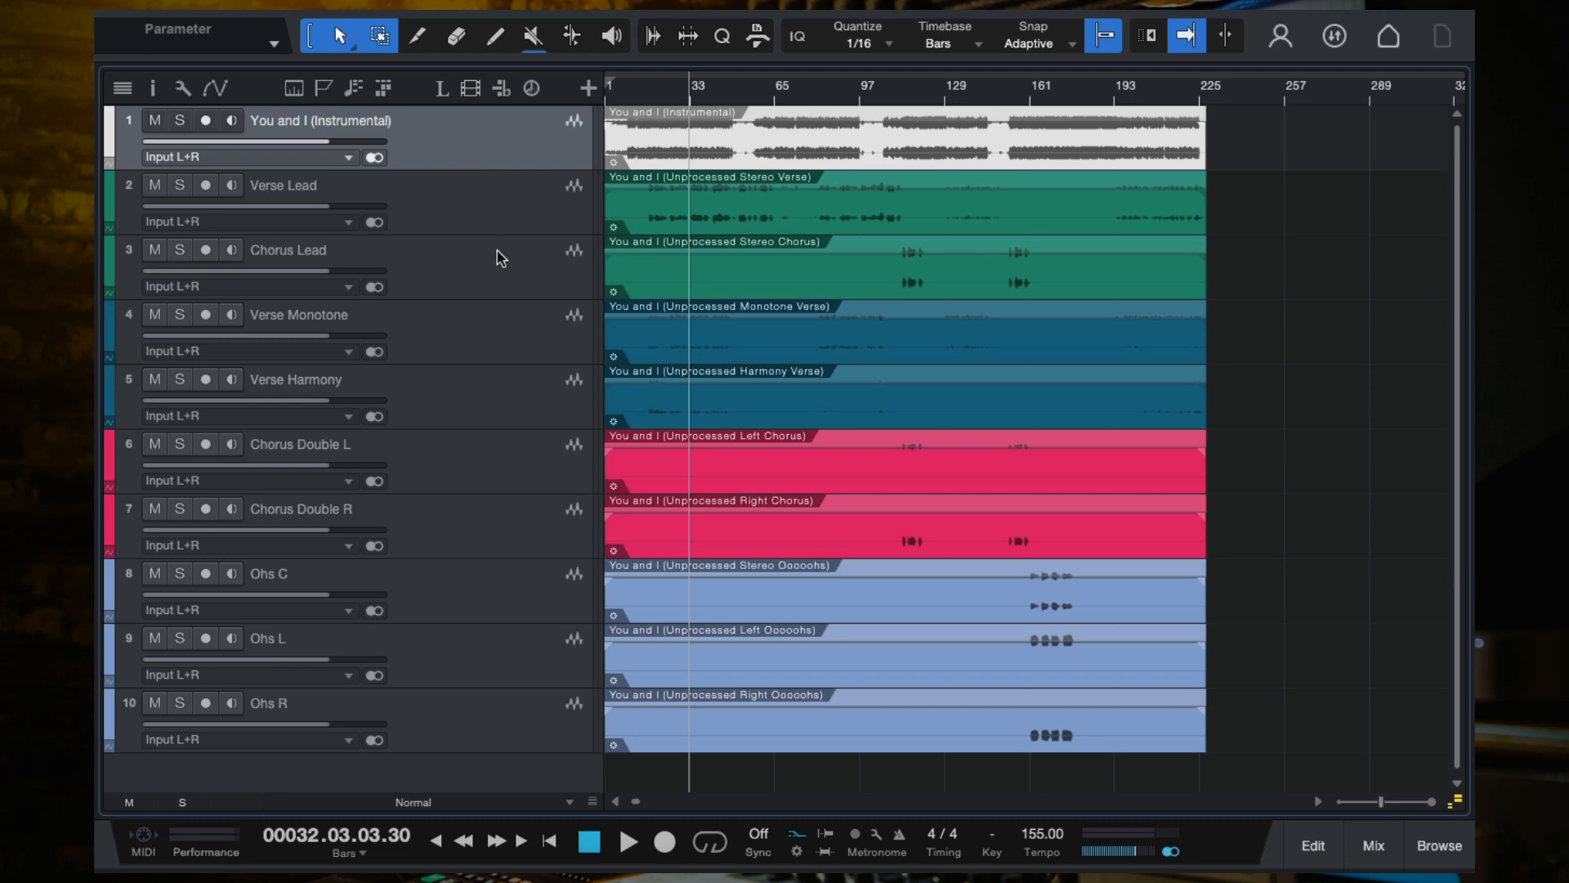
left_click(478, 227)
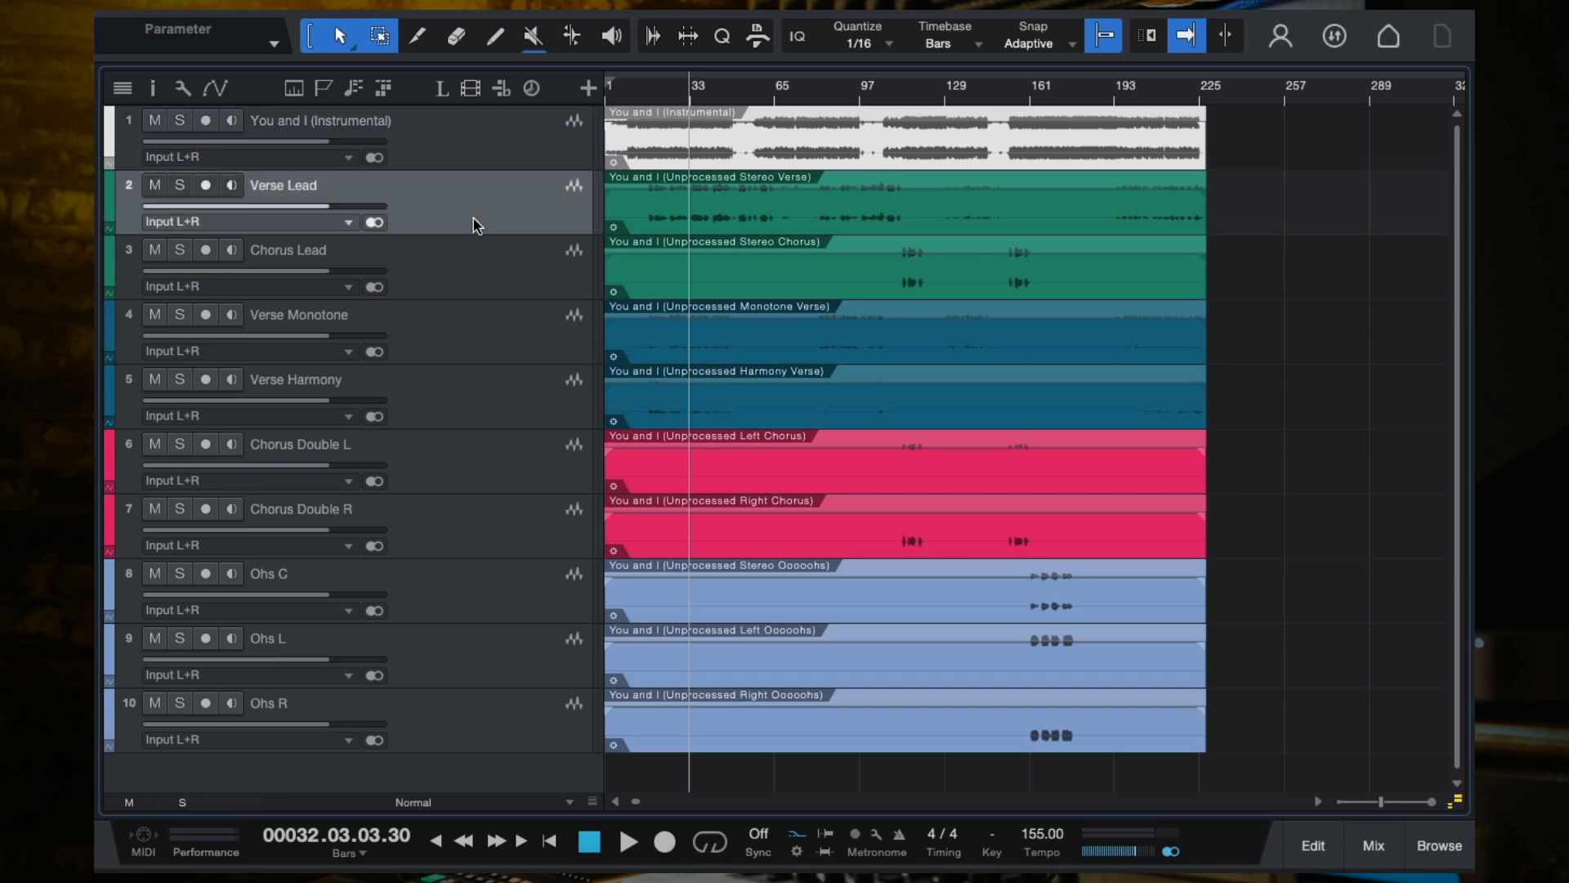
left_click(180, 185)
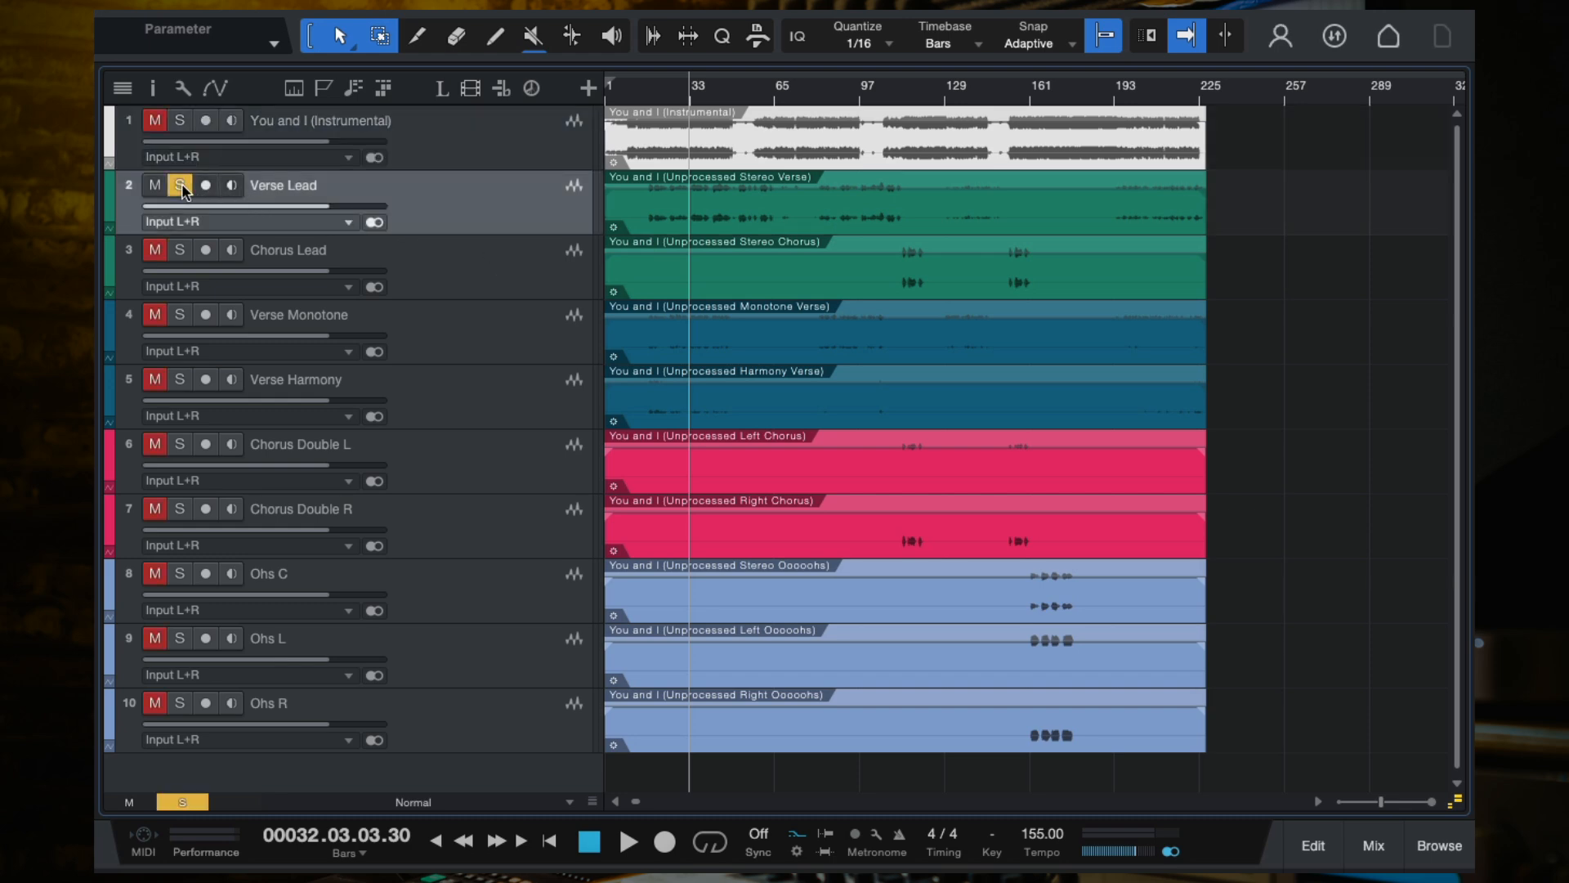
key("space")
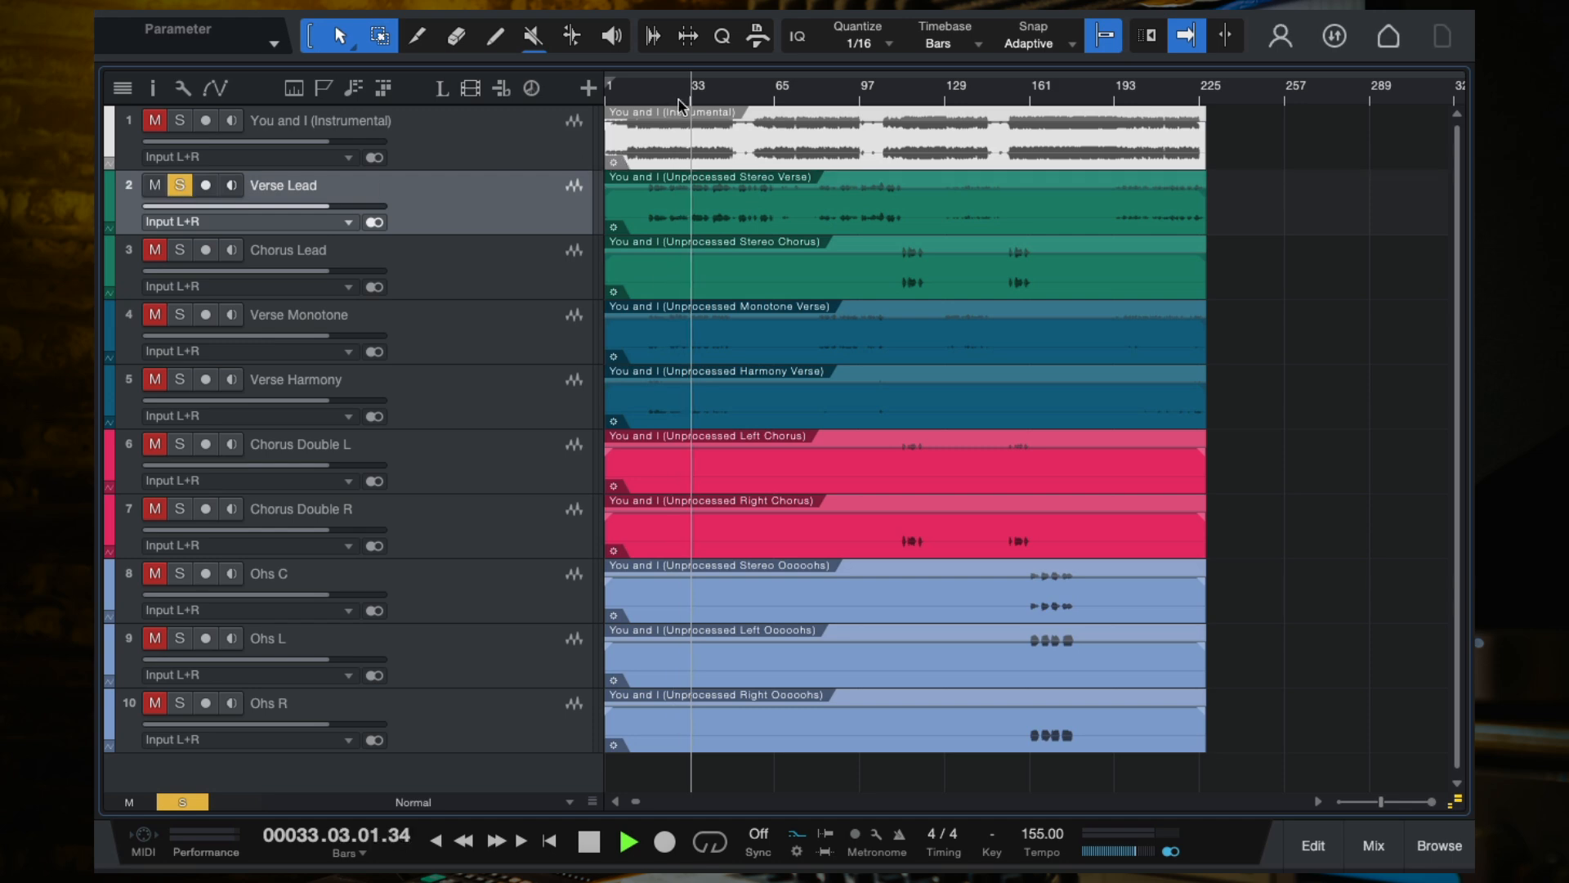
scroll(714, 262, "up", 5)
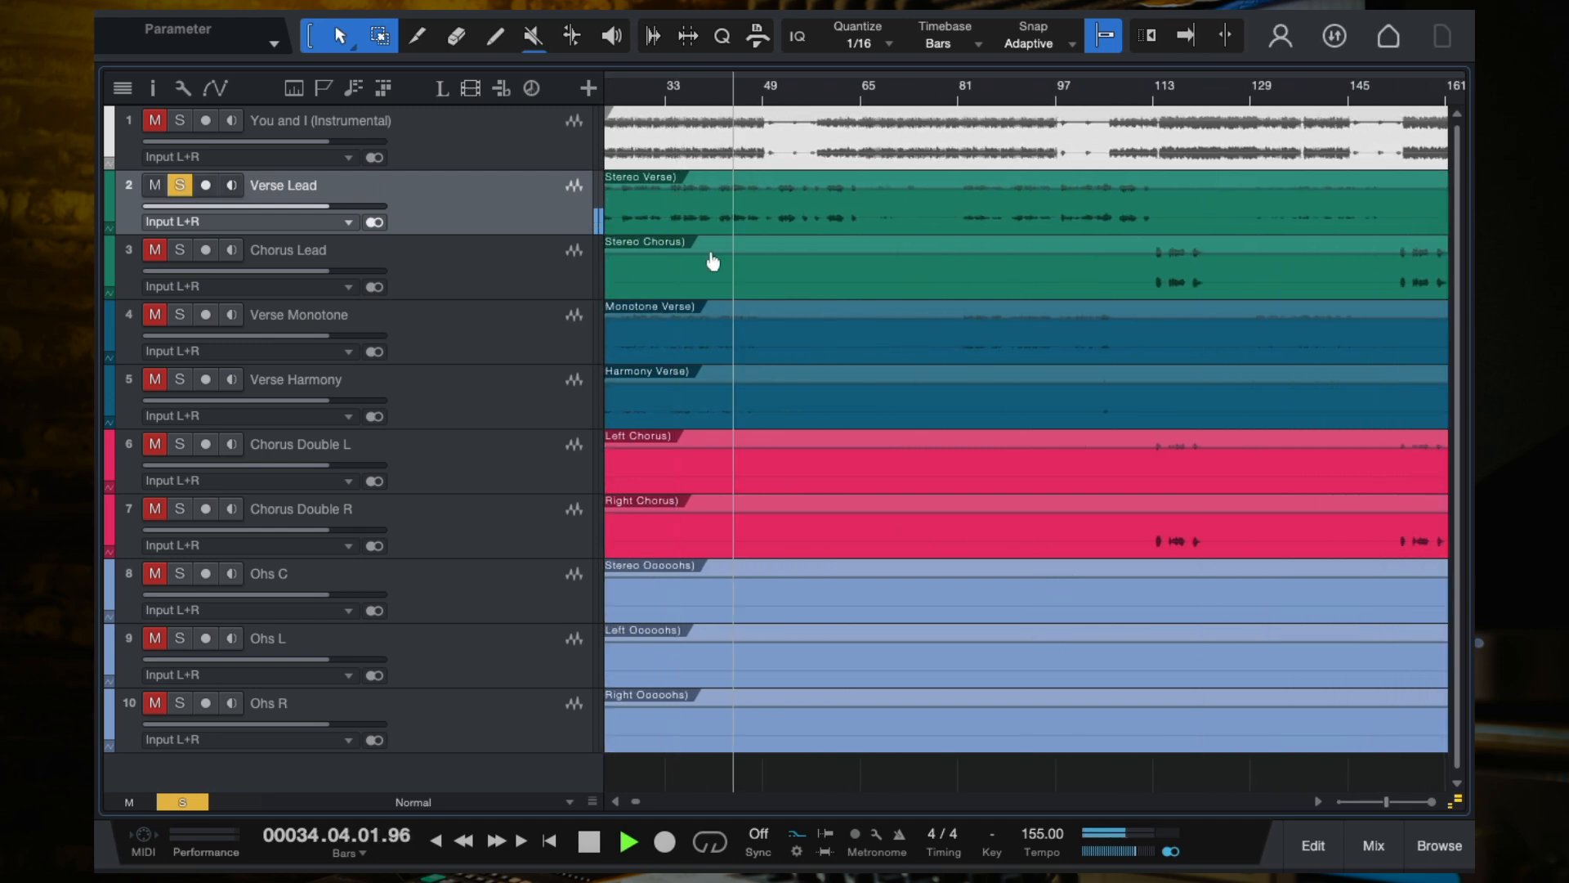
scroll(714, 261, "left", 3)
scroll(713, 262, "down", 3)
key("space")
key("f")
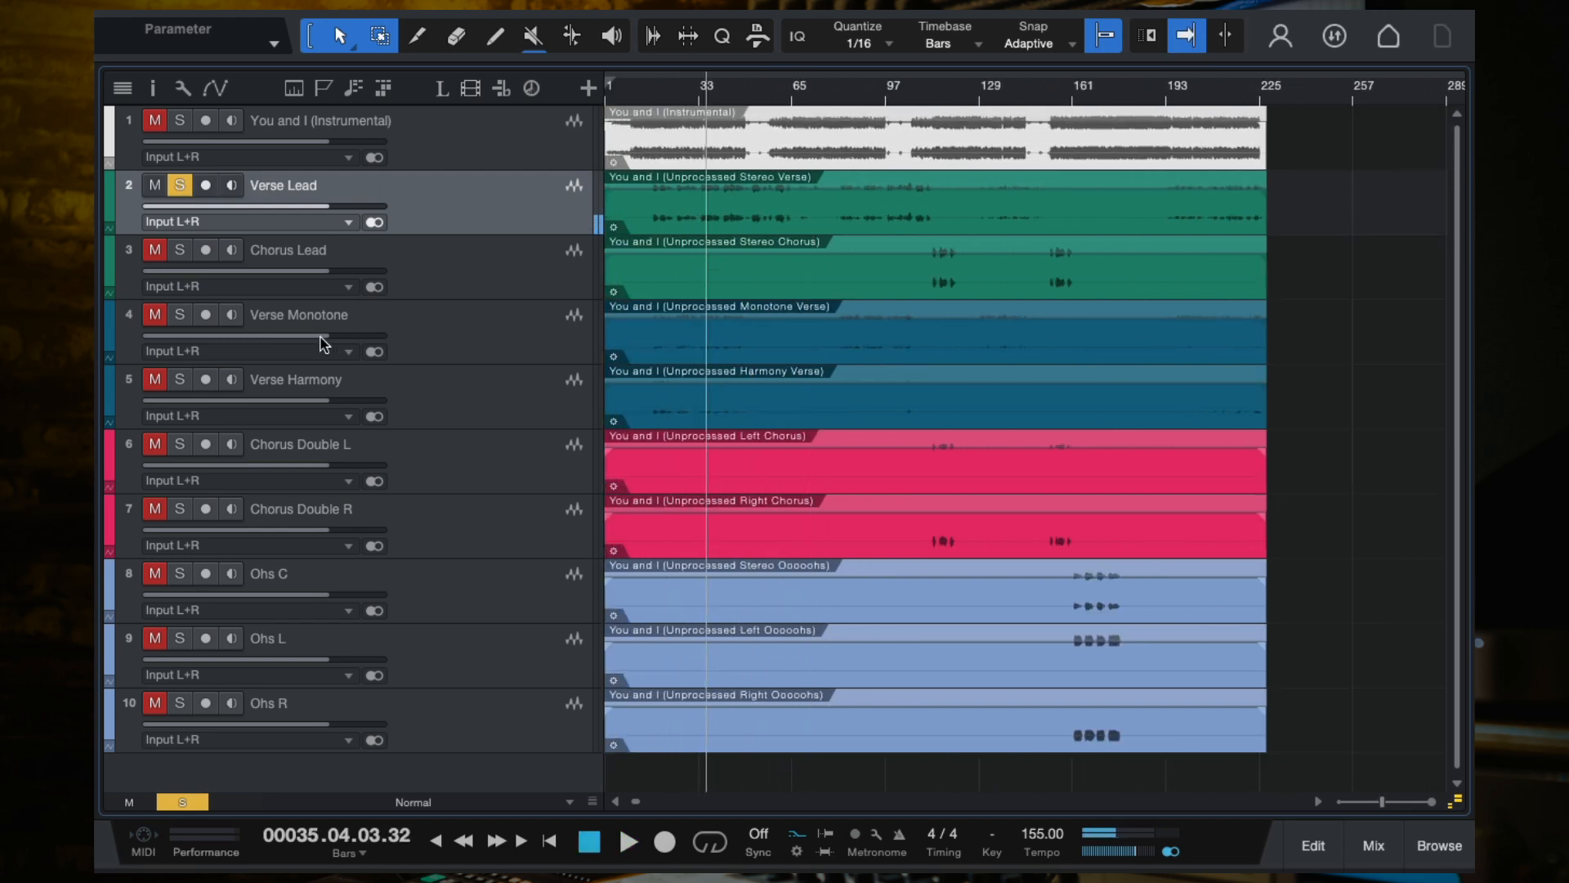
Move the solo from Verse Lead to Chorus Lead and listen to its chorus phrases from about bar 113.
left_click(180, 249)
left_click(180, 185)
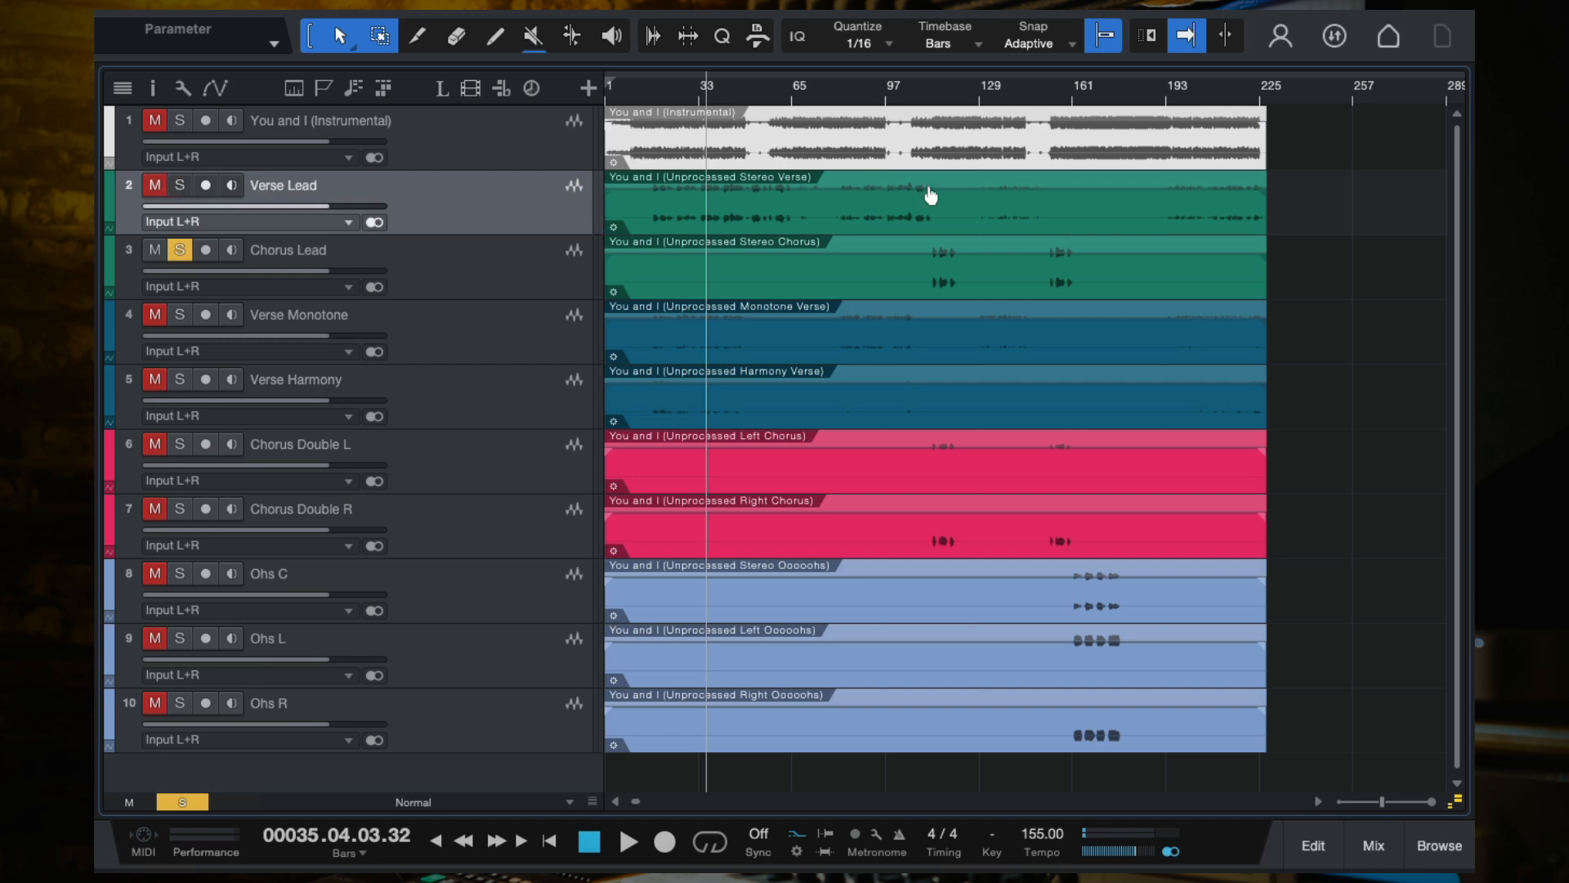
left_click(936, 96)
key("space")
scroll(947, 208, "up", 4)
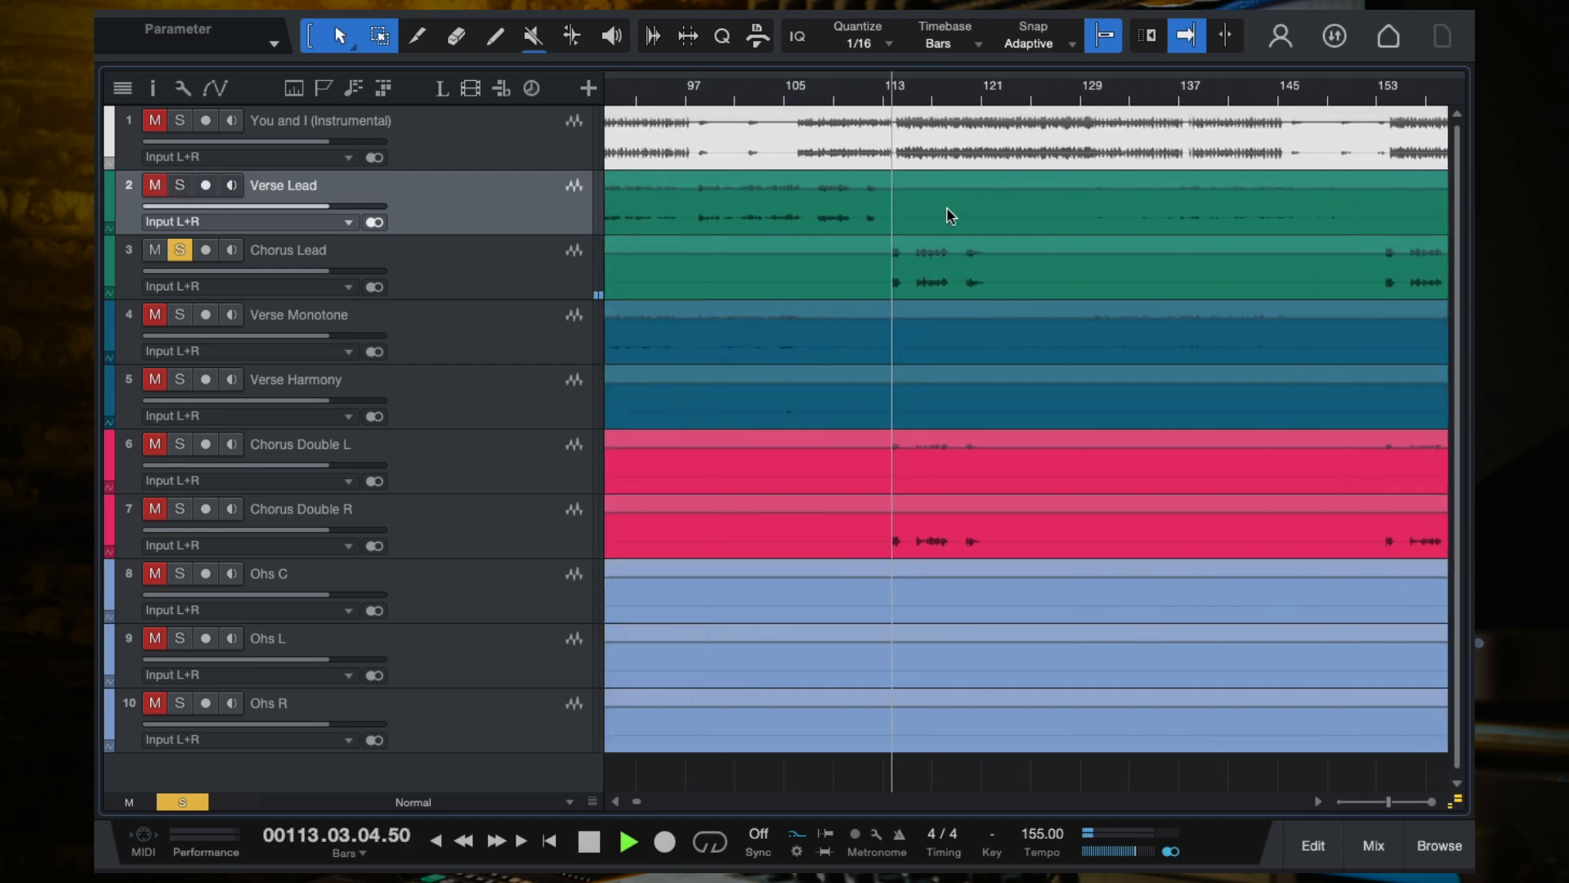
left_click(922, 91)
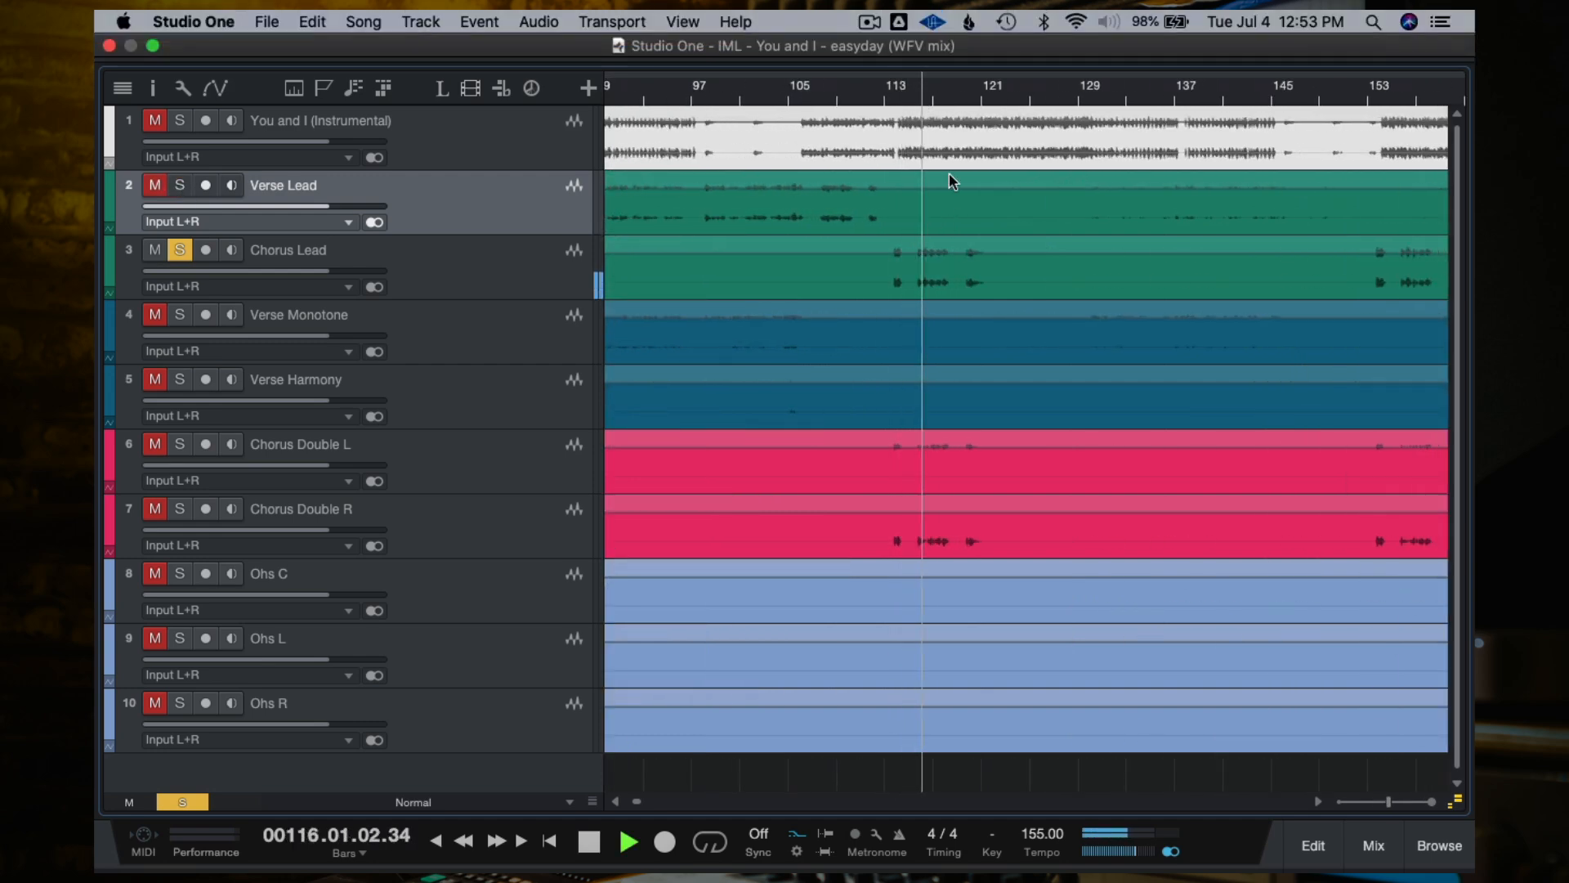
scroll(973, 206, "right", 3)
scroll(973, 205, "down", 1)
scroll(984, 301, "down", 2)
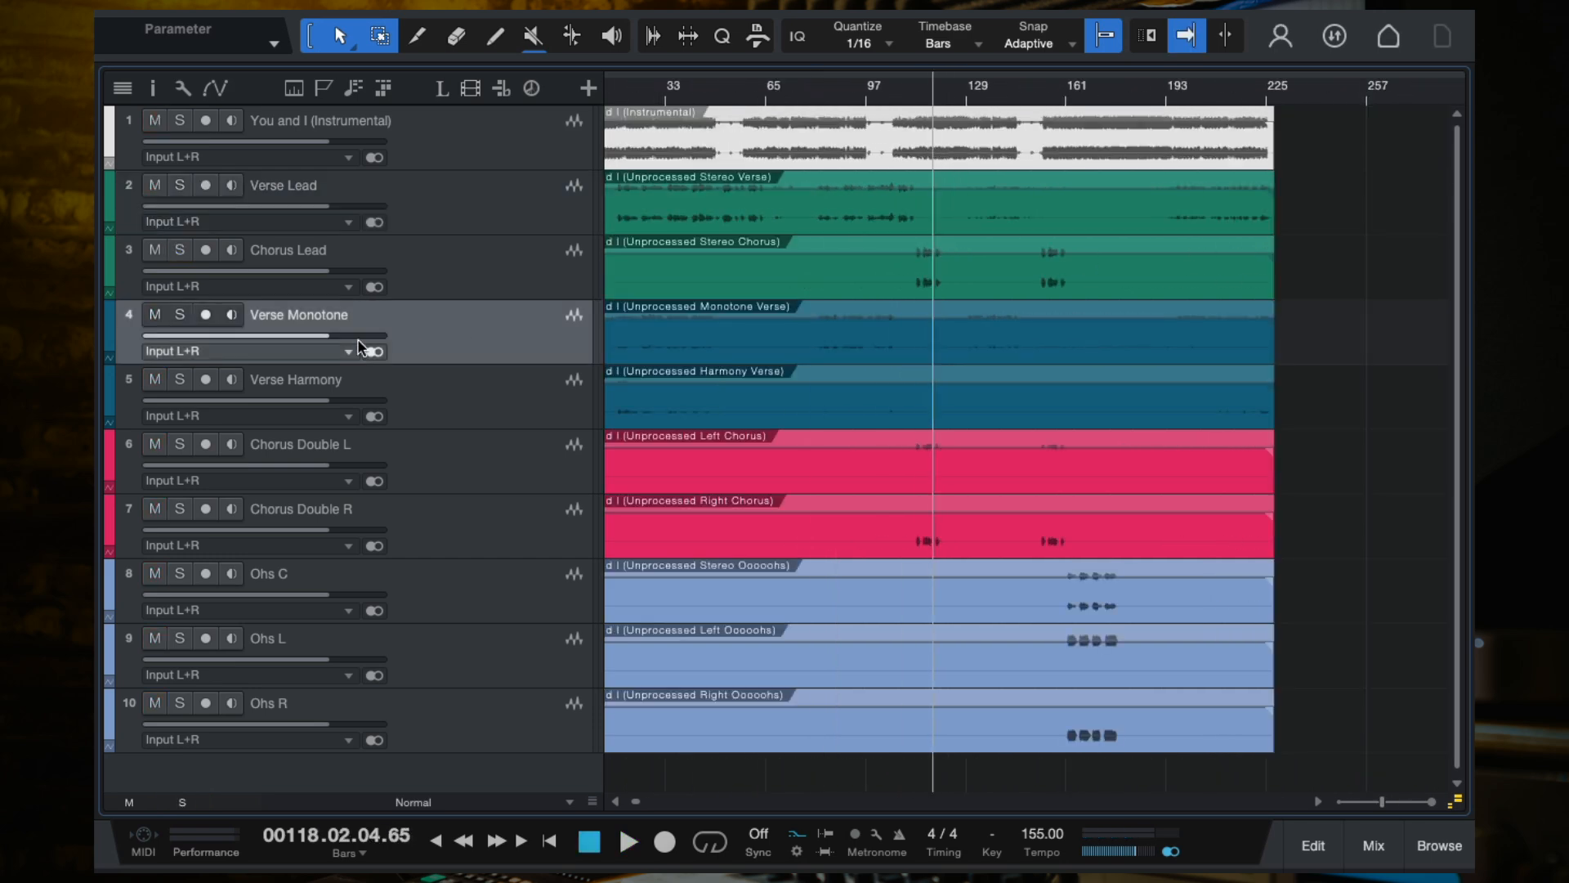
Solo the Verse Monotone track, listen to it from bar 85, and remove its solo.
left_click(827, 95)
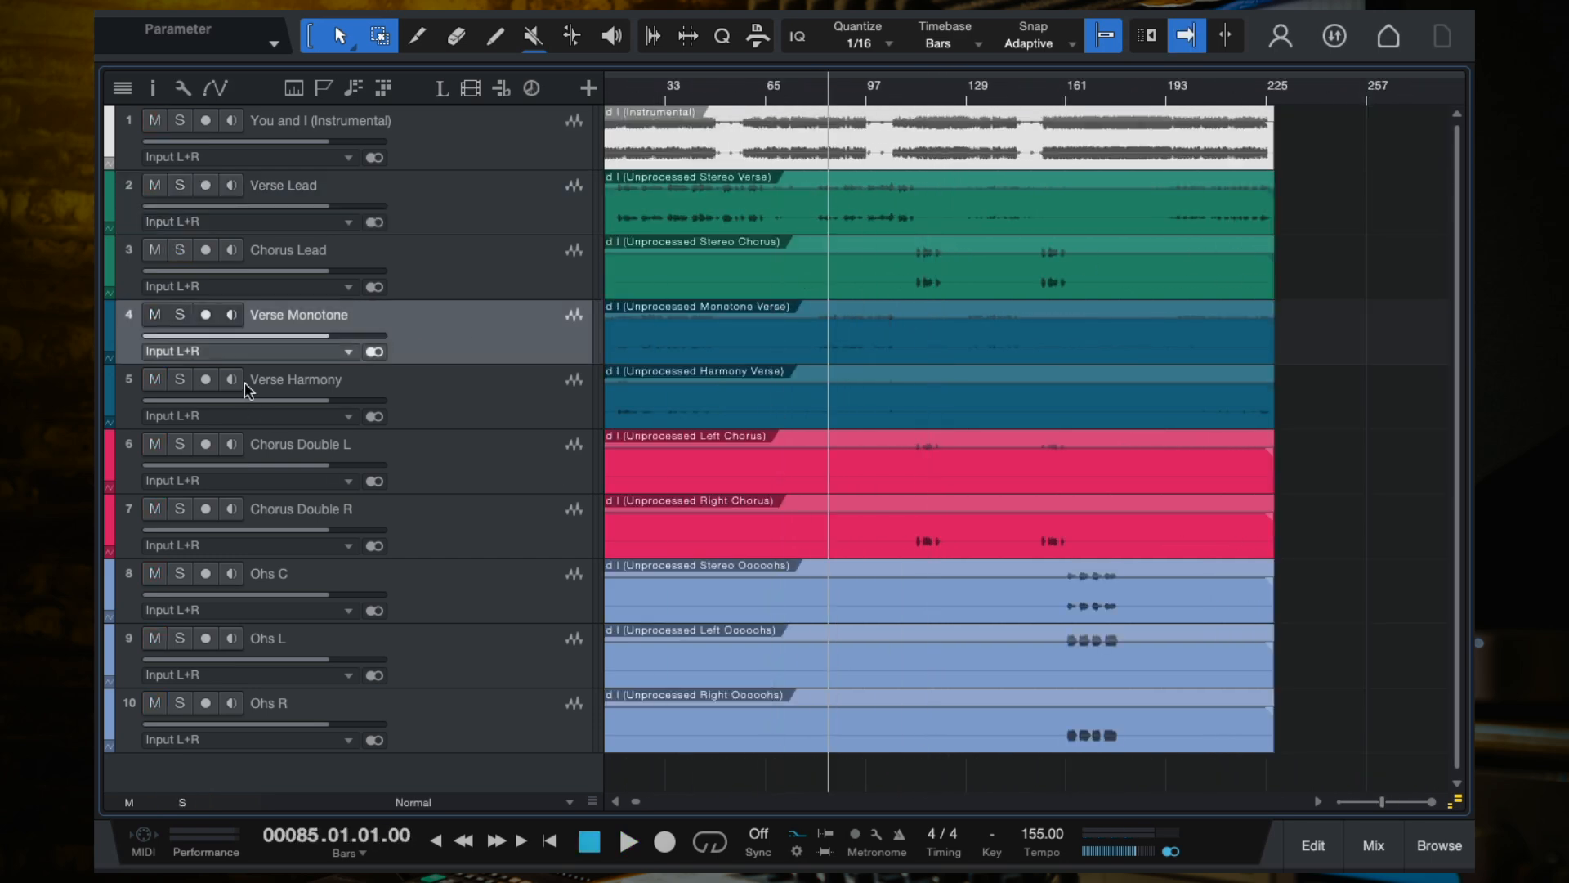
left_click(180, 317)
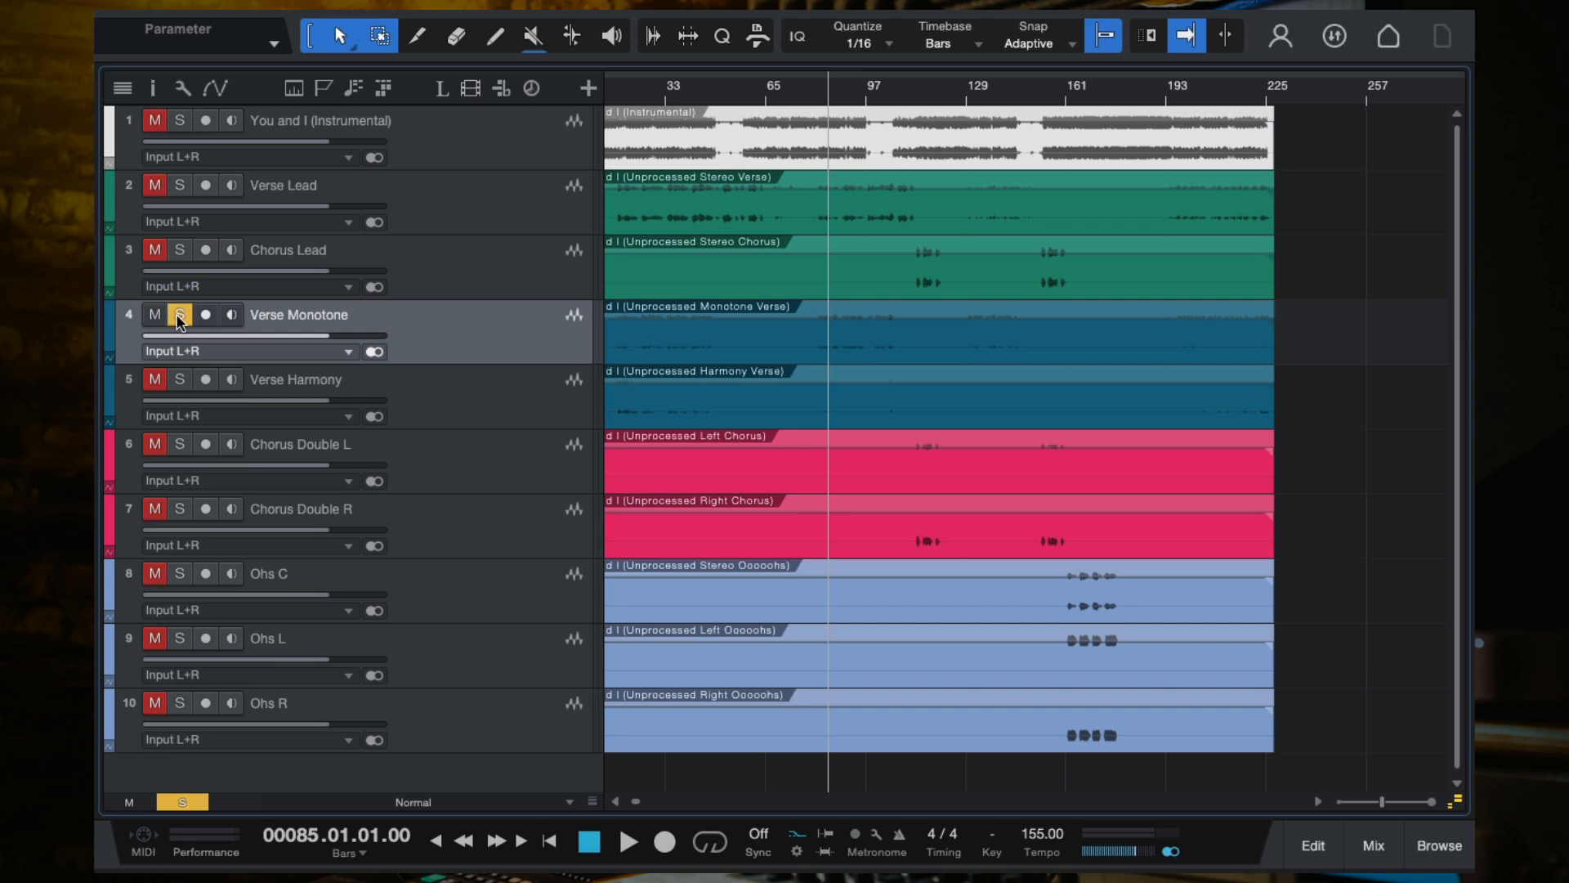
key("space")
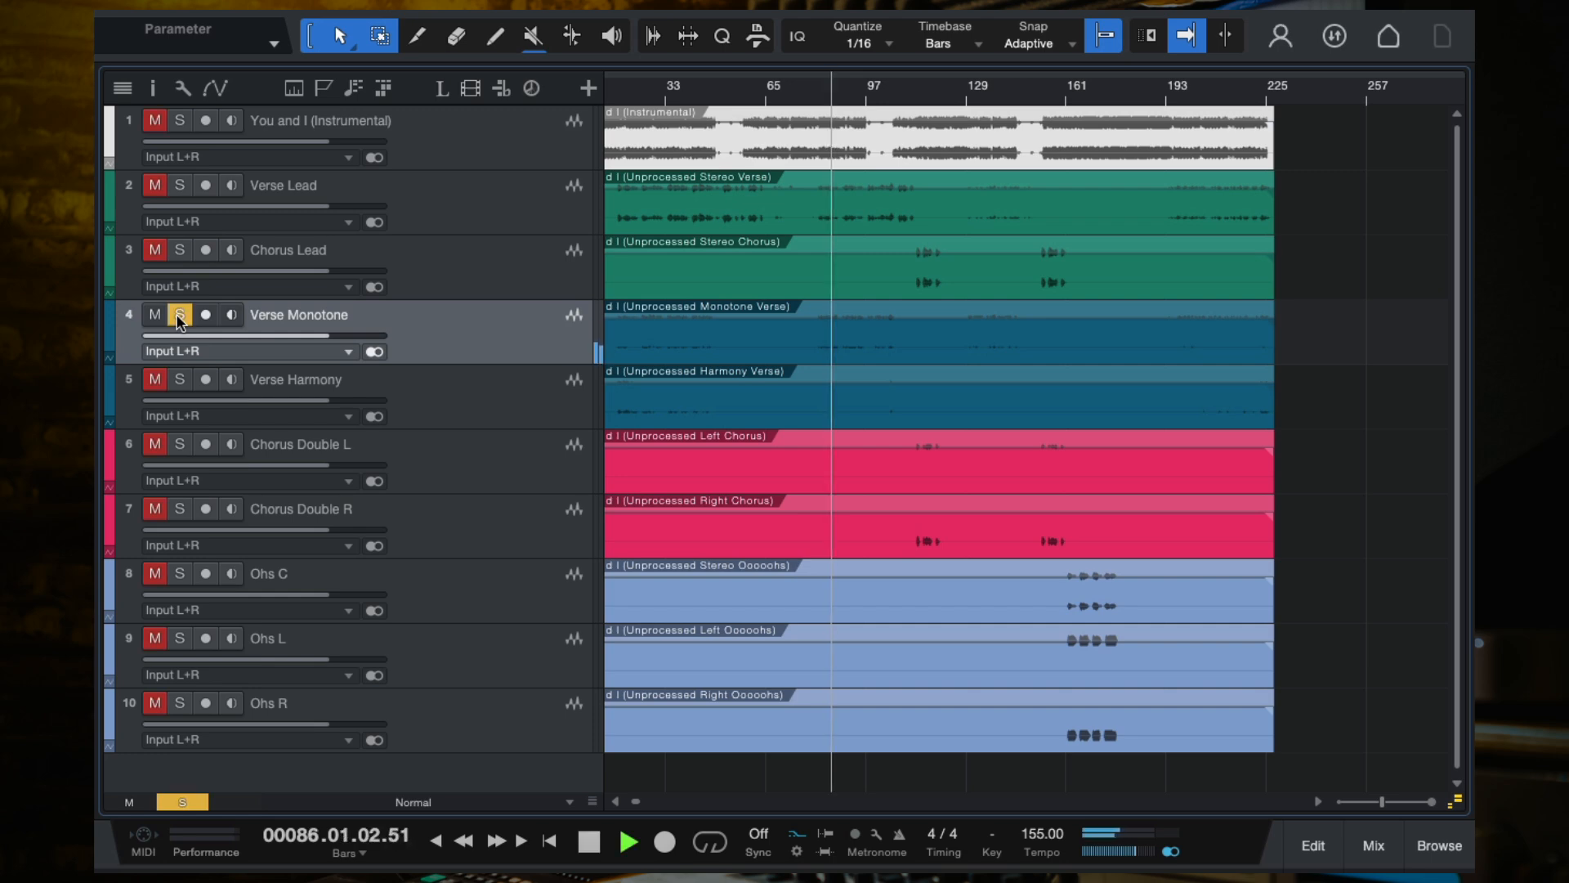
left_click(179, 317)
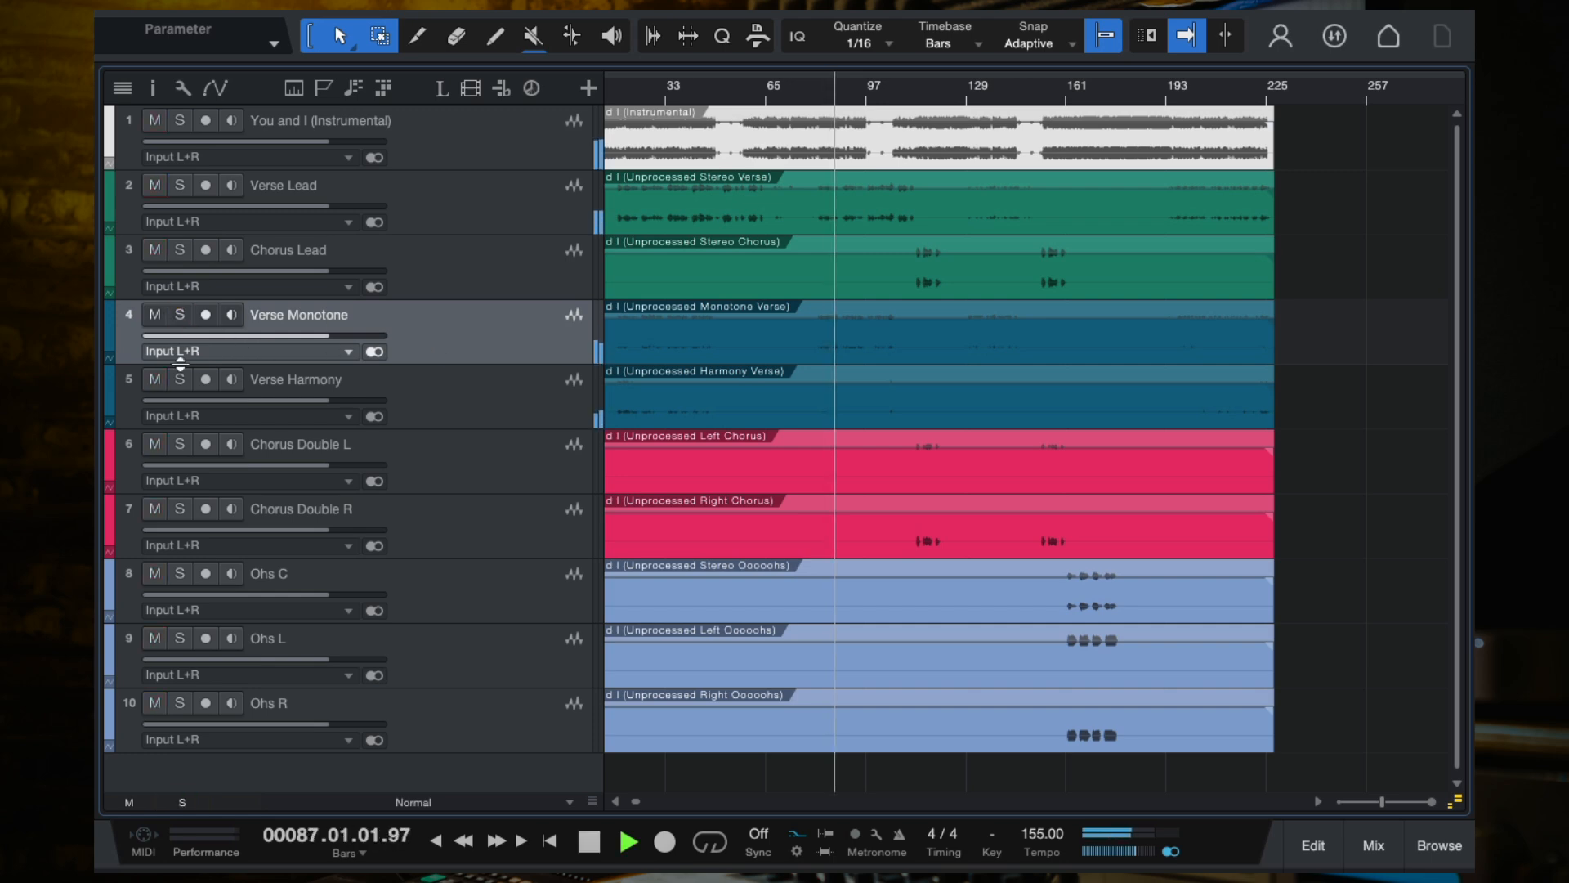
Solo the Verse Monotone and Verse Lead tracks together during playback to hear how they combine in the second verse.
left_click(179, 315)
left_click(180, 186)
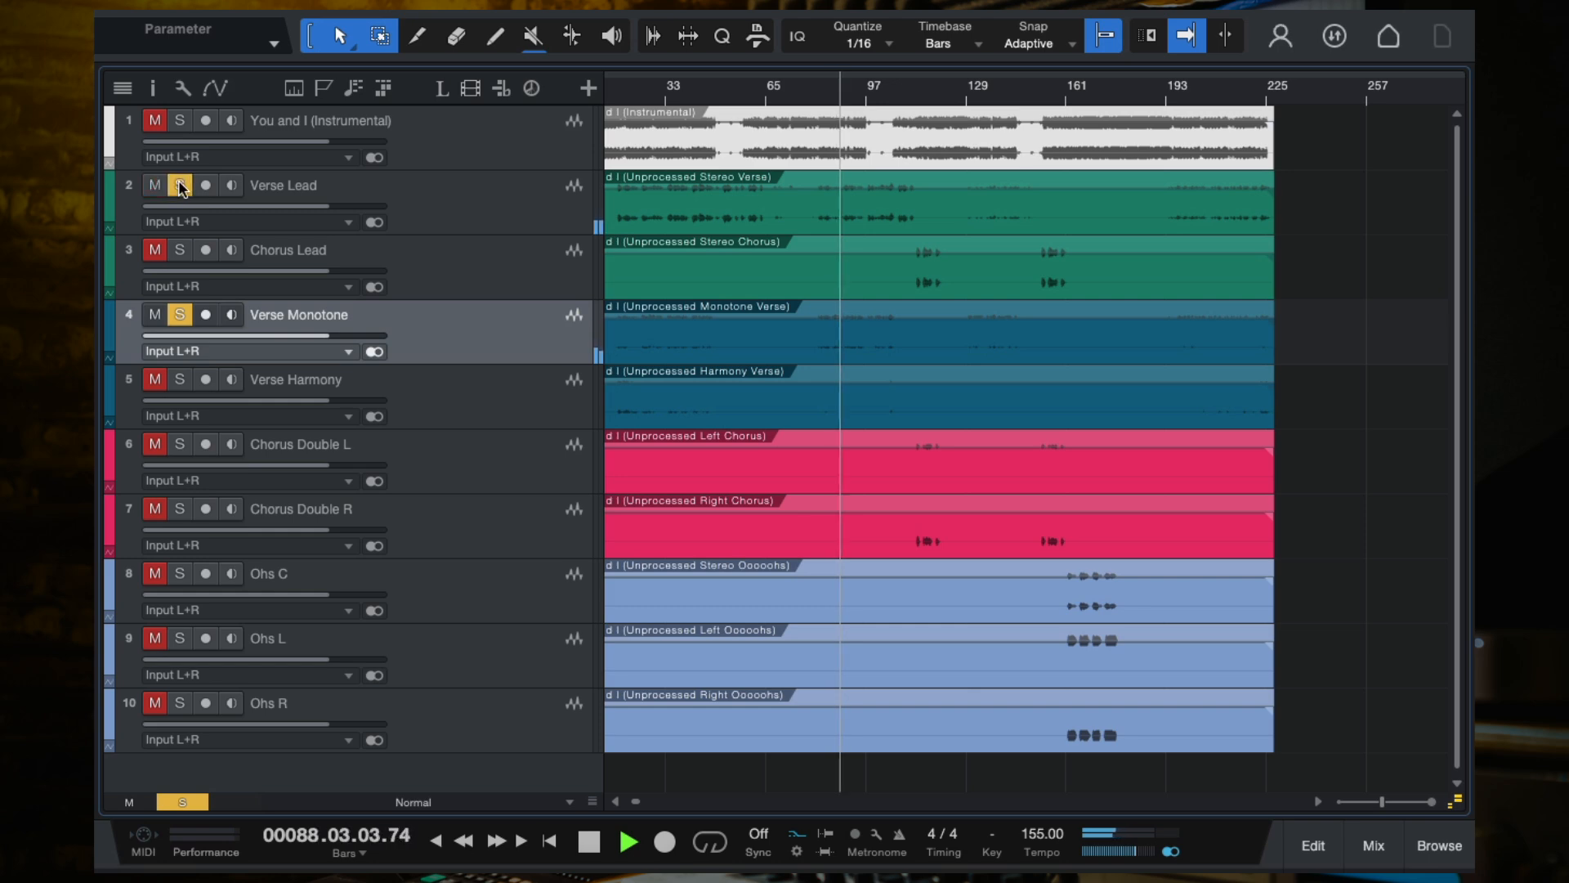
scroll(761, 293, "up", 3)
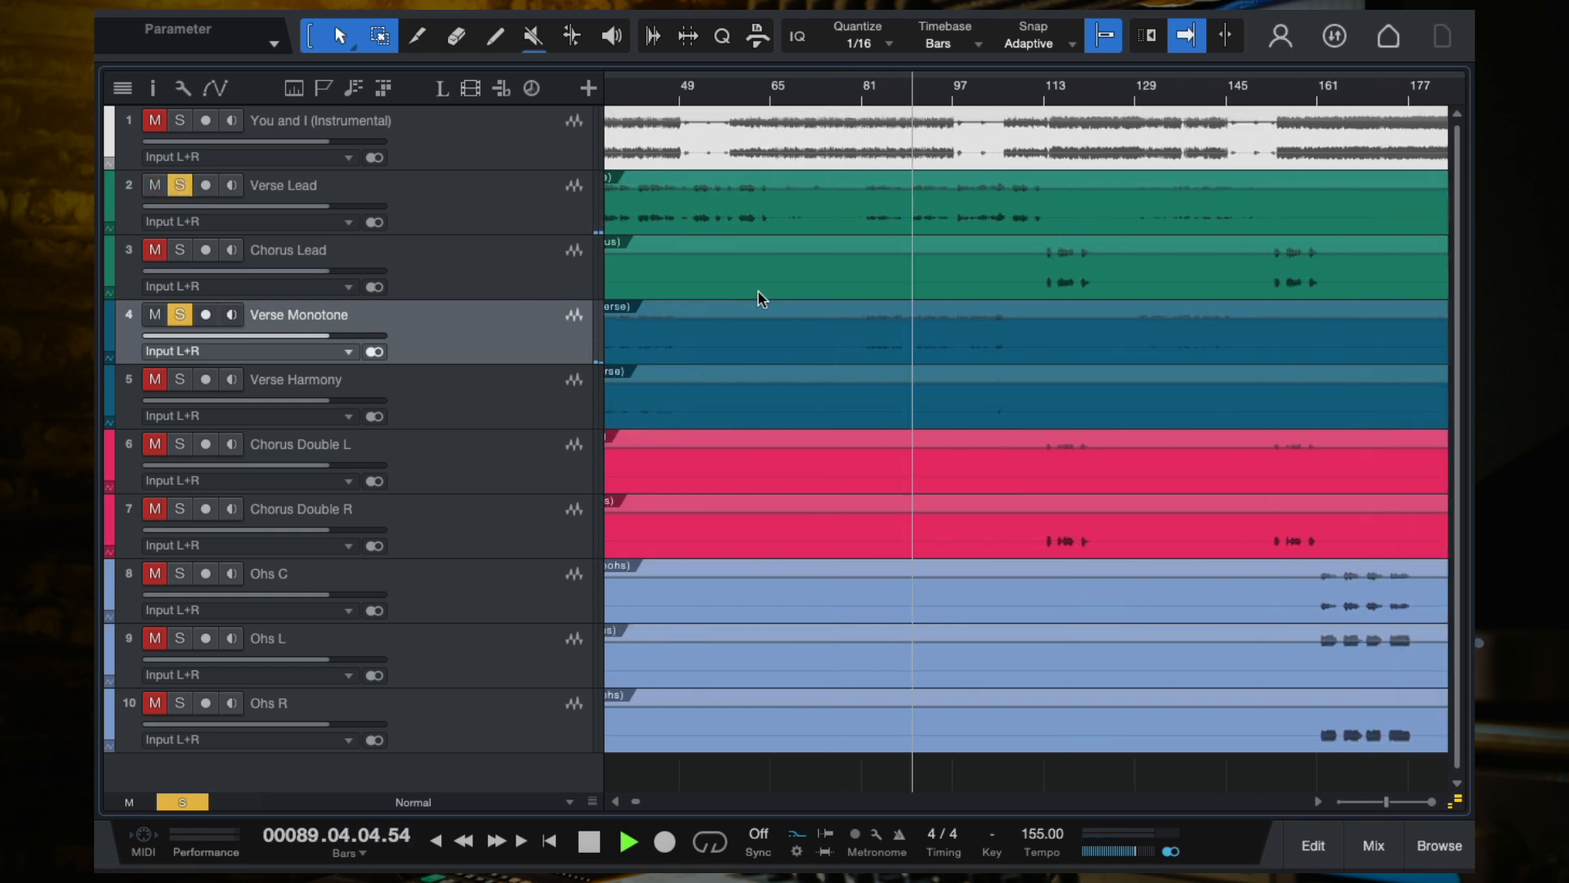
scroll(956, 288, "up", 3)
left_click(181, 186)
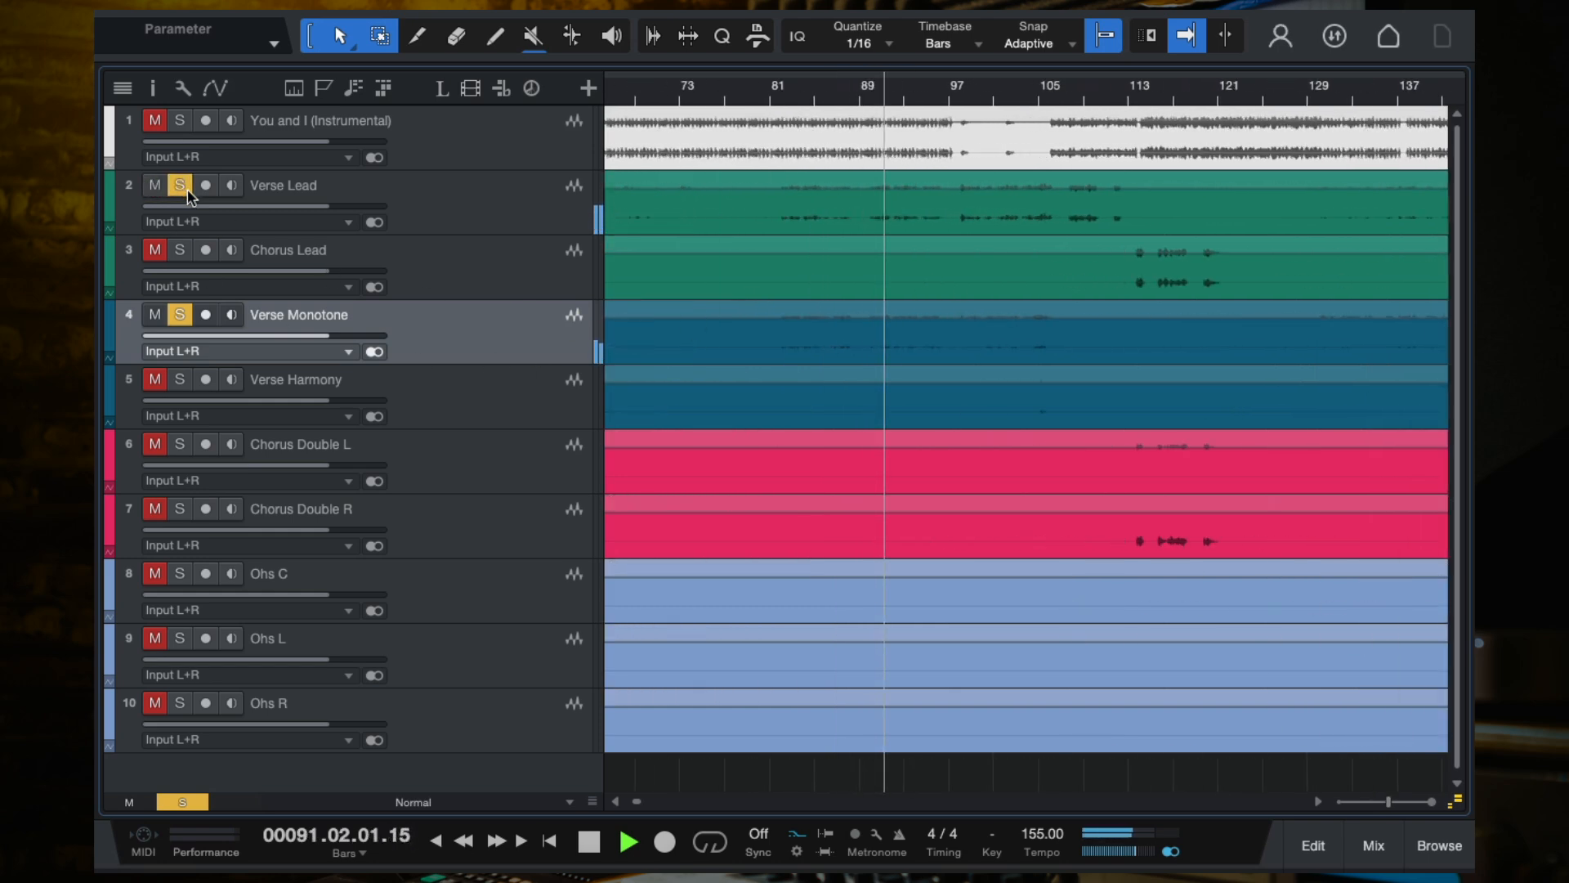
Finish listening to the Verse Lead and Verse Monotone combination, stop playback, and remove the solo from both tracks.
left_click(181, 186)
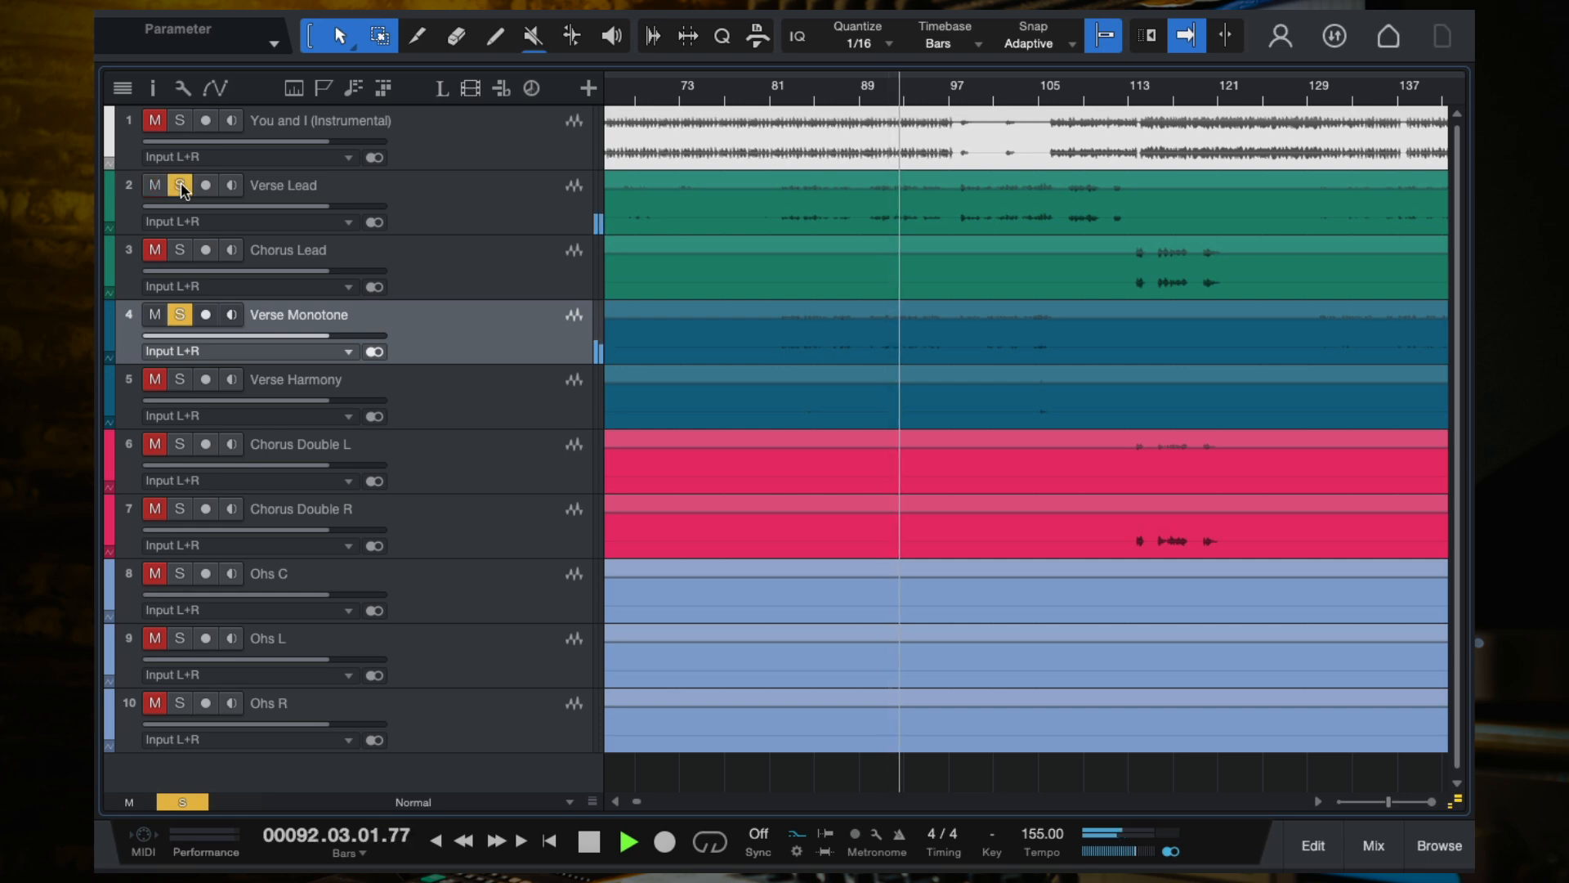
key("space")
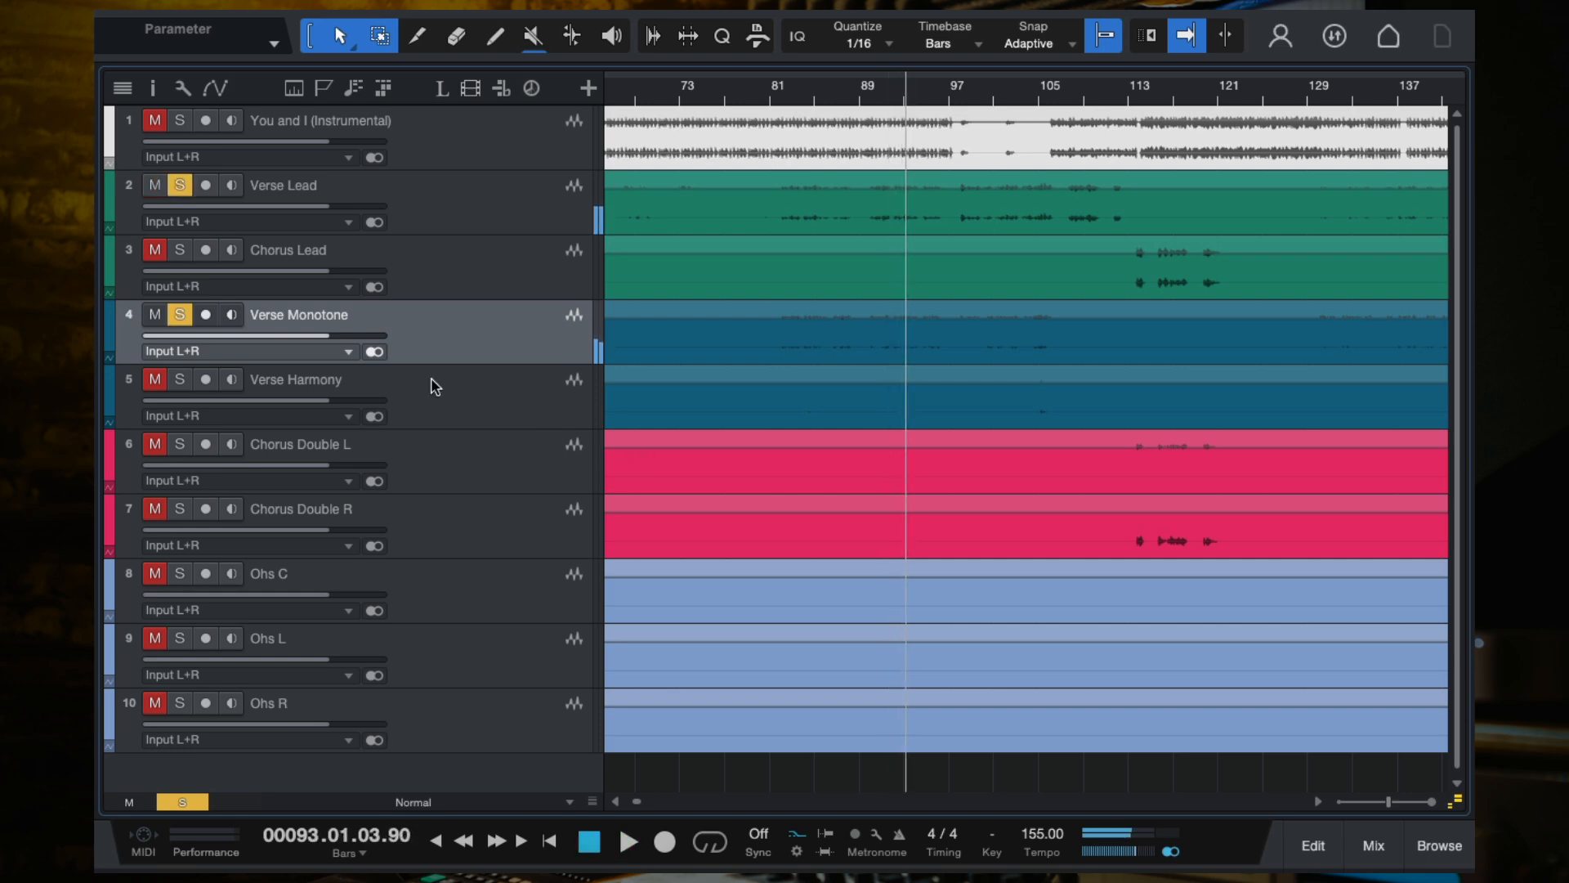
left_click(180, 314)
left_click(180, 184)
Solo and play Verse Harmony, add Verse Lead to hear them together, and clear both solos after stopping.
scroll(561, 256, "down", 1)
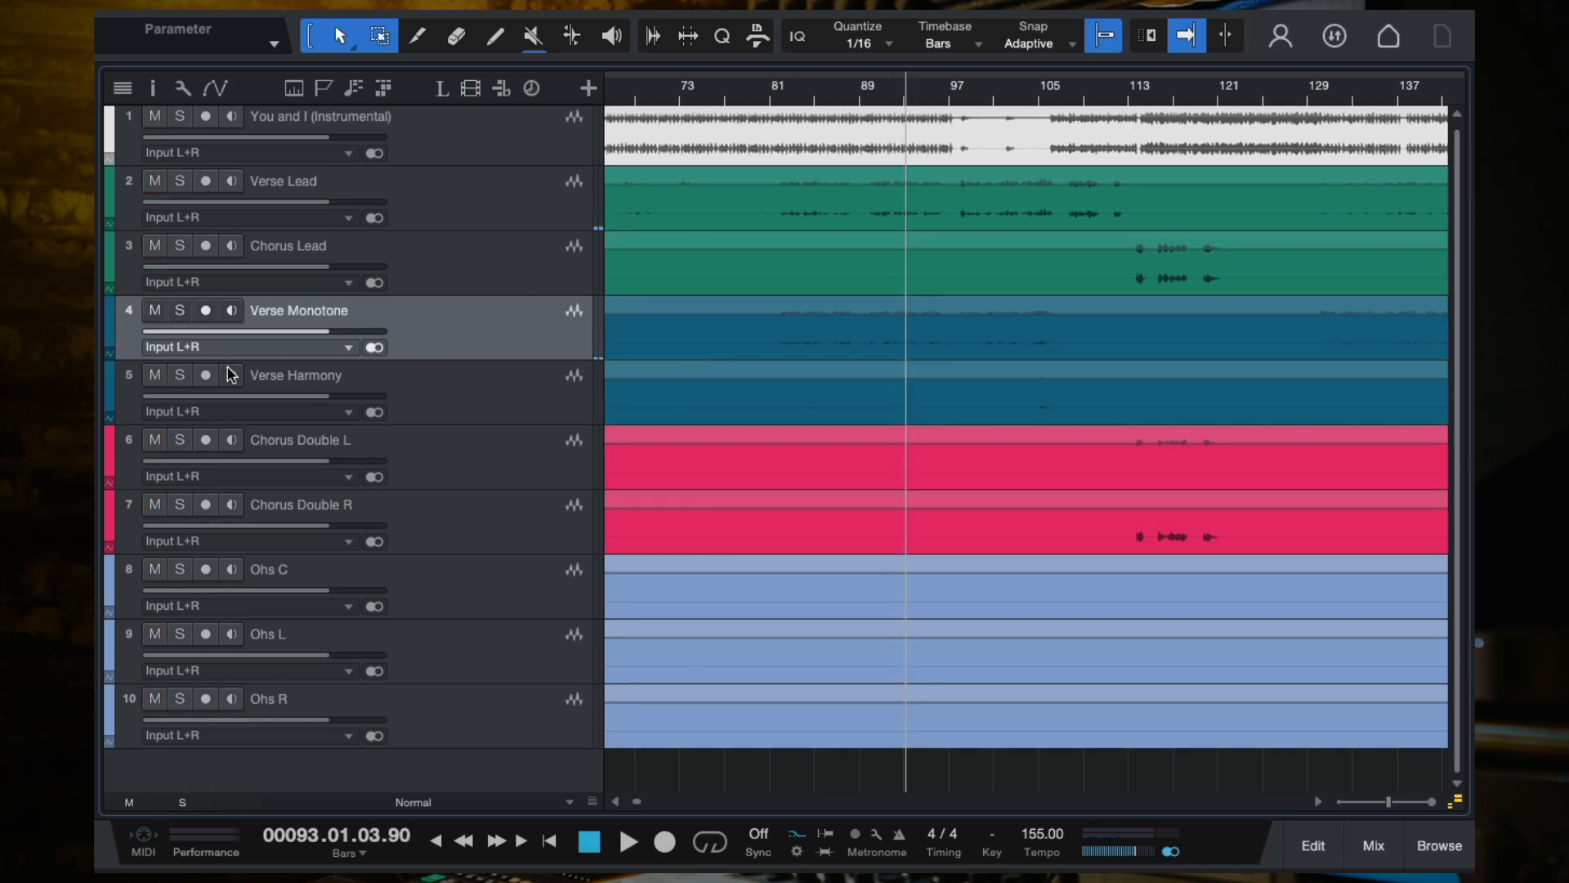
left_click(180, 375)
key("space")
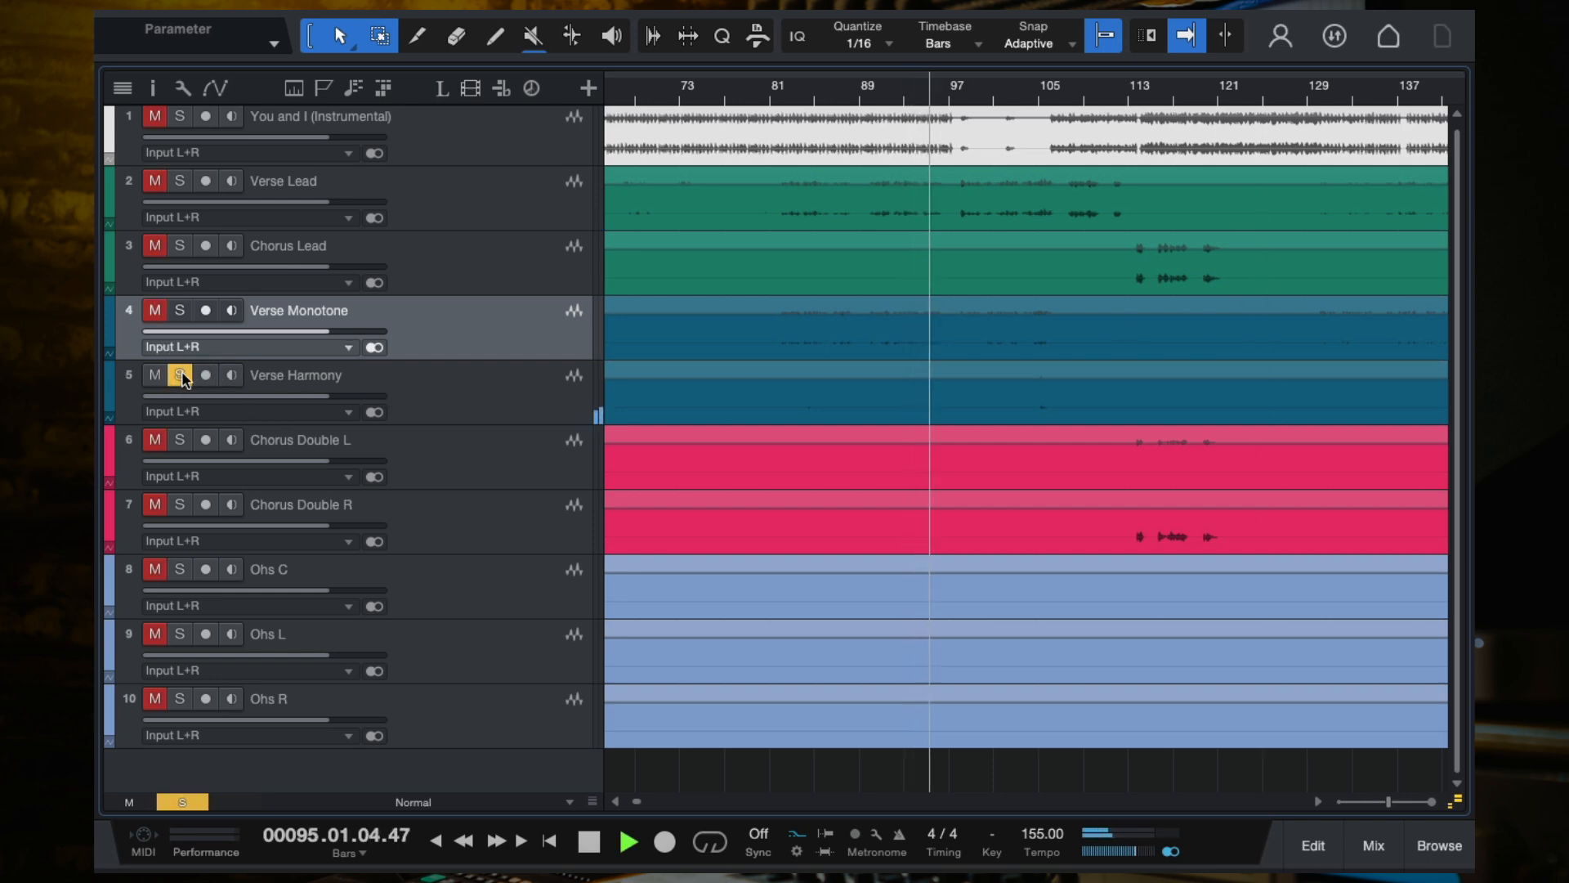
left_click(180, 181)
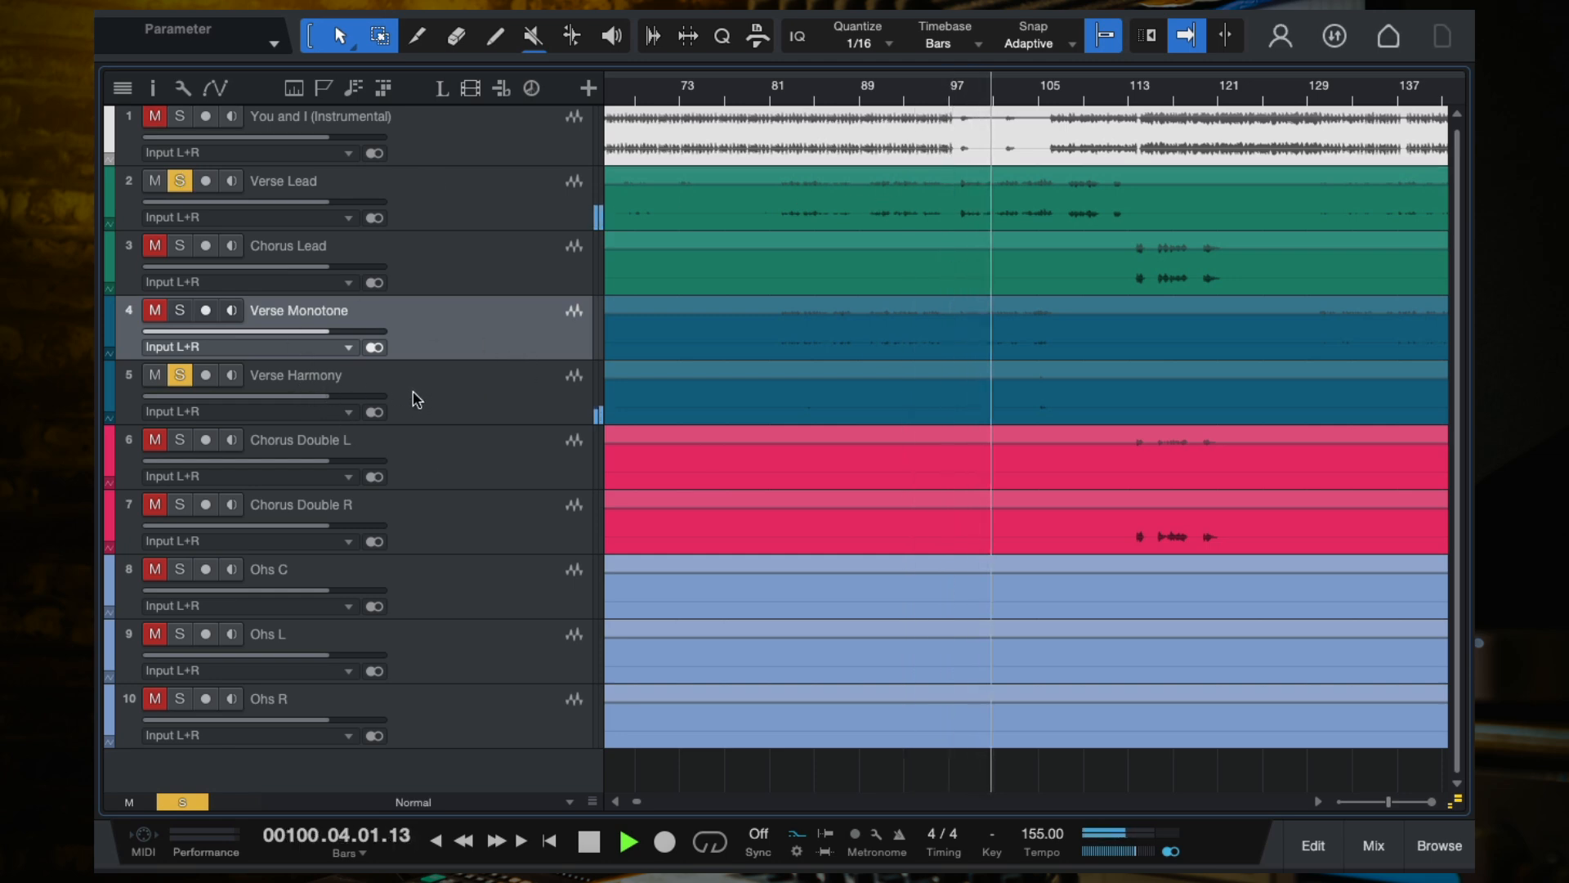
key("space")
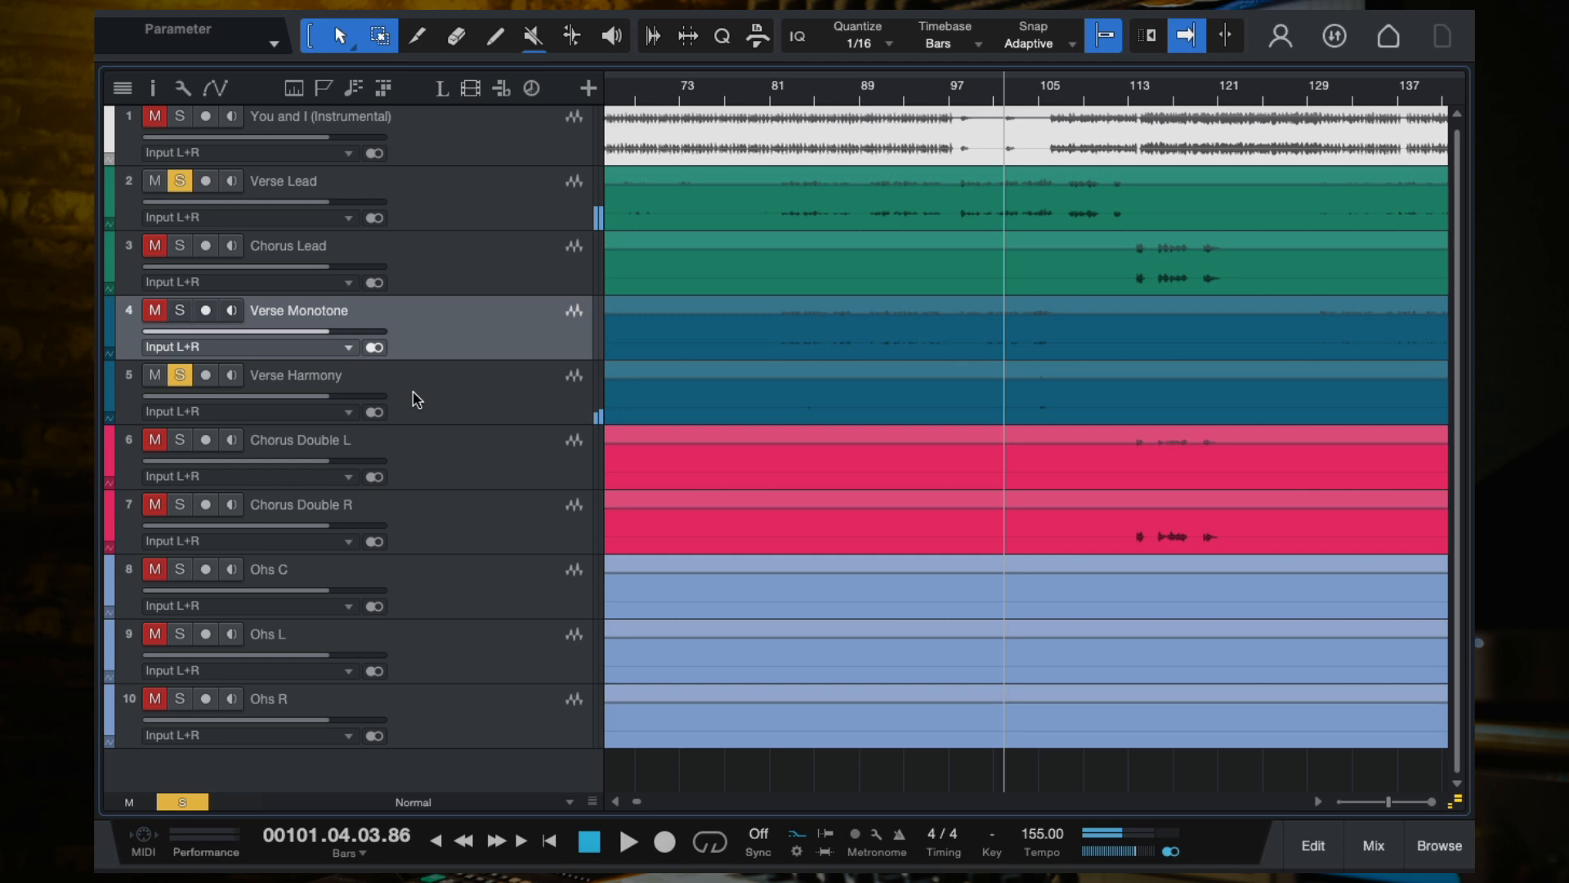
left_click(180, 374)
left_click(180, 180)
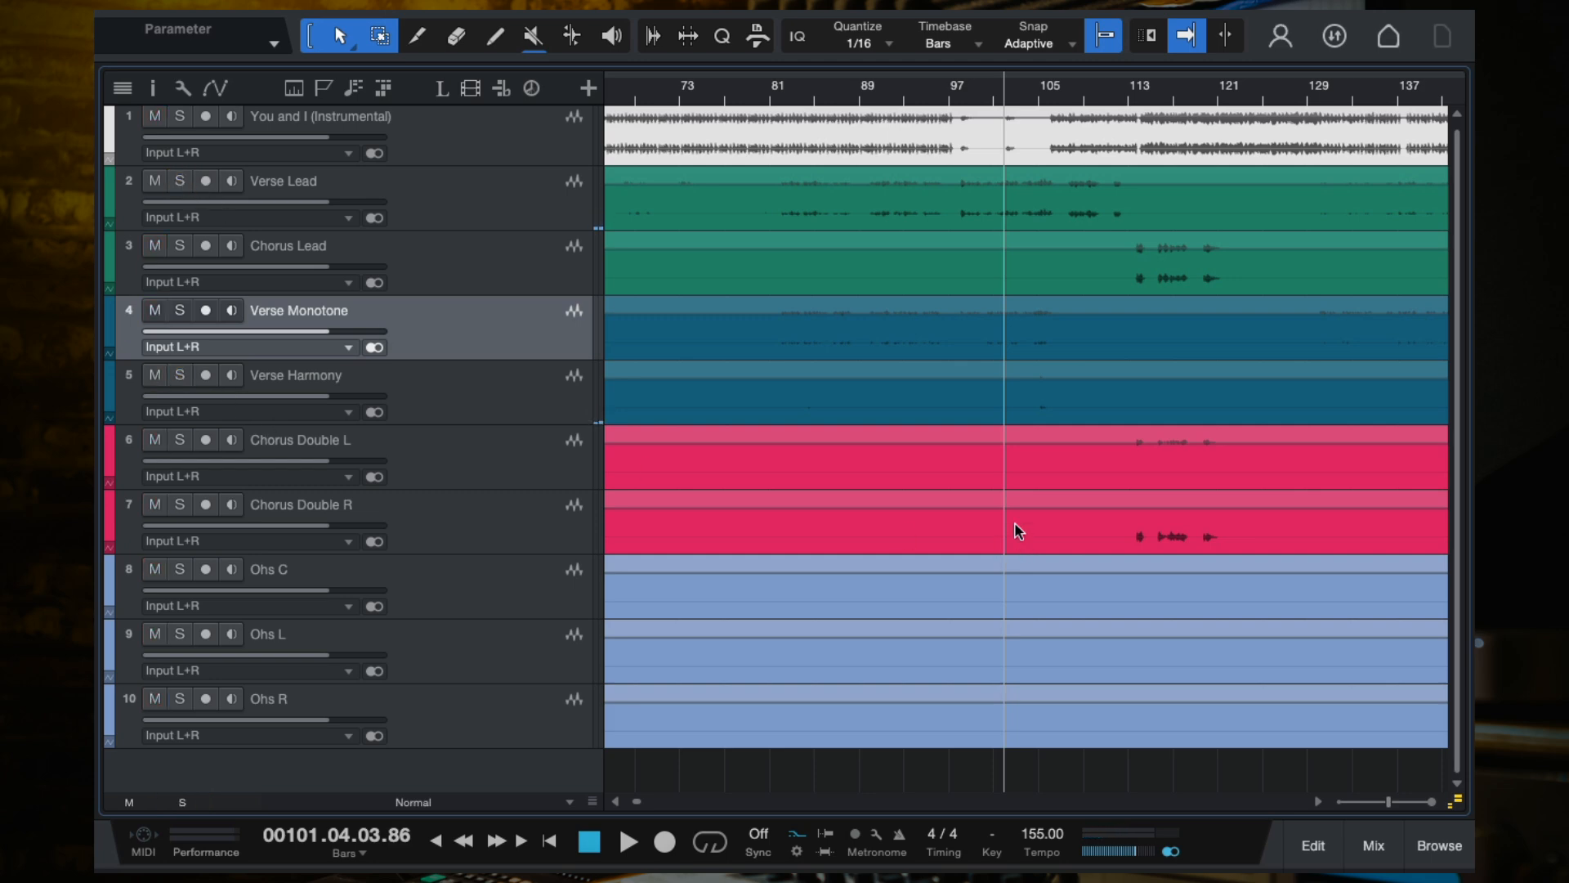
Play the soloed Chorus Lead from bar 114 and add Chorus Double L and Chorus Double R to the solo.
key("w")
left_click(1054, 92)
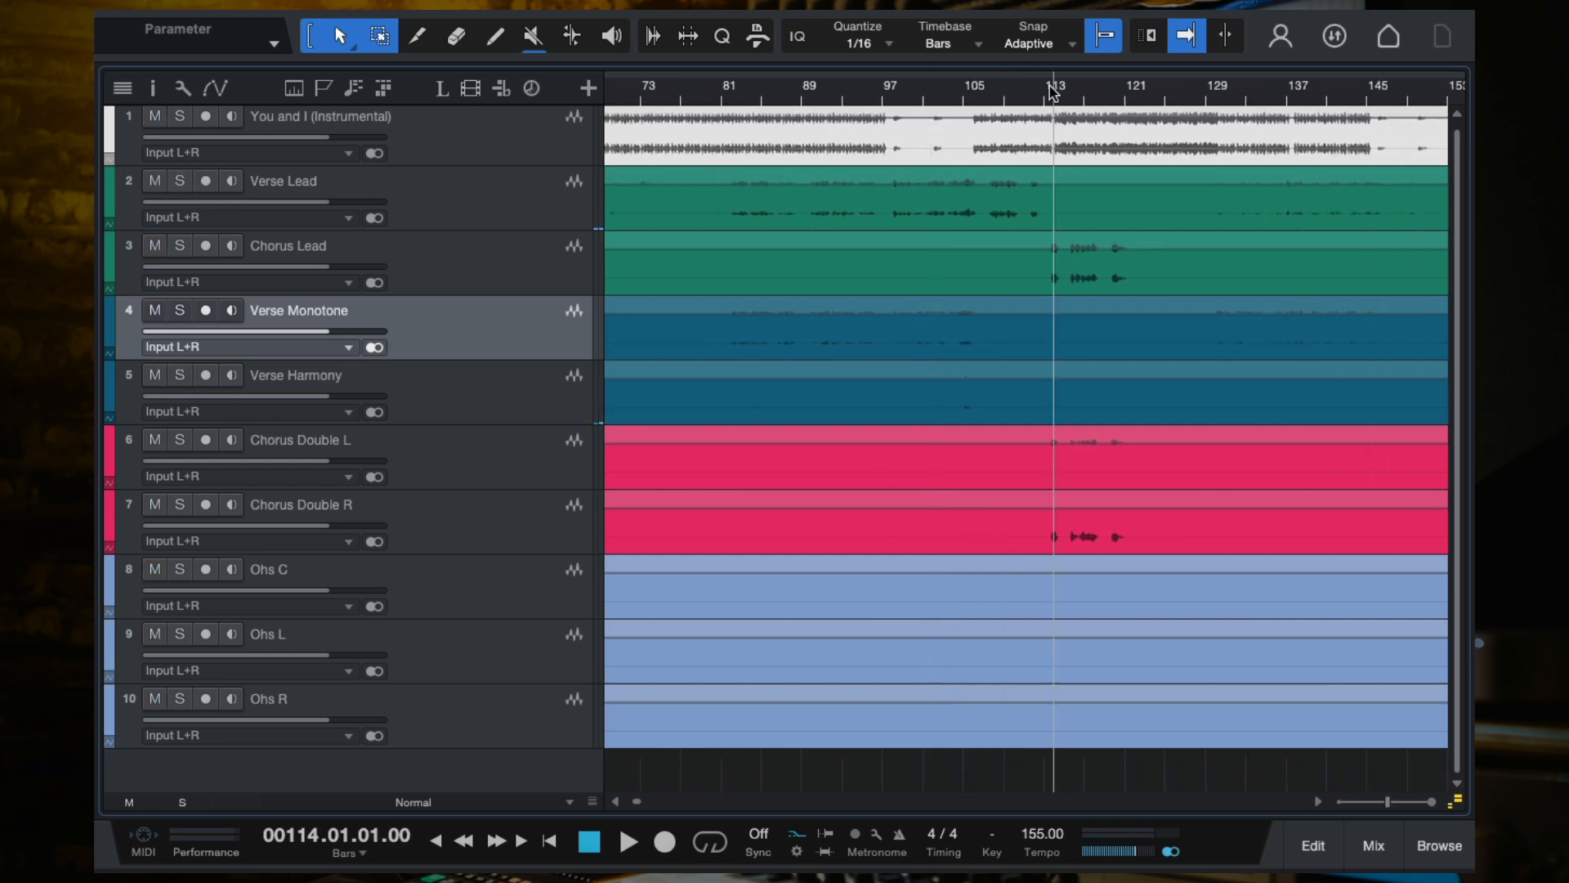
left_click(179, 246)
key("space")
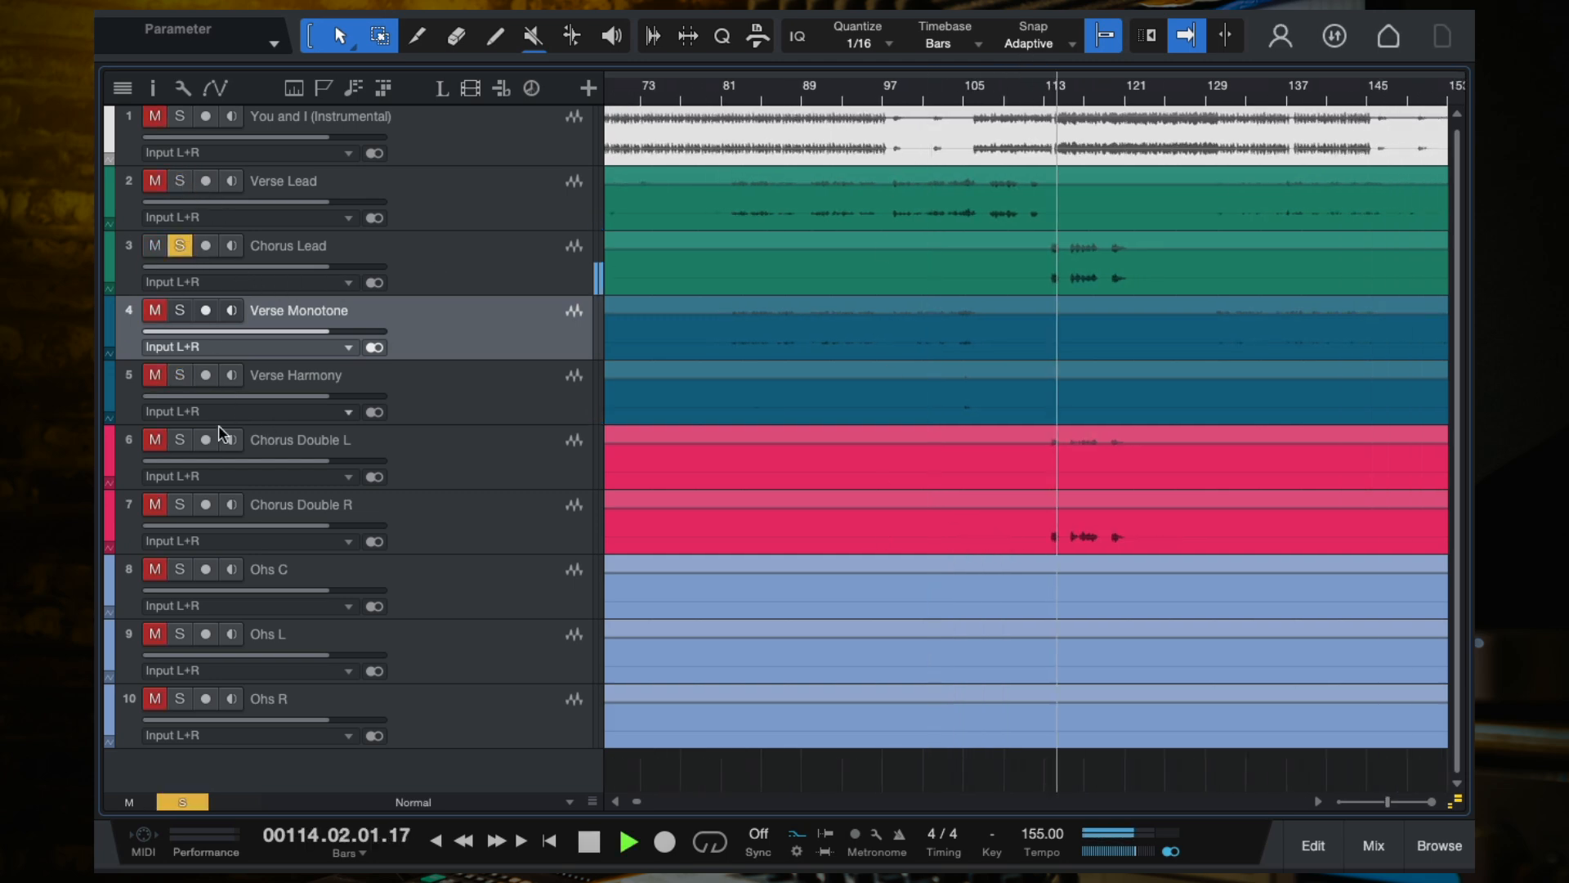
left_click(176, 439)
left_click(179, 504)
Locate the second chorus and the Ohs phrases while the chorus vocals play, stop playback, and clear all solos.
key("e")
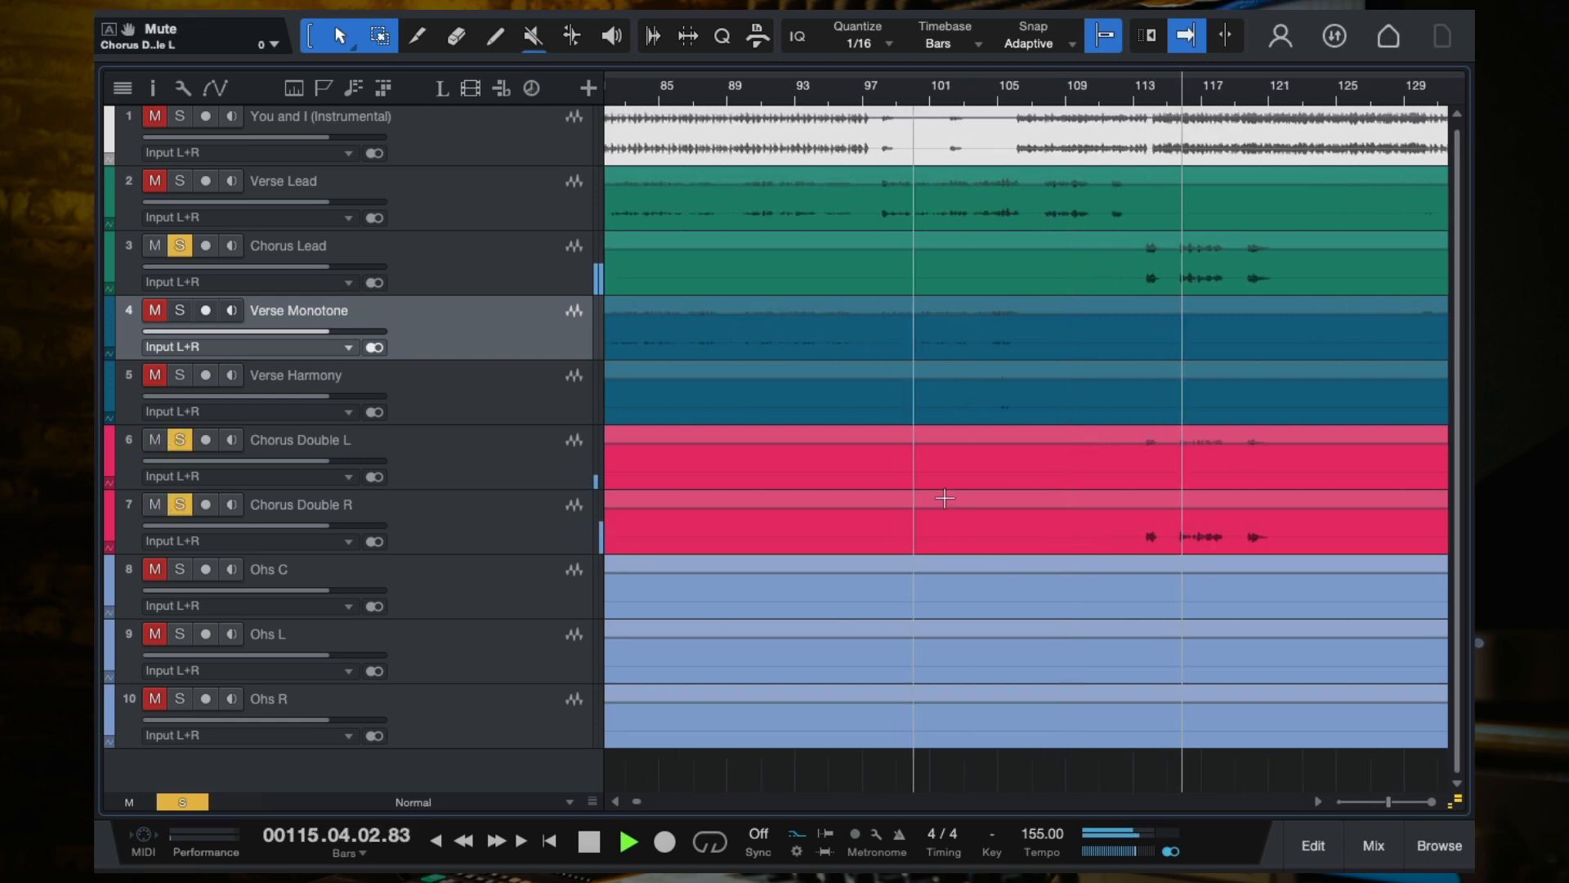
key("f")
key("w")
key("w")
key("w")
key("w")
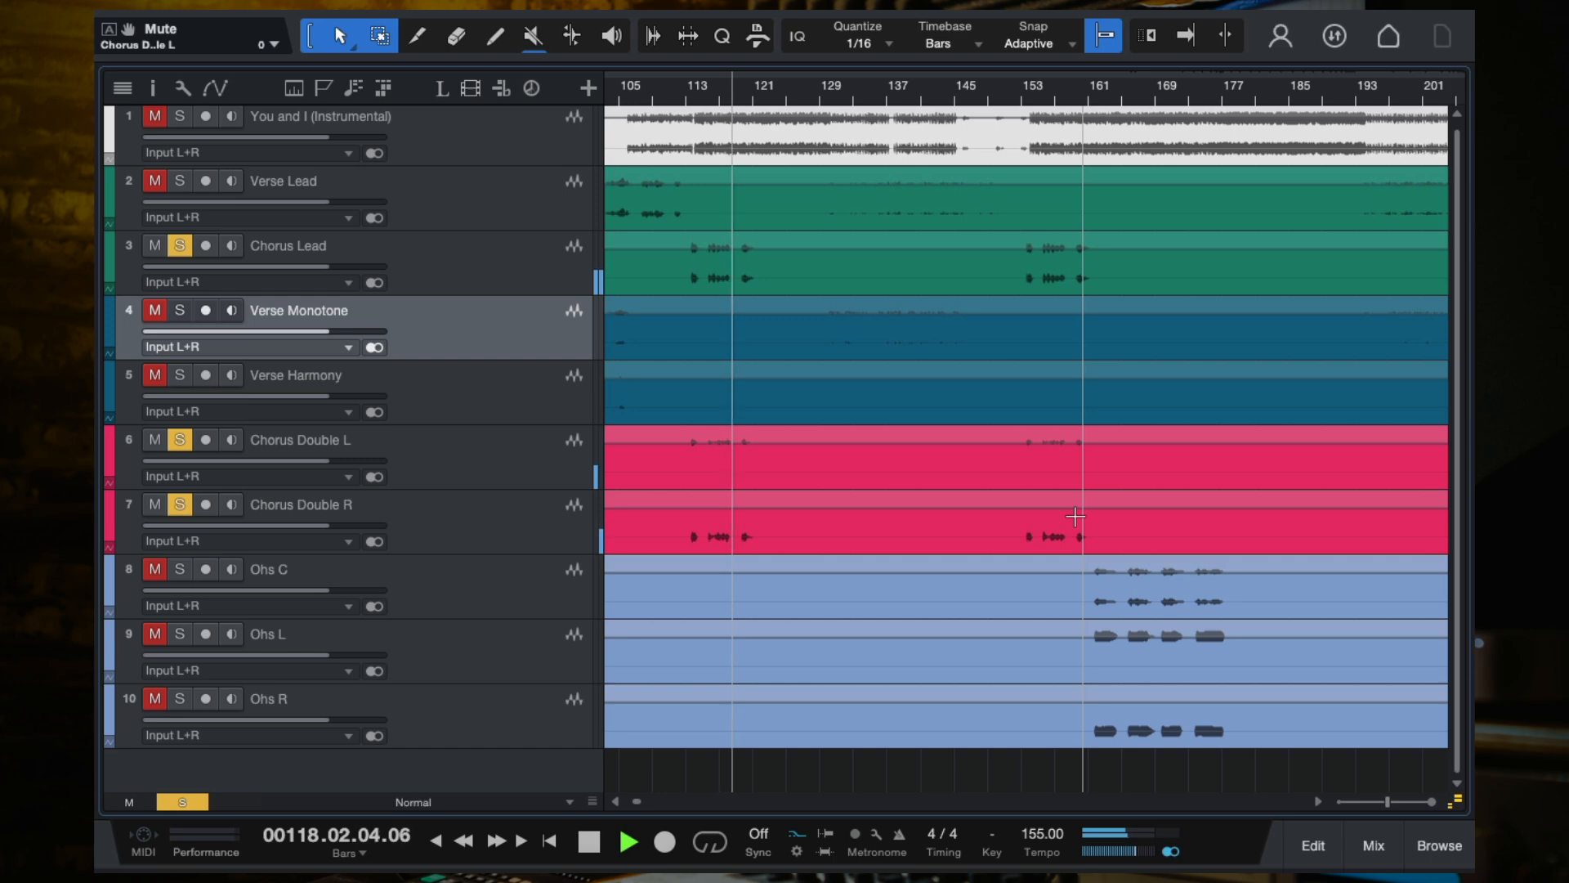
key("f")
key("space")
left_click(186, 804)
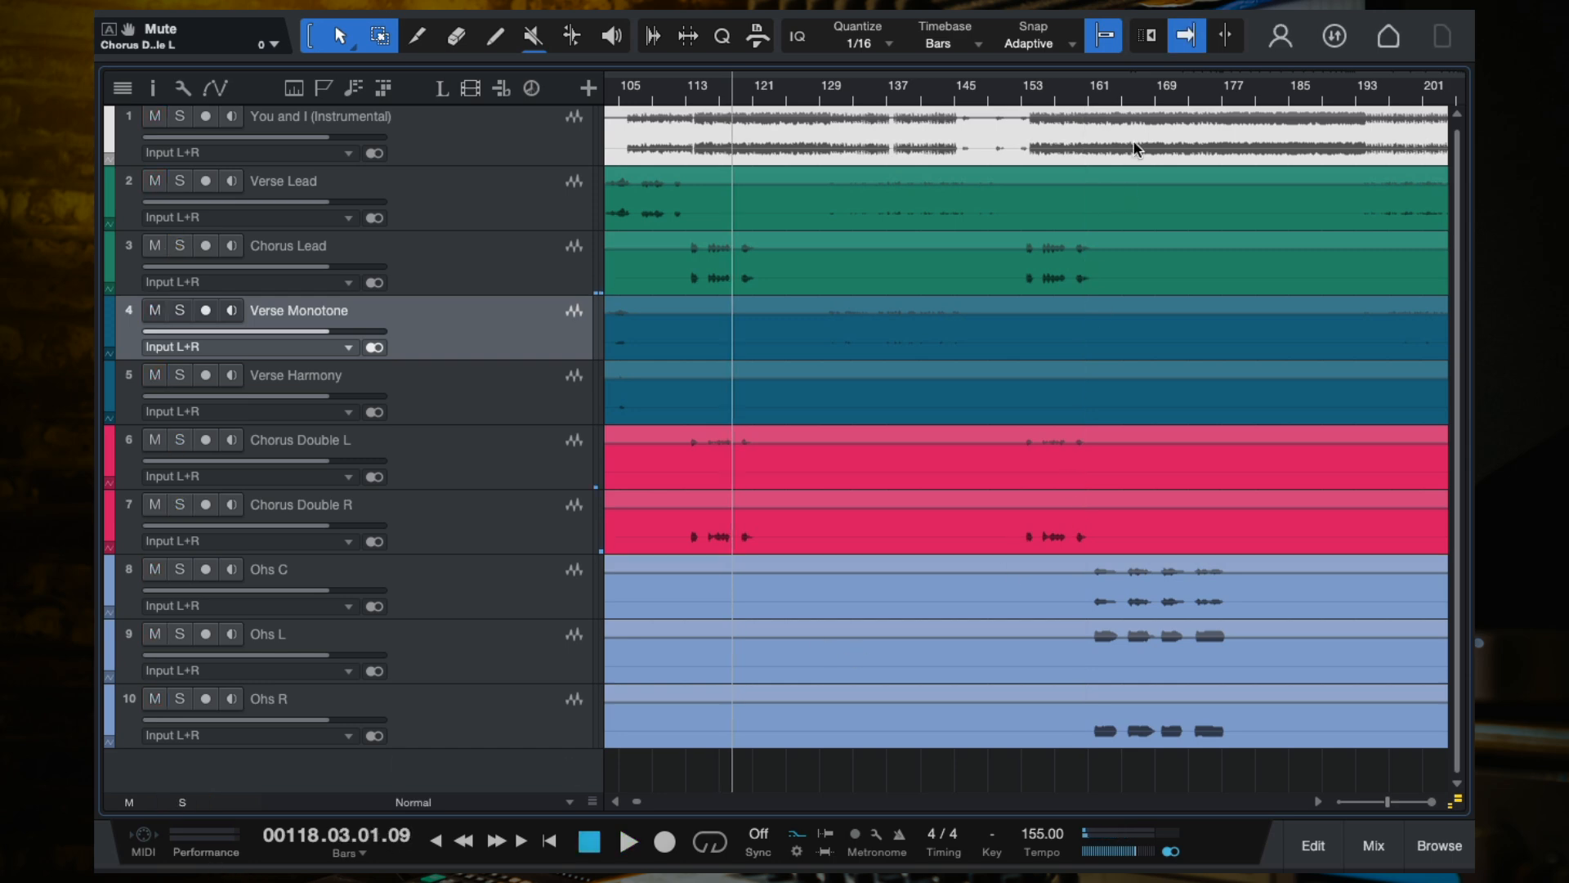
Play from about bar 160, solo Ohs C, Ohs L and Ohs R together, and clear the solos to hear them in the full mix.
left_click(1093, 88)
key("space")
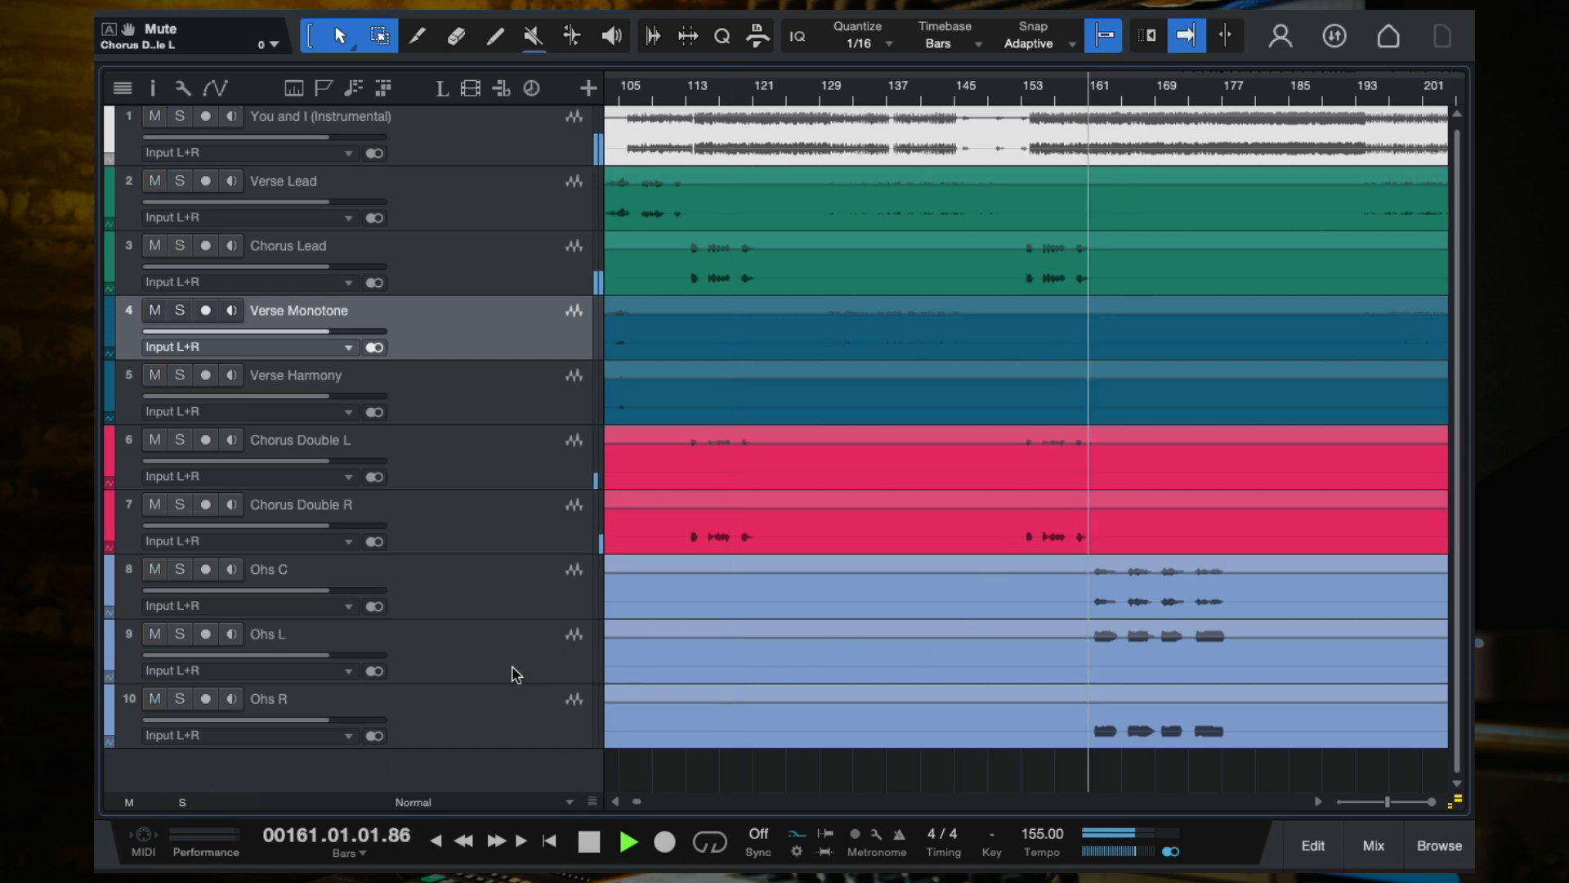
left_click(179, 570)
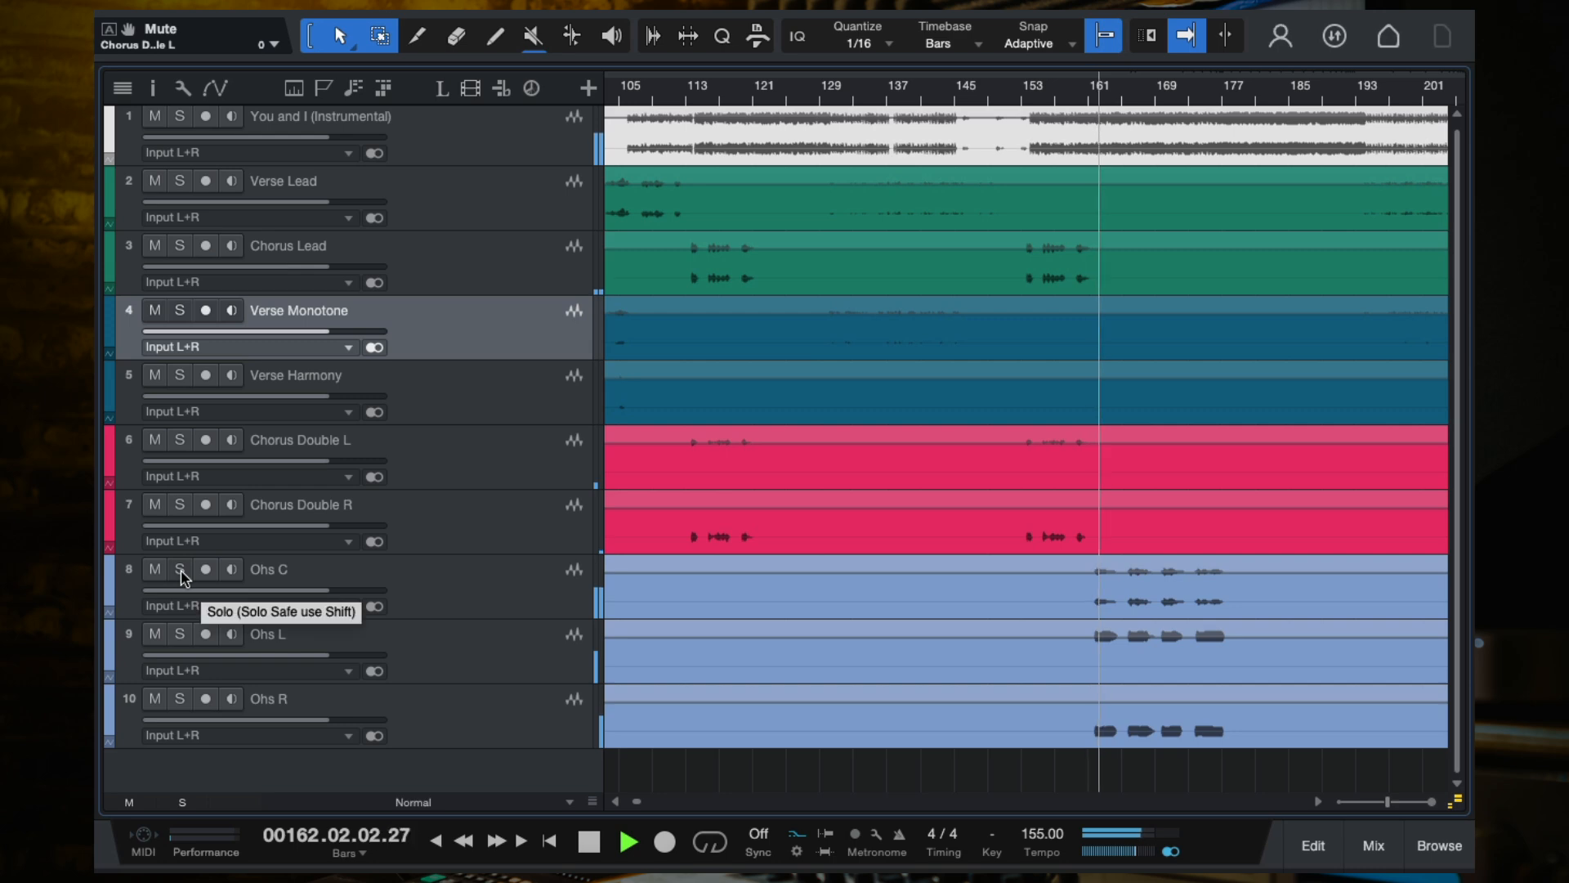
left_click(180, 634)
left_click(180, 699)
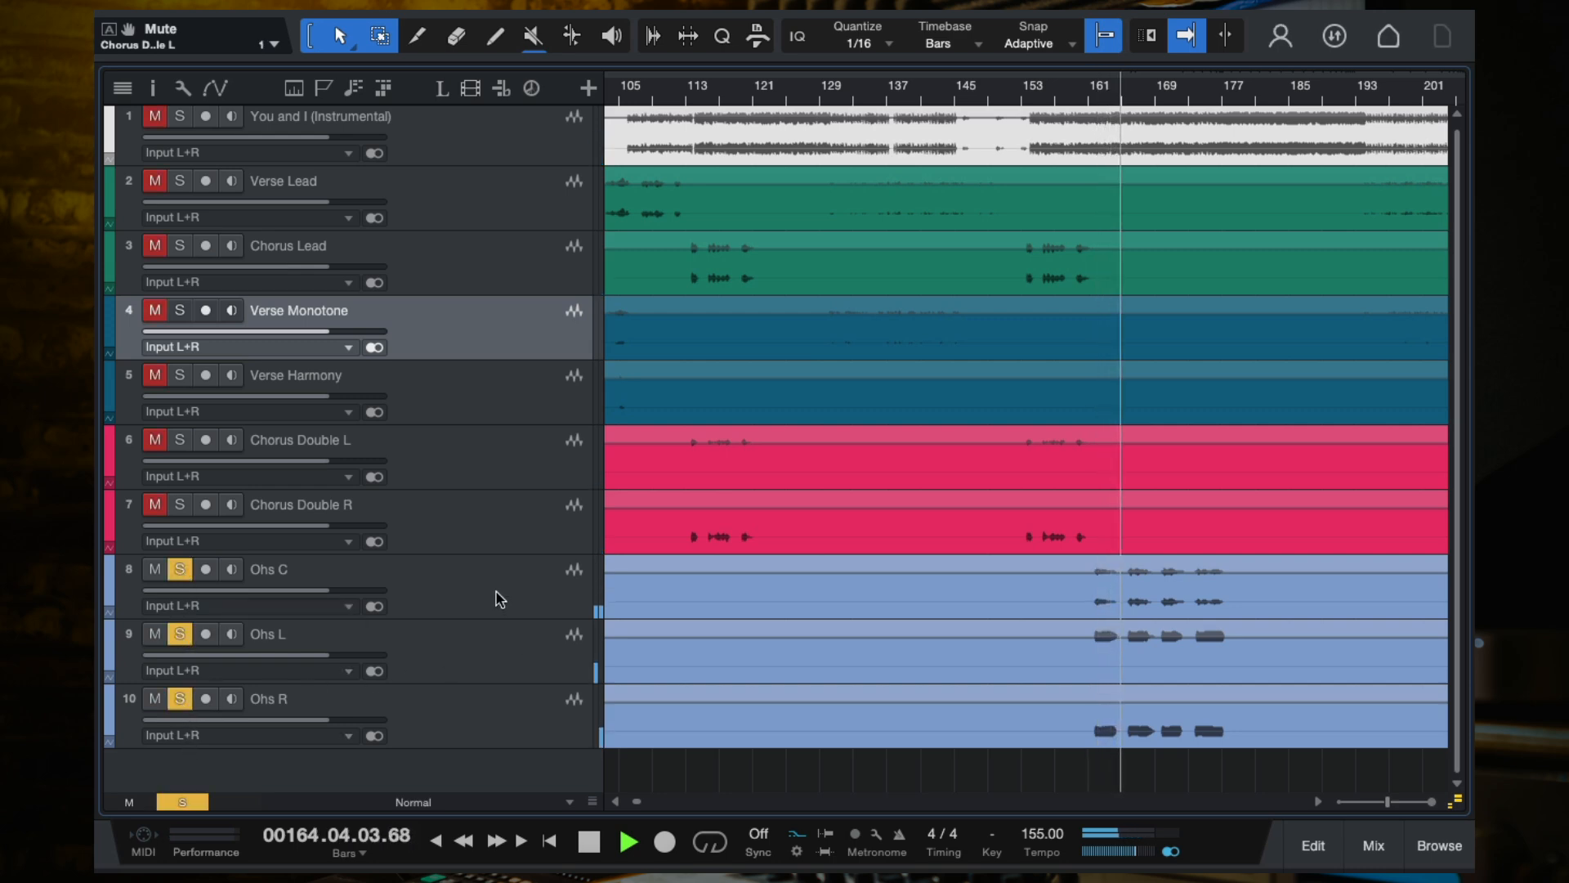
left_click(193, 800)
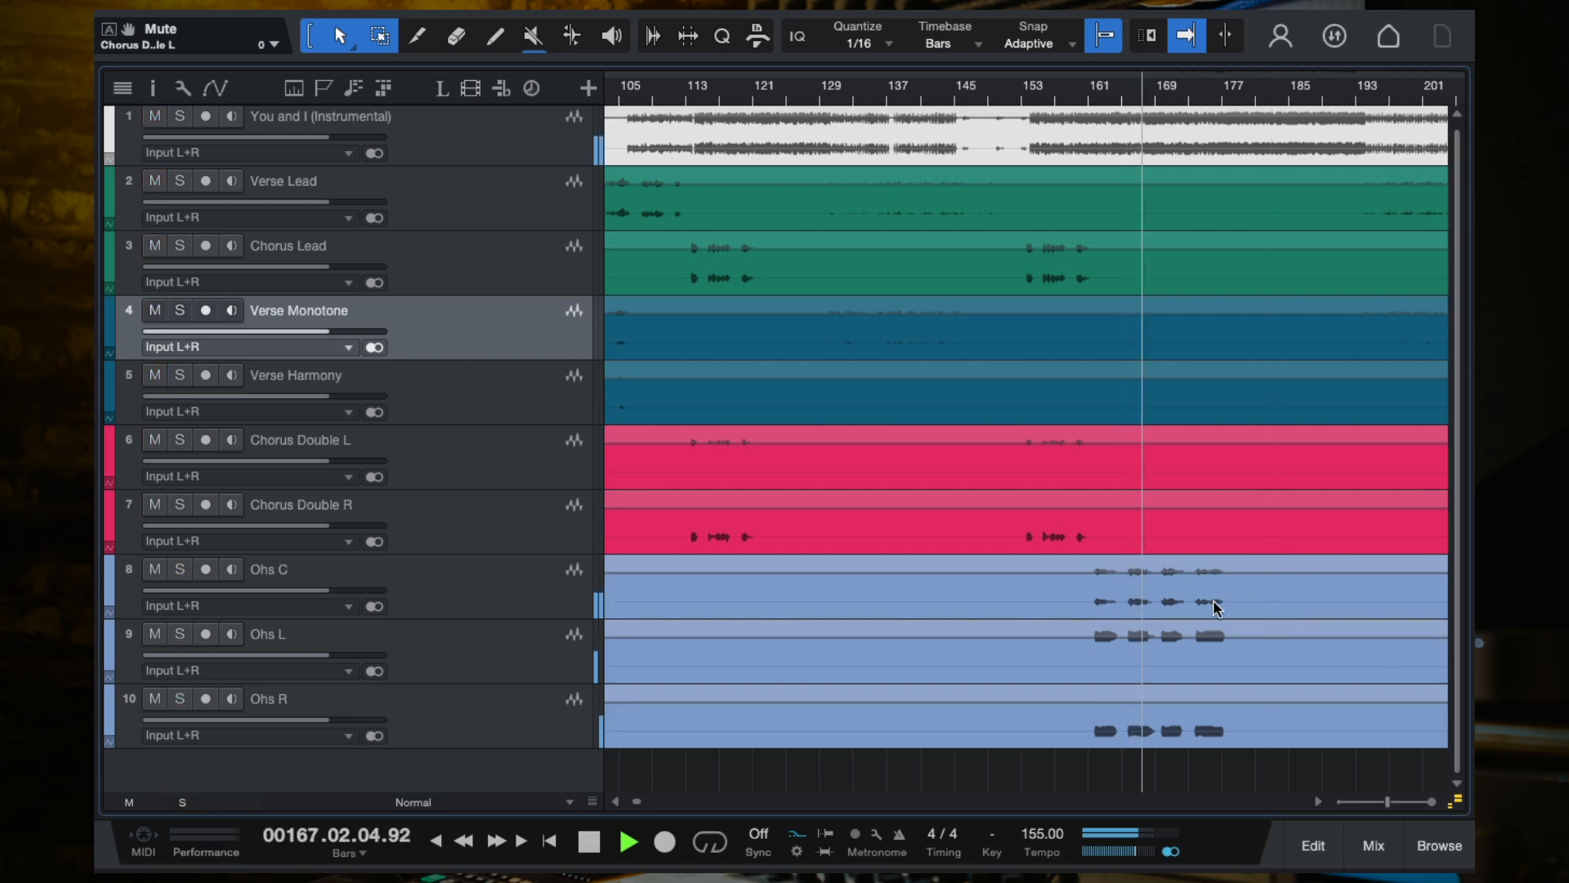
scroll(1213, 600, "down", 3)
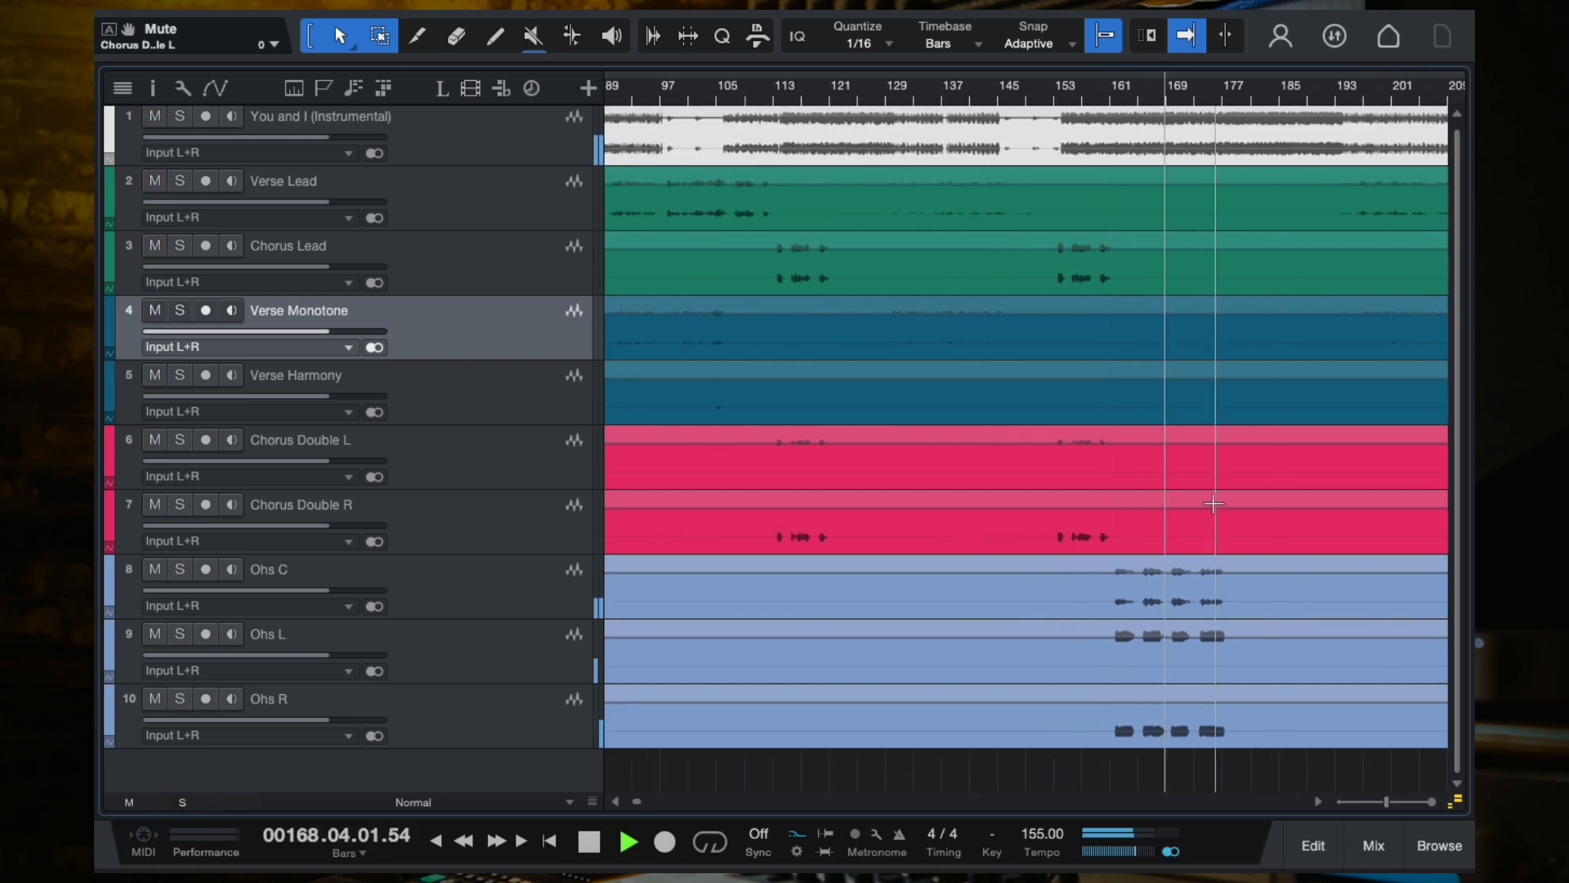
key("space")
Examine the layout and waveform levels of all the tracks across the whole arrangement, from its opening bars to the end.
scroll(1214, 503, "down", 3)
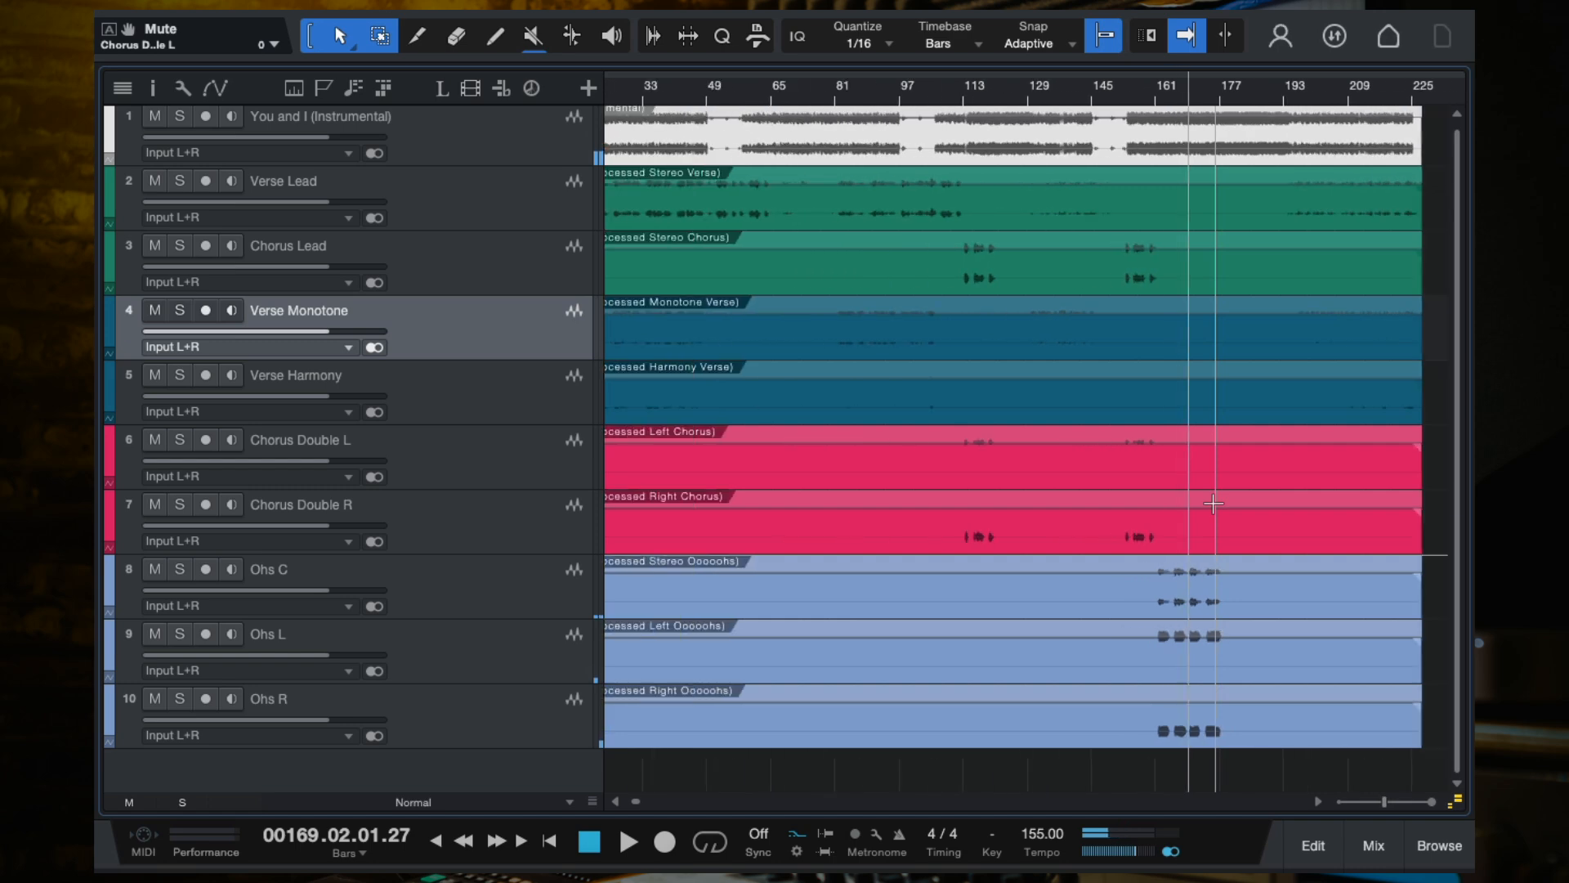
scroll(1090, 480, "left", 3)
scroll(1090, 480, "down", 2)
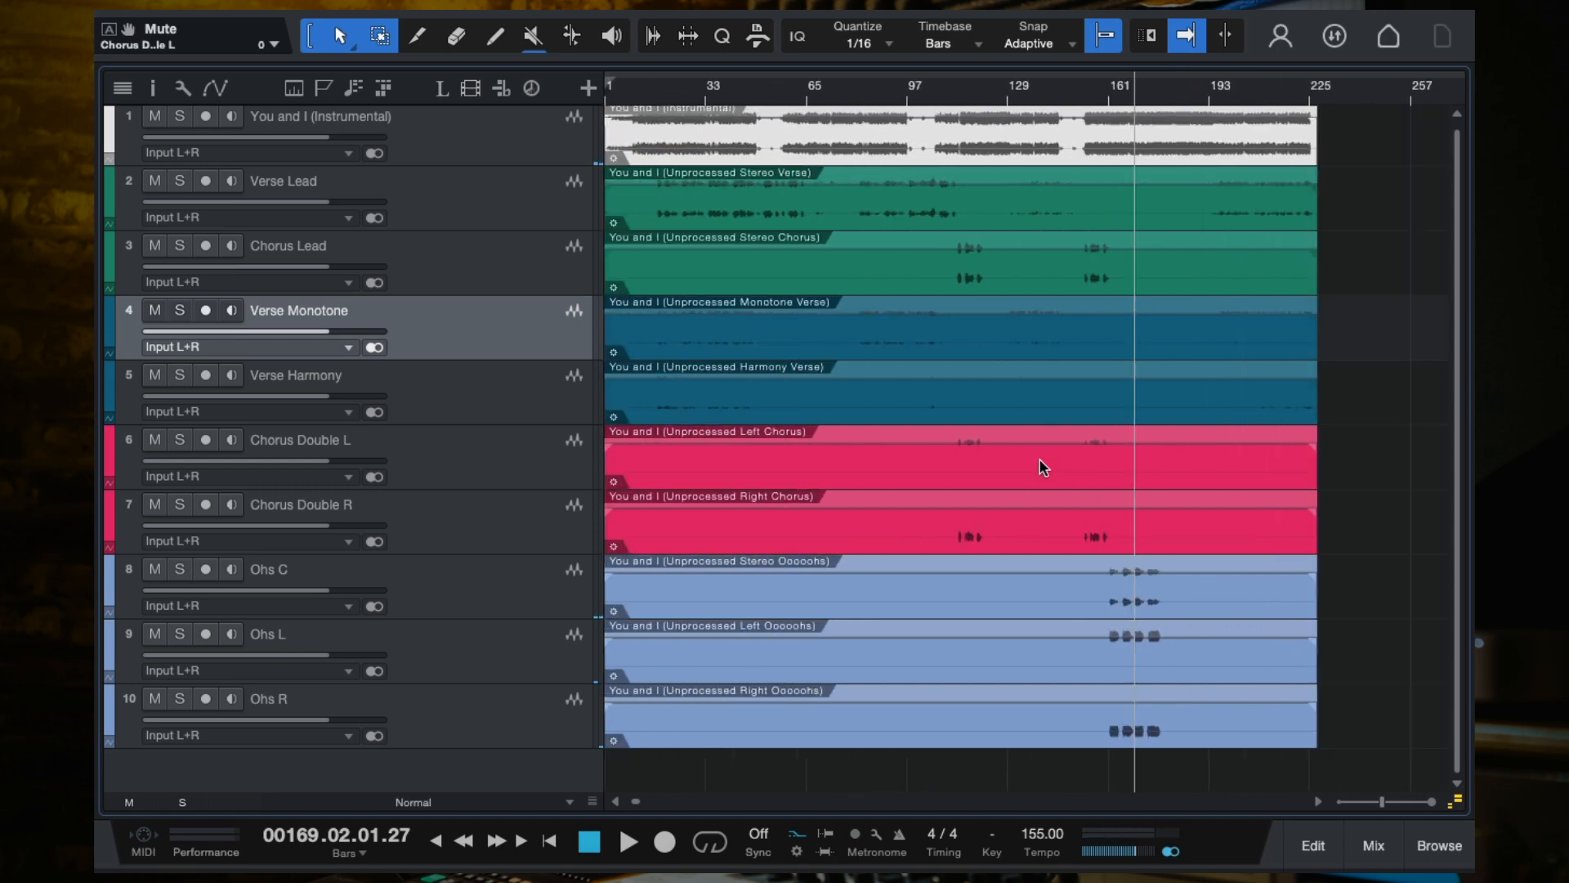
scroll(968, 397, "up", 1)
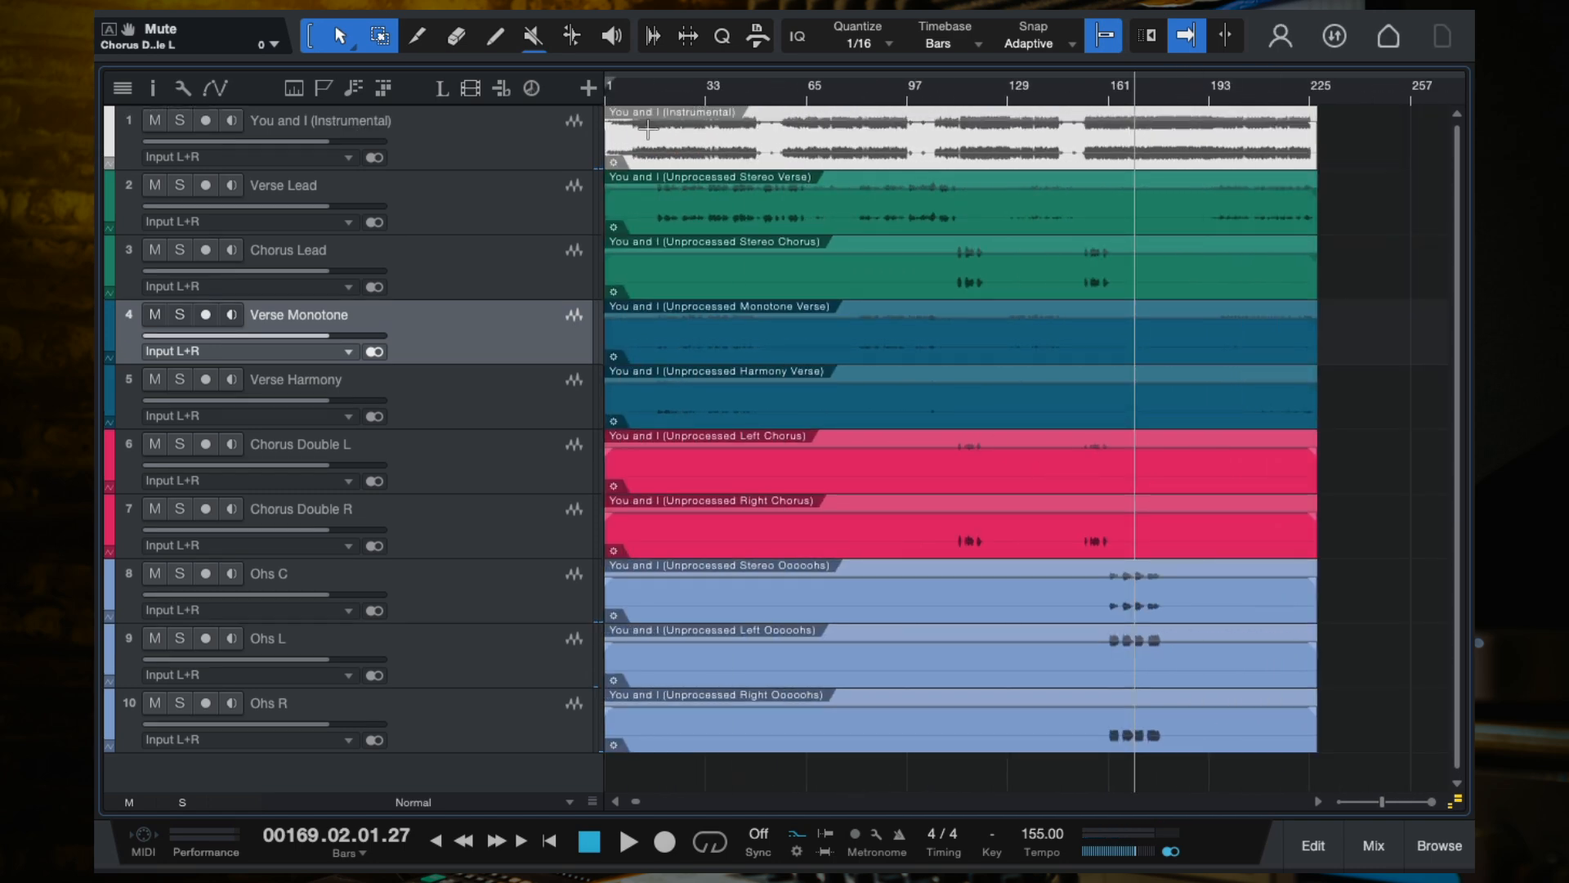
left_click(613, 91)
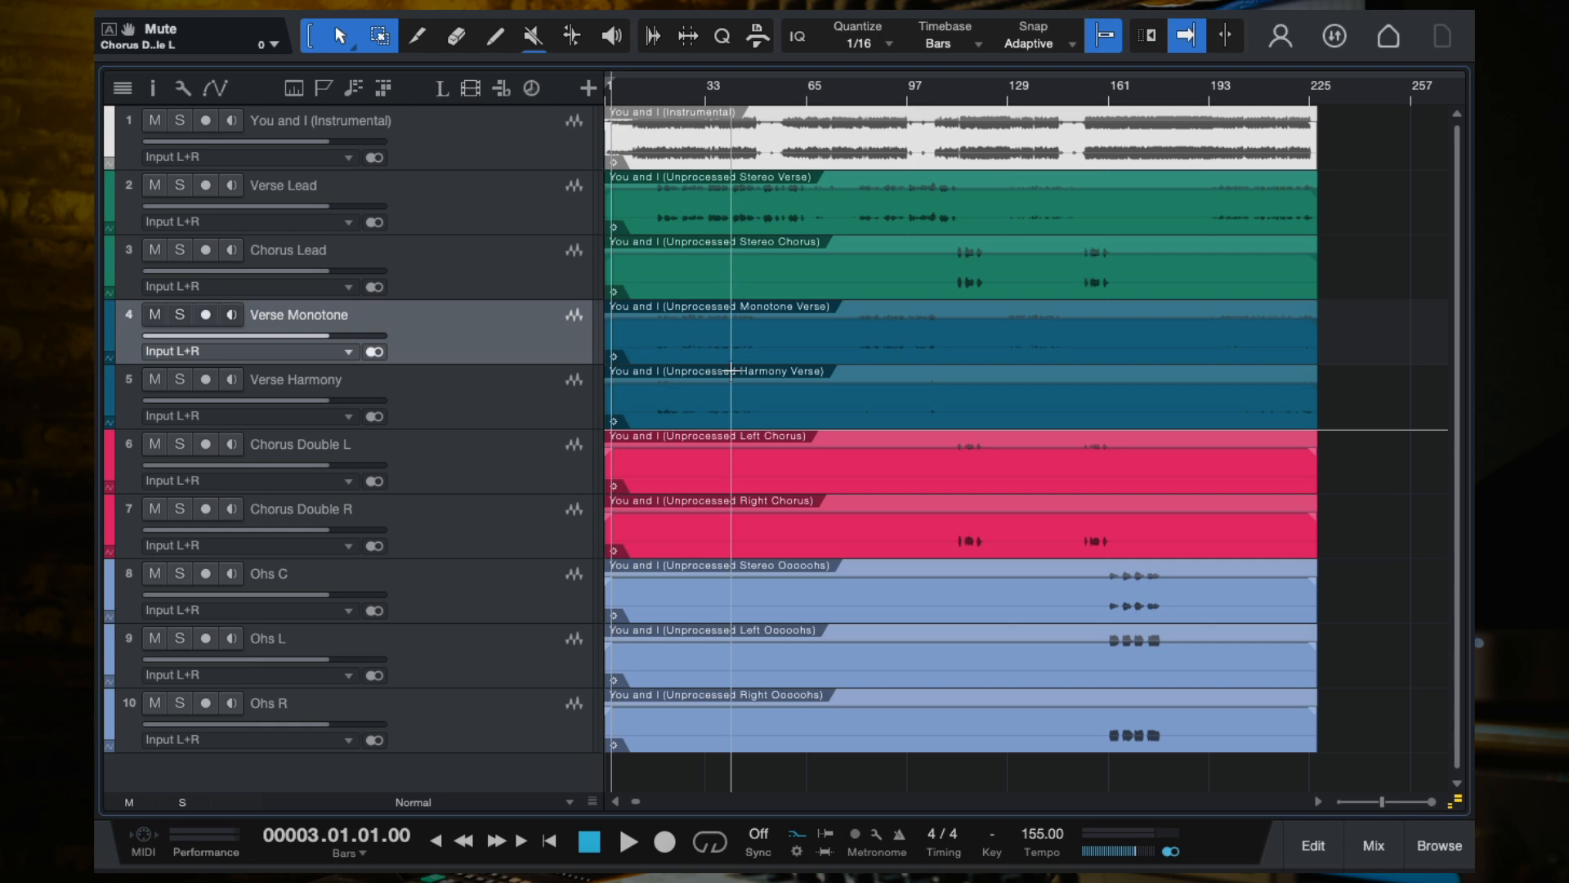
left_click(455, 219)
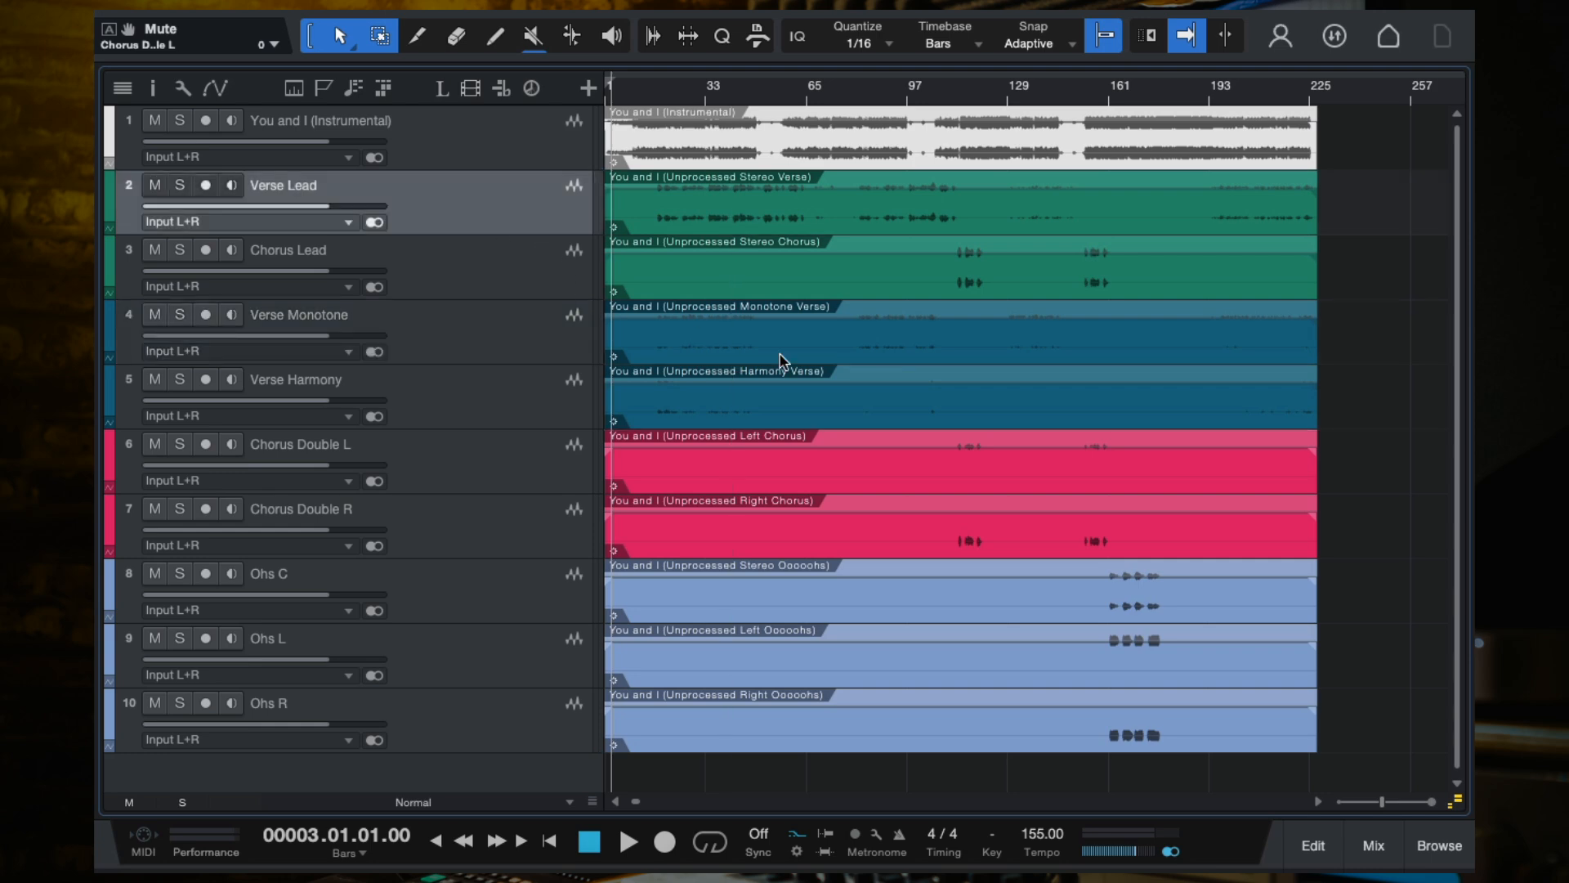
scroll(783, 362, "up", 3)
scroll(784, 362, "left", 2)
scroll(783, 362, "down", 3)
scroll(783, 362, "up", 4)
scroll(783, 362, "left", 2)
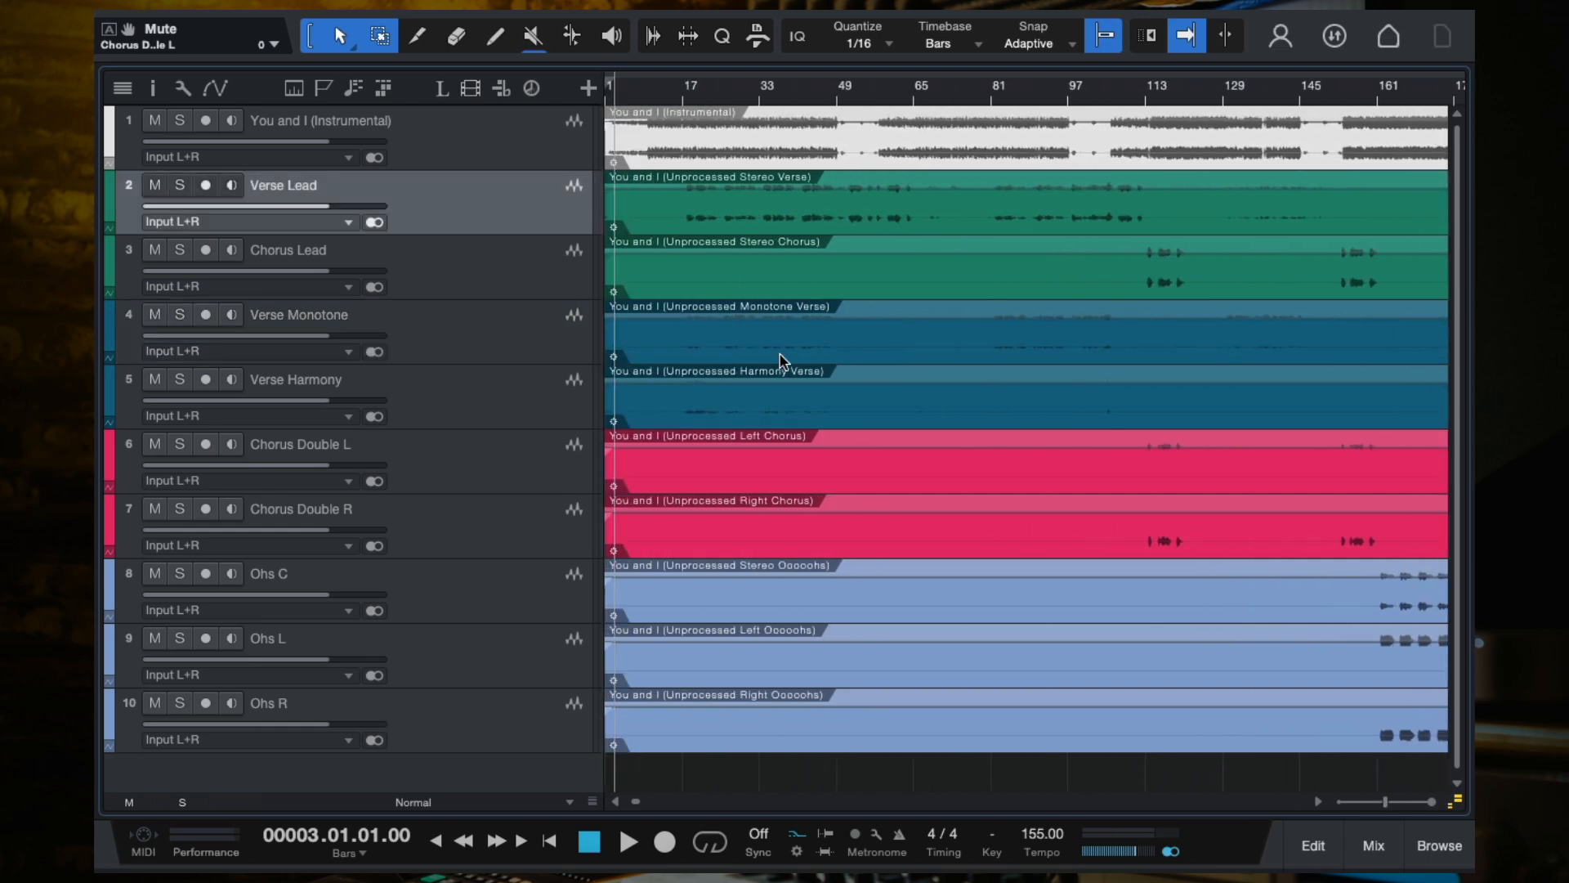
scroll(783, 362, "down", 2)
scroll(1021, 456, "right", 3)
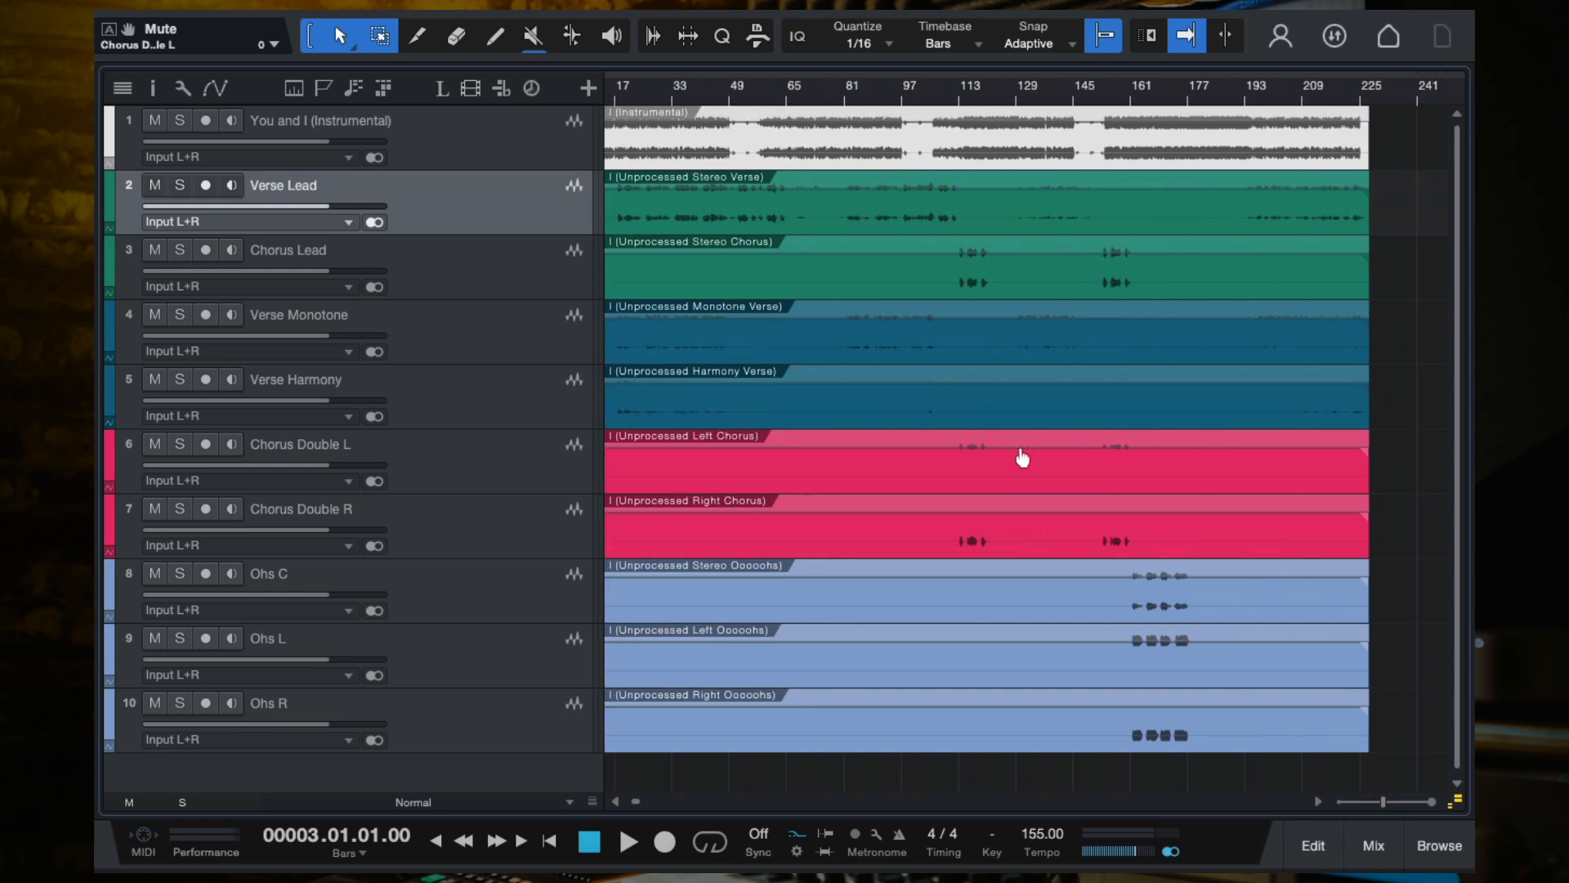
Select the Ohs C, Ohs L and Ohs R audio events together and lower their clip gain slightly.
left_click(493, 618)
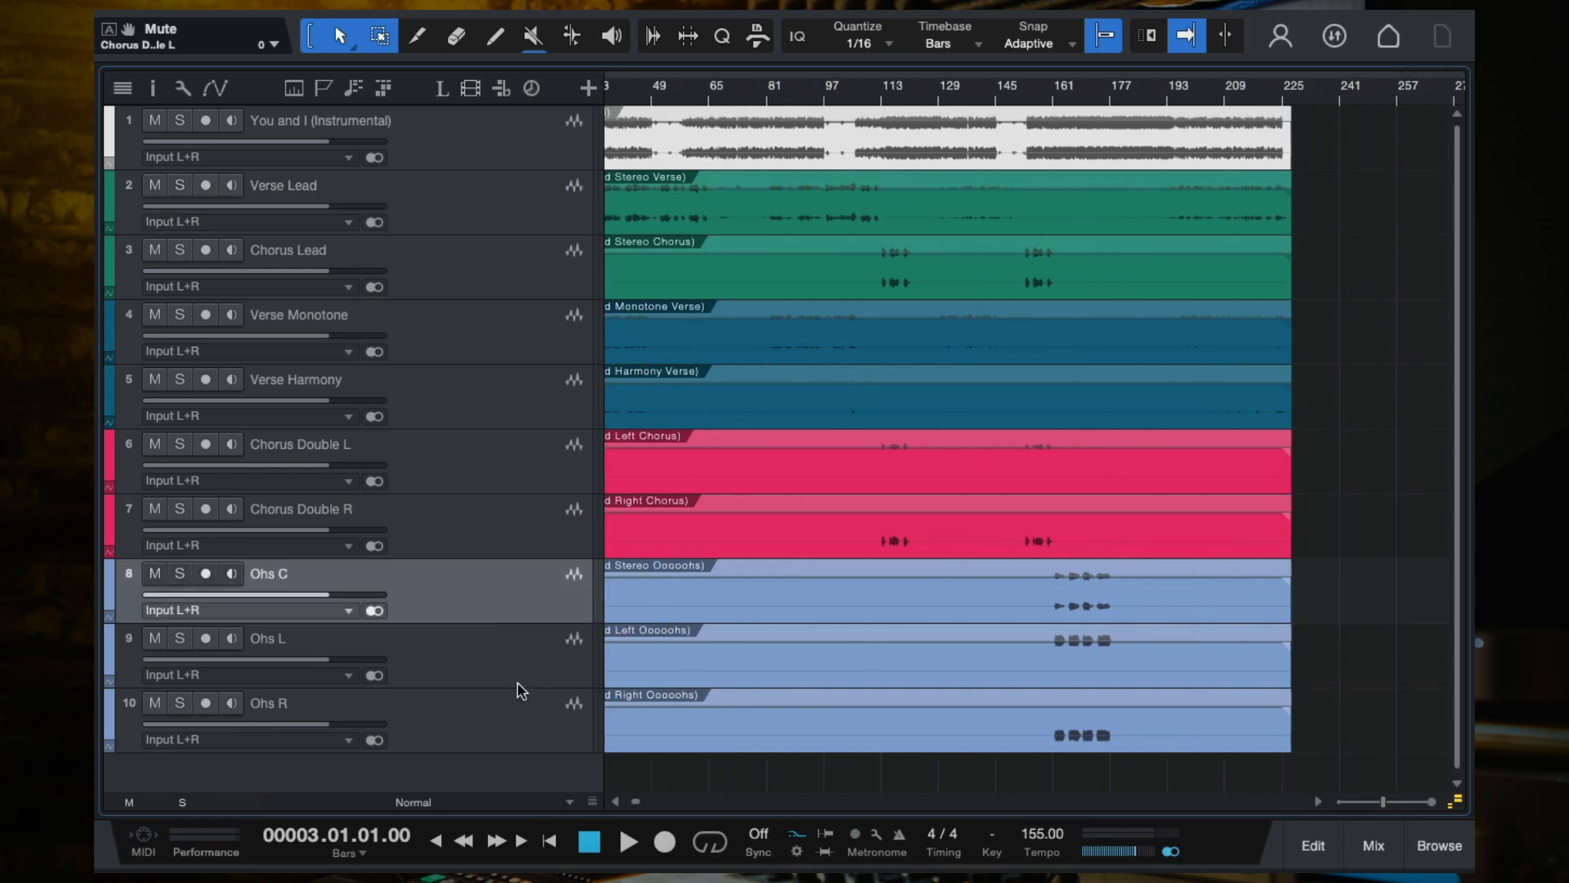
left_click(515, 697, "shift")
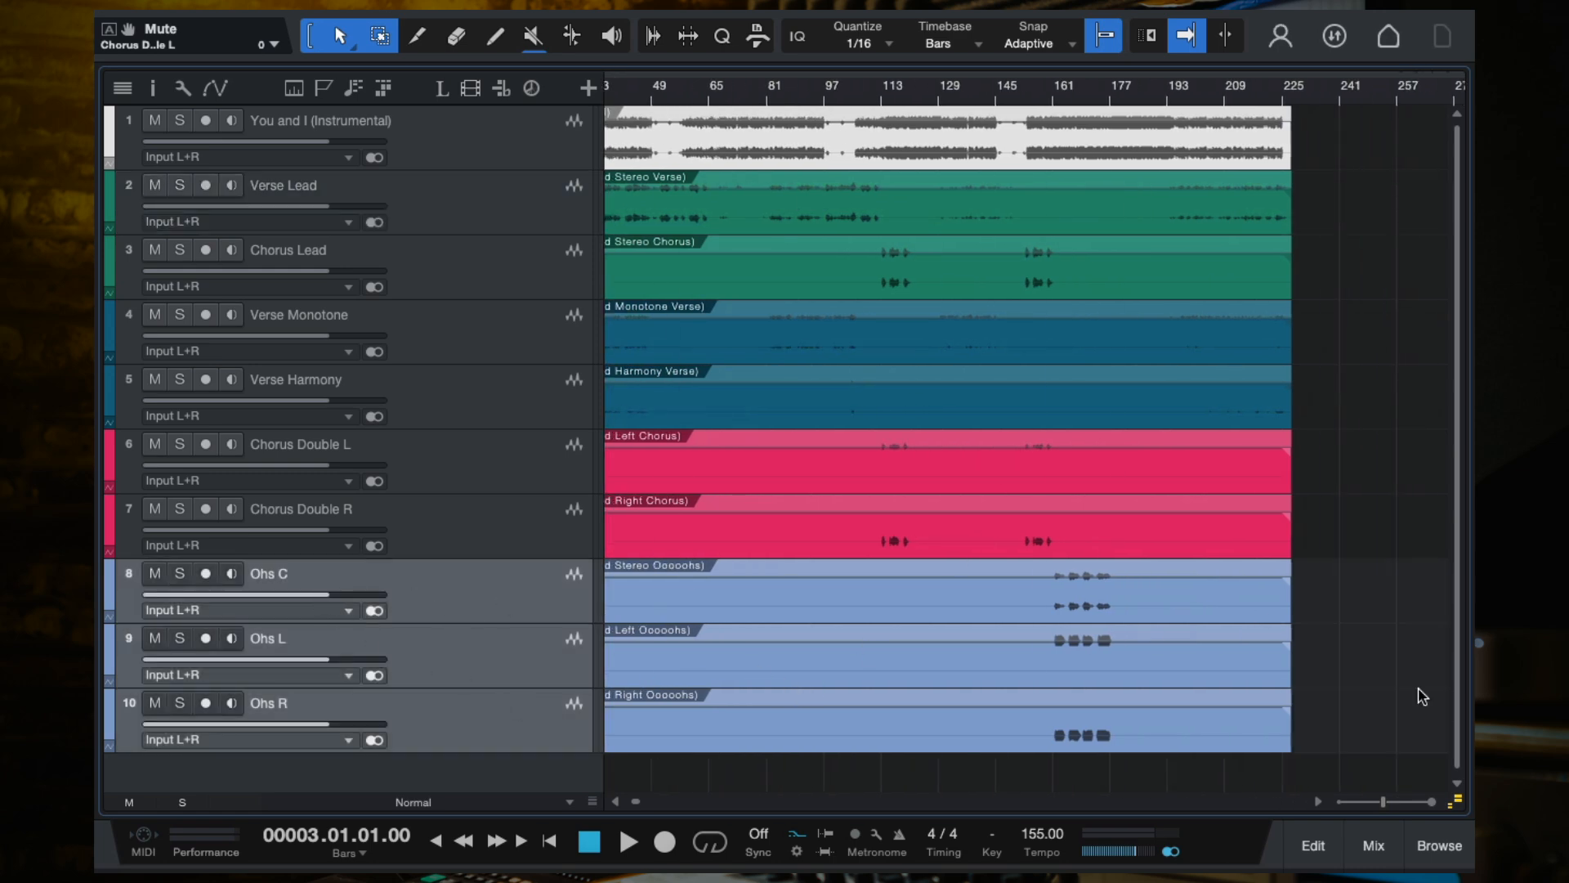
left_click(1280, 615)
left_click_drag(1337, 613, 993, 746)
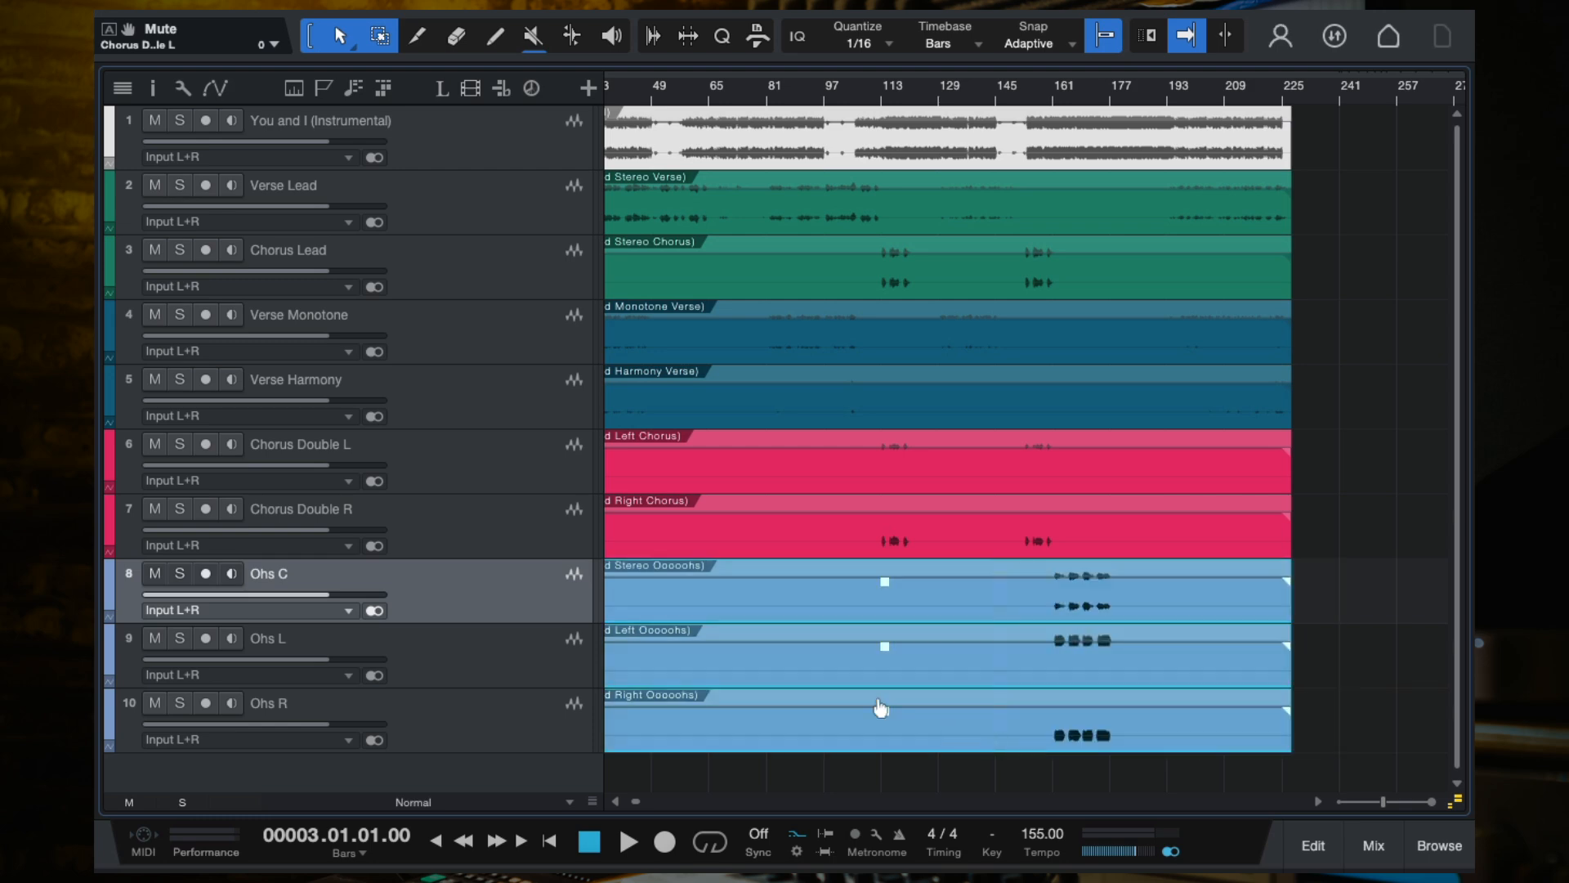
left_click_drag(886, 584, 894, 597)
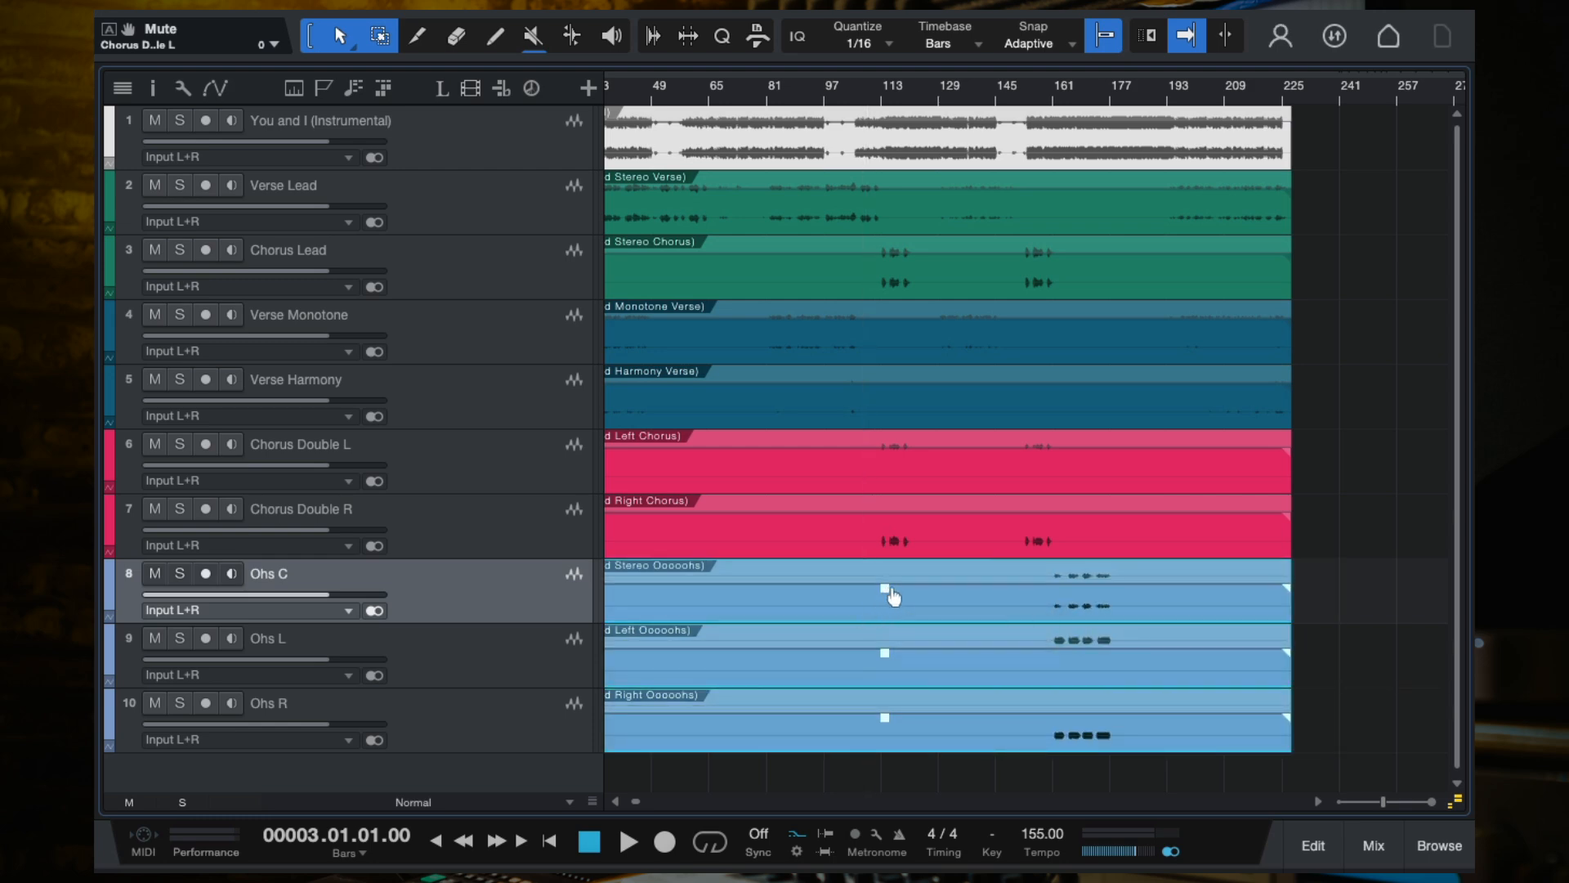
Play the Ohs section from about bar 161, reduce the three events' clip gain a little further, and deselect them.
left_click(1065, 91)
key("space")
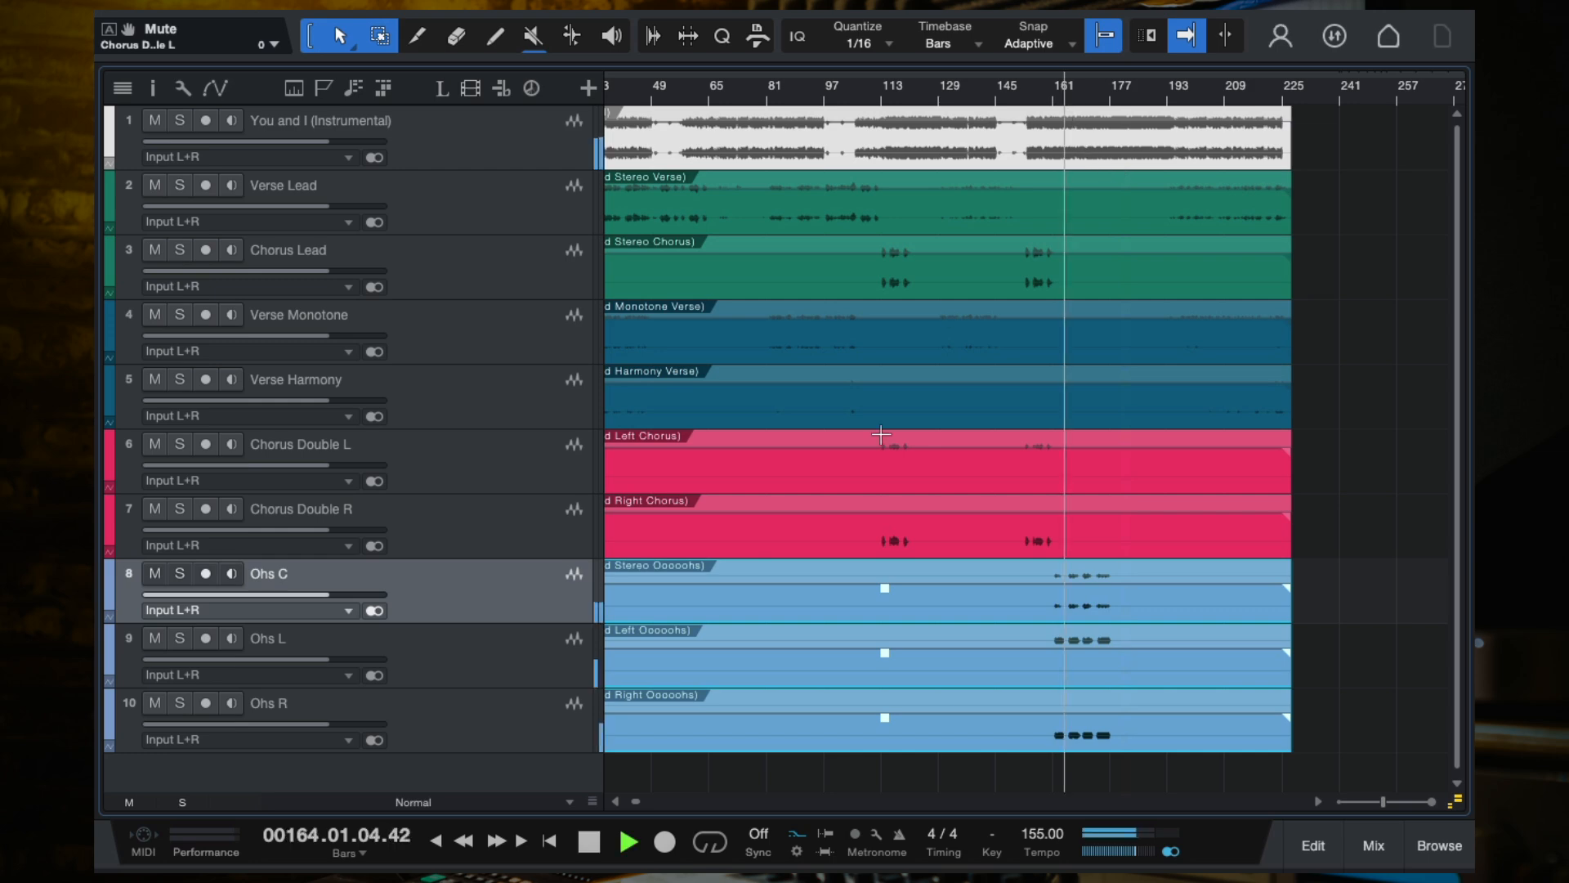
left_click_drag(886, 596, 886, 600)
key("space")
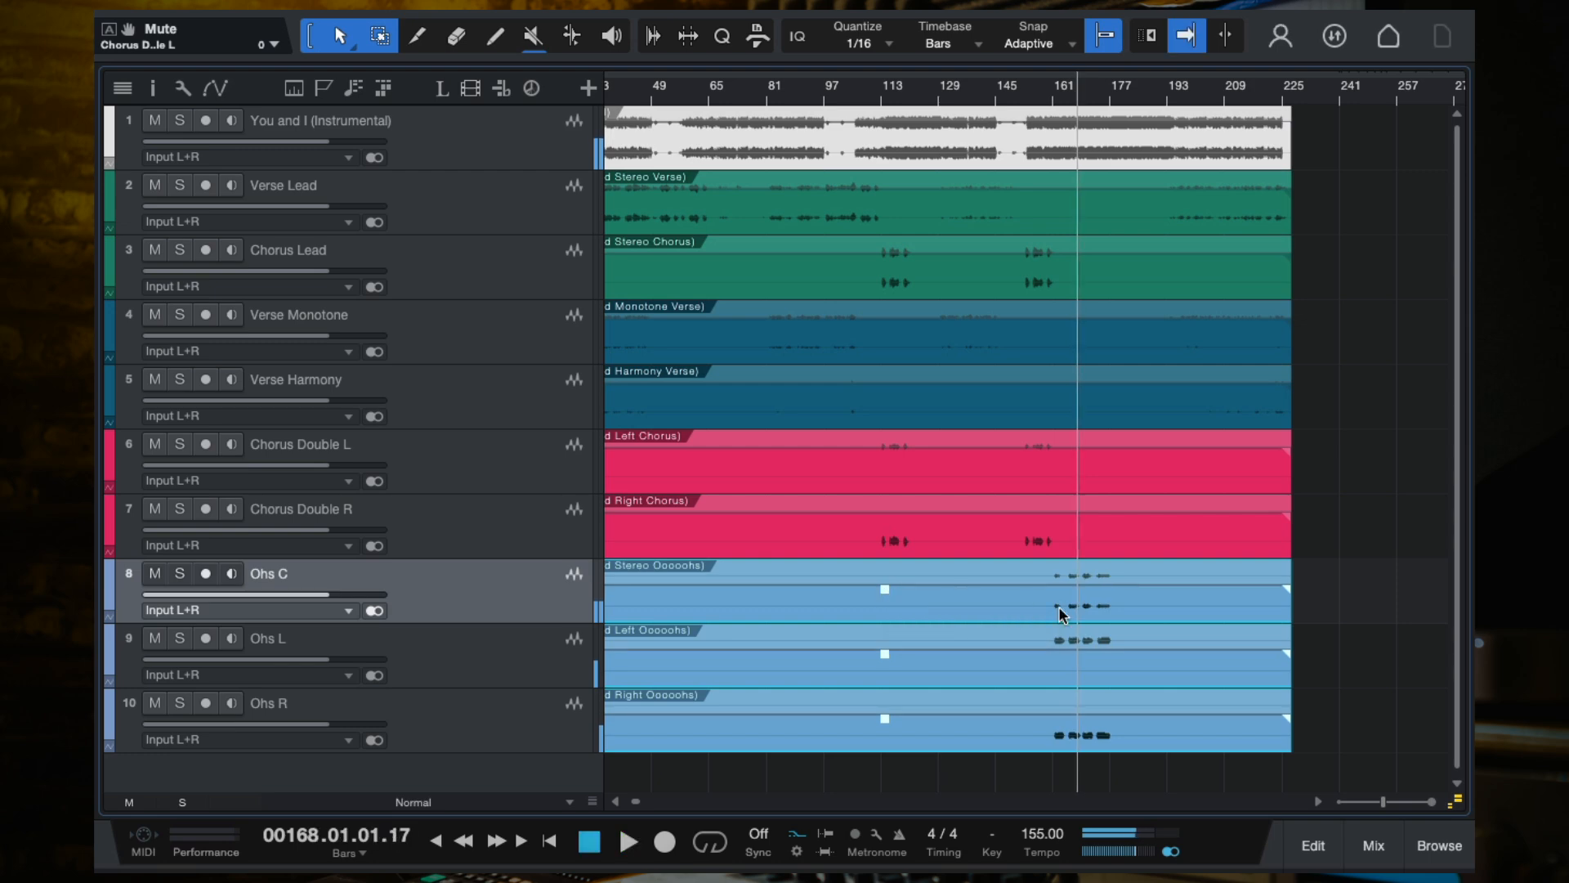
left_click(1317, 550)
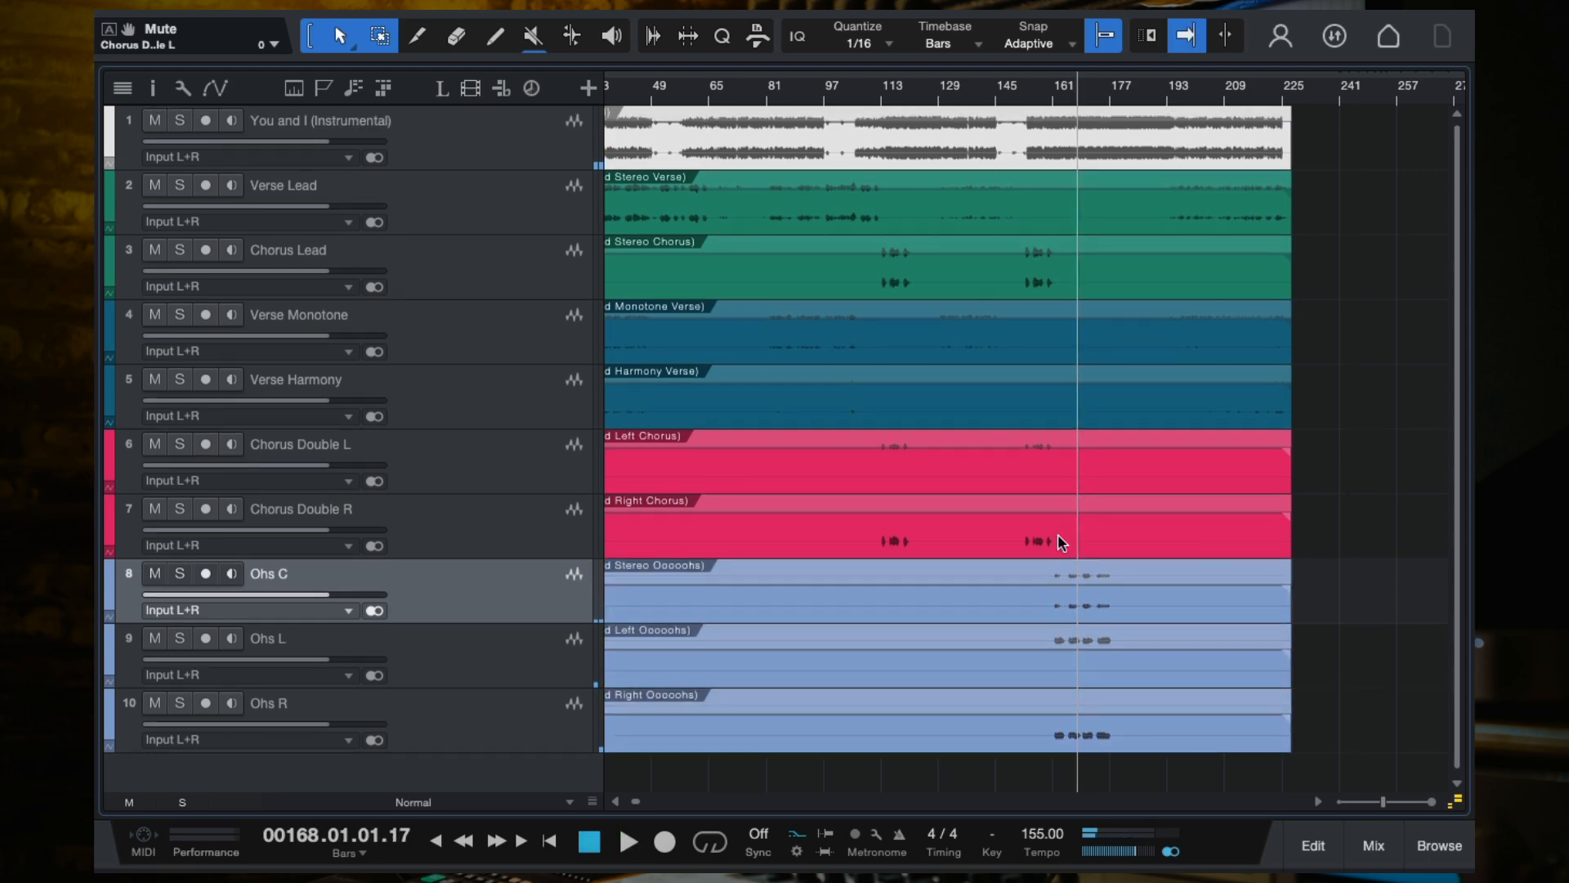
Inspect the clip gain handles of the Verse Lead and Chorus Lead events, and view the channel faders in the mixer.
left_click(918, 219)
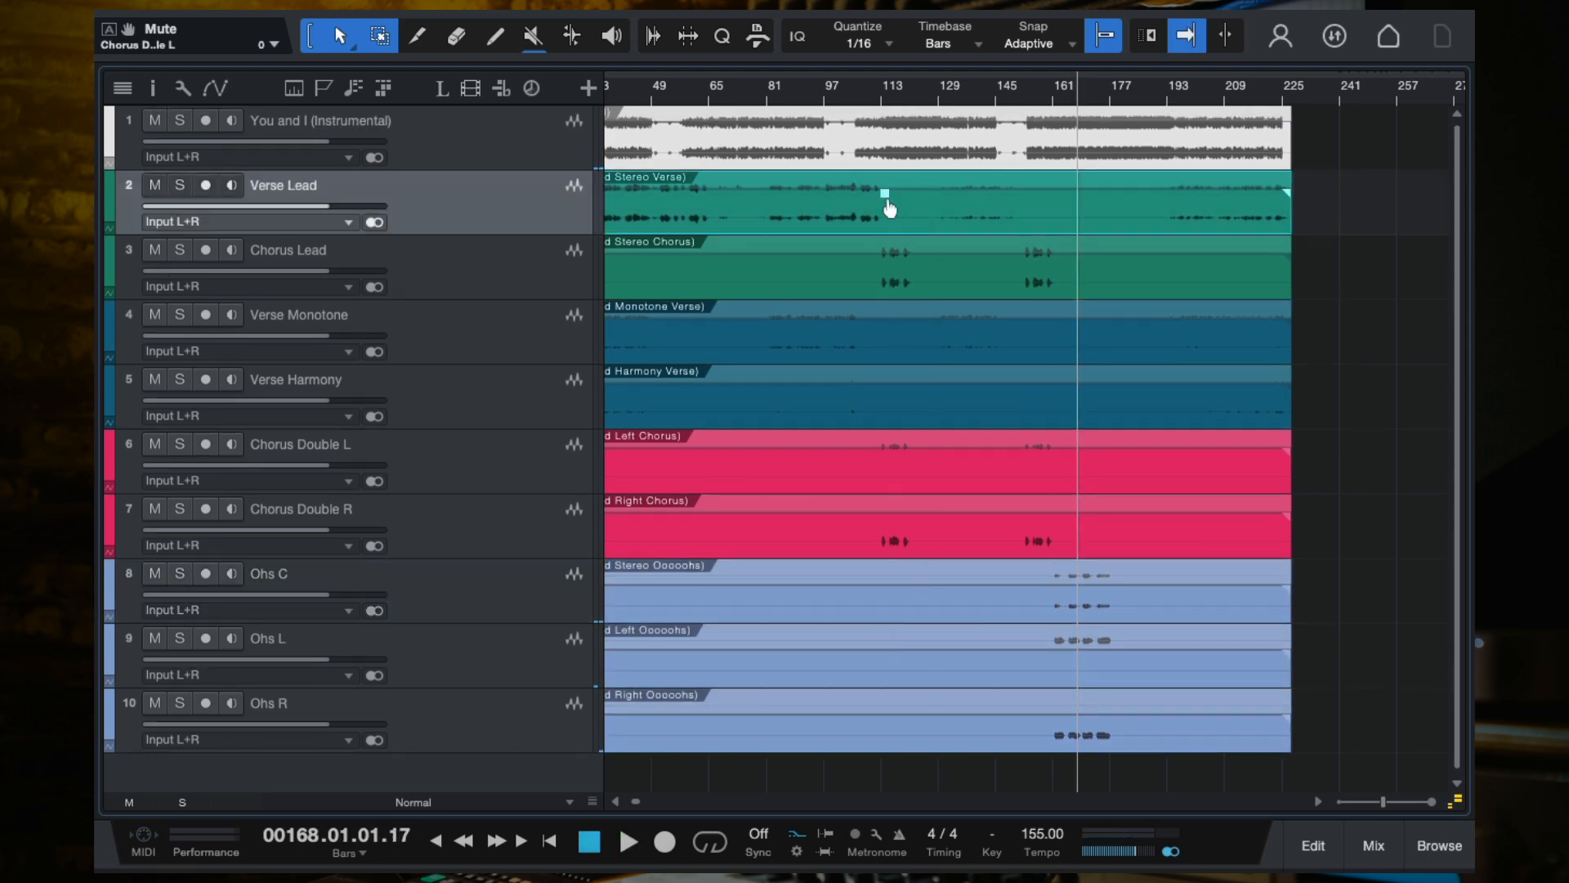
left_click(904, 286)
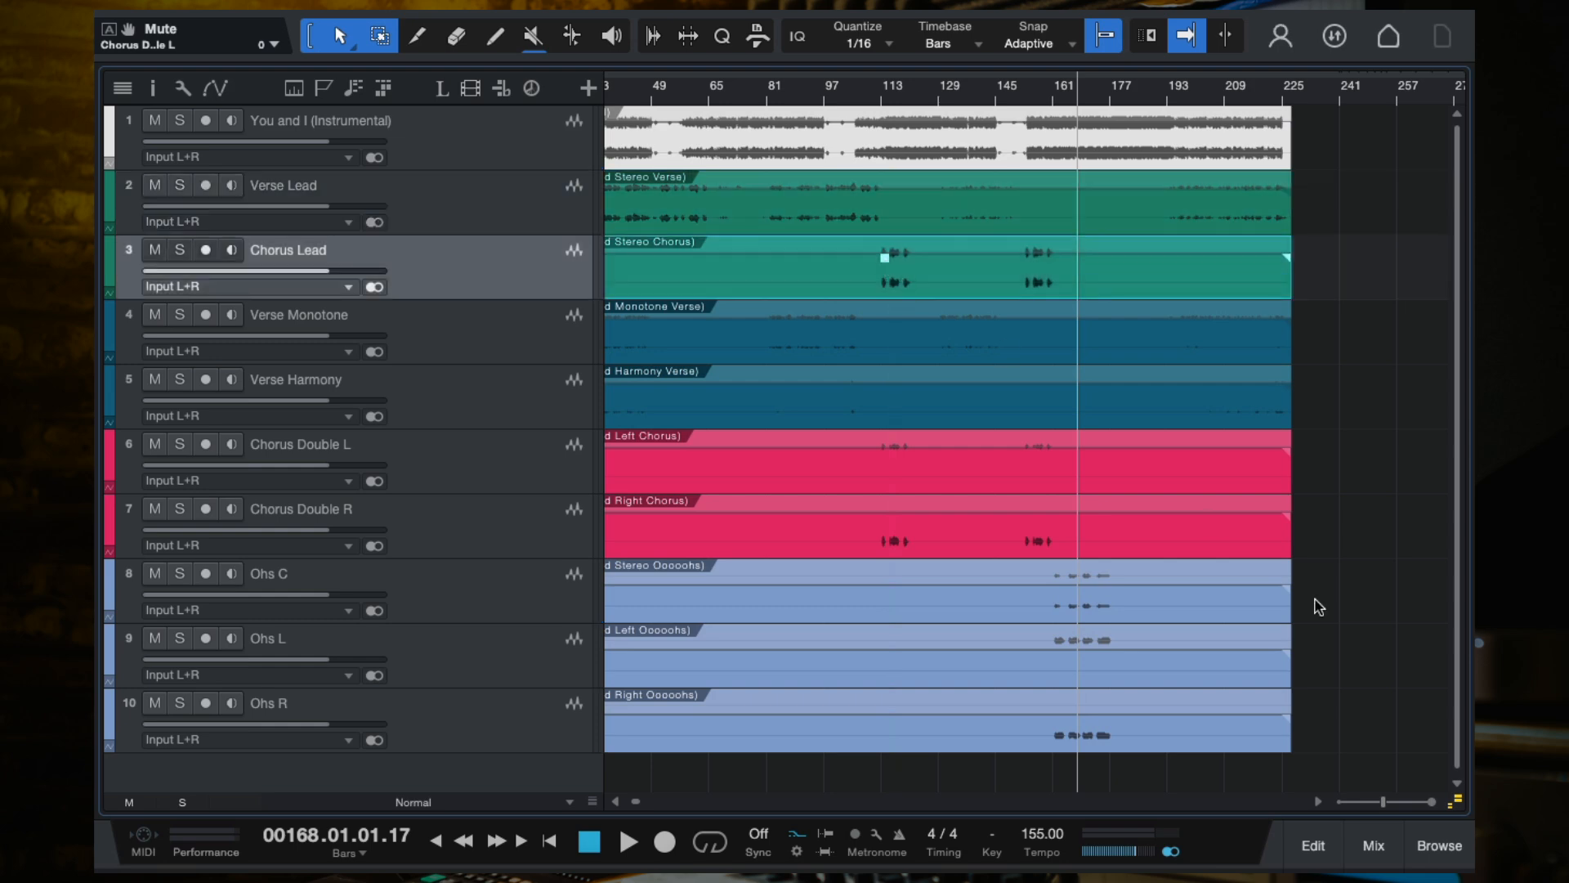
left_click(1361, 860)
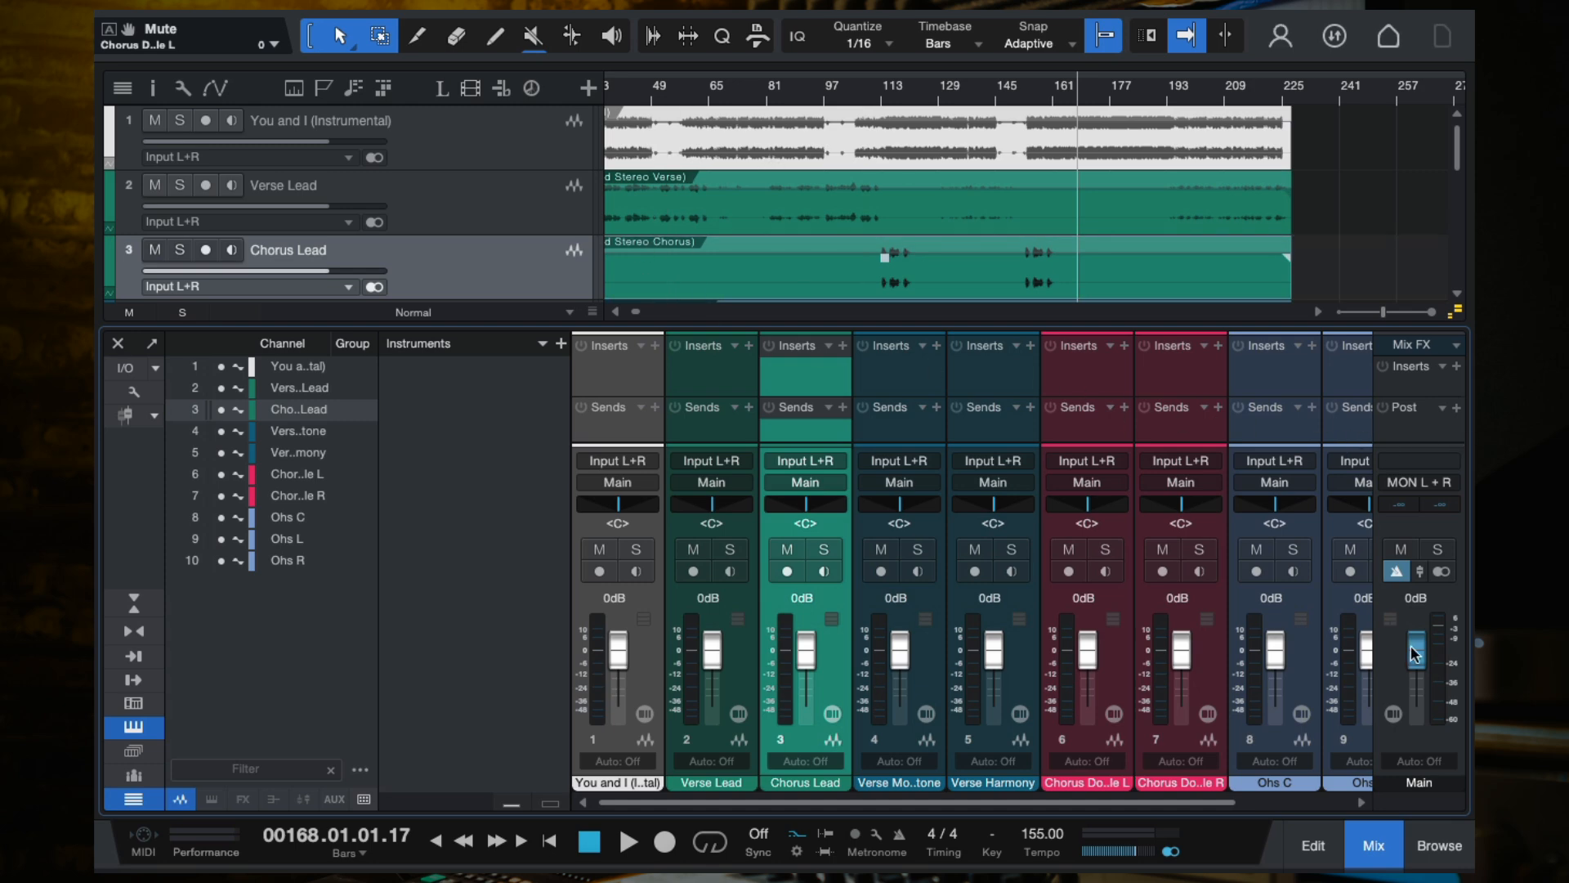
left_click(117, 344)
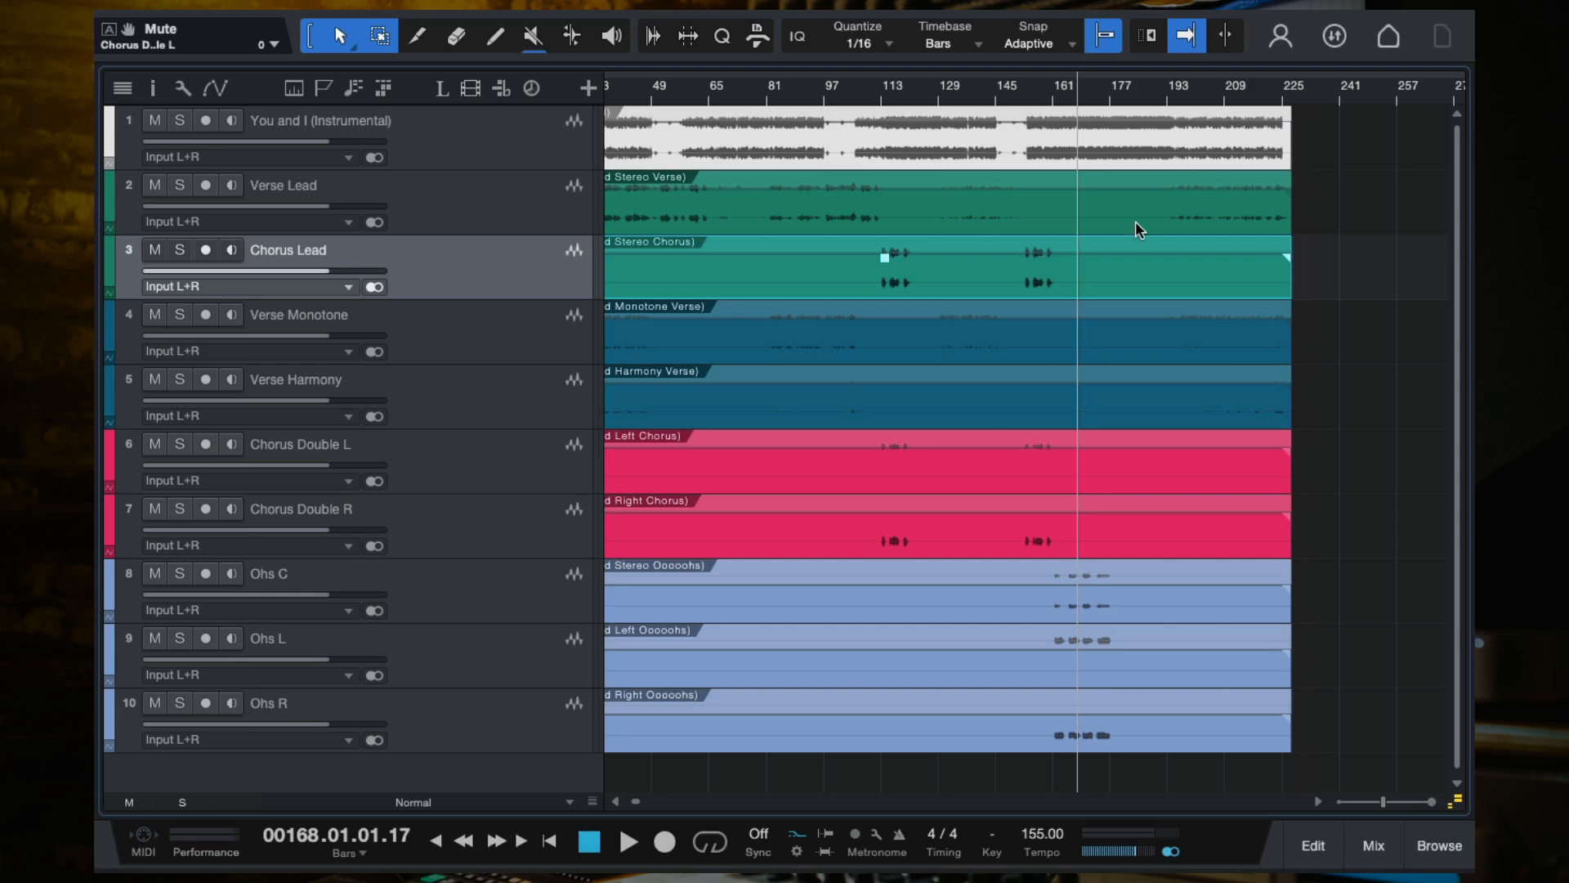
Inspect the Verse Lead event's clip gain, and play from bar 168 while watching the Main channel's meter in the mixer.
left_click(1109, 207)
mouse_move(886, 208)
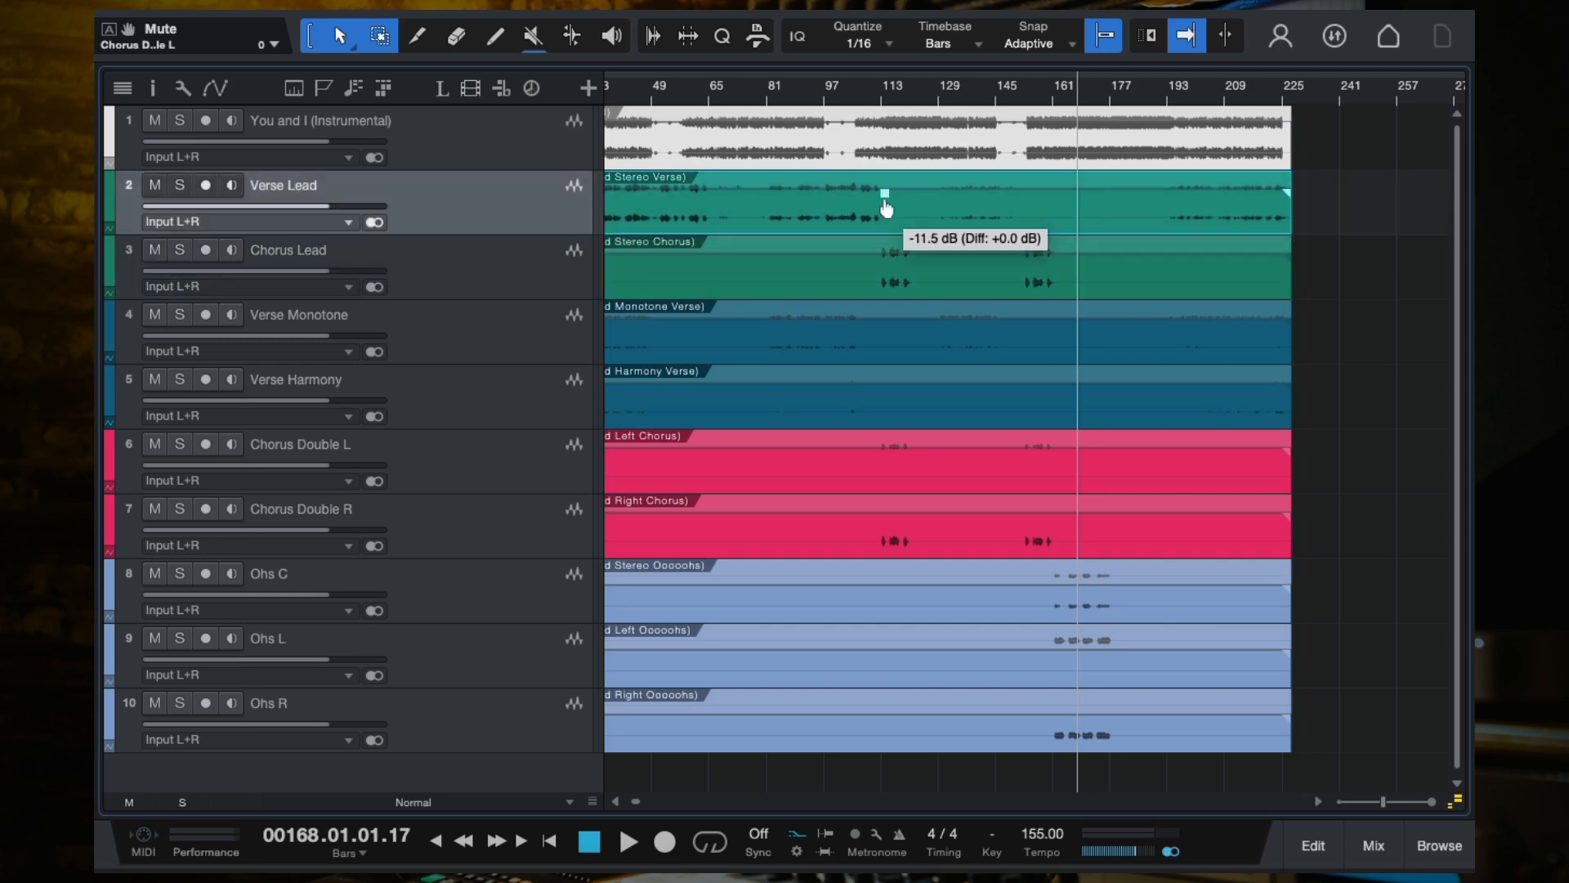
left_click(1369, 848)
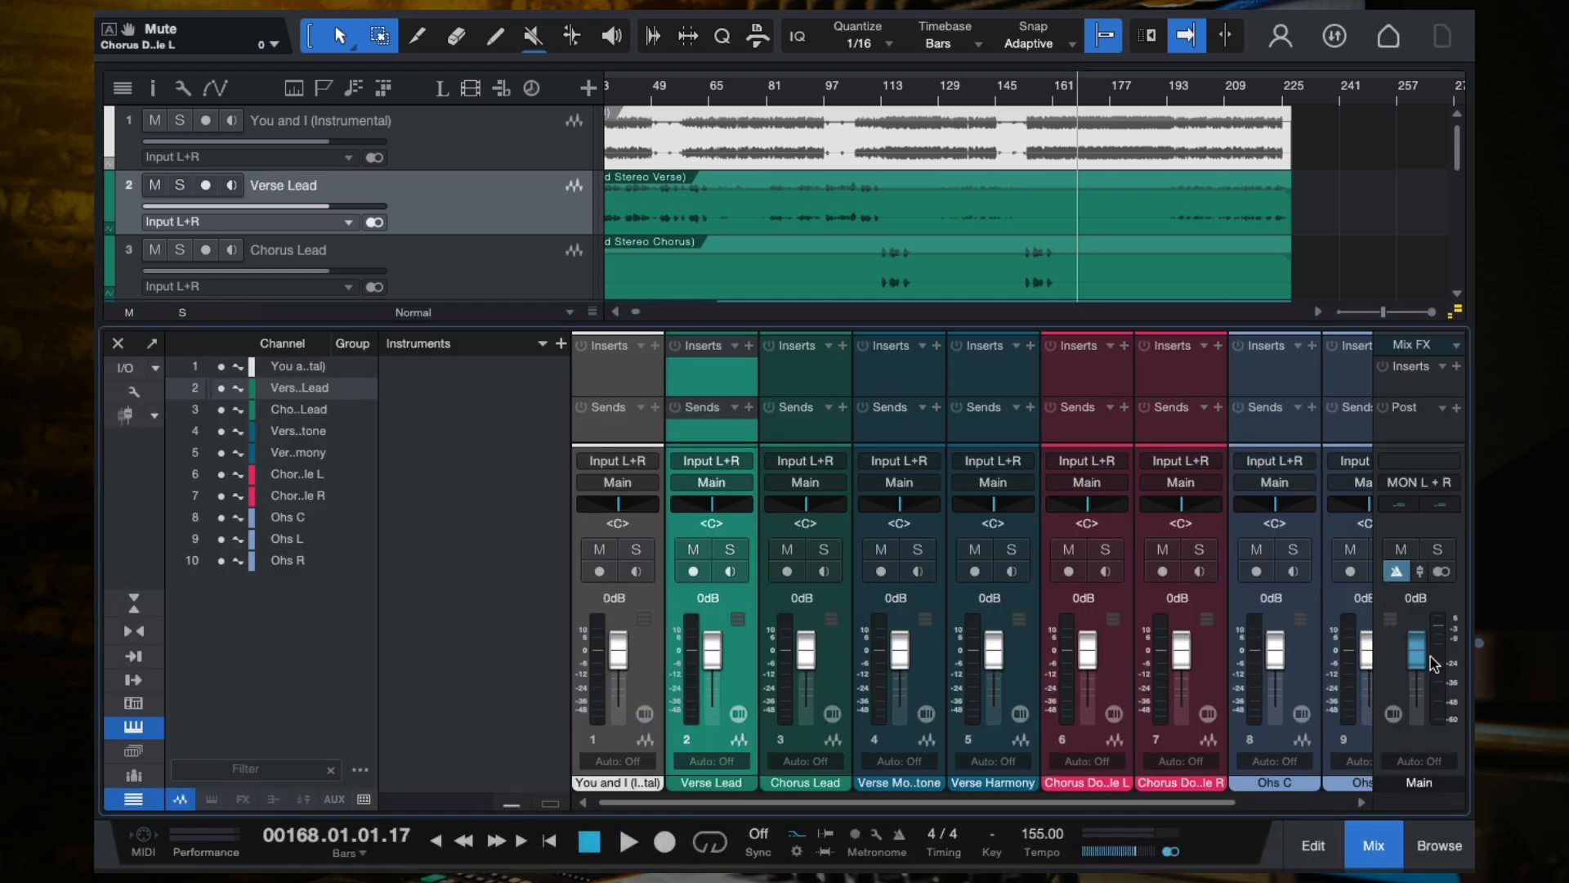
key("space")
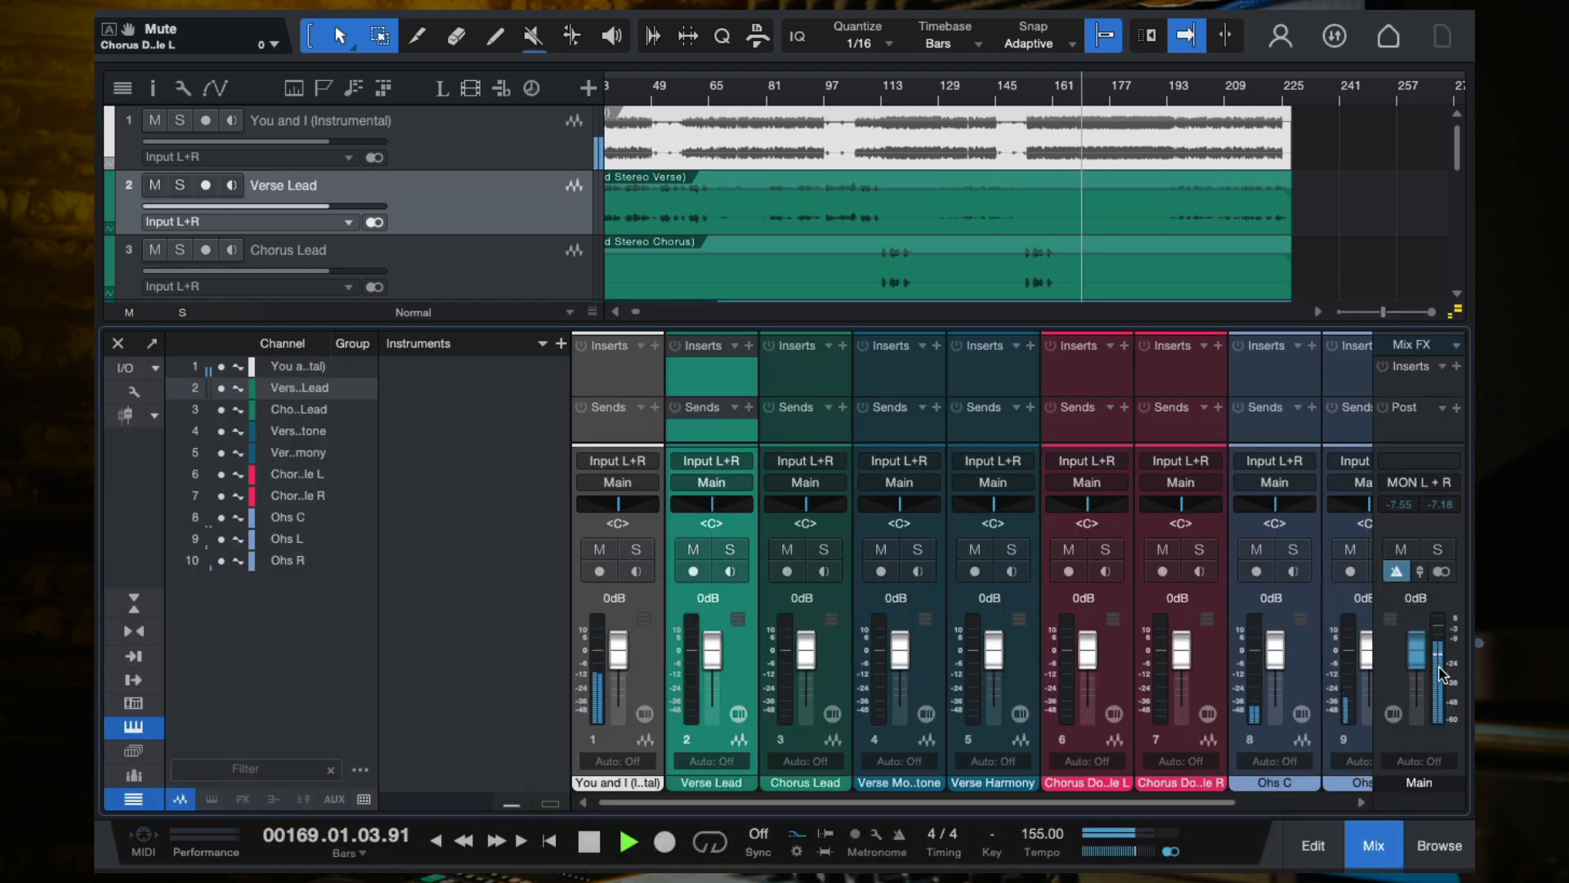
mouse_move(1440, 674)
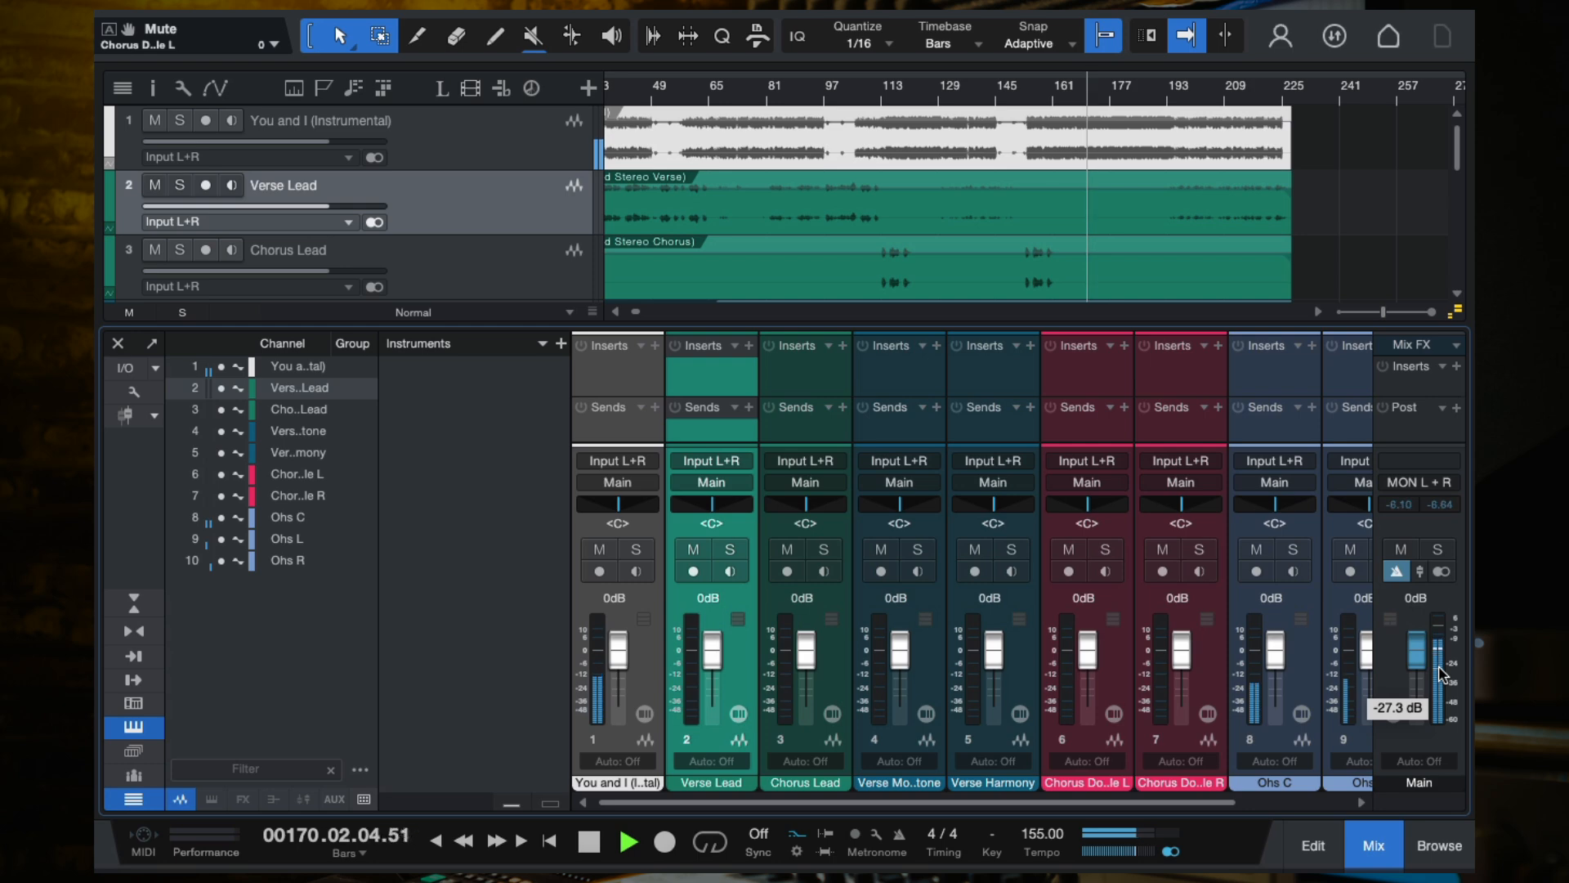
key("space")
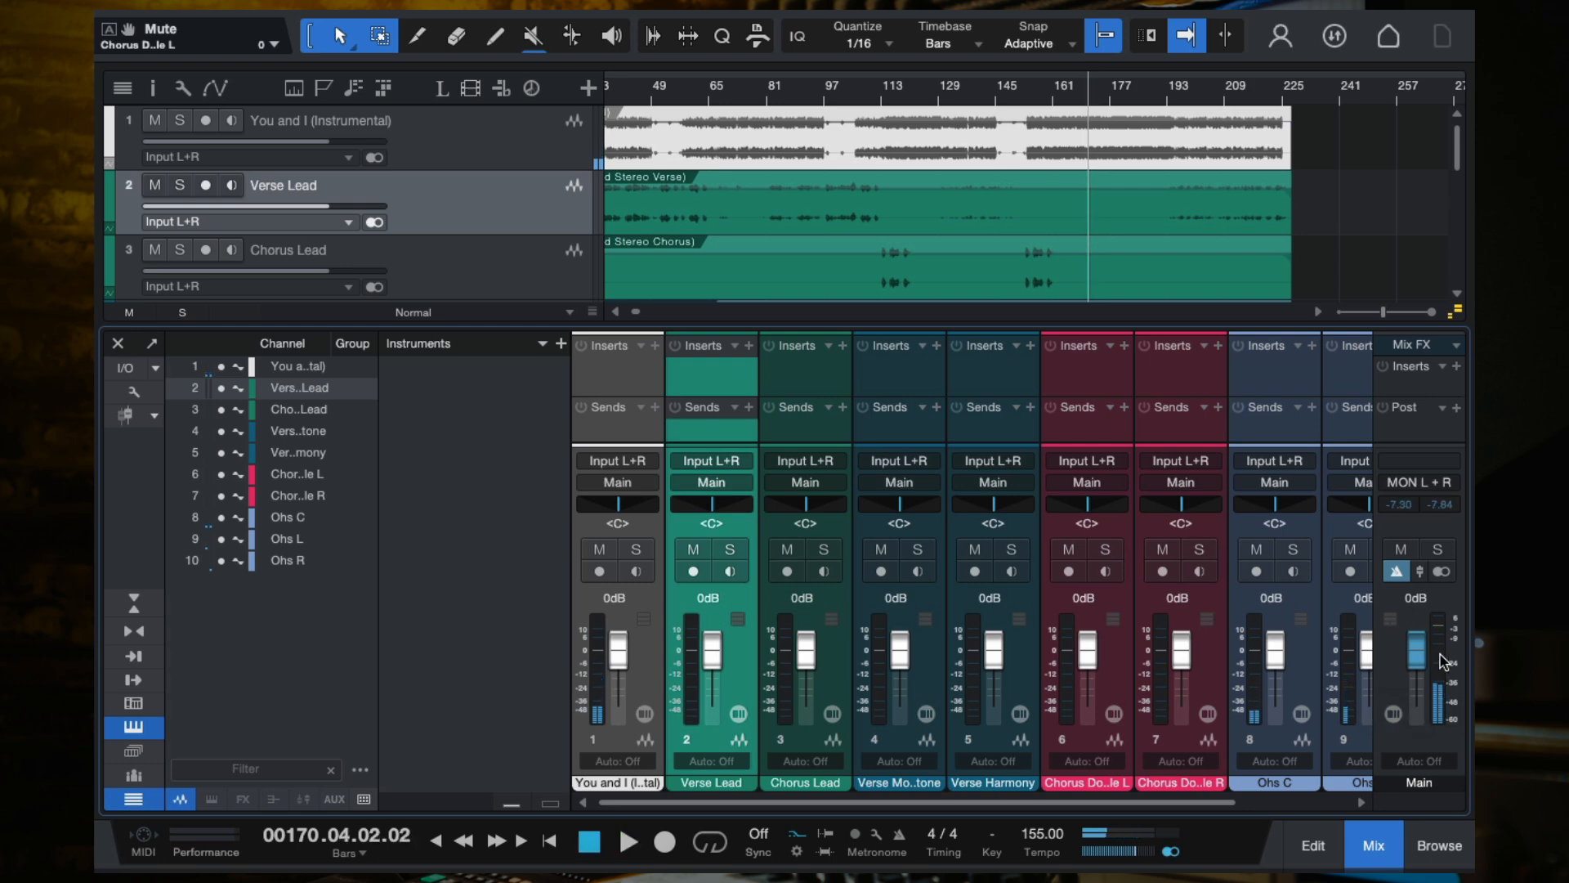
left_click(117, 344)
Play the chorus briefly from bar 114, and move the playhead back to bar 9.
key("w")
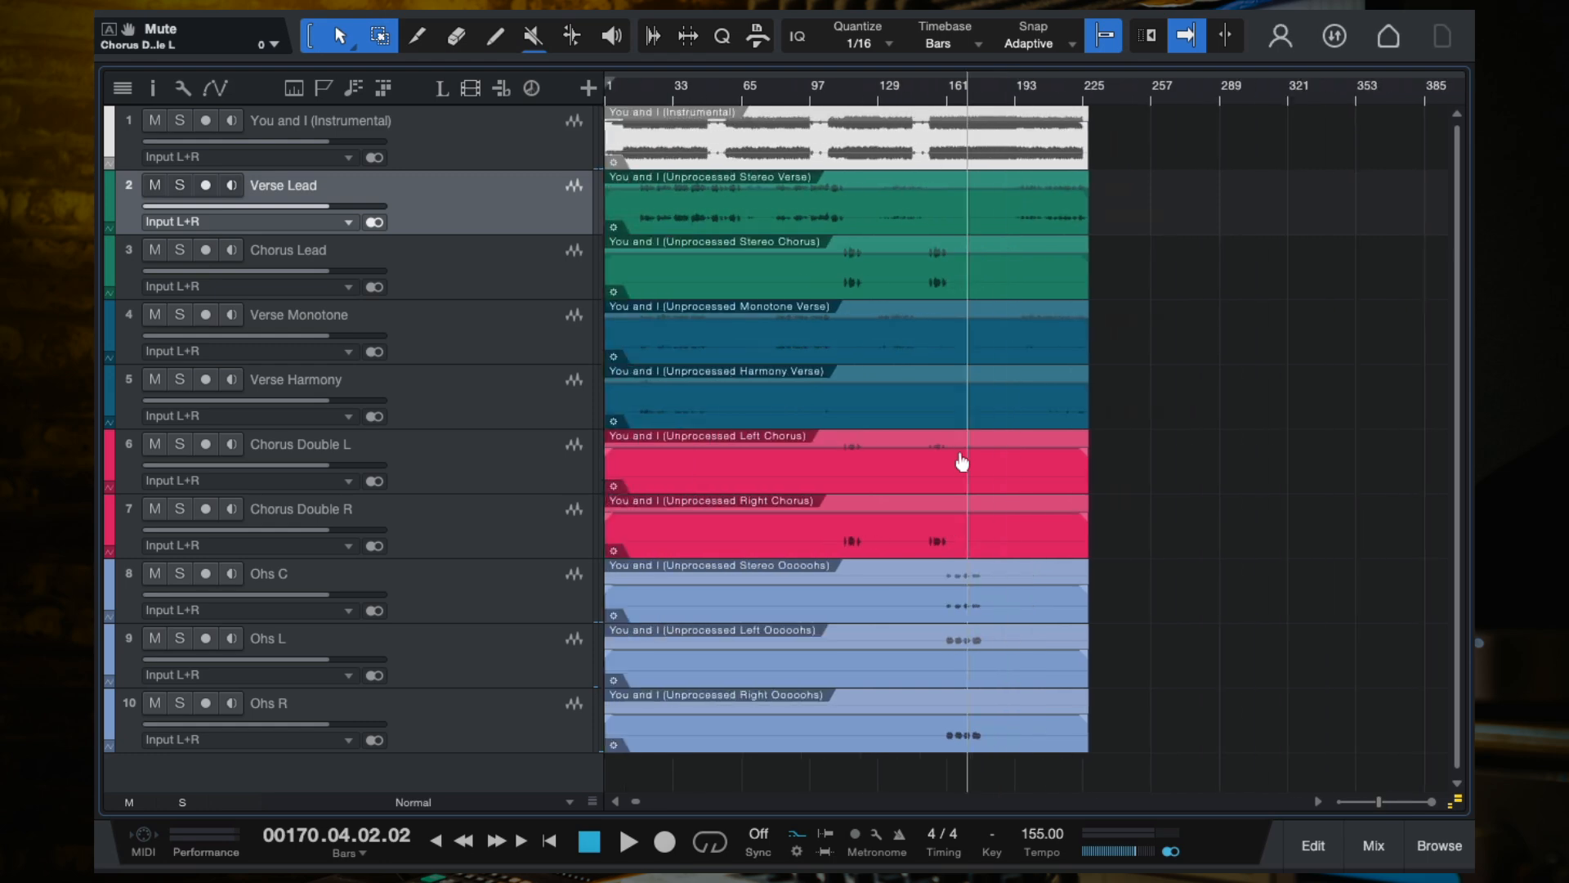
key("e")
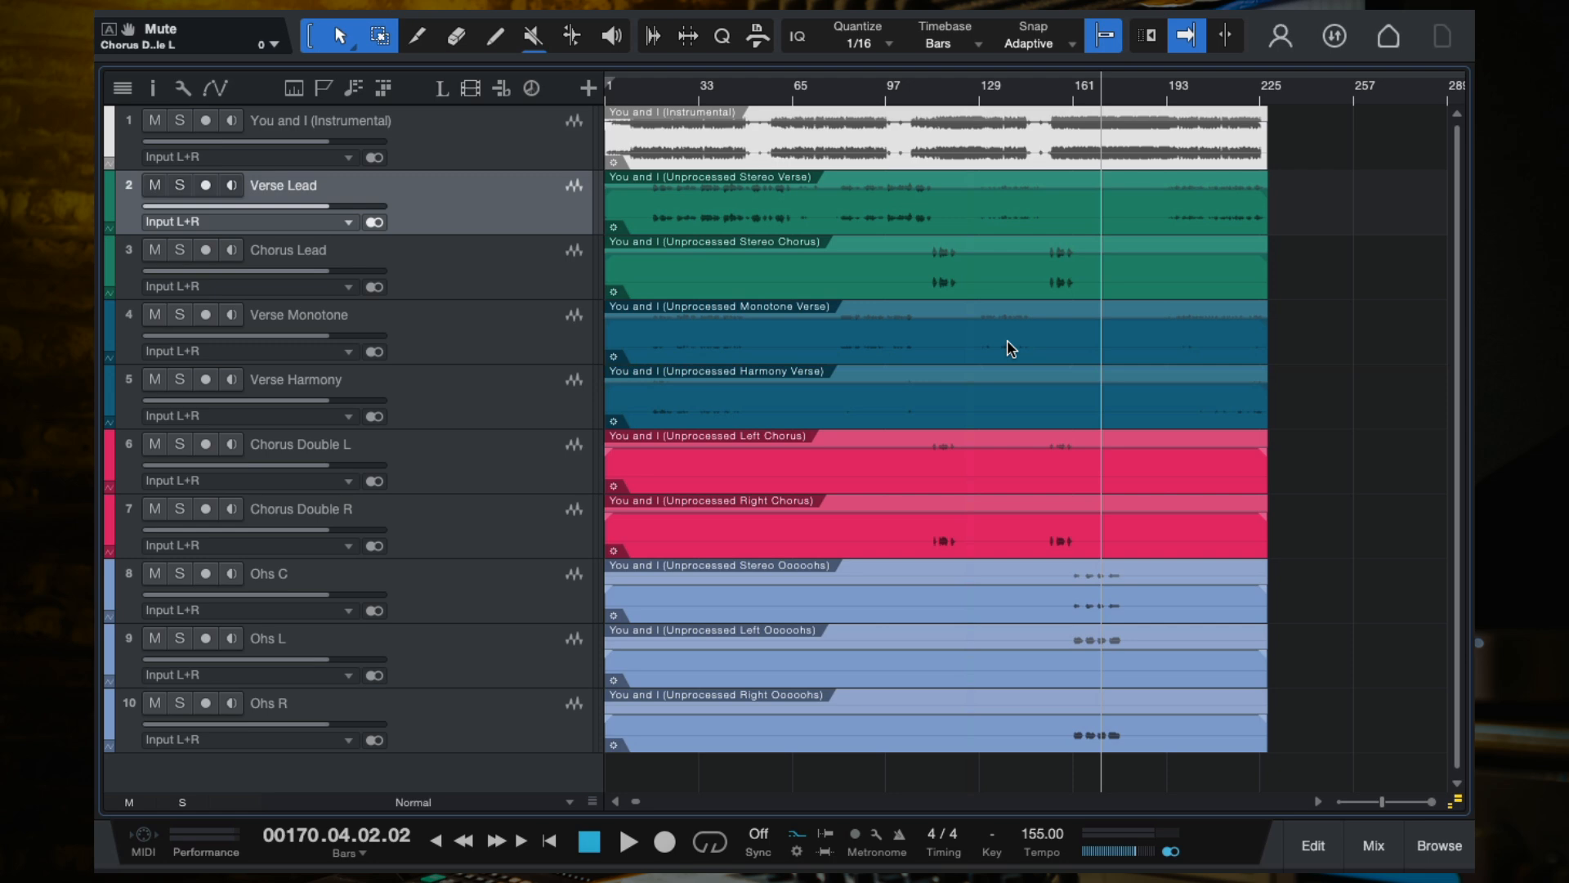
left_click(851, 90)
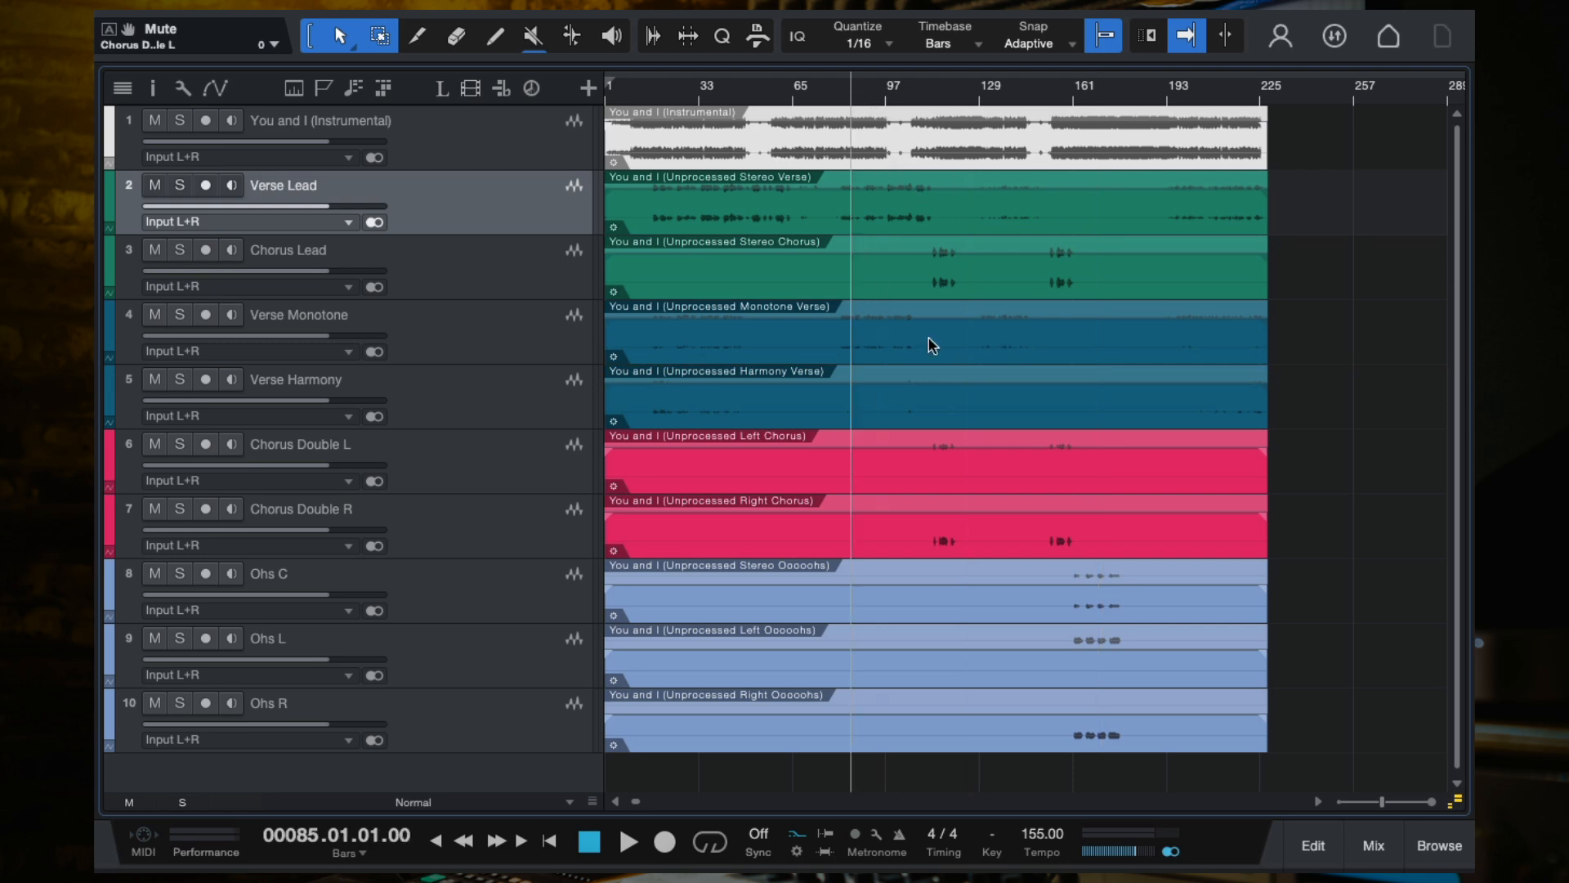
left_click(935, 91)
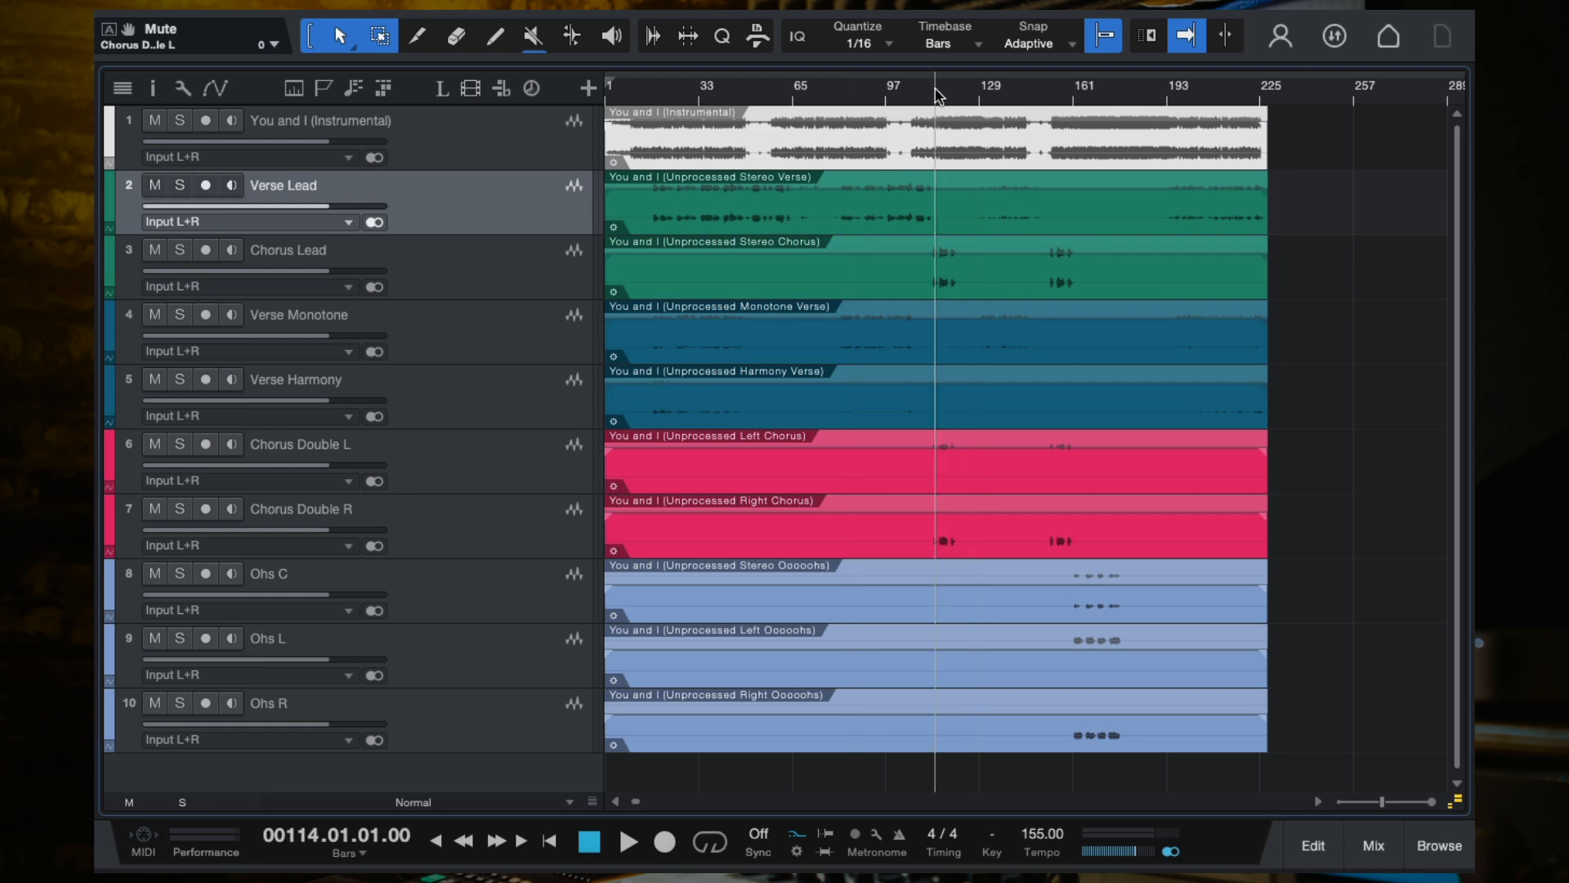
key("space")
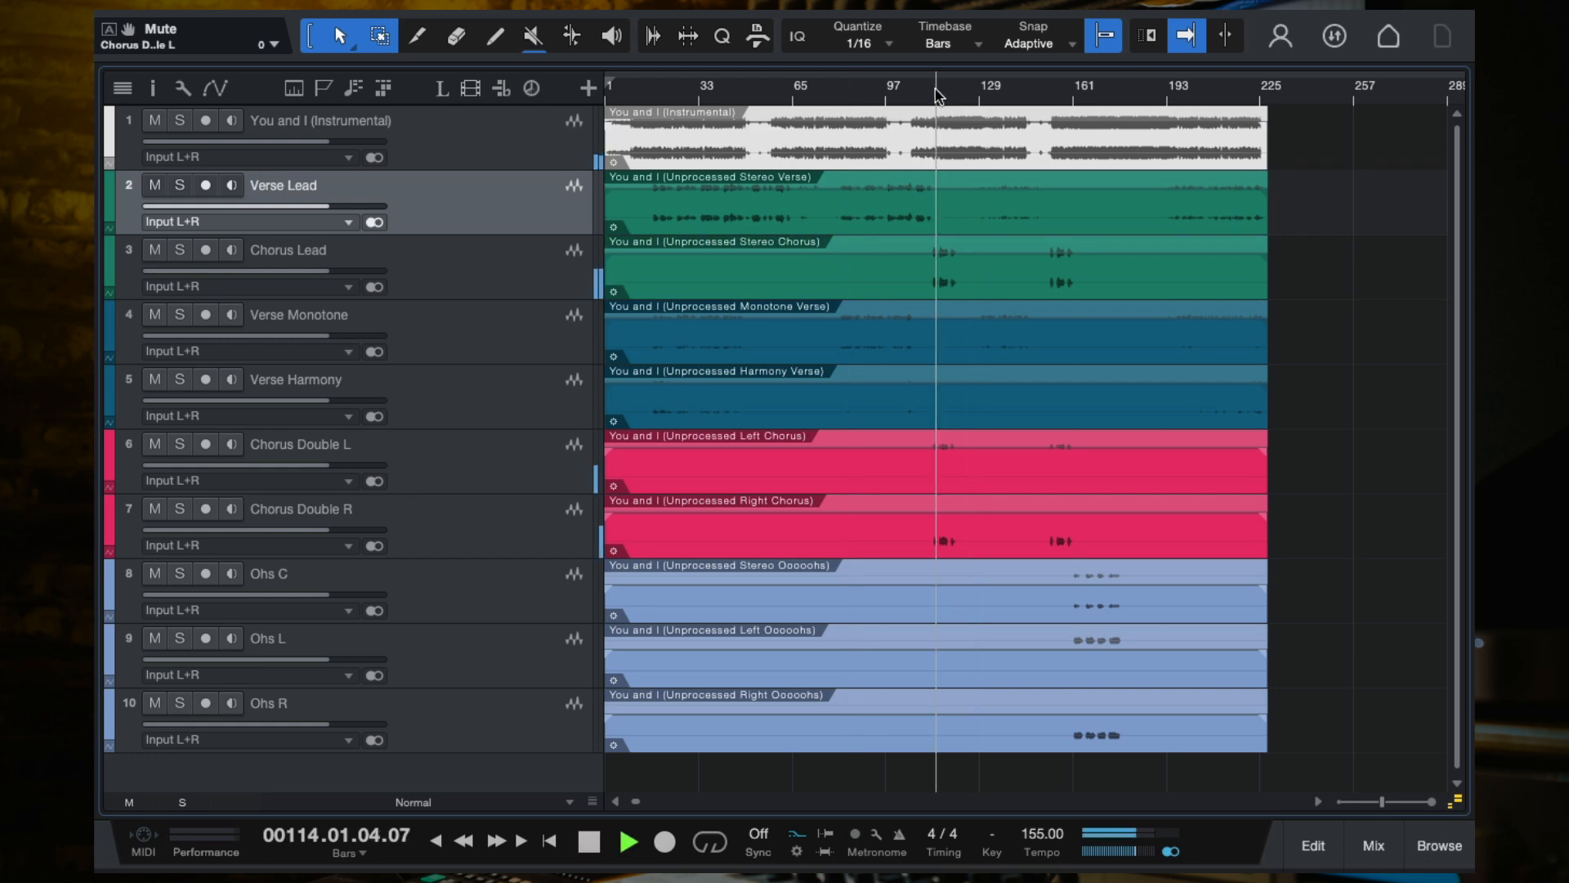
key("space")
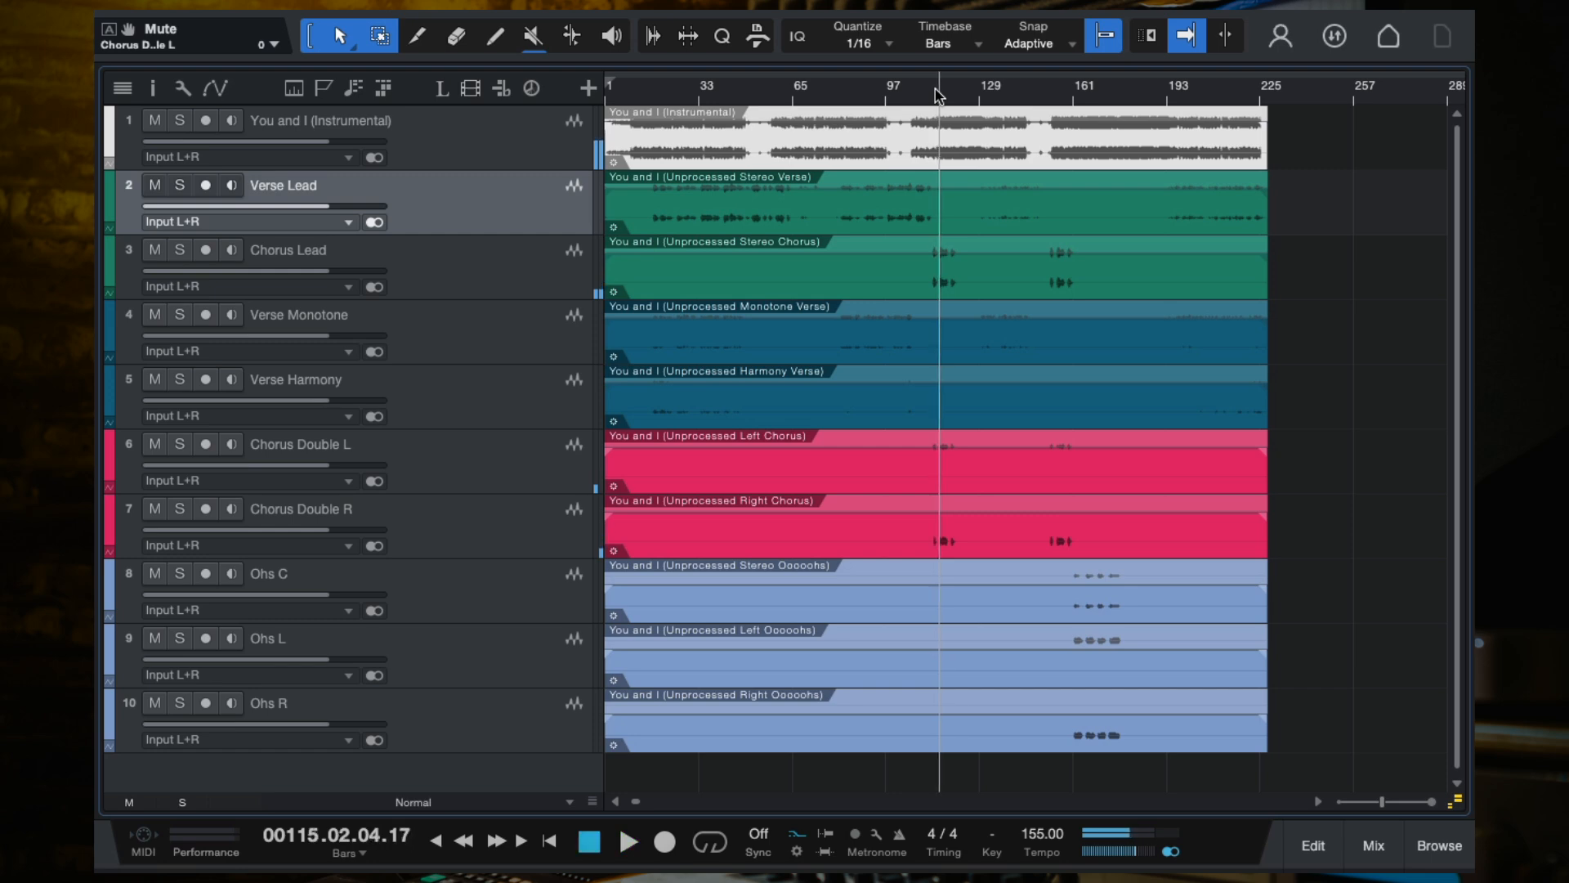
left_click(629, 95)
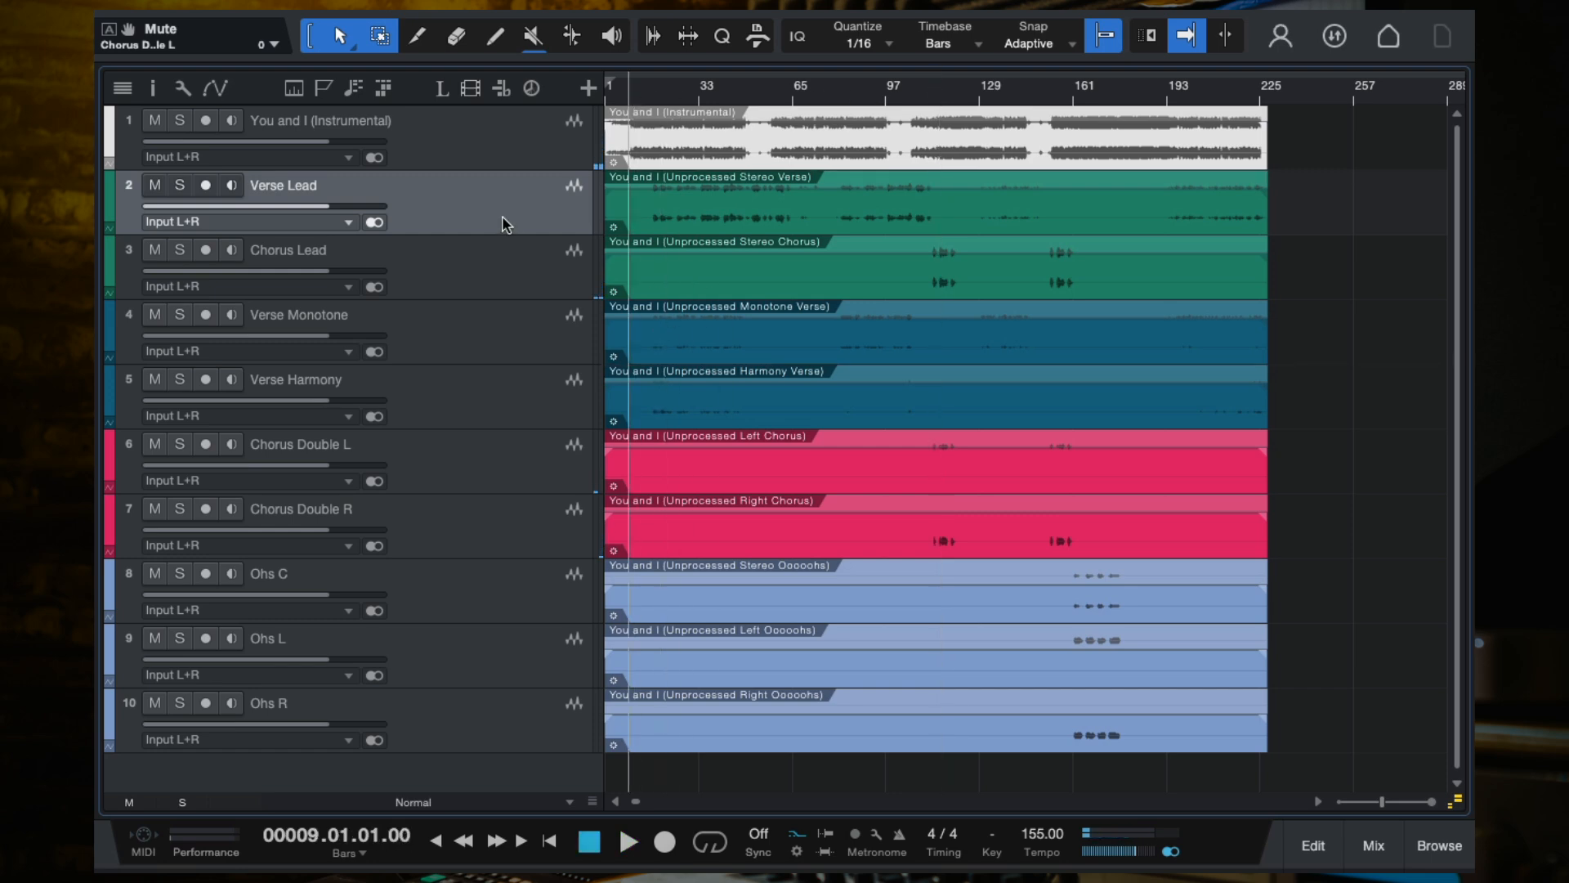
left_click(504, 258)
left_click(536, 200)
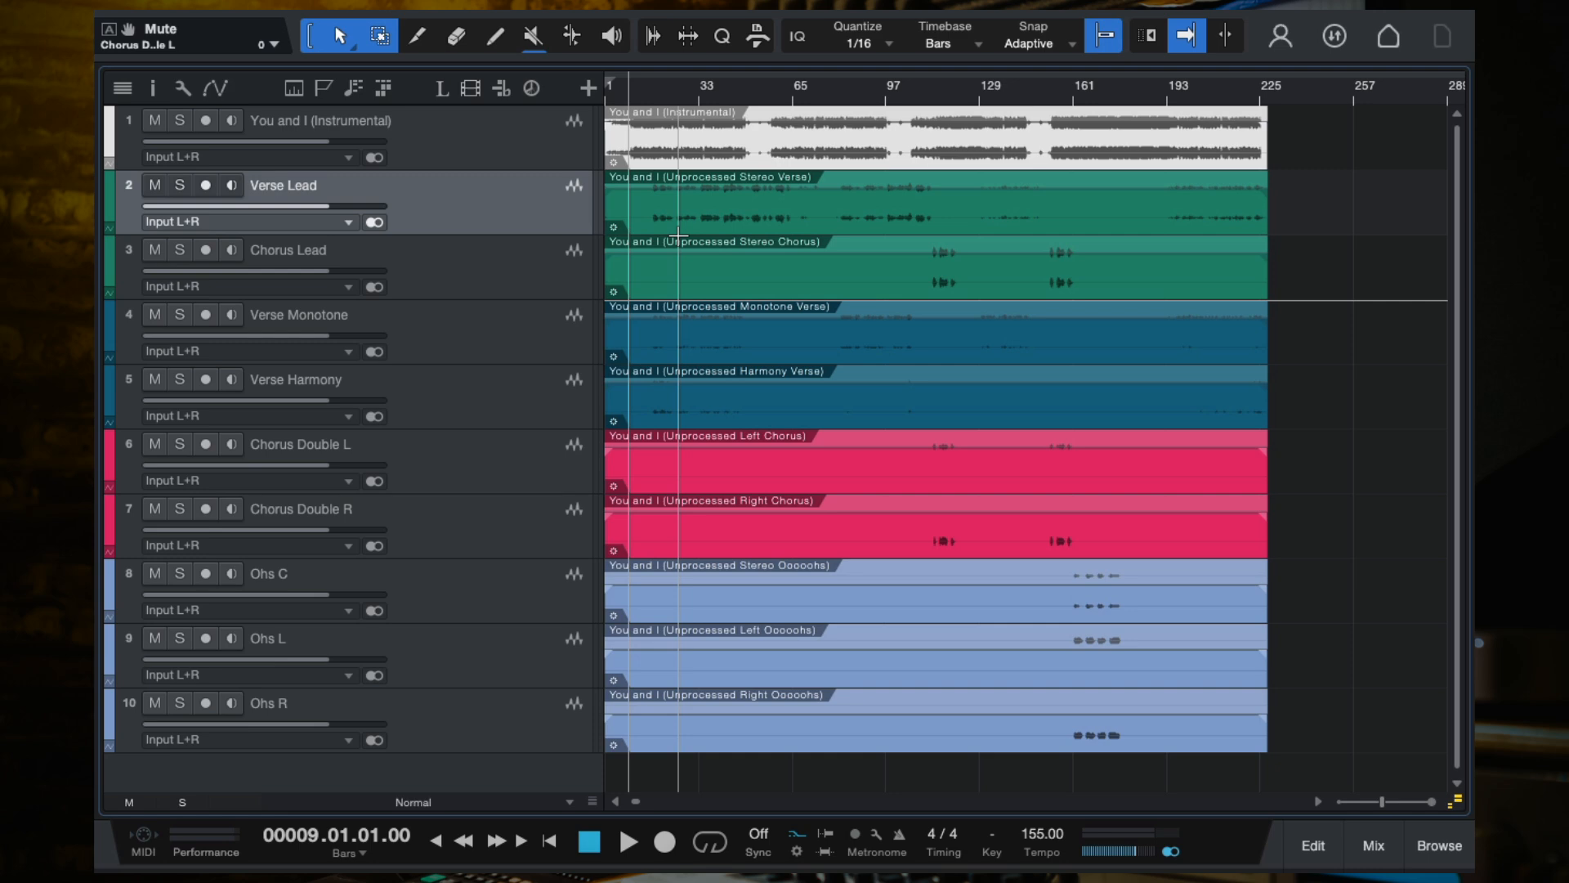
Move the playhead to bar 17, solo Verse Lead and the instrumental, and set the loop range from bar 17 to about bar 113.
scroll(679, 238, "up", 4)
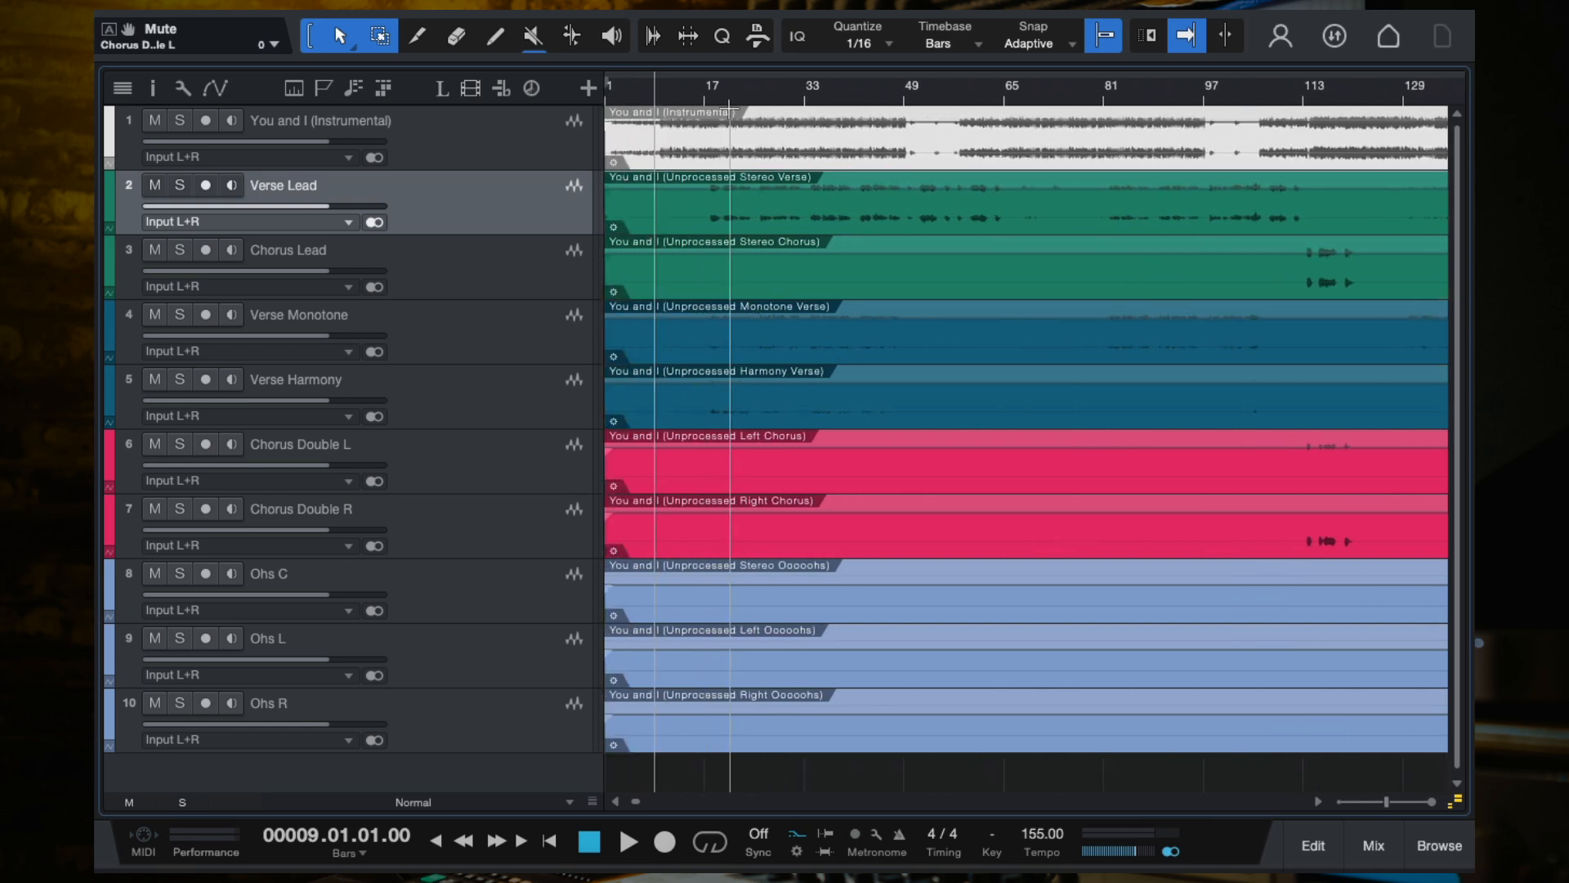
left_click(705, 90)
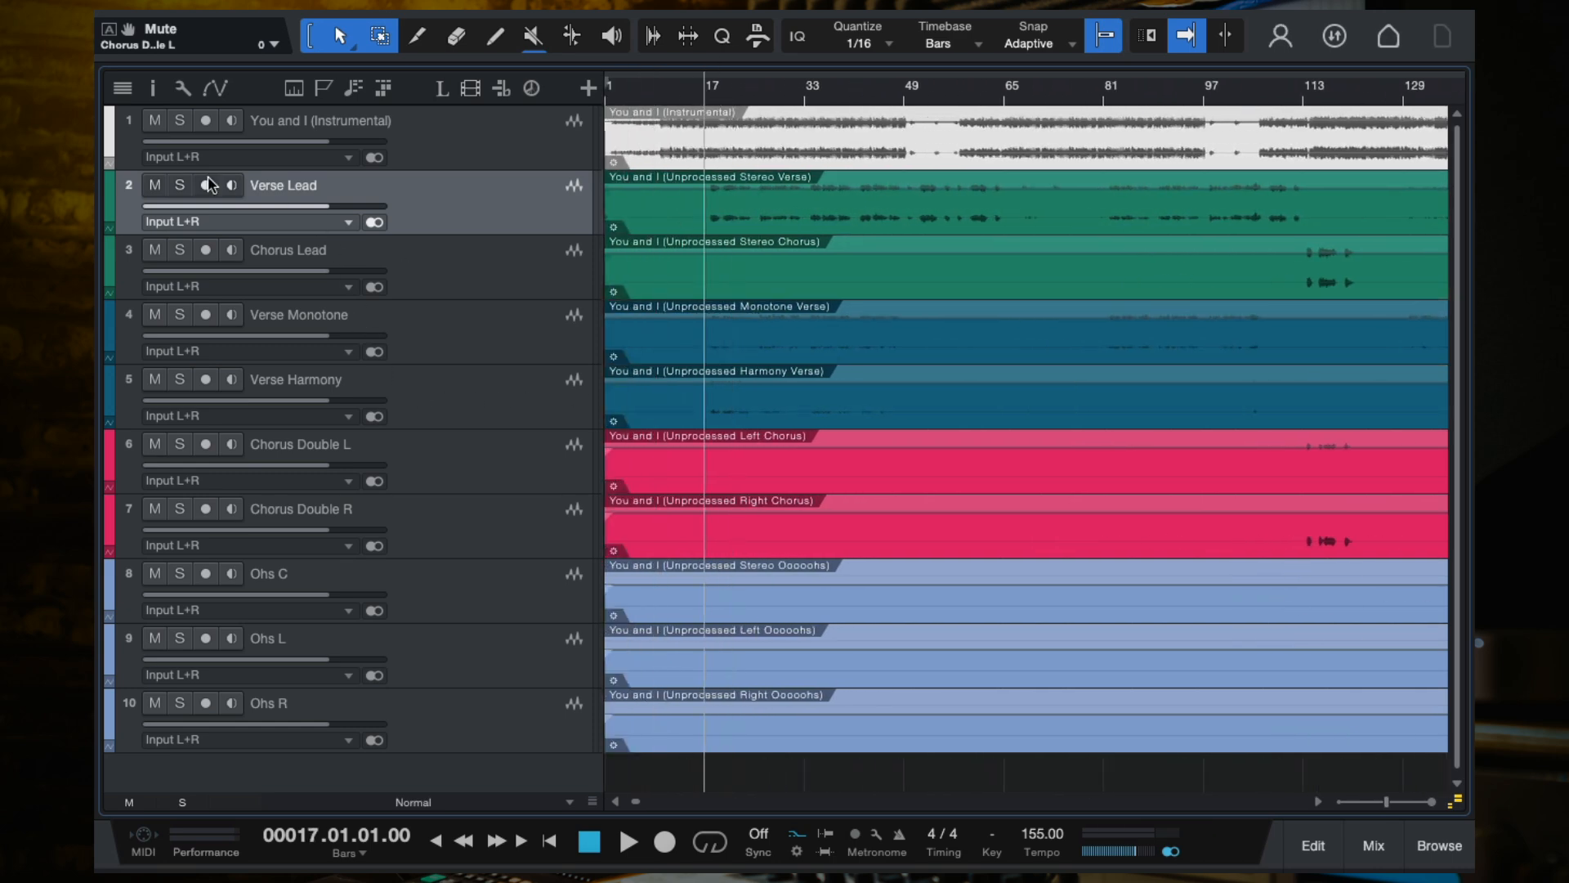
left_click(181, 187)
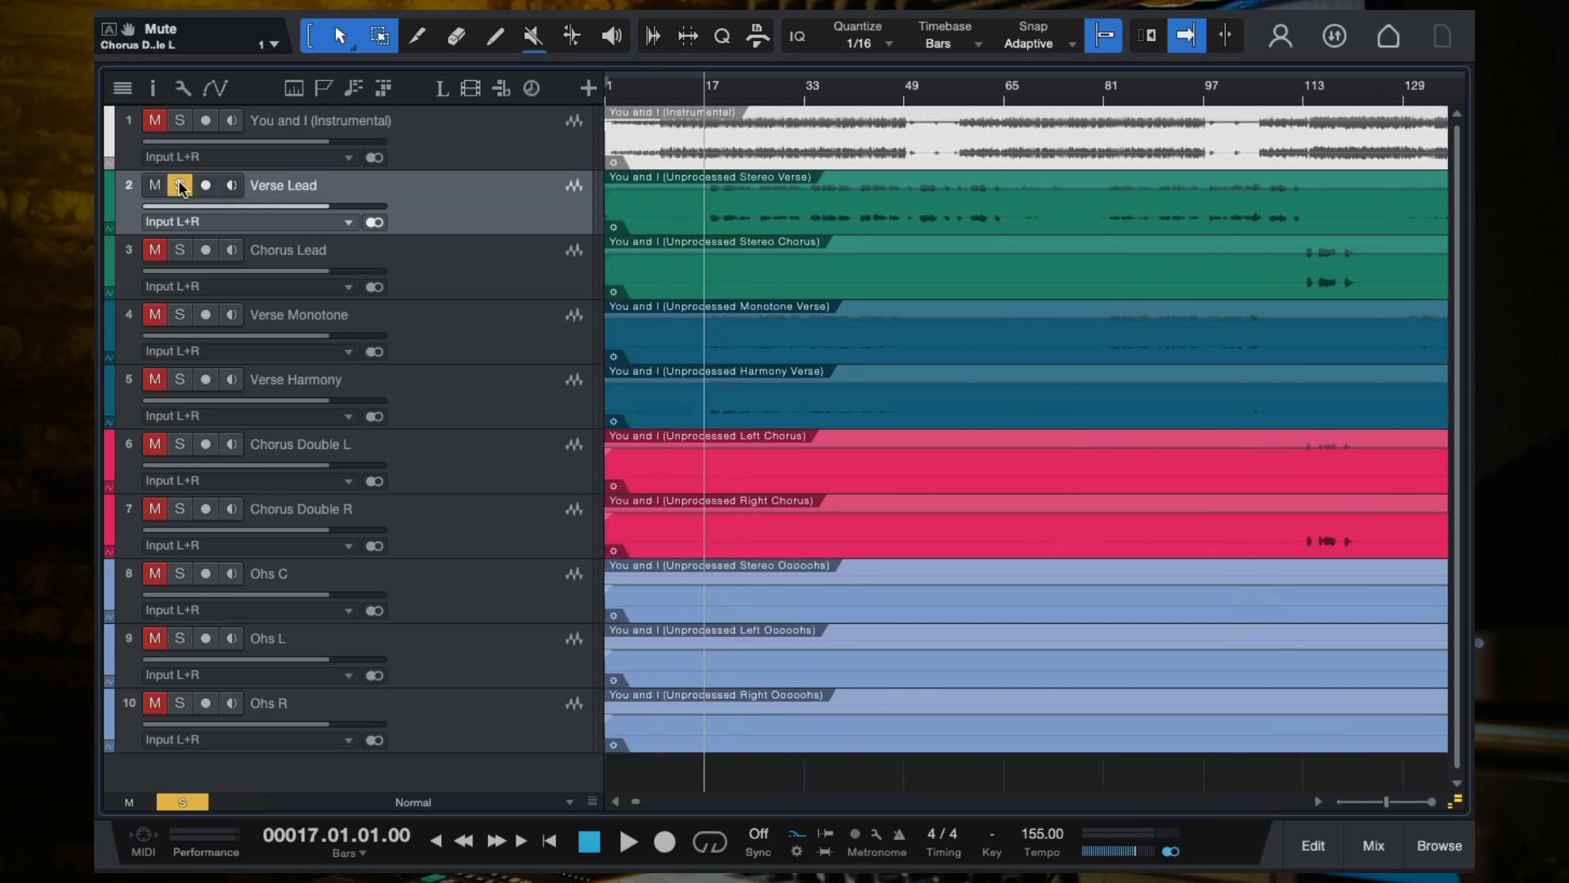
left_click(180, 120)
scroll(747, 204, "up", 4)
scroll(747, 204, "down", 3)
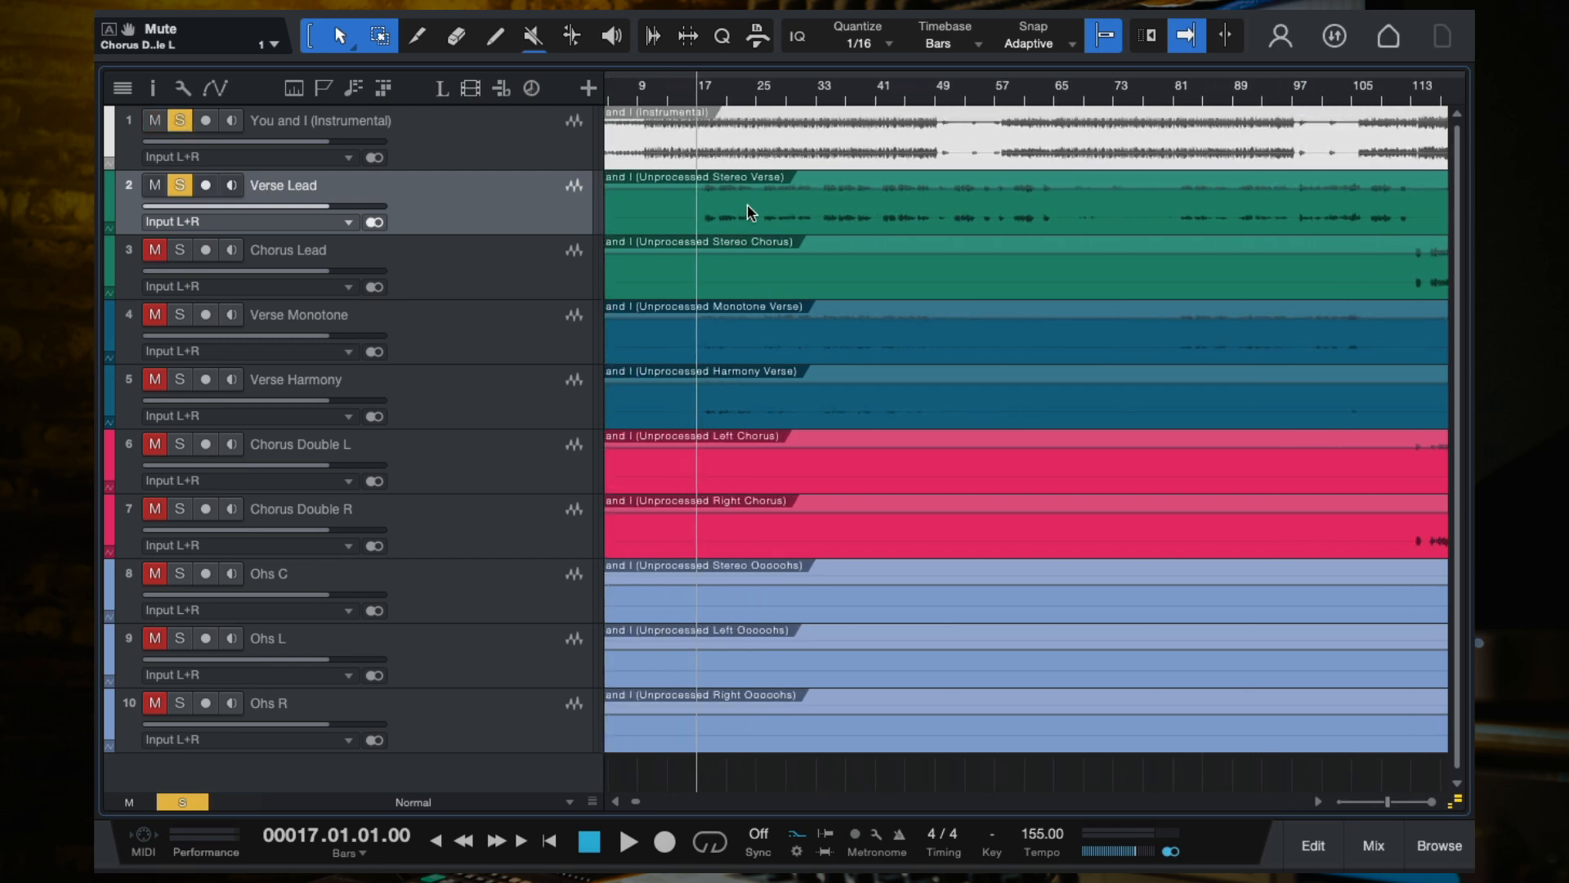
scroll(741, 204, "down", 5)
scroll(743, 212, "down", 1)
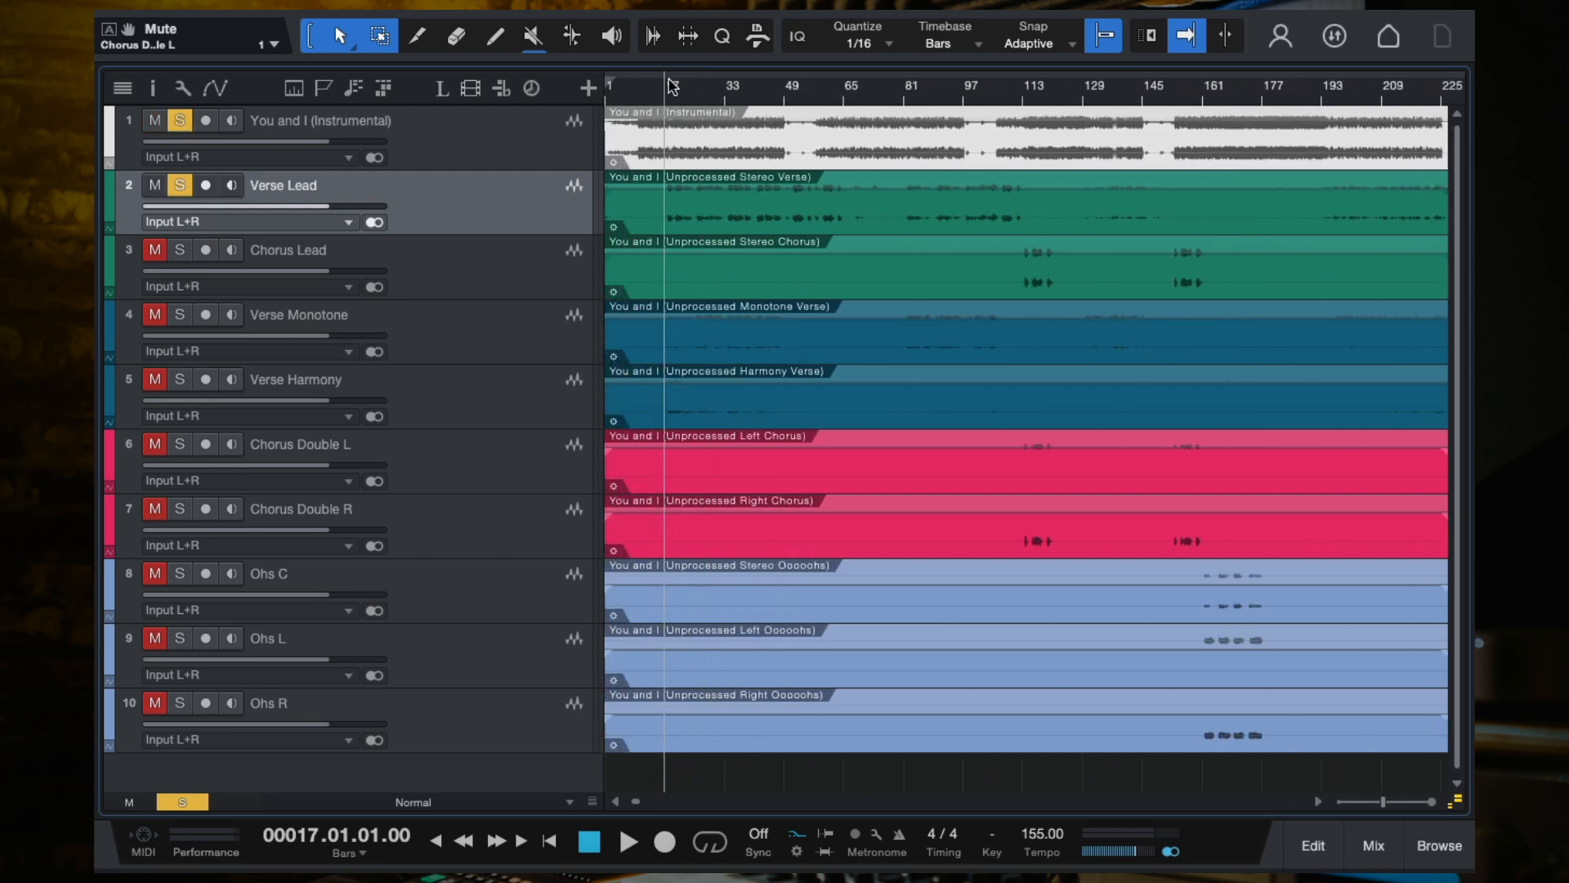
mouse_move(676, 67)
left_mouse_down()
mouse_move(1107, 78)
mouse_move(1038, 85)
left_mouse_up()
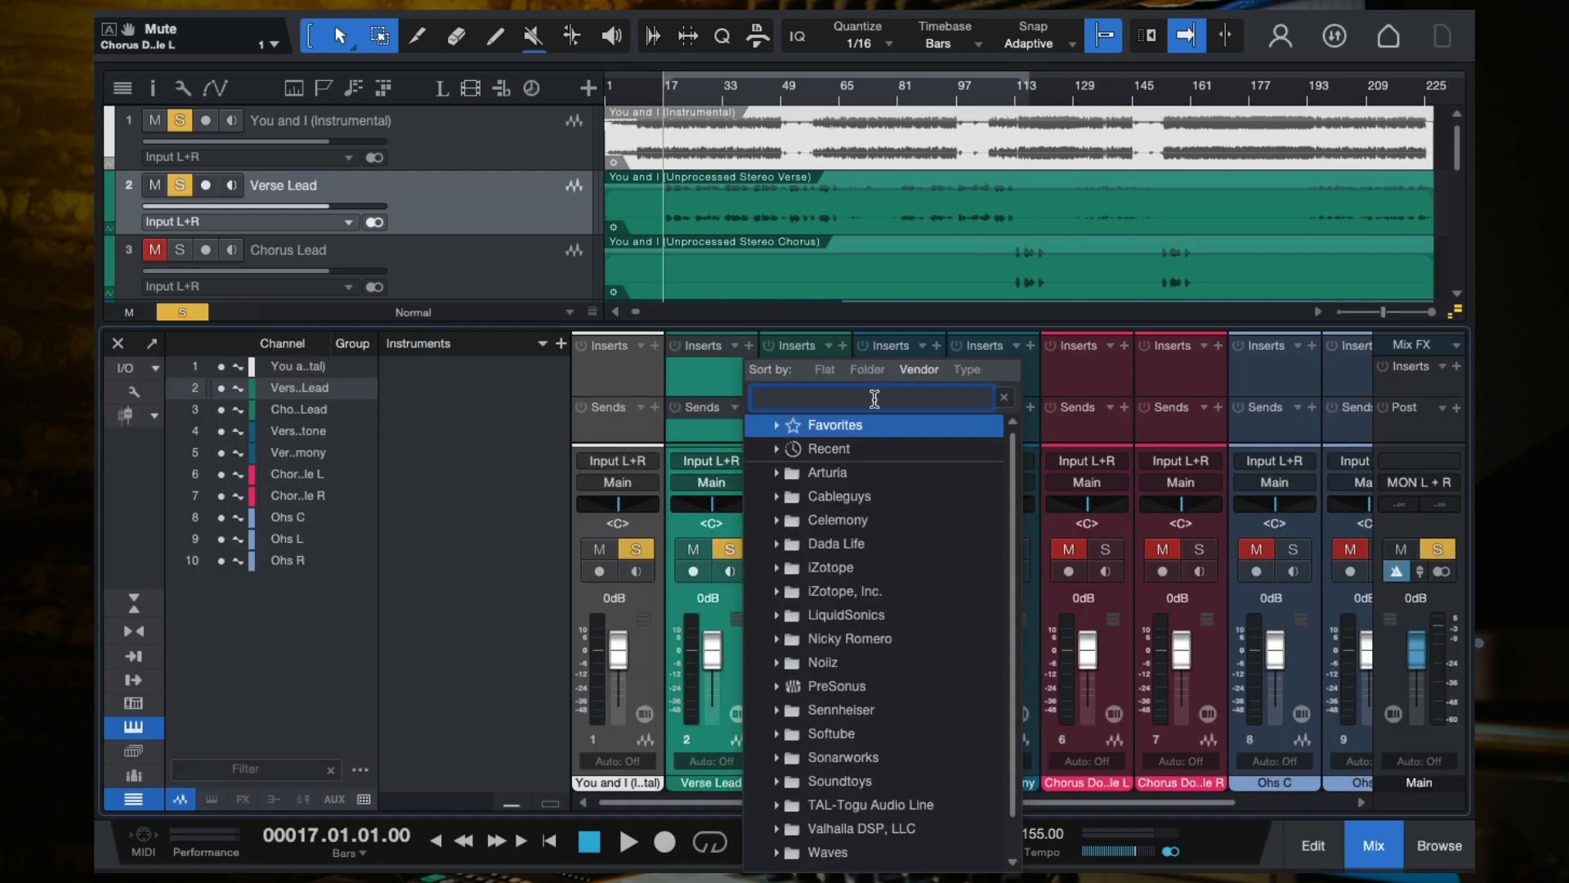
Search the plug-ins for Pro EQ and insert it on the Verse Lead channel.
type("eq")
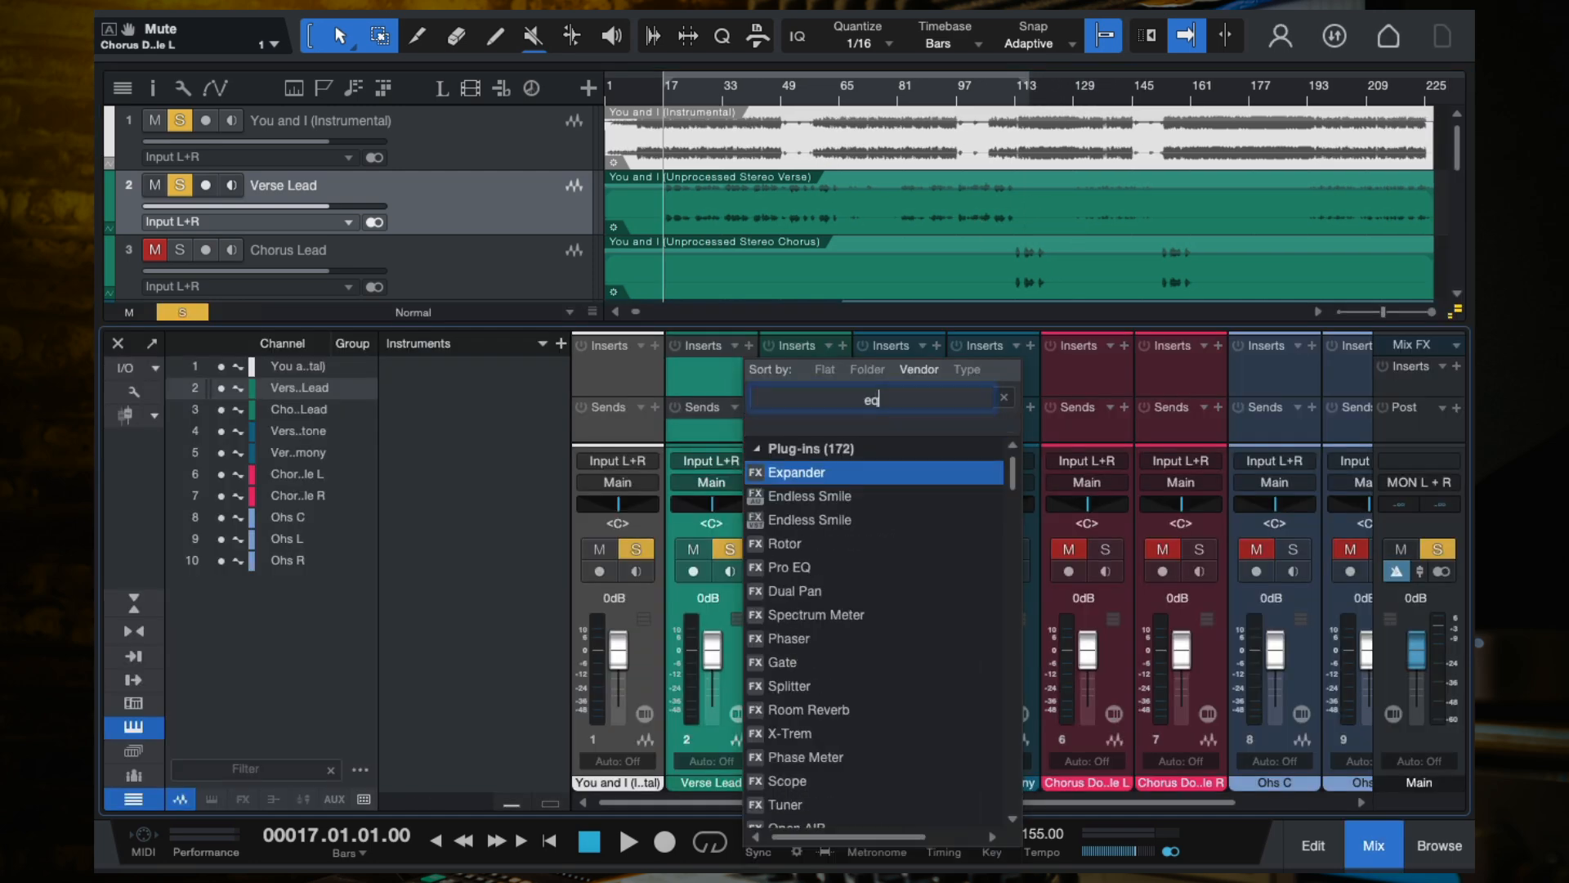
key("Escape")
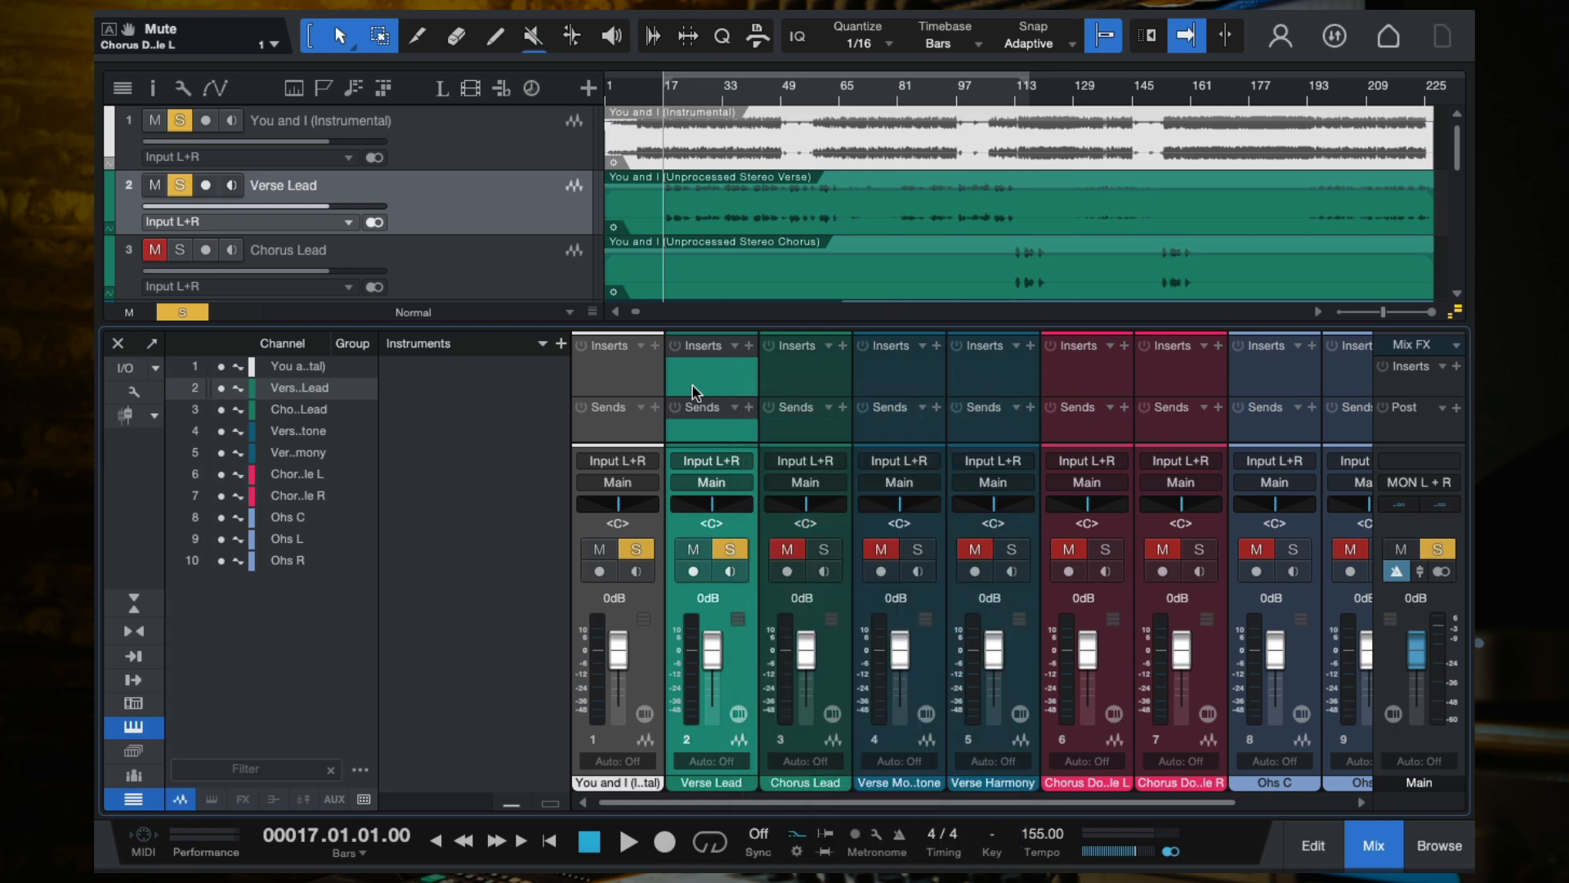
left_click(751, 350)
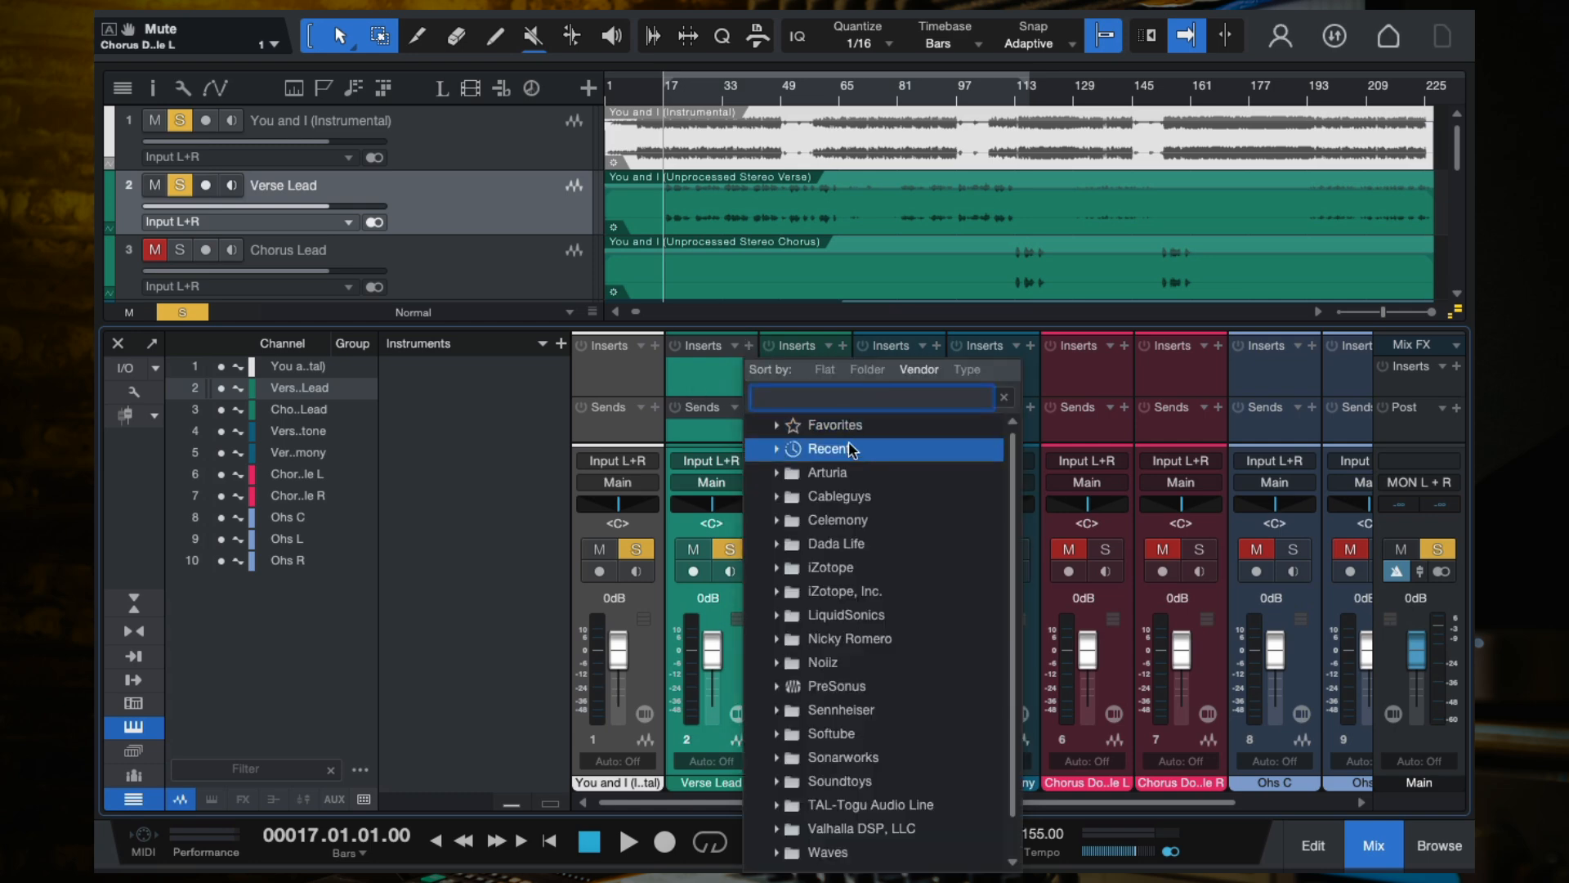
type("pro")
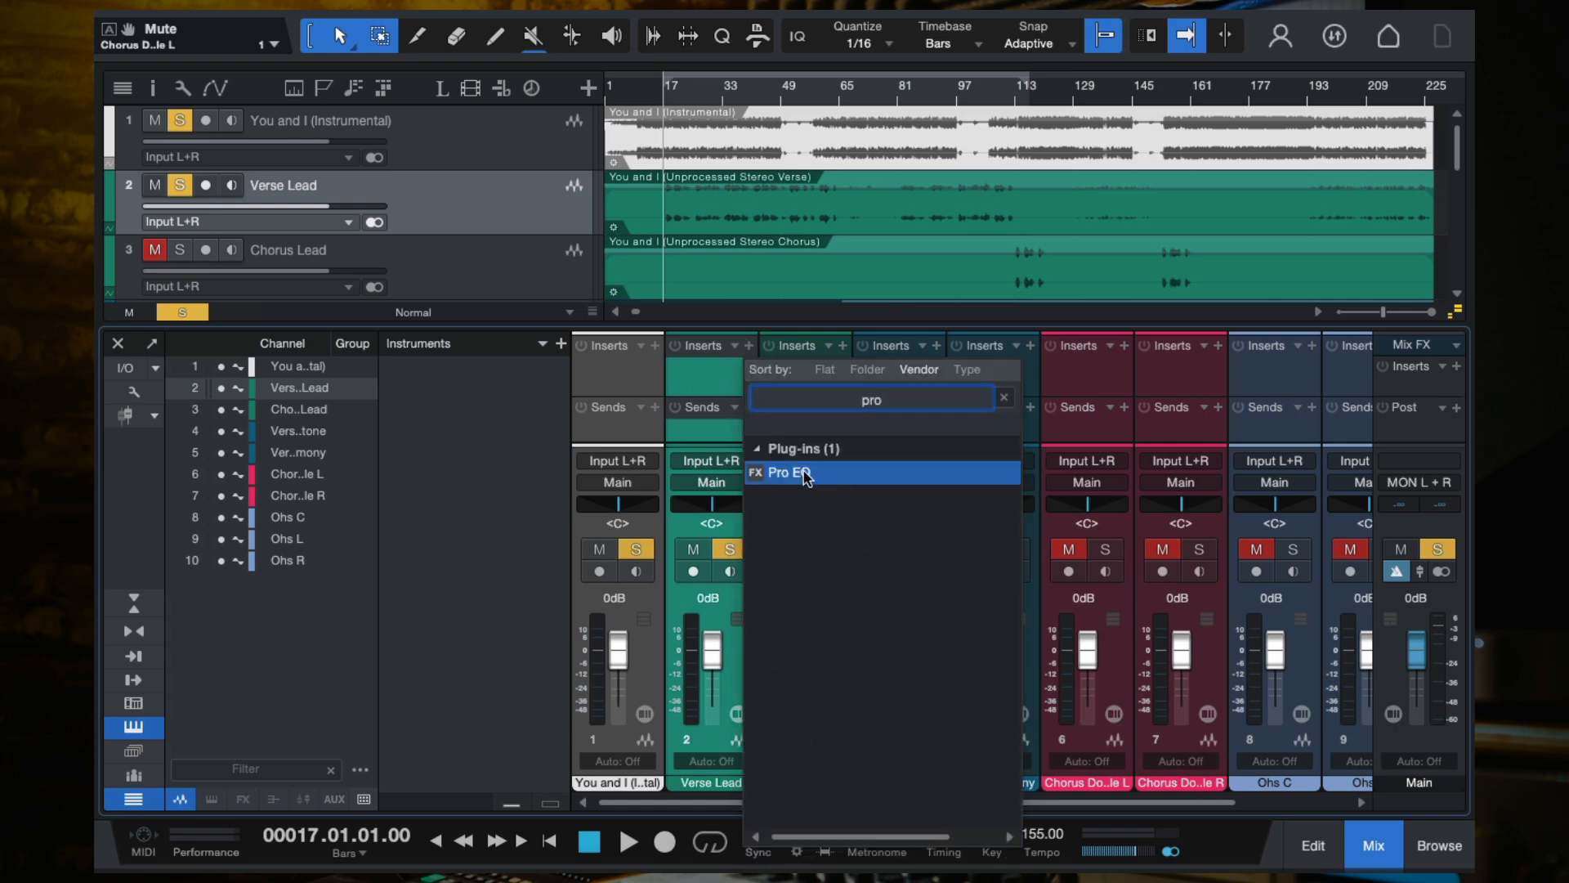
left_click(835, 479)
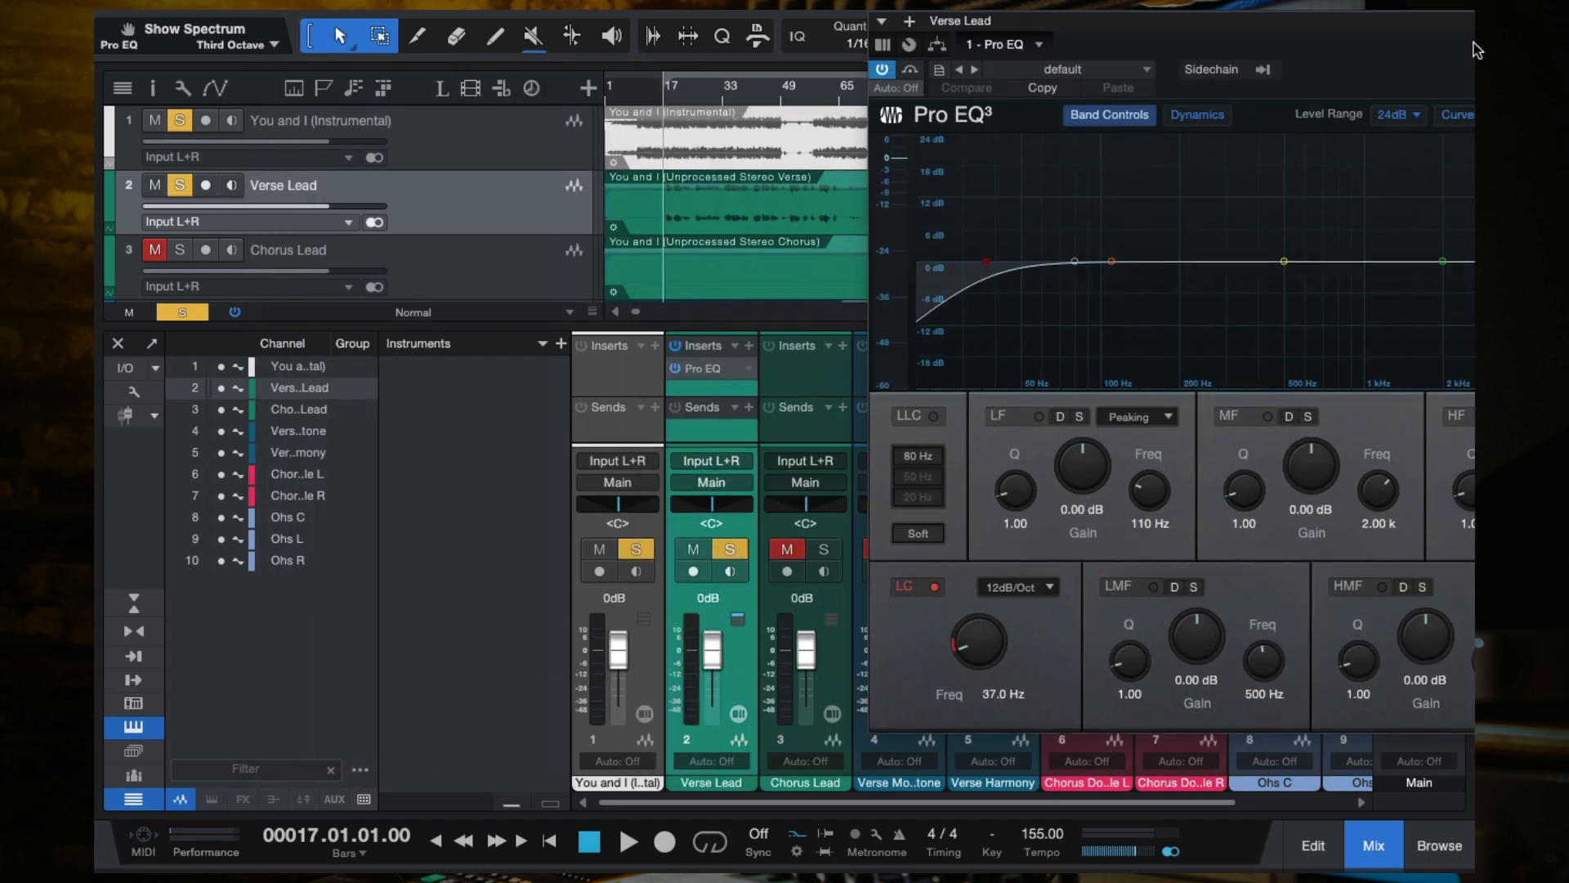
Play the verse through Pro EQ, set the low cut to 65.7 Hz and the LF band to 1.03 kHz with 0.20 dB gain.
left_click_drag(1474, 42, 1413, 45)
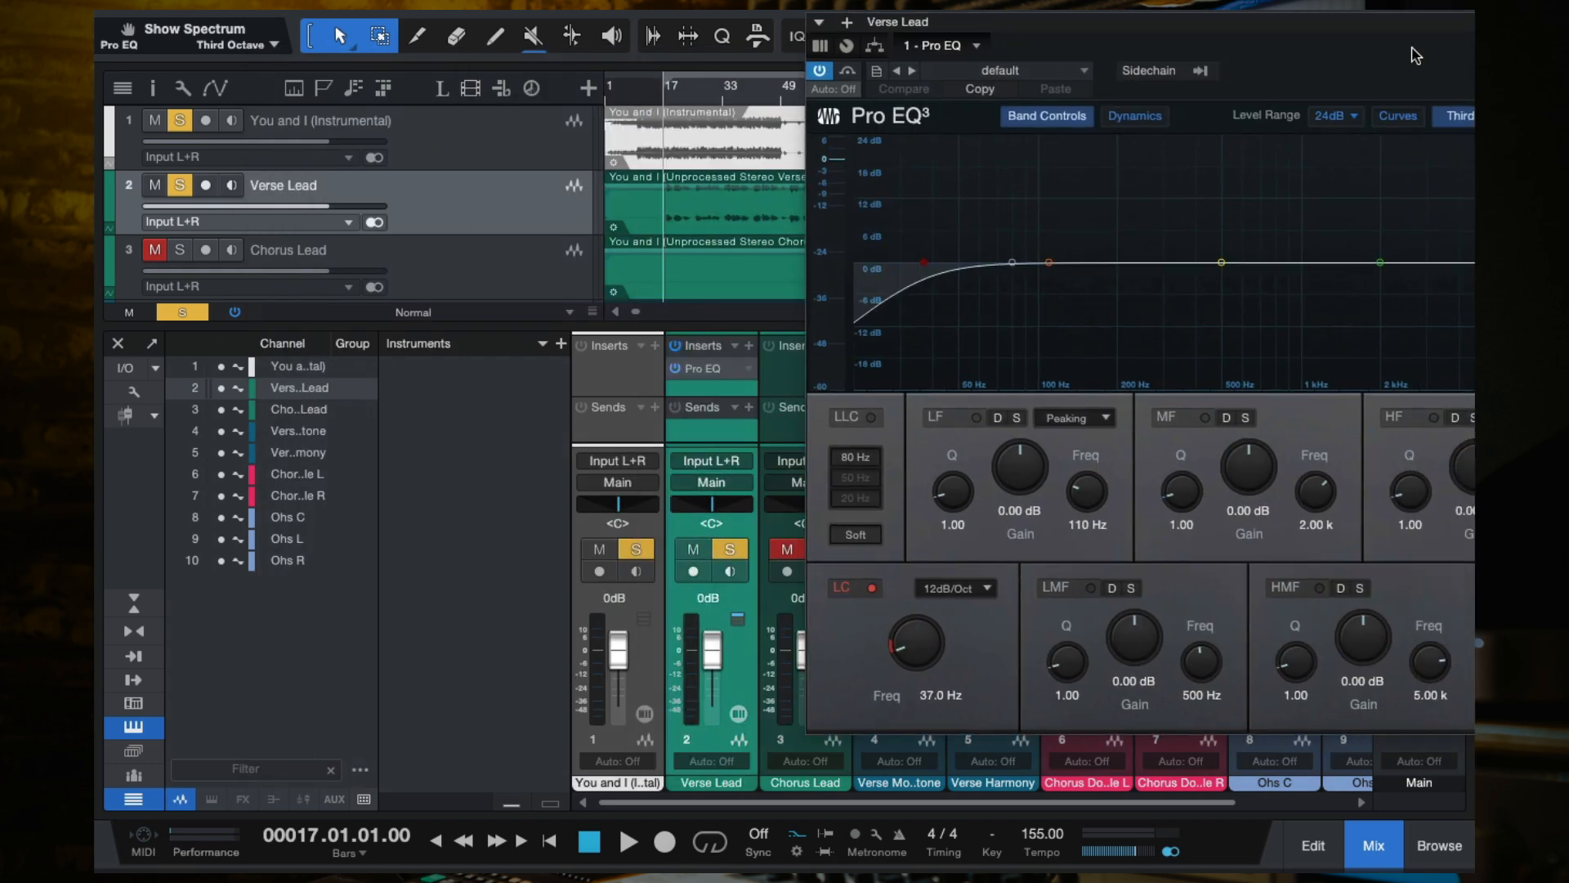
key("space")
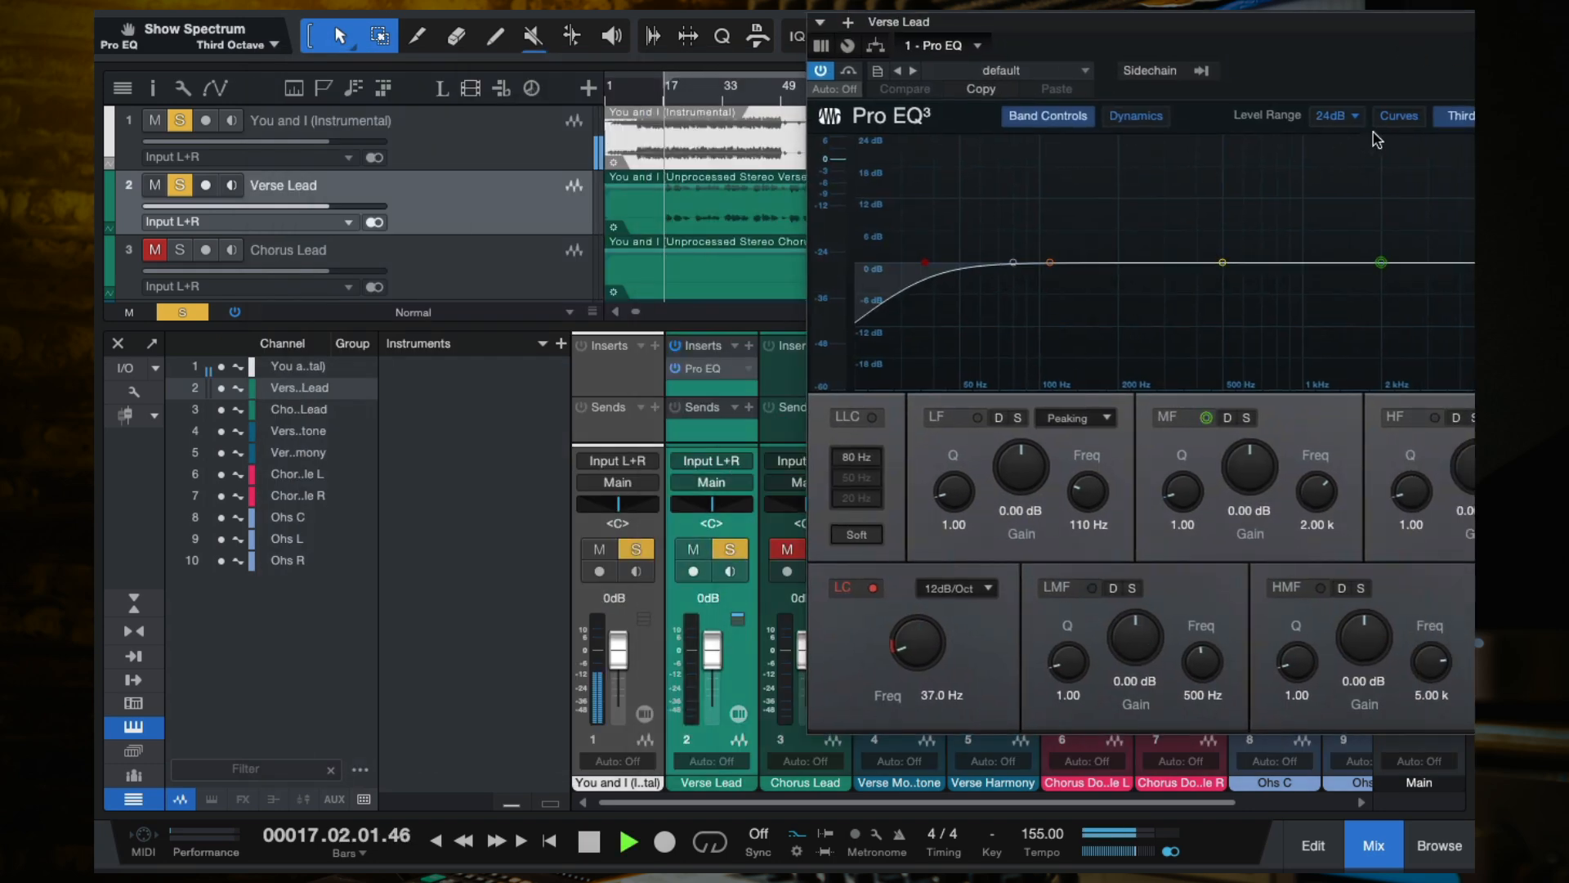
left_click_drag(1162, 50, 656, 88)
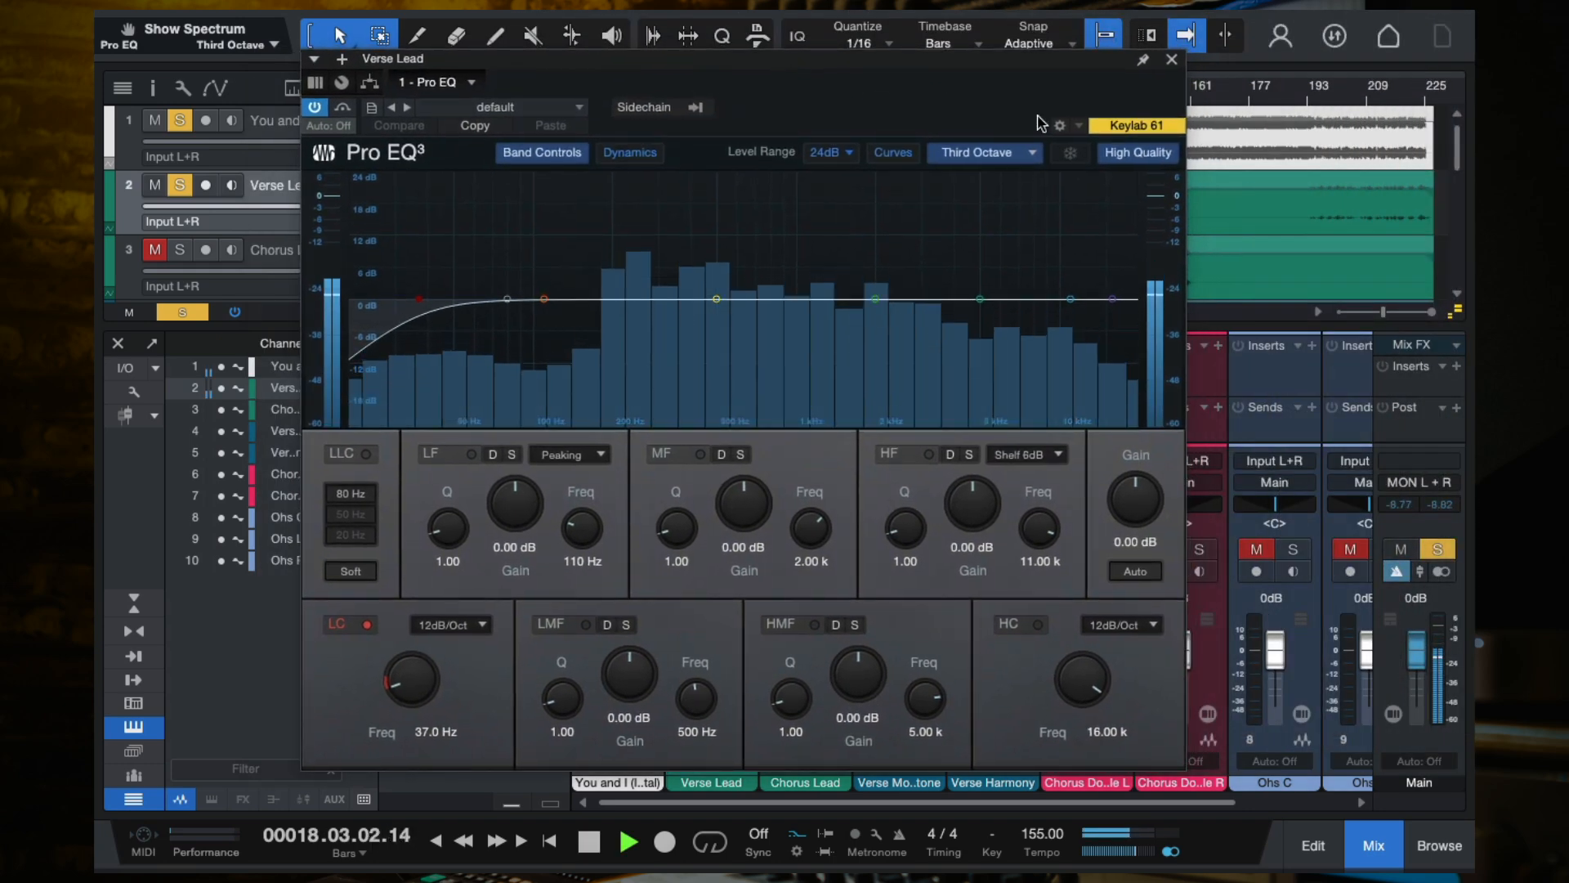
left_click(717, 298)
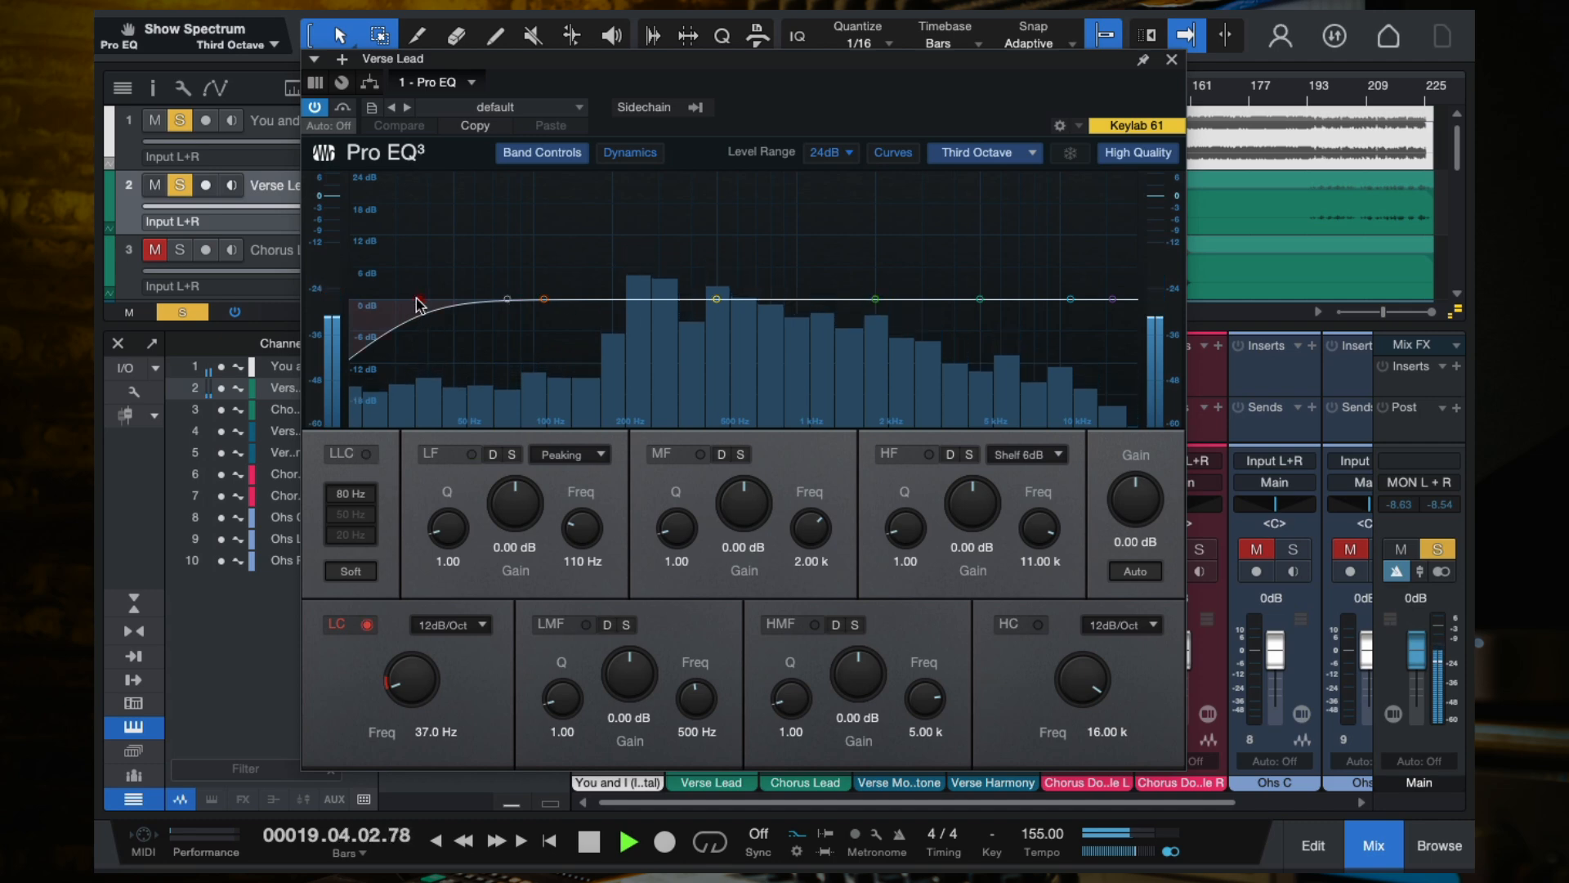
left_click_drag(417, 304, 803, 302)
key("space")
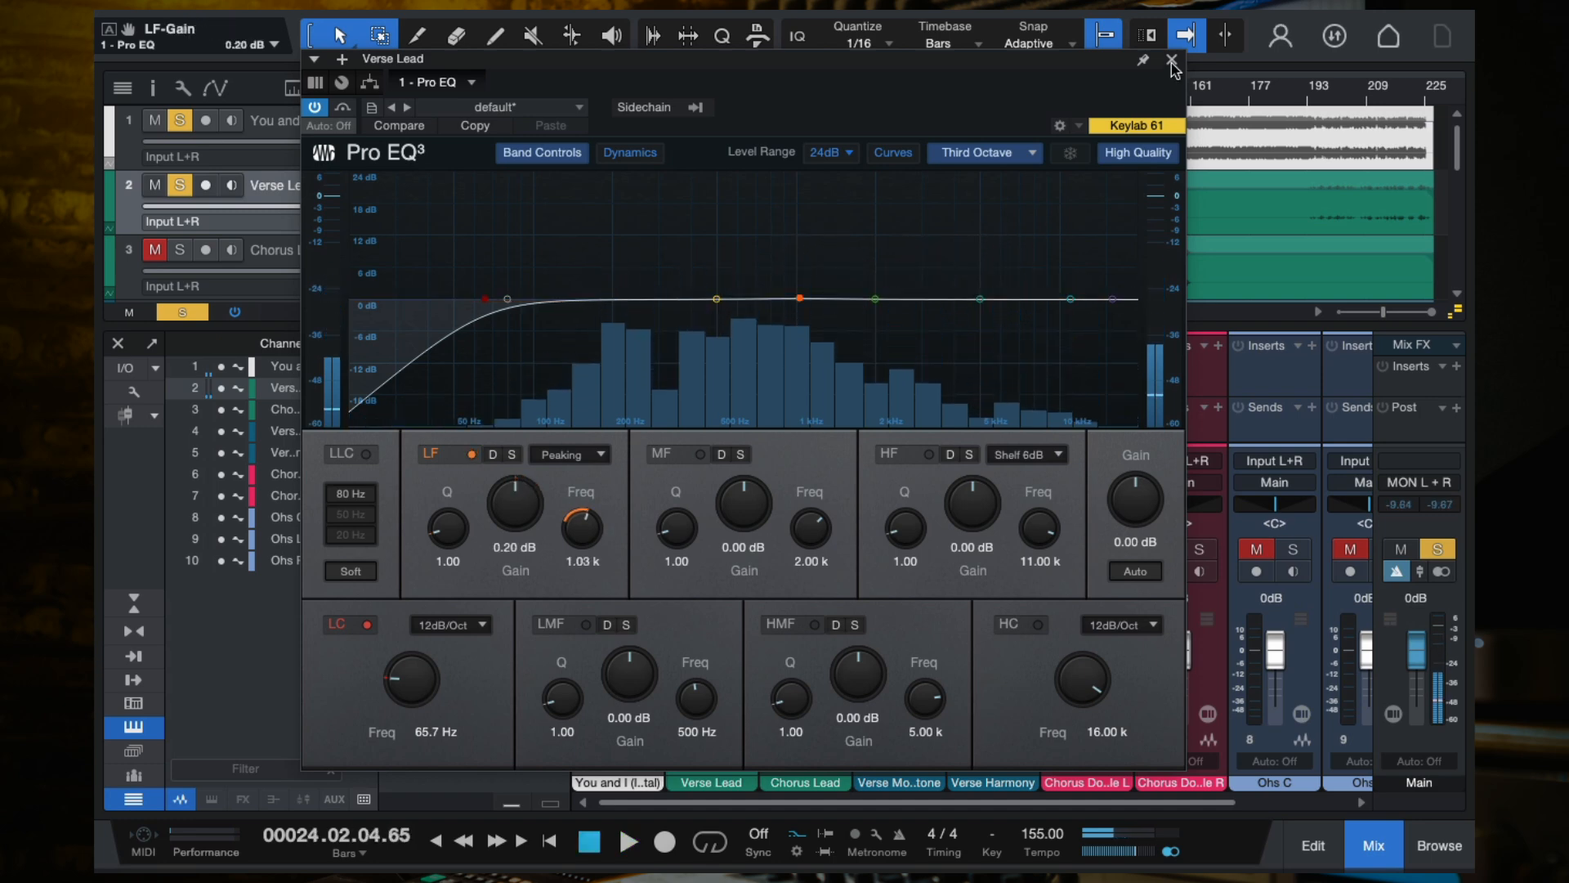
Close the Pro EQ window and remove the plug-in from the Verse Lead channel's inserts.
key("ctrl+w")
right_click(746, 368)
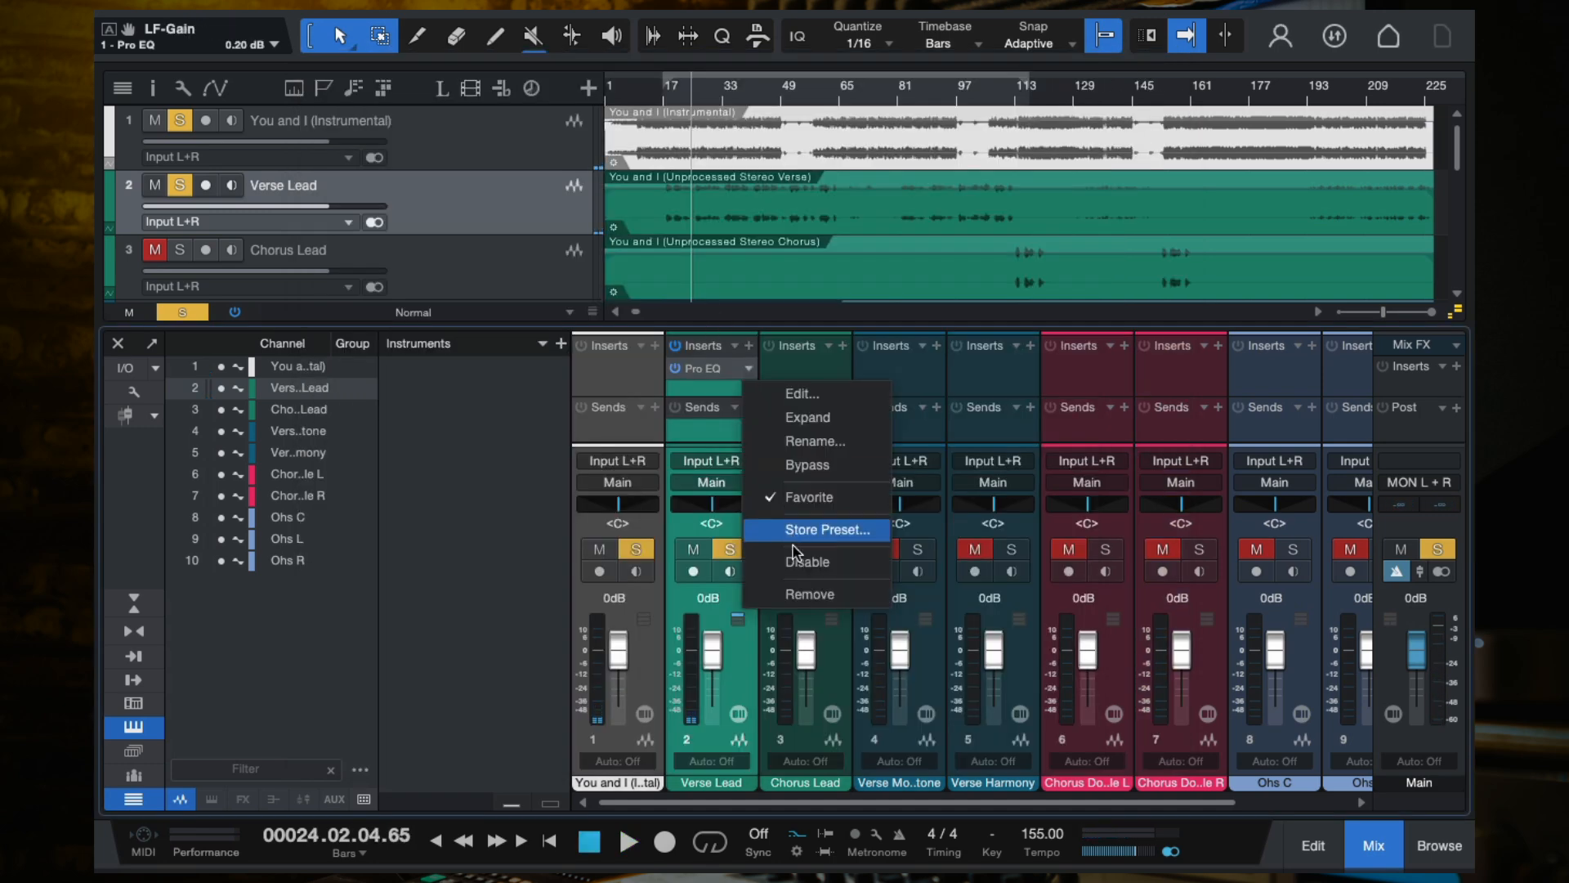
left_click(800, 596)
Search the plug-ins for Fat Channel and insert it on the Verse Lead channel.
left_click(749, 345)
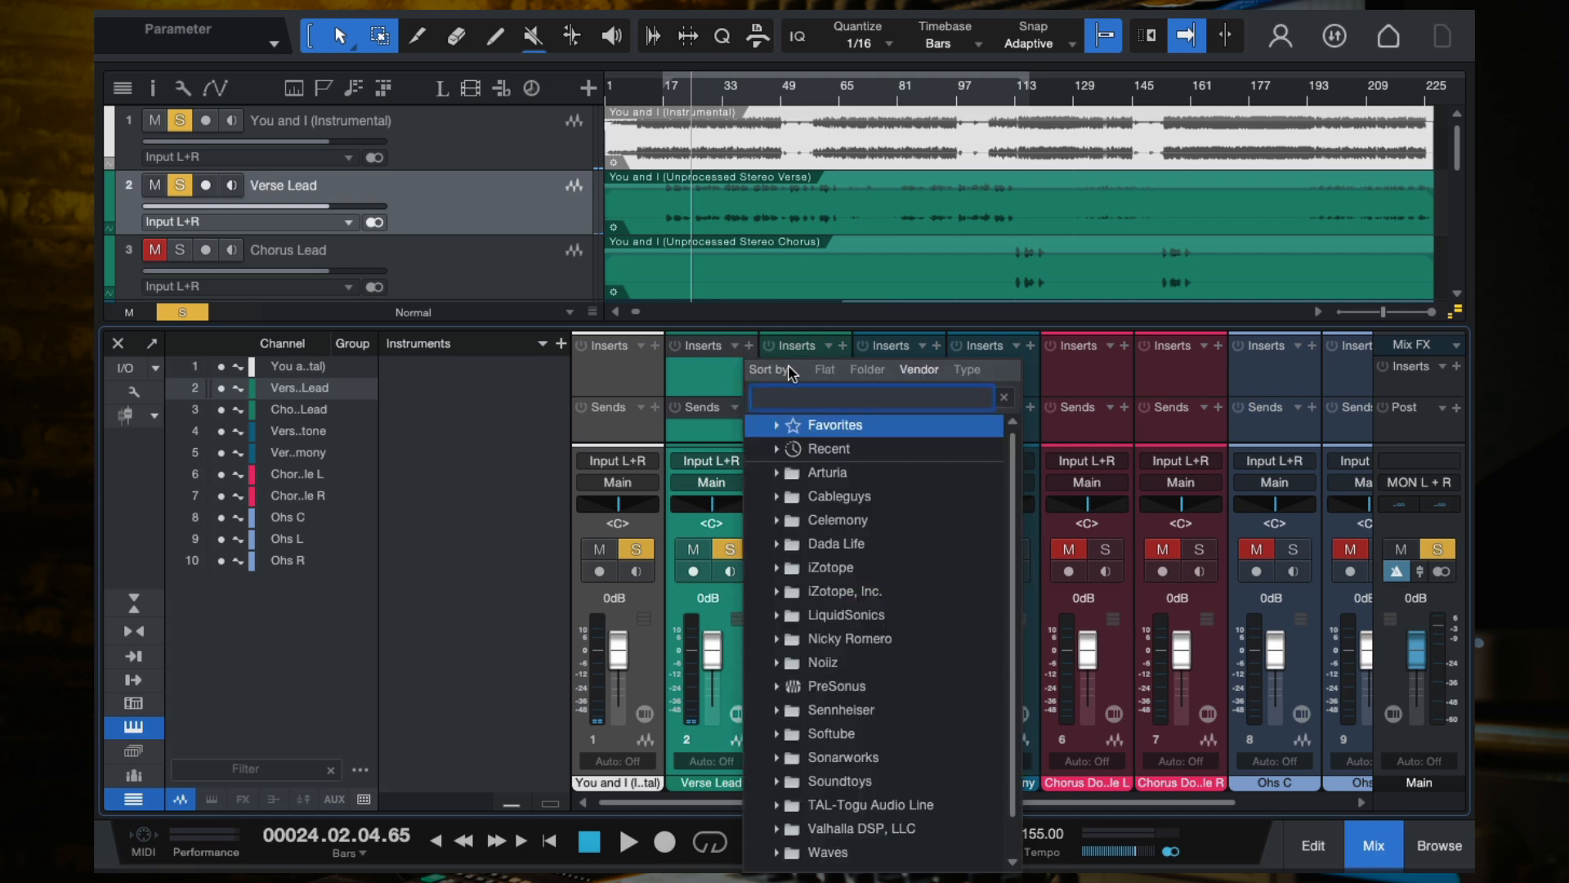
type("fat")
left_click(783, 474)
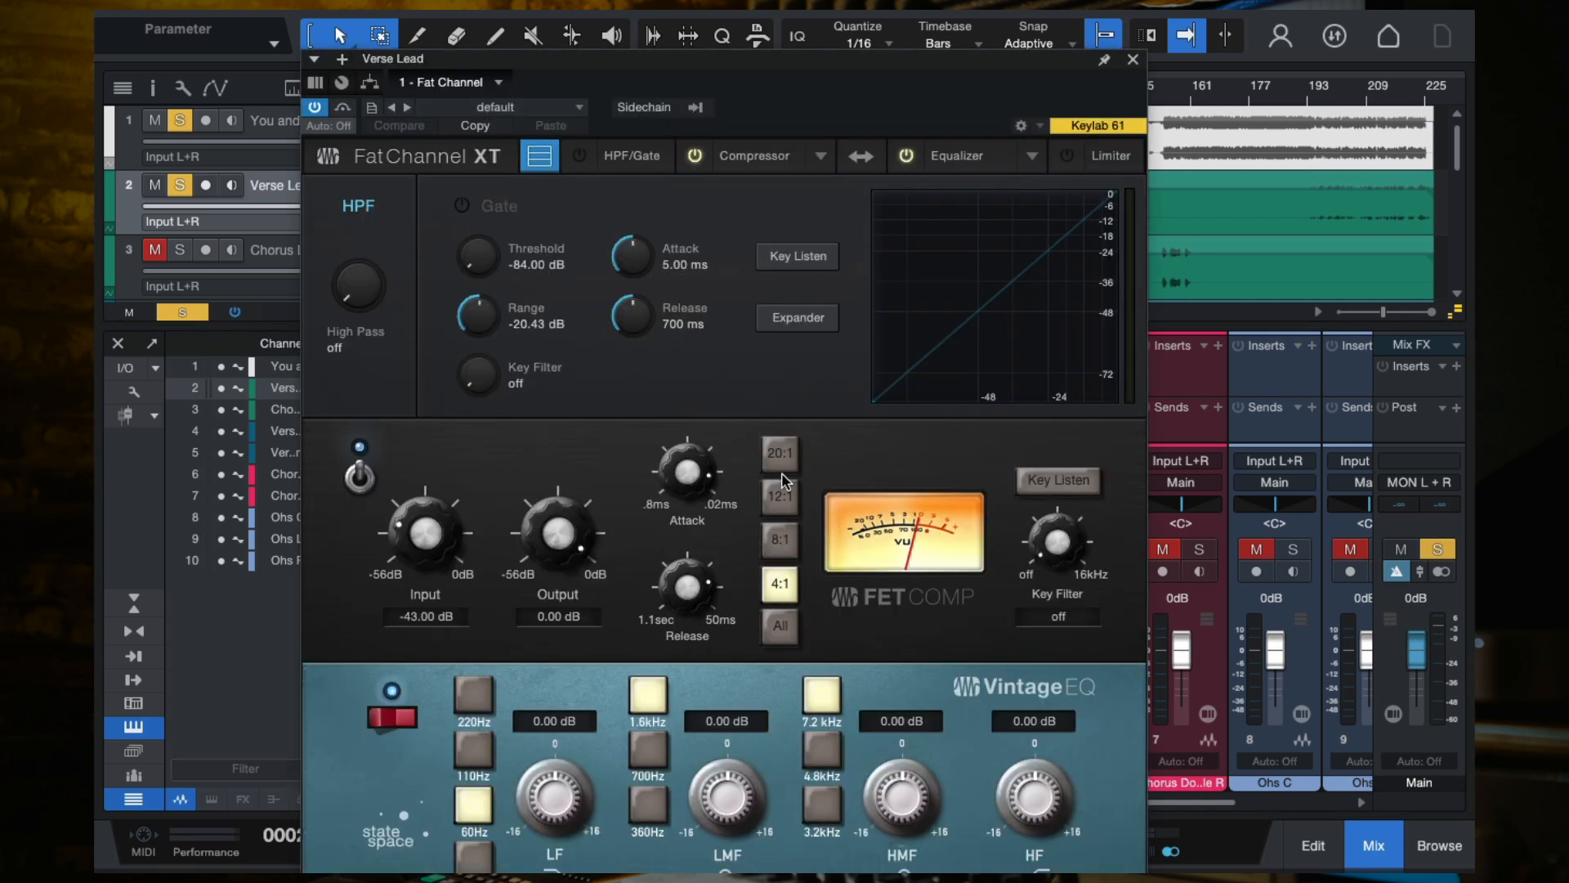
Turn off Fat Channel's compressor and show only its equalizer section, using the Vintage EQ model.
left_click(363, 482)
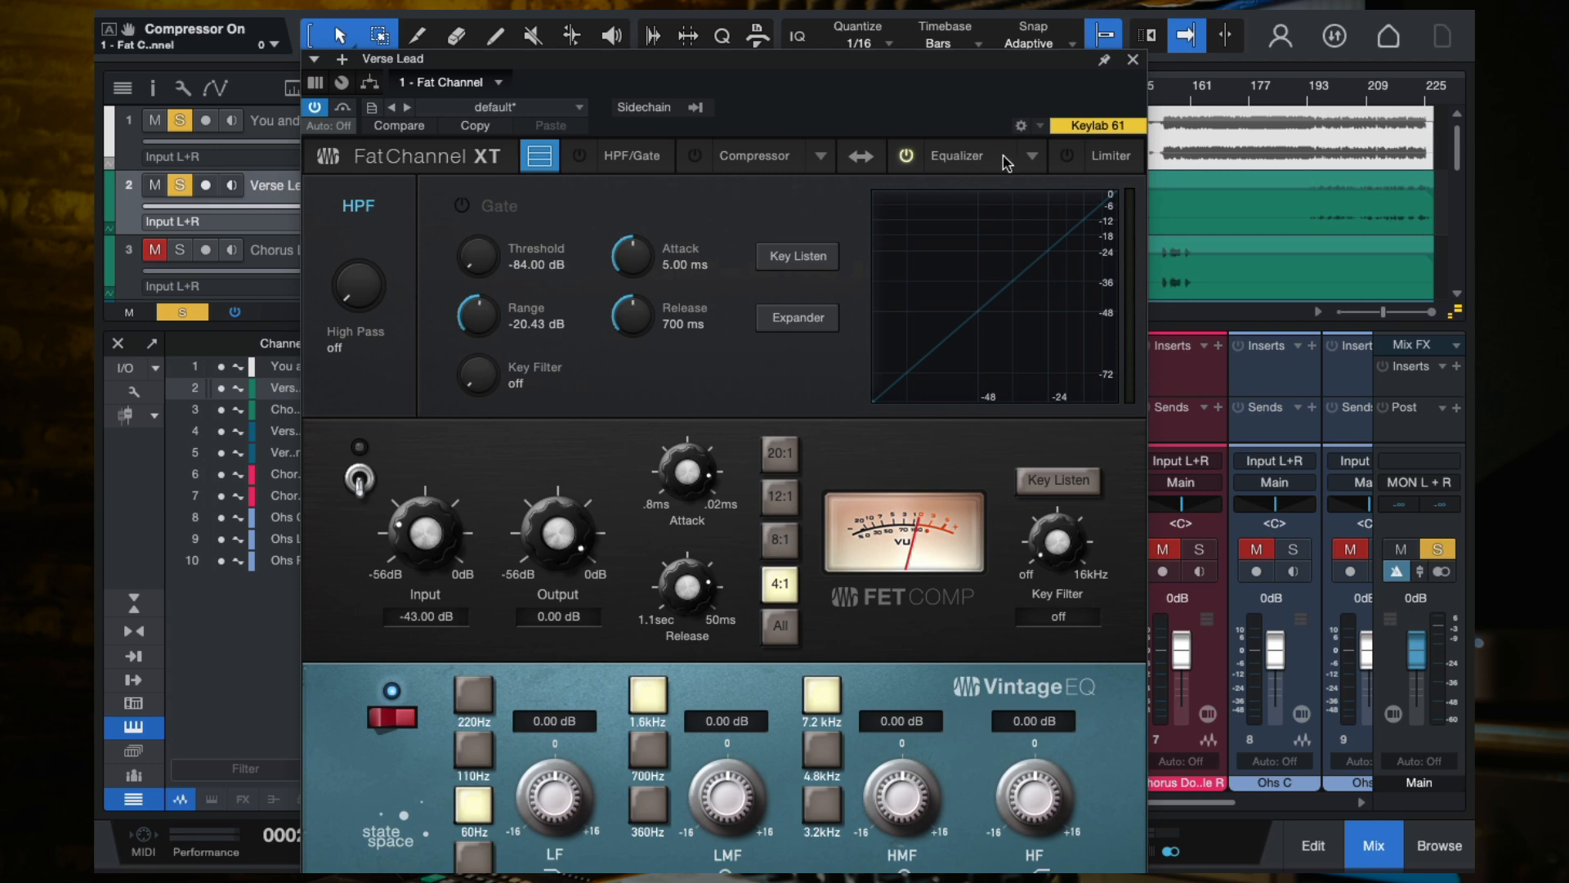
left_click(543, 158)
left_click(1017, 157)
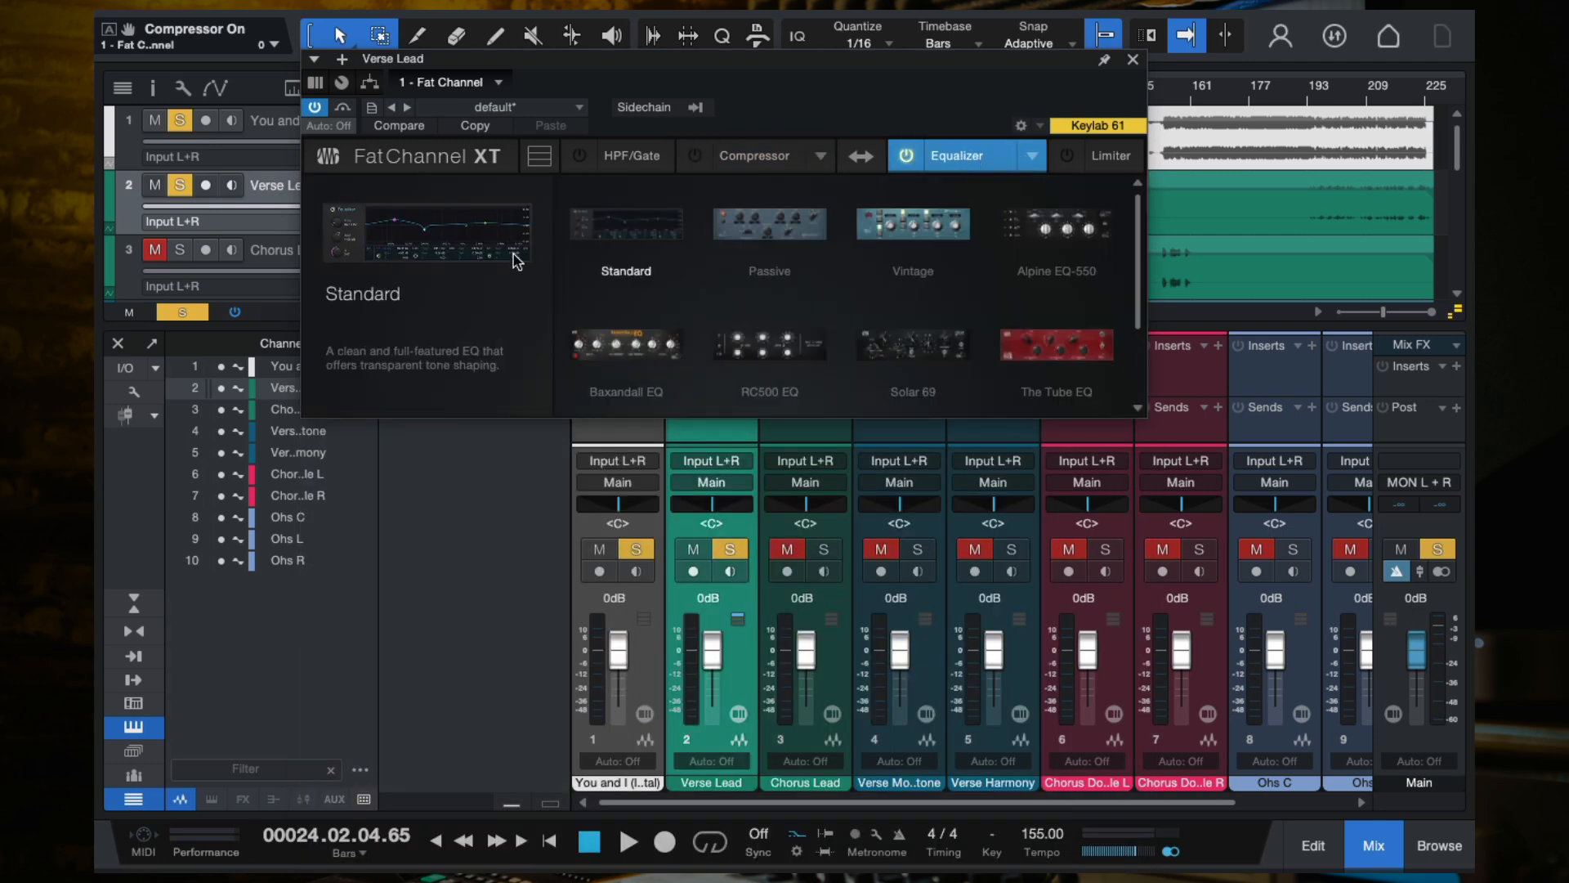
left_click(934, 239)
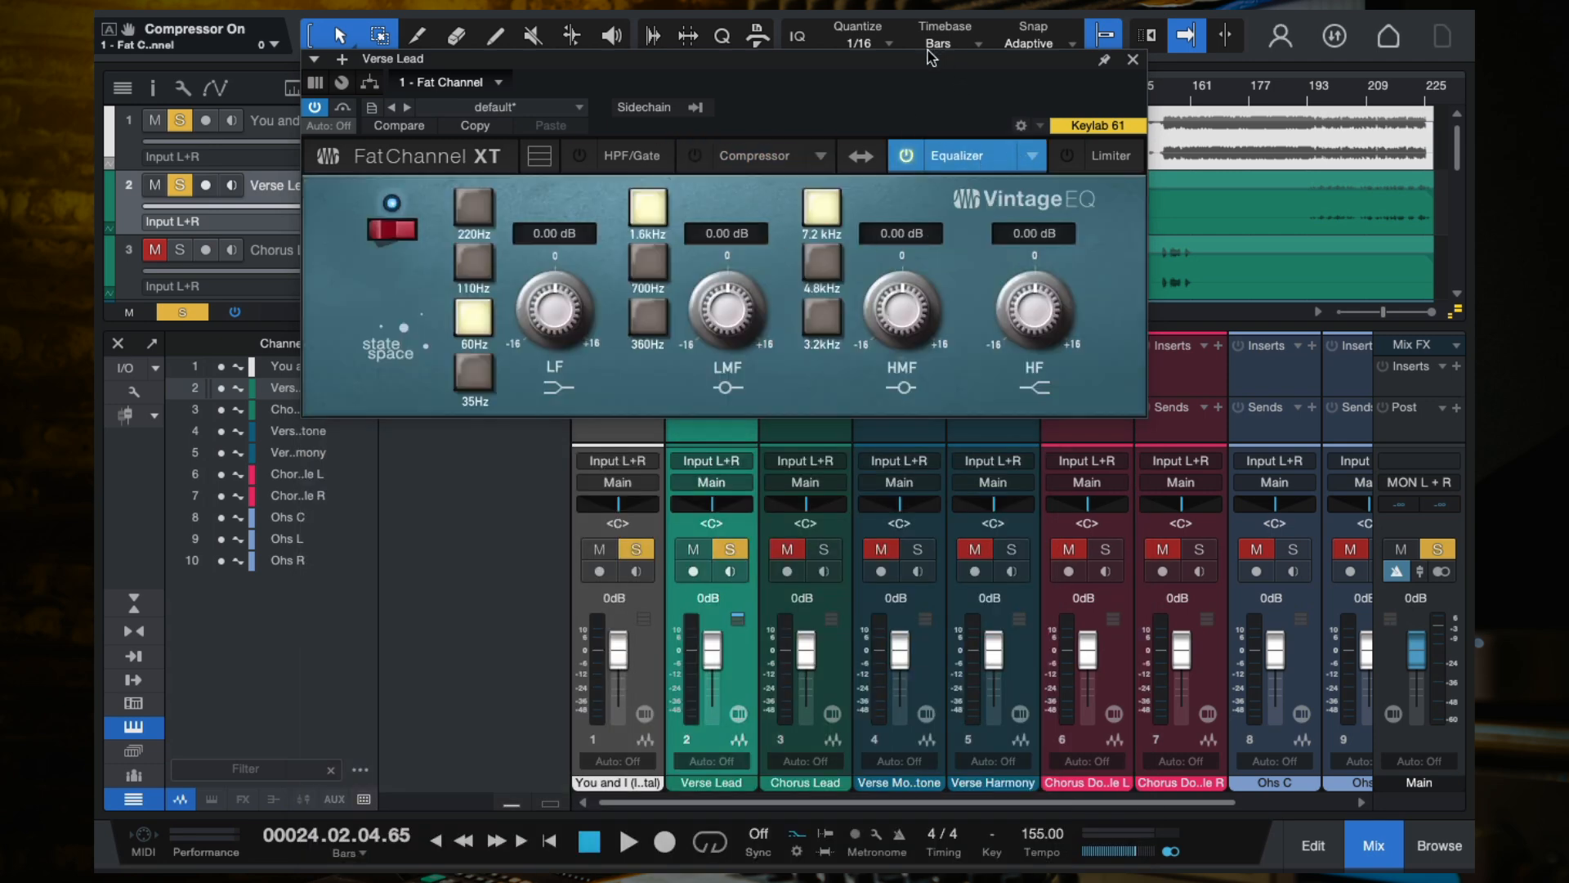
Loop the verse playback and try a 9.28 dB boost on the LMF band at 360 Hz.
left_click_drag(912, 64, 948, 270)
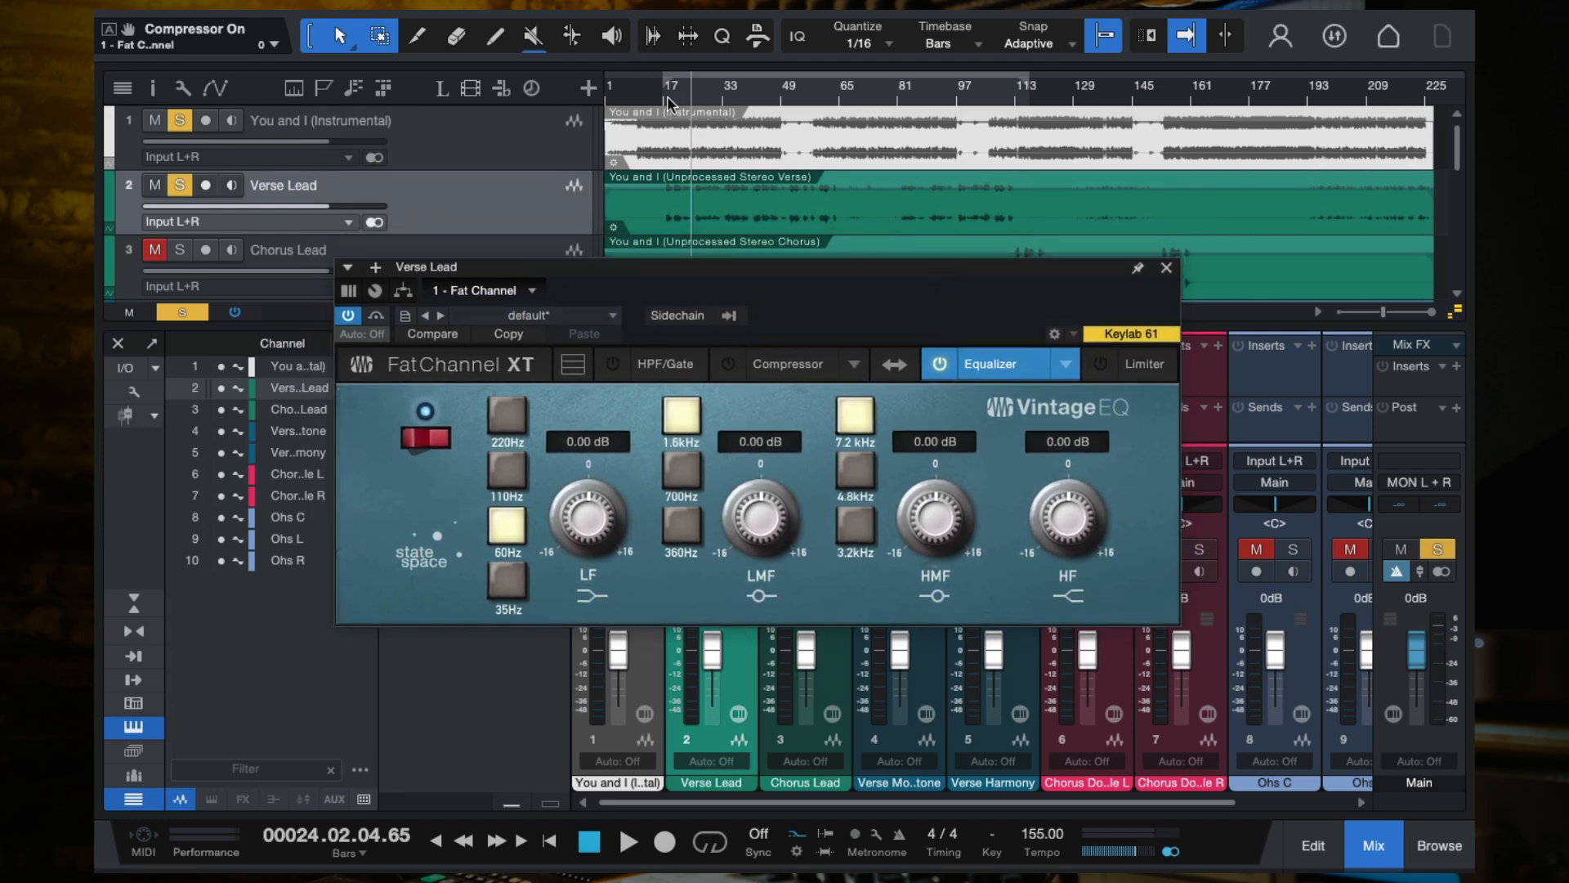
key("space")
left_click(708, 843)
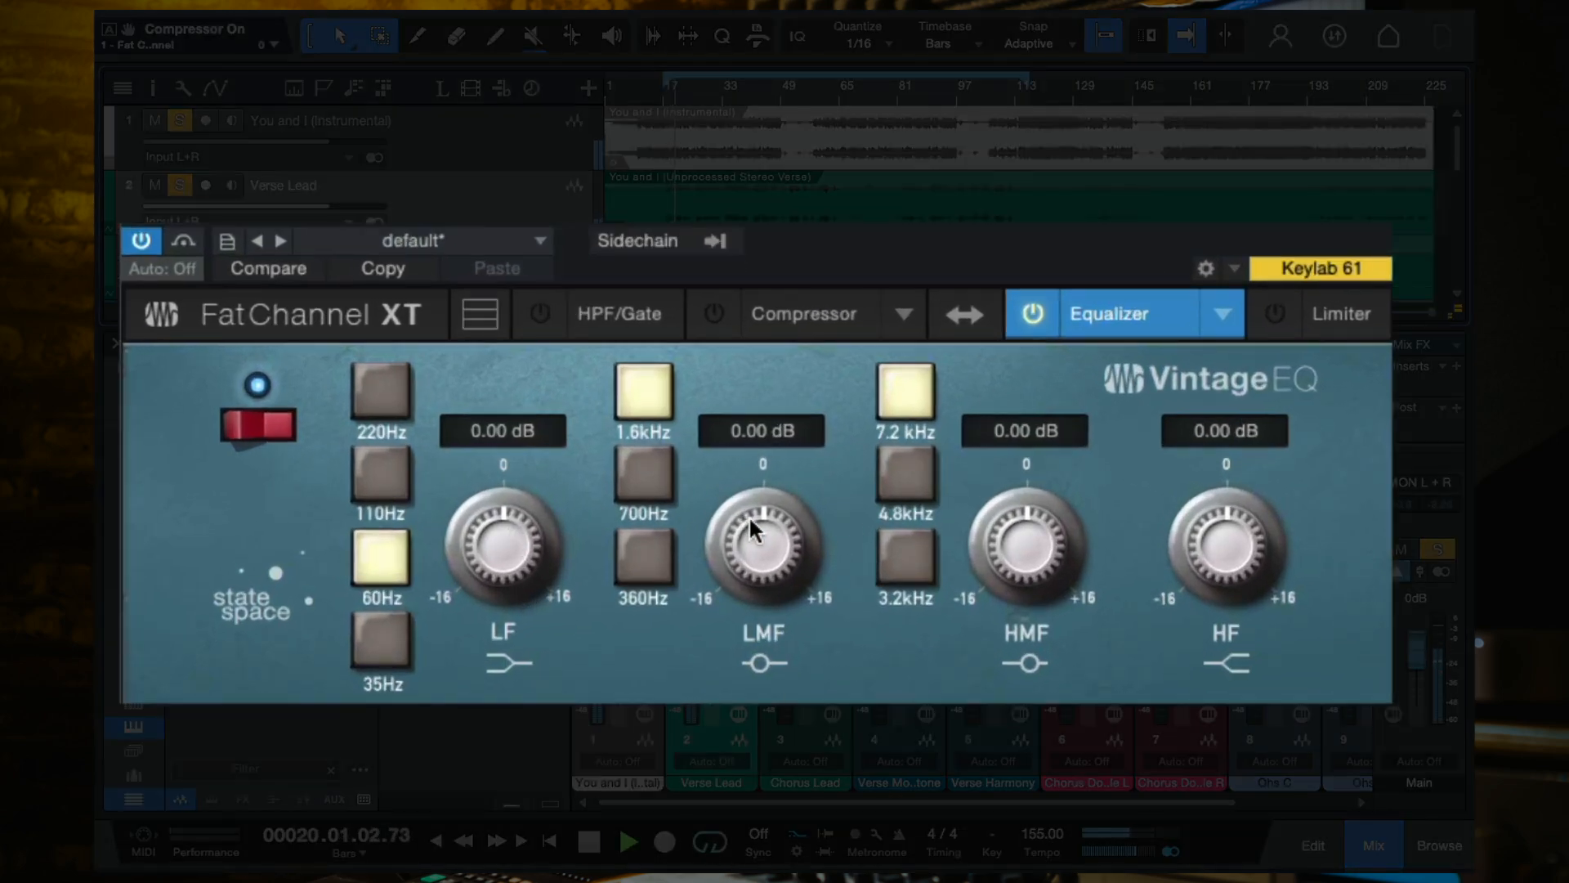
left_click_drag(749, 515, 769, 482)
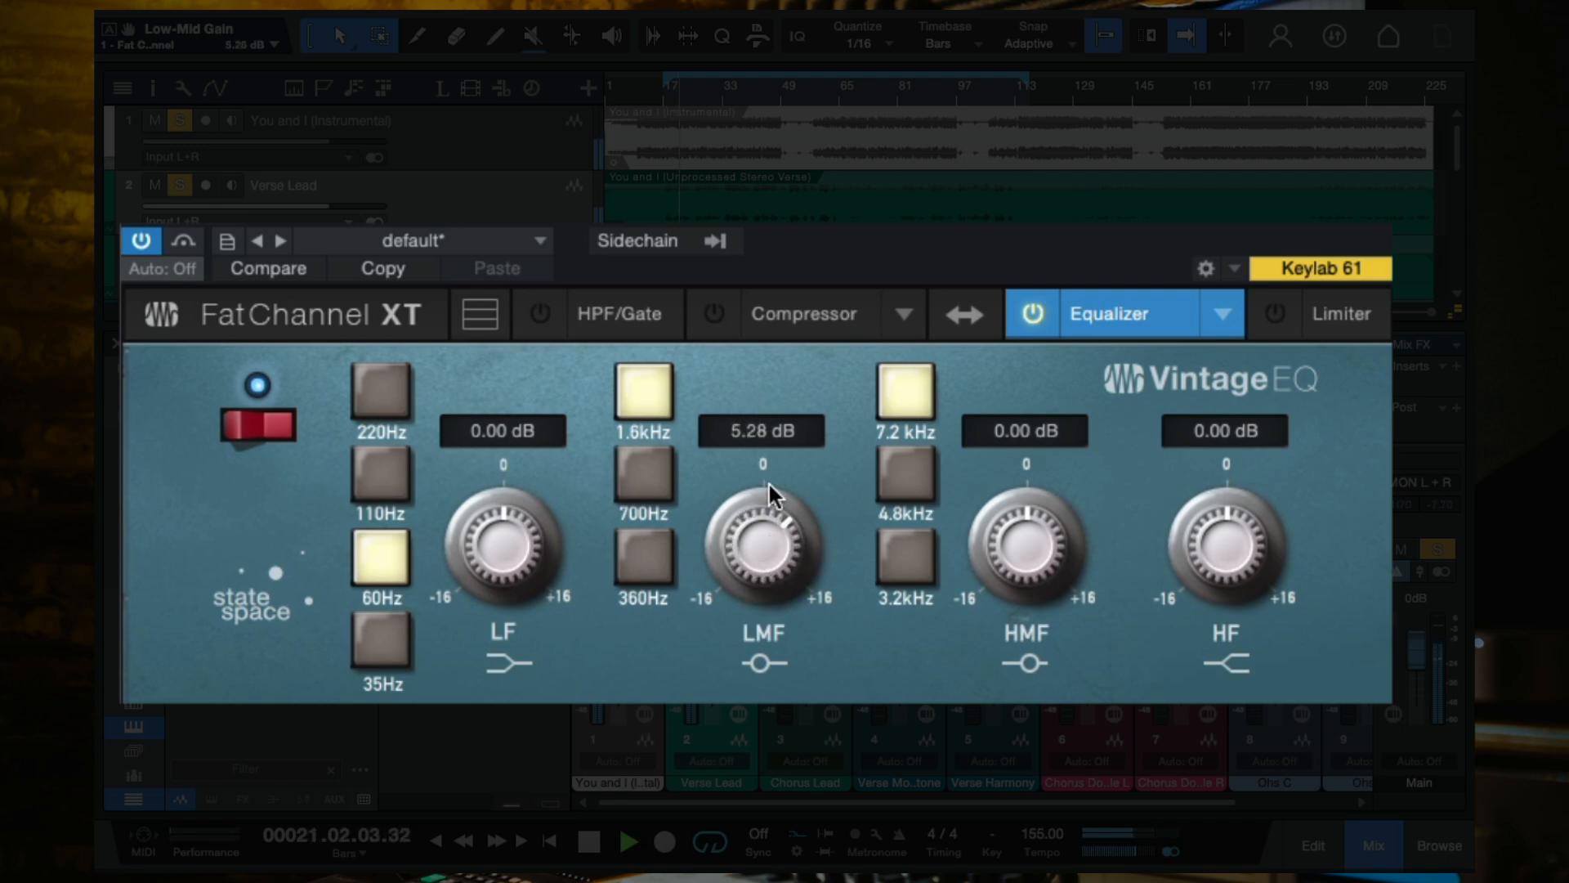
left_click(639, 479)
left_click(643, 543)
scroll(759, 503, "up", 4)
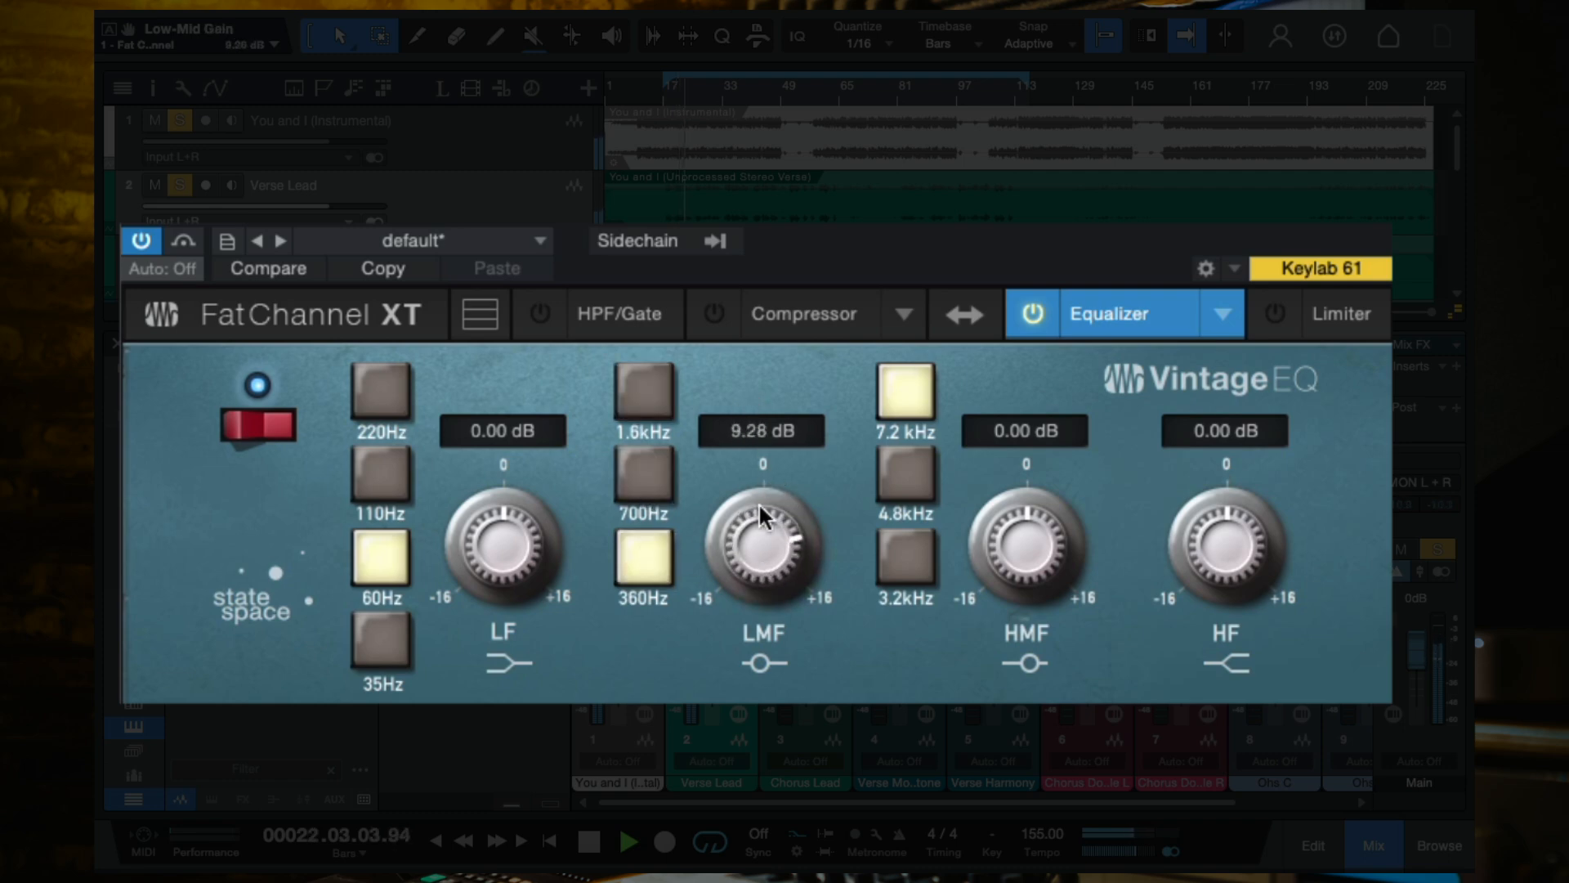
Audition the LMF band at 1.6 kHz, settle on 700 Hz, and set its gain to 0 dB.
left_click(649, 474)
left_click(643, 399)
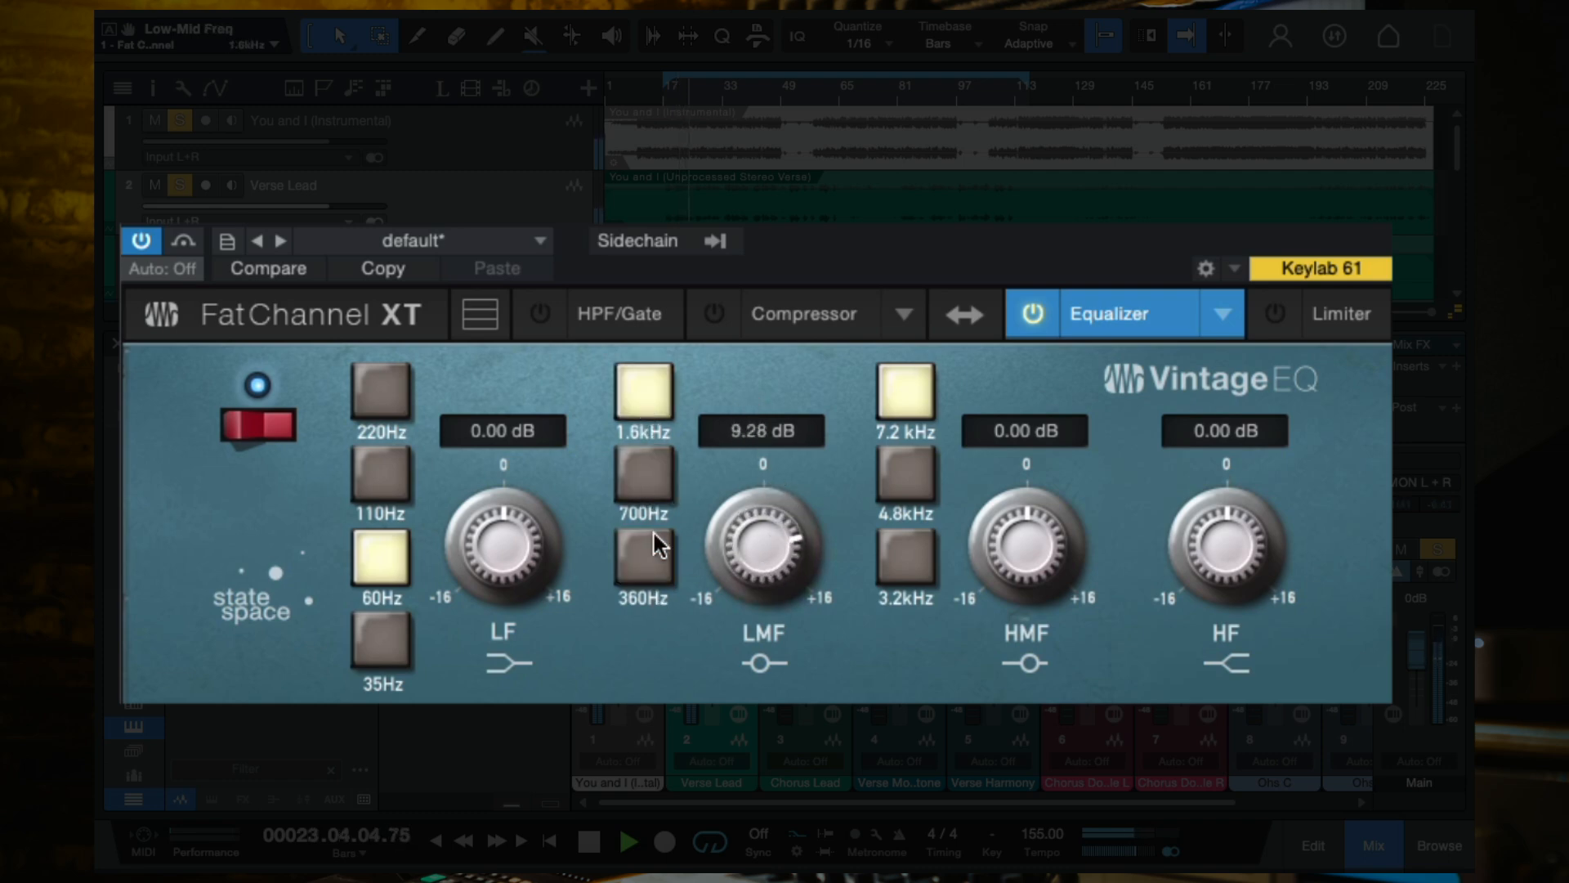
left_click(642, 474)
left_click_drag(764, 551, 768, 664)
left_click(757, 433)
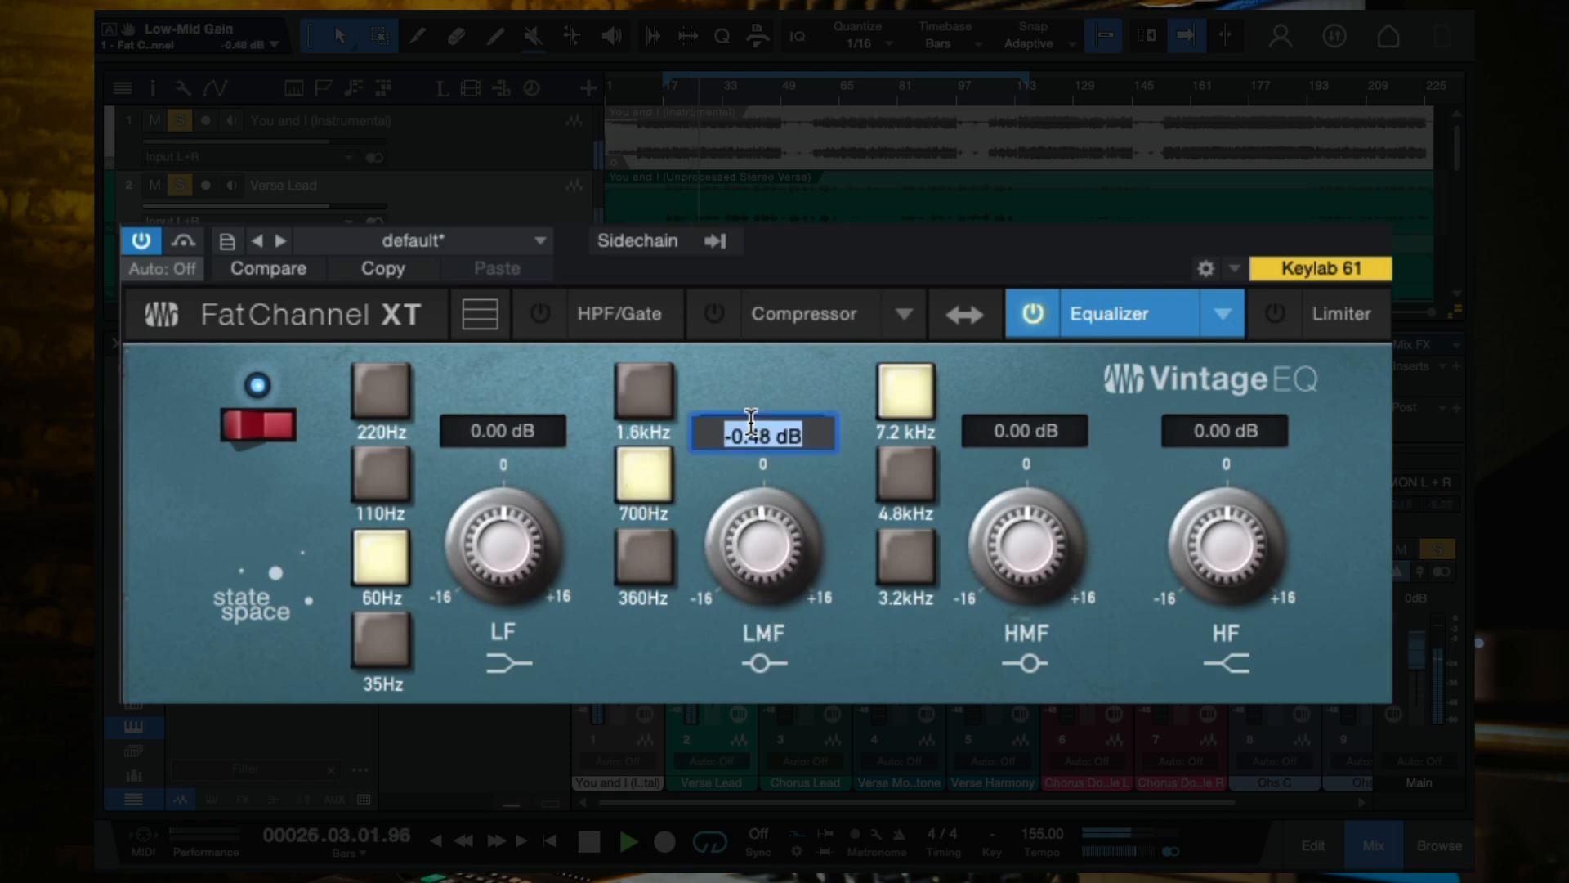
type("0")
key("Return")
Set the HMF band to 4.8 kHz with -0.16 dB gain and the HF band to 1.76 dB, then stop playback.
left_click_drag(1043, 553, 1038, 380)
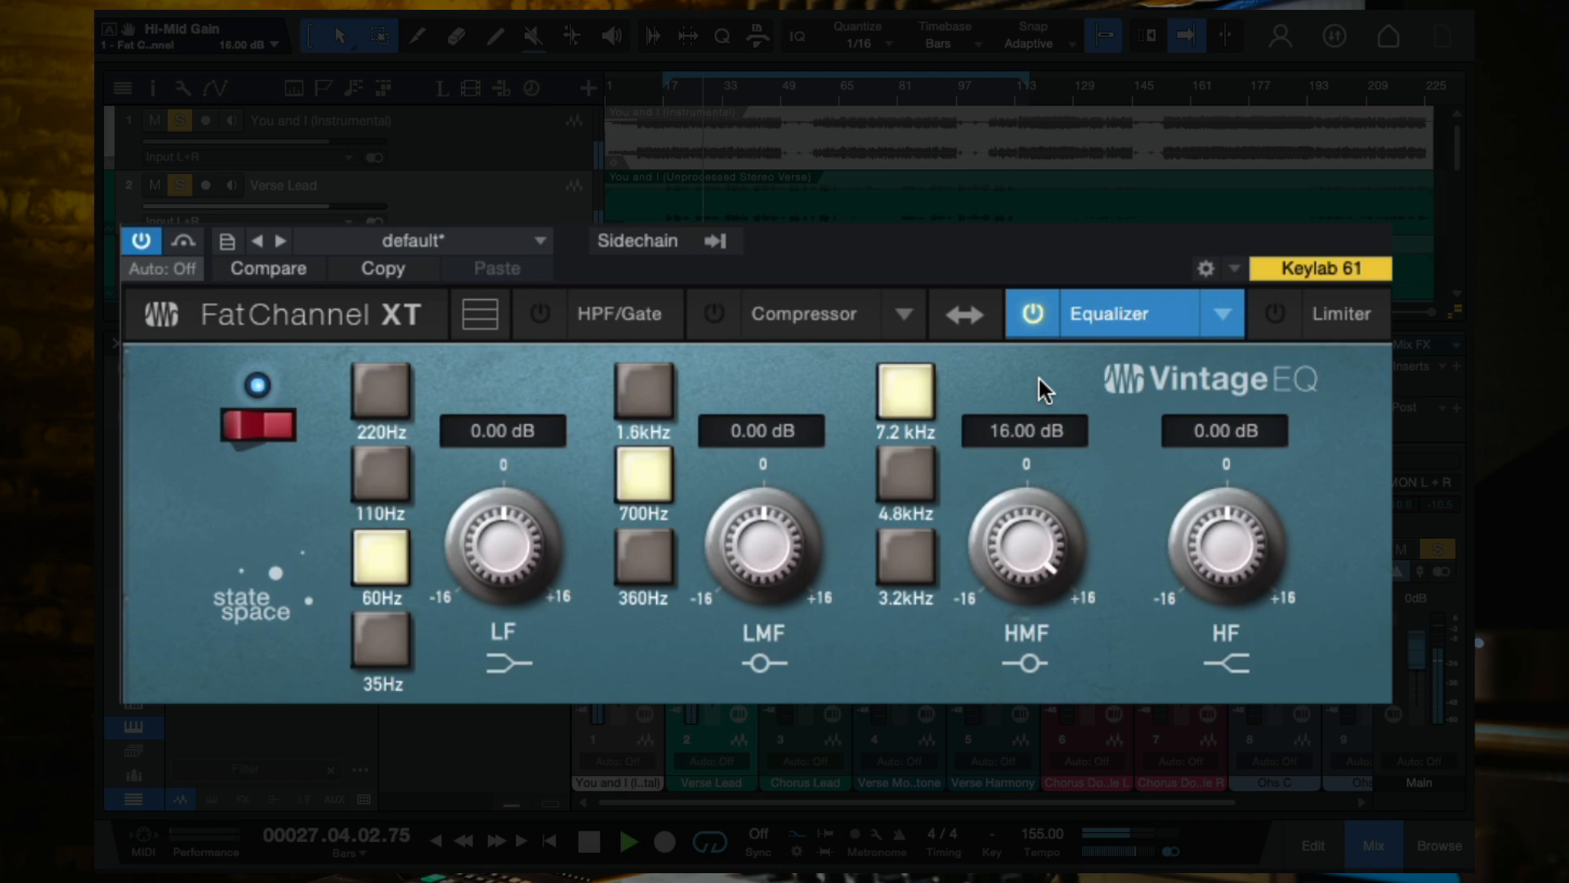
left_click(909, 546)
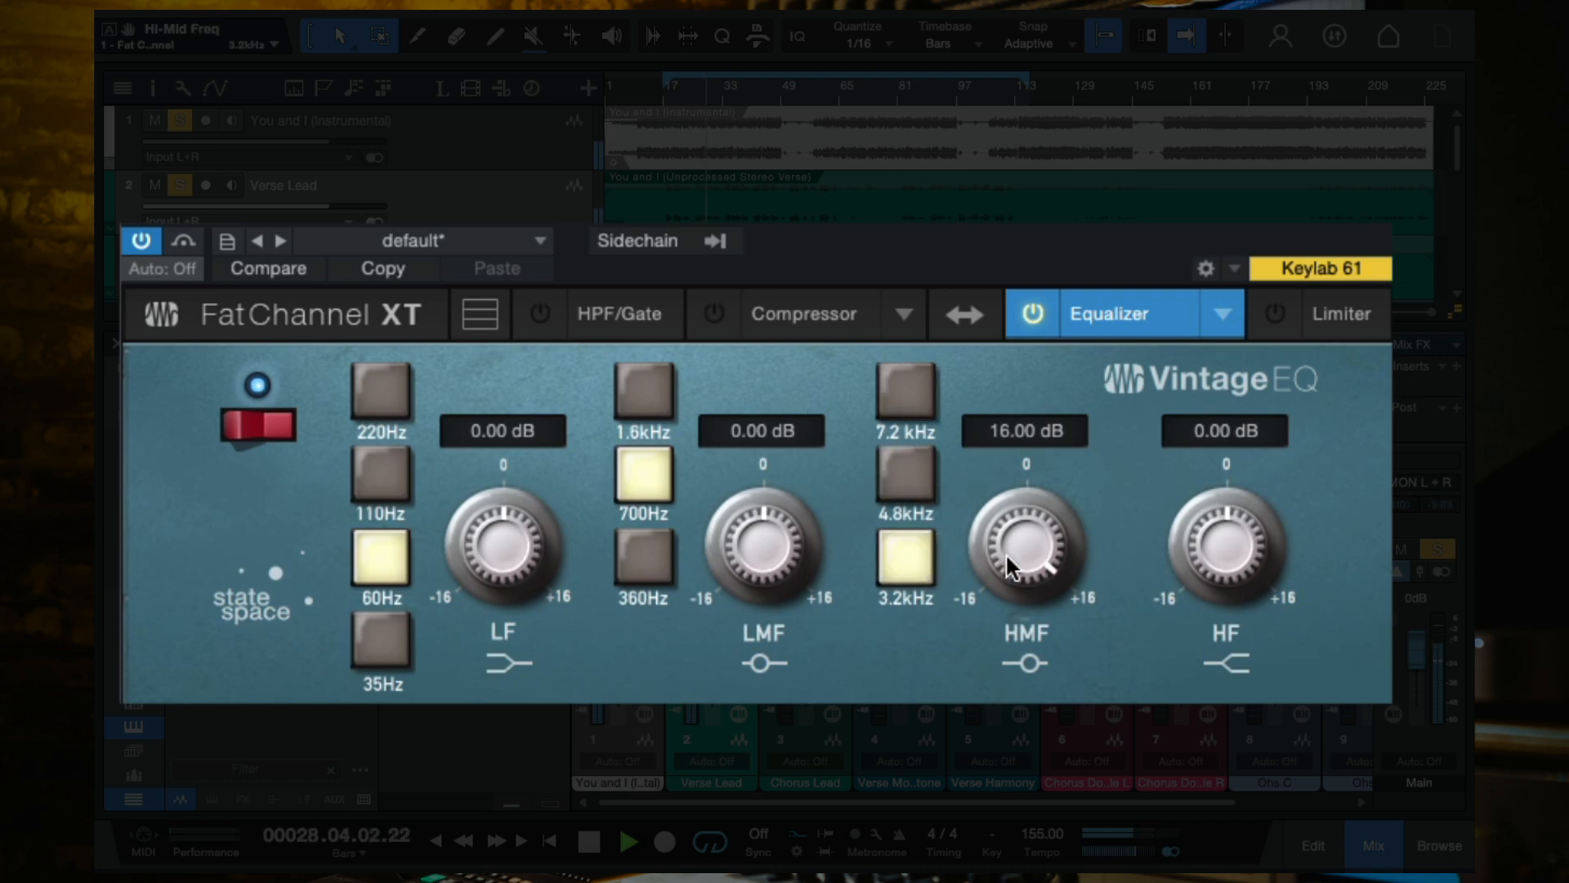
left_click(907, 467)
left_click_drag(1055, 532, 1027, 687)
mouse_move(1259, 526)
left_mouse_down()
mouse_move(1243, 433)
mouse_move(1236, 509)
left_mouse_up()
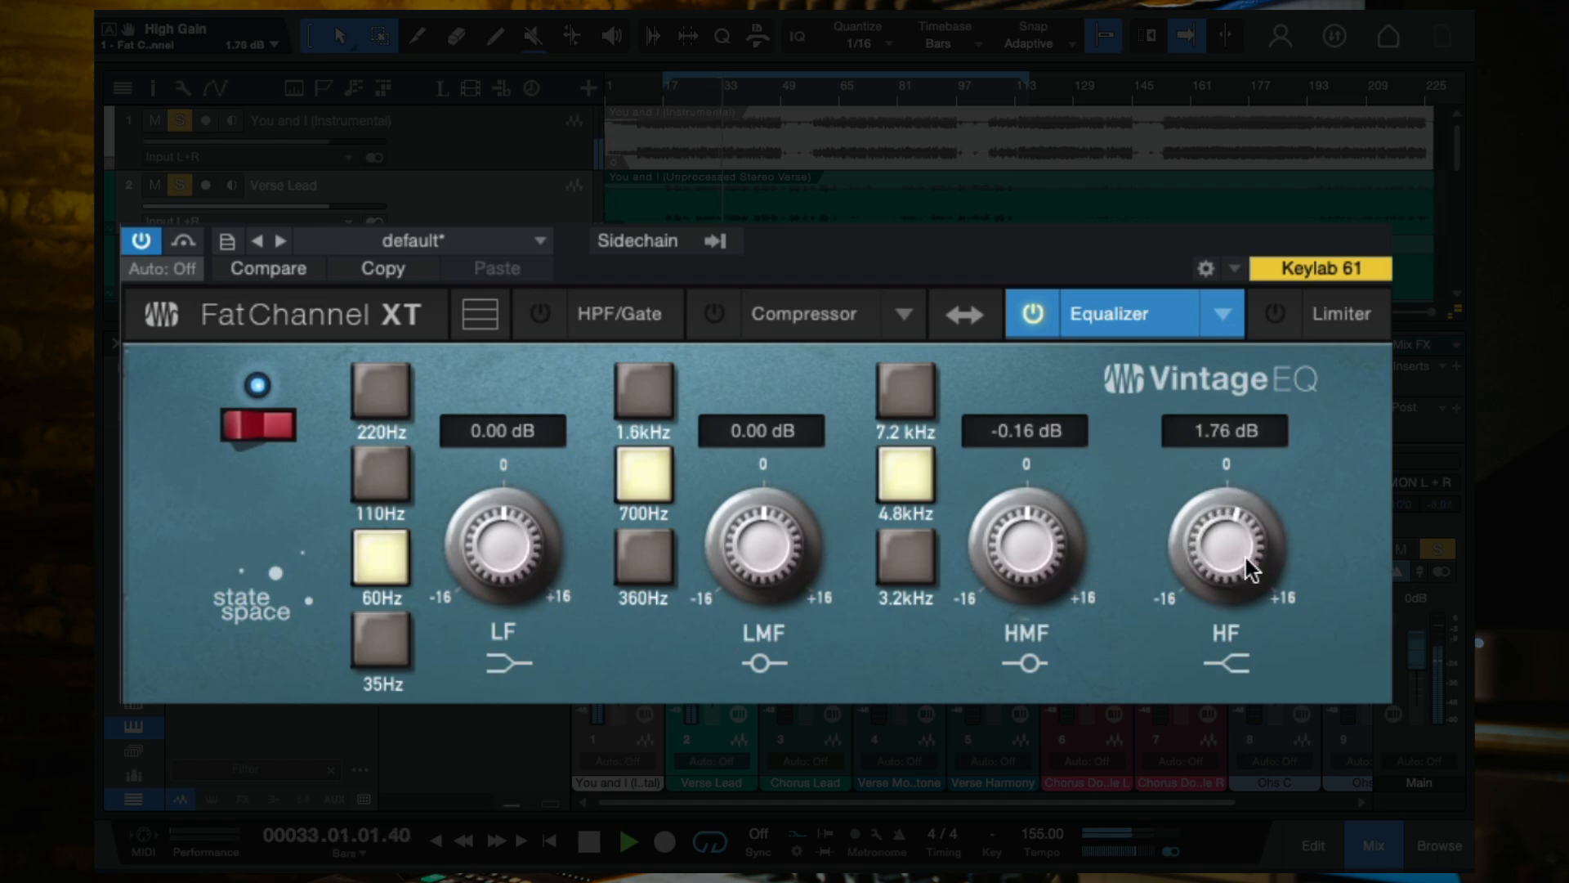
key("space")
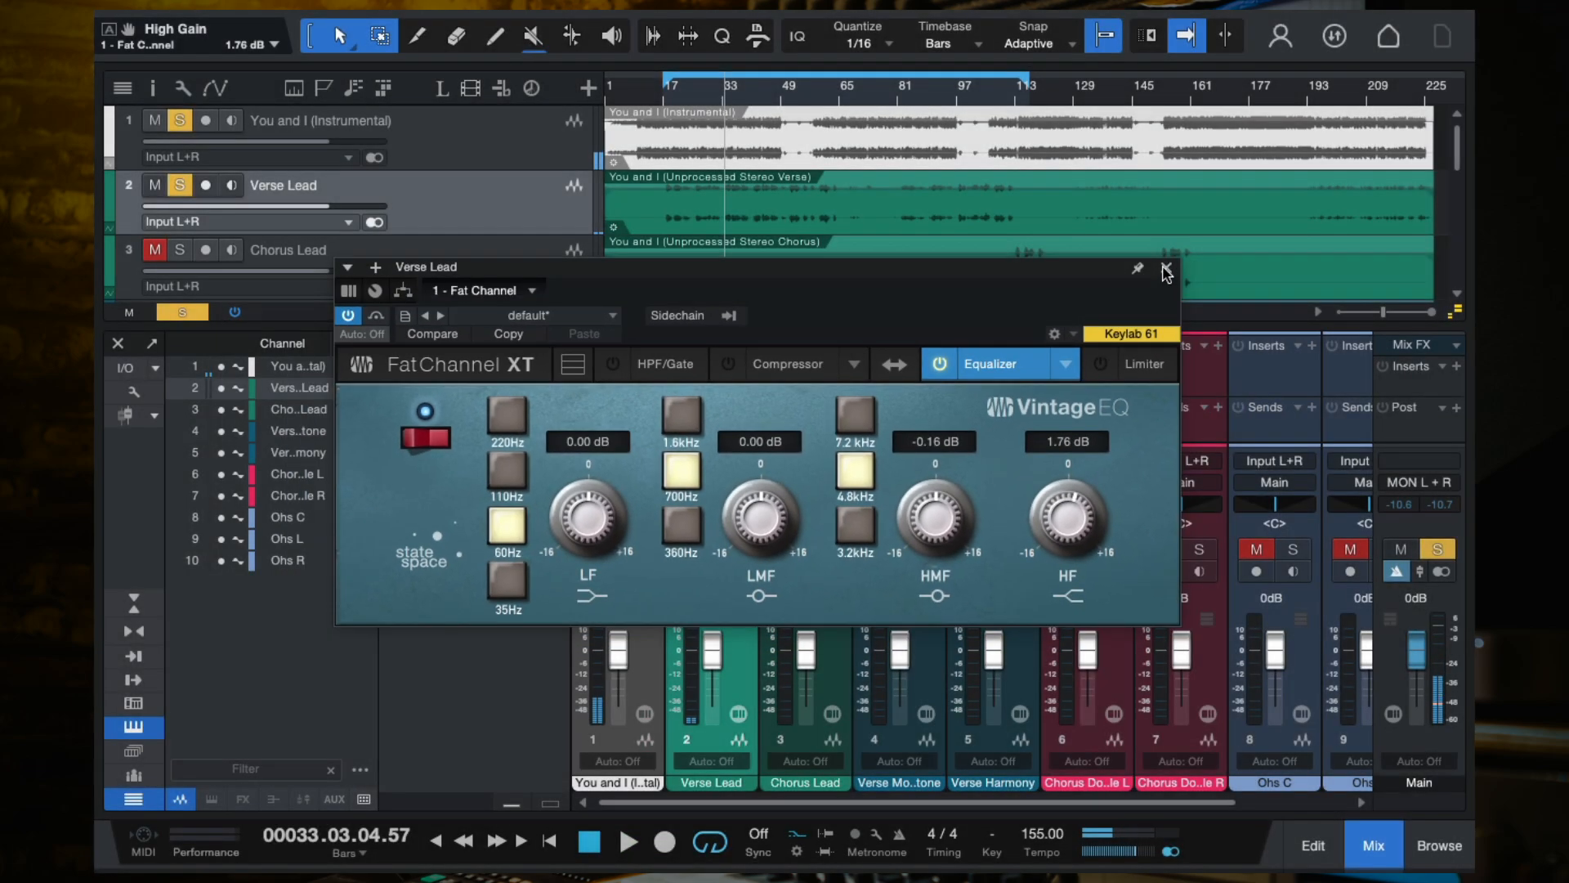
Close Fat Channel, switch its Verse Lead insert off and back on, and reopen the plug-in.
left_click(1166, 271)
left_click(675, 369)
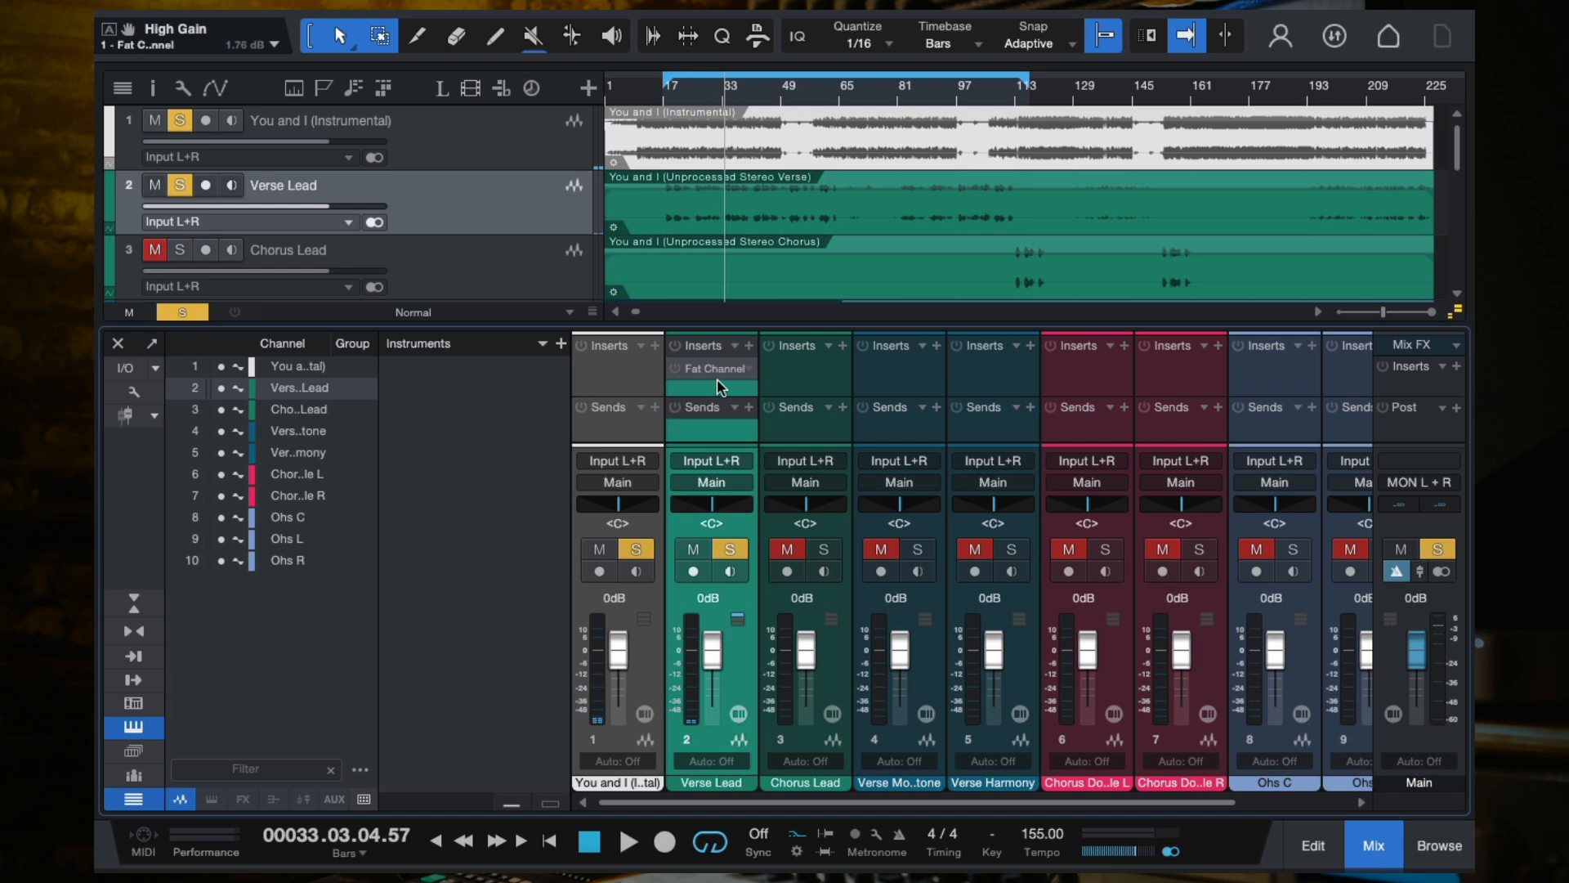
left_click(677, 368)
double_click(711, 371)
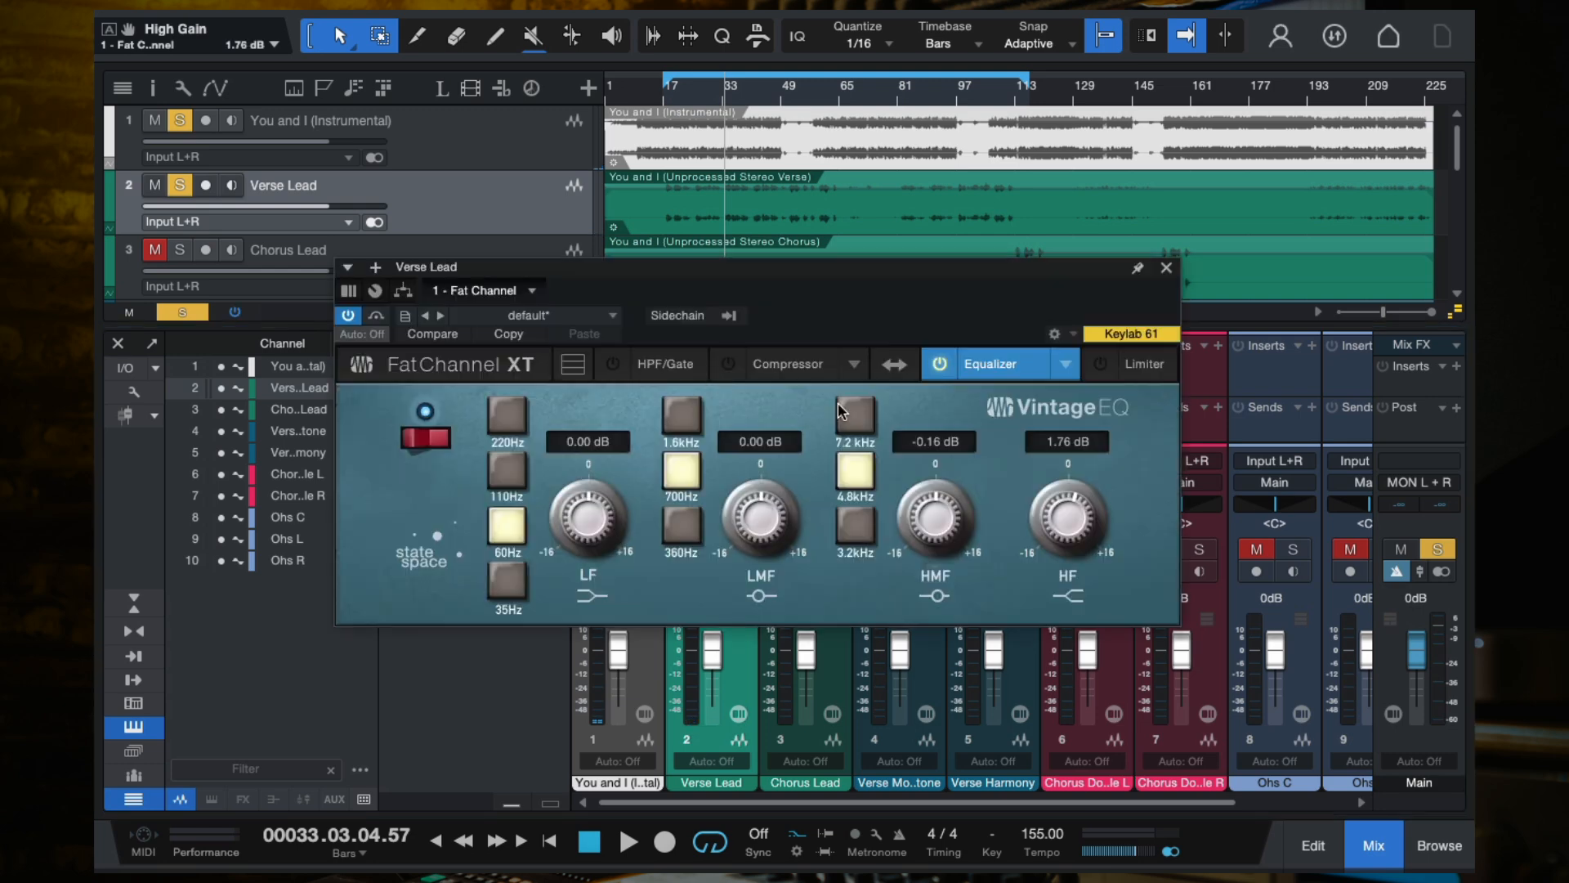
Turn off Fat Channel's equalizer and turn on its FET compressor, displaying the compressor section.
left_click(940, 365)
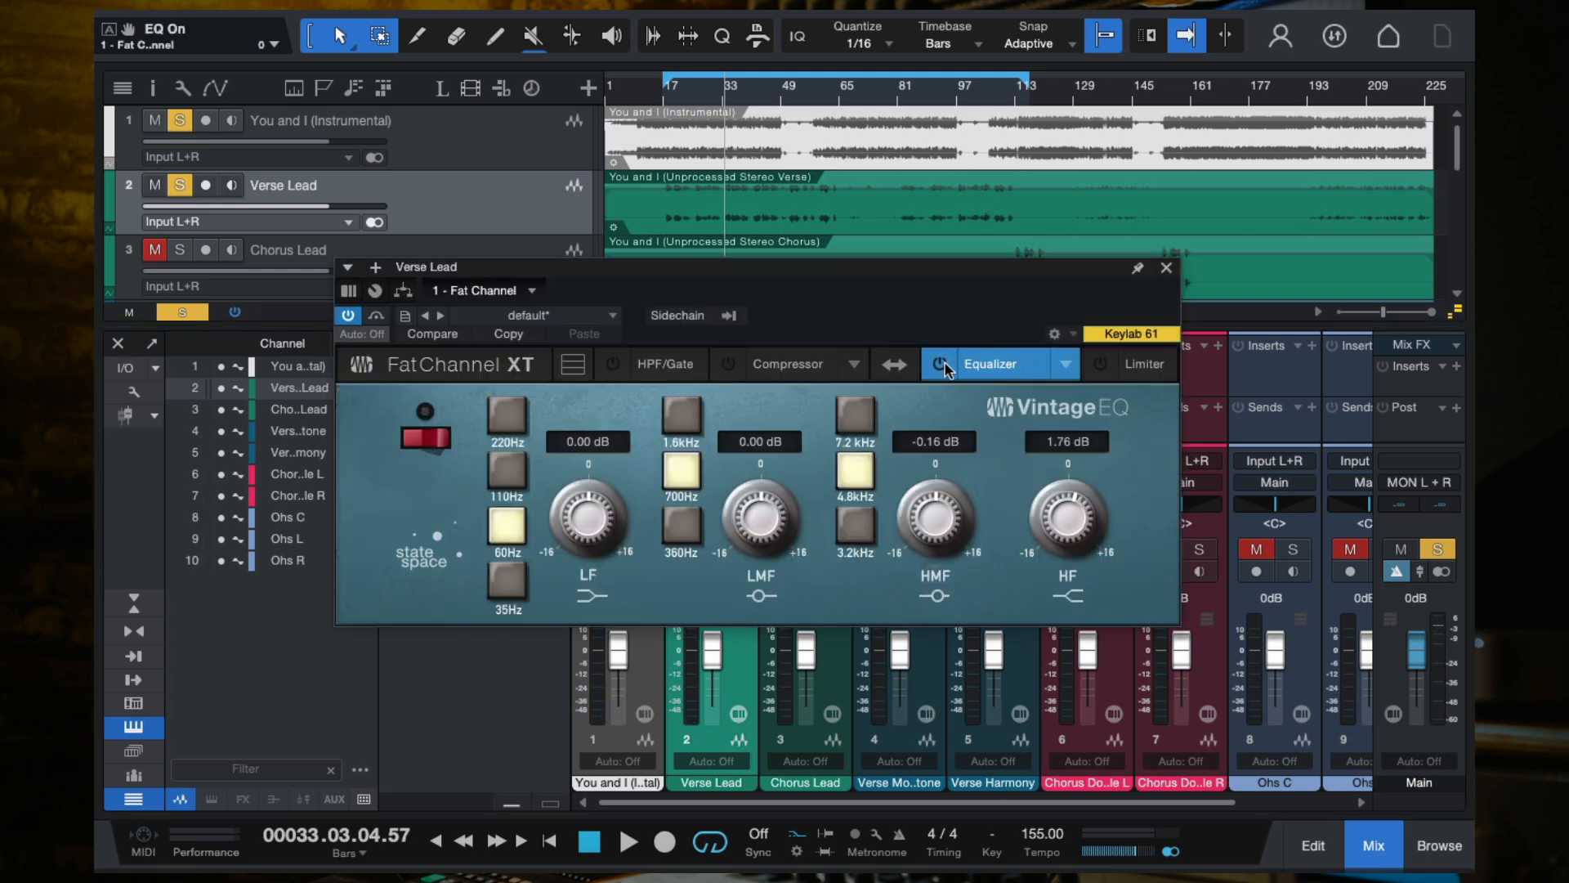
left_click(728, 366)
left_click(785, 376)
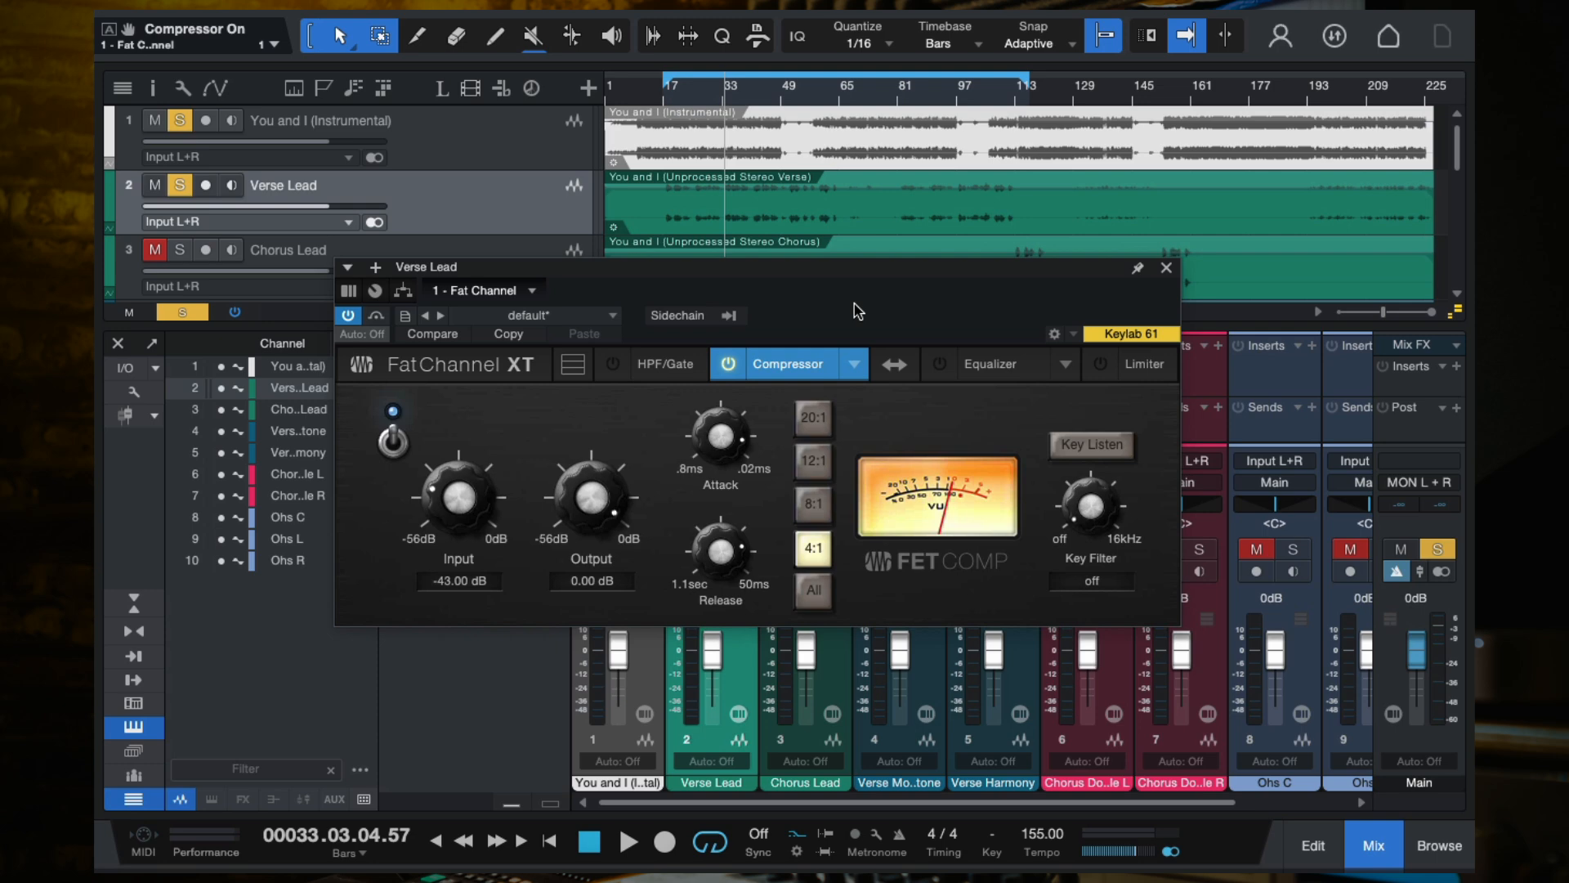
Play the verse from bar 17 and give the compressor a slower attack and a faster release.
left_click(663, 90)
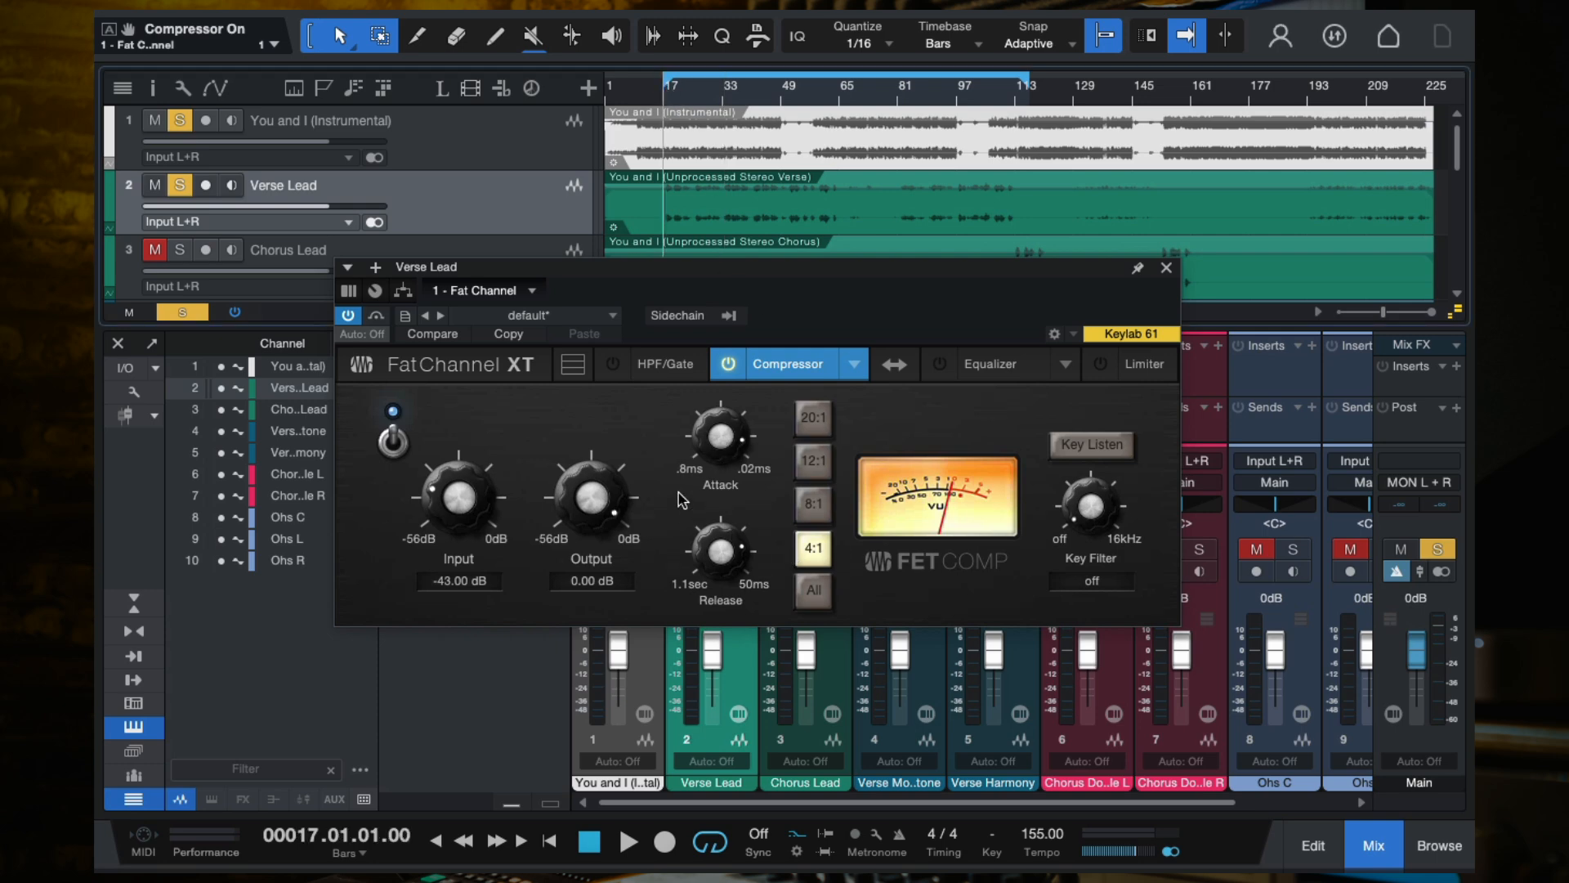
left_click_drag(718, 452, 719, 549)
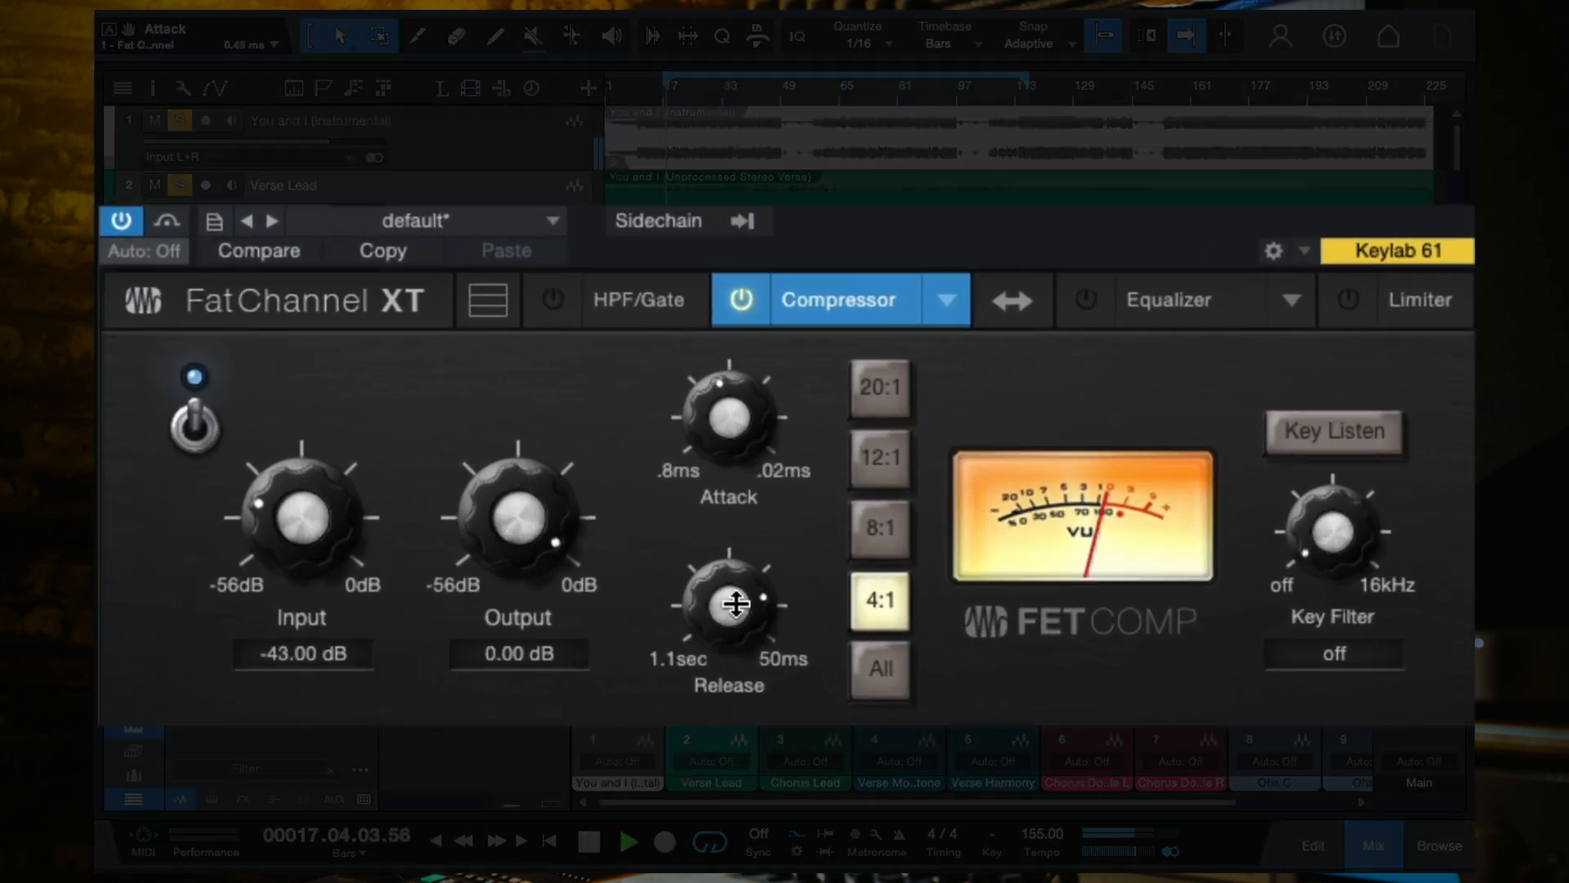
left_click_drag(716, 545, 729, 516)
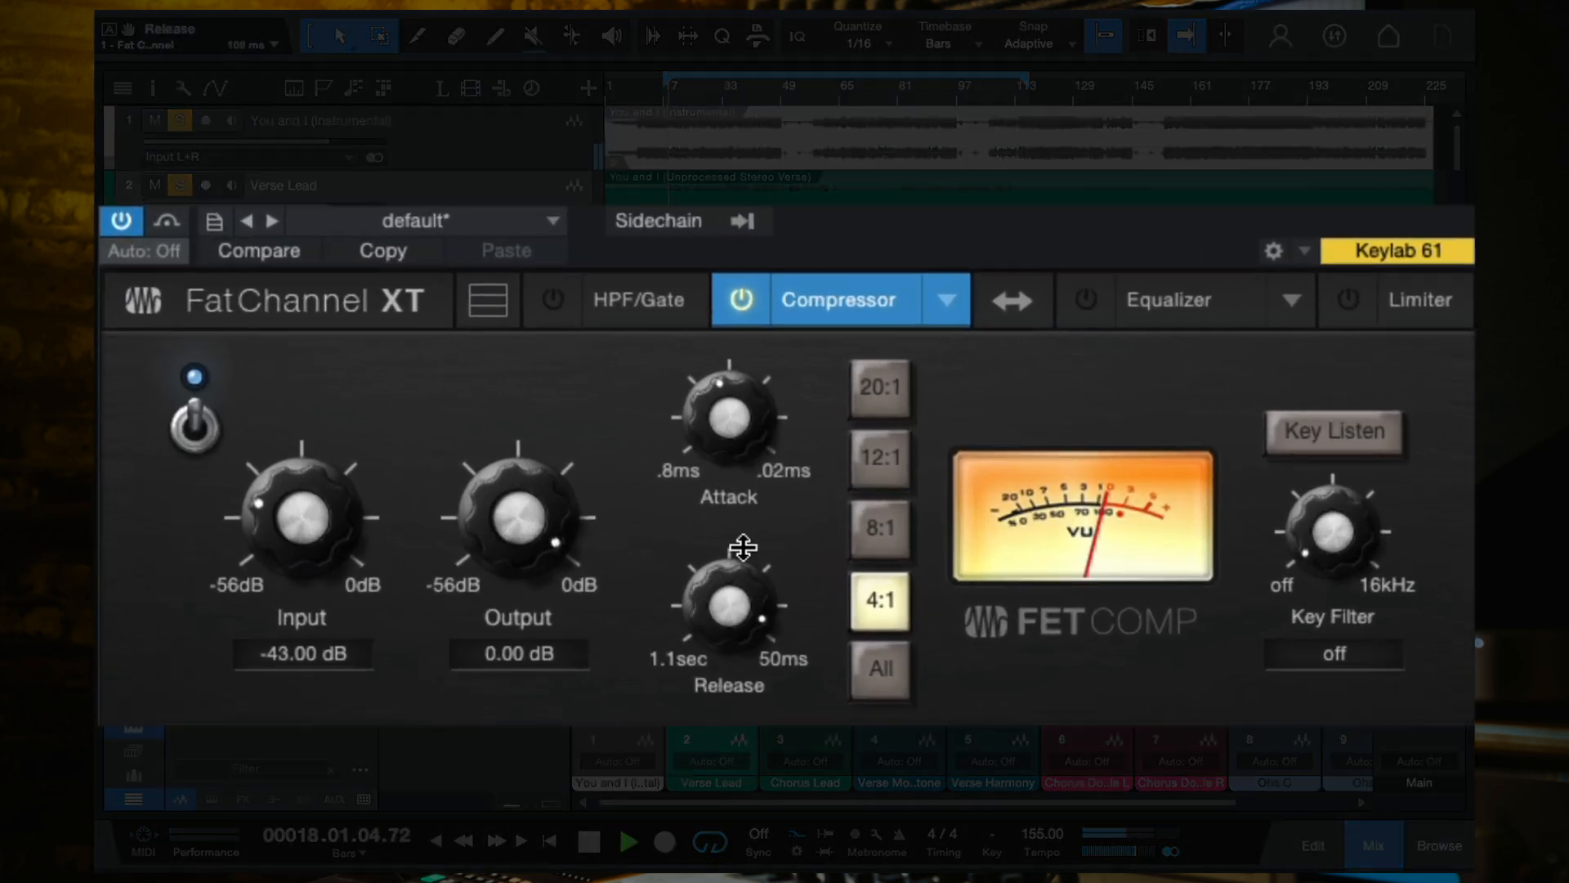
Balance the compressor's levels during playback, with output at -27.16 dB and input at -16.96 dB.
left_click_drag(523, 515, 525, 725)
left_click_drag(322, 518, 317, 404)
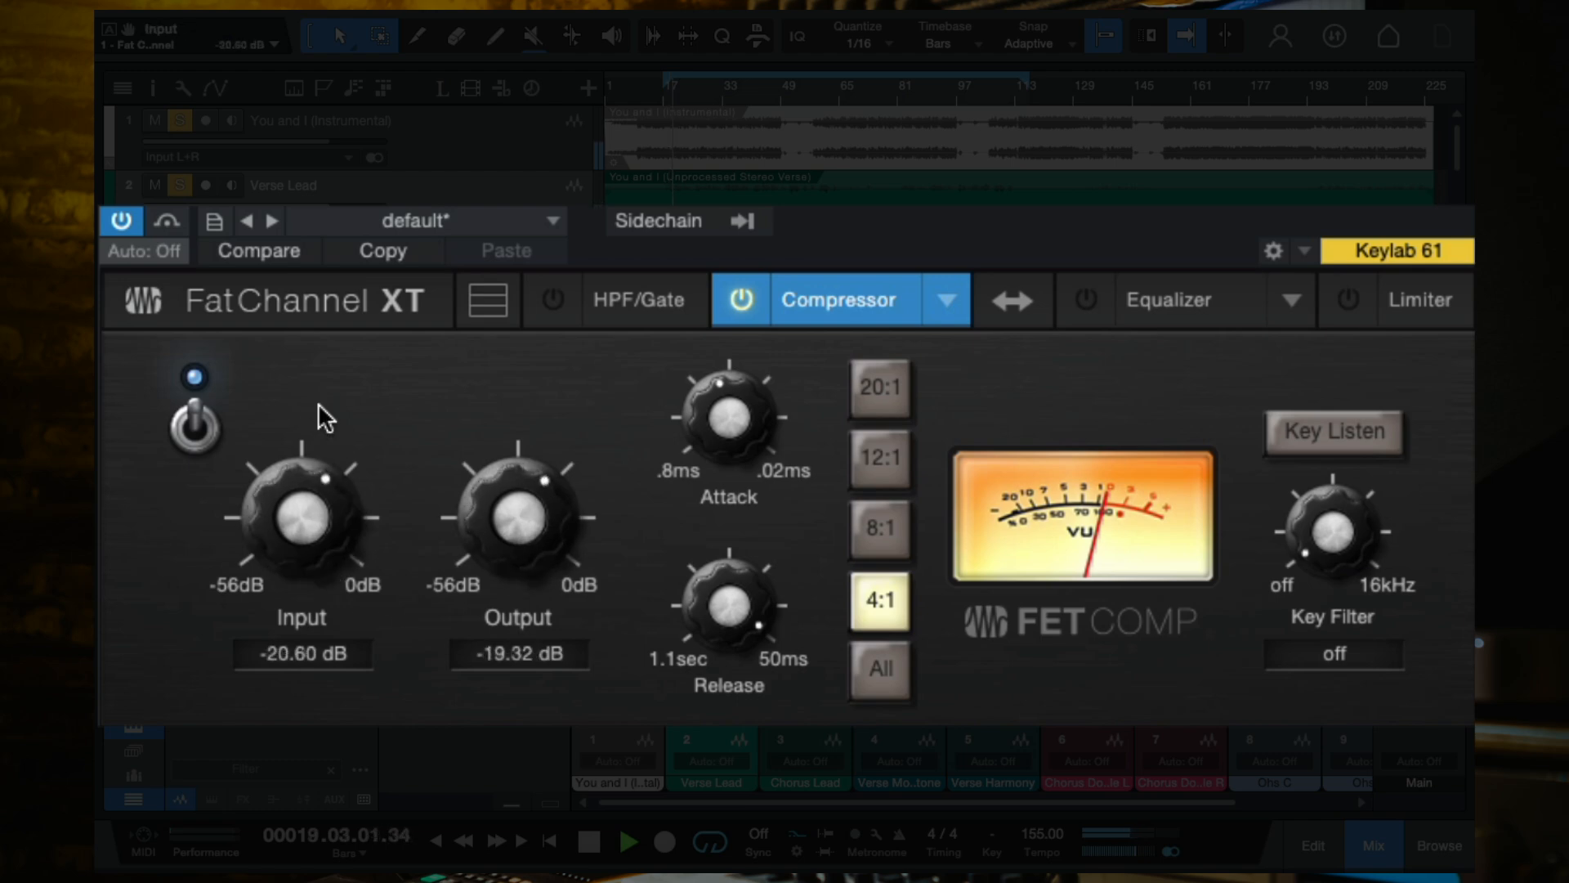
left_click_drag(515, 532, 429, 564)
left_click_drag(301, 515, 302, 466)
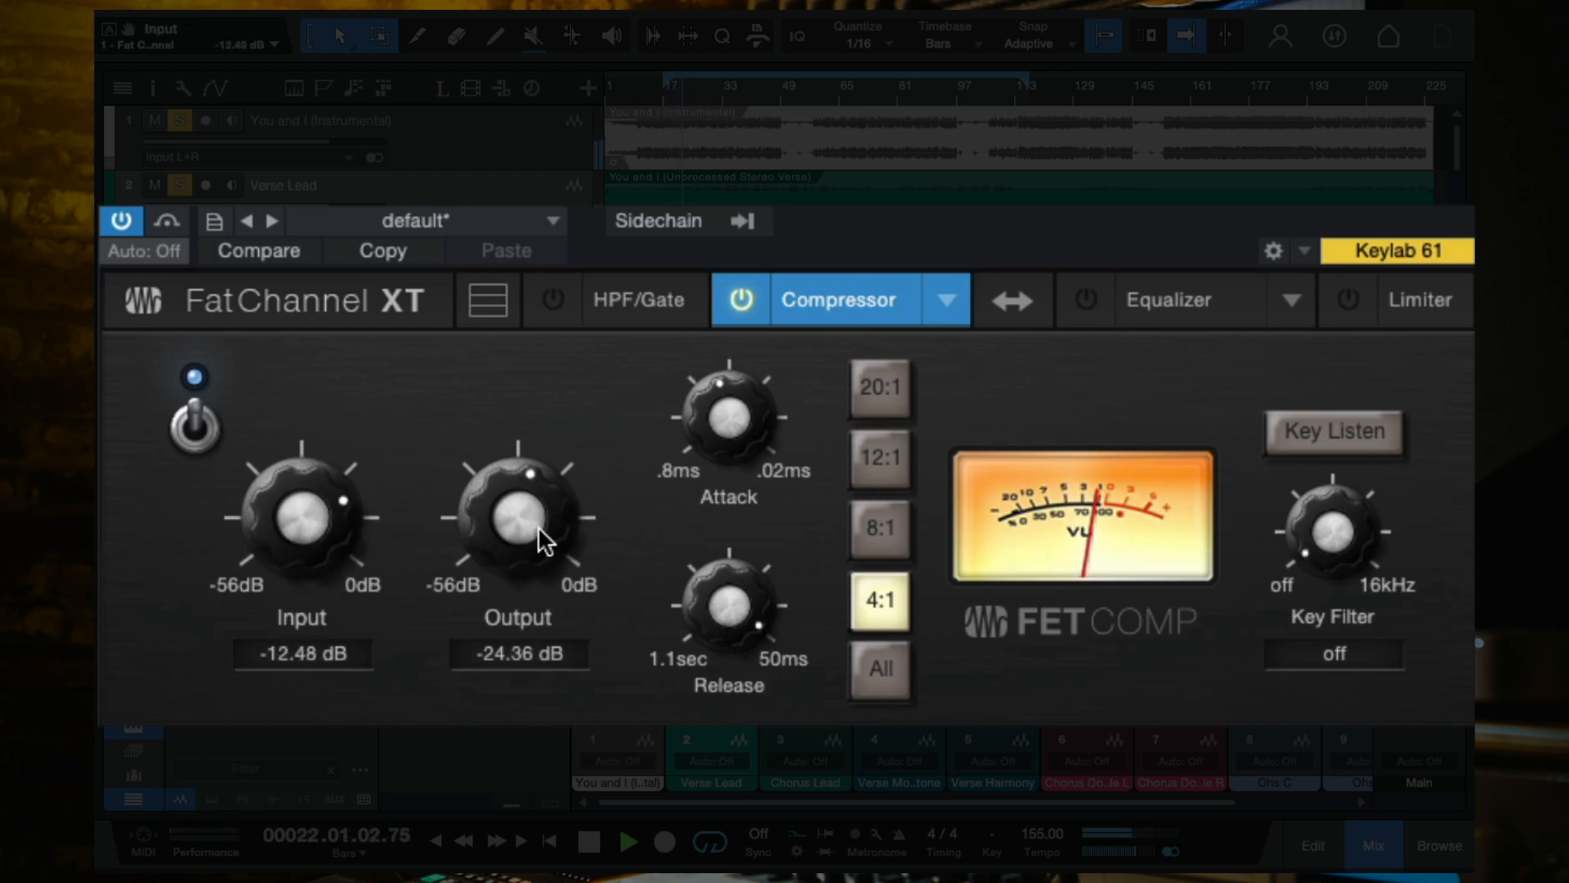
left_click_drag(530, 564, 519, 571)
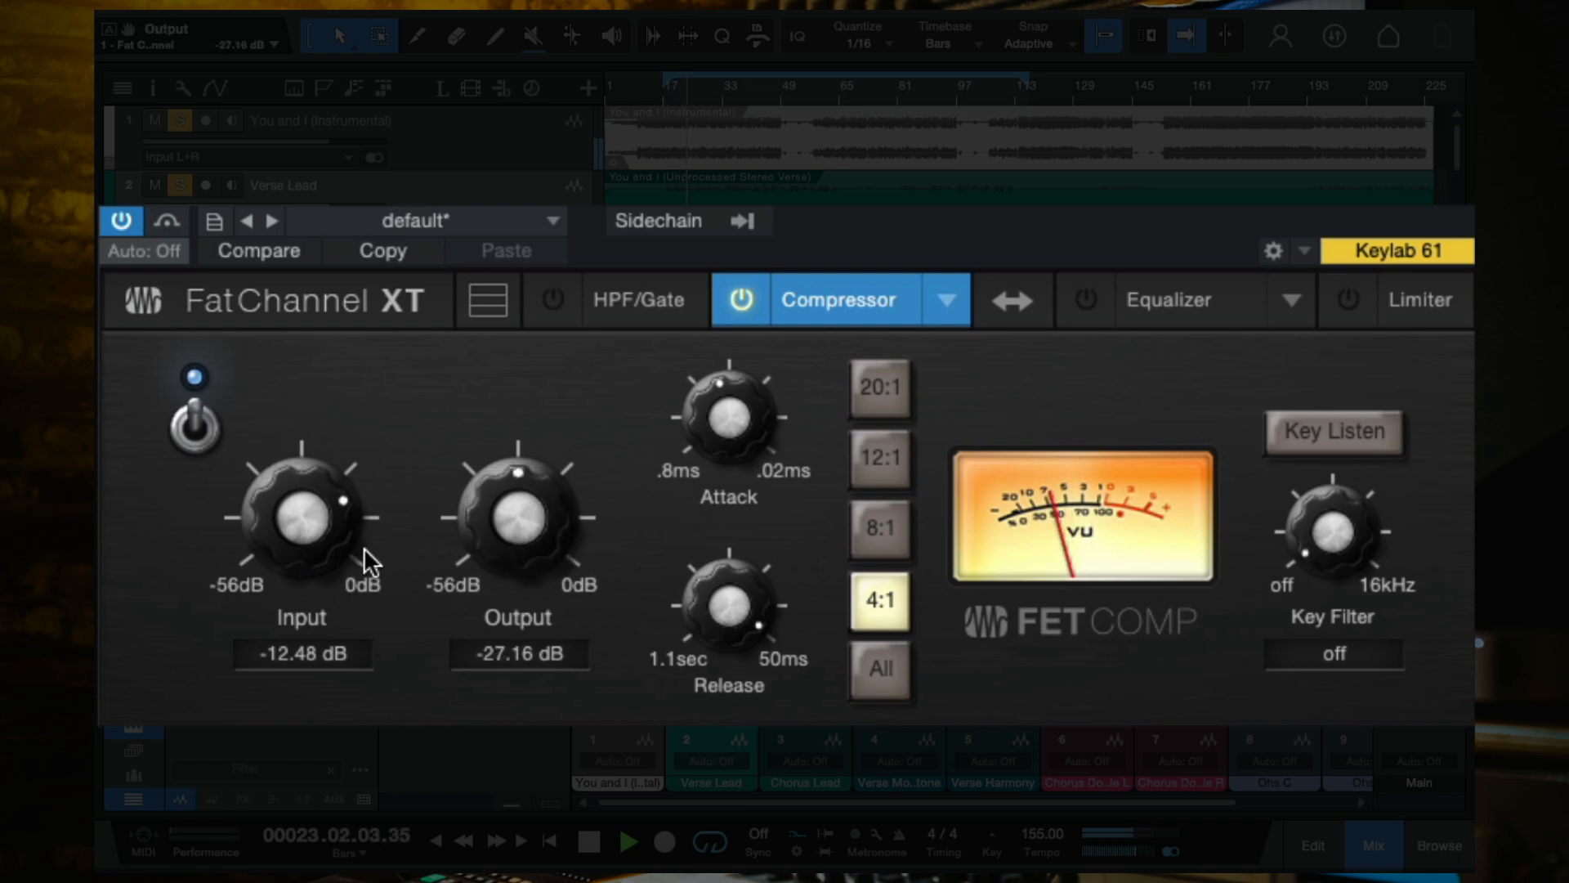
left_click_drag(283, 498, 375, 537)
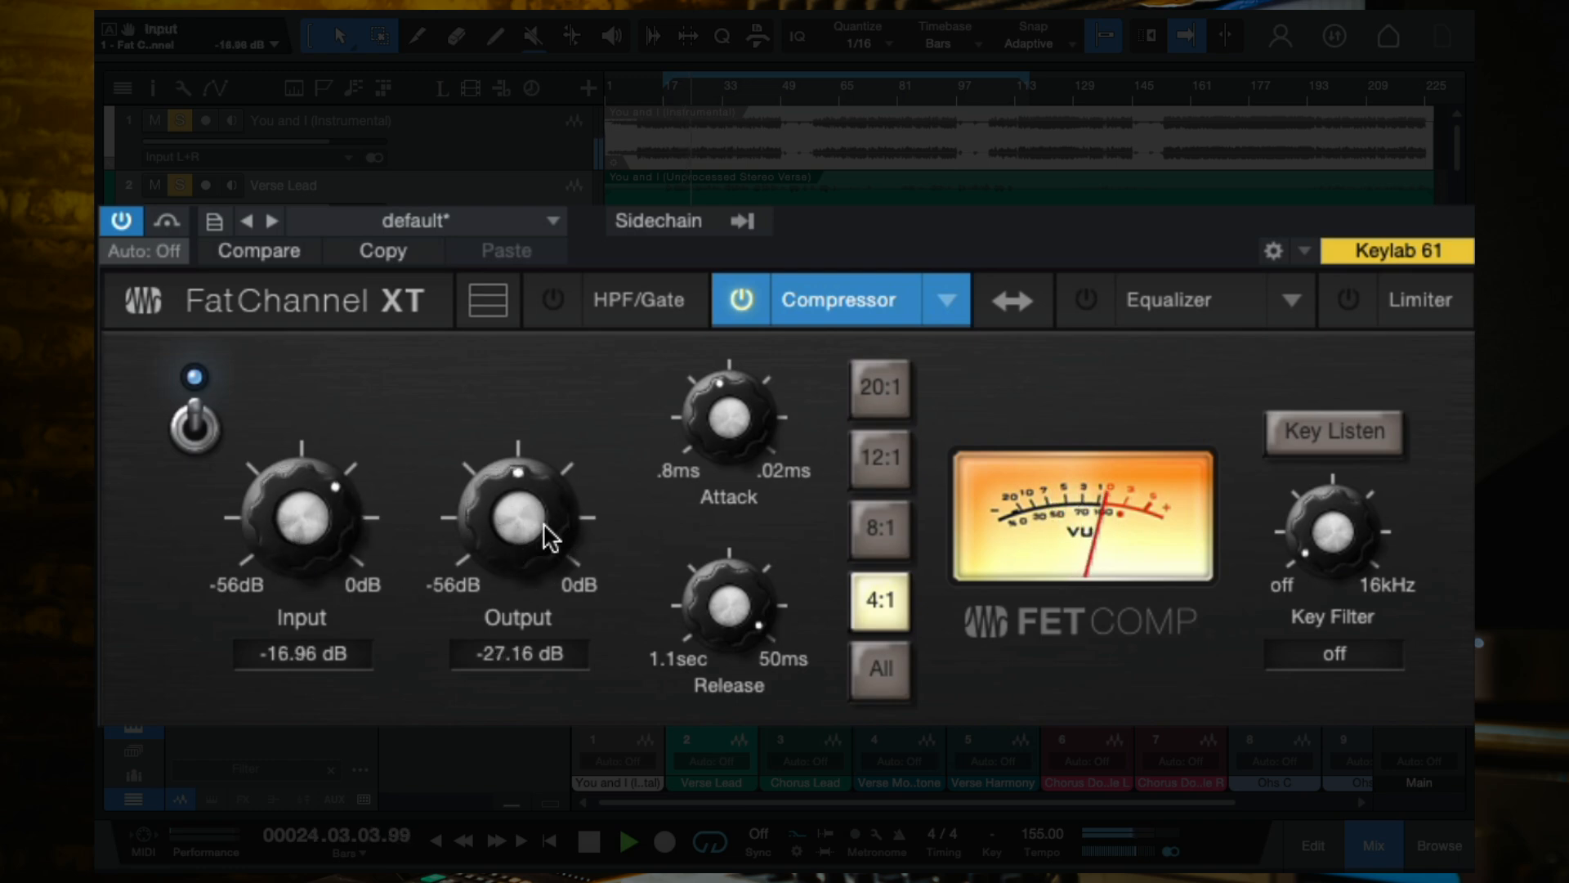
Try a 0.02 ms attack before choosing a slower one, and set the compressor's input to -19.76 dB and output to -25.20 dB.
left_click_drag(721, 425, 743, 634)
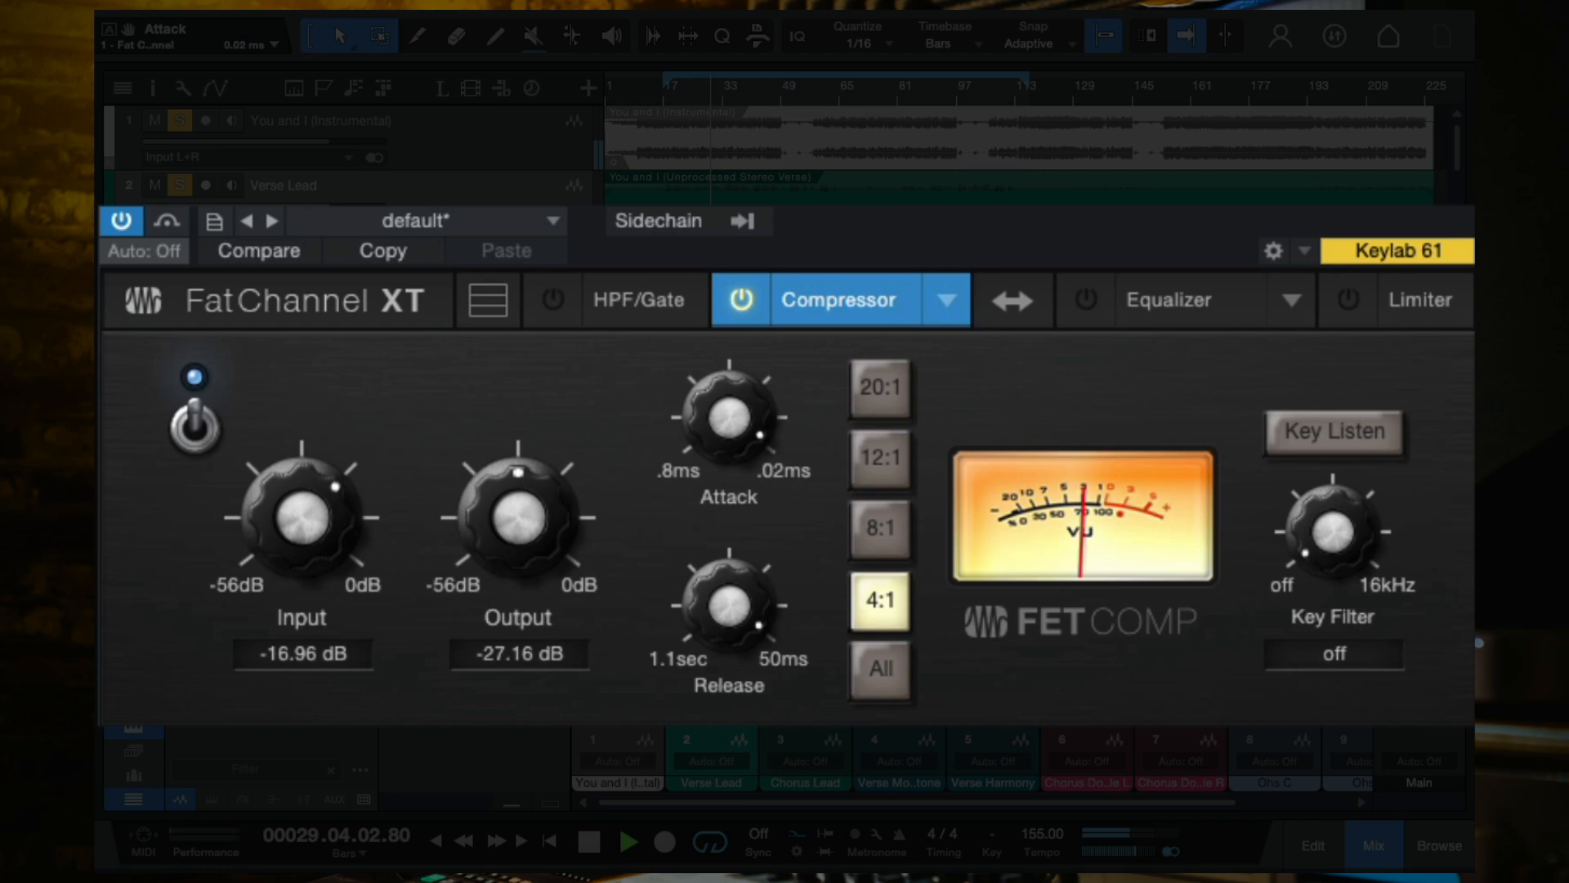
left_click_drag(785, 451, 783, 340)
left_click_drag(361, 556, 346, 585)
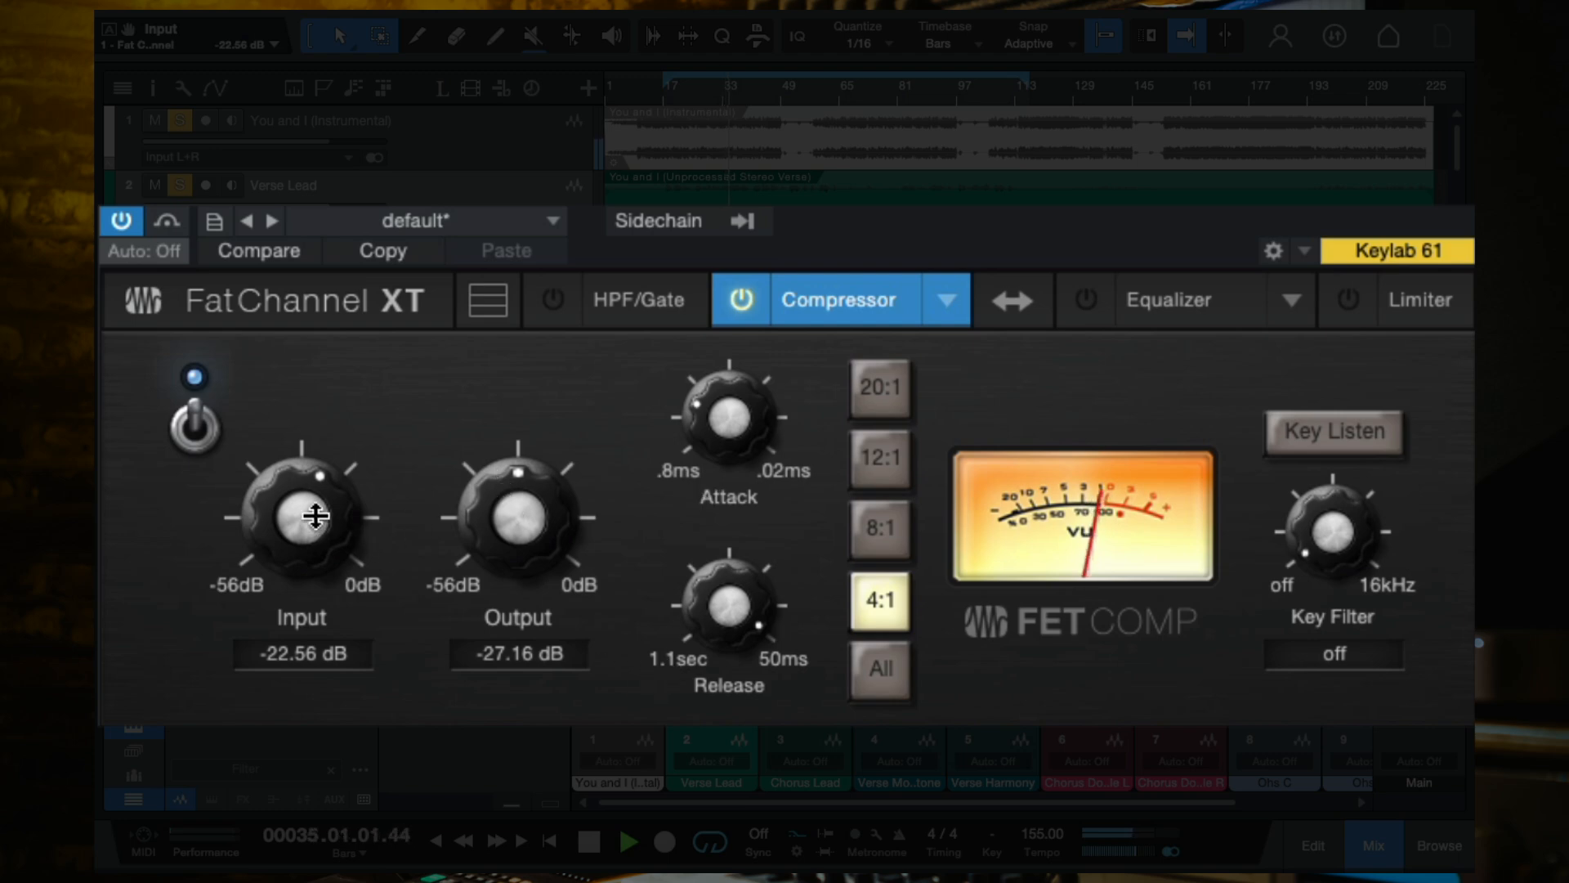
left_click_drag(319, 524, 315, 500)
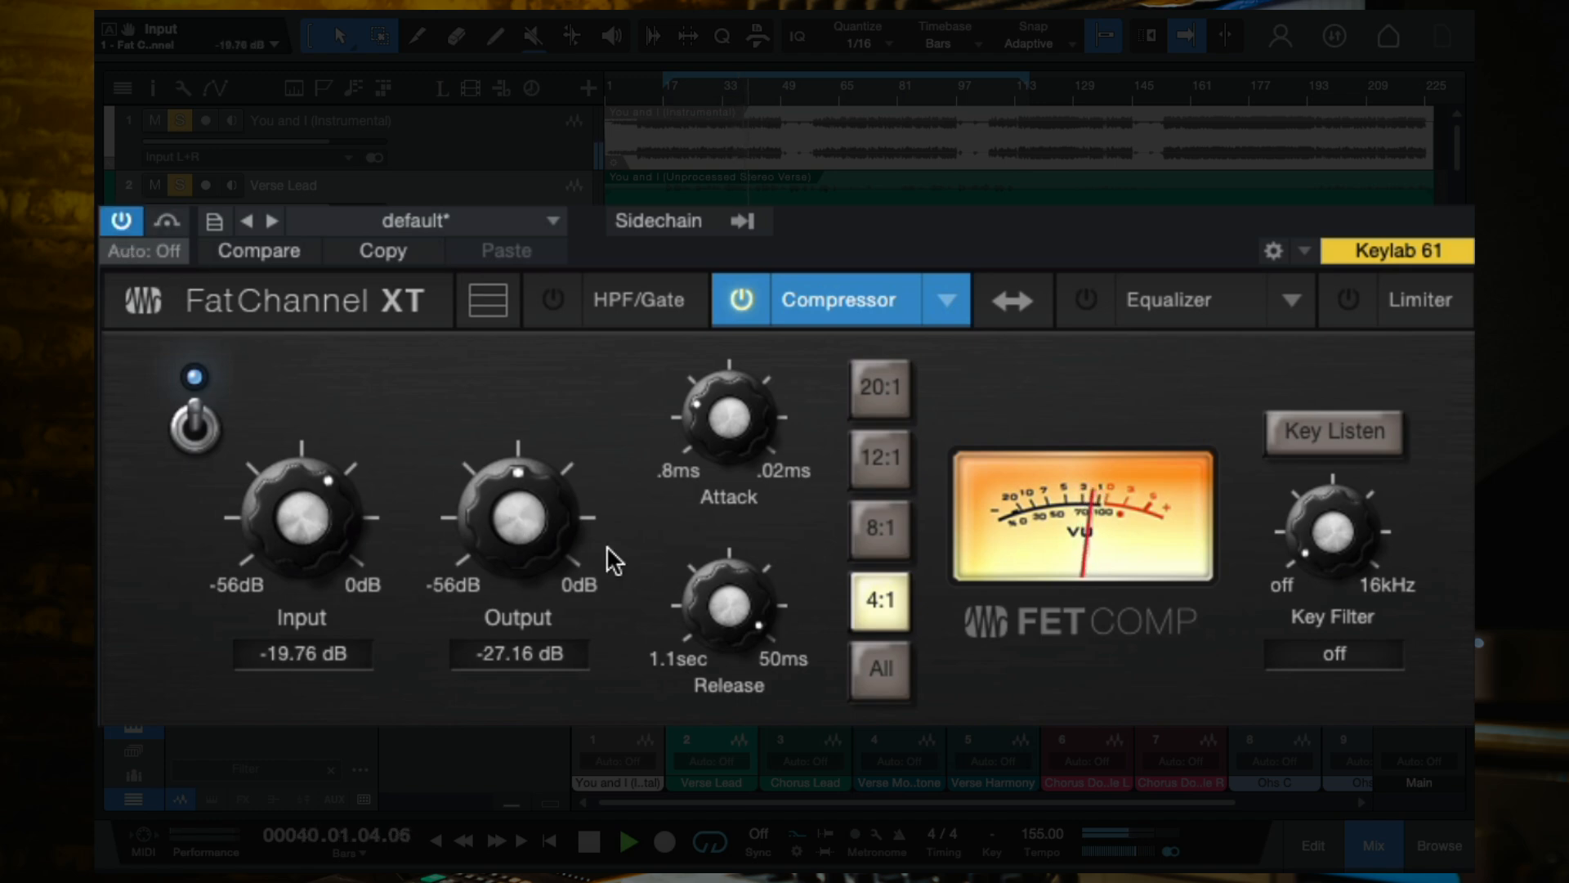
scroll(477, 518, "up", 3)
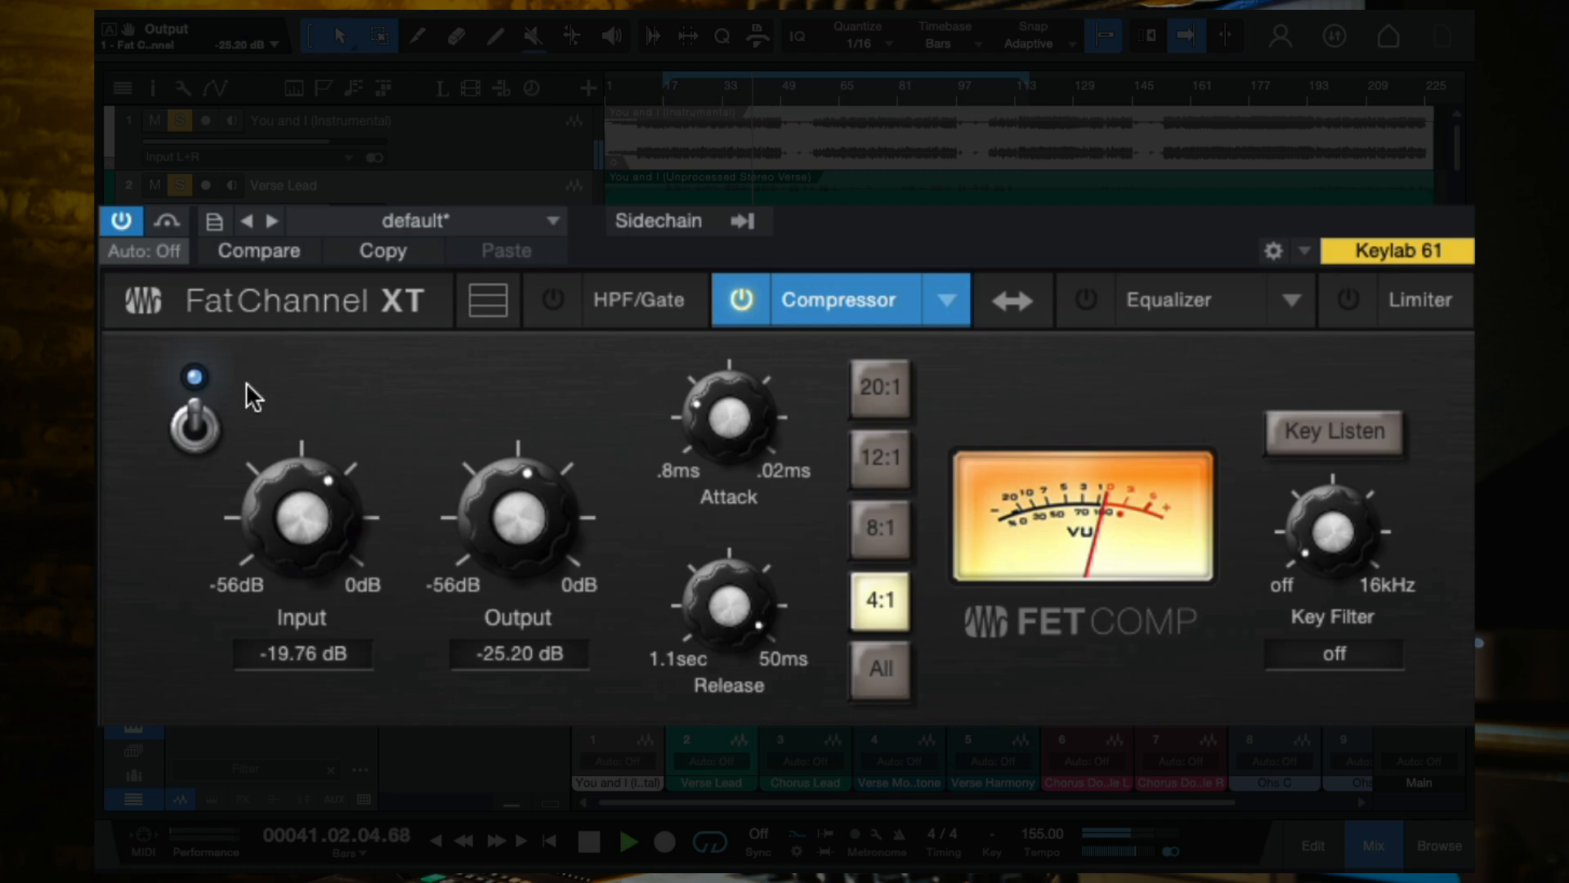
Compare the vocal with the compressor off and on, set the output to -24.36 dB, and stop playback.
left_click(191, 431)
left_click(192, 431)
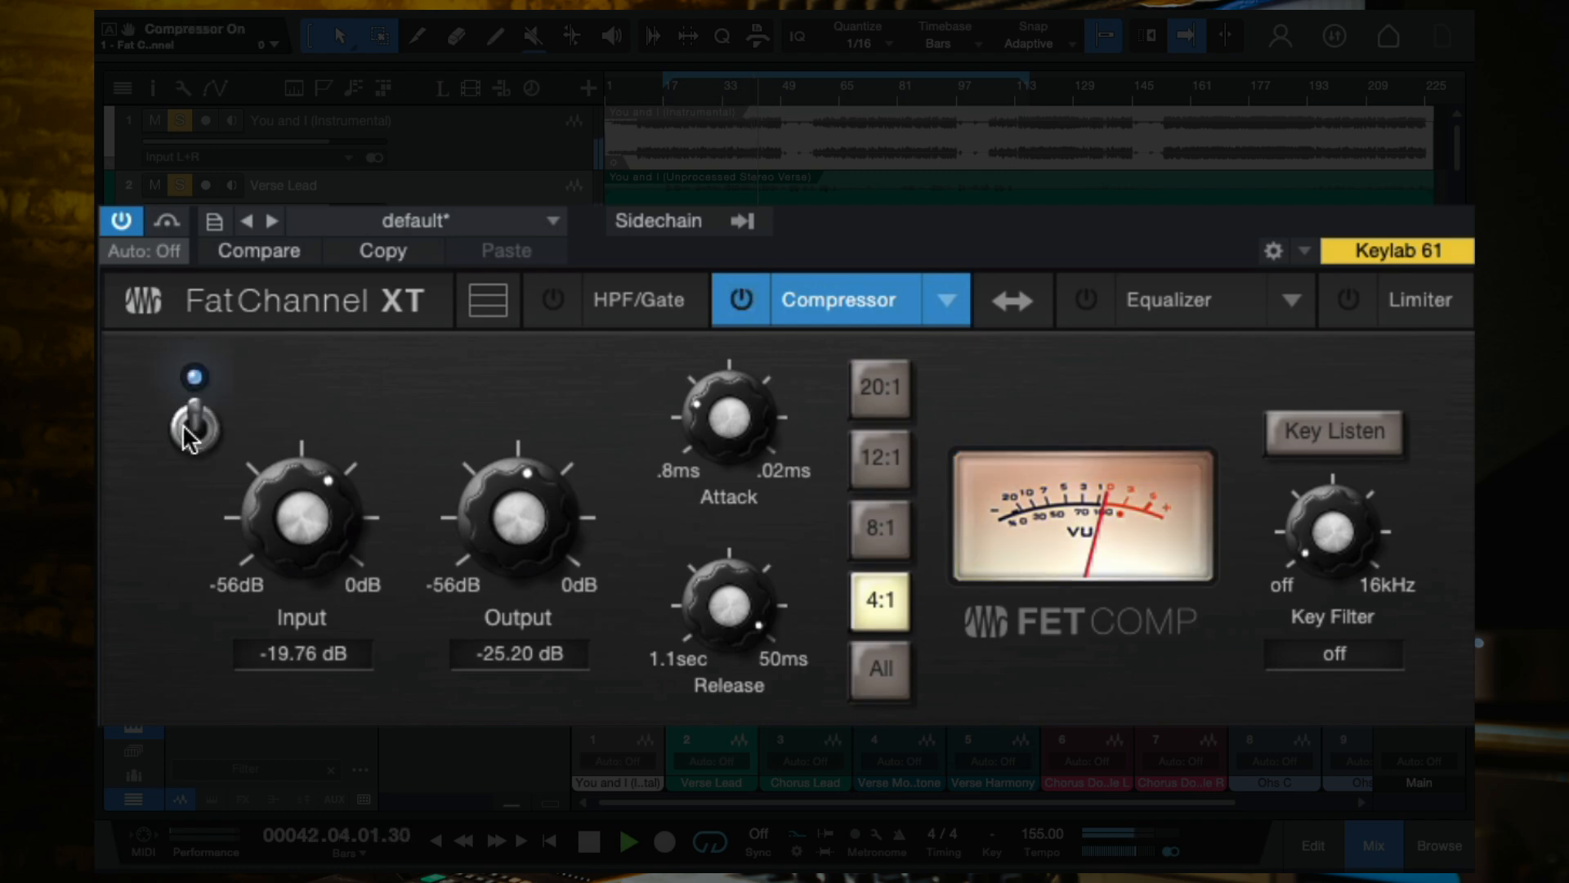
scroll(486, 513, "up", 2)
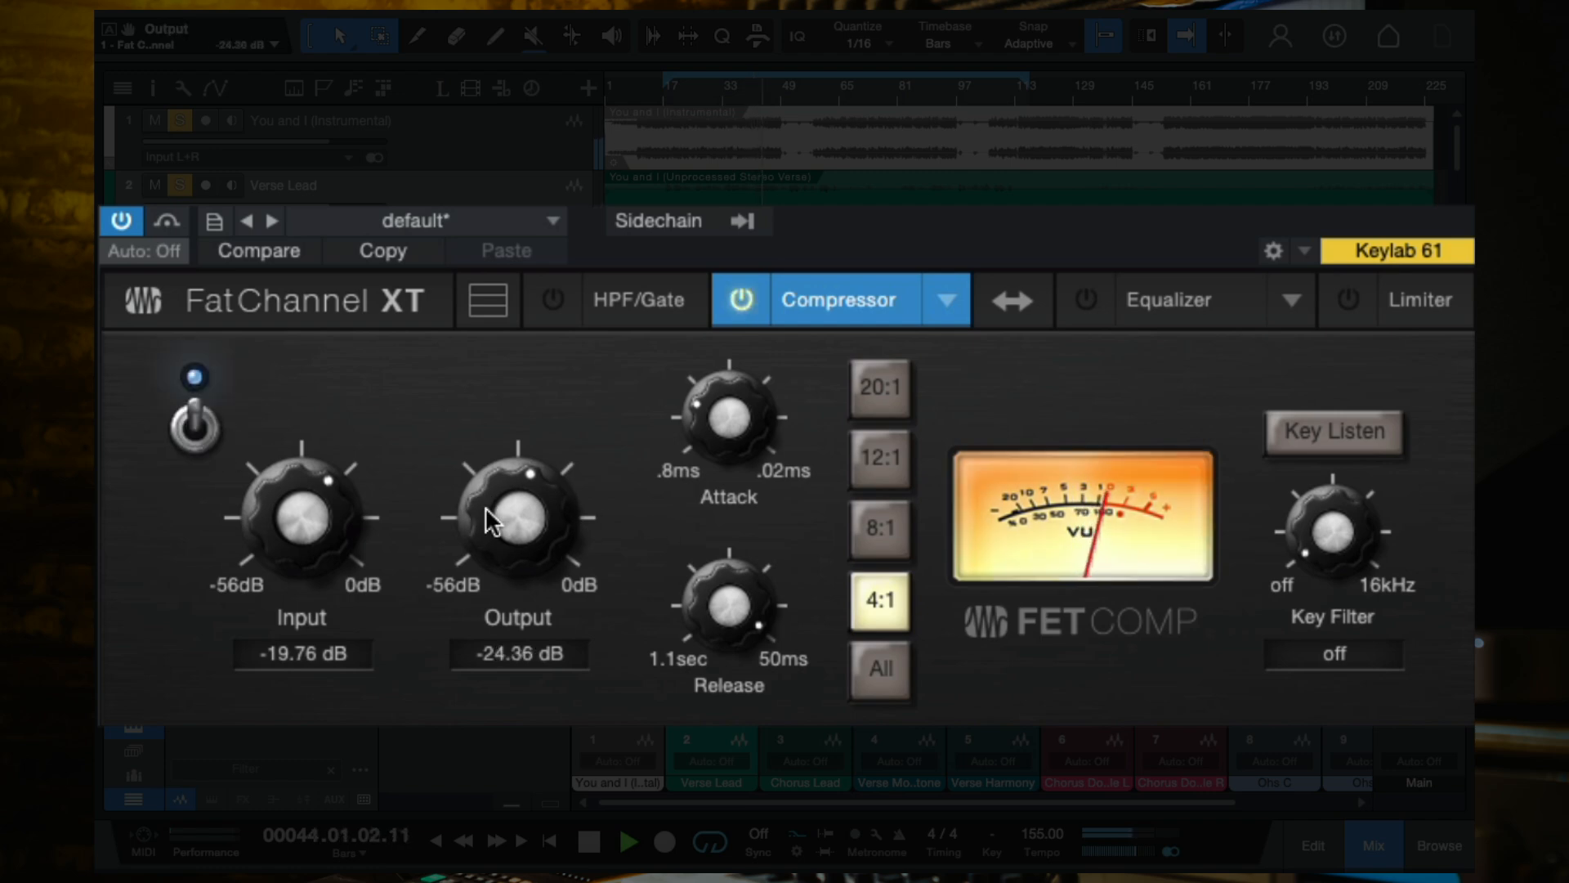
left_click(205, 427)
left_click(204, 427)
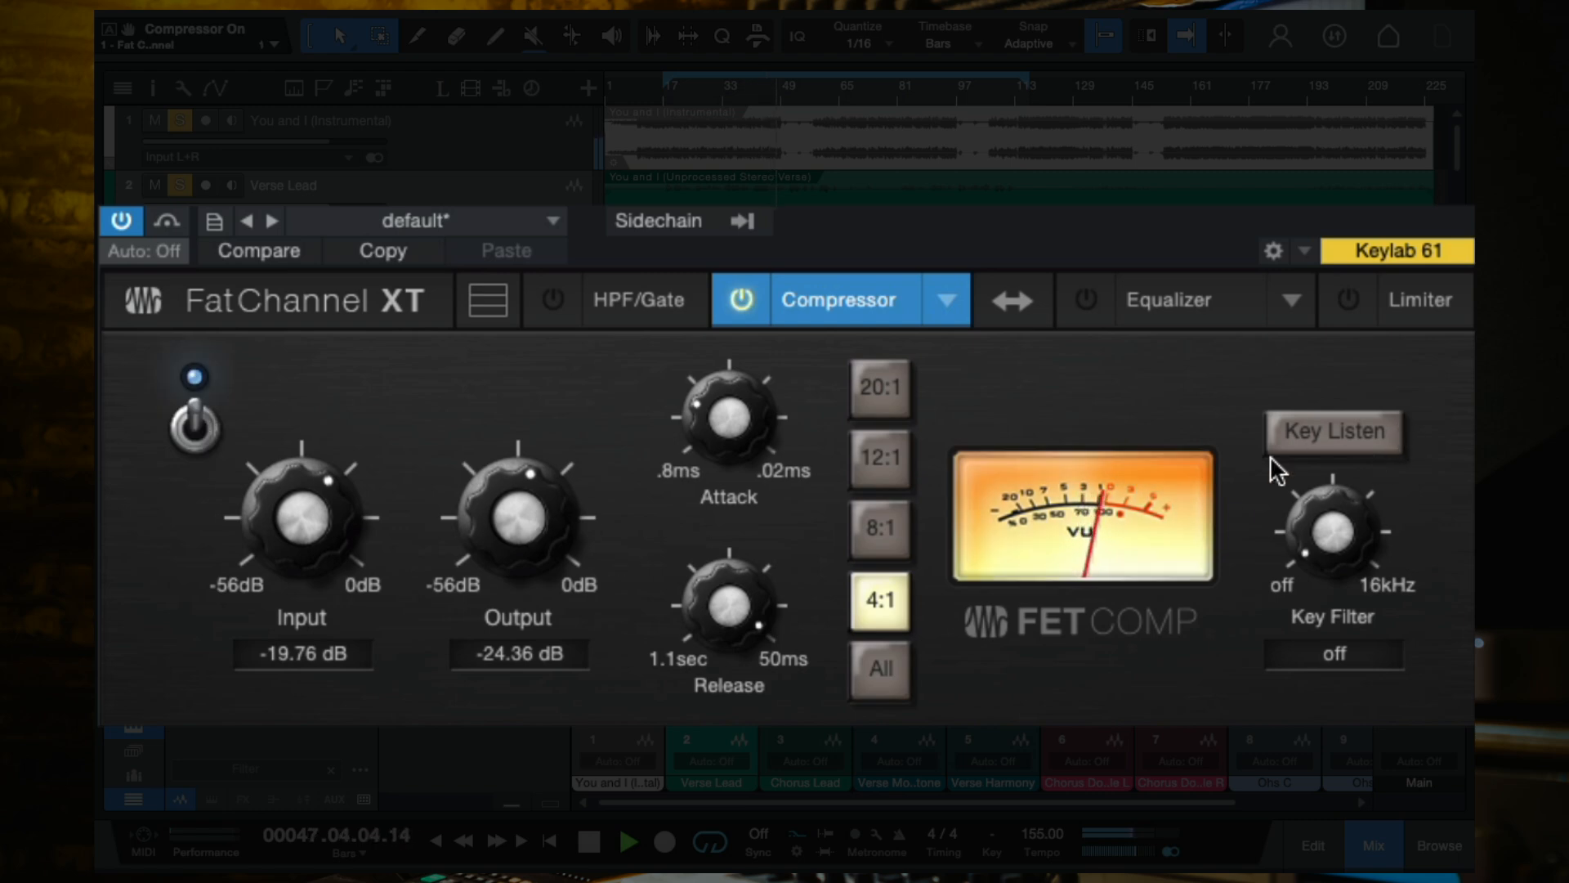
key("space")
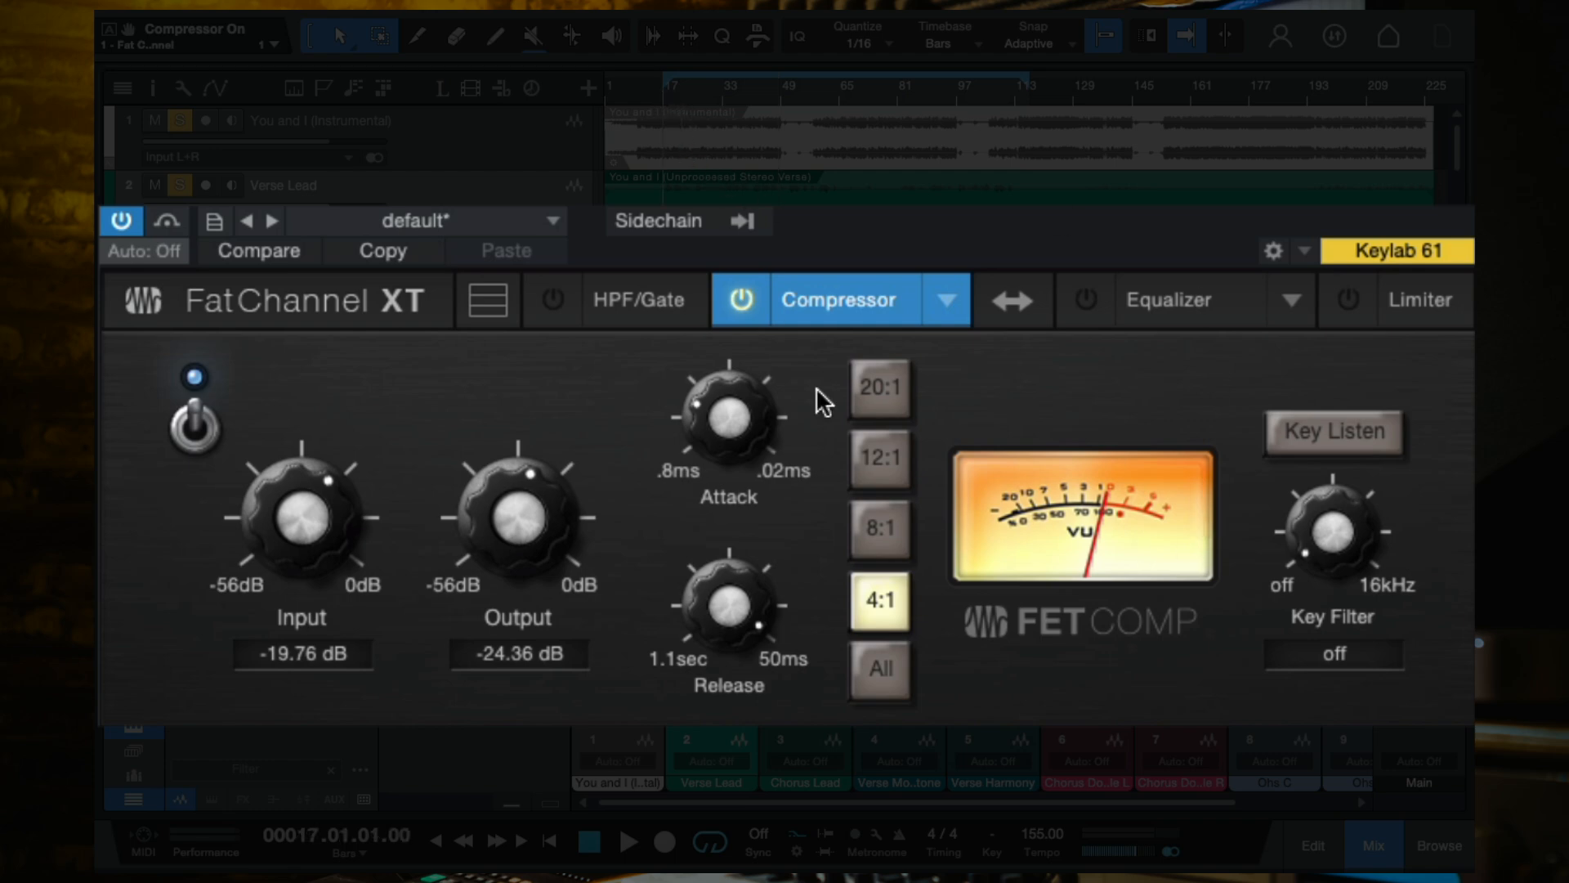
Play the verse from bar 17 again, comparing the vocal with the compressor off and on twice, and stop playback.
key("space")
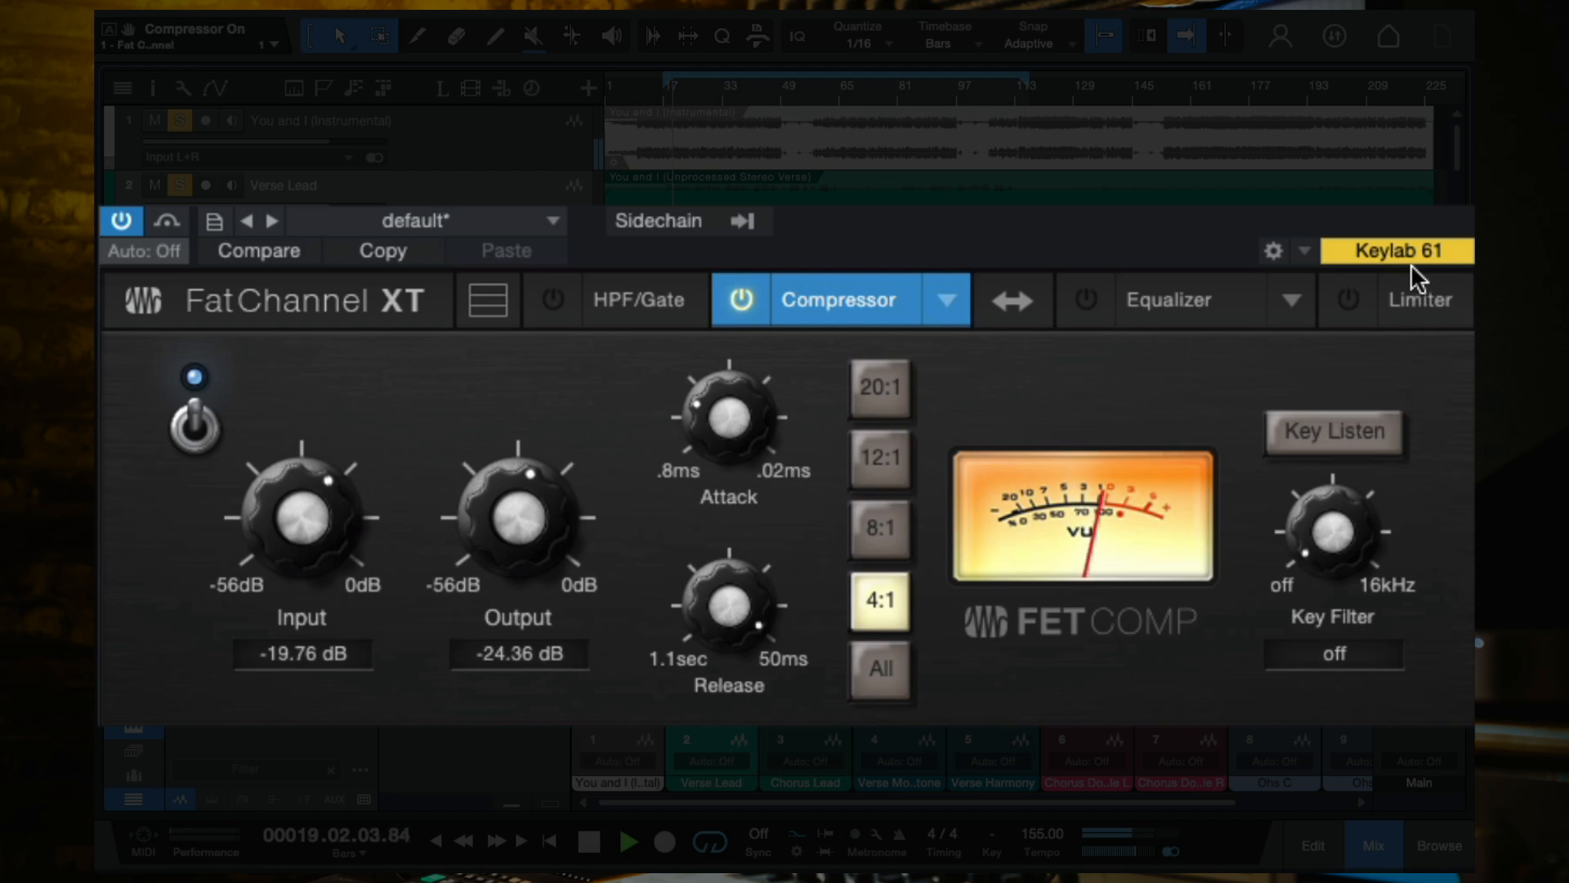
left_click(193, 427)
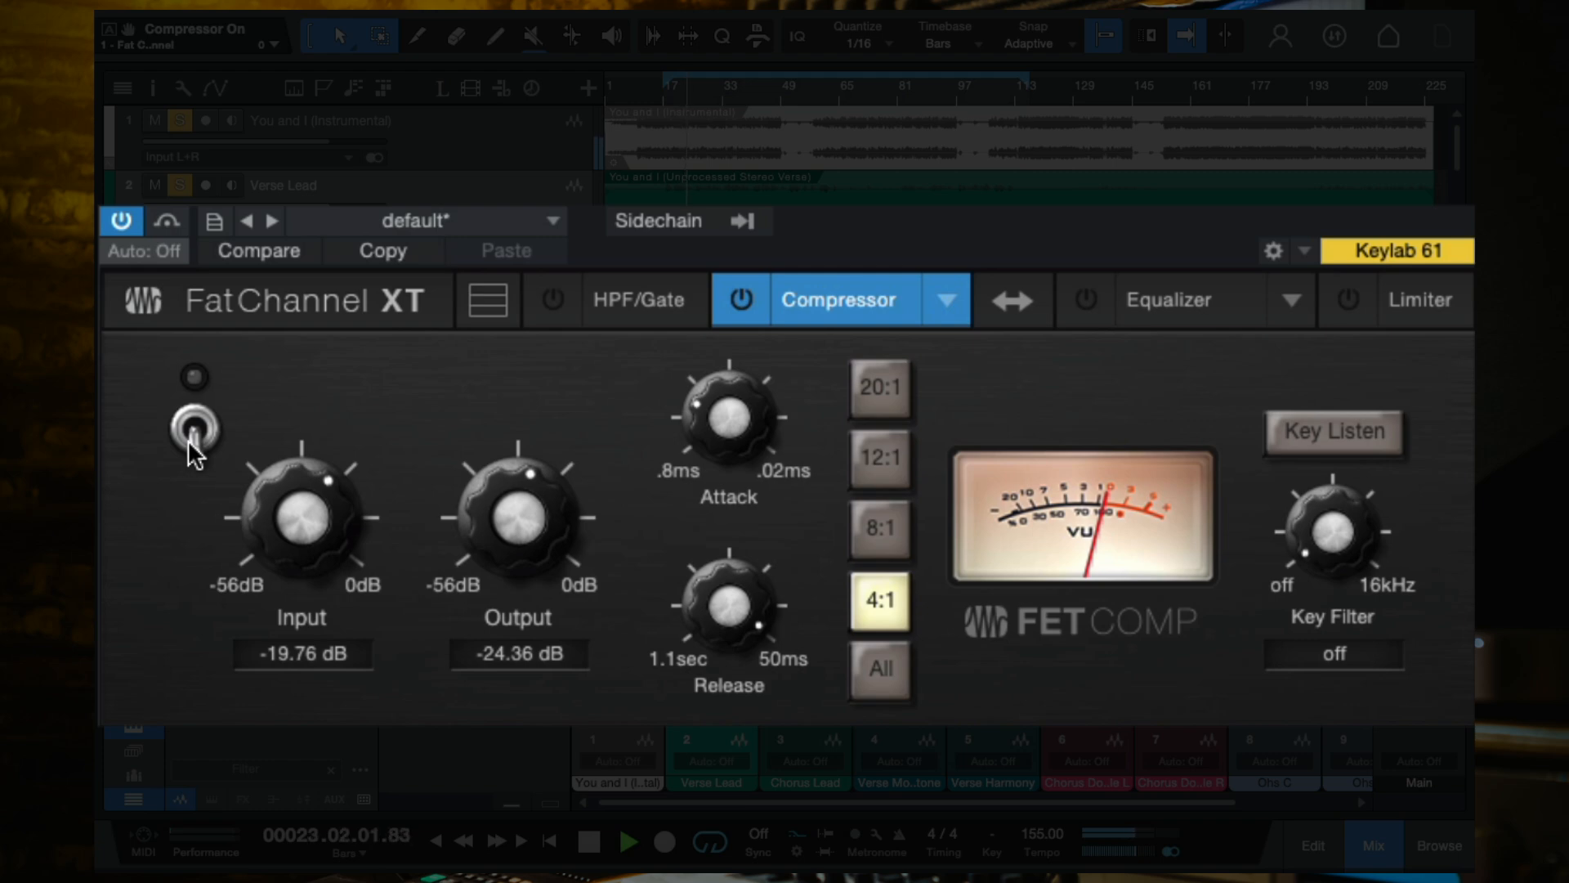
left_click(188, 439)
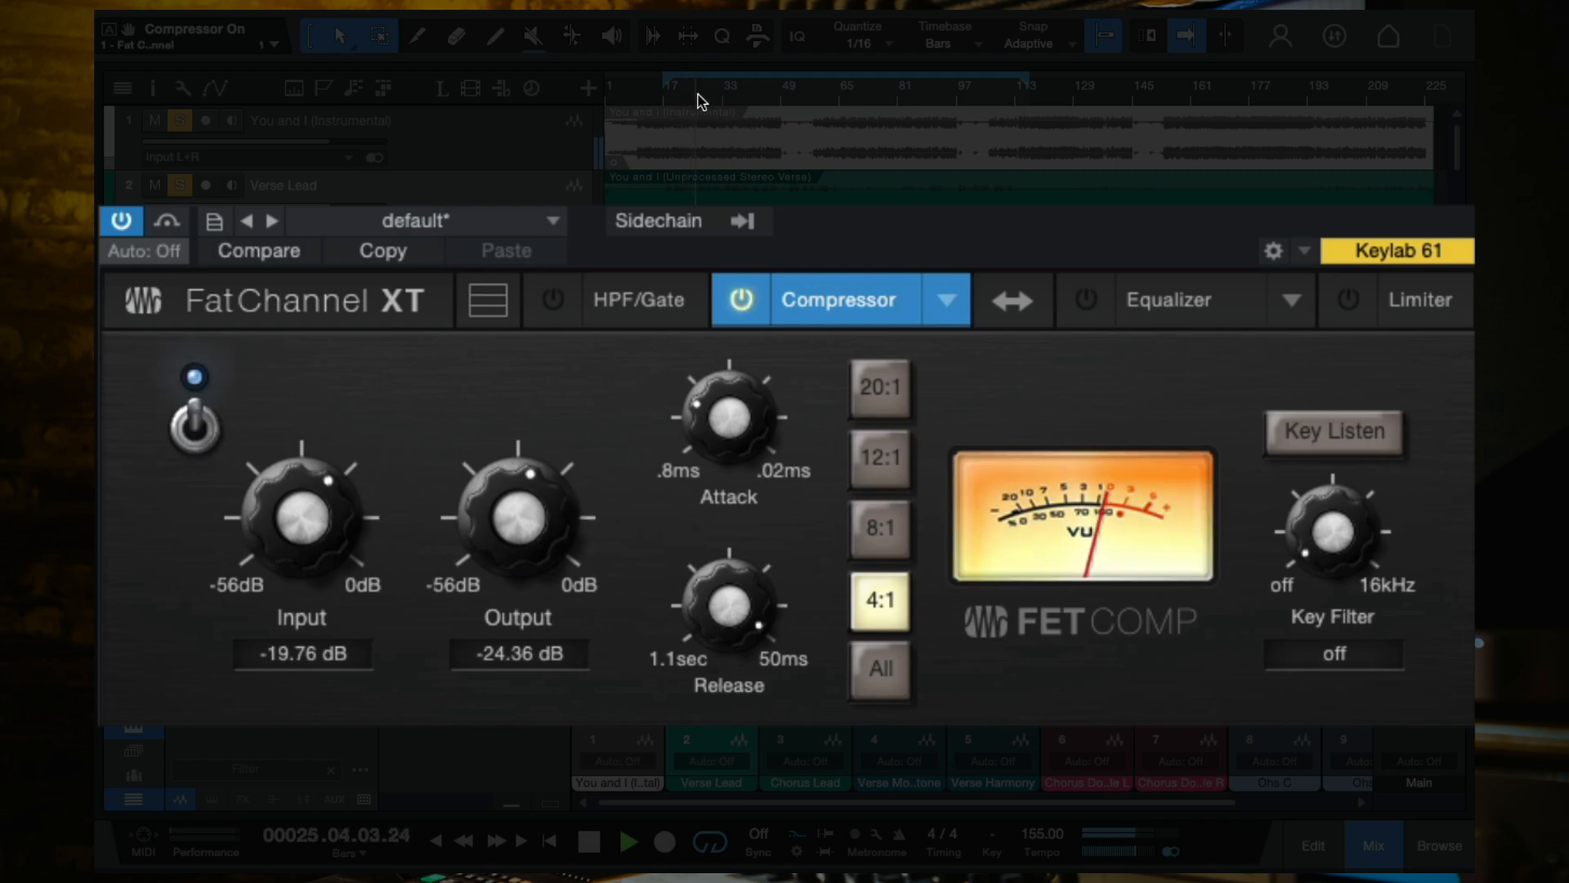
left_click(194, 421)
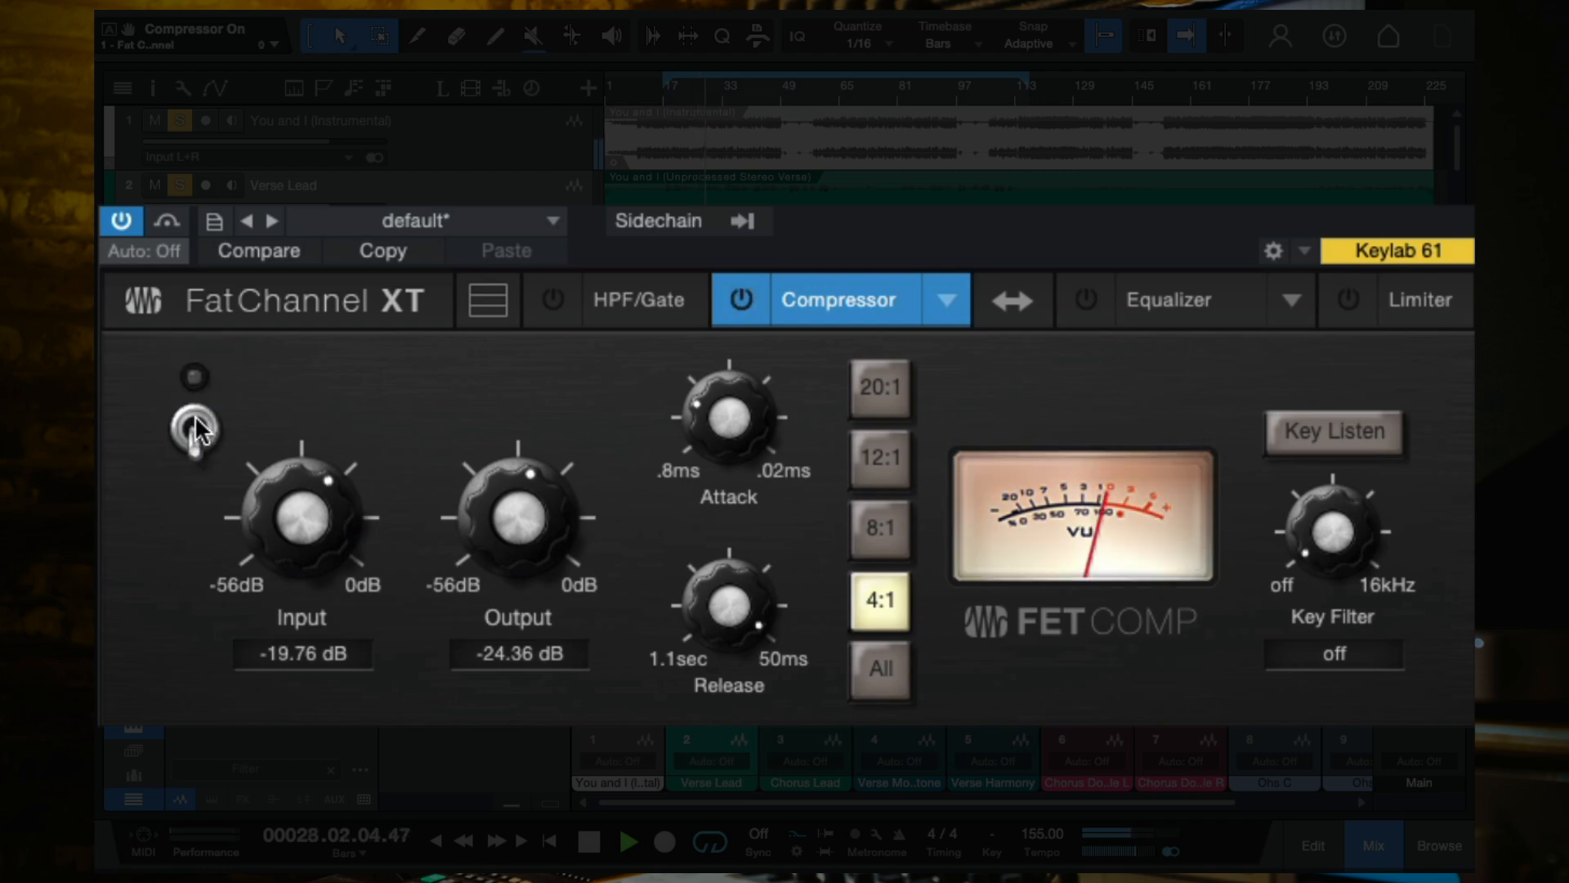
left_click(195, 424)
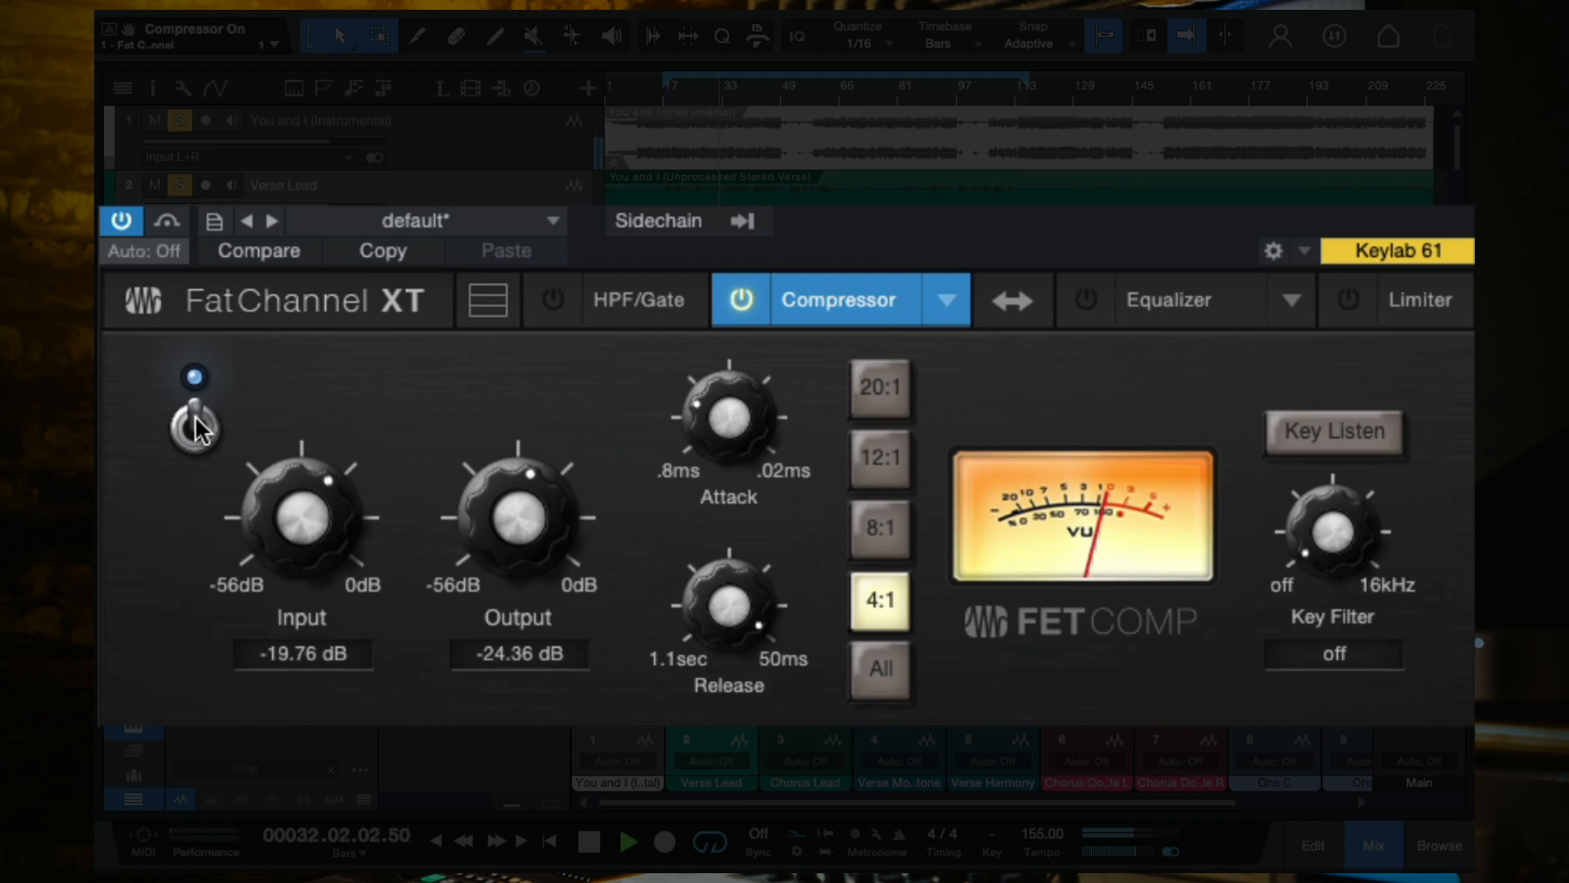
key("space")
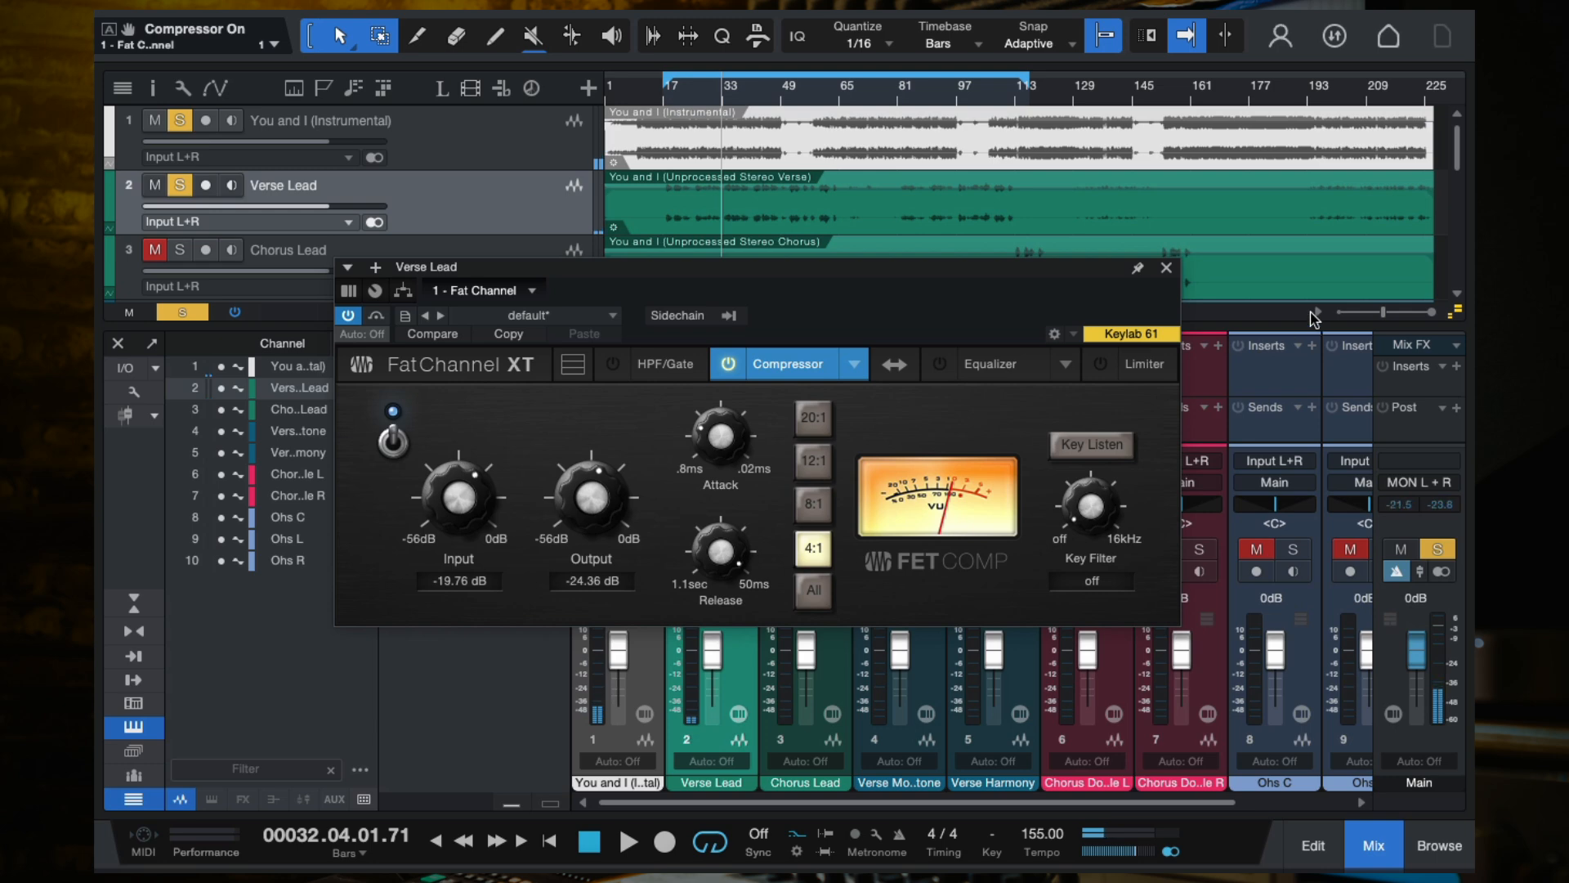
Close the Verse Lead effect window and extend the loop range from bar 17 to the end of the song.
left_click(1167, 270)
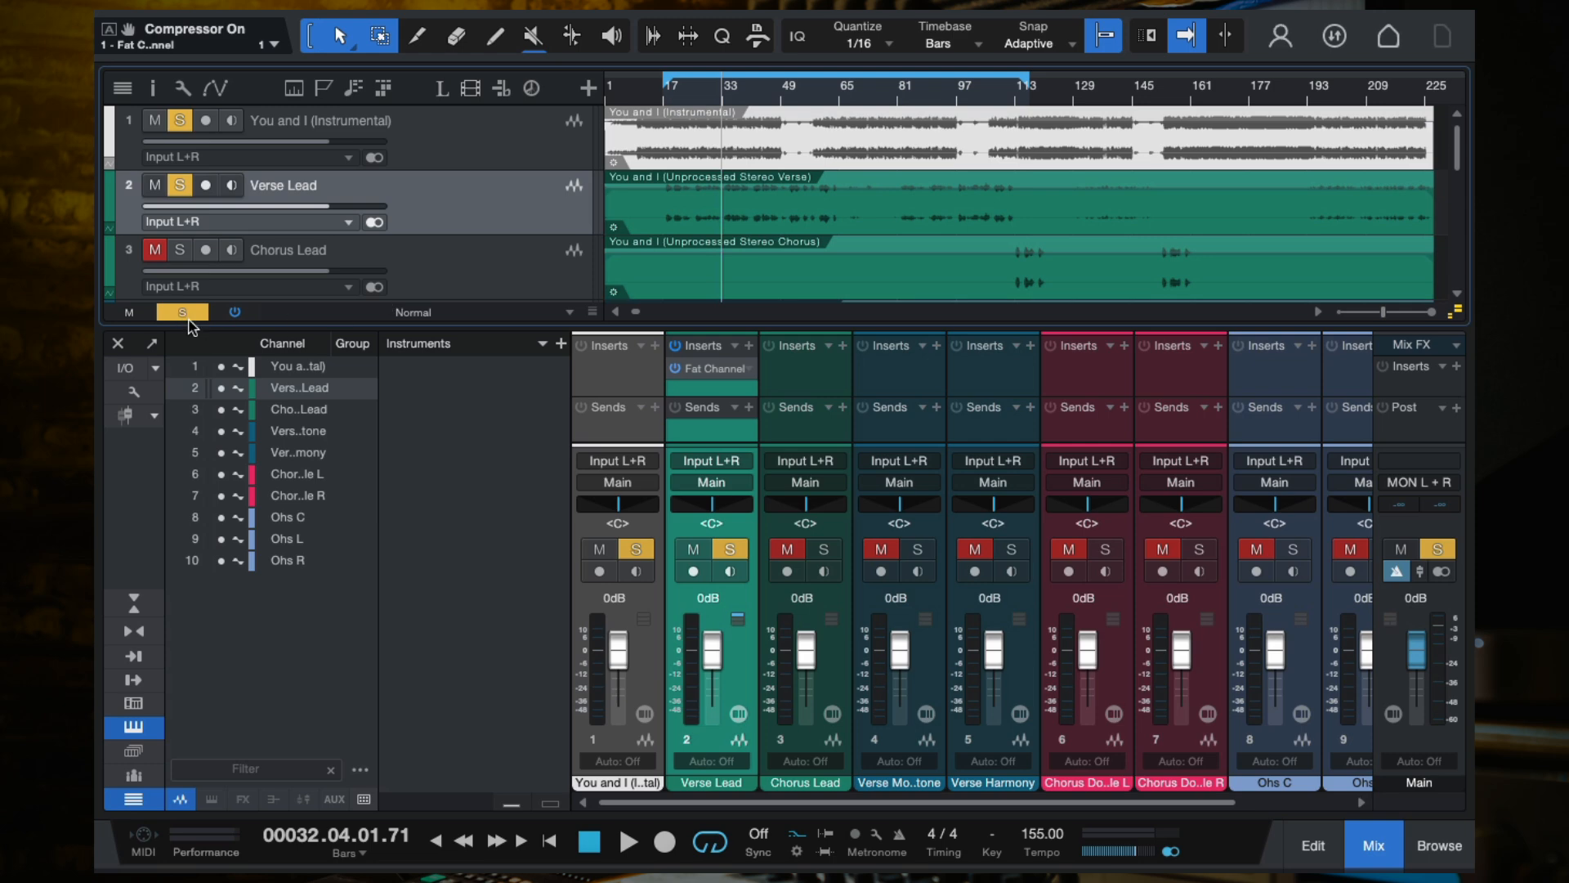
scroll(1003, 129, "right", 2)
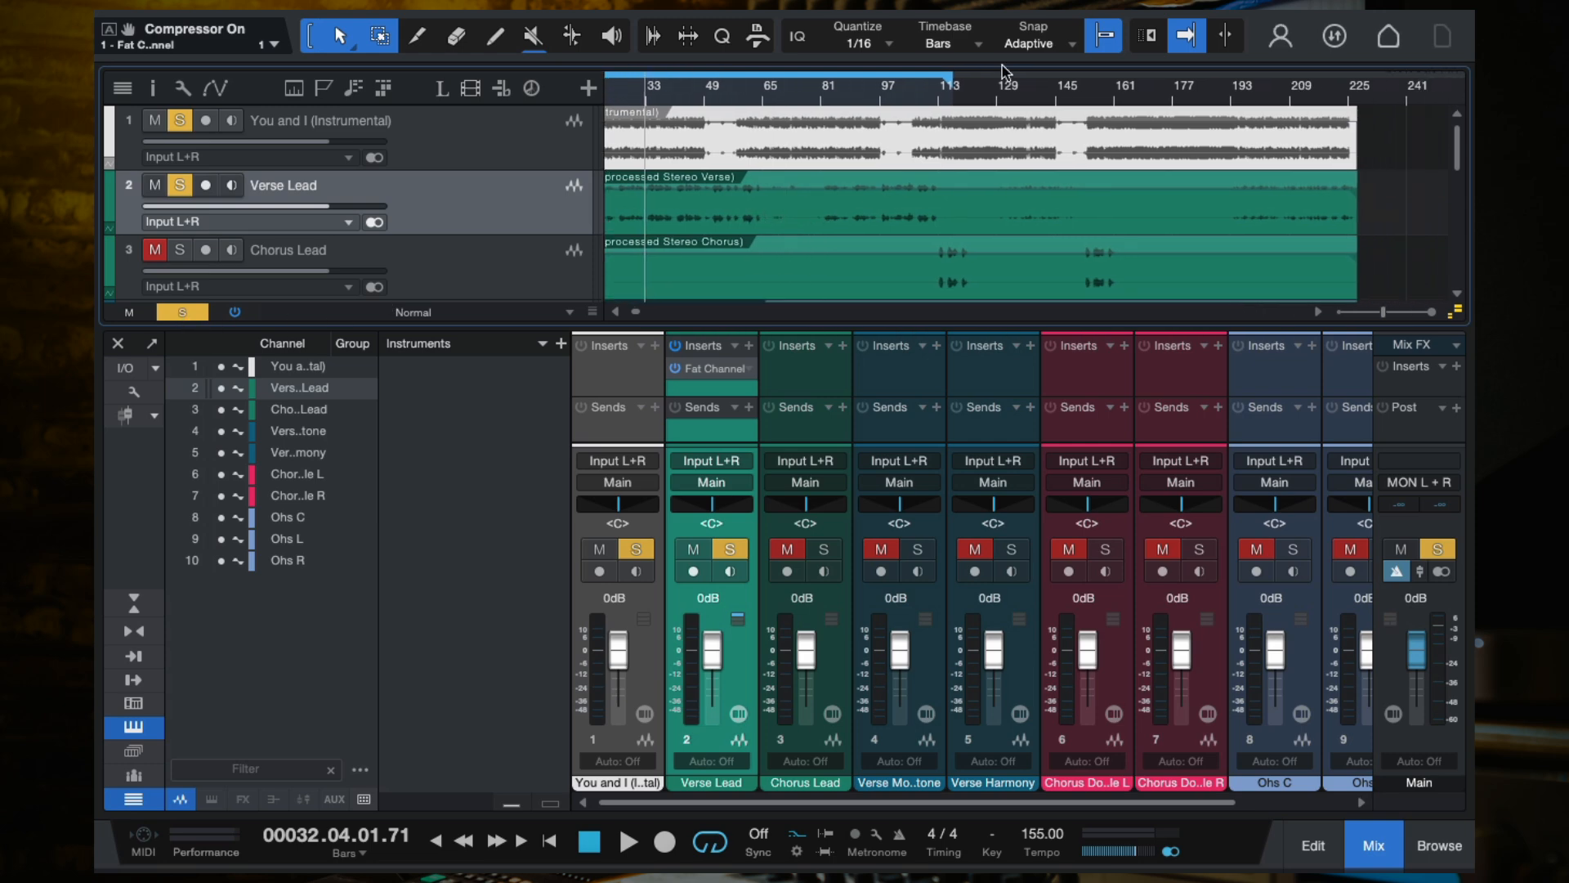
left_click_drag(948, 85, 1373, 85)
scroll(1040, 196, "left", 2)
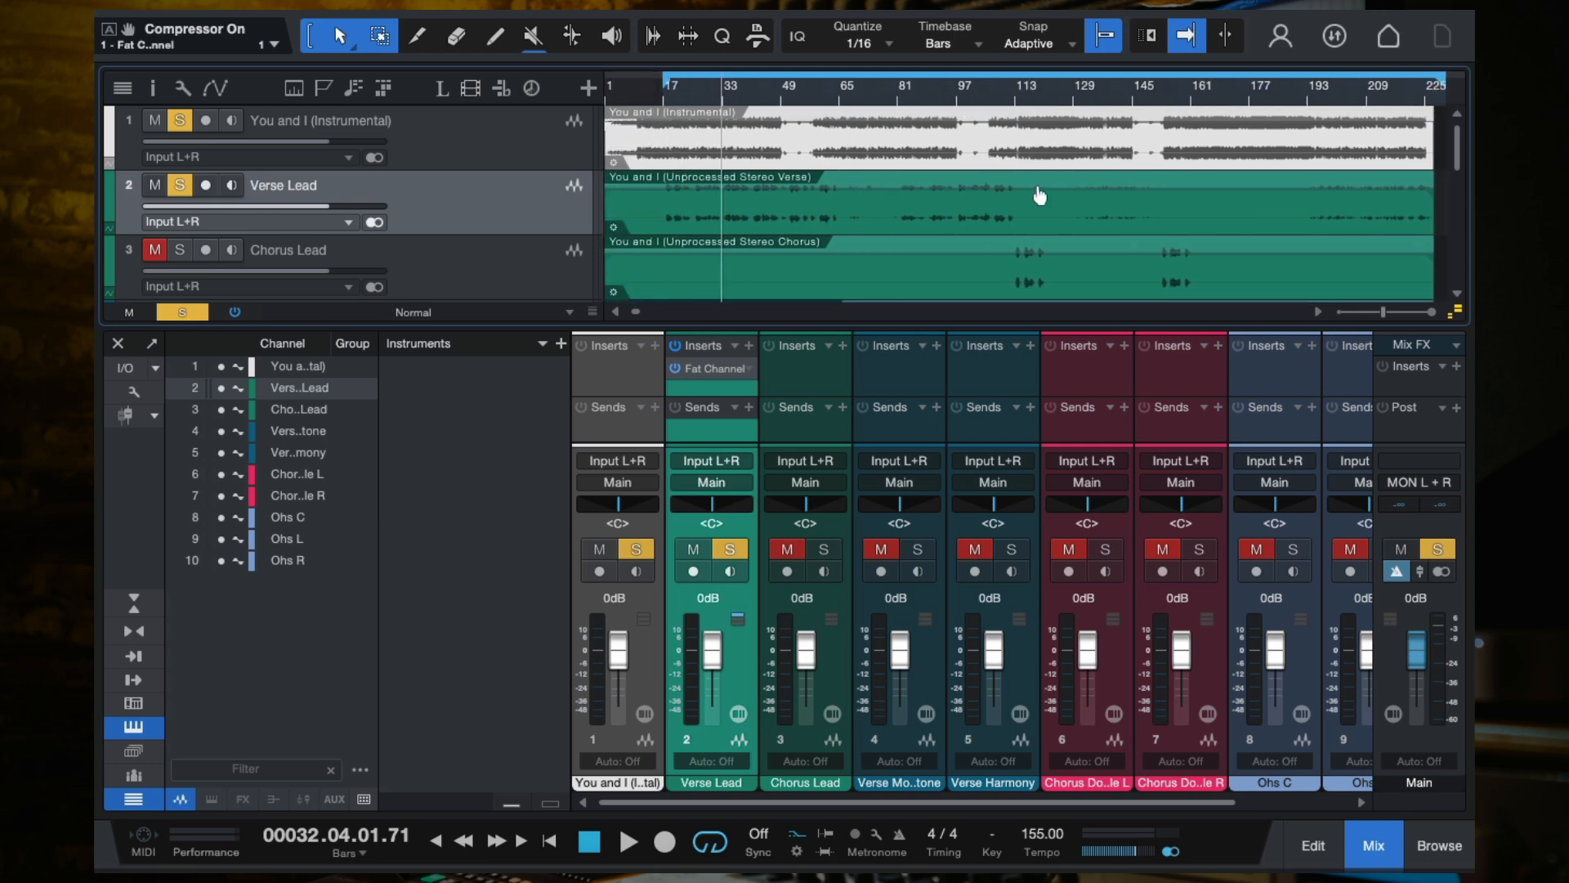
Add a second Fat Channel insert to the Verse Lead channel and reposition its window.
left_click(749, 345)
type("fat")
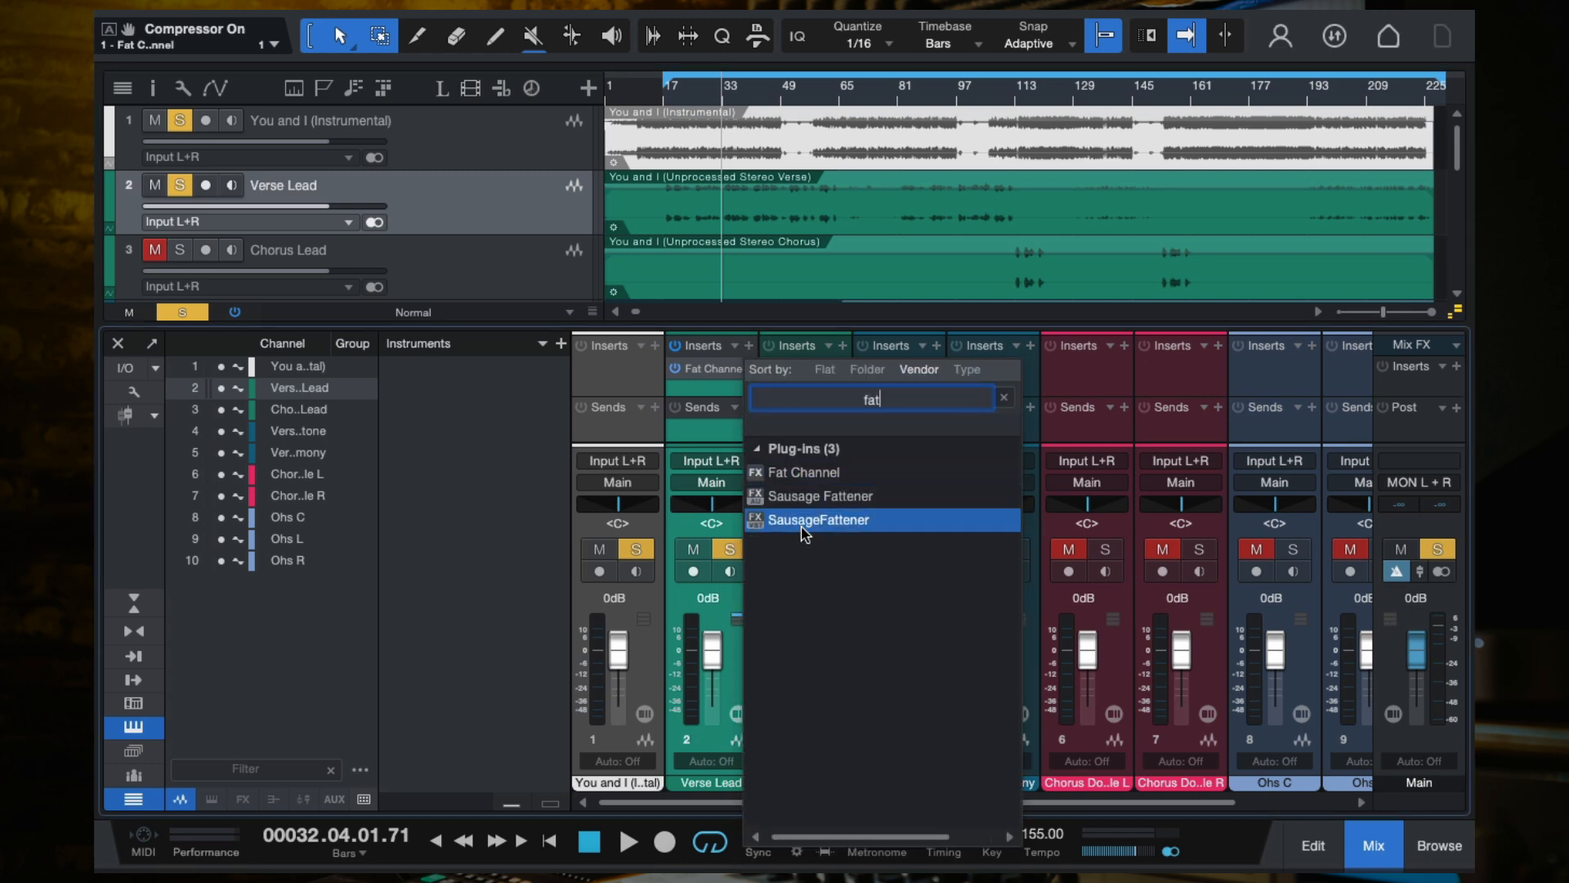
left_click(801, 467)
left_click_drag(913, 309, 986, 145)
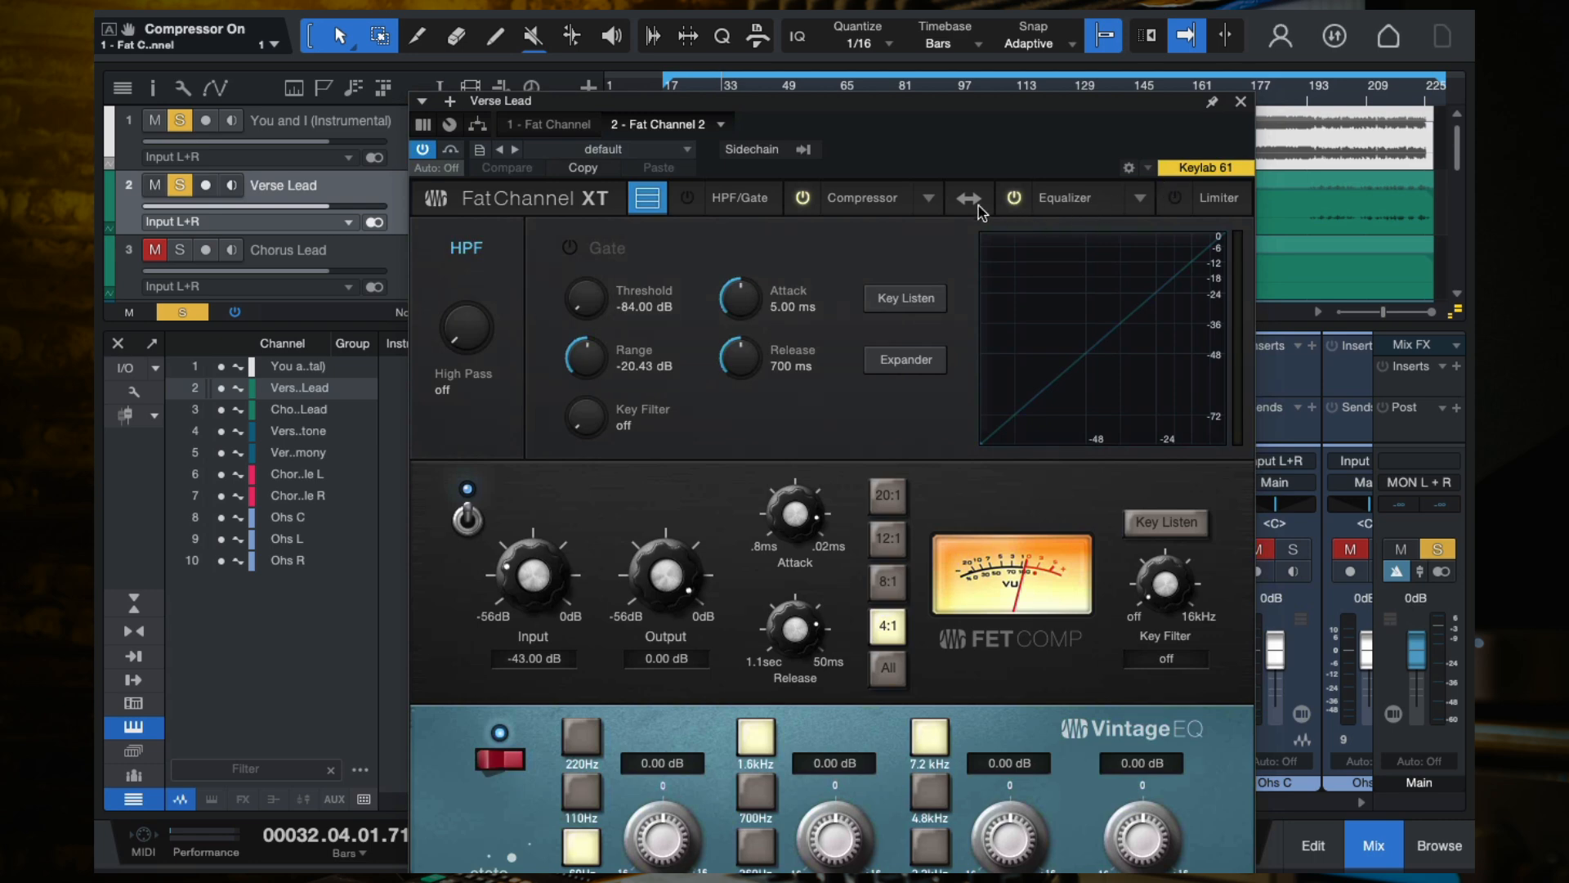
Turn off the second Fat Channel's equalizer, show only its compressor, and change the compressor model to FC-670.
left_click(1014, 199)
left_click(658, 200)
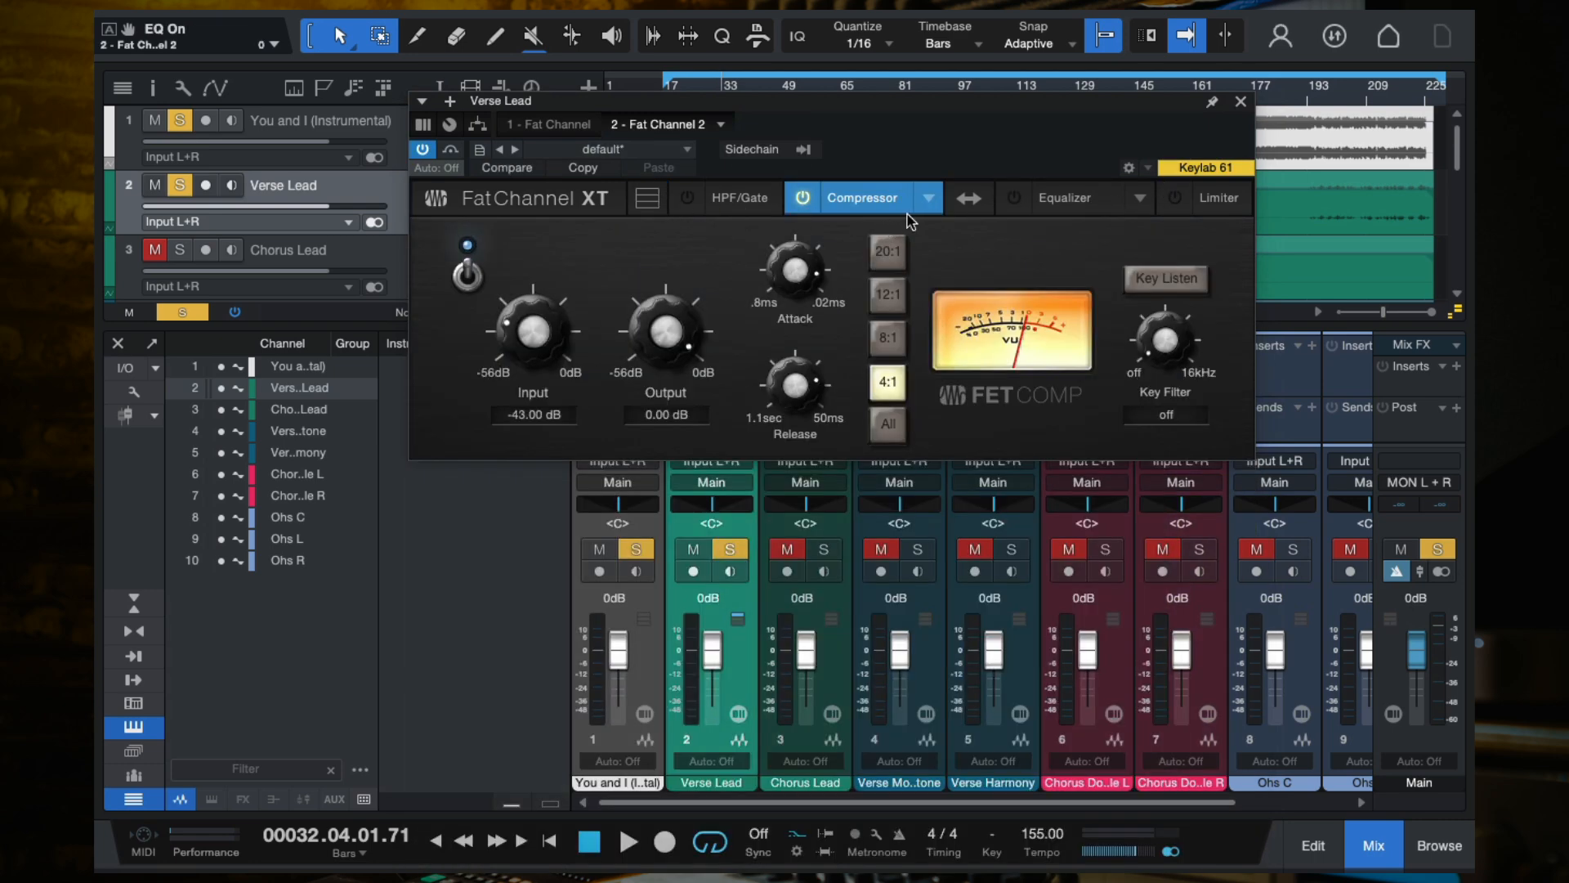
left_click(926, 202)
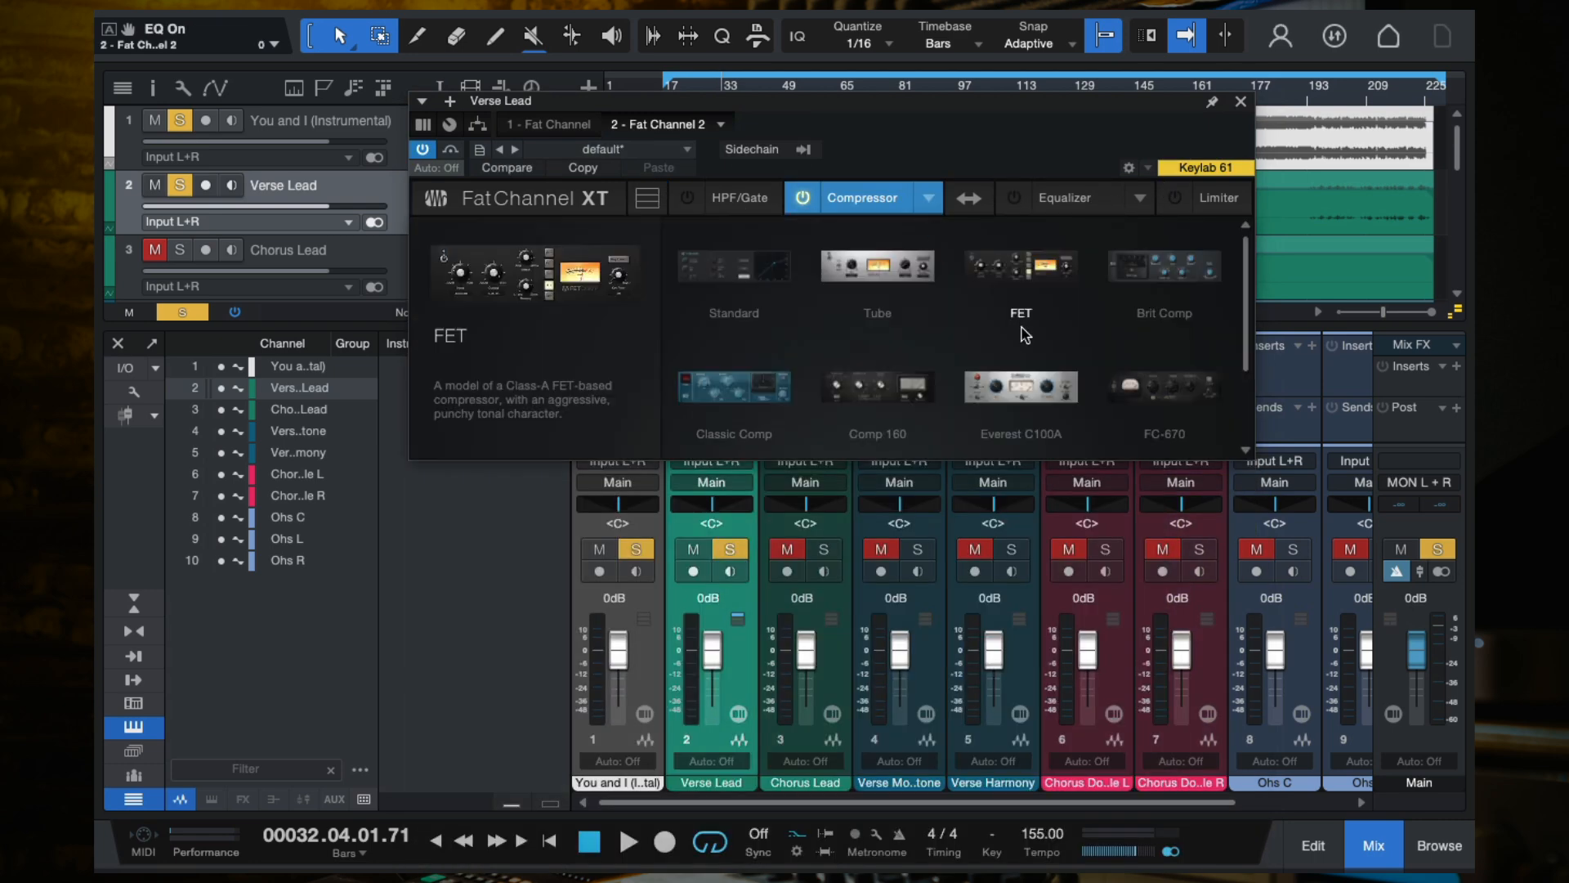
left_click(1169, 395)
left_click_drag(1050, 119, 1048, 339)
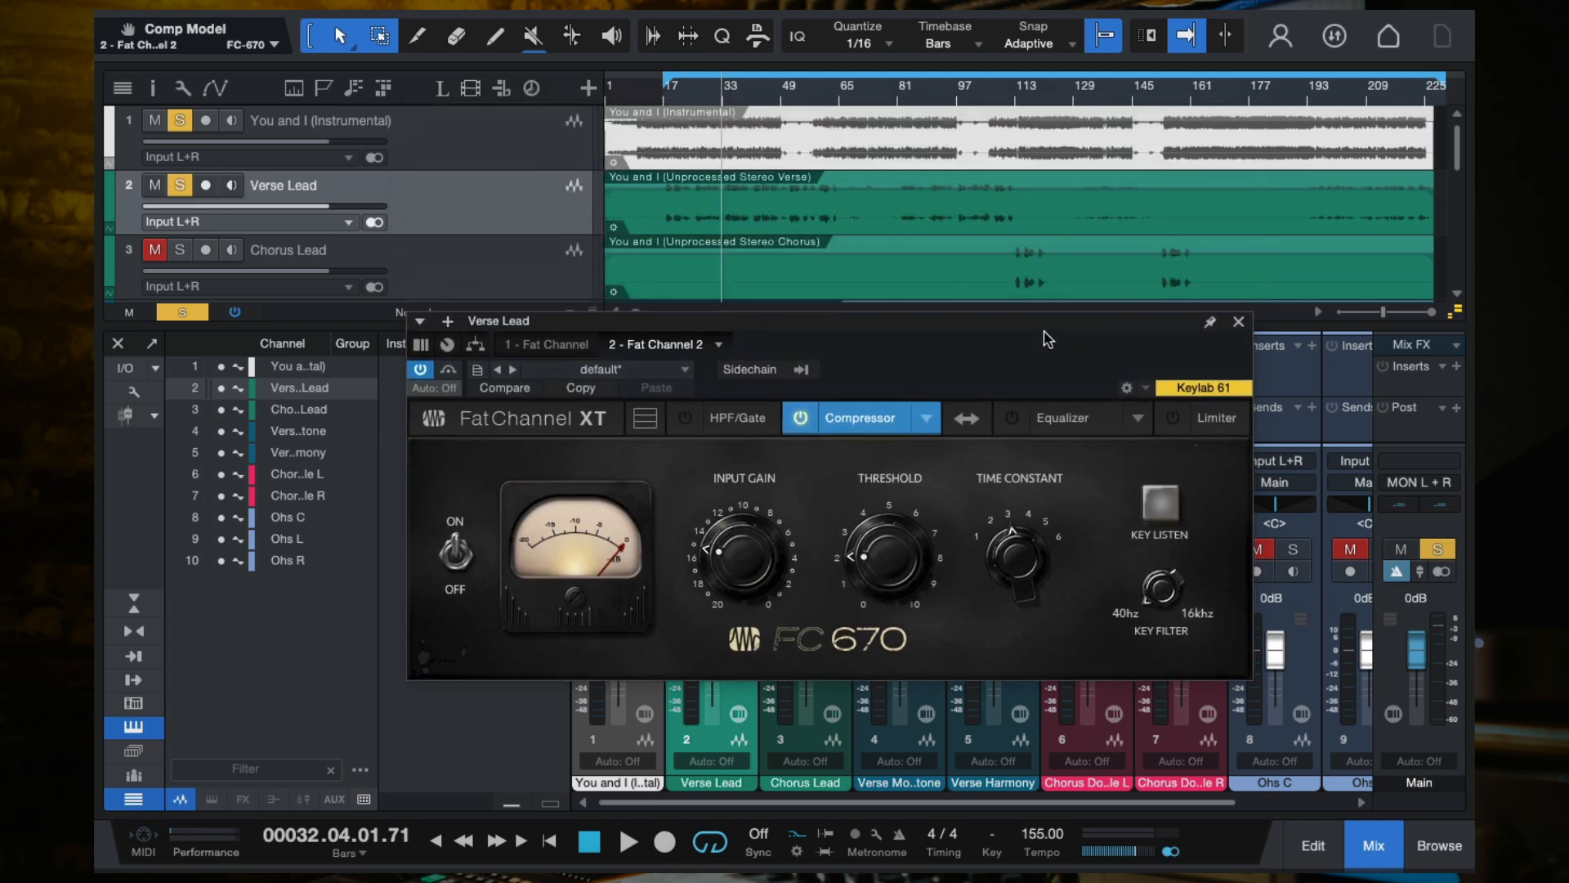
Play from bar 17 while setting the FC-670's input gain to 15, stop playback, and close the effect window.
left_click(666, 96)
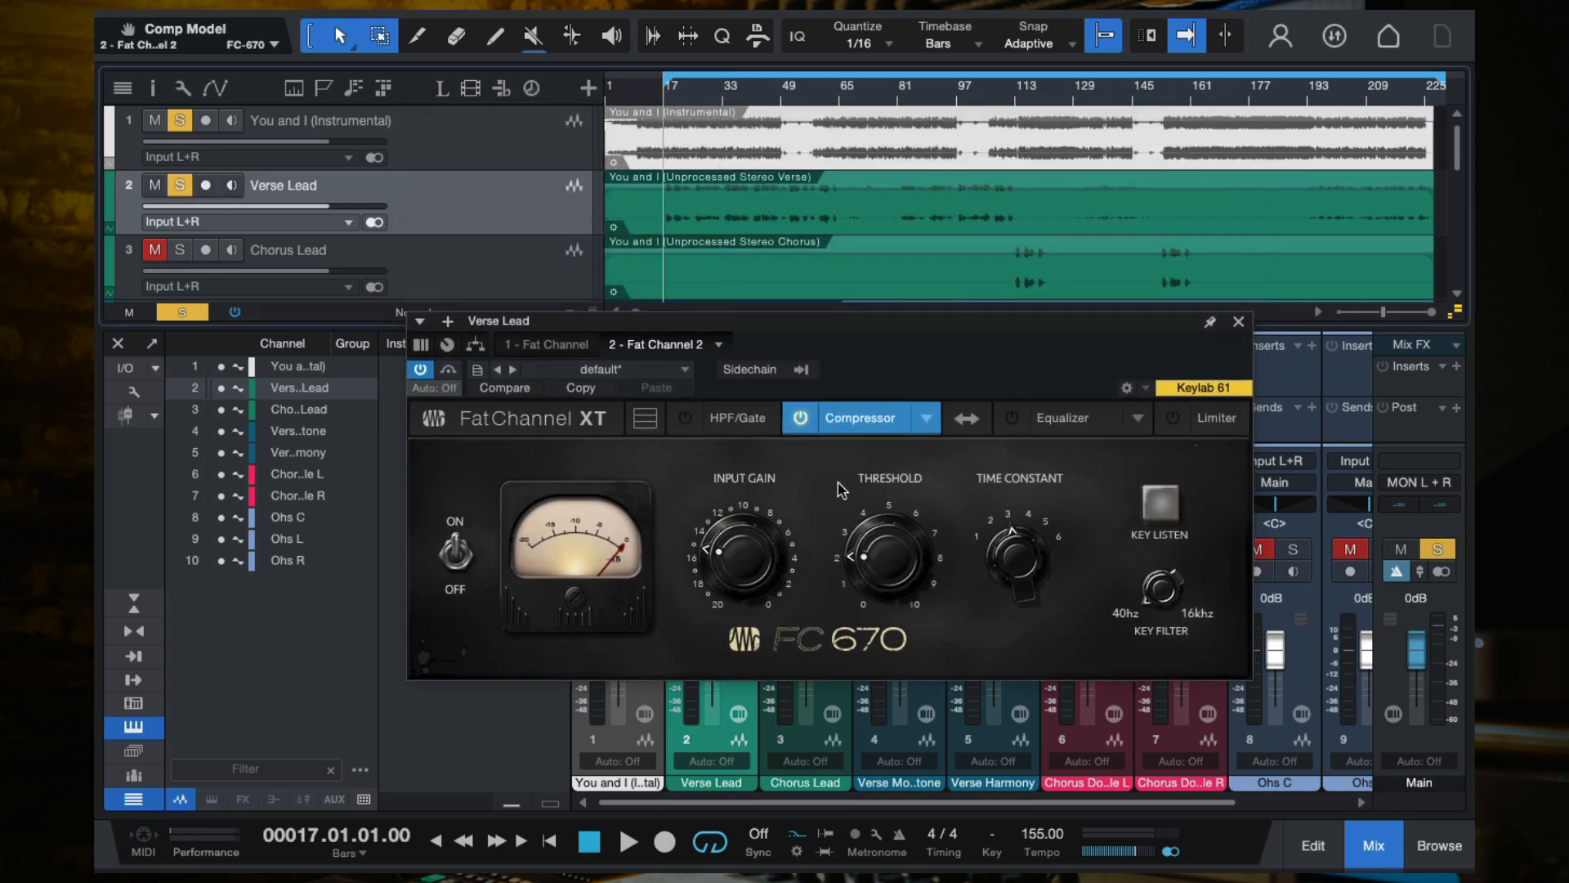
key("space")
left_click_drag(754, 549, 749, 568)
left_click_drag(1092, 368, 1085, 348)
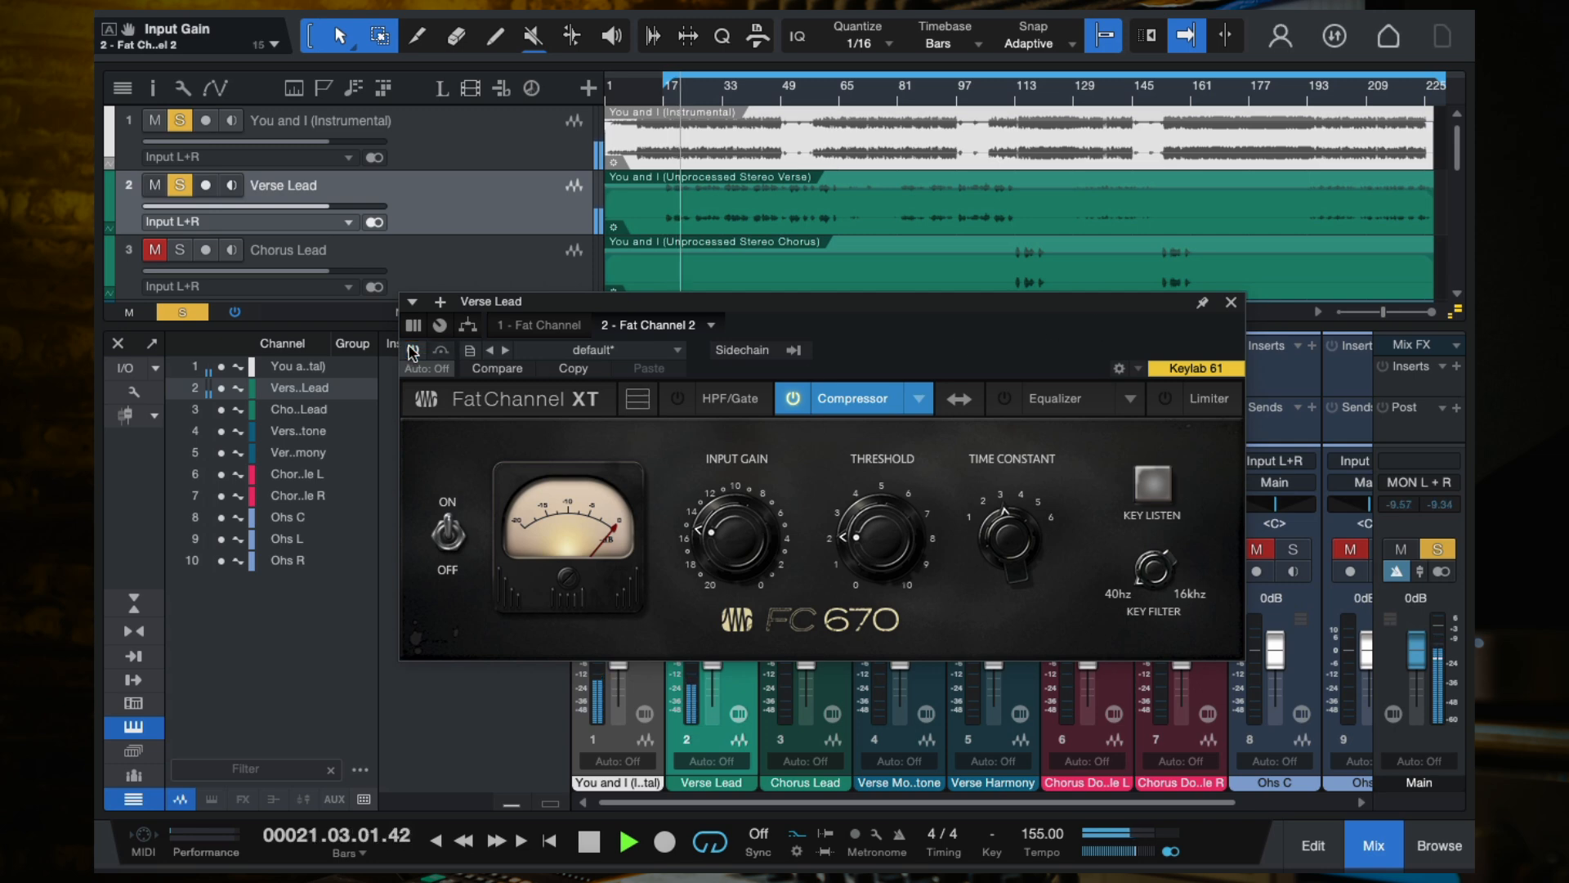
key("space")
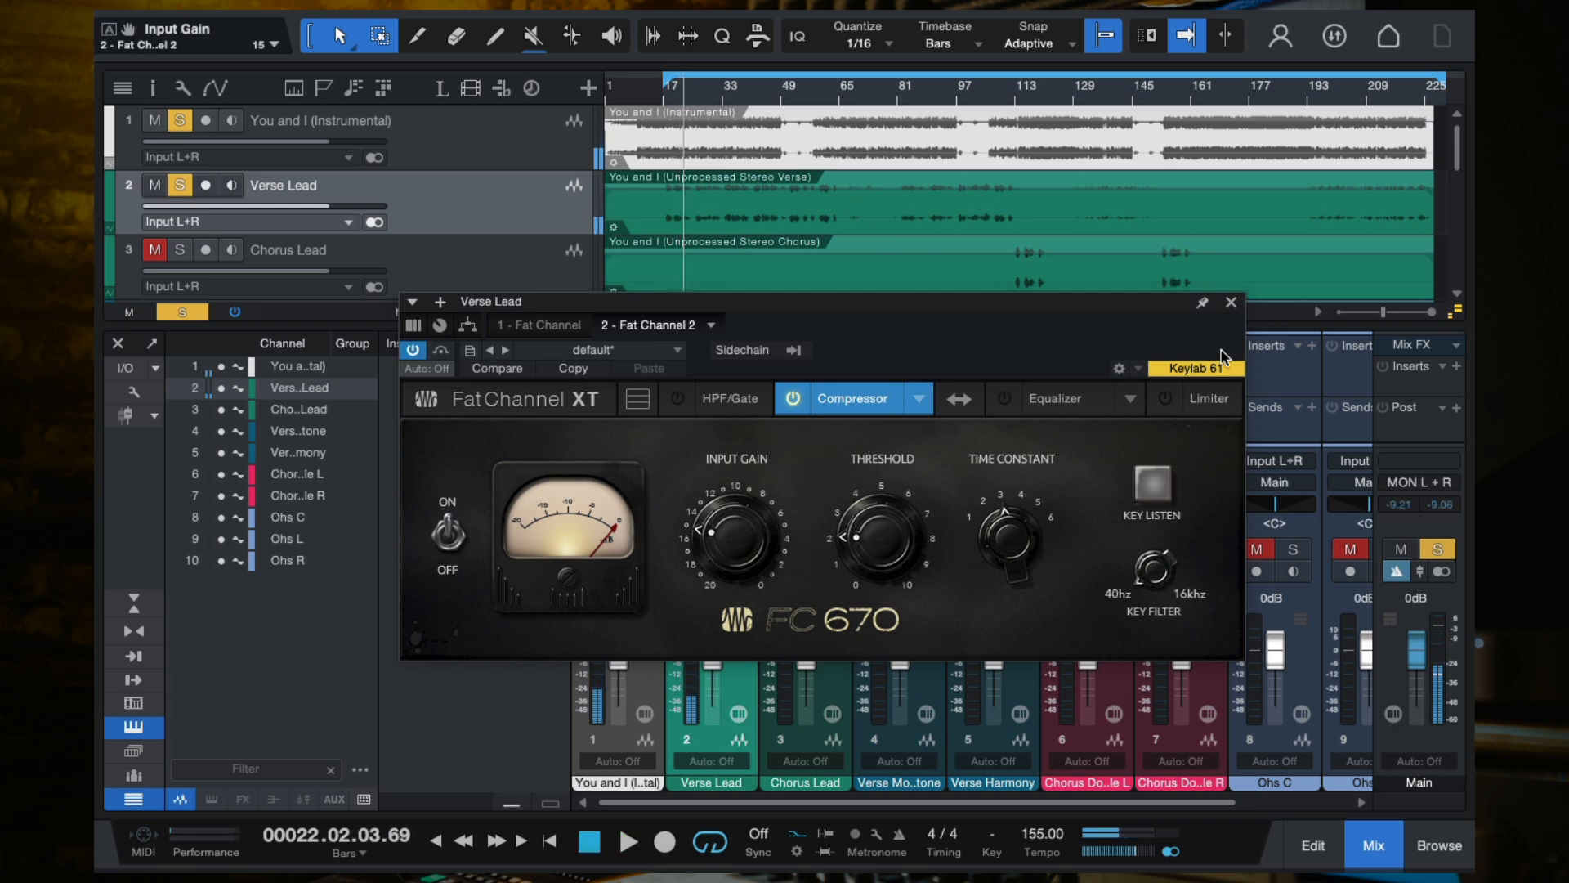
left_click(1232, 304)
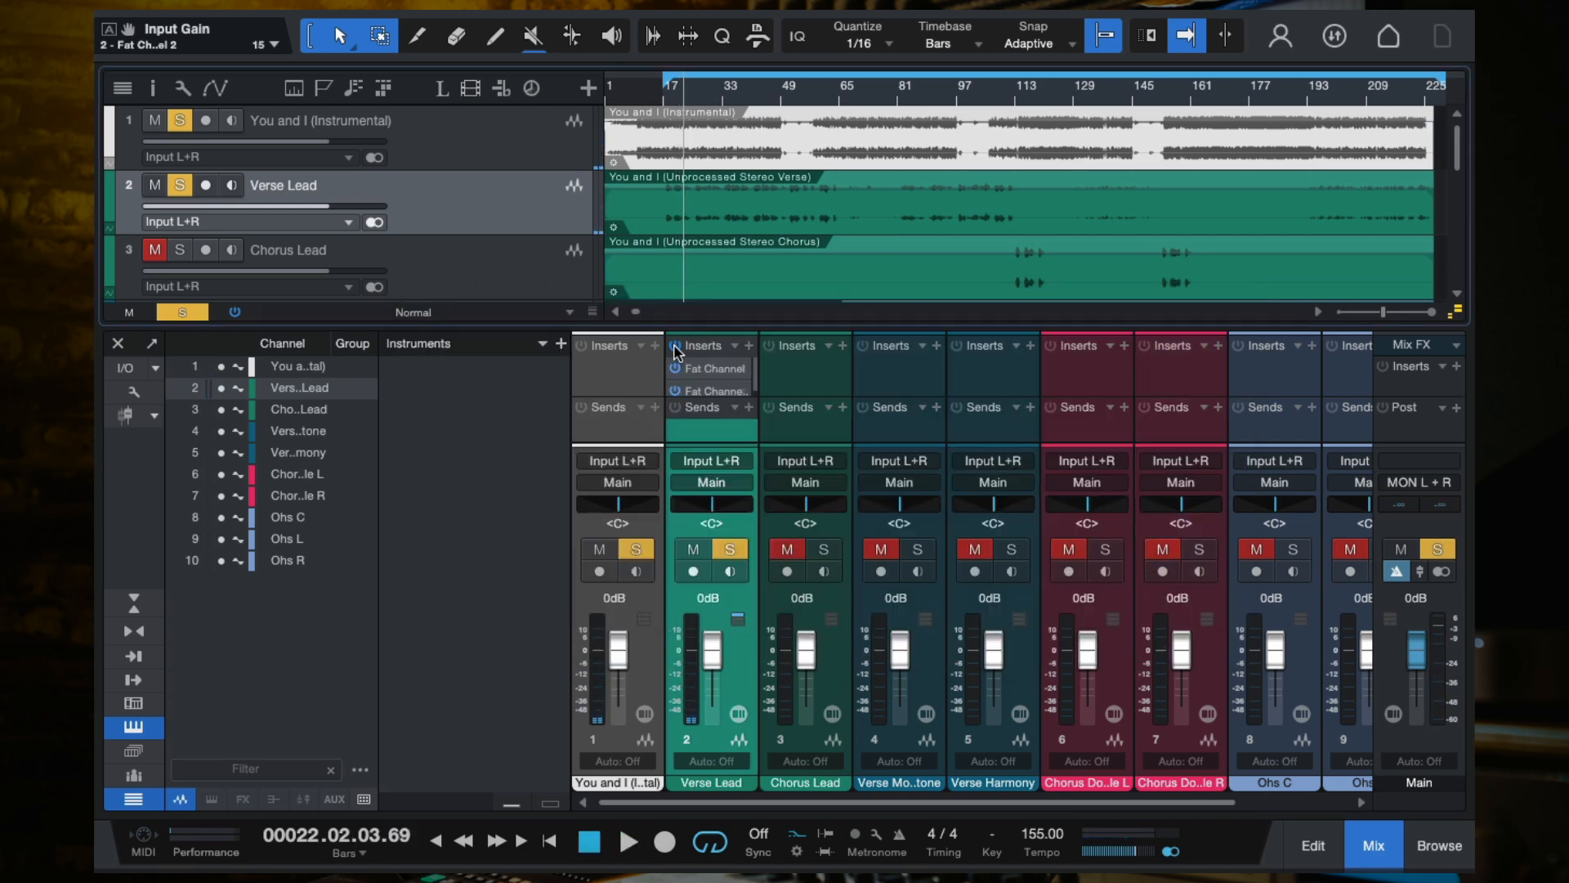
Resume playback, compare the Verse Lead with its inserts bypassed and active, and lower its fader to -2.4 dB.
key("space")
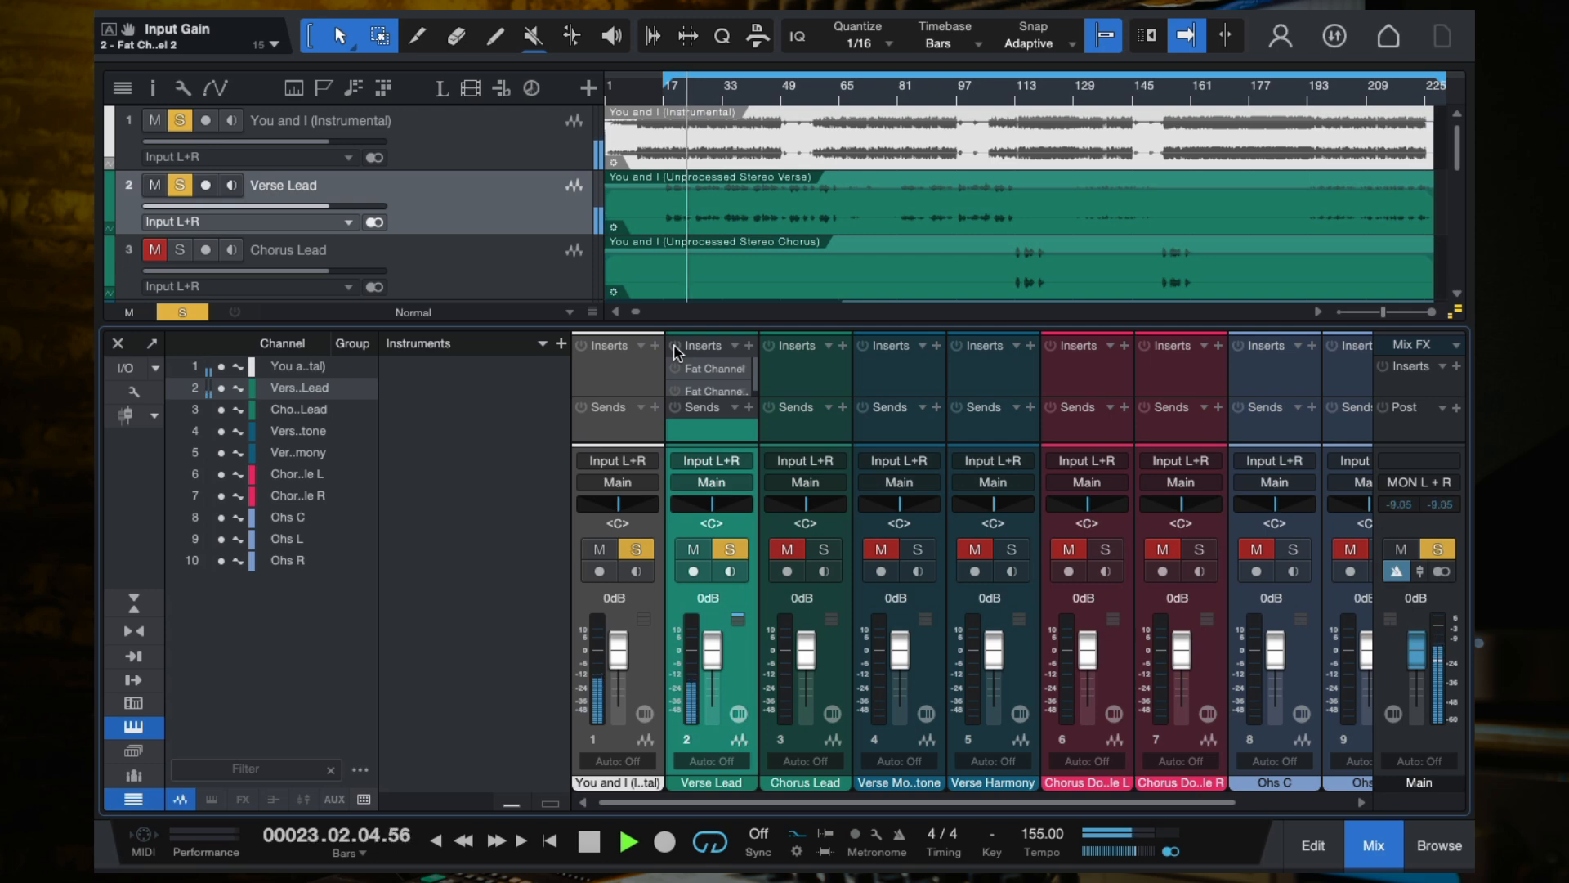
left_click(675, 347)
left_click_drag(711, 648, 708, 655)
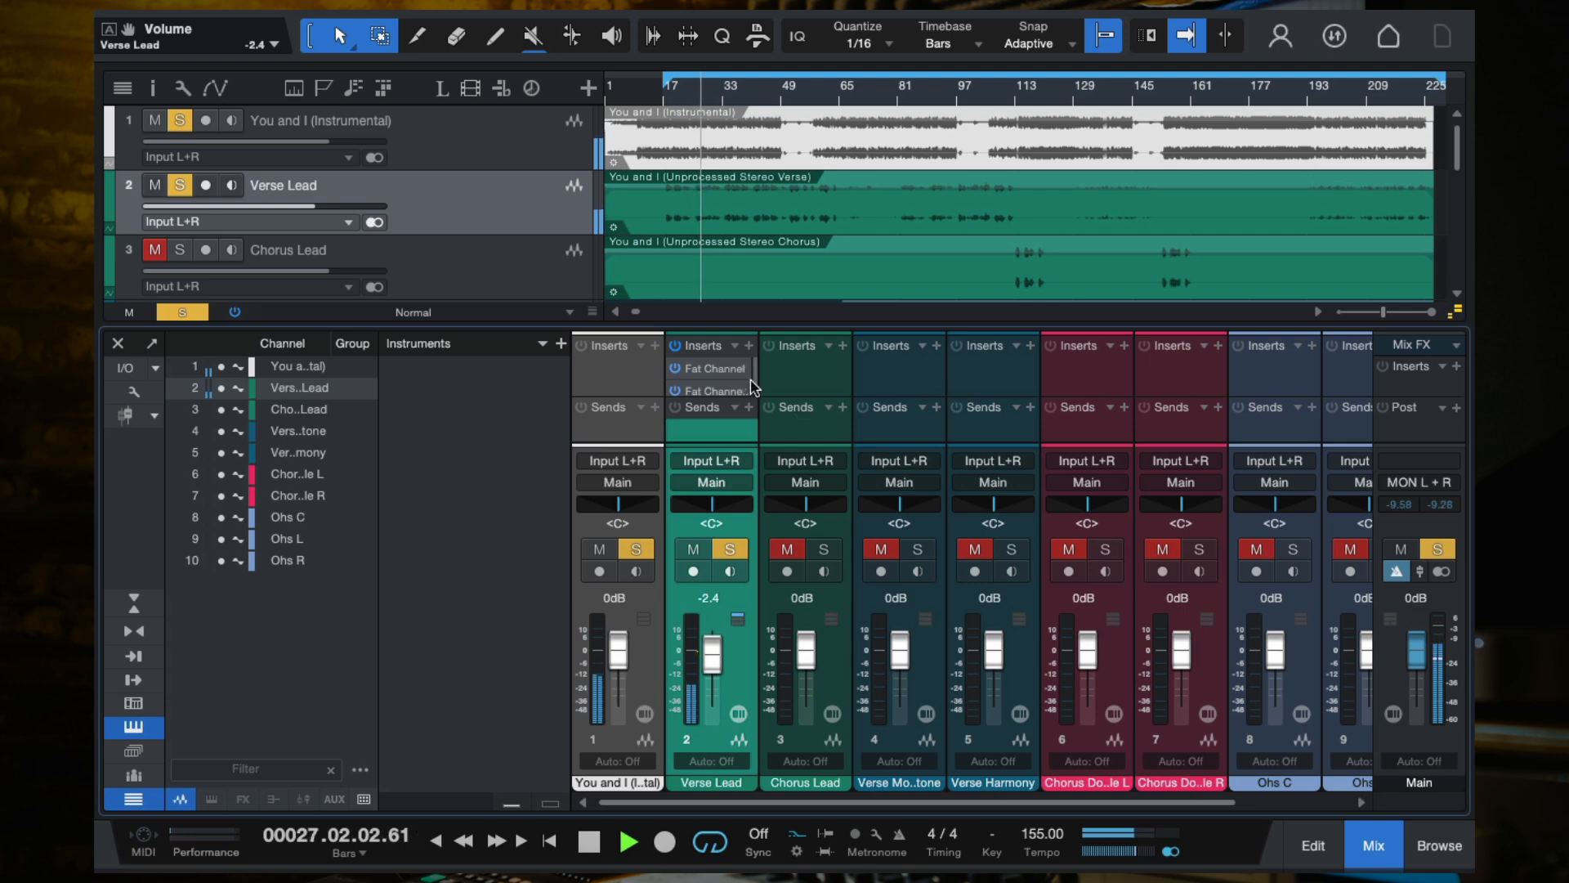
Reopen the Verse Lead's second Fat Channel during playback and set the FC-670's input gain to 10 and threshold to 10.
scroll(739, 378, "down", 1)
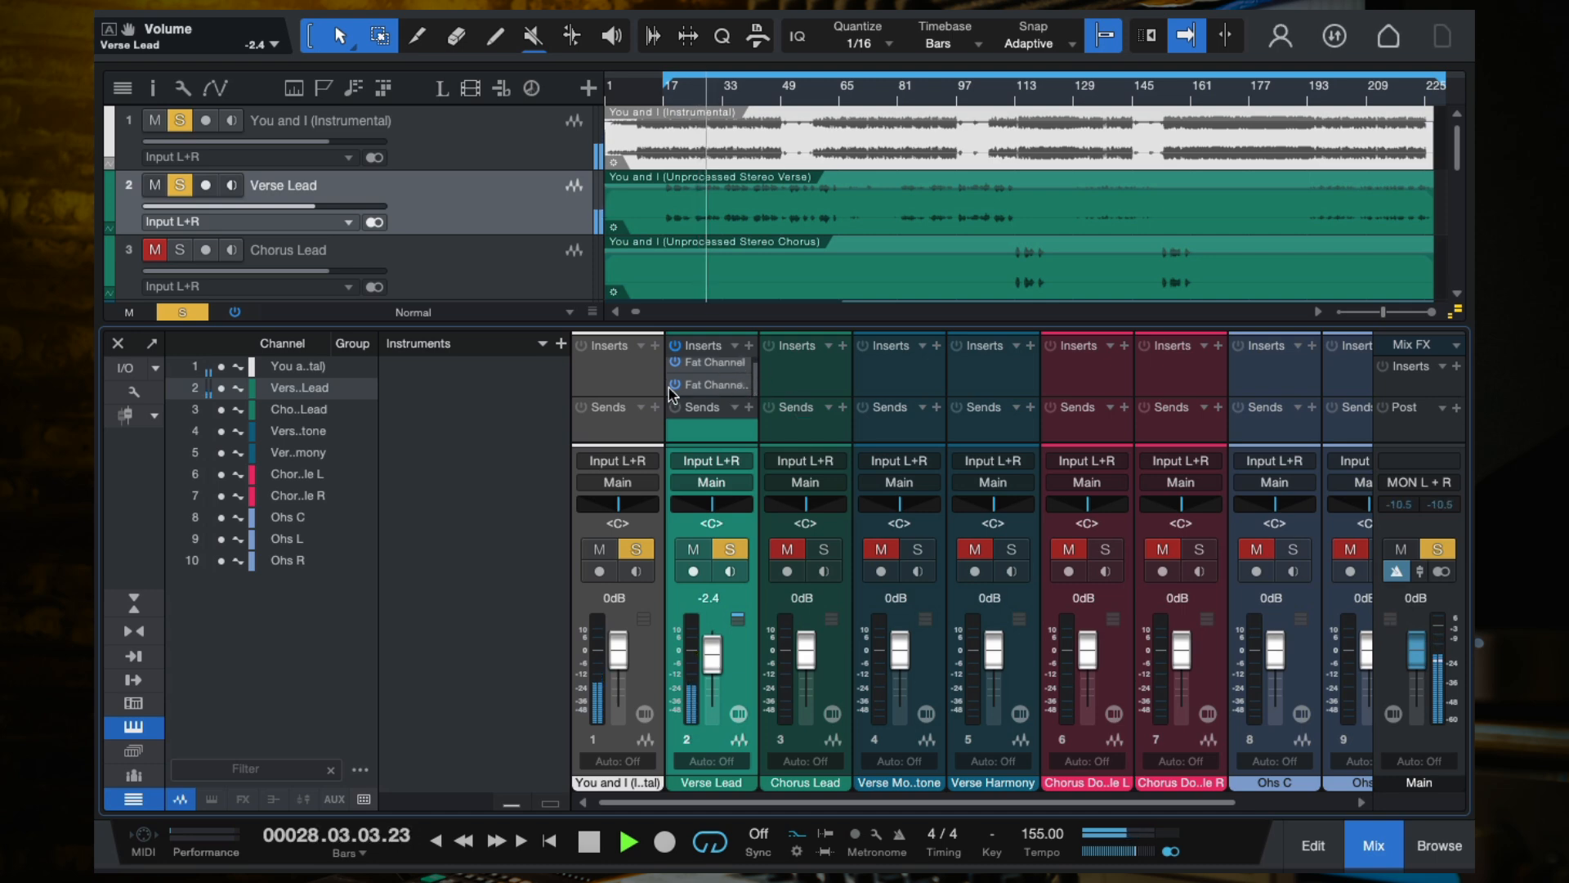
left_click(699, 393)
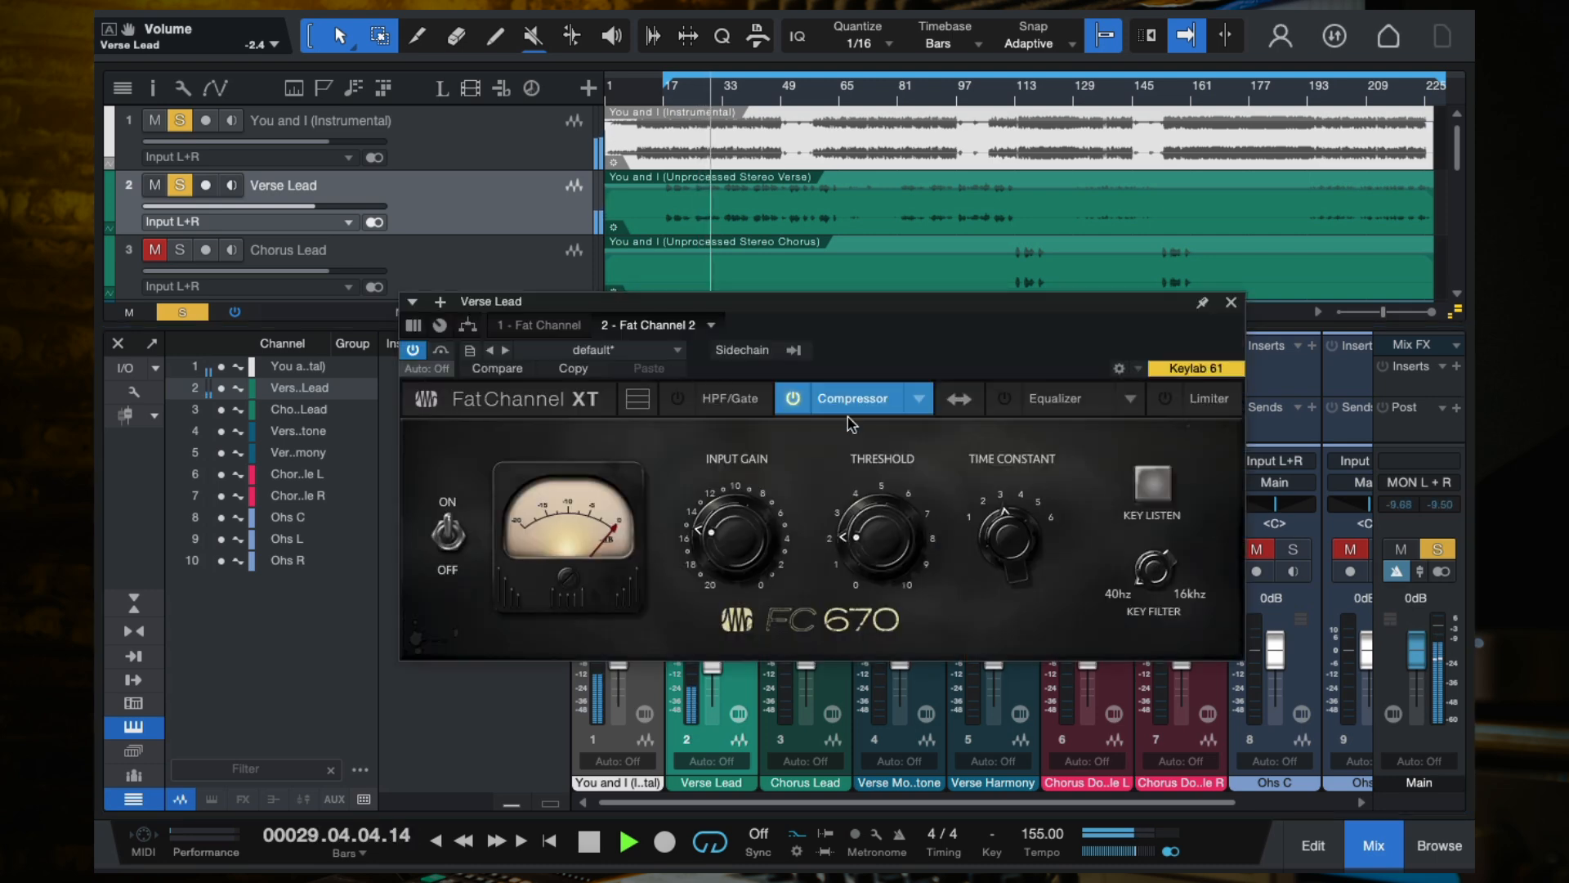
left_click_drag(941, 305, 941, 281)
left_click_drag(765, 511, 768, 380)
left_click_drag(716, 325, 651, 351)
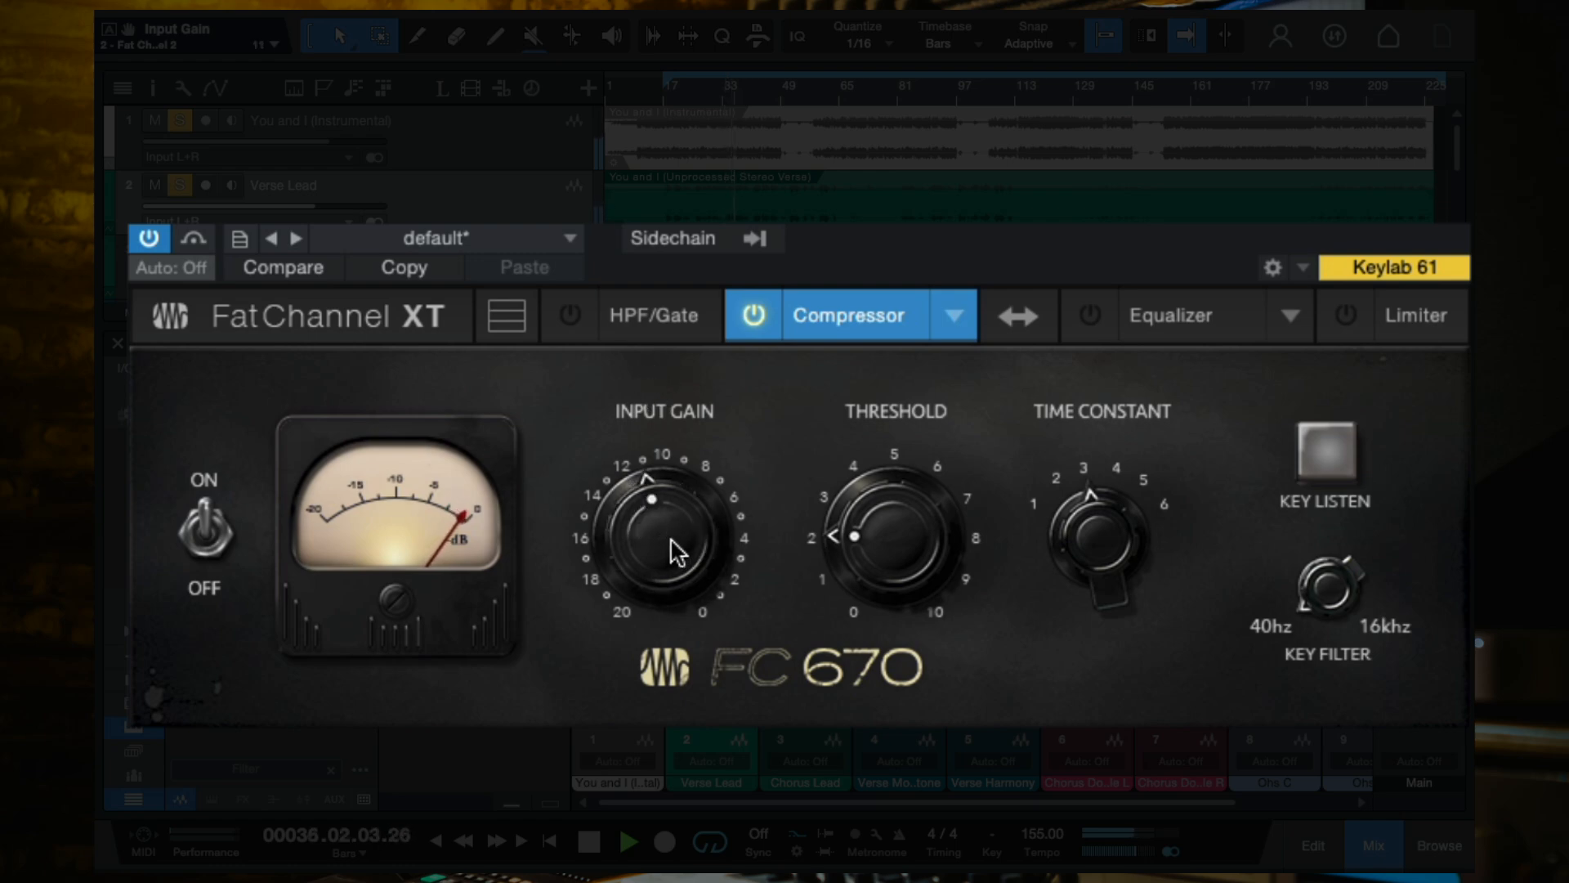
left_click_drag(677, 552, 668, 446)
left_click_drag(908, 553, 890, 278)
left_click_drag(697, 526, 697, 604)
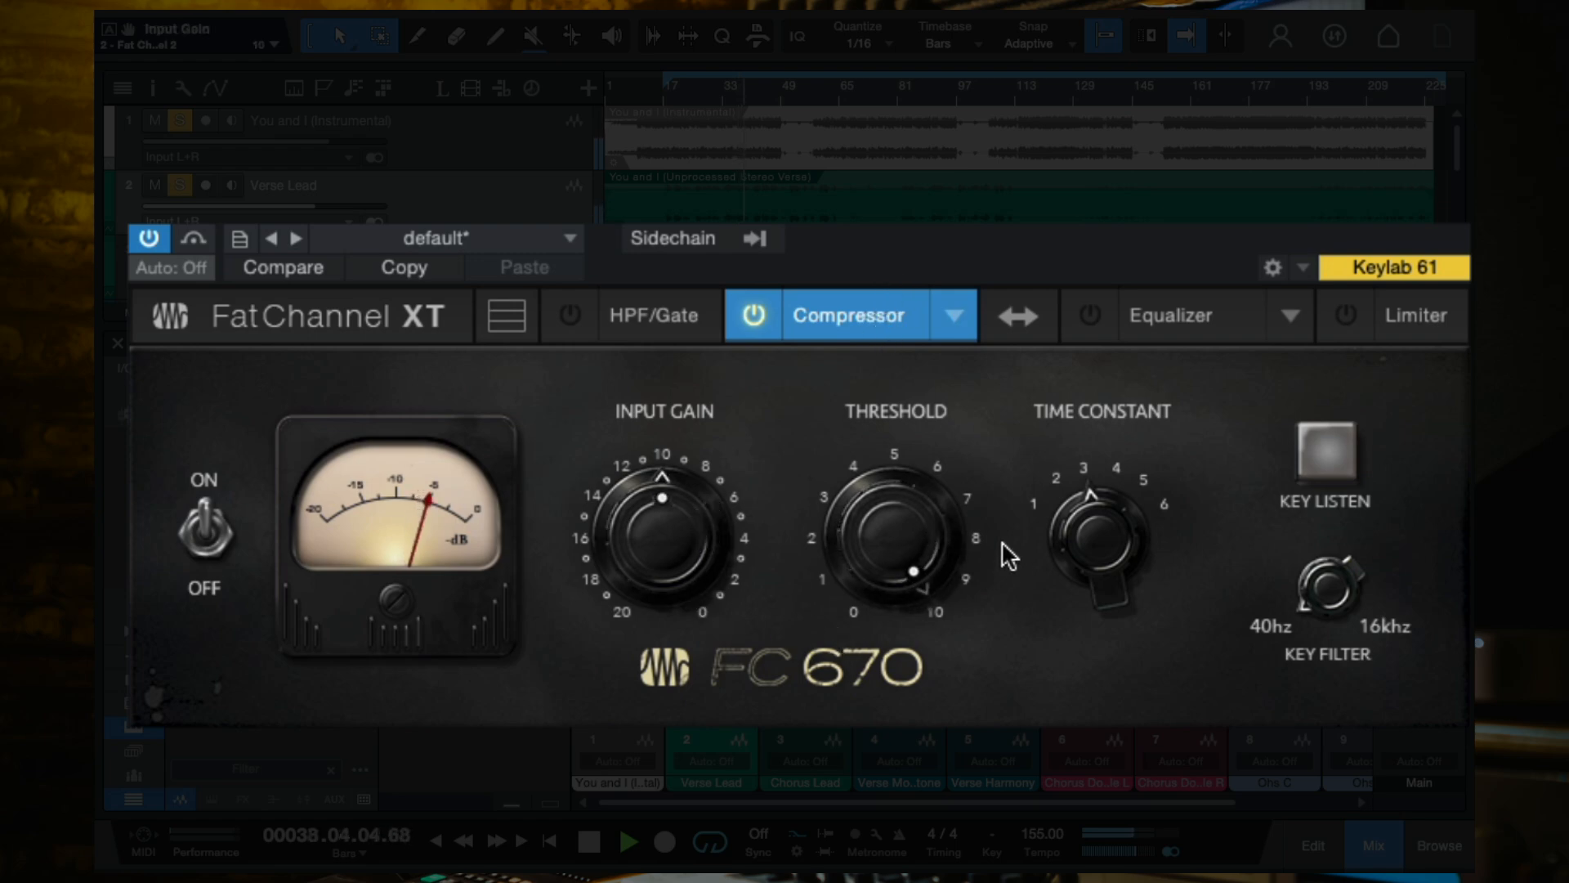
Try FC-670 thresholds of 7.40 and about 5, return the threshold to 10, and set the input gain to 15.
left_click_drag(895, 525, 872, 602)
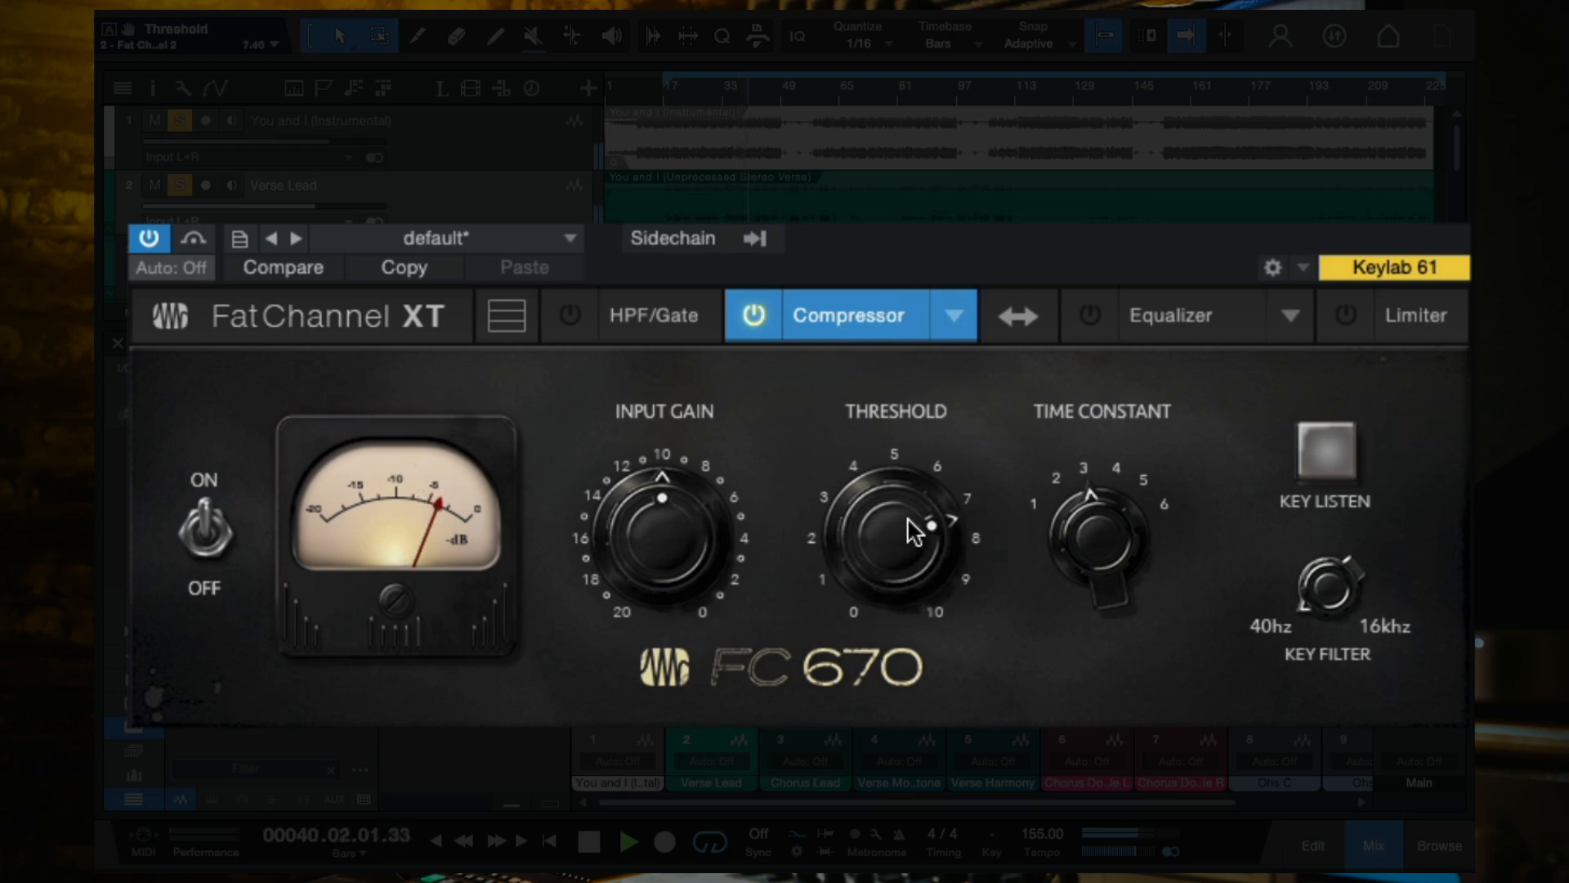
left_click_drag(915, 531, 898, 609)
left_click_drag(630, 553, 645, 624)
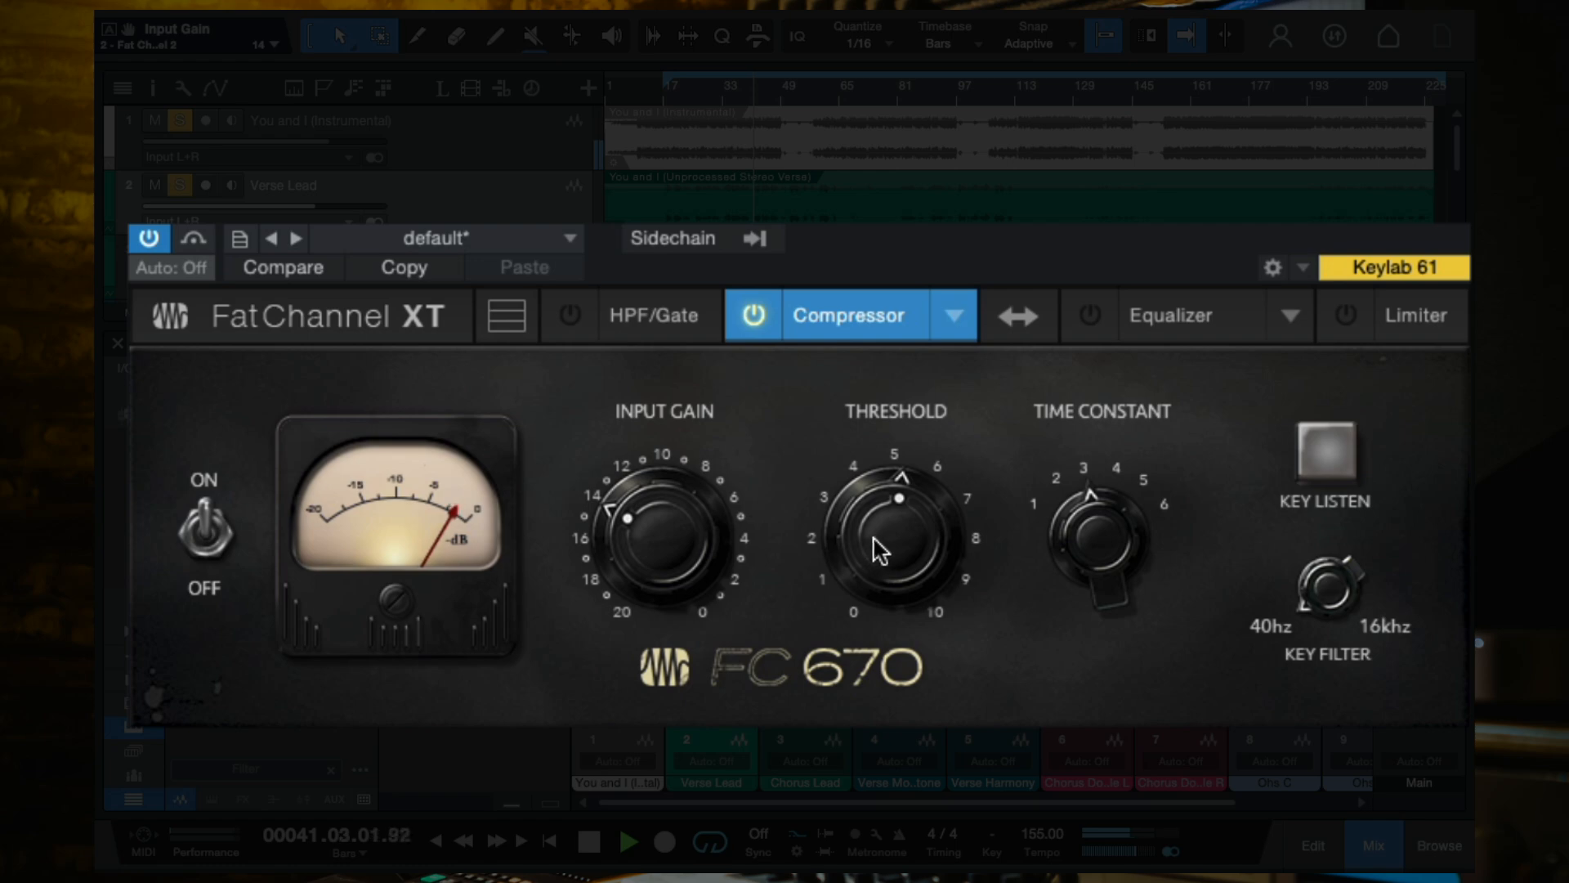
left_click_drag(880, 550, 877, 267)
mouse_move(659, 526)
left_mouse_down()
mouse_move(661, 693)
mouse_move(653, 521)
left_mouse_up()
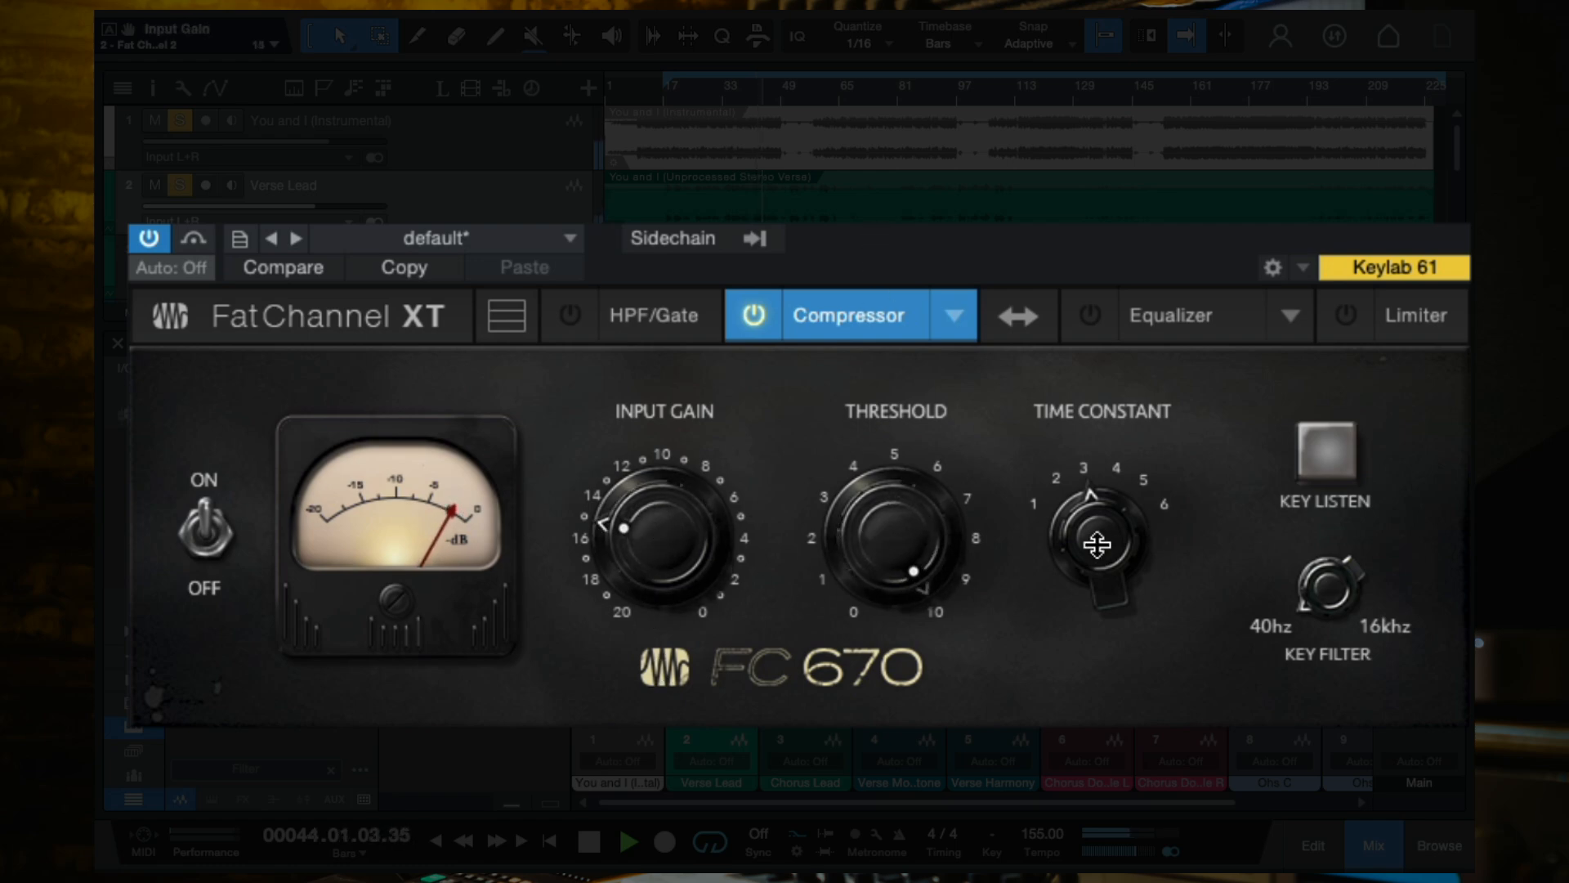
Audition FC-670 time constants 2, 1 and 6, and settle on time constant 1.
left_click_drag(1097, 544, 1096, 645)
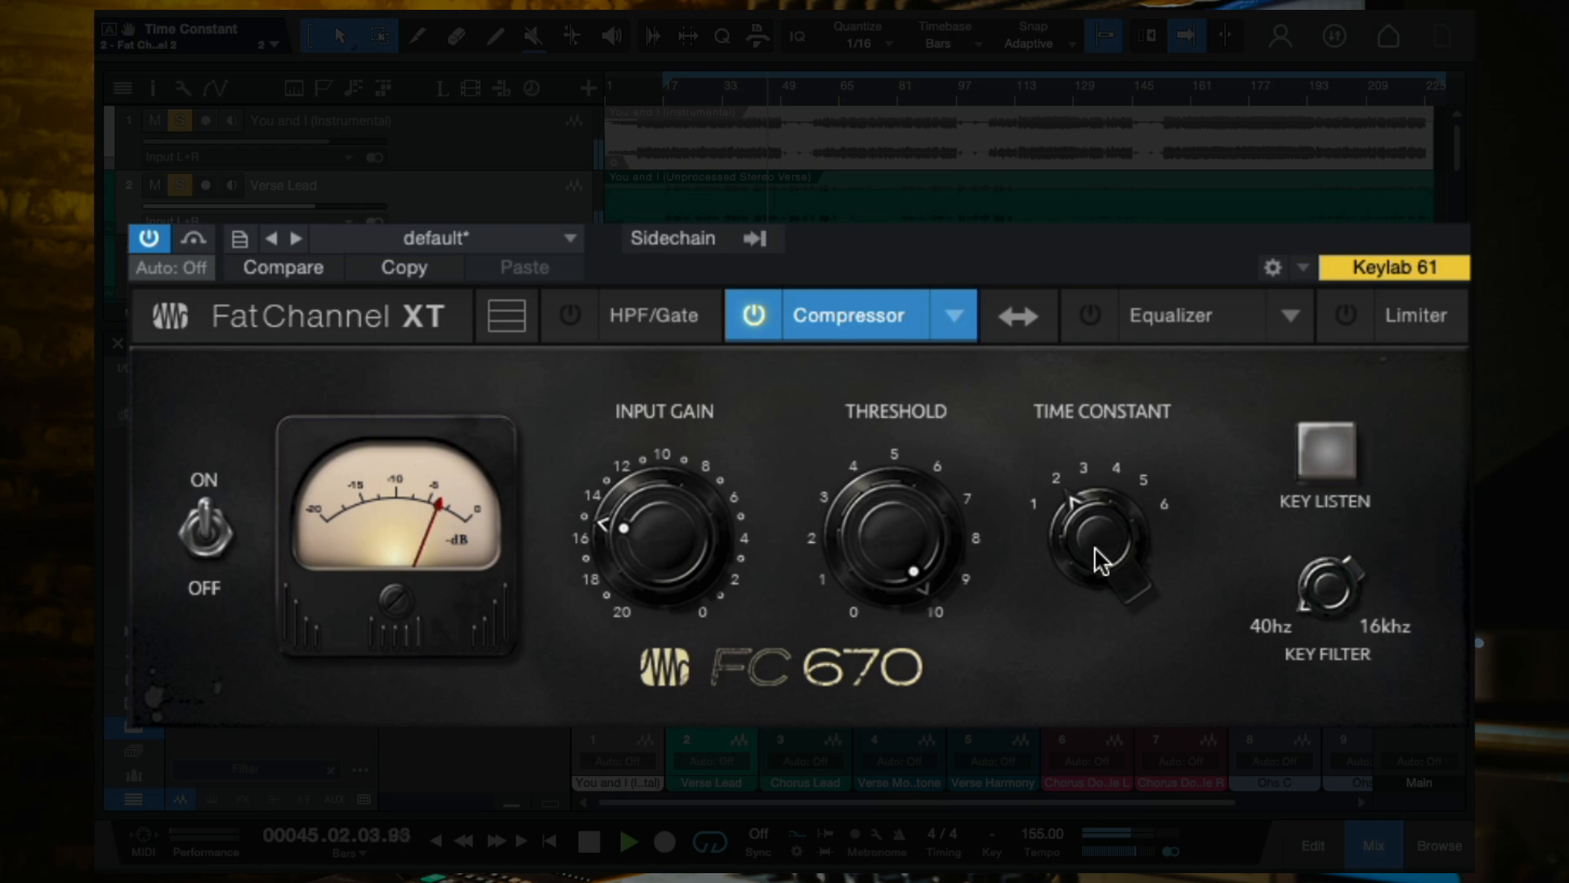
left_click_drag(1100, 550, 1101, 718)
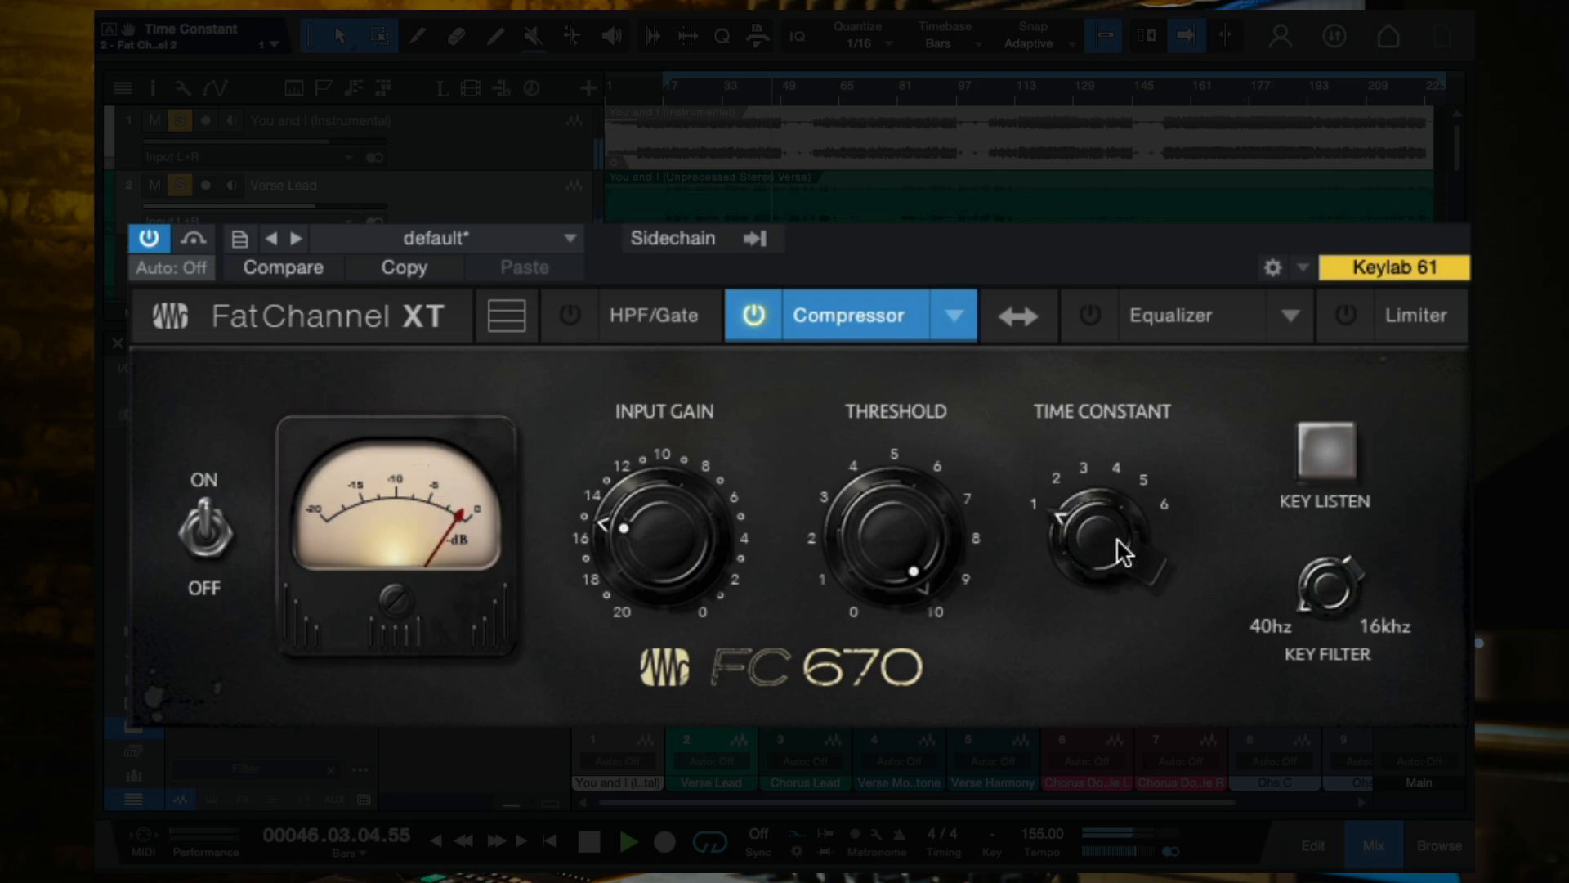
left_click_drag(1099, 542, 1010, 116)
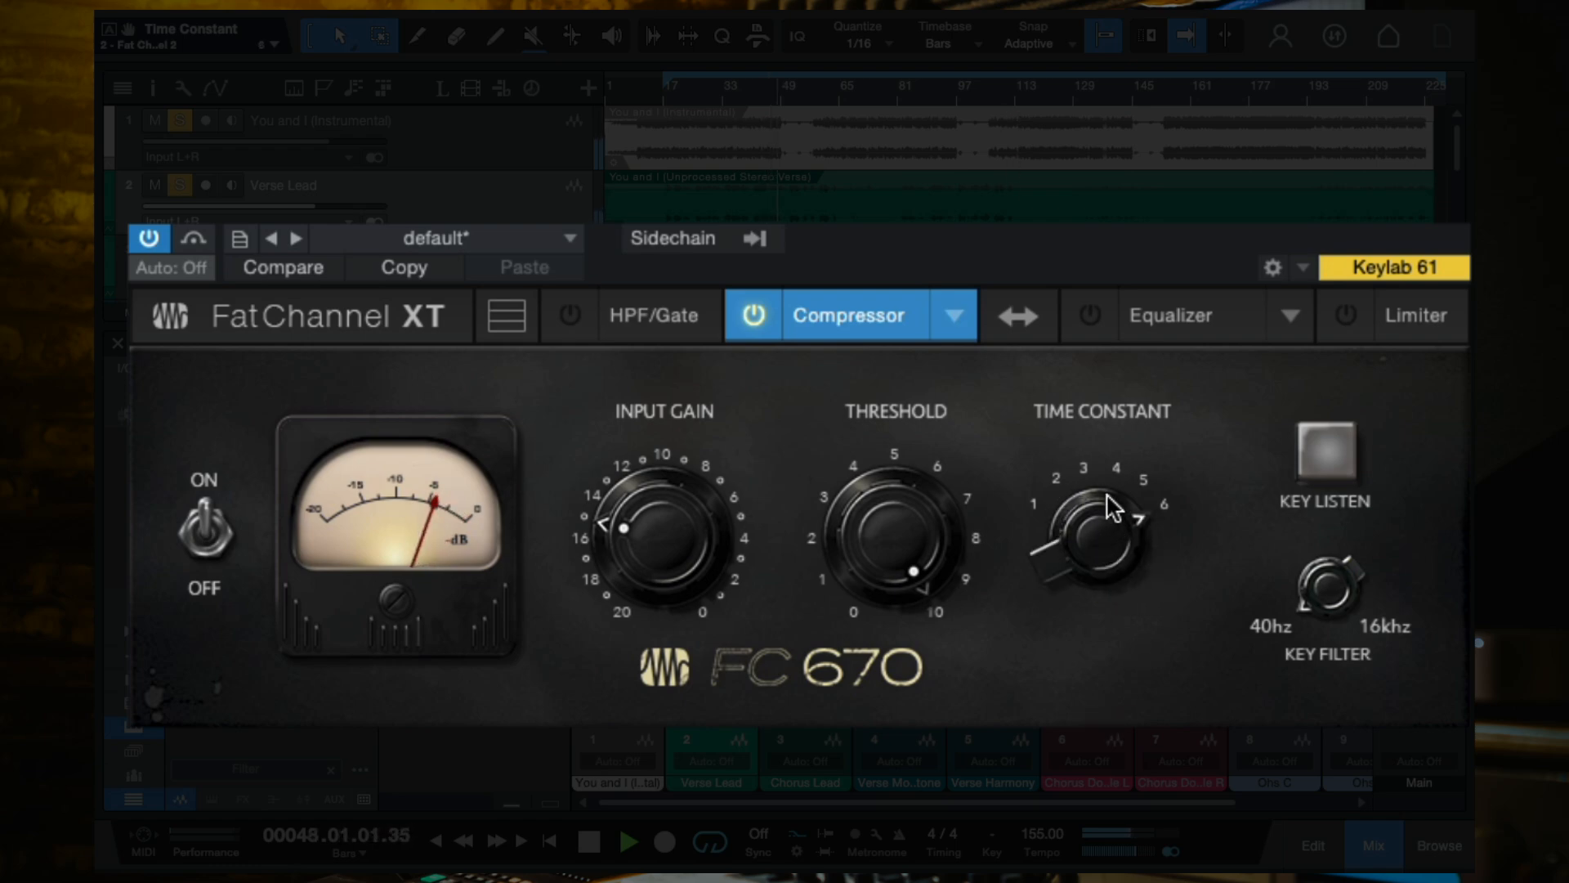
left_click_drag(1113, 507, 1088, 644)
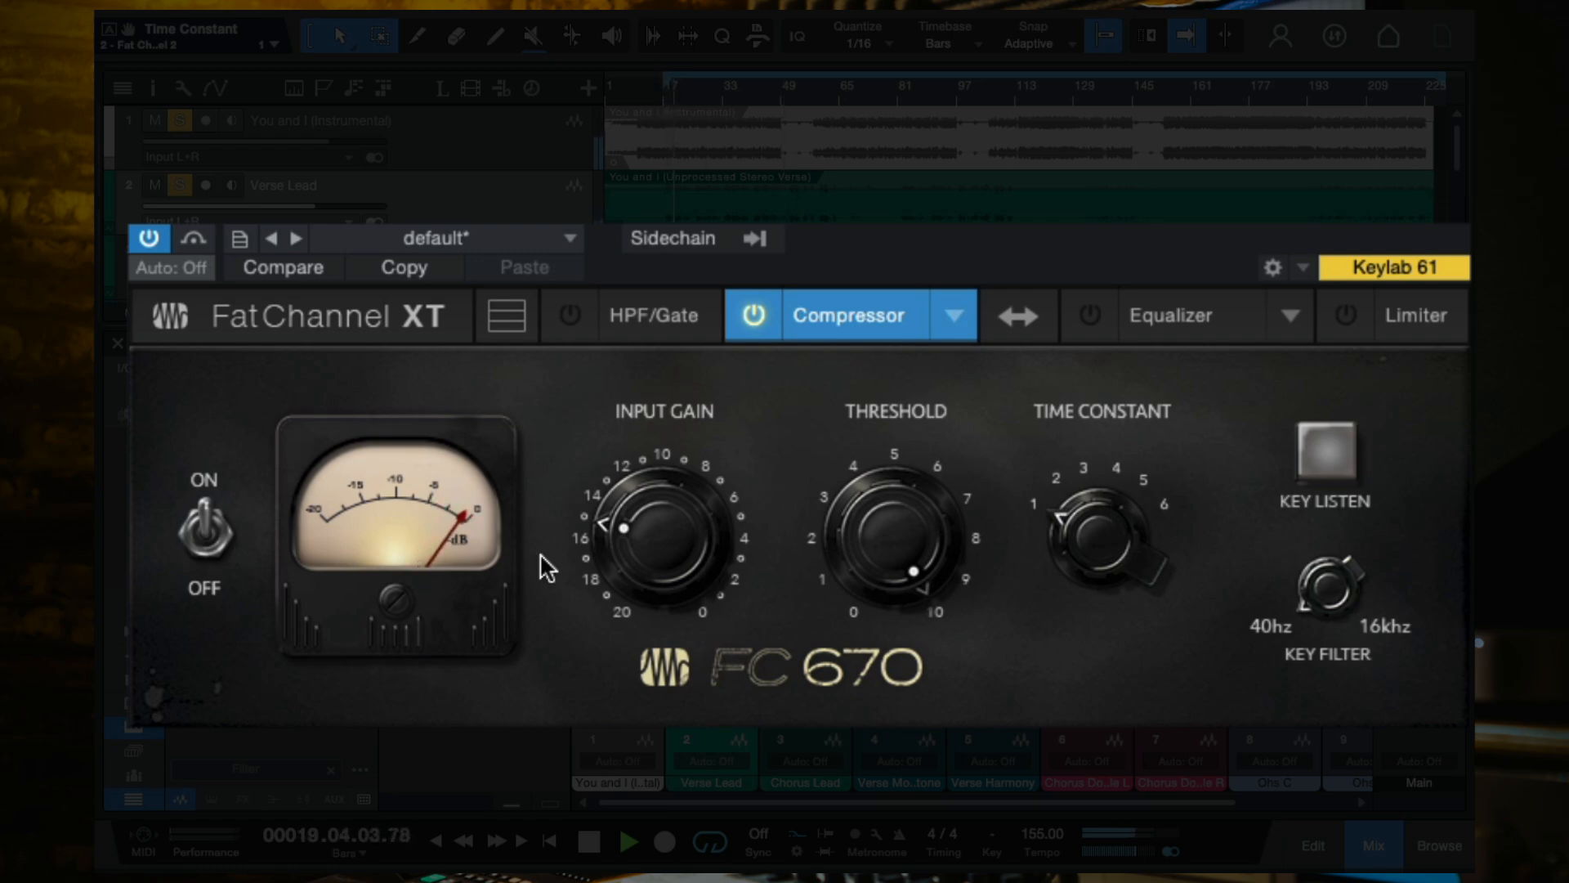
Compare the vocal with the FC-670 off and on twice, setting the input gain to 16 between comparisons.
left_click(210, 533)
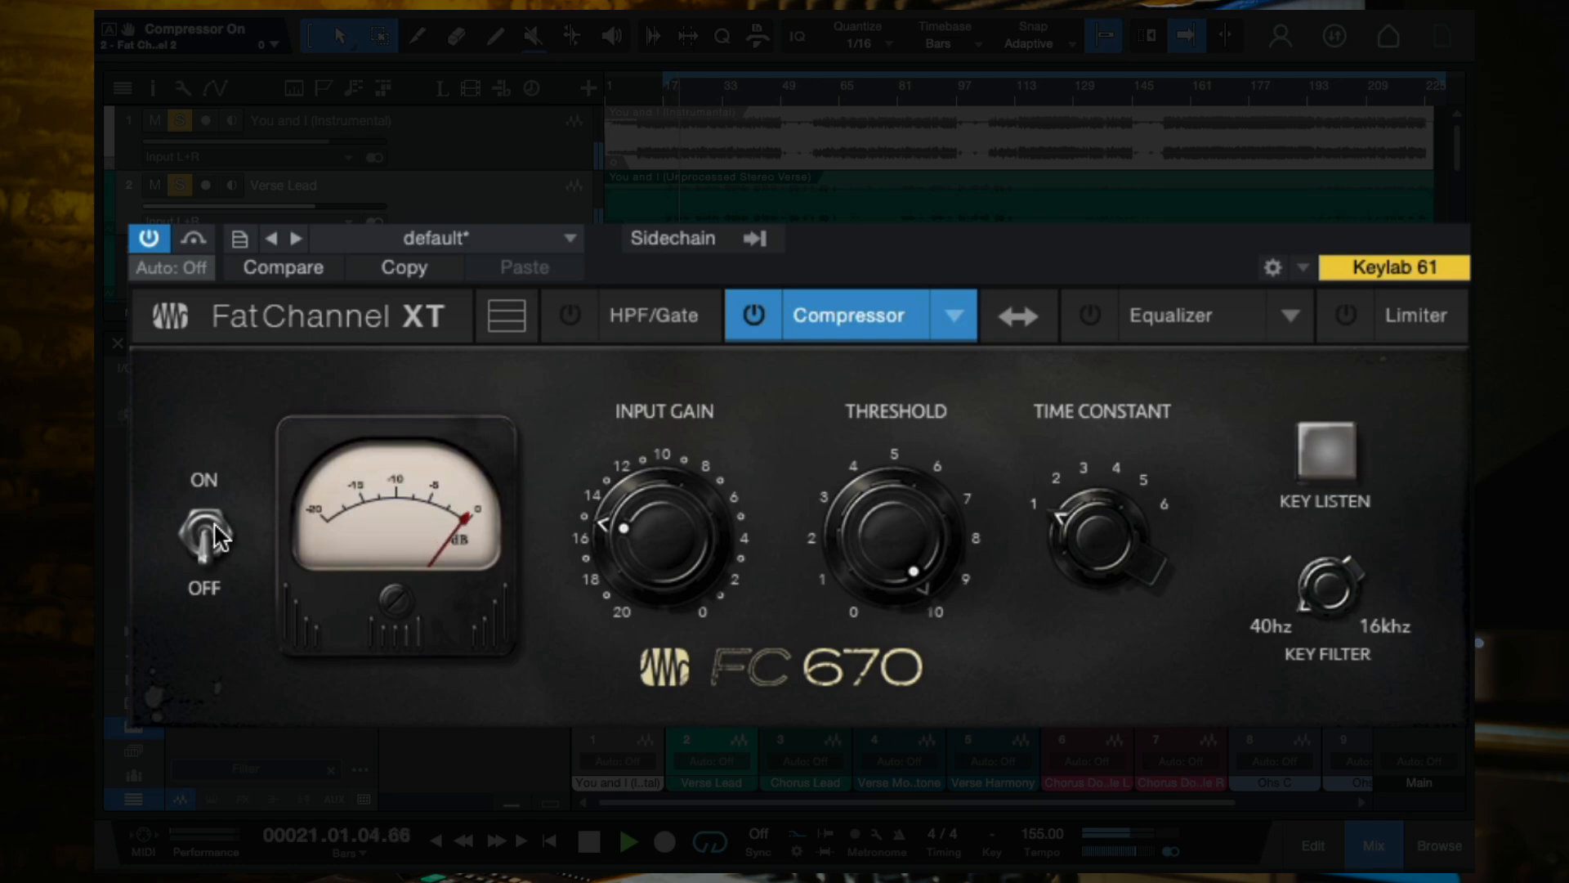
left_click(210, 533)
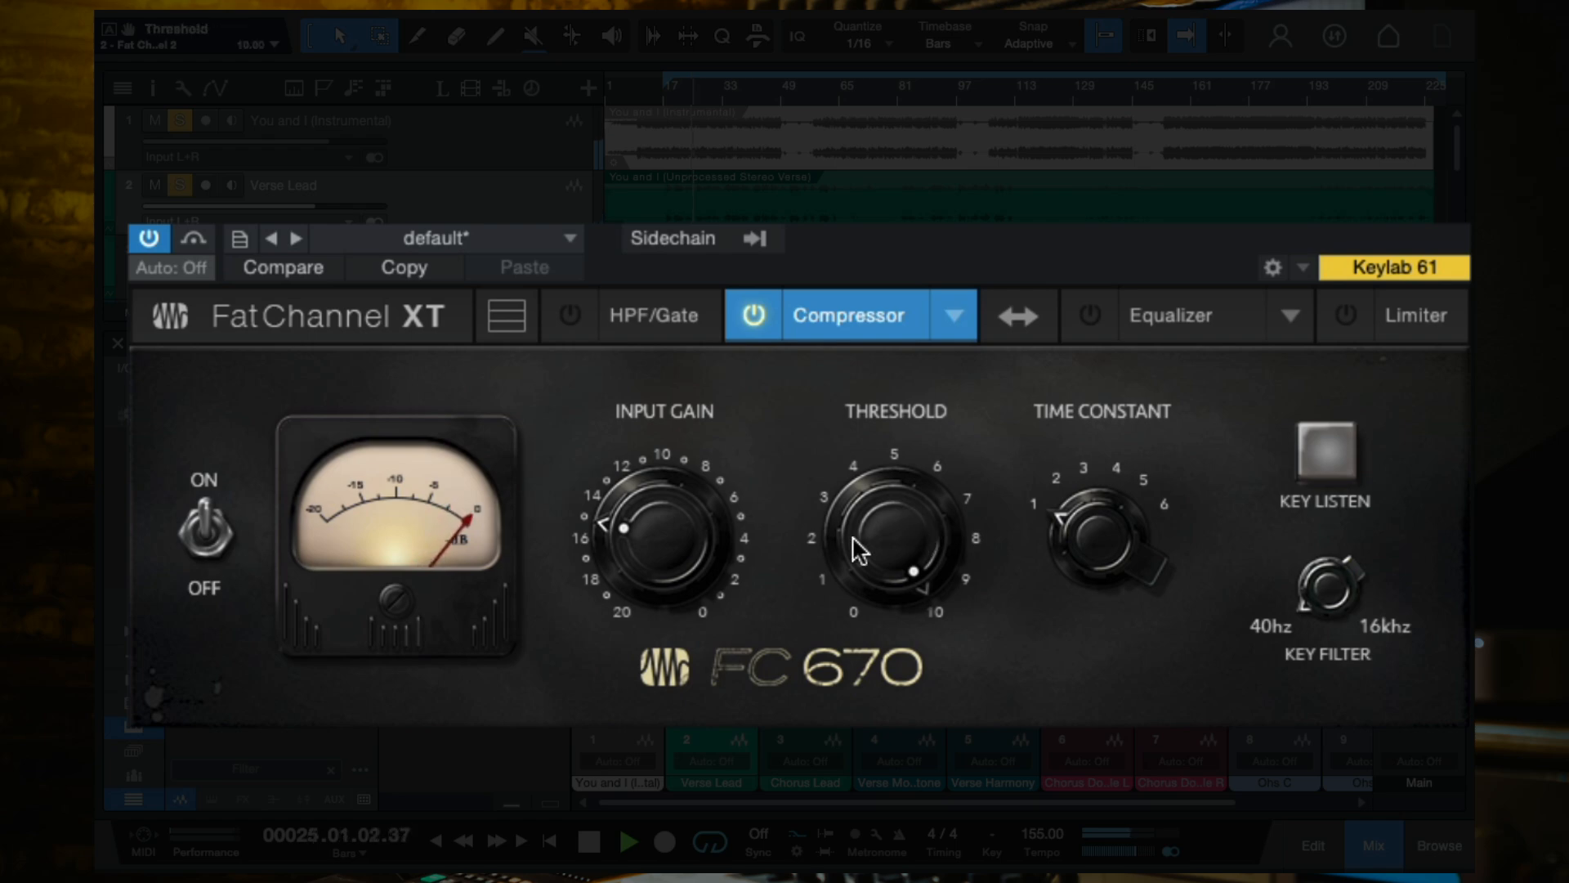
left_click_drag(626, 554, 569, 609)
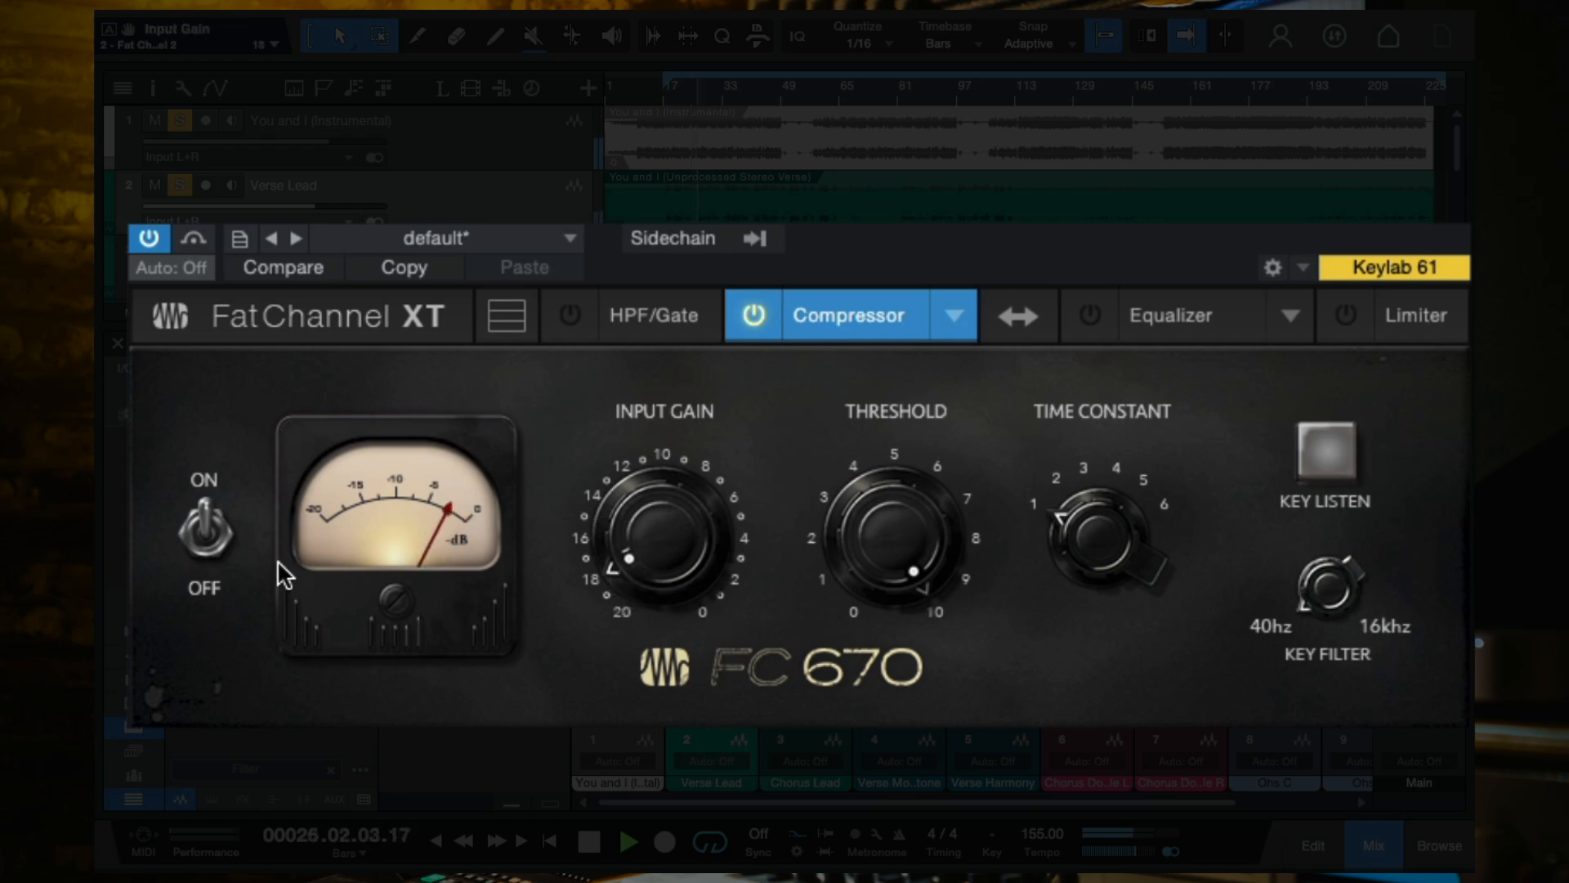
left_click_drag(664, 563, 646, 508)
left_click(223, 541)
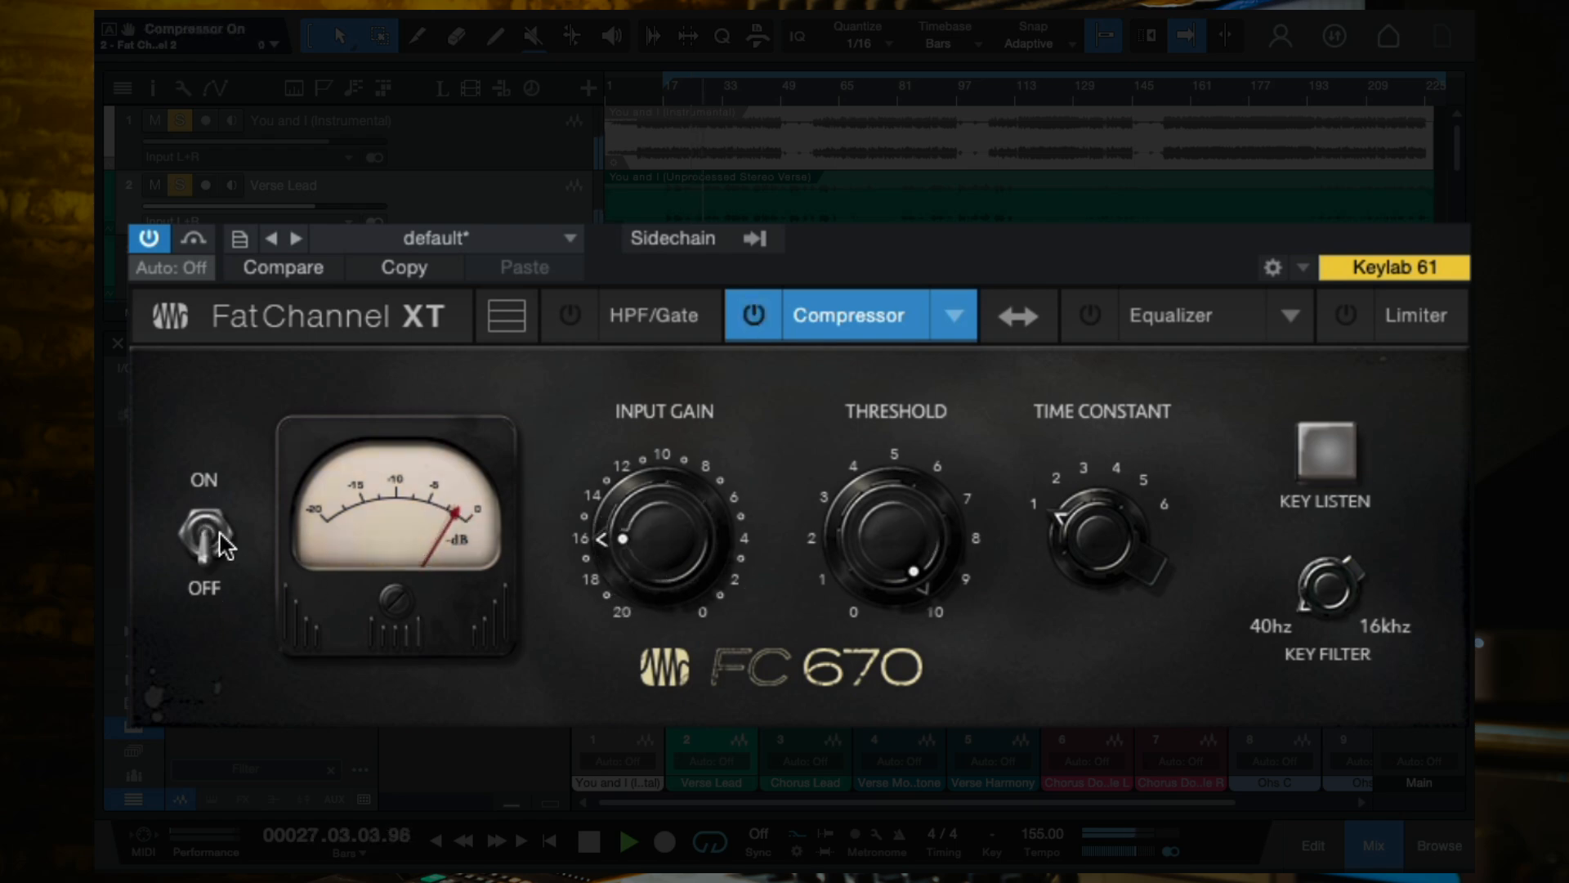
left_click(219, 536)
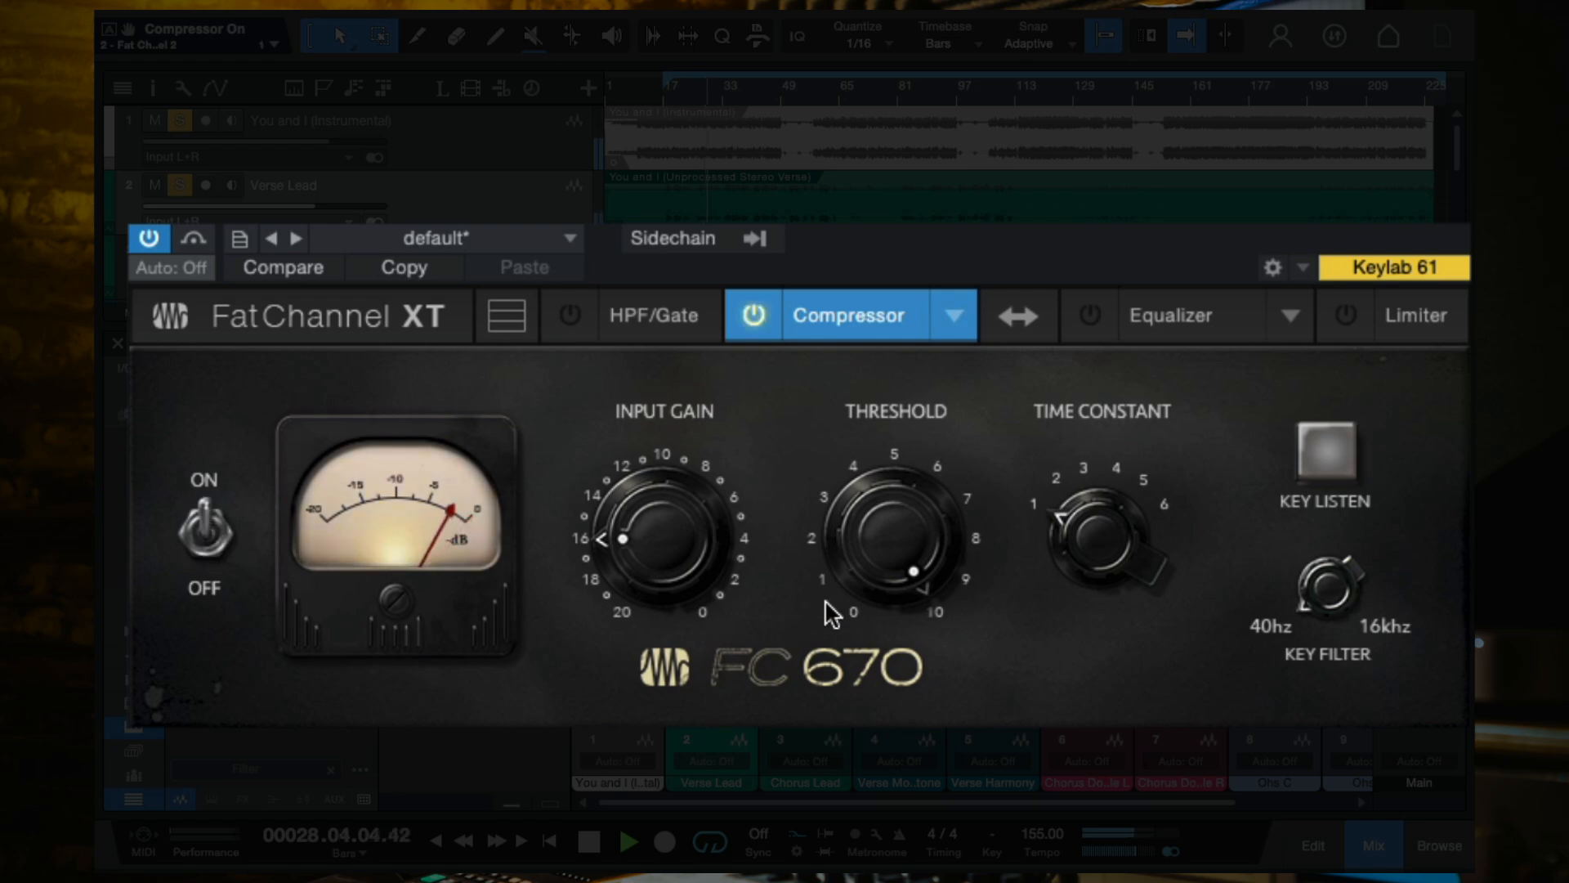
Set the FC-670's threshold between 8 and 9, and try time constant 2 before returning to 1.
left_click_drag(906, 556, 904, 628)
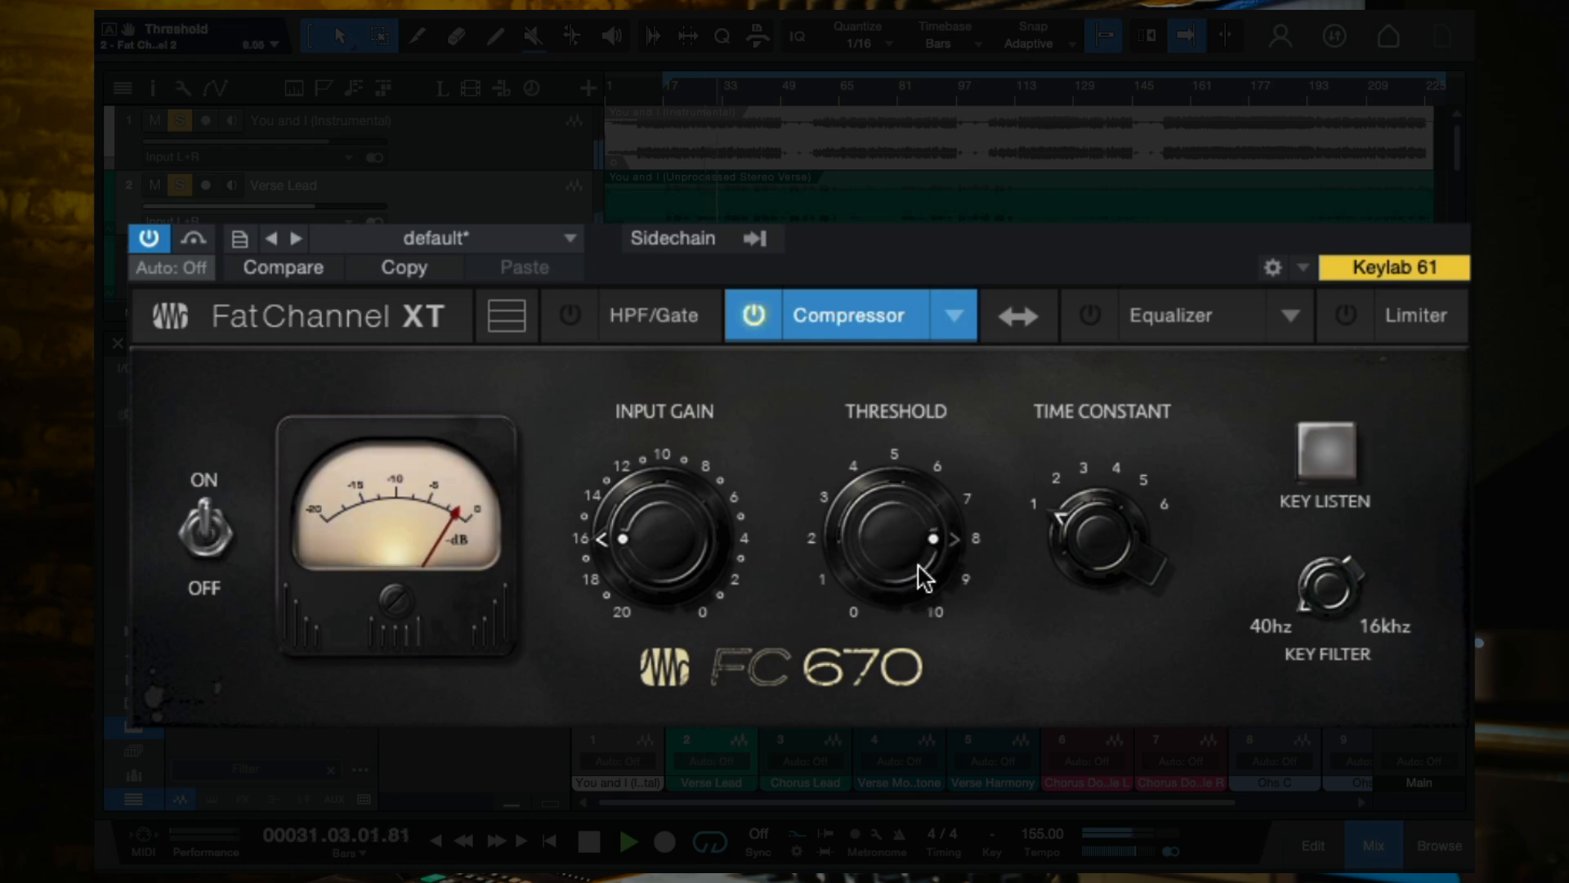
left_click_drag(909, 545, 918, 540)
left_click_drag(1114, 536, 1112, 523)
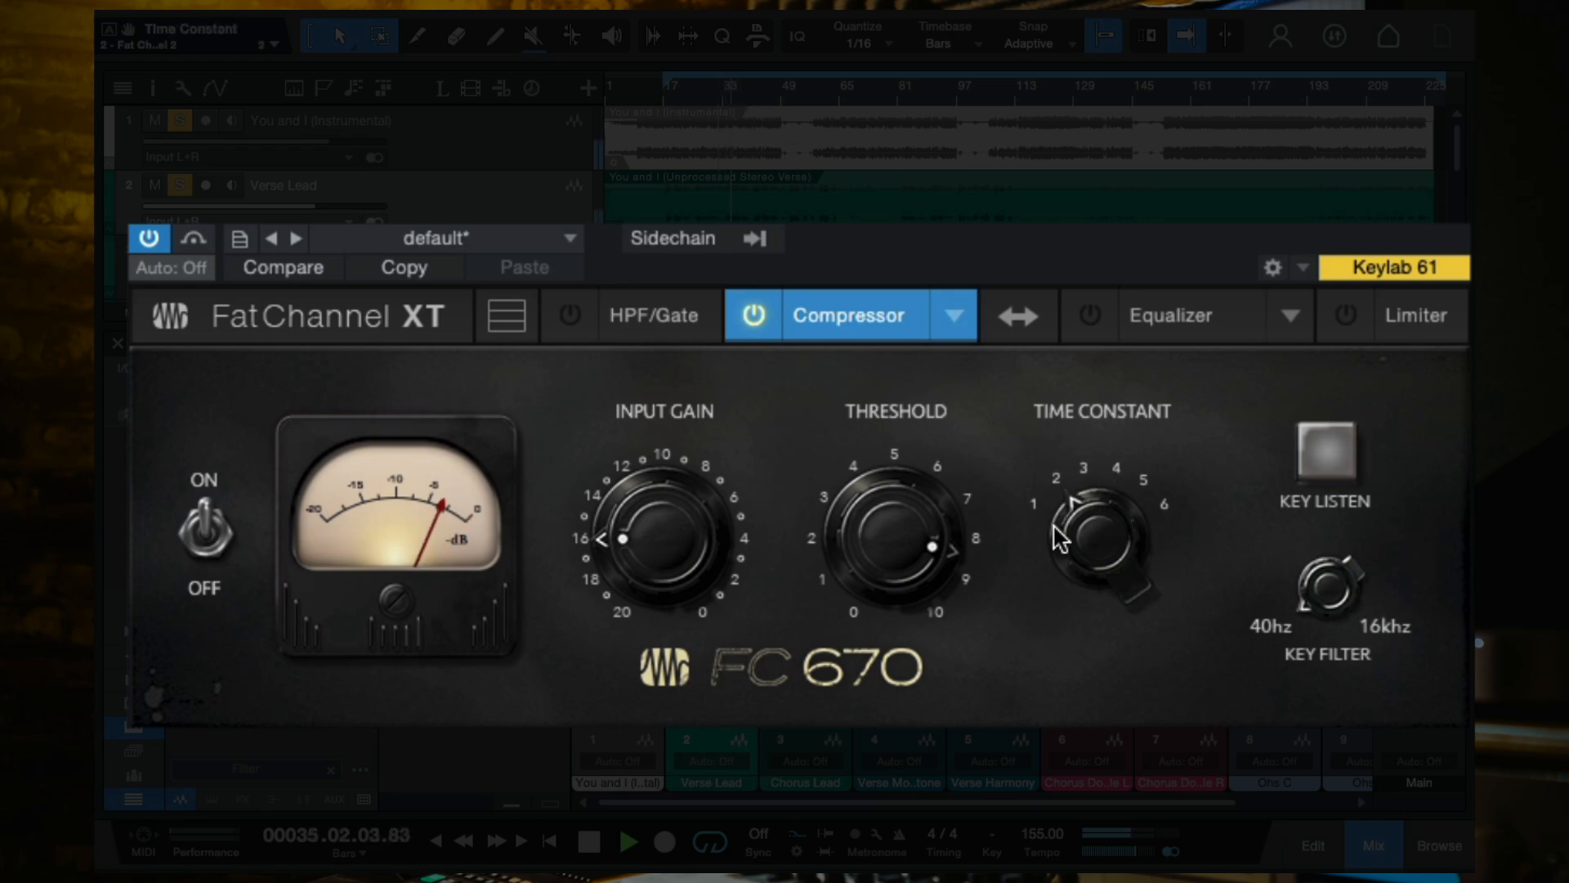
left_click_drag(1061, 538, 1128, 585)
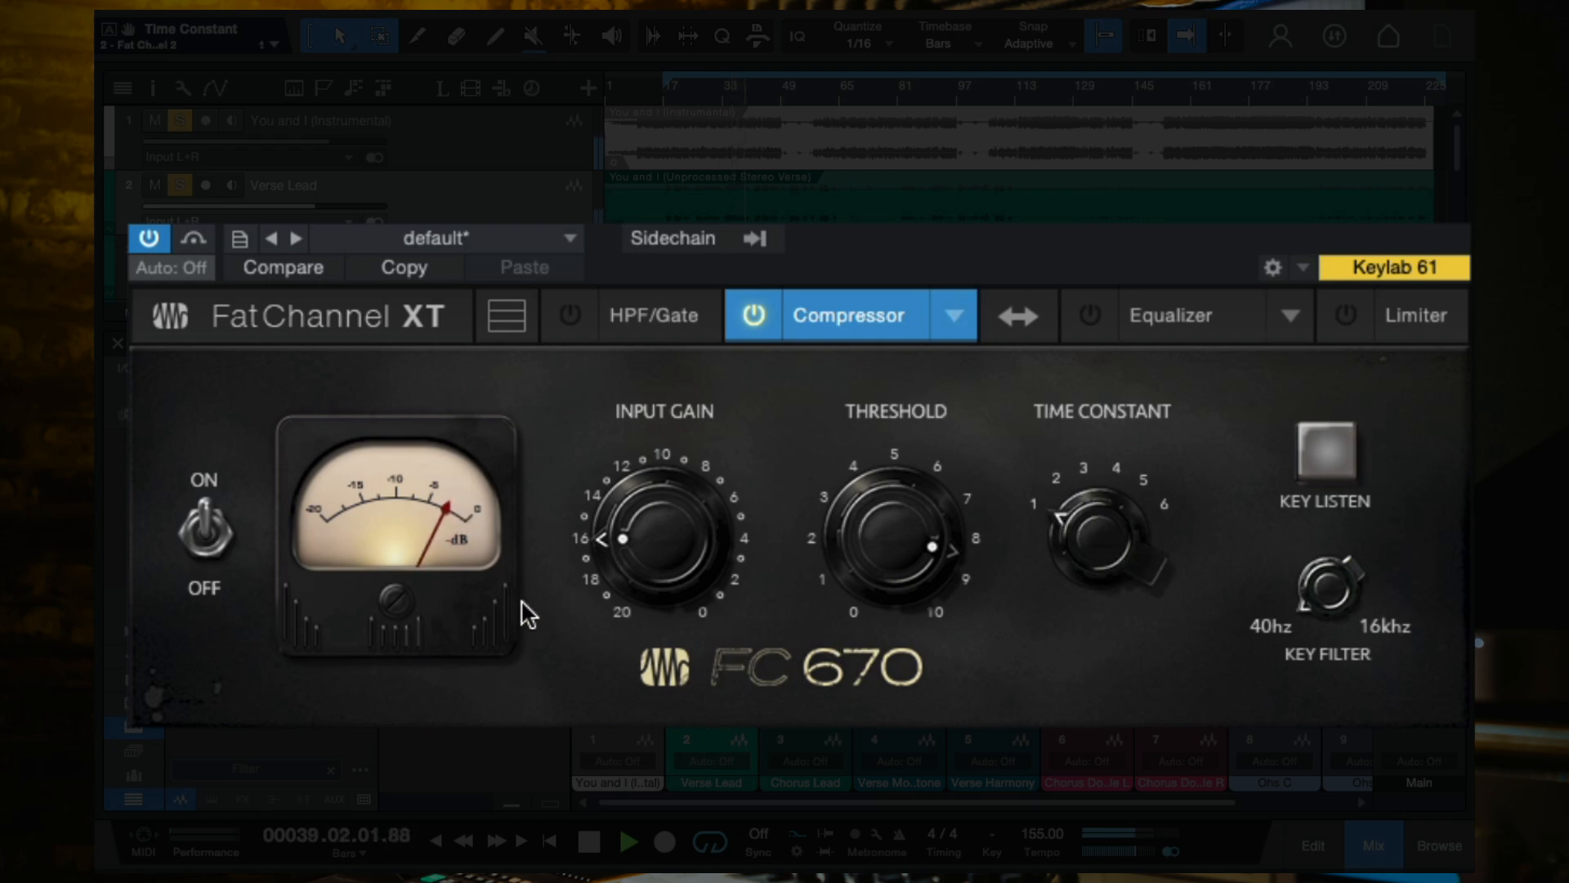
Compare the vocal with the FC-670 off and on, stop playback, and switch the compressor off.
left_click(209, 545)
left_click(209, 544)
key("space")
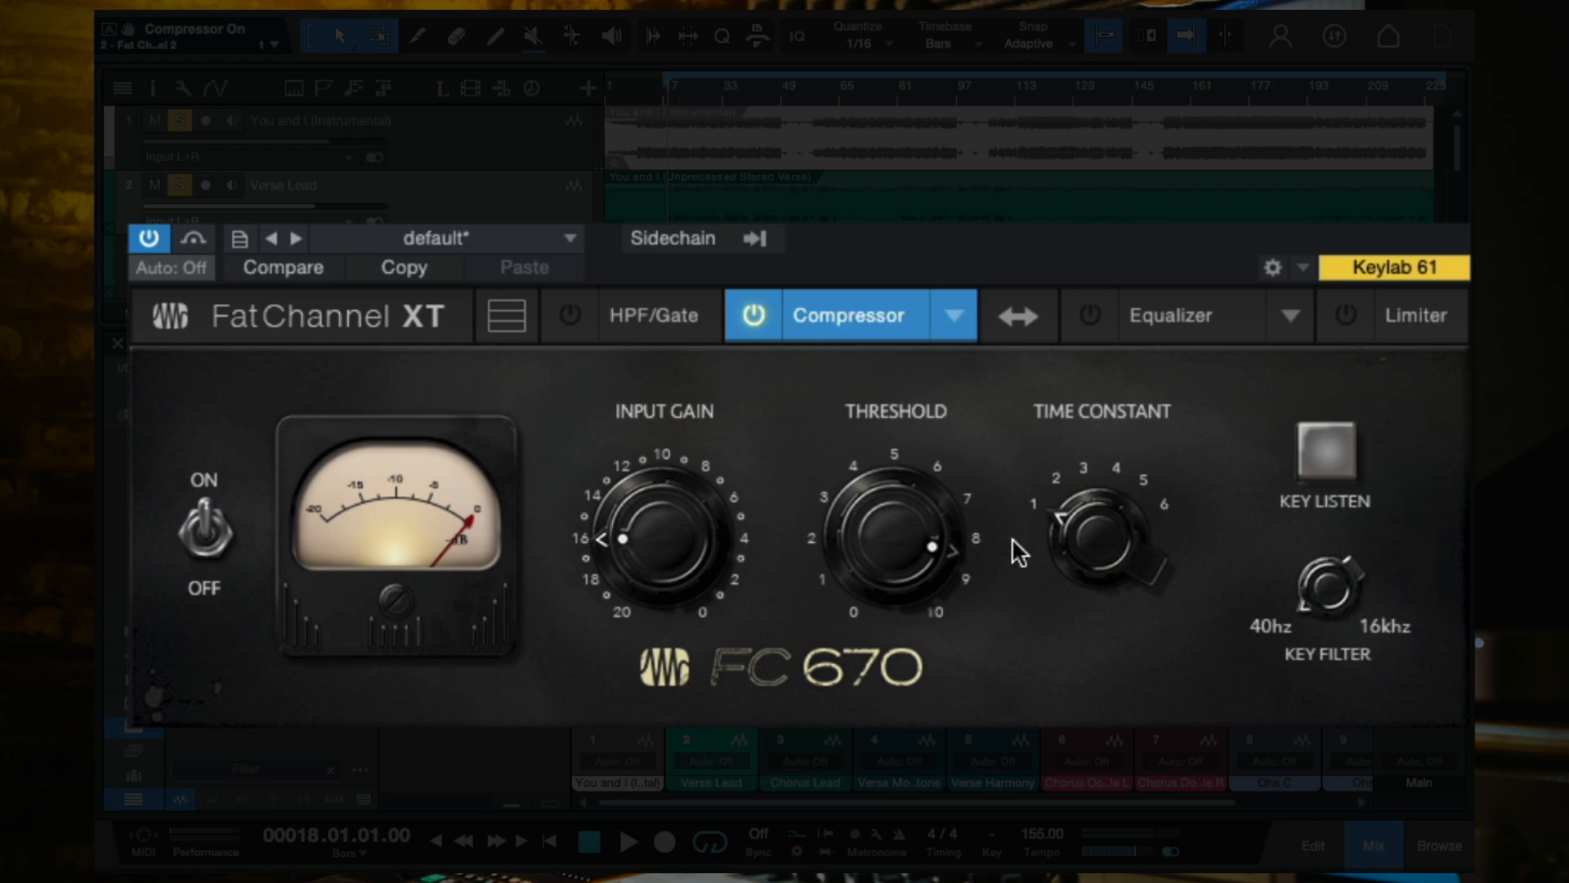
left_click(207, 537)
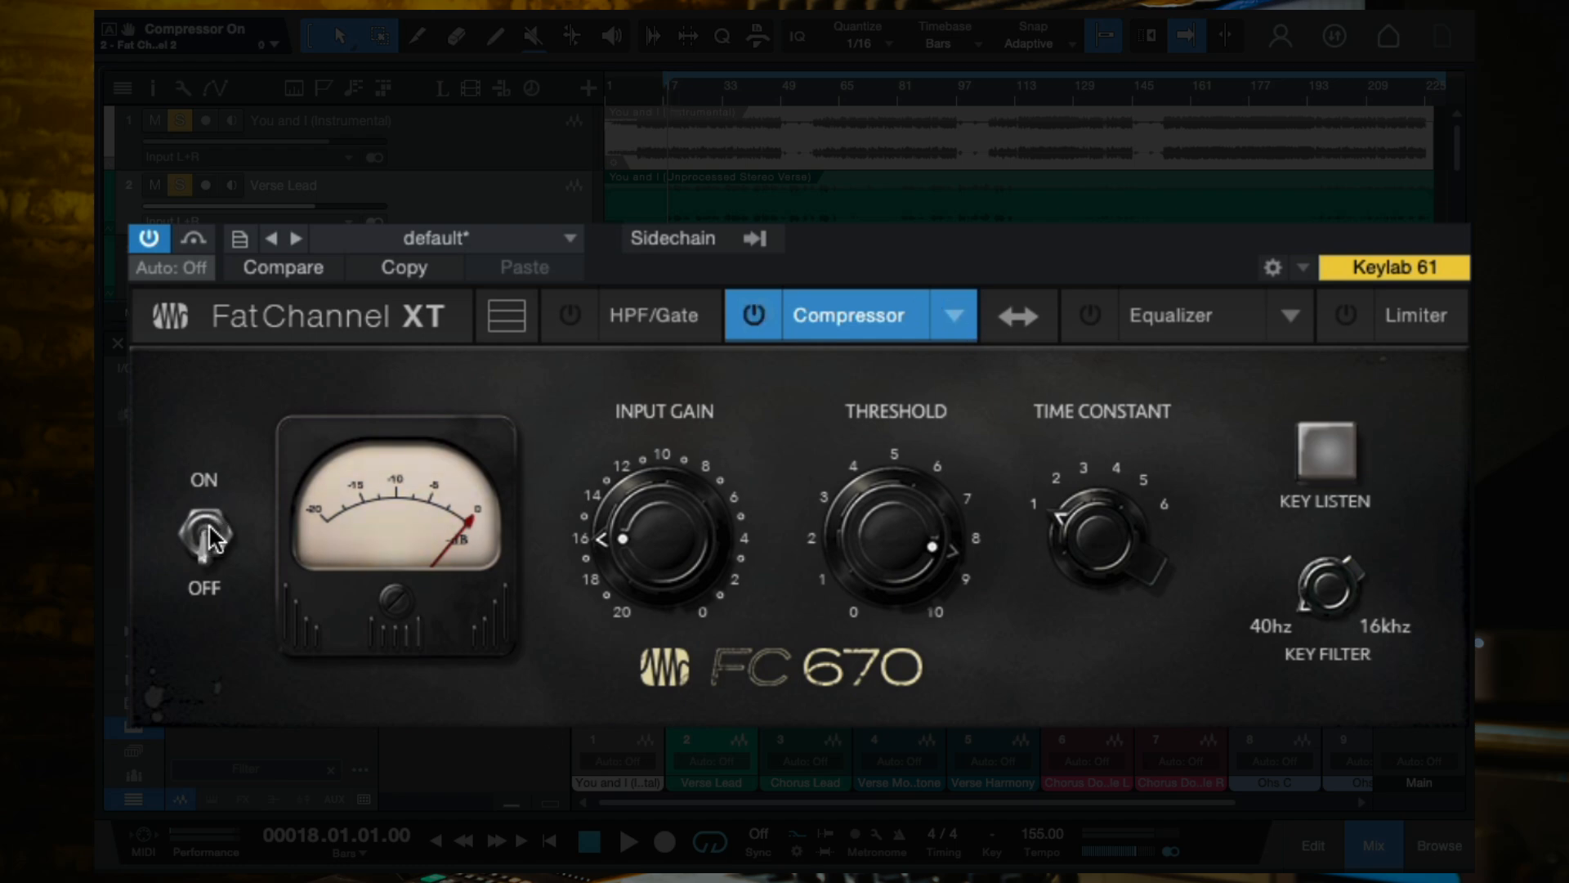
Compare the vocal with the FC-670 off and on, set its input gain to 15, and close the compressor window.
key("space")
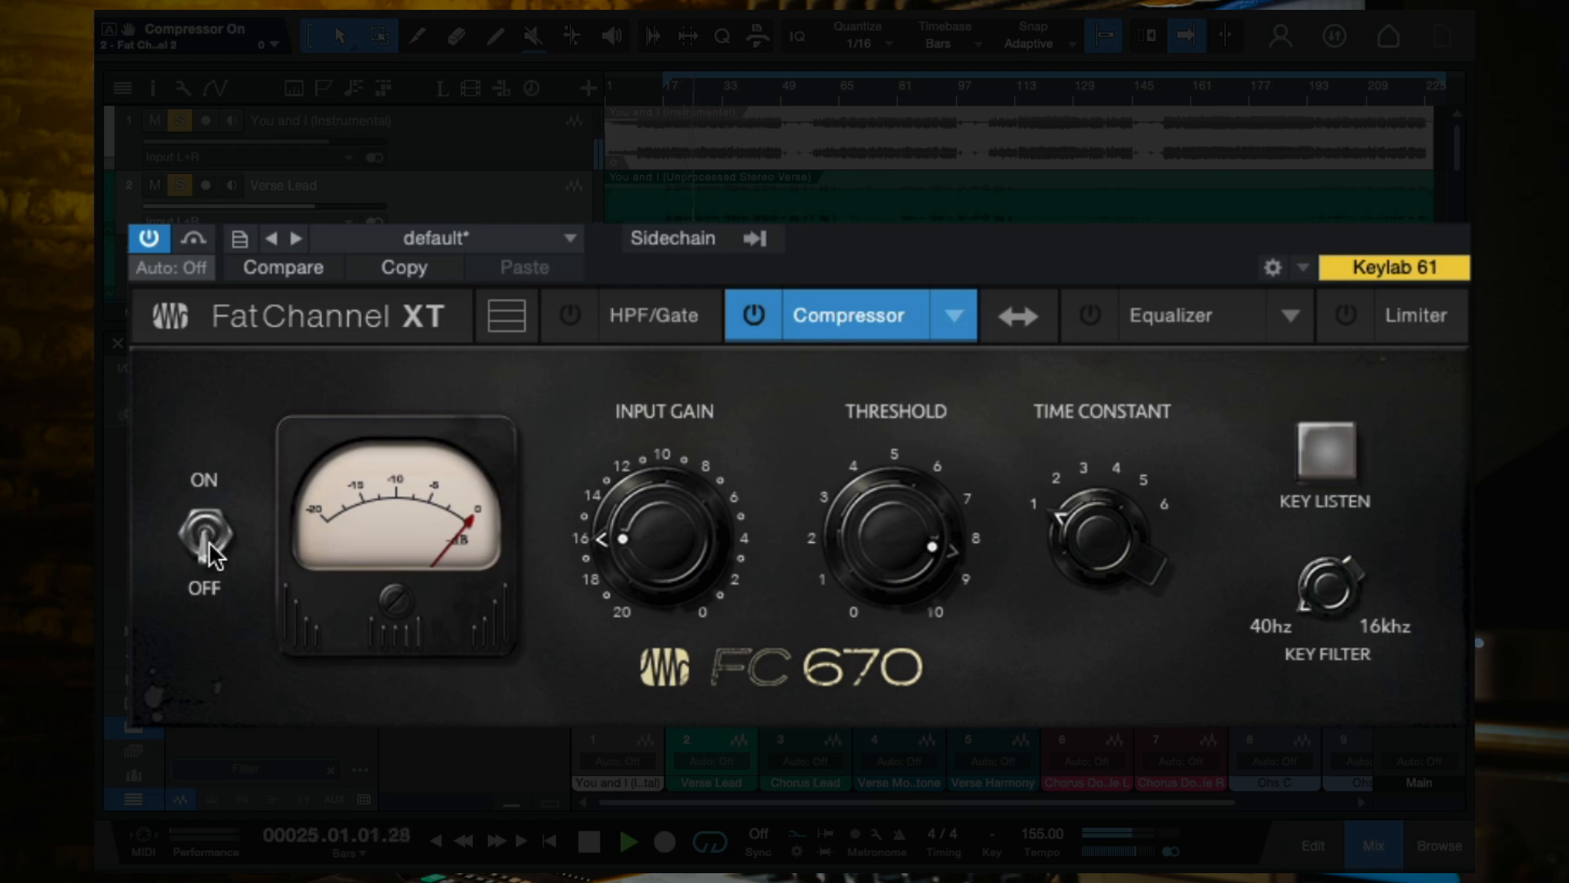
left_click(208, 541)
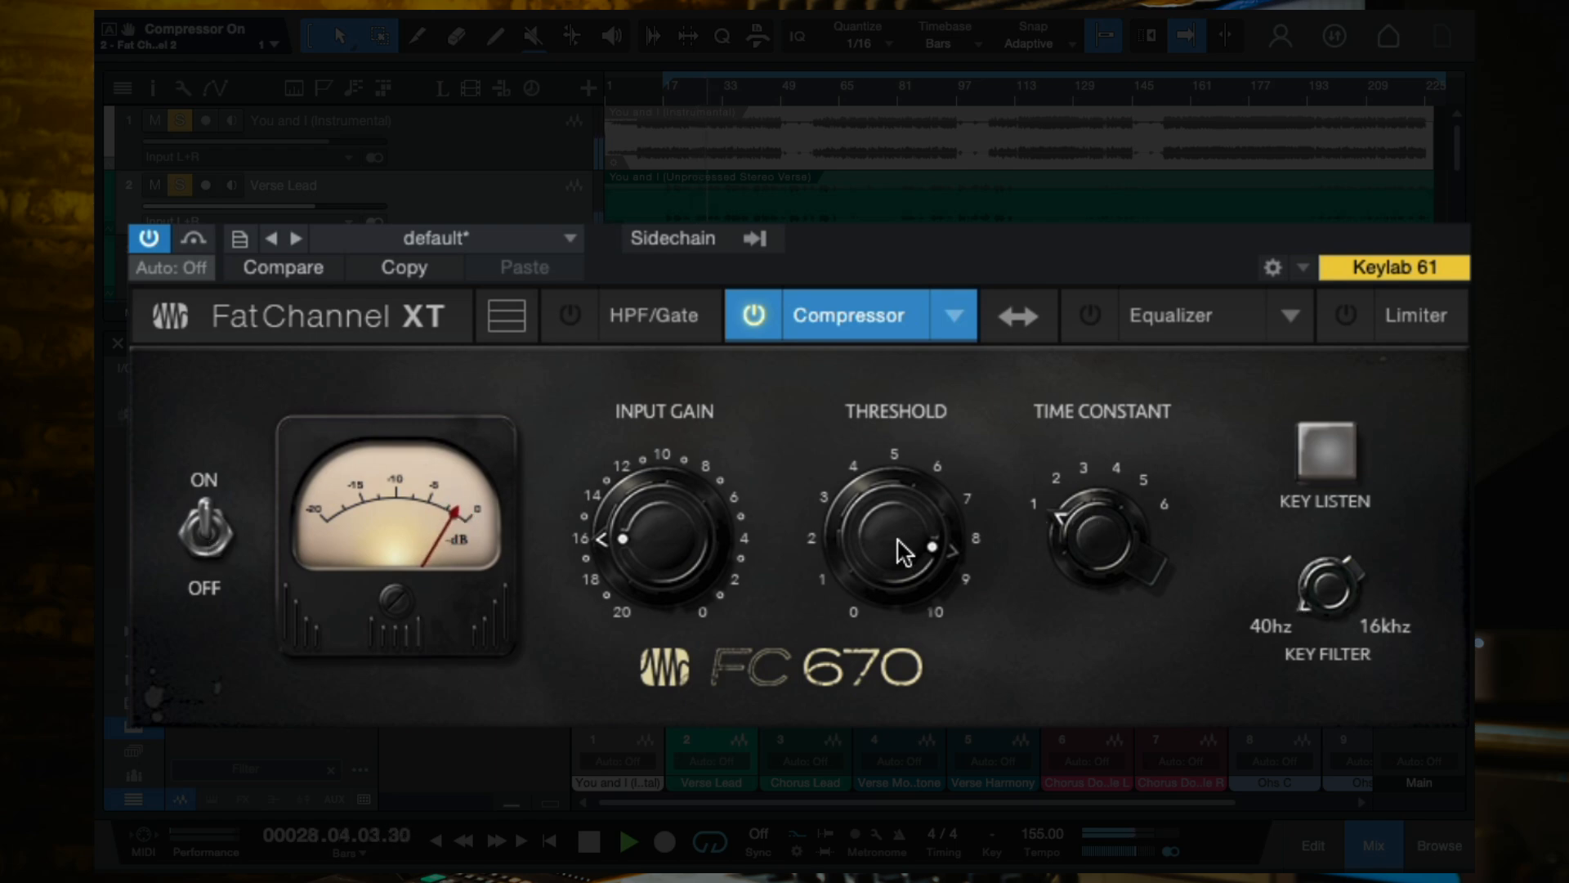
left_click_drag(643, 540, 644, 534)
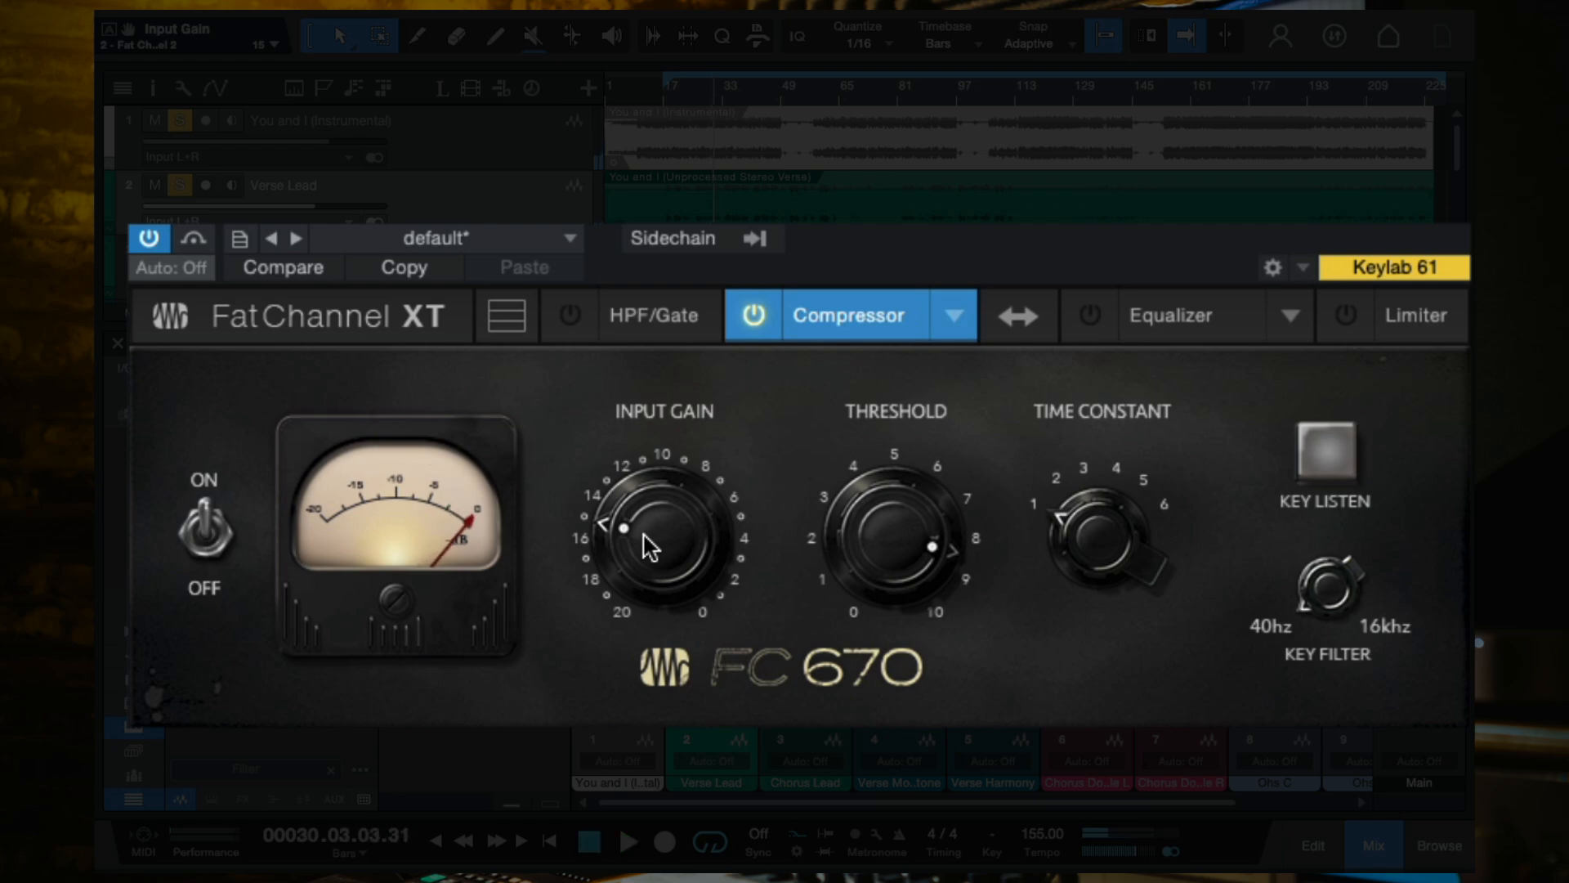
left_click(211, 532)
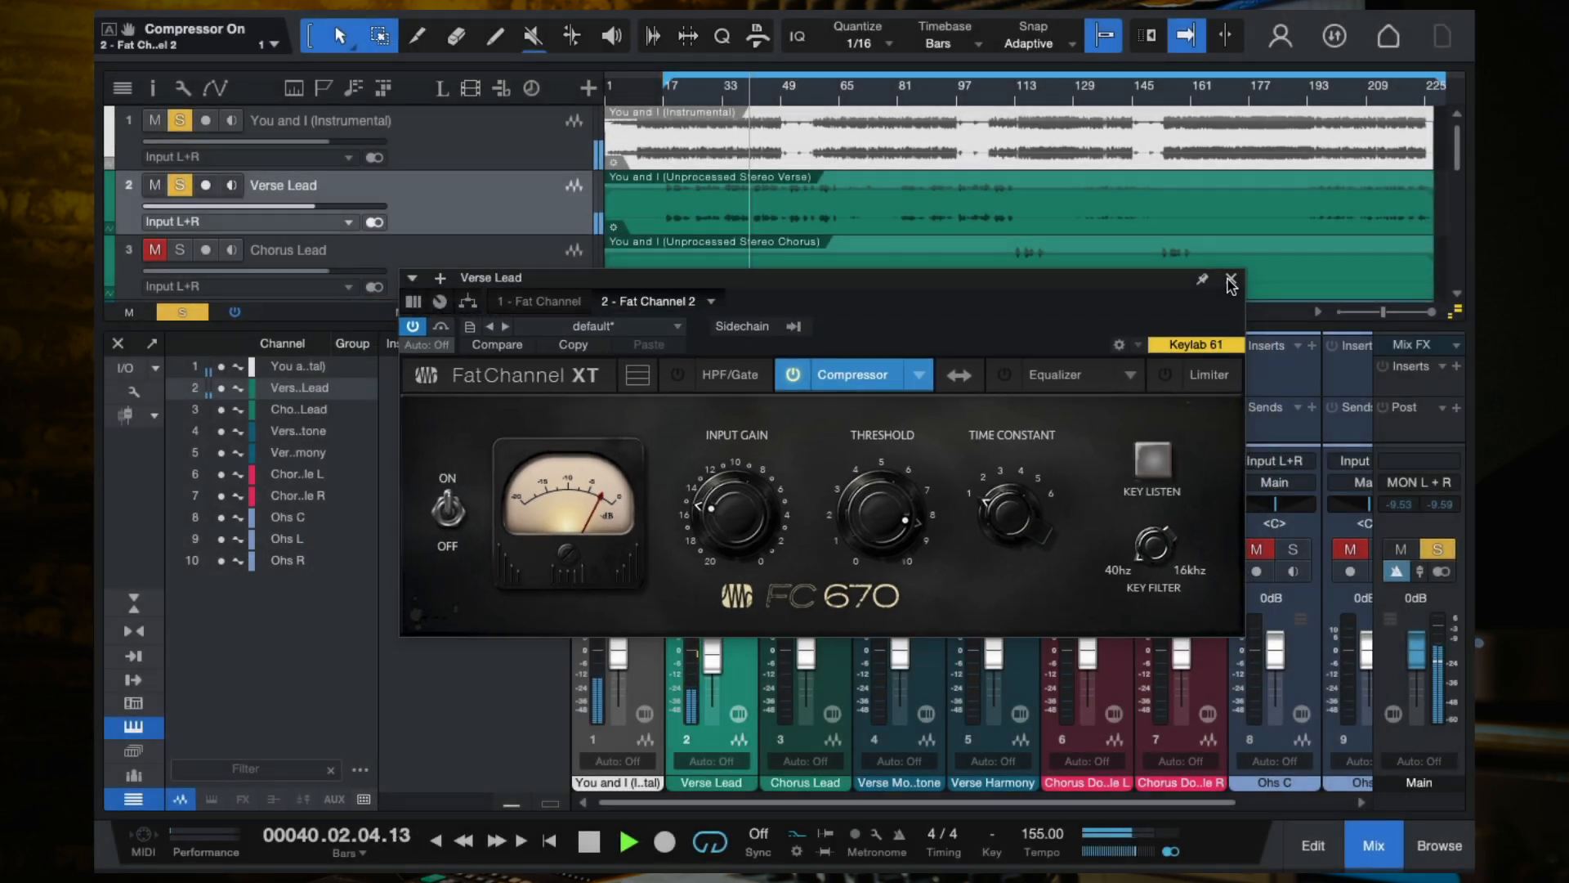
left_click(1230, 282)
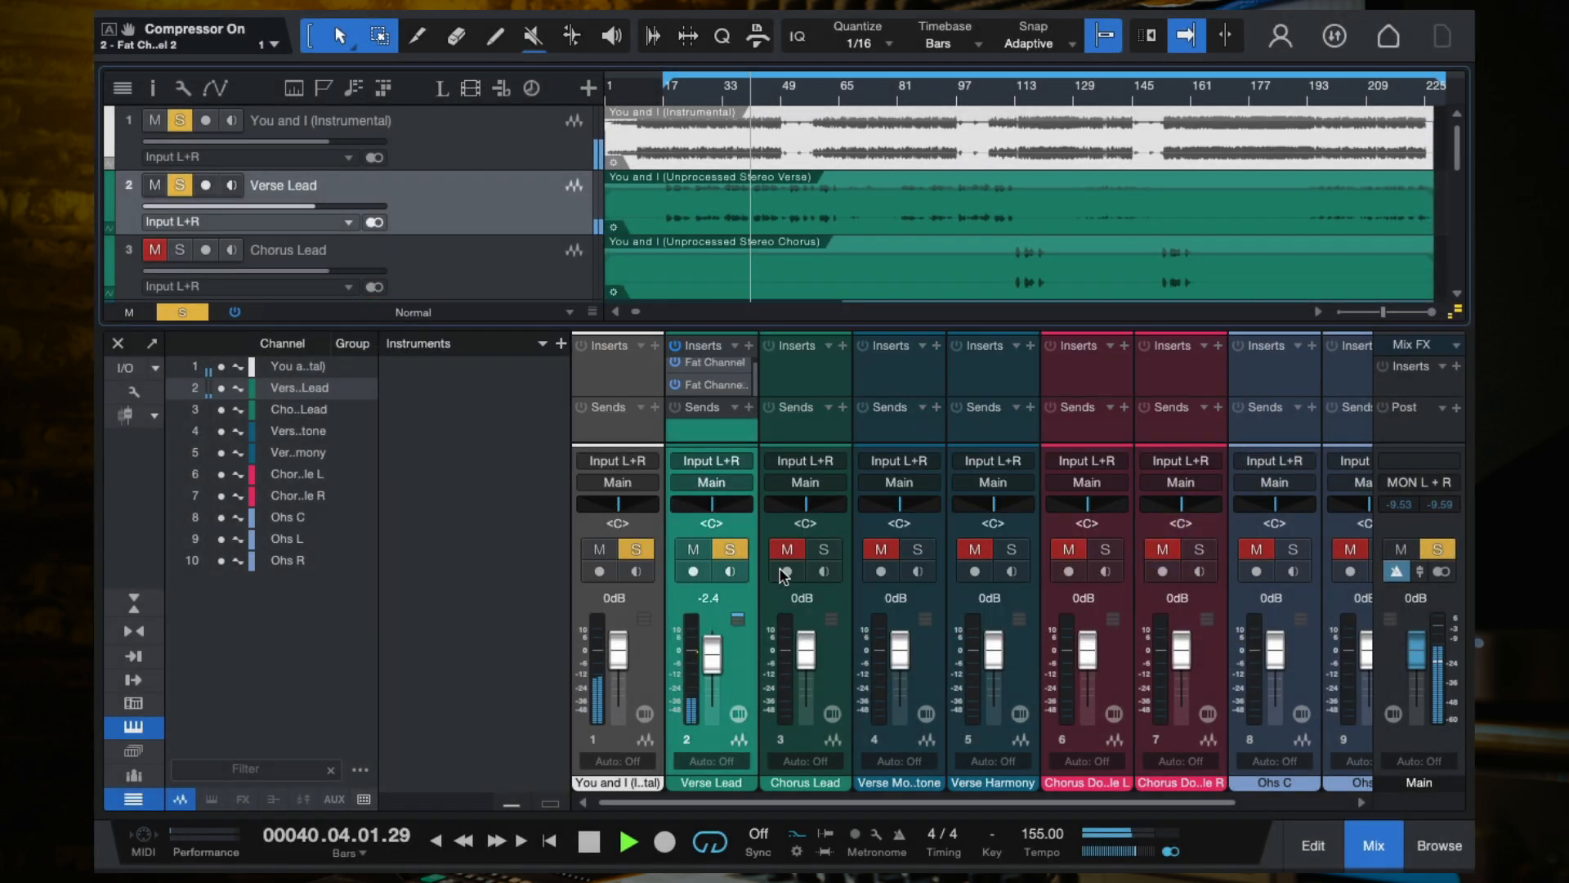
Play the Verse Lead from bar 18 with all its inserts bypassed, and reactivate them to compare the processed vocal.
key("space")
left_click(676, 346)
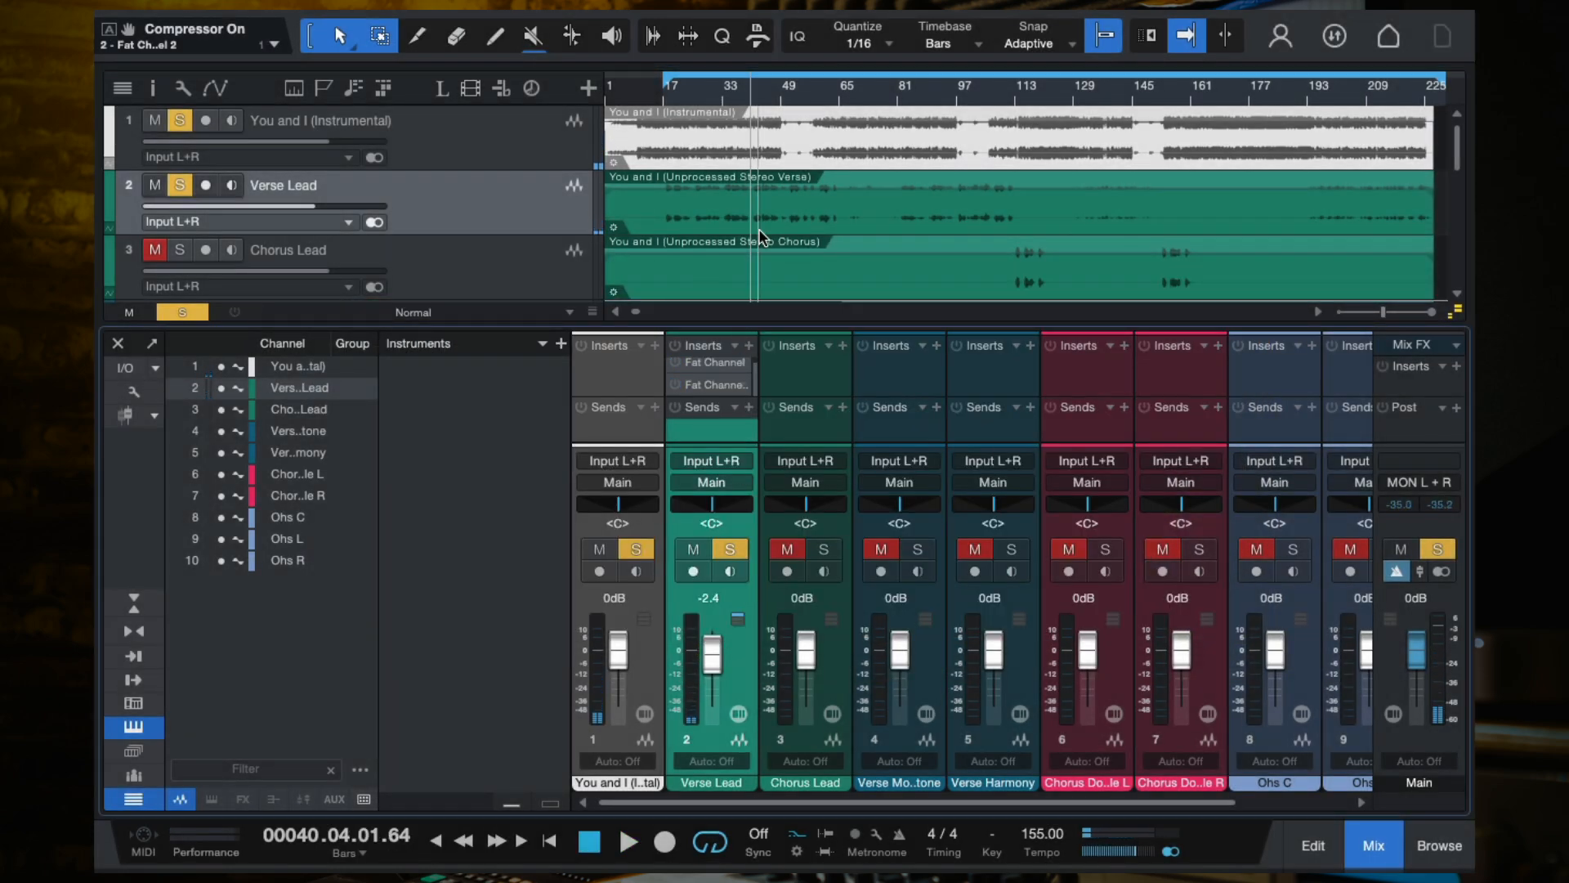
left_click(668, 92)
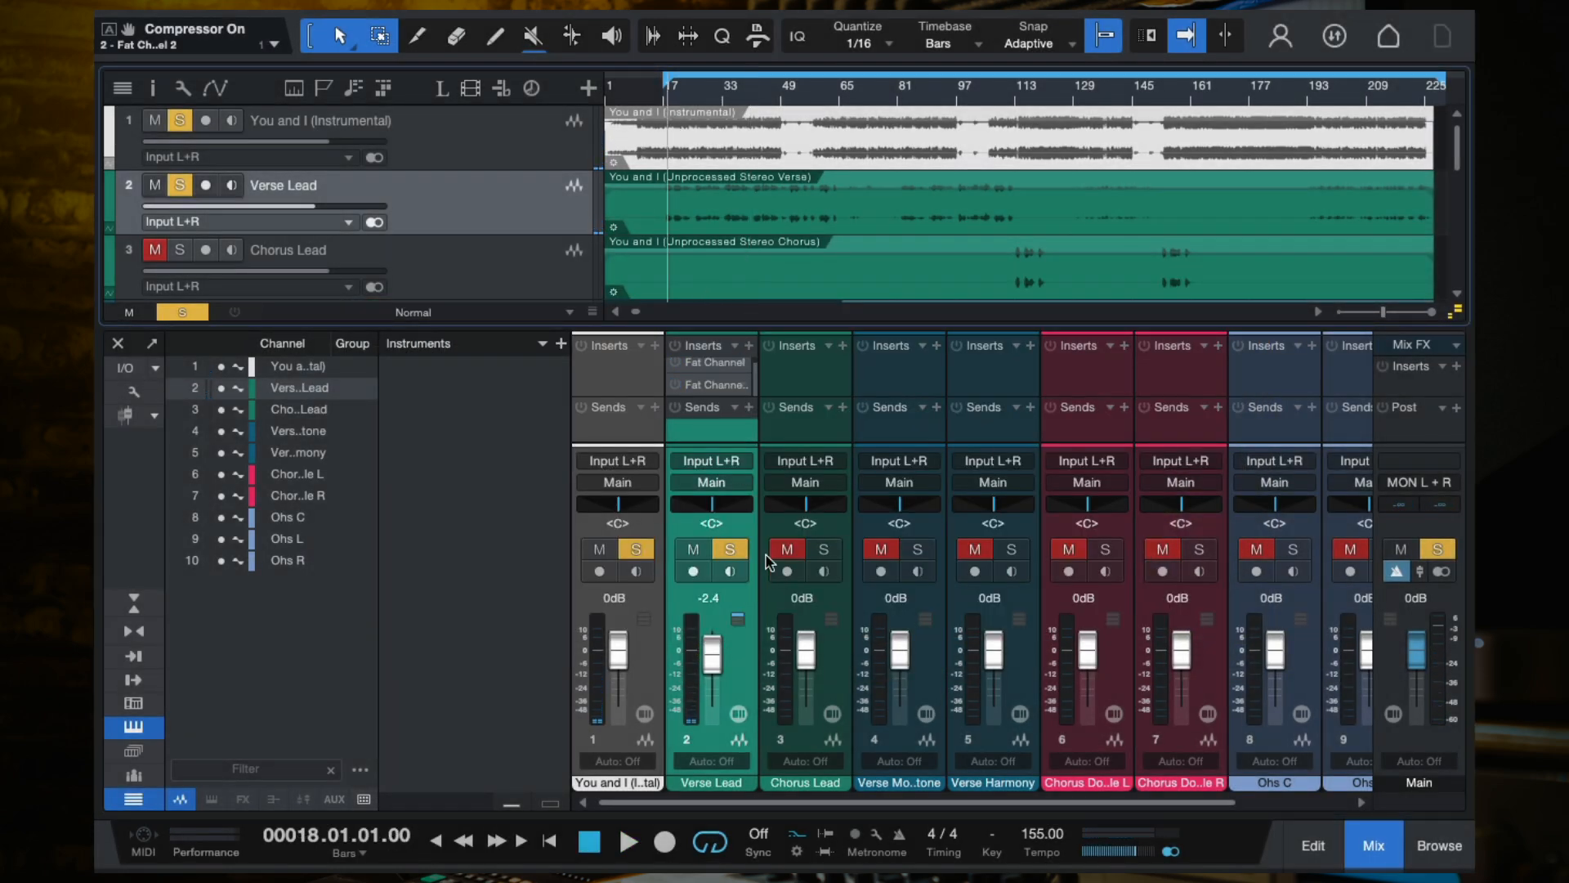
key("space")
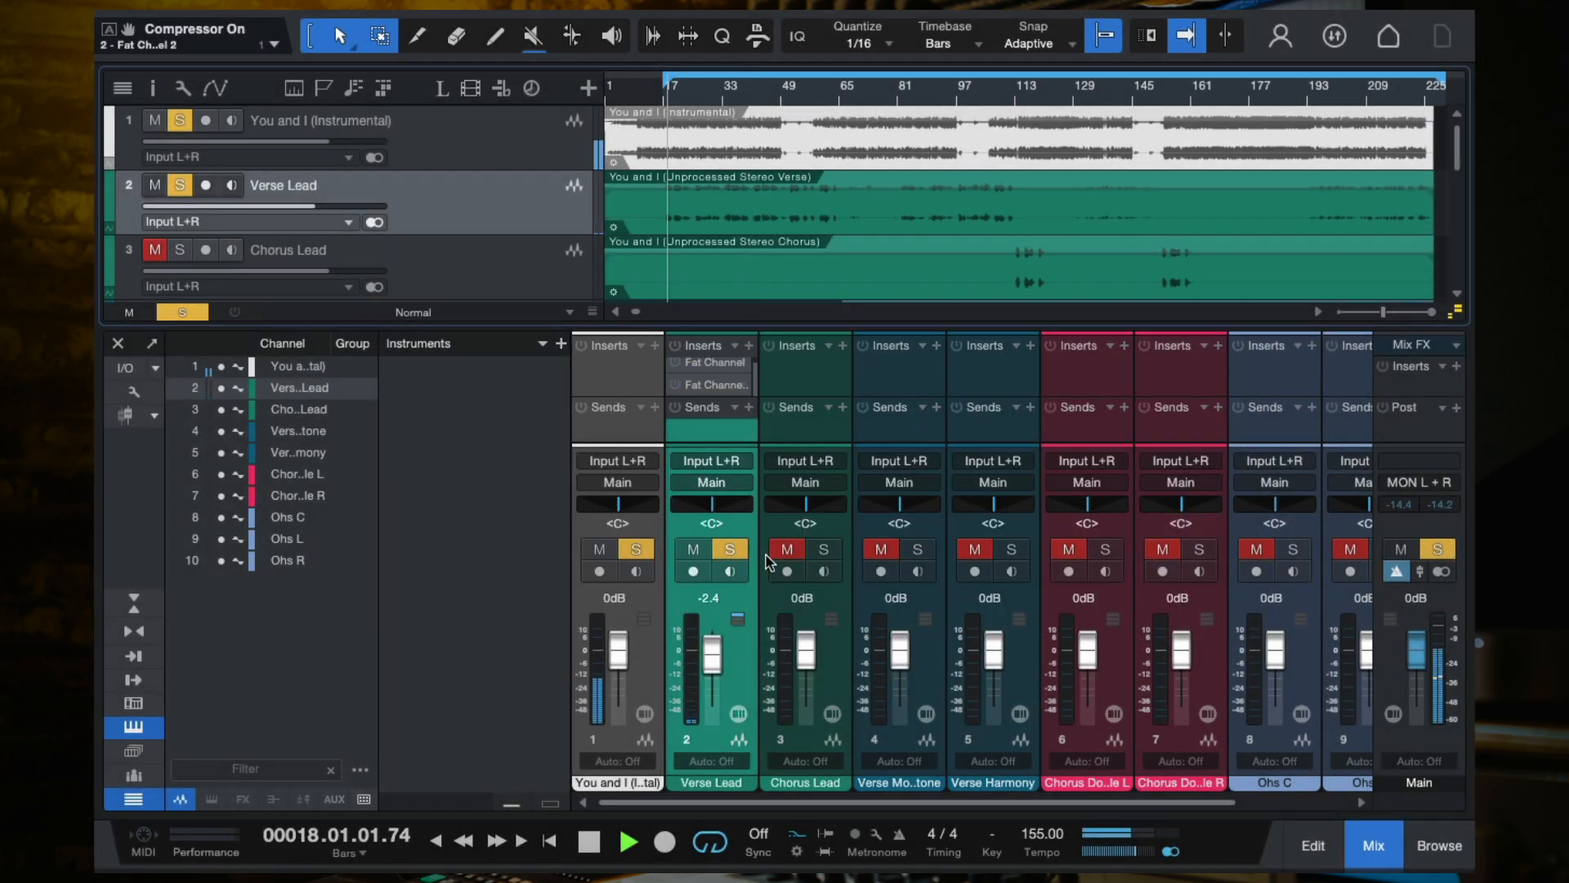
left_click(675, 347)
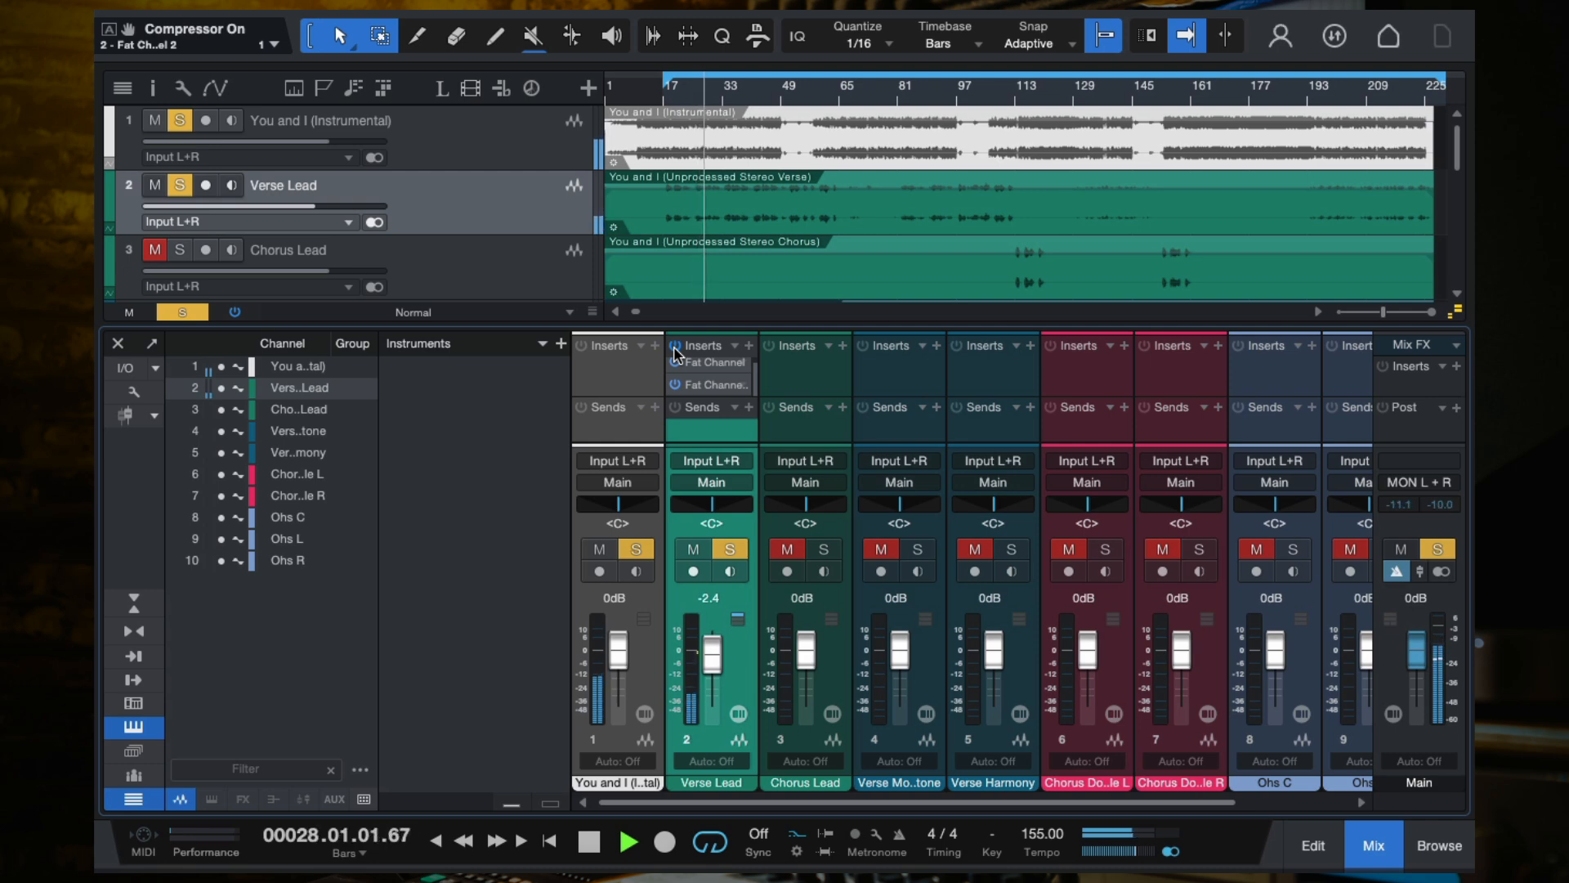
Set the threshold of the Verse Lead's FC-670 to 7.25, close the plug-in, and stop playback.
left_click(708, 386)
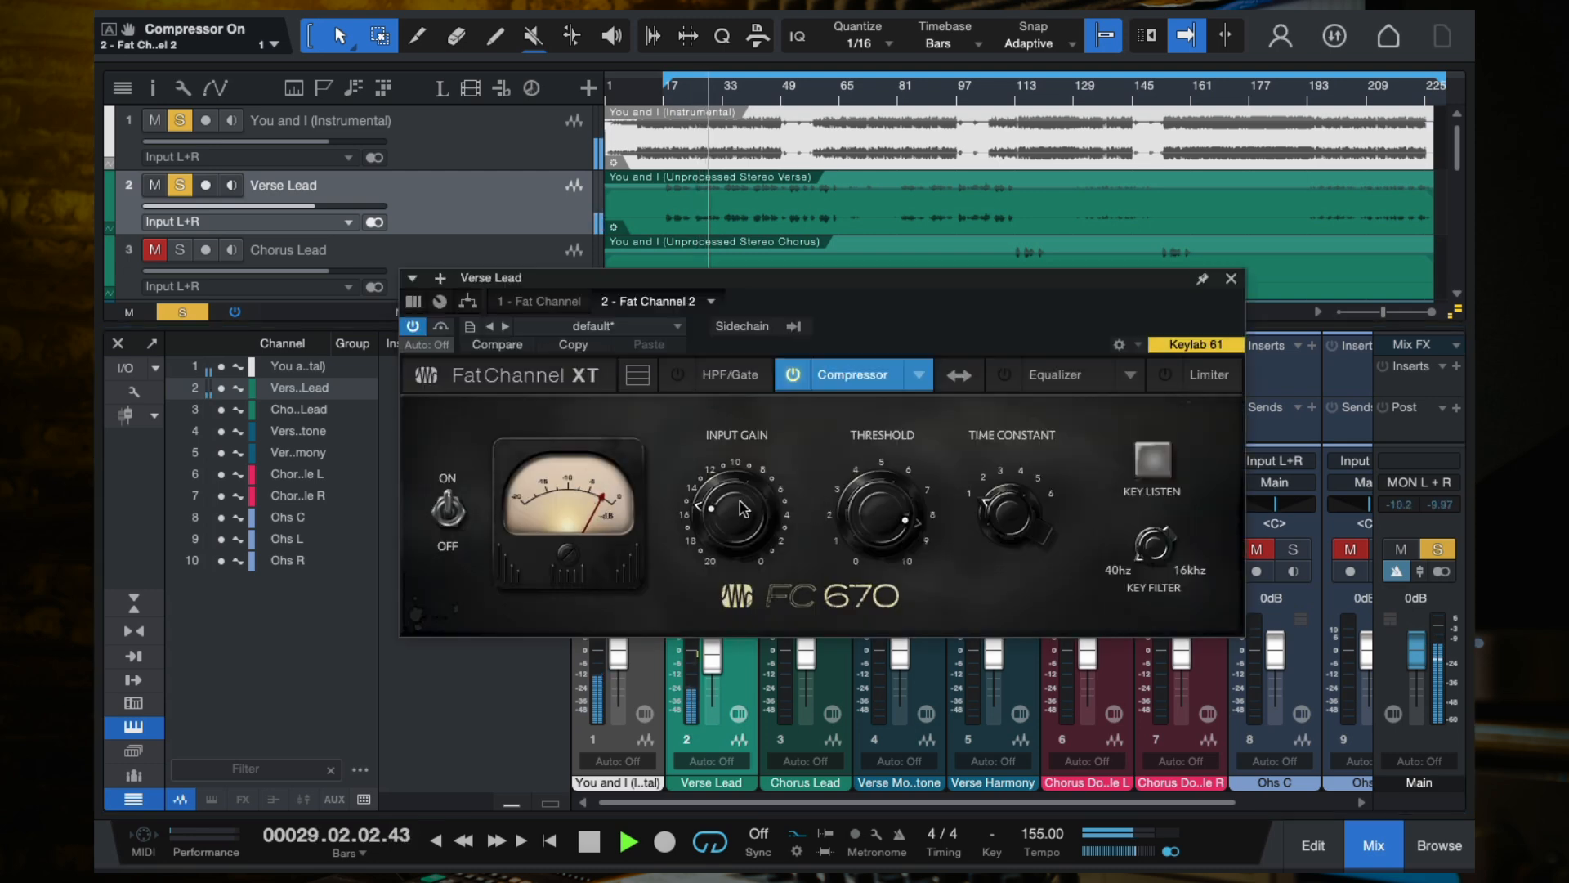
mouse_move(863, 531)
left_mouse_down()
mouse_move(865, 556)
mouse_move(886, 552)
left_mouse_up()
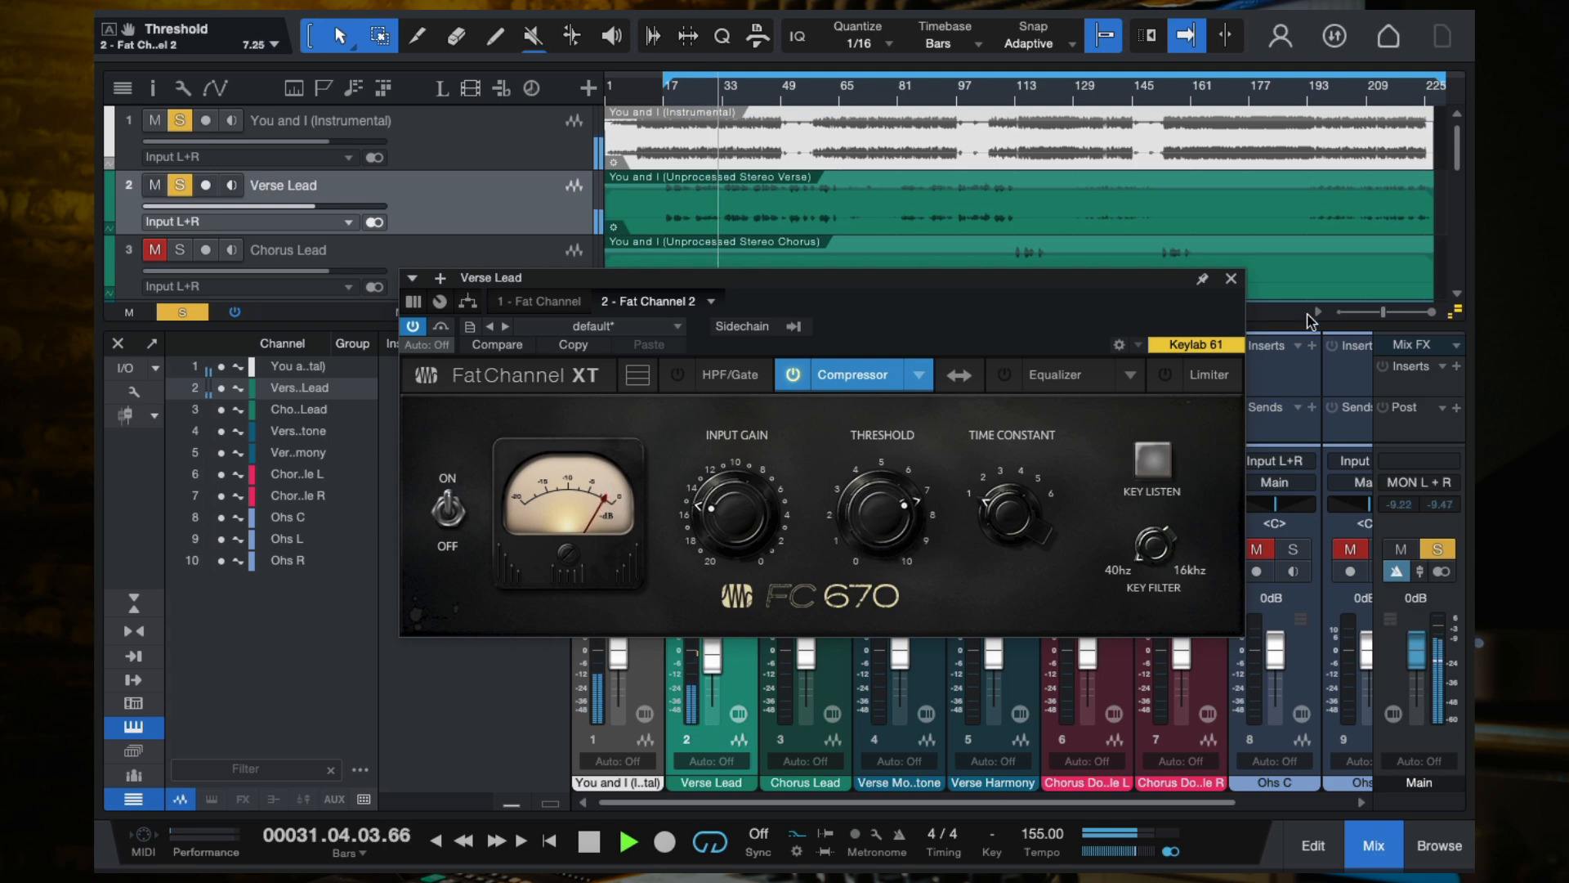
left_click(1231, 281)
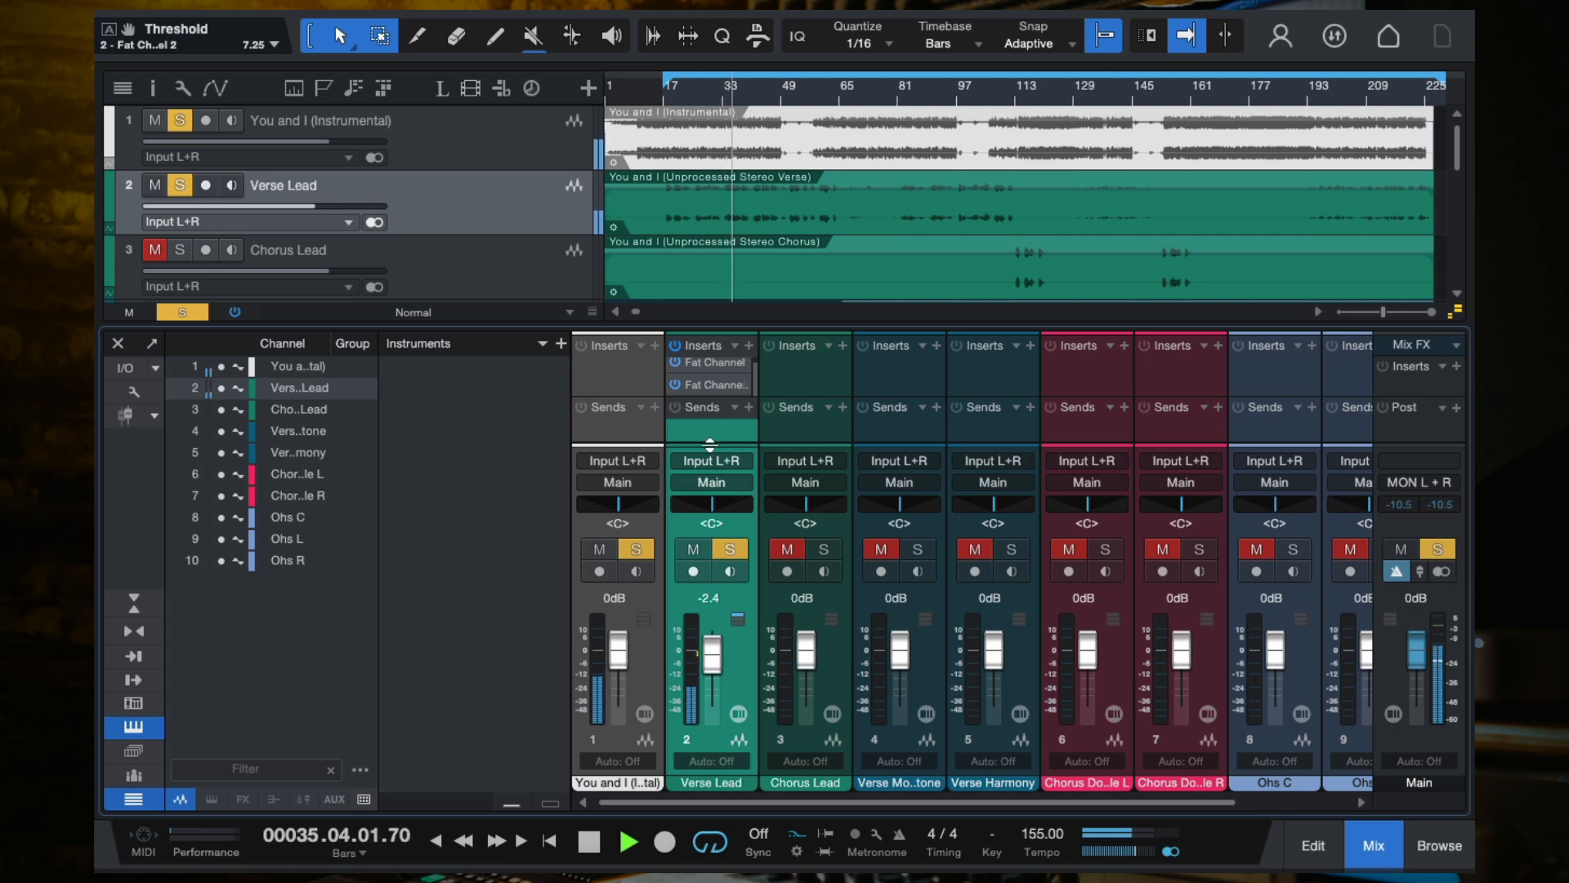
key("space")
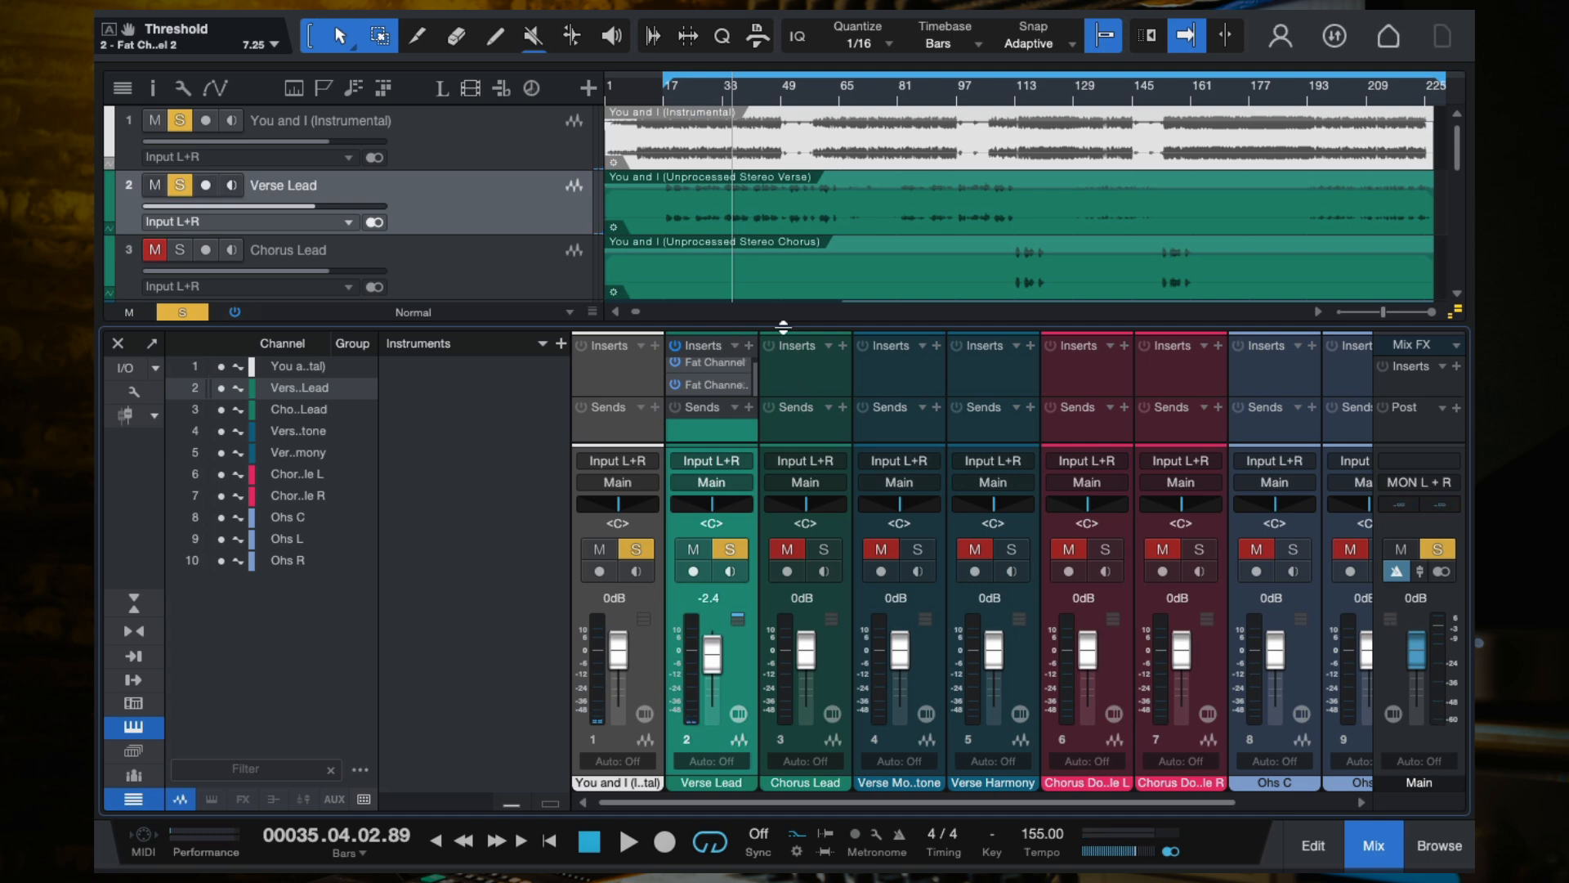
Enlarge the mixer console to show both Verse Lead inserts fully, and hide the console to see all tracks.
left_click_drag(783, 315, 783, 293)
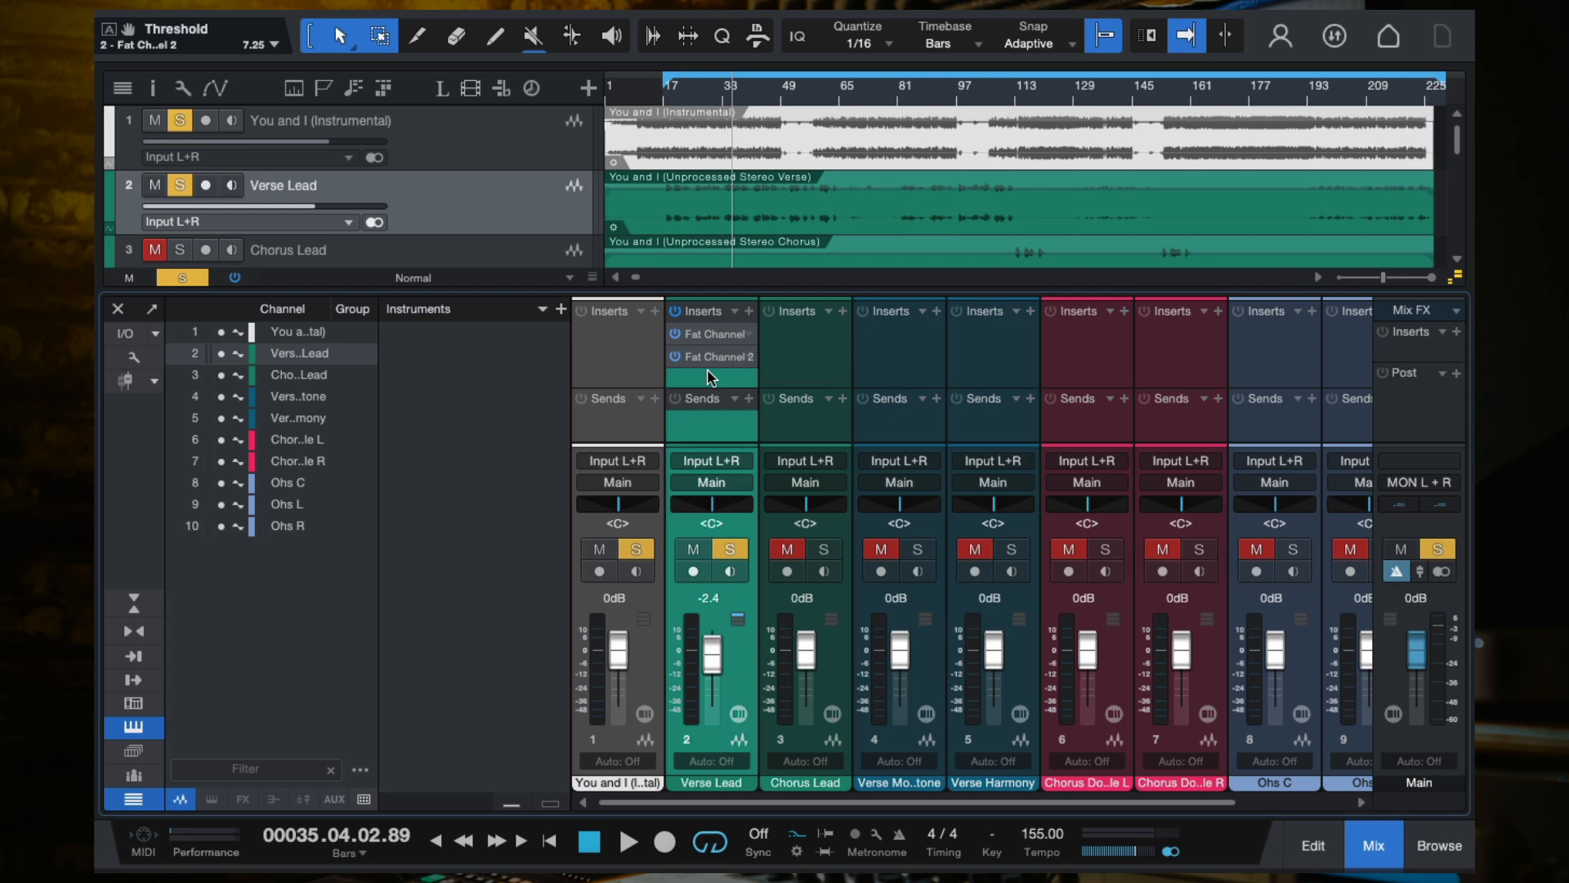
left_click(749, 314)
left_click(675, 387)
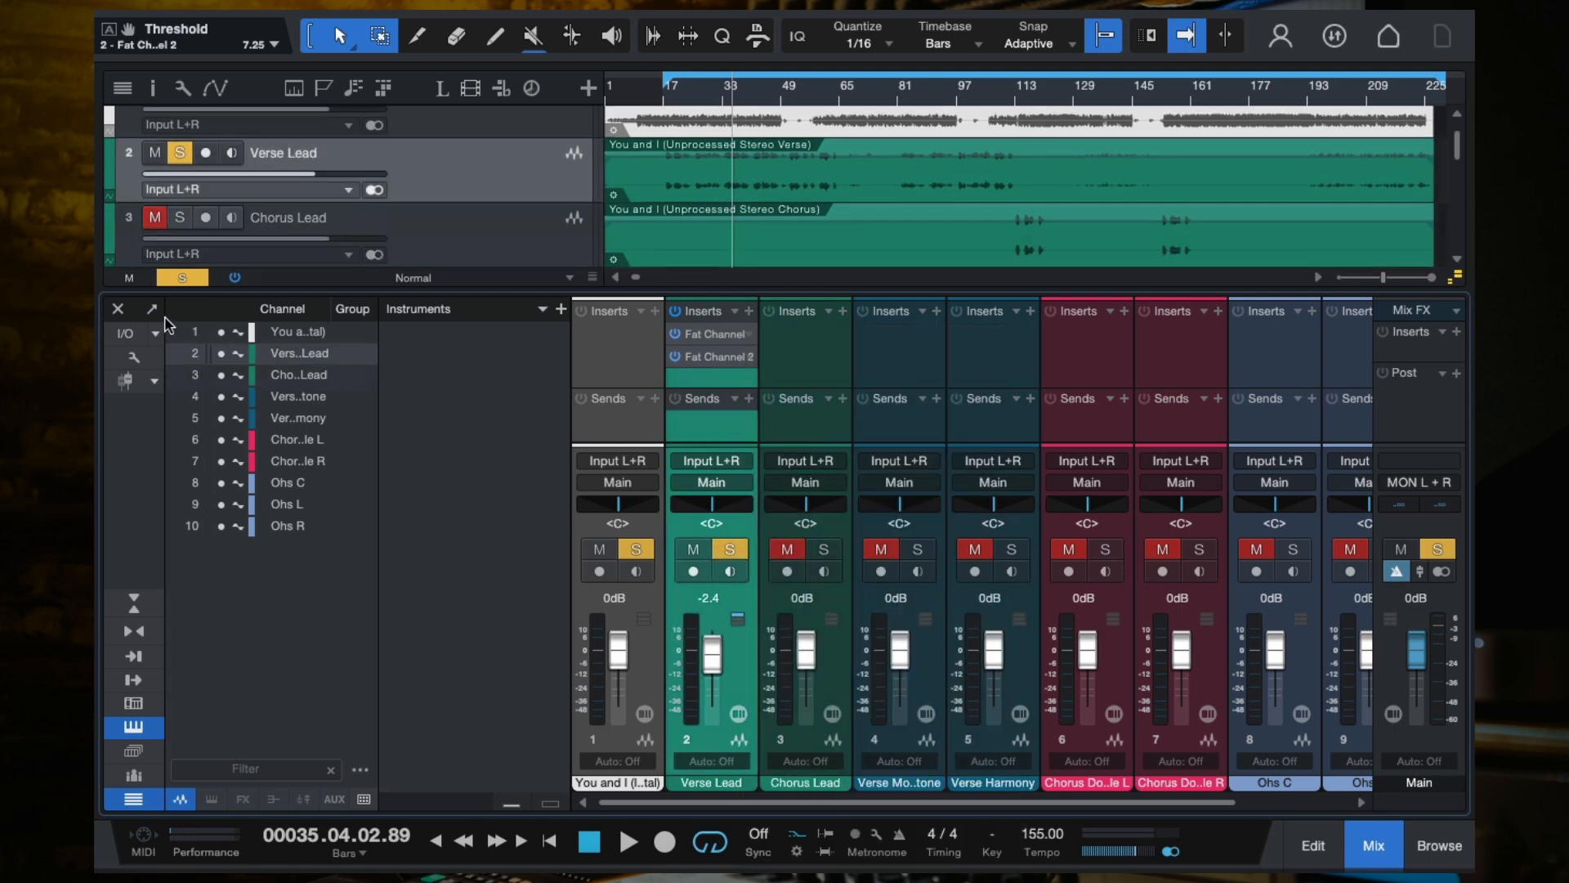
left_click(119, 310)
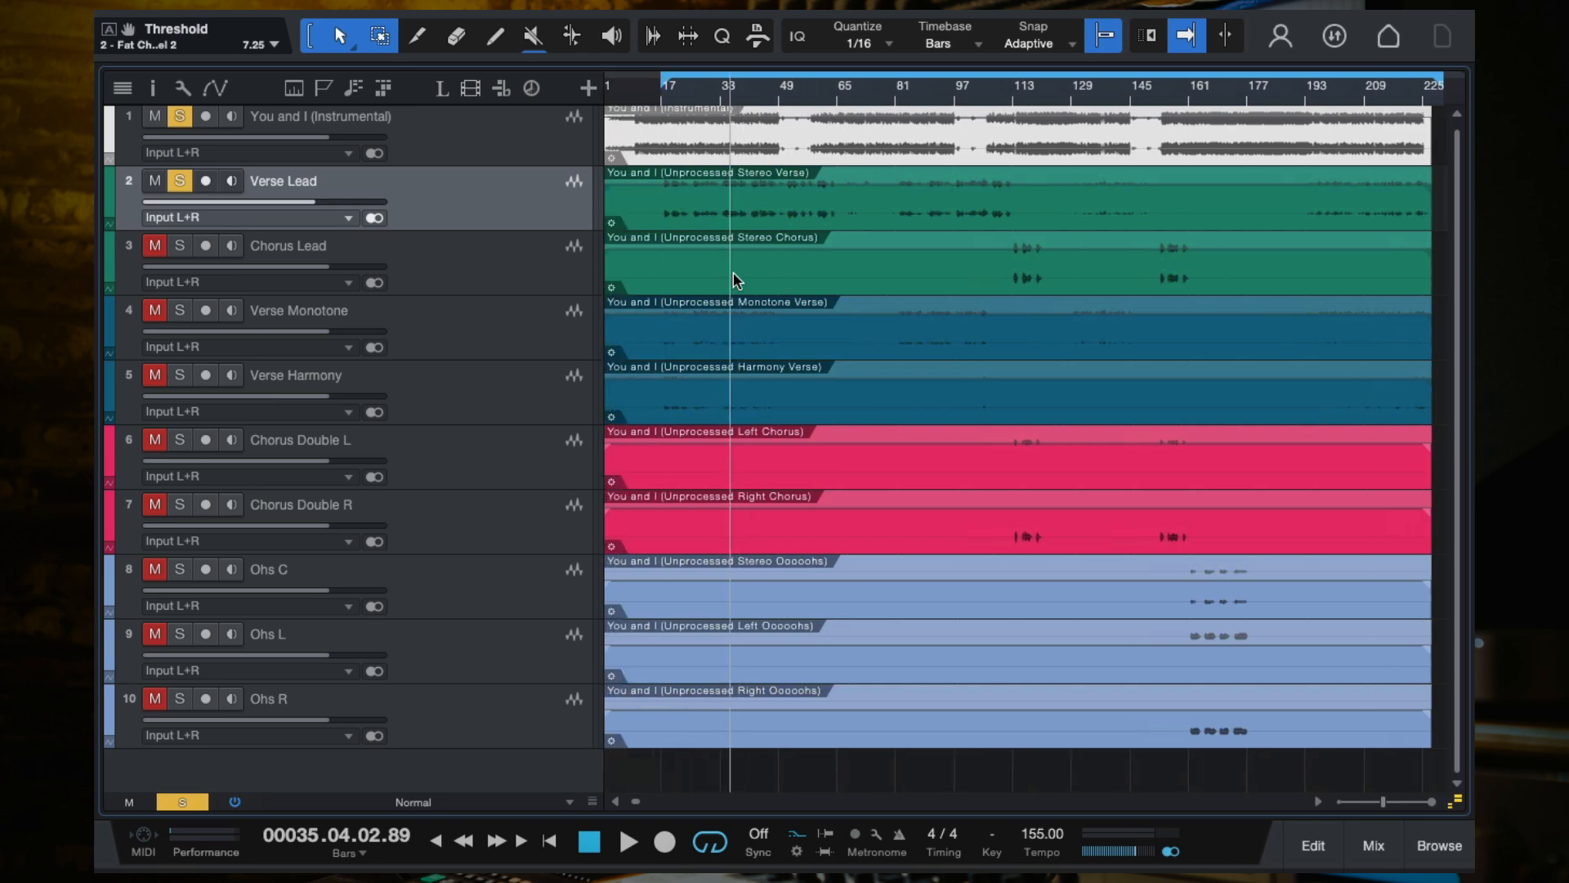
Solo the Verse Lead and Chorus Lead along with the instrumental, and place the playhead at bar 112.
left_click(180, 181)
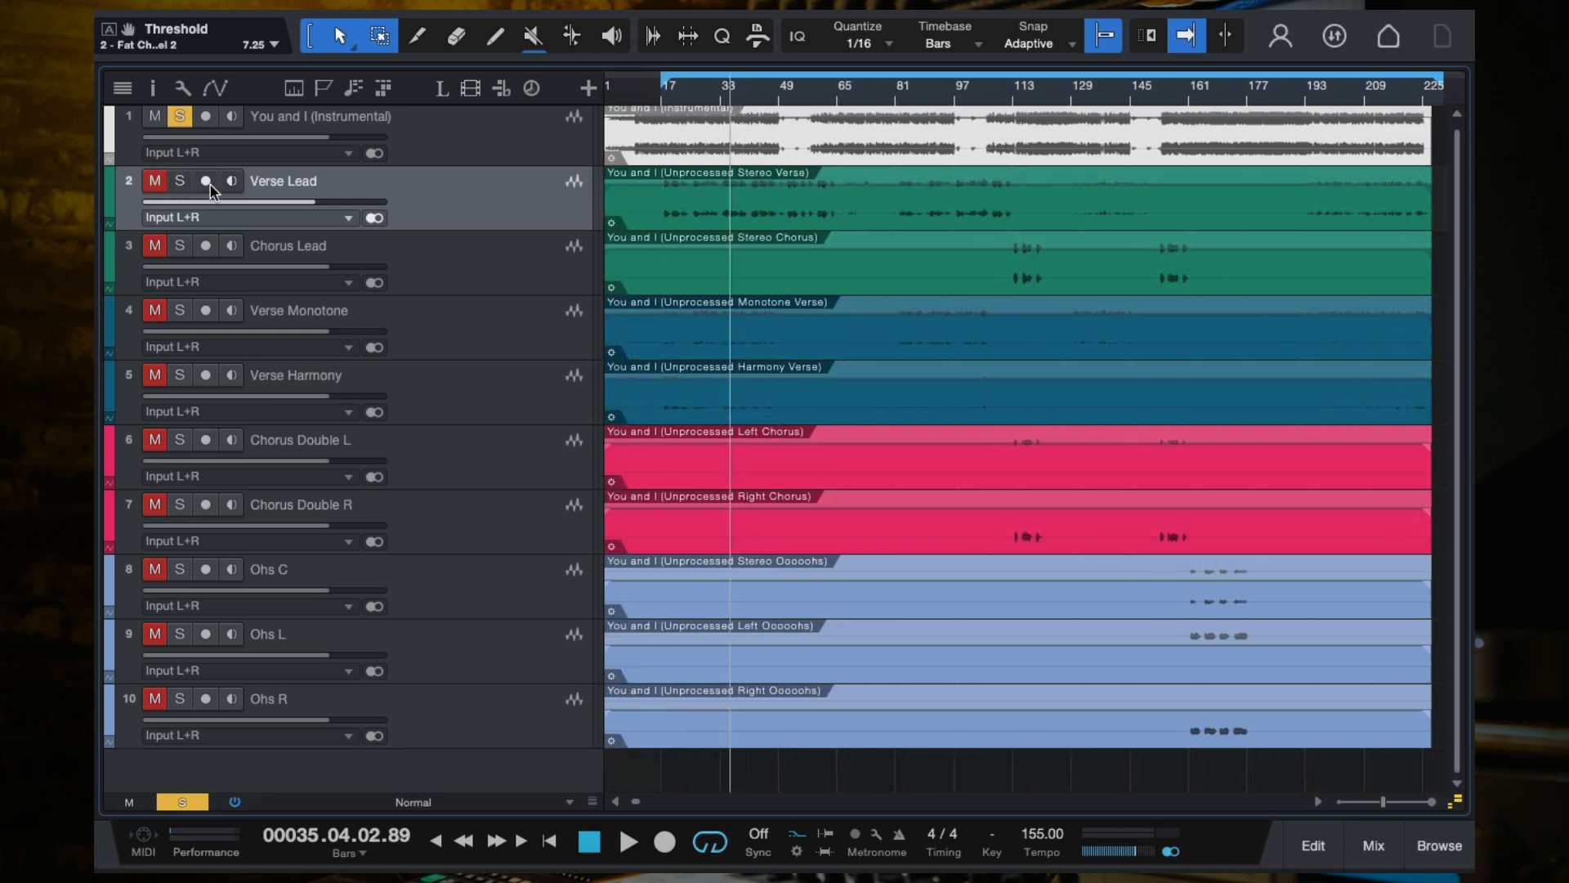
left_click(495, 274)
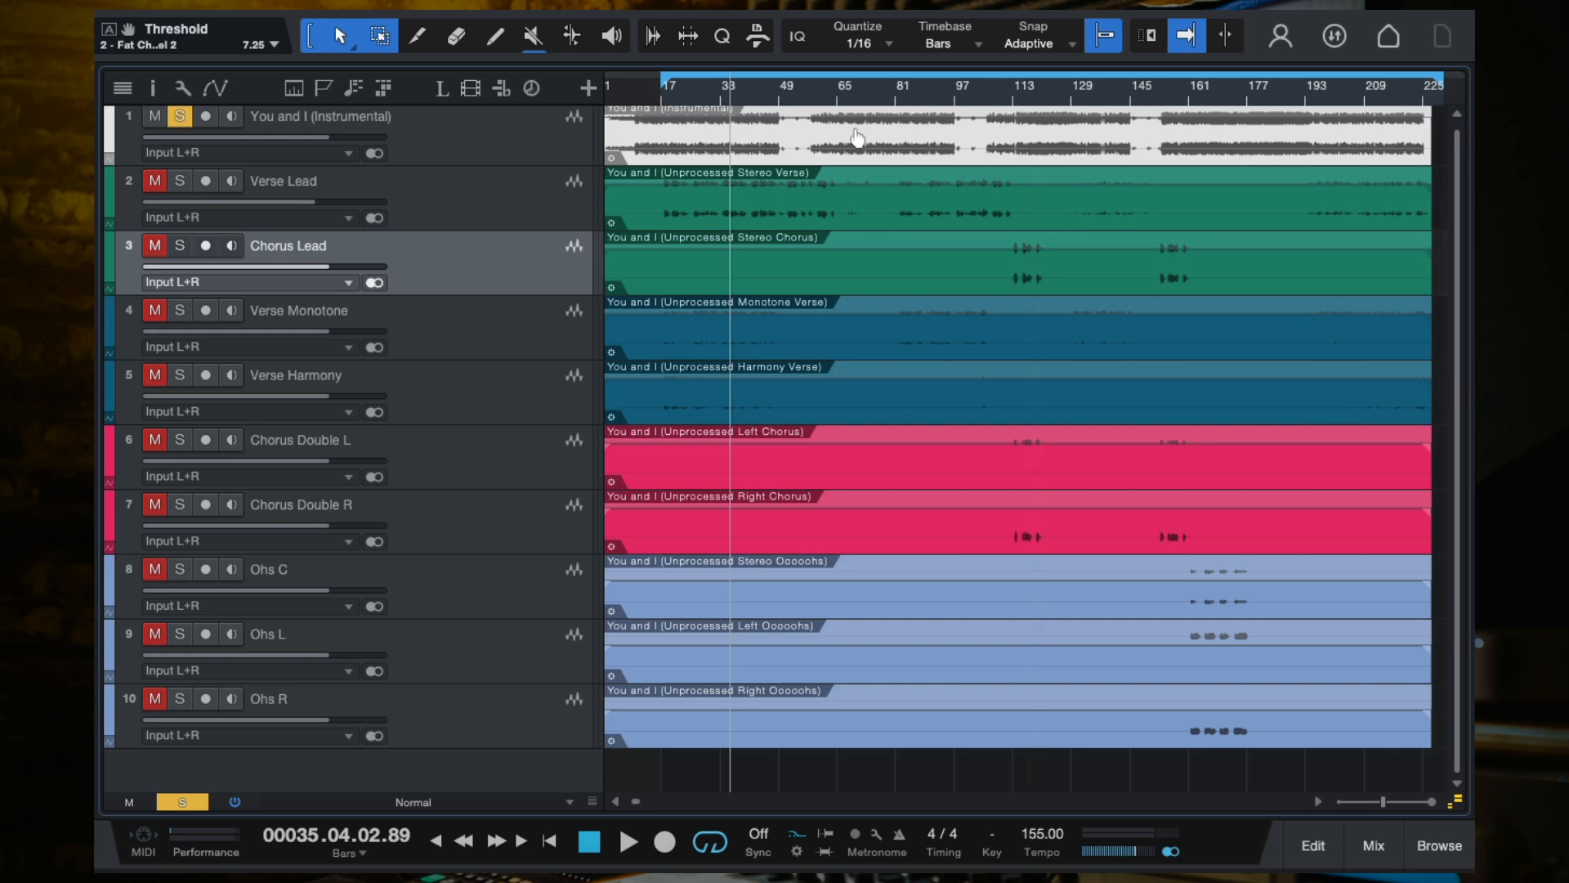
left_click(180, 181)
left_click(180, 249)
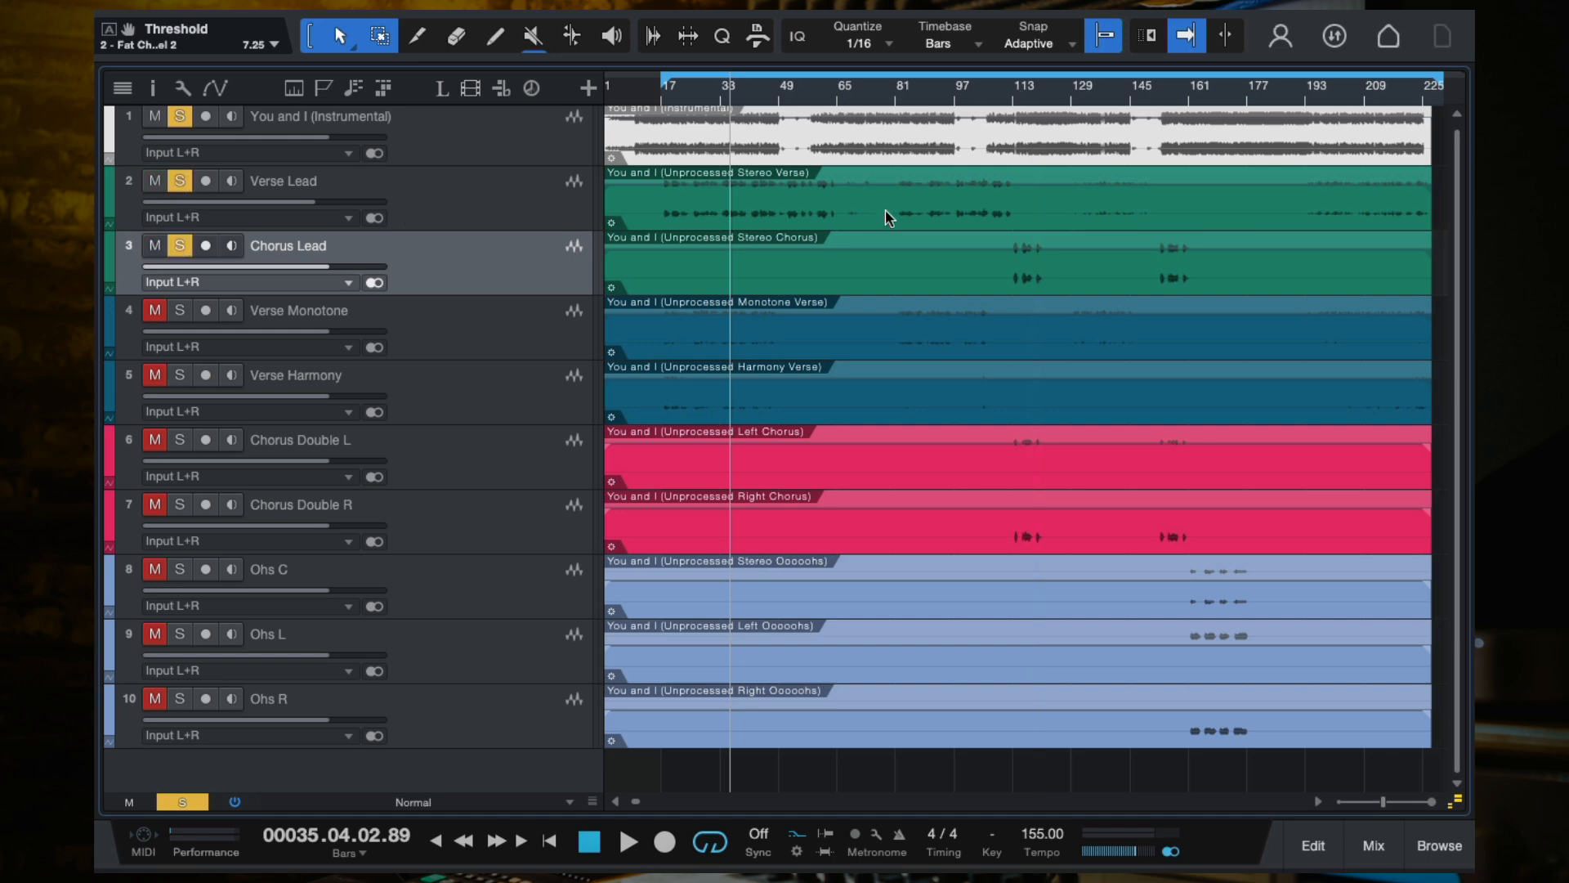
left_click(1010, 98)
left_click(441, 197)
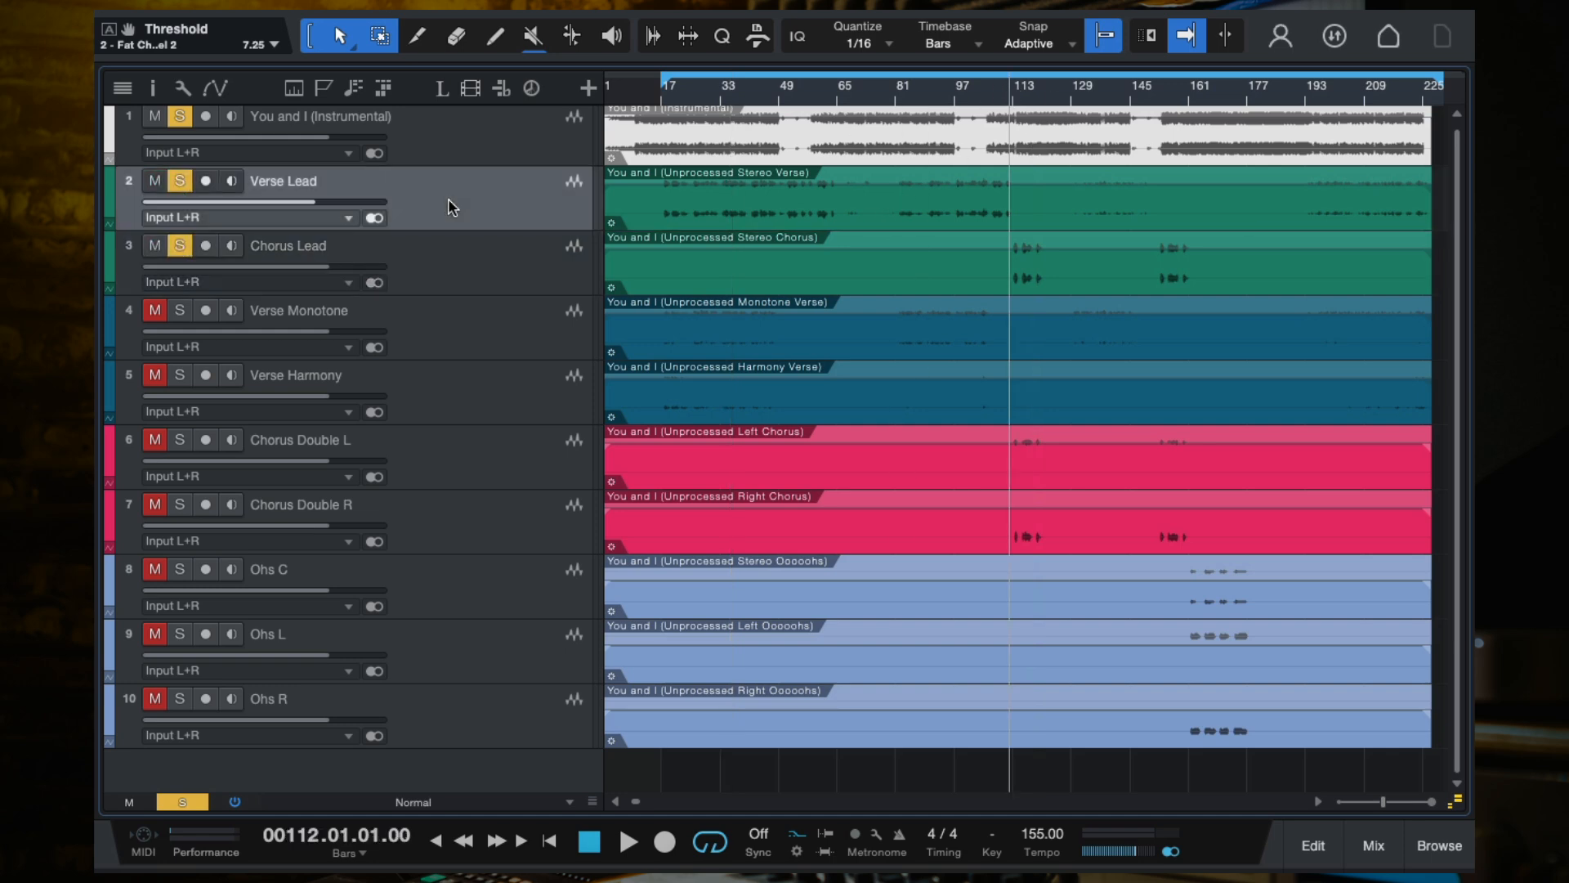
Copy both Fat Channel inserts from the Verse Lead to the Chorus Lead and play the chorus from bar 112.
key("F3")
left_click_drag(707, 315, 791, 344)
key("space")
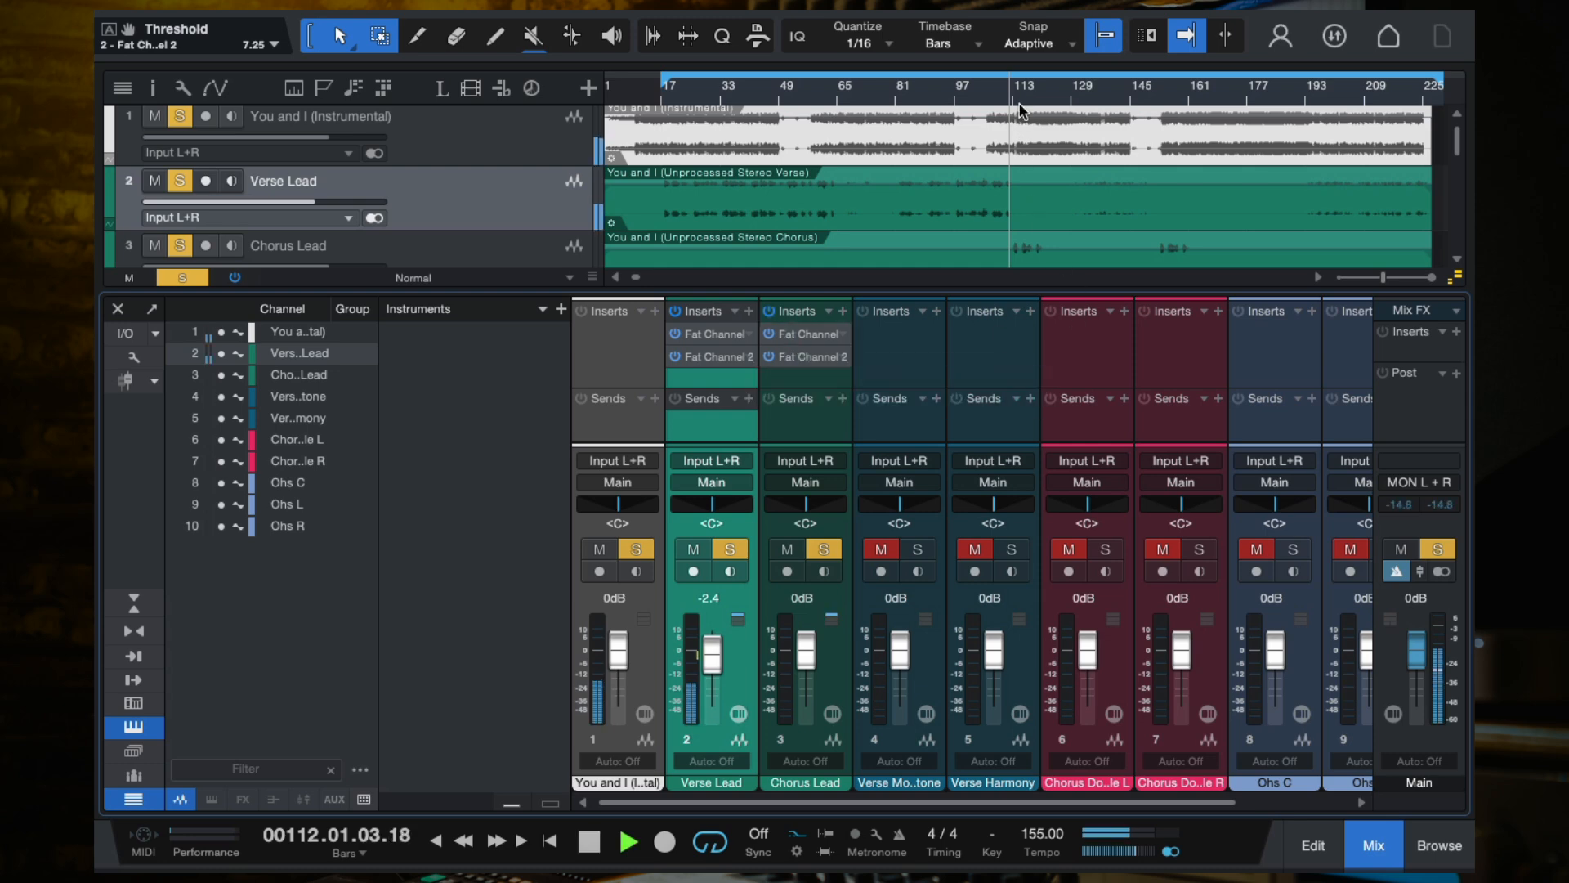
left_click(792, 375)
scroll(1042, 237, "up", 5)
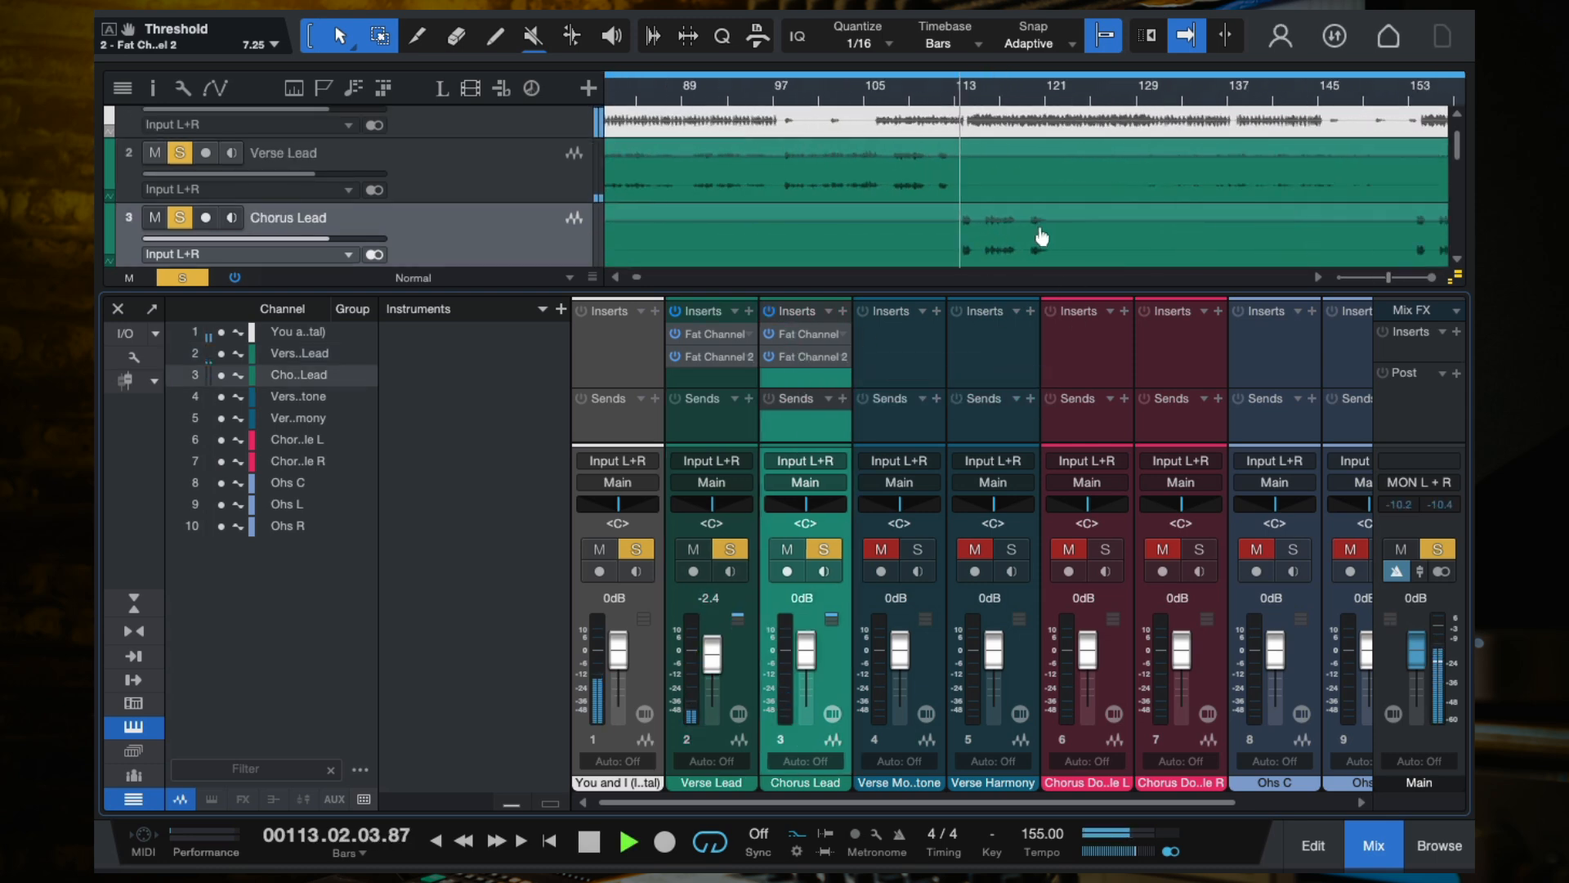
Set the Chorus Lead's FET Comp input to -20.04 dB and check its FC-670 in the second Fat Channel.
left_click(789, 334)
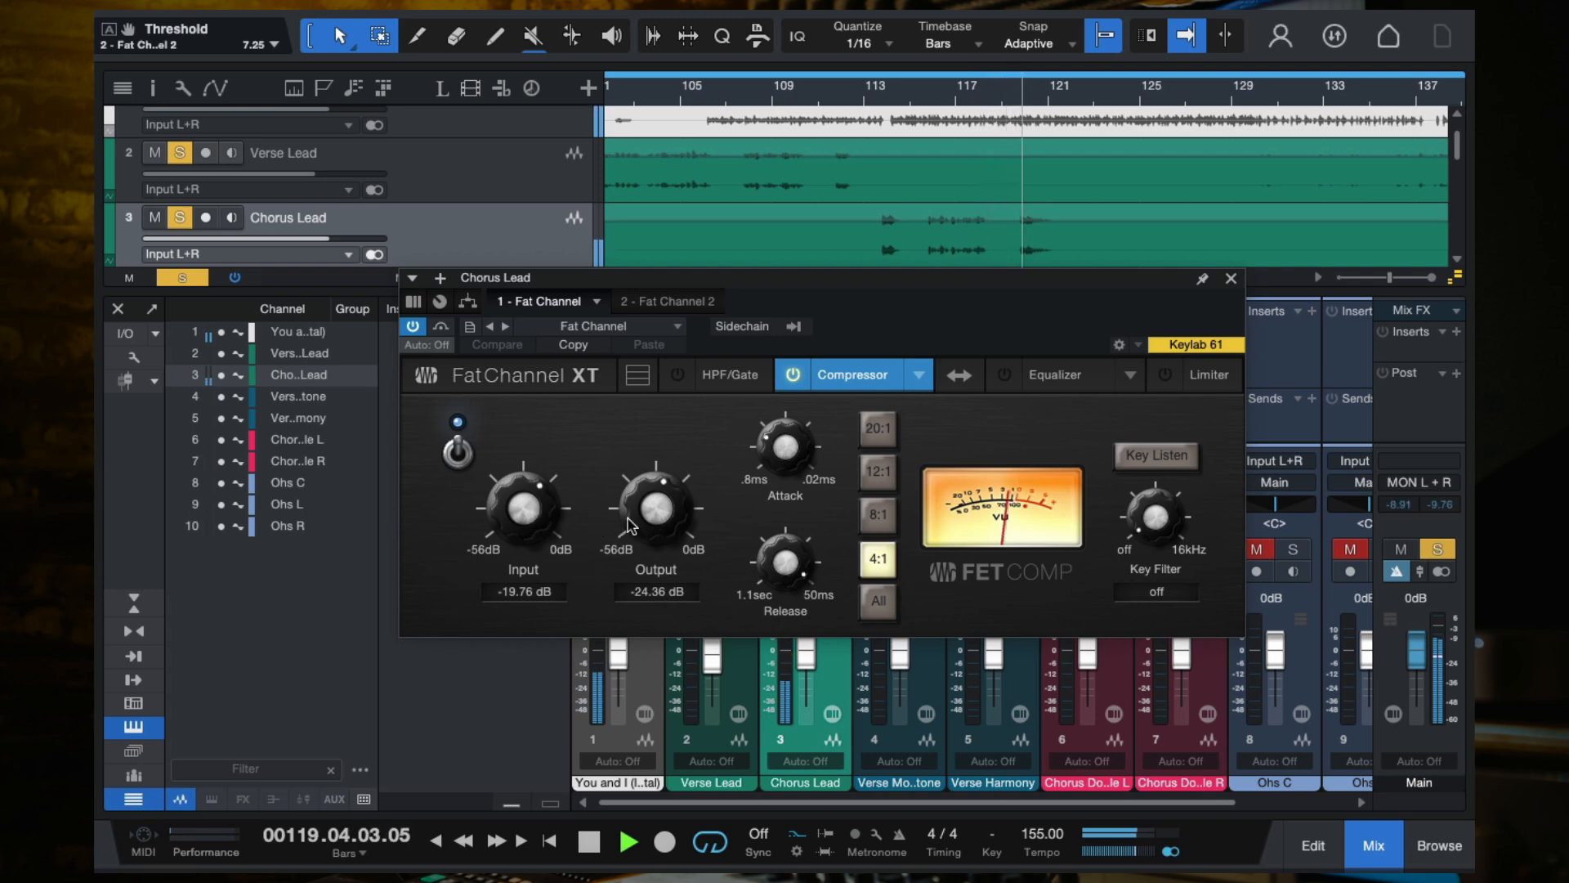
left_click_drag(538, 515, 539, 518)
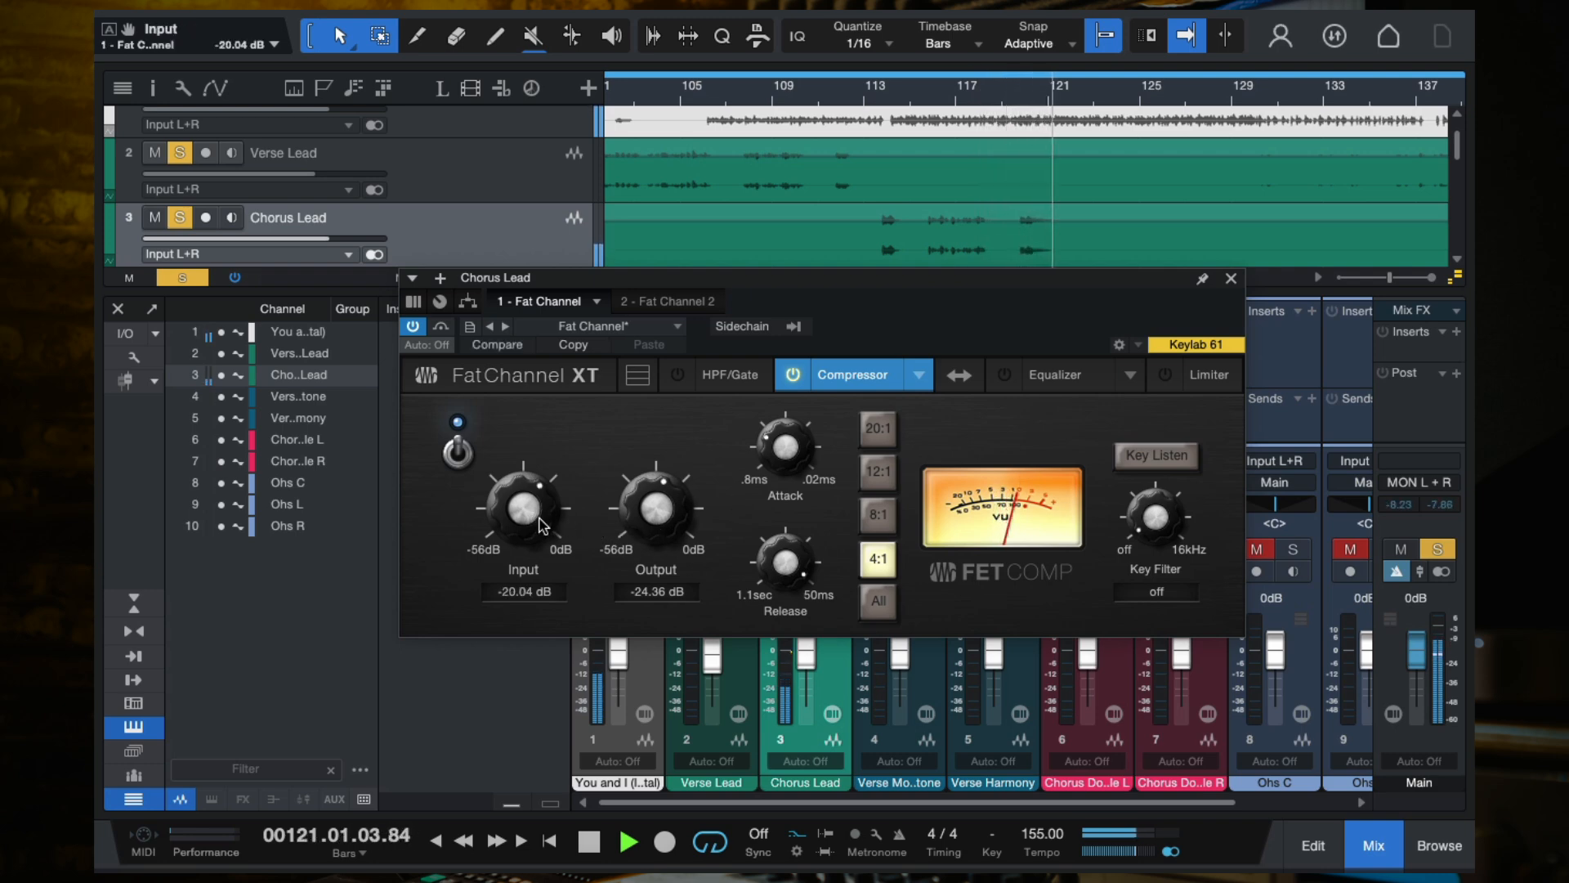
left_click(1231, 279)
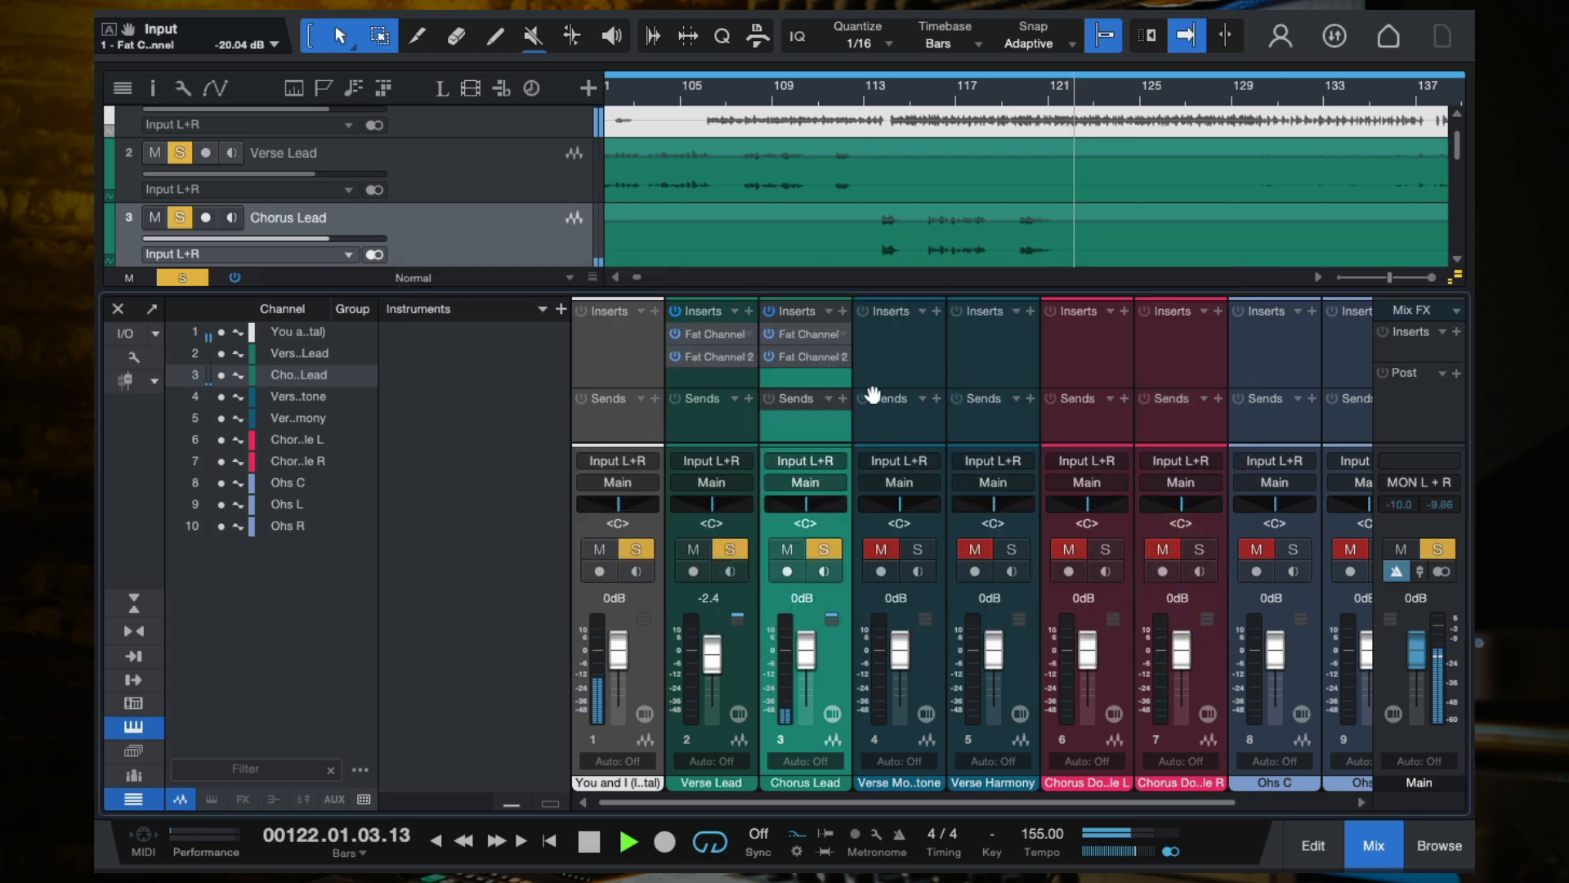
left_click(806, 356)
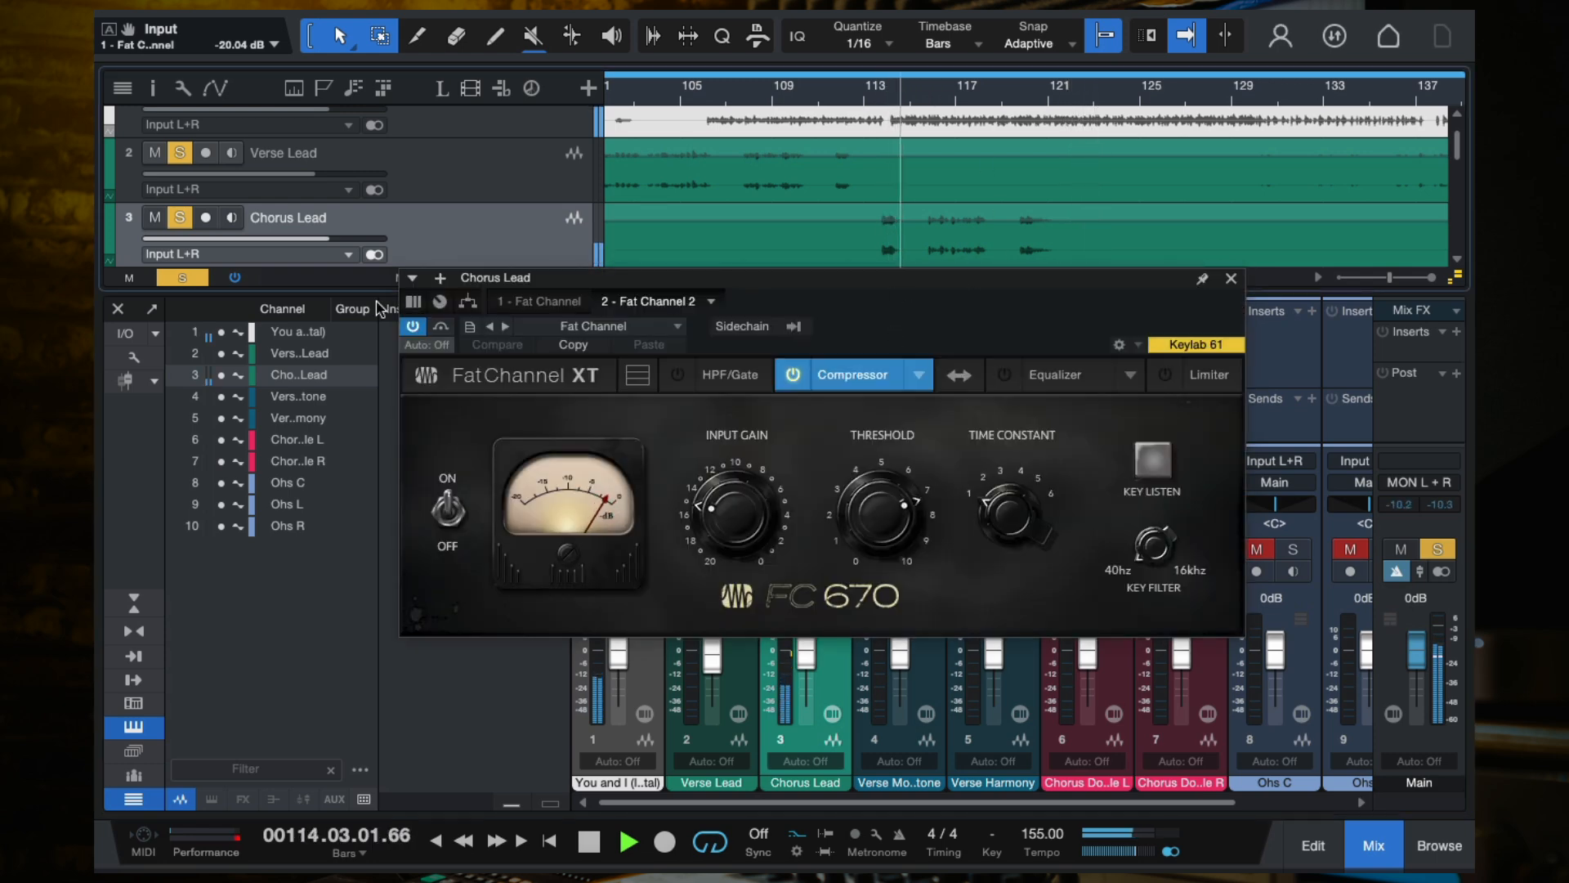
left_click(1231, 279)
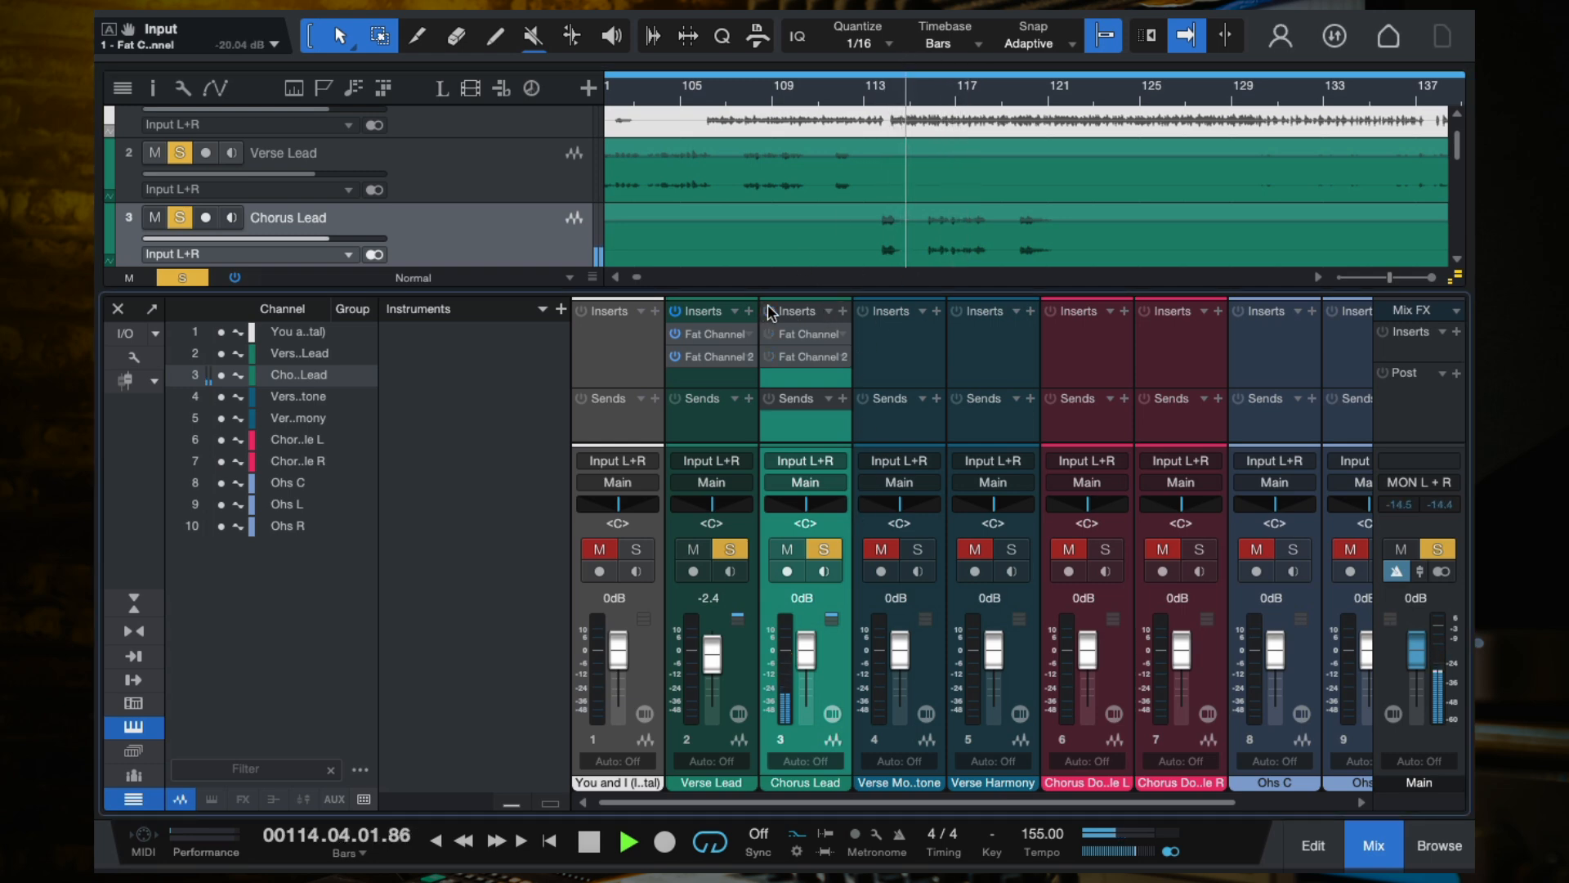
Audition the Chorus Lead with only its first Fat Channel active, stop playback, and set the loop range to bars 113 to 122.
left_click(769, 356)
left_click(797, 342)
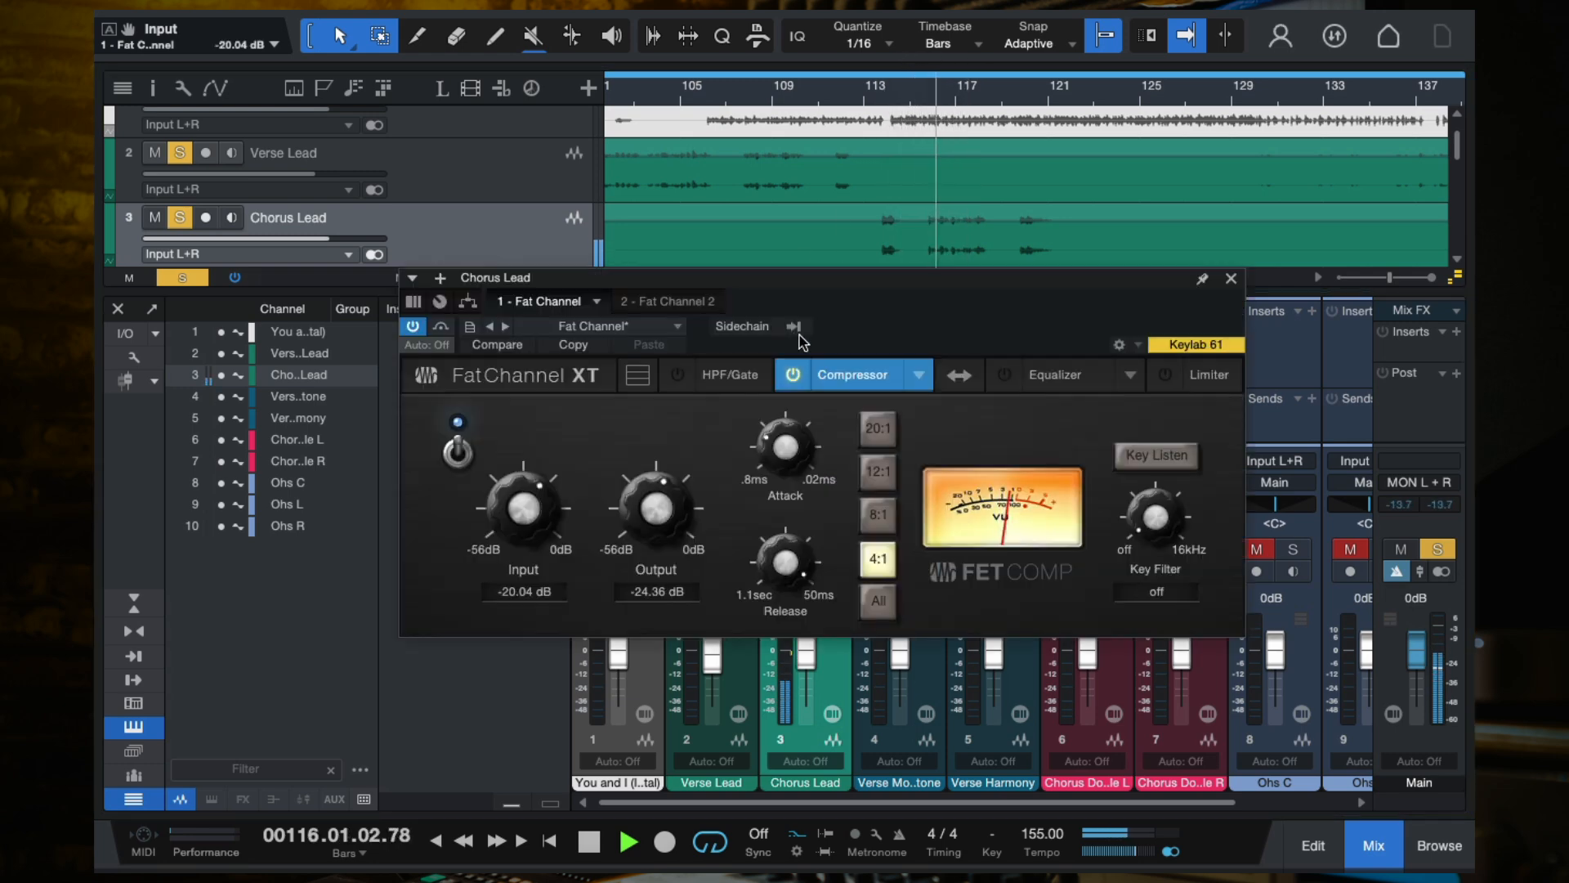
key("space")
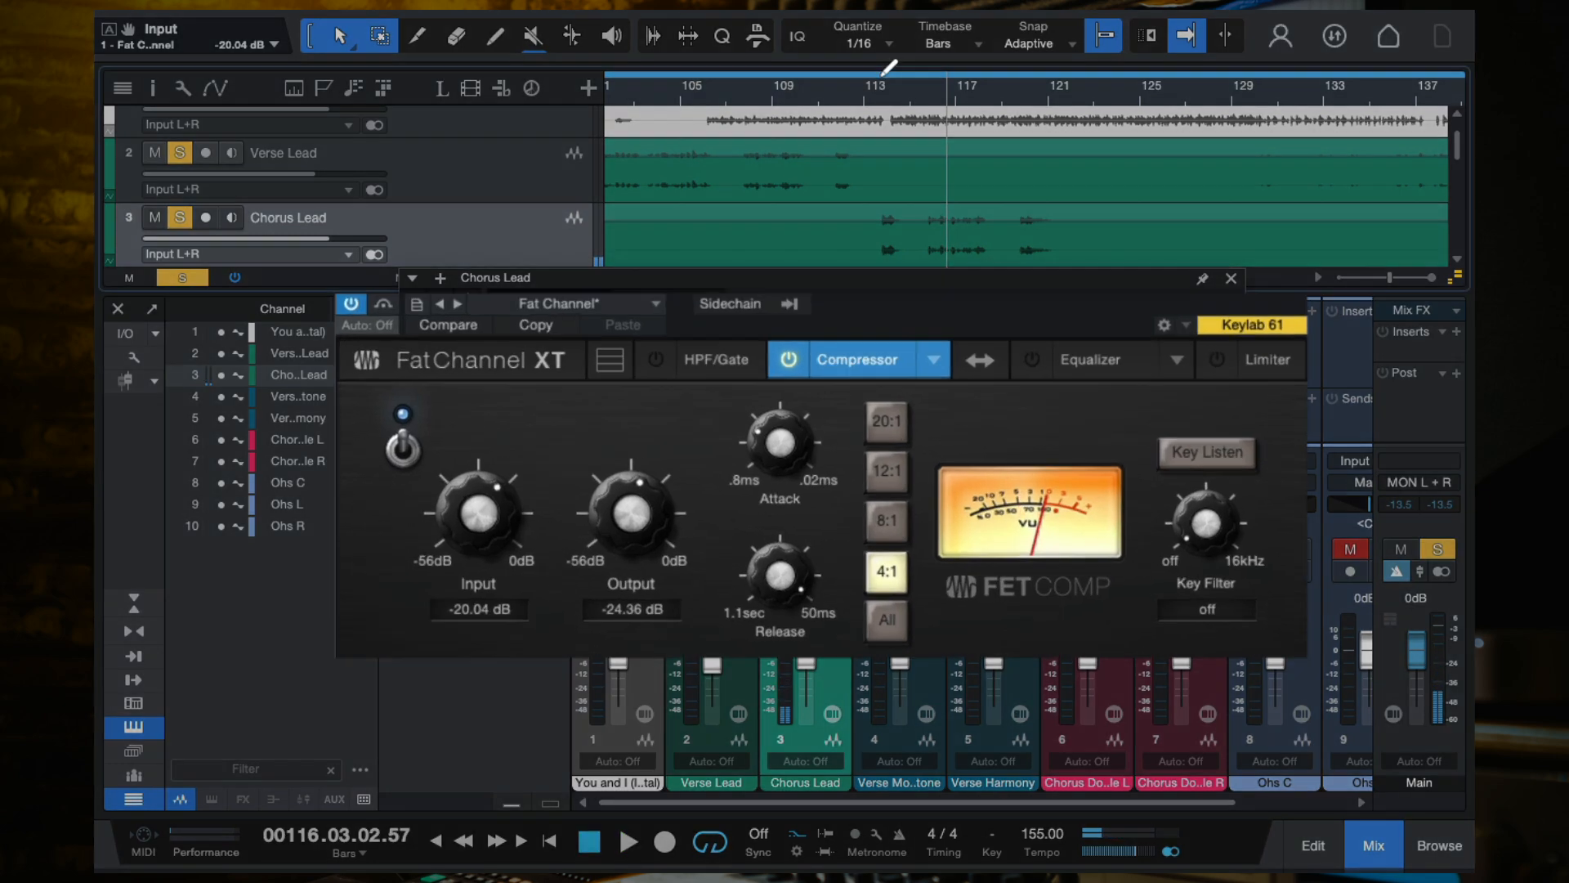
left_click(878, 78)
left_click_drag(877, 73, 1092, 80)
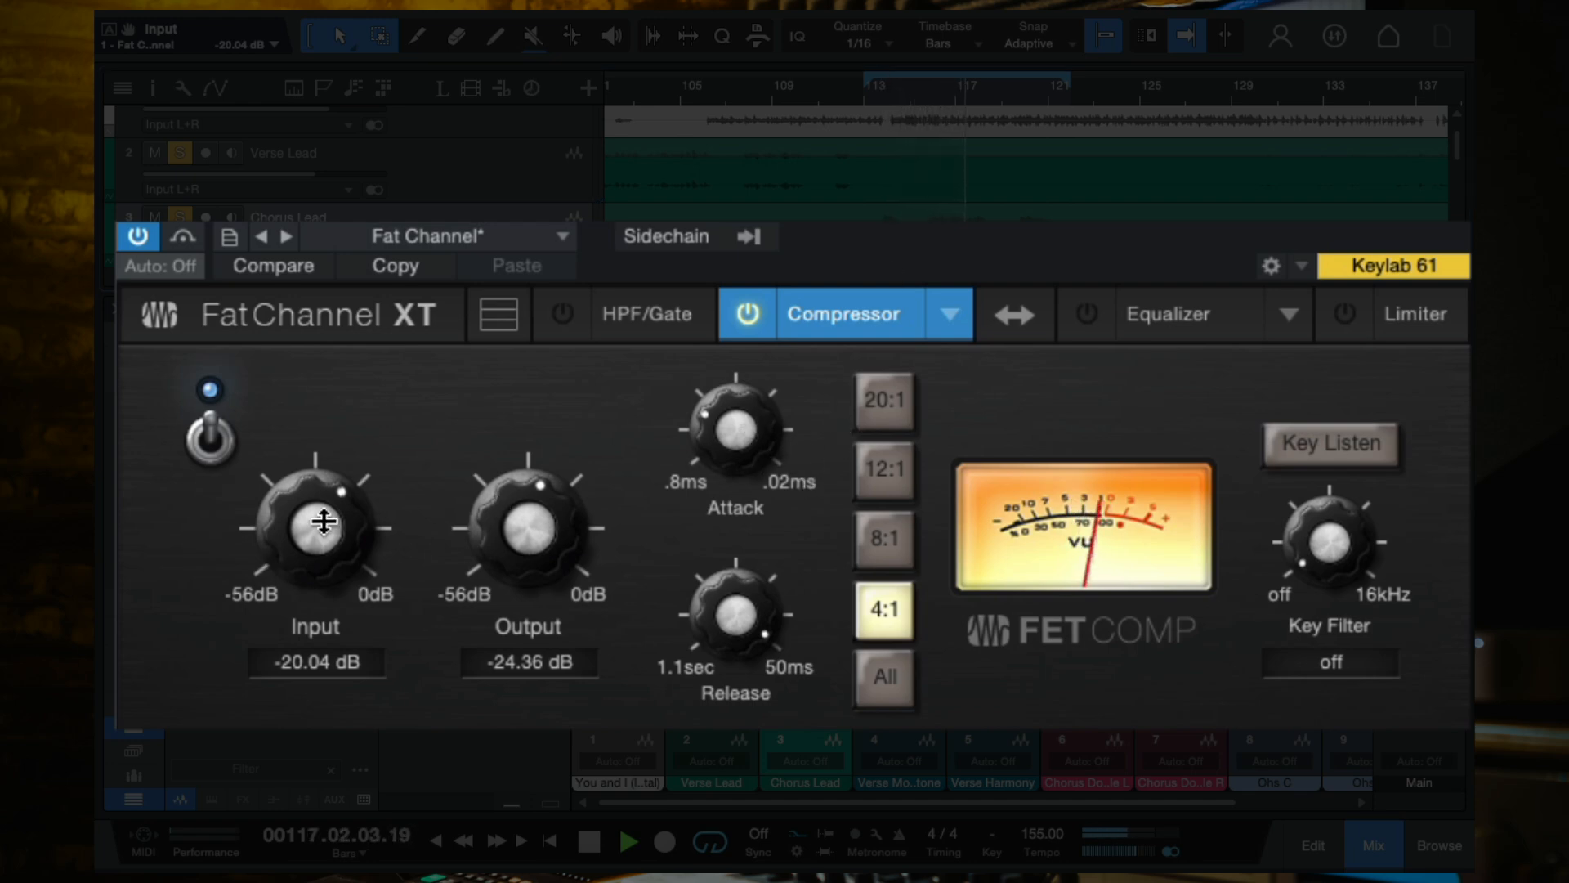
Try a FET Comp input of -21.72 dB on the Chorus Lead, settle on -21.16 dB, and close the plug-in.
left_click_drag(323, 521, 322, 527)
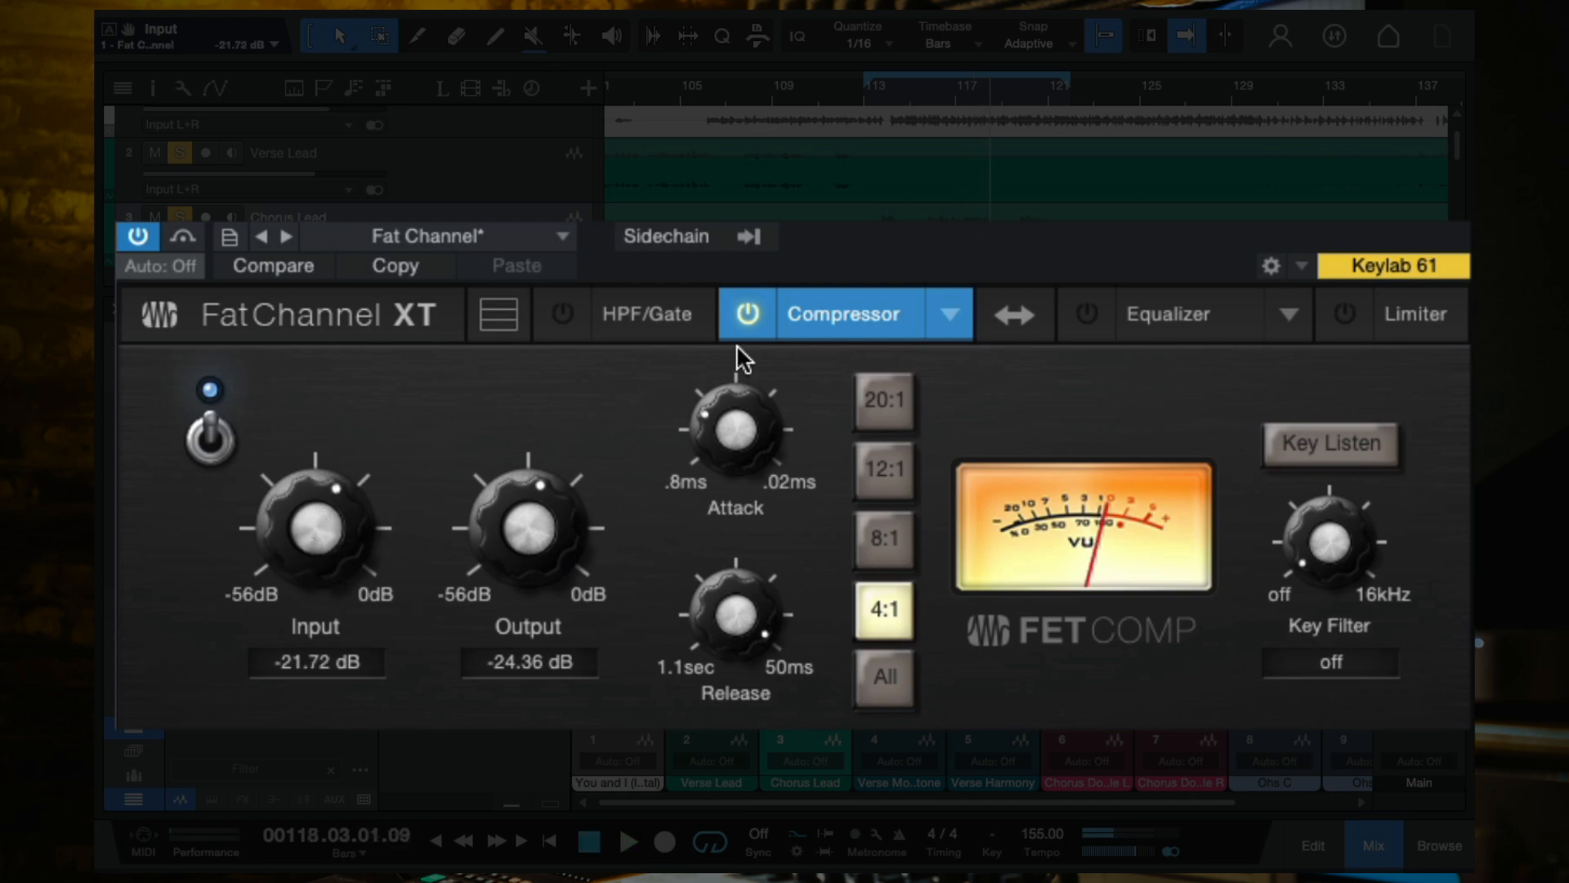
key("space")
left_click_drag(314, 542, 314, 536)
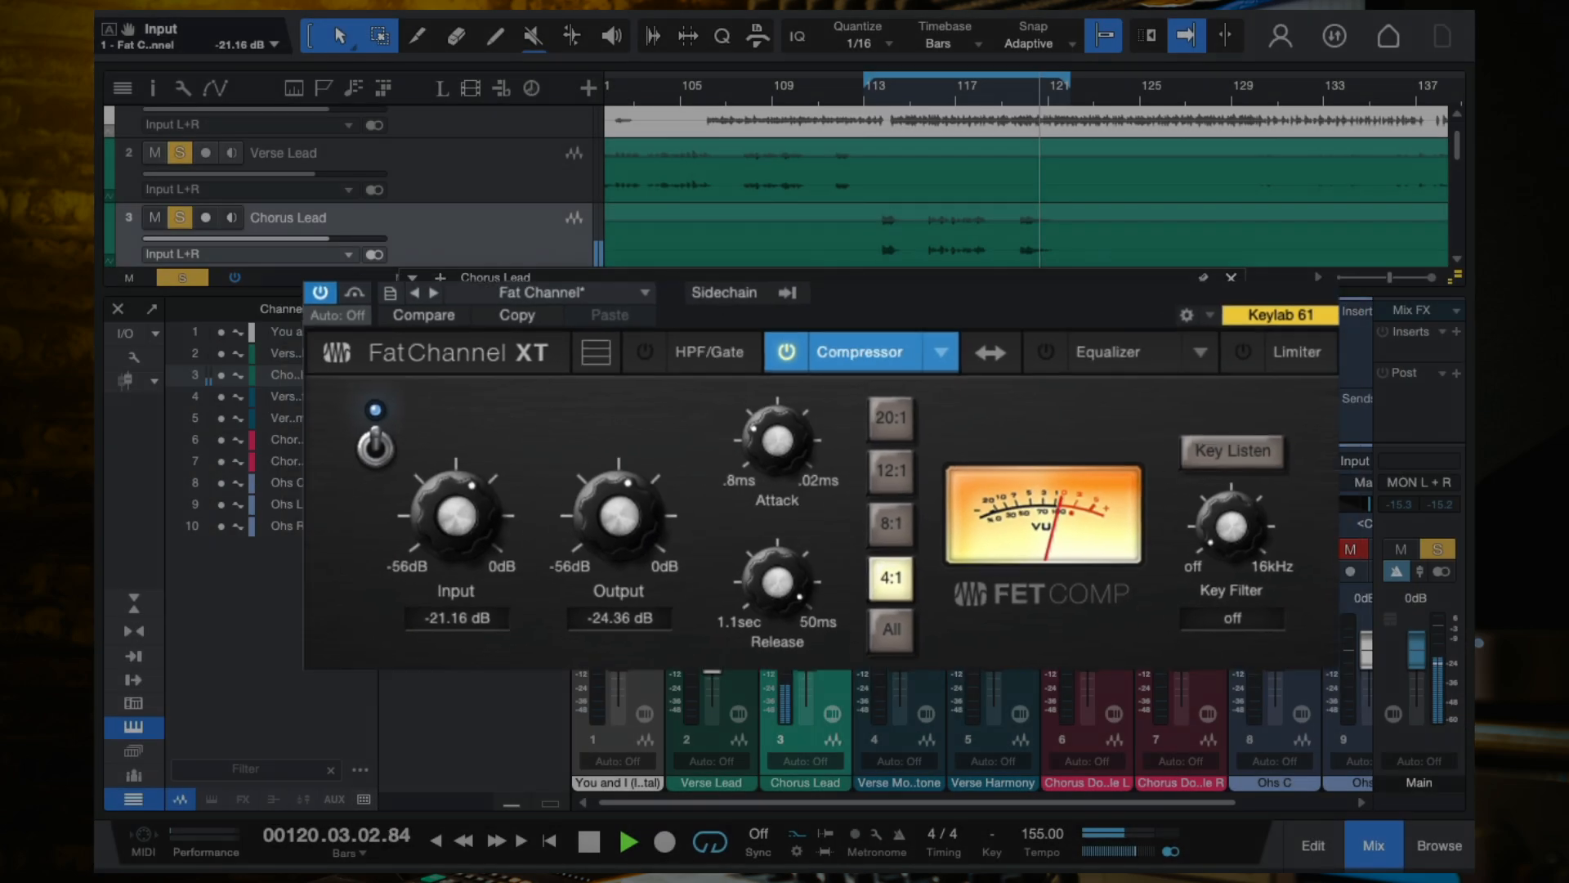
left_click(317, 263)
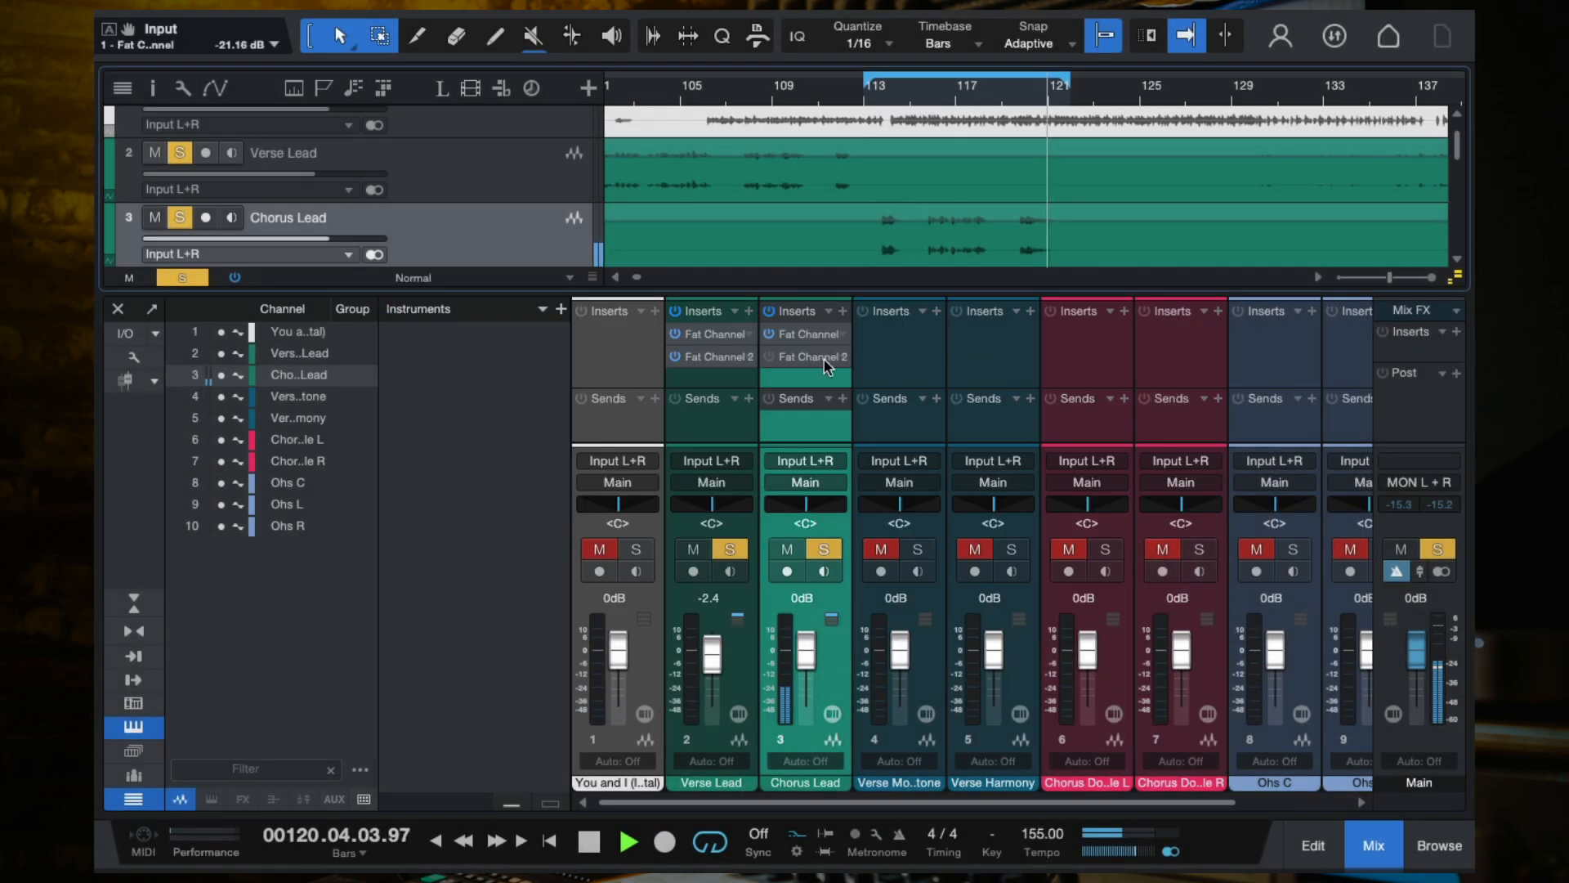
Reactivate the Chorus Lead's second Fat Channel, replay the chorus from bar 113, and stop playback.
key("space")
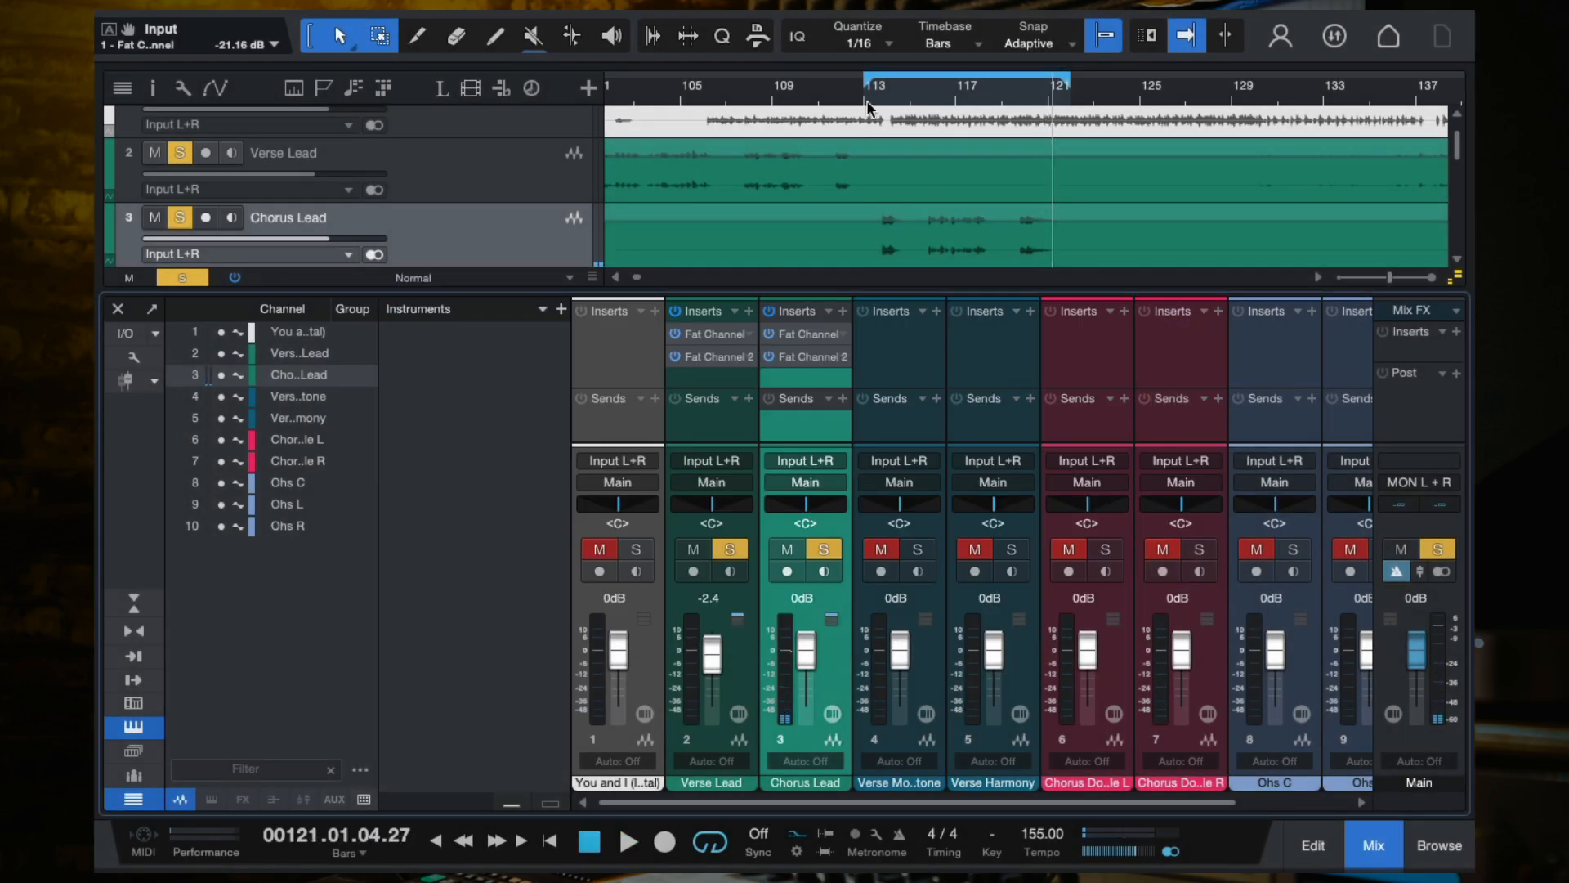
left_click(875, 91)
key("space")
key("space")
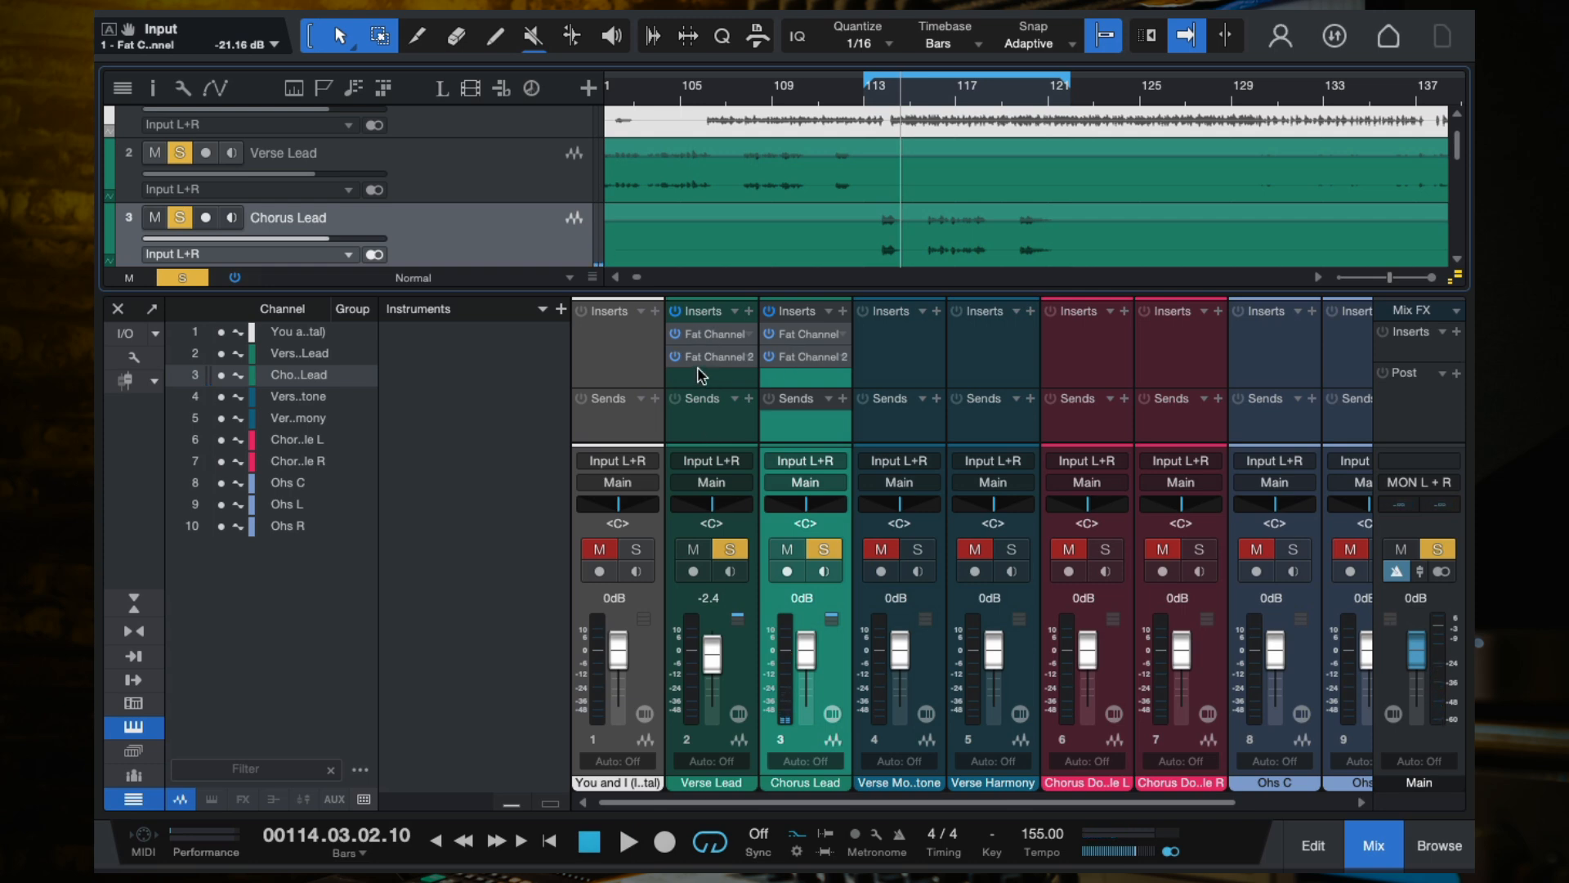
Try an FC-670 threshold of 5.20 on the Chorus Lead during playback, settle on 5.80, and close the plug-in.
left_click(711, 347)
left_click(797, 381)
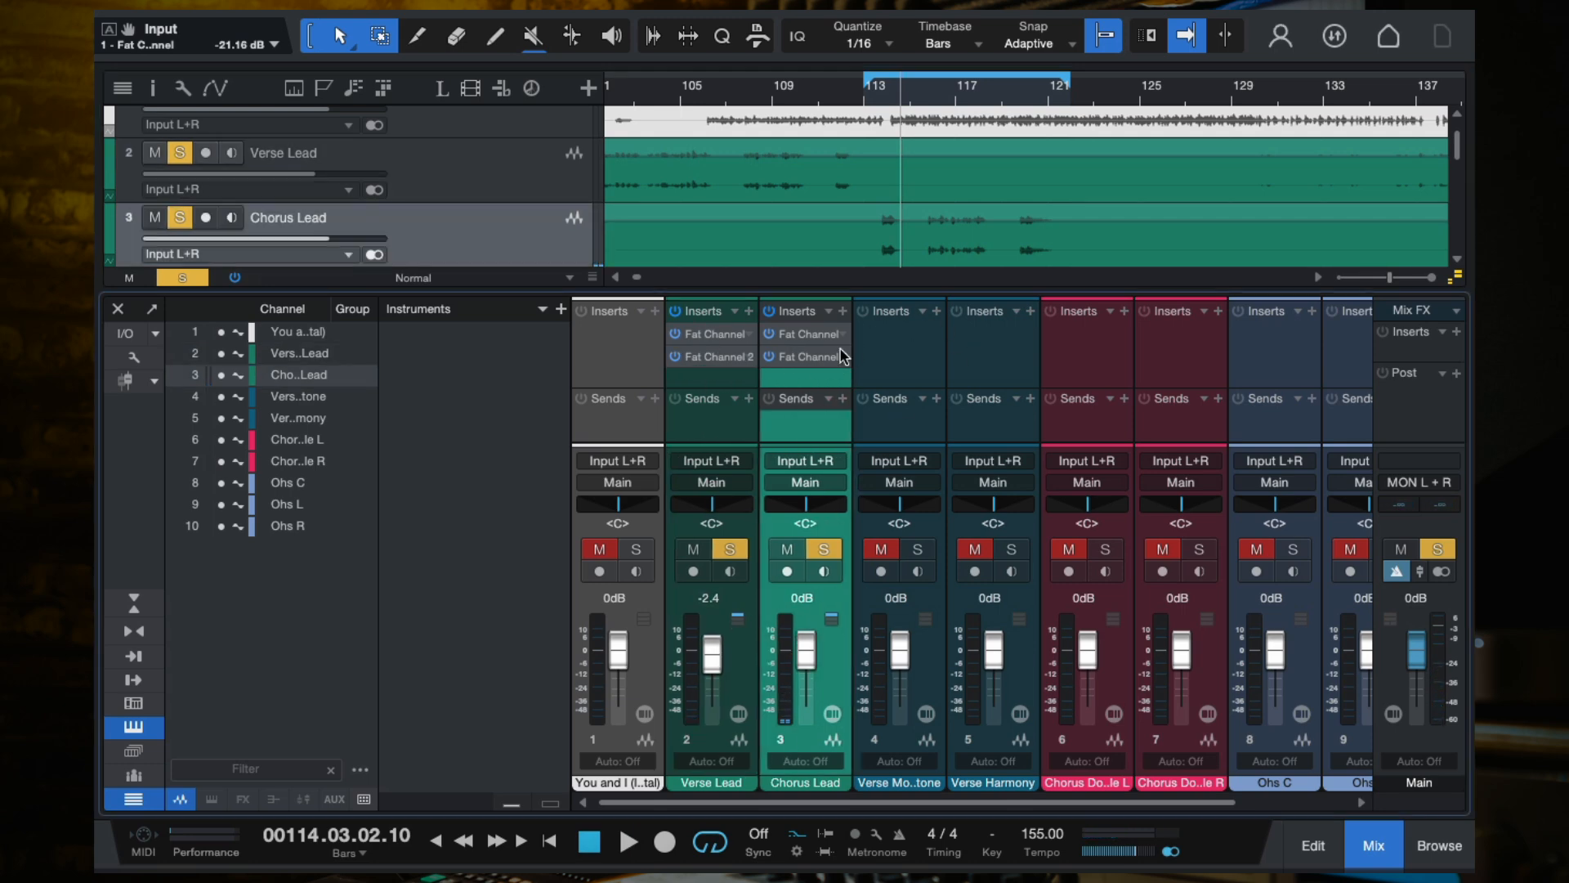
left_click(797, 362)
key("space")
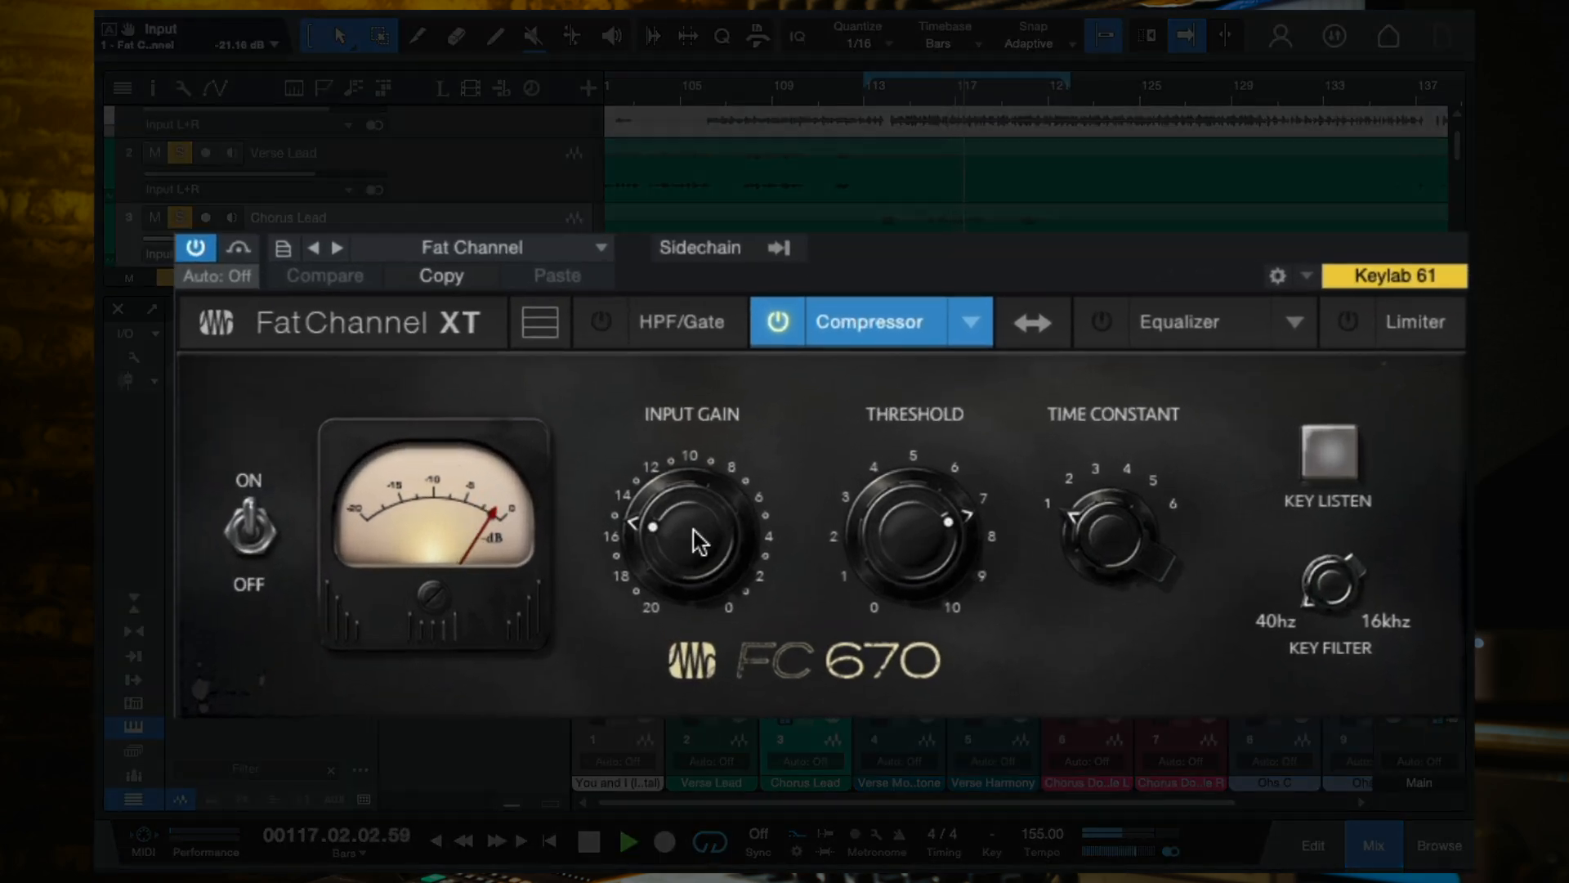
mouse_move(929, 550)
left_mouse_down()
mouse_move(928, 613)
mouse_move(922, 553)
left_mouse_up()
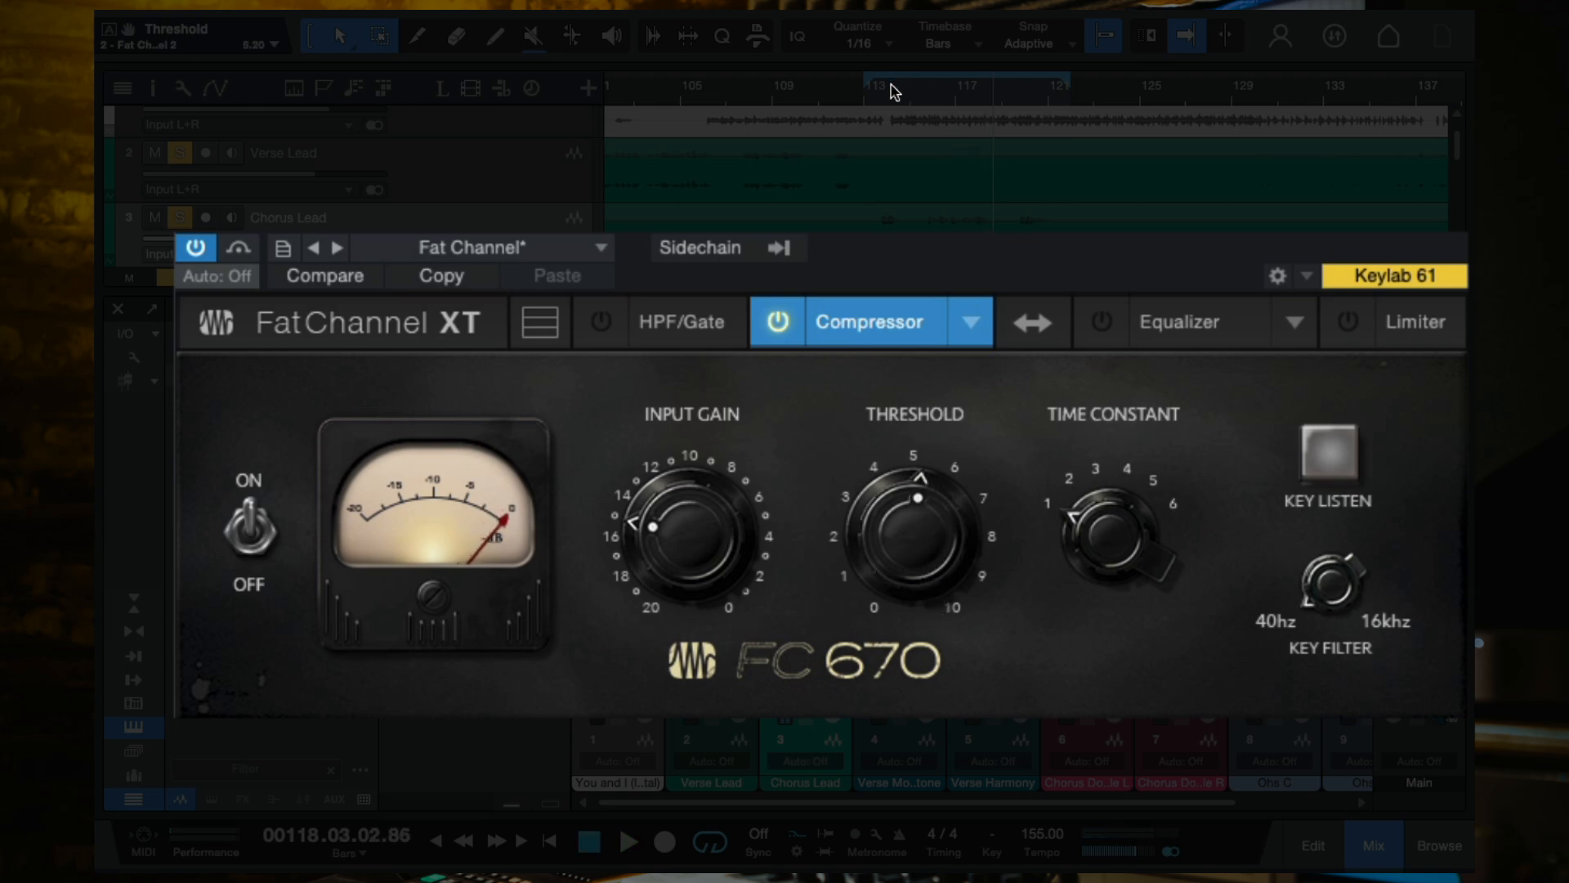
key("space")
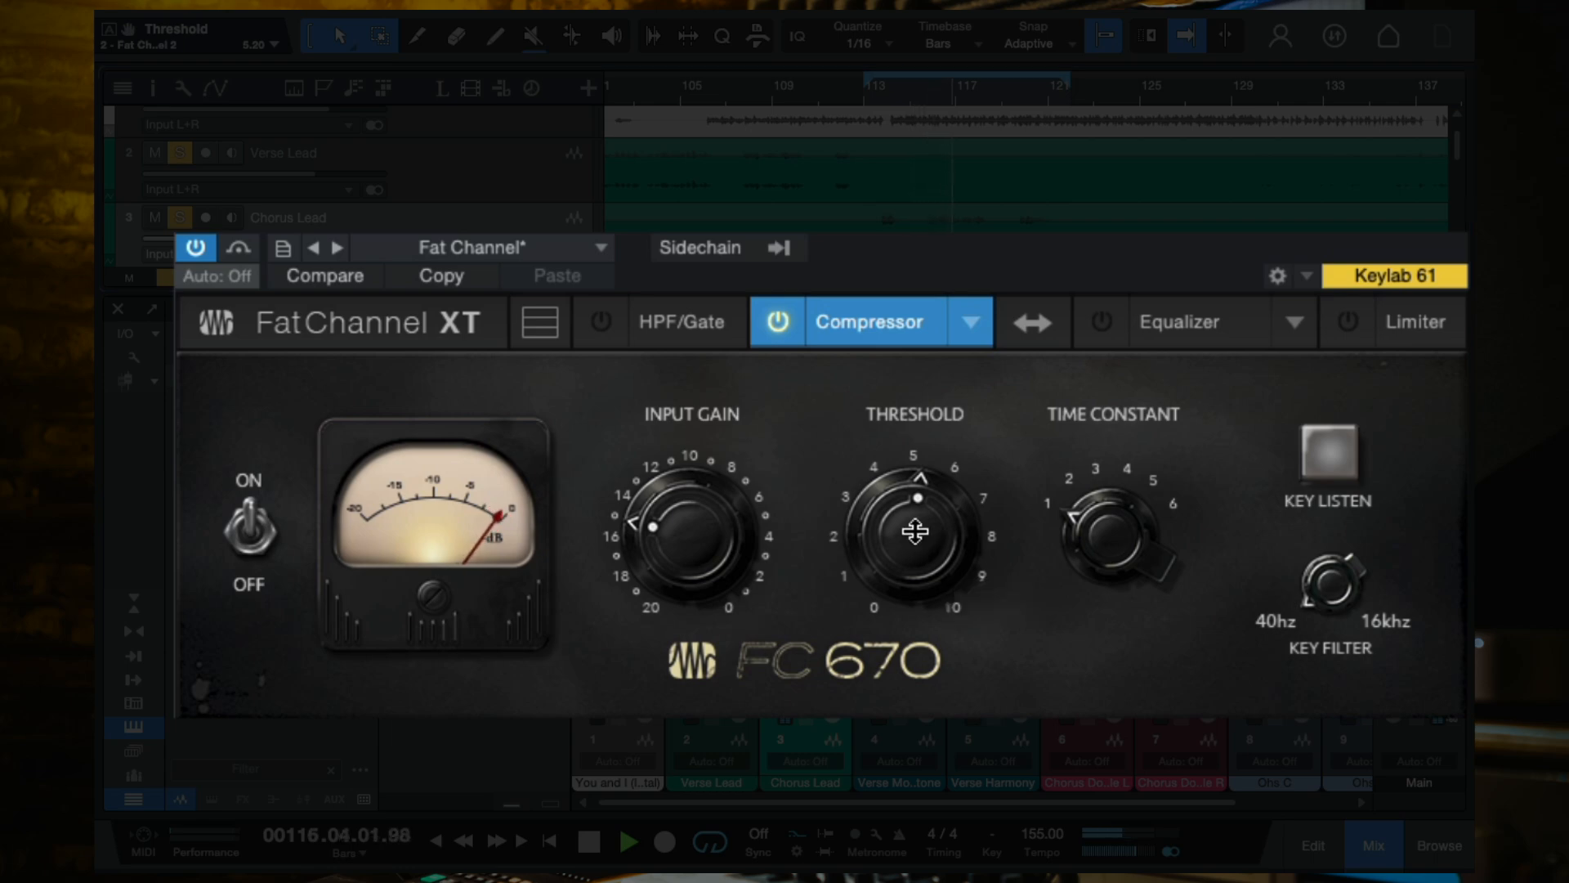
left_click_drag(914, 532, 914, 513)
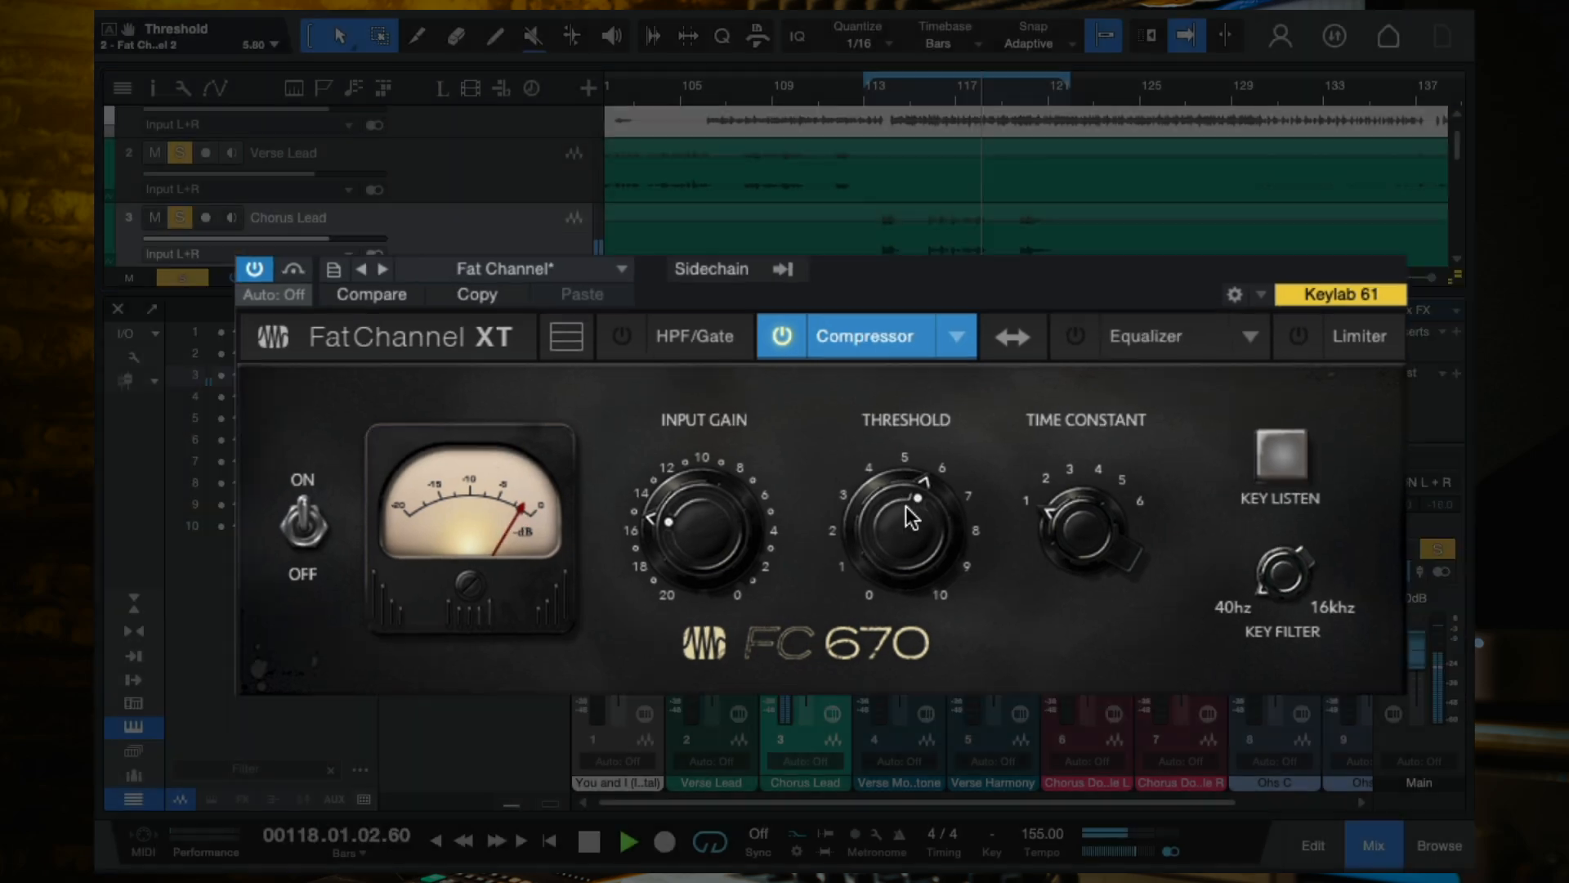
left_click(1230, 281)
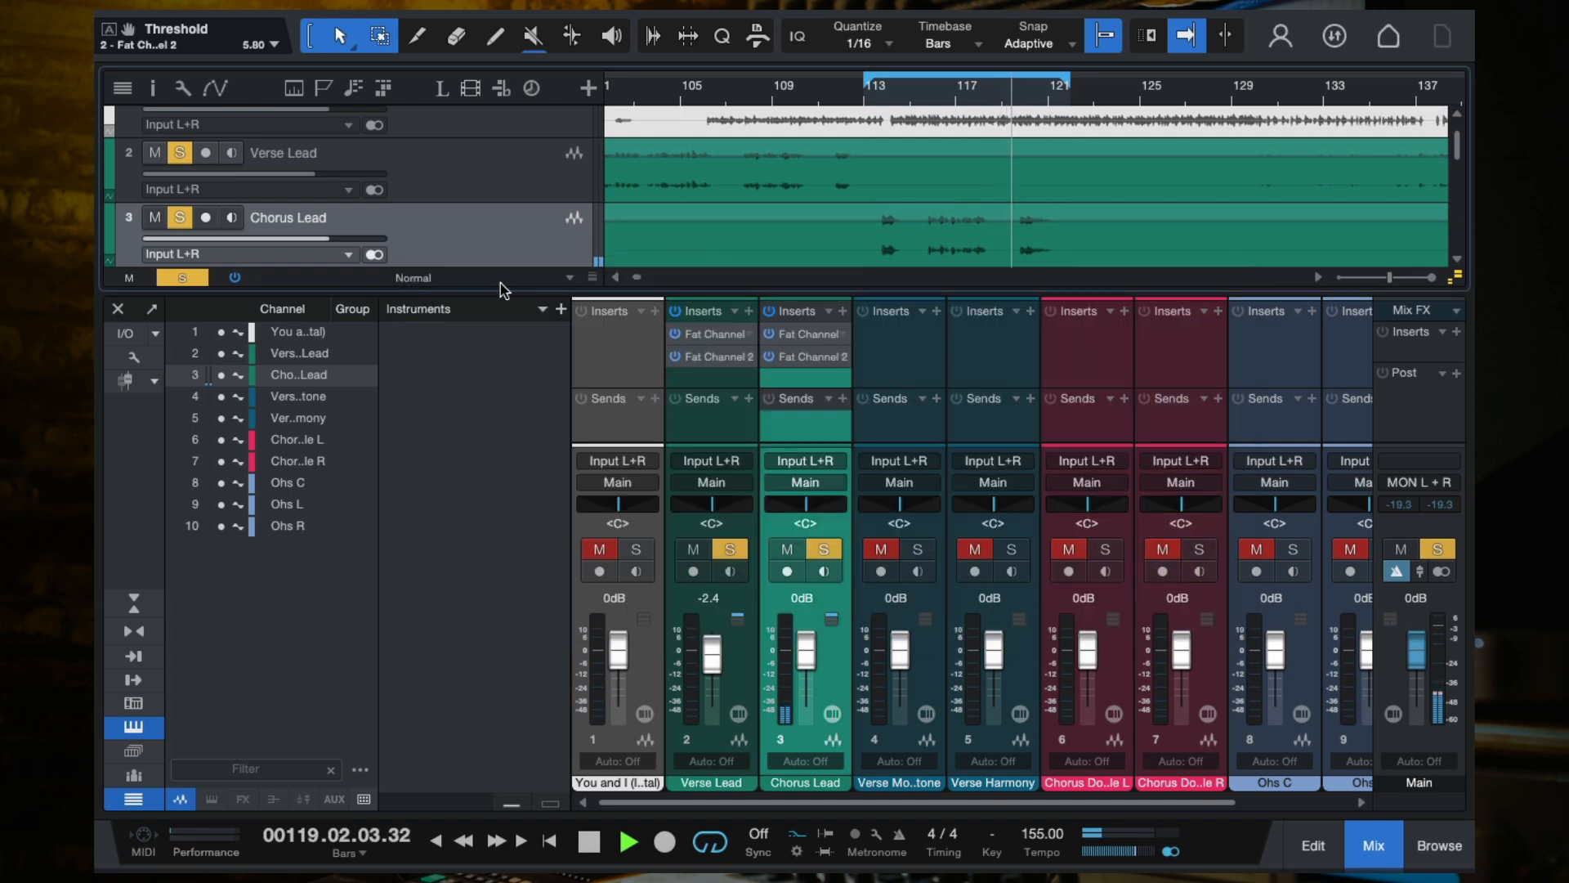
Stop playback, clear all solos, replay the start of the chorus, and solo only the Chorus Lead and the instrumental.
key("space")
left_click(182, 277)
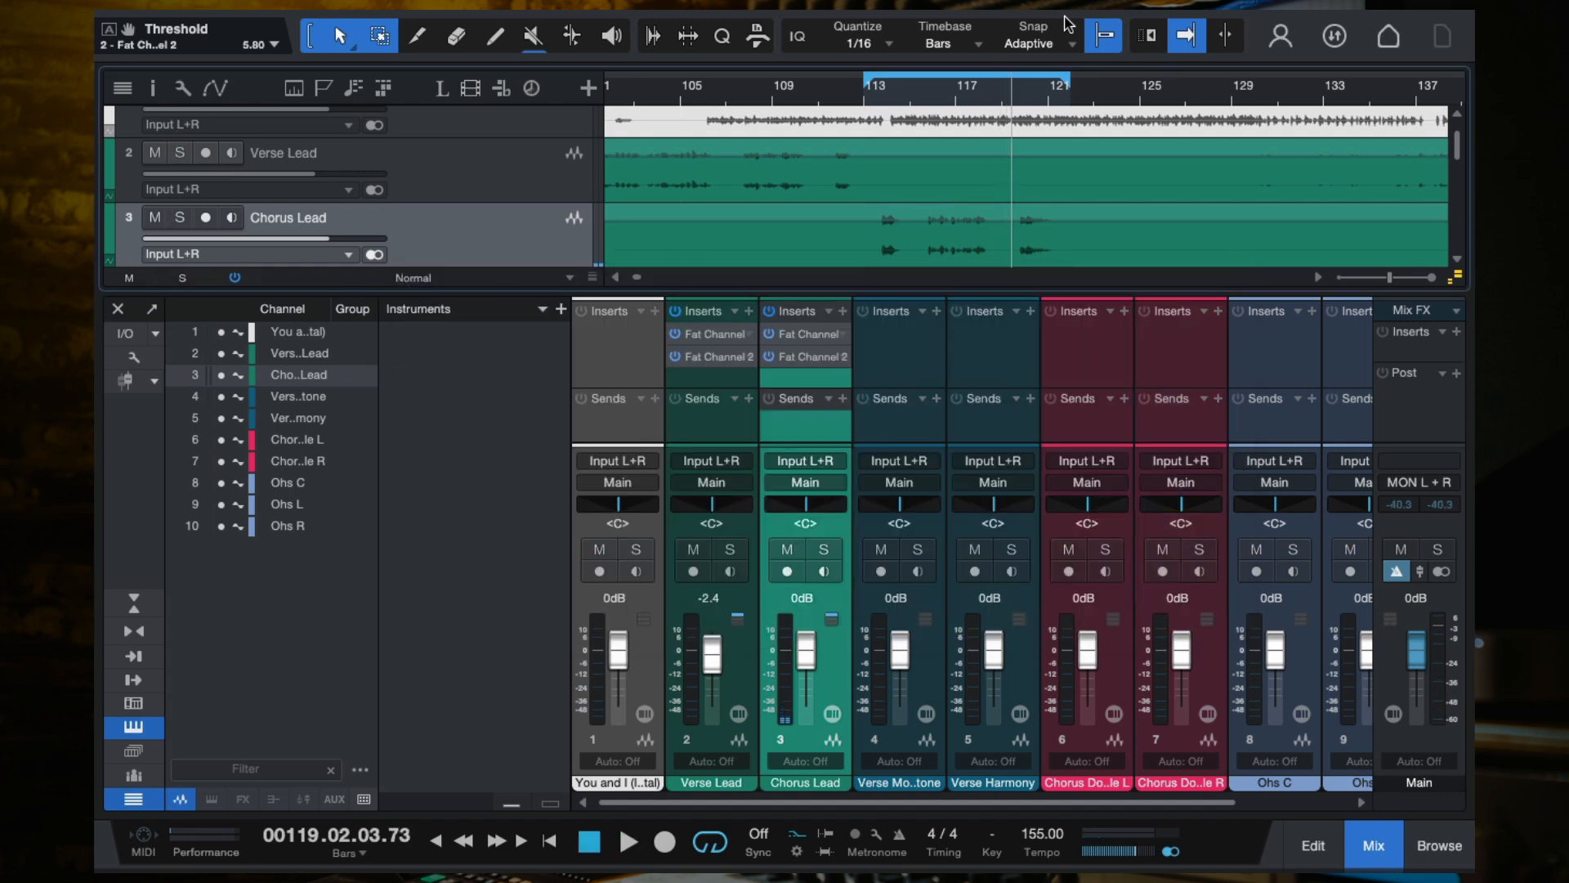
left_click(888, 88)
key("space")
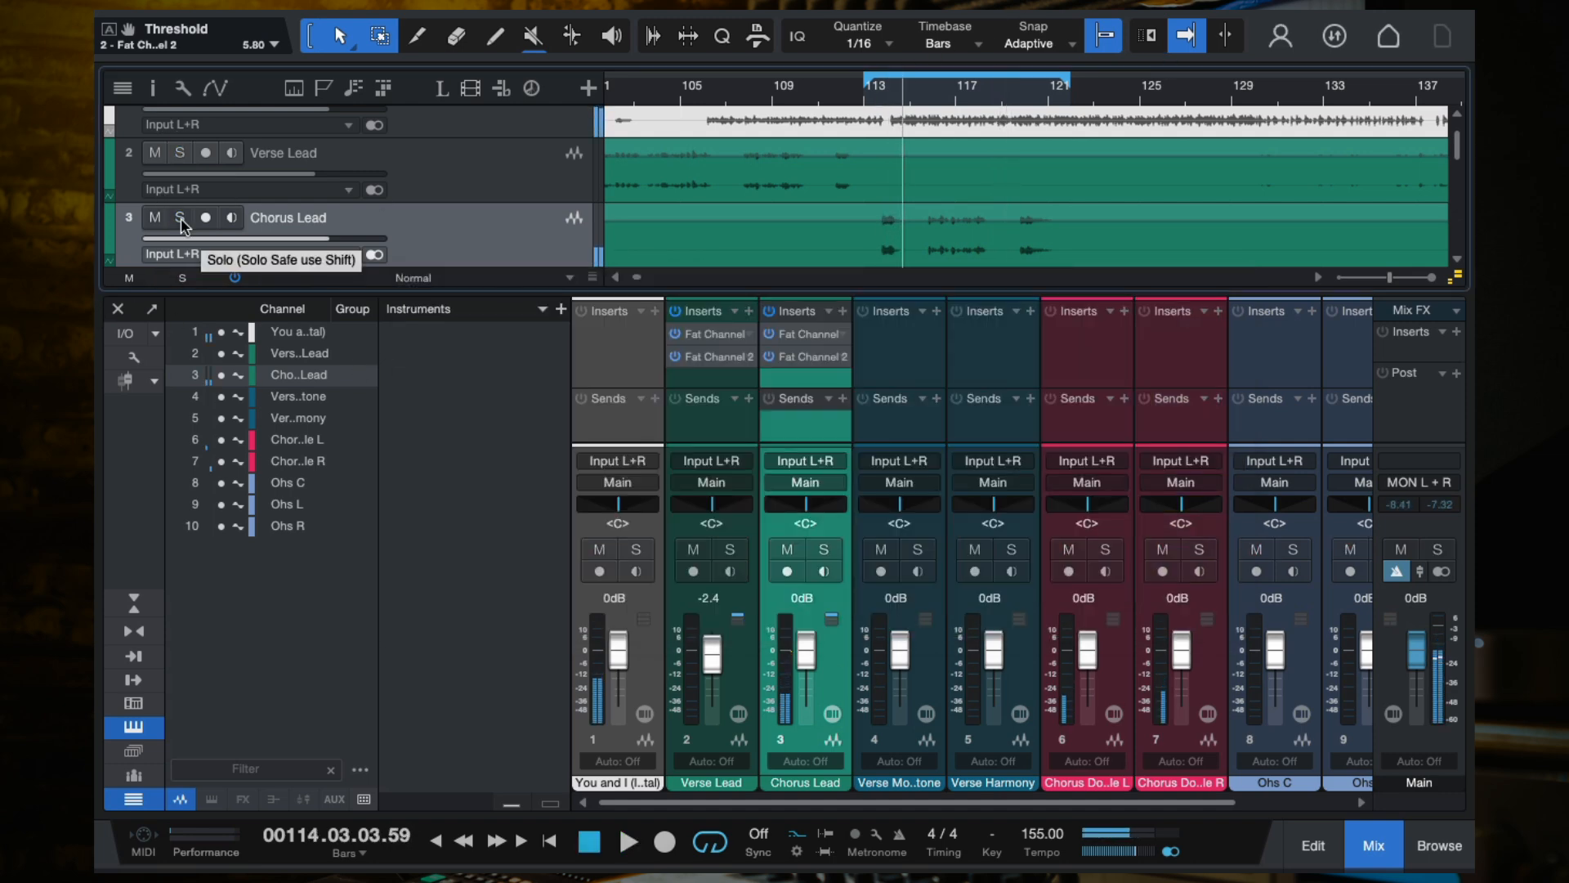
left_click(181, 219)
scroll(180, 220, "up", 1)
left_click(180, 120)
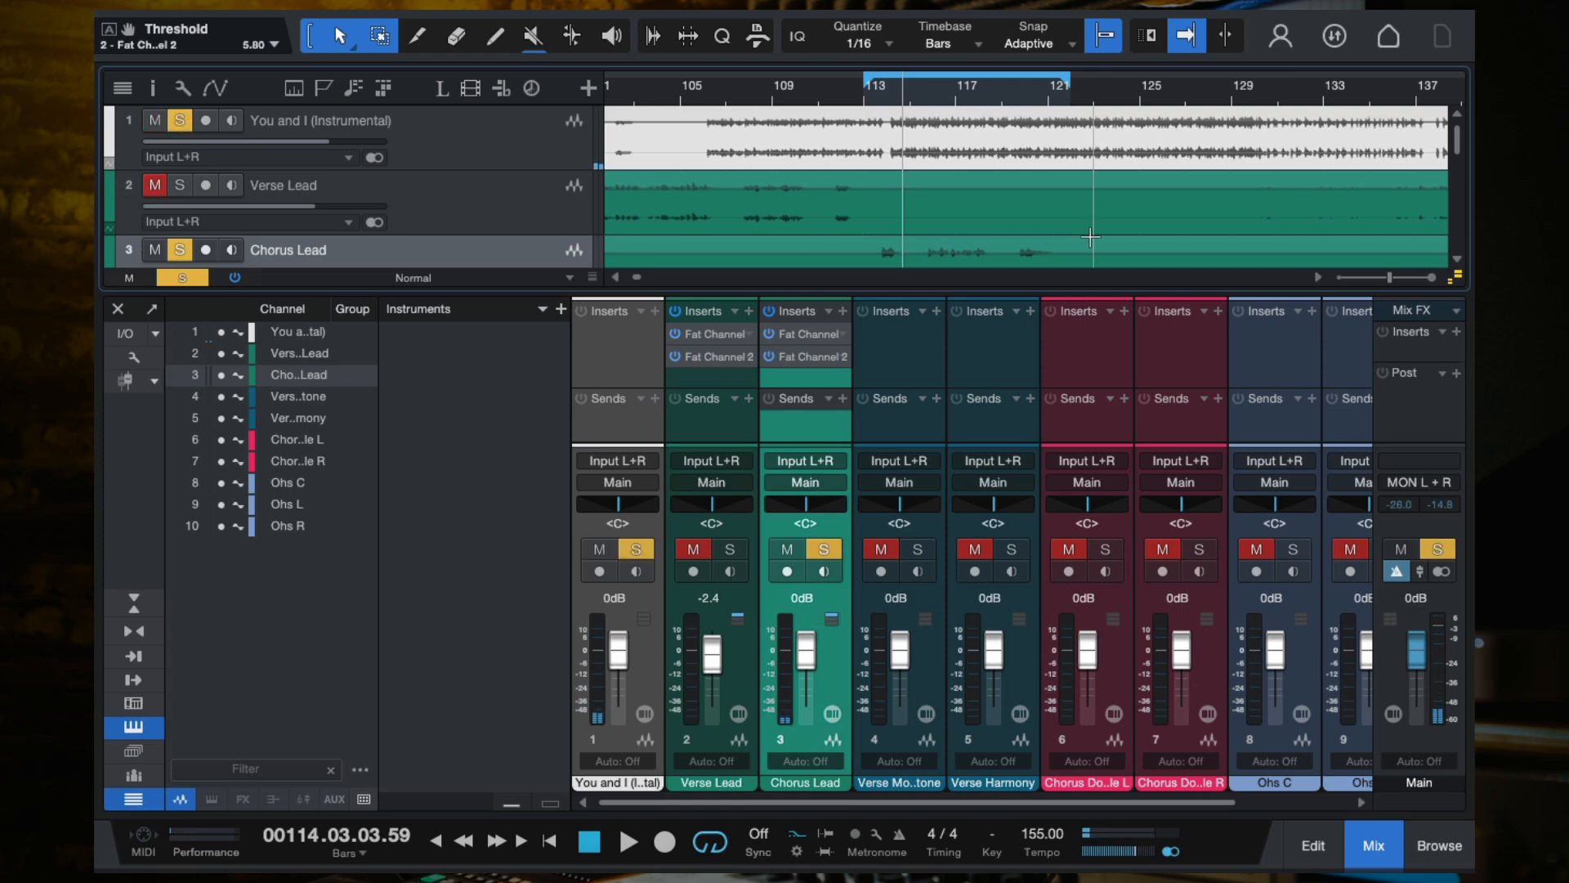
scroll(1091, 238, "down", 2)
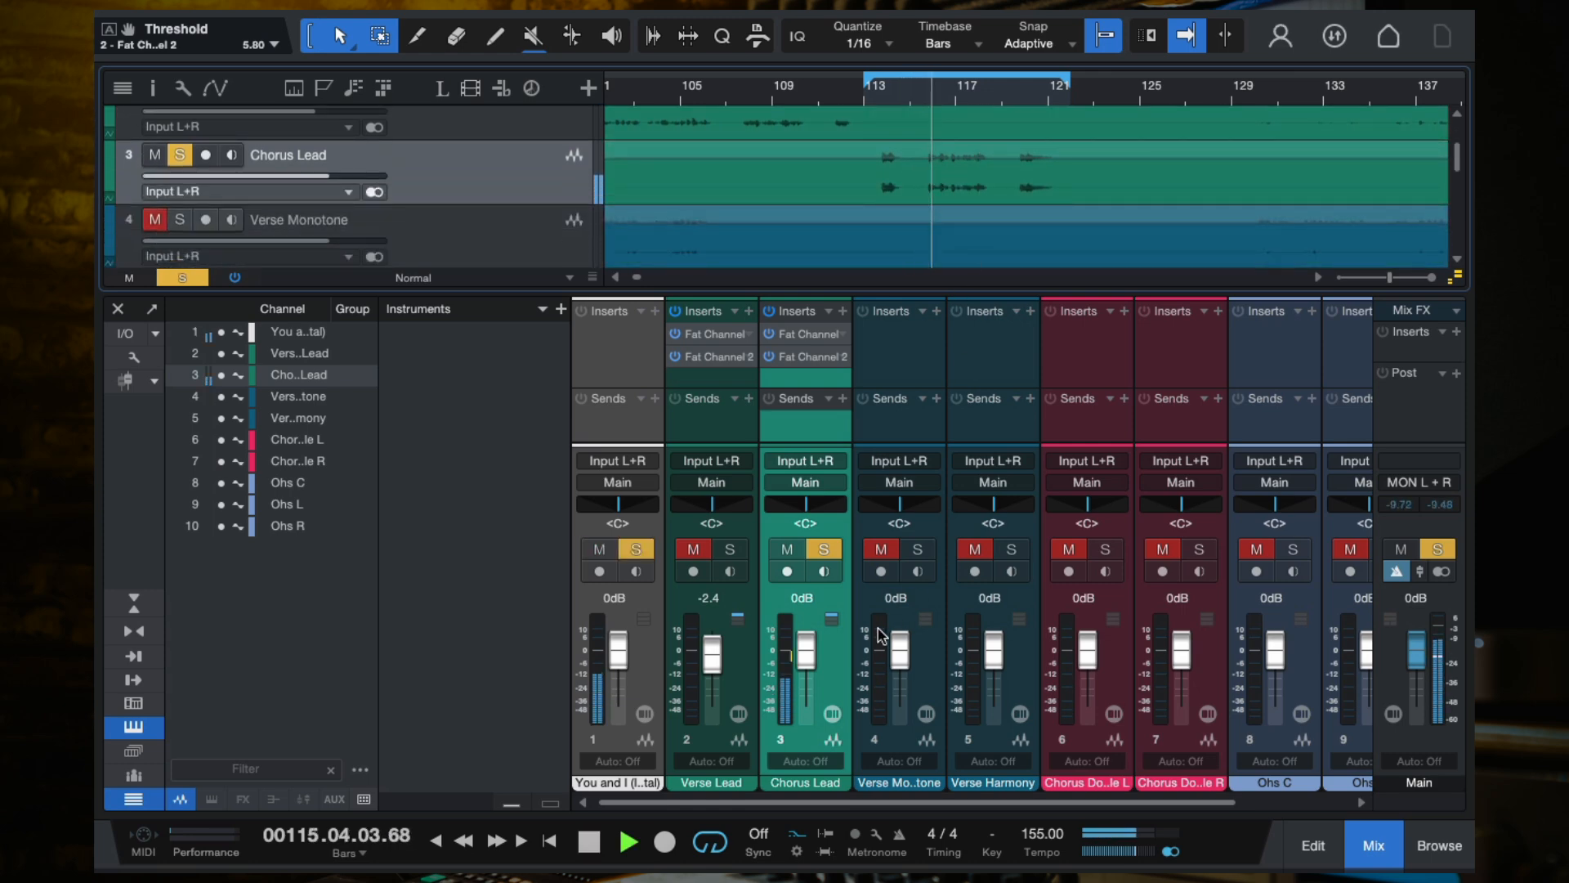
Set the Chorus Lead's volume to +0.2 dB against the instrumental and stop playback.
left_click_drag(808, 649, 810, 652)
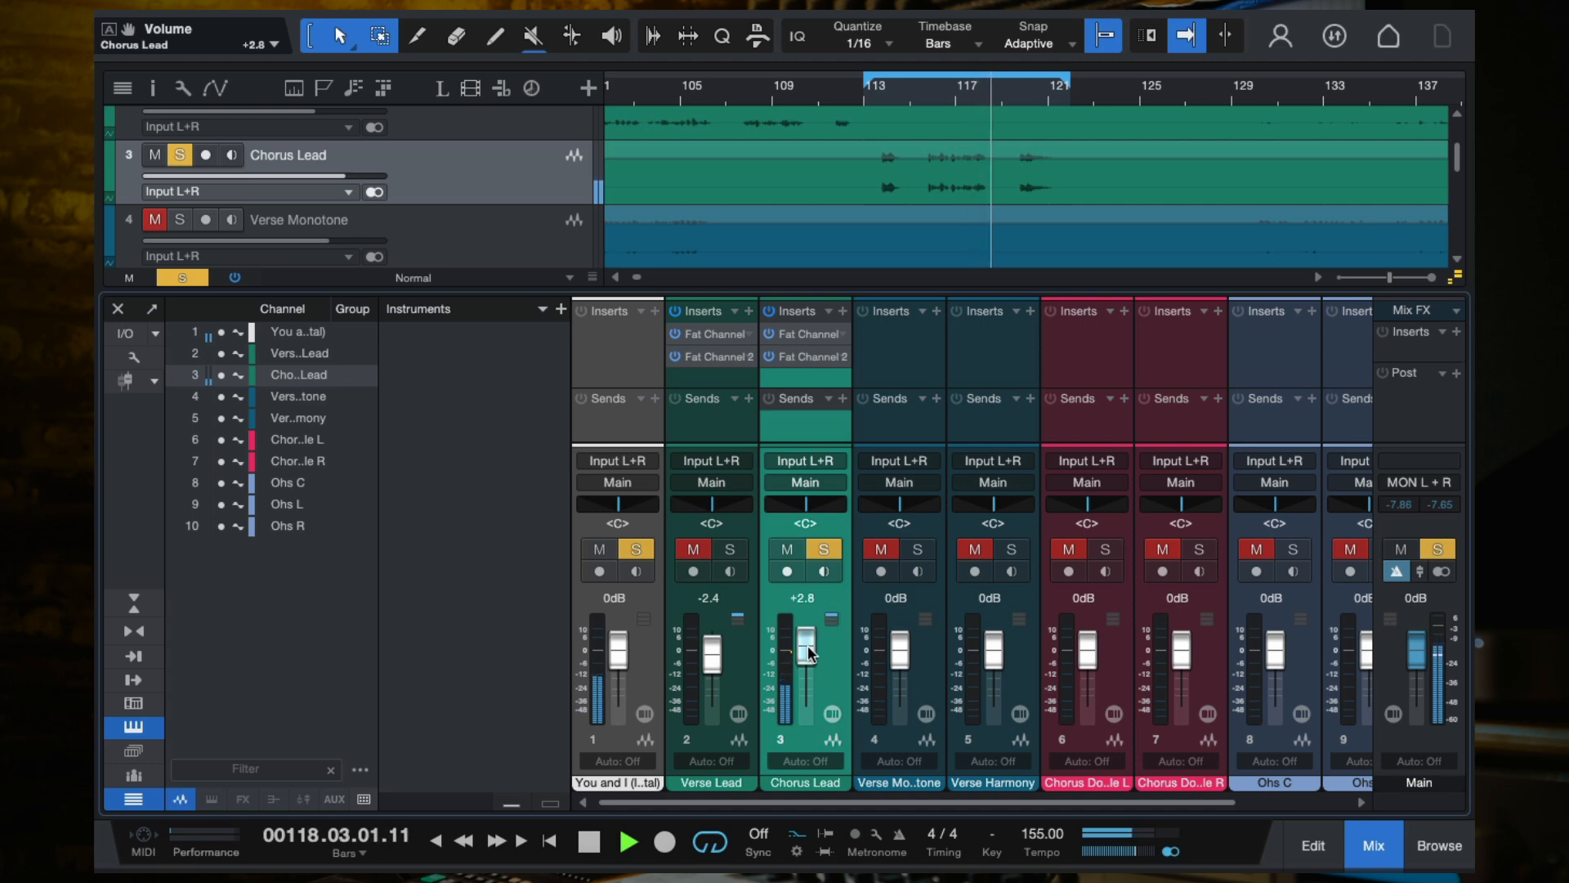
scroll(807, 649, "down", 3)
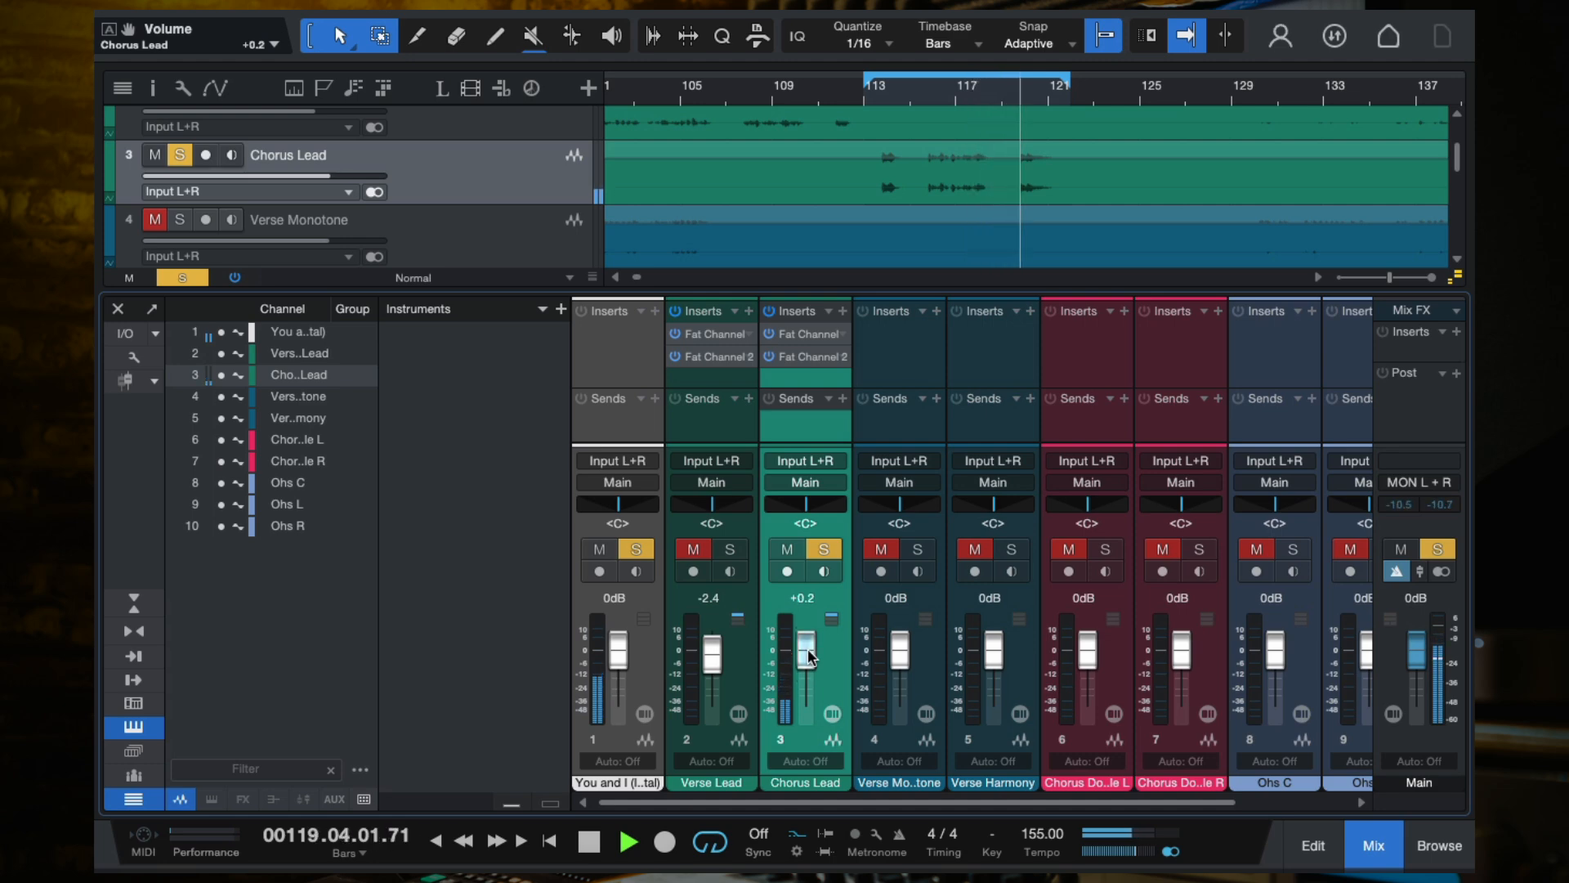
key("space")
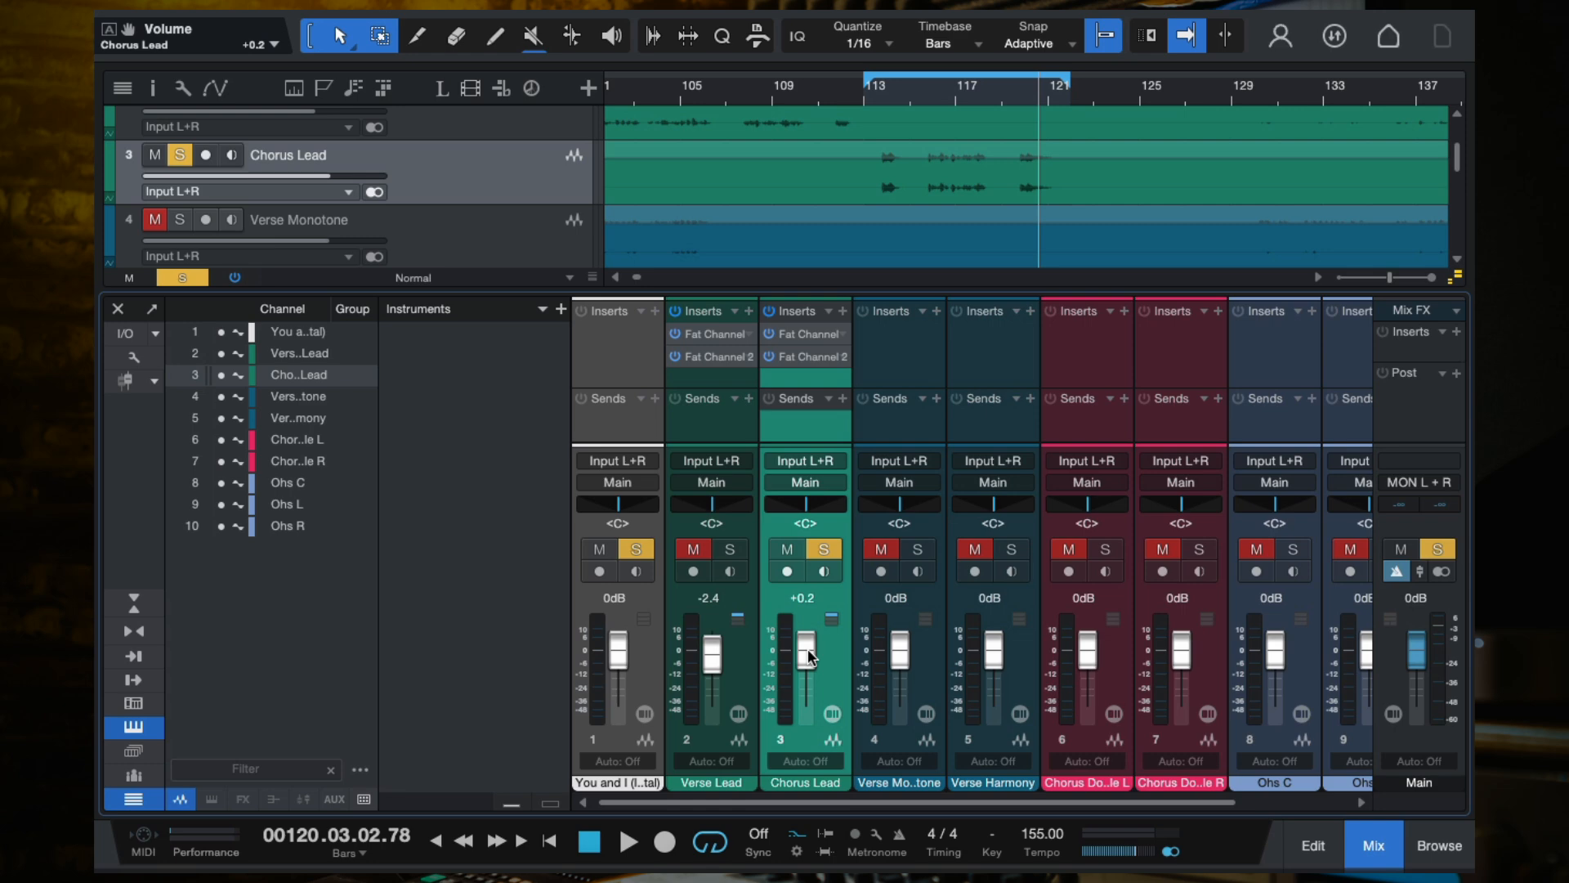
Close the mixer and examine where the chorus, double and Ohs parts fall across the arrangement.
left_click(116, 309)
scroll(771, 463, "down", 3)
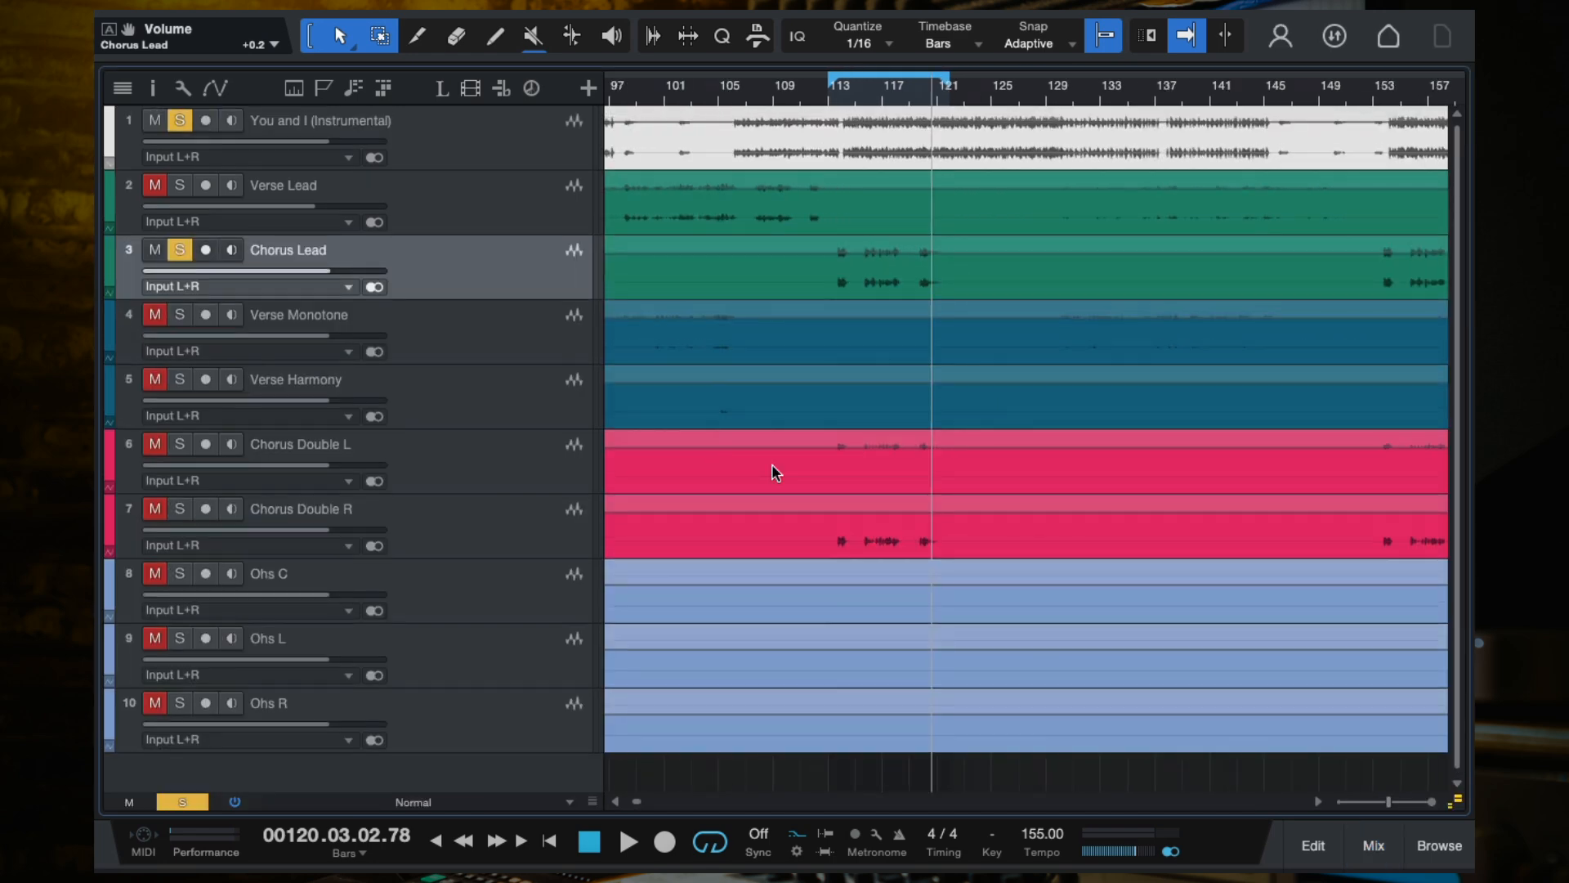
scroll(771, 463, "down", 4)
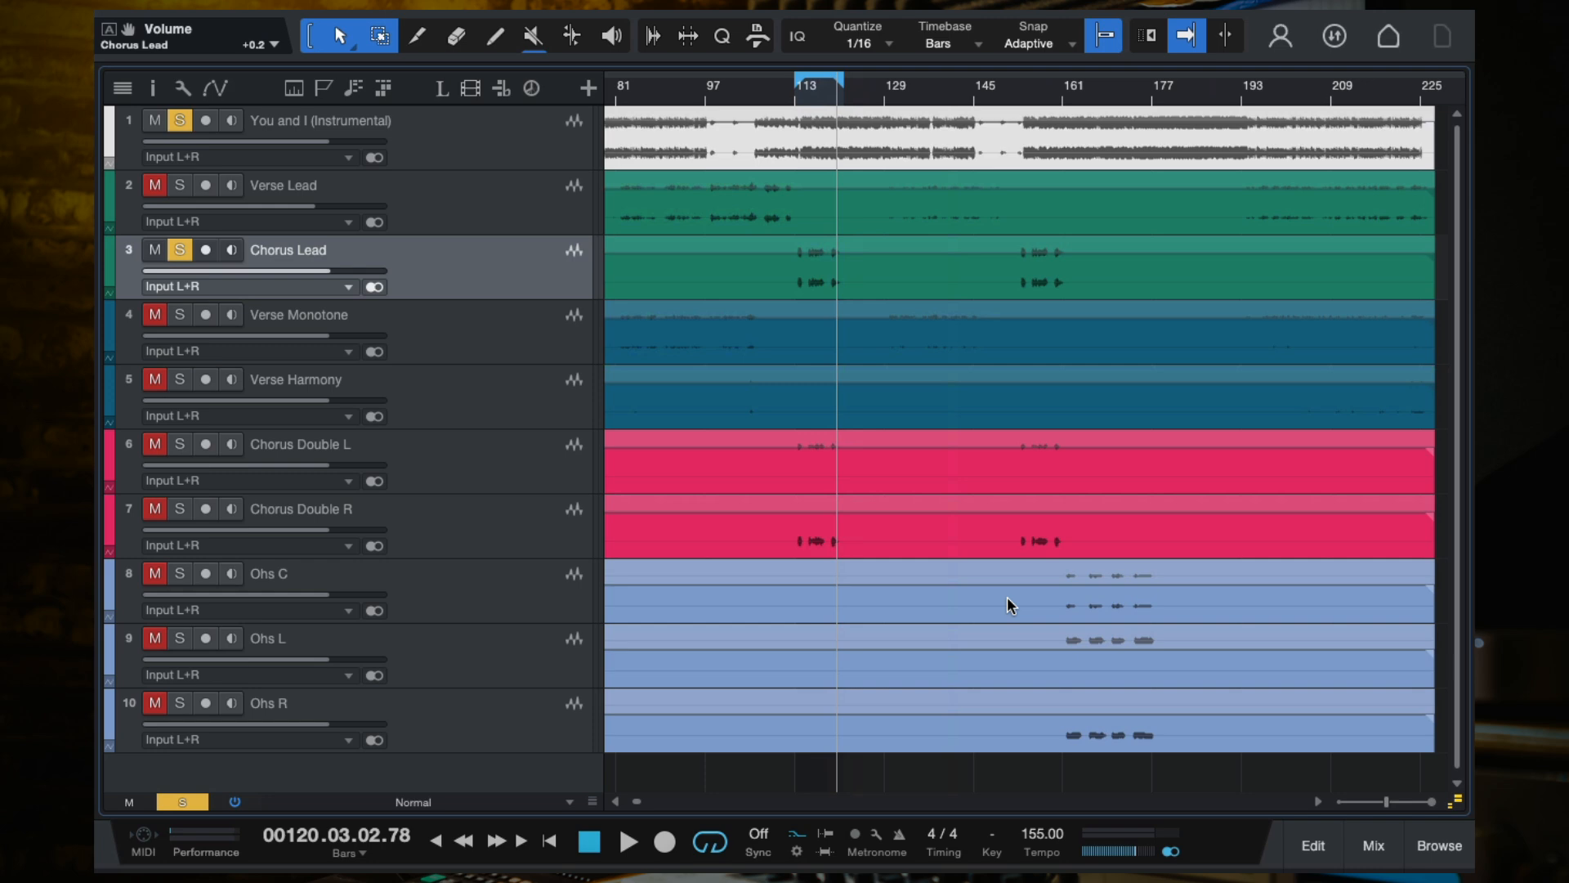
left_click(797, 92)
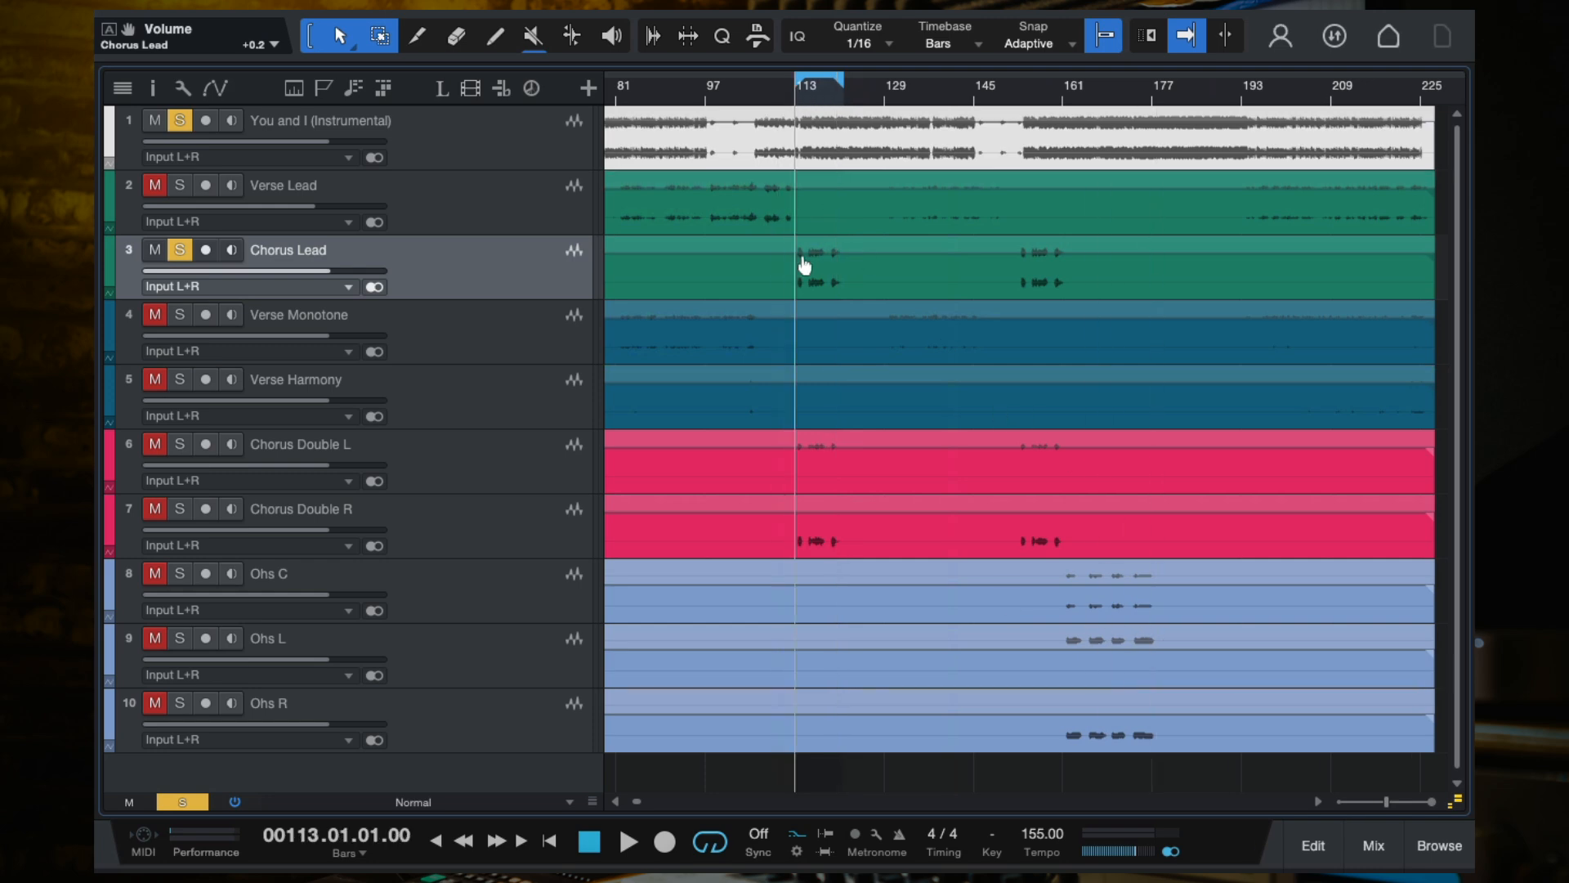
scroll(804, 264, "up", 3)
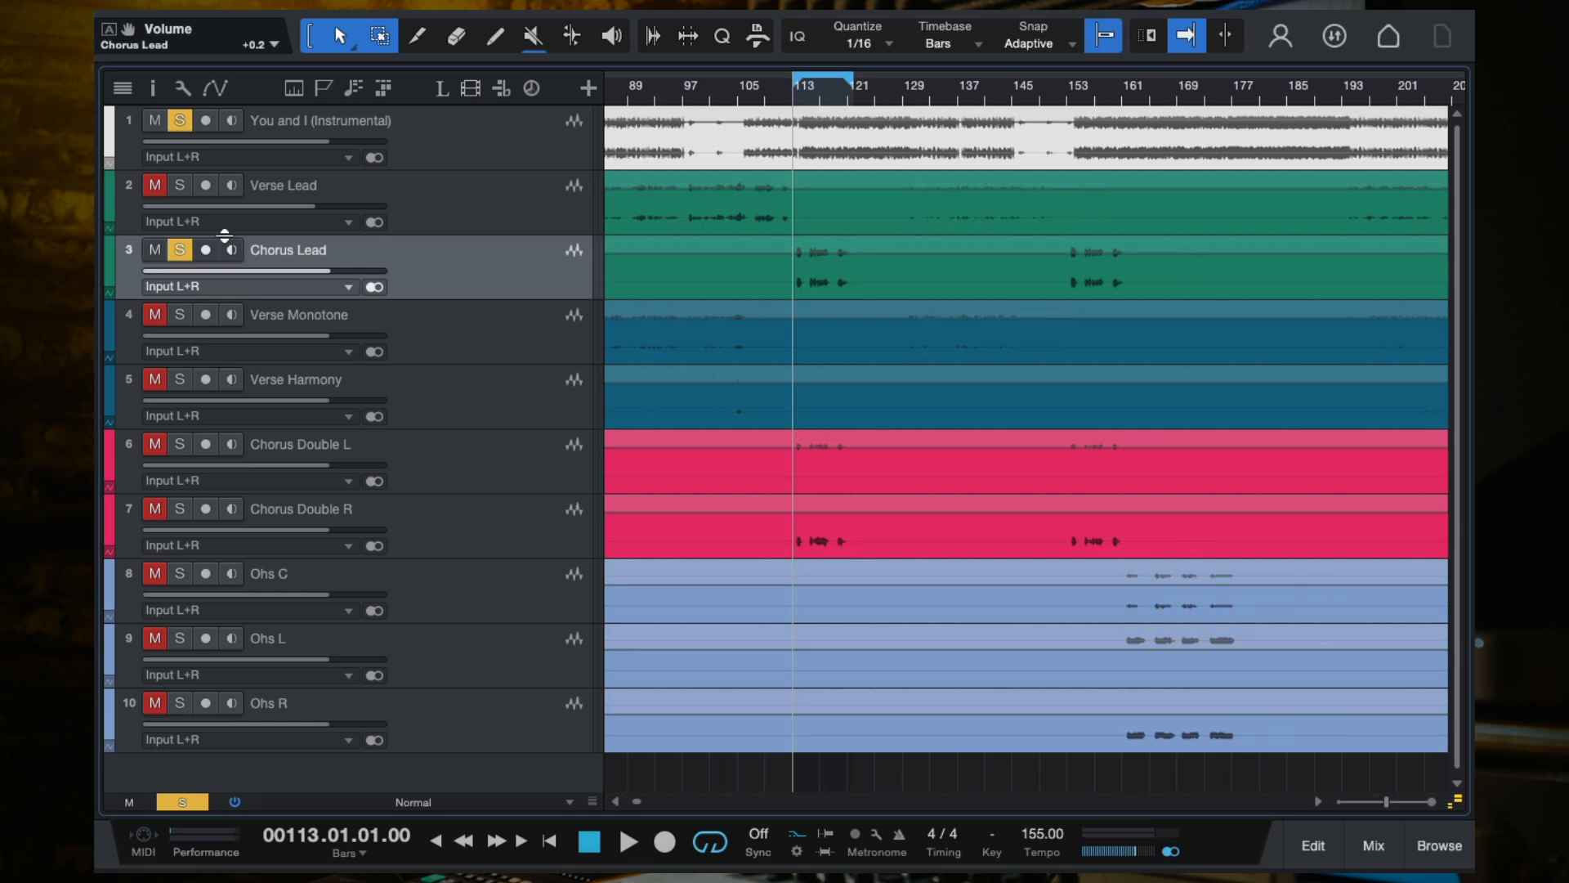
left_click(488, 209)
left_click(501, 266)
scroll(764, 279, "down", 3)
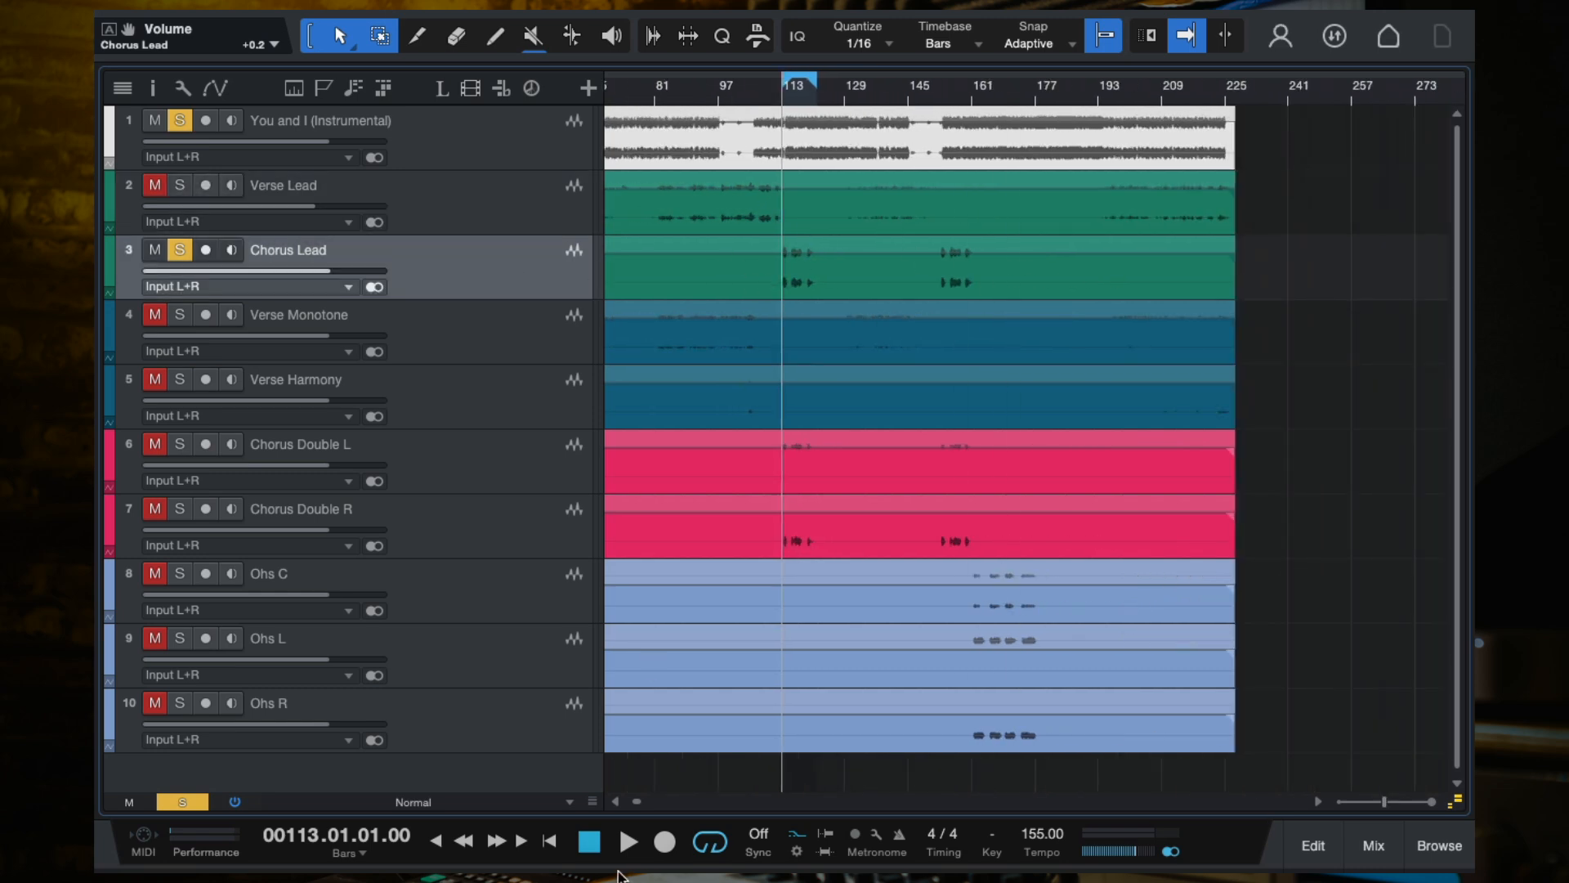
scroll(830, 301, "up", 3)
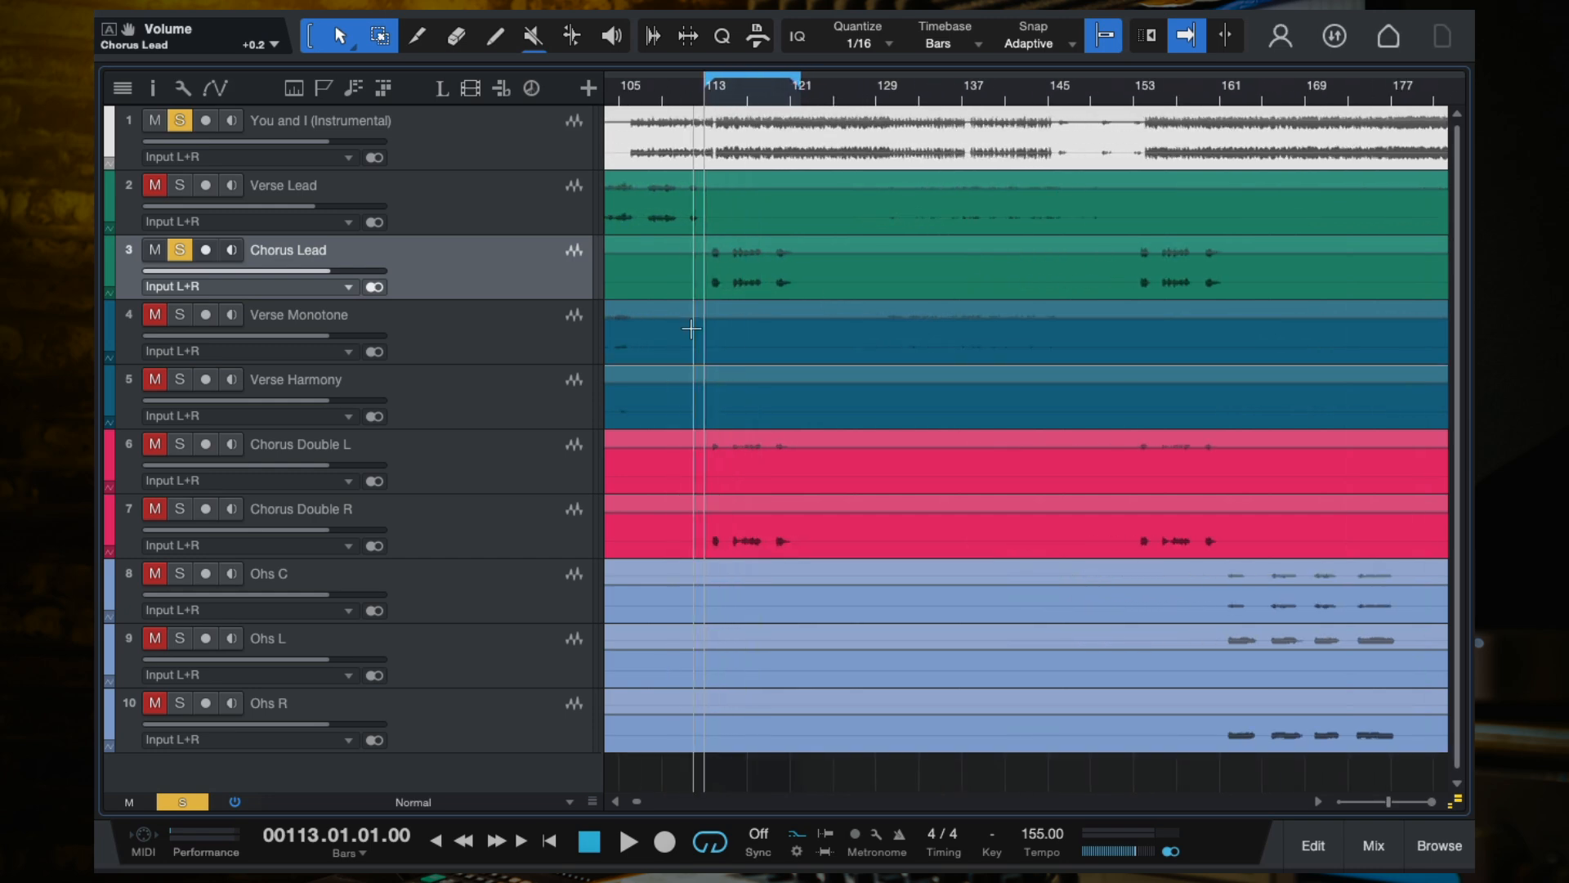
Add the Verse Lead to the soloed tracks and play the verse-to-chorus transition from bar 108.
scroll(776, 310, "left", 5)
left_click(883, 89)
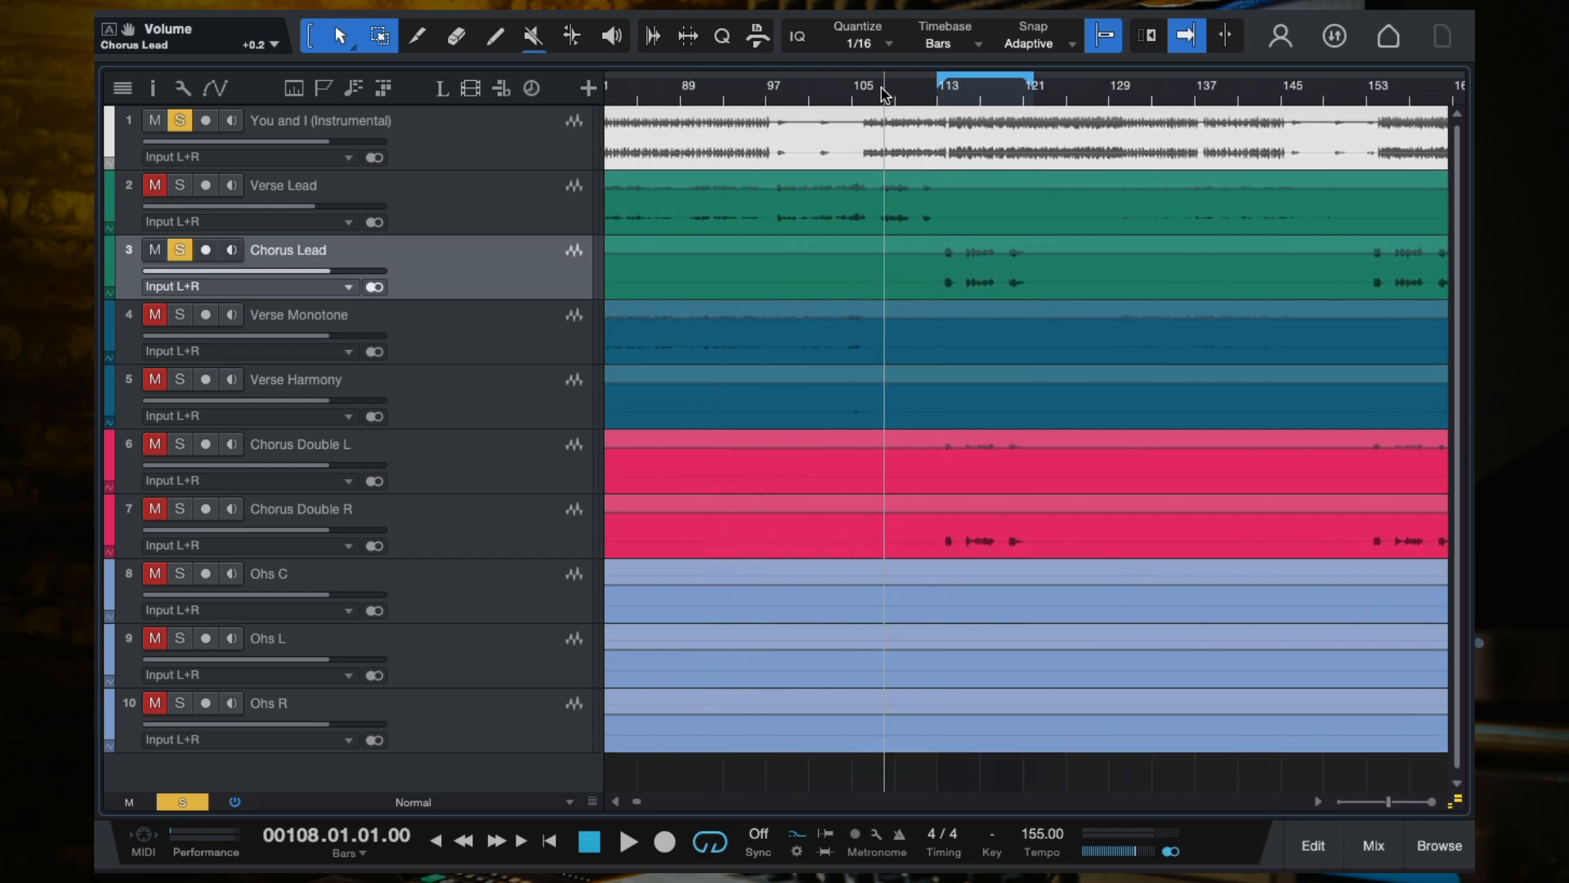
left_click(179, 187)
key("space")
scroll(832, 300, "up", 3)
scroll(883, 293, "right", 3)
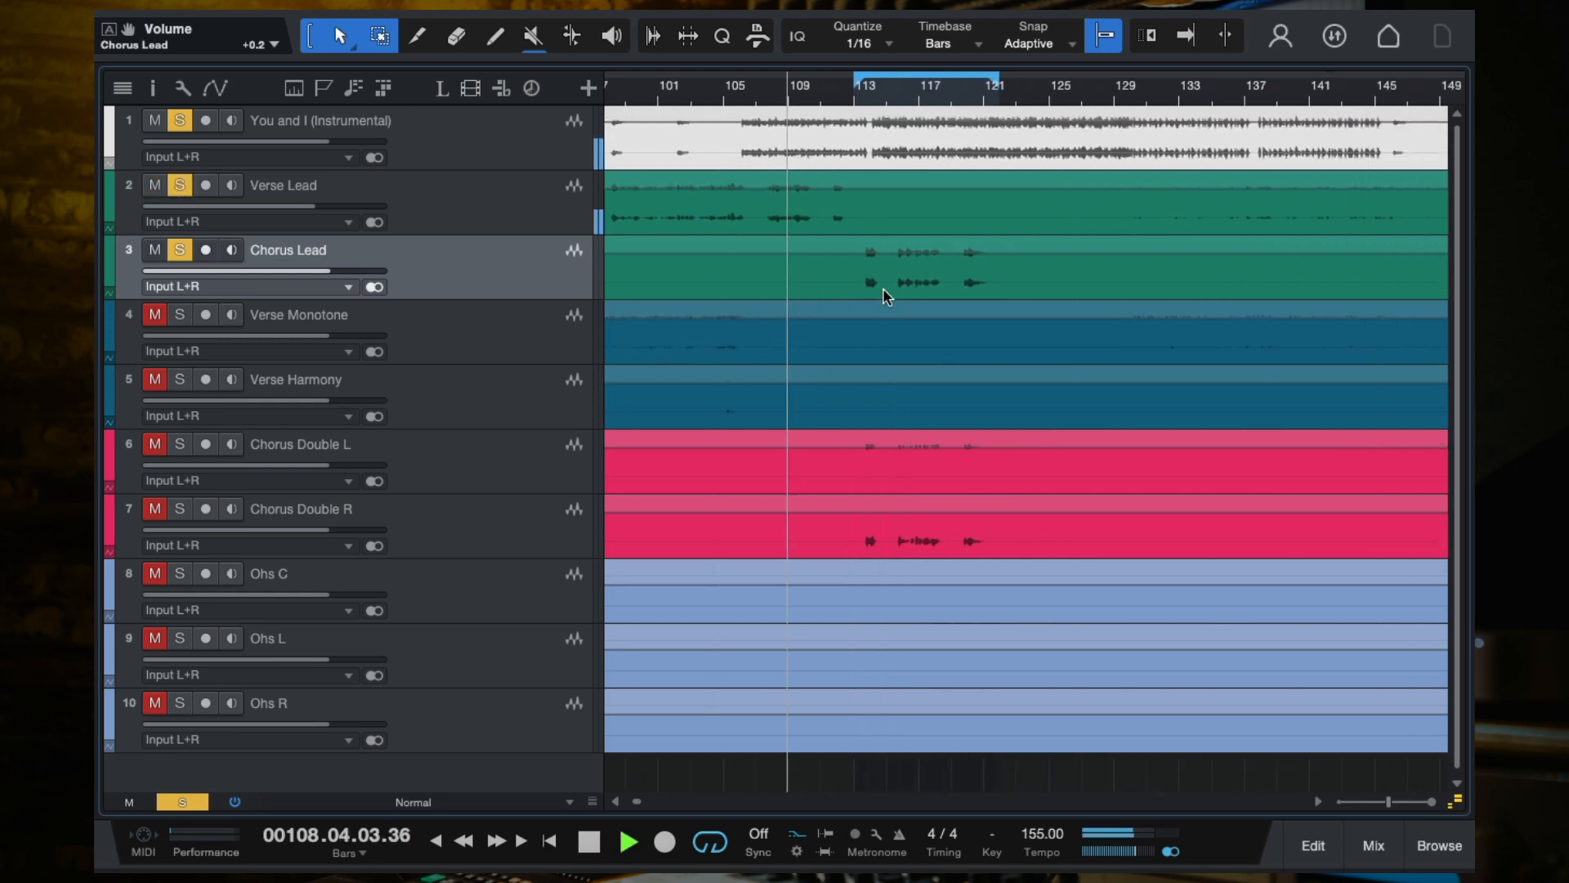
Set the Verse Lead's volume to -1.7 dB during playback, close the mixer, stop, and turn autoscroll back on.
left_click(499, 227)
key("F3")
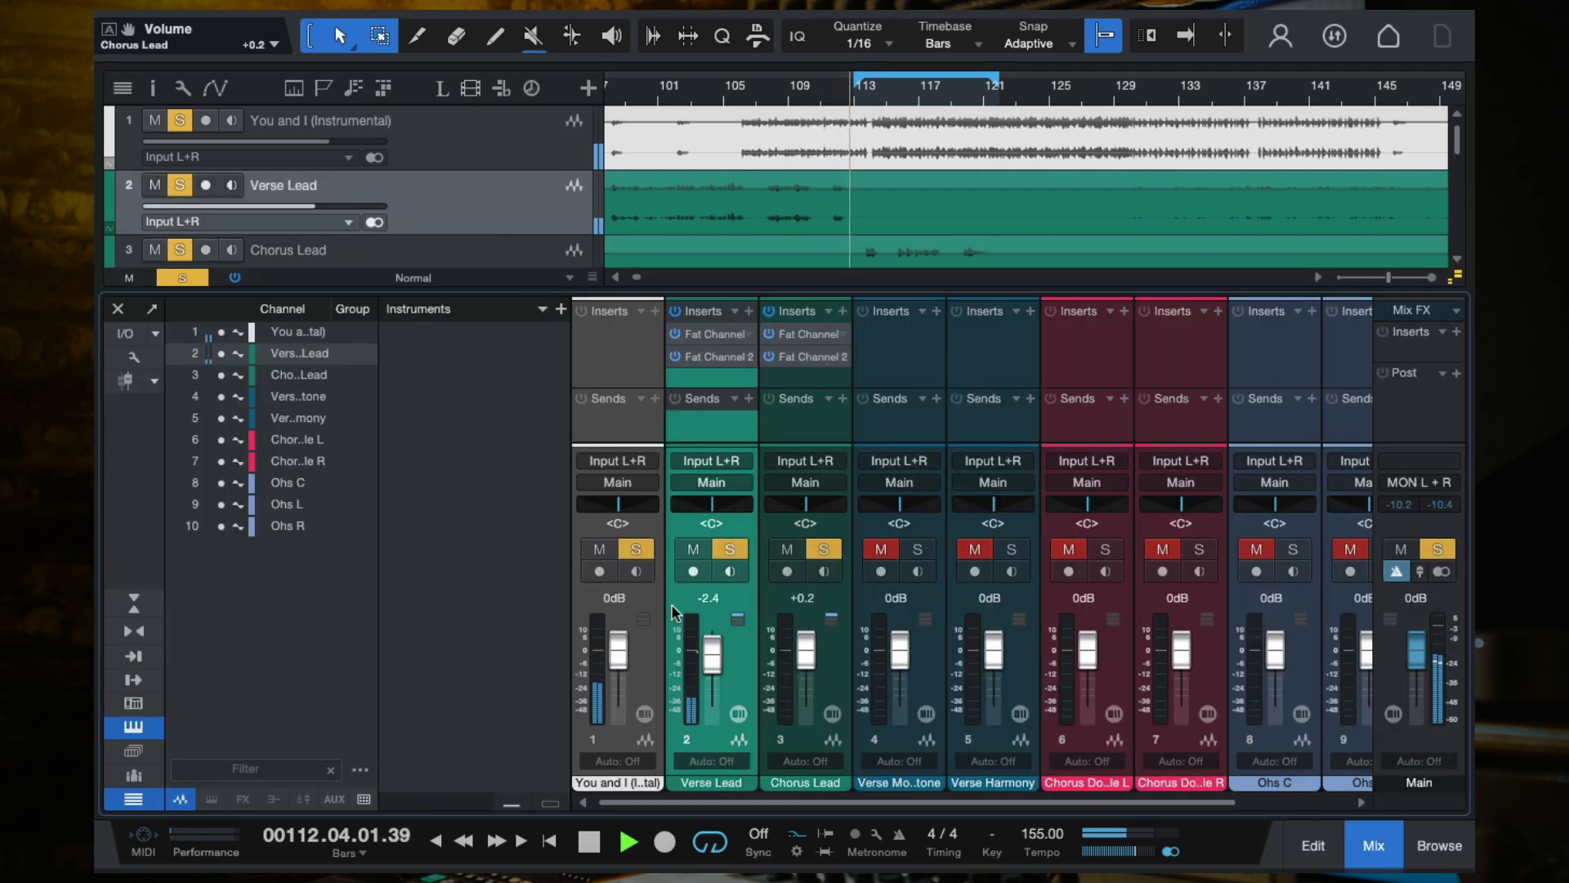
left_click_drag(715, 657, 716, 656)
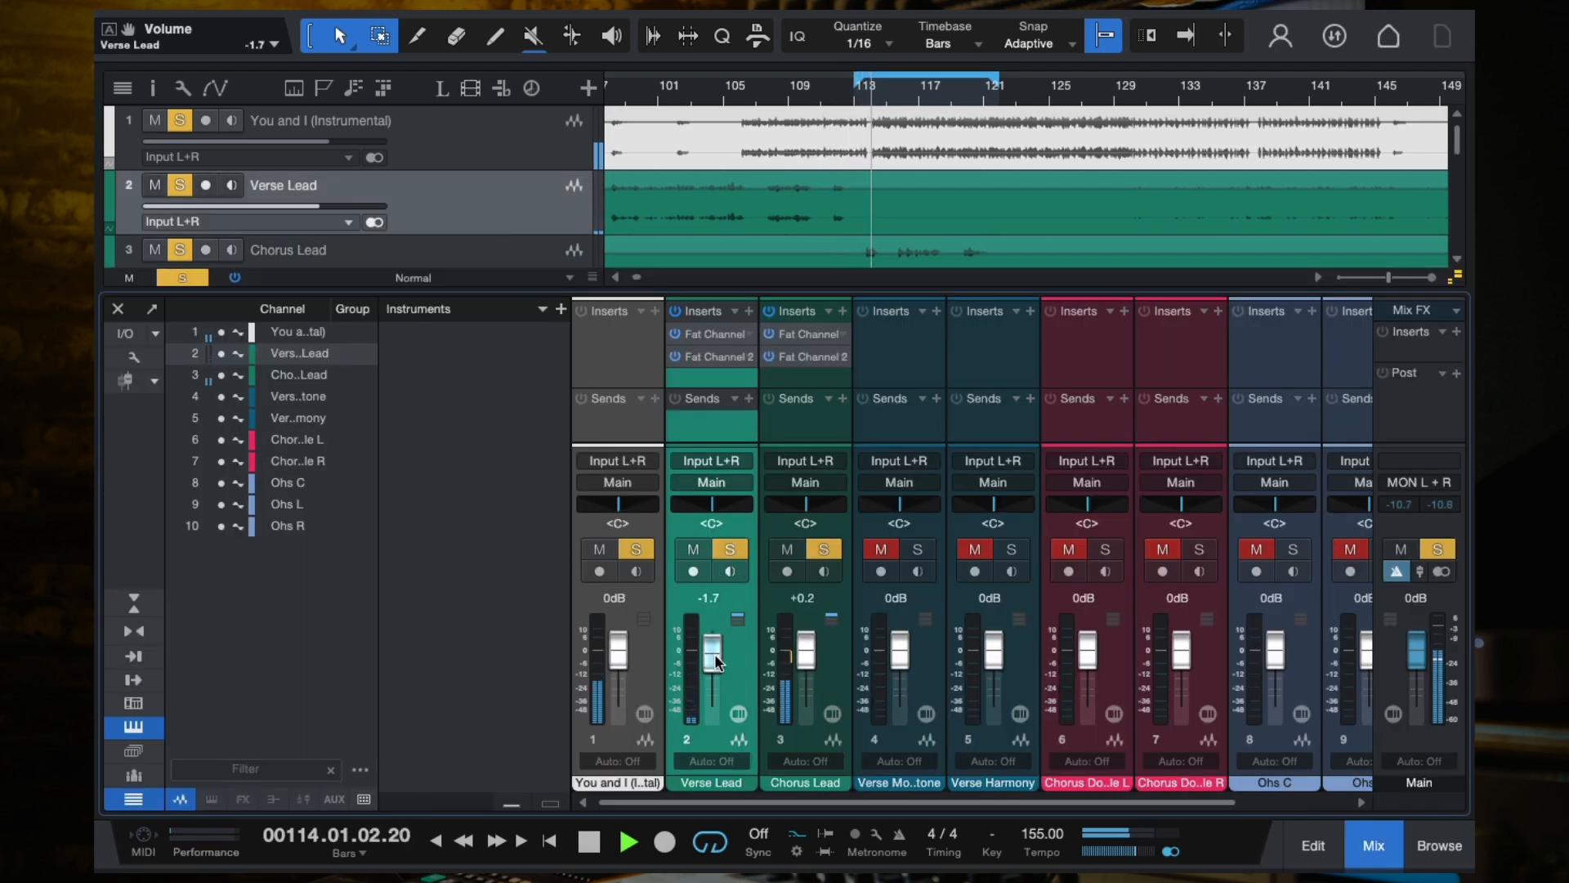
left_click(118, 311)
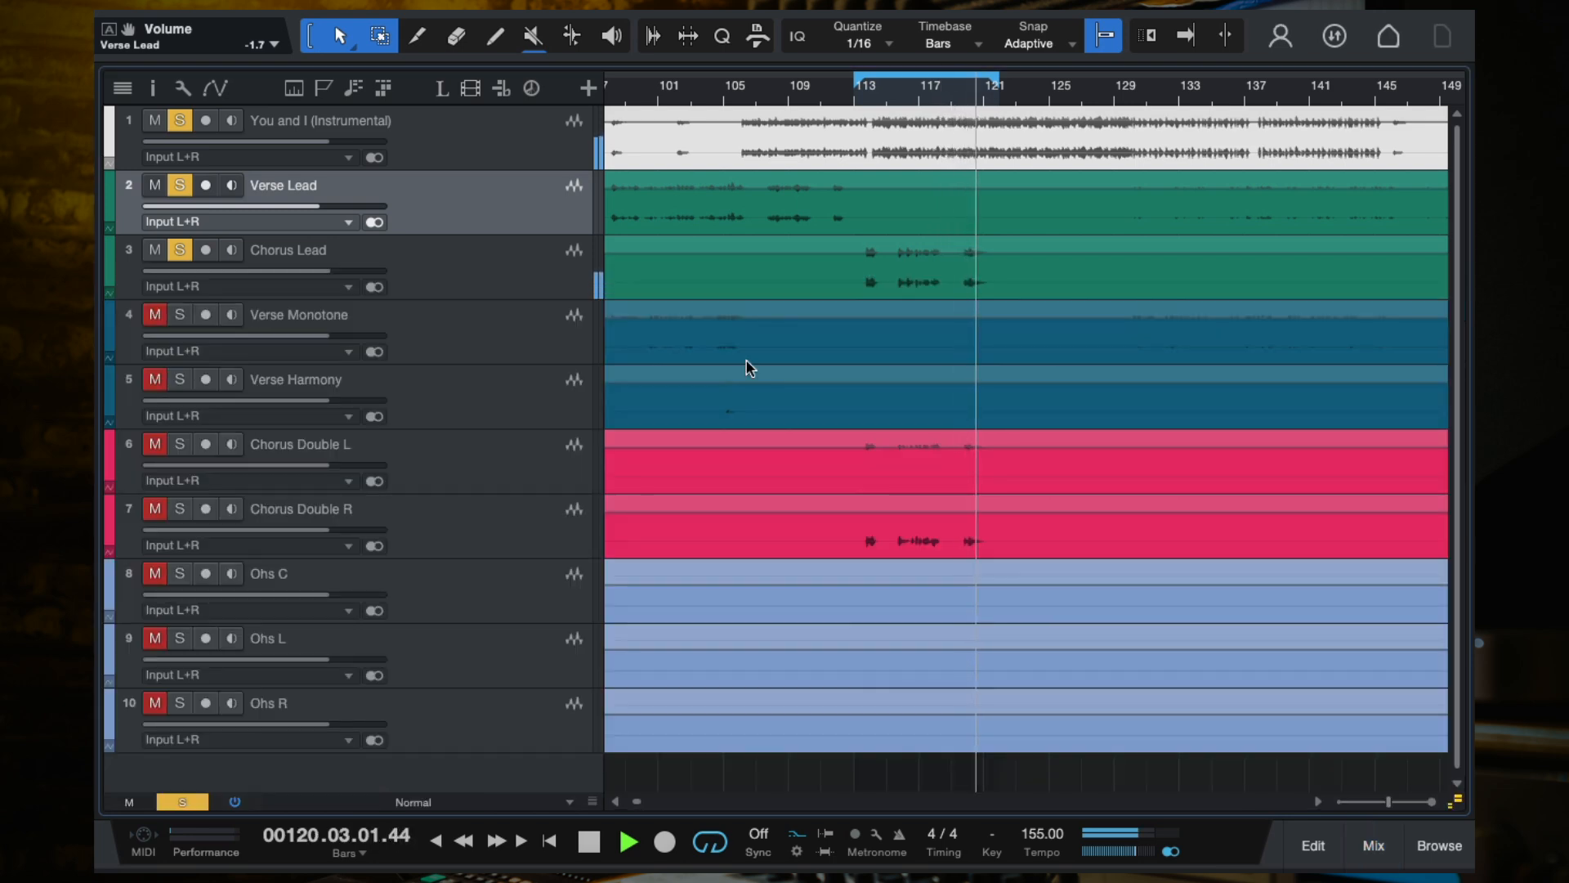
key("space")
key("f")
Examine the Verse Monotone and Verse Harmony tracks and their placement across the whole arrangement.
scroll(850, 367, "down", 3)
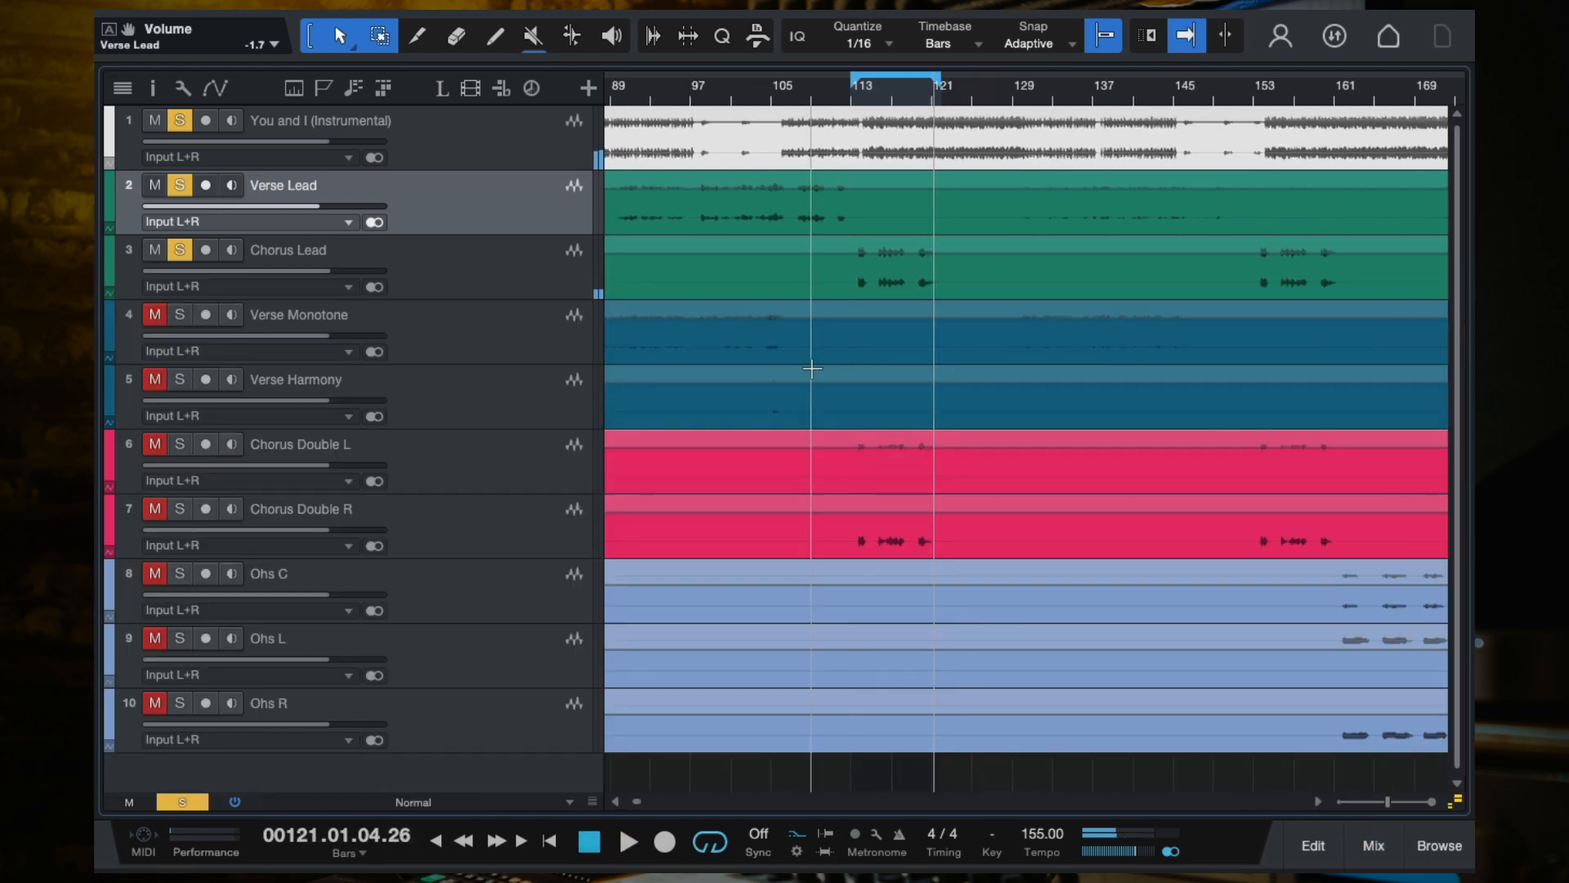
scroll(812, 368, "down", 2)
scroll(743, 369, "right", 2)
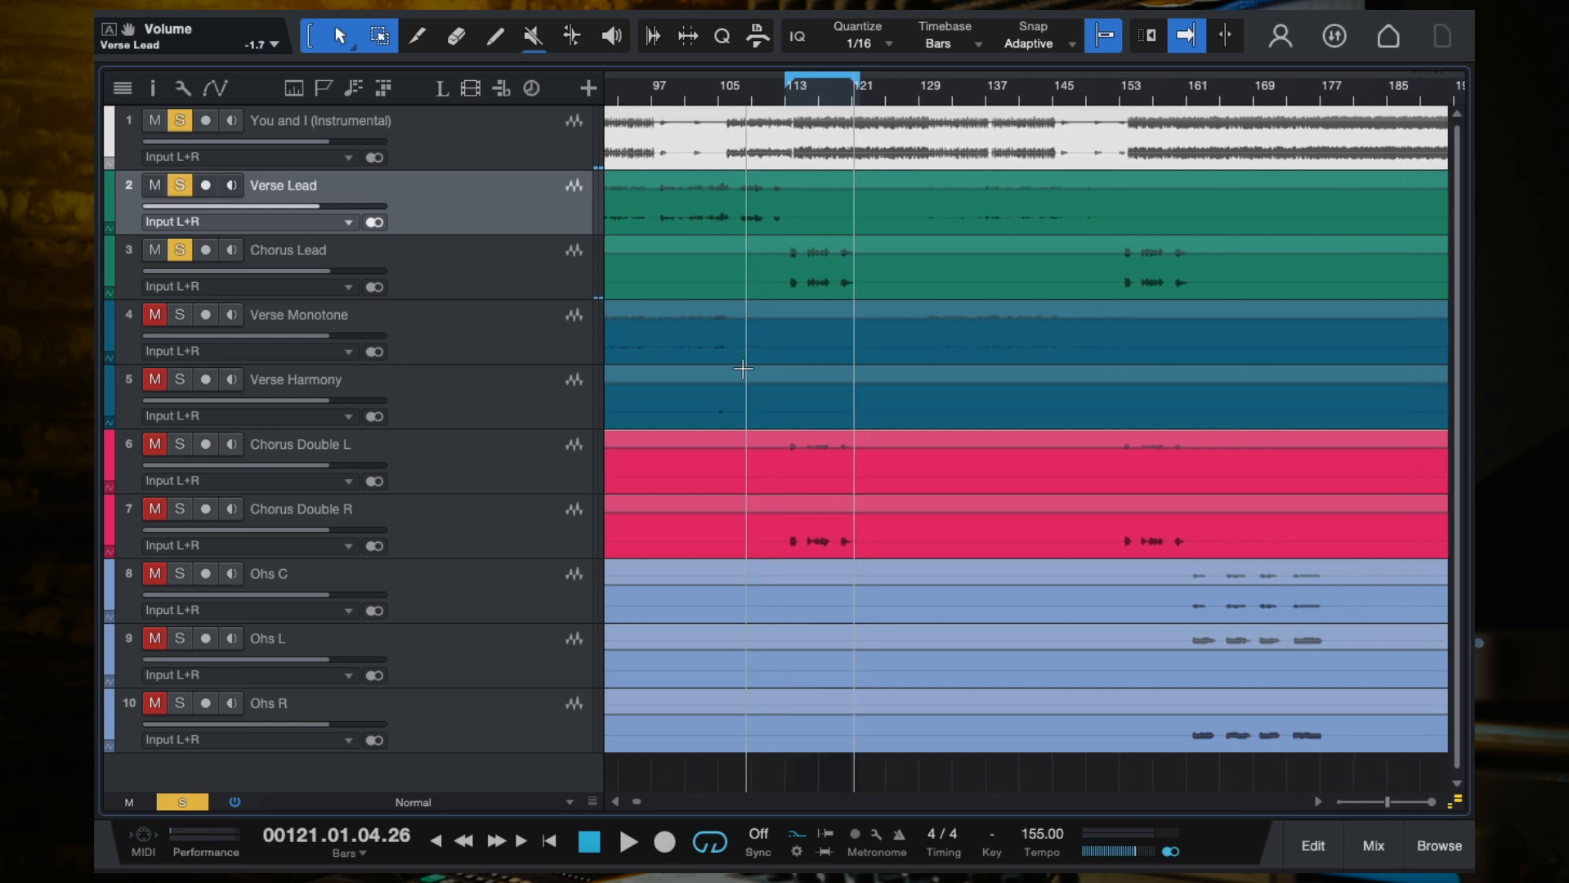
scroll(886, 394, "down", 1)
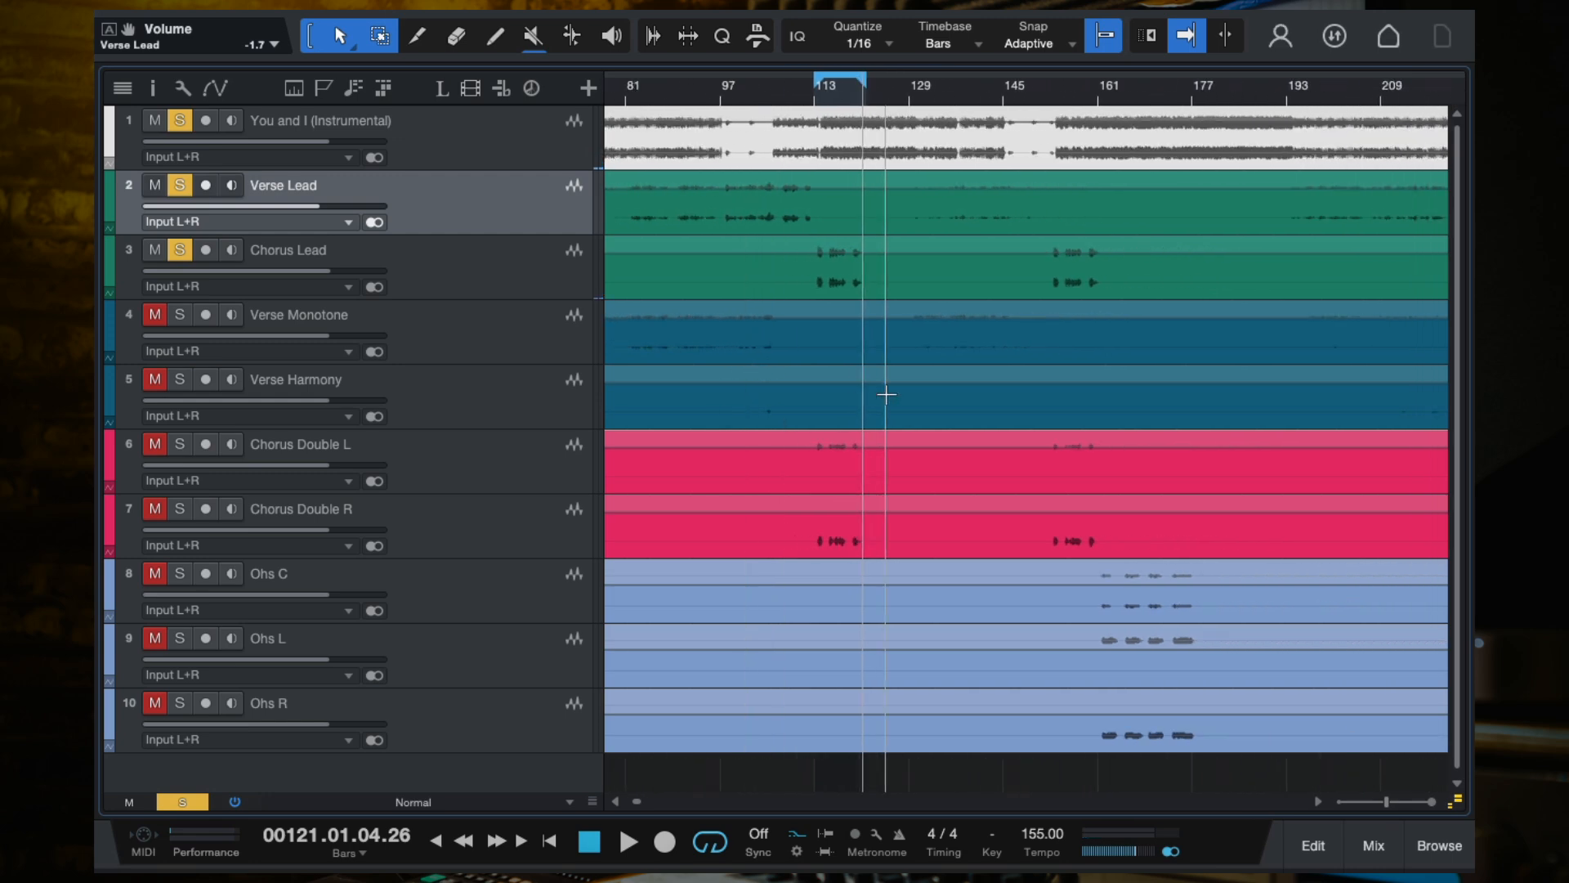
scroll(887, 395, "down", 1)
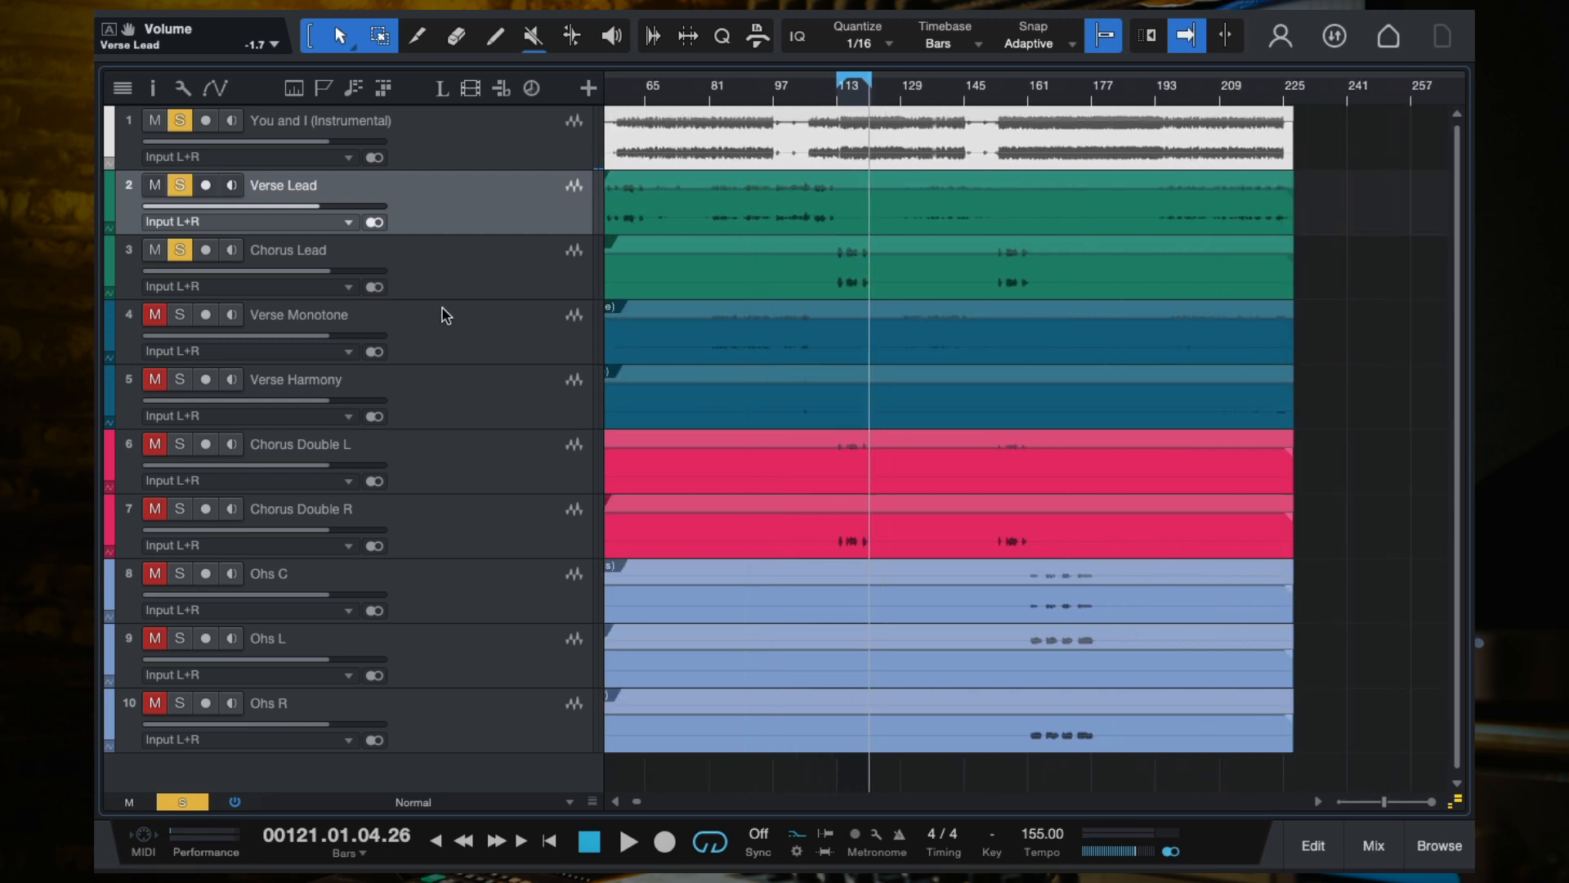
left_click(466, 274)
left_click(494, 324)
scroll(932, 350, "left", 1)
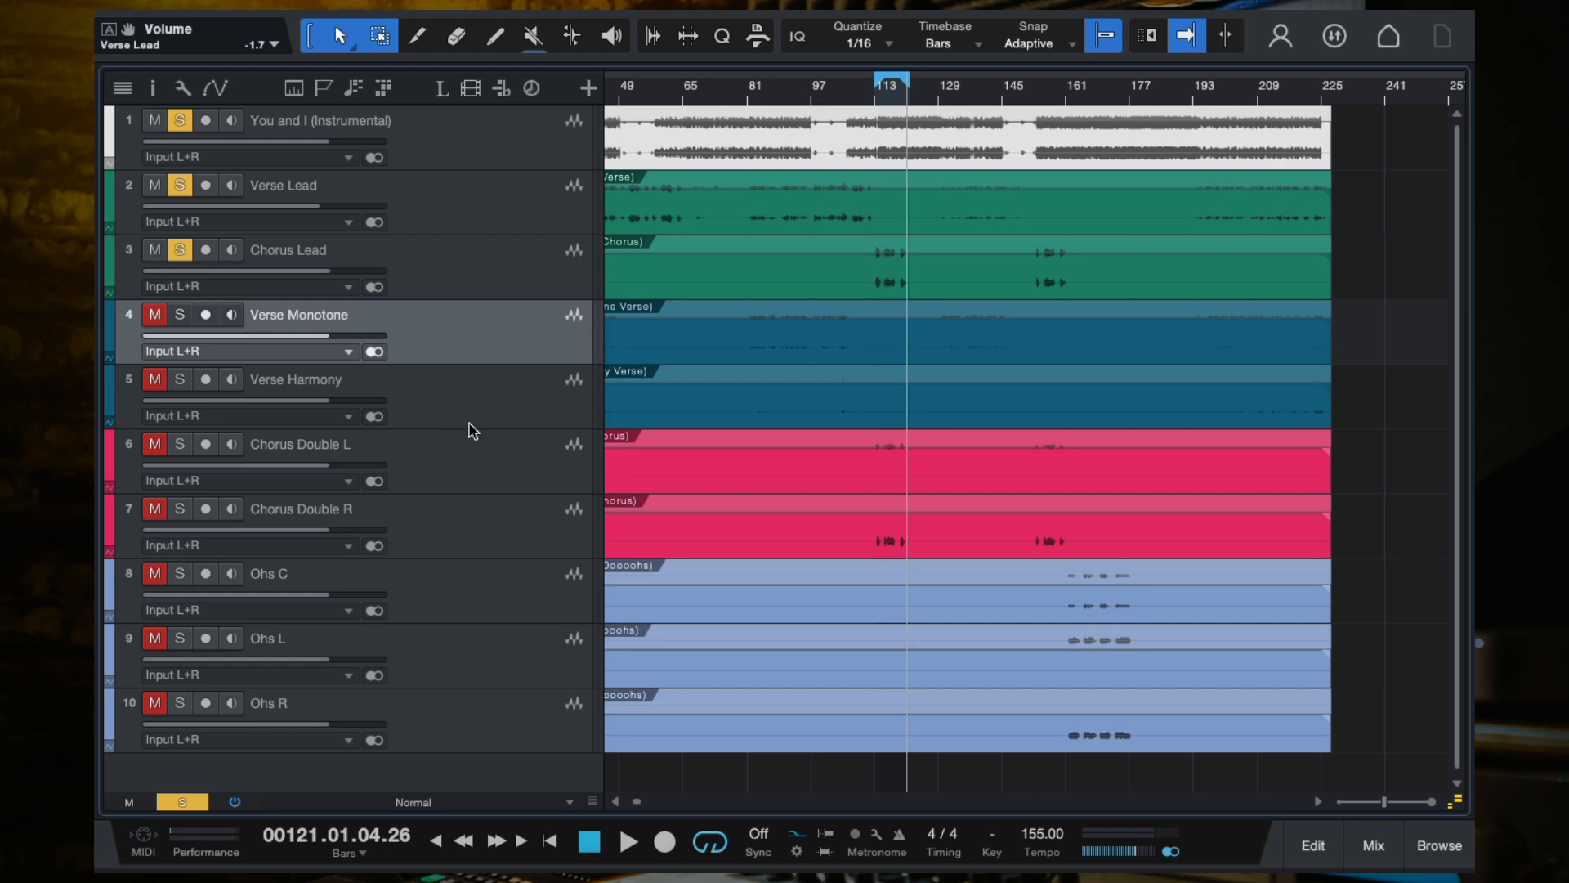
left_click(490, 396)
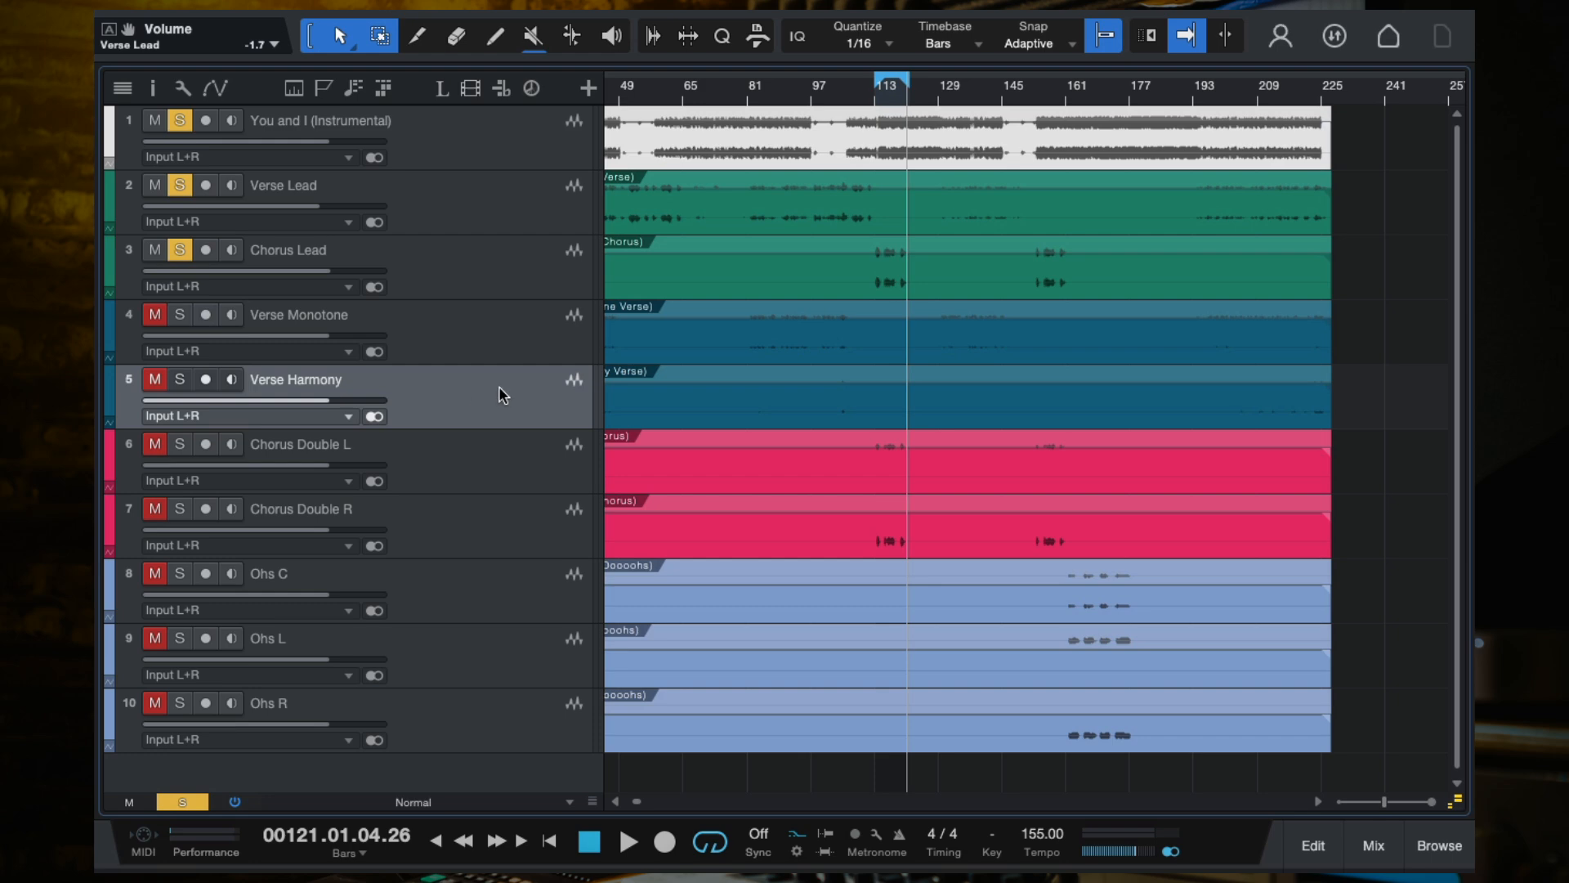
left_click(462, 344)
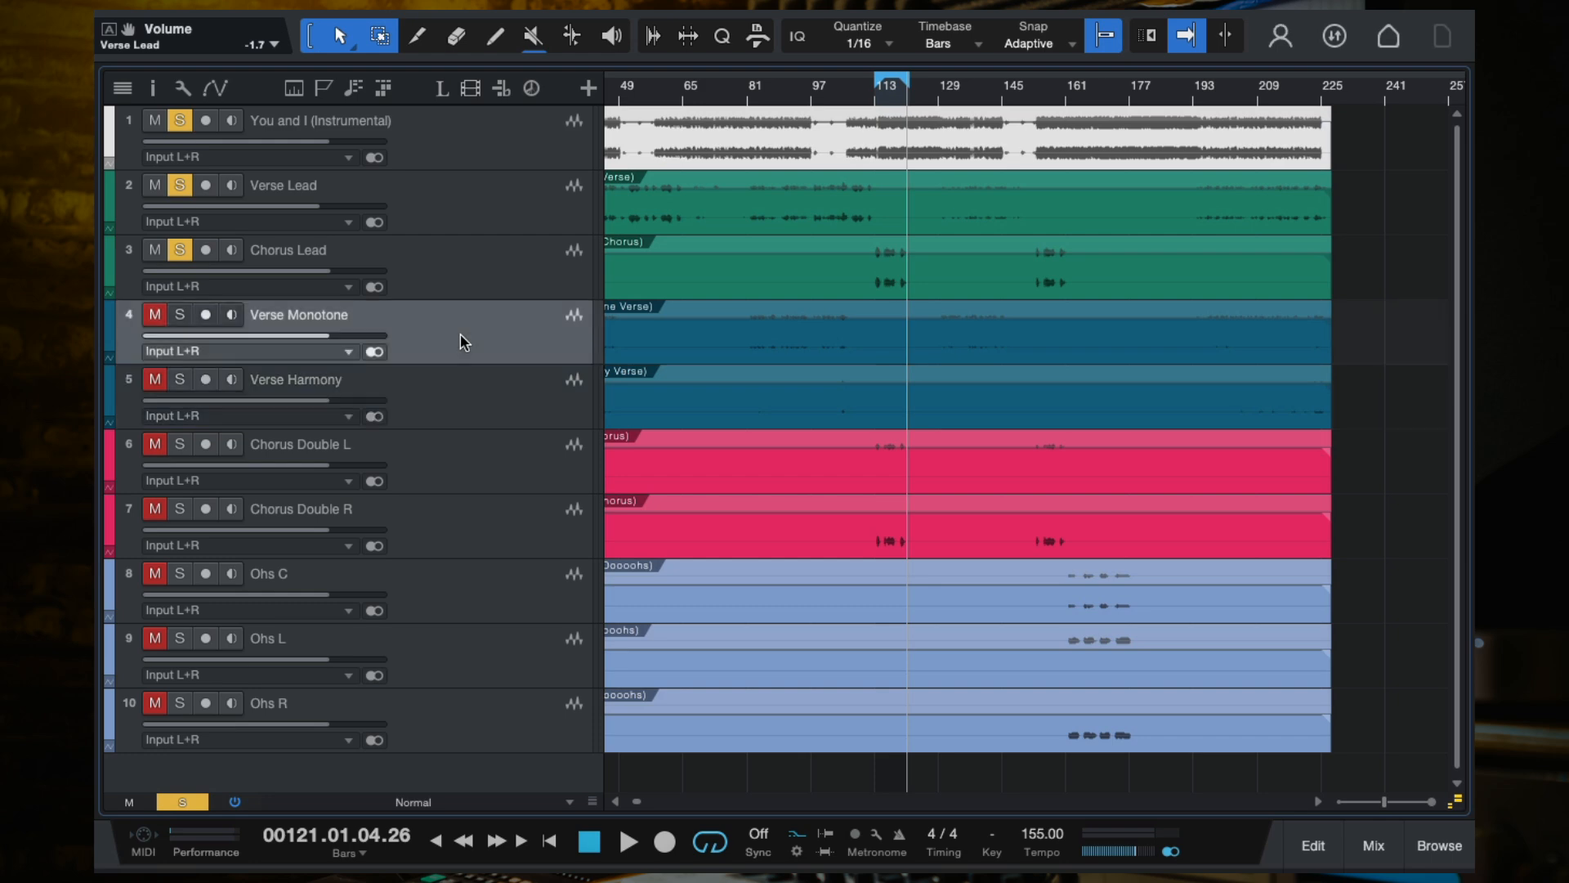
Play the verse from around bar 83, soloing the Verse Monotone with the instrumental and unsoloing the Verse Lead and Chorus Lead.
left_click(756, 90)
key("space")
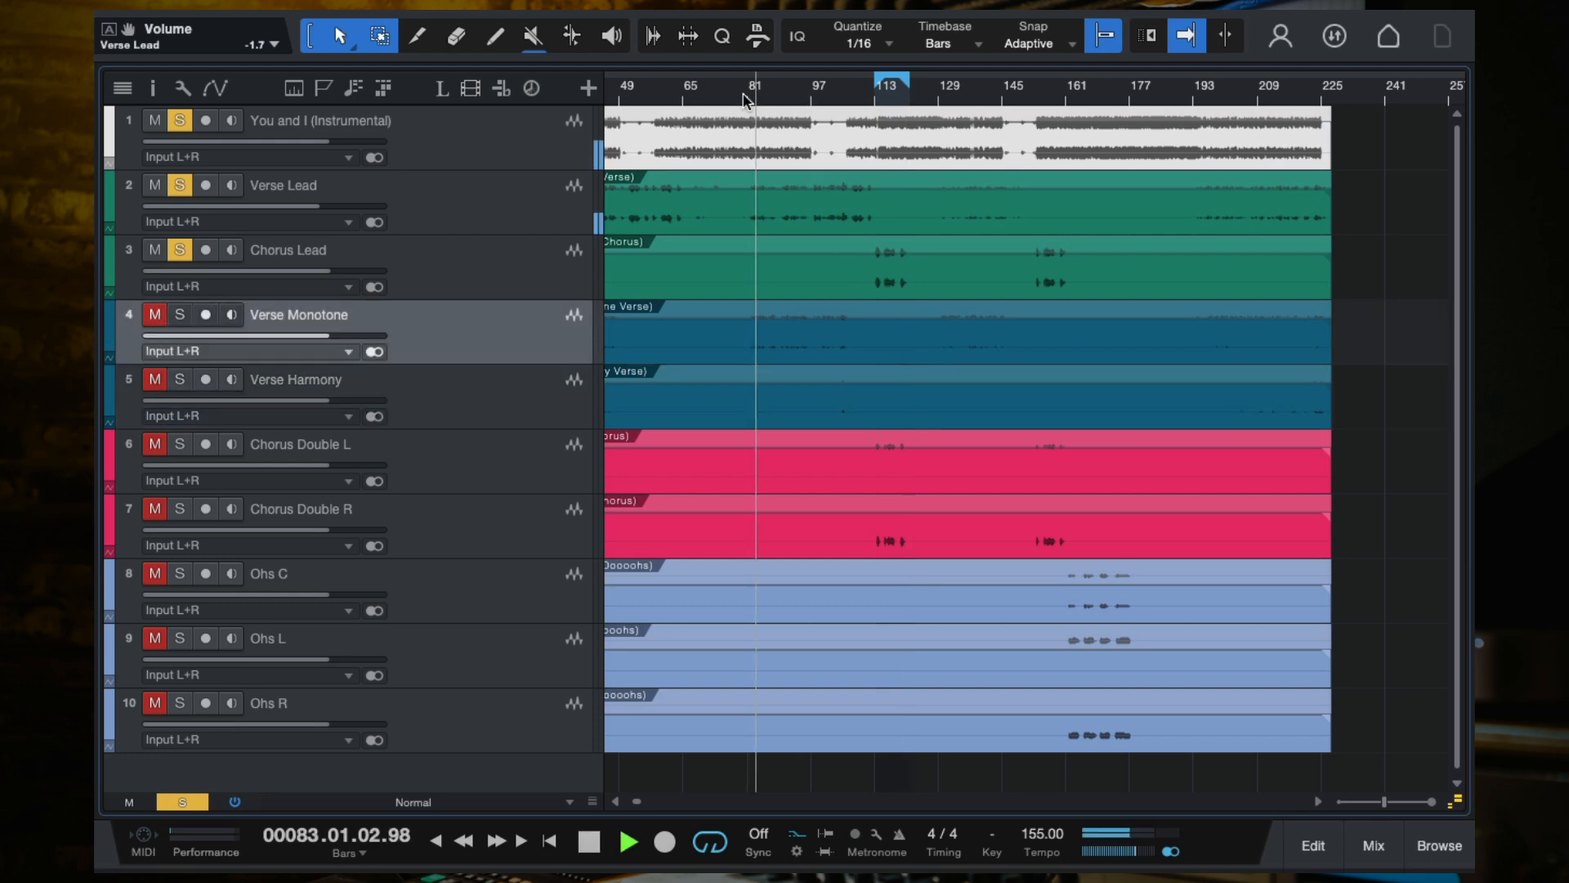
left_click(180, 317)
left_click(180, 184)
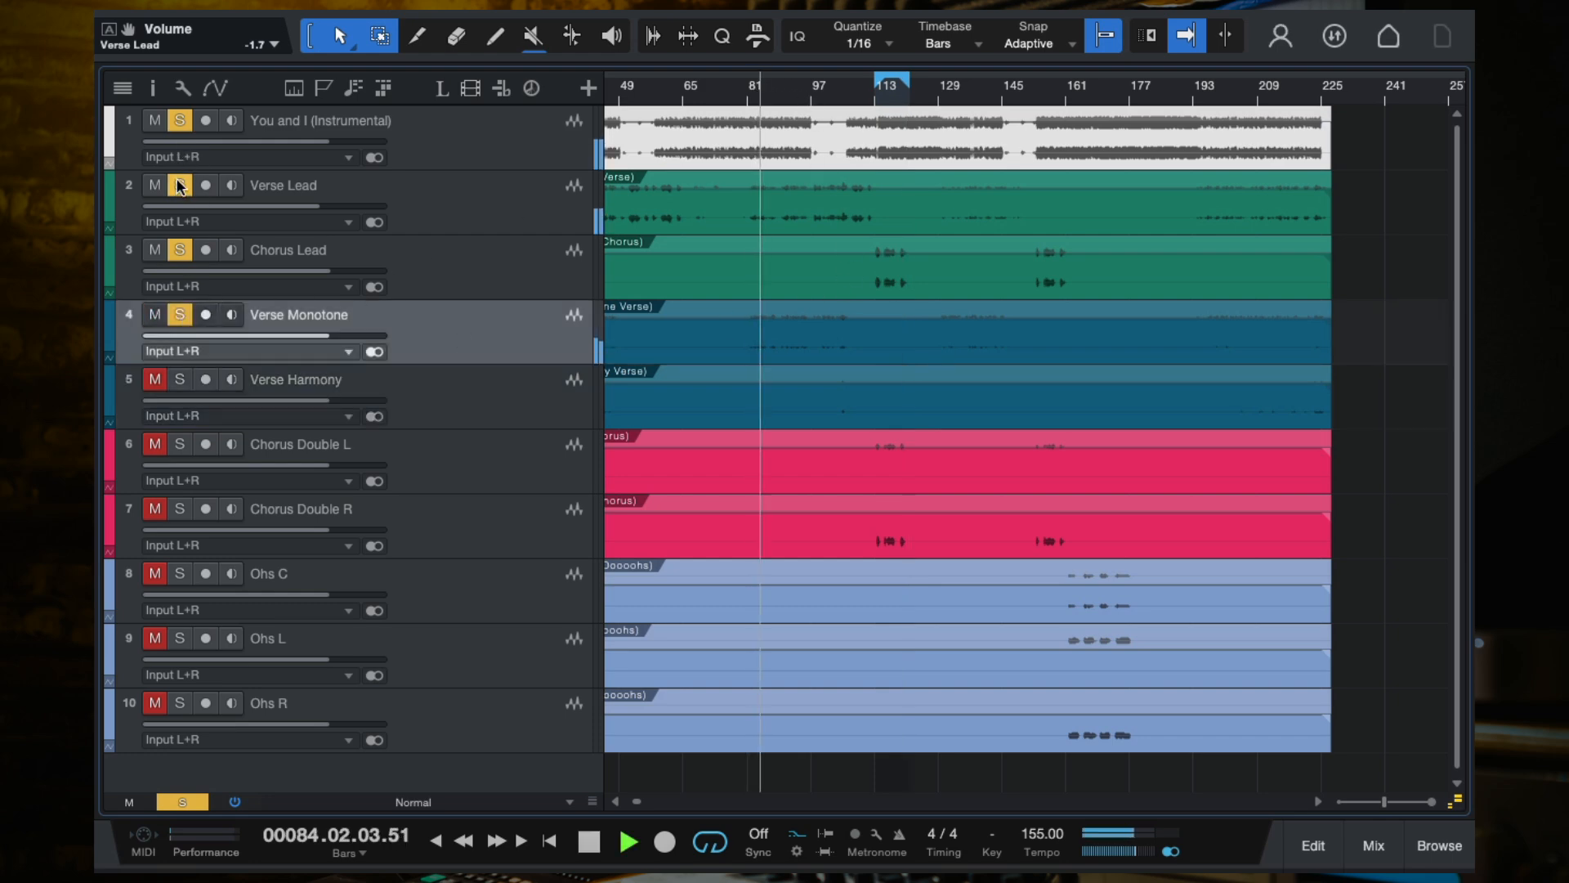
left_click(180, 250)
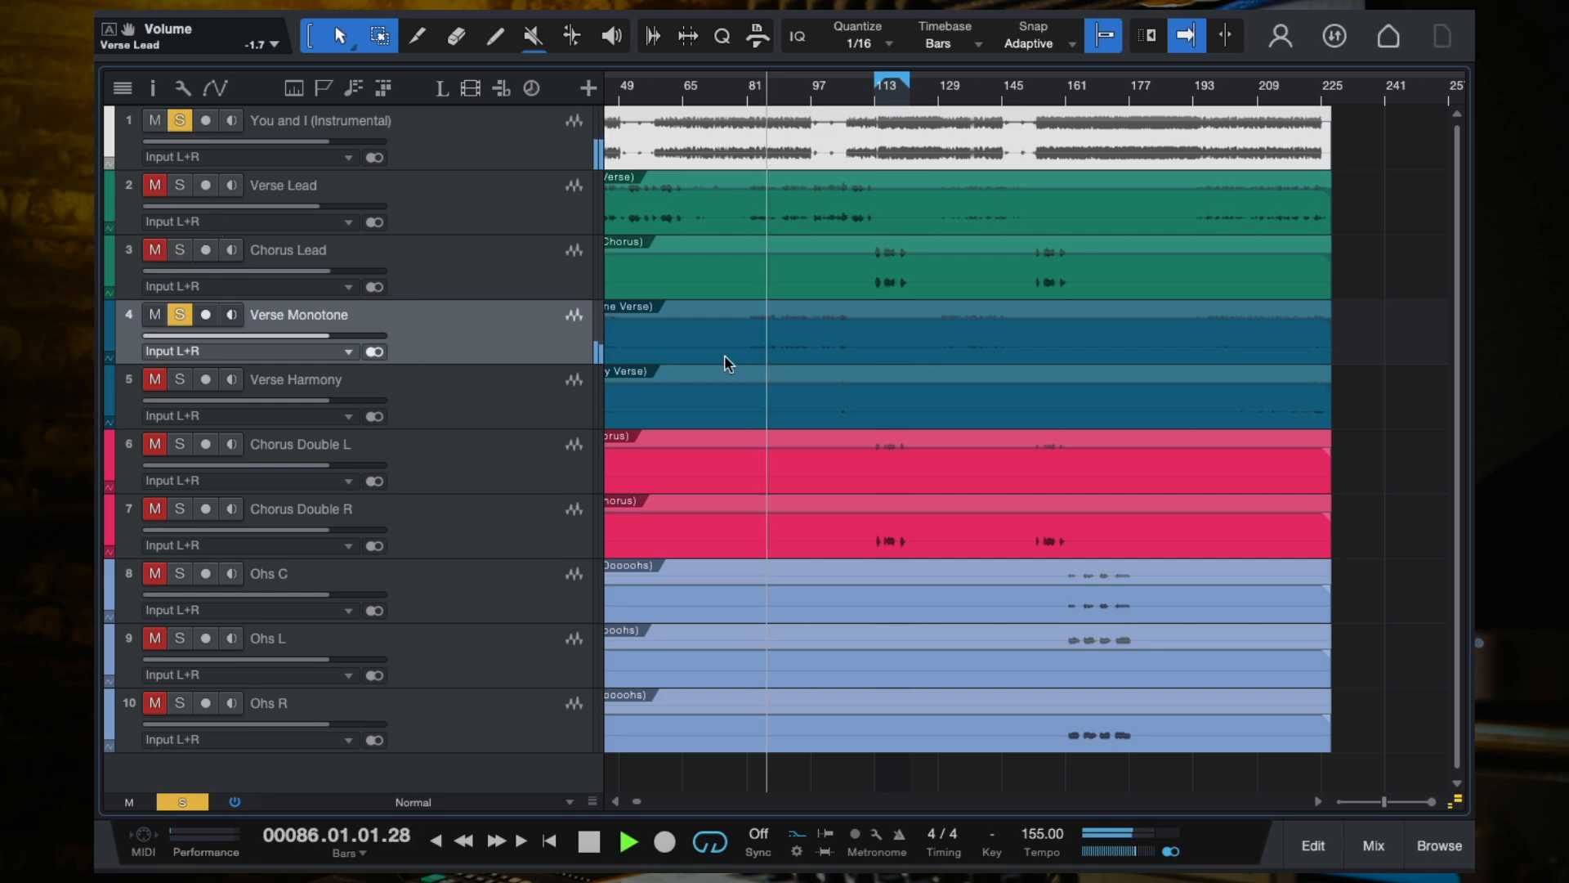
scroll(724, 355, "up", 2)
scroll(724, 354, "down", 2)
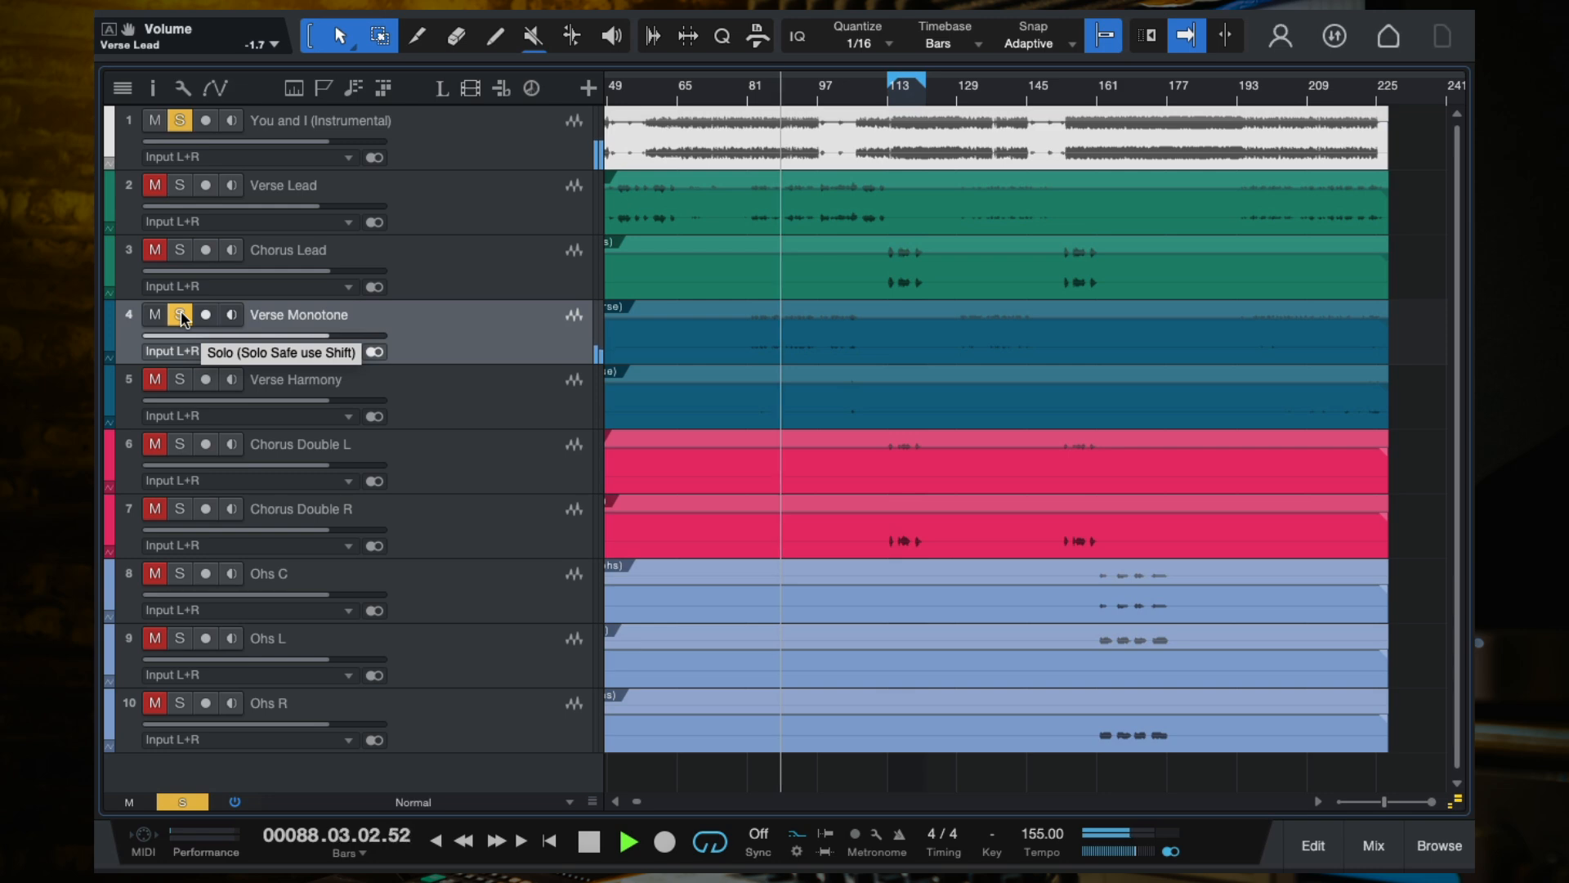
Clear the solos on the Verse Monotone and instrumental, and set the Verse Monotone's volume to +0.6 dB during playback.
key("space")
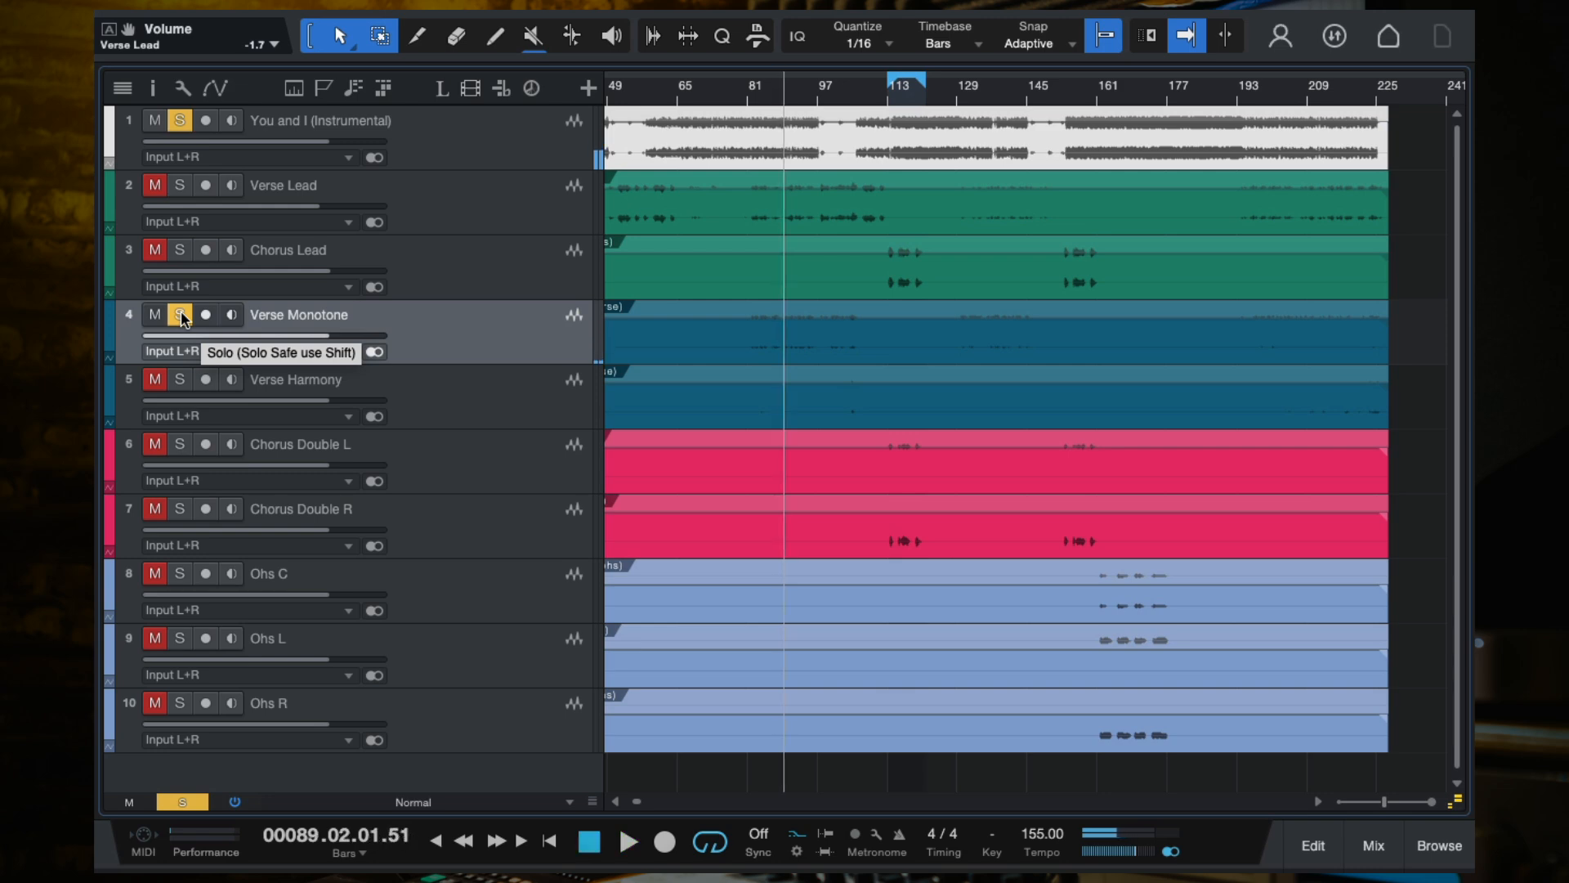
left_click(181, 318)
left_click(179, 120)
key("space")
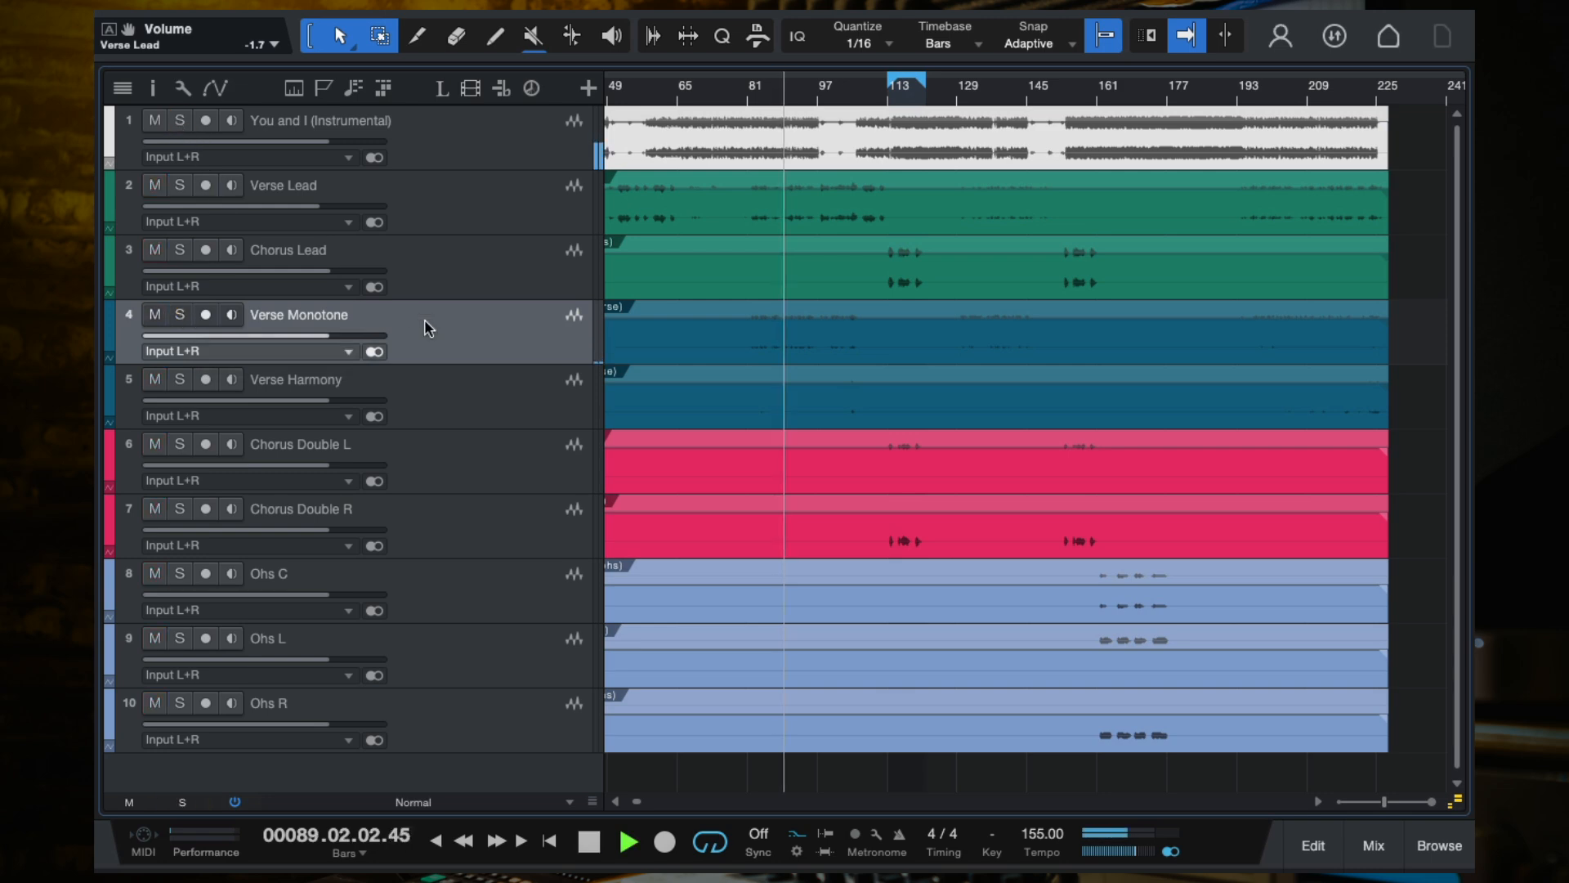
left_click_drag(332, 335, 341, 334)
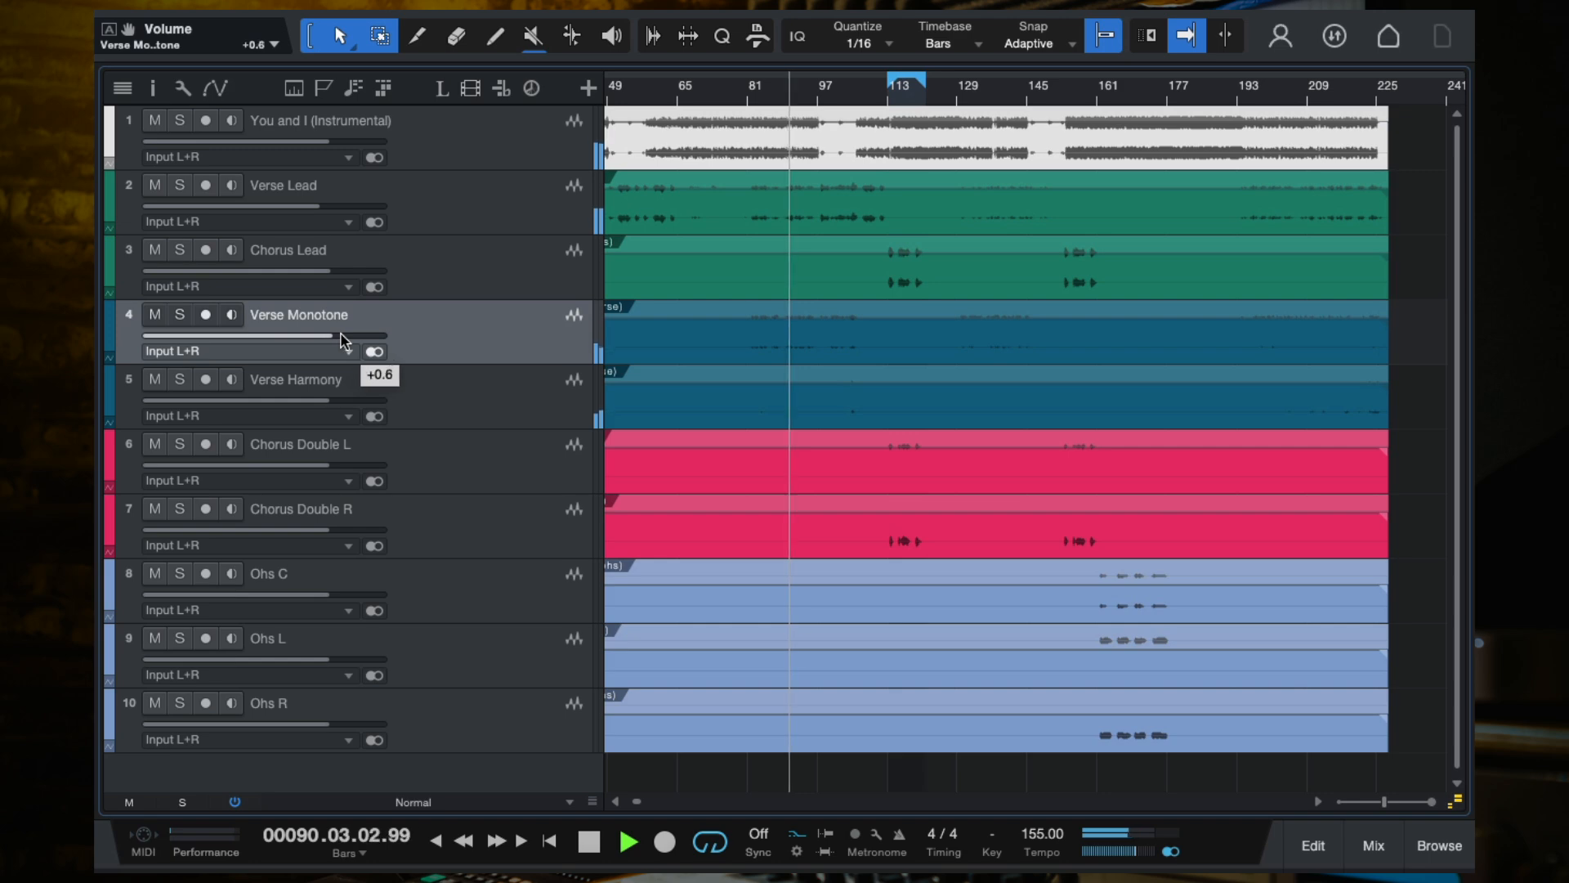
Solo the Verse Harmony briefly, return to the full mix, and set the Verse Harmony's volume to +0.8 dB.
left_click(491, 390)
left_click(181, 379)
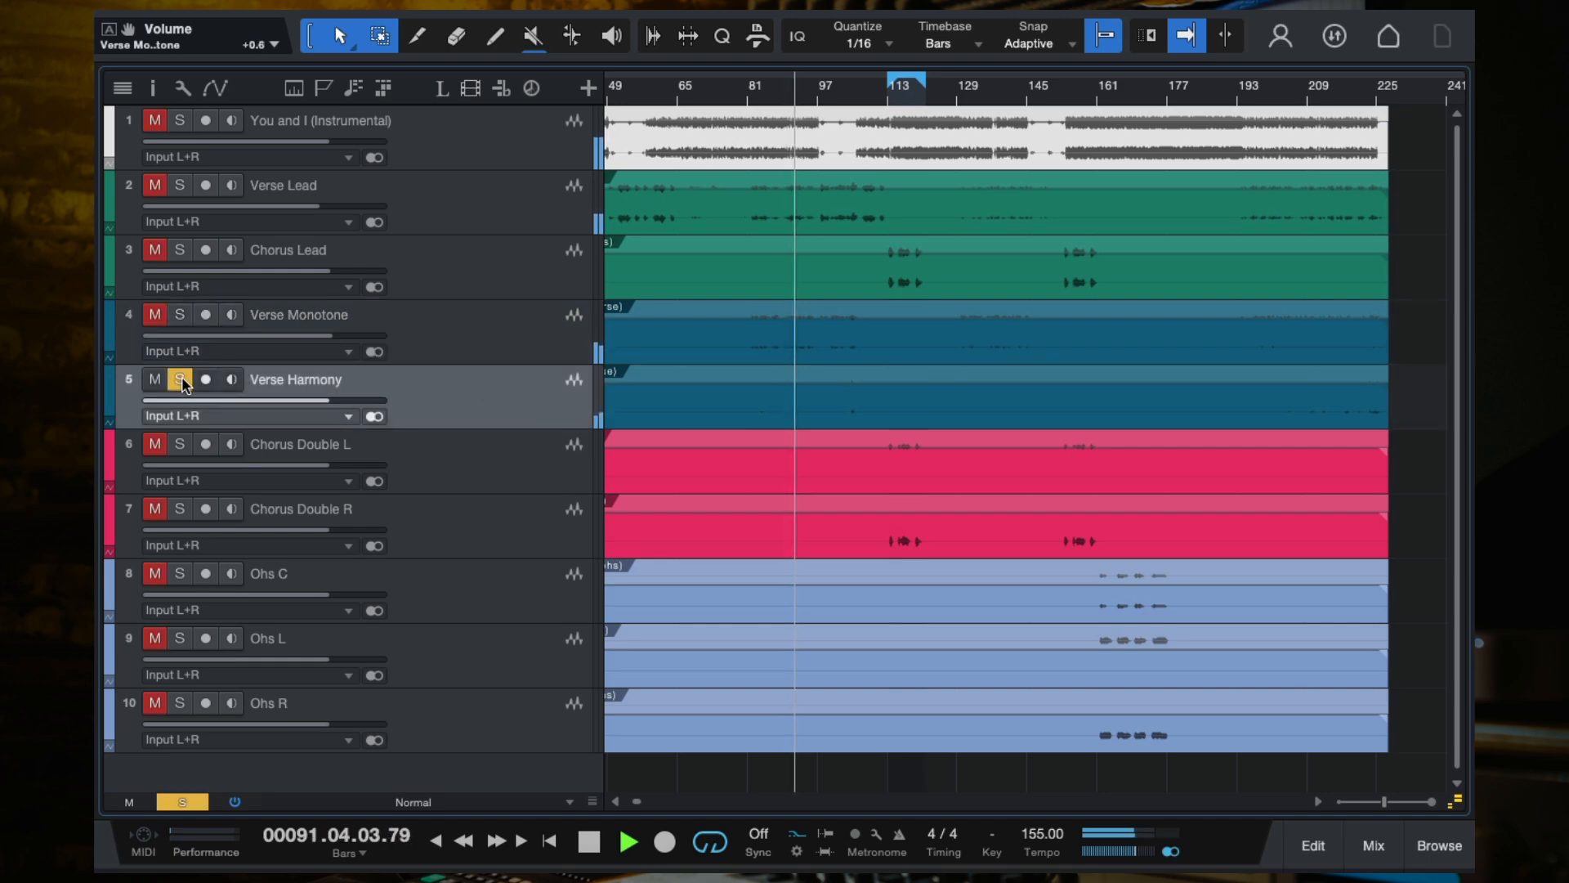
left_click(182, 378)
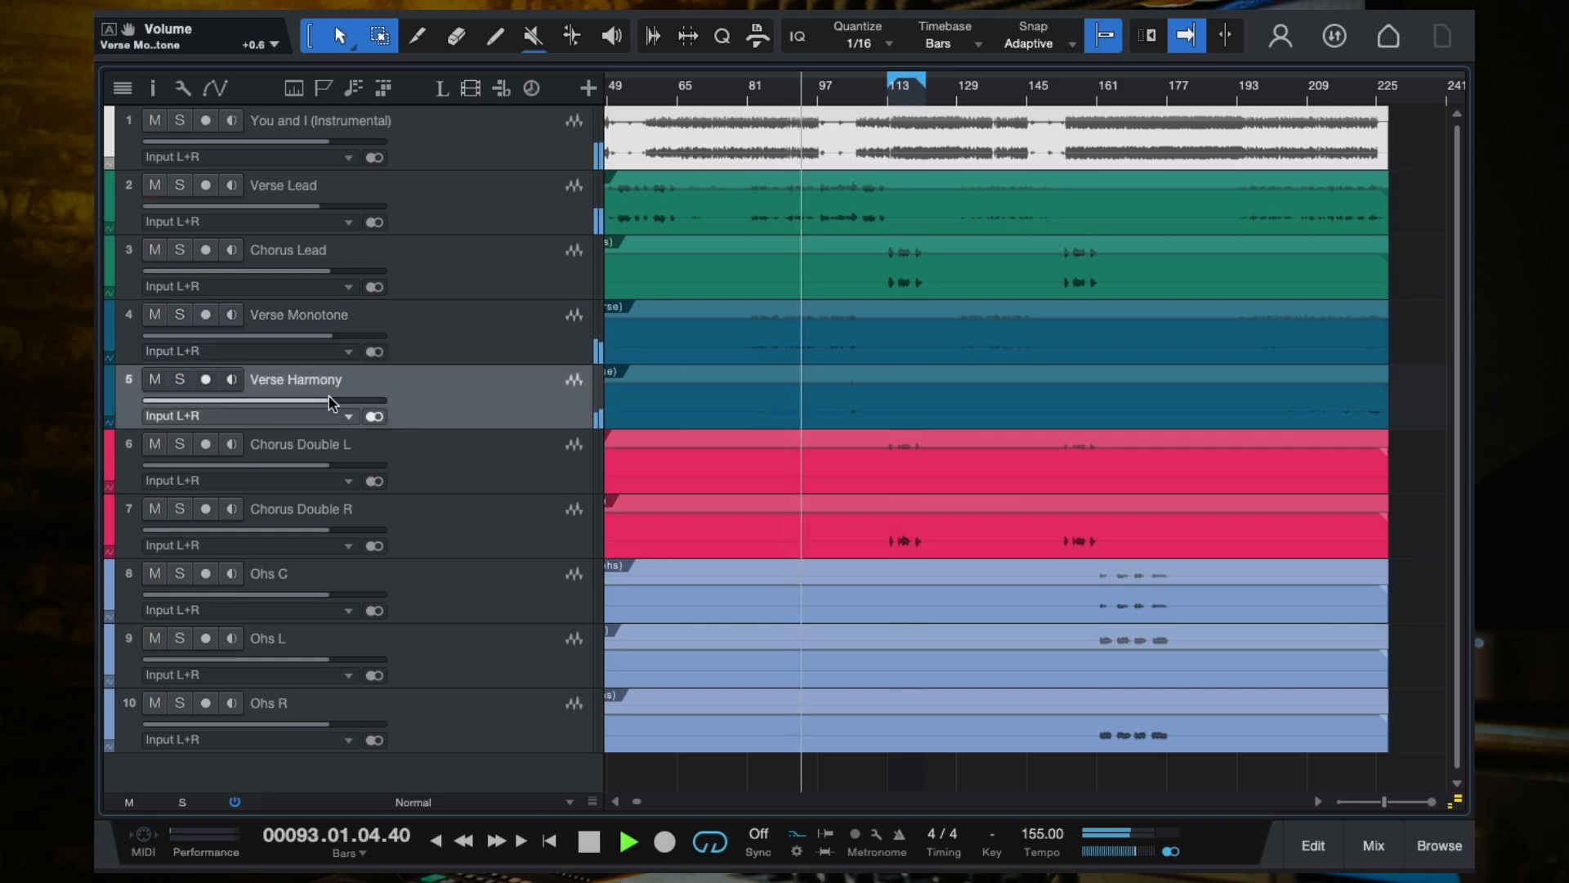
left_click_drag(329, 399, 335, 400)
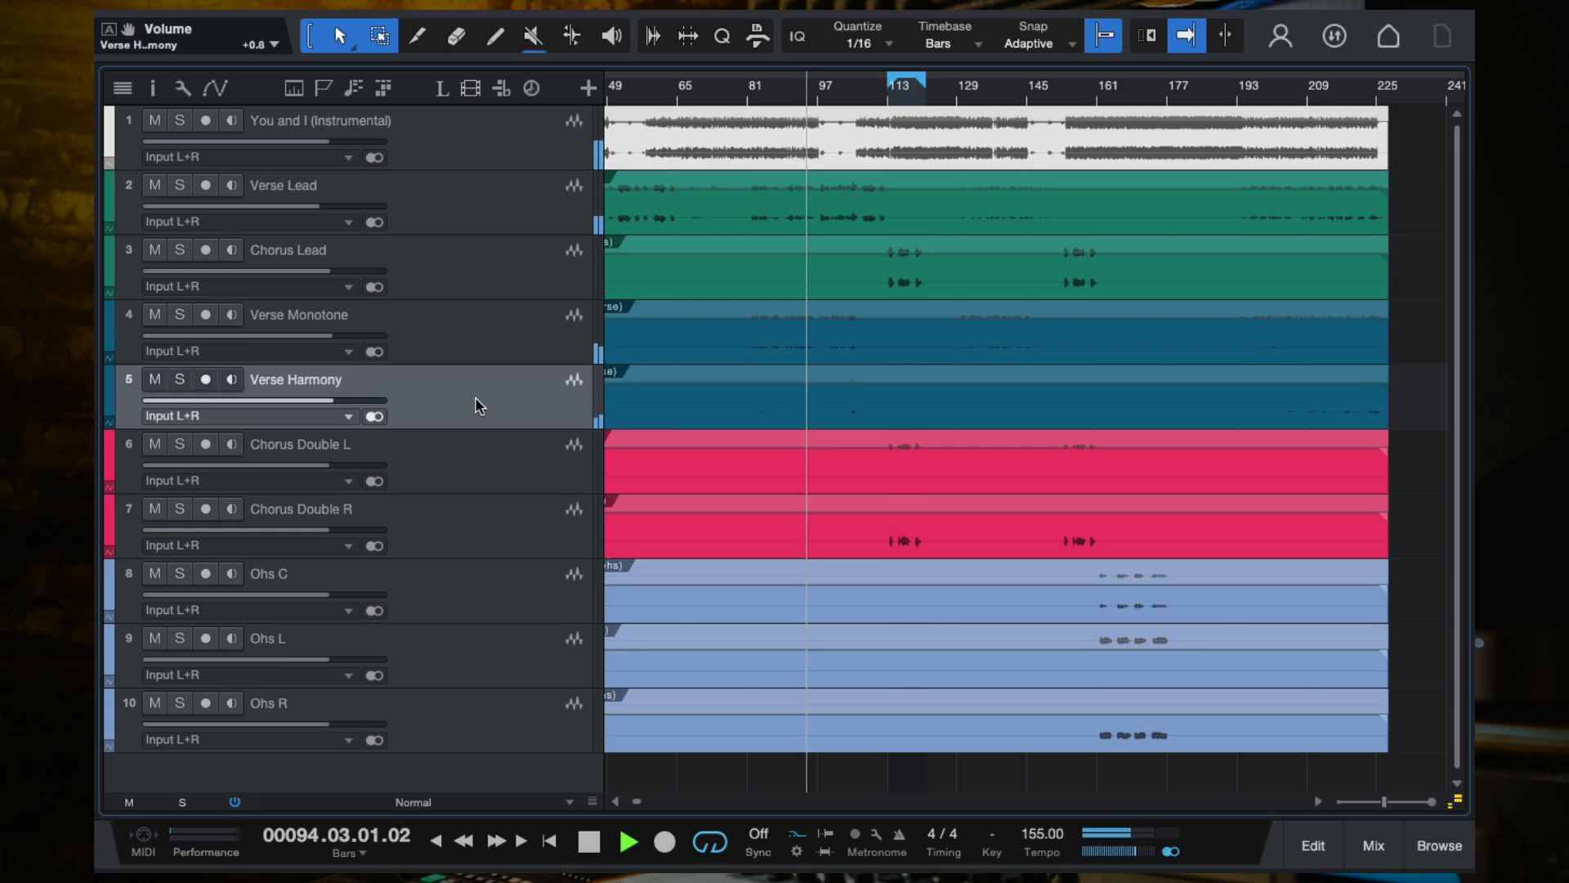
scroll(448, 482, "down", 1)
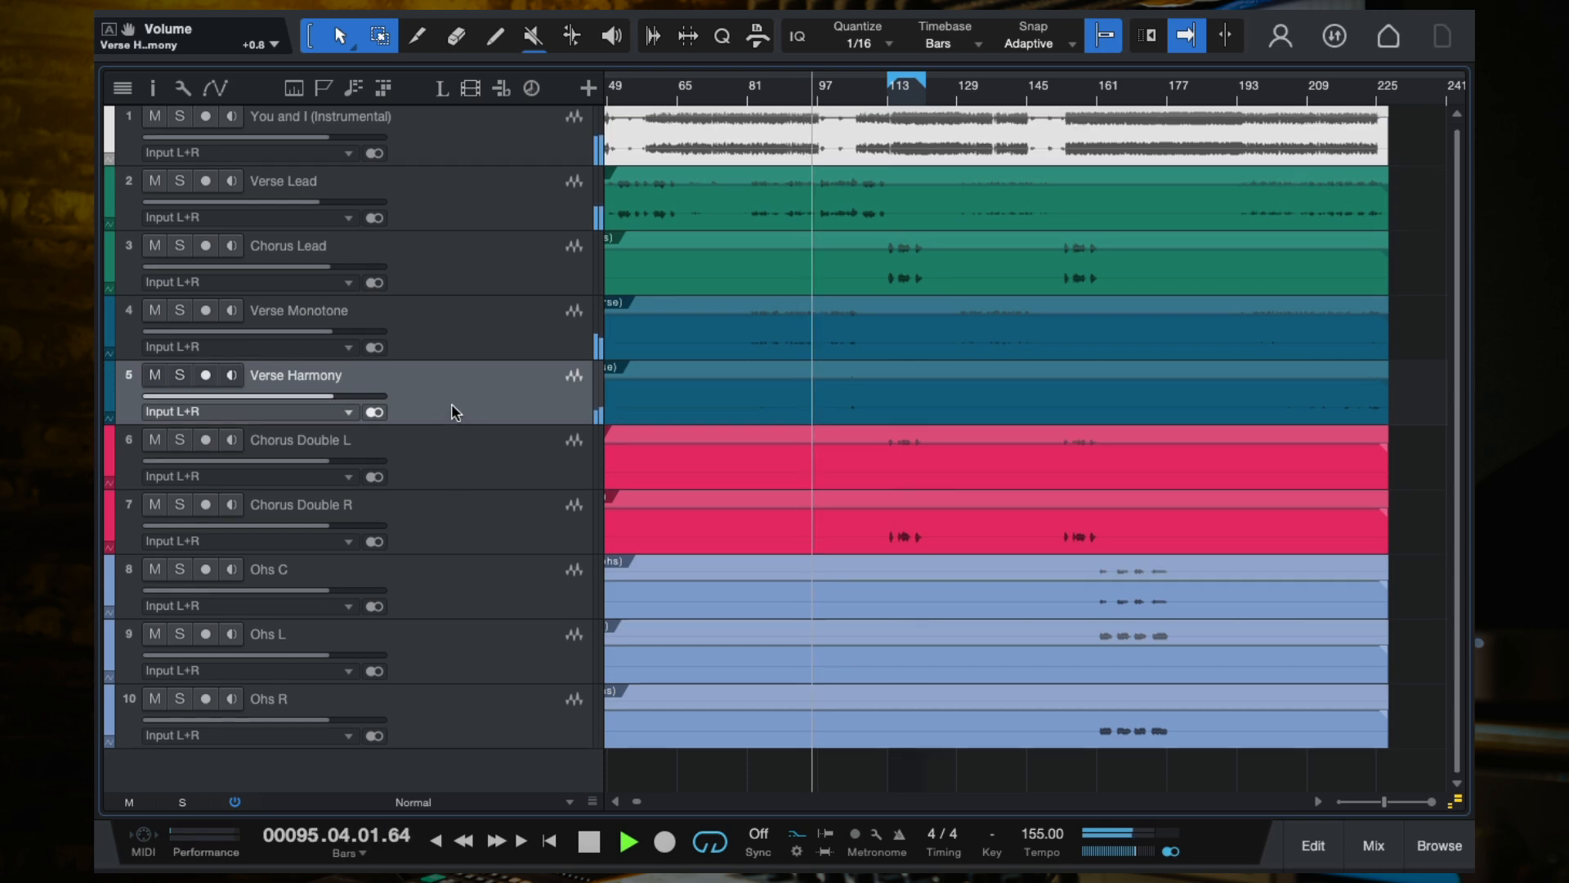
Open the mixer and play the soloed Verse Monotone from around bar 82.
key("F3")
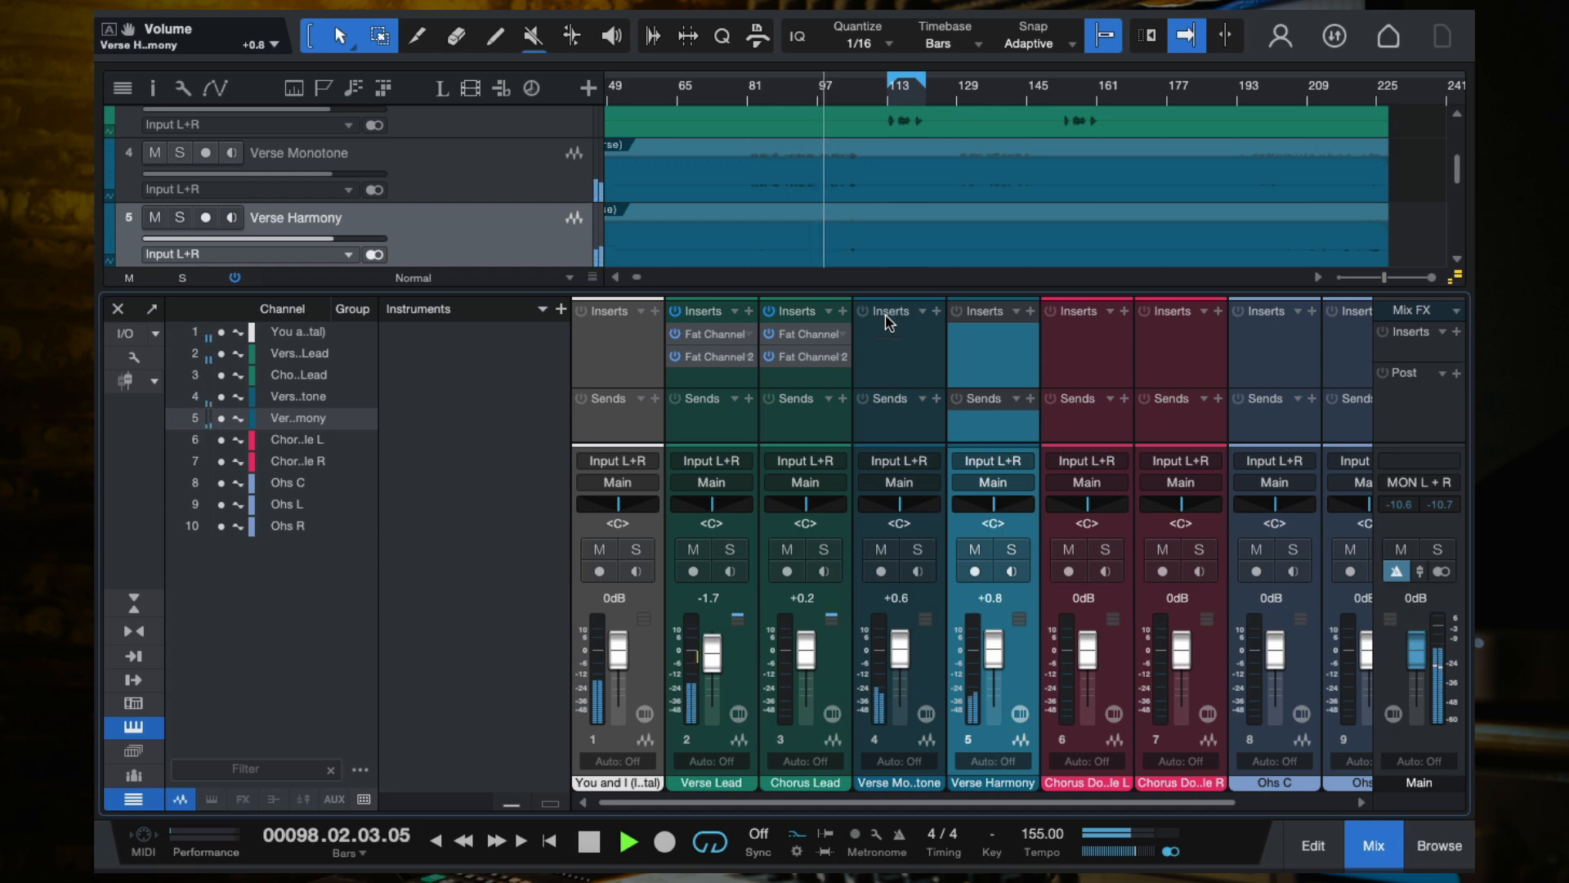
key("space")
left_click(765, 94)
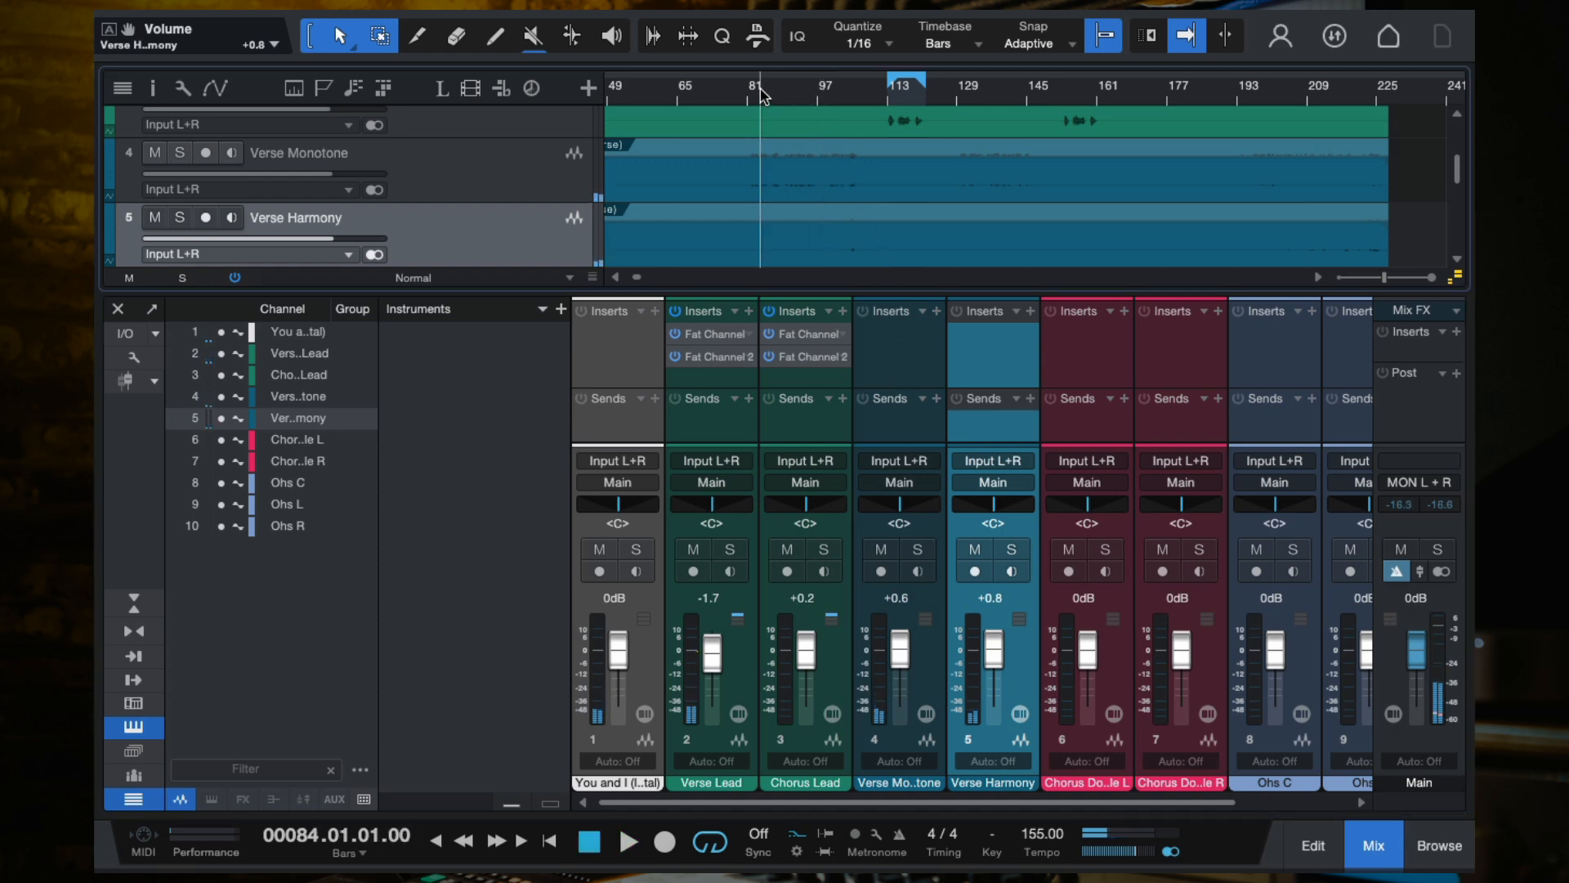
scroll(922, 376, "right", 1)
left_click(890, 350)
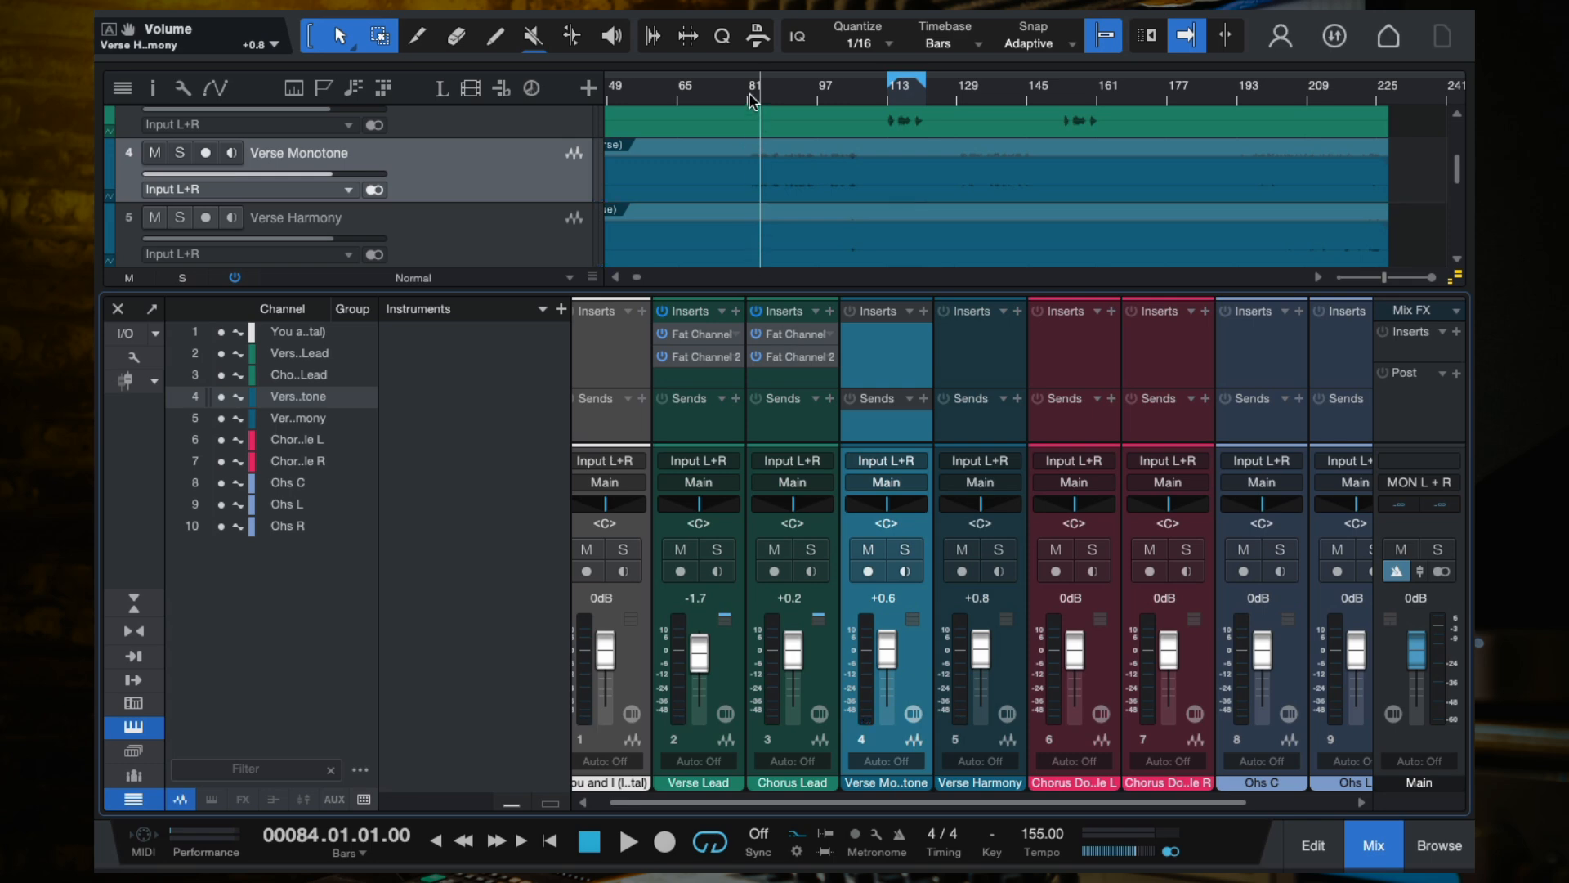
key("space")
left_click(182, 153)
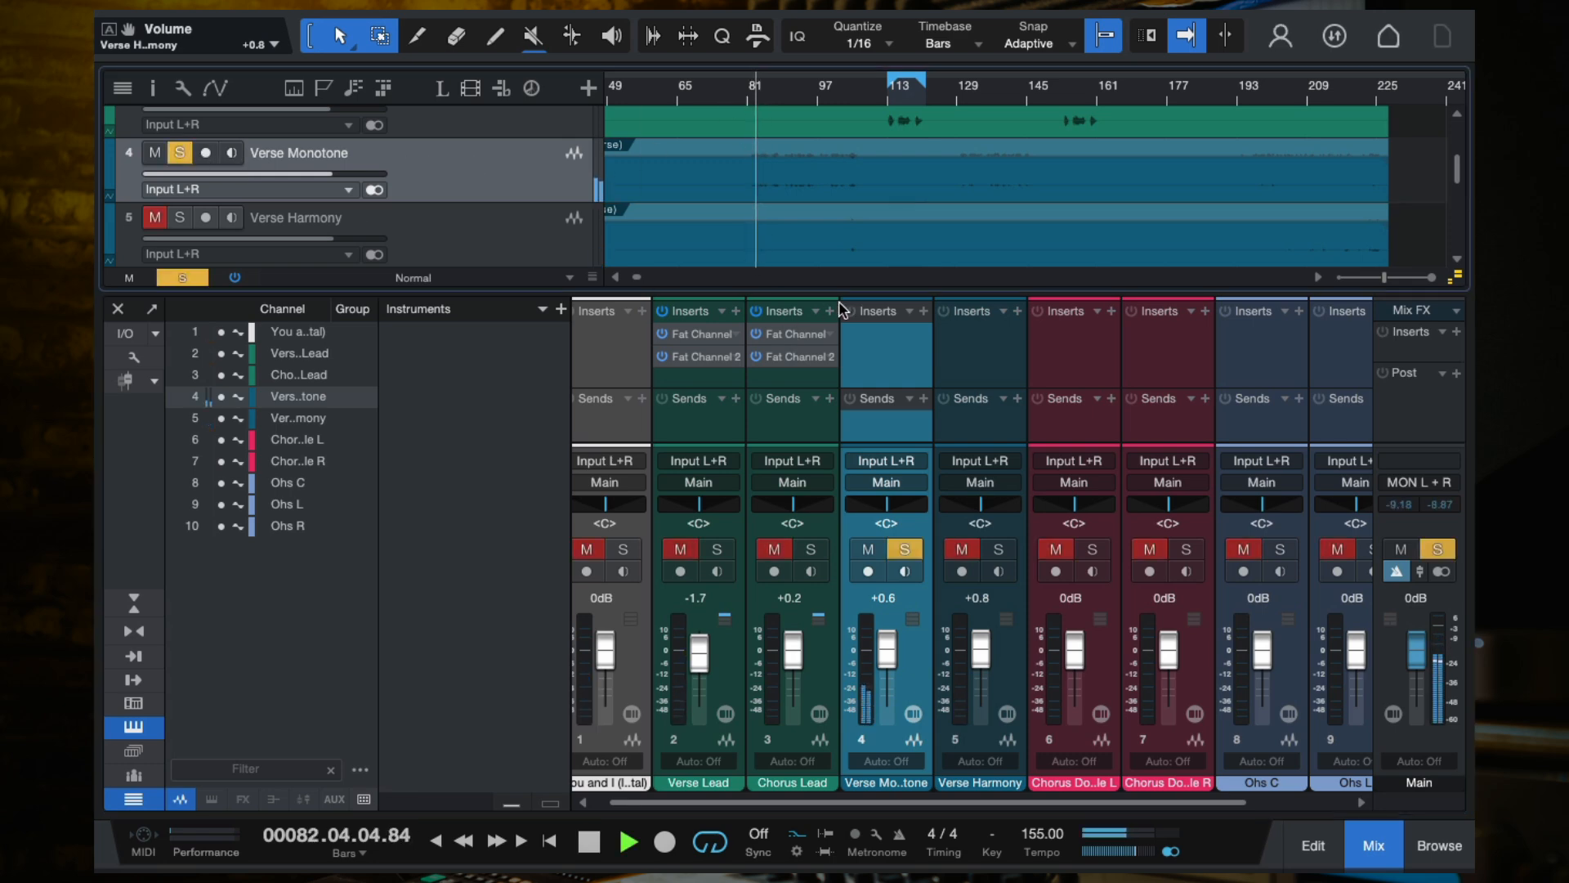
Copy the Chorus Lead's Fat Channel to the Verse Monotone and set its compressor input to -11.92 dB and output to -27.72 dB.
left_click_drag(787, 336, 962, 260)
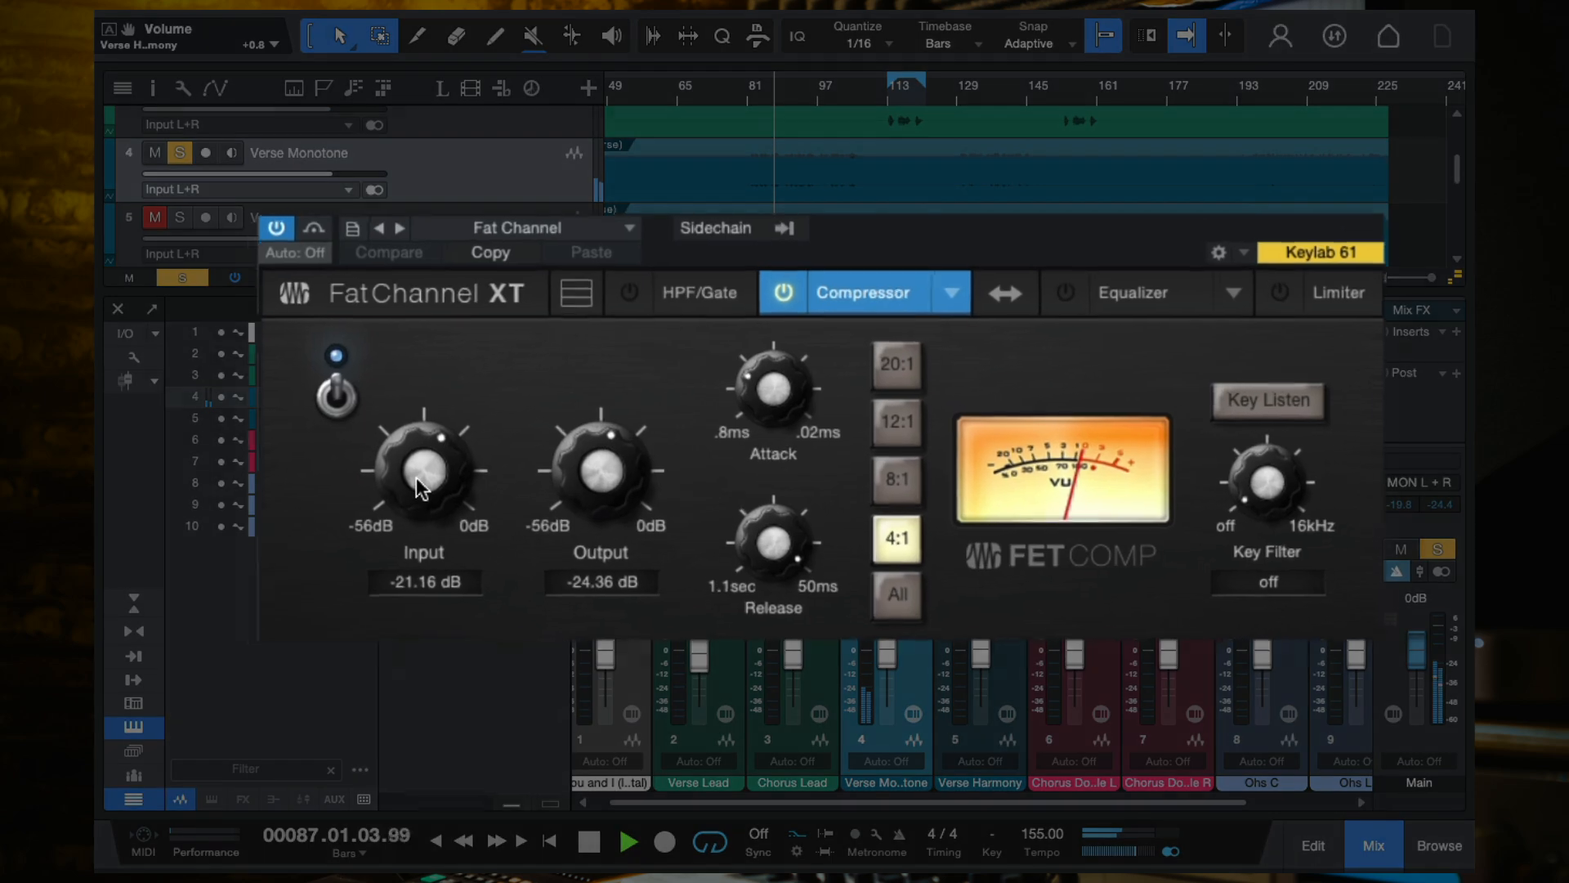
mouse_move(521, 467)
left_mouse_down()
mouse_move(611, 438)
mouse_move(533, 490)
left_mouse_up()
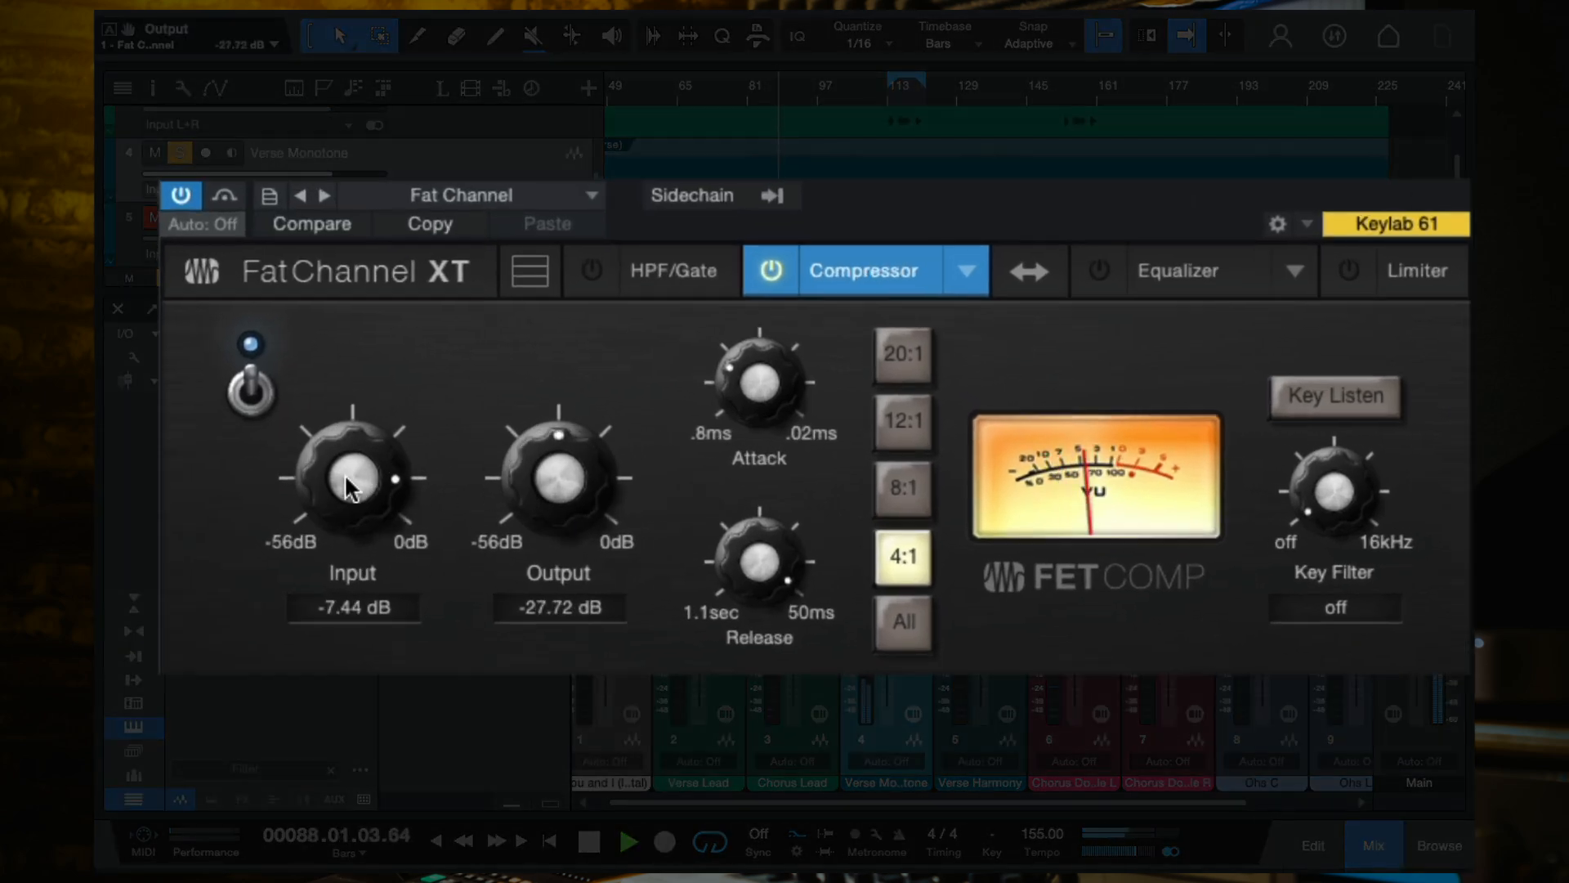
left_click_drag(379, 483, 351, 515)
Replay the verse, set the Verse Monotone compressor's release to 187 ms and input to -13.60 dB, and close the plug-in.
left_click(760, 92)
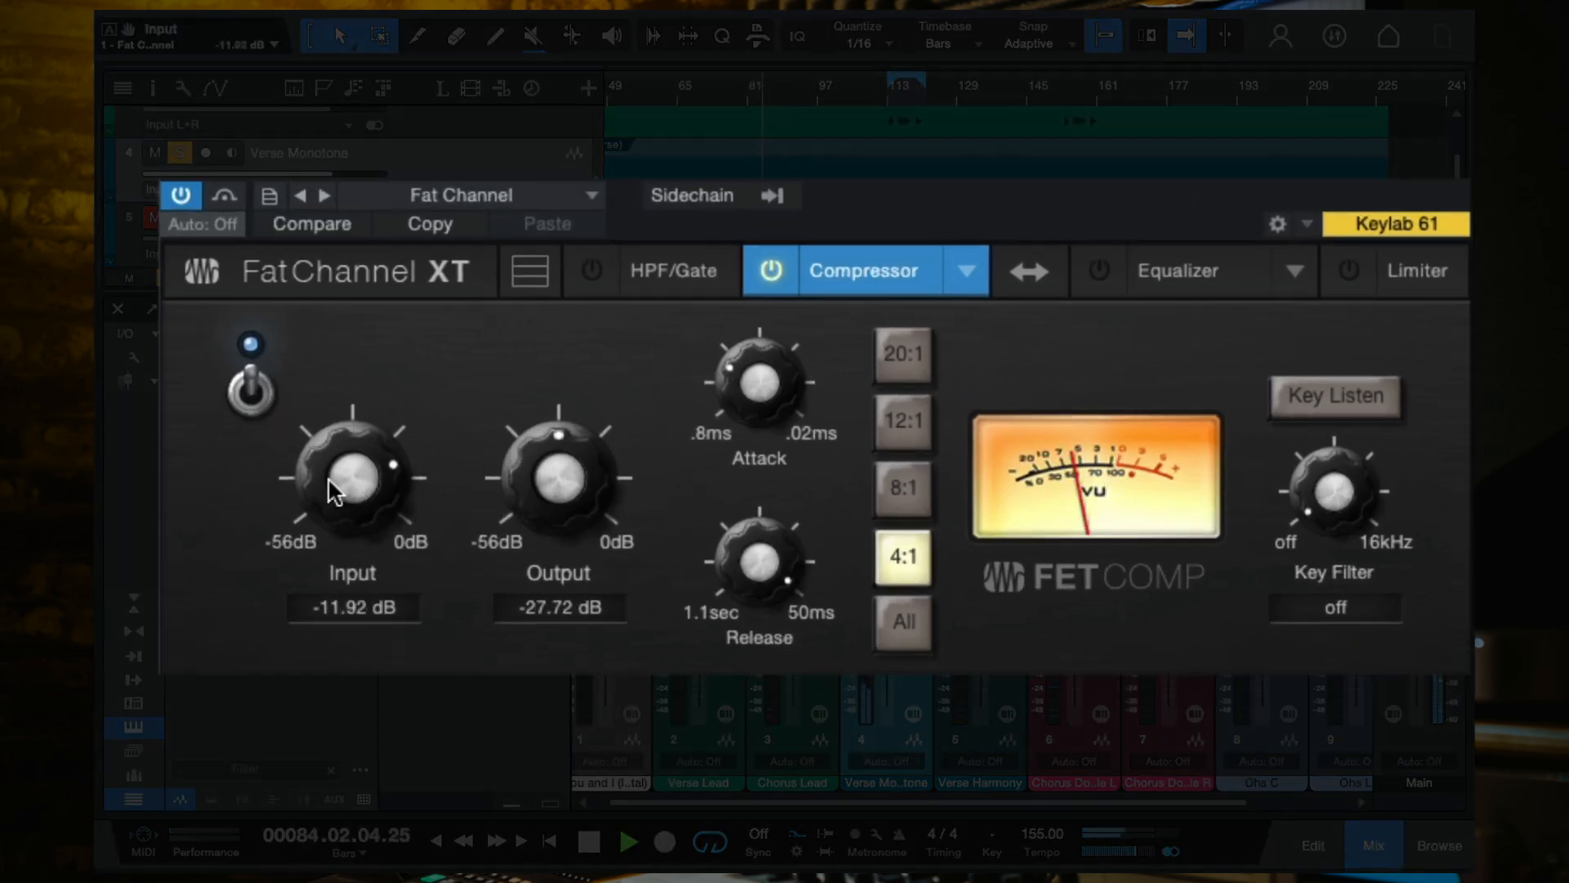
left_click_drag(765, 568, 781, 631)
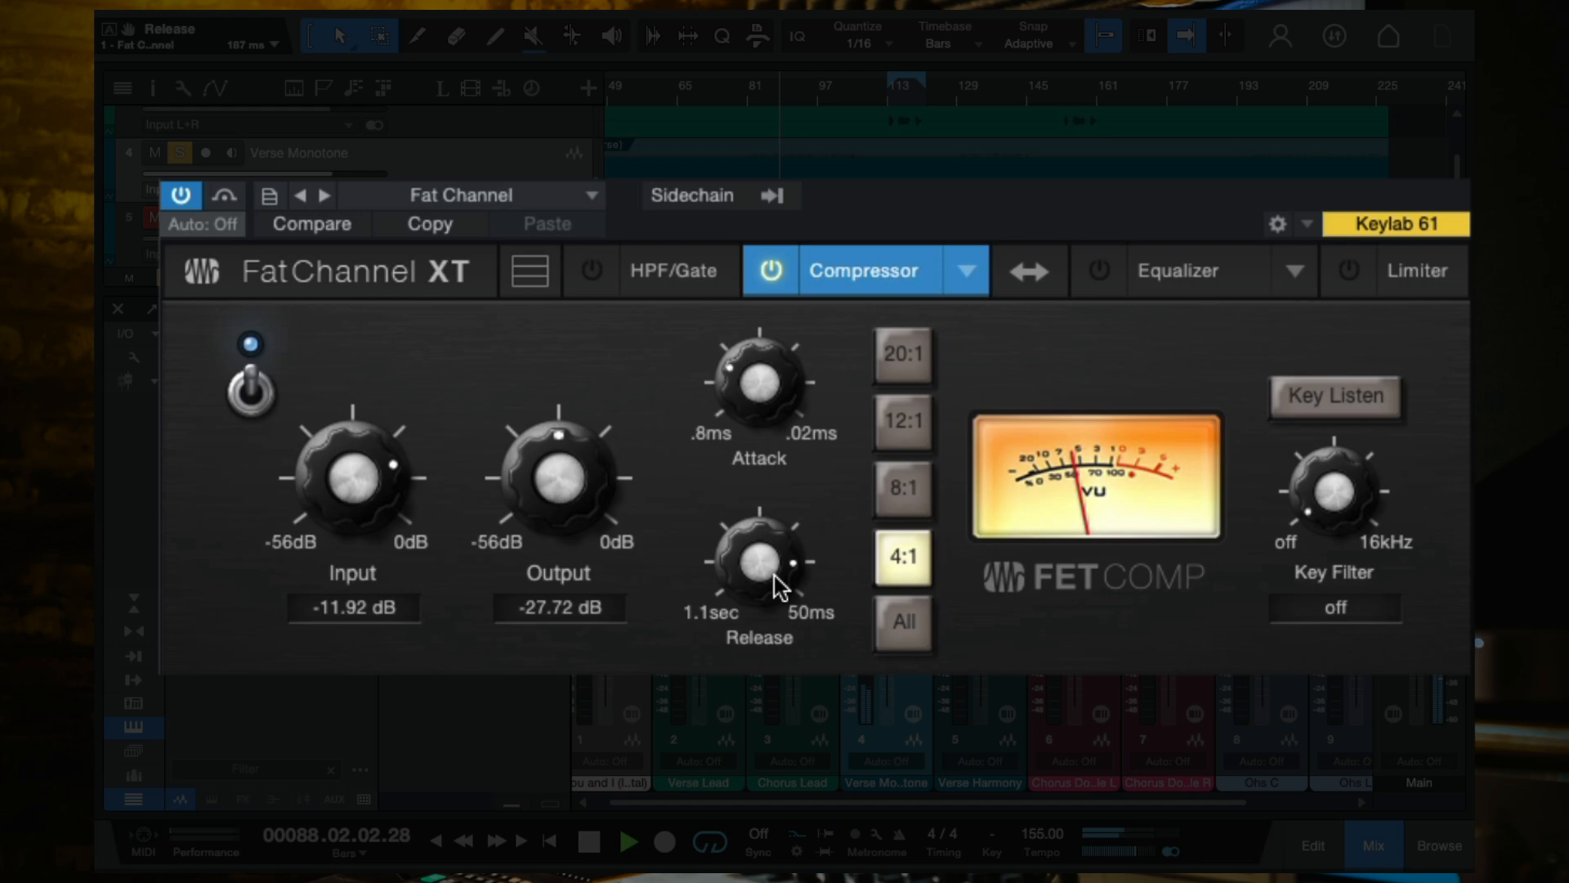
left_click(759, 98)
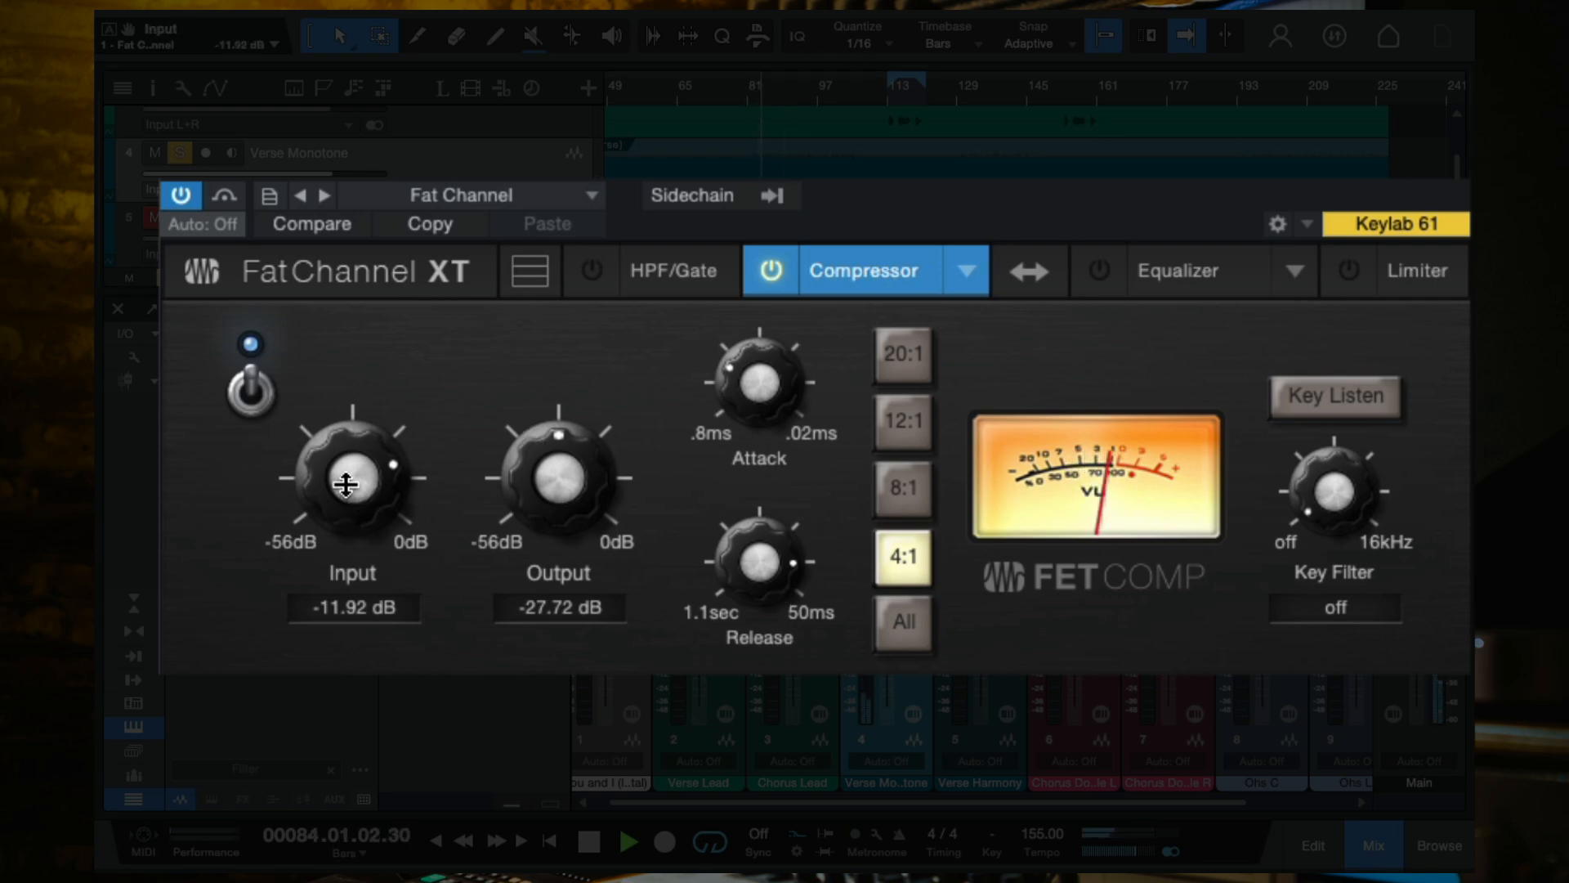
left_click_drag(346, 484, 352, 506)
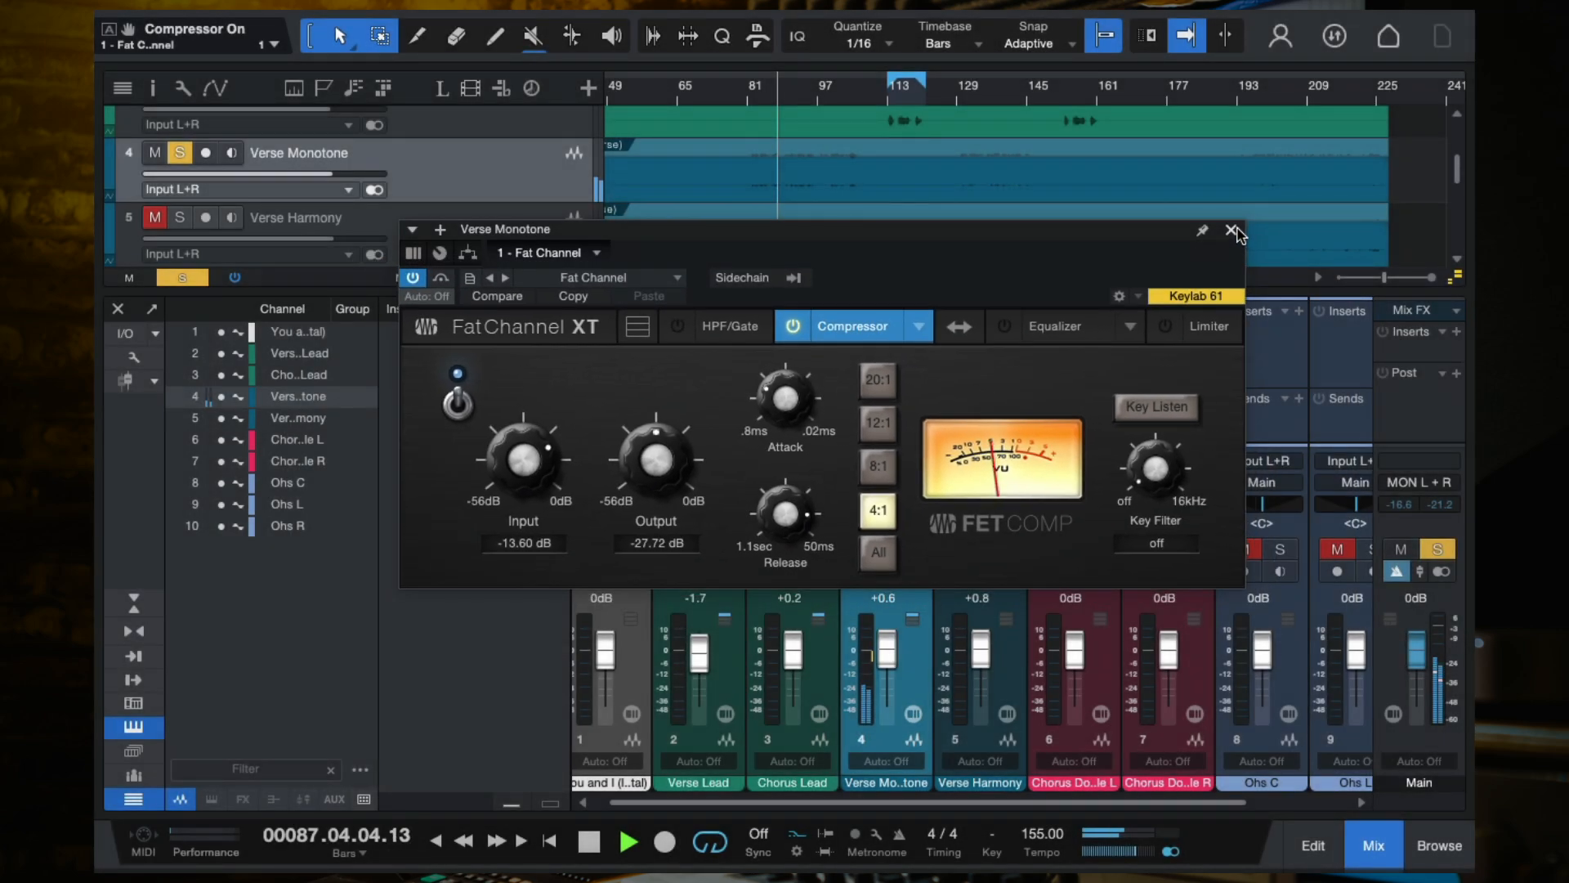
left_click(1231, 231)
Clear the Verse Monotone's solo and play the full mix from around bar 81.
key("space")
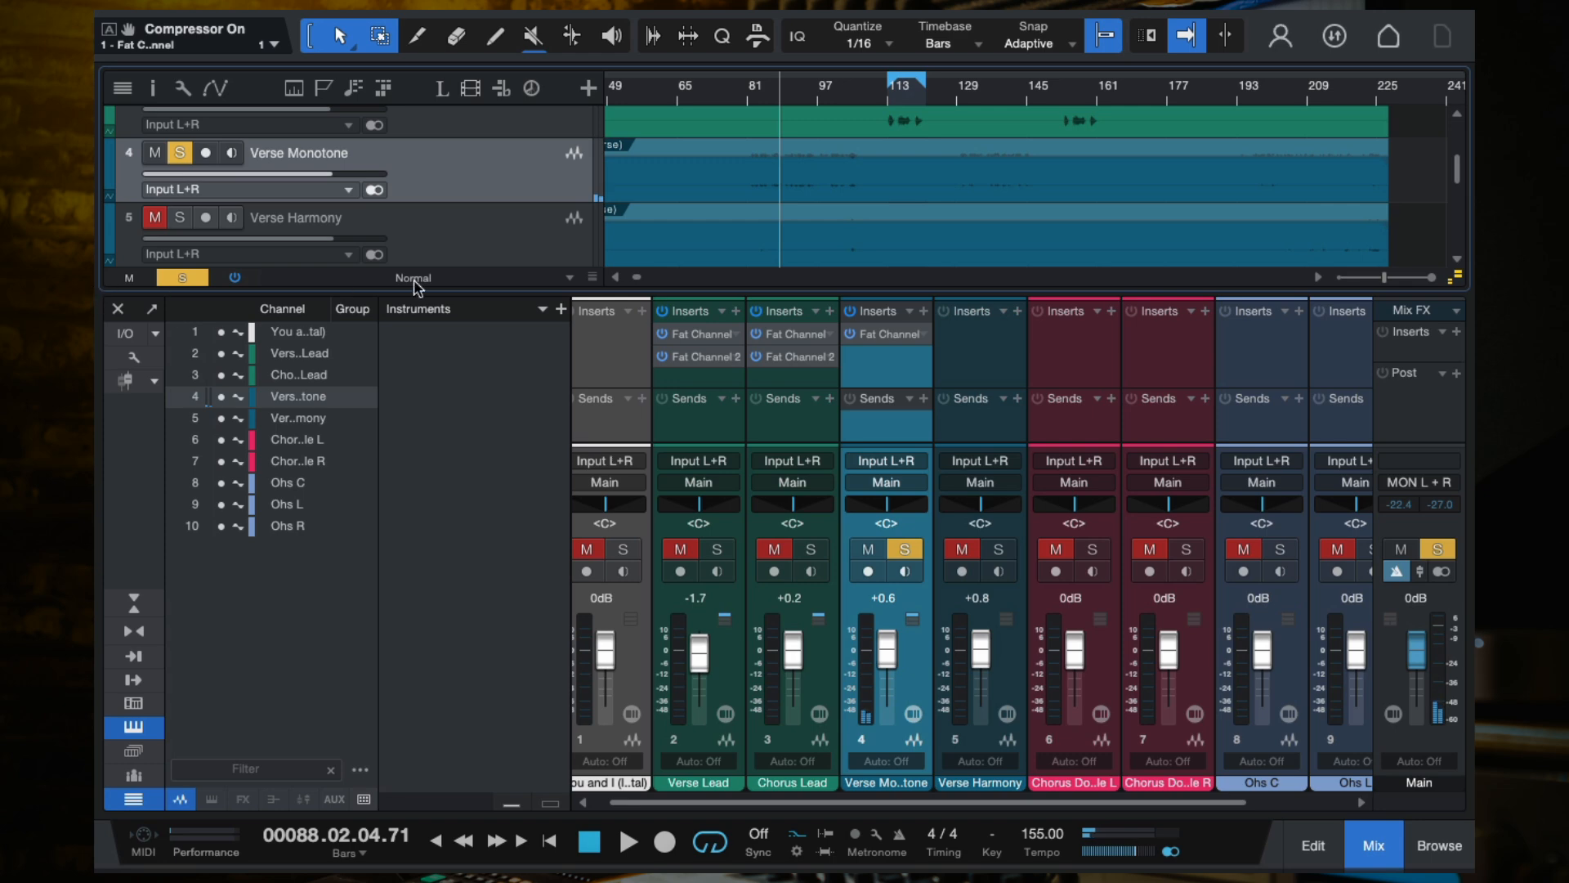
left_click(182, 278)
key("space")
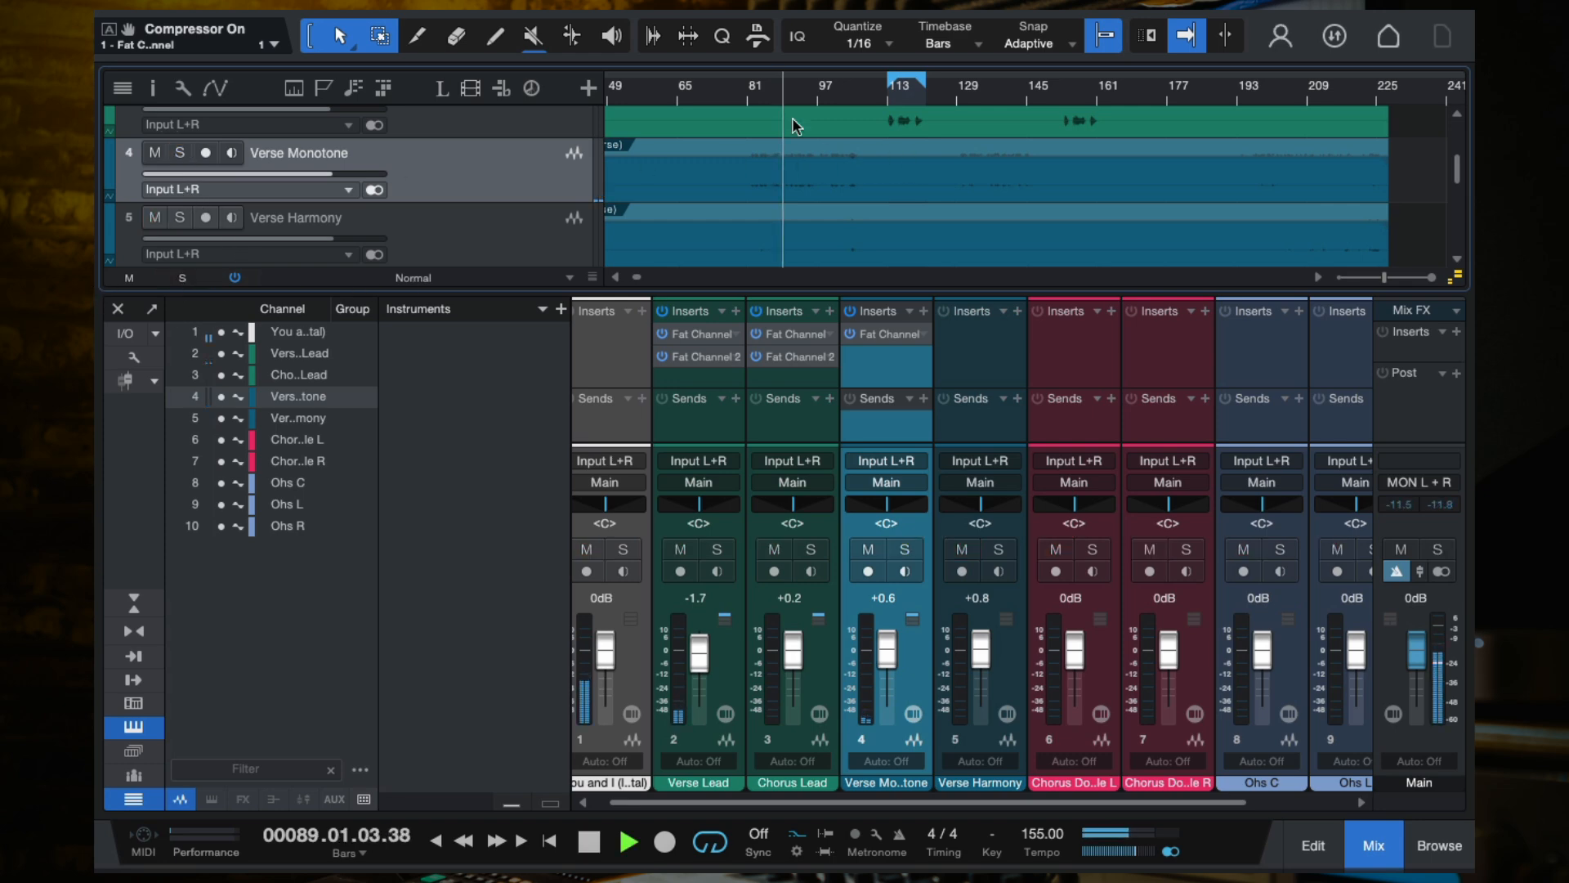
left_click(748, 96)
scroll(806, 203, "up", 5)
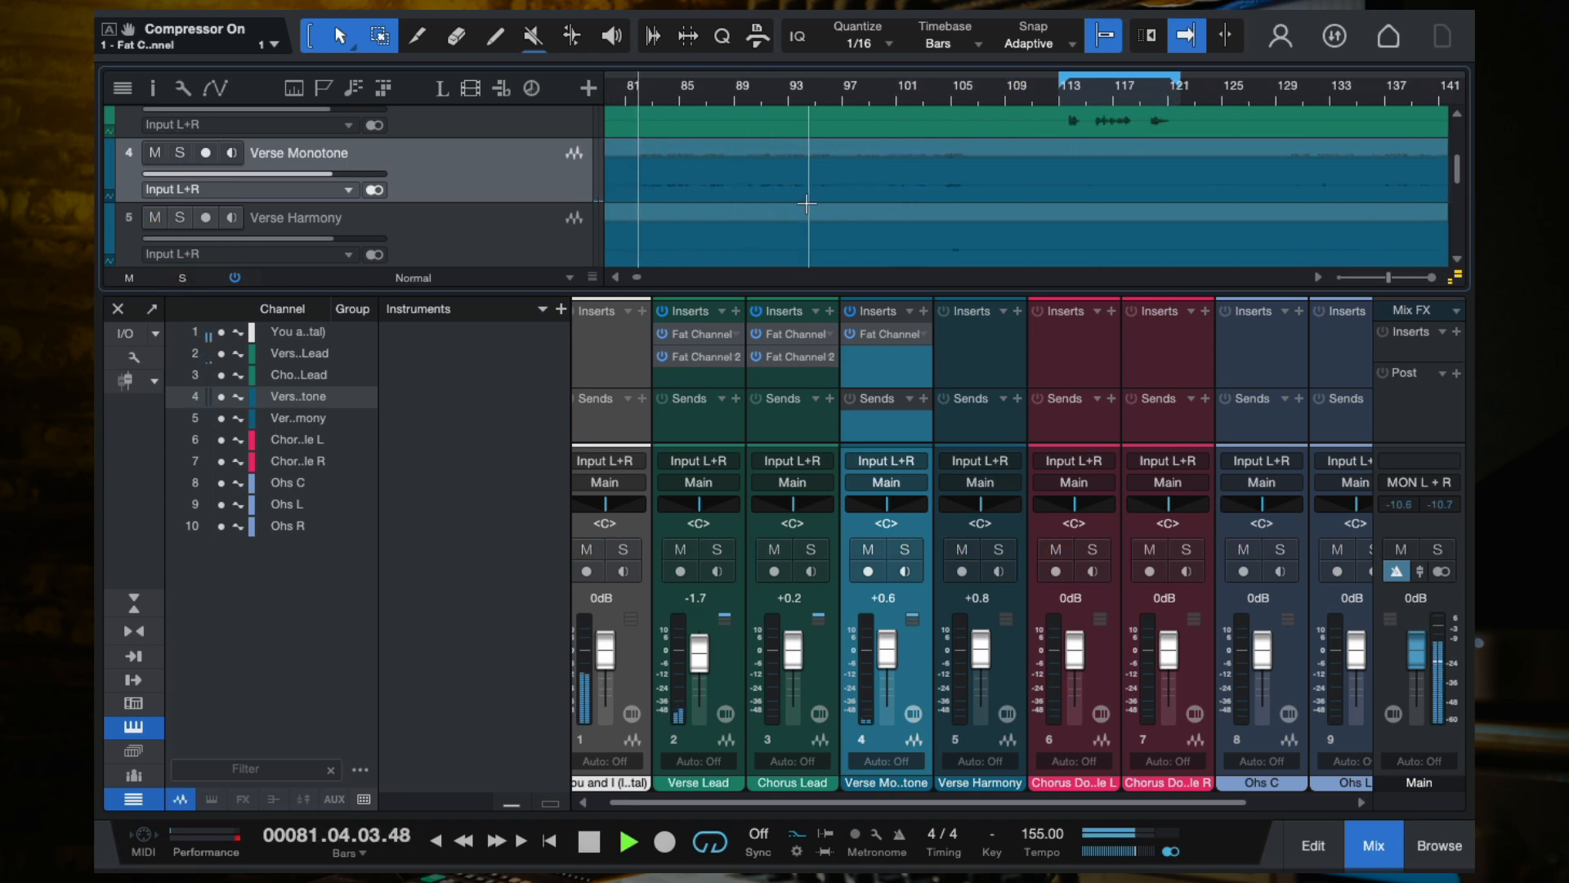
scroll(777, 190, "down", 3)
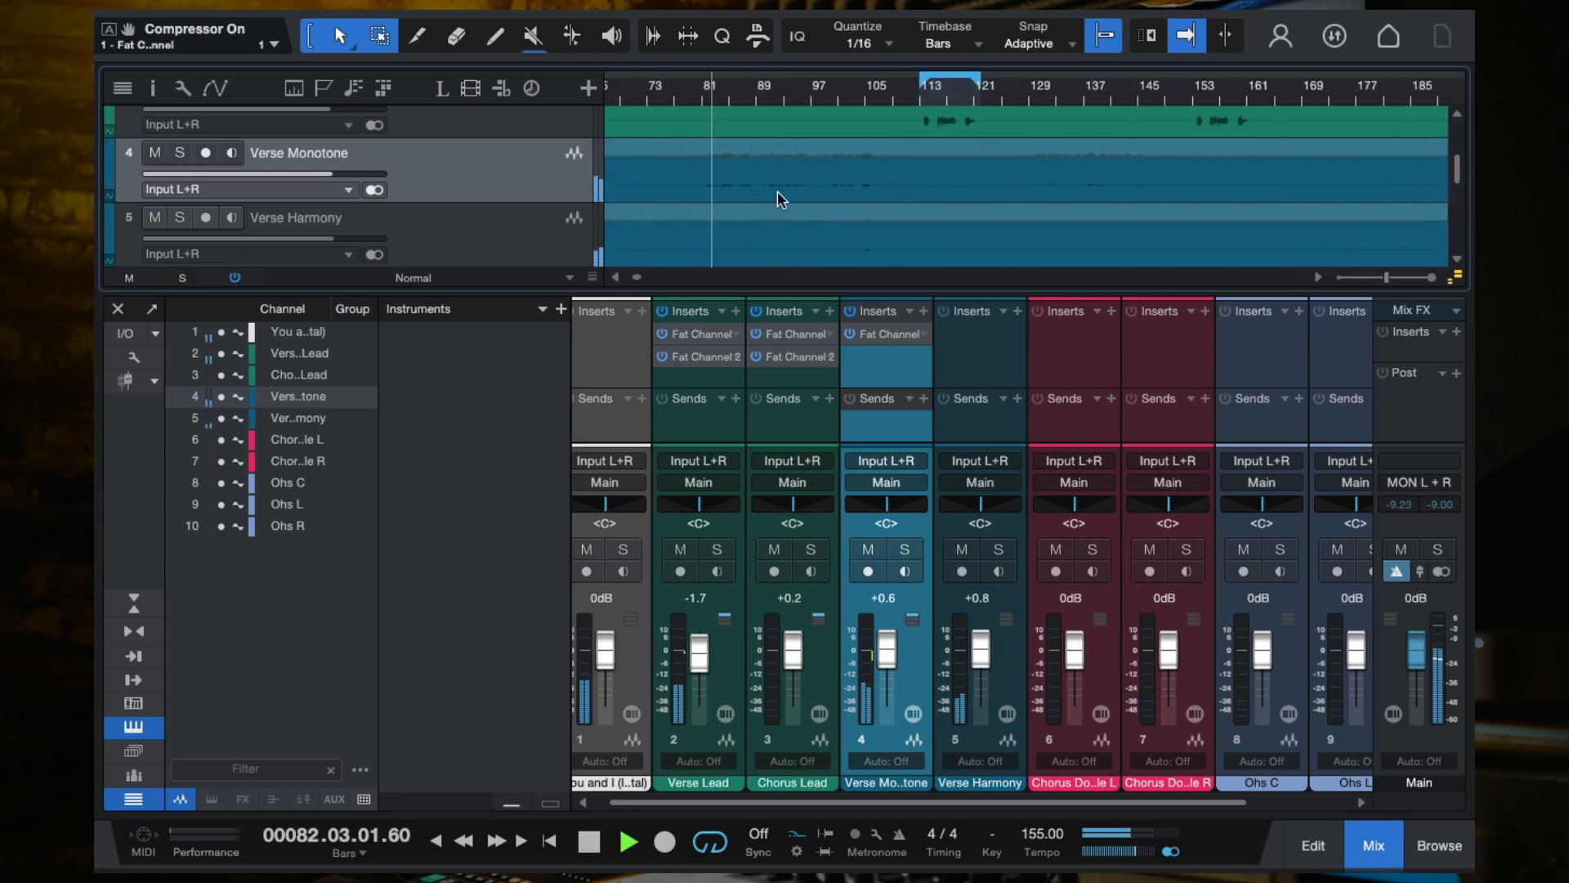
Compare the soloed Verse Monotone with the full mix, and stop playback.
left_click(174, 152)
left_click(174, 152)
left_click(693, 233)
key("space")
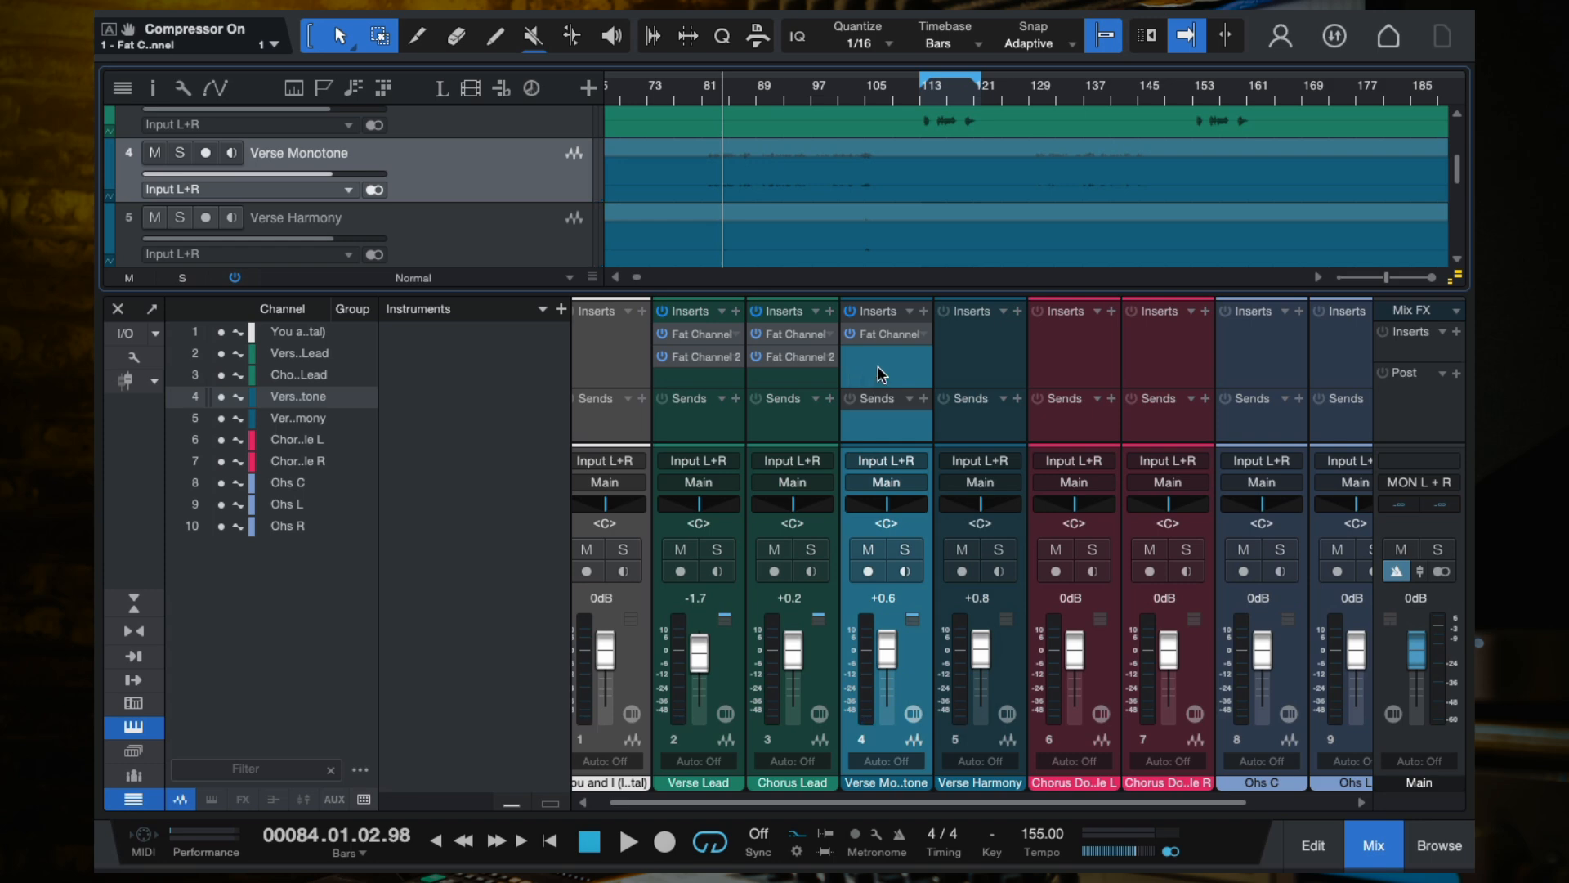
Copy the Verse Monotone's Fat Channel compressor to the Verse Harmony channel.
scroll(491, 204, "down", 1)
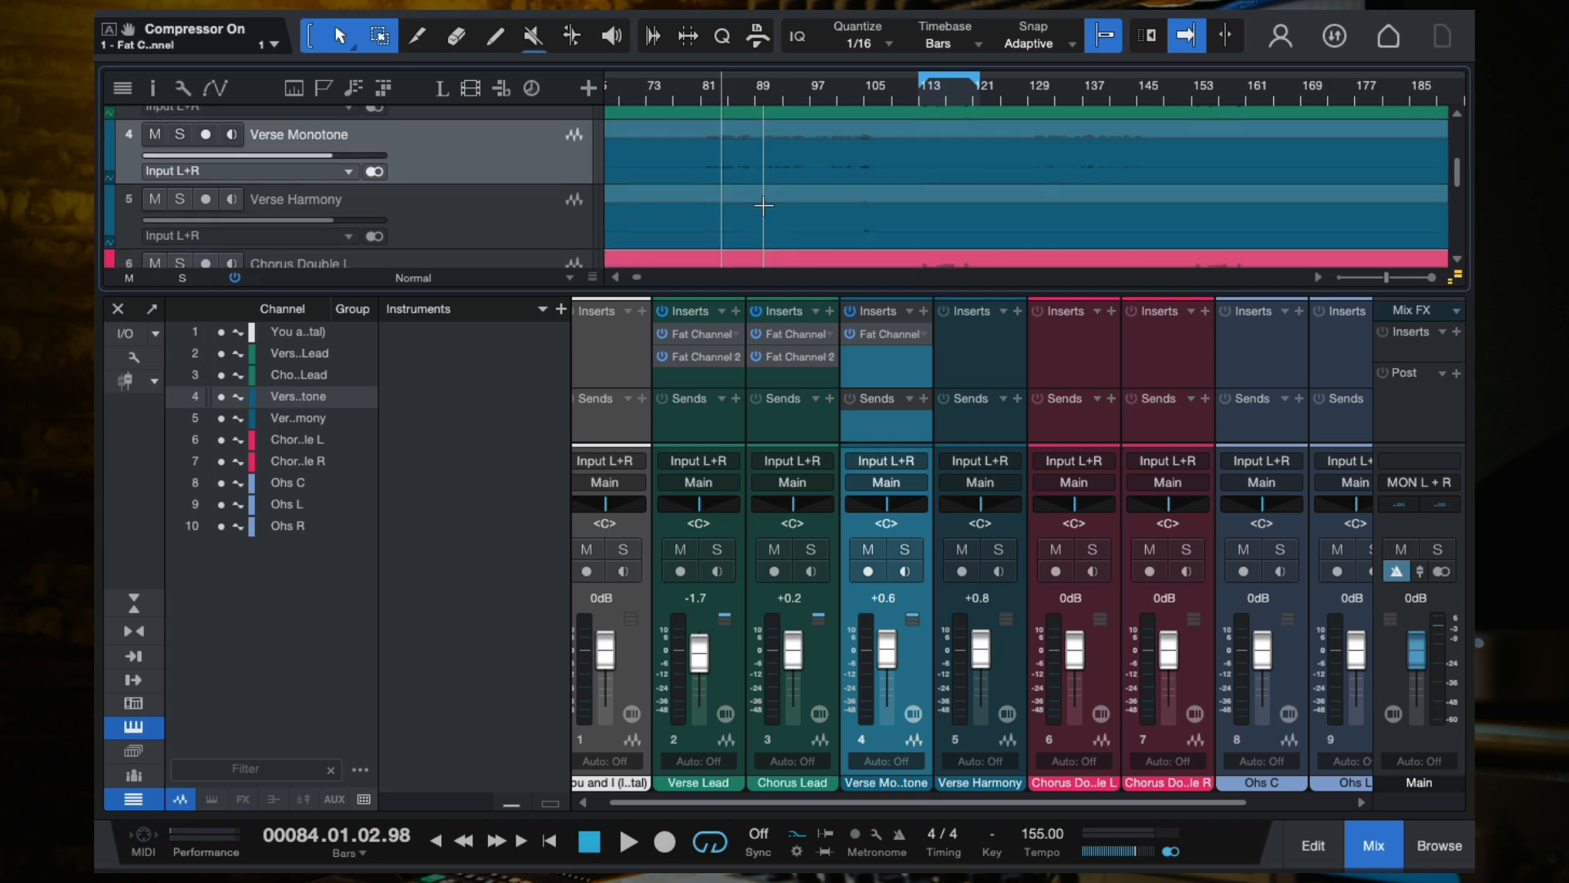
left_click(430, 224)
scroll(981, 351, "right", 2)
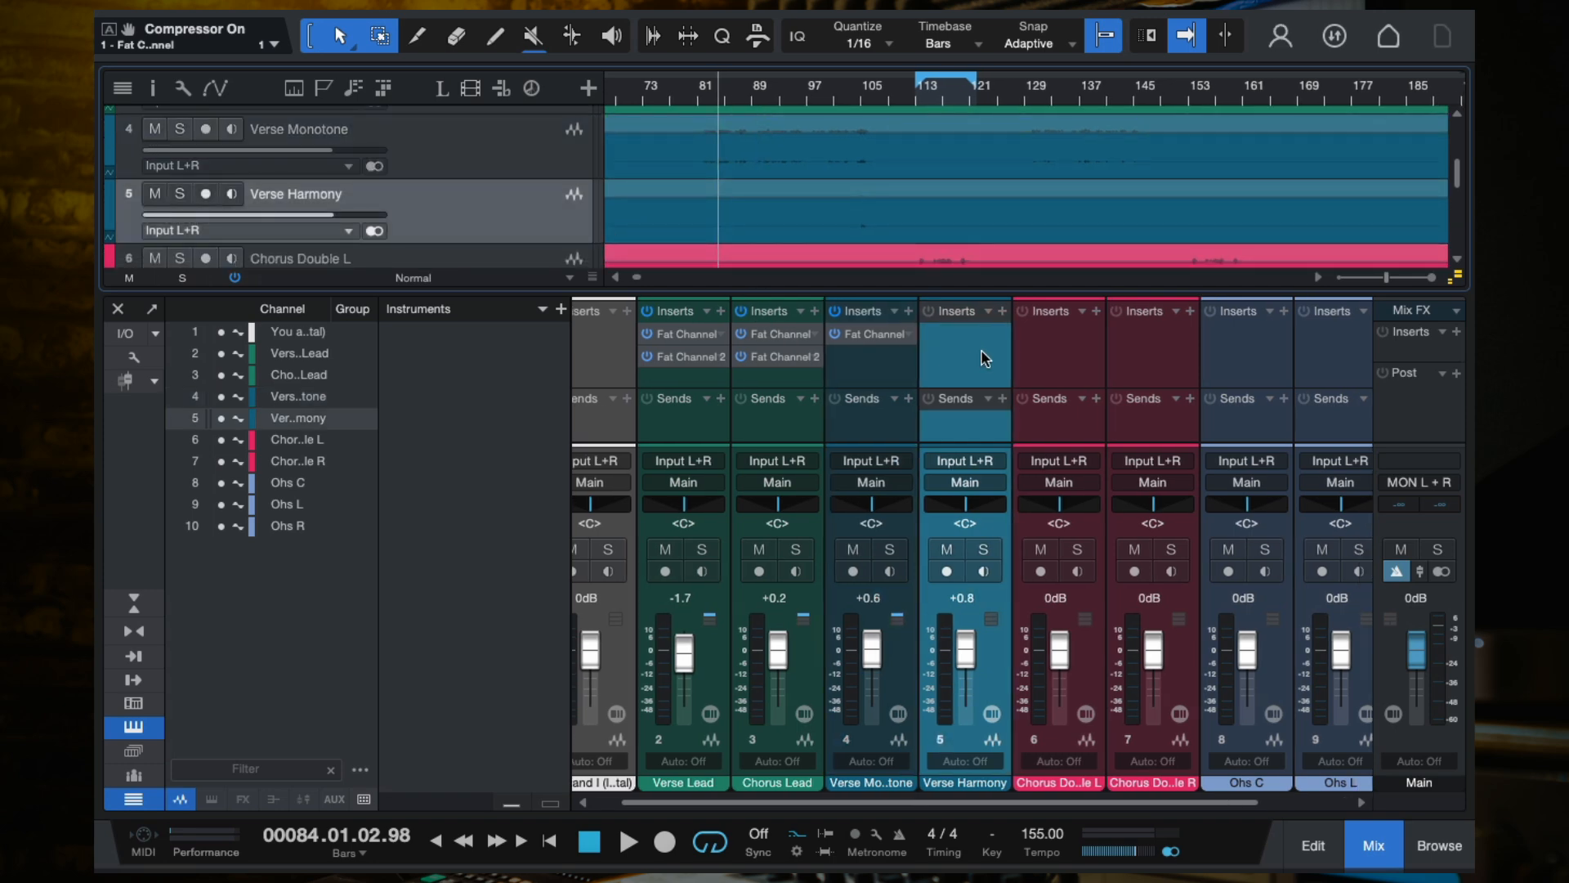
left_click_drag(807, 343, 905, 337)
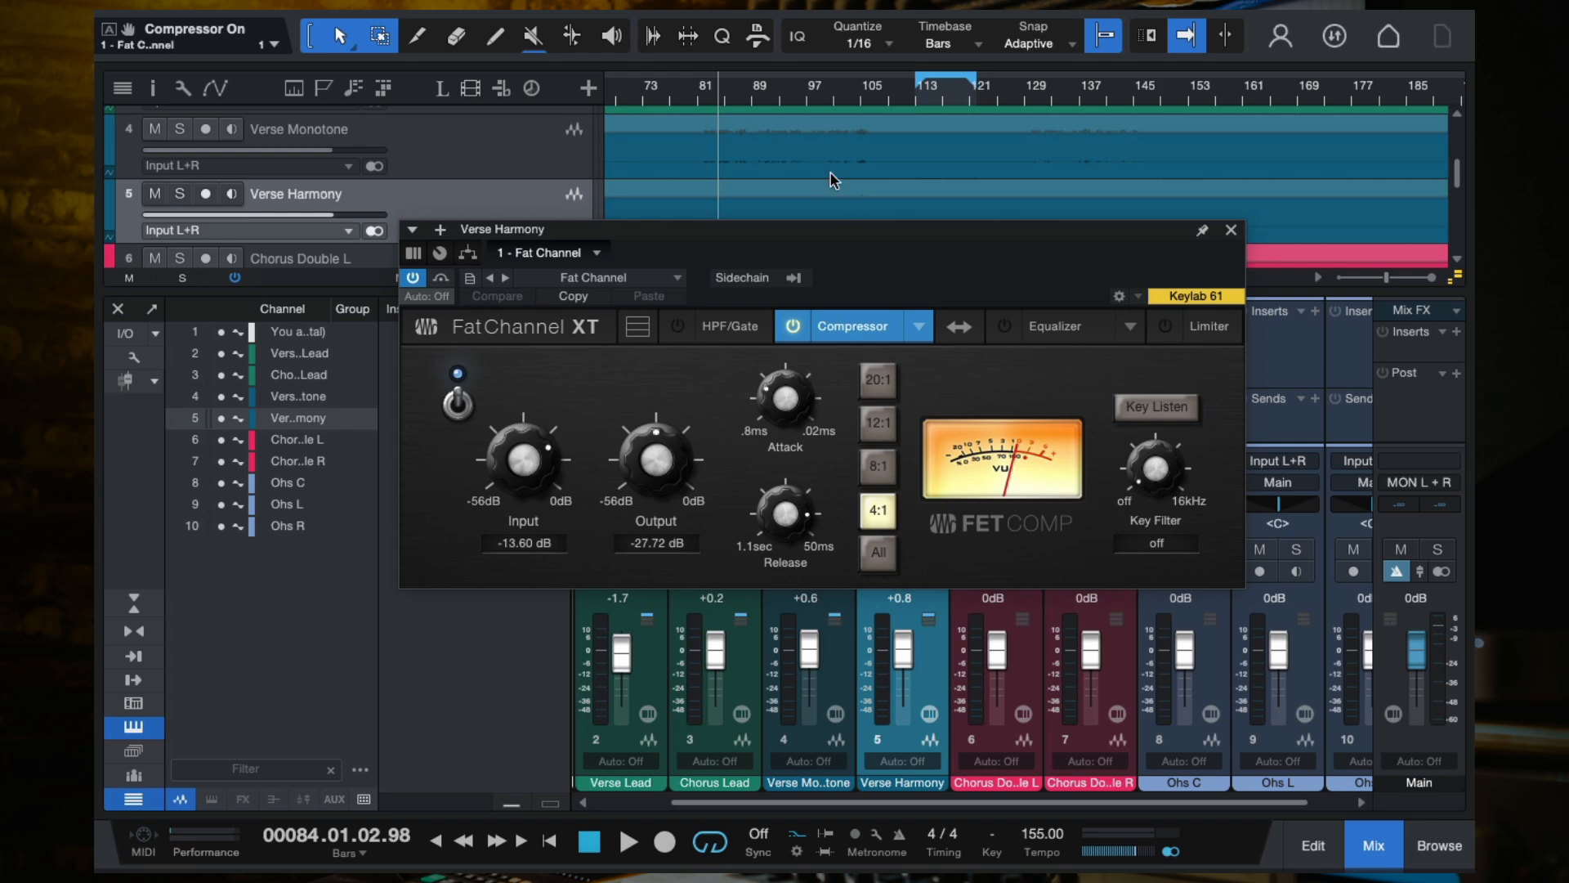
Play the soloed Verse Harmony from bar 82, setting its compressor input to -7.16 dB and output to -29.12 dB.
scroll(793, 155, "down", 1)
left_click(705, 99)
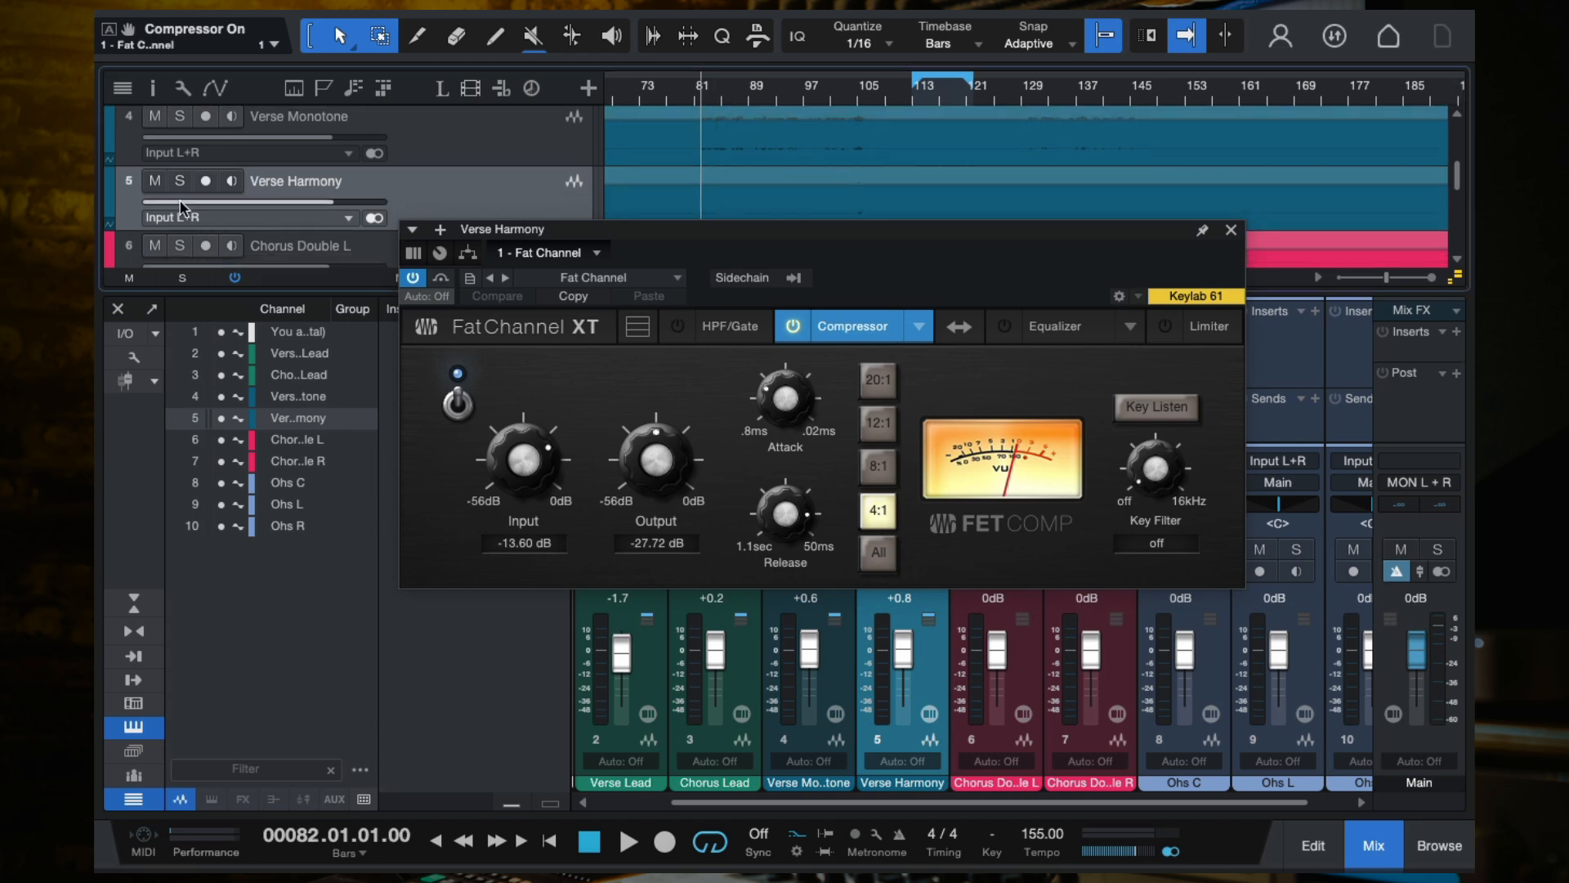
key("space")
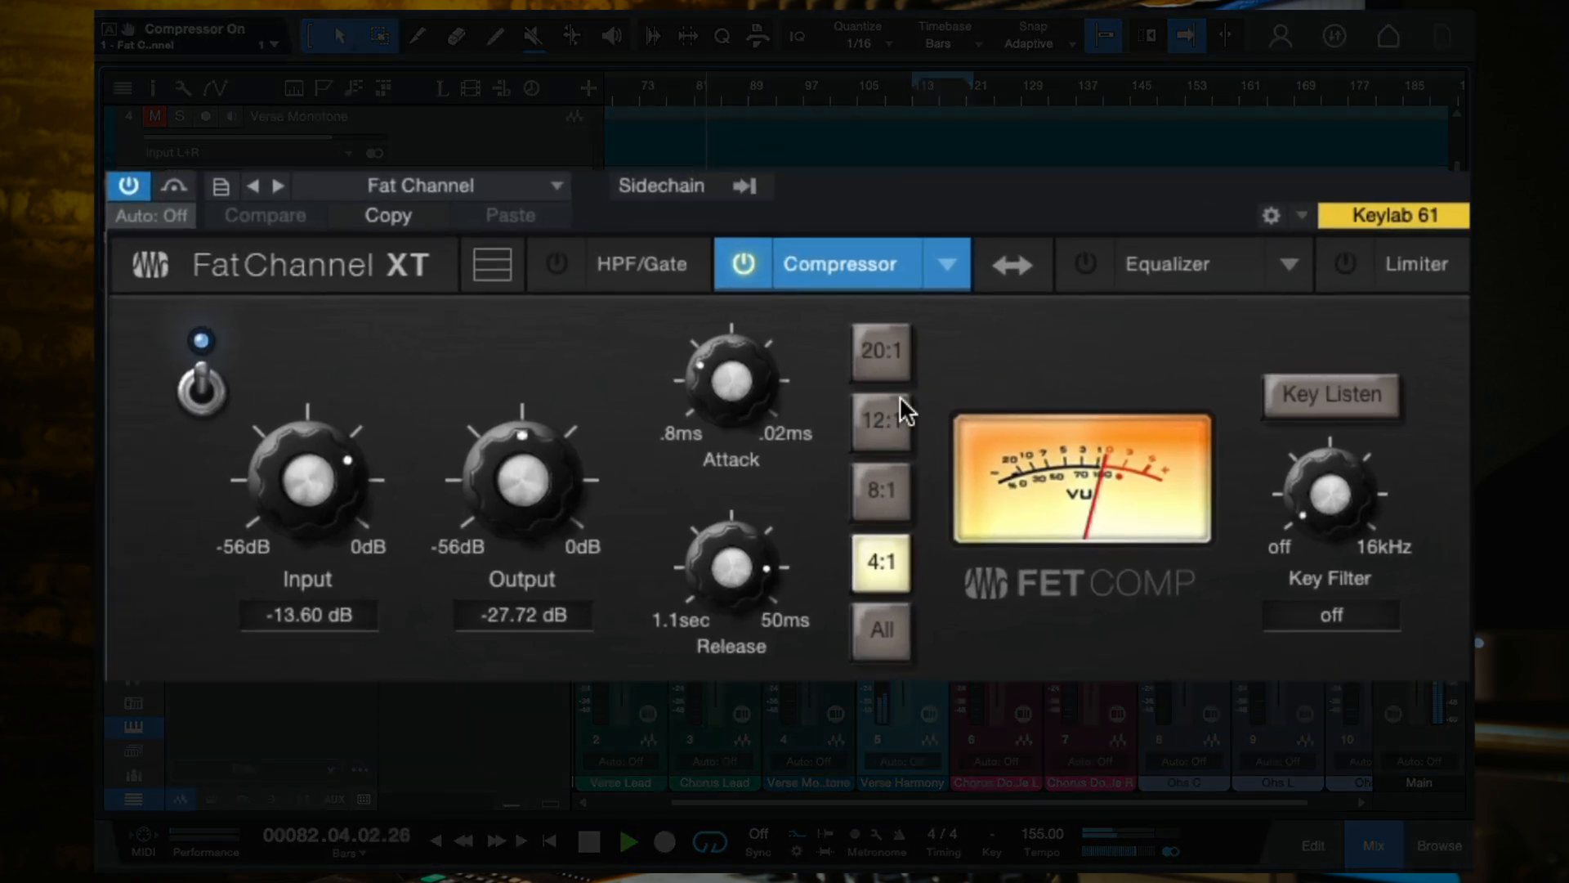
left_click_drag(286, 501, 294, 462)
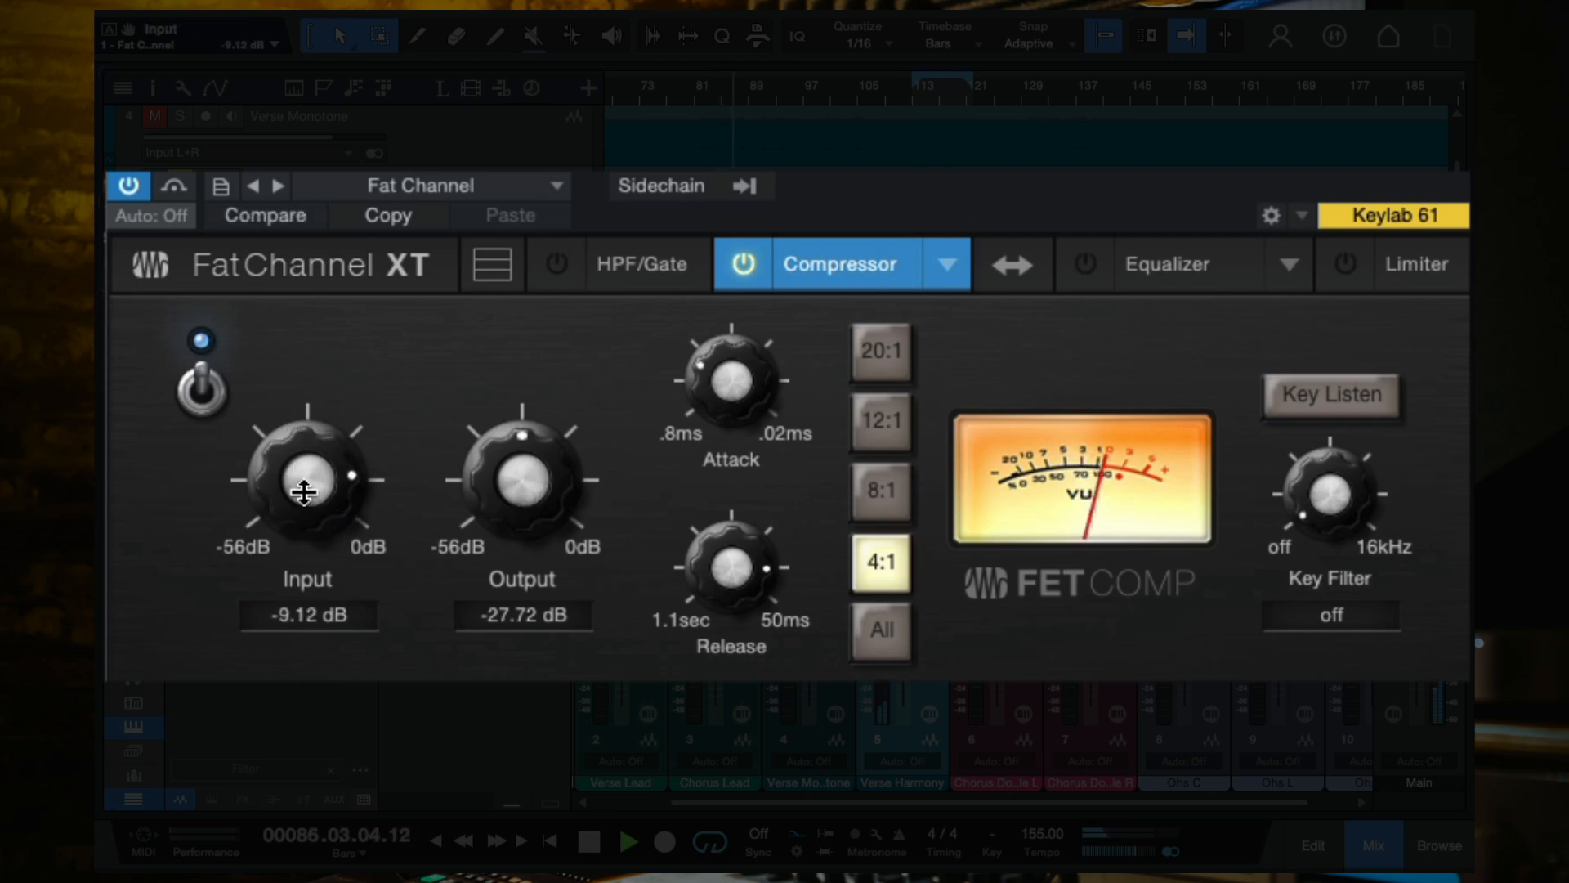
left_click_drag(308, 483, 306, 474)
left_click_drag(526, 474, 543, 514)
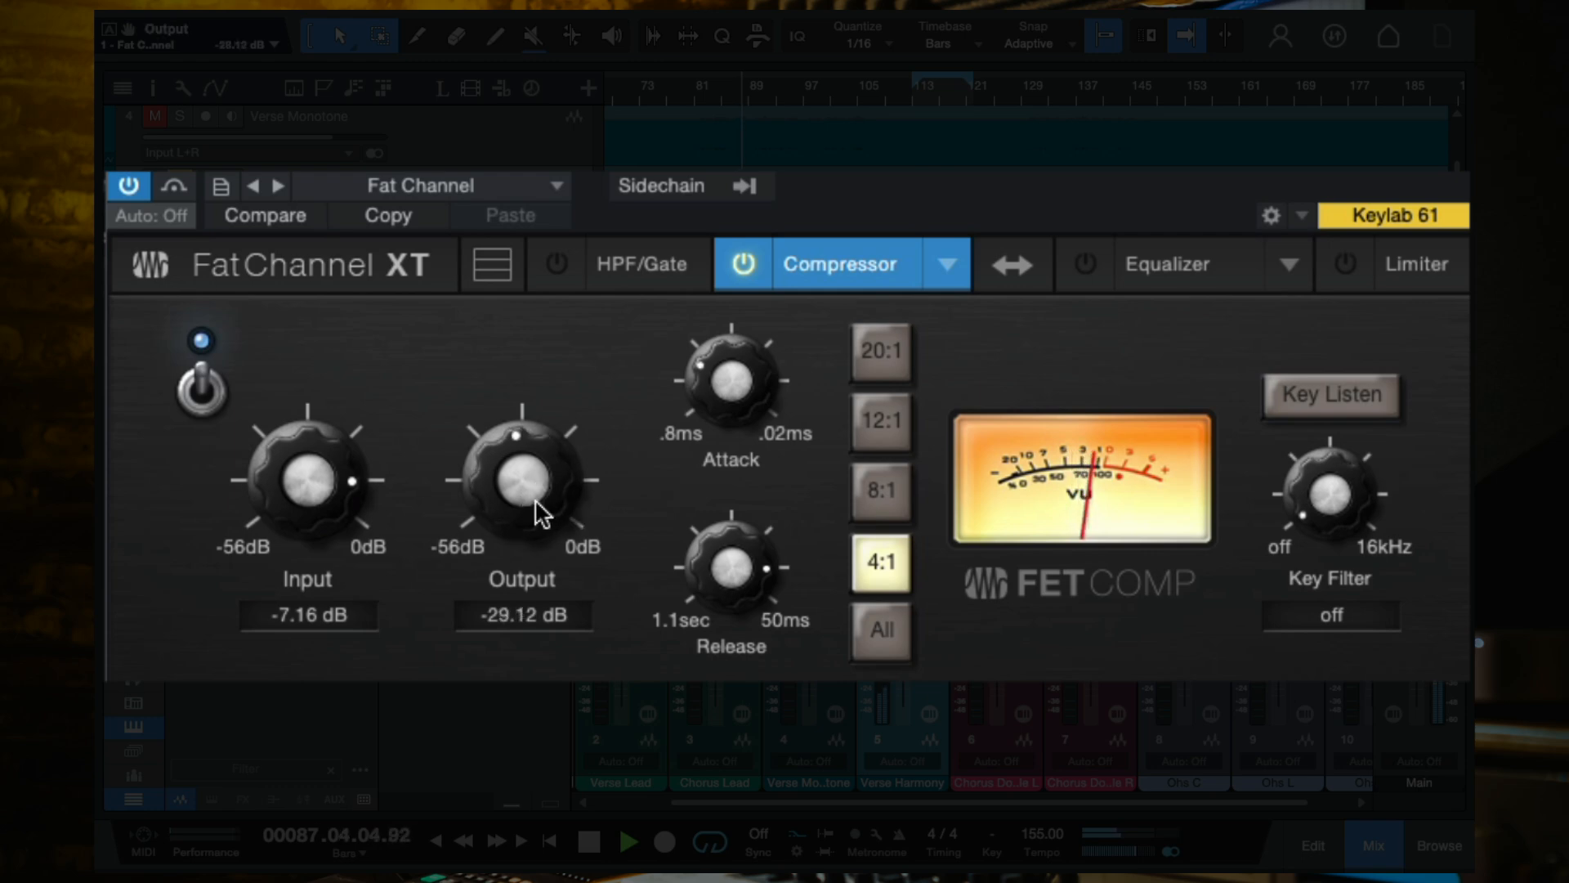
key("space")
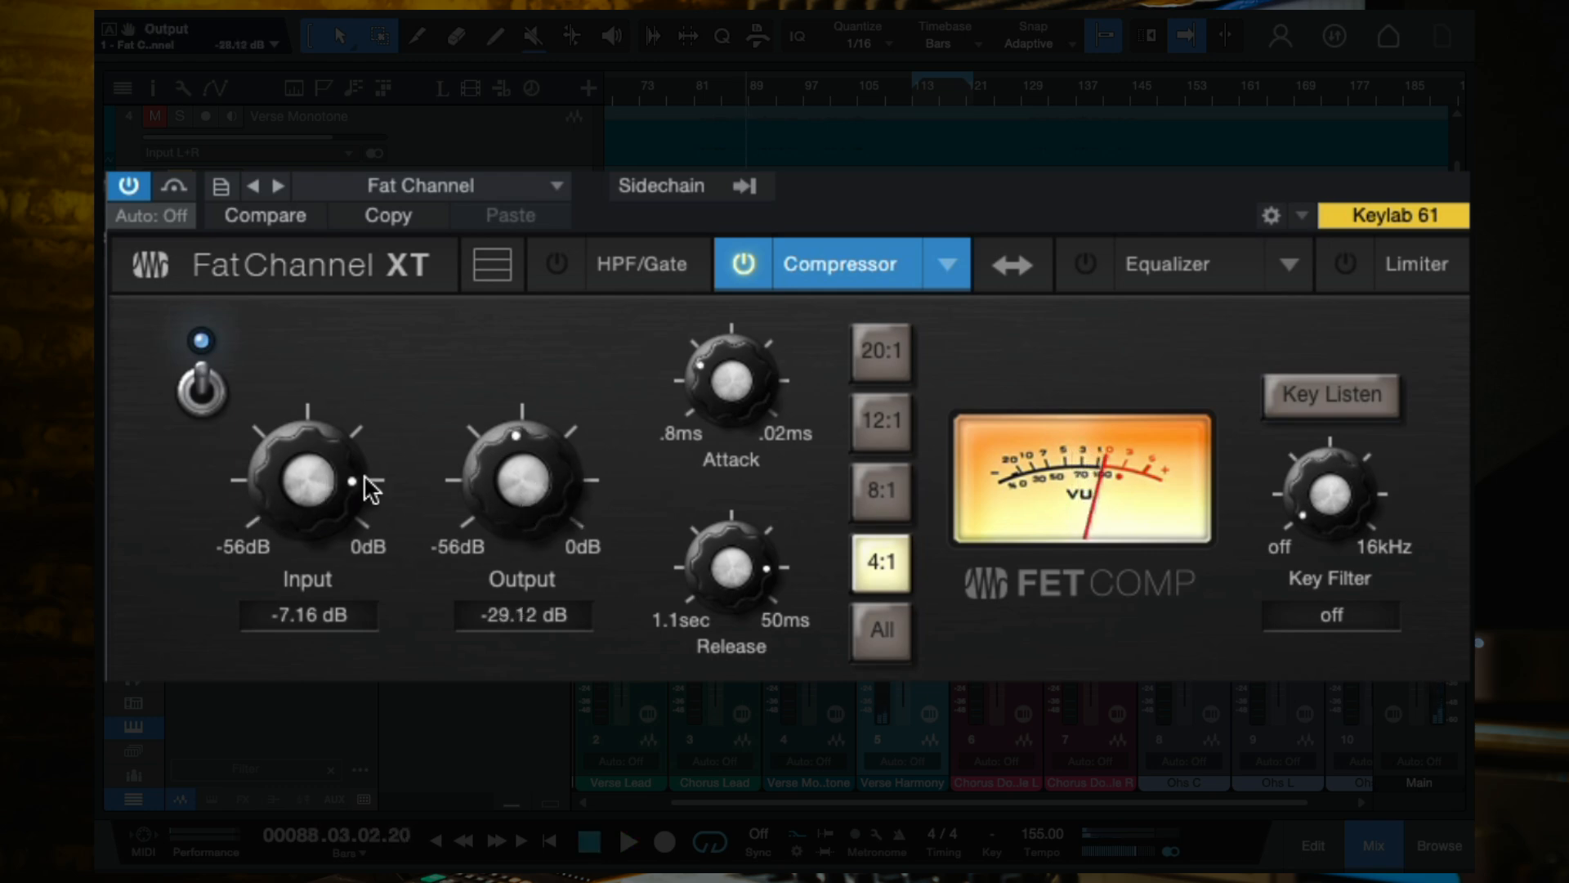
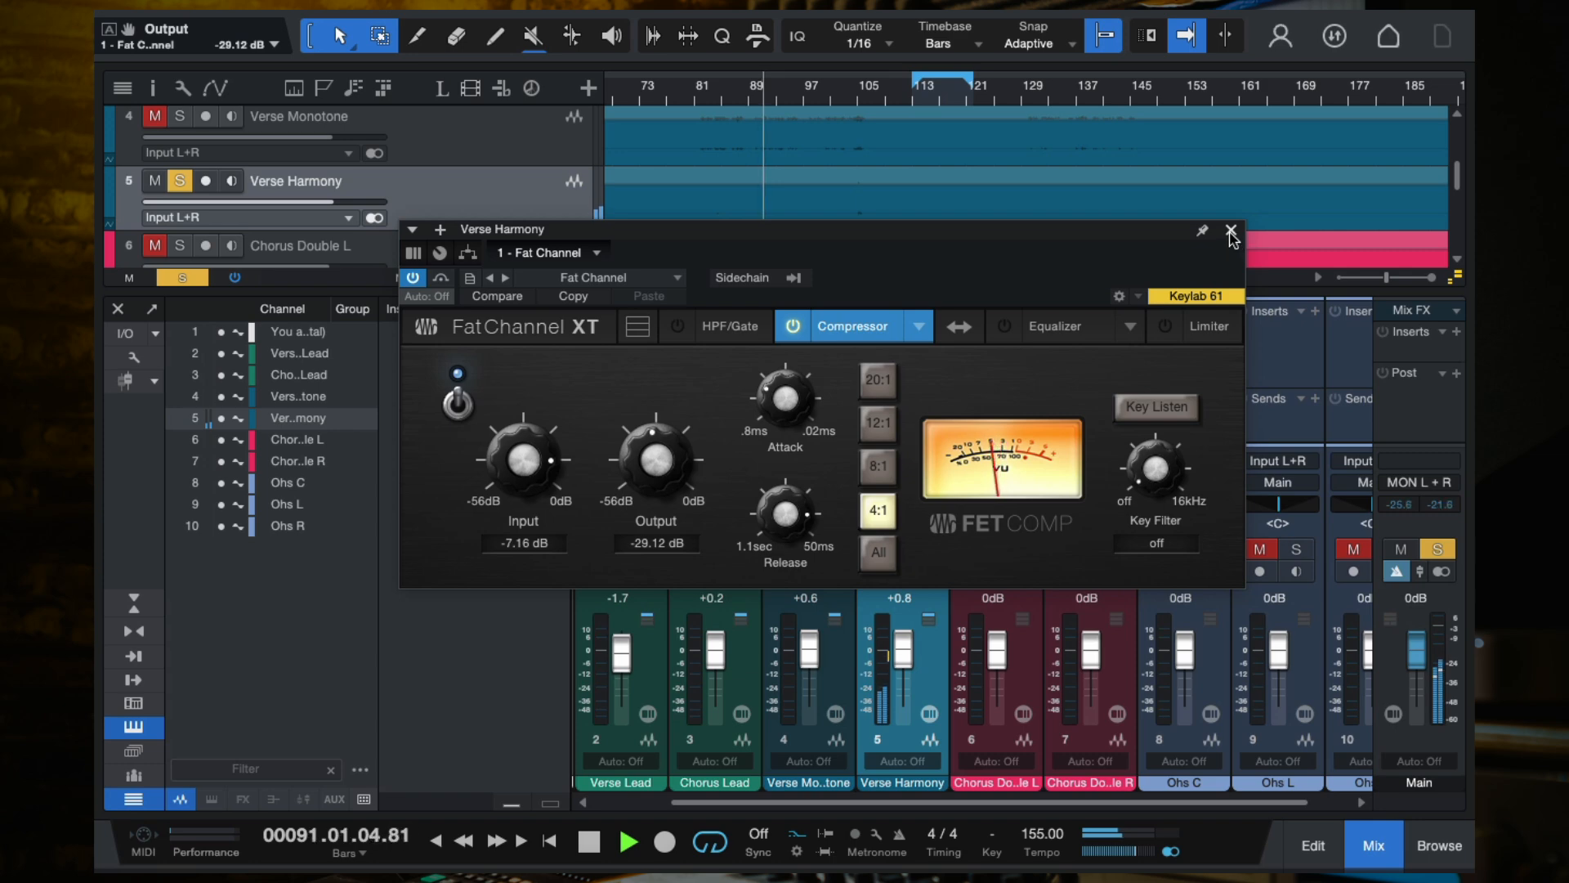
Close the Verse Harmony's compressor, unsolo the track, and listen to it in the full mix before stopping.
left_click(1232, 231)
left_click(921, 548)
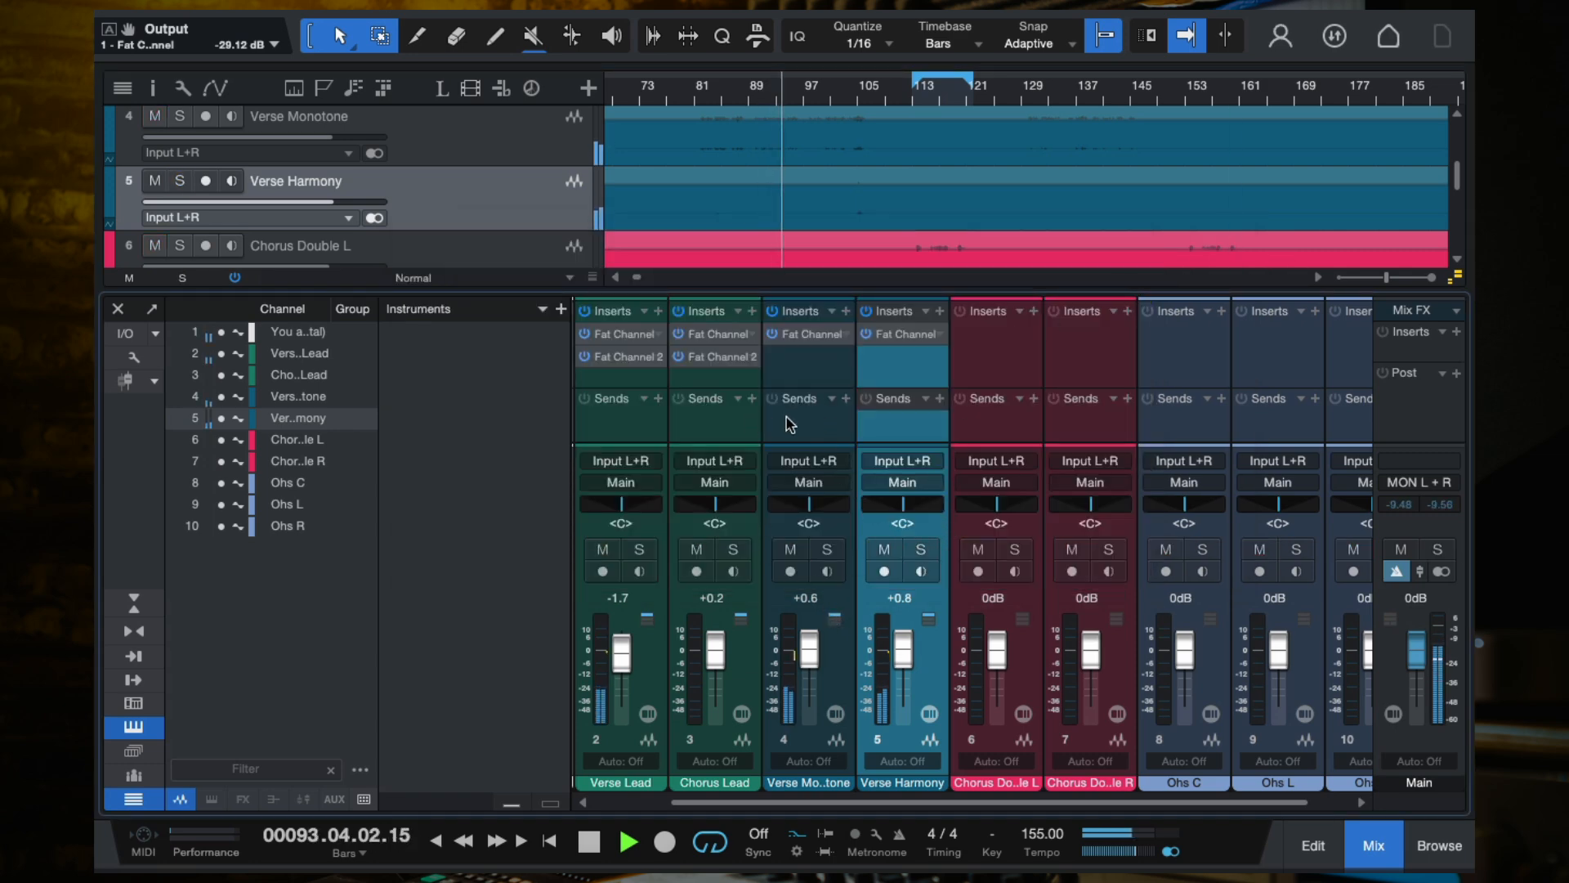
key("space")
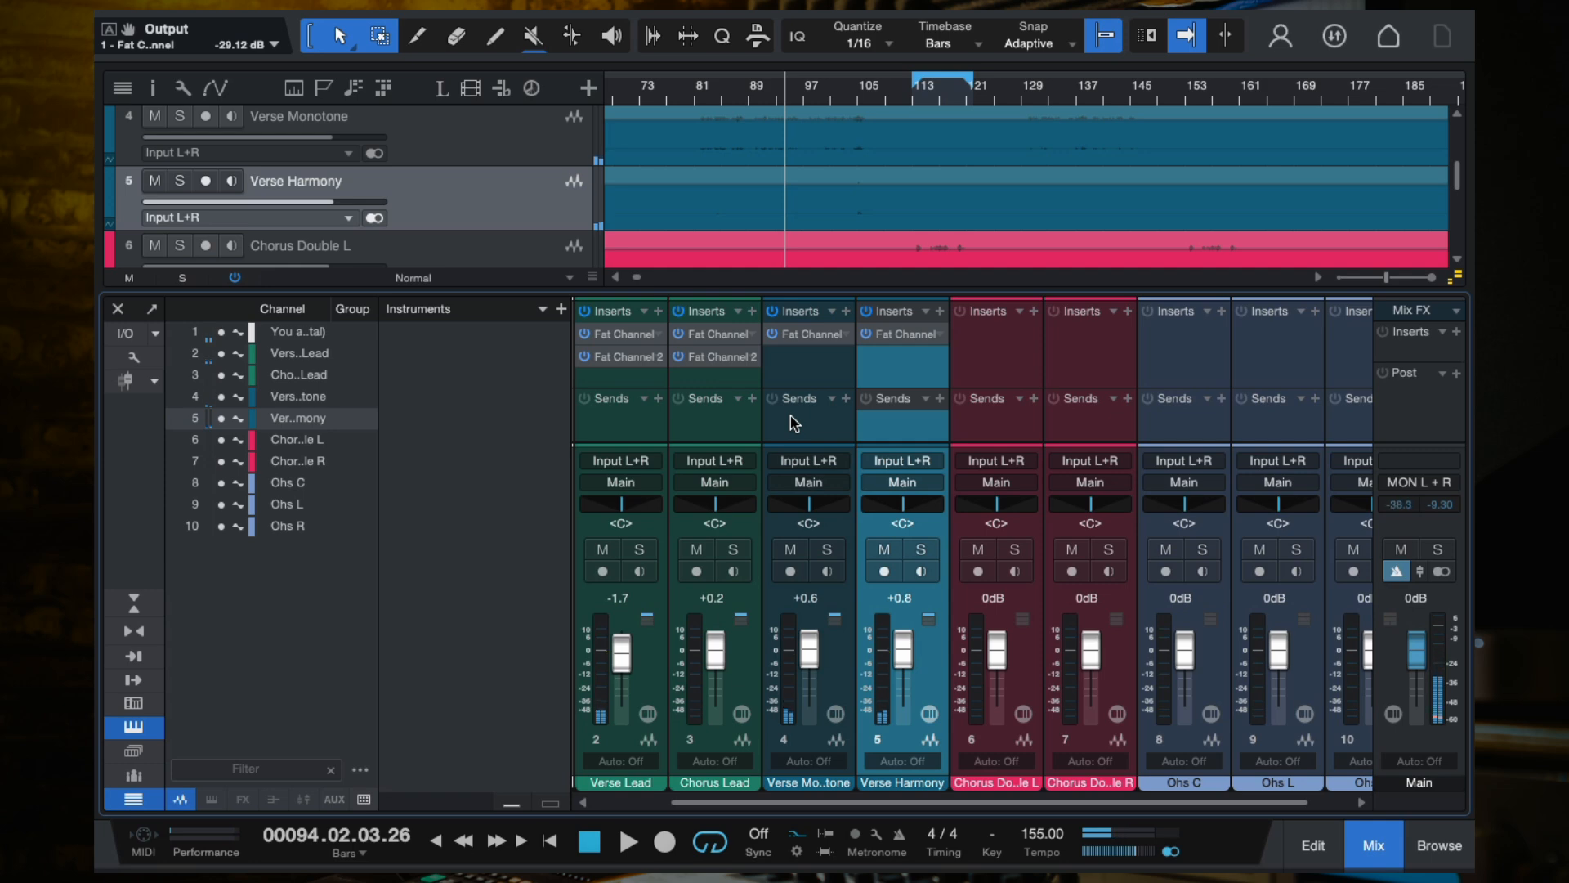
Compare the soloed Verse Monotone with the soloed Verse Harmony during playback, stop, and unsolo both tracks.
left_click(791, 423)
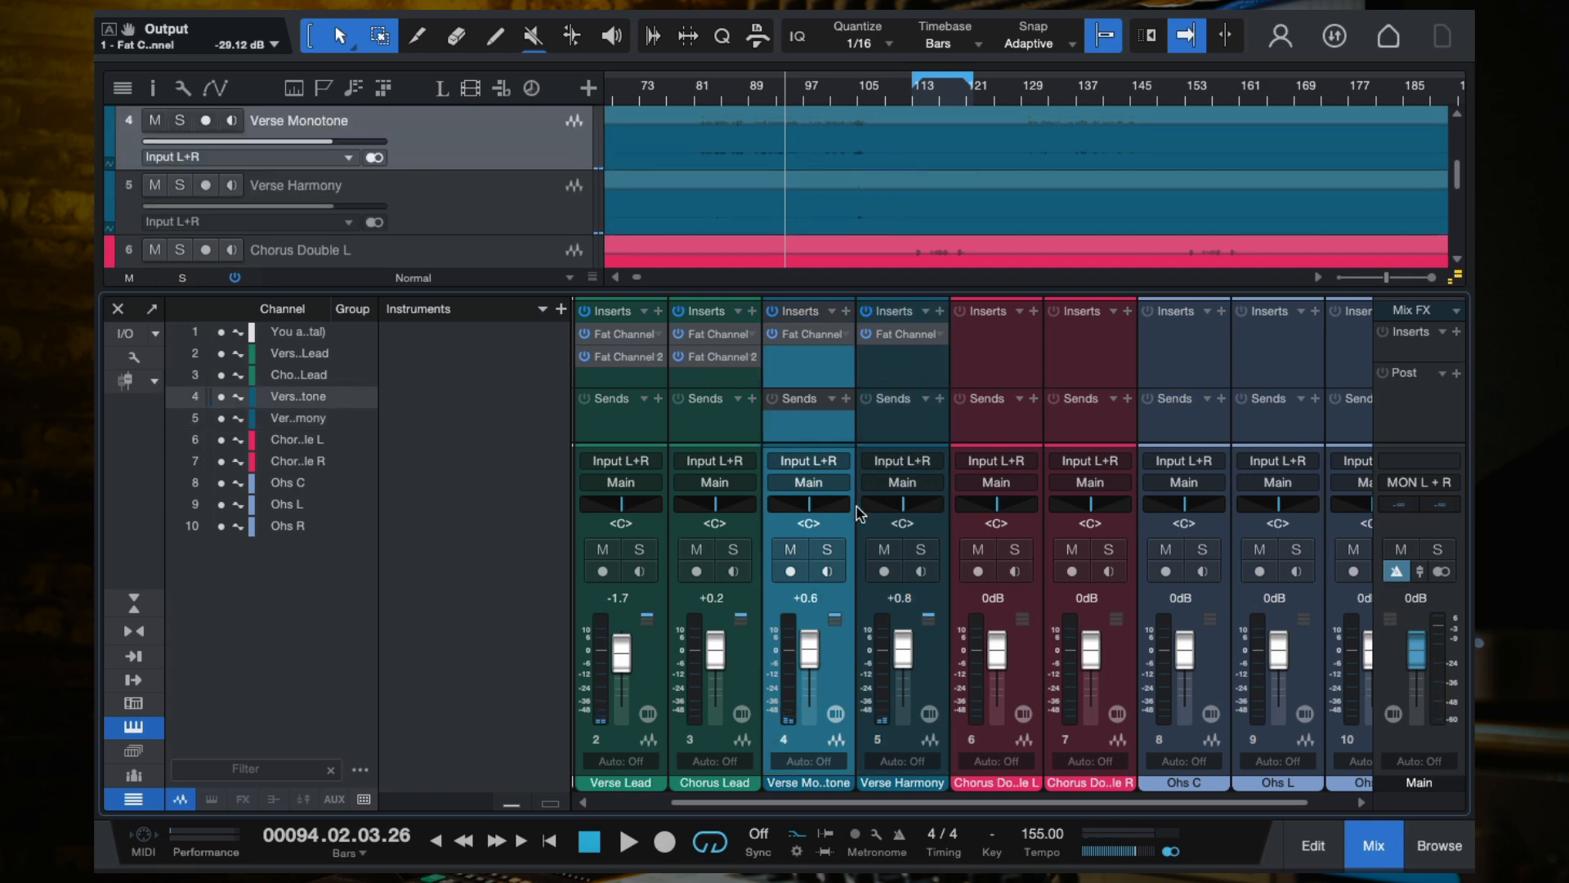
left_click(827, 550)
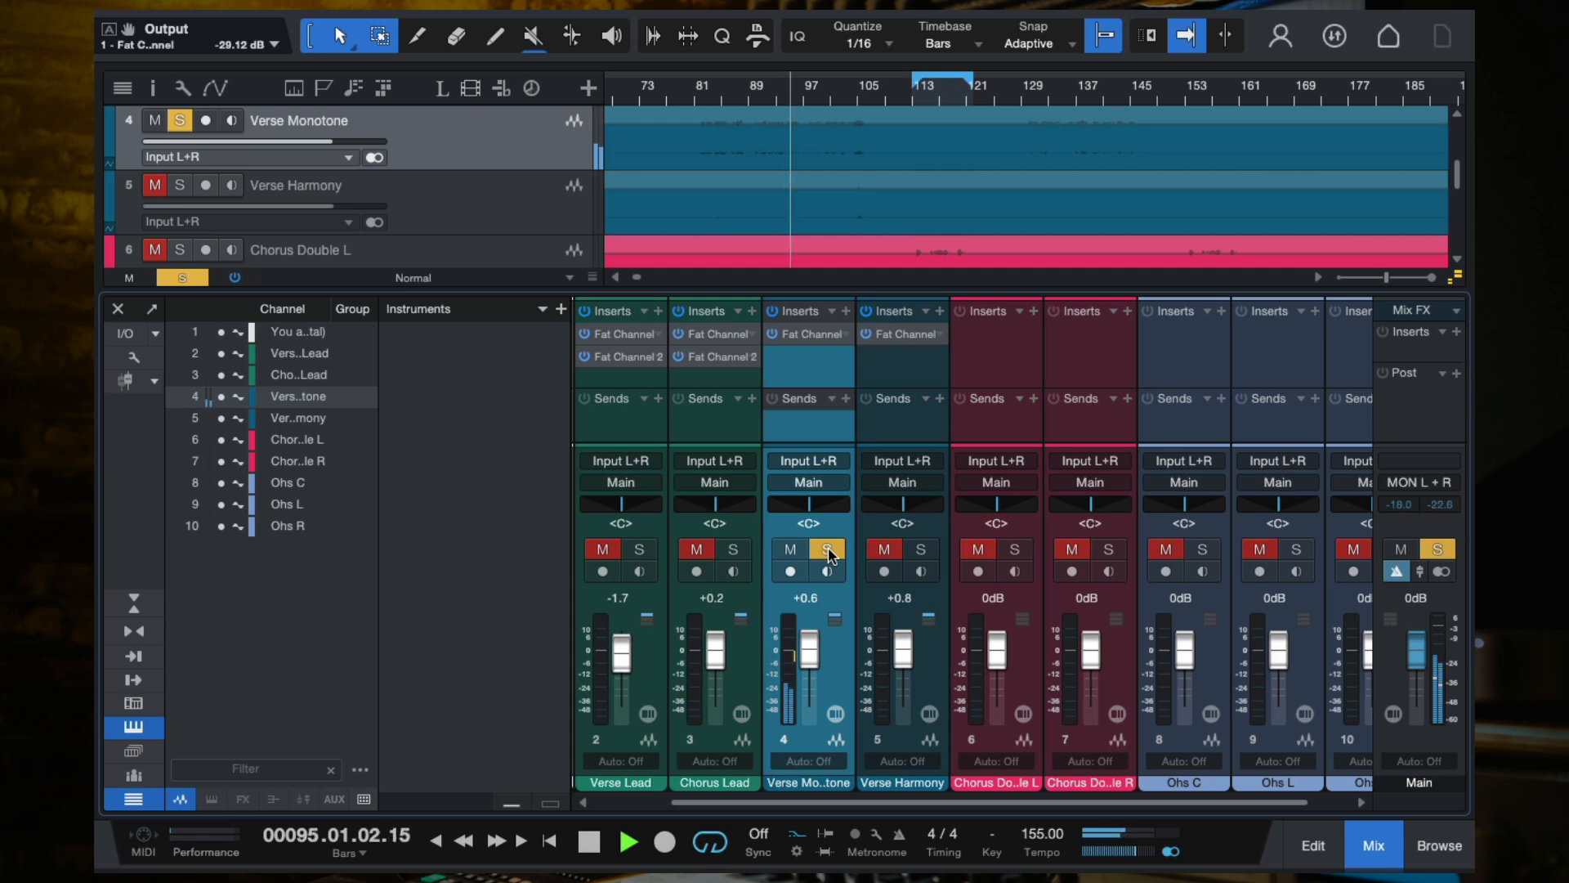
left_click(827, 550)
left_click(918, 550)
key("space")
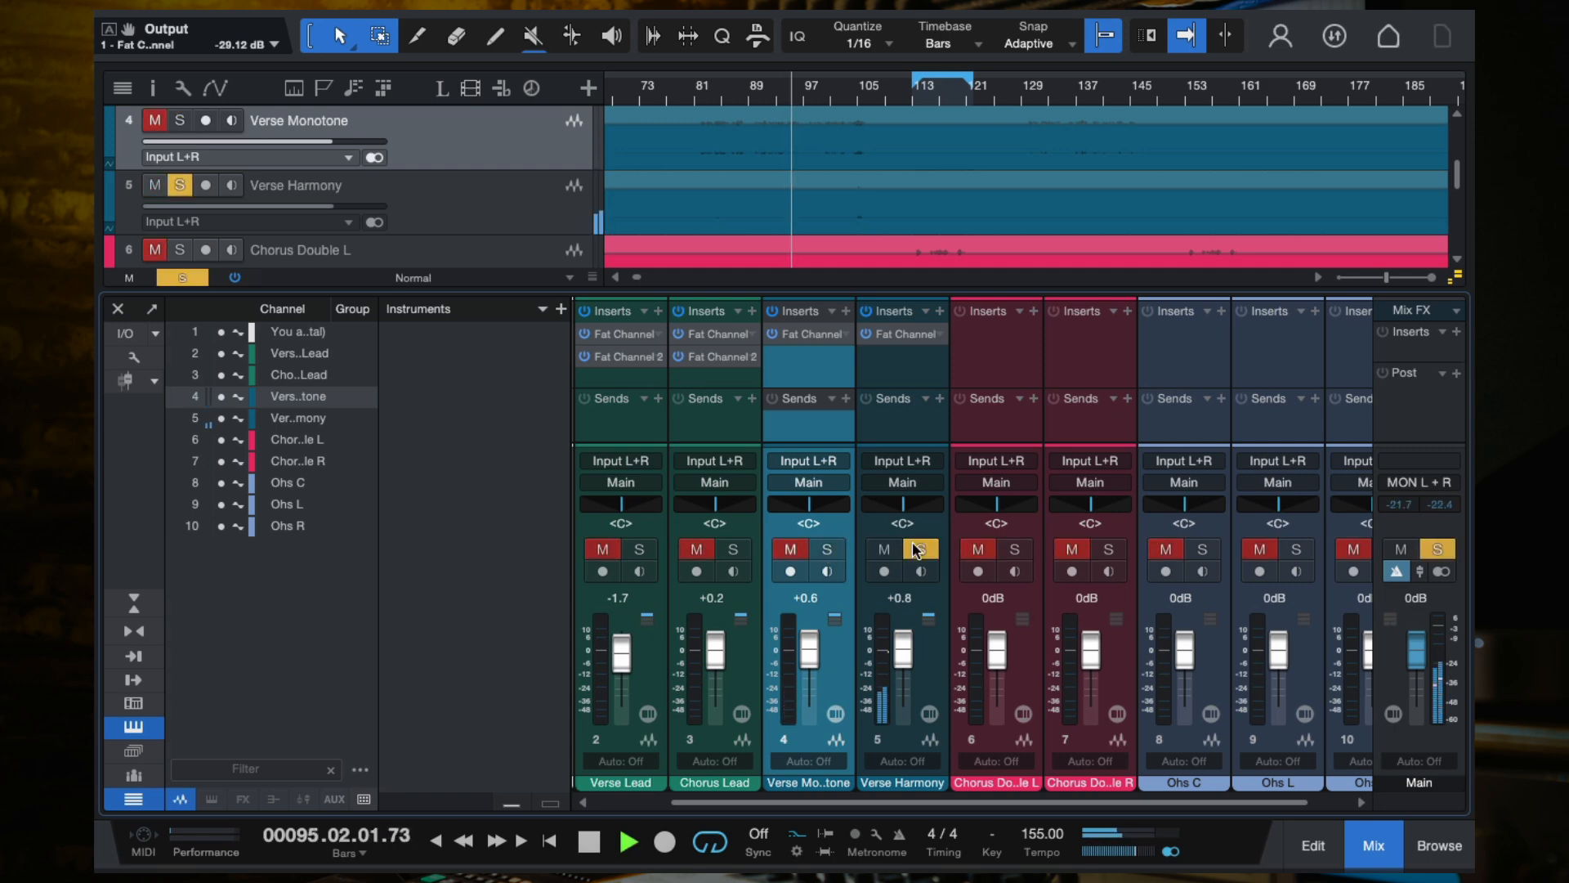
key("space")
left_click(919, 549)
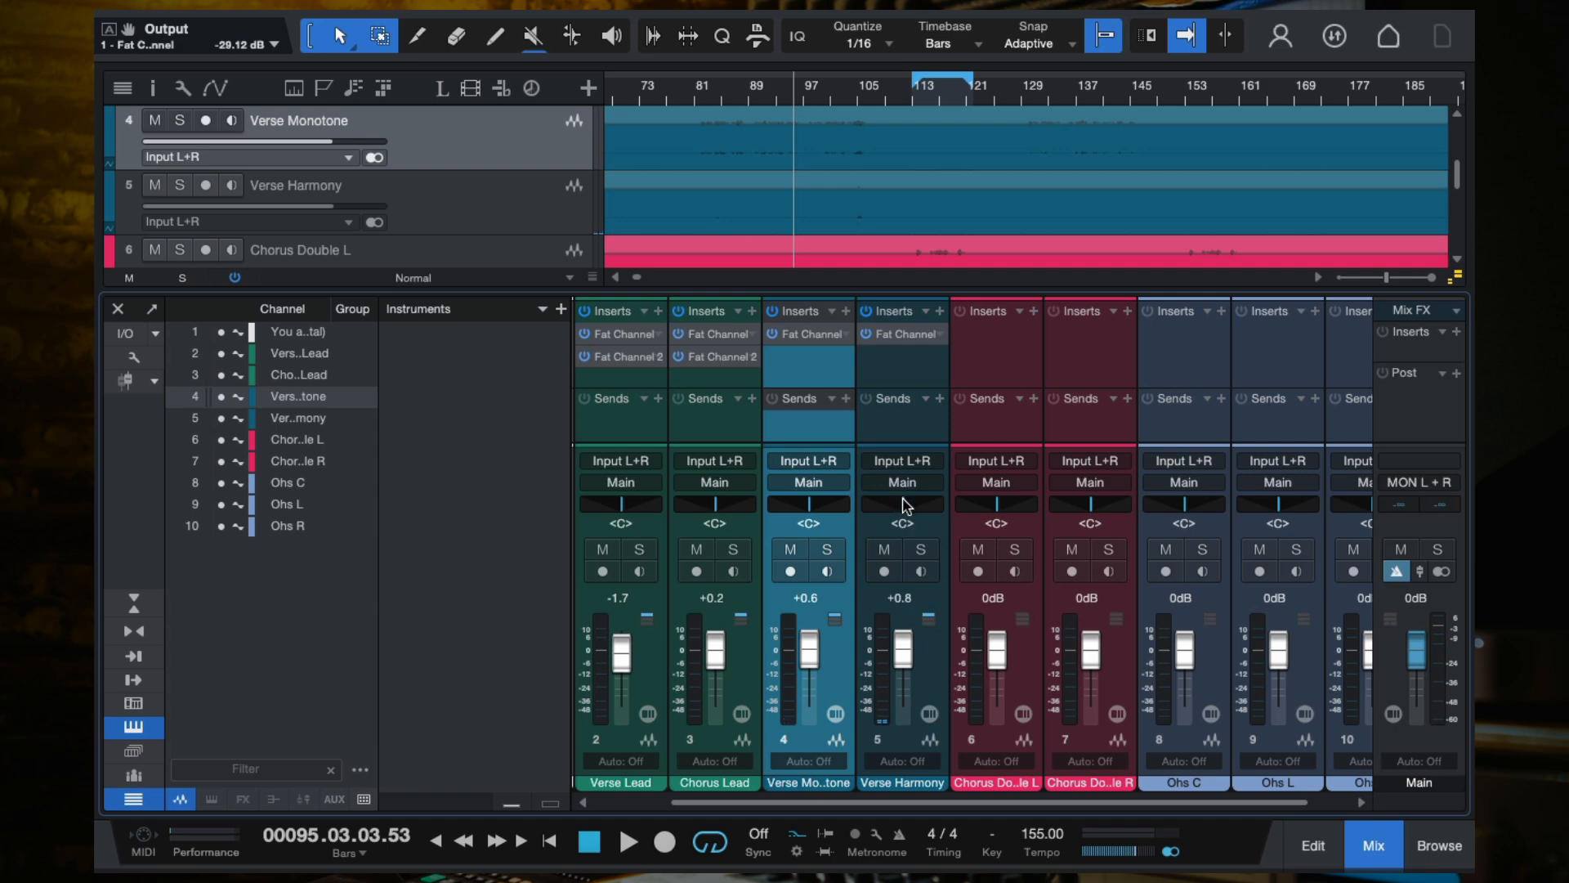
Examine where the verse and chorus vocal parts sit in the arrangement, and review the remaining unprocessed vocal channels in the mixer.
left_click(118, 308)
left_click(513, 409)
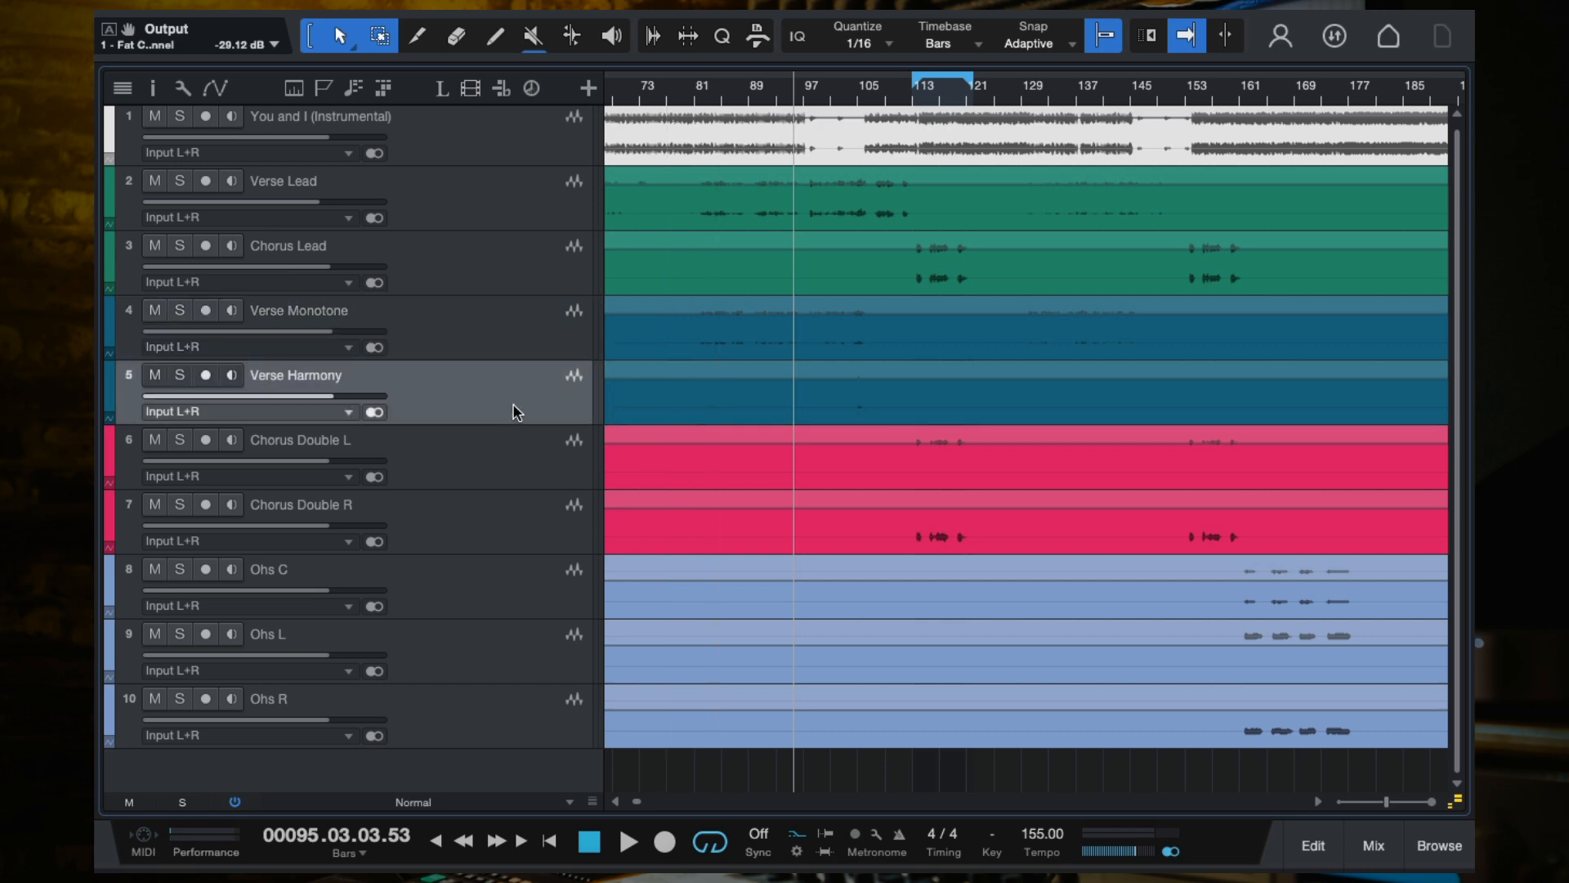
scroll(710, 434, "left", 5)
scroll(709, 432, "up", 3)
scroll(709, 428, "down", 5)
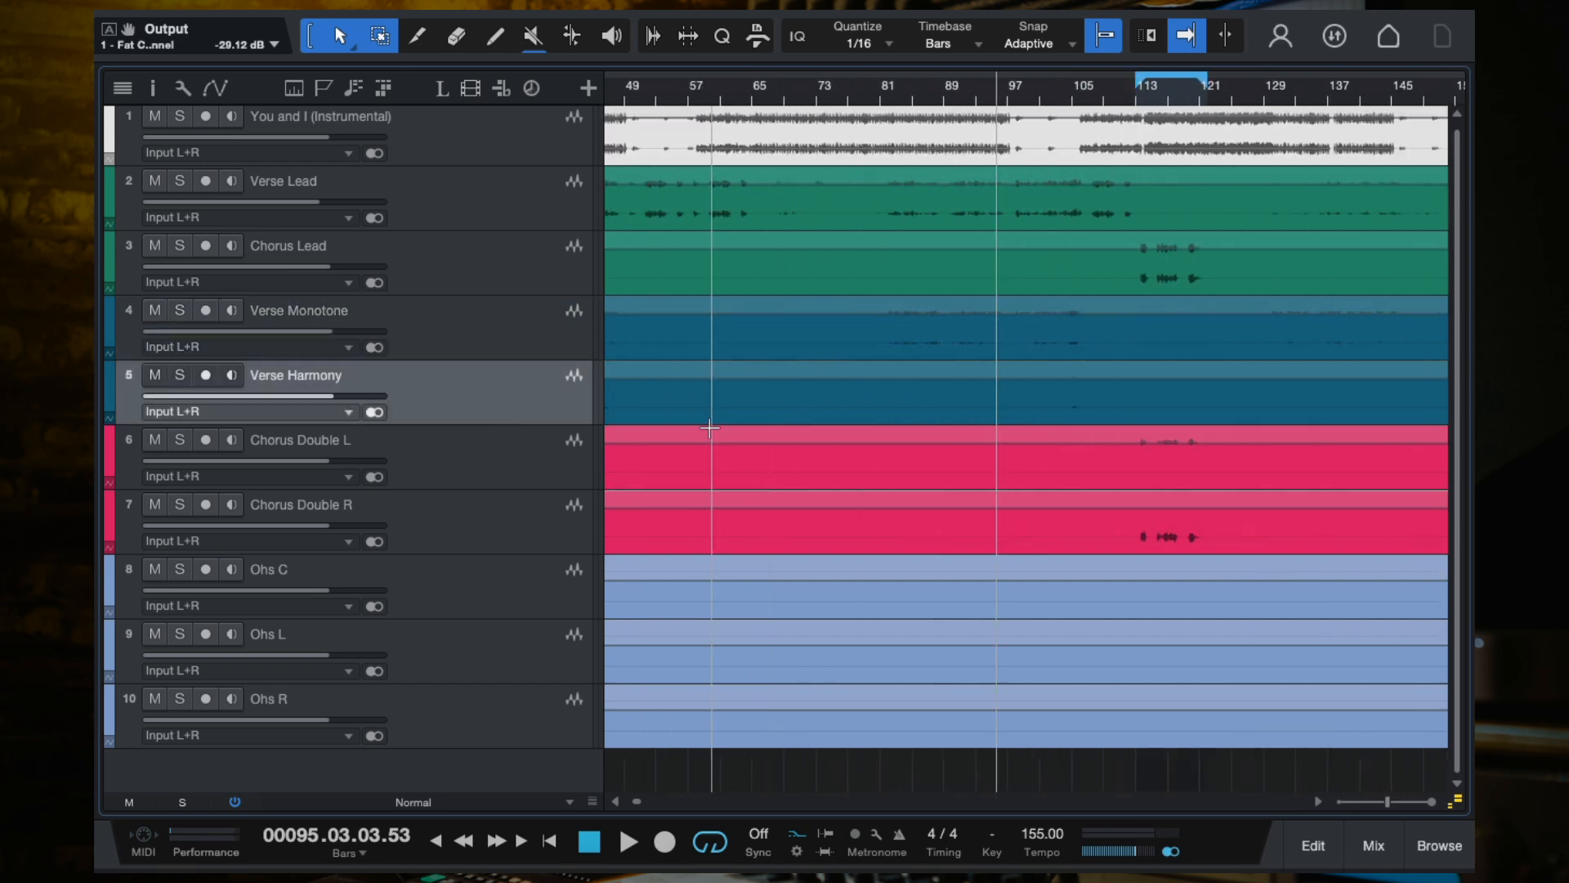
scroll(709, 428, "up", 4)
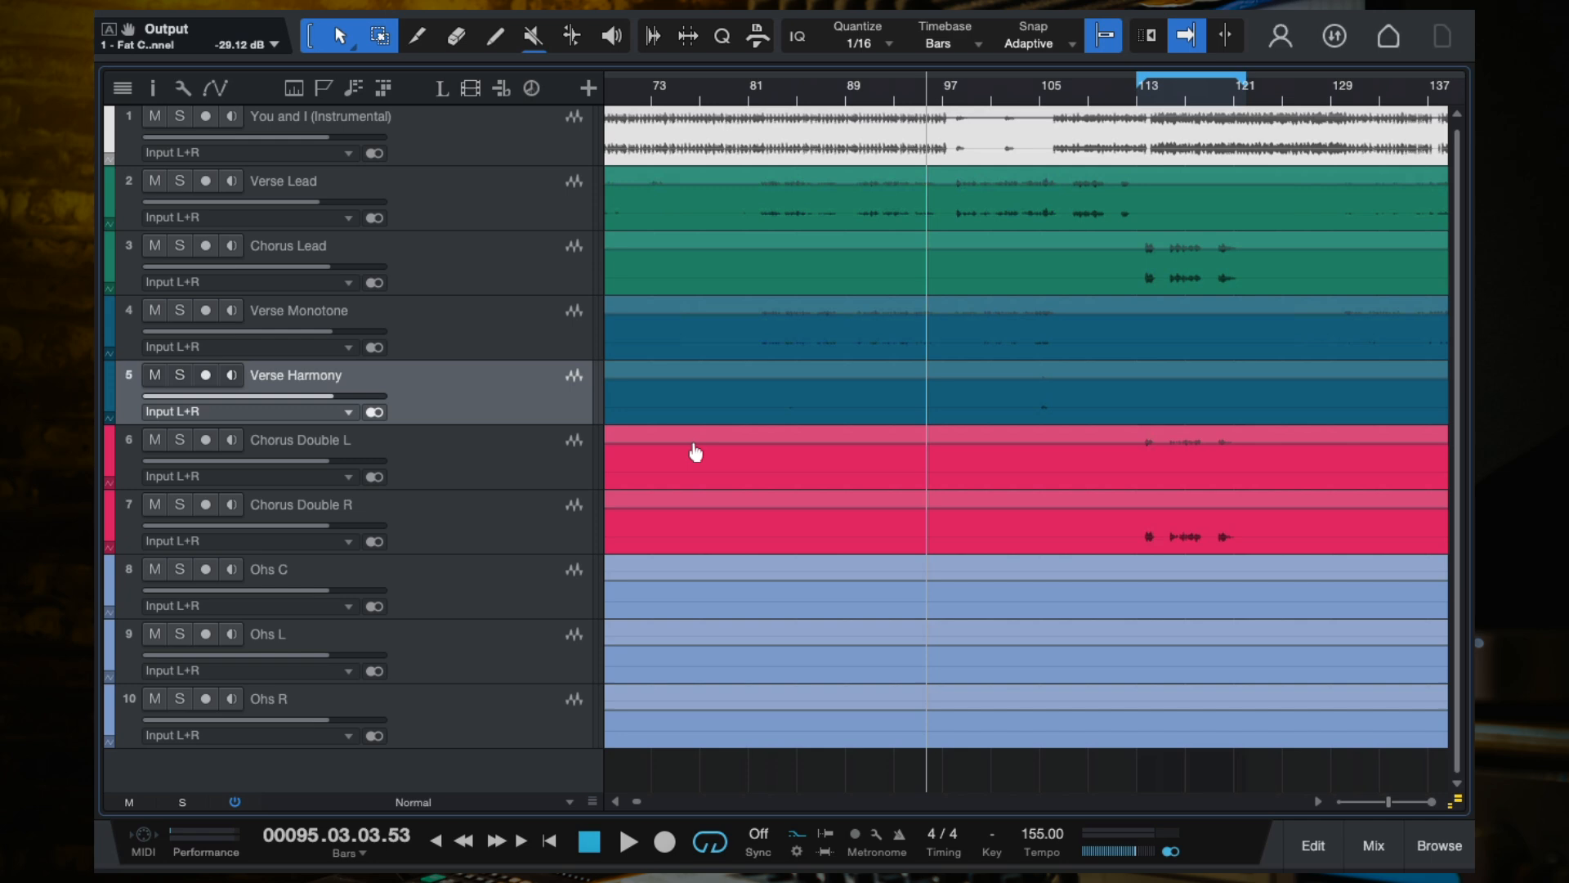
scroll(695, 452, "up", 3)
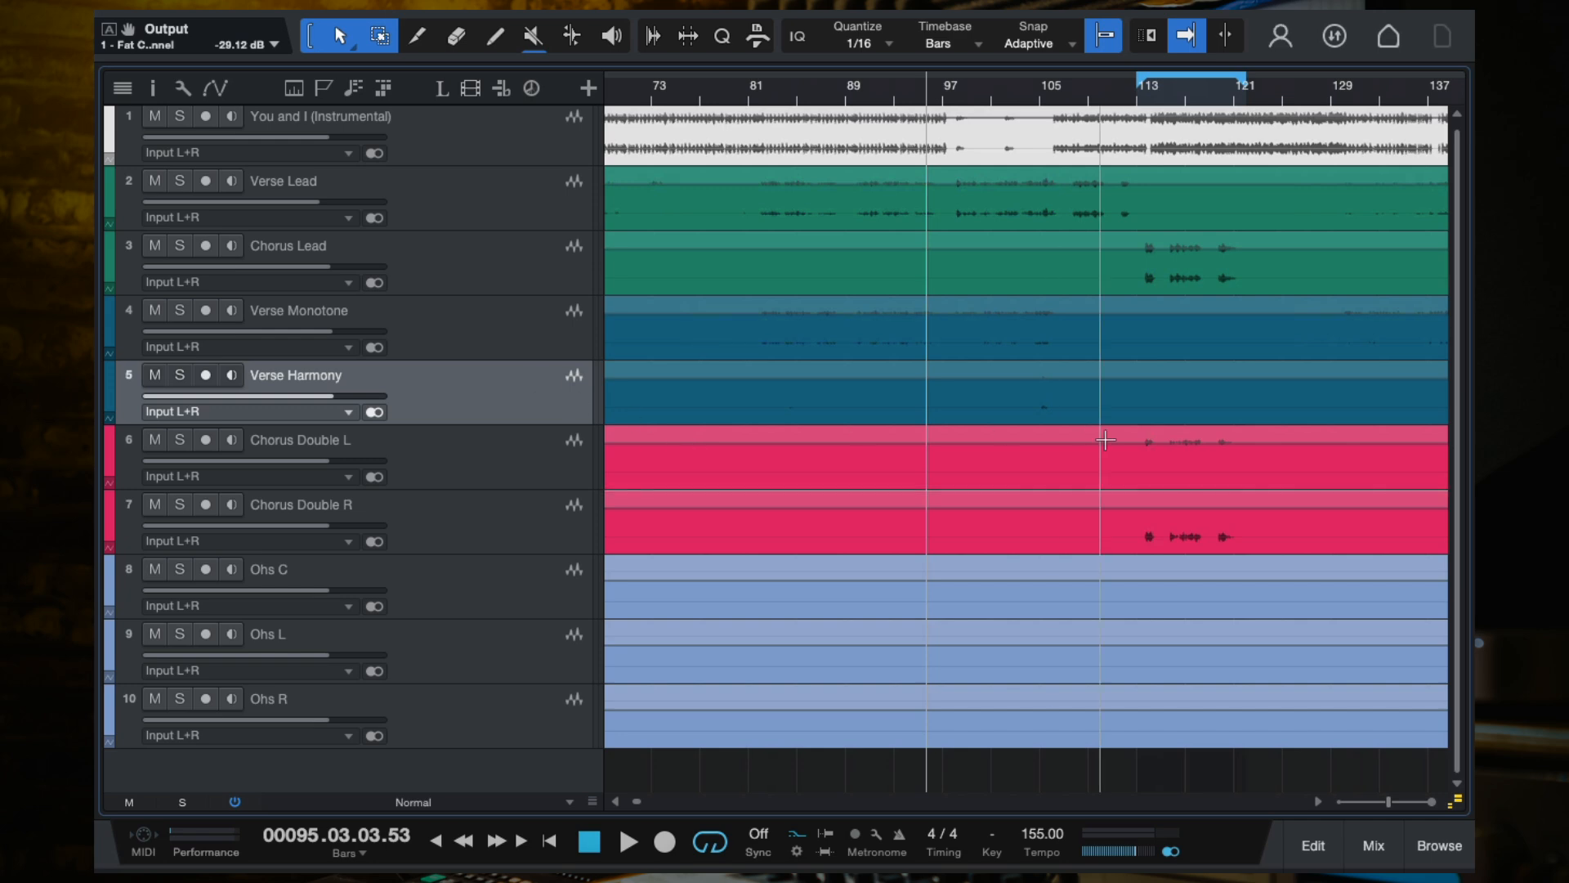
key("F3")
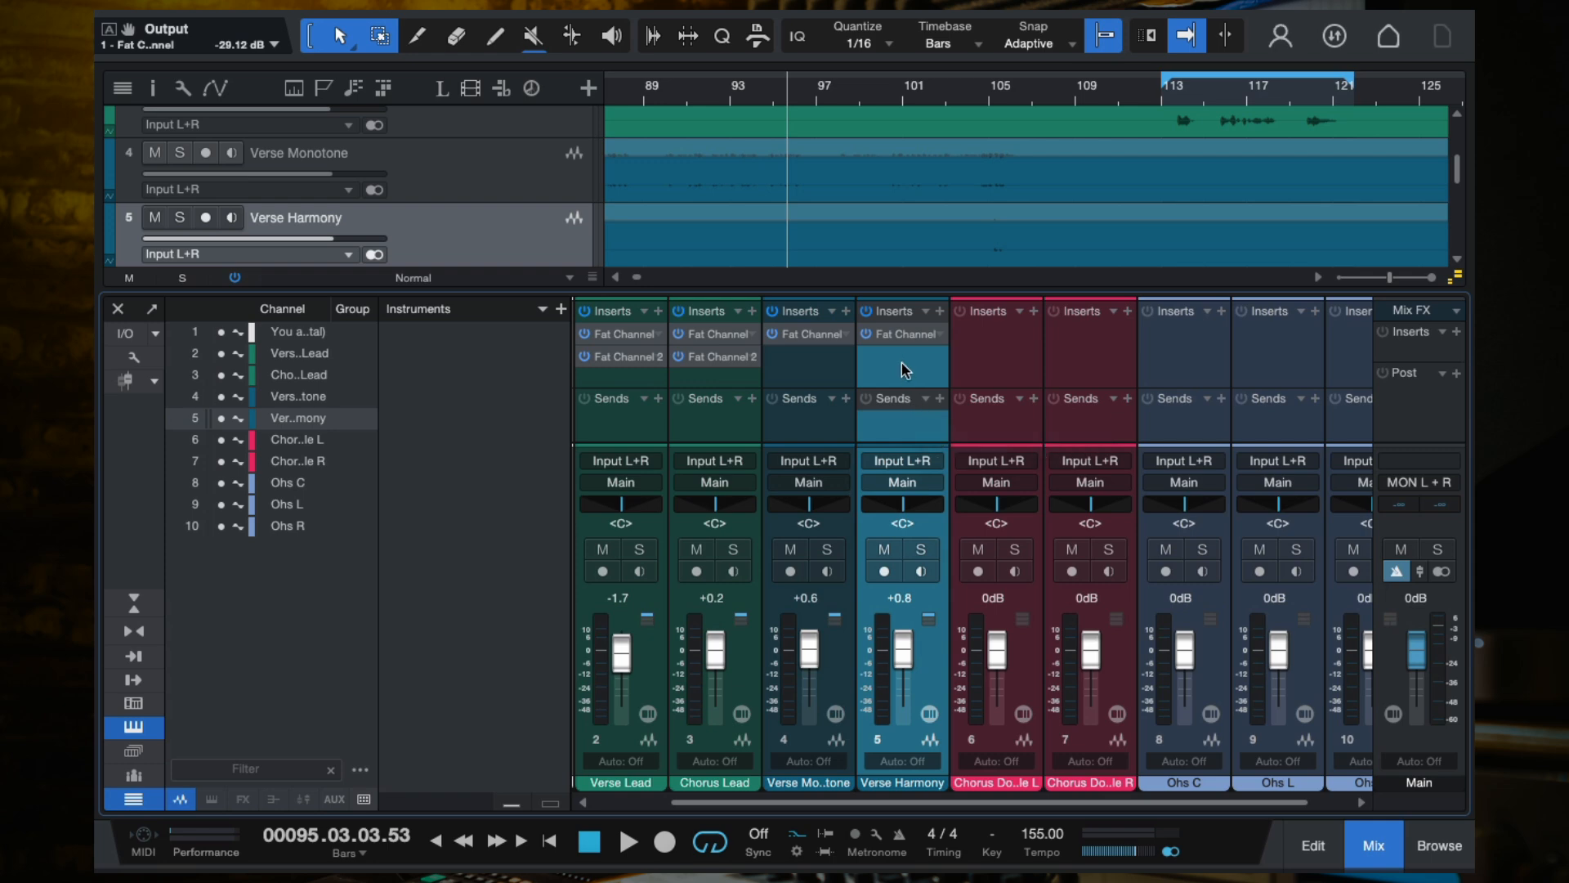
scroll(900, 356, "right", 2)
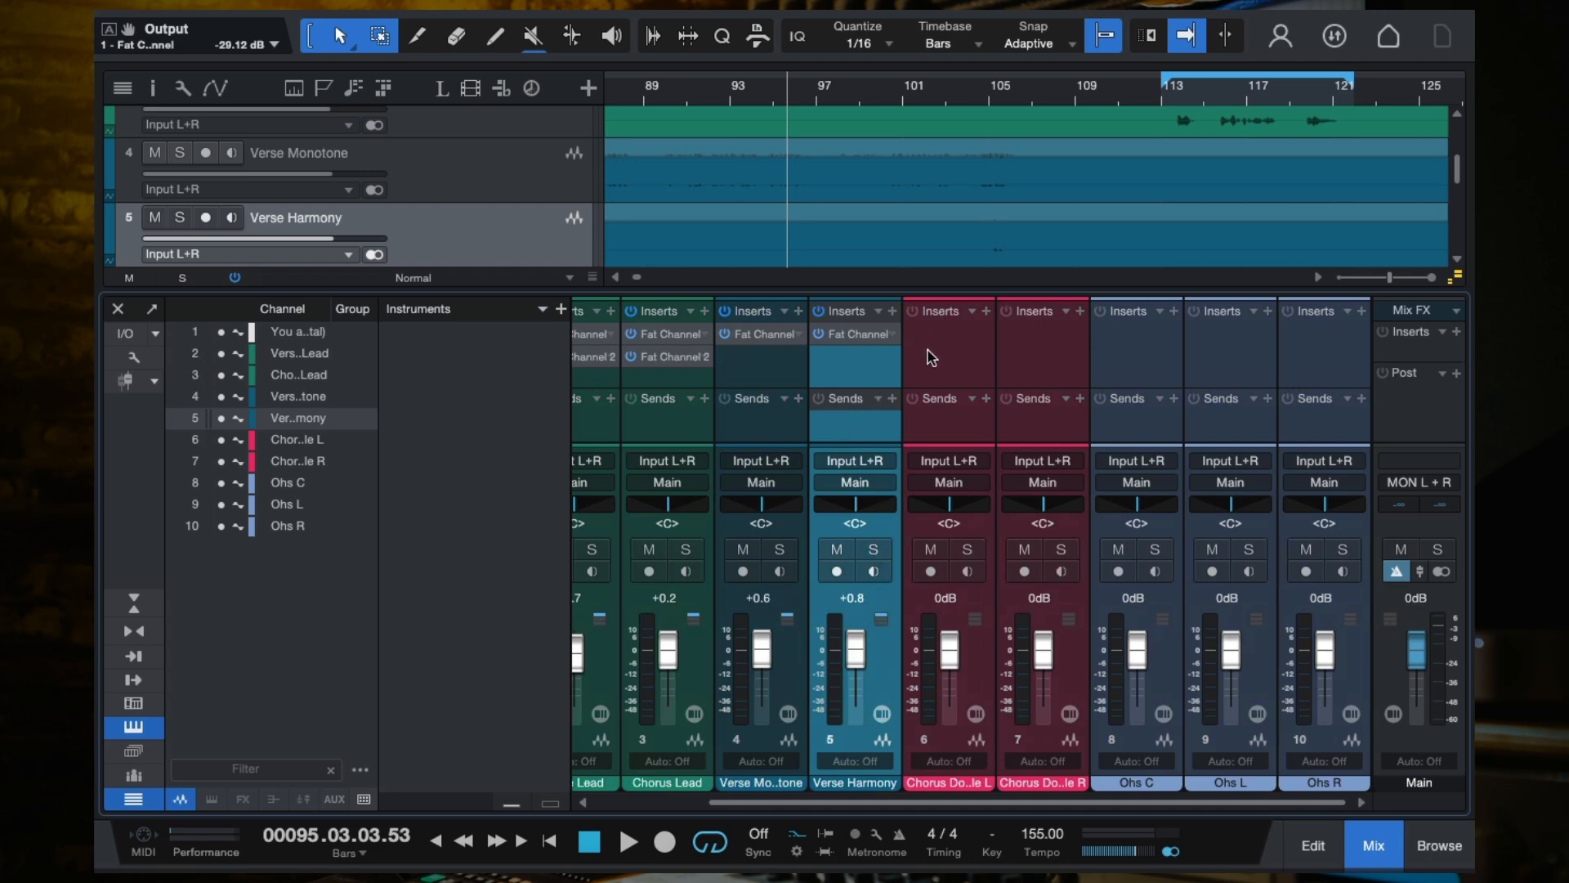
Play the full mix from bar 114 with Chorus Double L selected, and show the mixer.
left_click(115, 310)
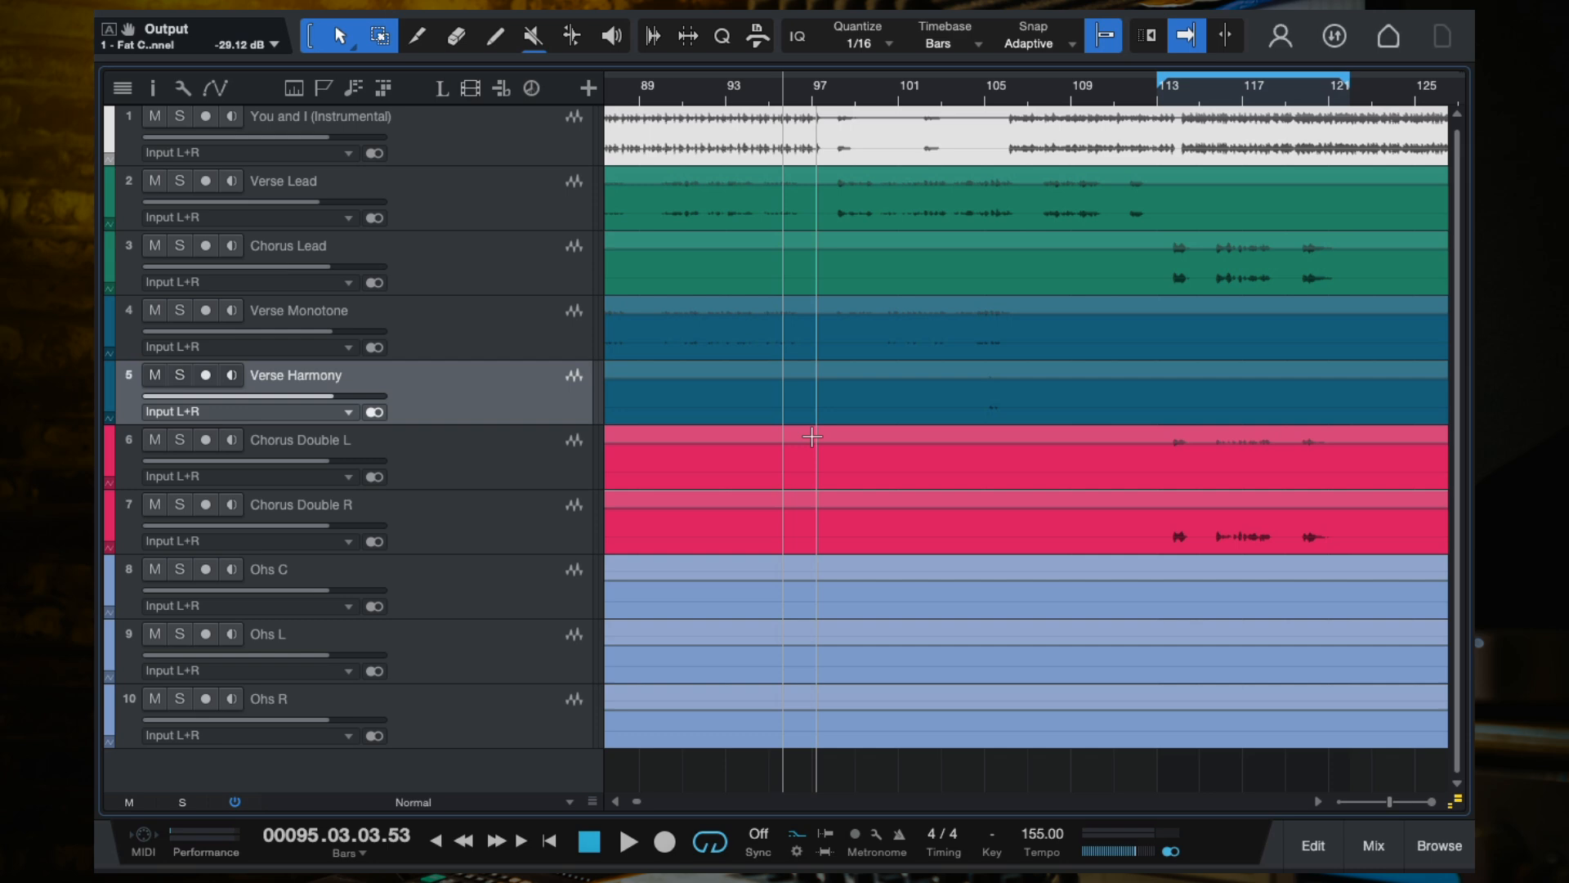
scroll(814, 437, "right", 3)
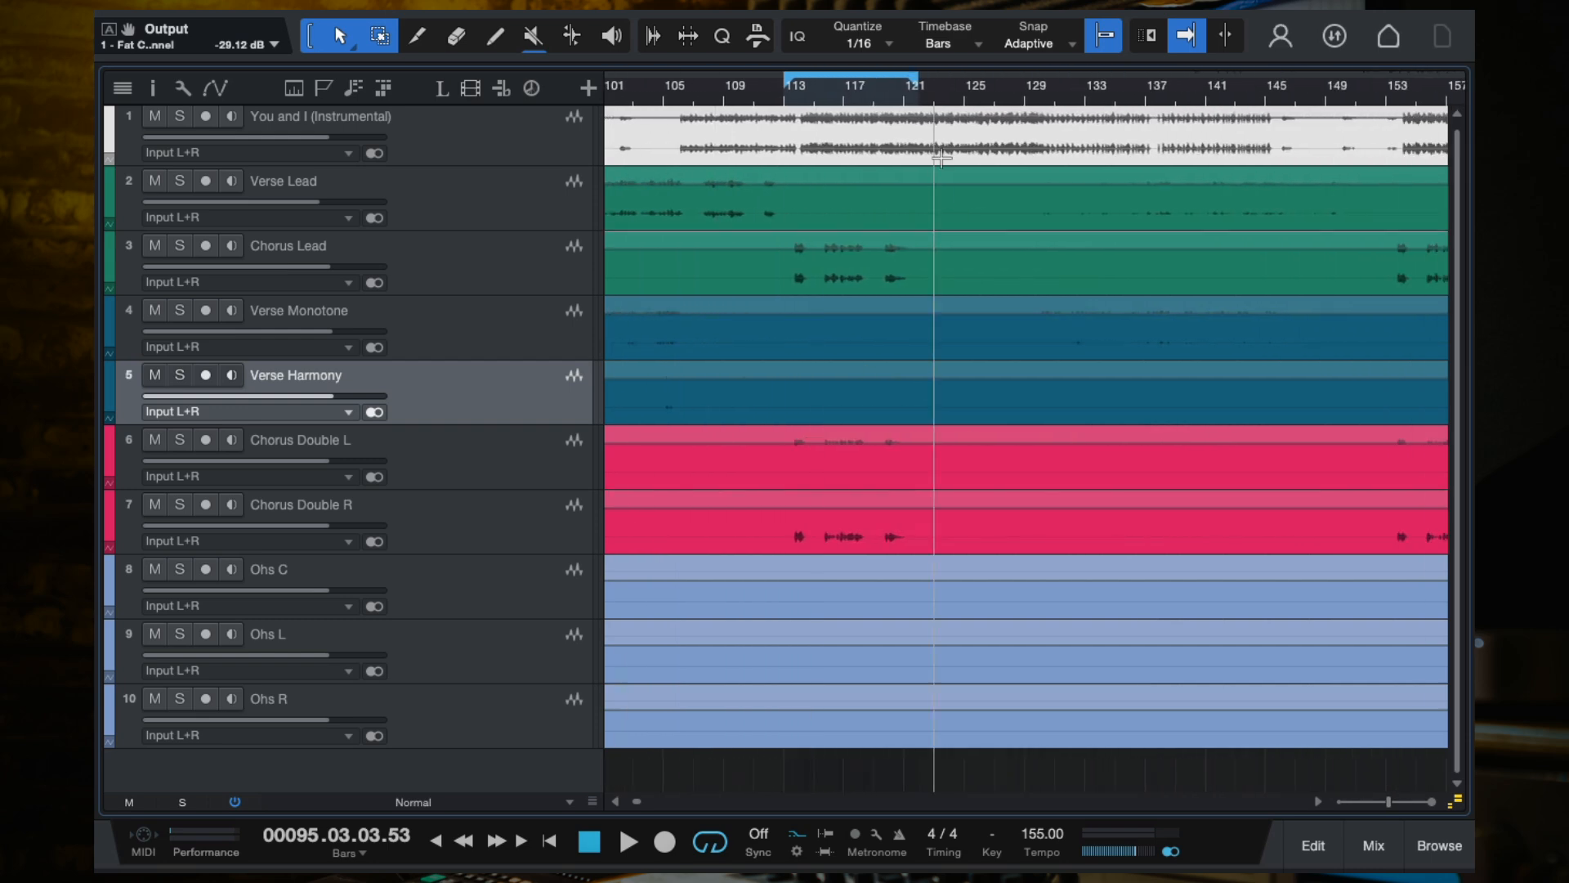
left_click(794, 96)
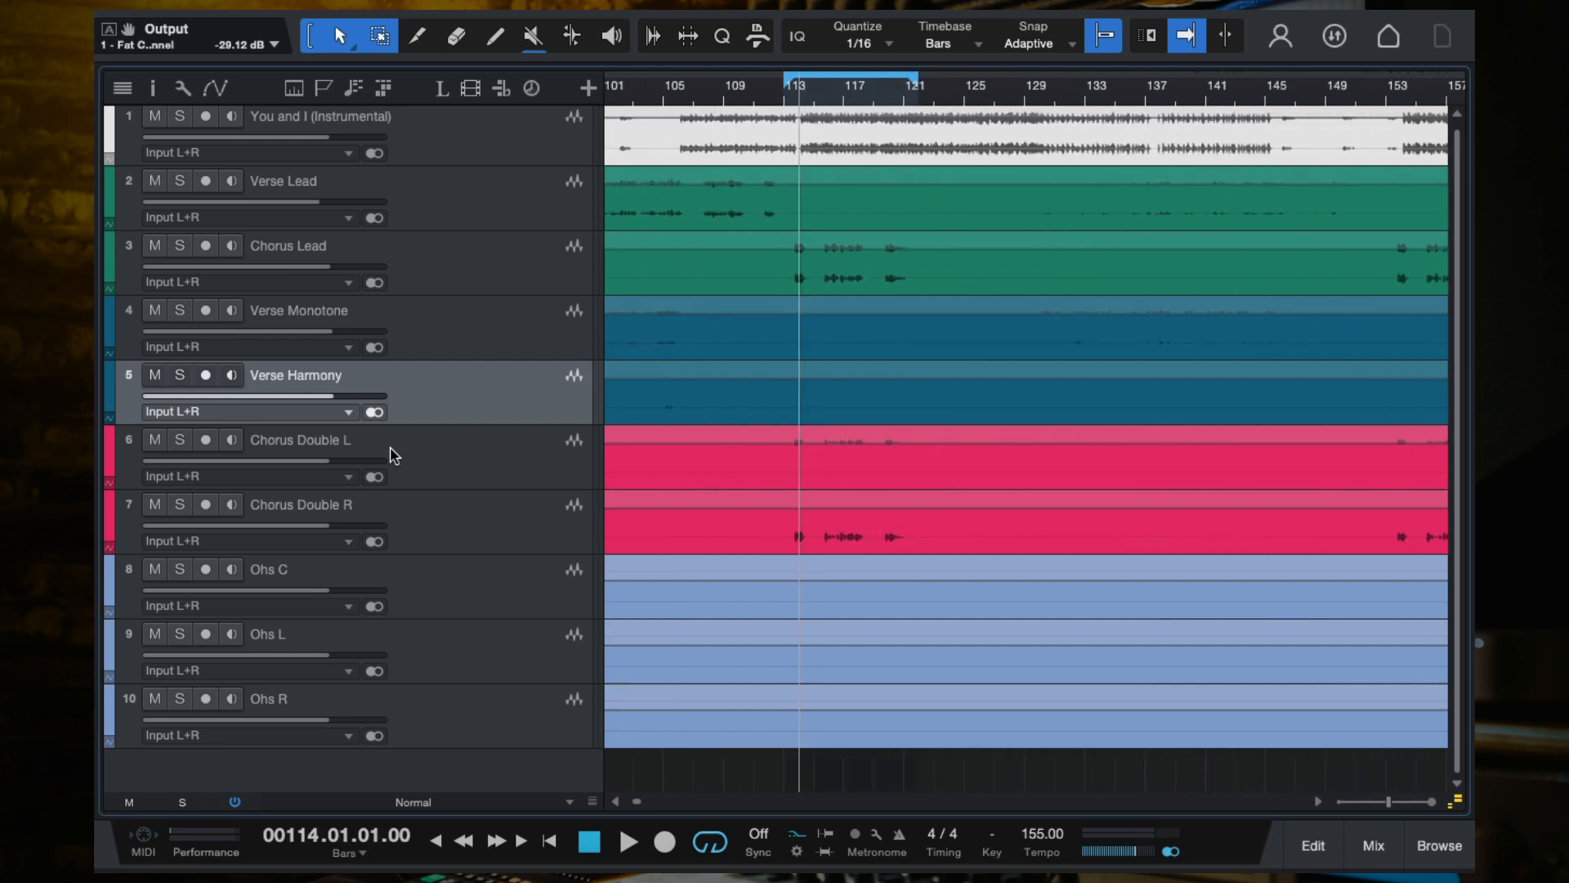
left_click(450, 479)
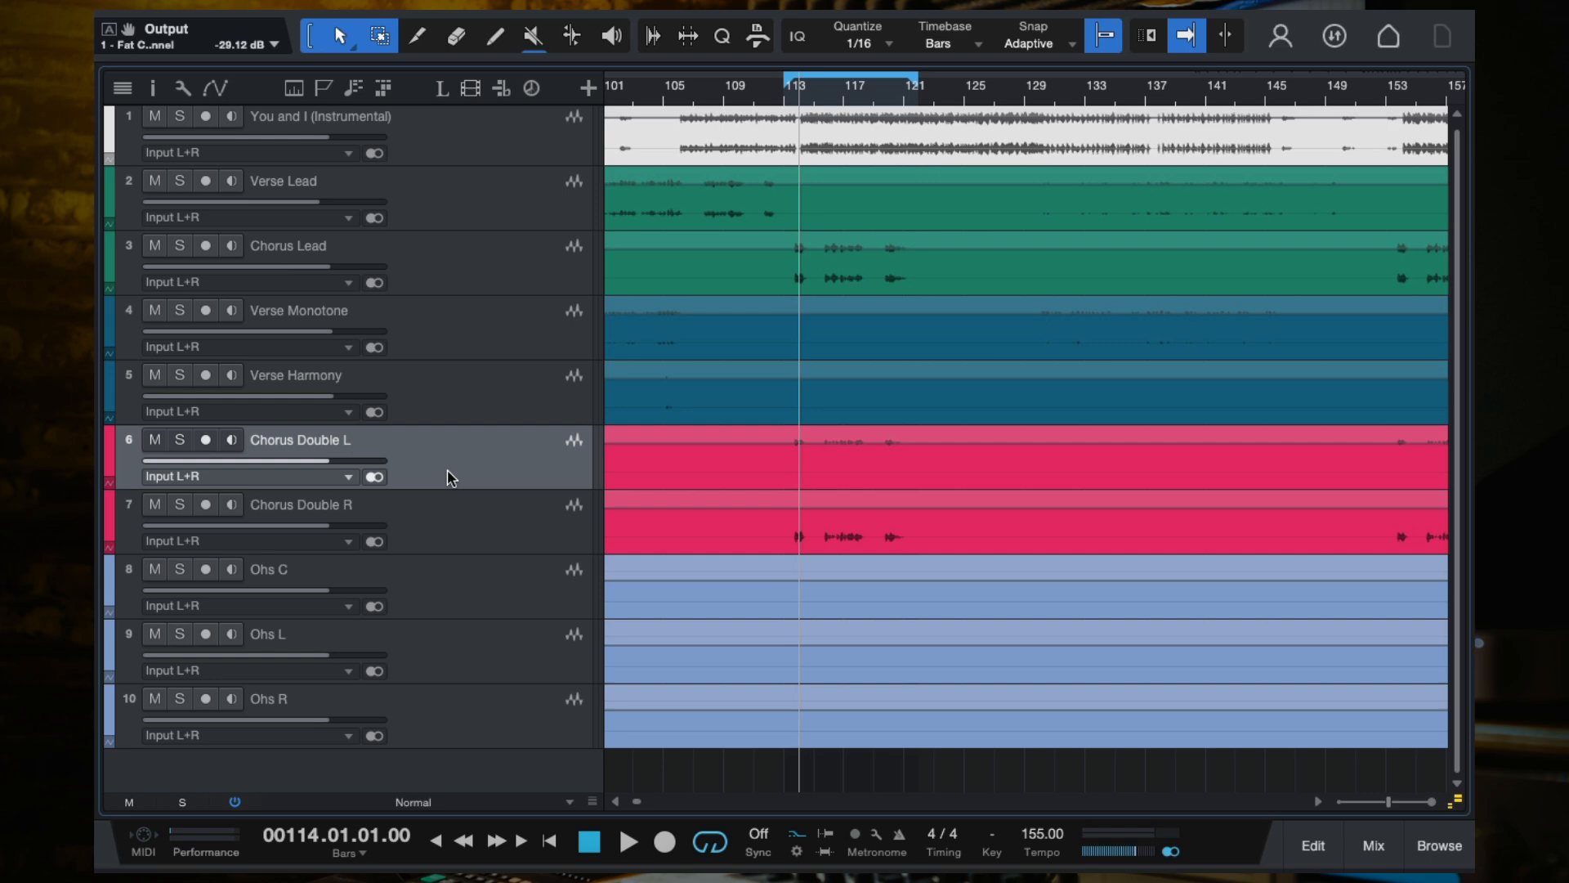
key("space")
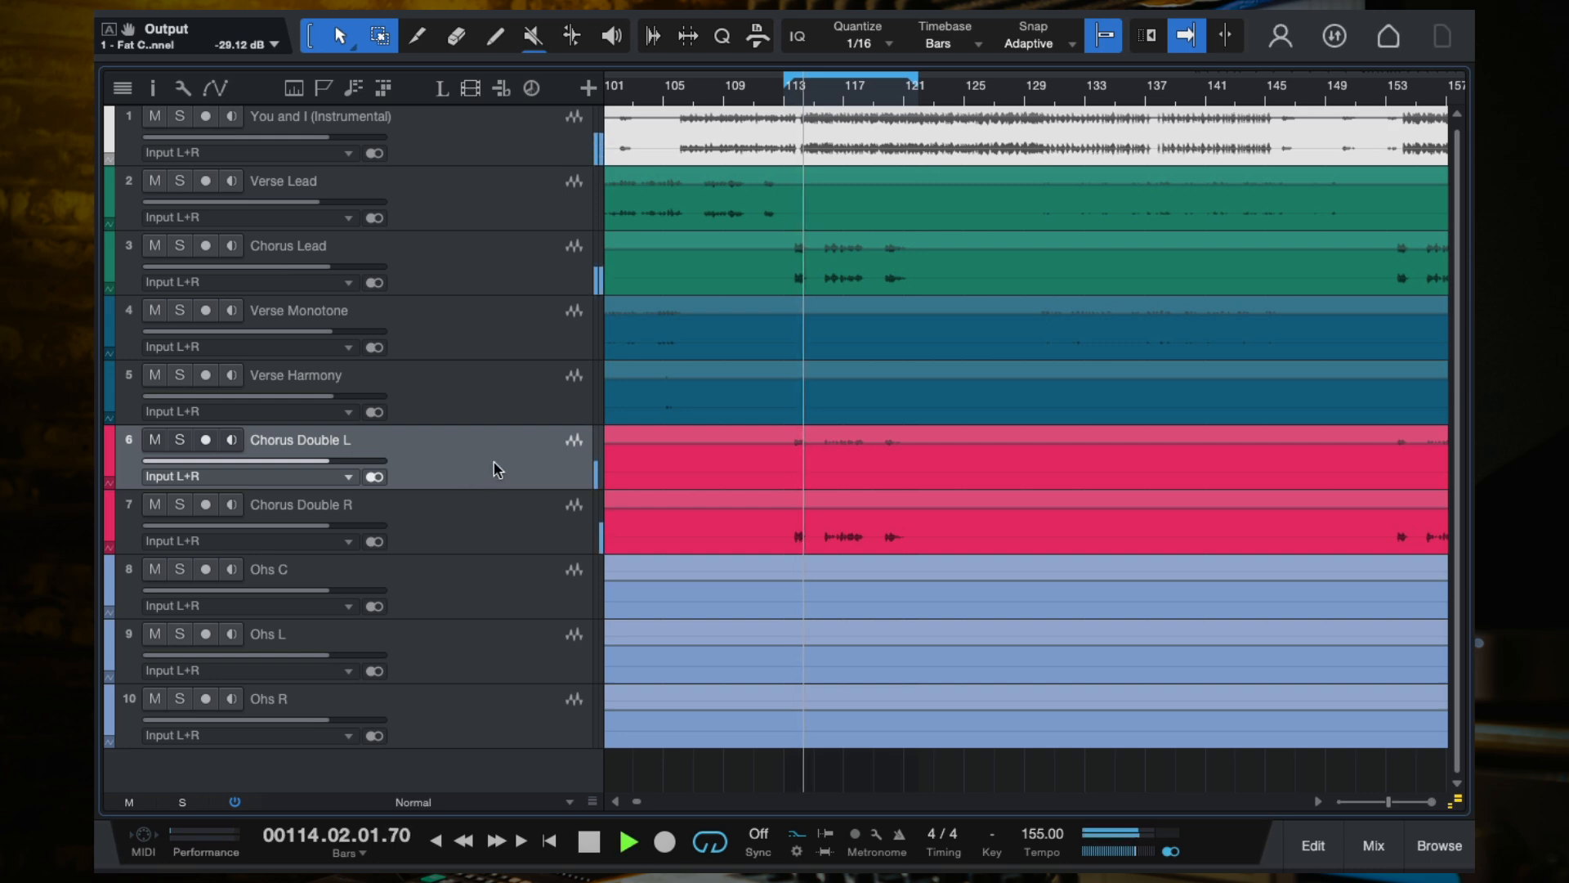
key("F3")
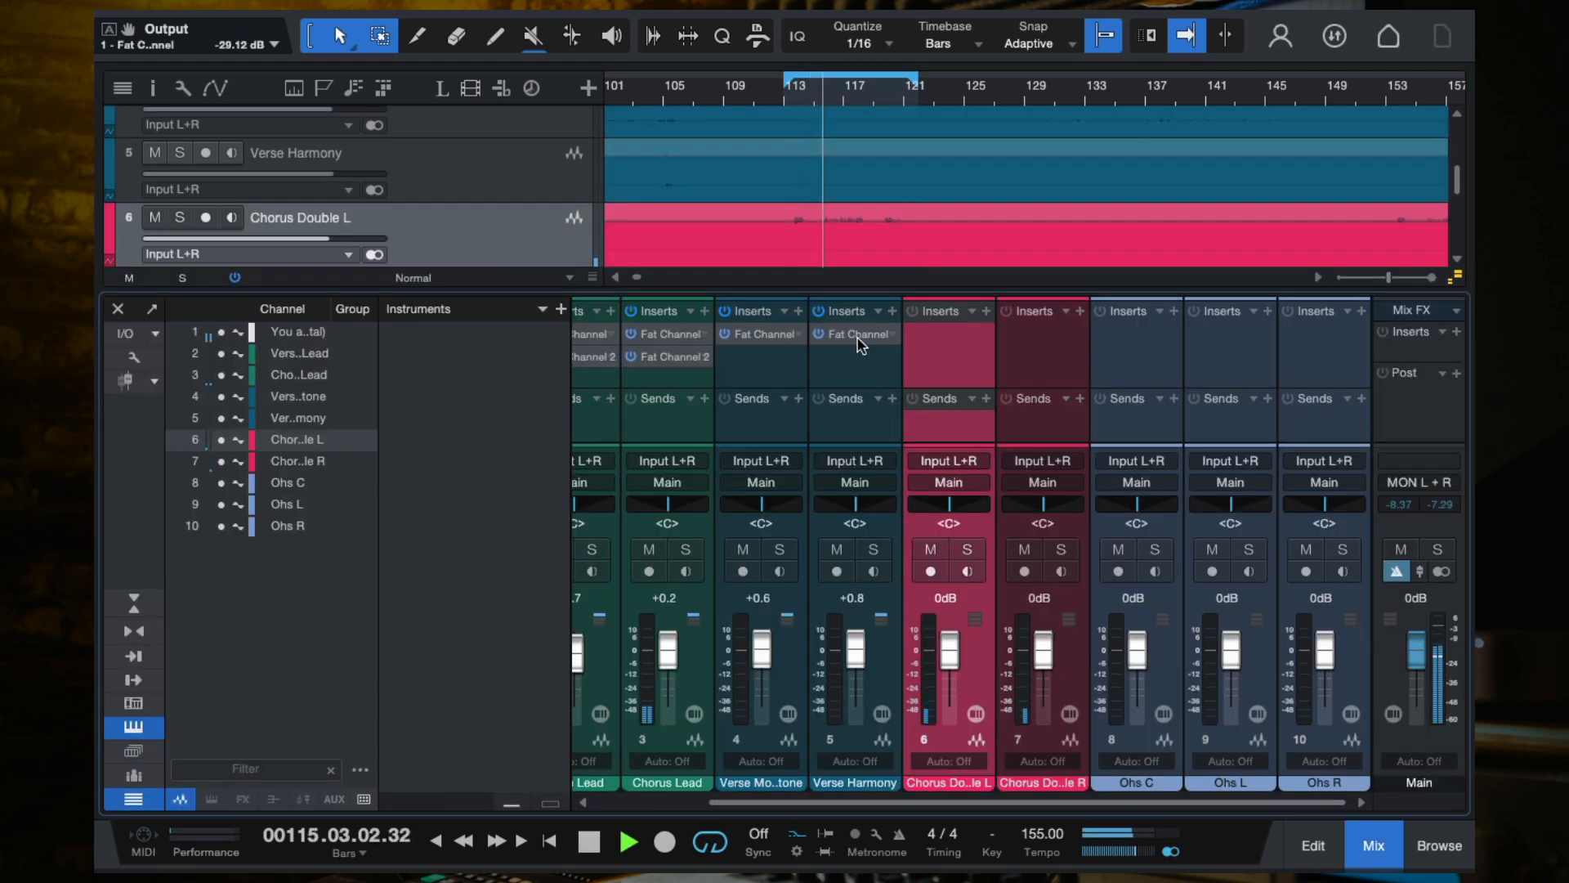
Copy the Verse Harmony's Fat Channel compressor to Chorus Double L, stop playback, and close the plug-in.
left_click_drag(856, 335, 955, 341)
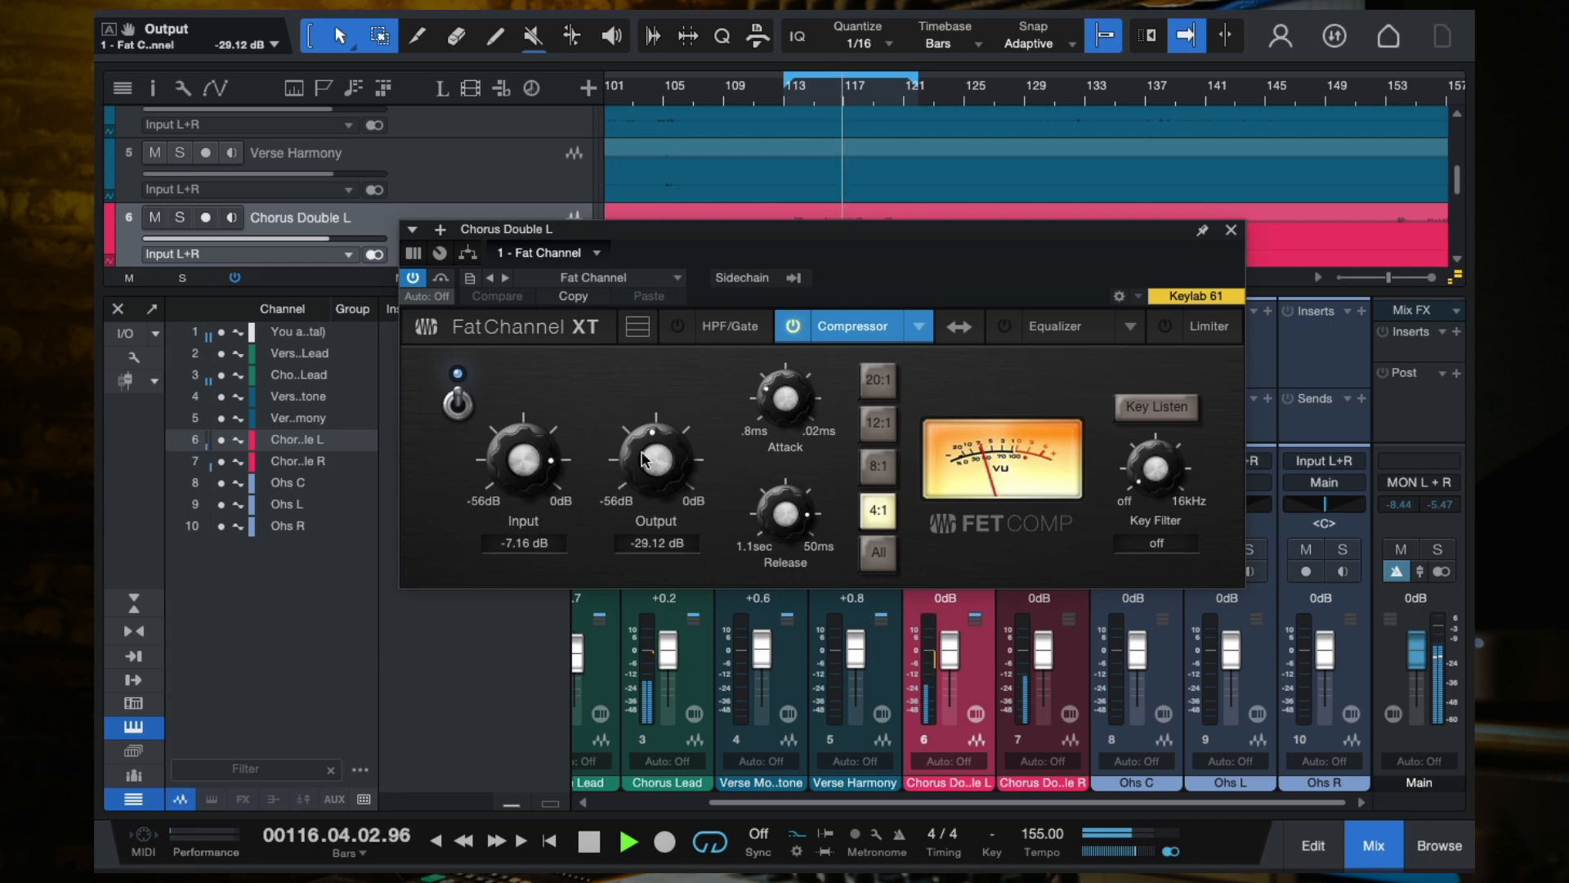
key("space")
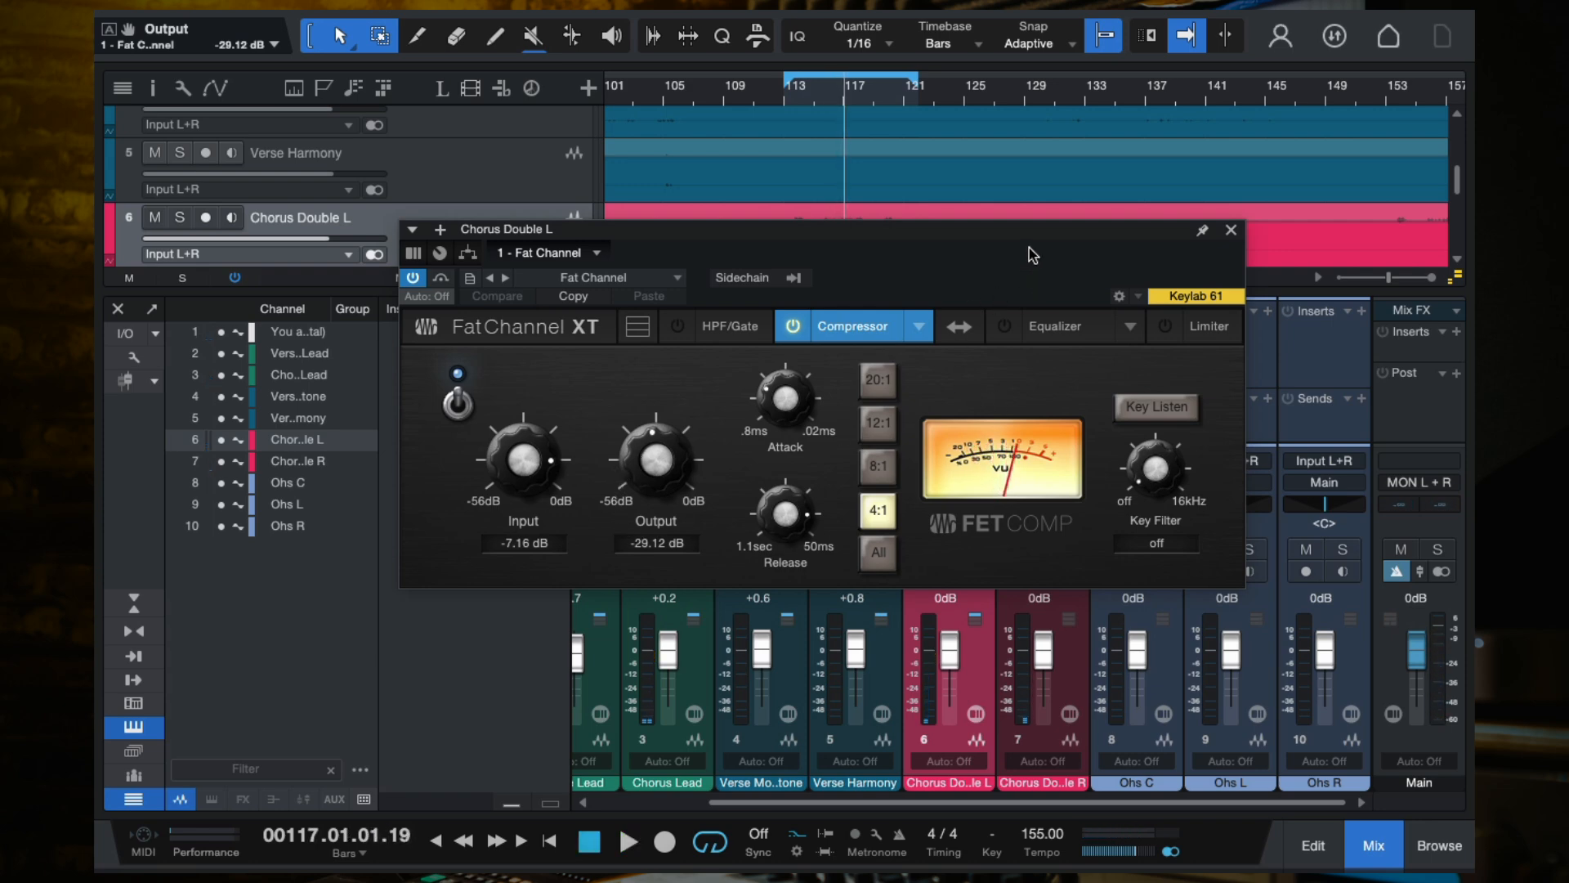
left_click(1231, 229)
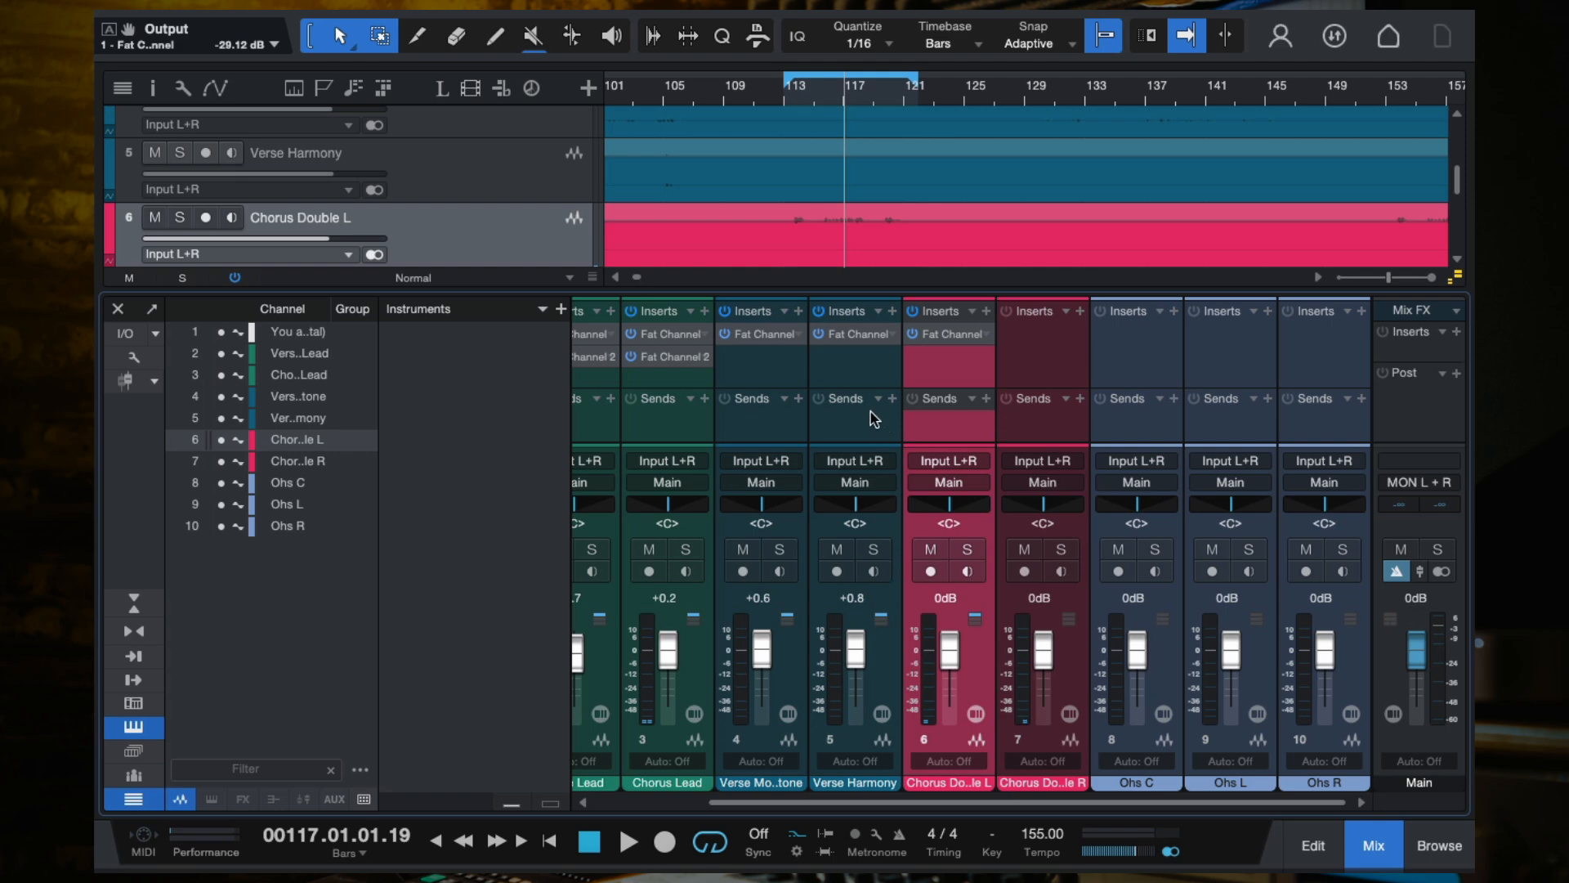
Reopen the Chorus Double L compressor, solo the track during playback, and set the compressor's input to -17.52 dB.
left_click(860, 380)
left_click(942, 373)
left_click(942, 342)
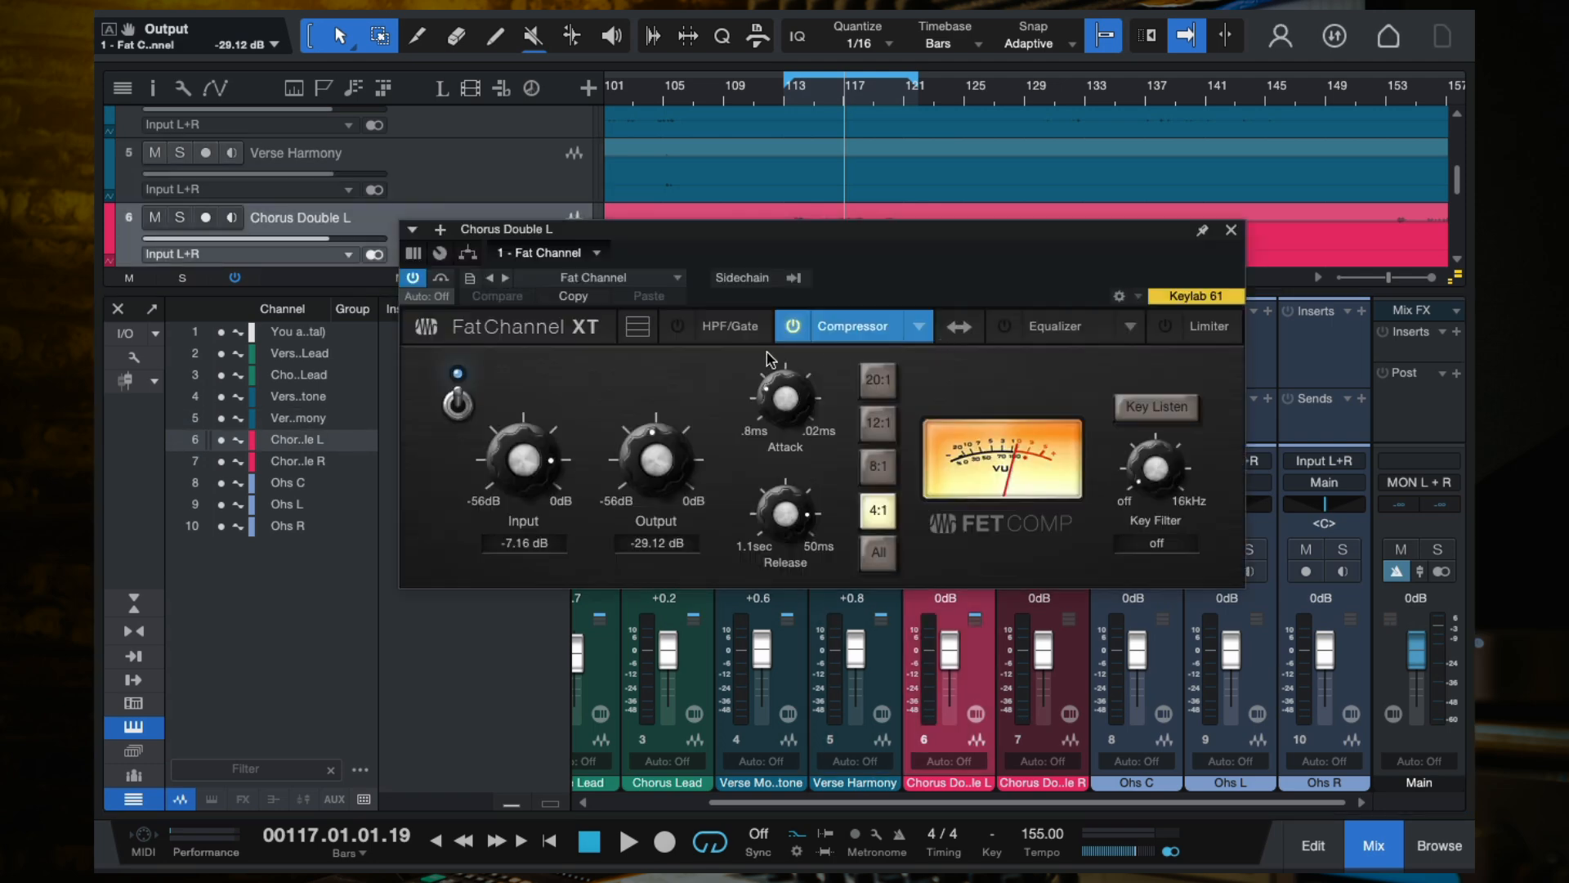
left_click_drag(535, 472, 536, 528)
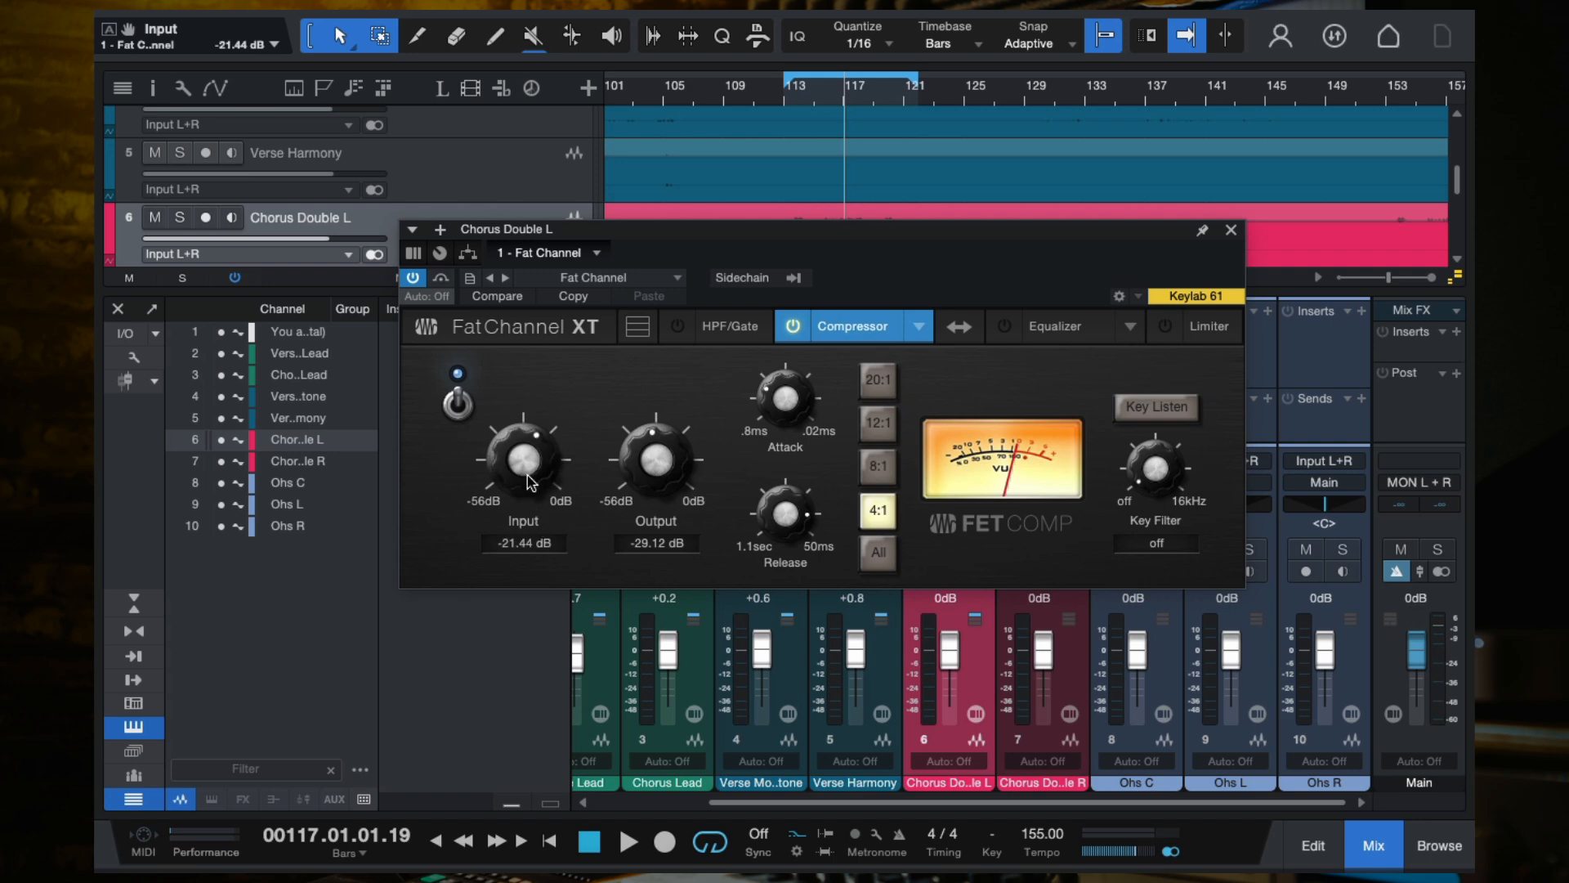
key("space")
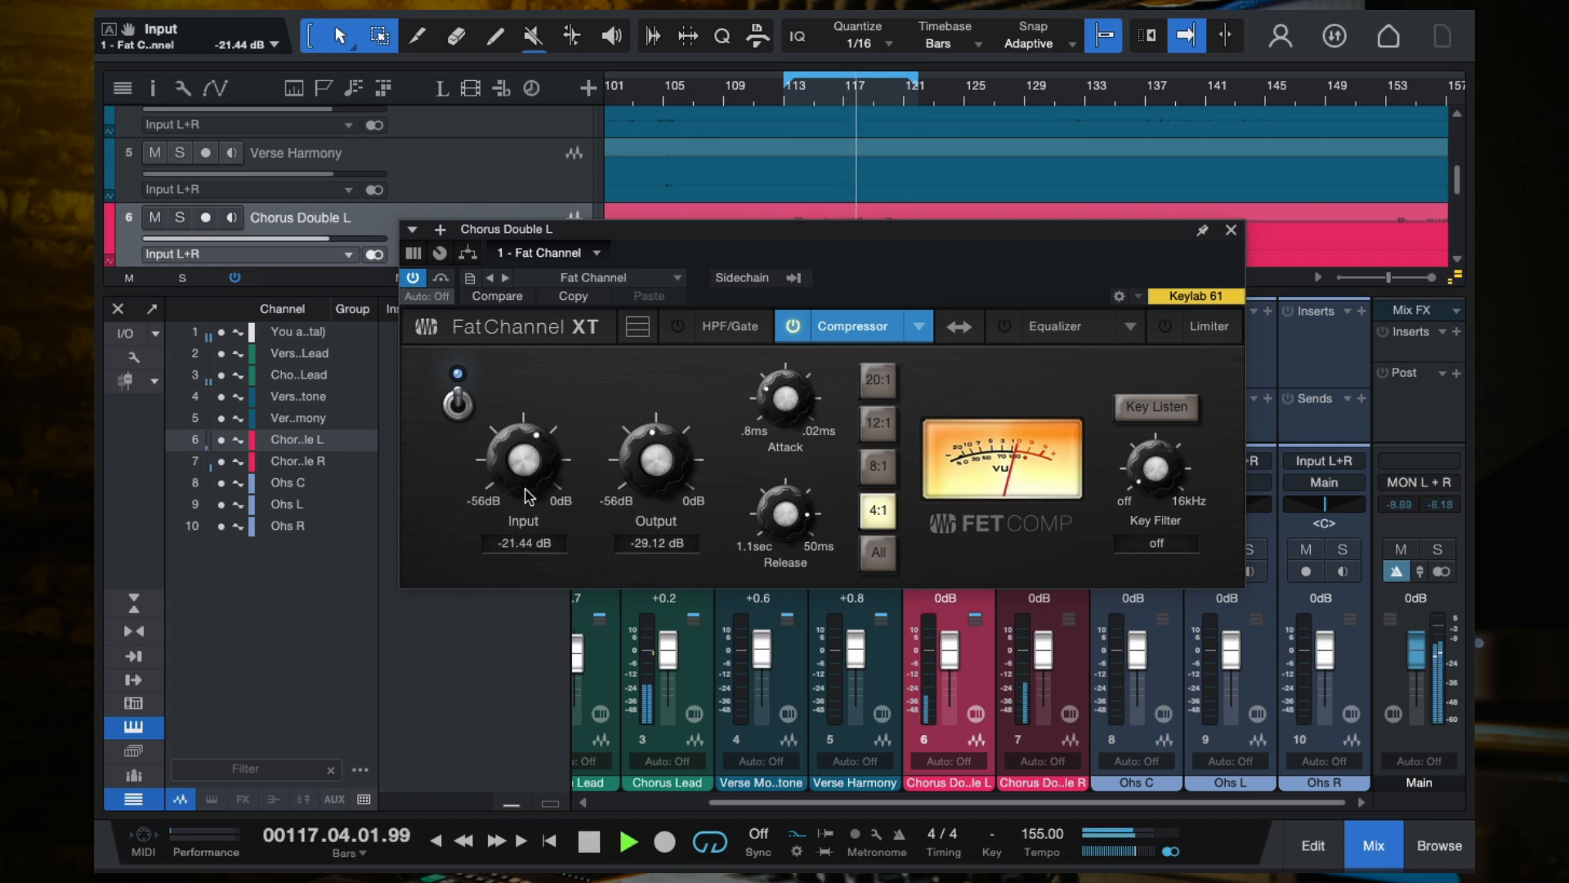
left_click_drag(527, 482, 536, 474)
left_click_drag(1133, 233, 829, 220)
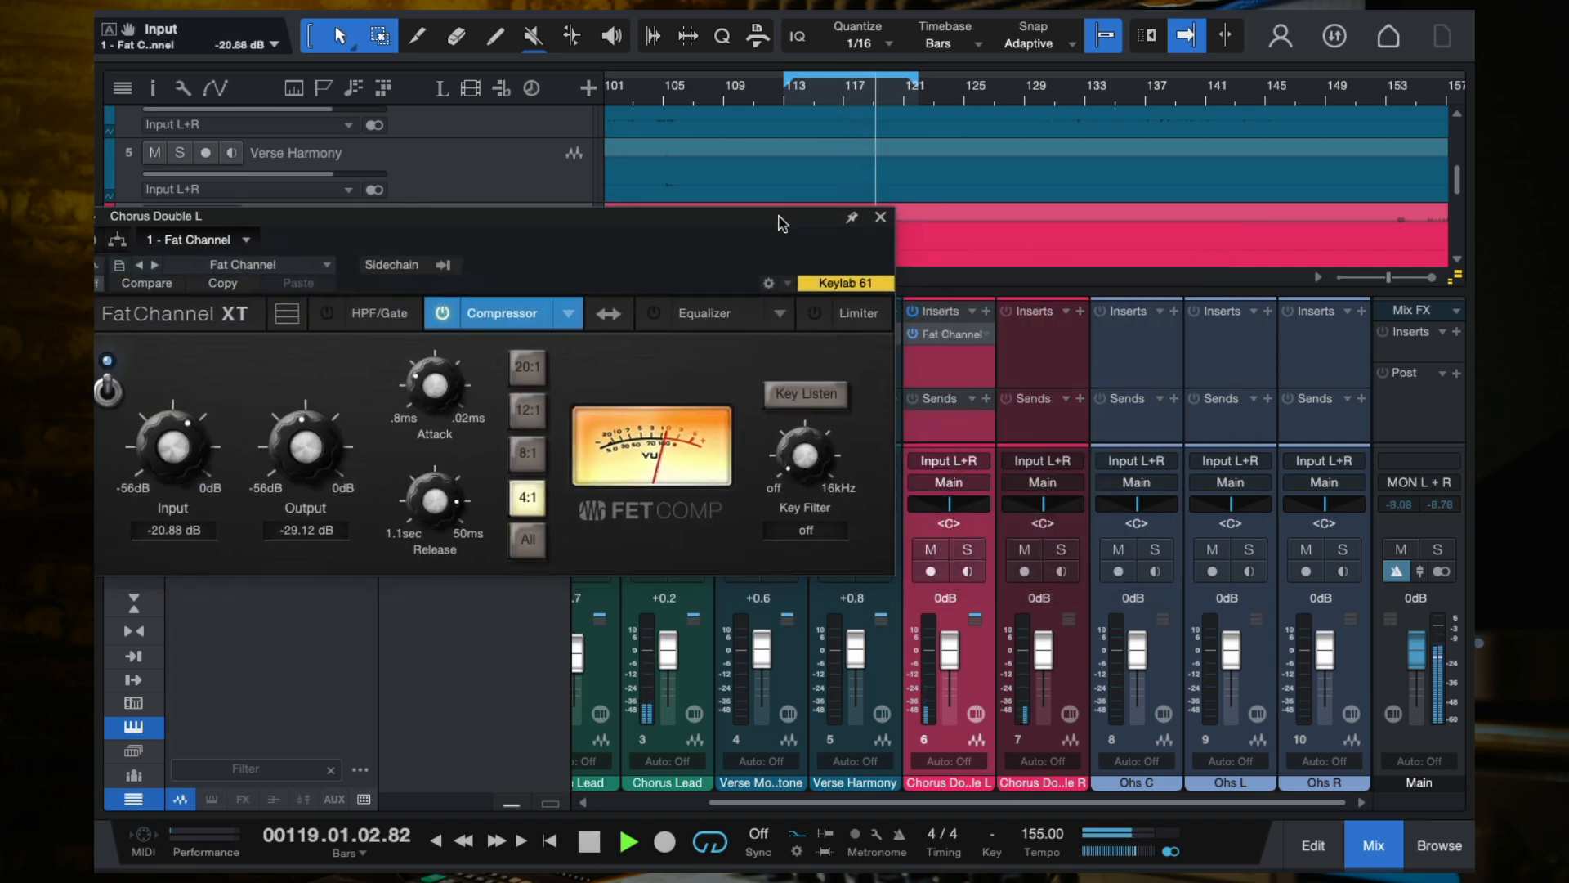
left_click(967, 550)
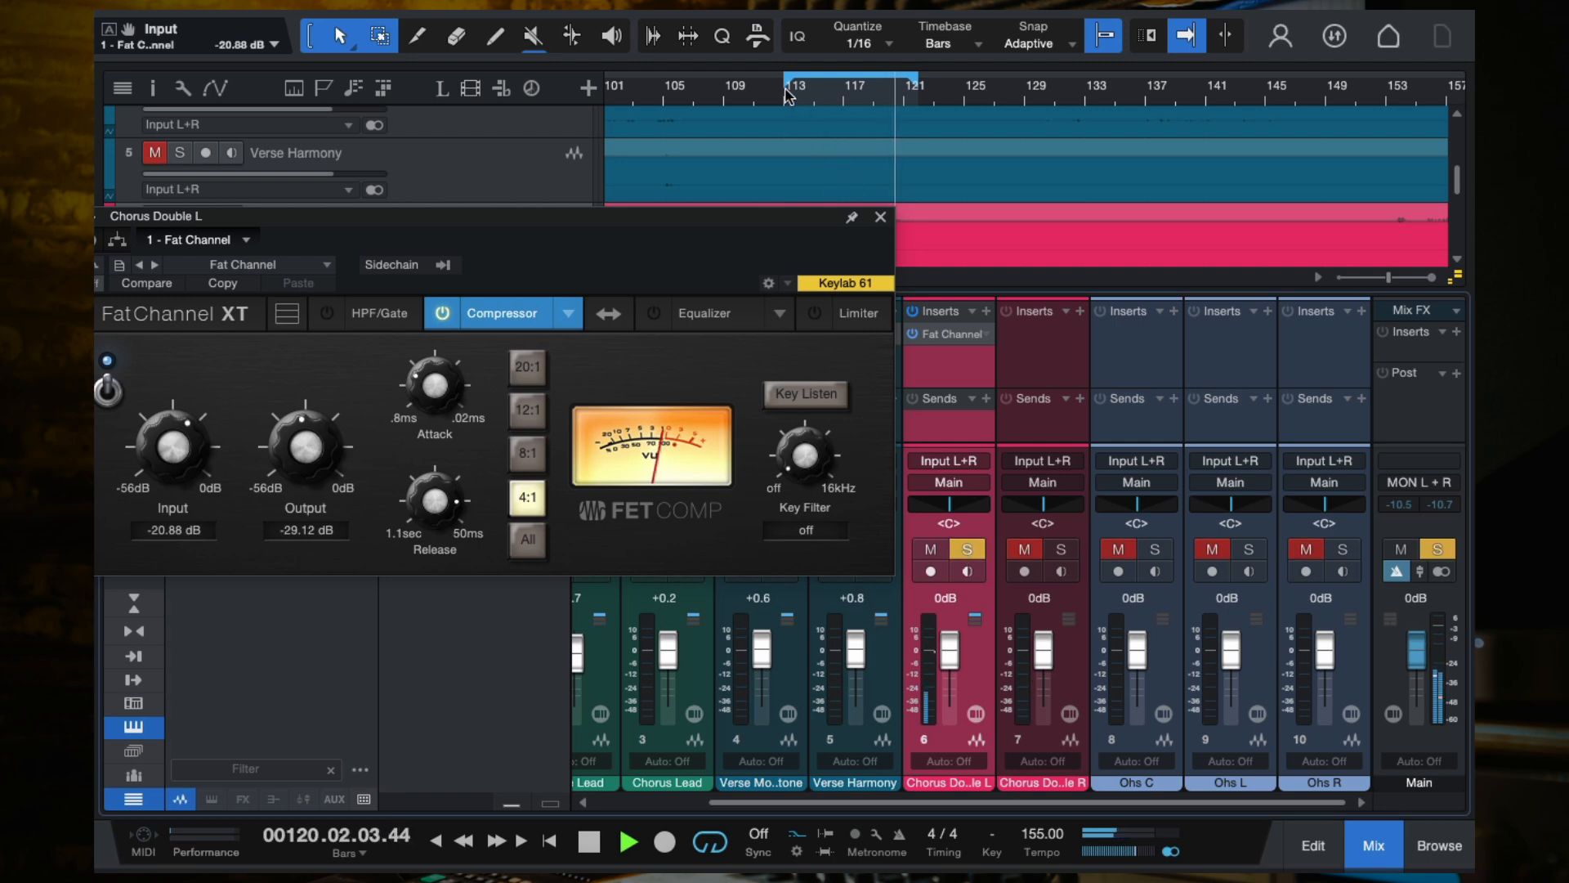
left_click_drag(642, 221, 834, 215)
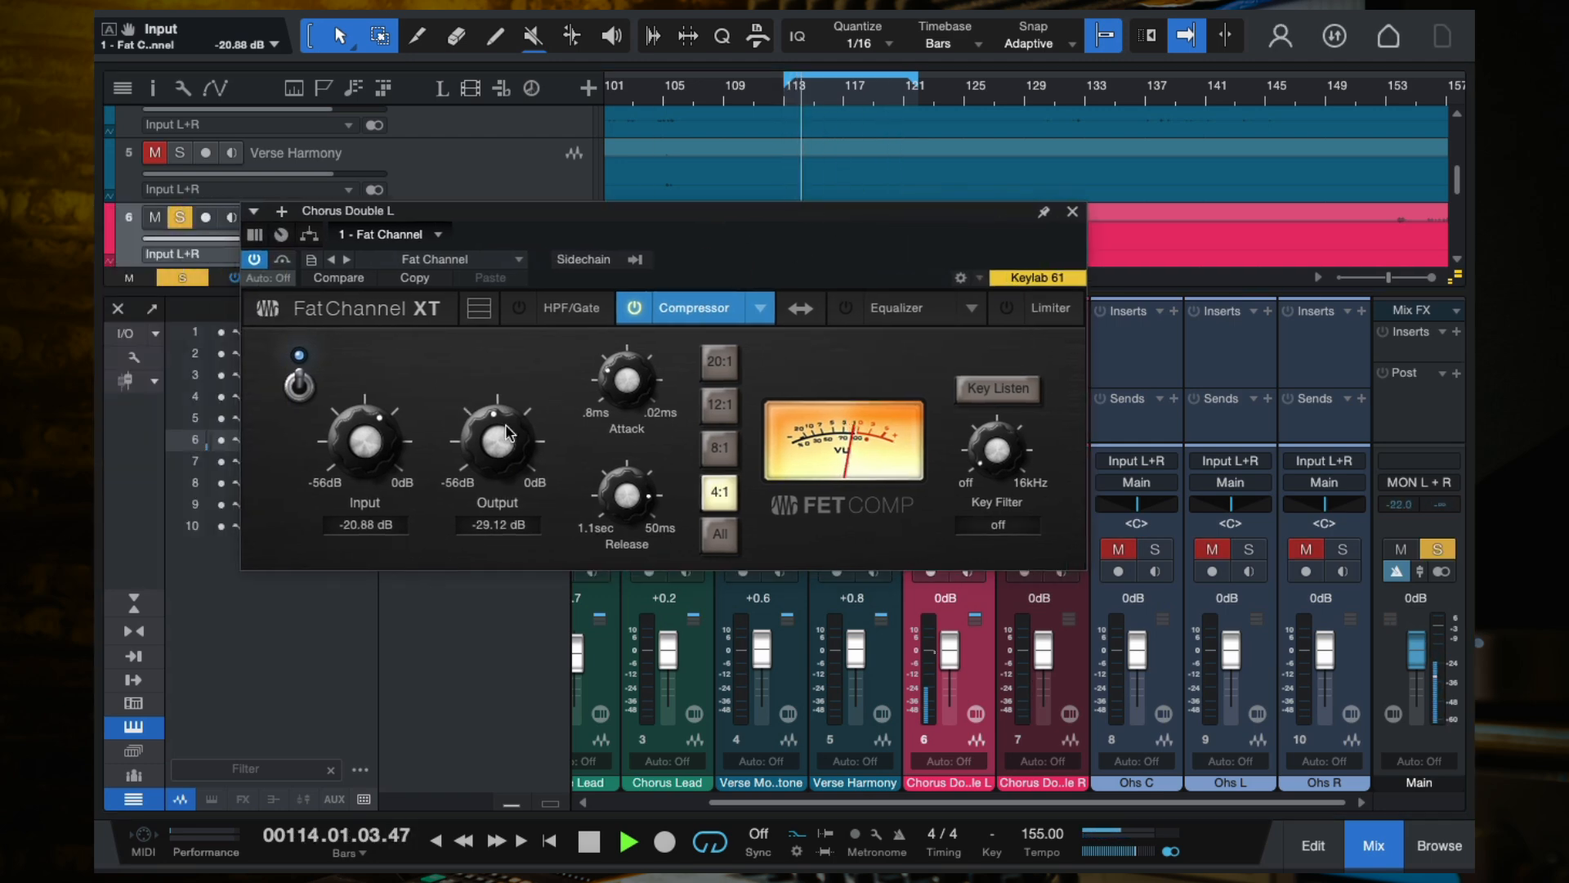
left_click_drag(374, 451, 373, 428)
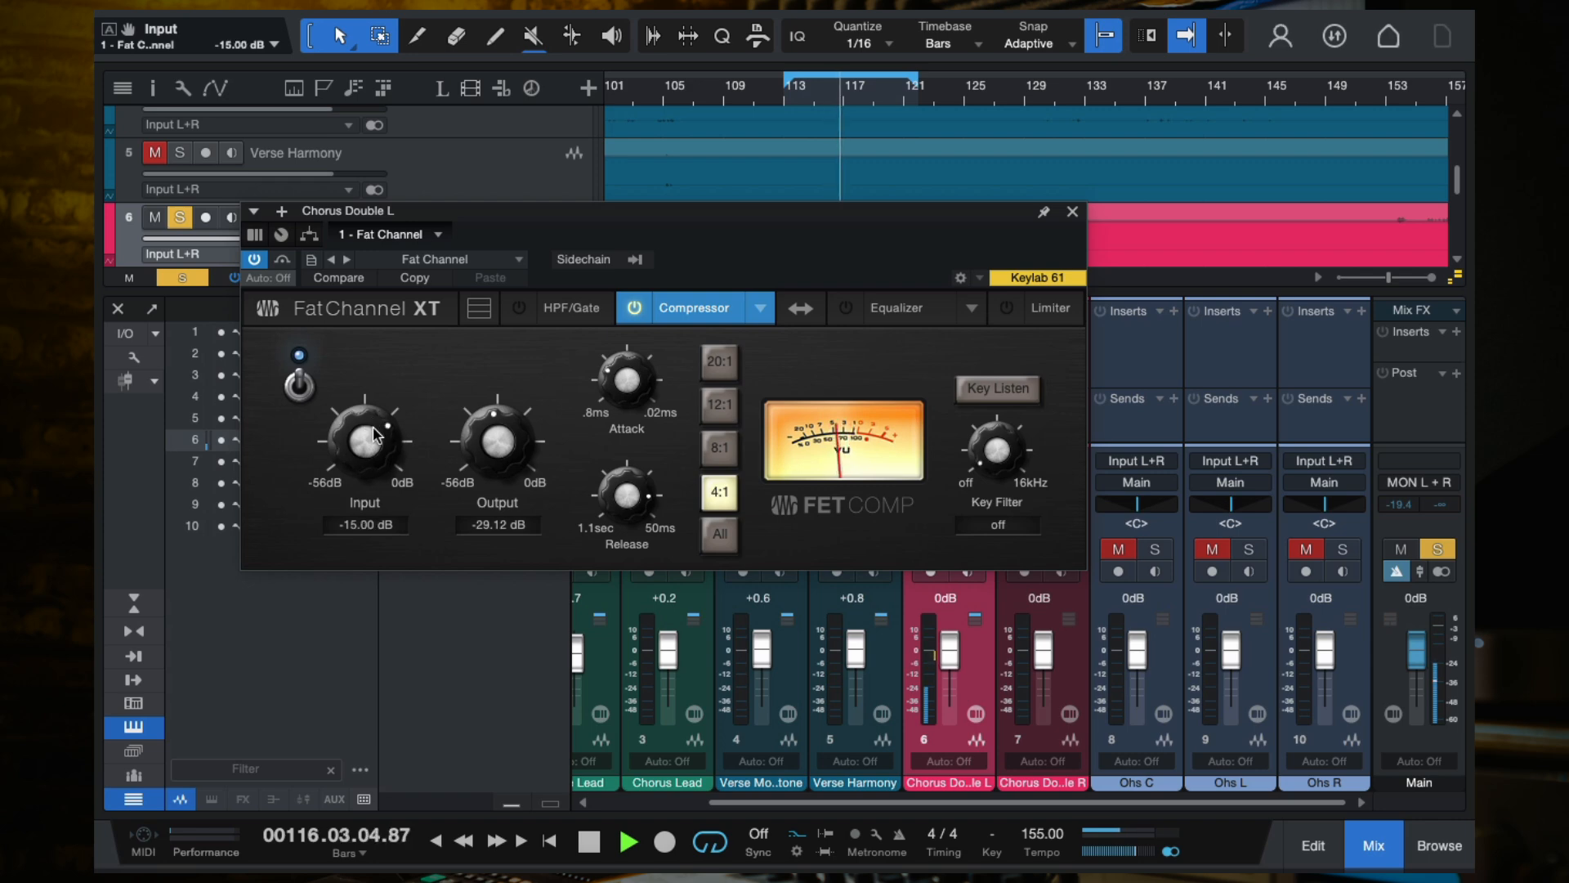
left_click_drag(373, 444, 375, 455)
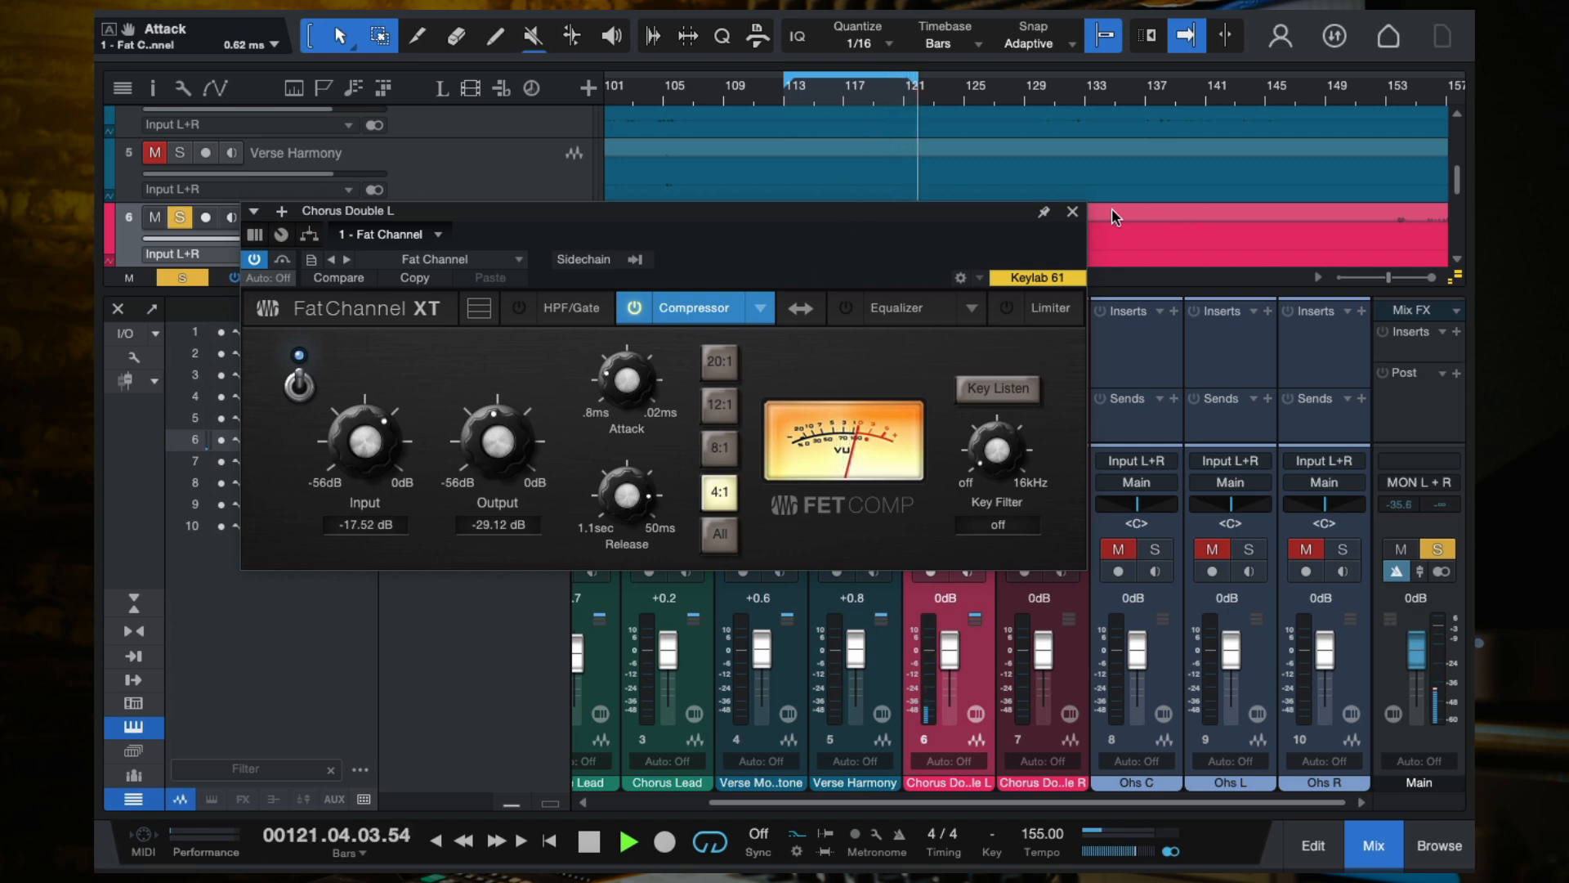
left_click(1073, 213)
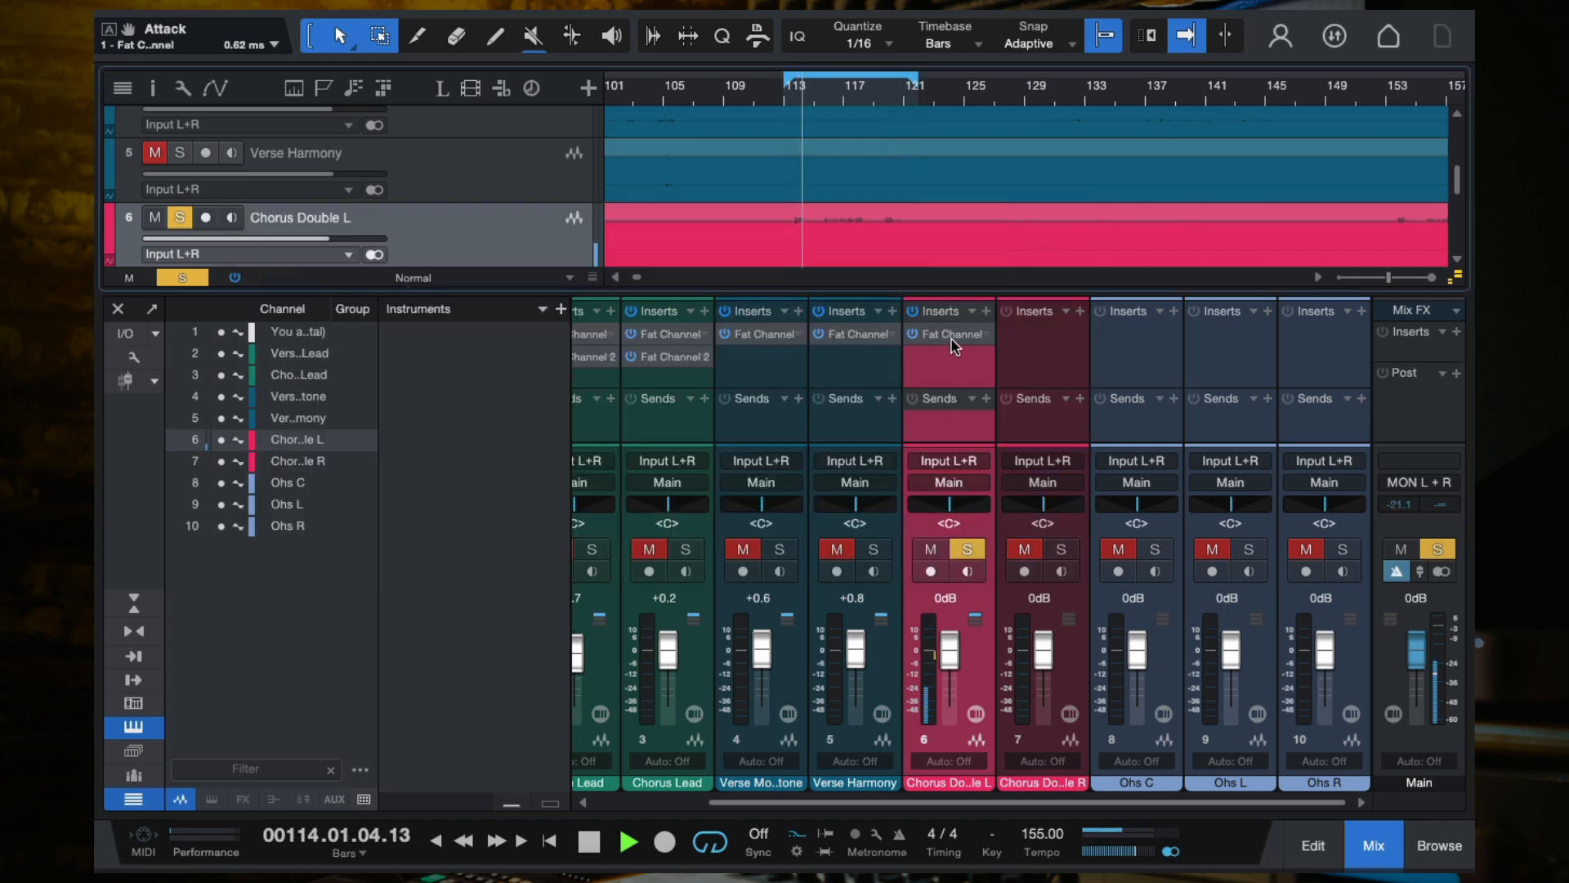
Copy the Chorus Double L's Fat Channel compressor to Chorus Double R, and switch the solo from L to R.
left_click_drag(948, 334, 1031, 340)
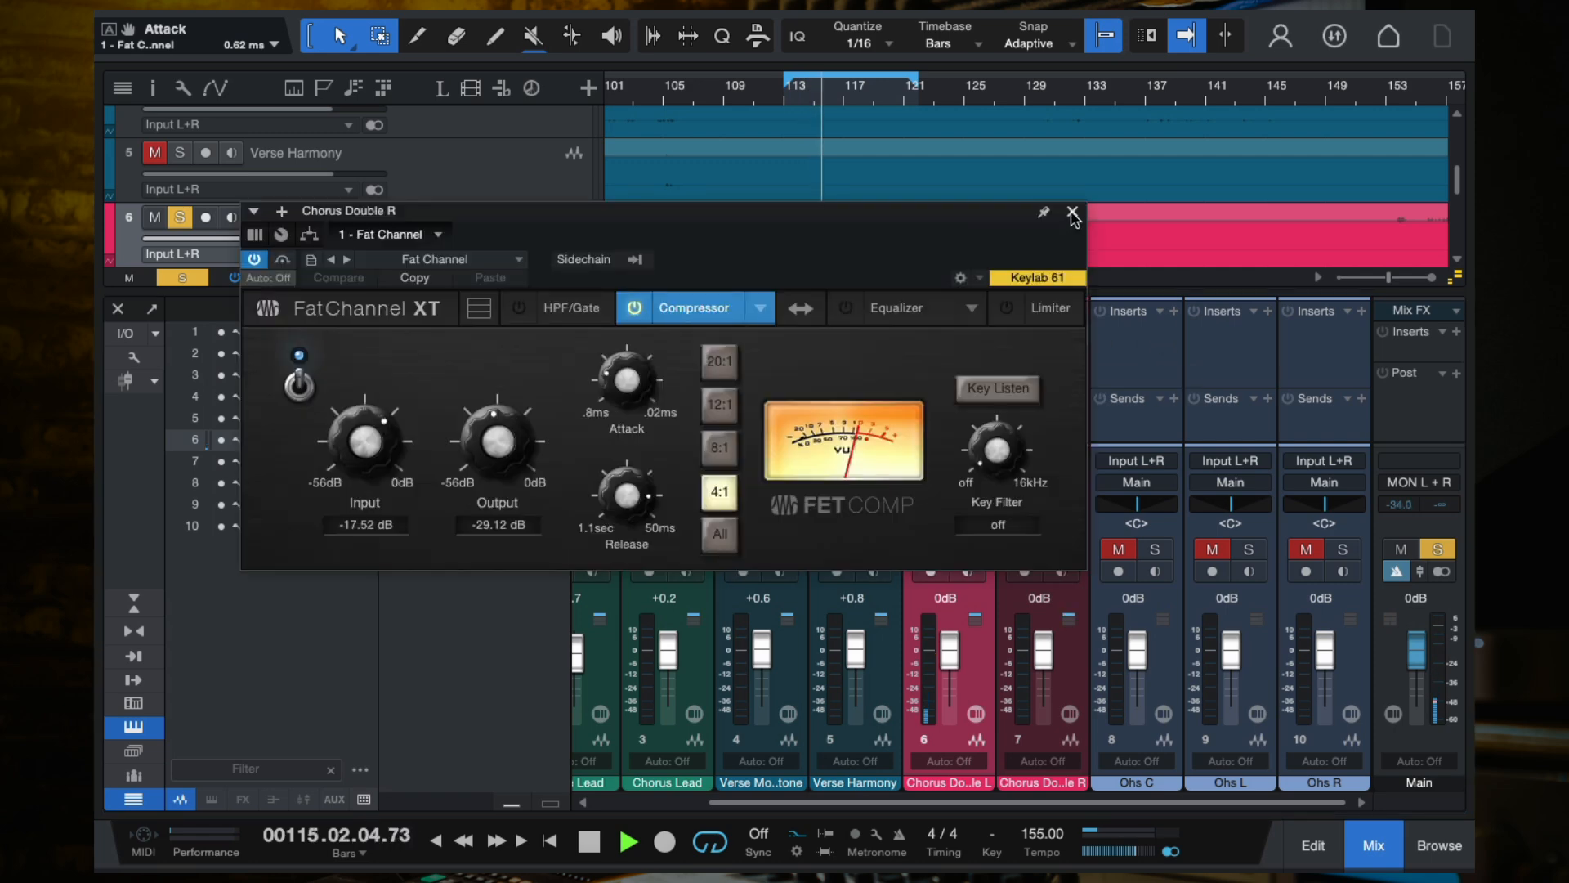
left_click(1074, 214)
left_click(969, 551)
left_click(1063, 550)
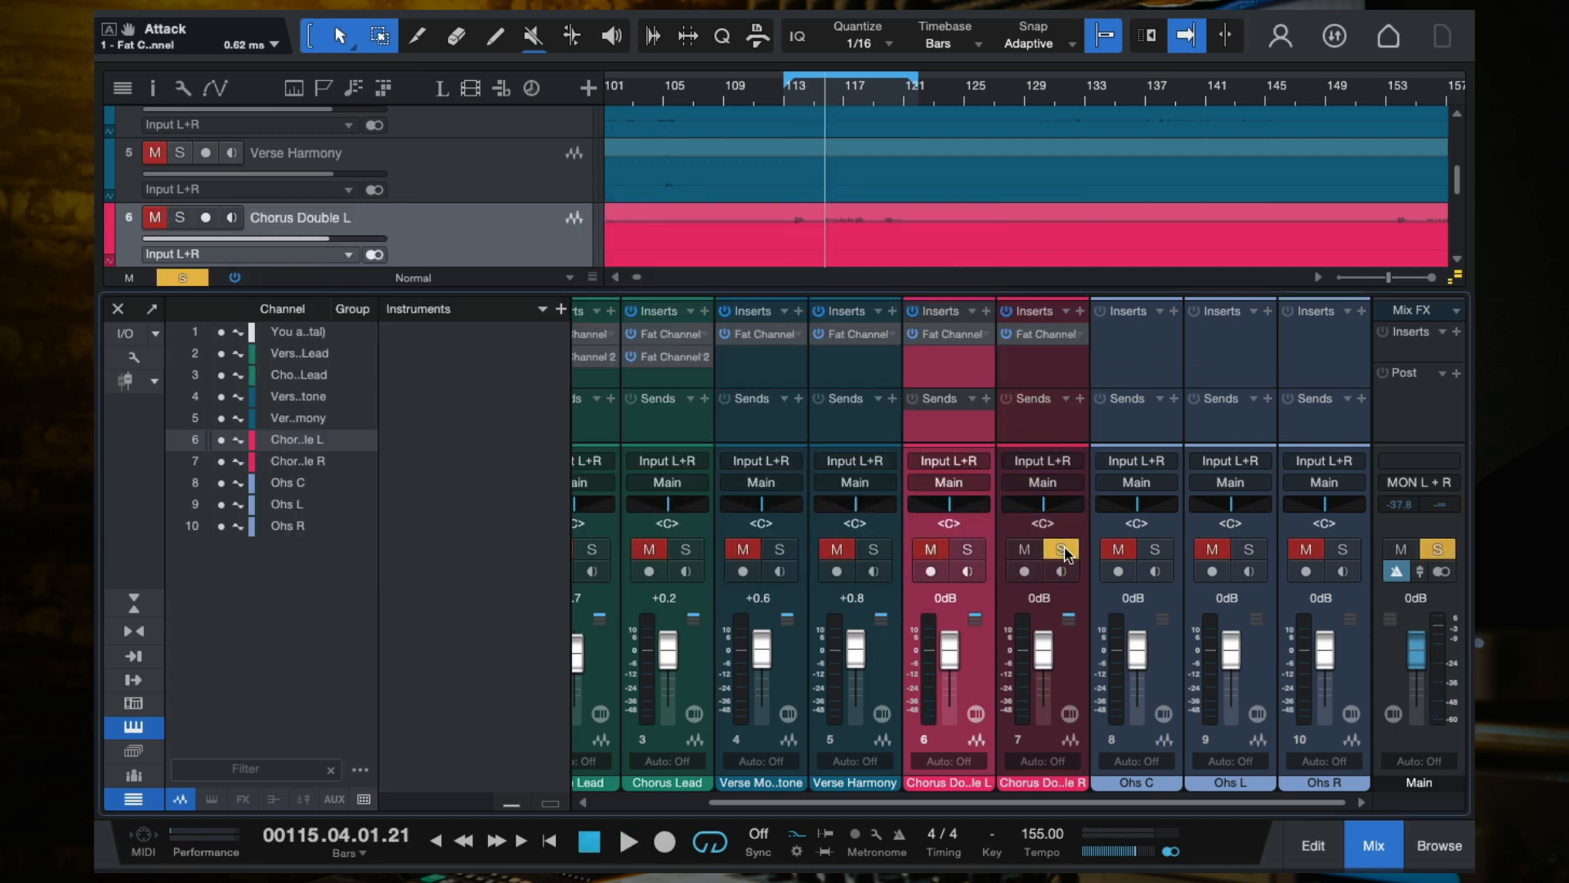
left_click(1039, 367)
left_click(945, 365)
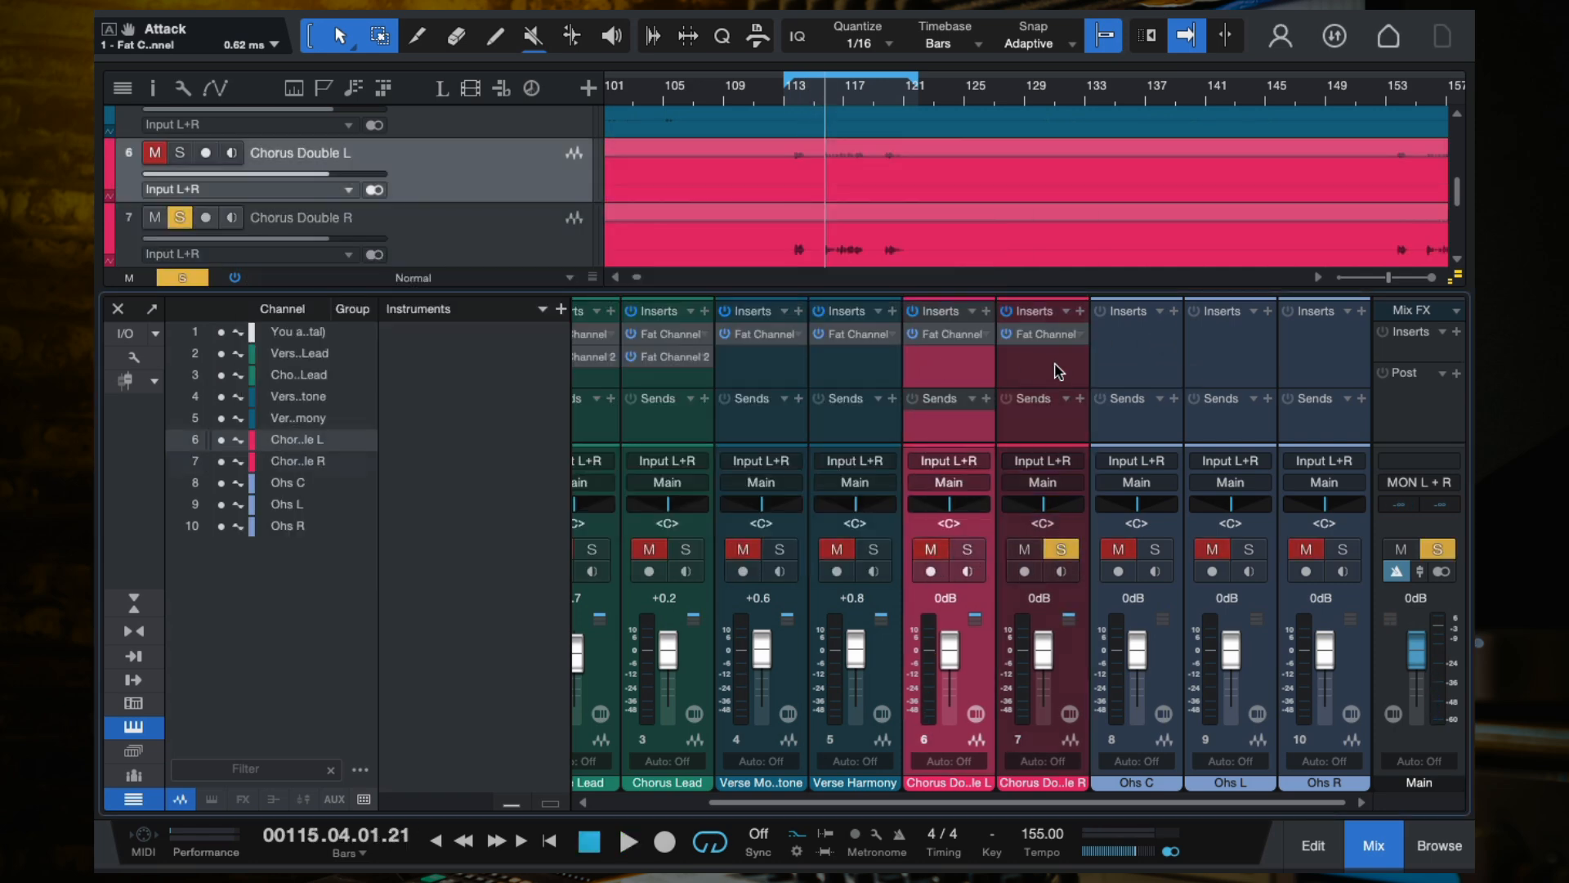
left_click(1057, 366)
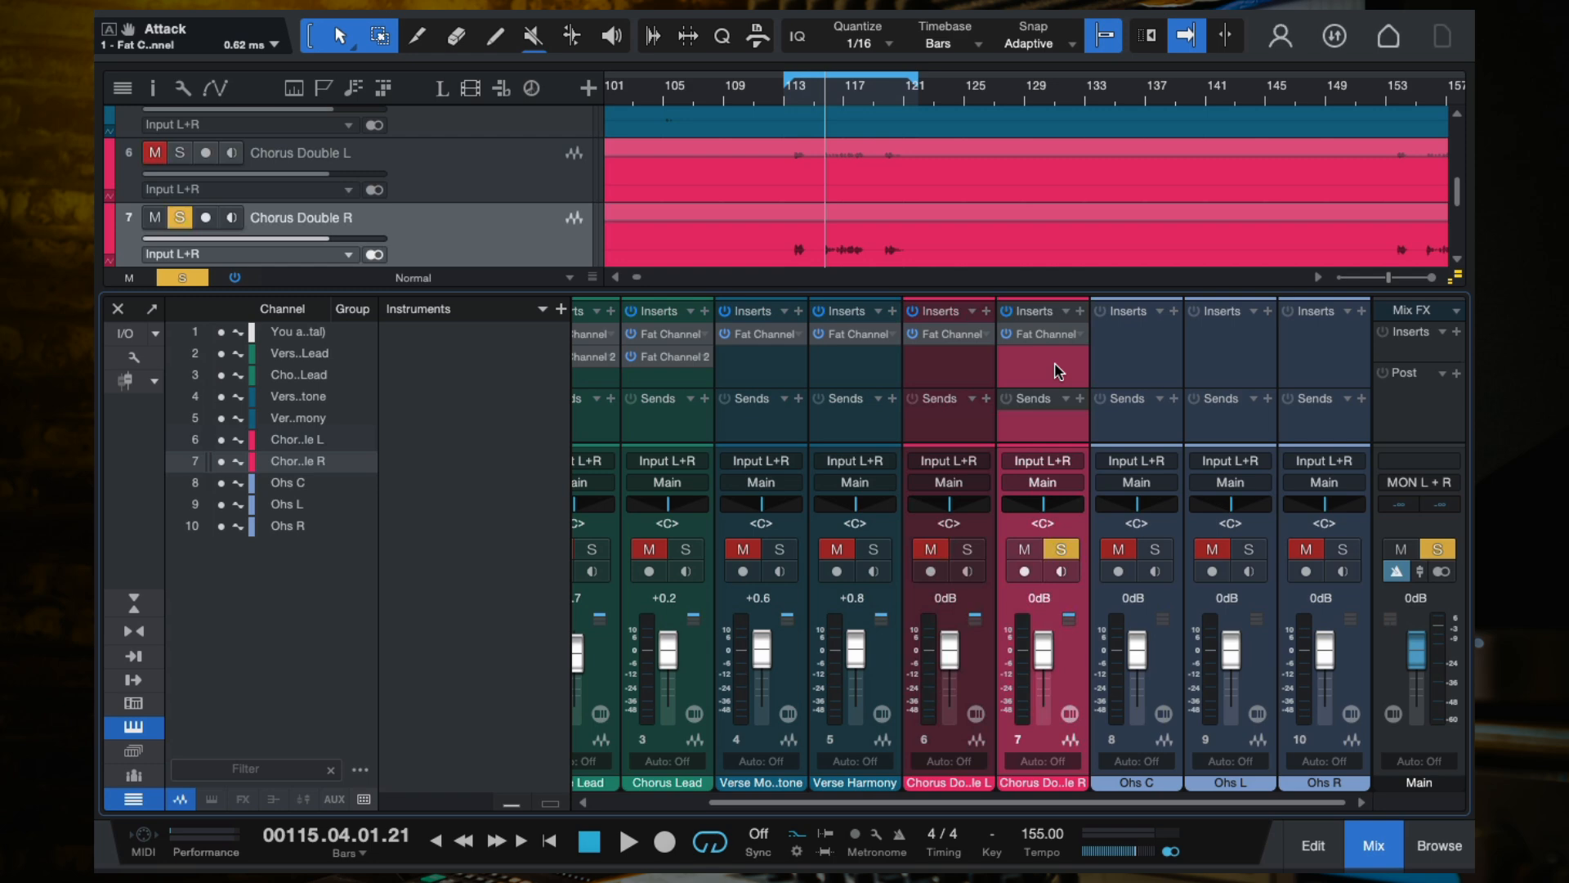
left_click(940, 379)
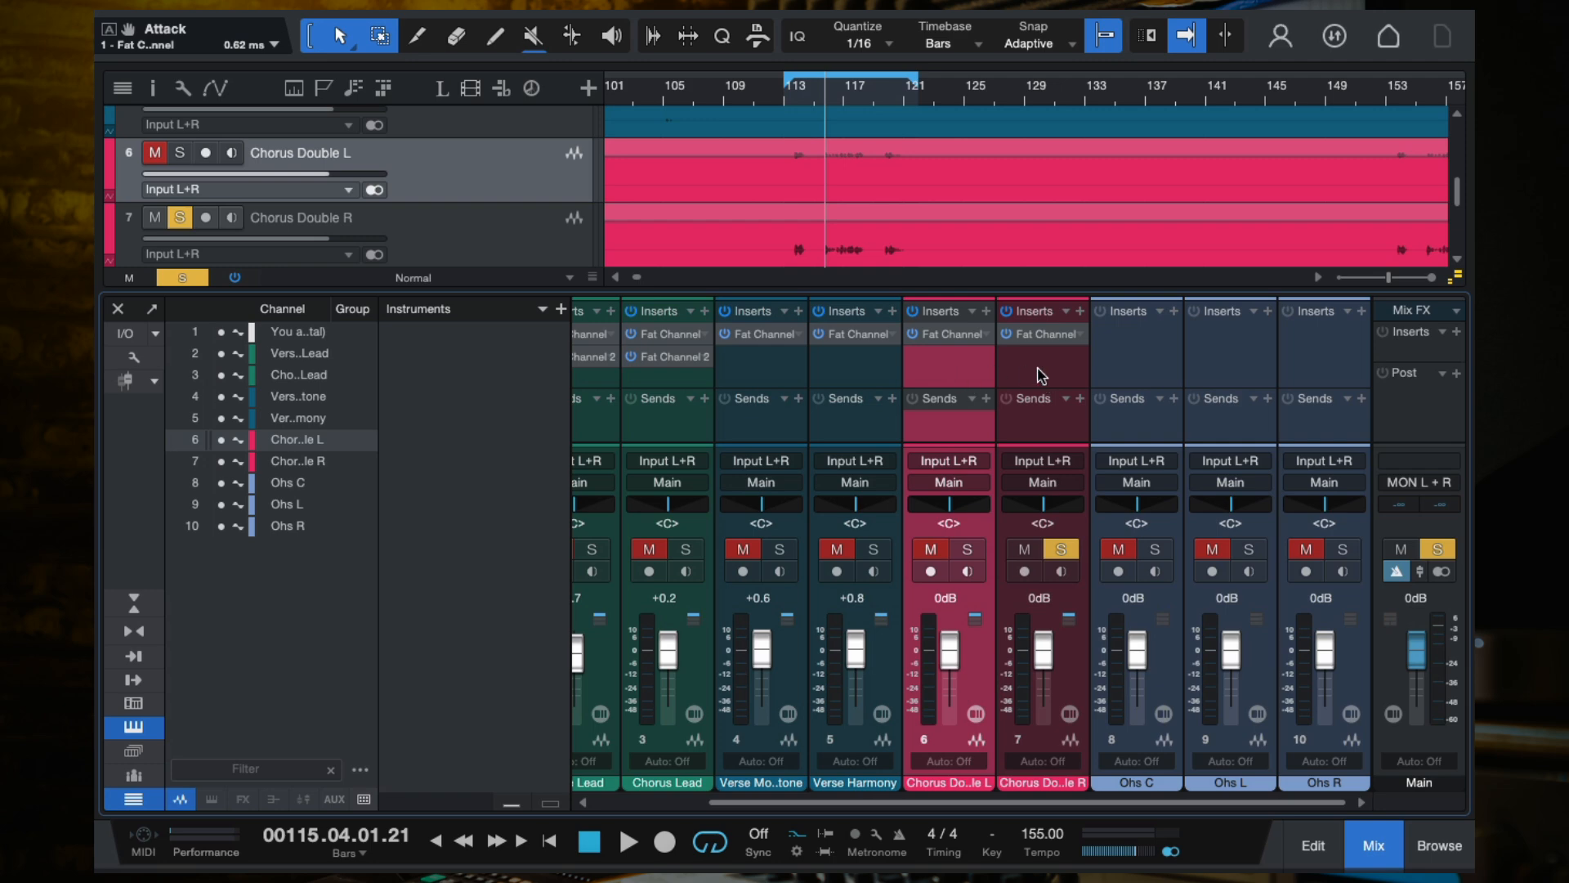
Play the soloed Chorus Double R and check the gain reduction on its Fat Channel compressor.
left_click(1040, 389)
key("space")
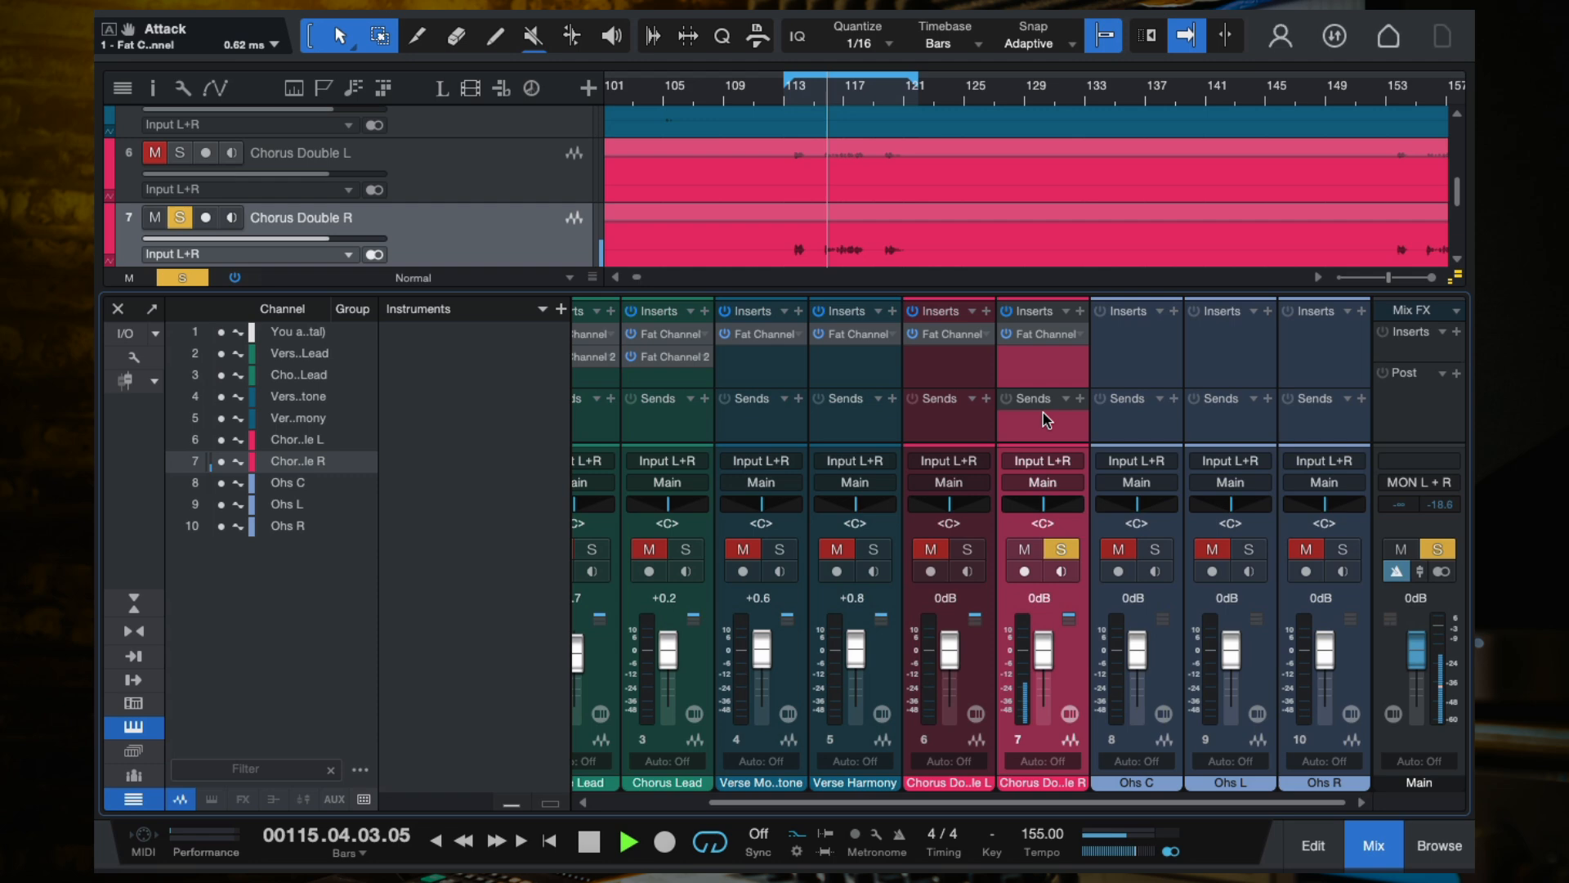
left_click(1033, 333)
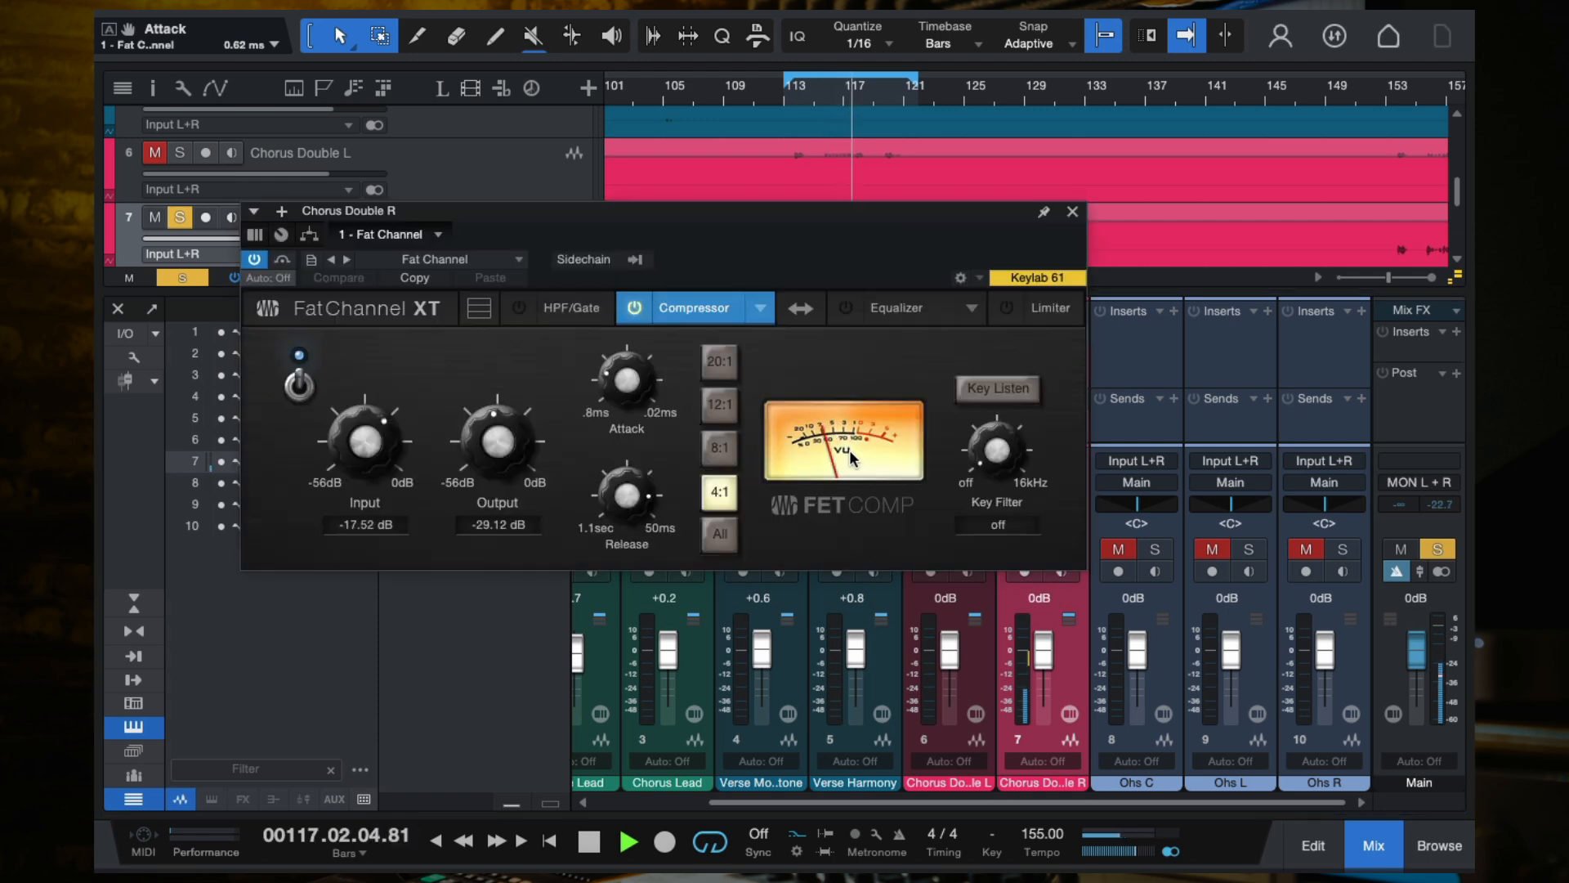
left_click(1073, 212)
key("space")
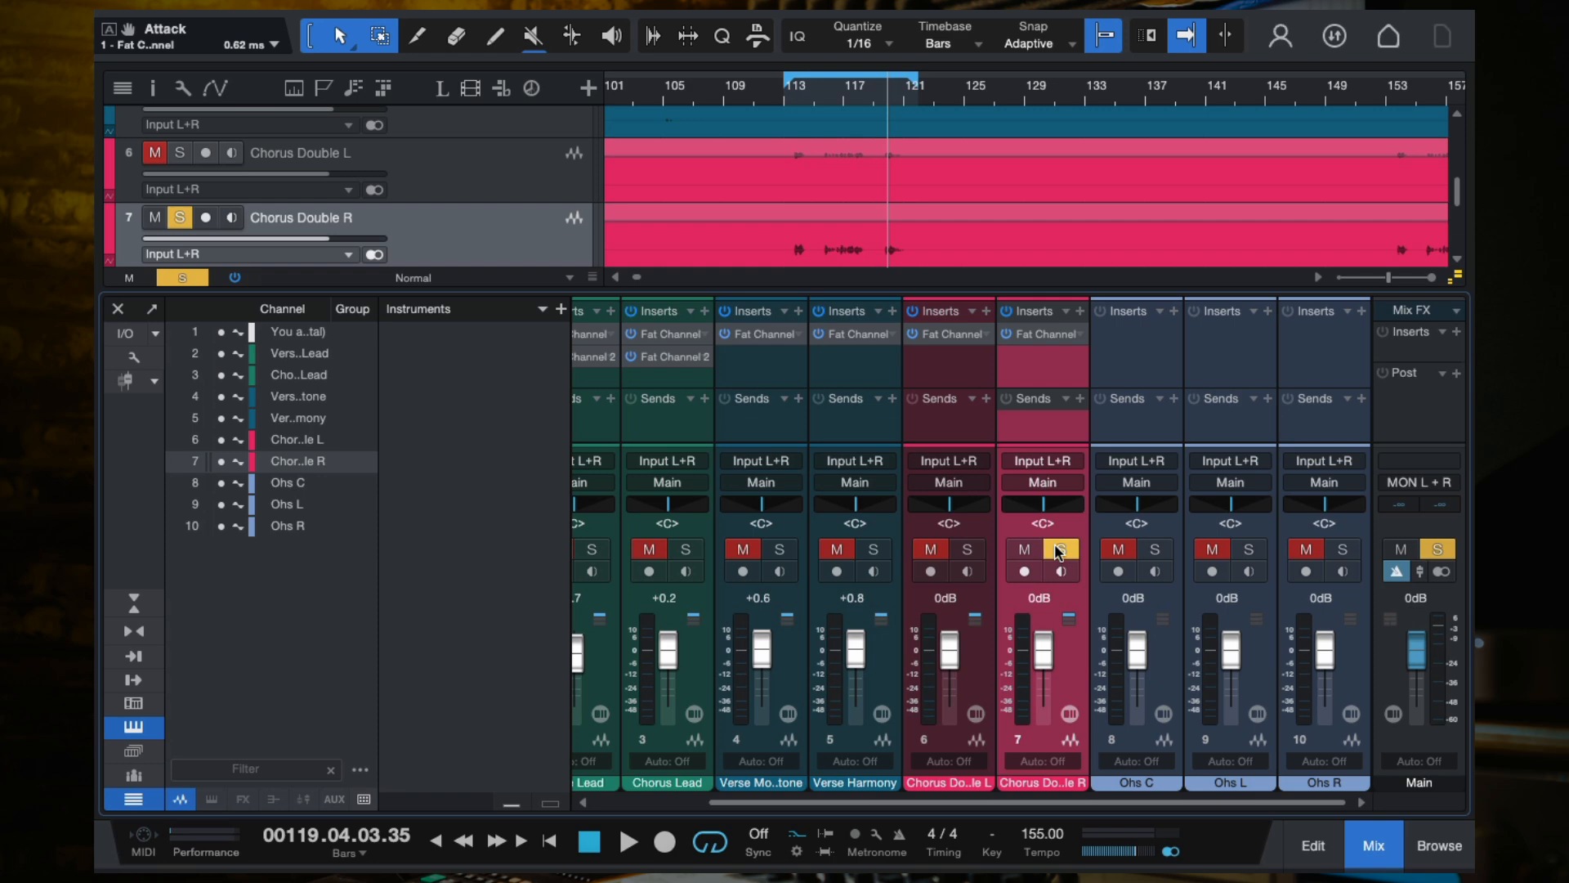
Take Chorus Double R out of solo and play the full mix from bar 113, selecting both Chorus Doubles.
left_click(1058, 550)
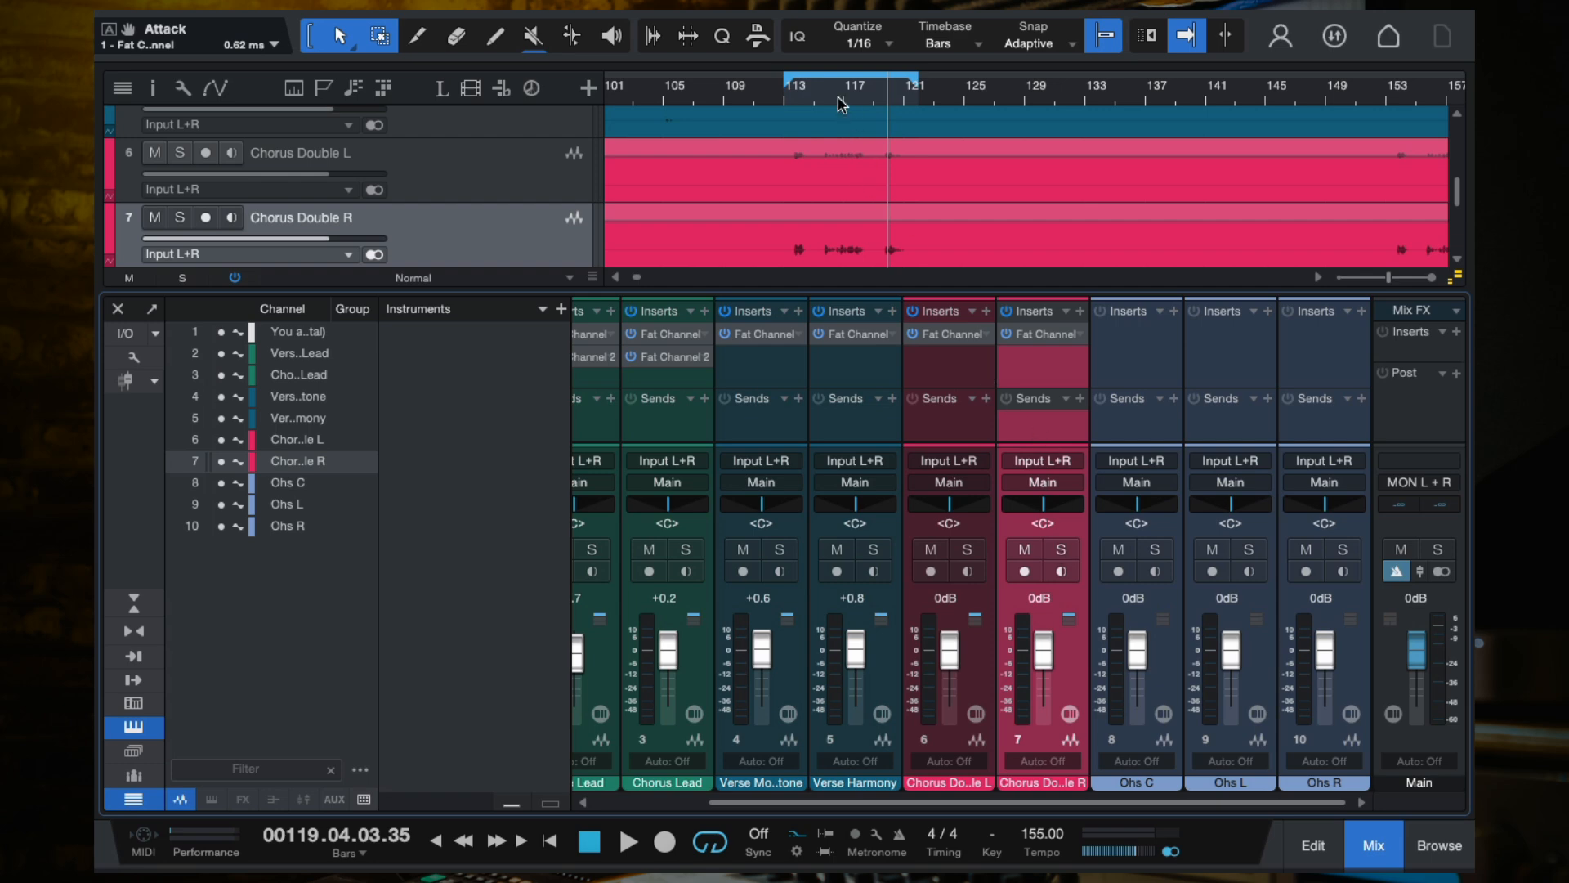
left_click(791, 100)
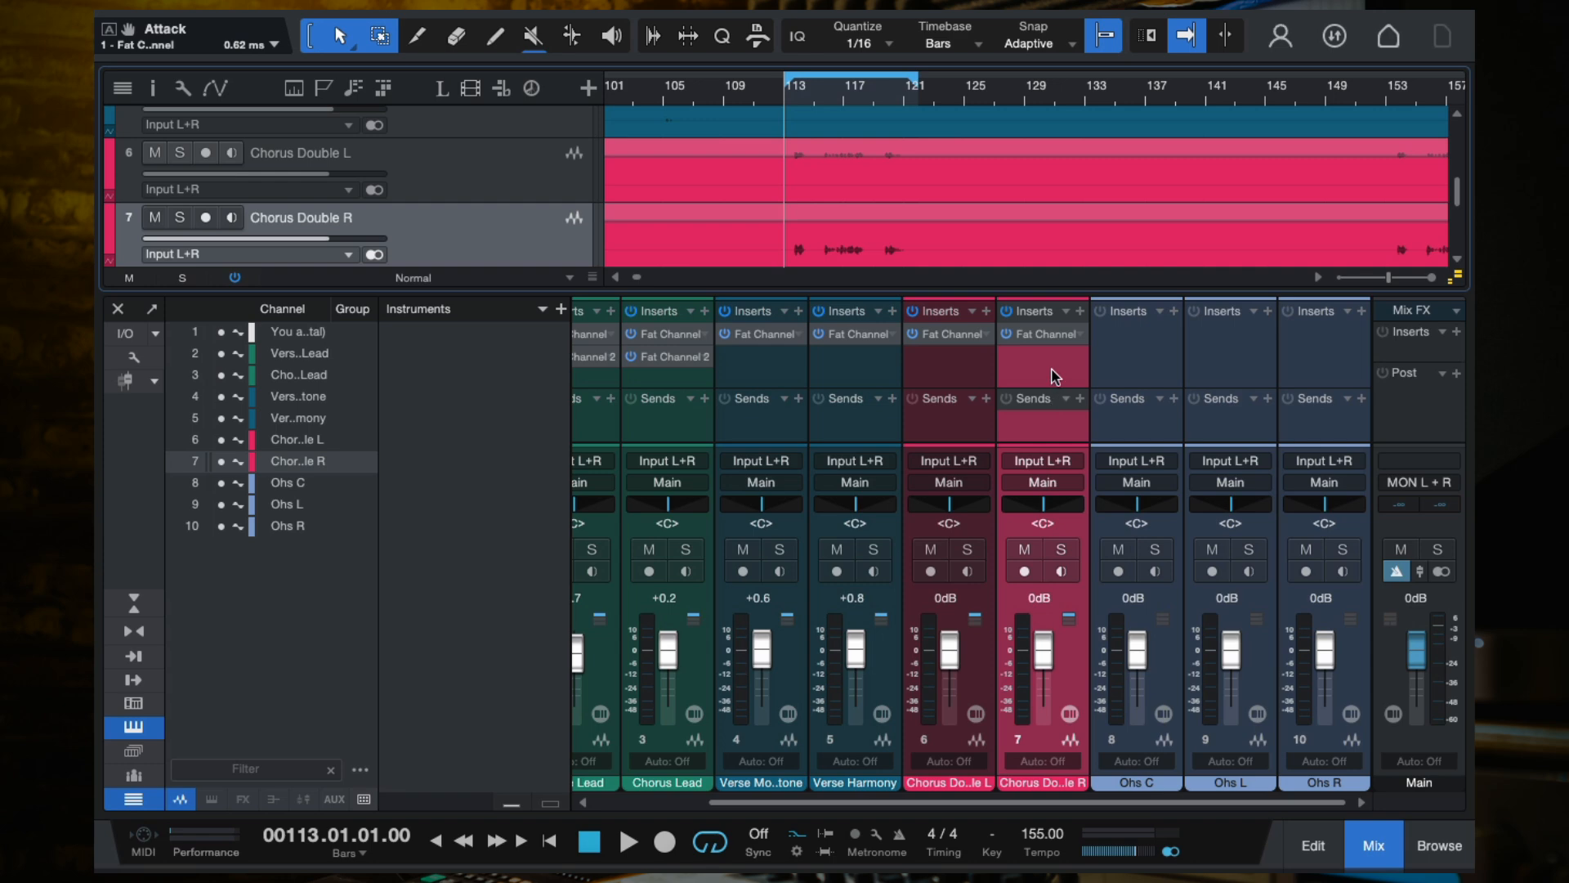
key("space")
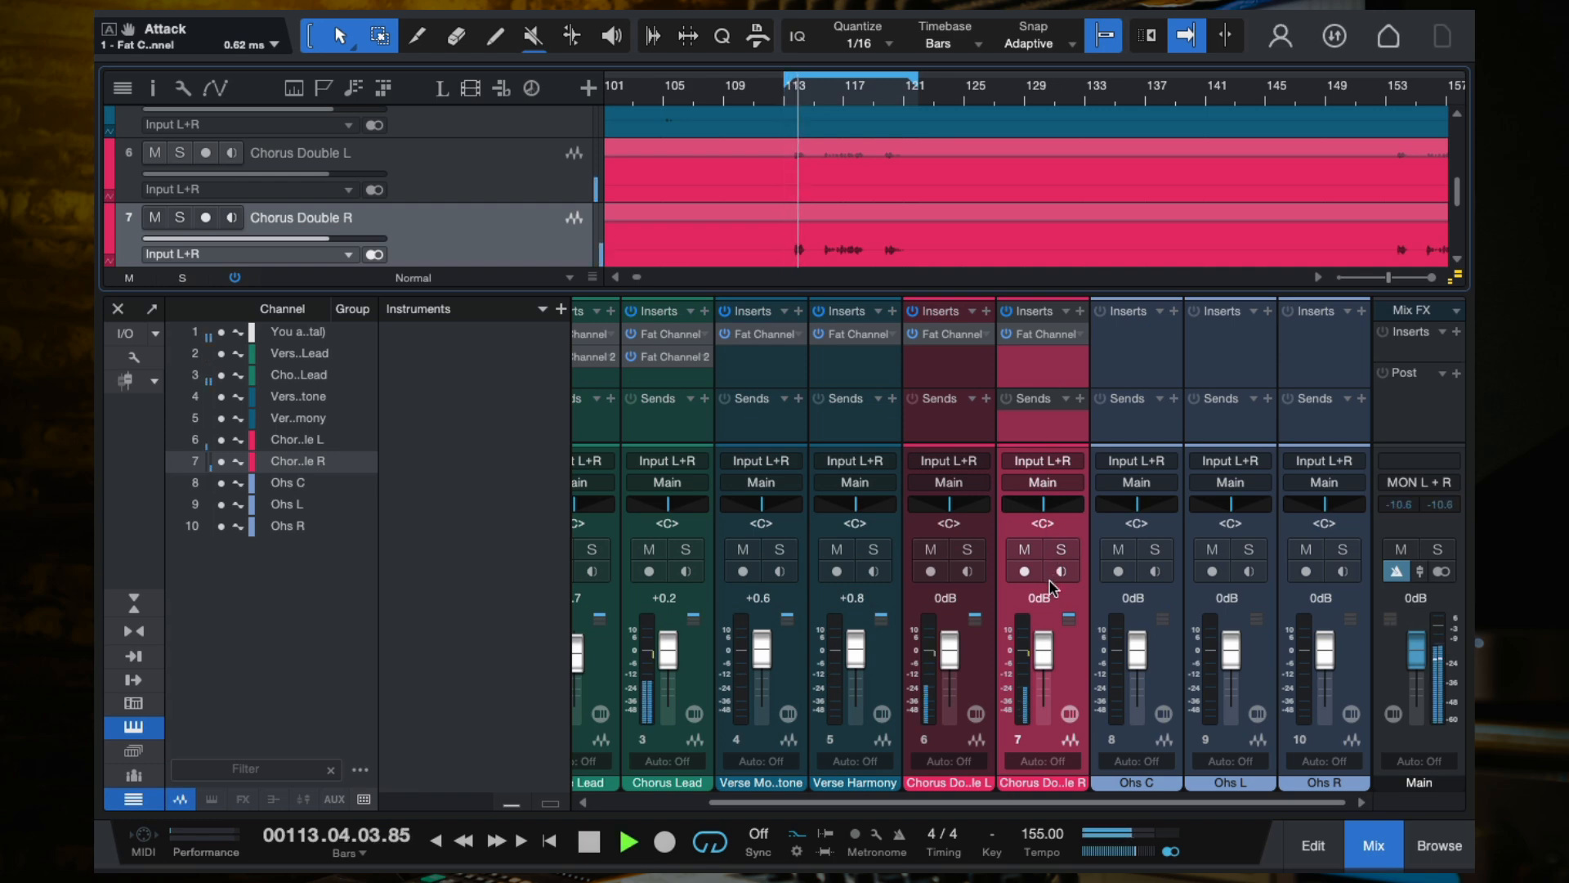
left_click(940, 364, "shift")
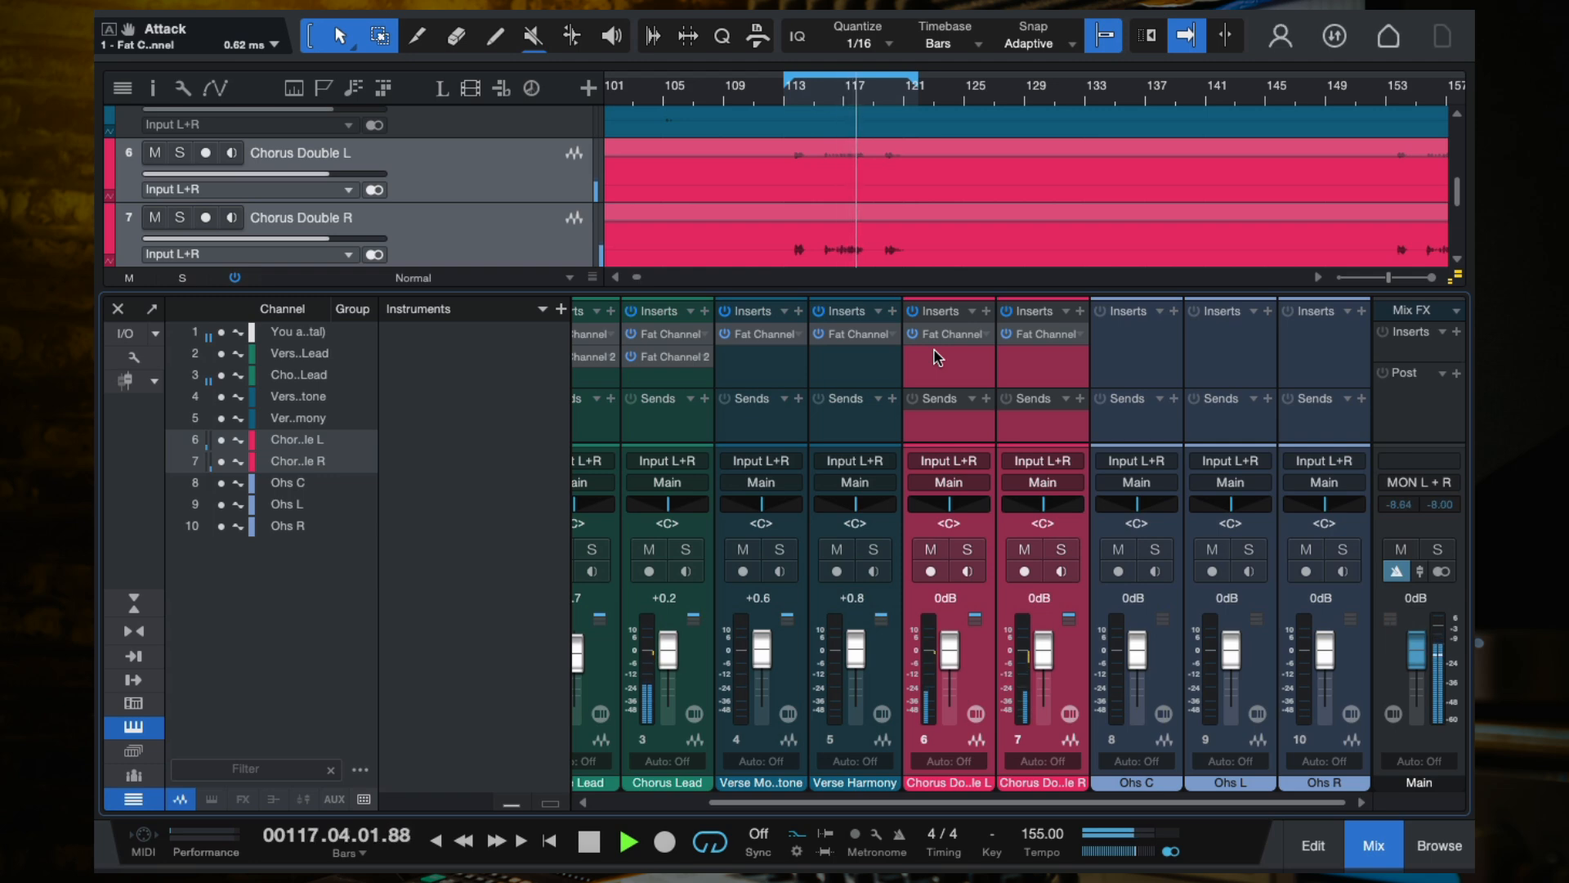
key("space")
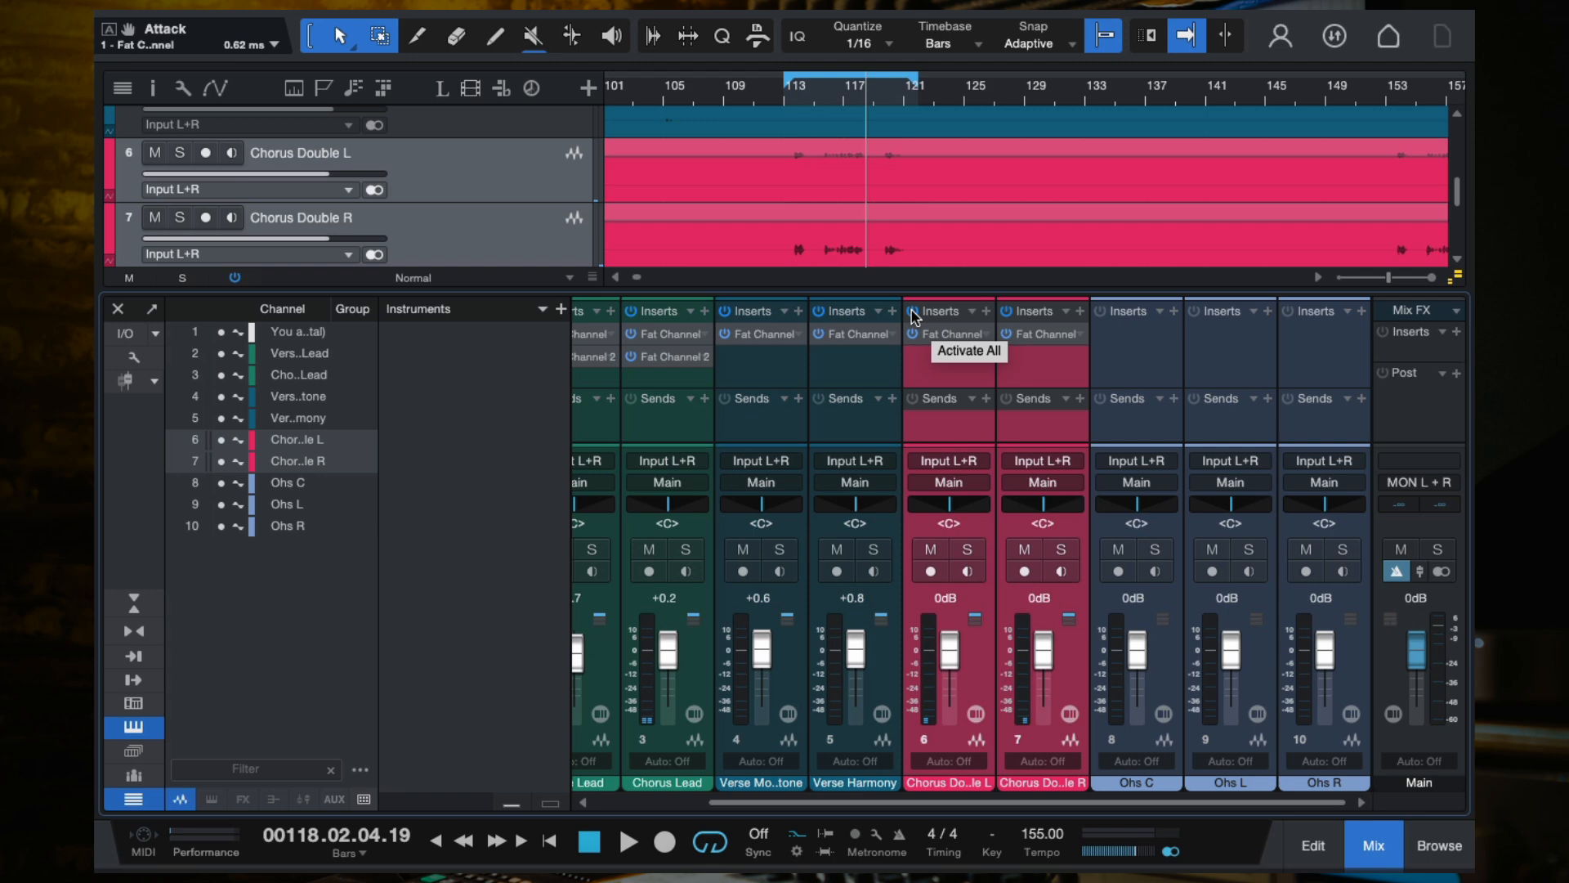
Compare the Chorus Doubles with inserts bypassed and reactivated during chorus playback, and inspect Chorus Double L's compressor settings.
left_click(793, 96)
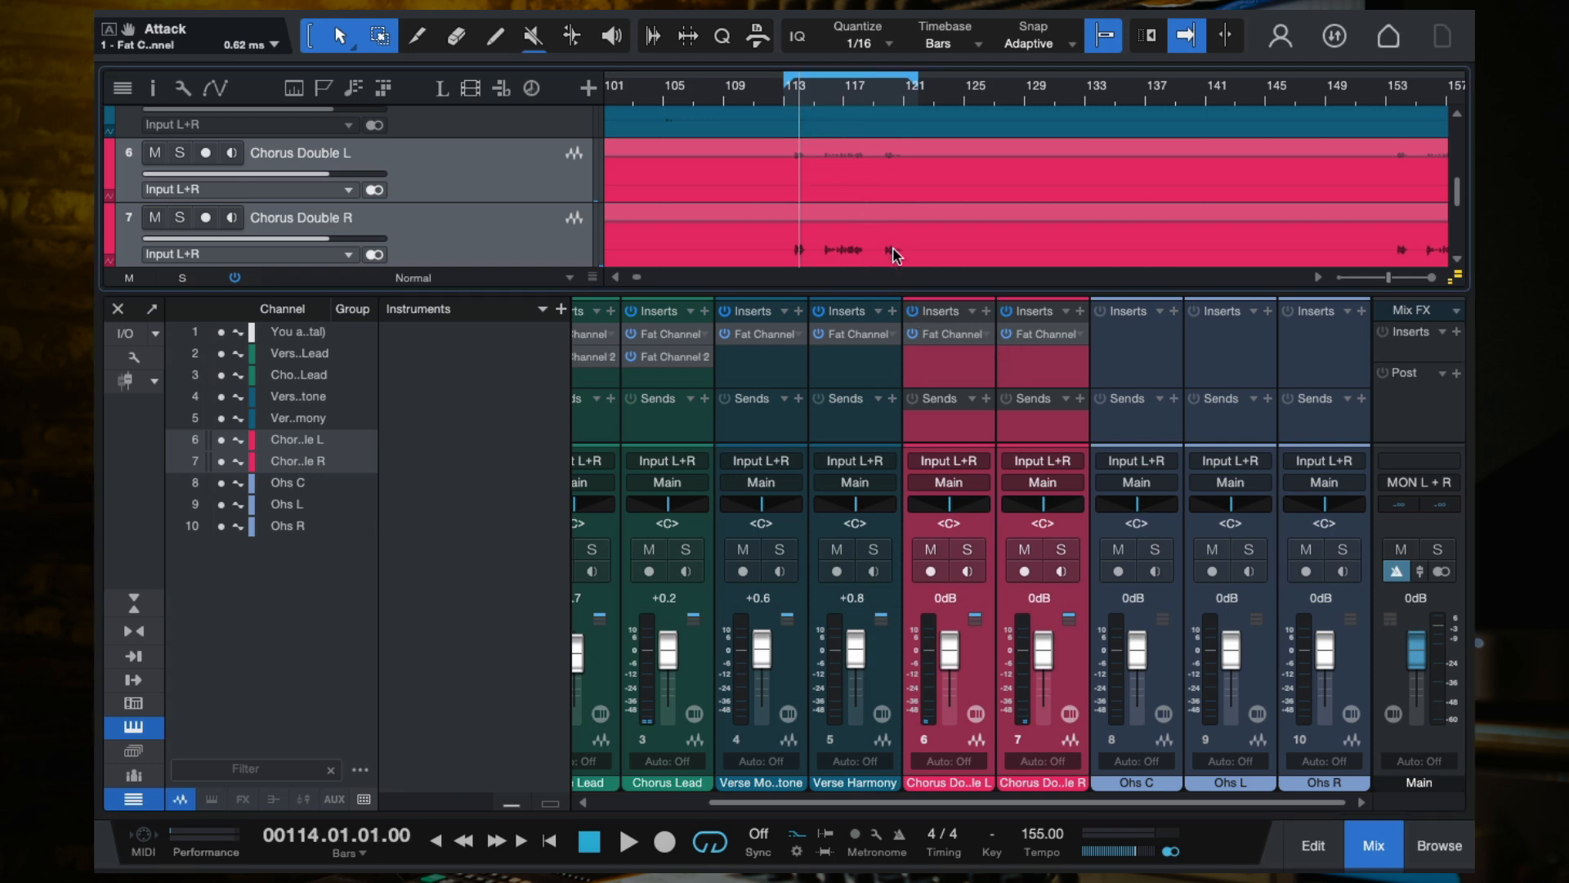
left_click(914, 311)
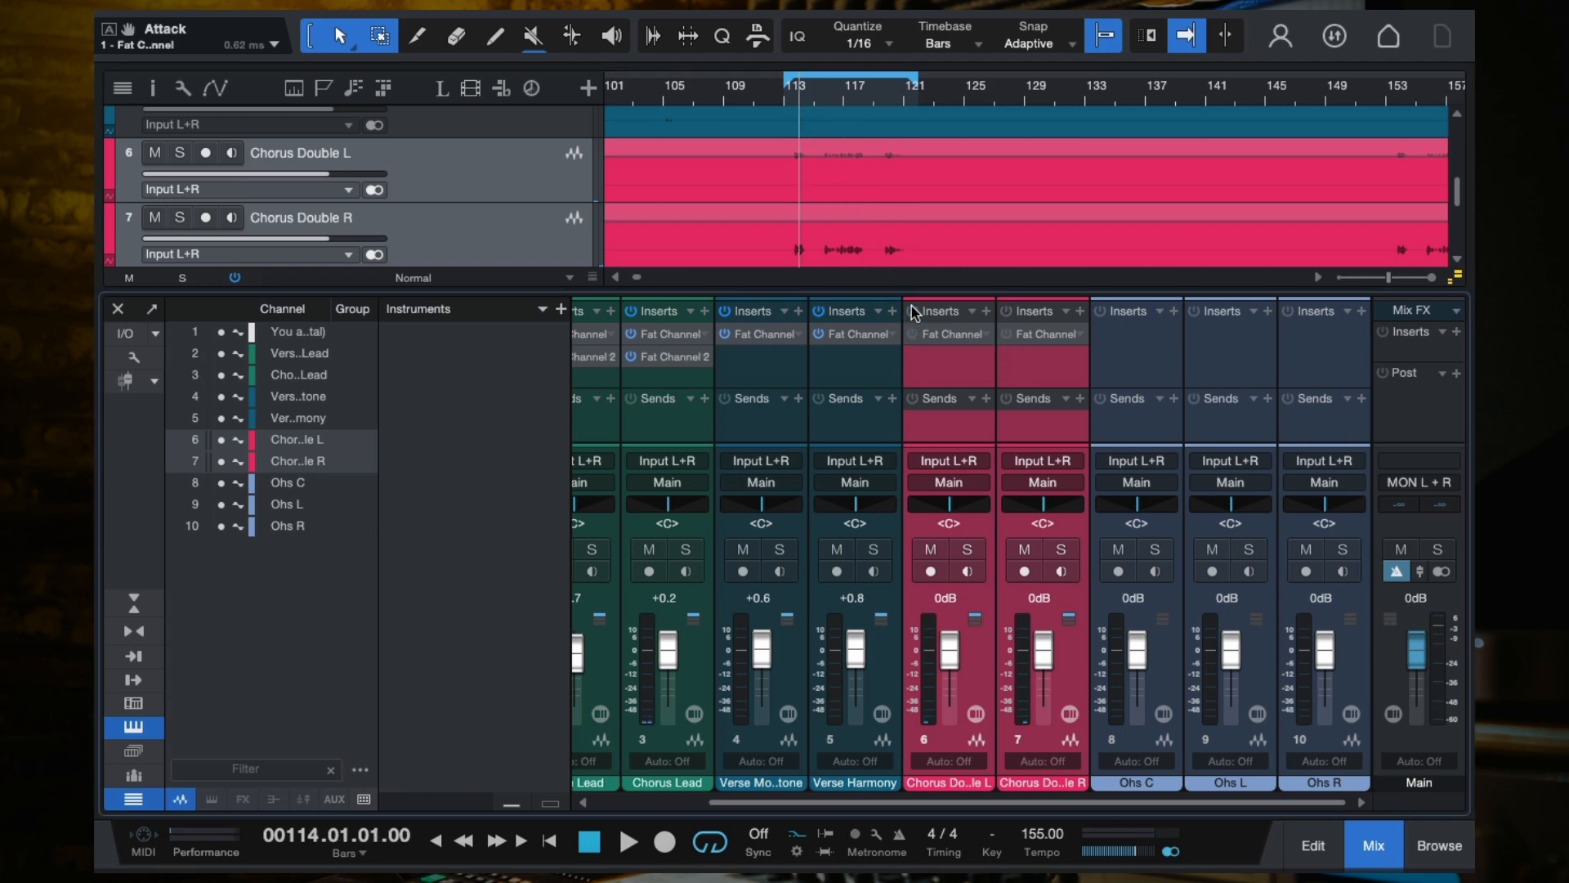
left_click(789, 97)
key("space")
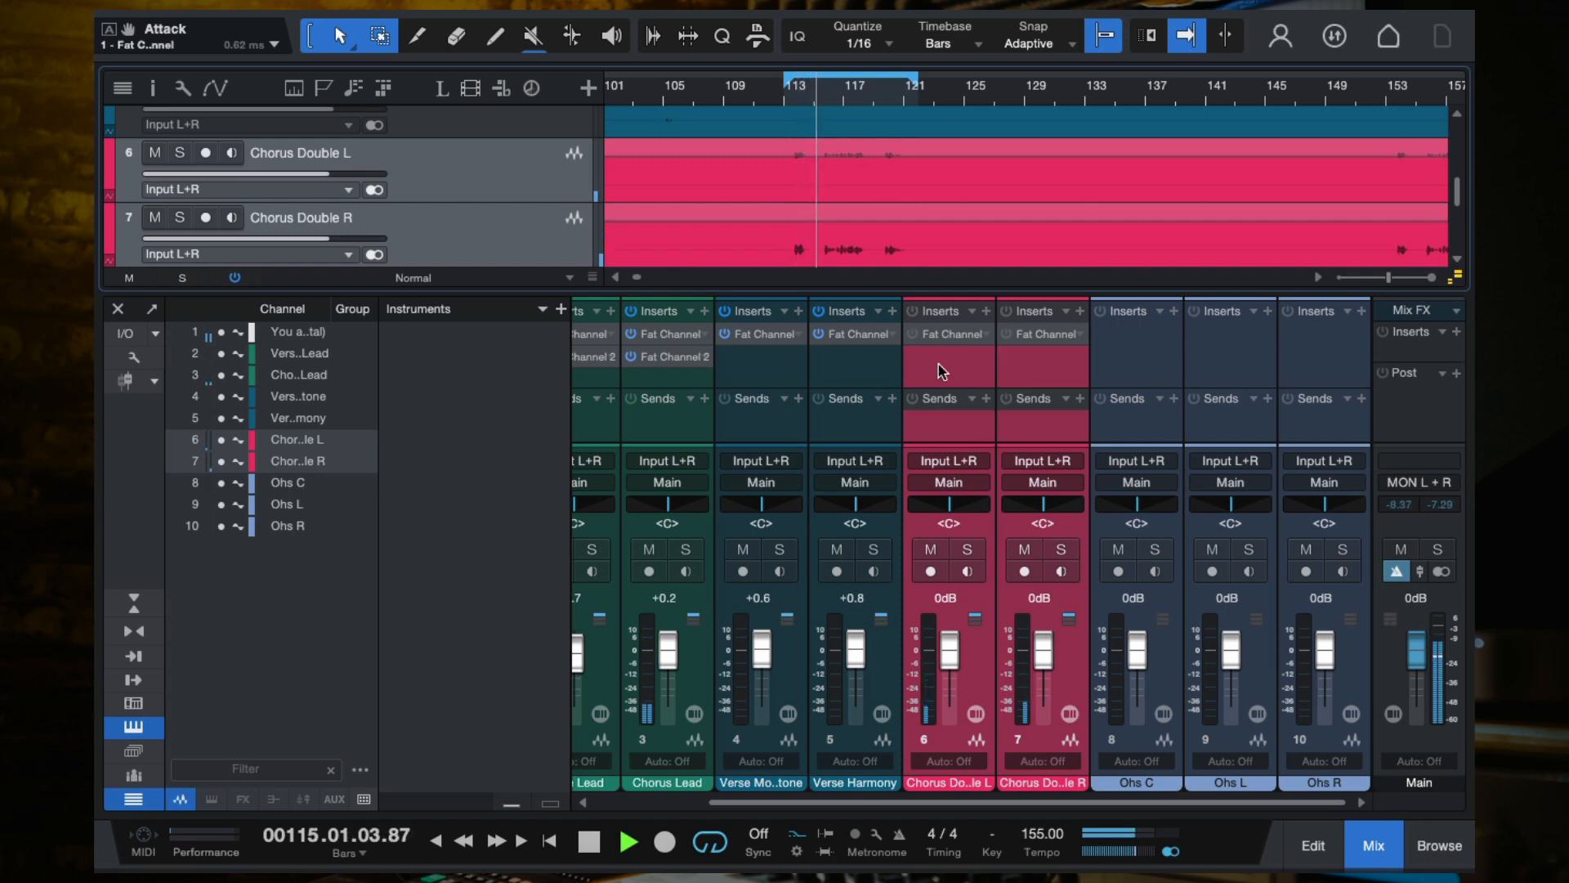
left_click(913, 311)
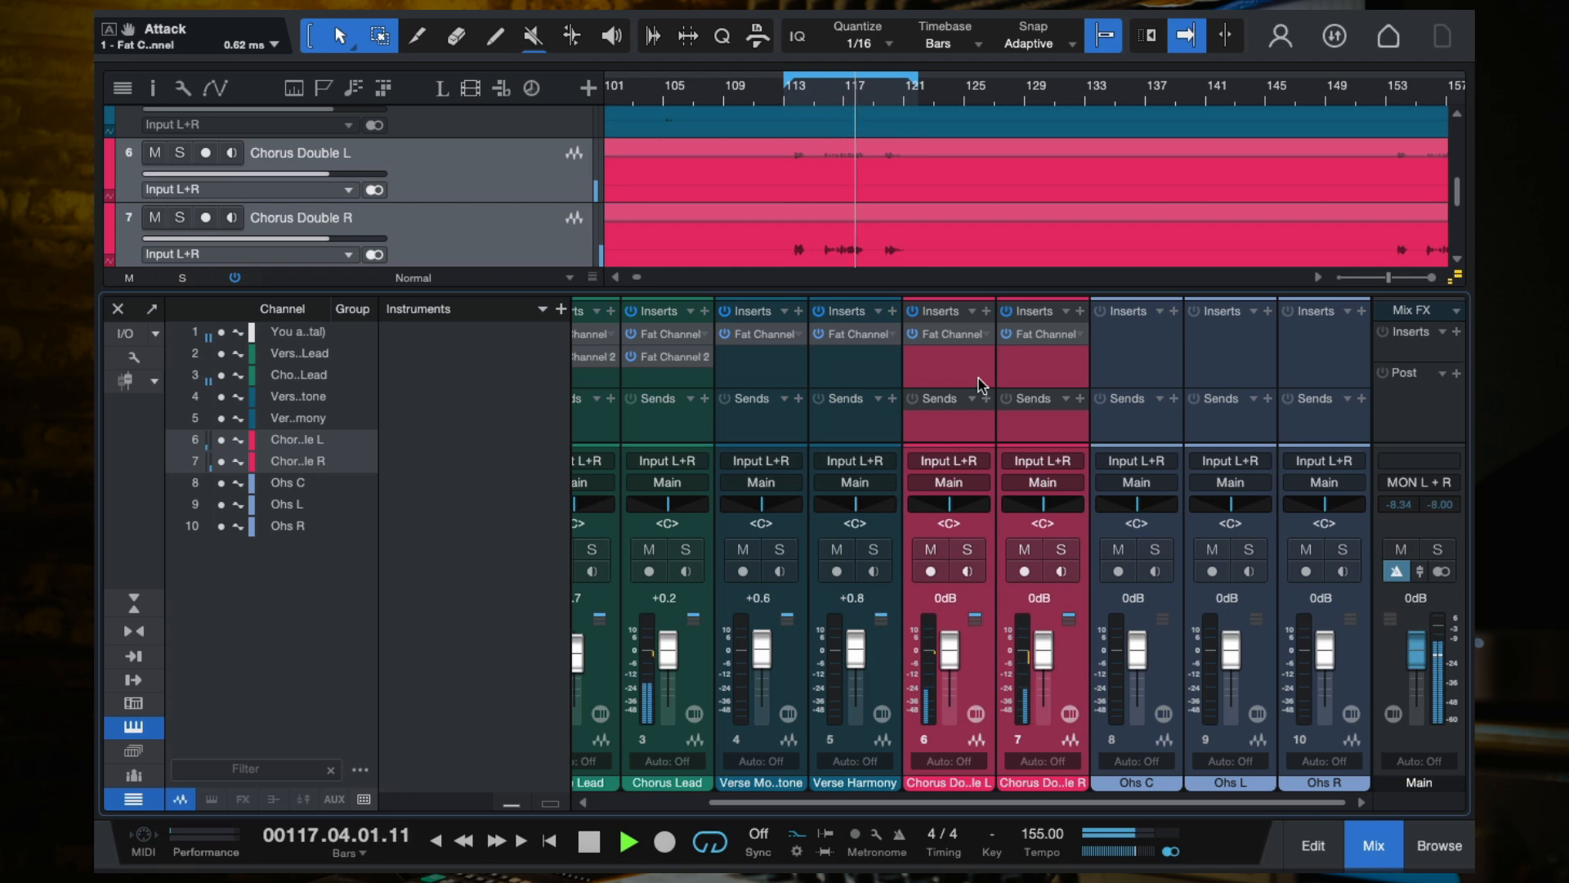
key("space")
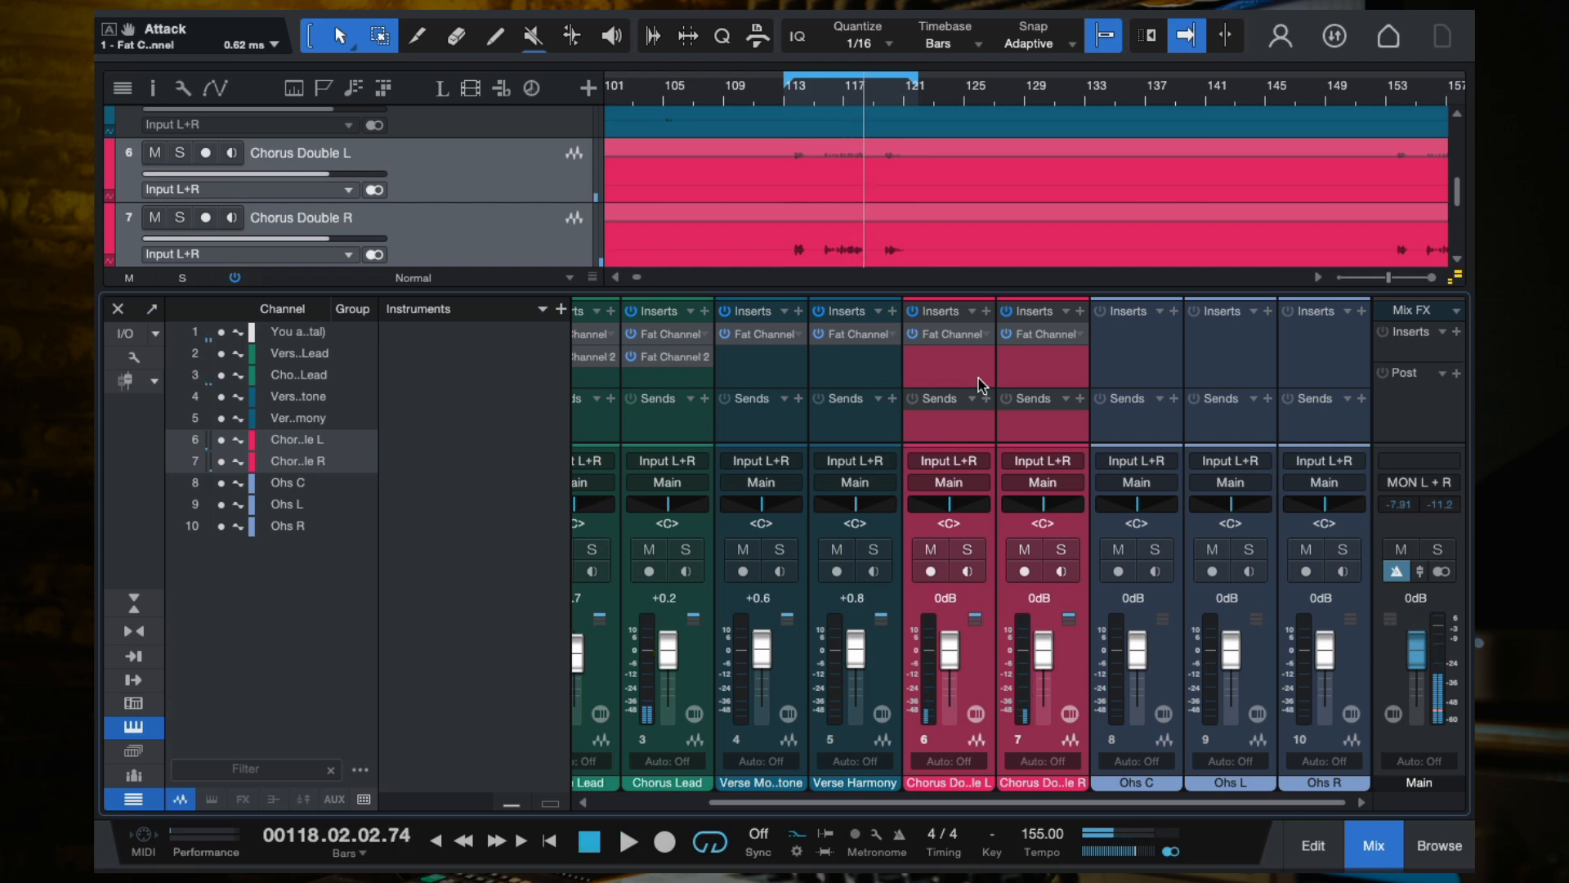
left_click(948, 333)
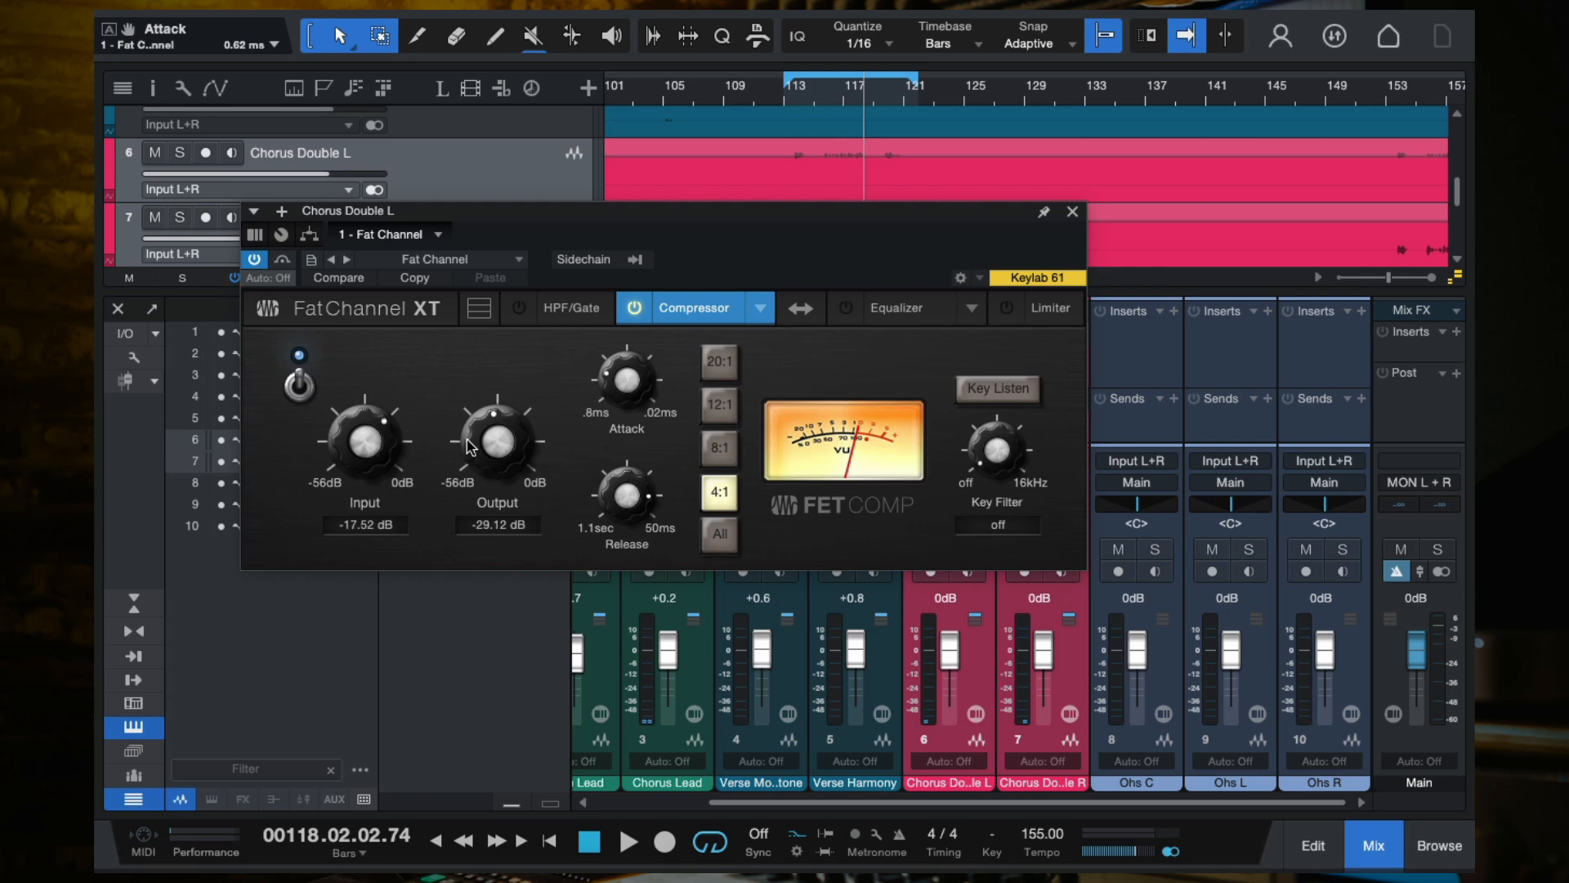
left_click(1074, 214)
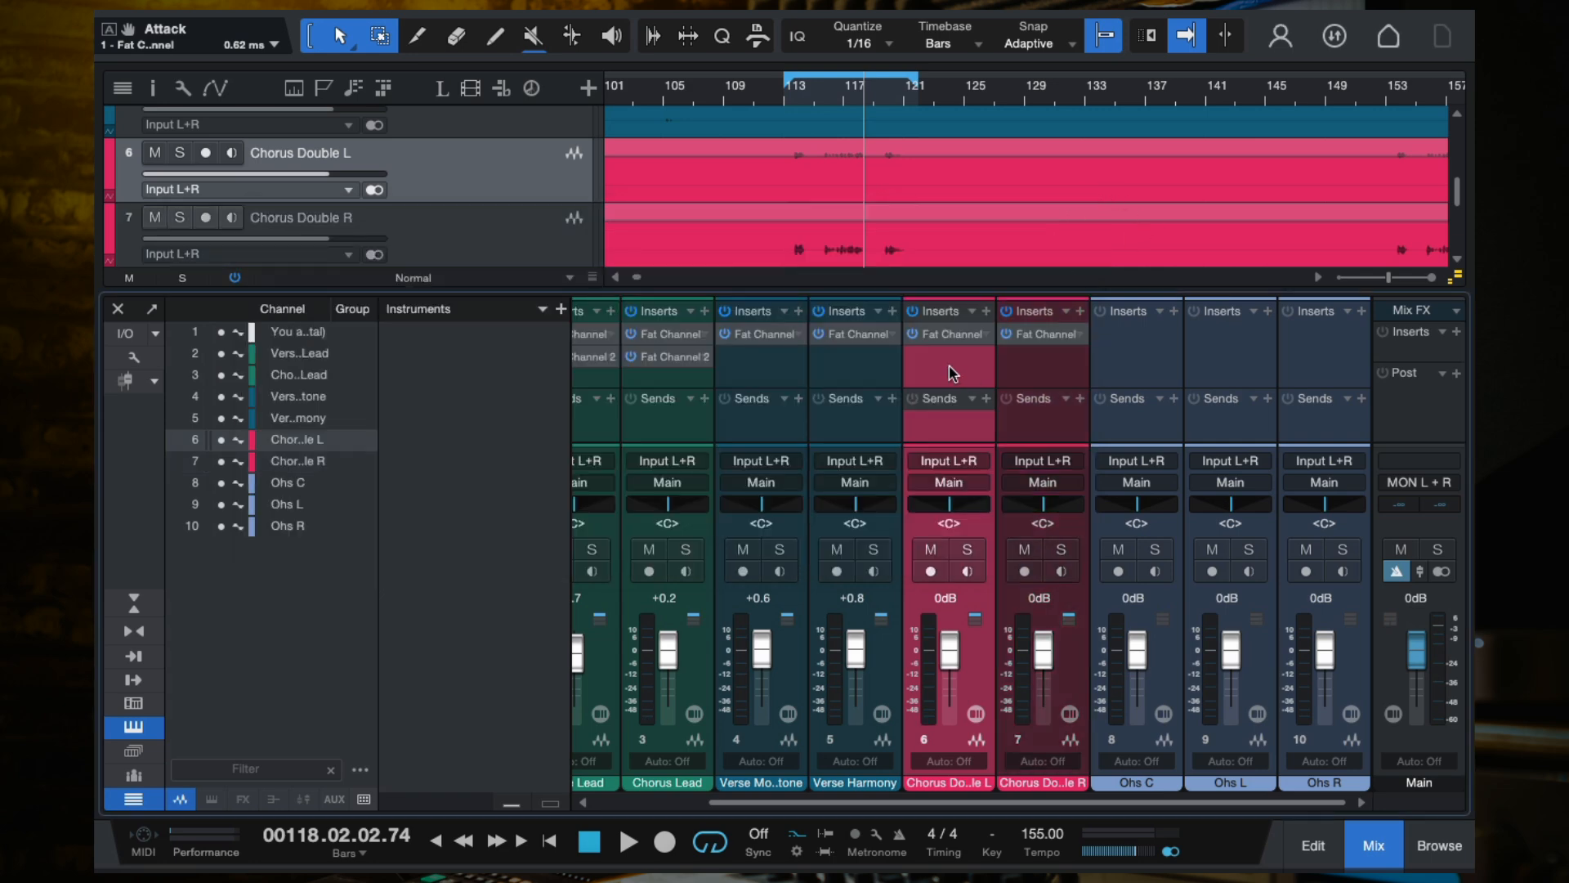
Play the chorus again with both Chorus Doubles' inserts bypassed, reactivate them, and replay the passage with compression on.
left_click(800, 100)
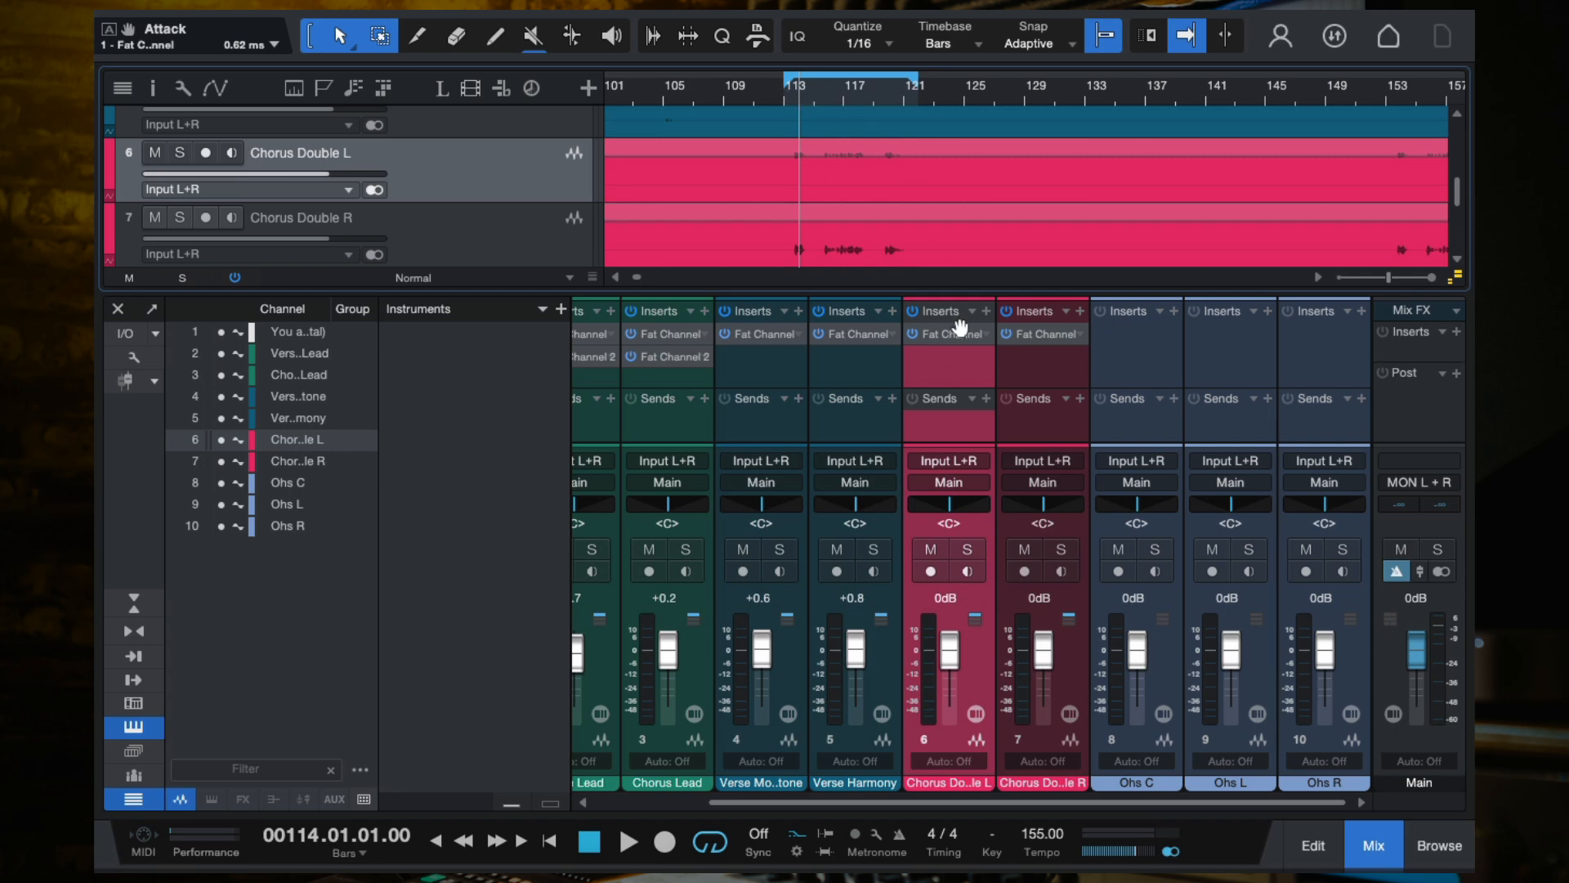
left_click(913, 311)
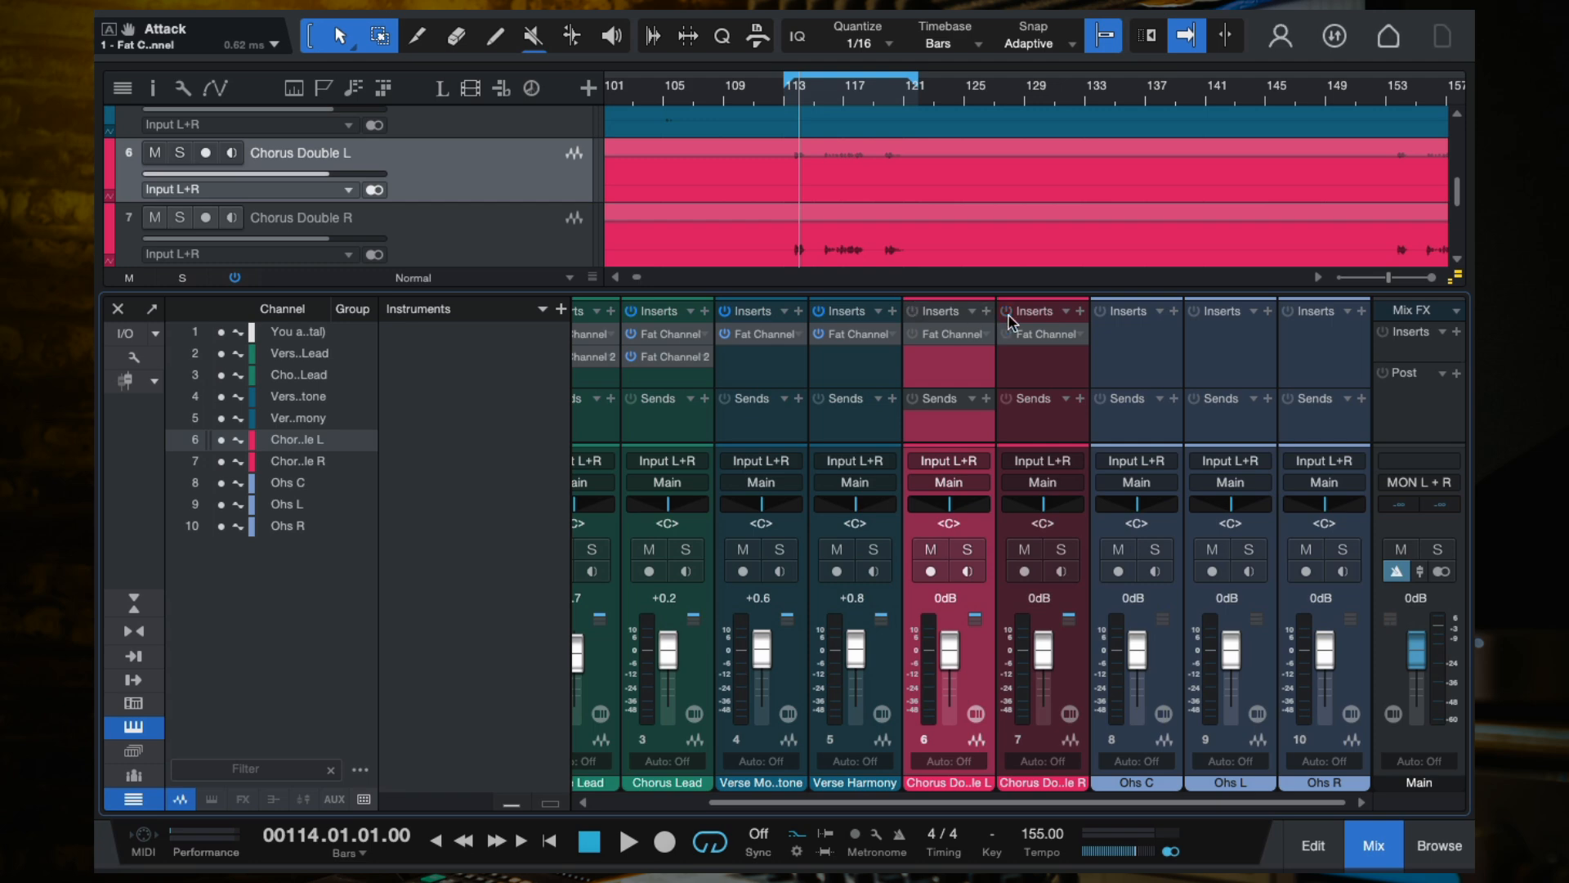
key("space")
left_click(1020, 358, "shift")
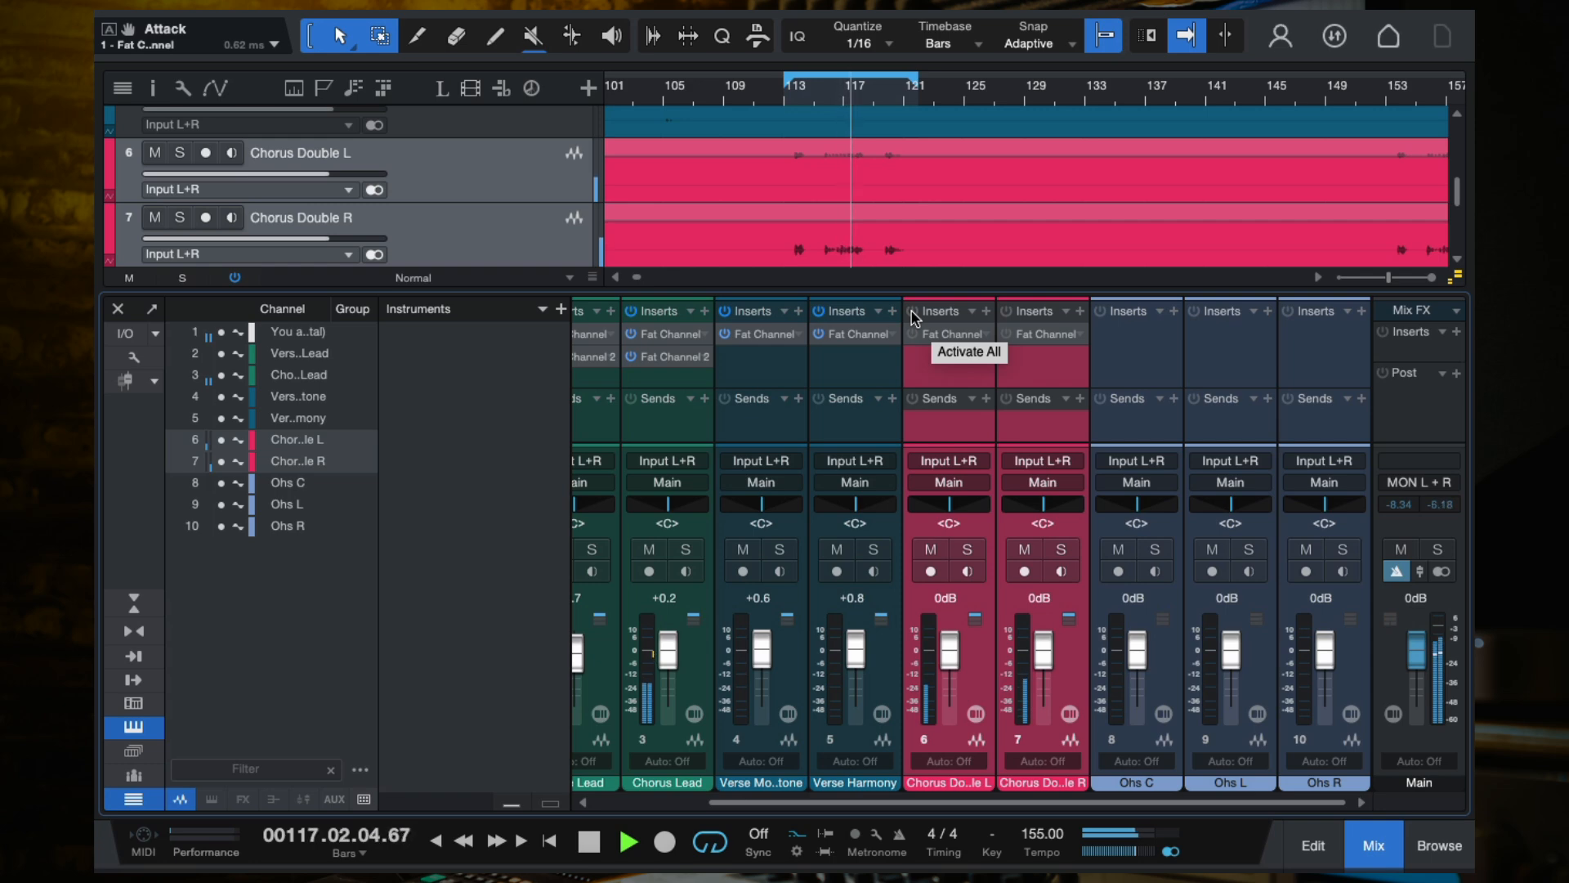
key("space")
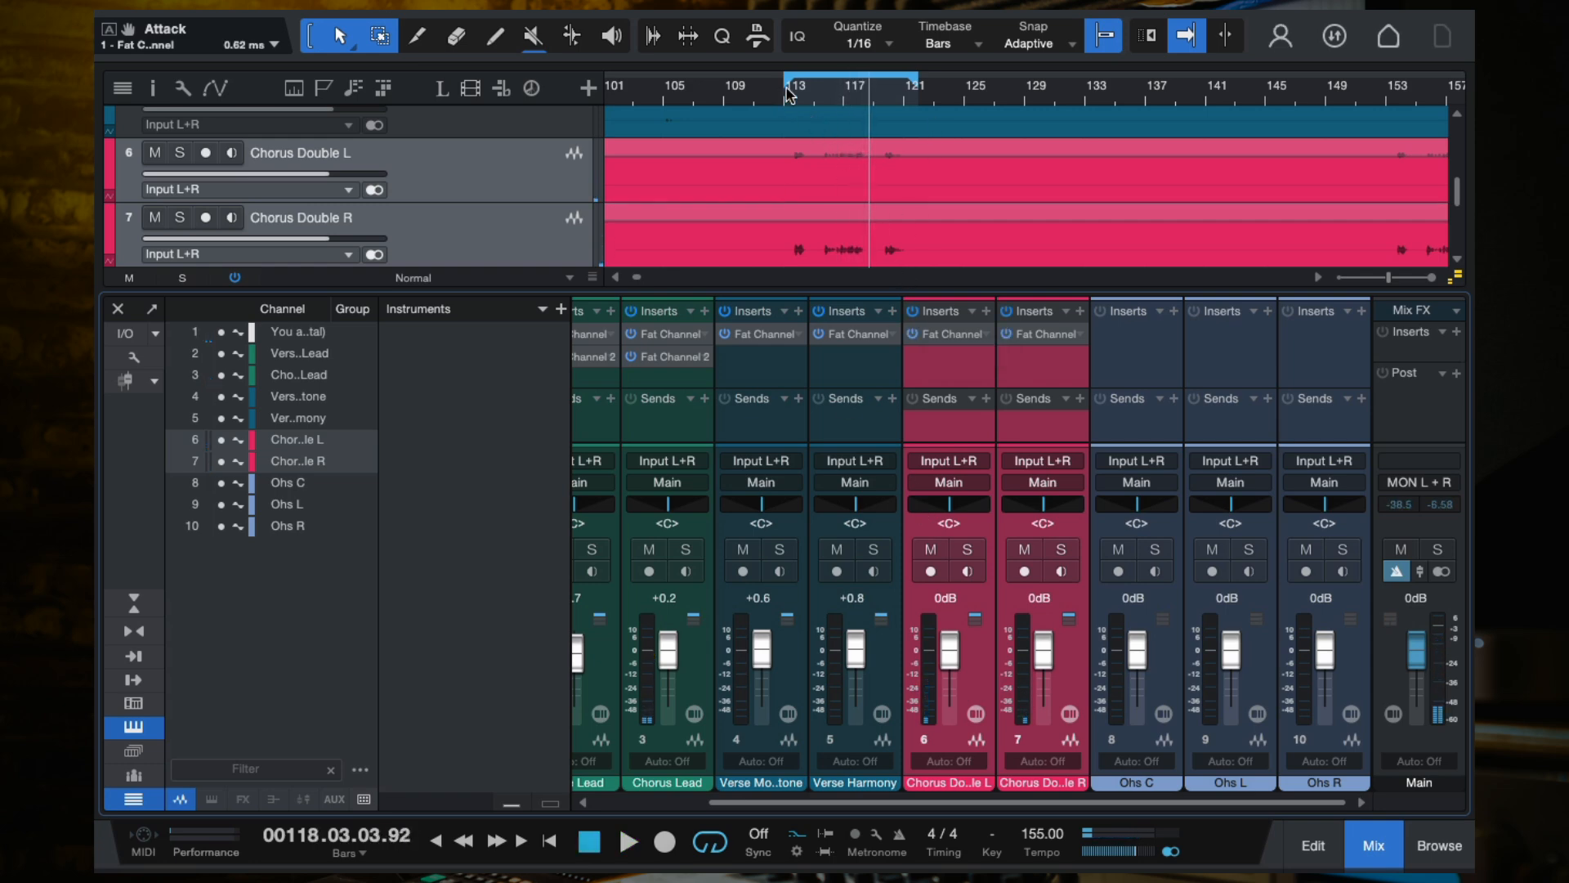
left_click(789, 92)
key("space")
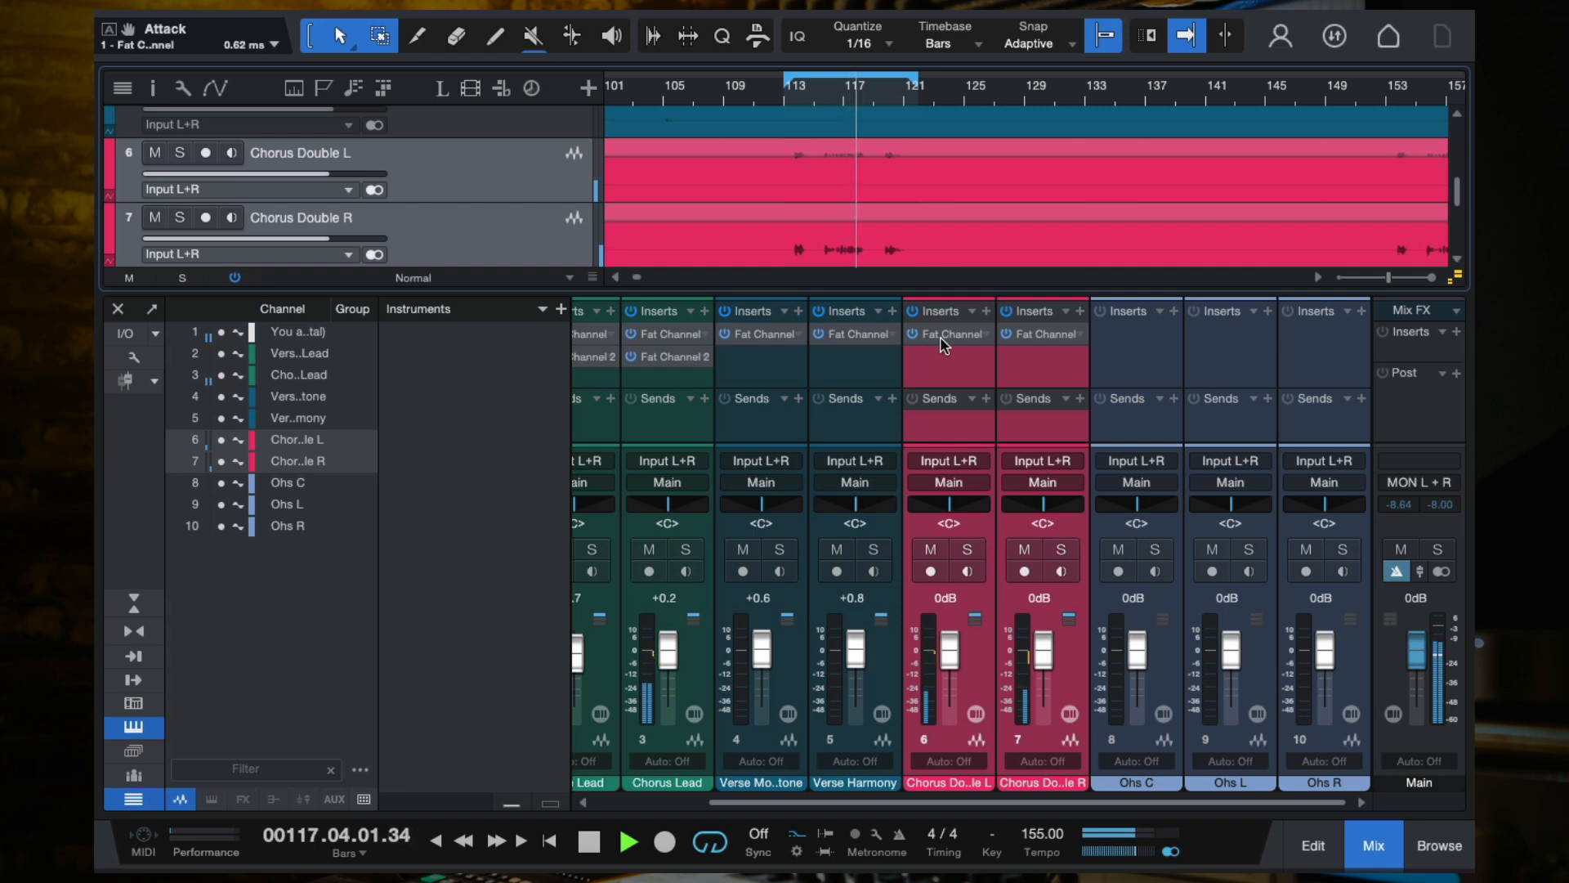
key("space")
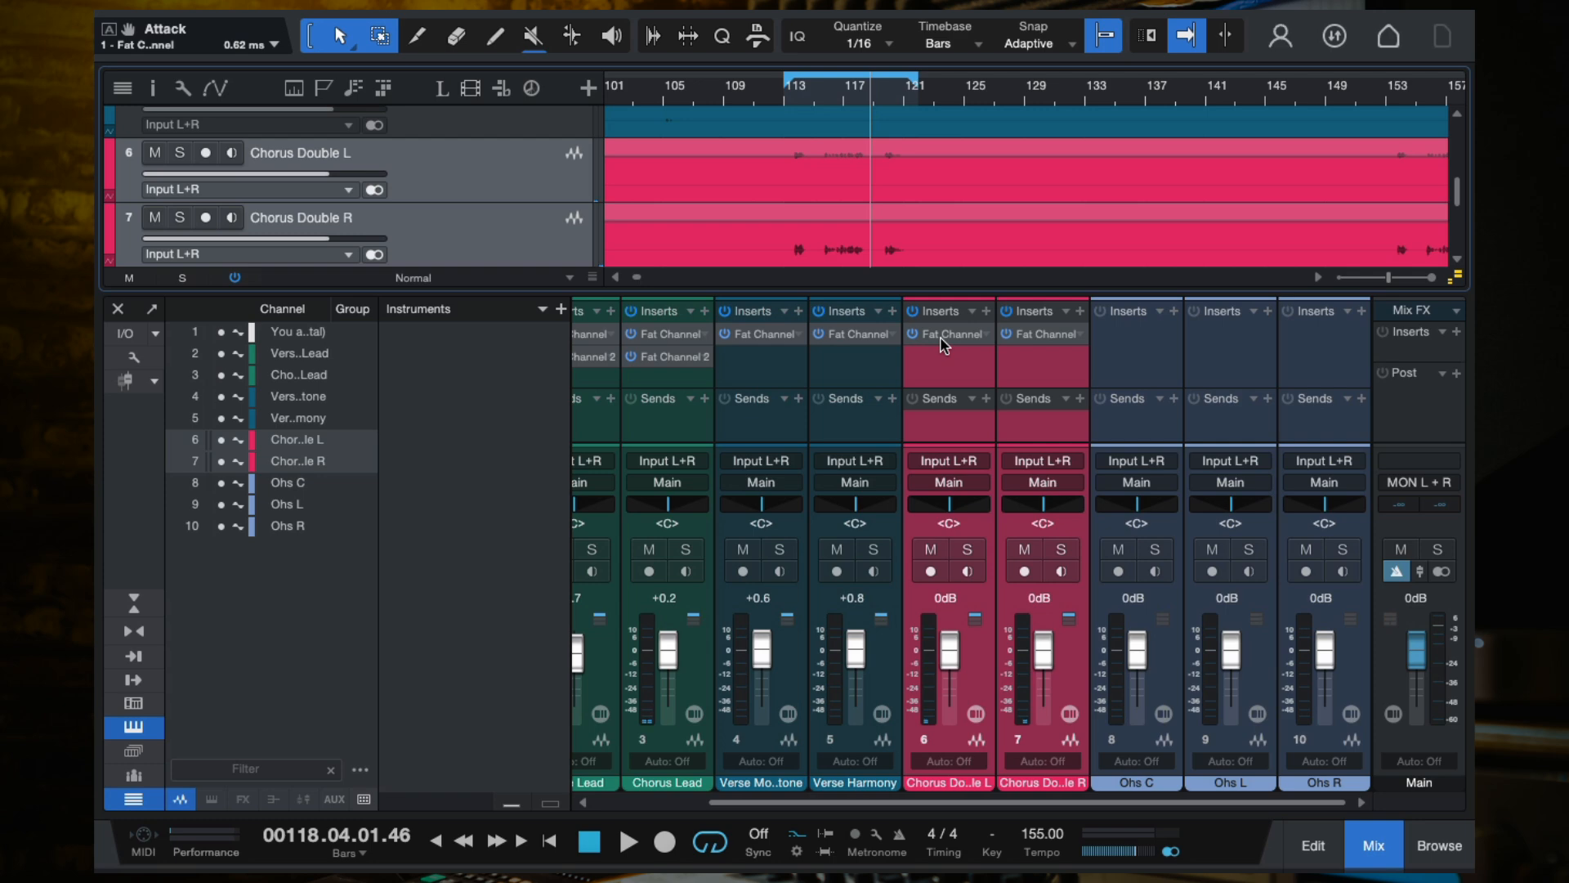
left_click(1038, 376)
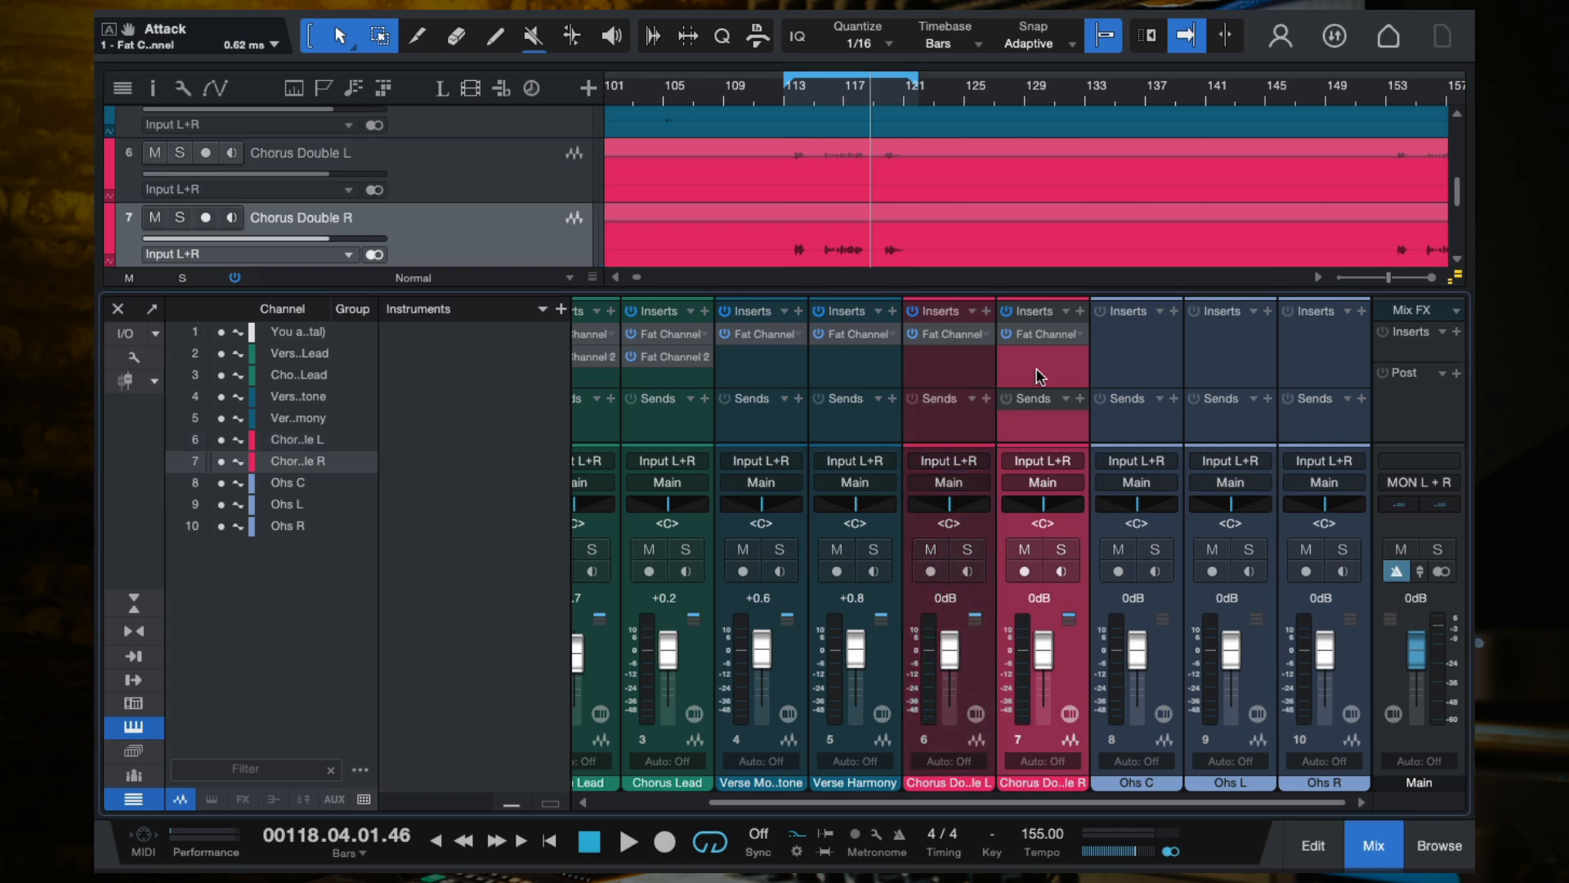
left_click(1130, 359)
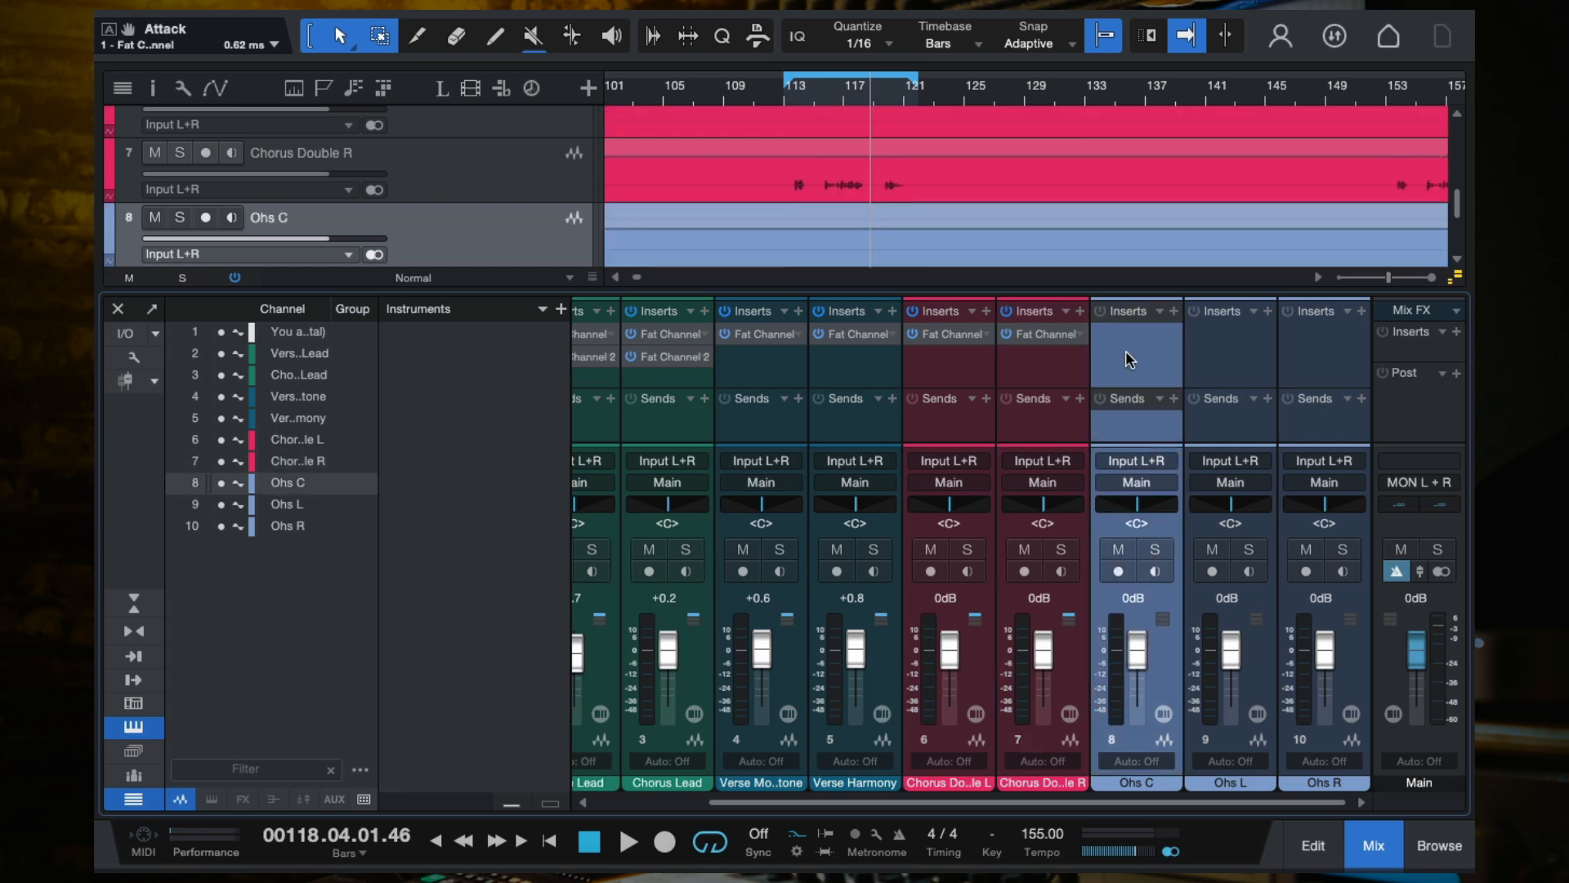
left_click(1324, 358, "shift")
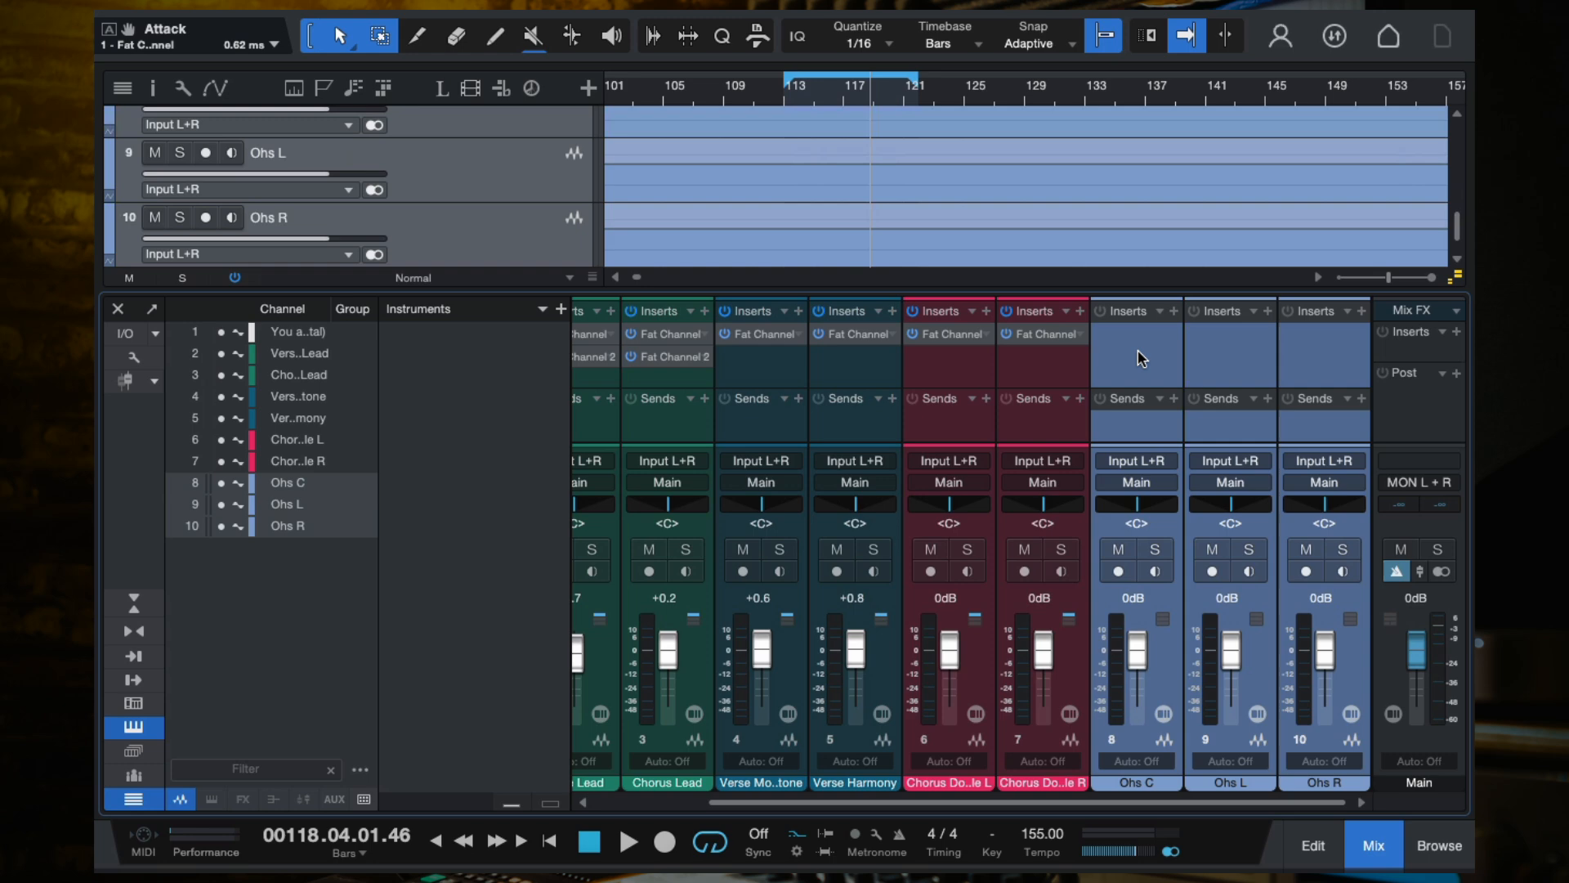
left_click(1137, 352)
left_click(1232, 362)
left_click(1306, 365)
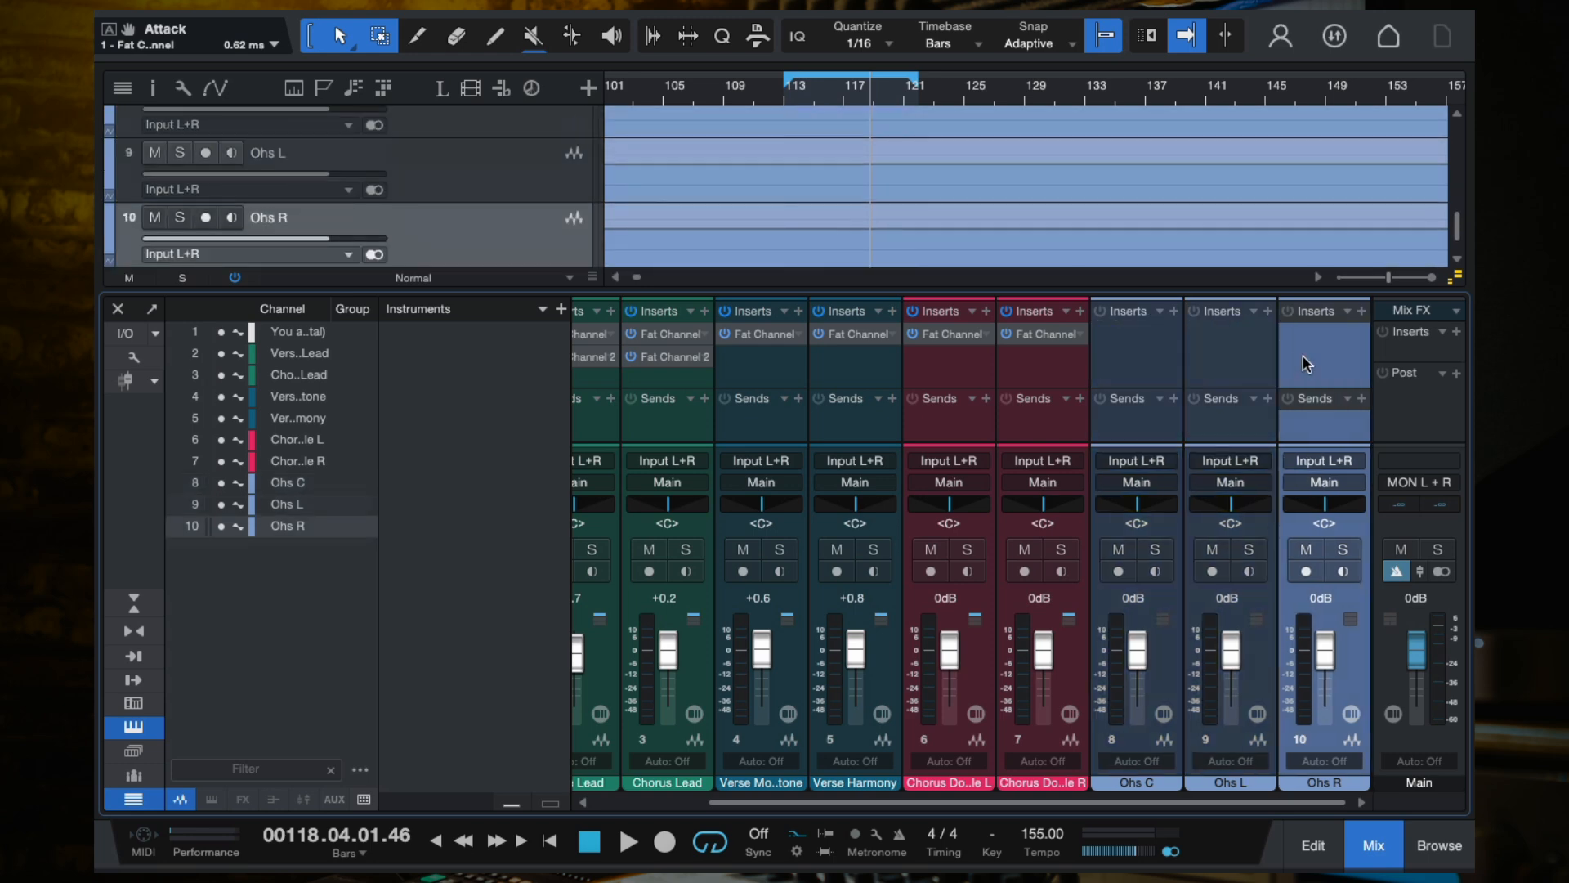
left_click(1121, 349)
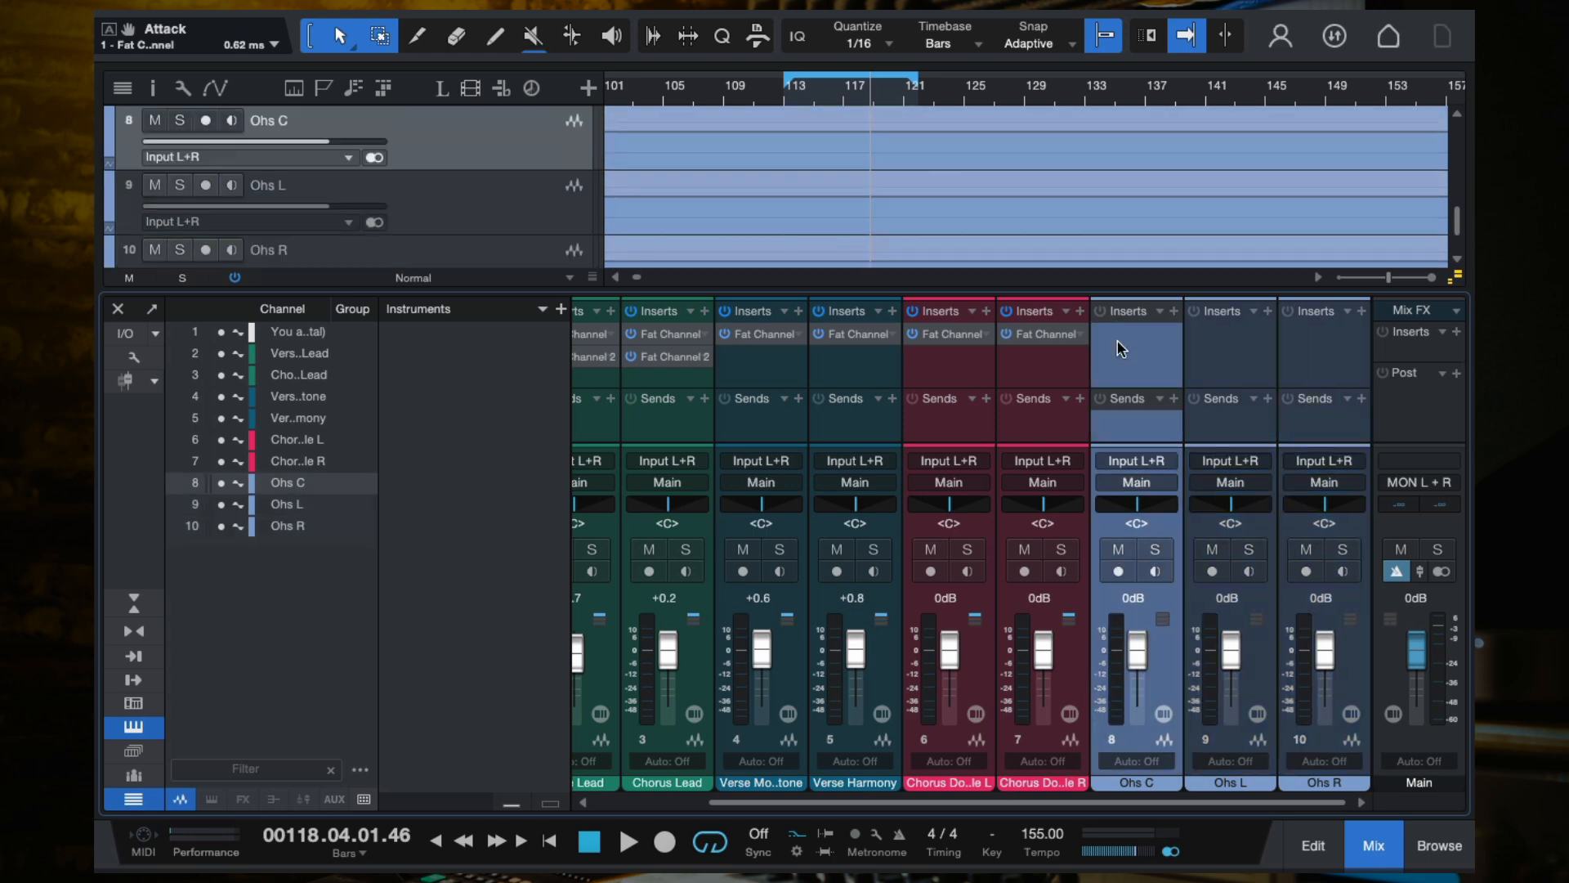
left_click(1050, 373)
left_click(941, 372)
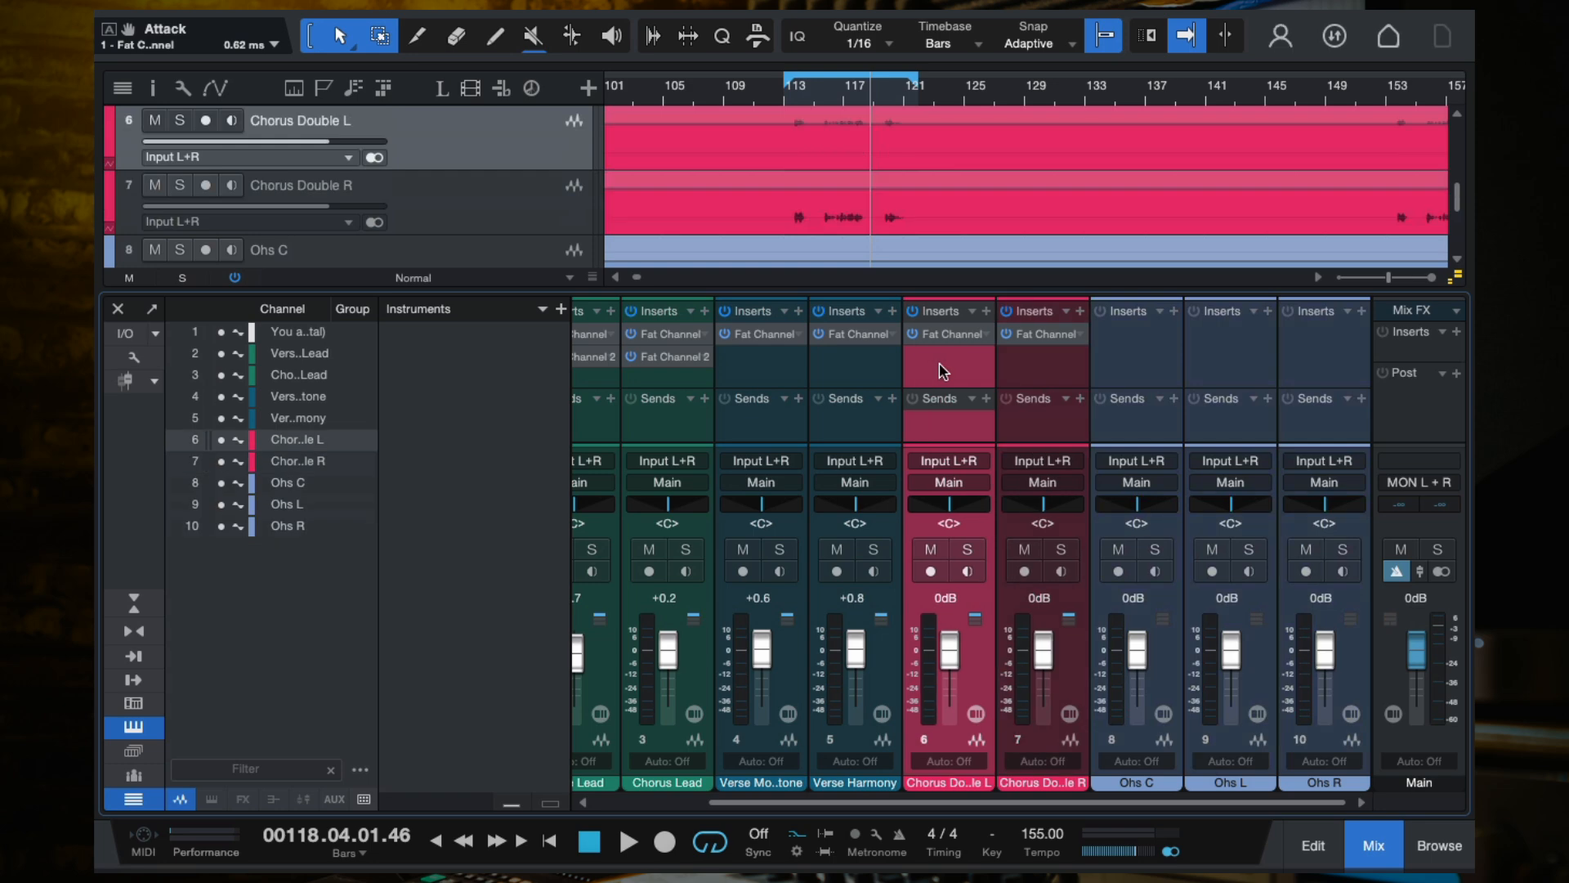
left_click(1139, 350)
left_click(1236, 368)
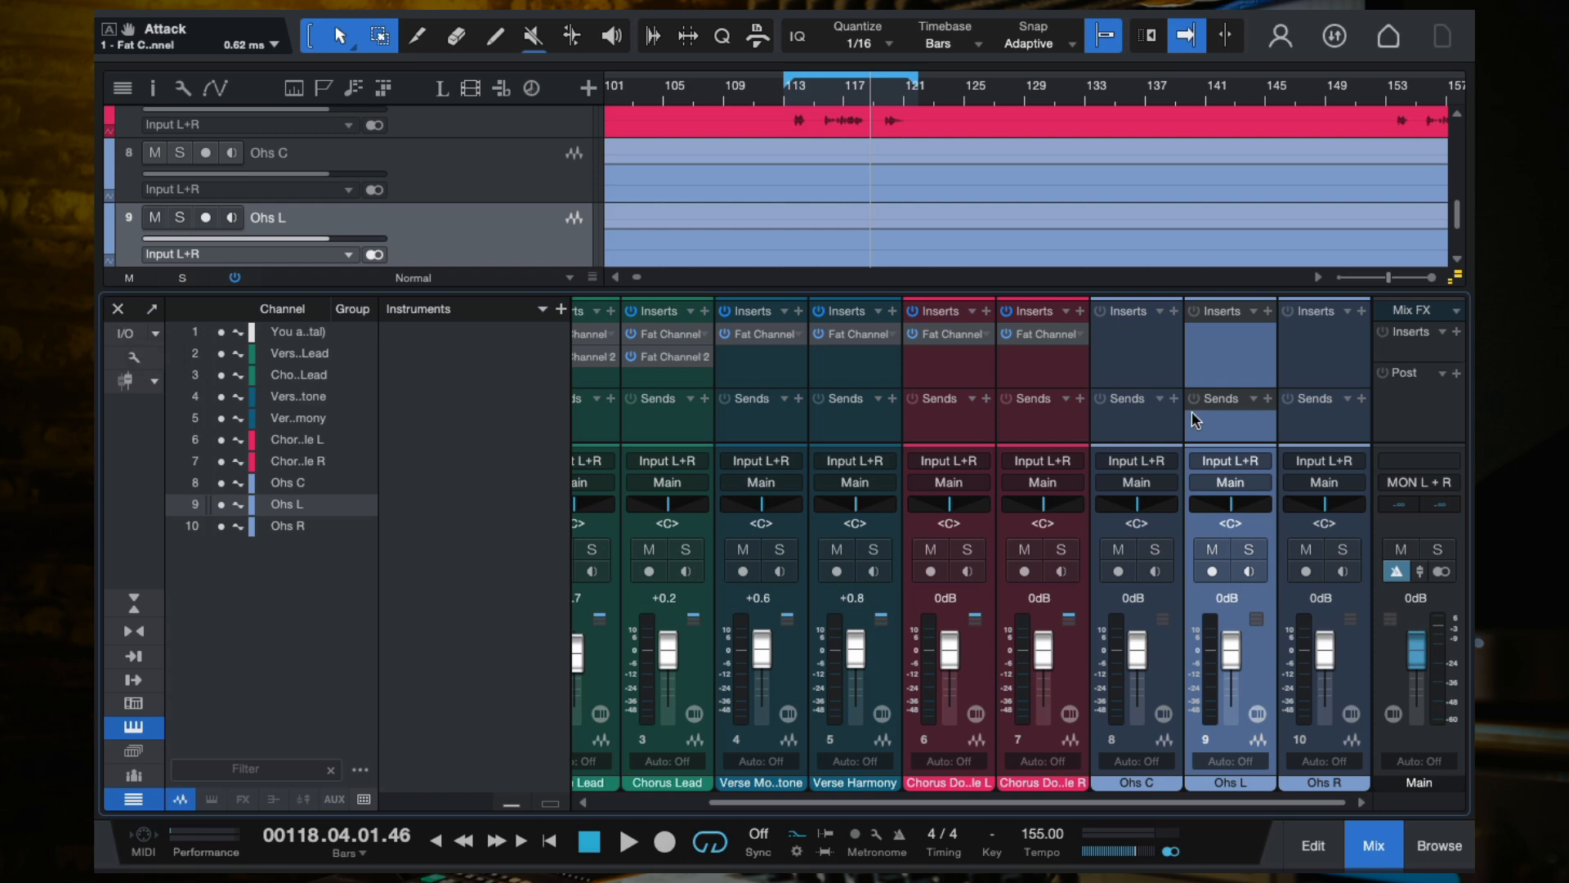
Select the Ohs C channel and hide the mixer to show all tracks in the arrangement.
left_click(1128, 360)
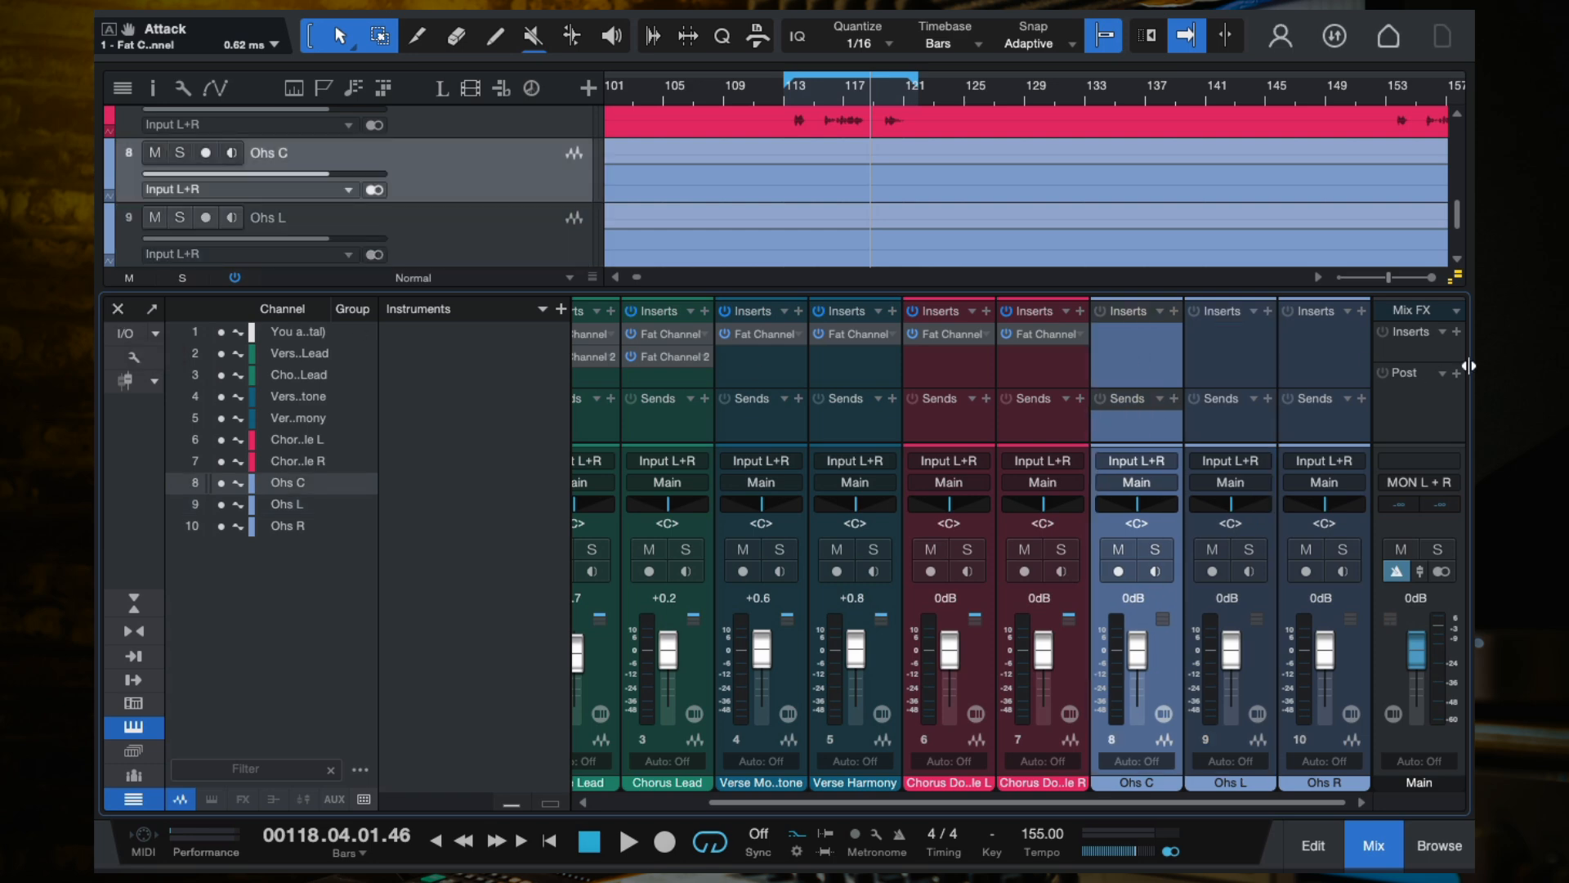
left_click(1310, 365, "shift")
left_click(1128, 354)
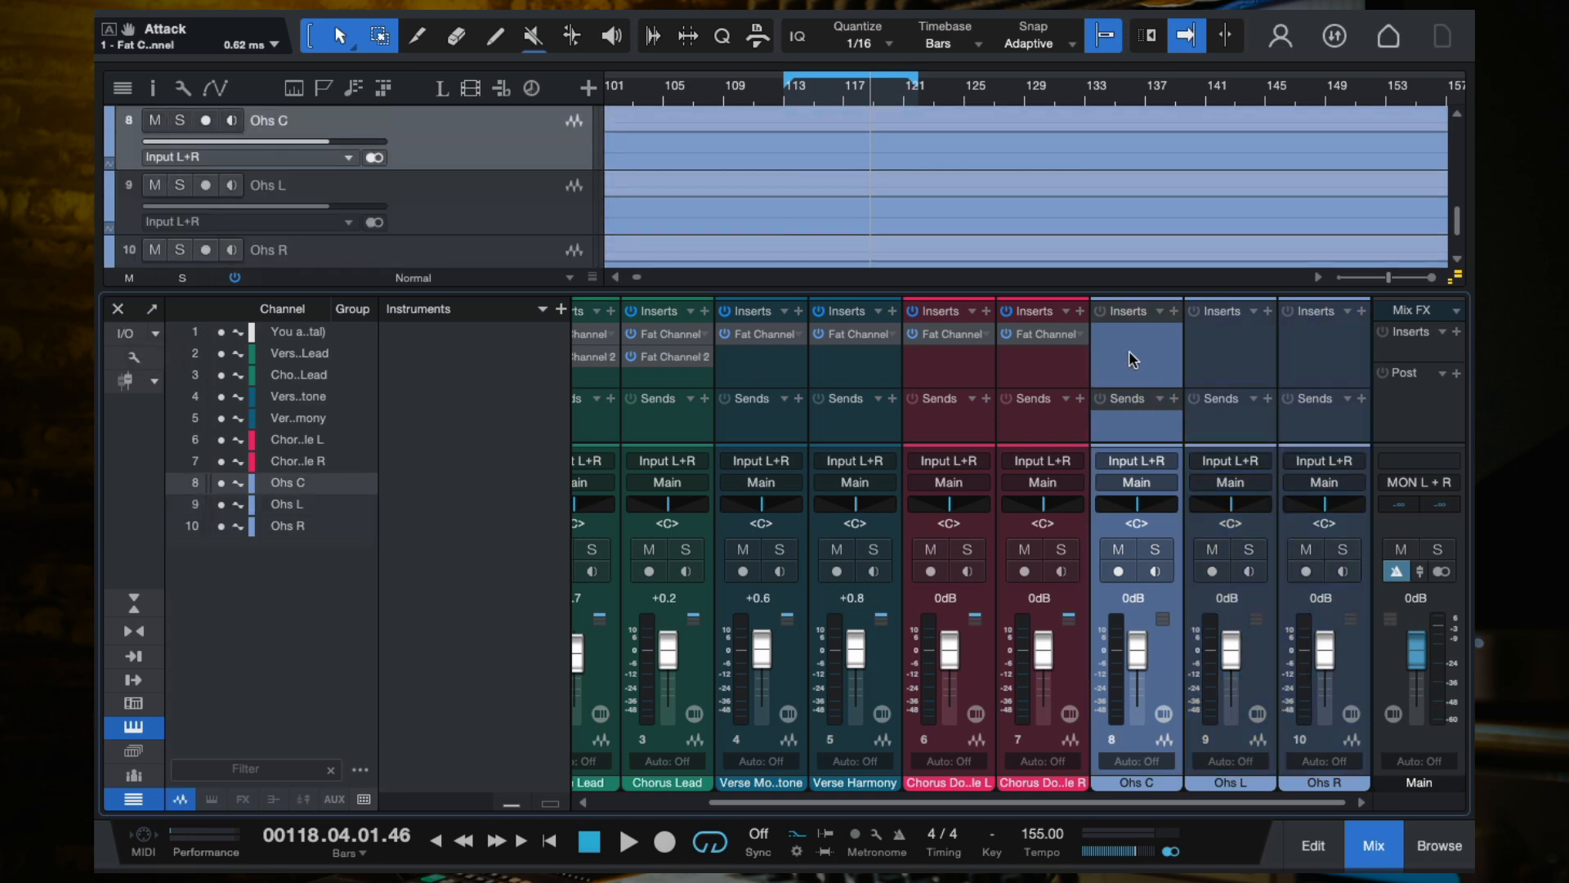
left_click(118, 311)
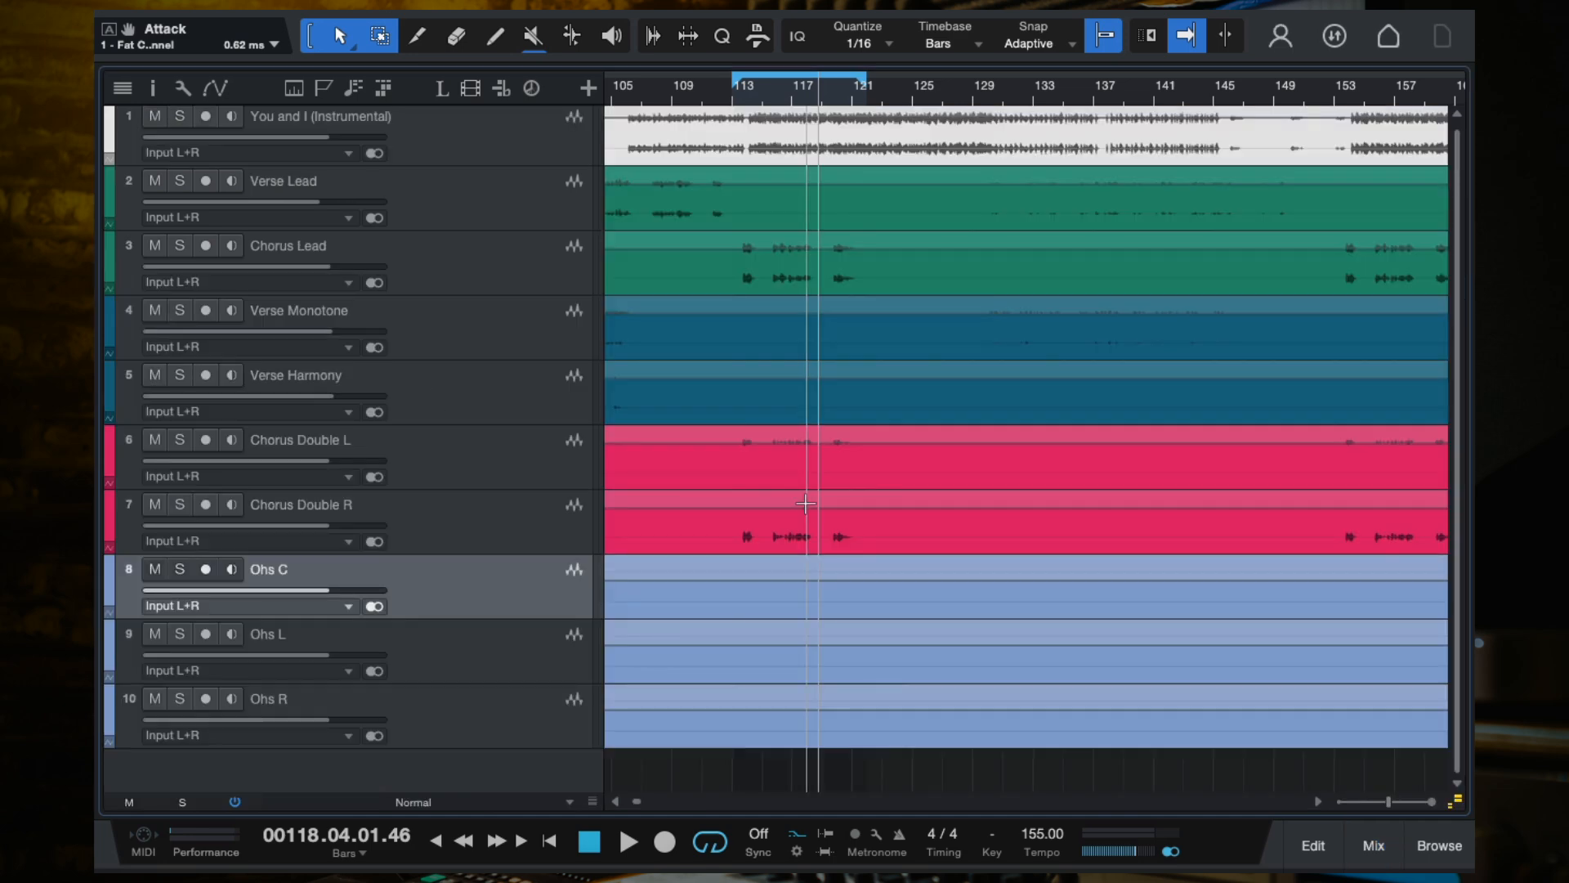
Play the full mix from the Chorus Lead's last passage into the Ohs section.
scroll(807, 503, "right", 1)
scroll(809, 502, "down", 5)
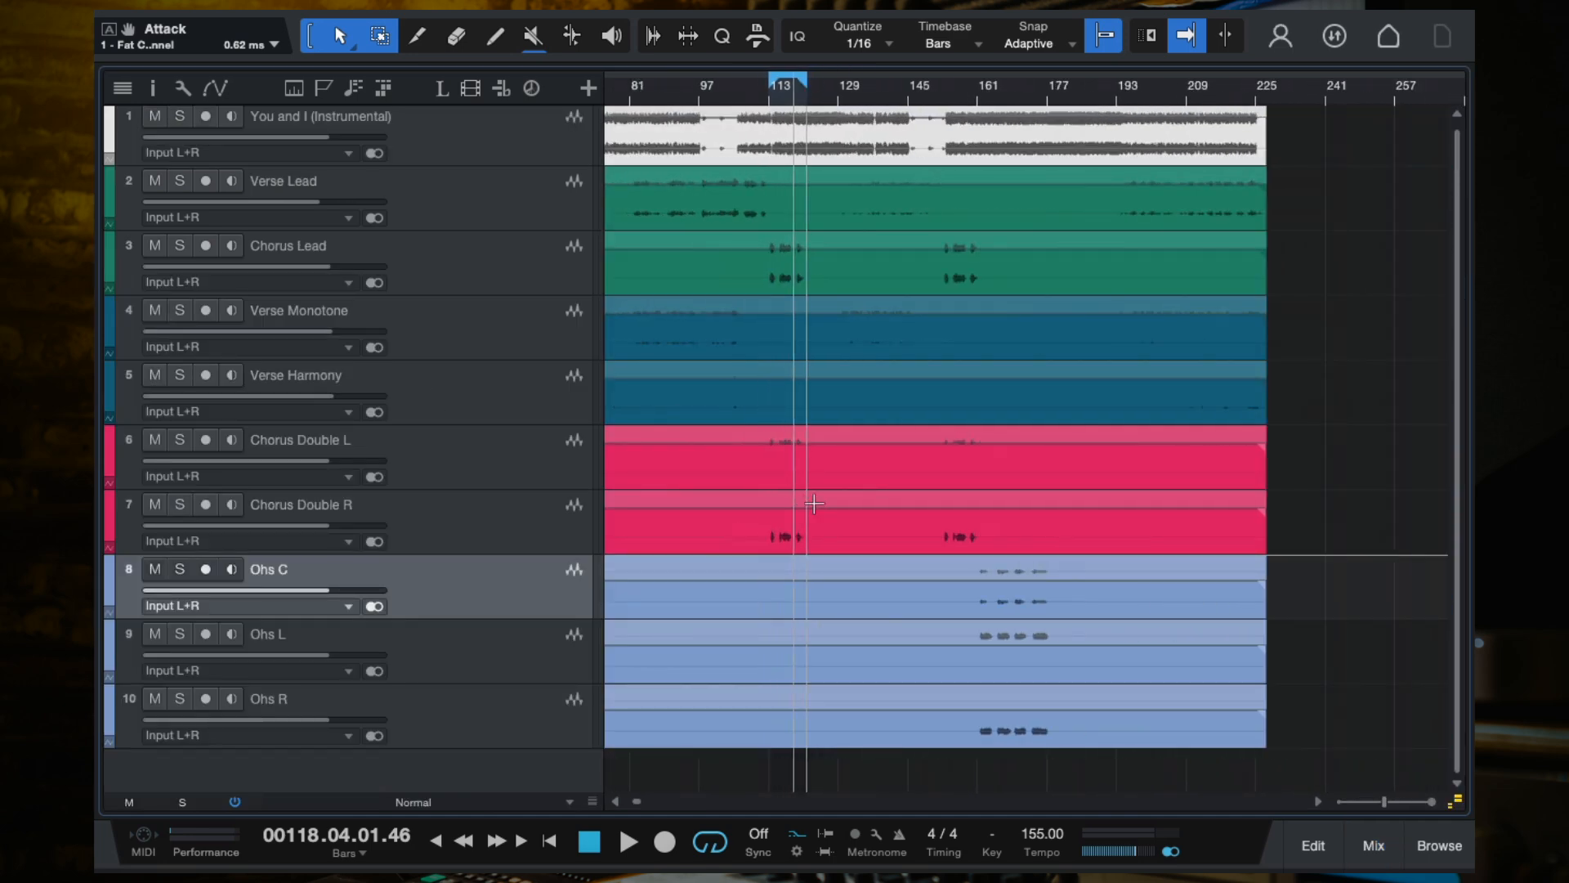
left_click(962, 97)
key("space")
scroll(1006, 515, "up", 5)
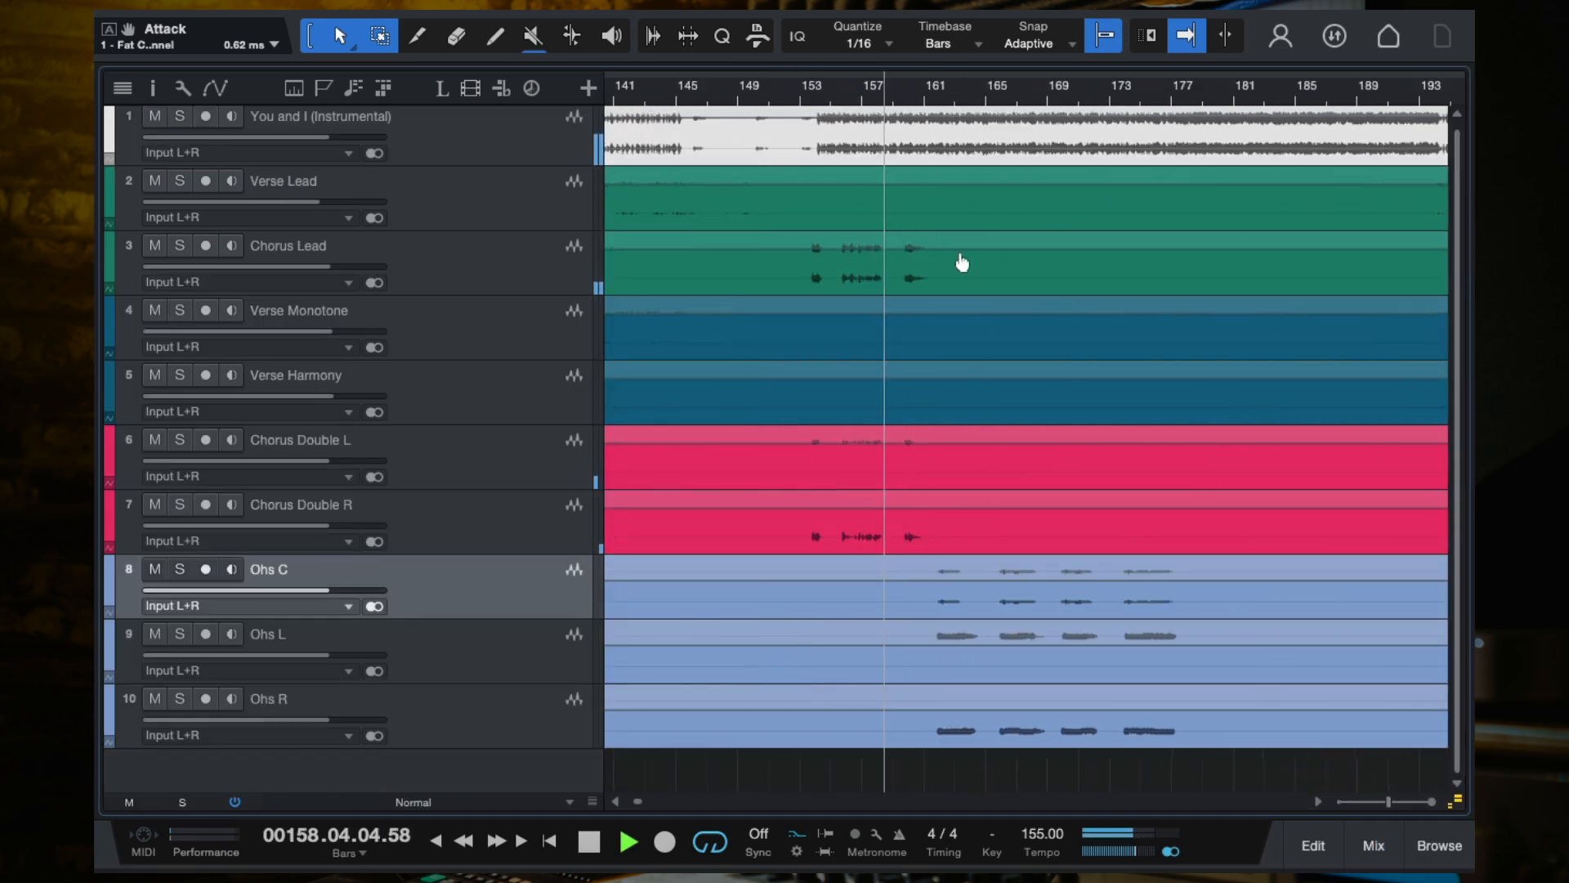
scroll(940, 259, "down", 5)
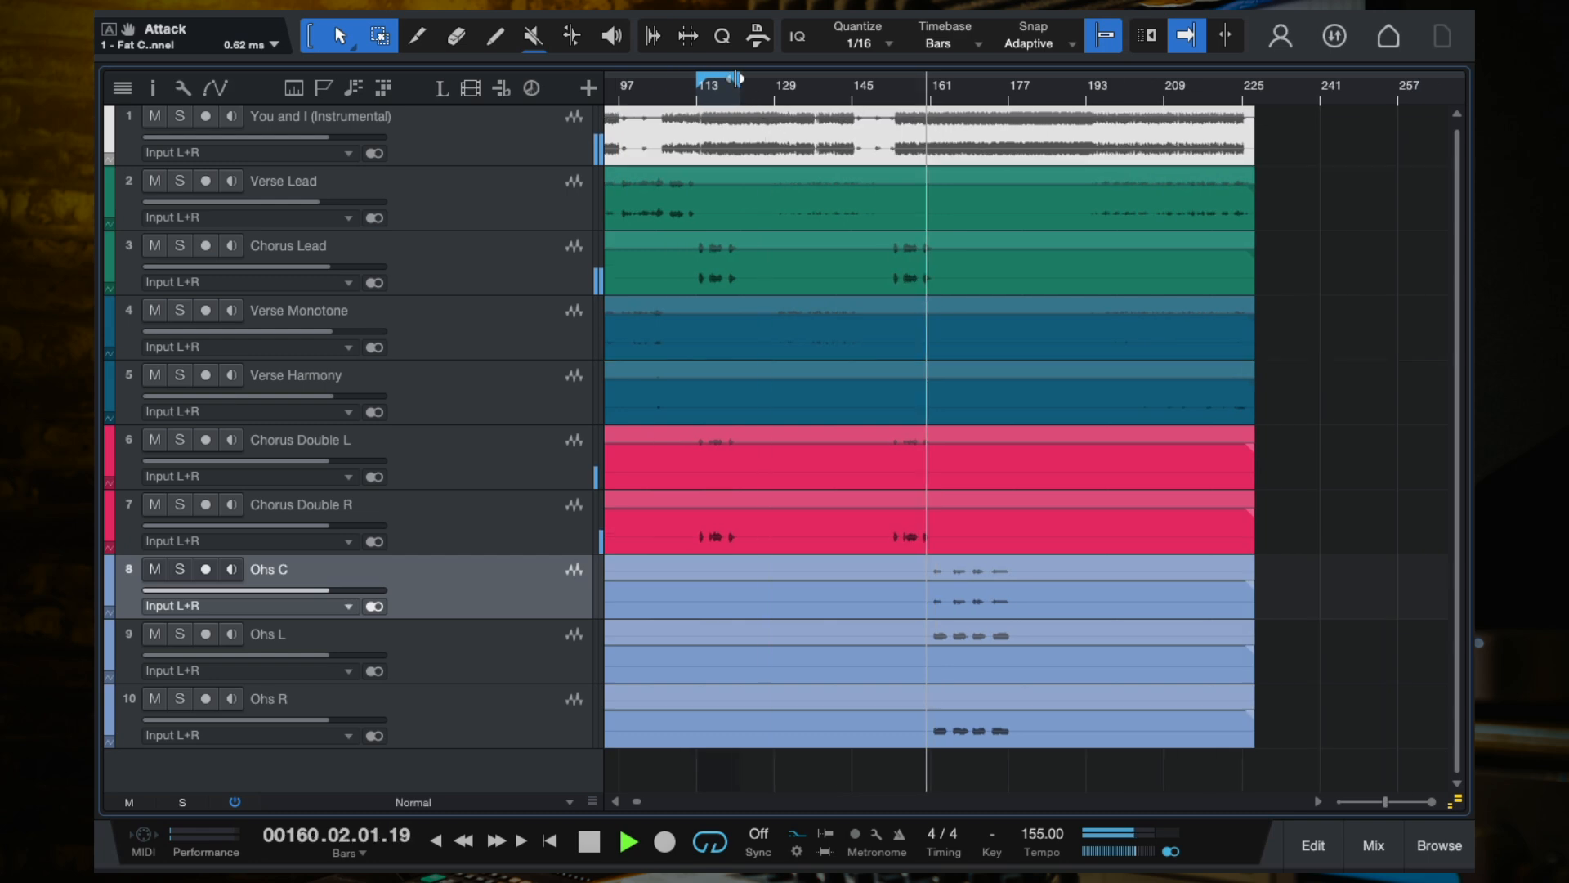
scroll(918, 389, "up", 3)
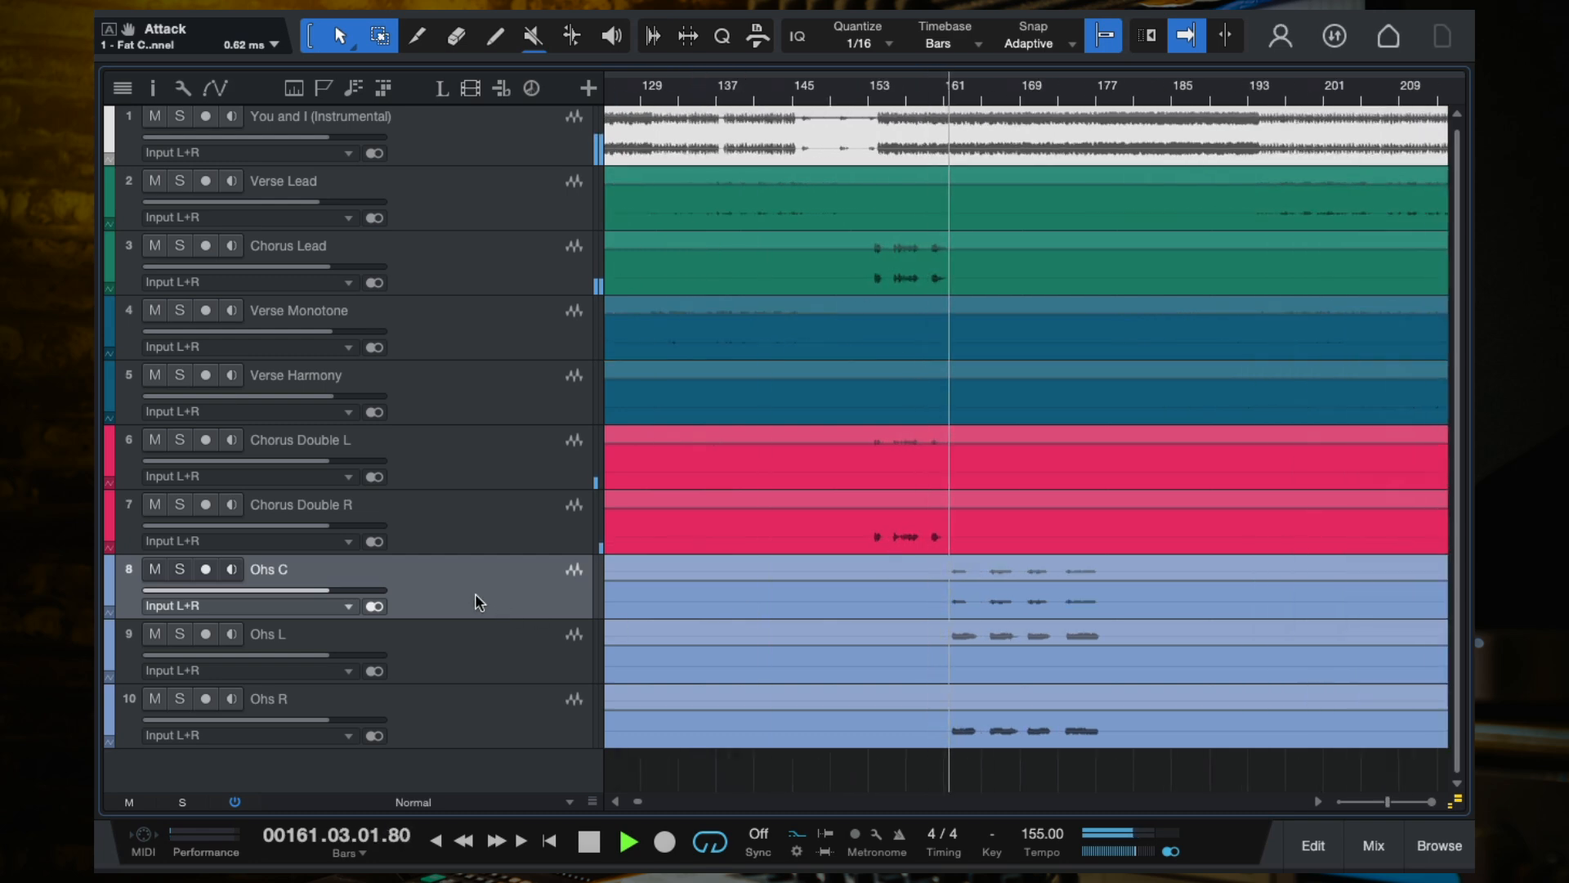
Copy Chorus Double R's Fat Channel insert to the Ohs C channel and switch its compressor model to FC-670.
key("F3")
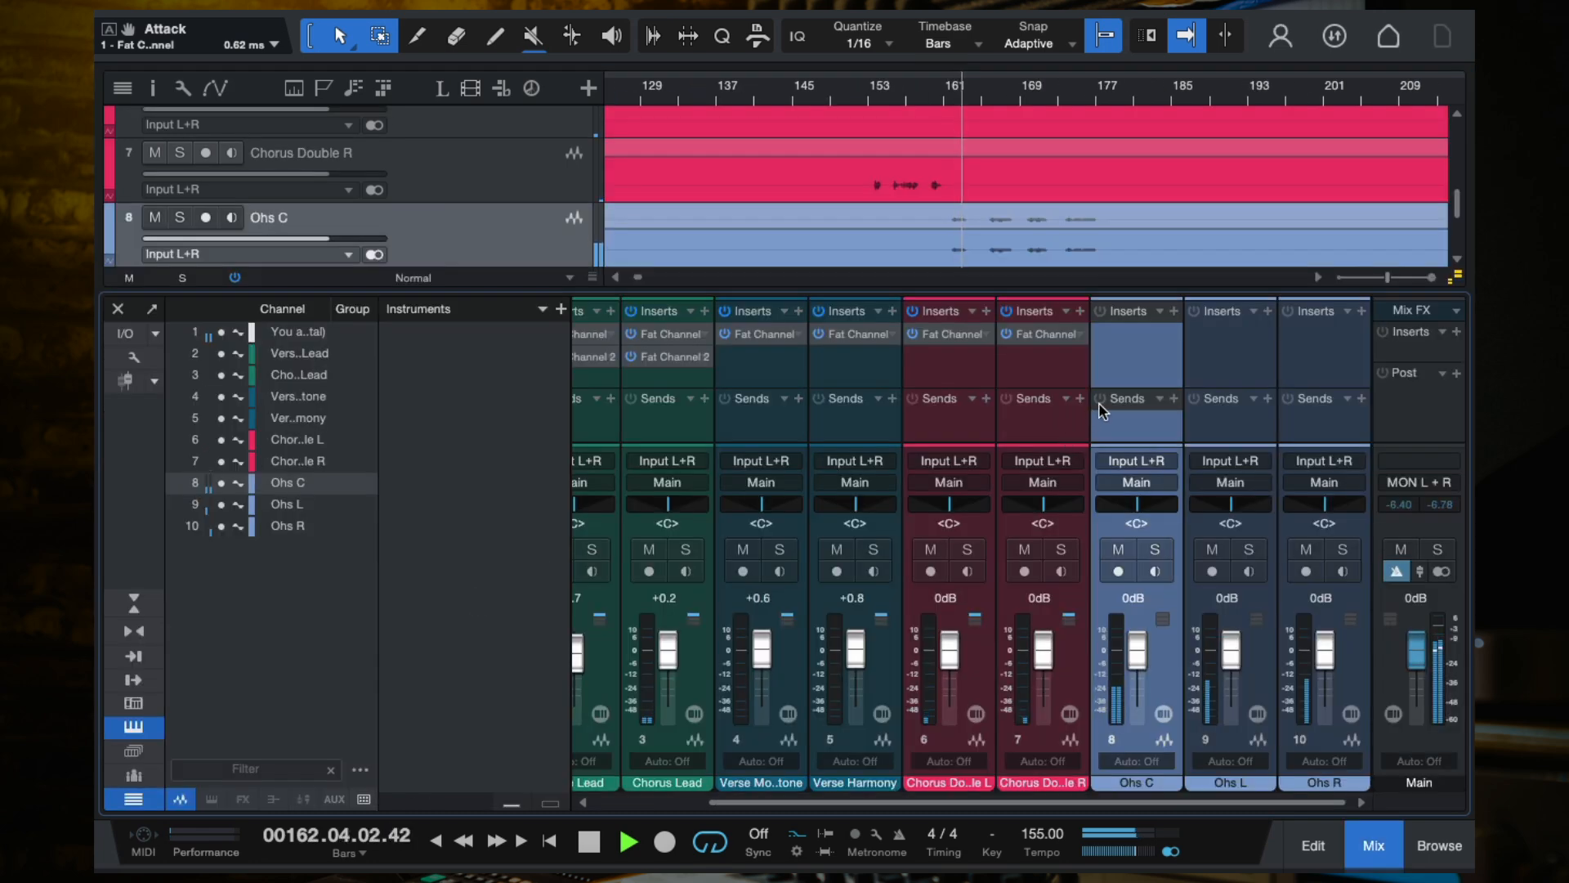
left_click_drag(1043, 334, 1141, 344)
key("space")
left_click(759, 310)
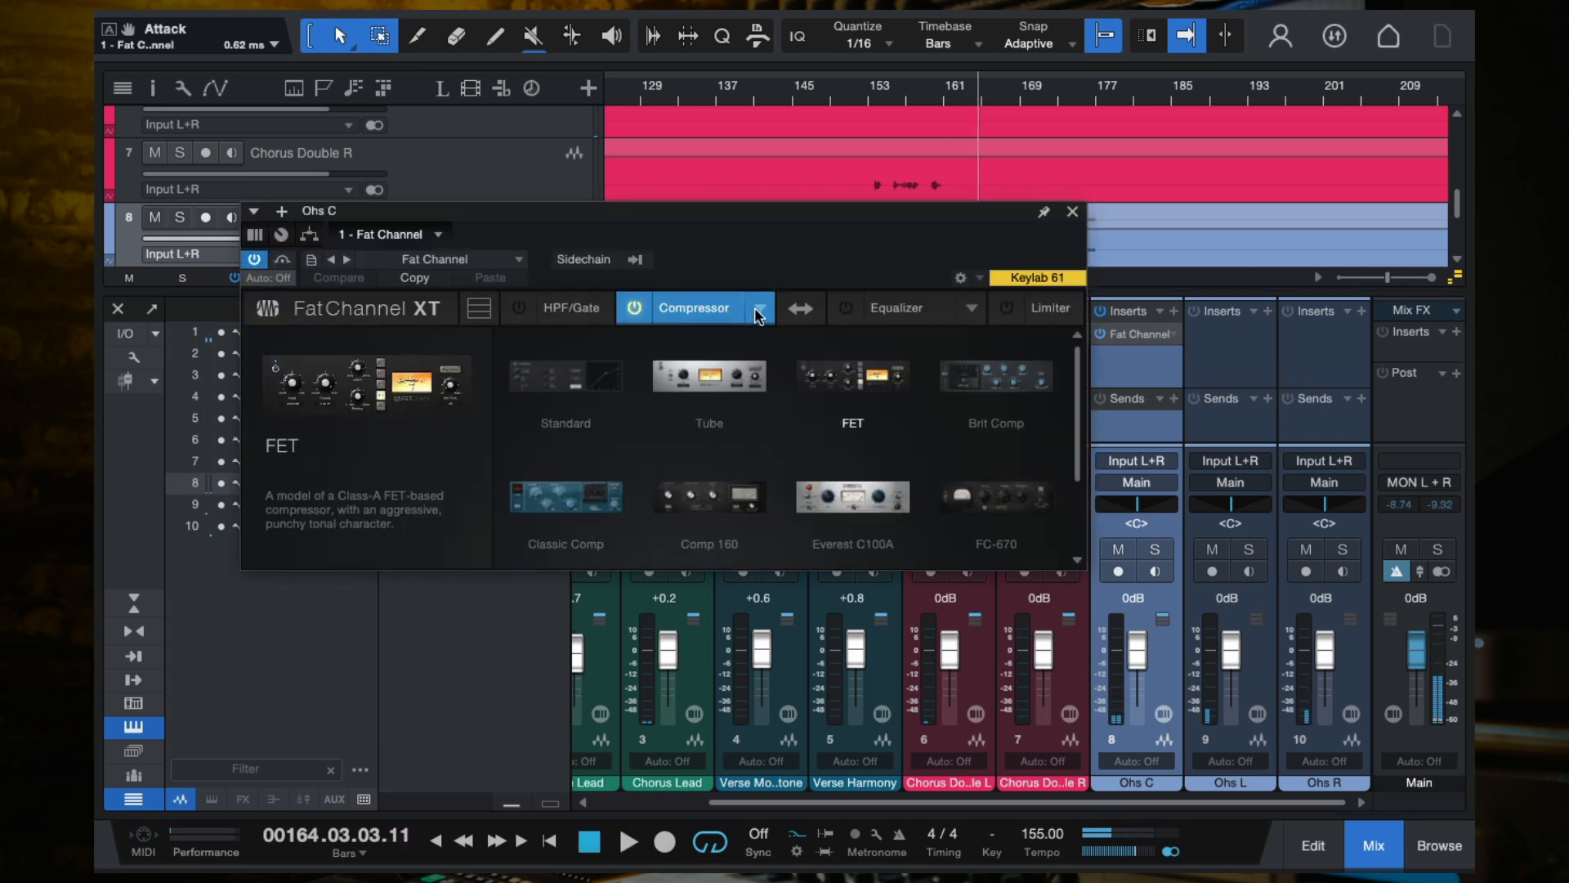
left_click(993, 496)
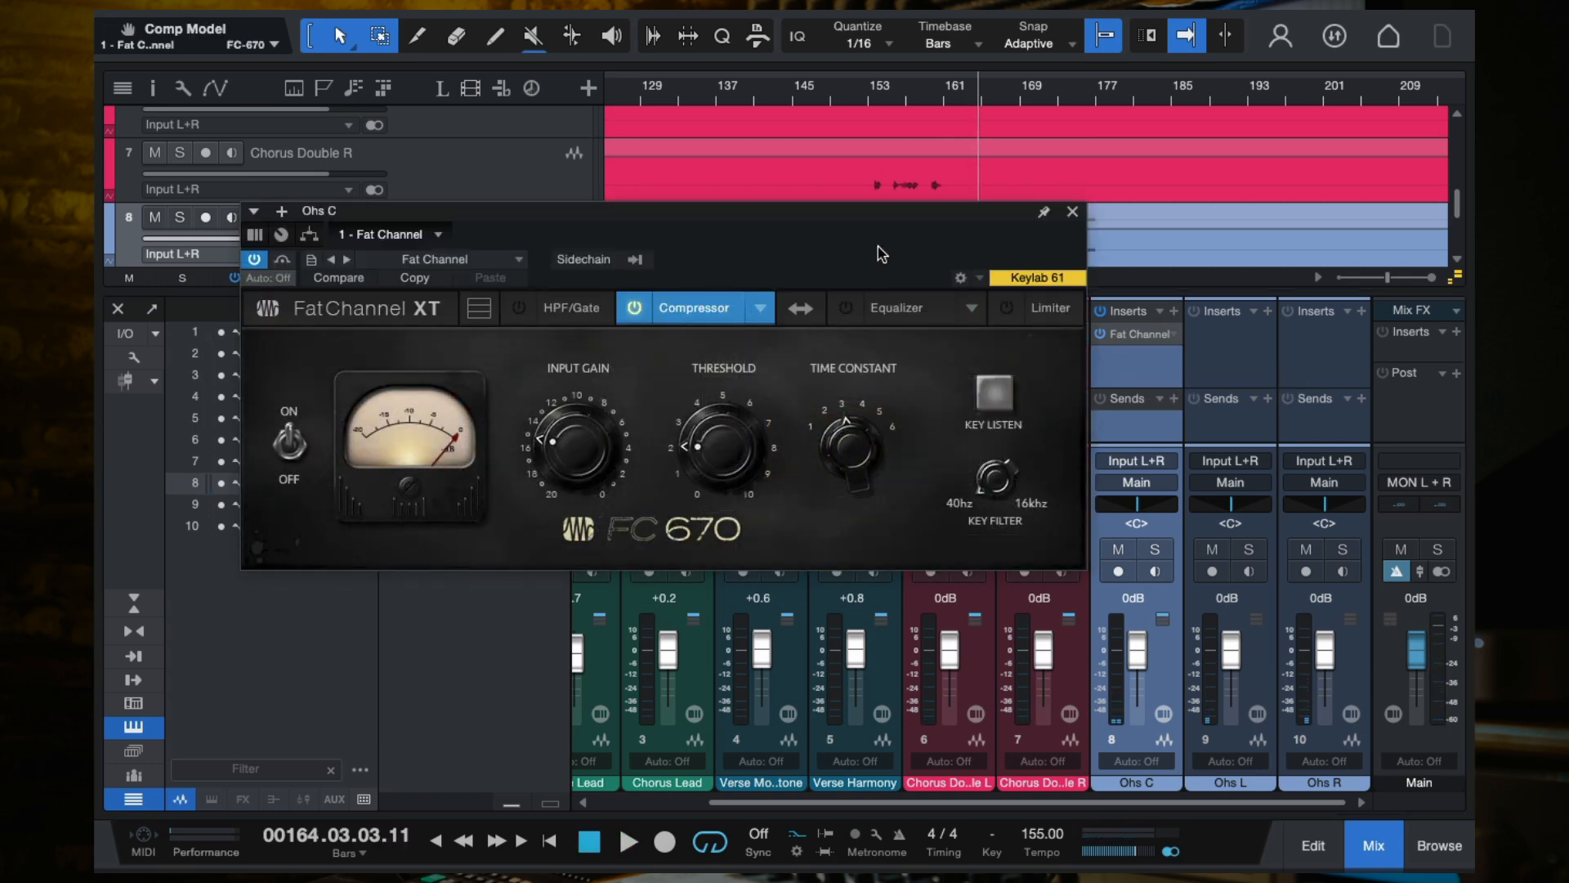
Play the Ohs from bar 162 and set the FC-670's threshold to about 9 and its input gain to 12.
left_click_drag(877, 251, 917, 295)
left_click(953, 90)
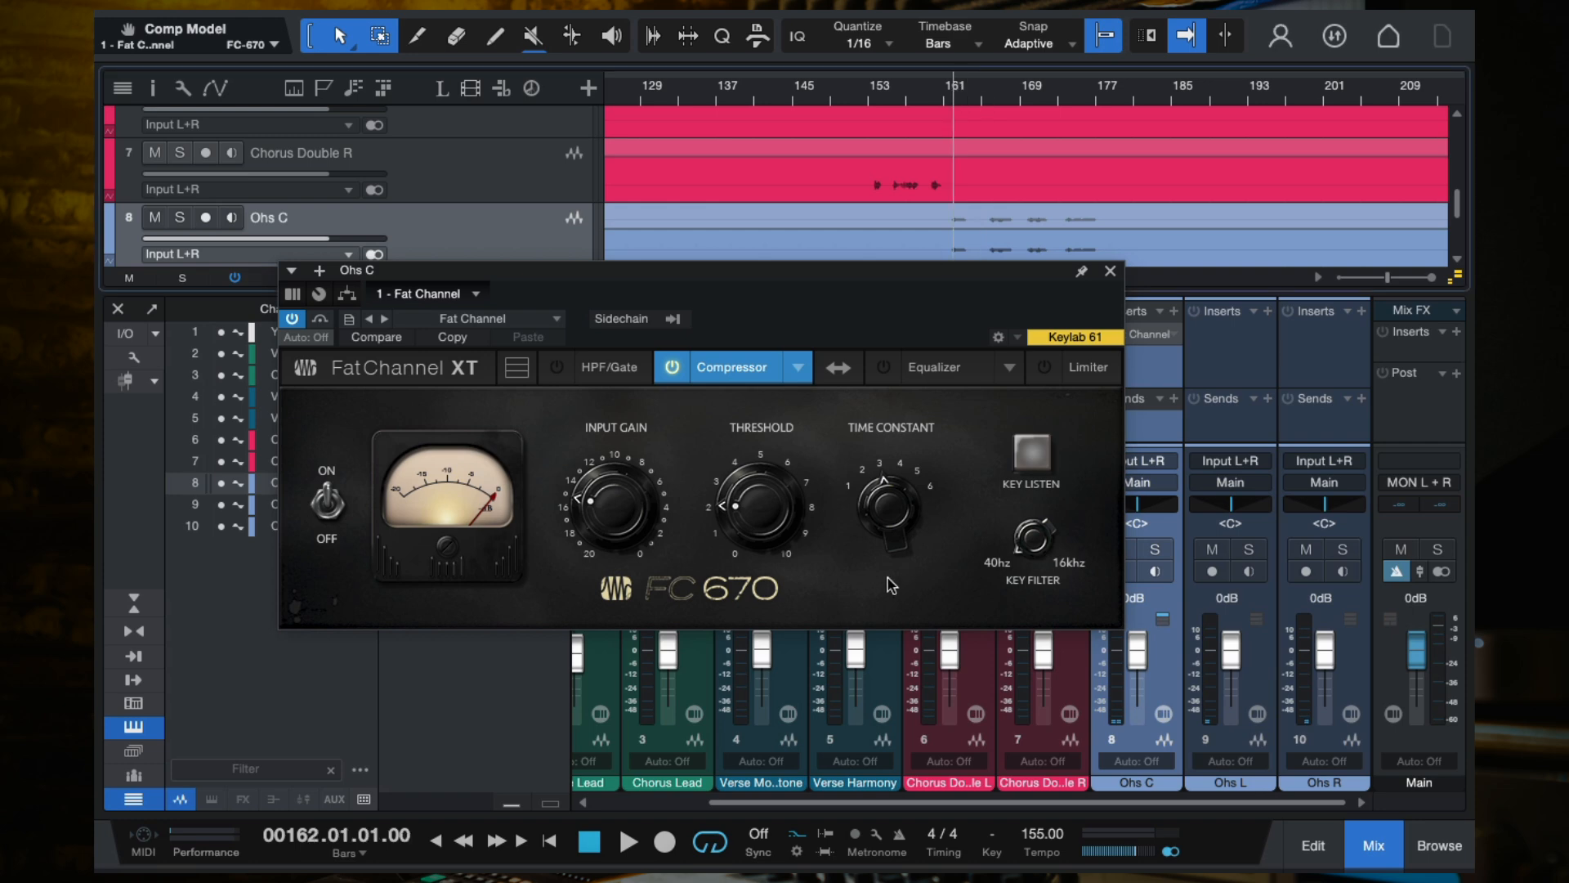
key("space")
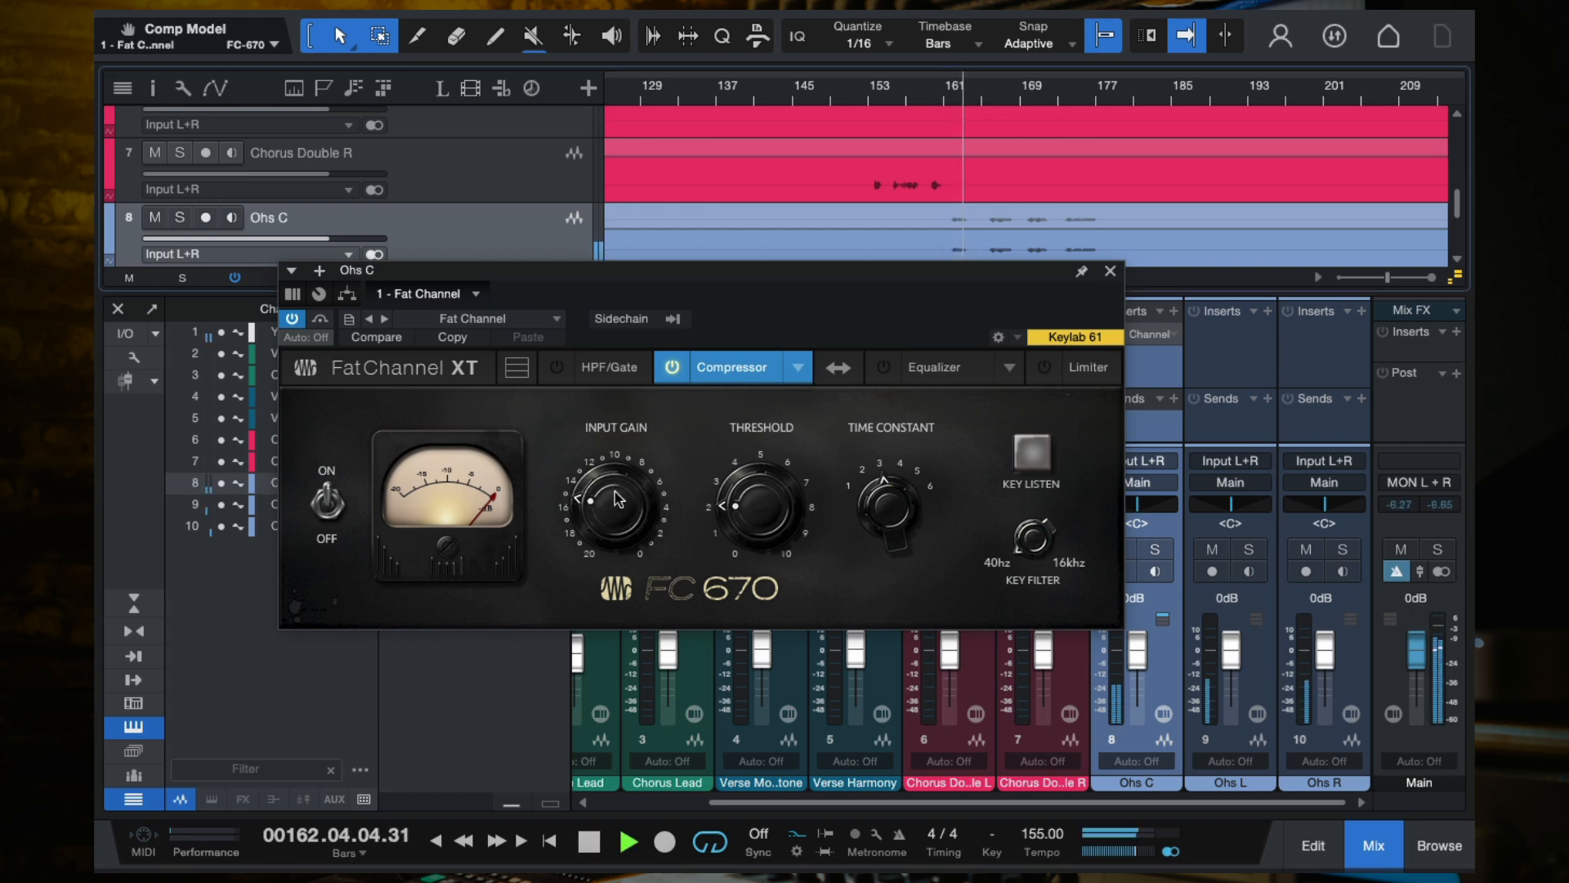
left_click_drag(760, 507, 756, 358)
left_click_drag(614, 517, 614, 484)
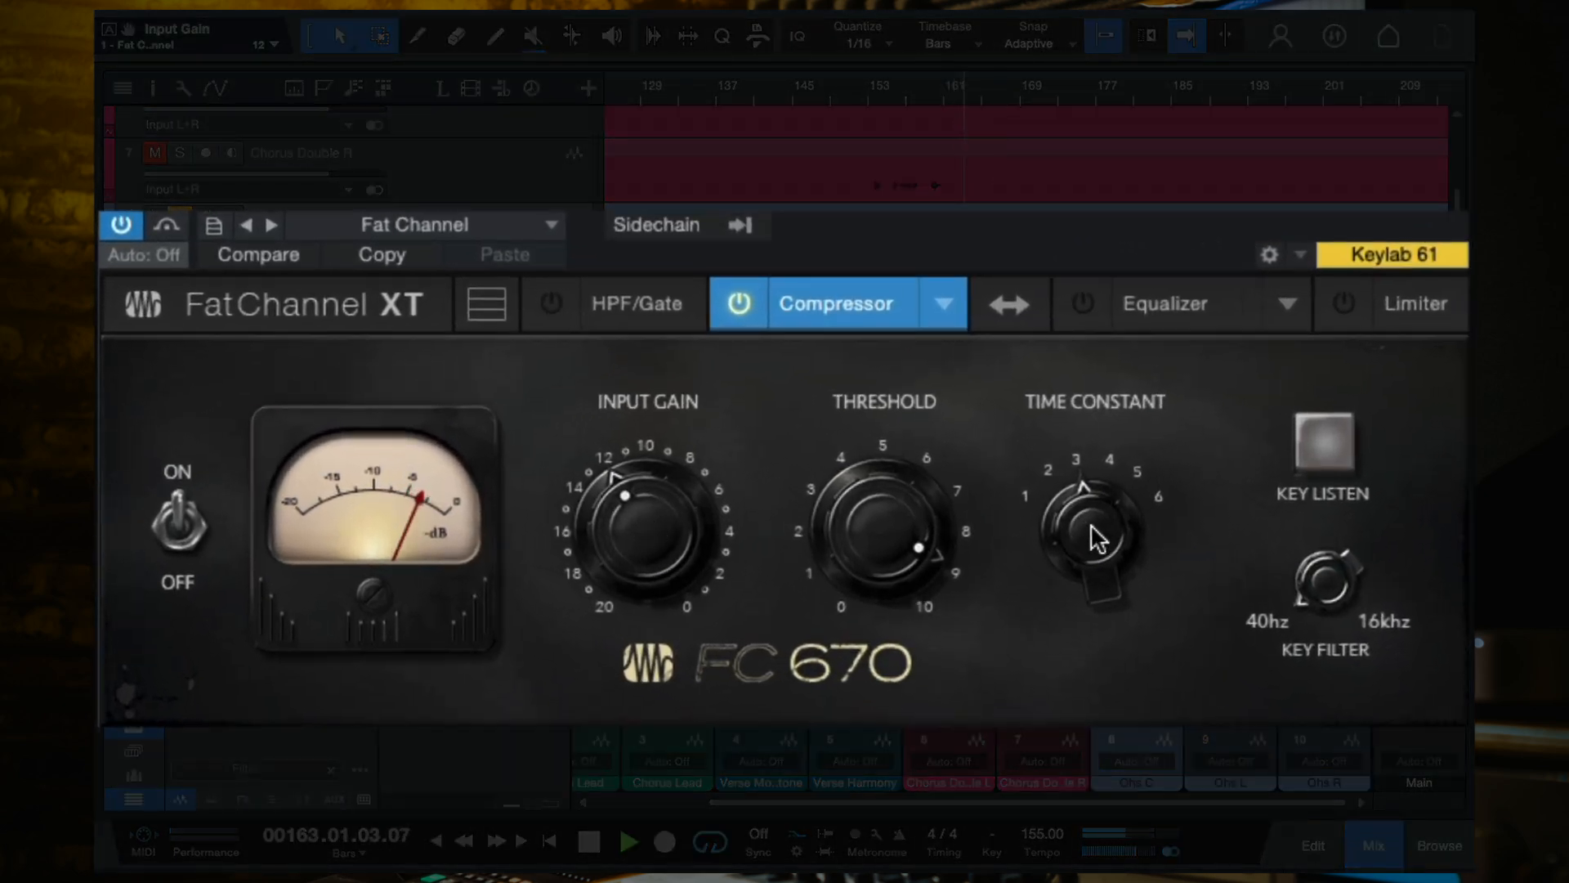
Audition the Ohs C compressor's time constant at positions 2 and 6 during playback, and return it to 2.
left_click_drag(1096, 536, 1091, 587)
key("space")
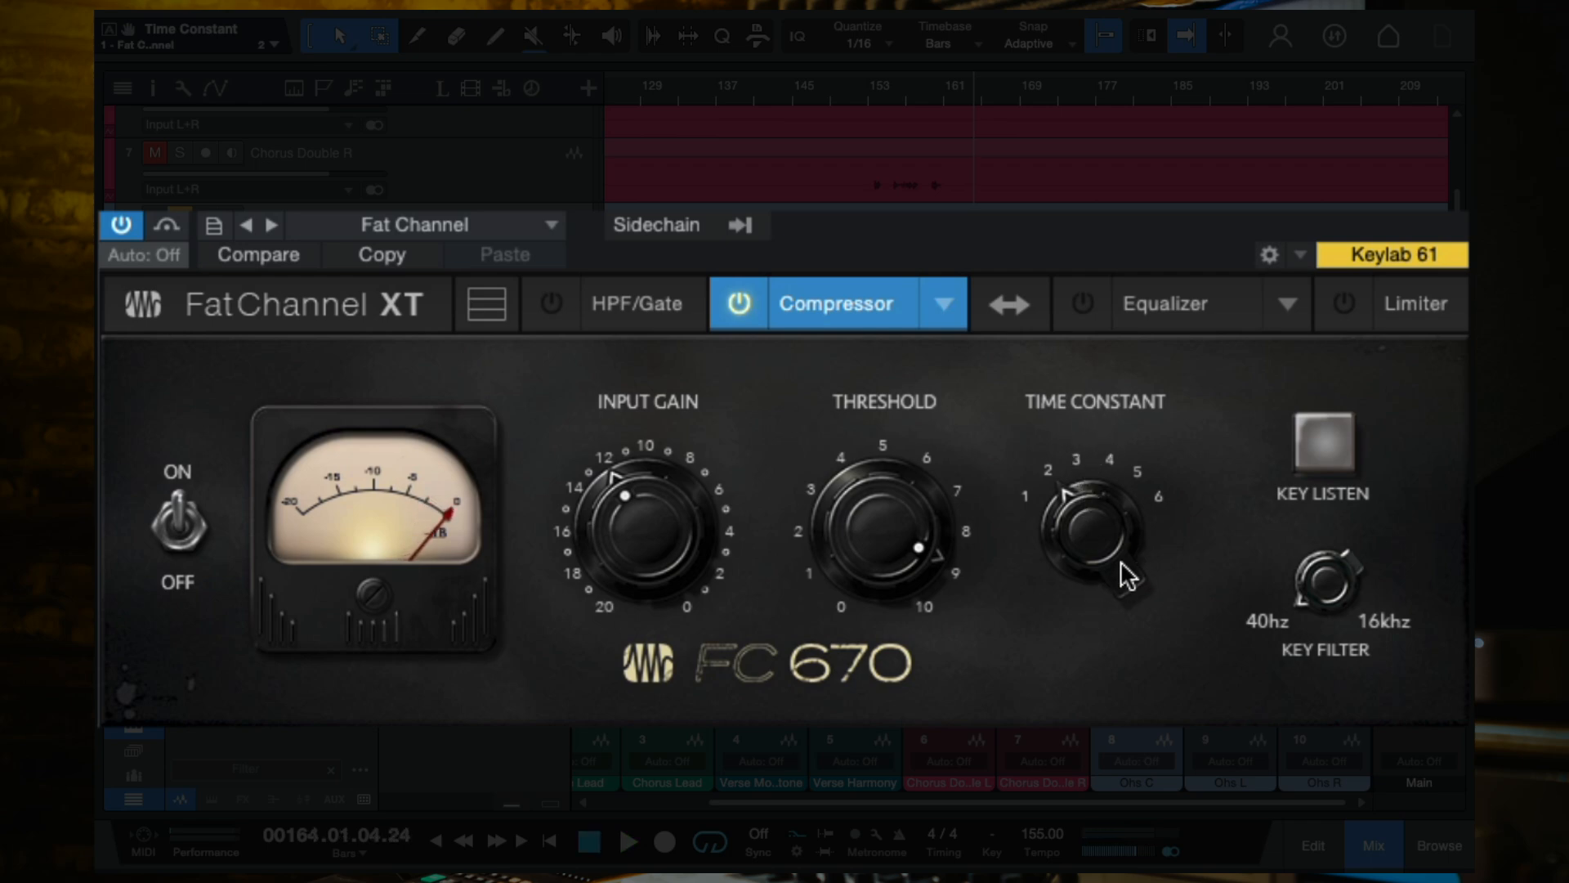
mouse_move(1084, 507)
left_mouse_down()
mouse_move(1093, 542)
mouse_move(1093, 375)
mouse_move(1135, 550)
mouse_move(1128, 623)
mouse_move(1083, 530)
mouse_move(1086, 630)
mouse_move(1084, 537)
left_mouse_up()
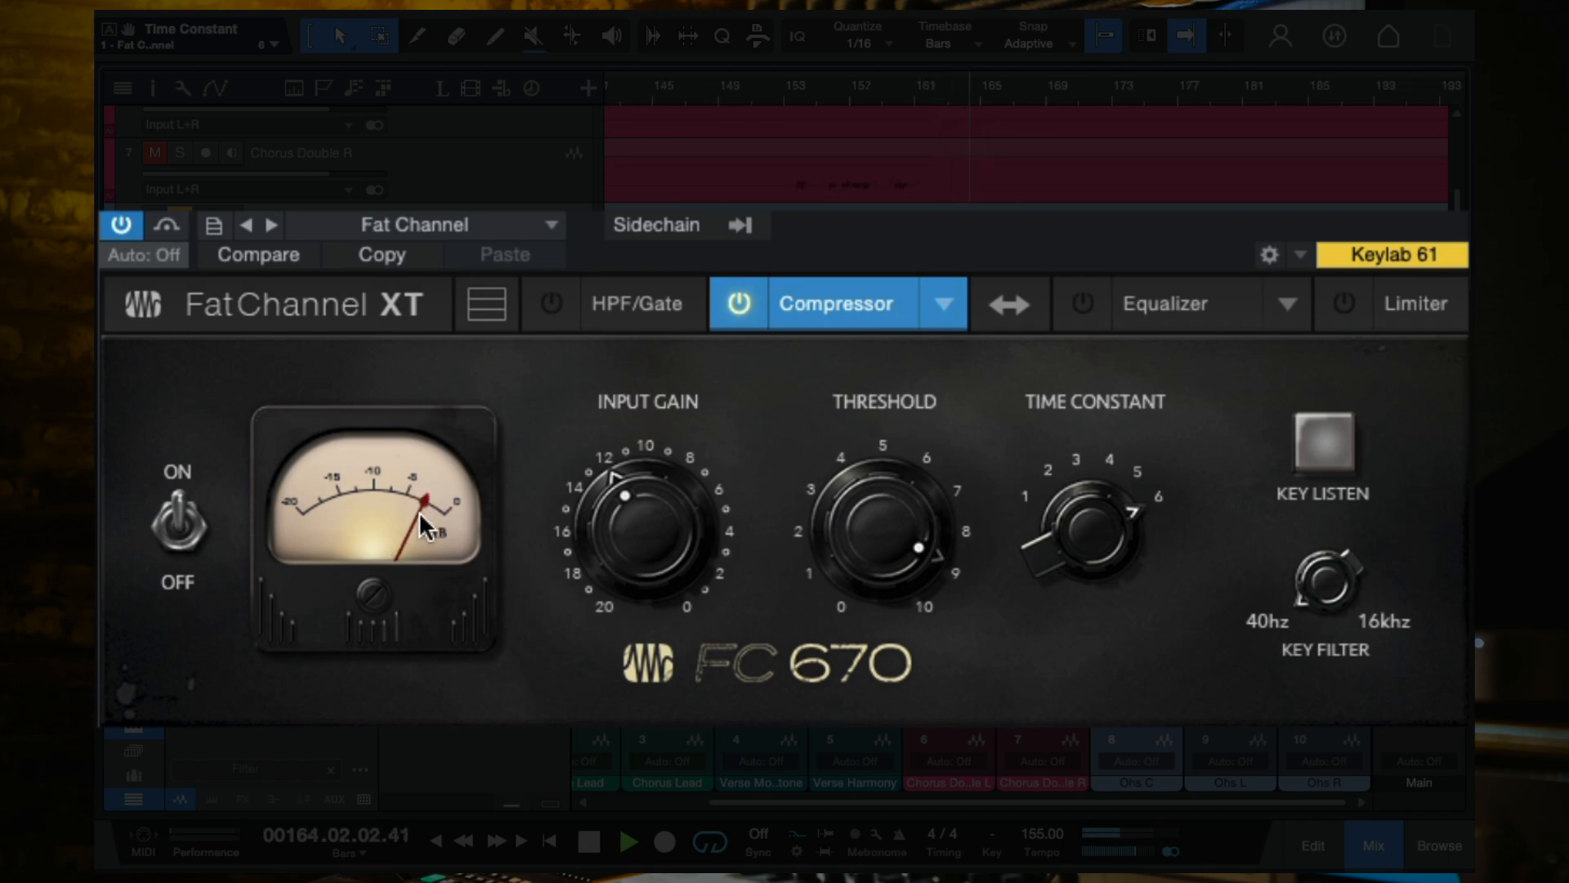
left_click_drag(1091, 532, 1103, 703)
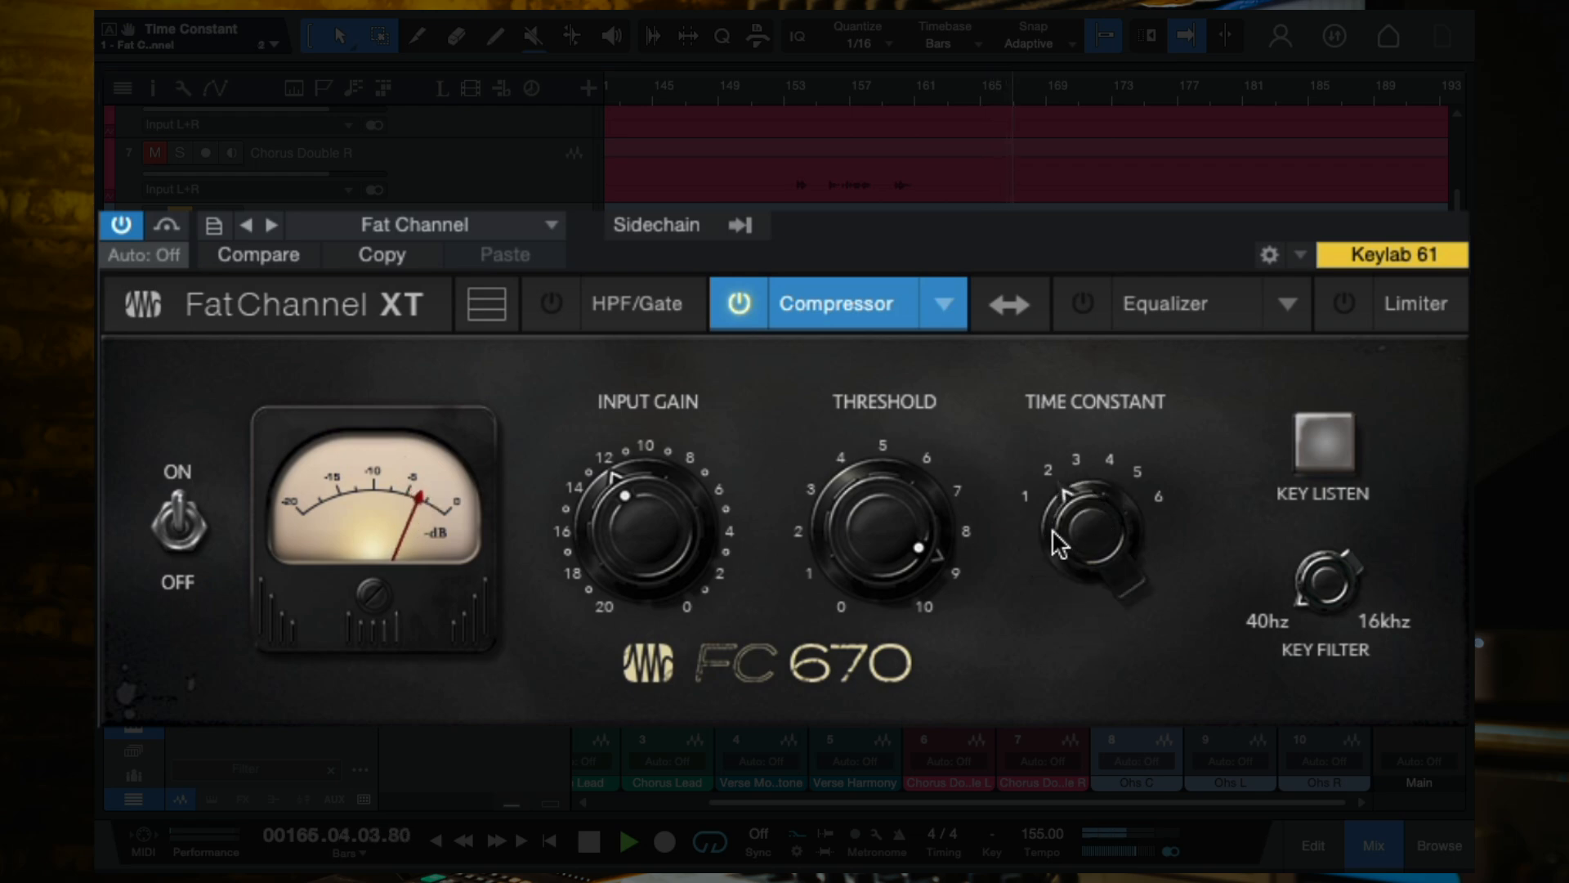
key("space")
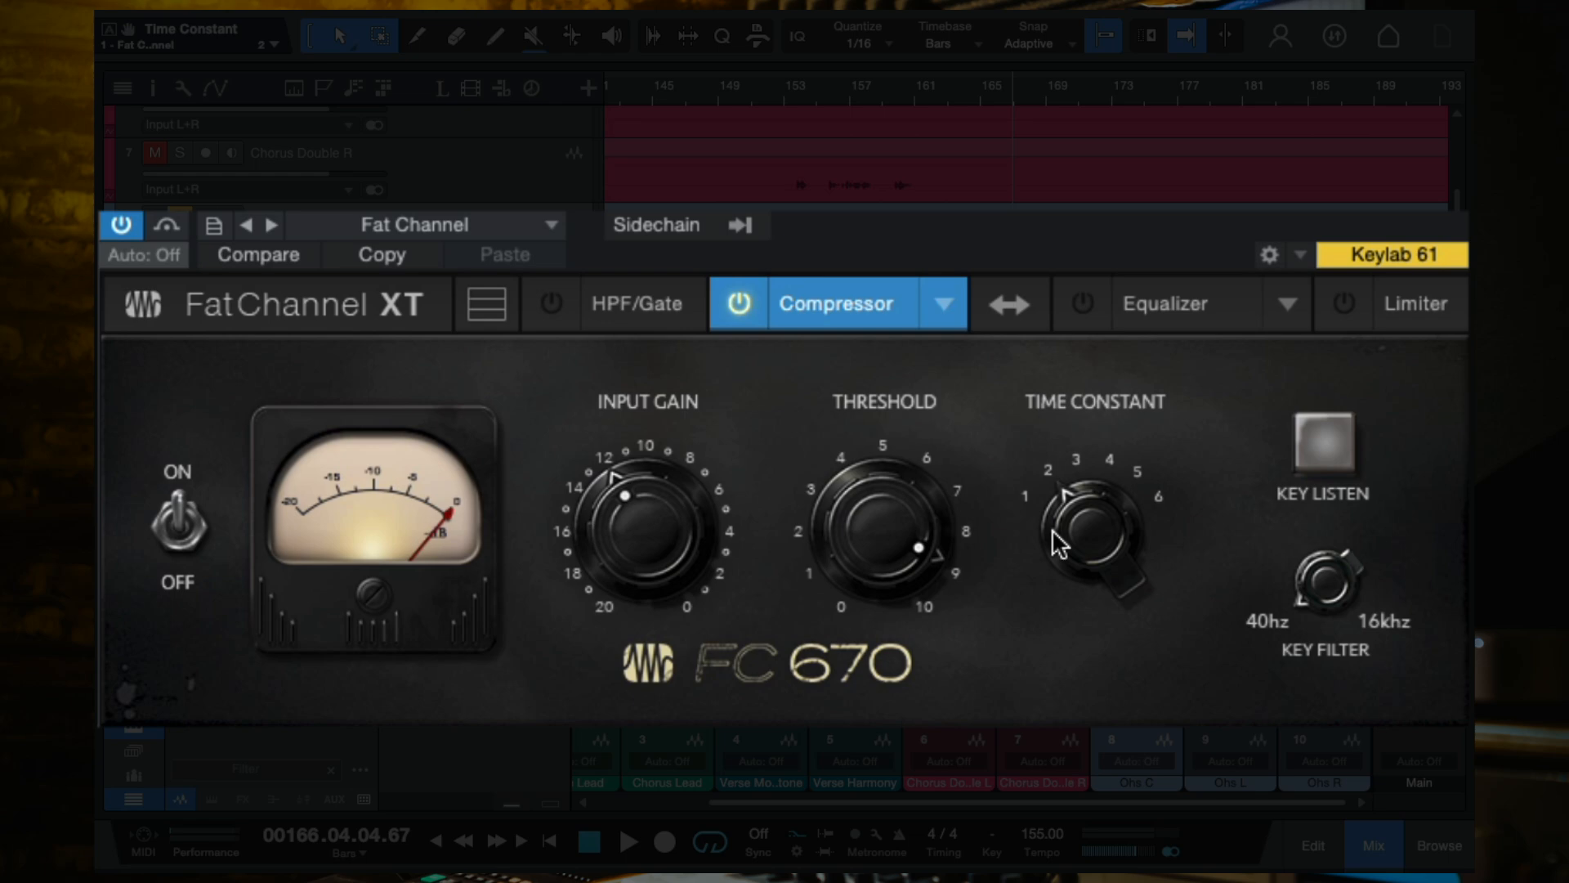
Compare time constant positions 1 and 2 on the Ohs C compressor during playback, and leave it at 1.
left_click_drag(1088, 530, 1088, 583)
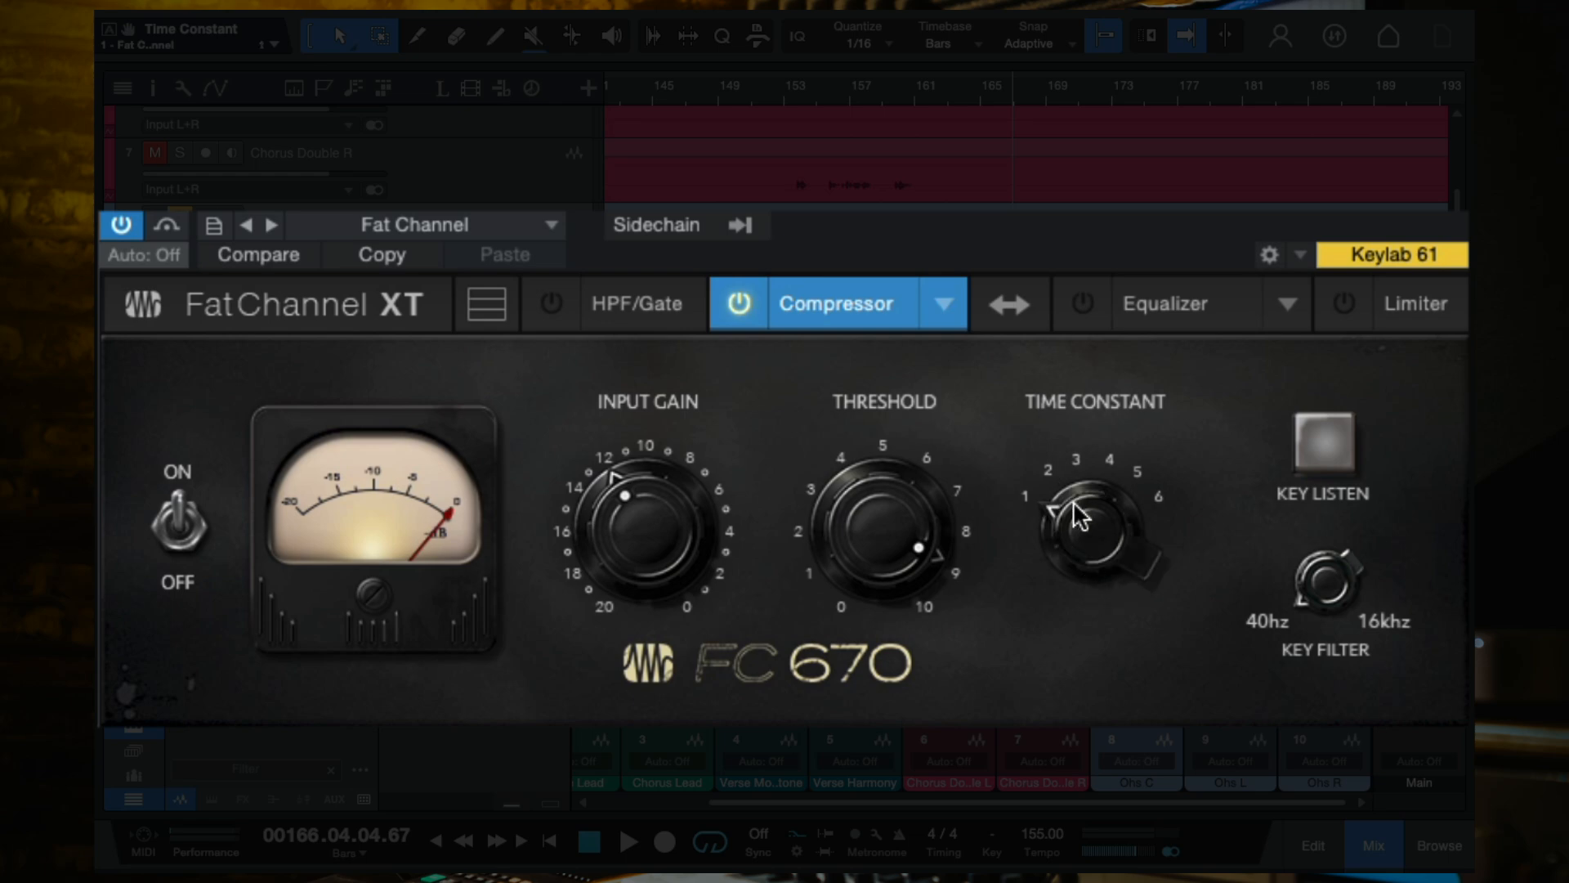
left_click_drag(1080, 517, 1083, 481)
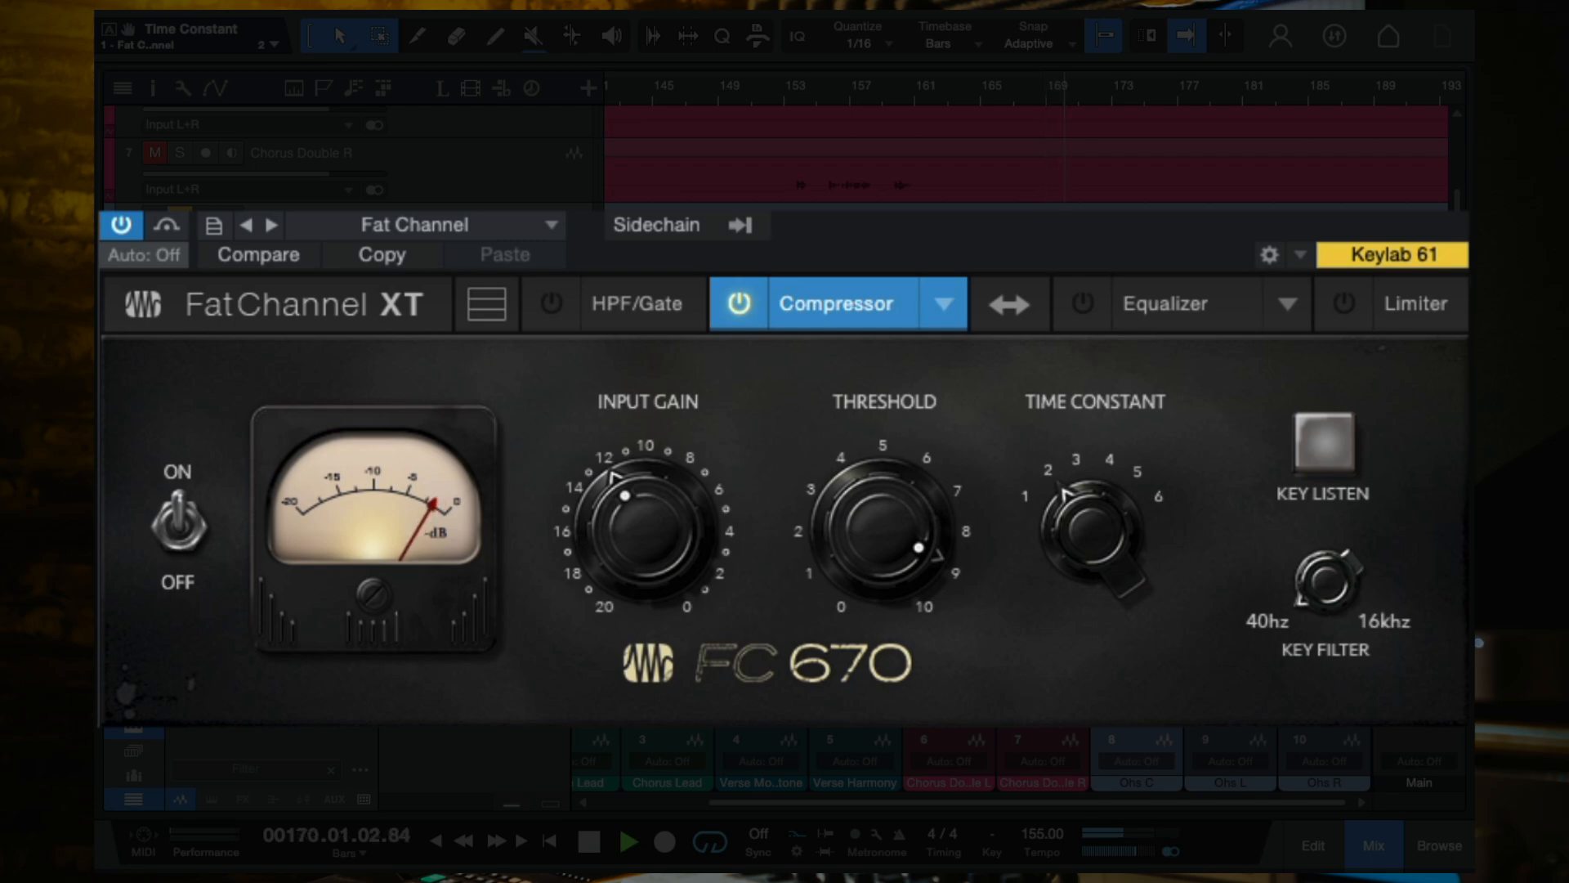
left_click_drag(1061, 535, 1067, 660)
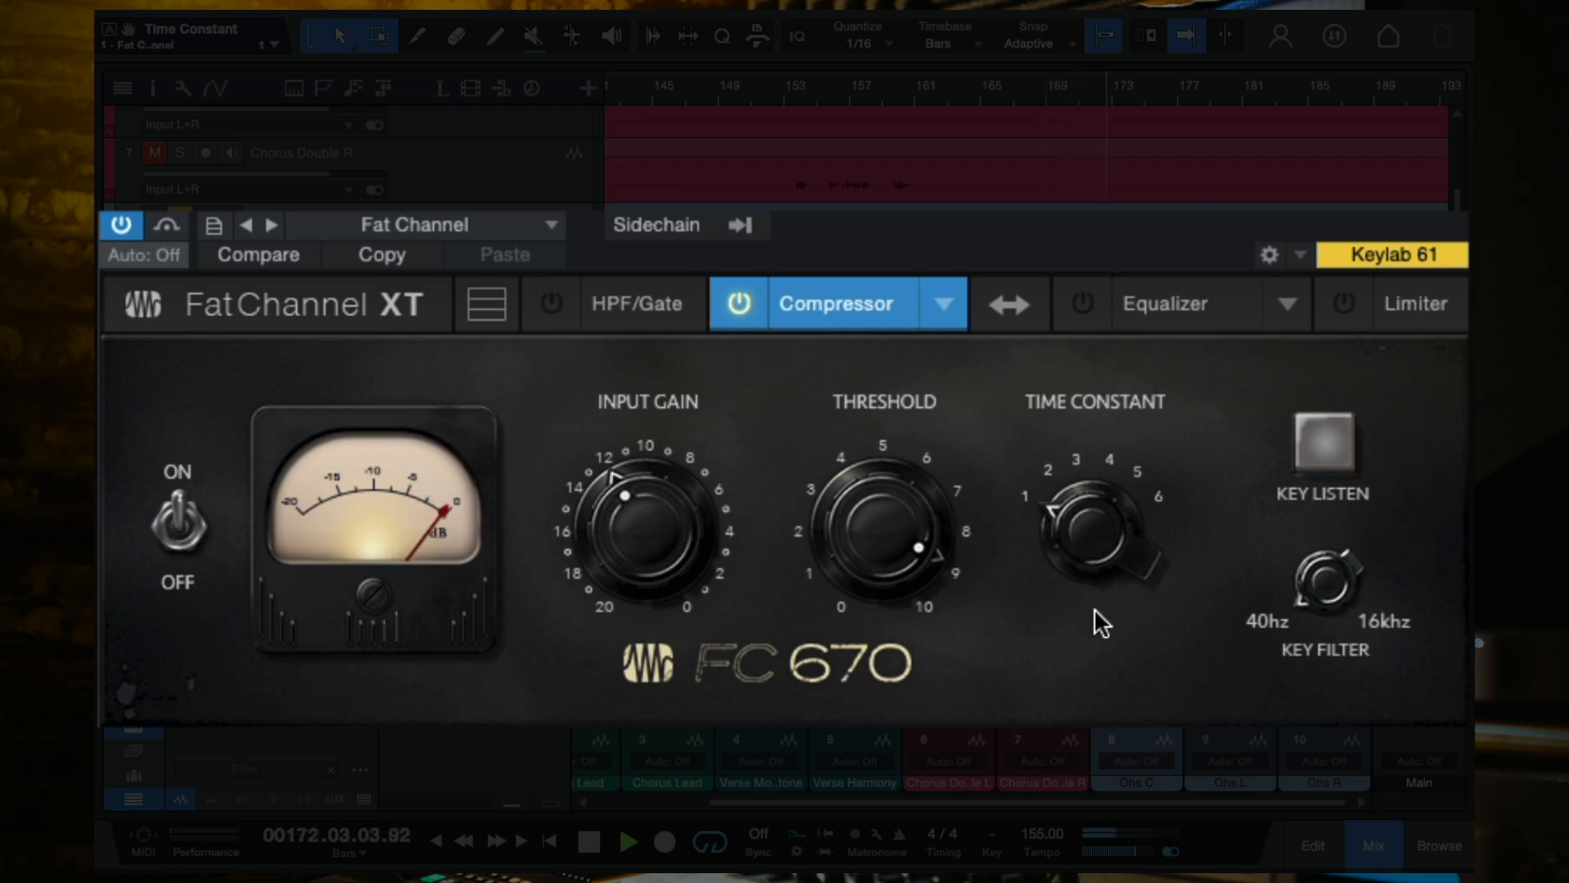
key("space")
left_click(1121, 96)
key("space")
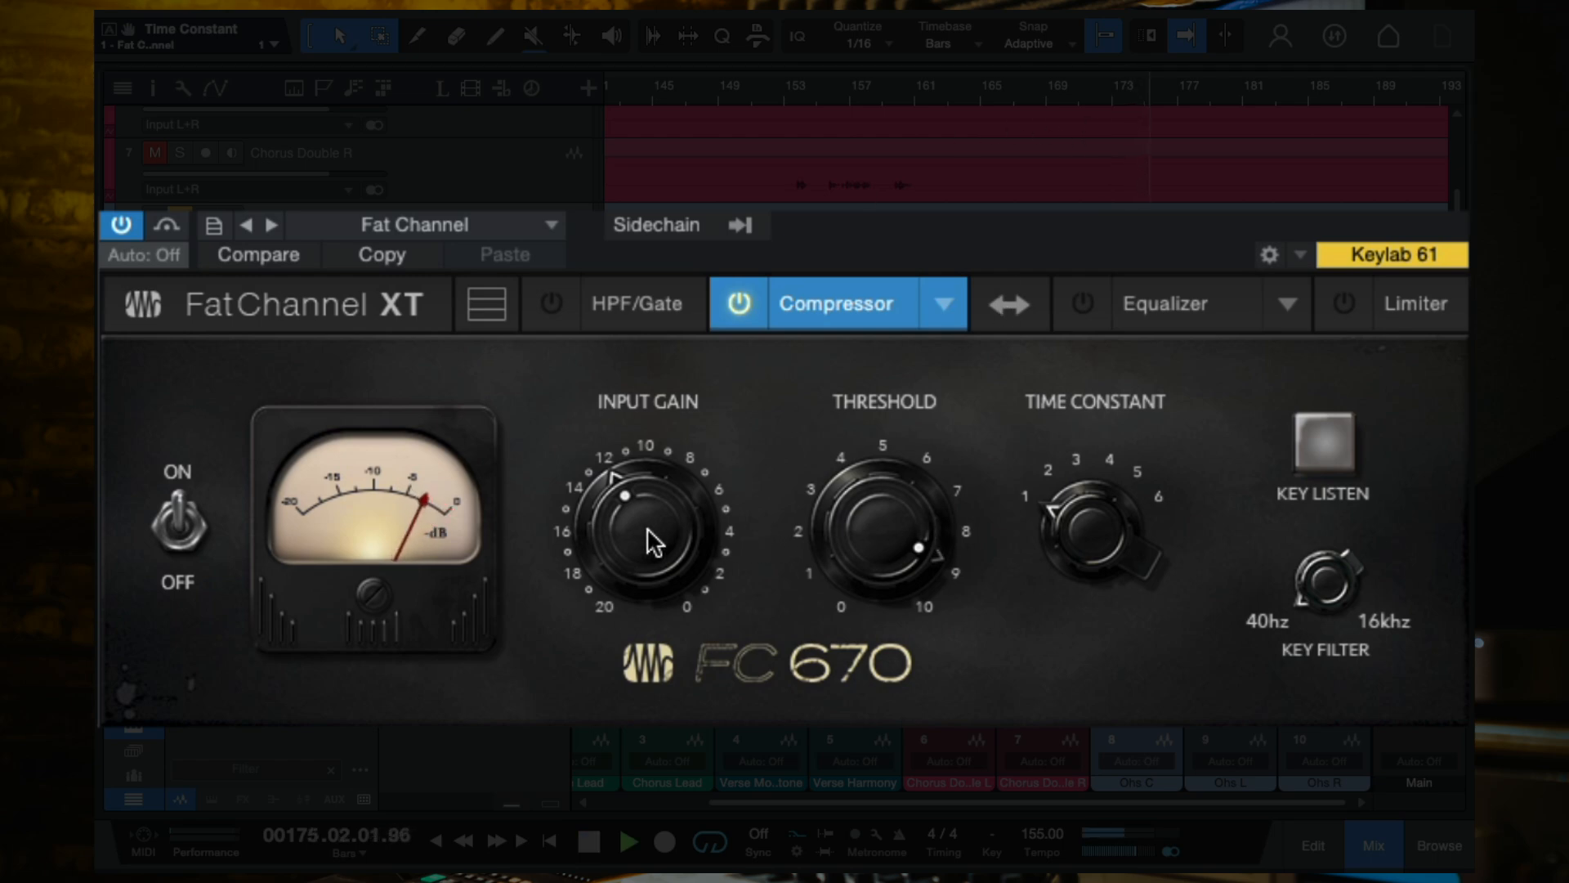
Set the compressor's input gain to 14, replay from bar 162 comparing the Fat Channel bypassed and active, and close its window.
left_click_drag(651, 543, 647, 589)
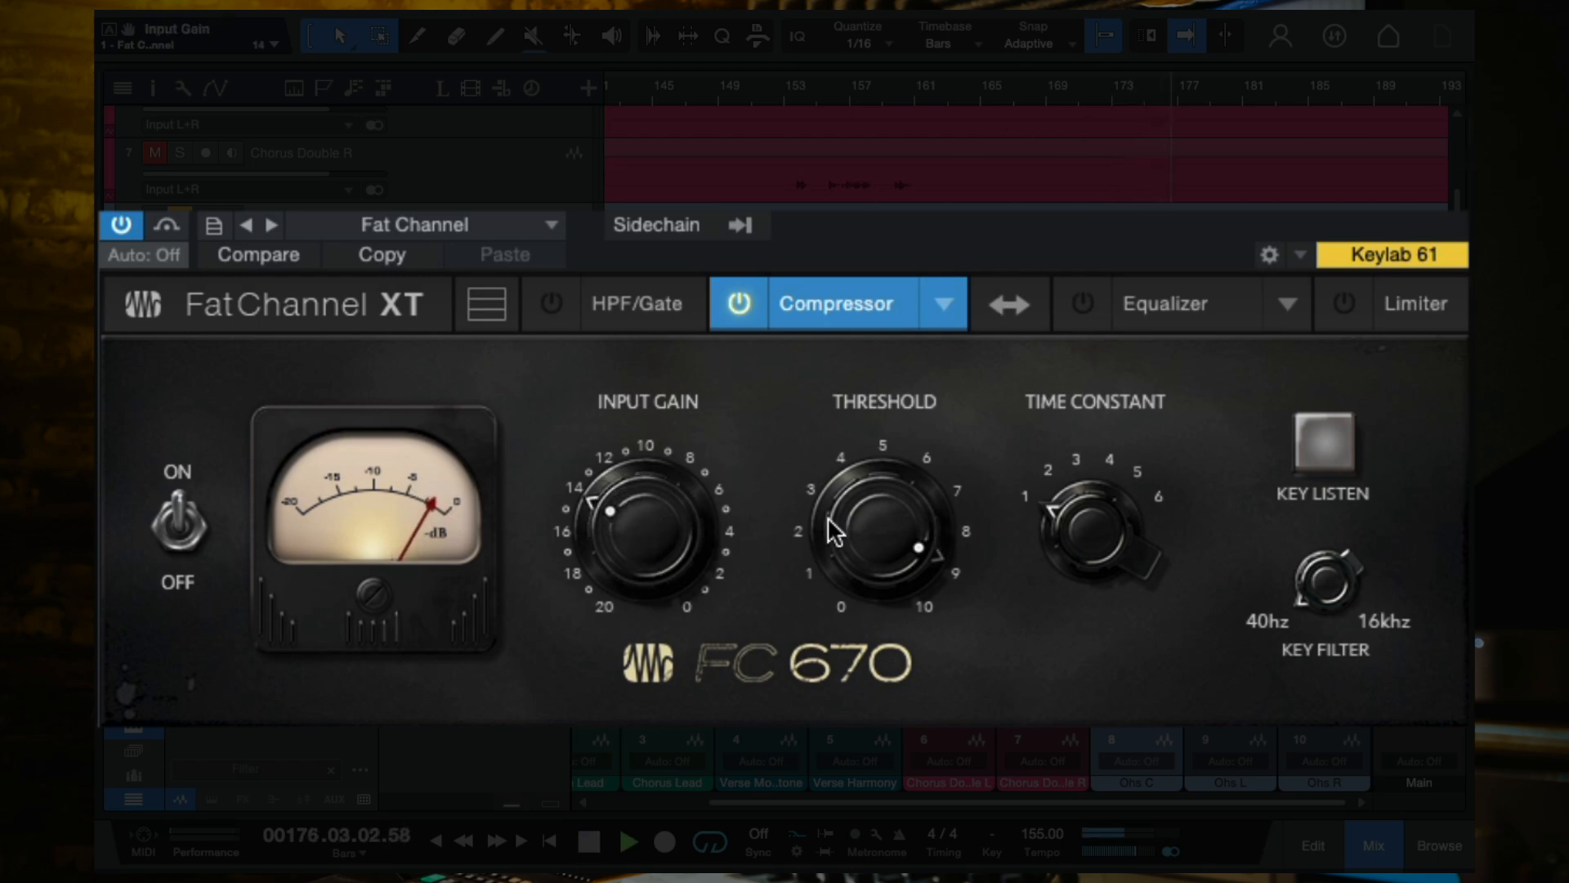
left_click(929, 94)
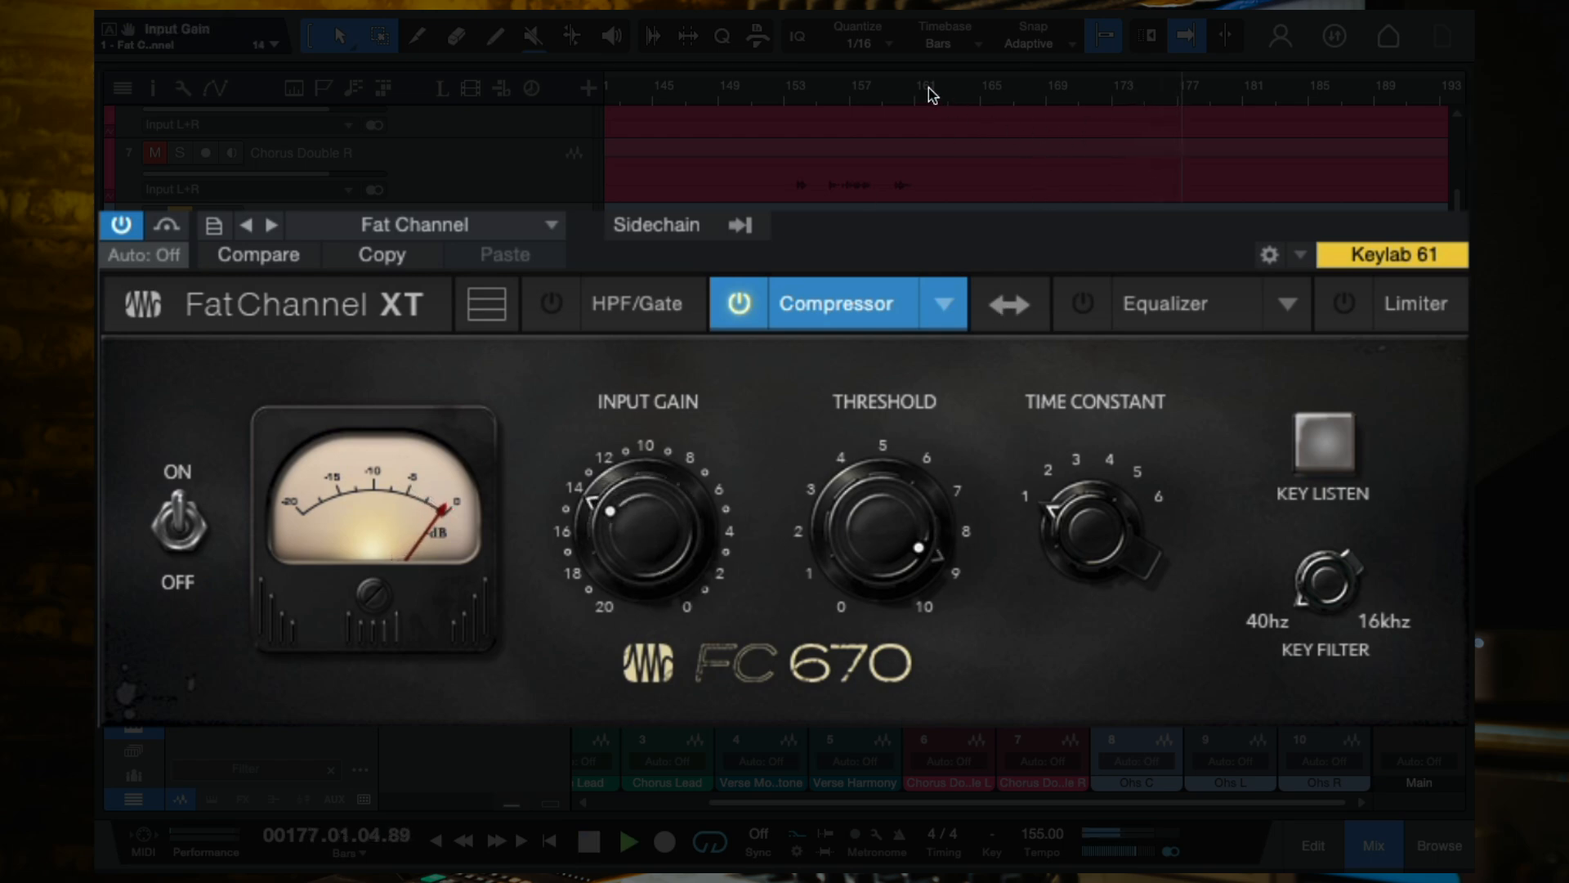
left_click(129, 226)
left_click(129, 226)
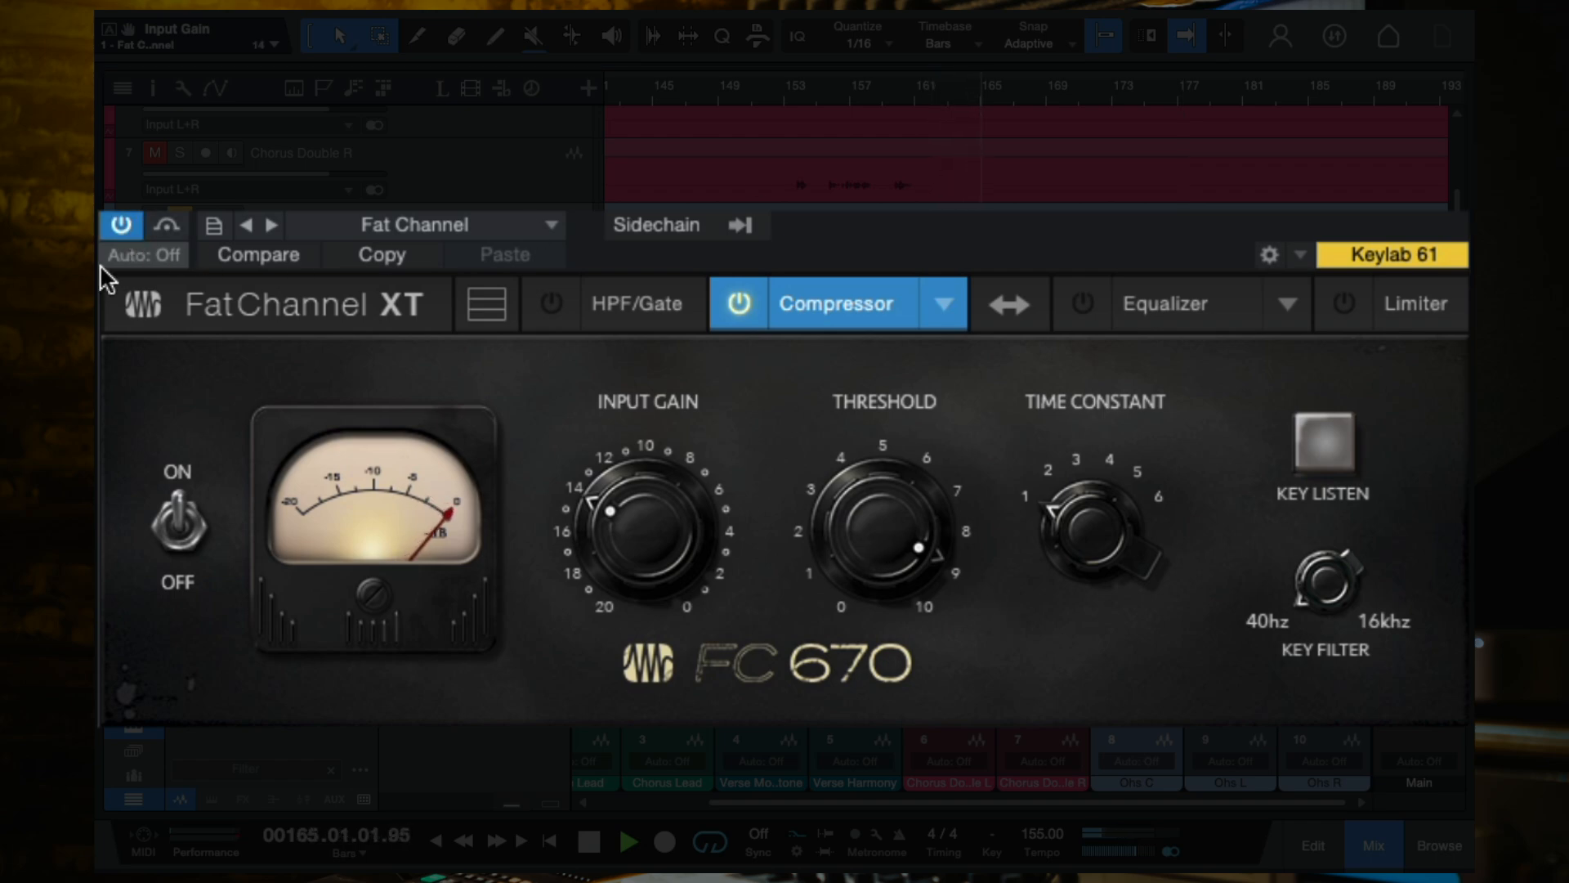
left_click(120, 225)
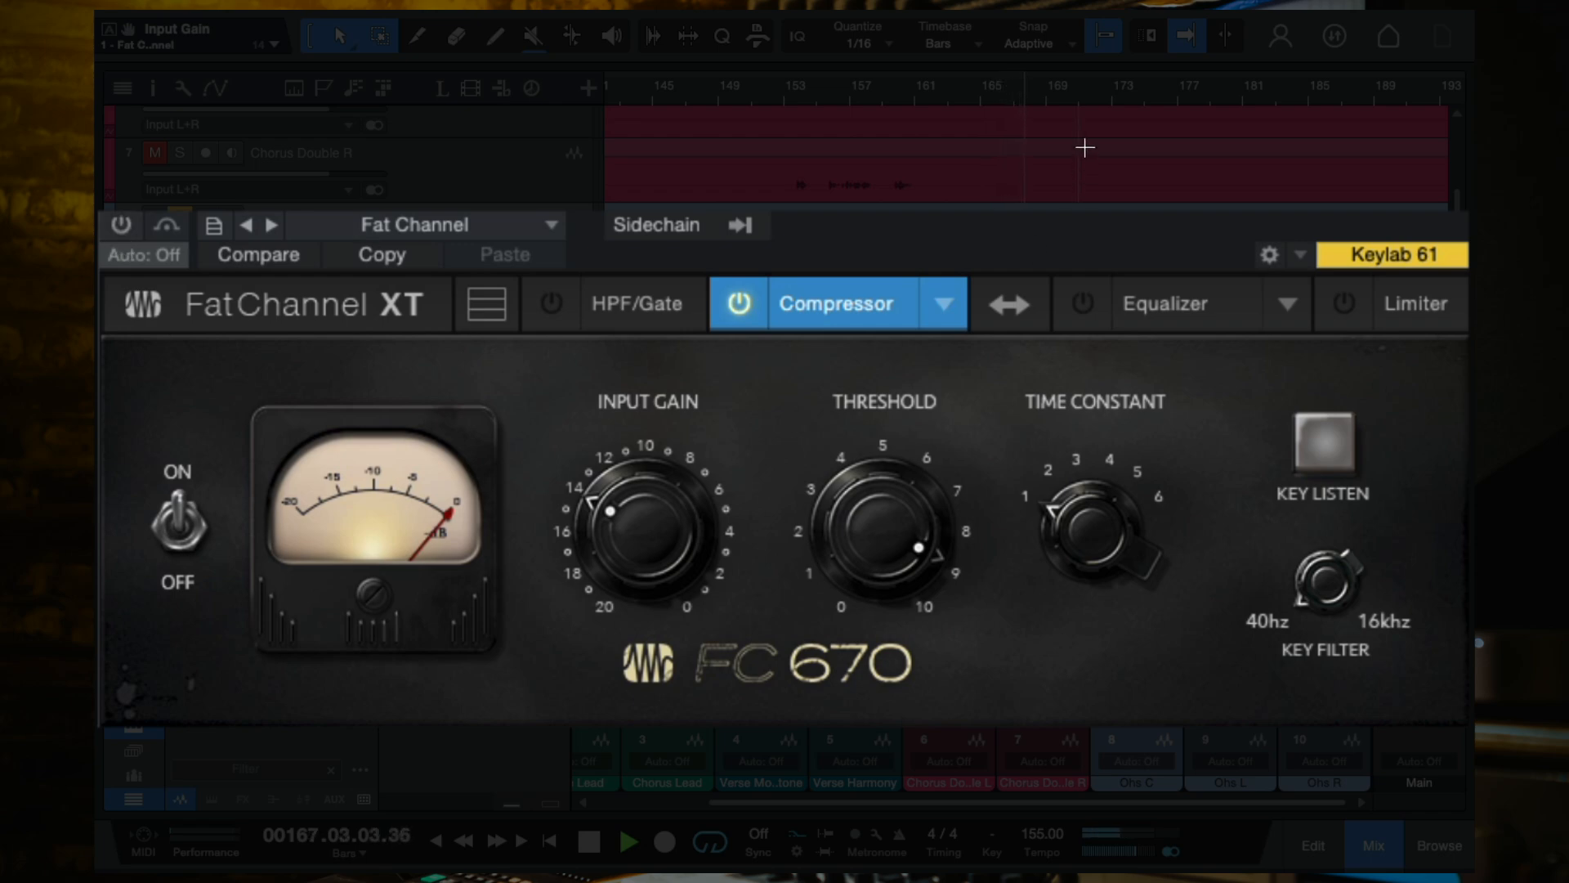
left_click(121, 225)
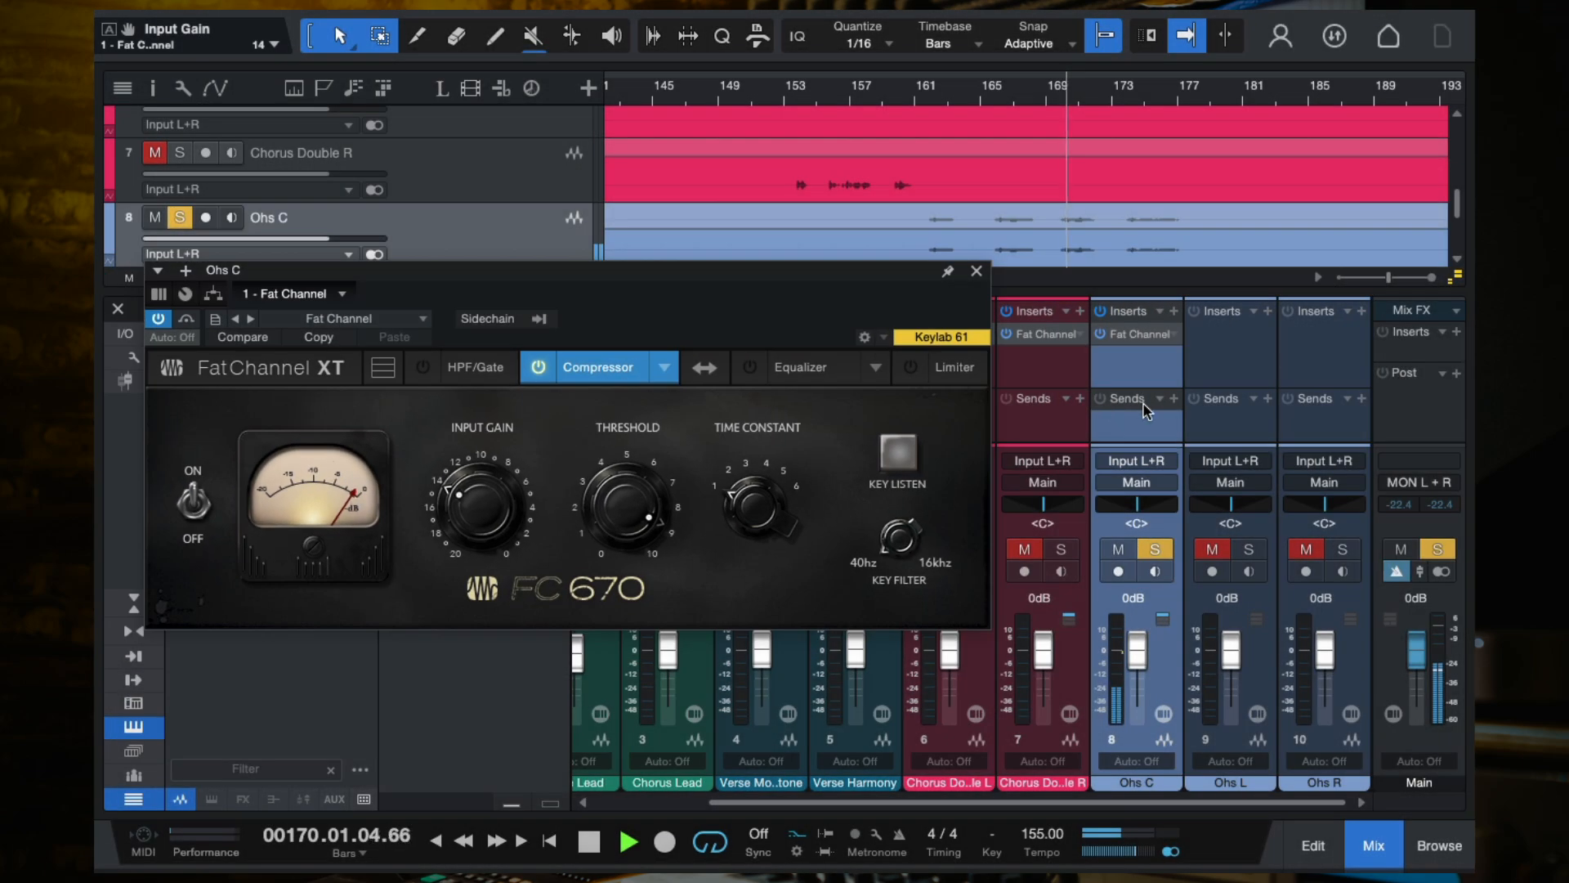
left_click(977, 272)
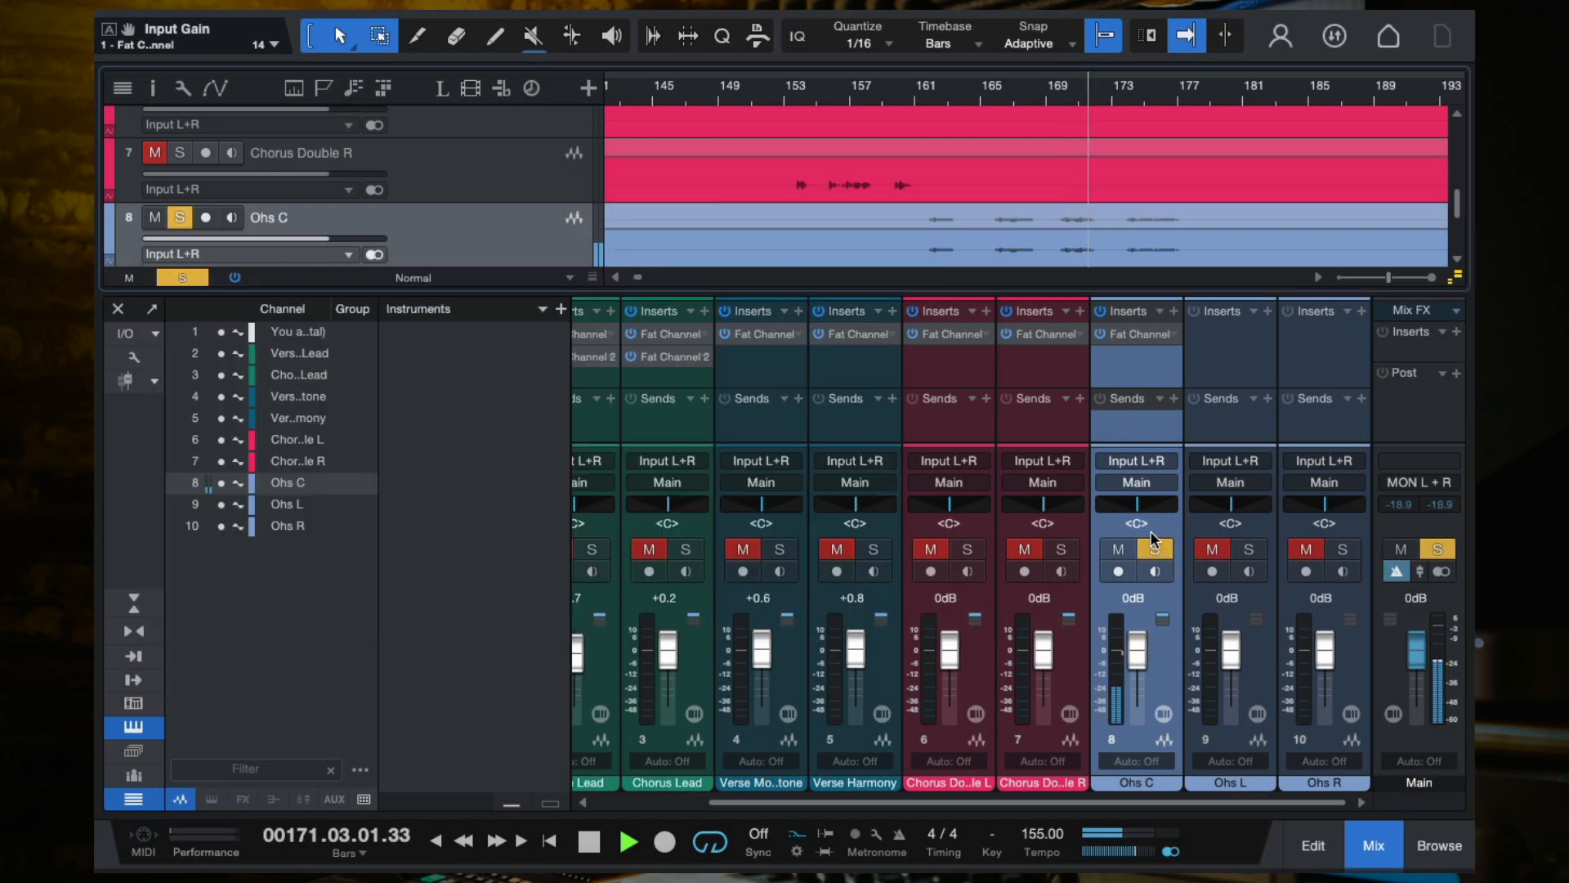
Copy the Ohs C Fat Channel insert to the Ohs L and Ohs R channels, and turn off the solo on Ohs C.
key("space")
left_click_drag(1132, 335, 1246, 343)
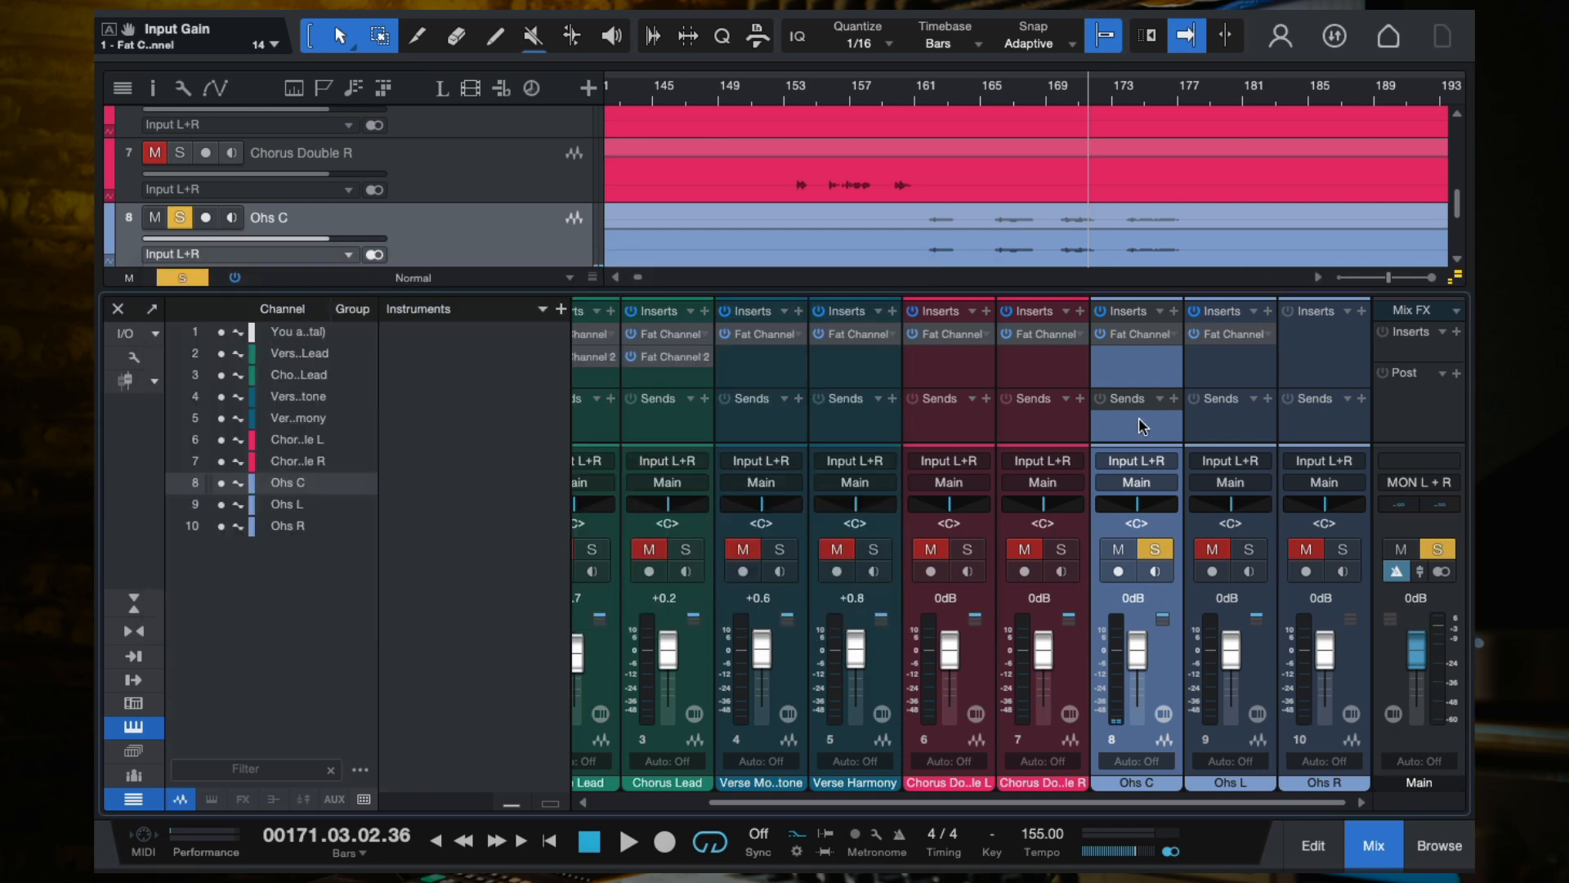
left_click(977, 271)
left_click(1157, 551)
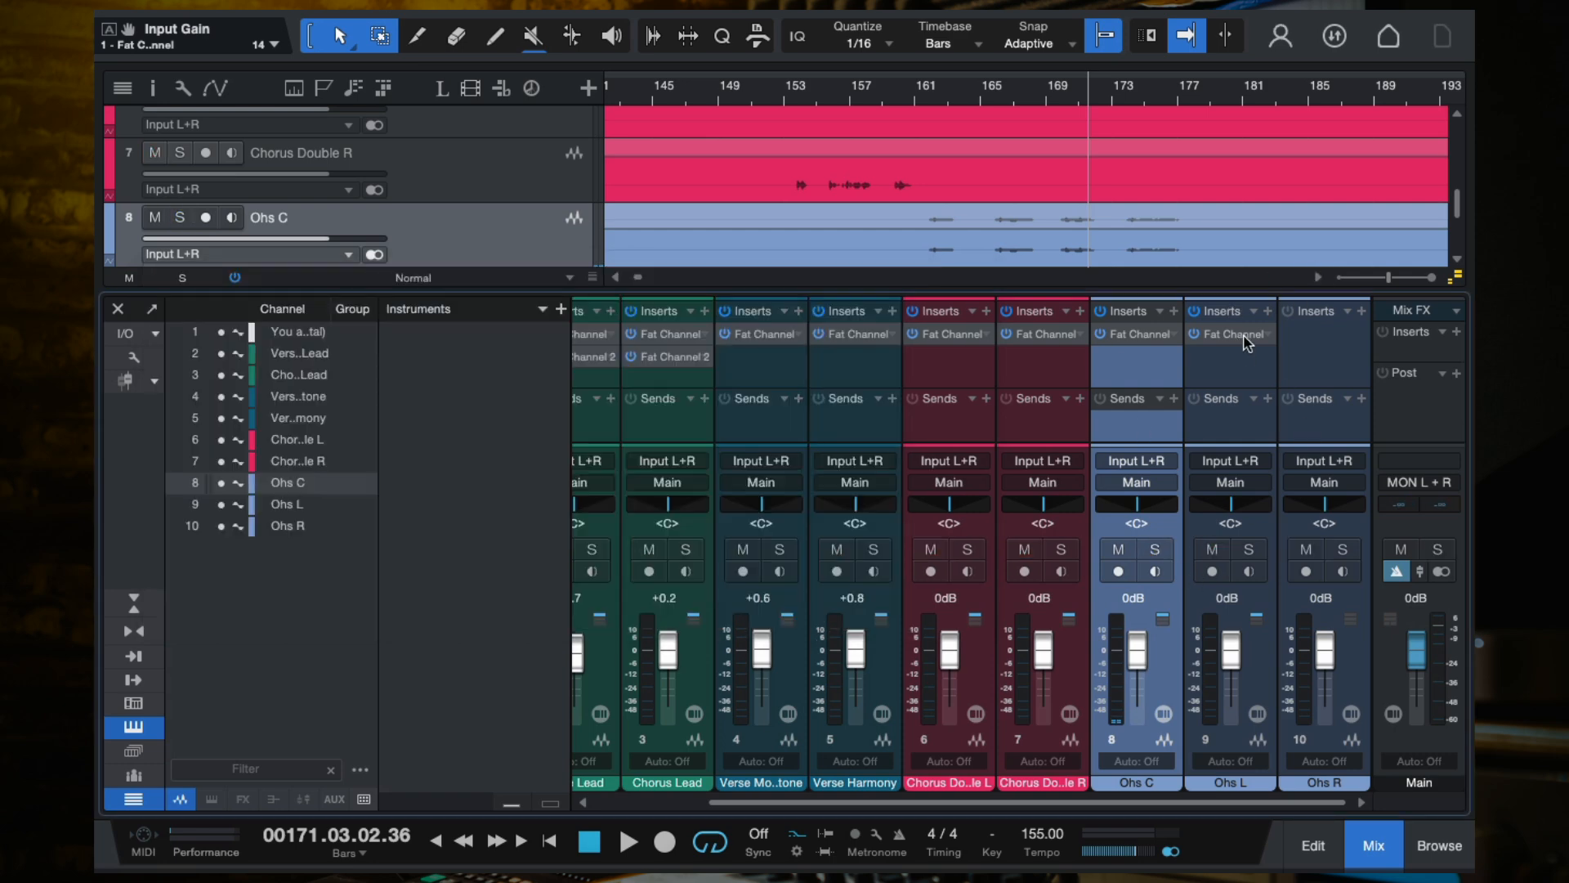
left_click_drag(1247, 343, 1334, 339)
left_click(978, 273)
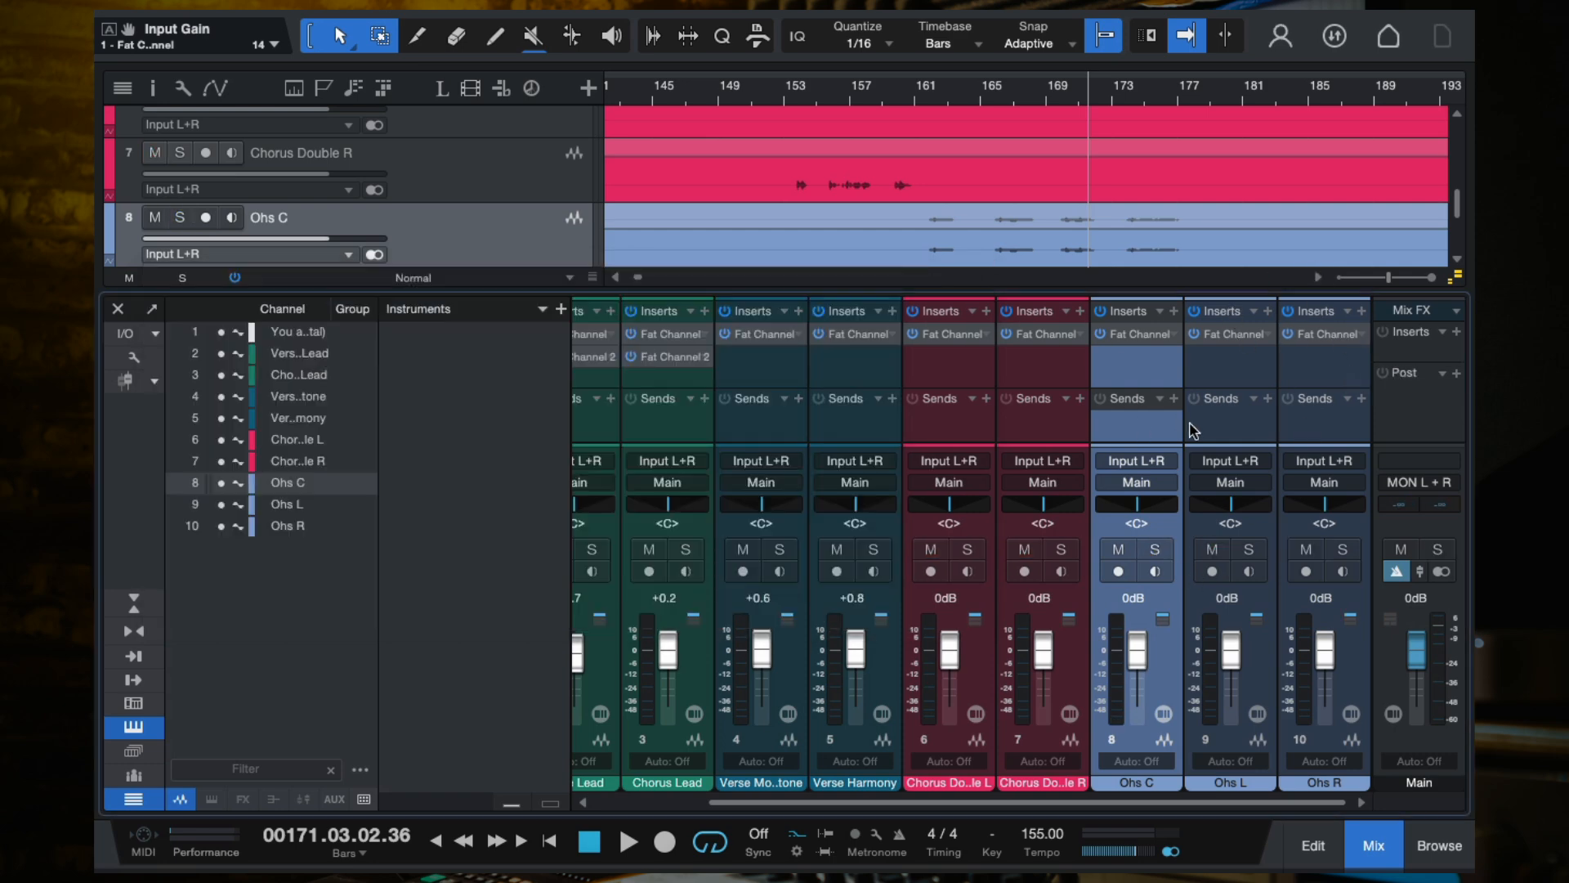
Select the Ohs C, Ohs L and Ohs R channels and compare their inserts bypassed and active in the full mix.
key("space")
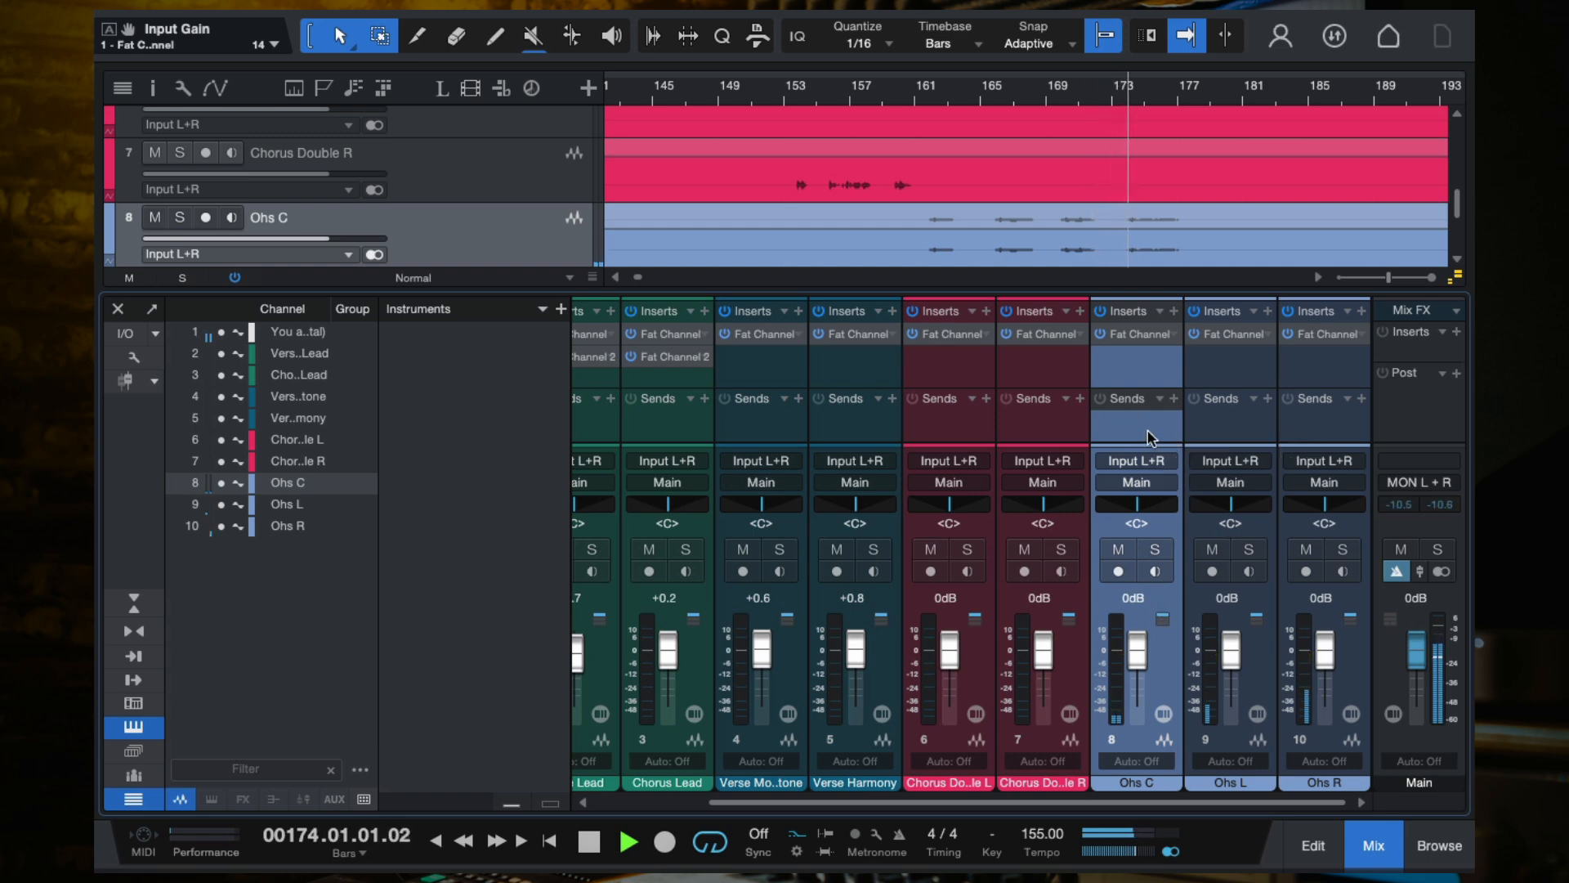
left_click(1320, 425, "shift")
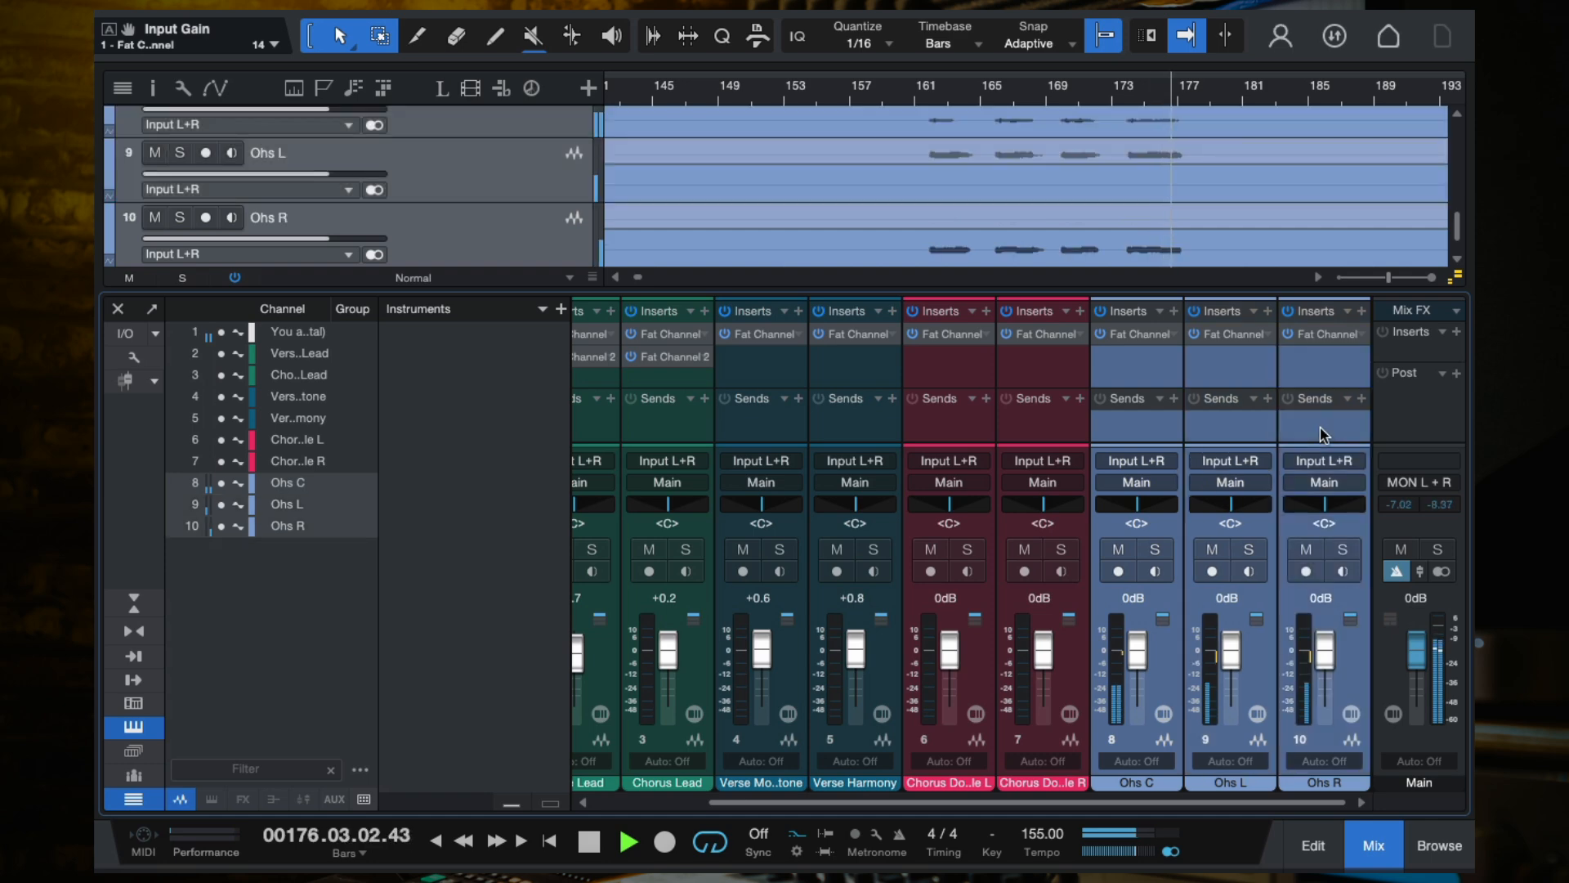
key("space")
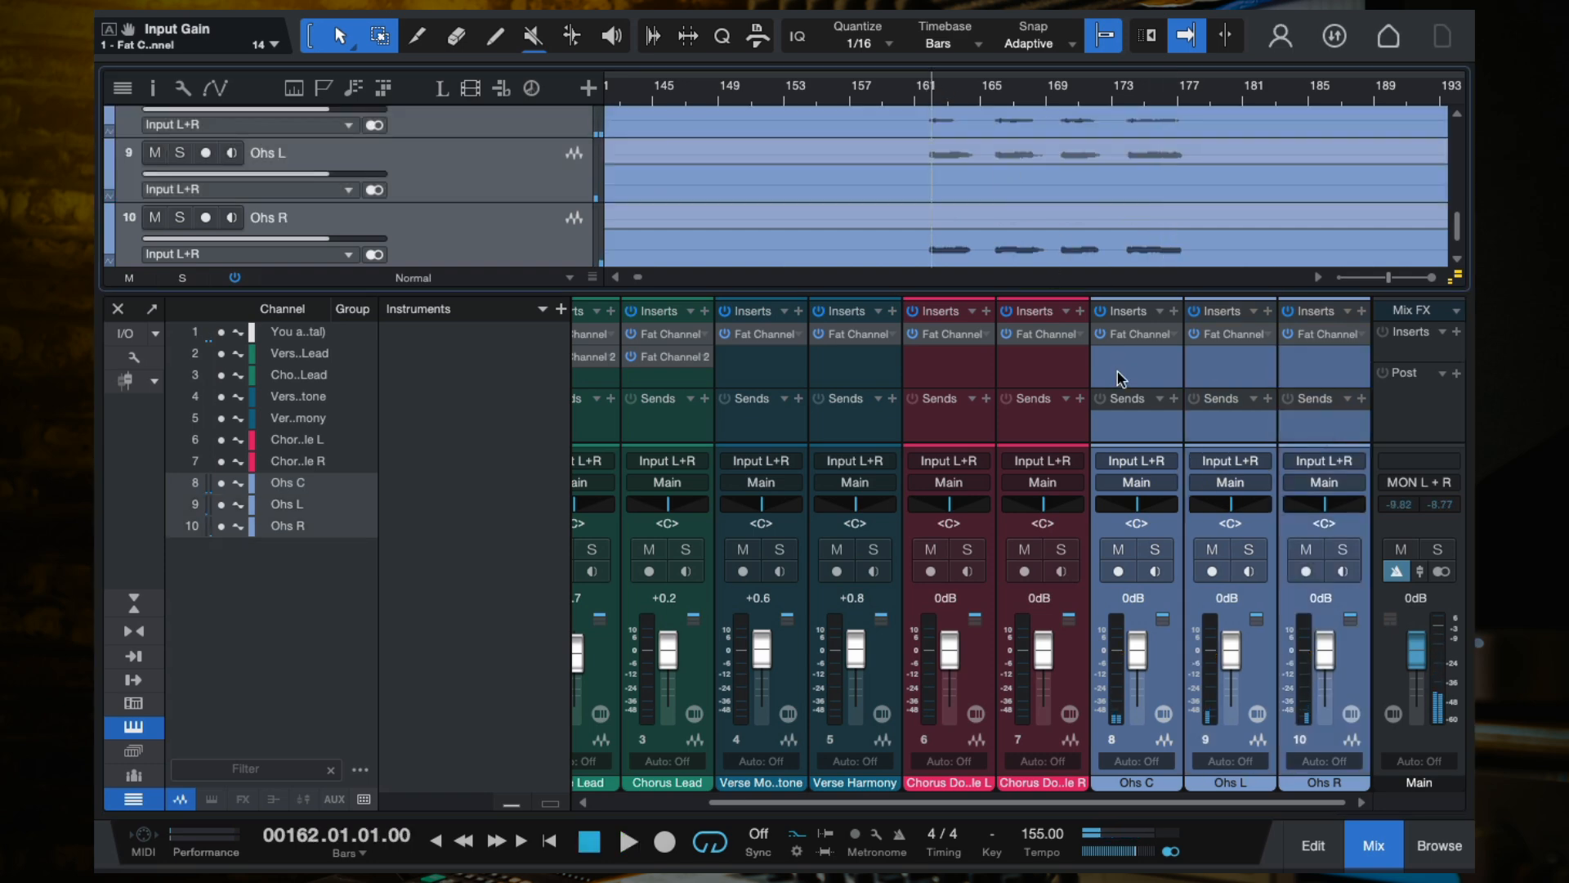
left_click(1102, 311)
key("space")
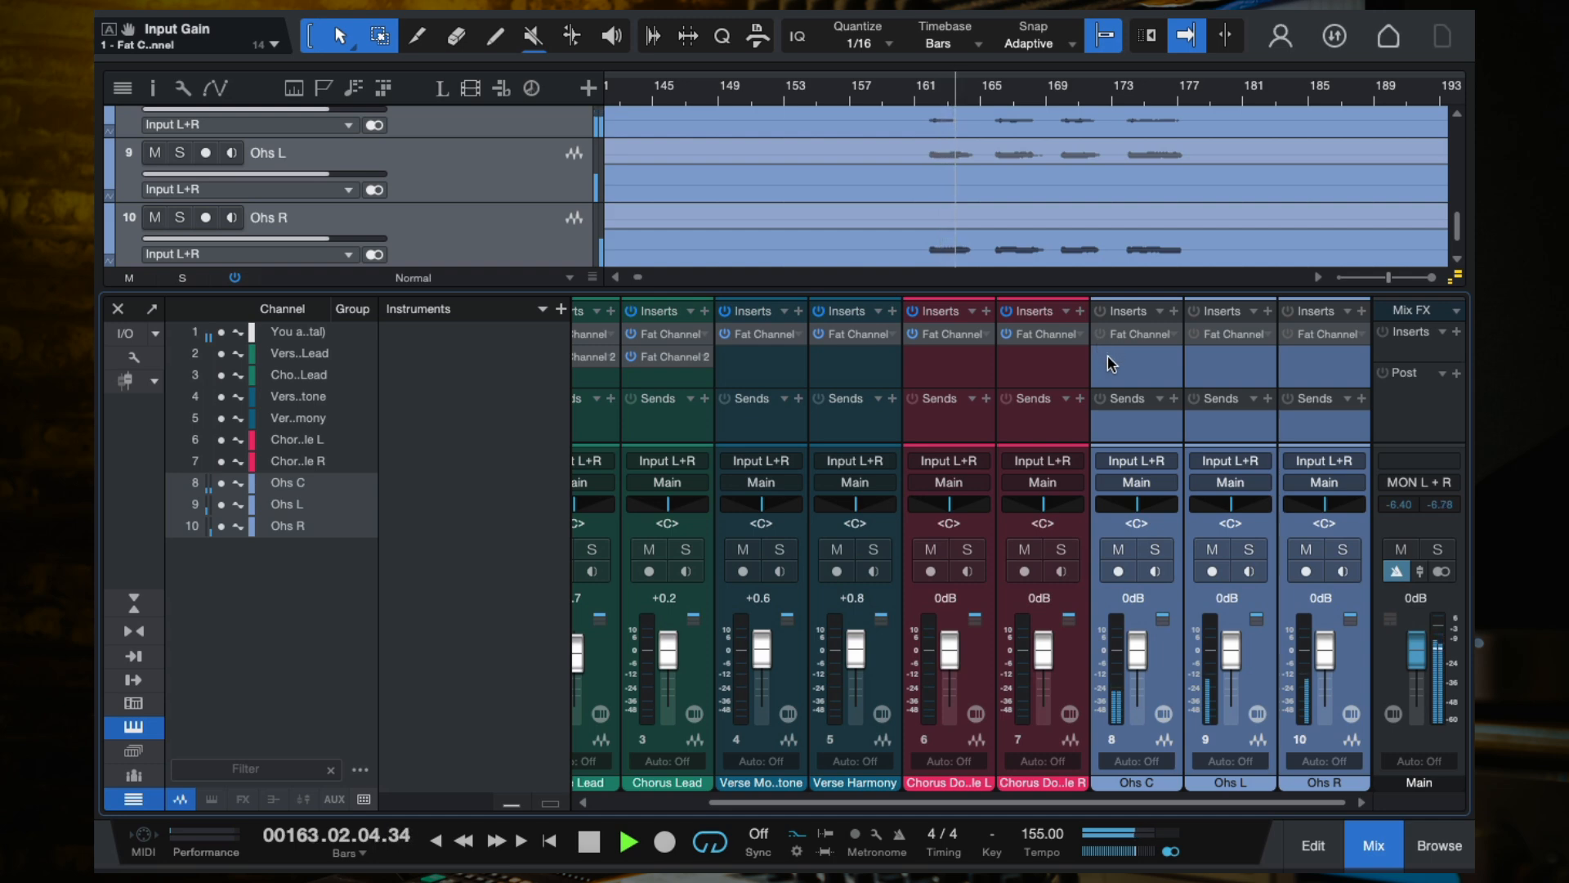
left_click(1103, 313)
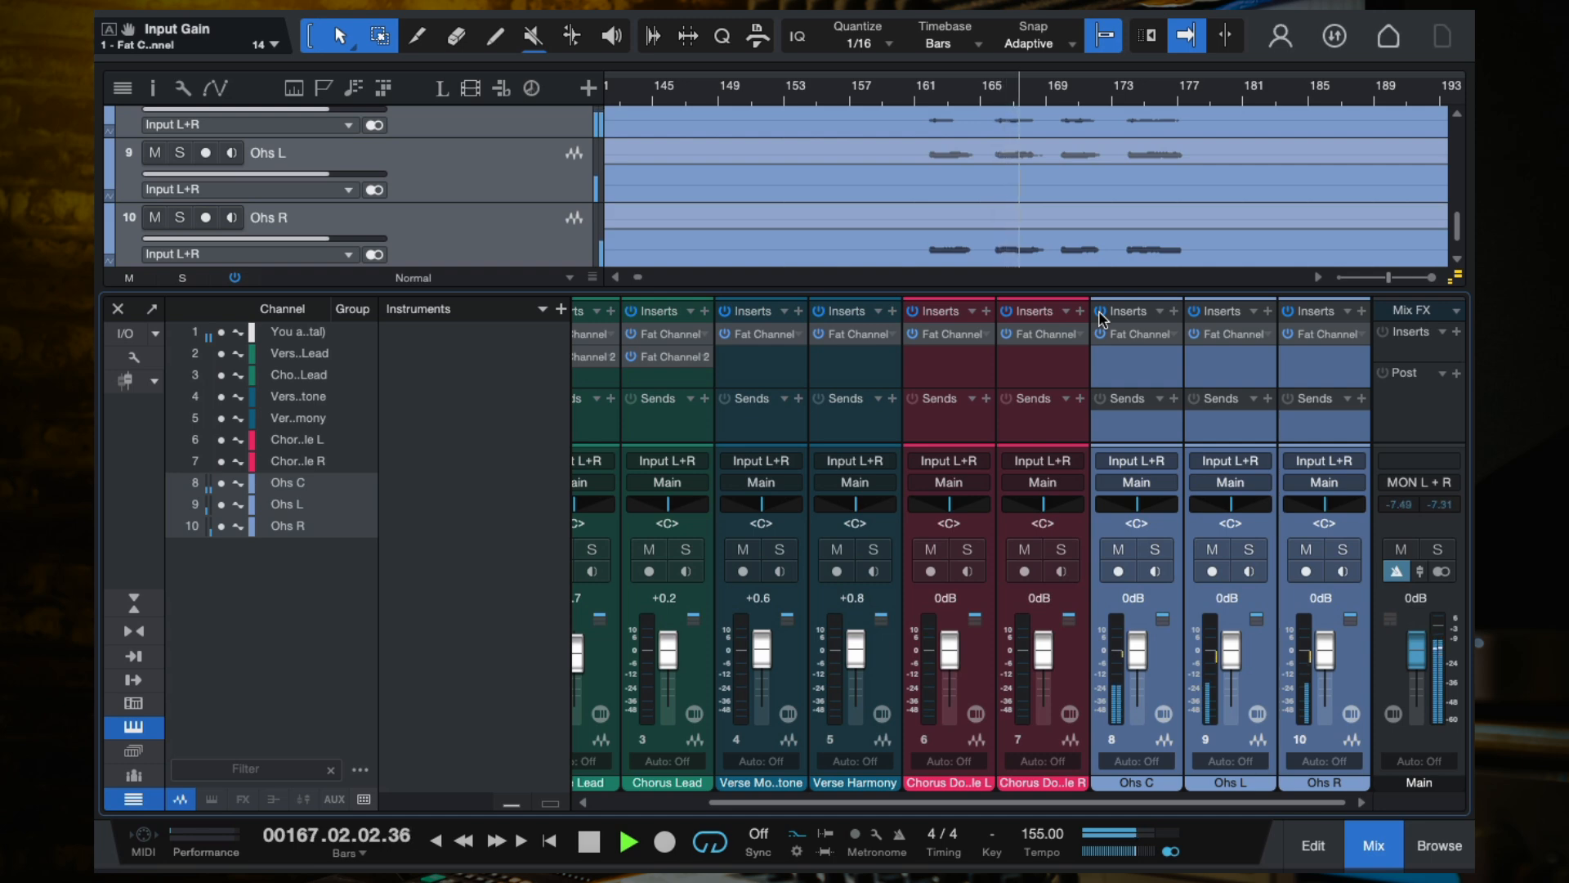
key("space")
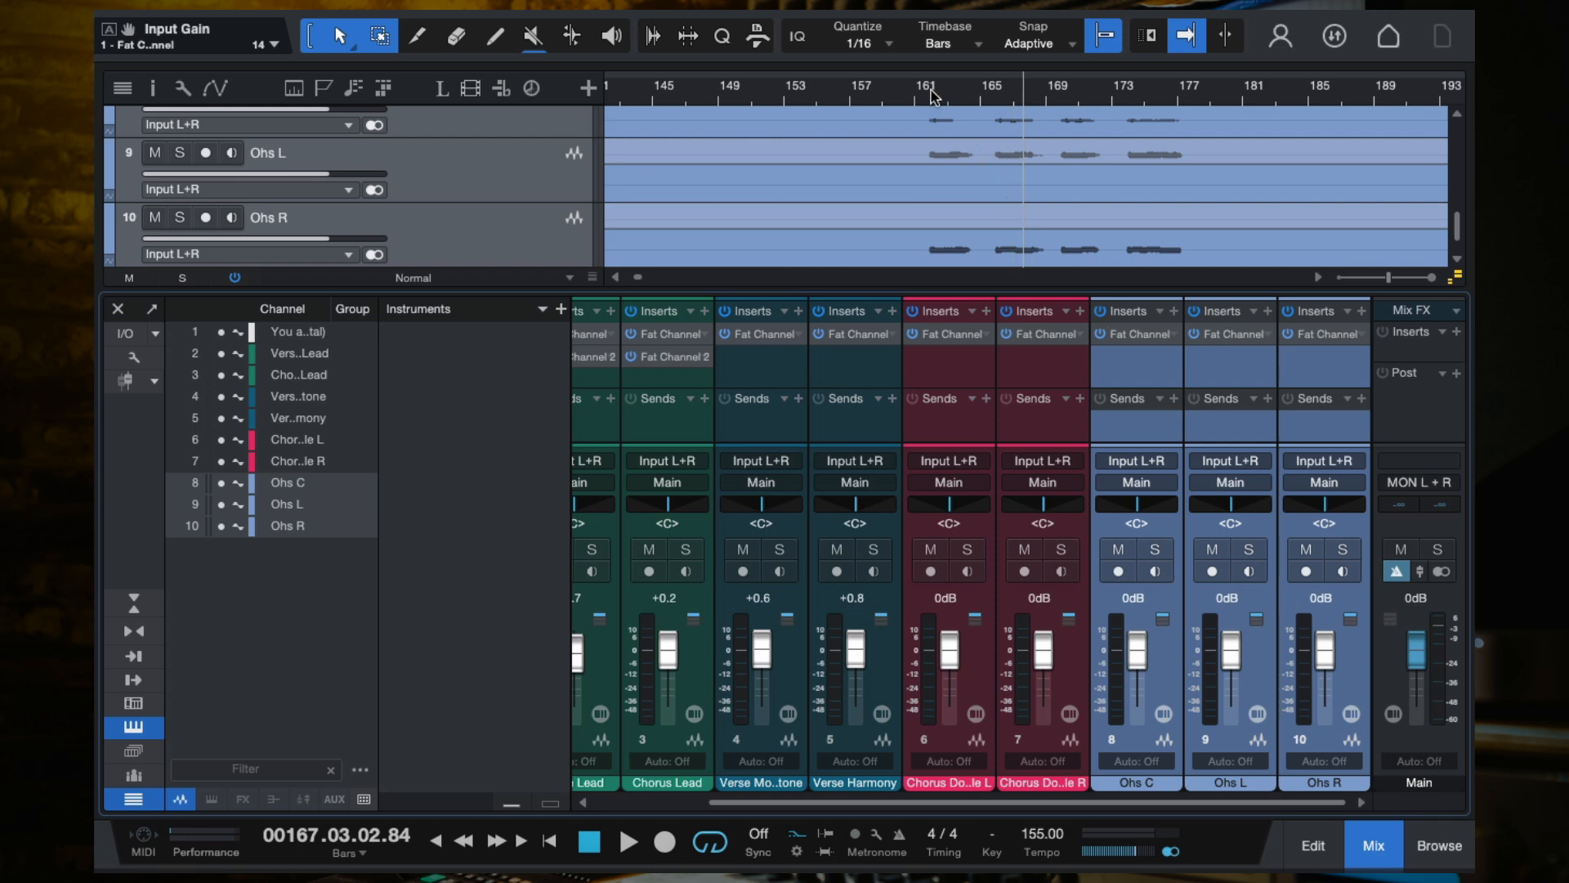
Replay from bar 162 with the three Ohs channels' inserts bypassed, and re-enable them partway through to compare.
left_click(932, 94)
left_click(1101, 312)
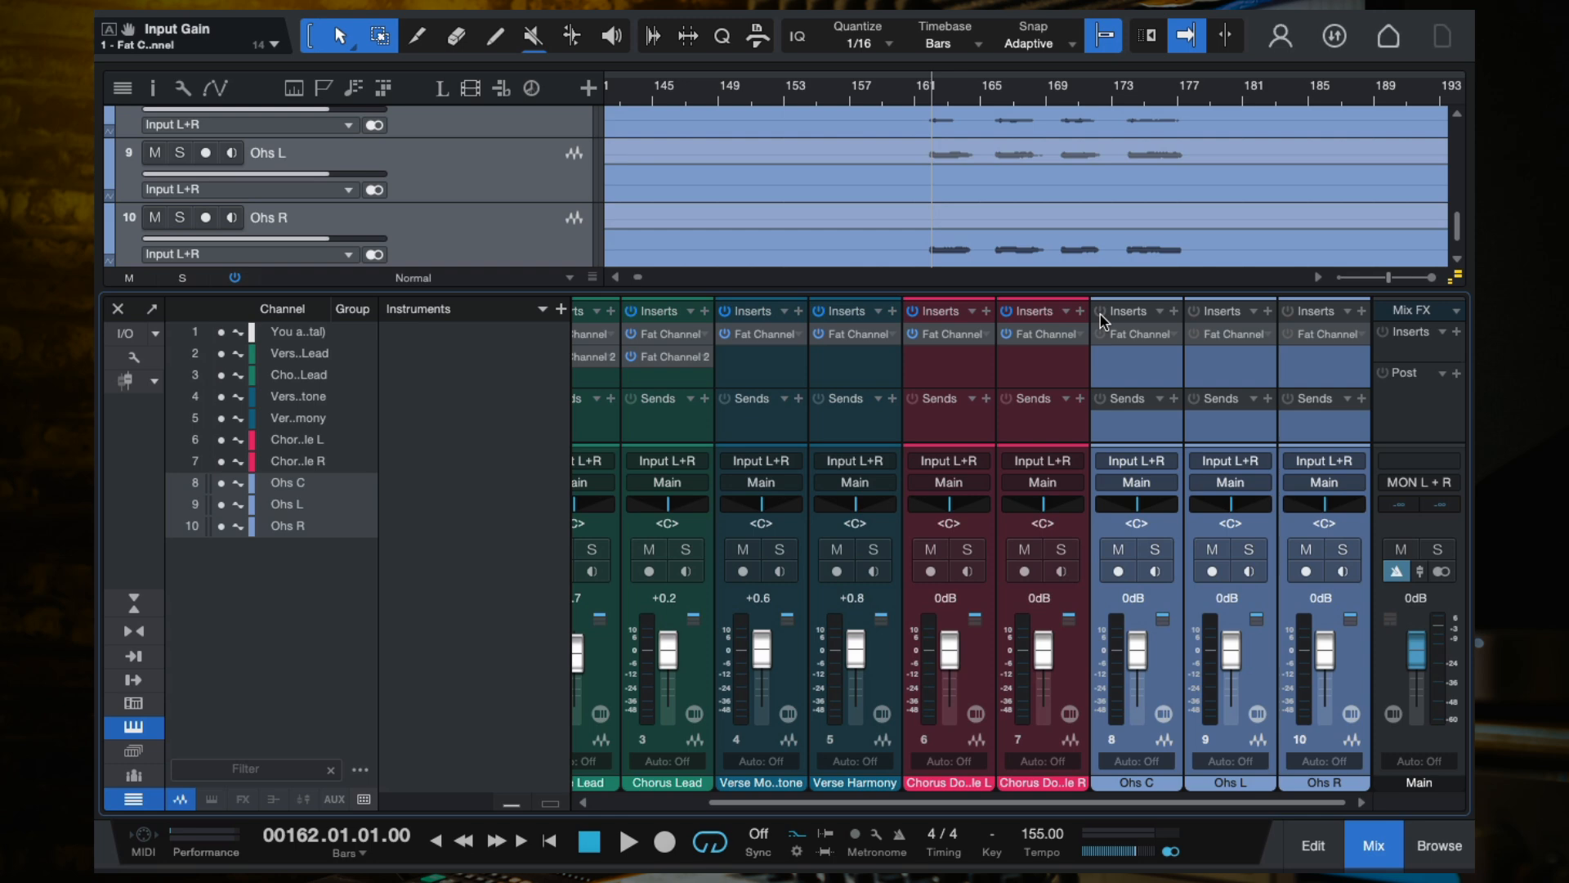
key("space")
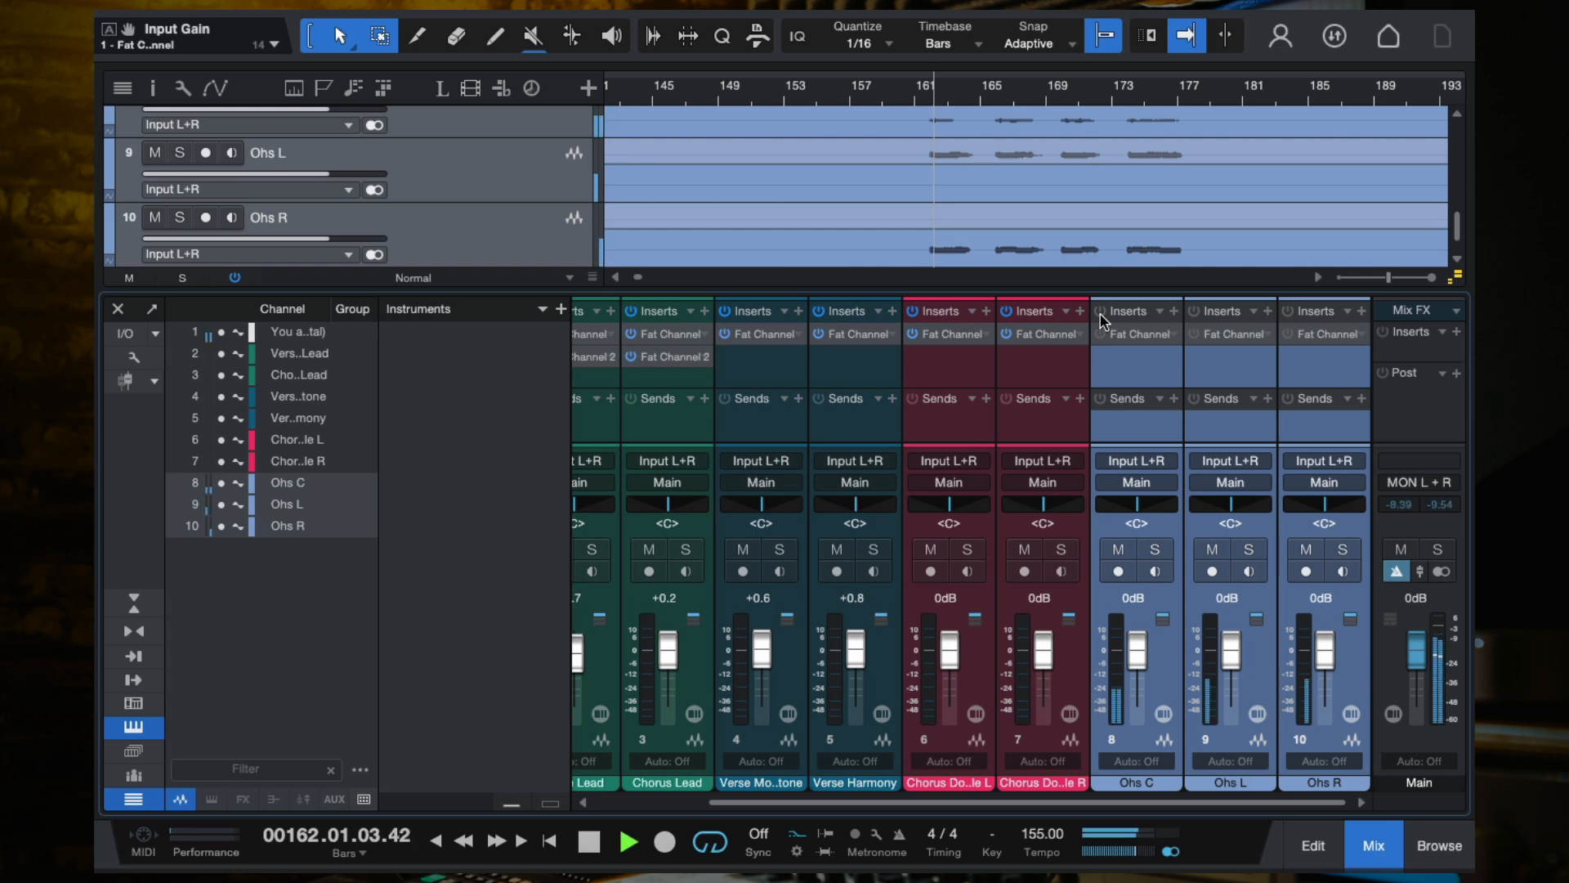
left_click(1150, 370)
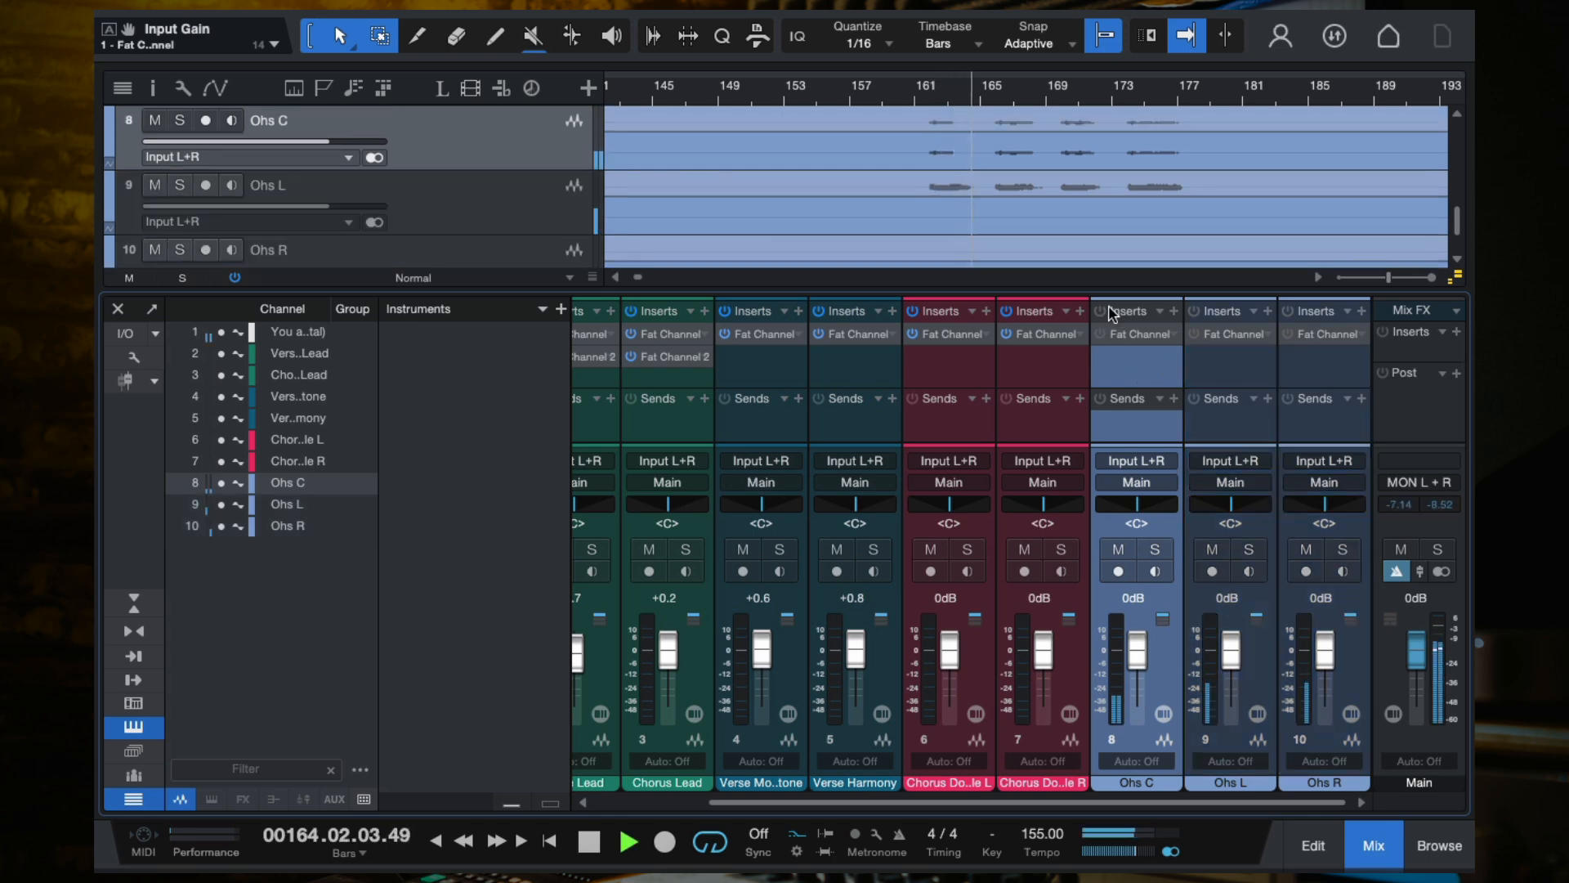
left_click(1300, 413, "shift")
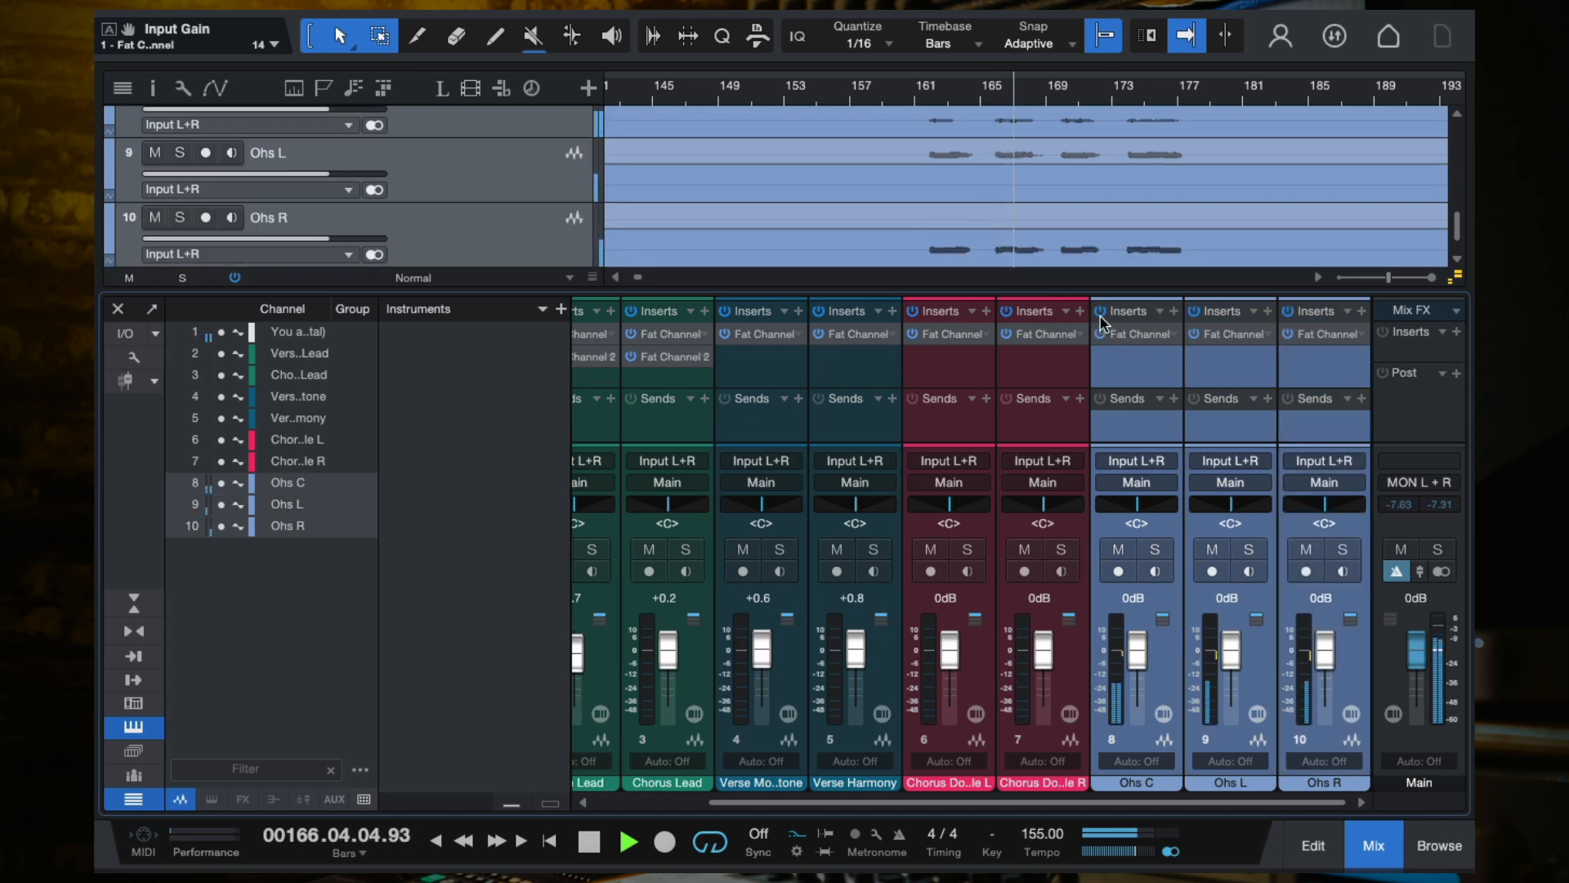
key("space")
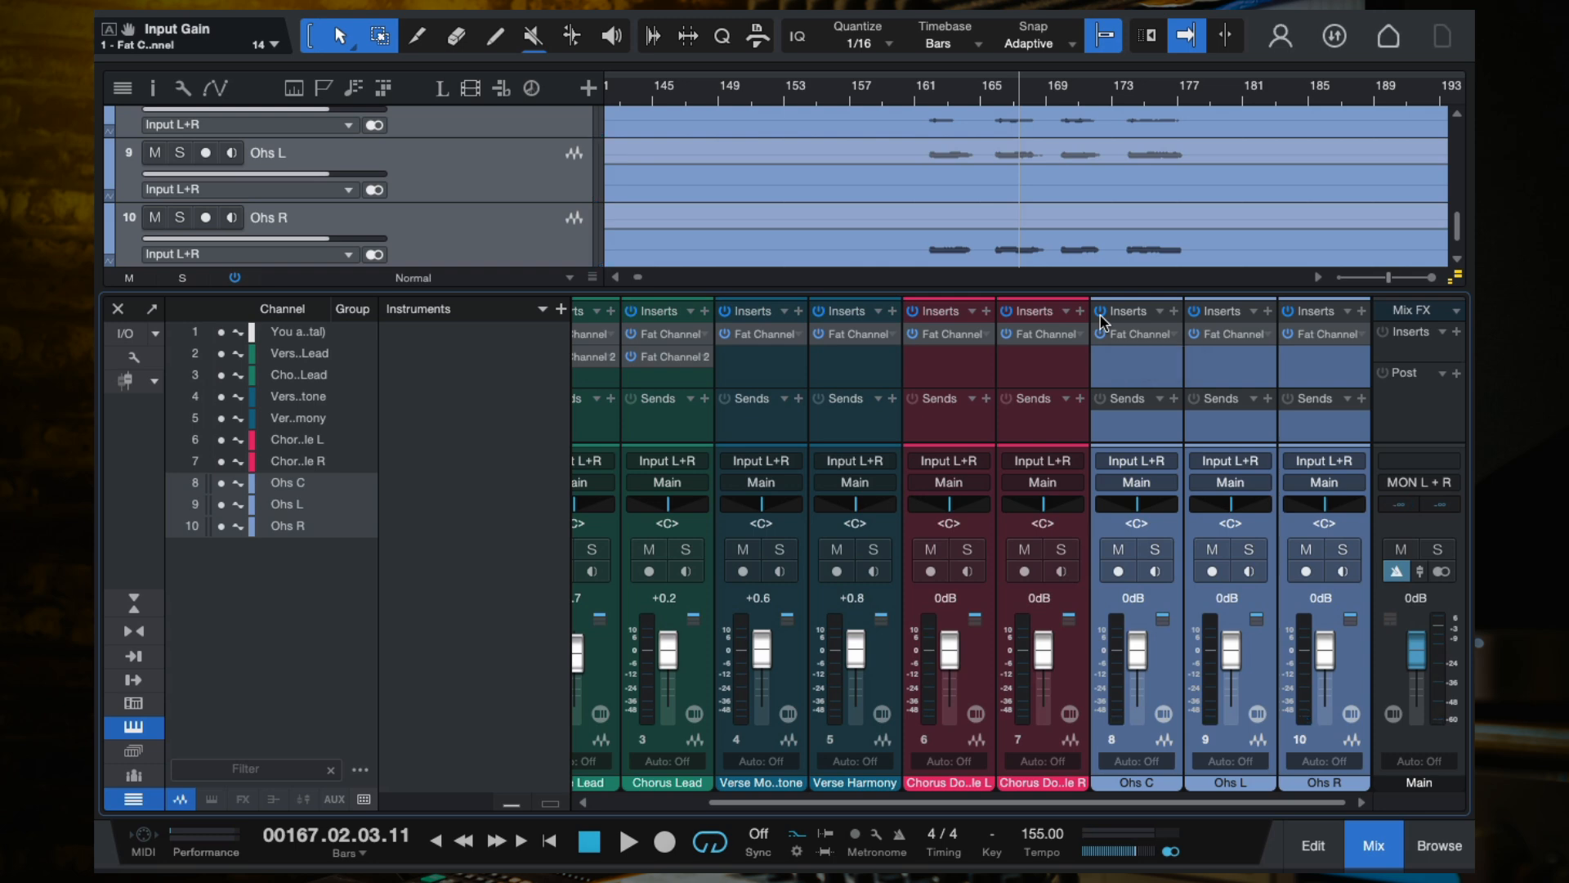
Bypass the inserts on the three Ohs channels again and play the mix briefly without their compression.
left_click(1100, 314)
left_click(1131, 385)
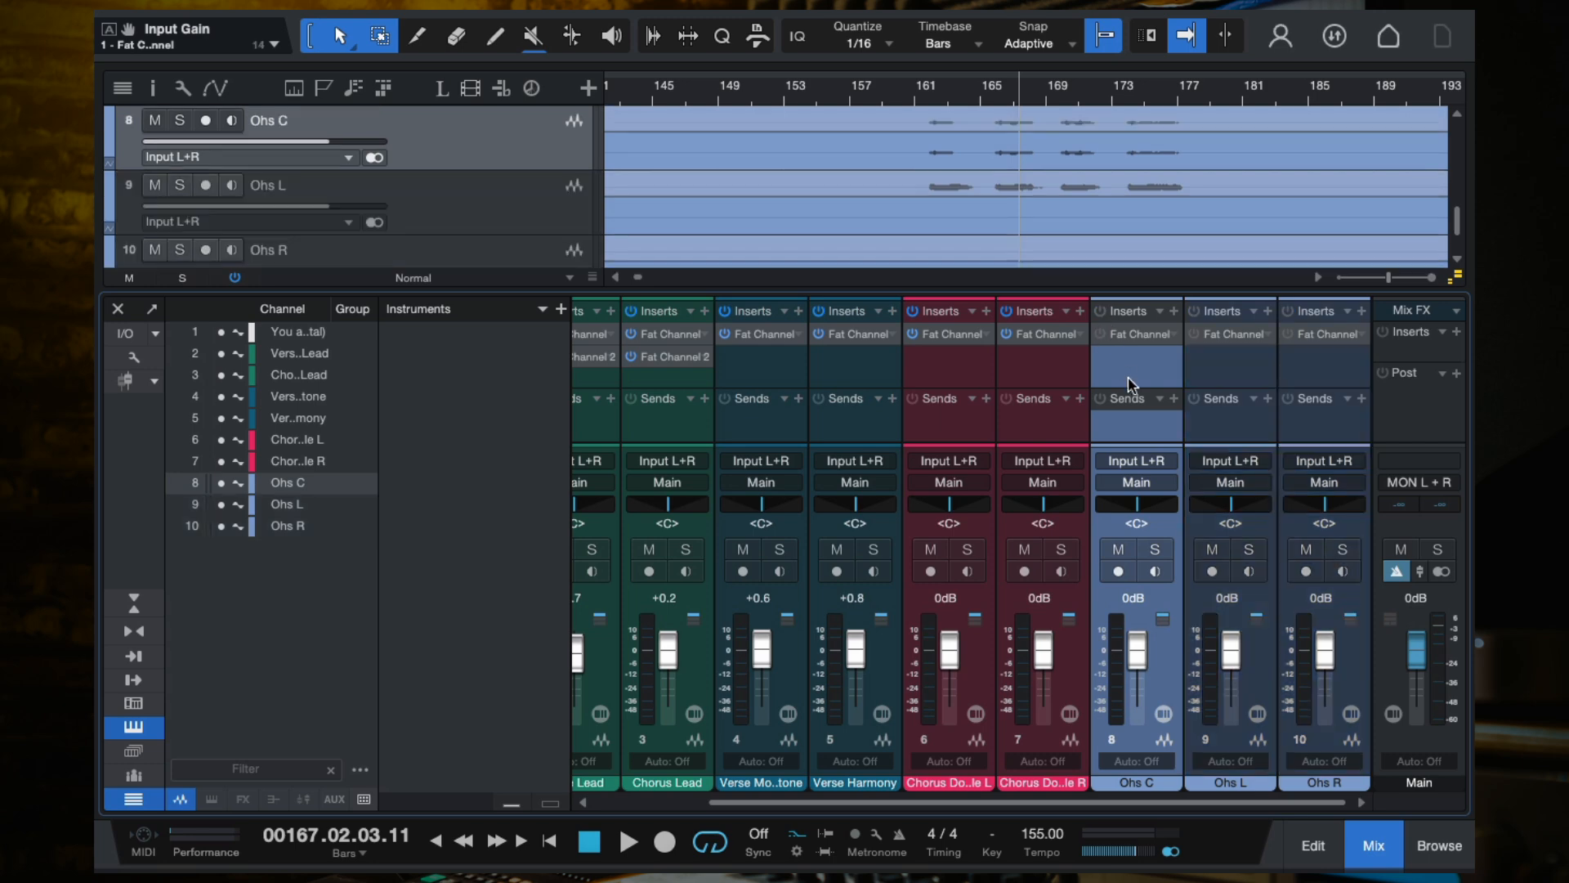
key("space")
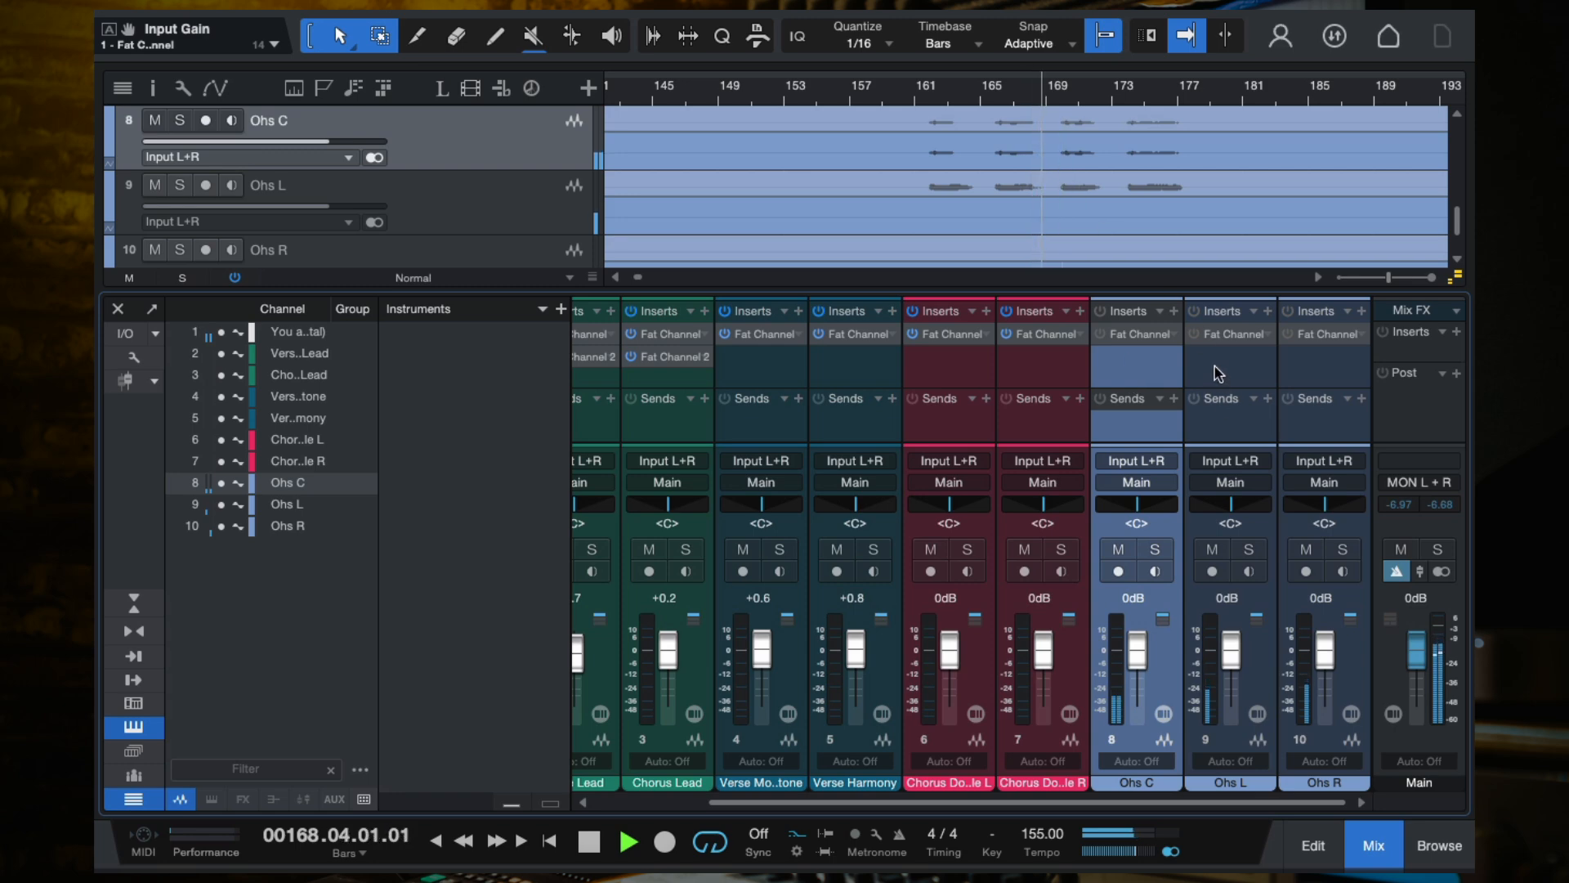
key("space")
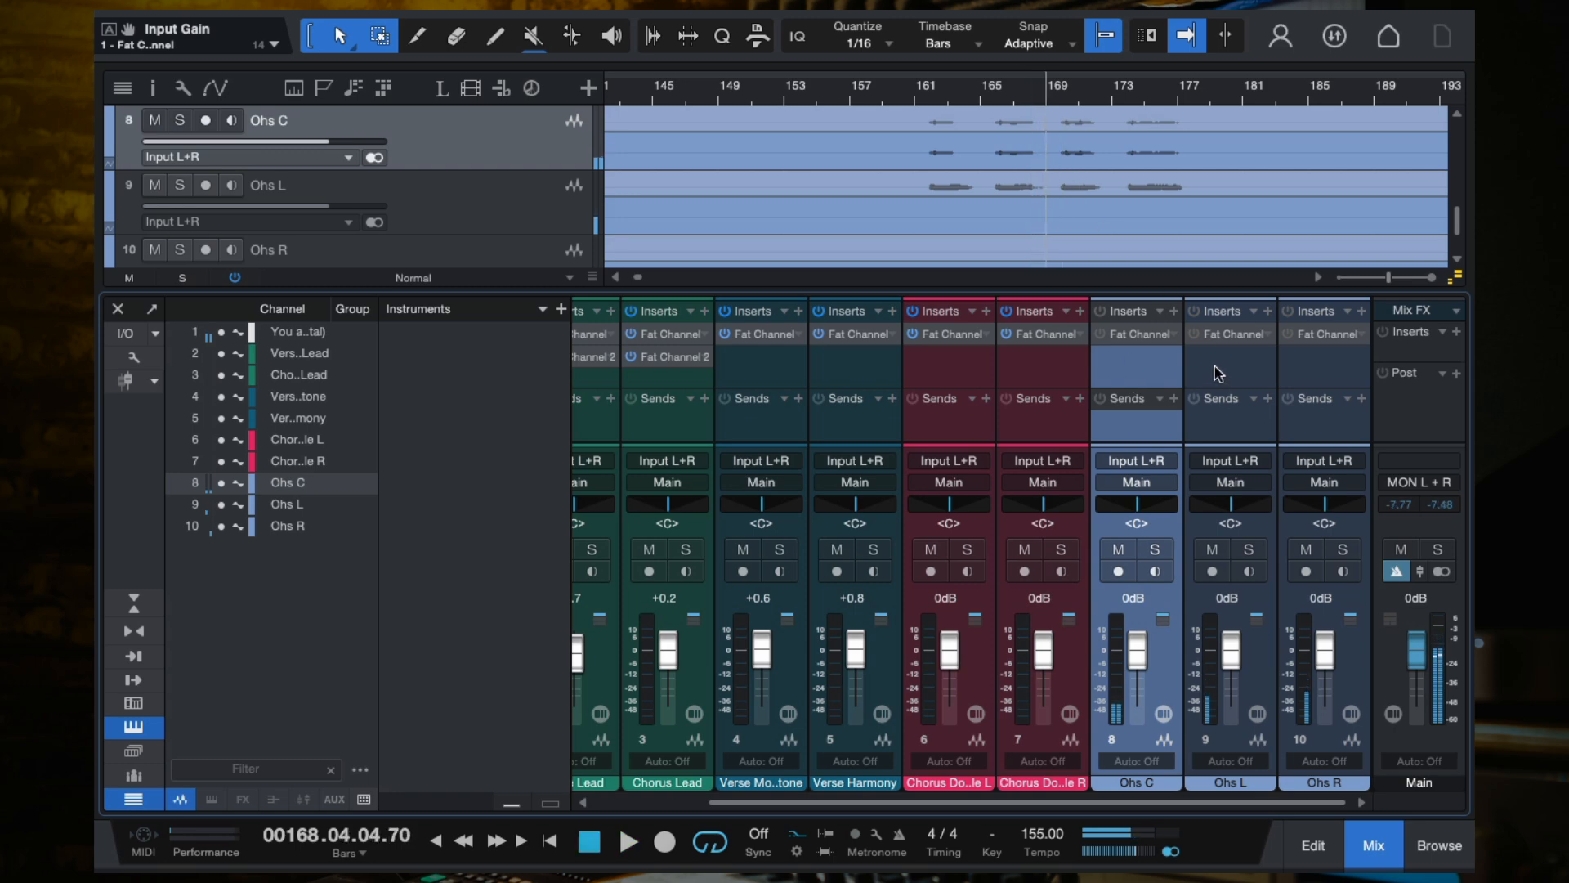
Remove the Fat Channel insert from the Ohs C, Ohs L and Ohs R channels together.
left_click(1309, 375, "shift")
right_click(1352, 341)
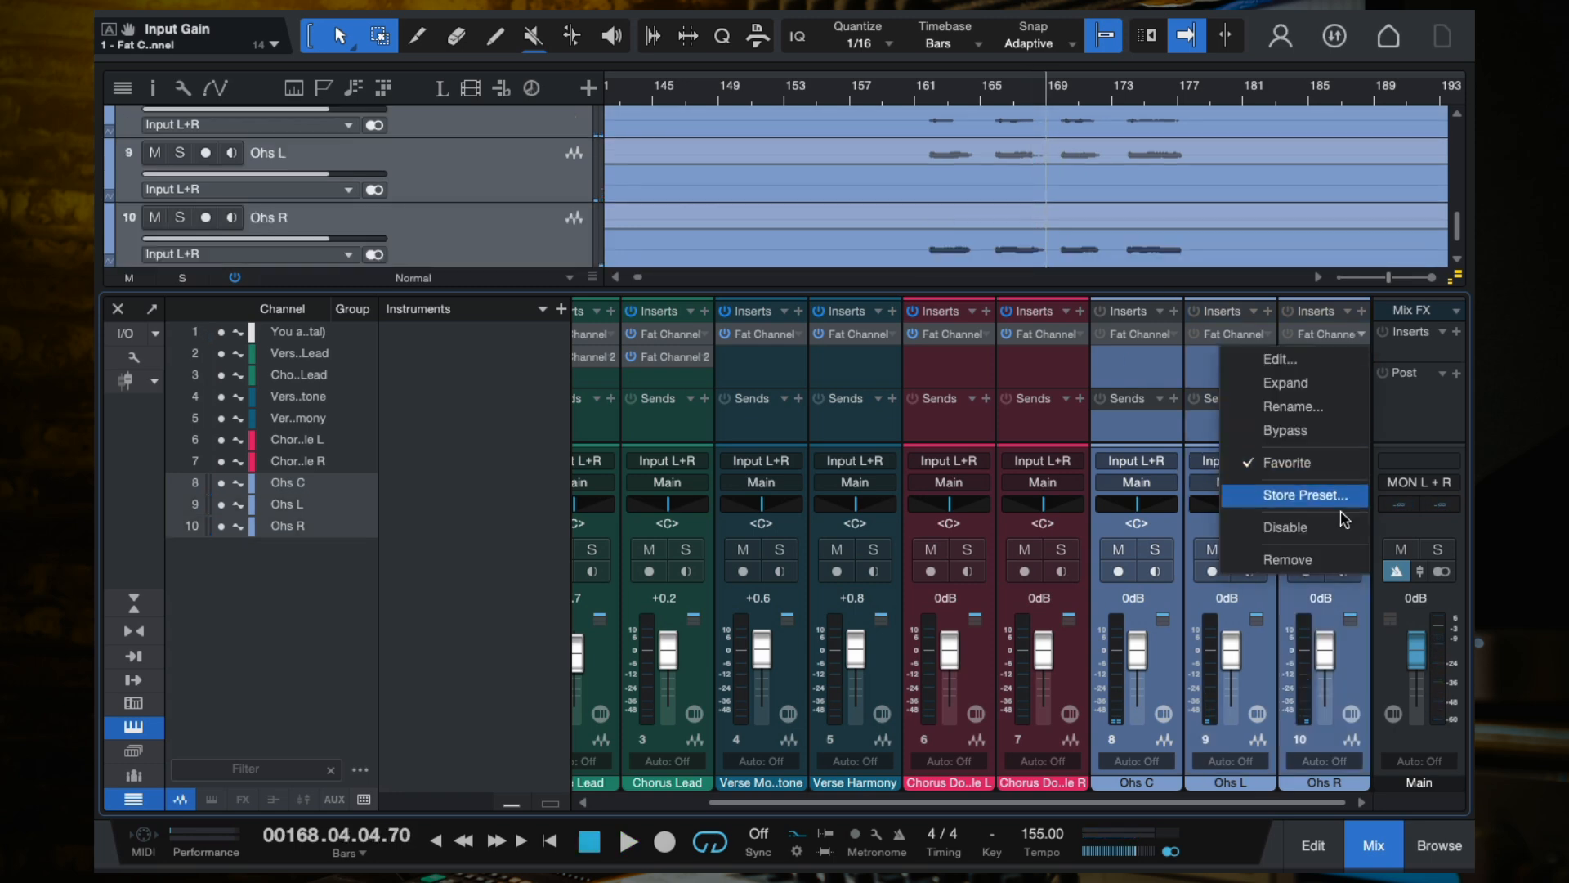
left_click(1282, 561)
left_click(1138, 364)
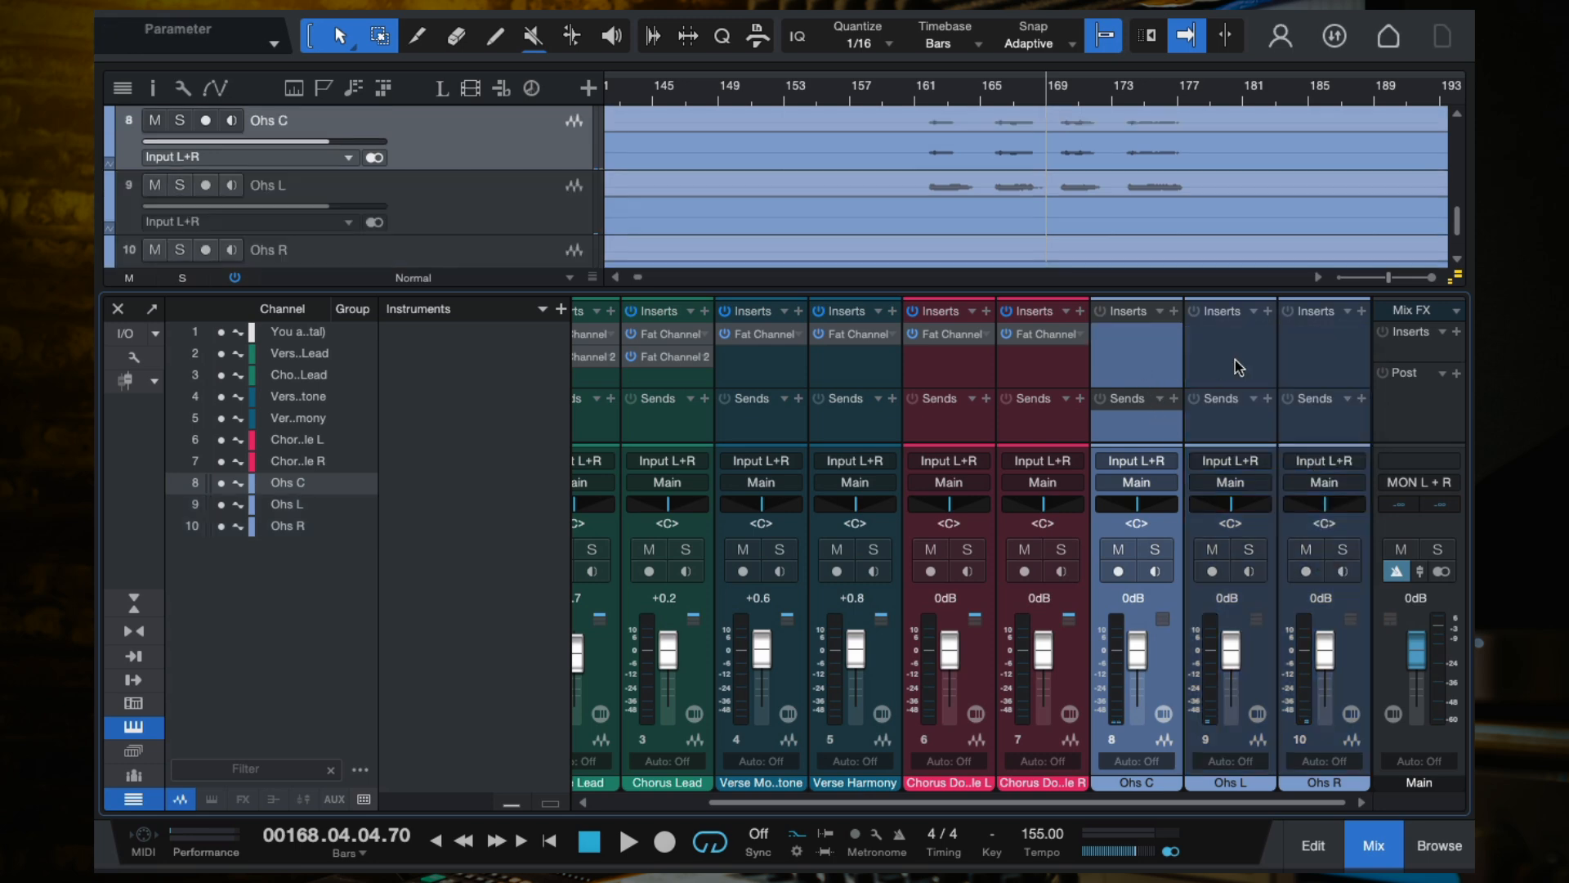
left_click(1234, 359)
left_click(1136, 362)
left_click(1218, 360)
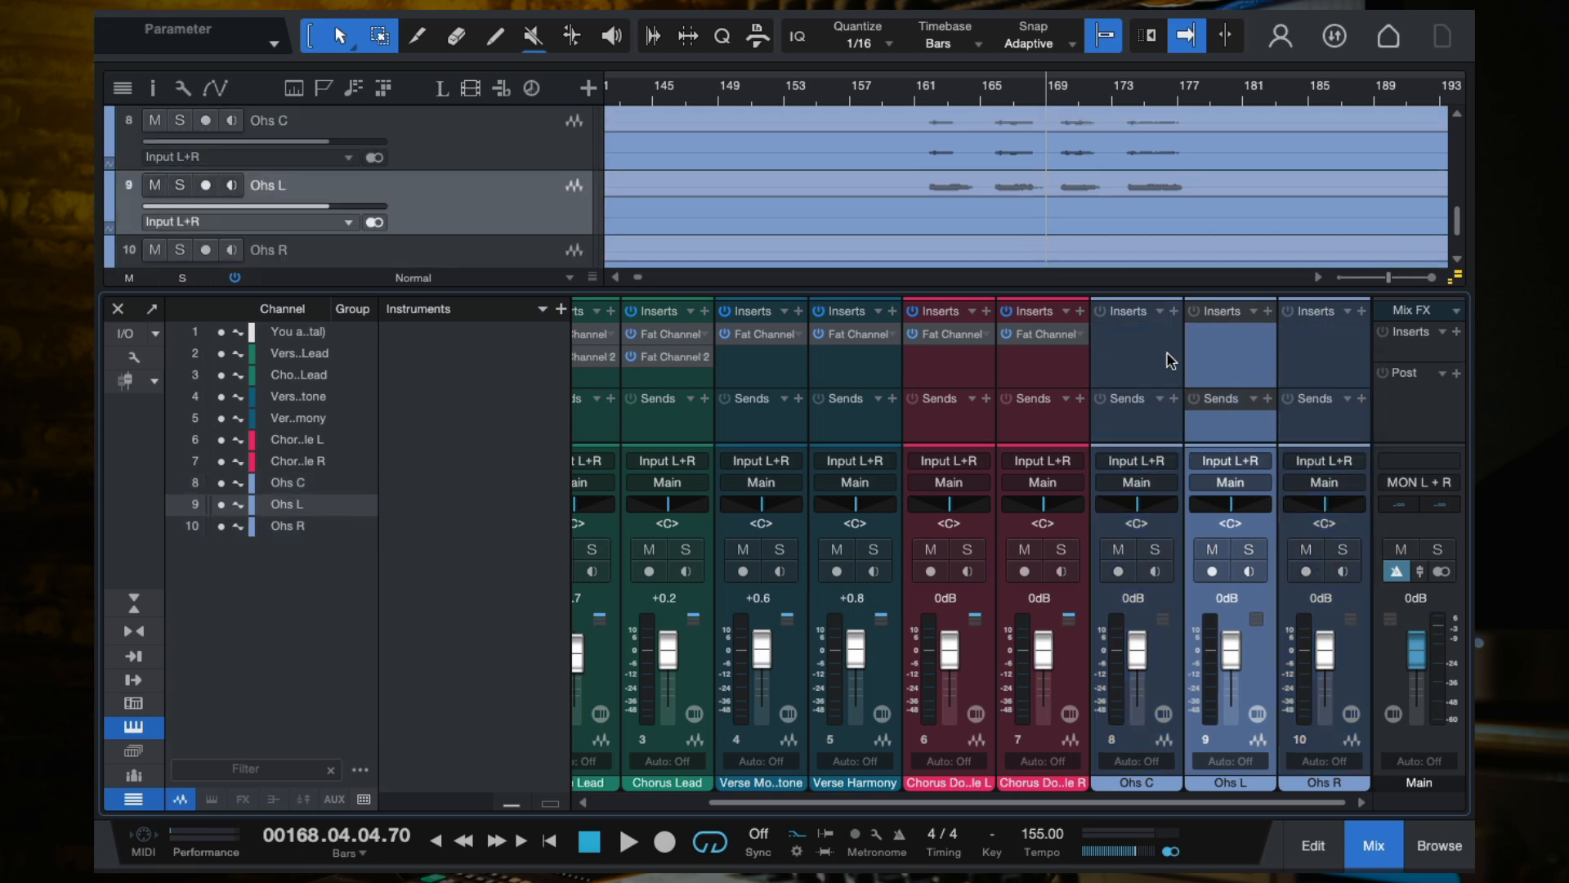
left_click(1116, 358)
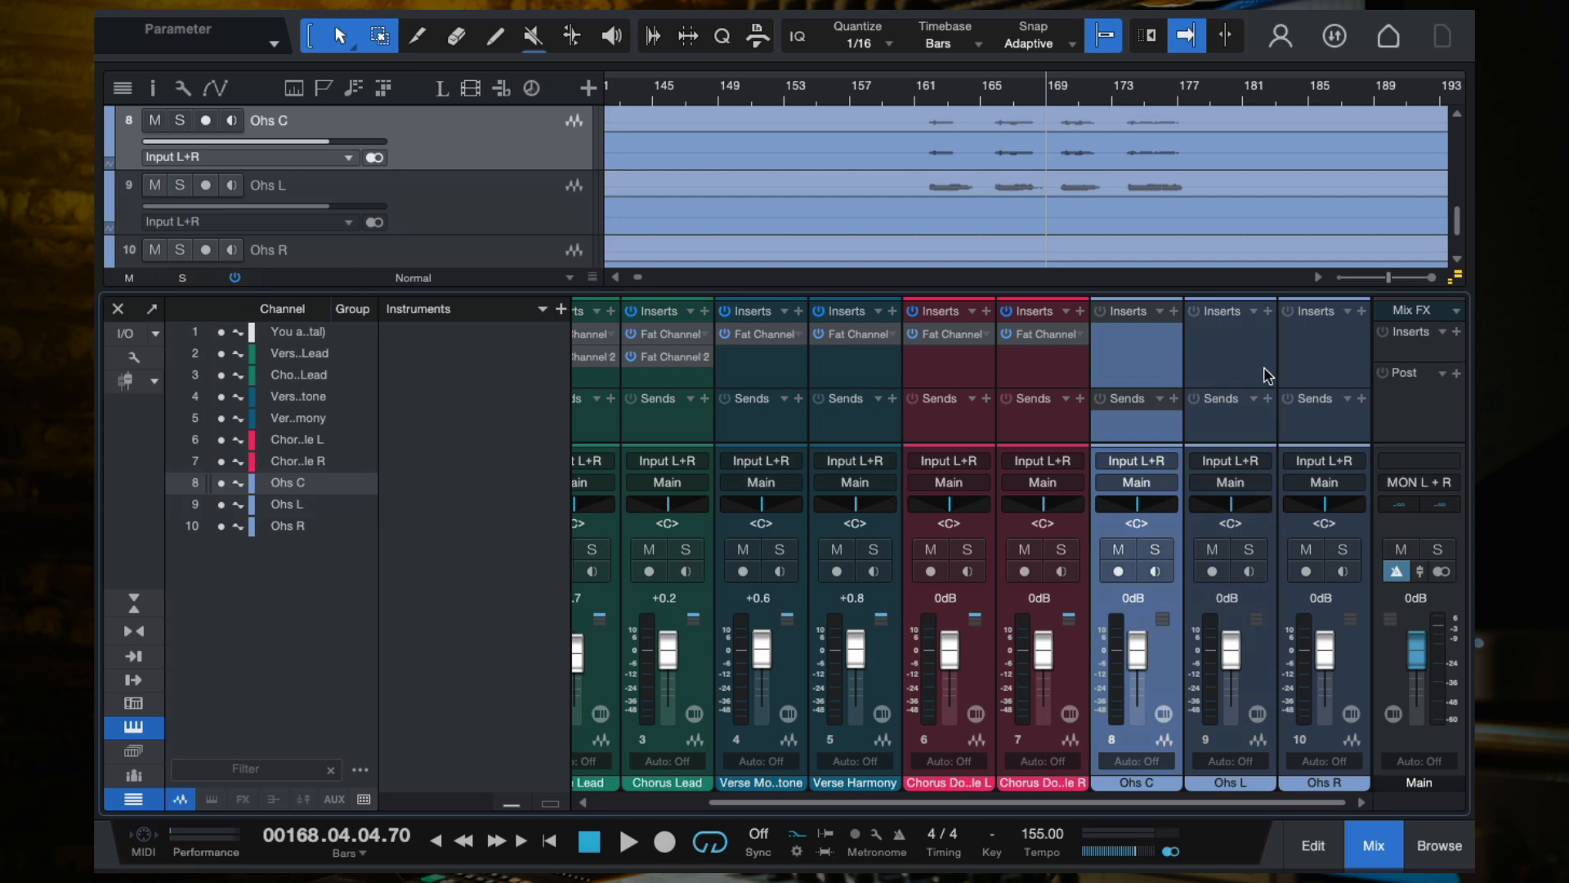
left_click(1241, 361)
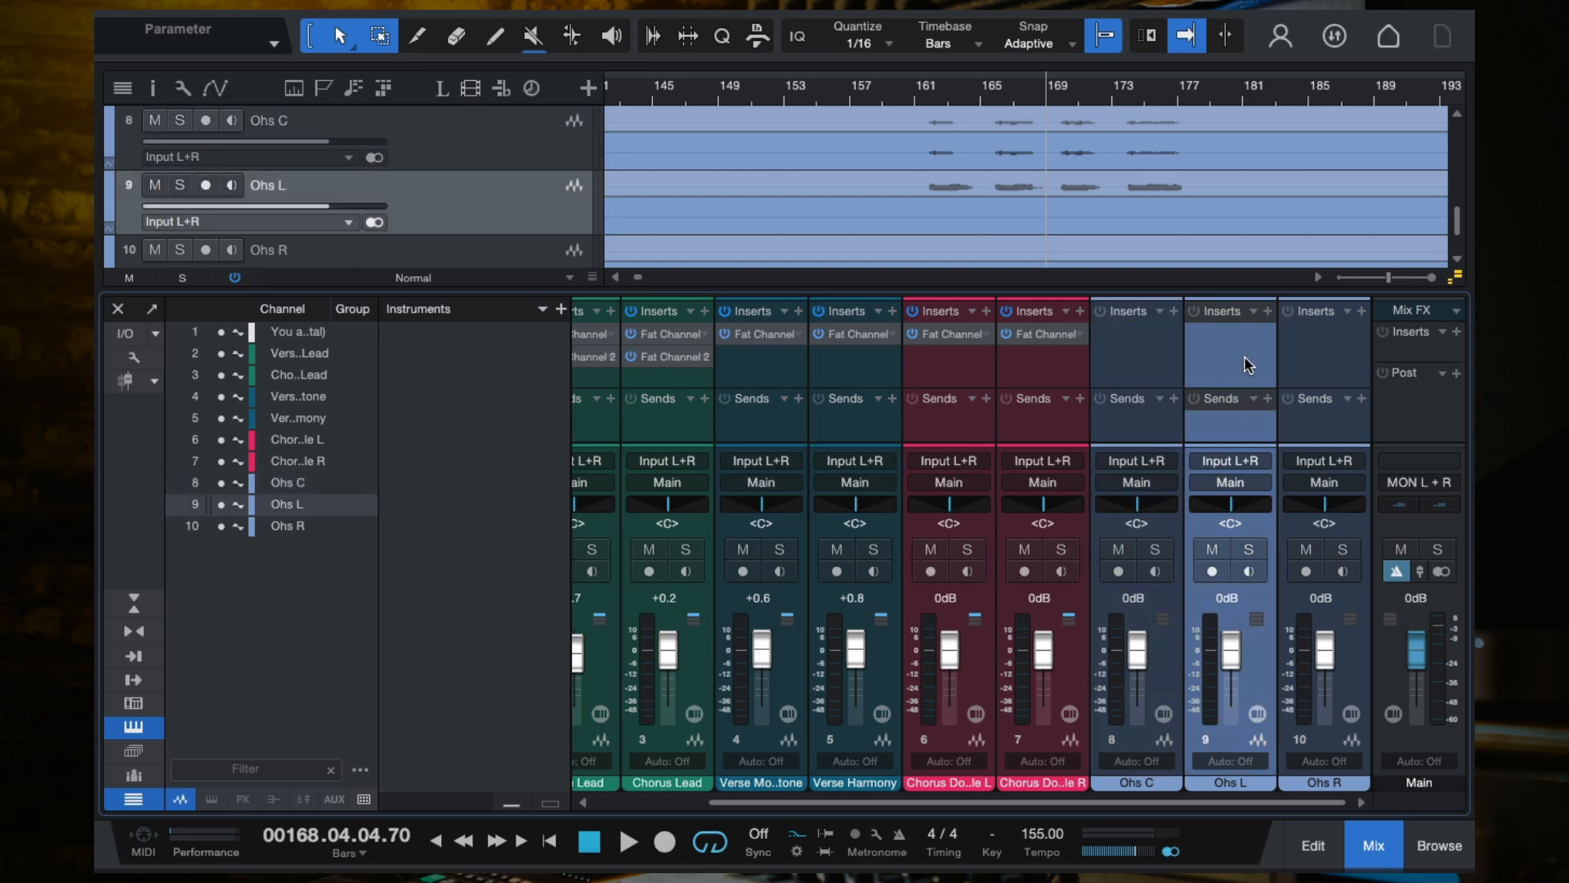
left_click(1140, 342)
left_click(1226, 353)
scroll(780, 383, "left", 3)
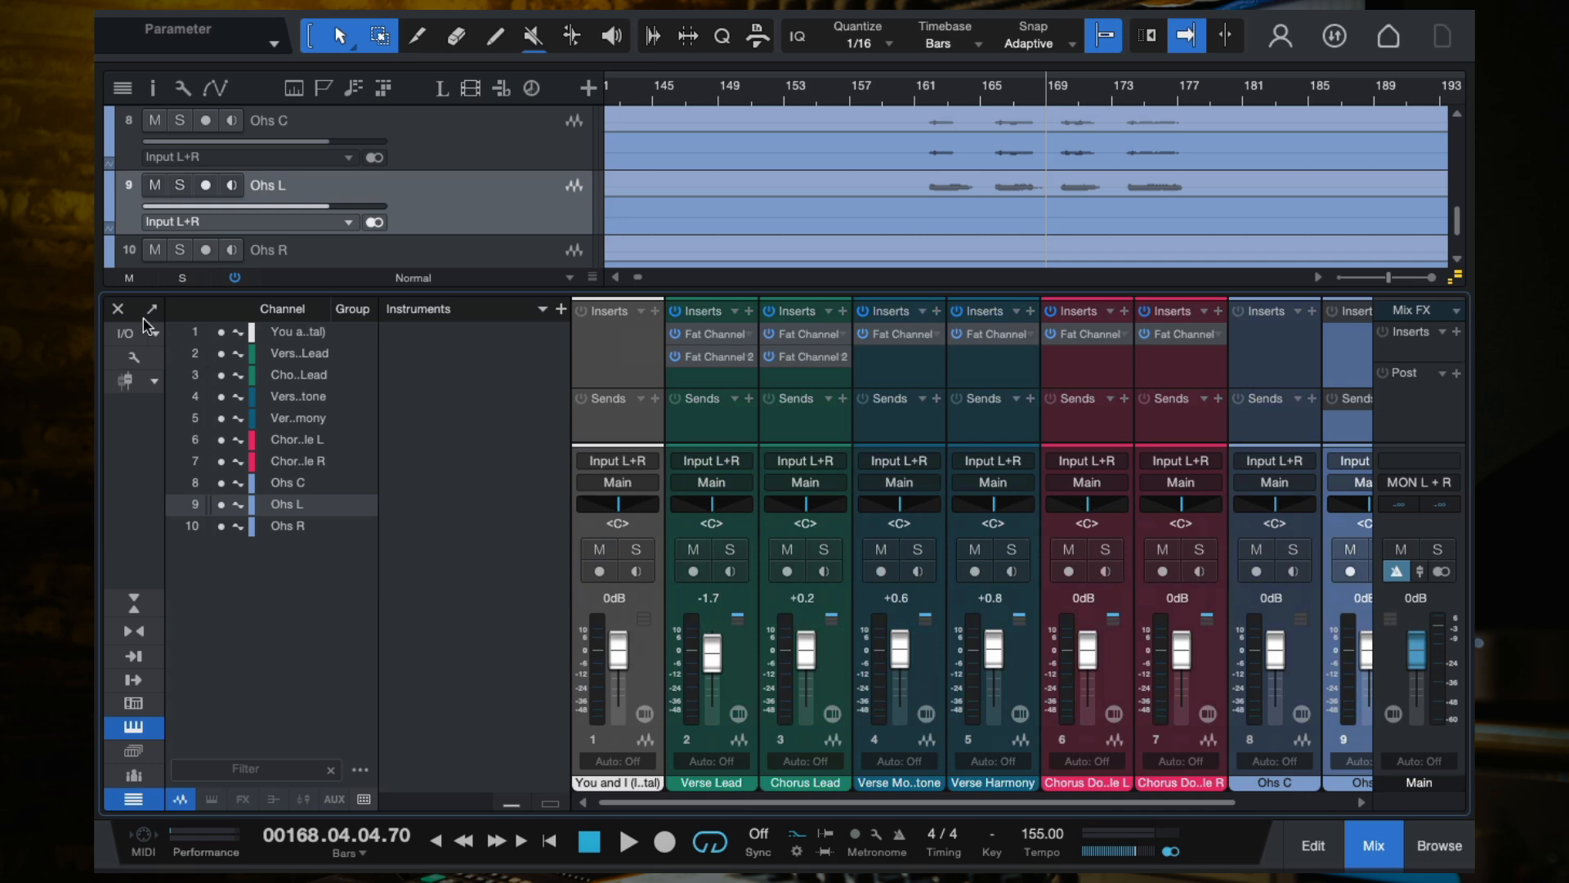
Hide the mixer and look over the full song arrangement across all ten tracks.
left_click(117, 311)
scroll(1021, 527, "down", 5)
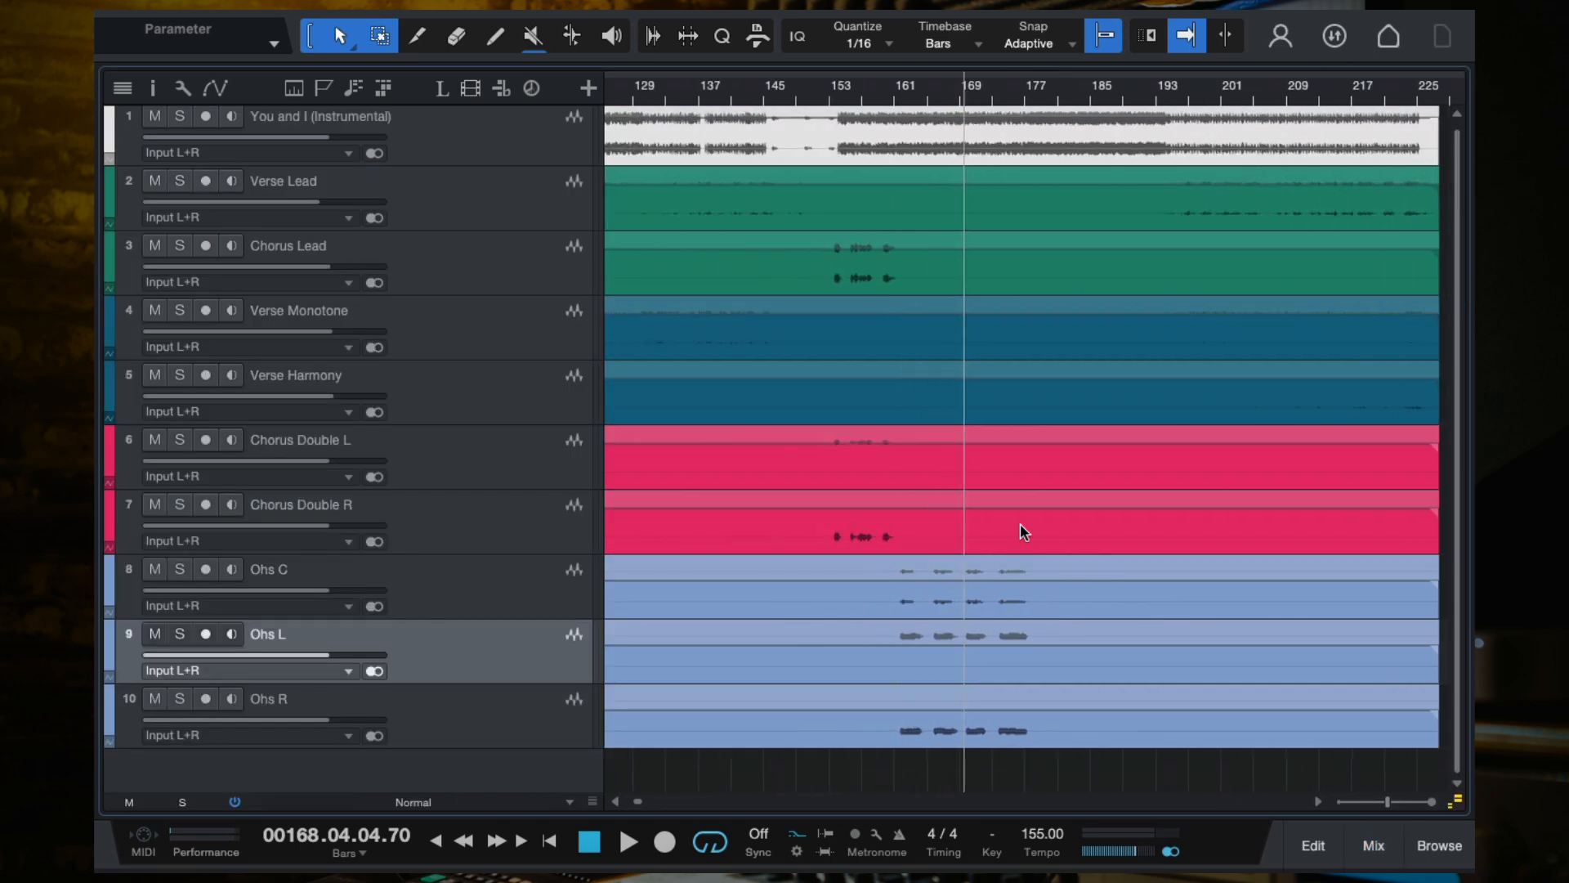
scroll(1020, 532, "down", 2)
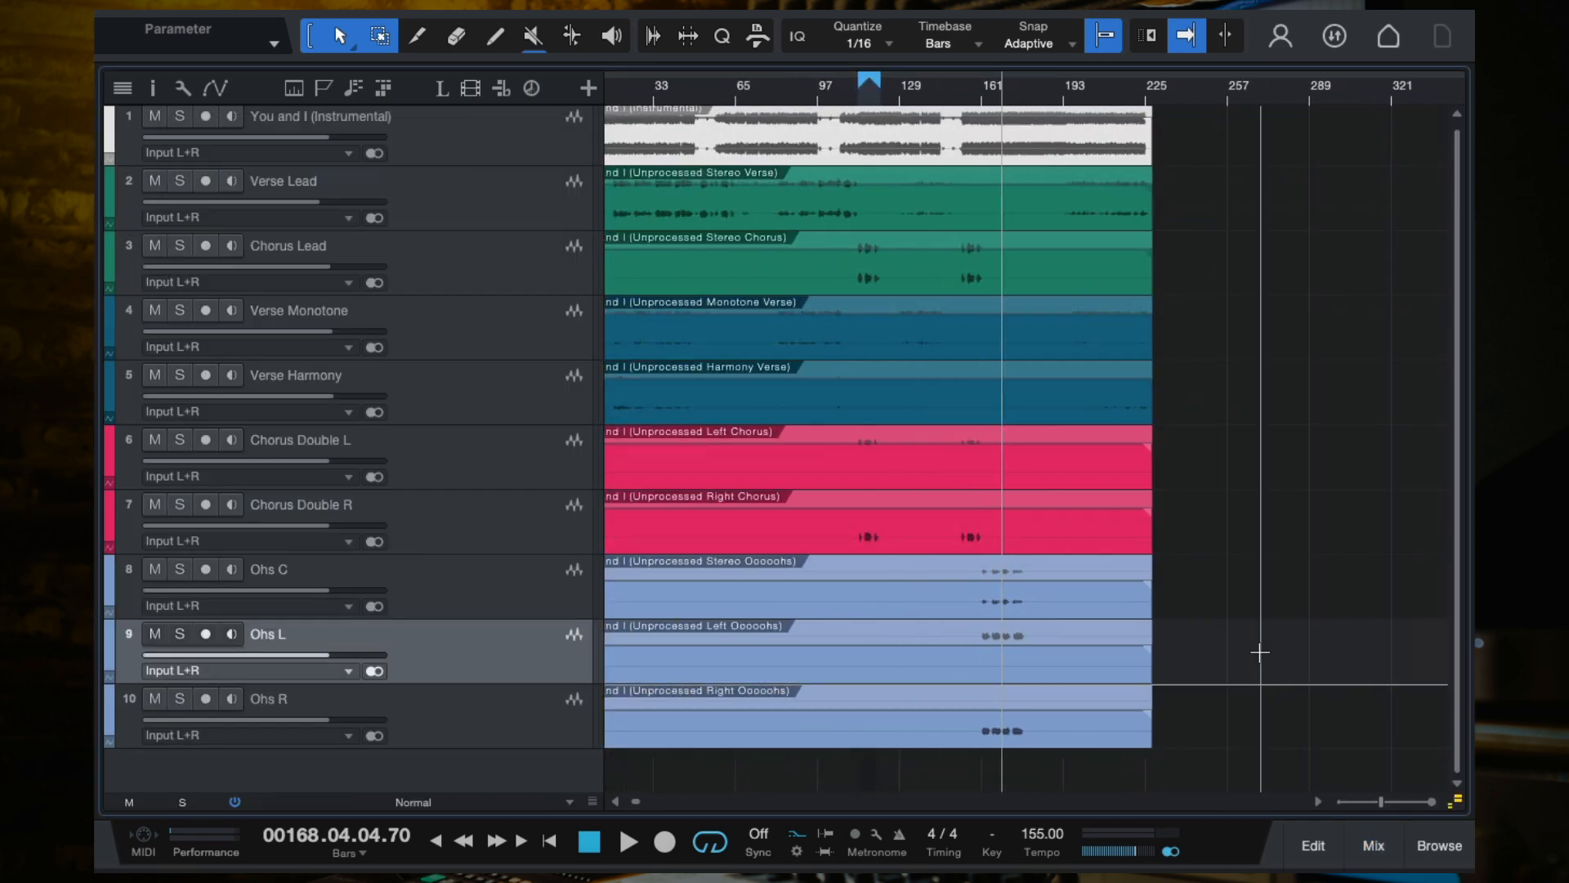
scroll(673, 521, "left", 2)
scroll(935, 496, "up", 2)
scroll(935, 496, "down", 2)
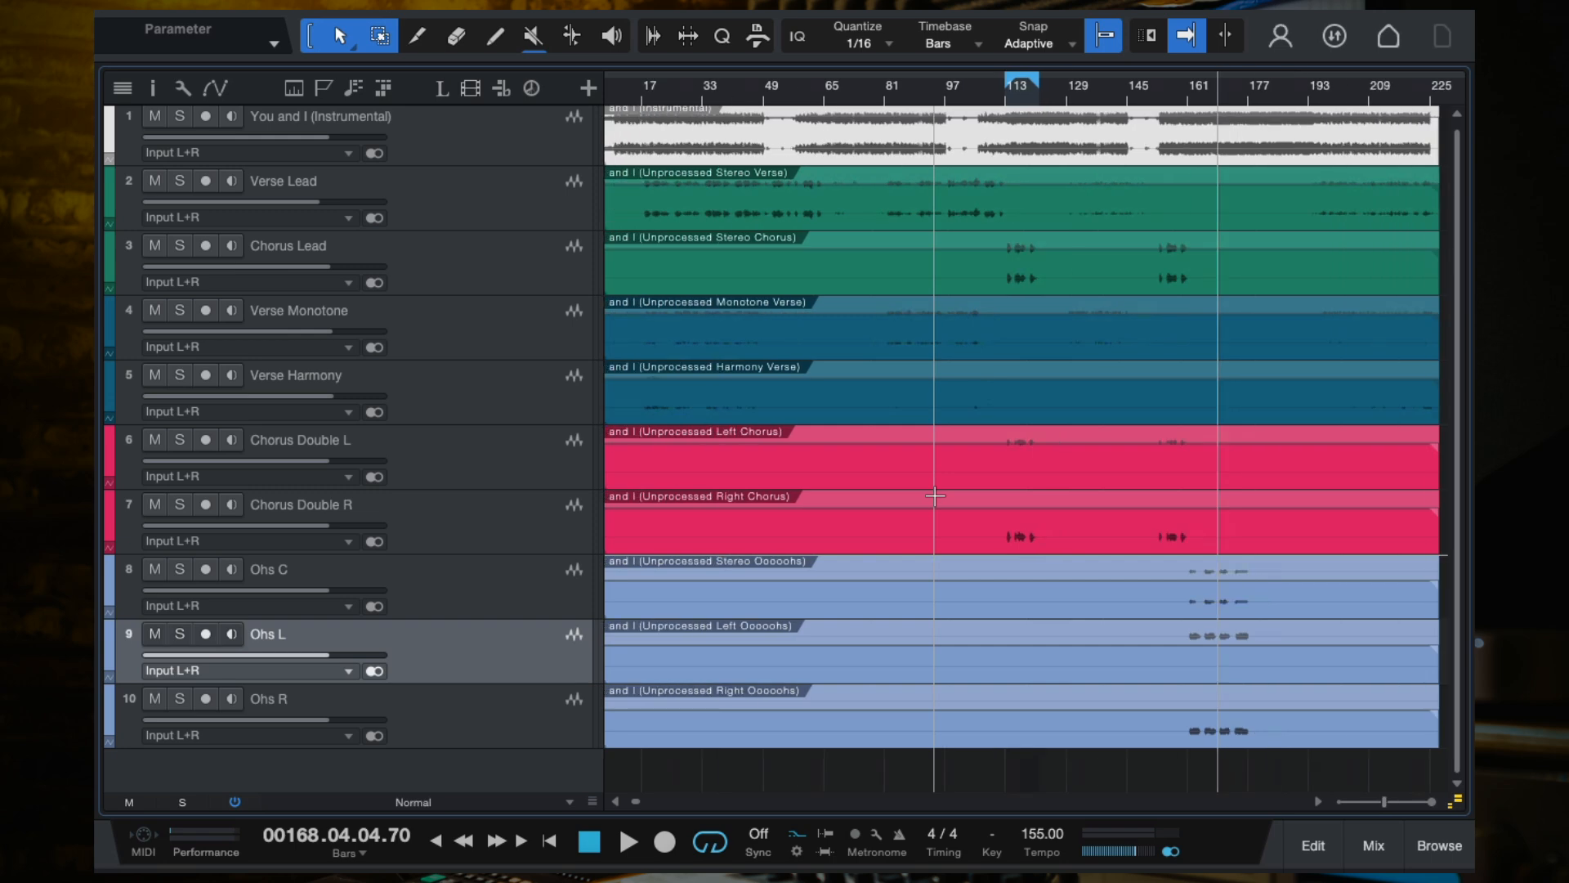
left_click(460, 538)
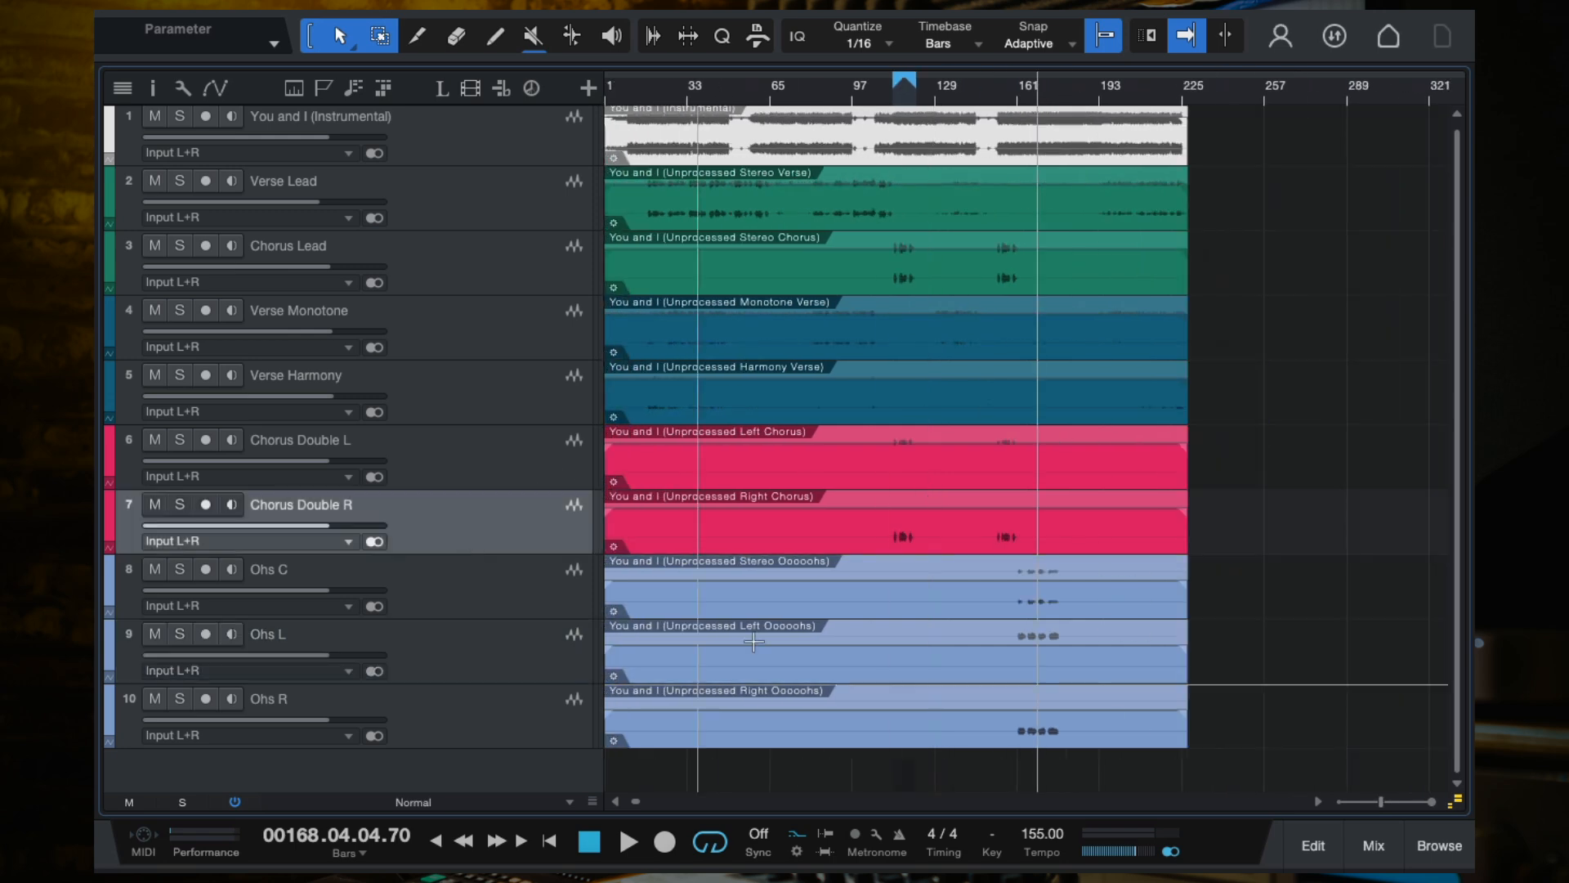
Reopen the mixer and add a bus for the Verse Lead and Chorus Lead channels.
left_click(1376, 850)
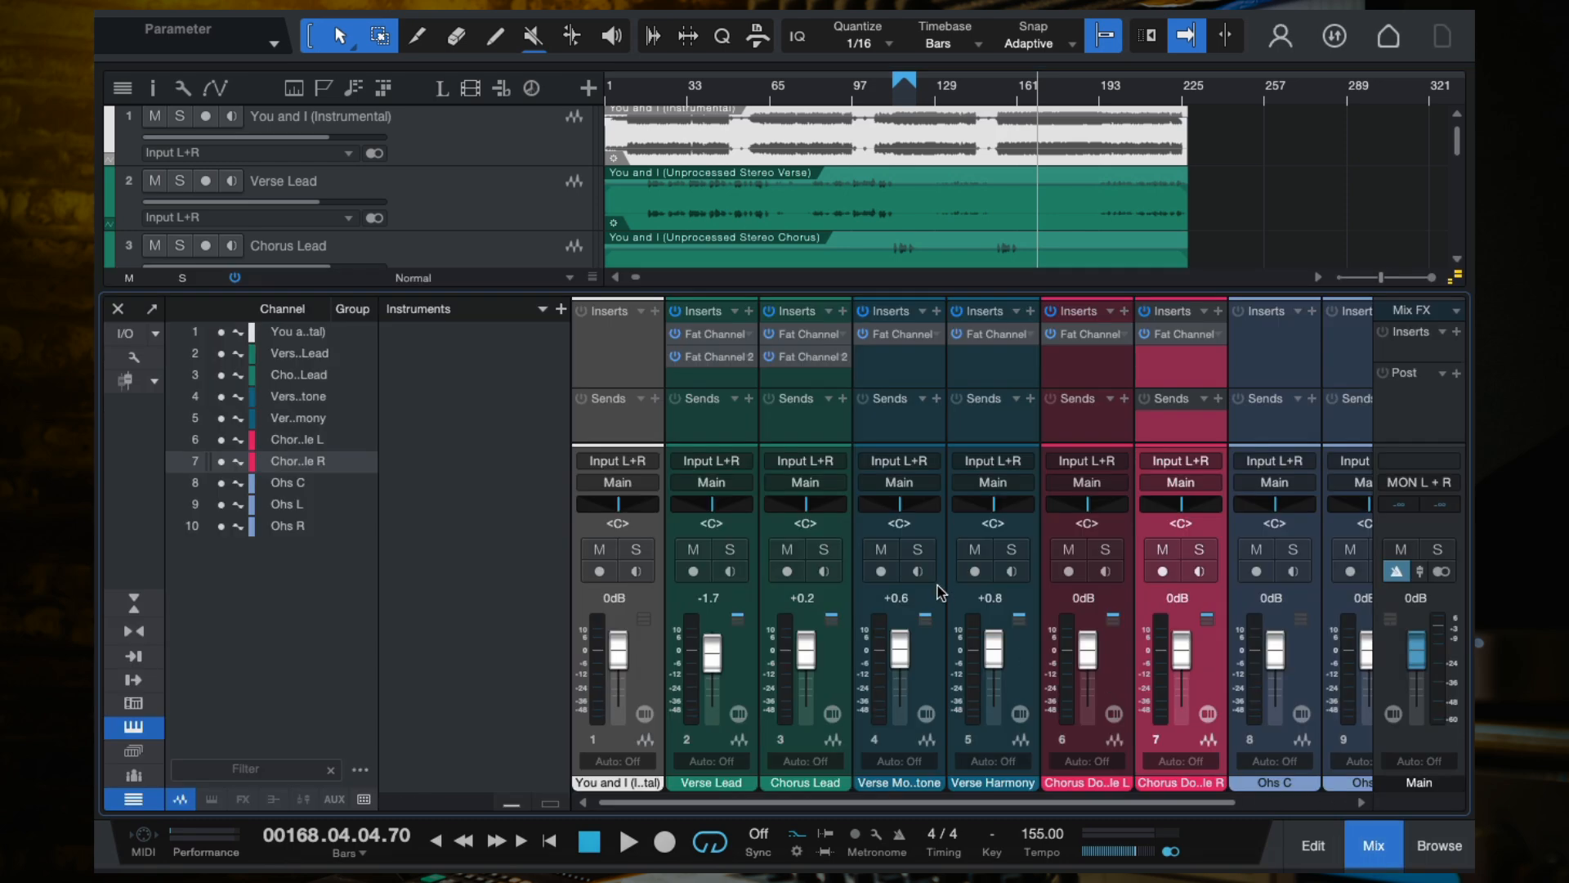
scroll(900, 434, "right", 3)
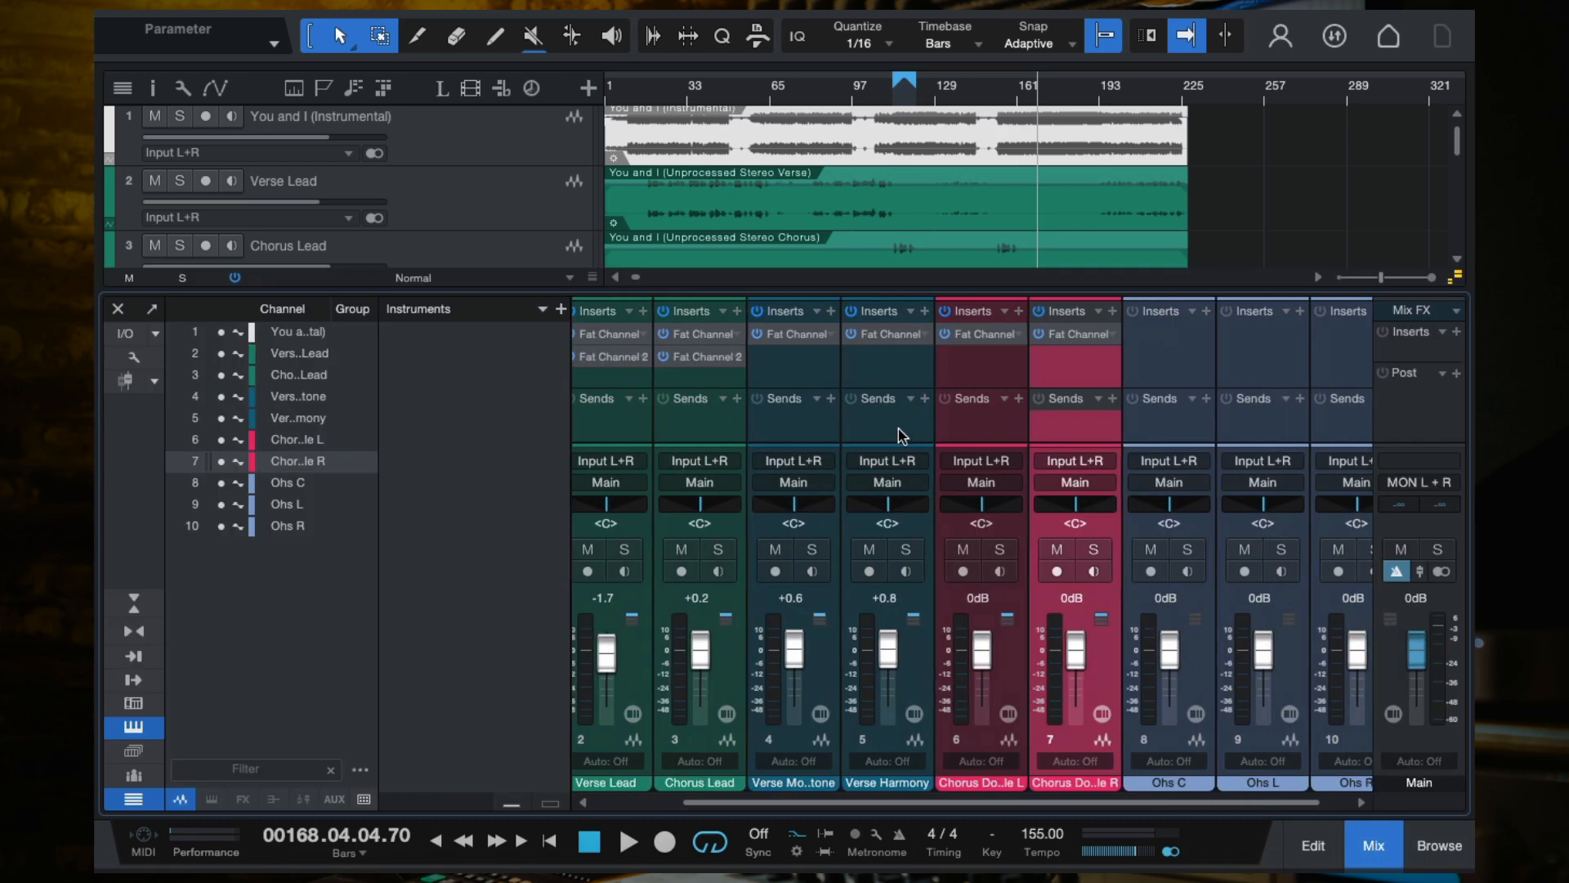
left_click(761, 431)
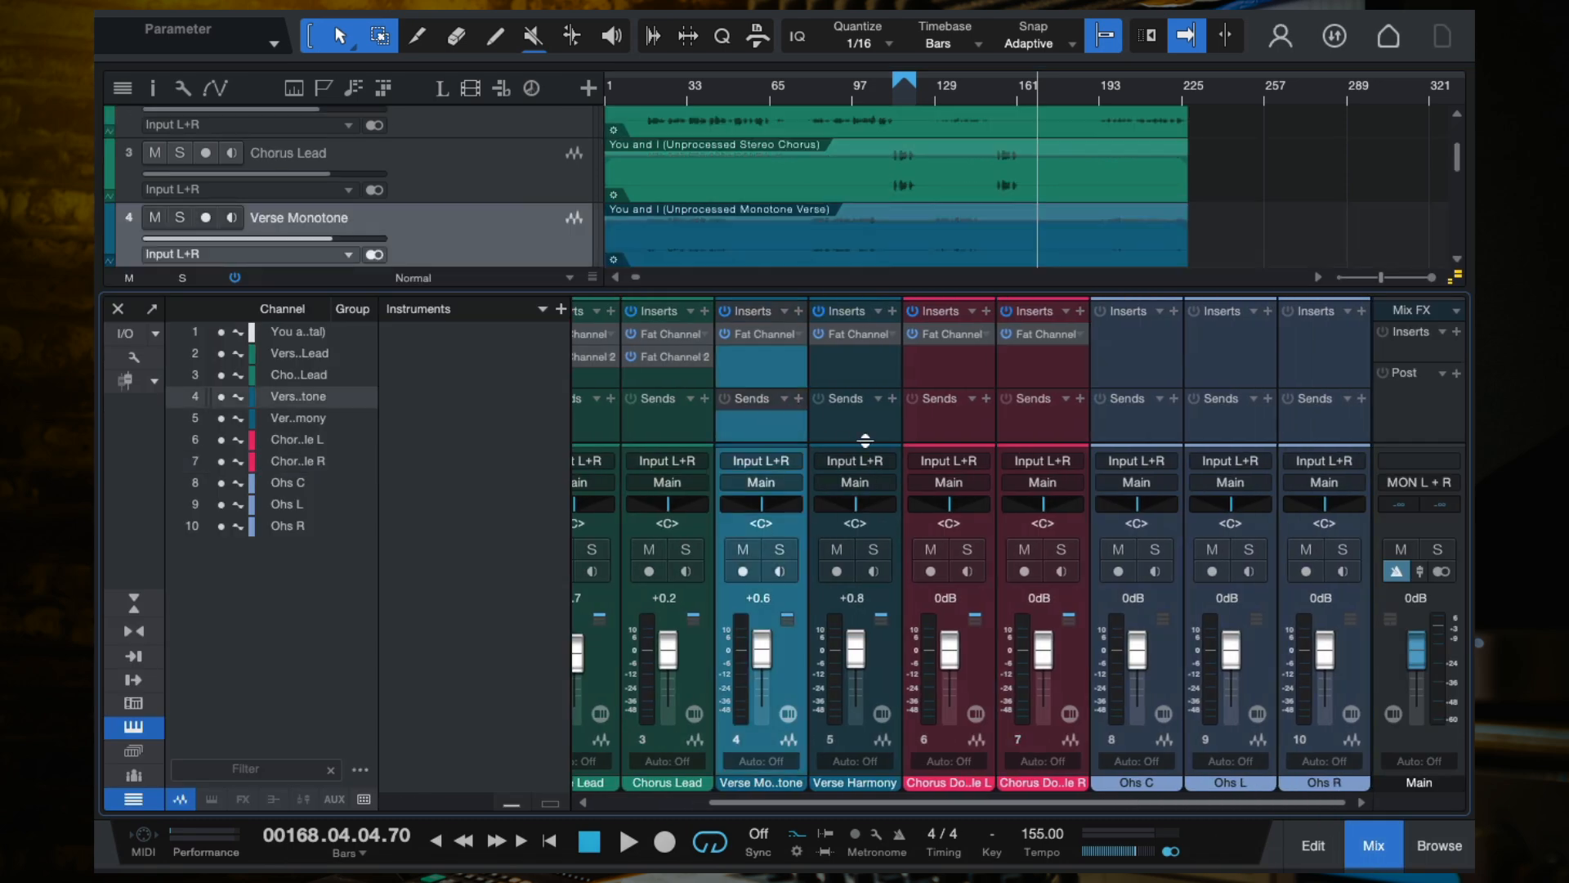
scroll(812, 513, "left", 2)
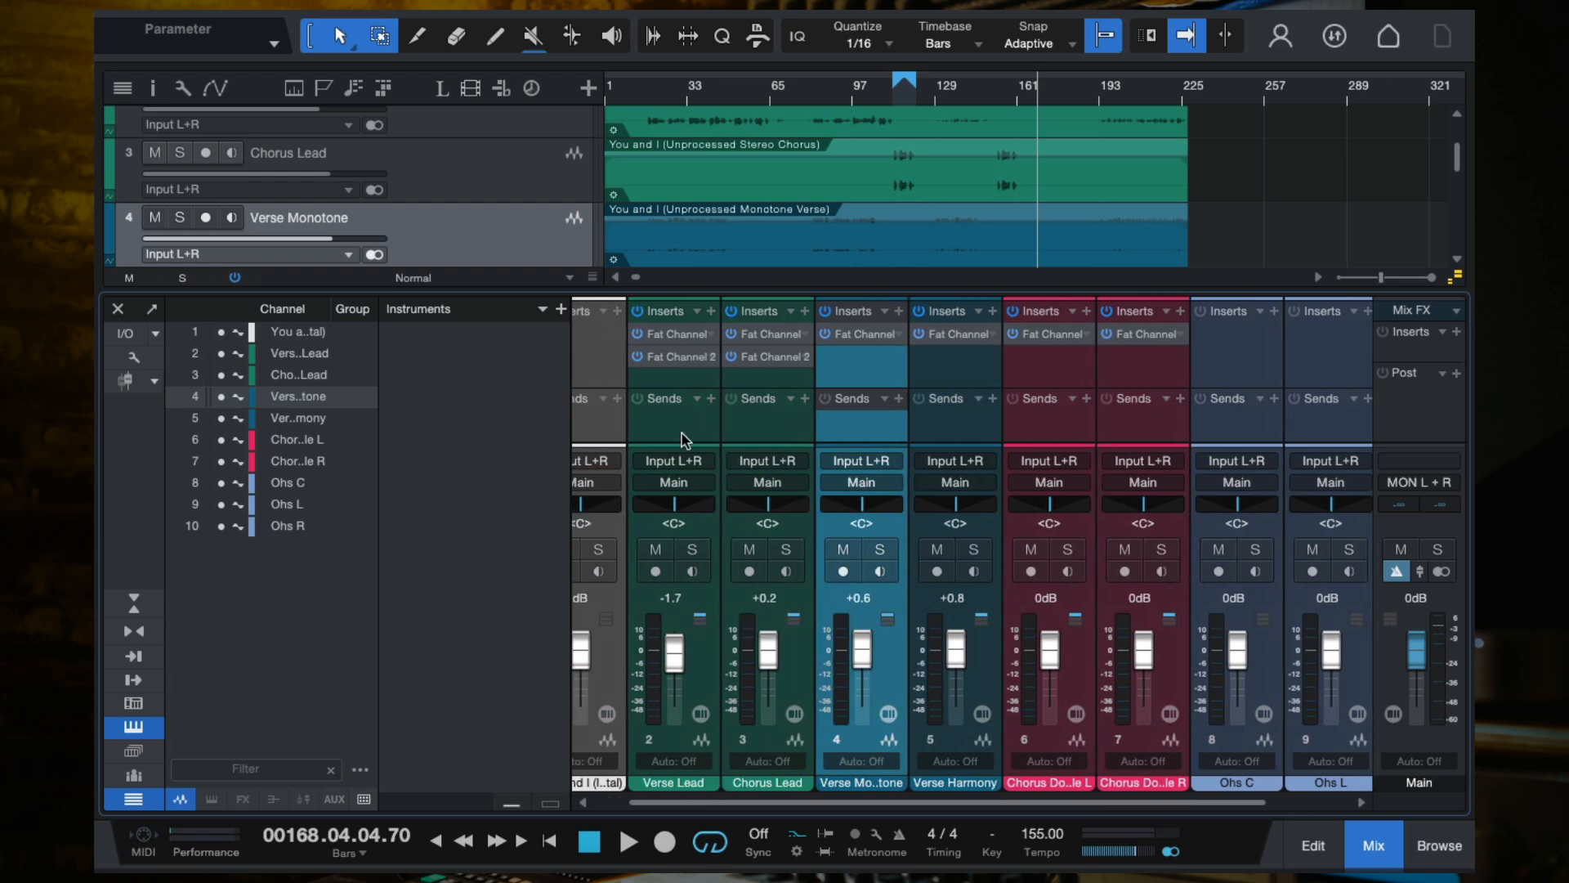
left_click(668, 423)
left_click(773, 424, "shift")
right_click(756, 422)
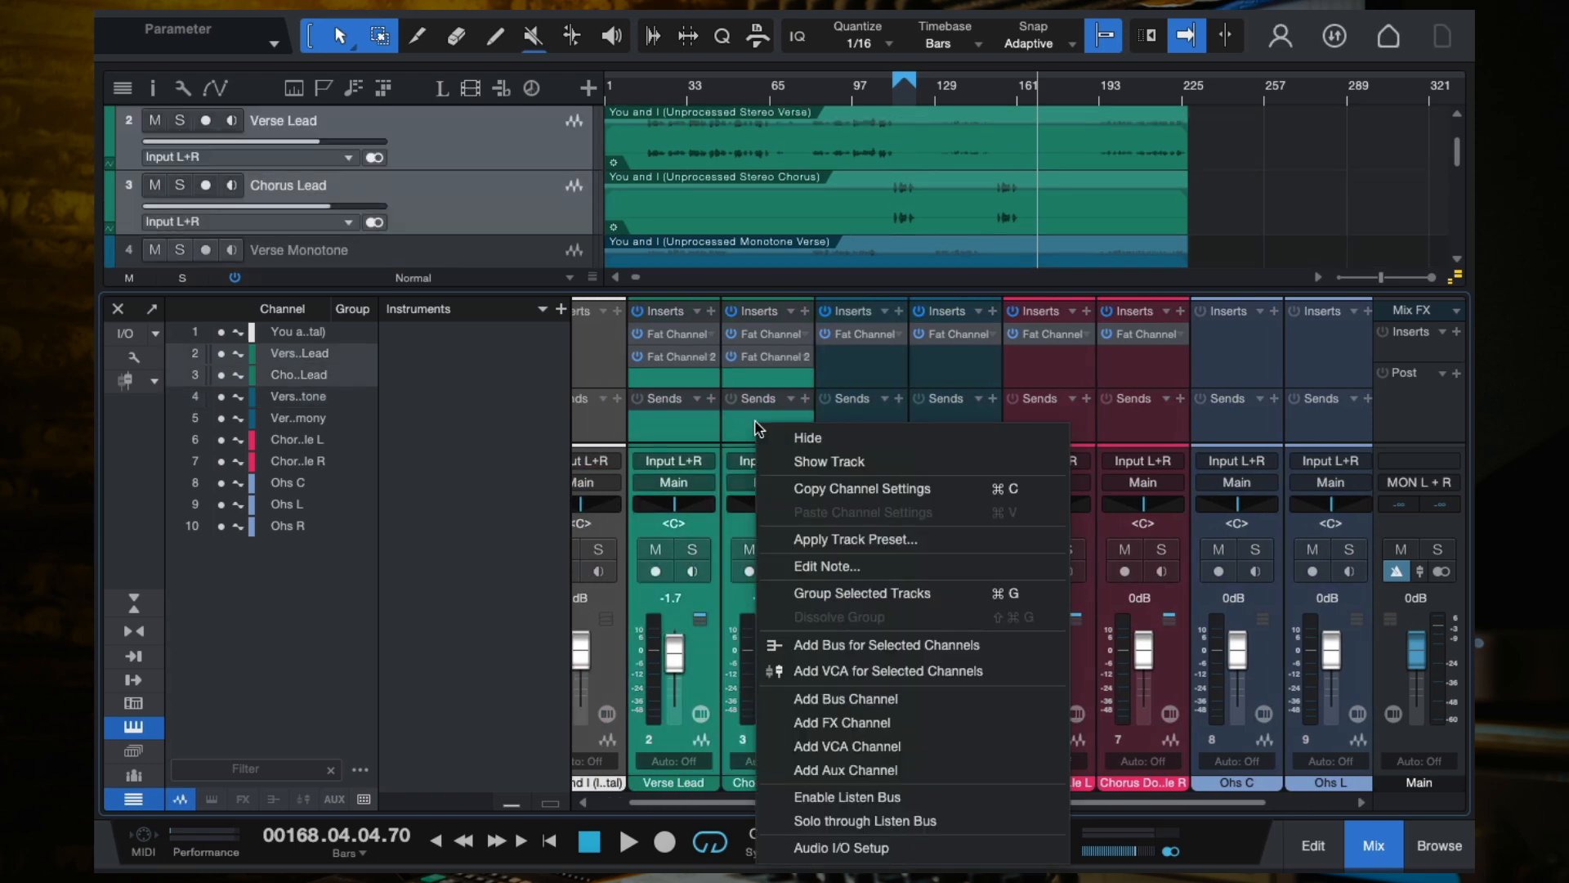
left_click(883, 645)
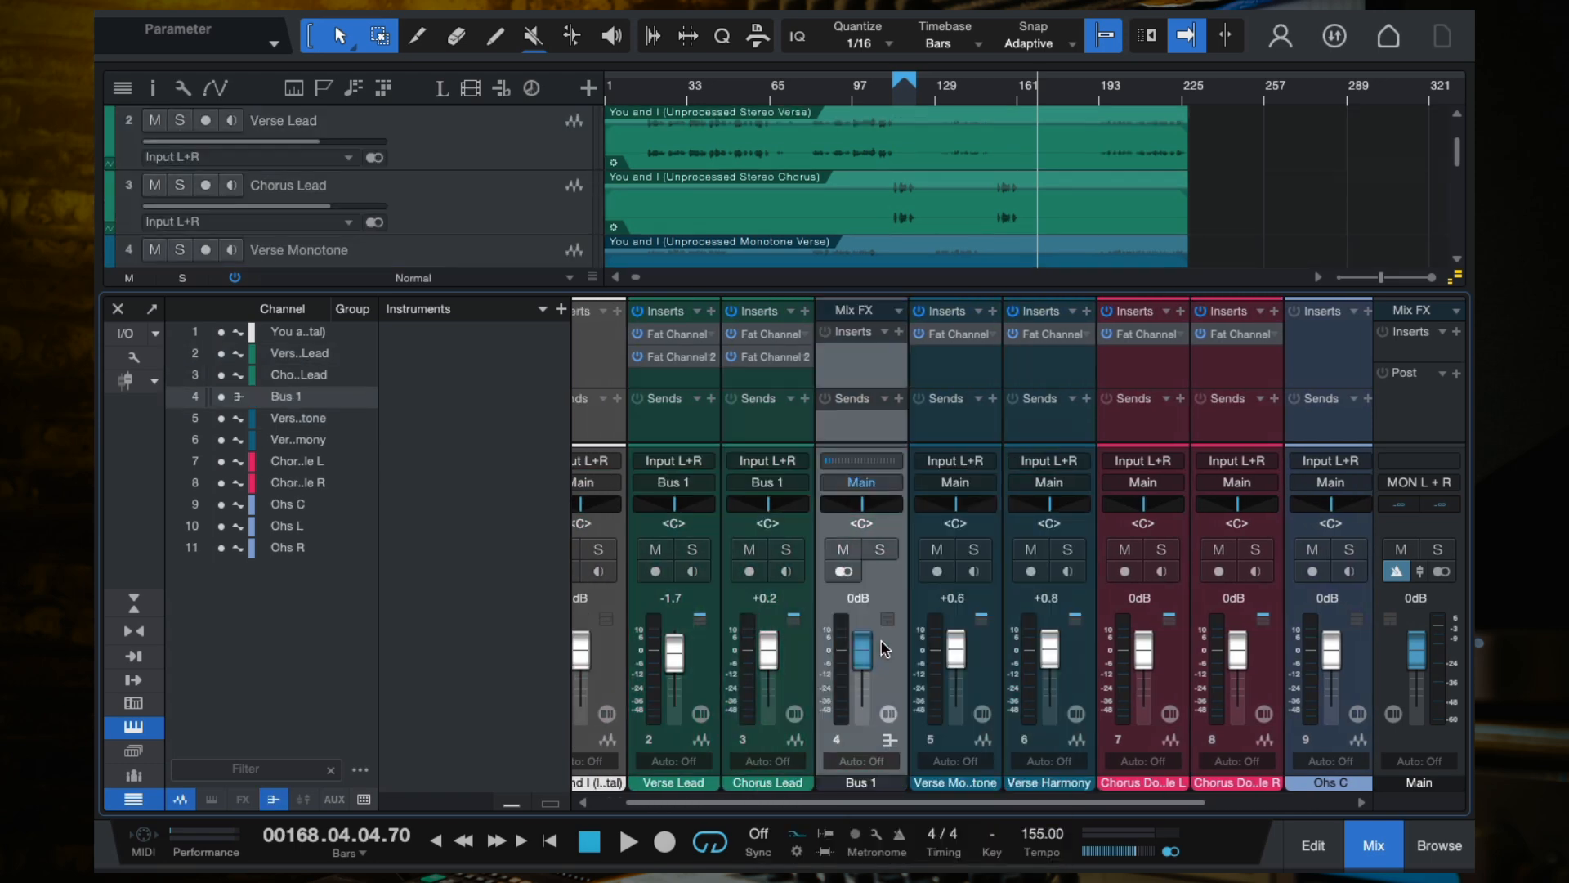
Rename the new lead vocal bus LEAD VOX and colour it white.
double_click(849, 783)
type("LEAD ")
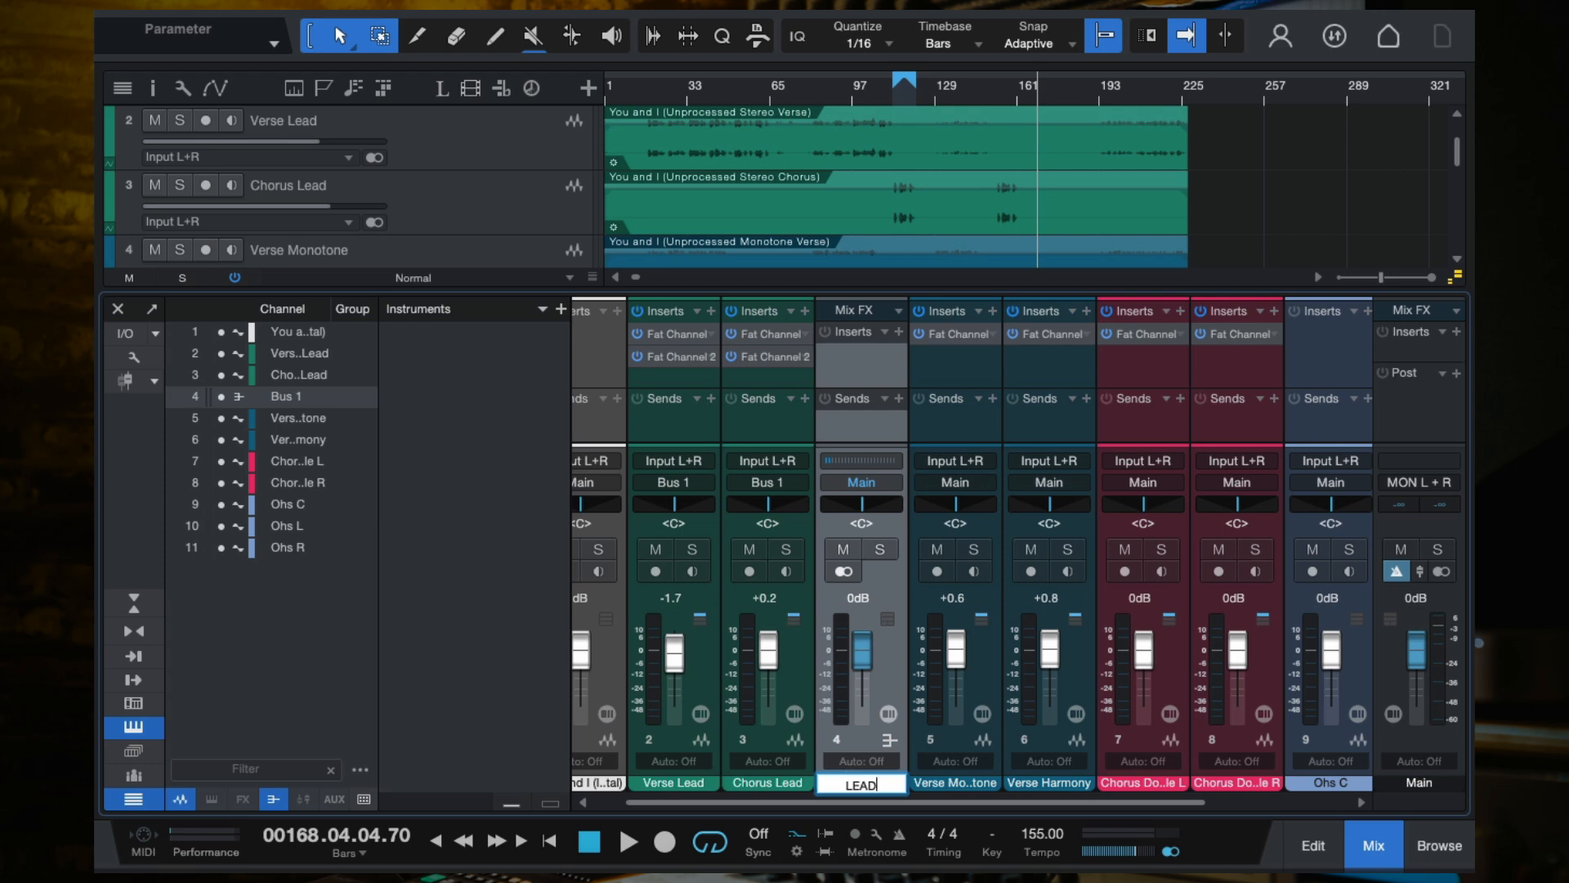
type("VOX")
key("Return")
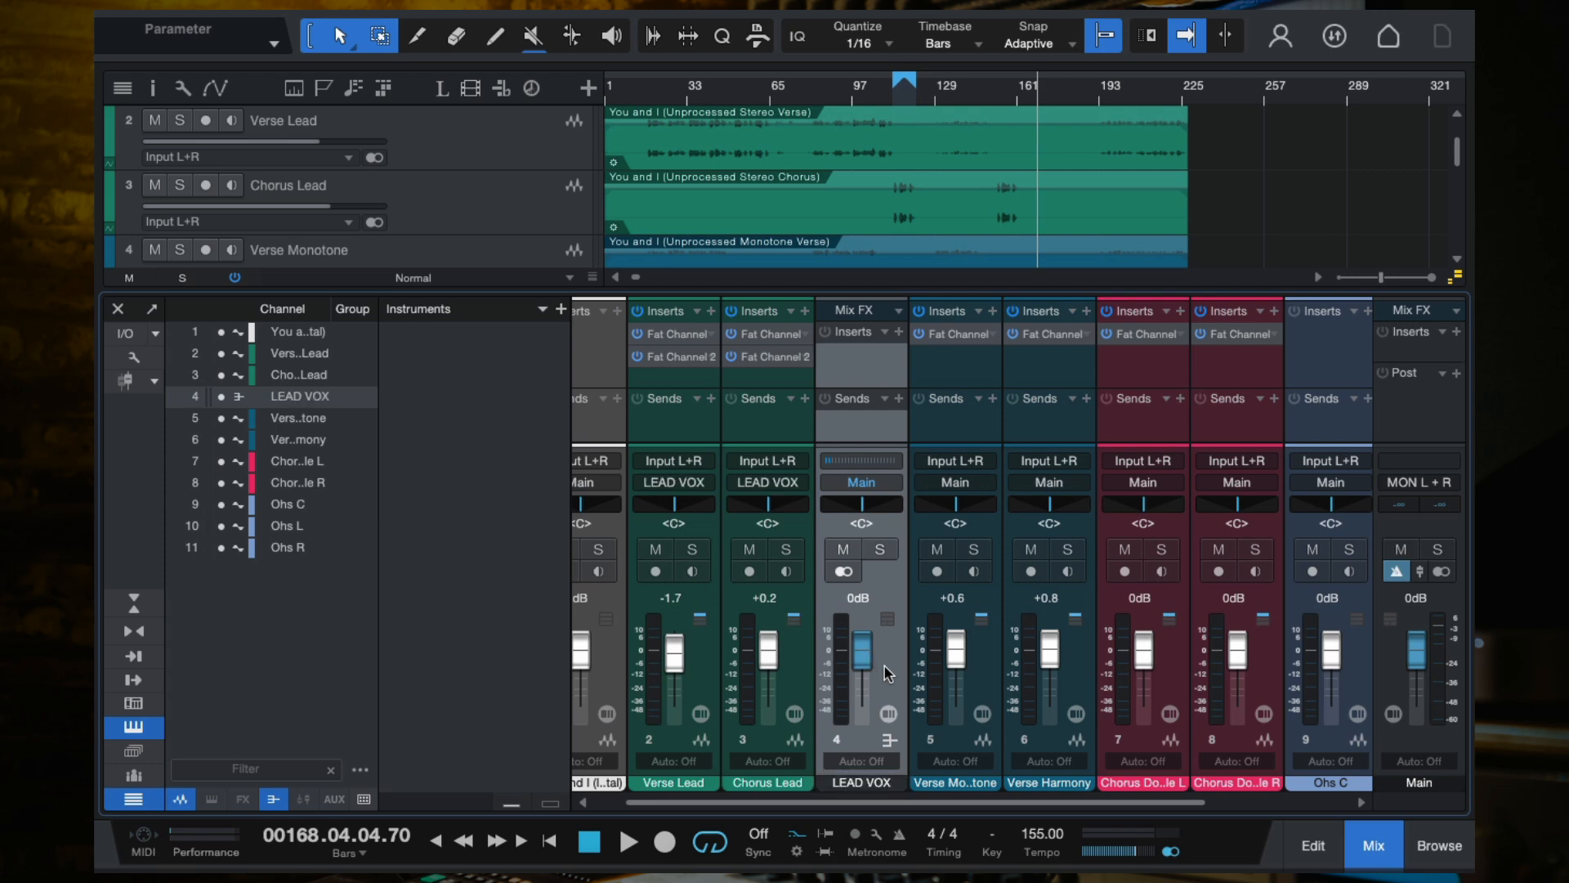
left_click(860, 783)
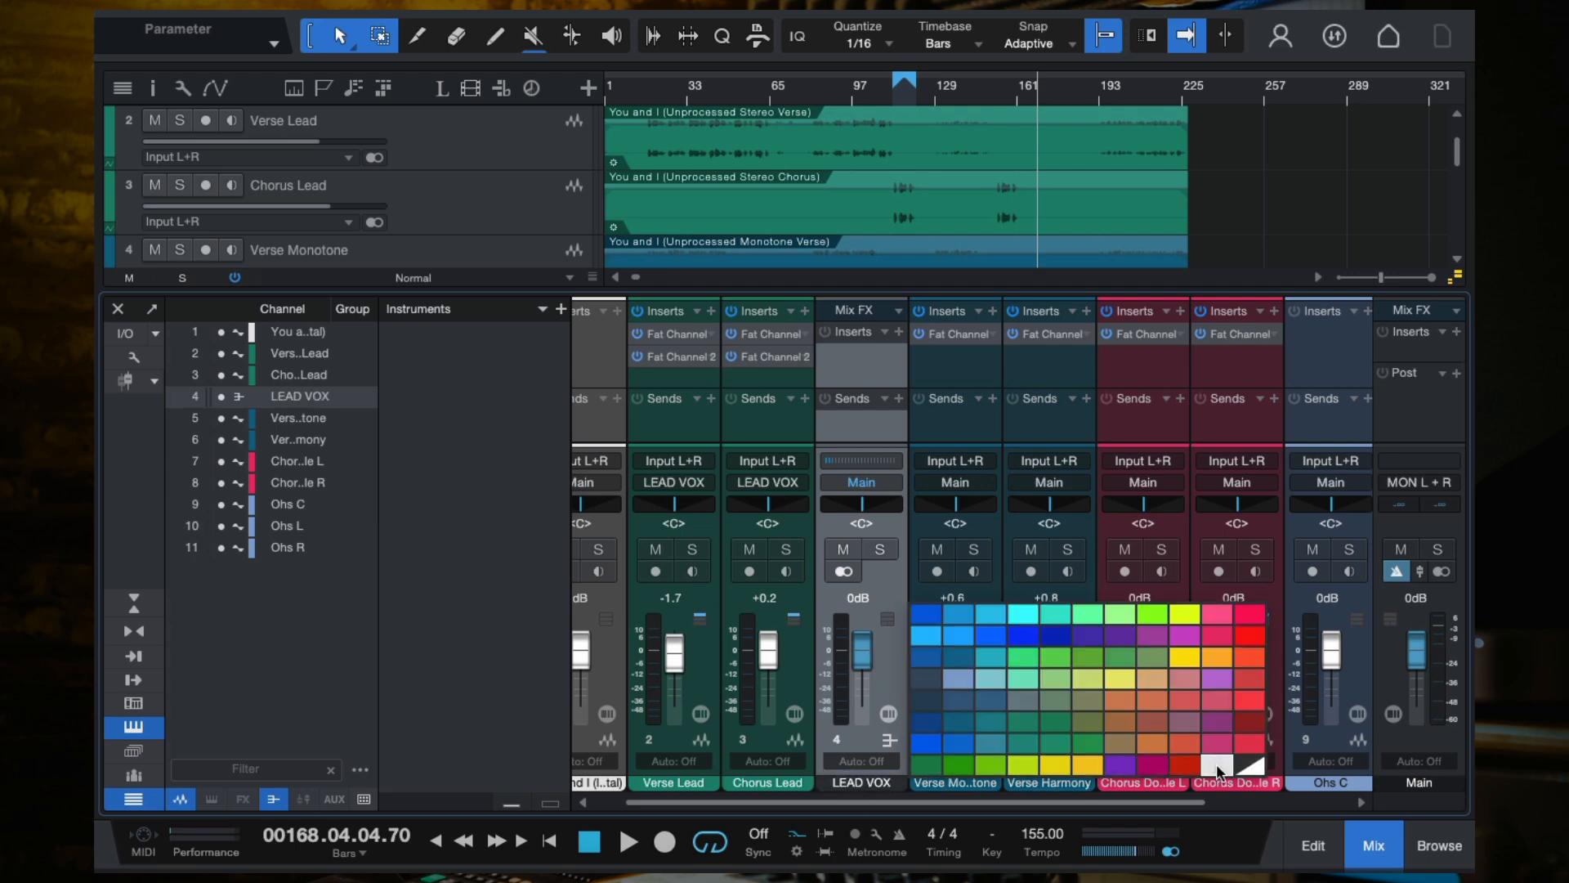
left_click(1218, 764)
left_click(686, 418)
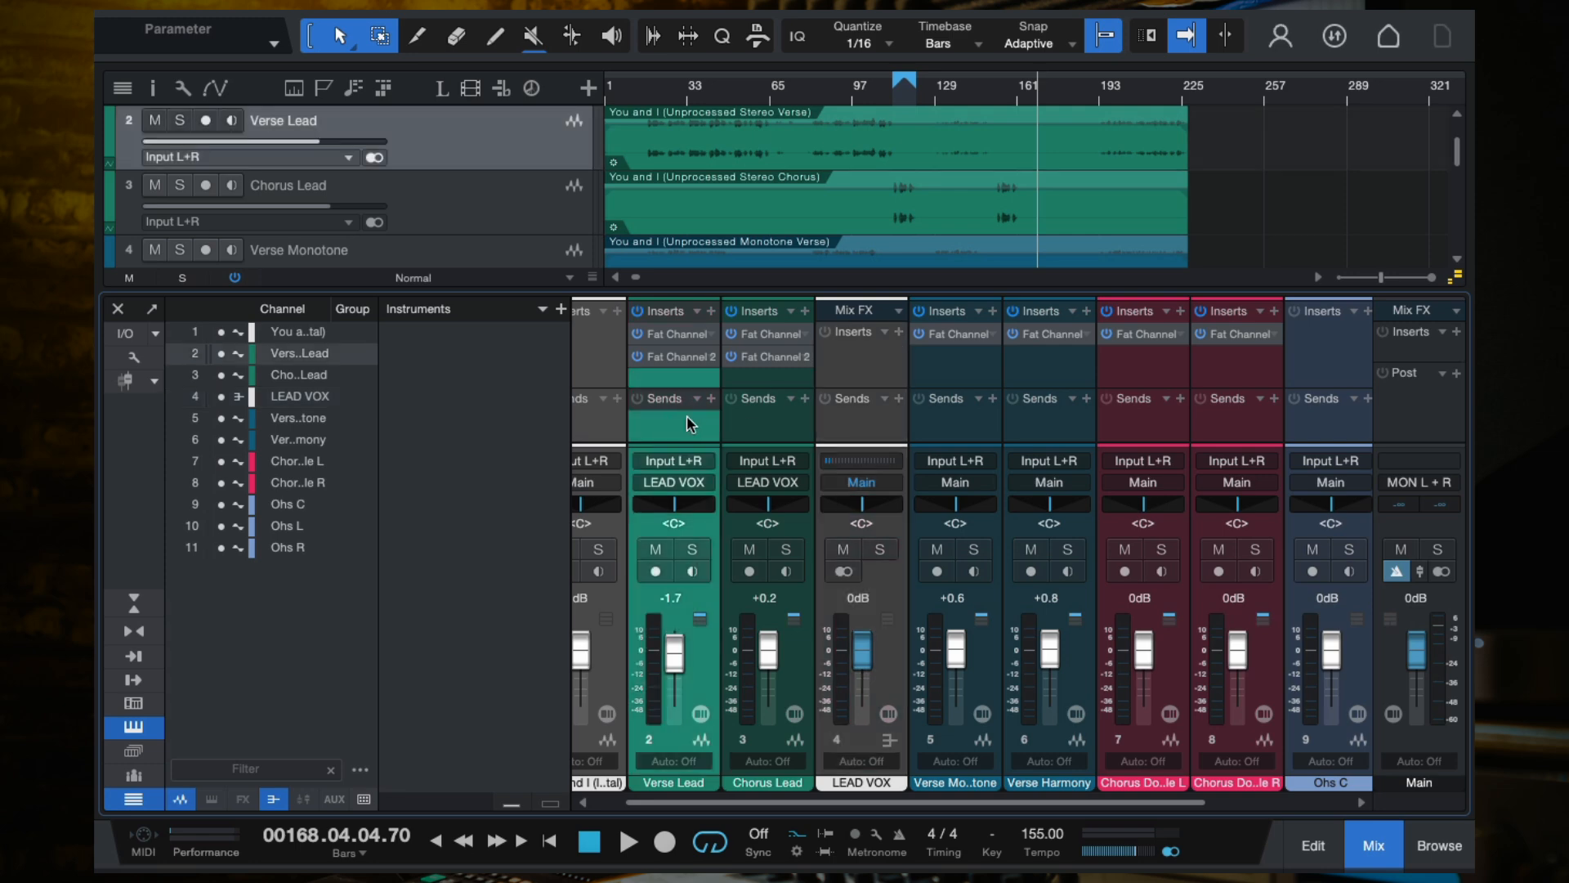
left_click(758, 426)
left_click(696, 427)
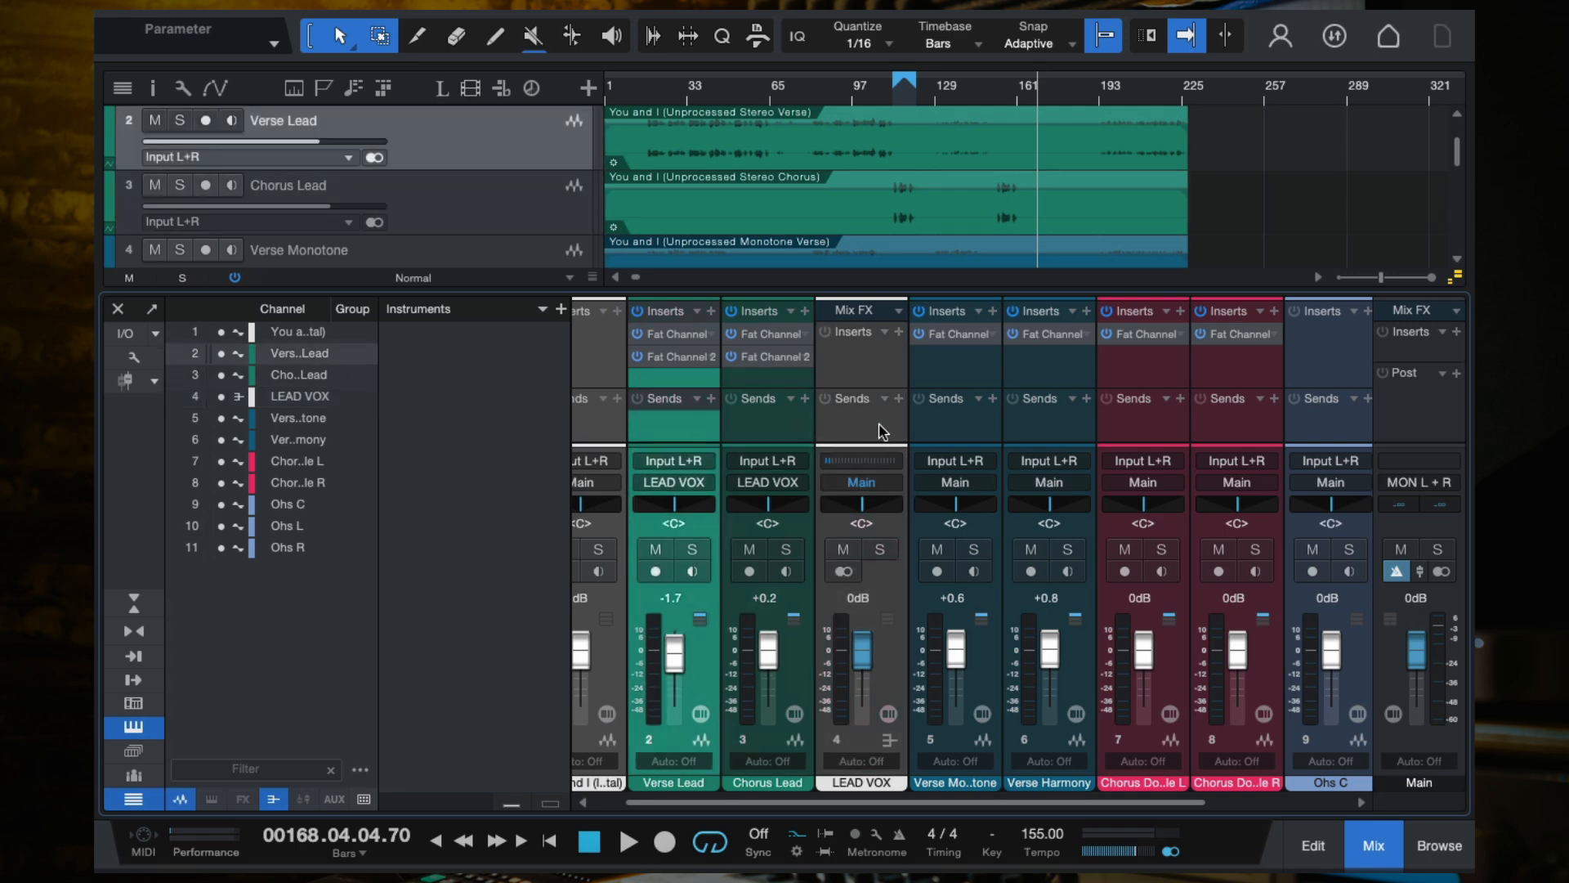
left_click(853, 360)
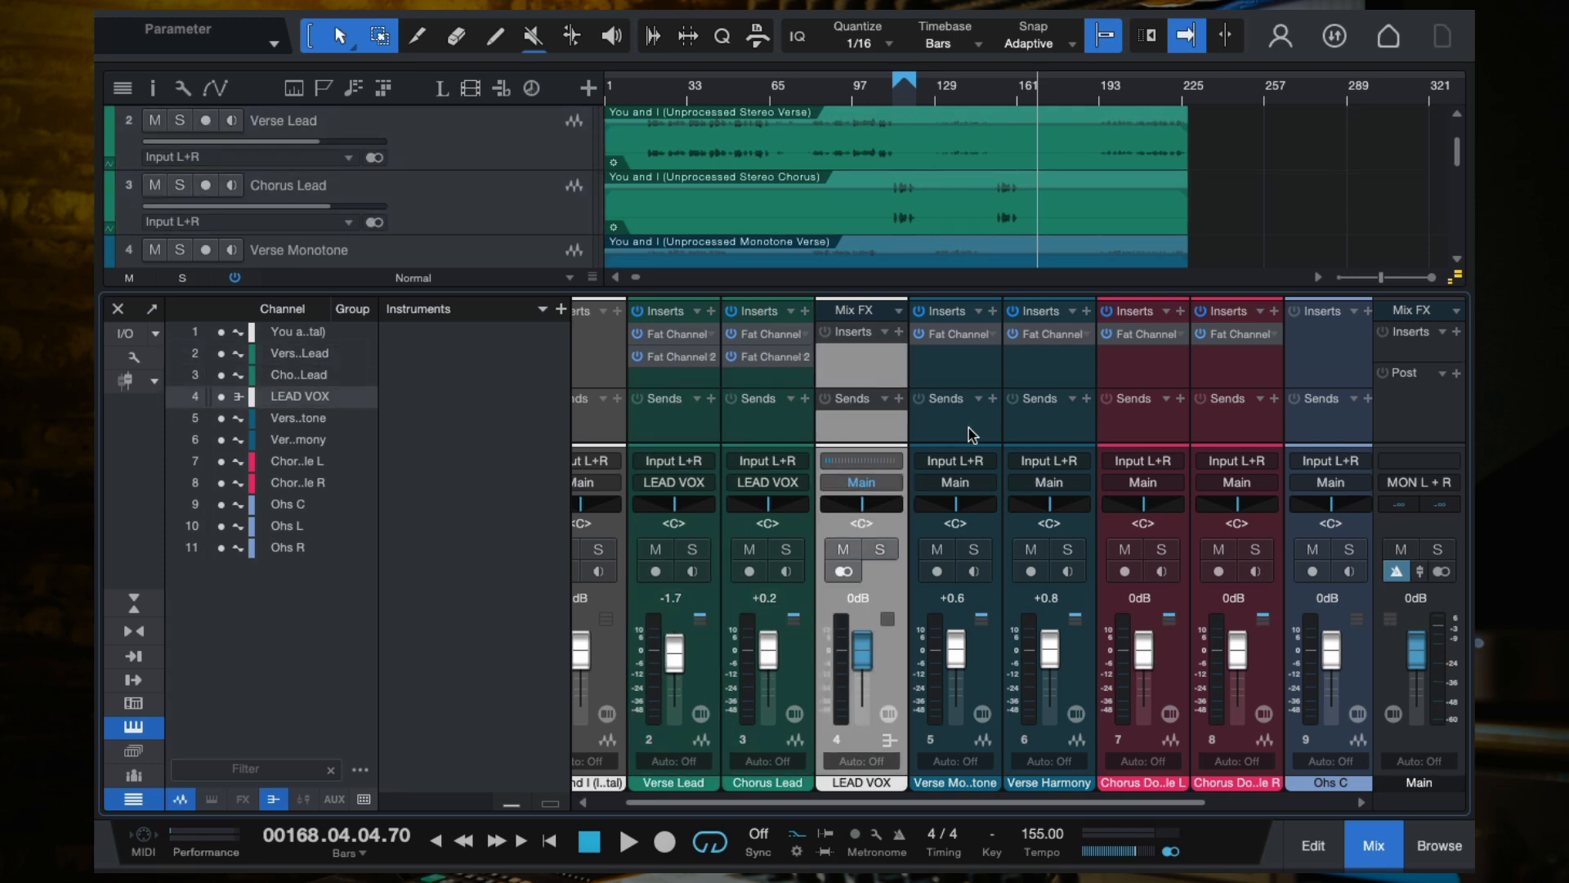
Add a bus for the Verse Monotone, Verse Harmony, Chorus Double L and Chorus Double R channels.
scroll(968, 435, "right", 2)
left_click(790, 375)
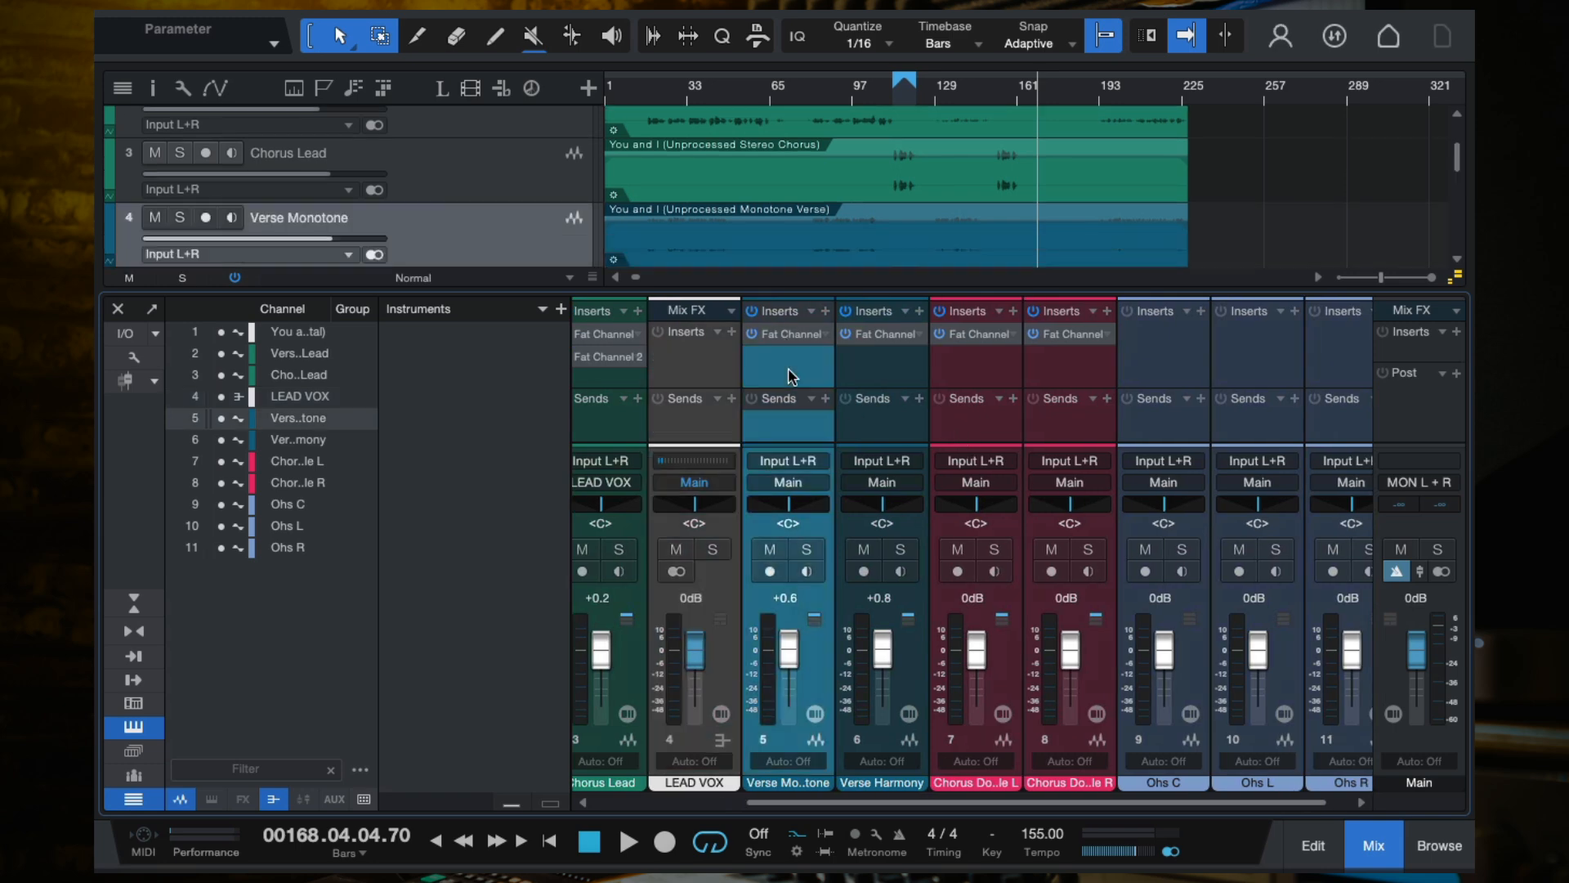
scroll(998, 400, "right", 1)
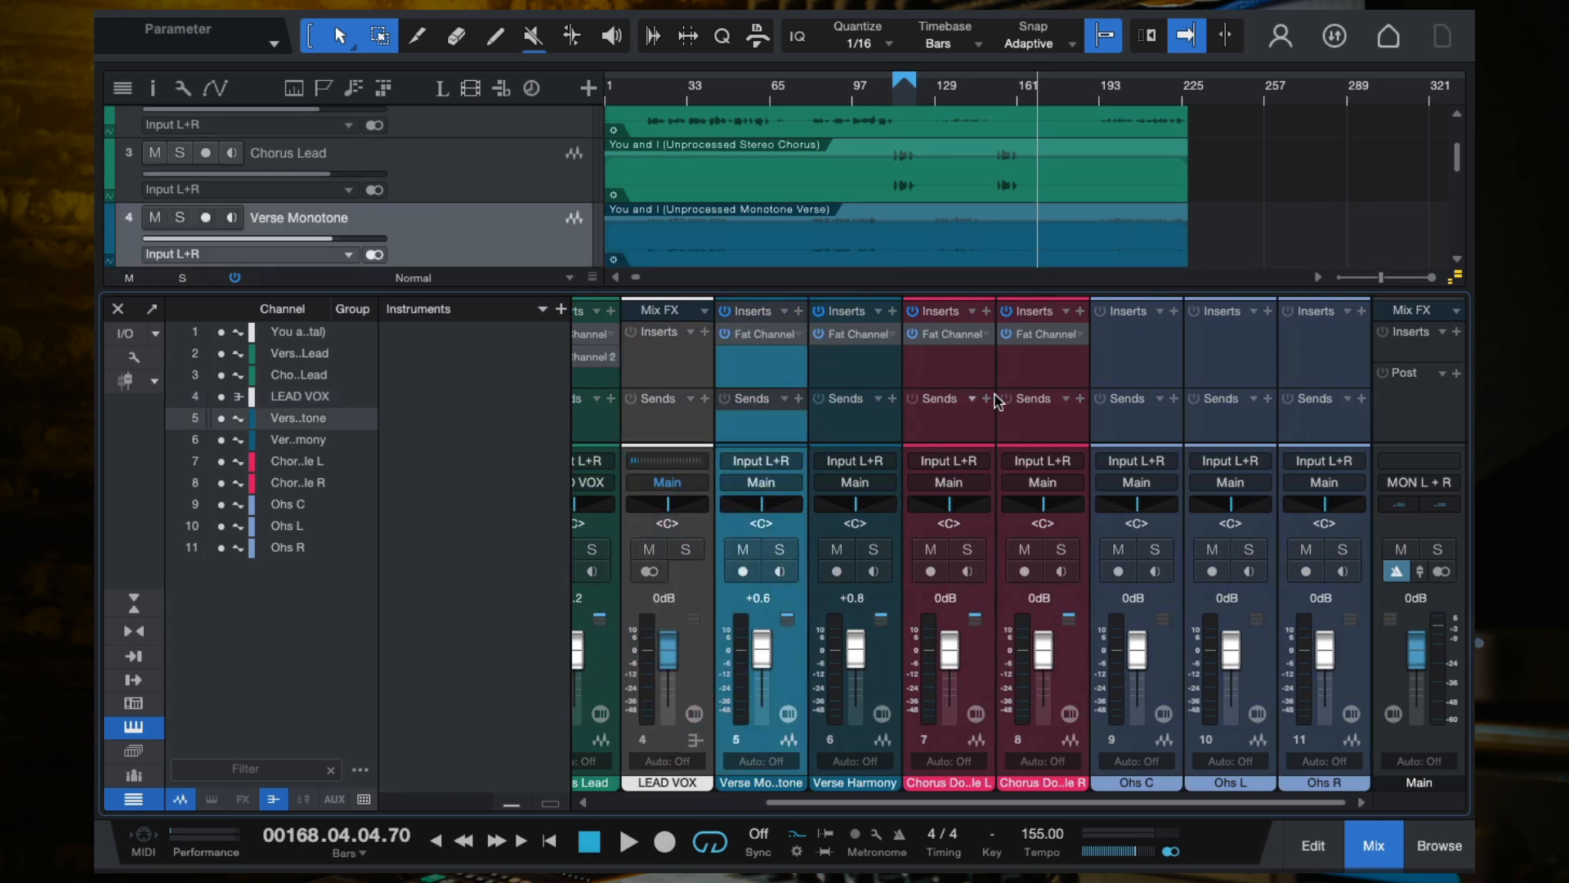
left_click(1041, 372, "shift")
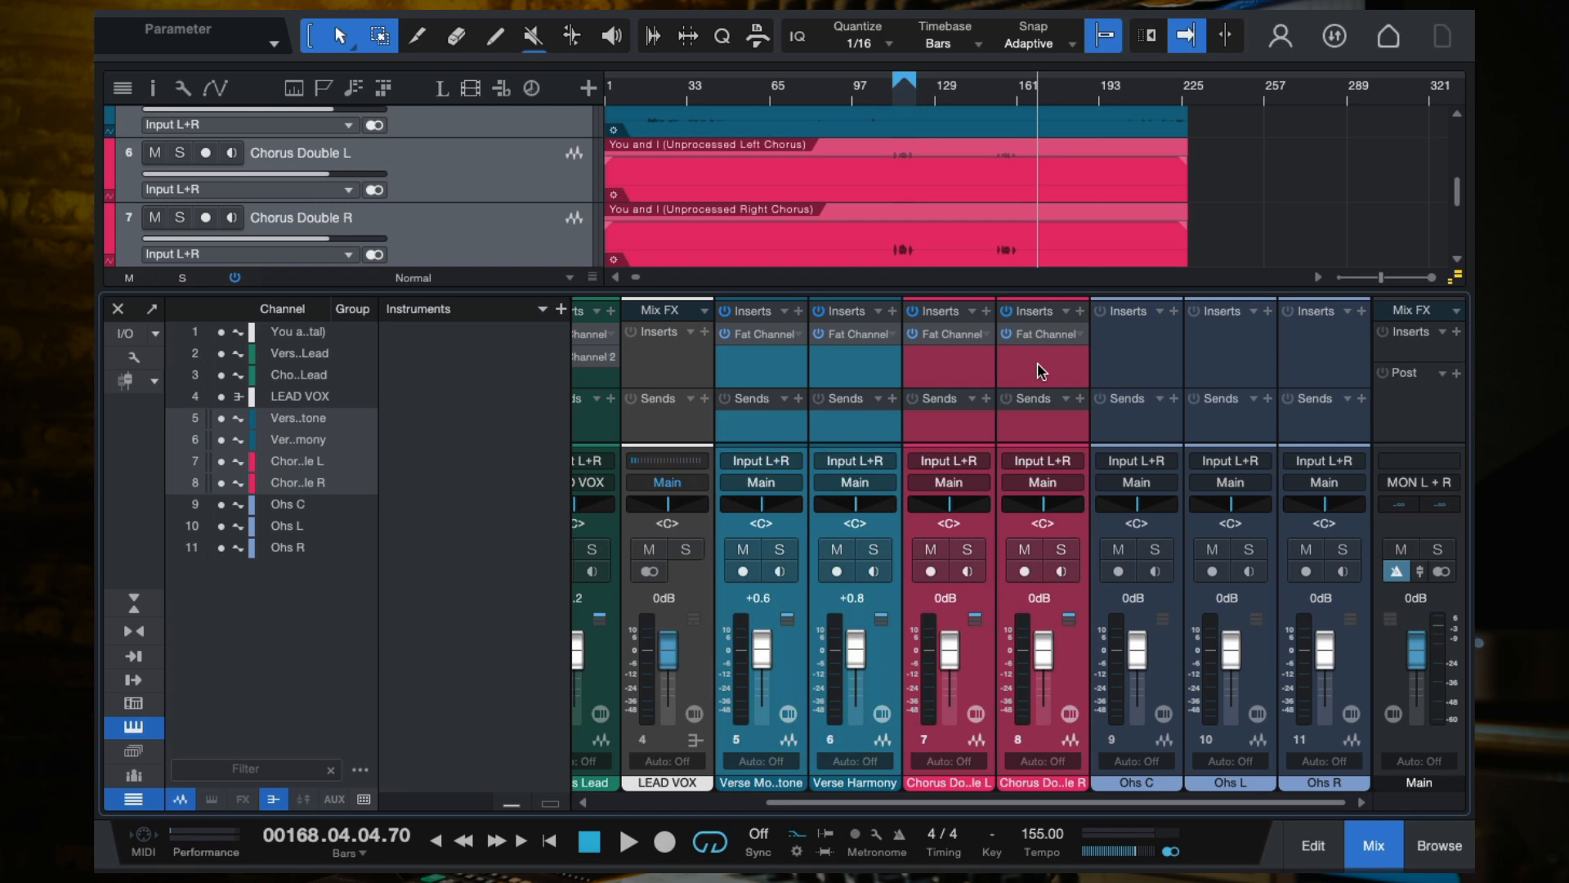
right_click(1040, 372)
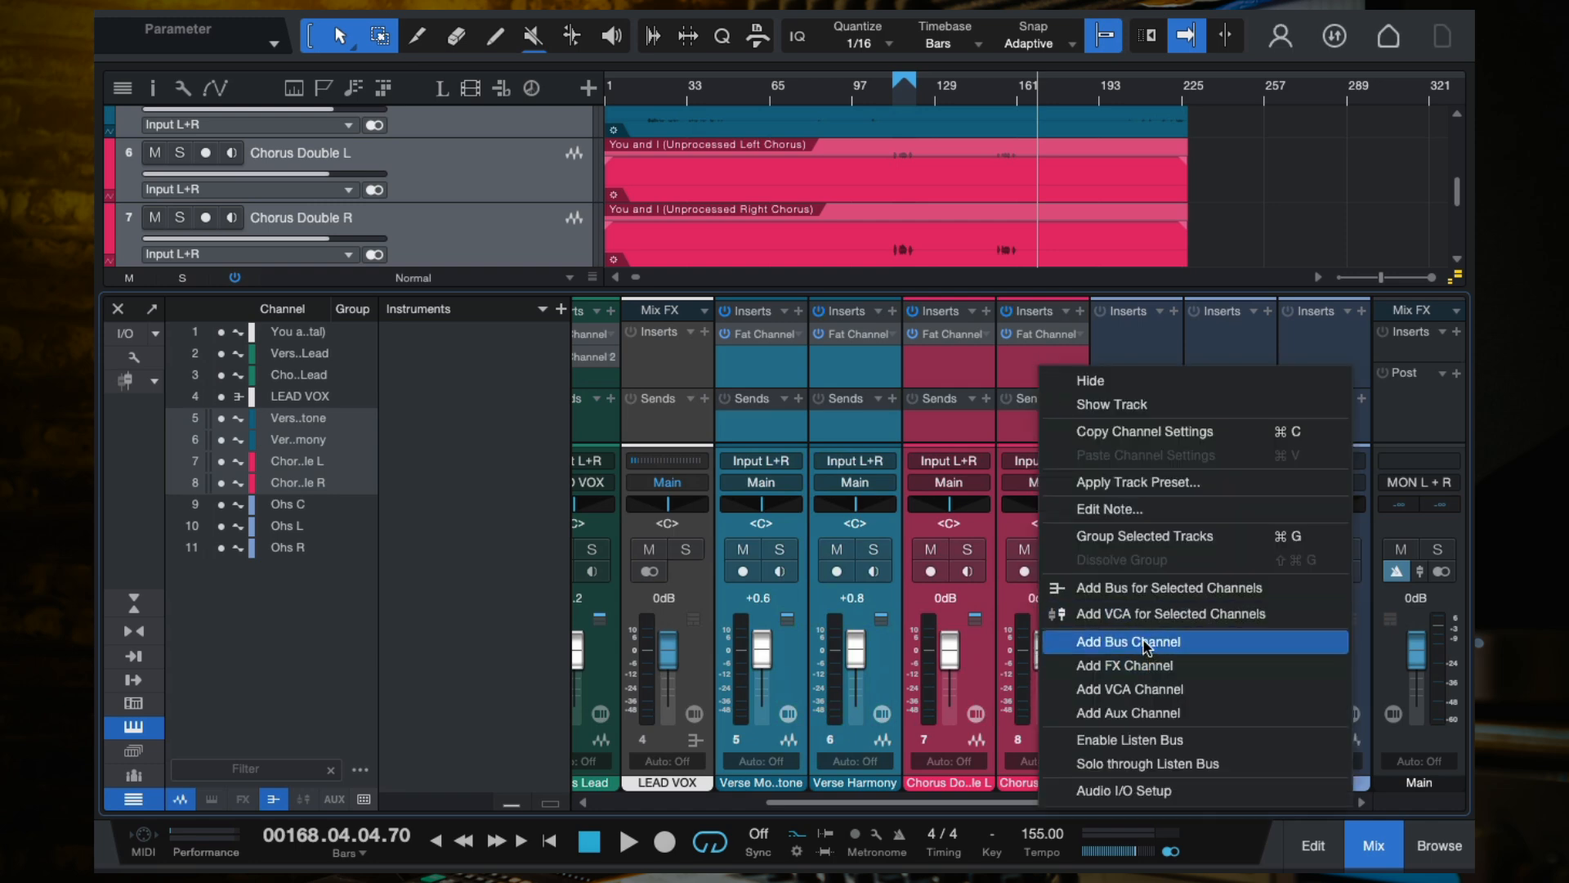
left_click(1144, 588)
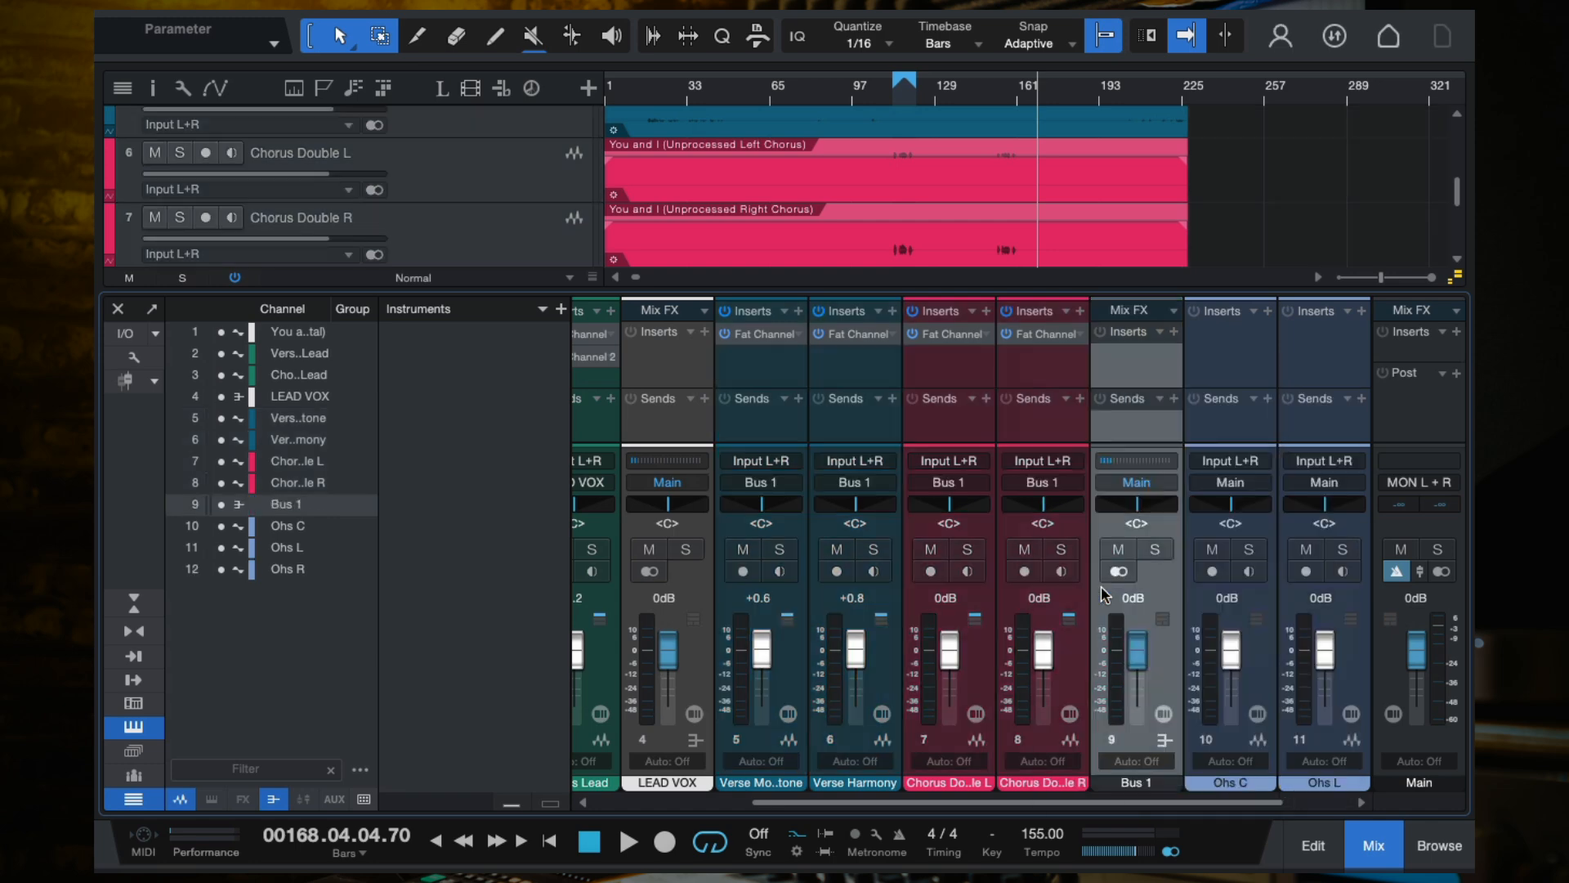
Rename the bus fed by the verse backing and chorus double channels BG VOX and colour it white.
double_click(1140, 783)
type("BG VOX")
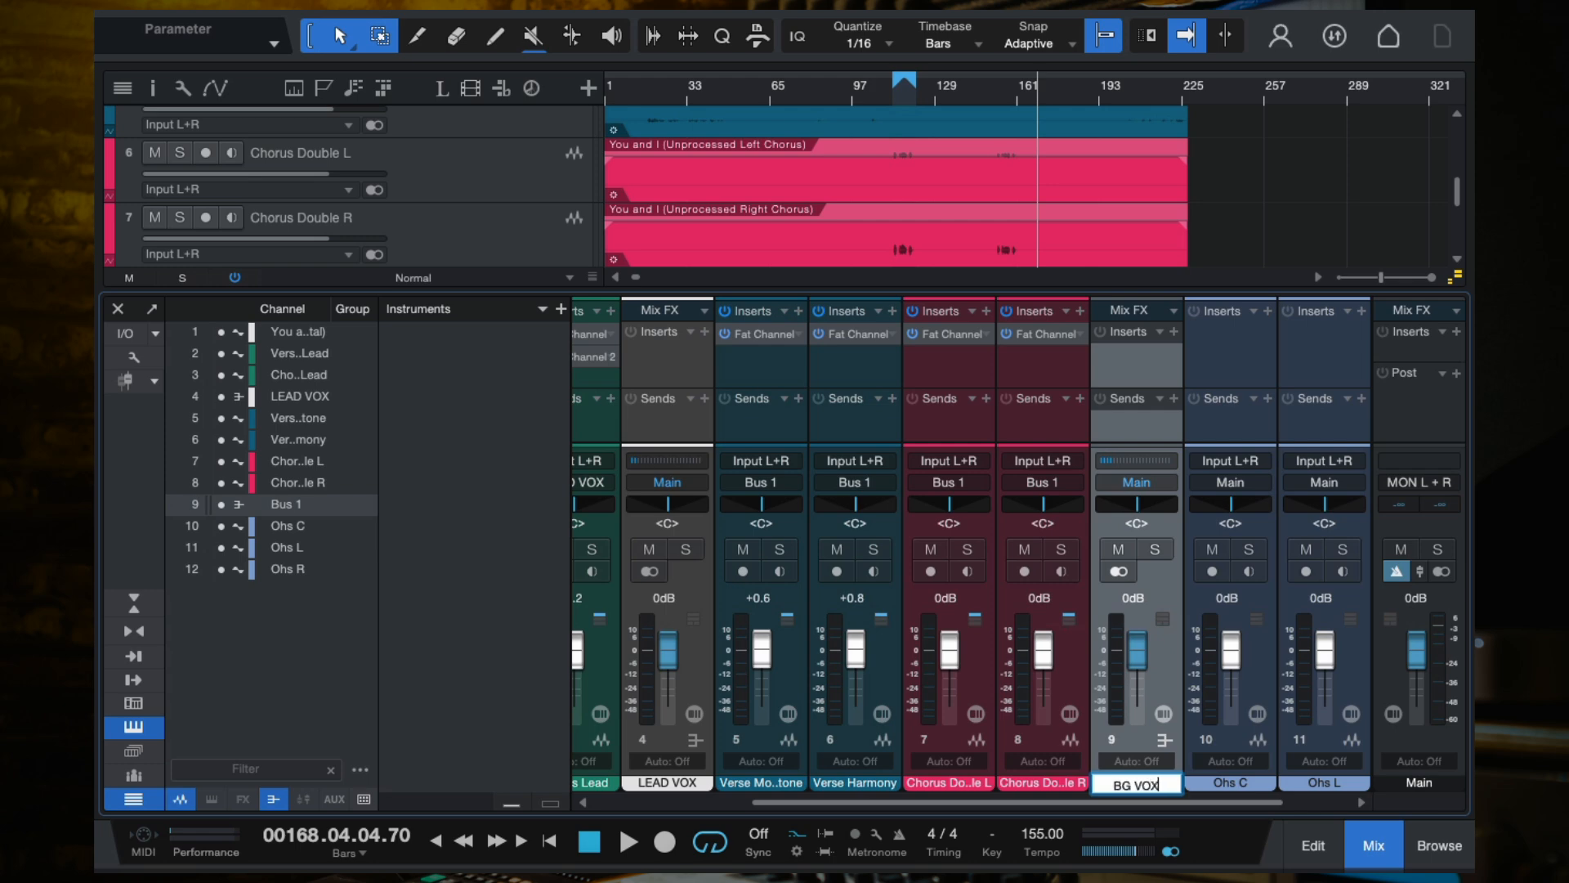
key("Return")
left_click(1148, 785)
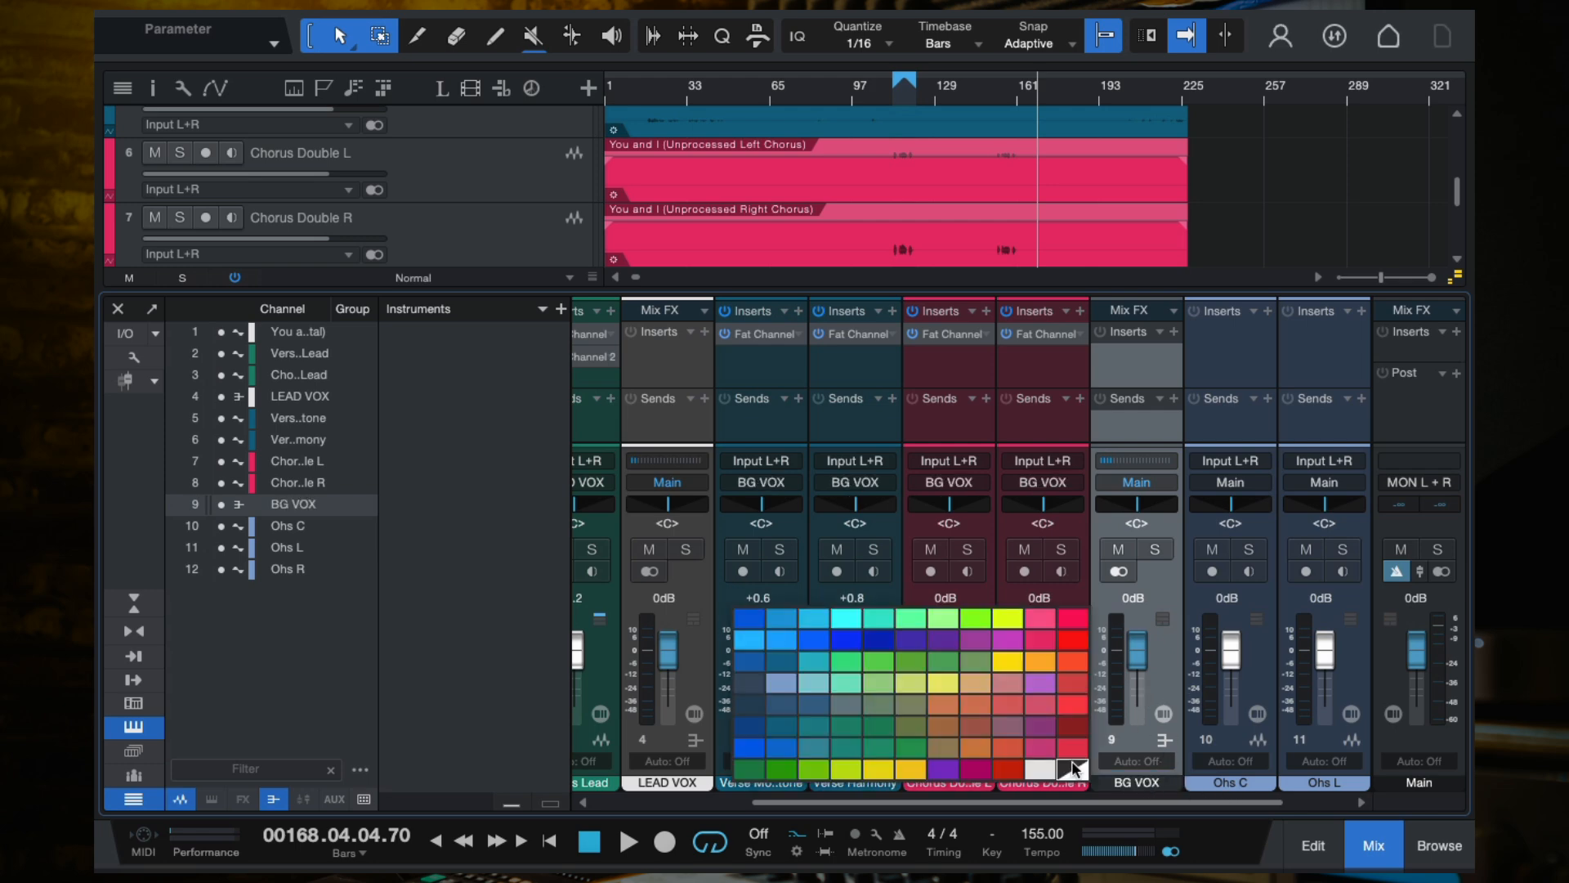
left_click(1044, 772)
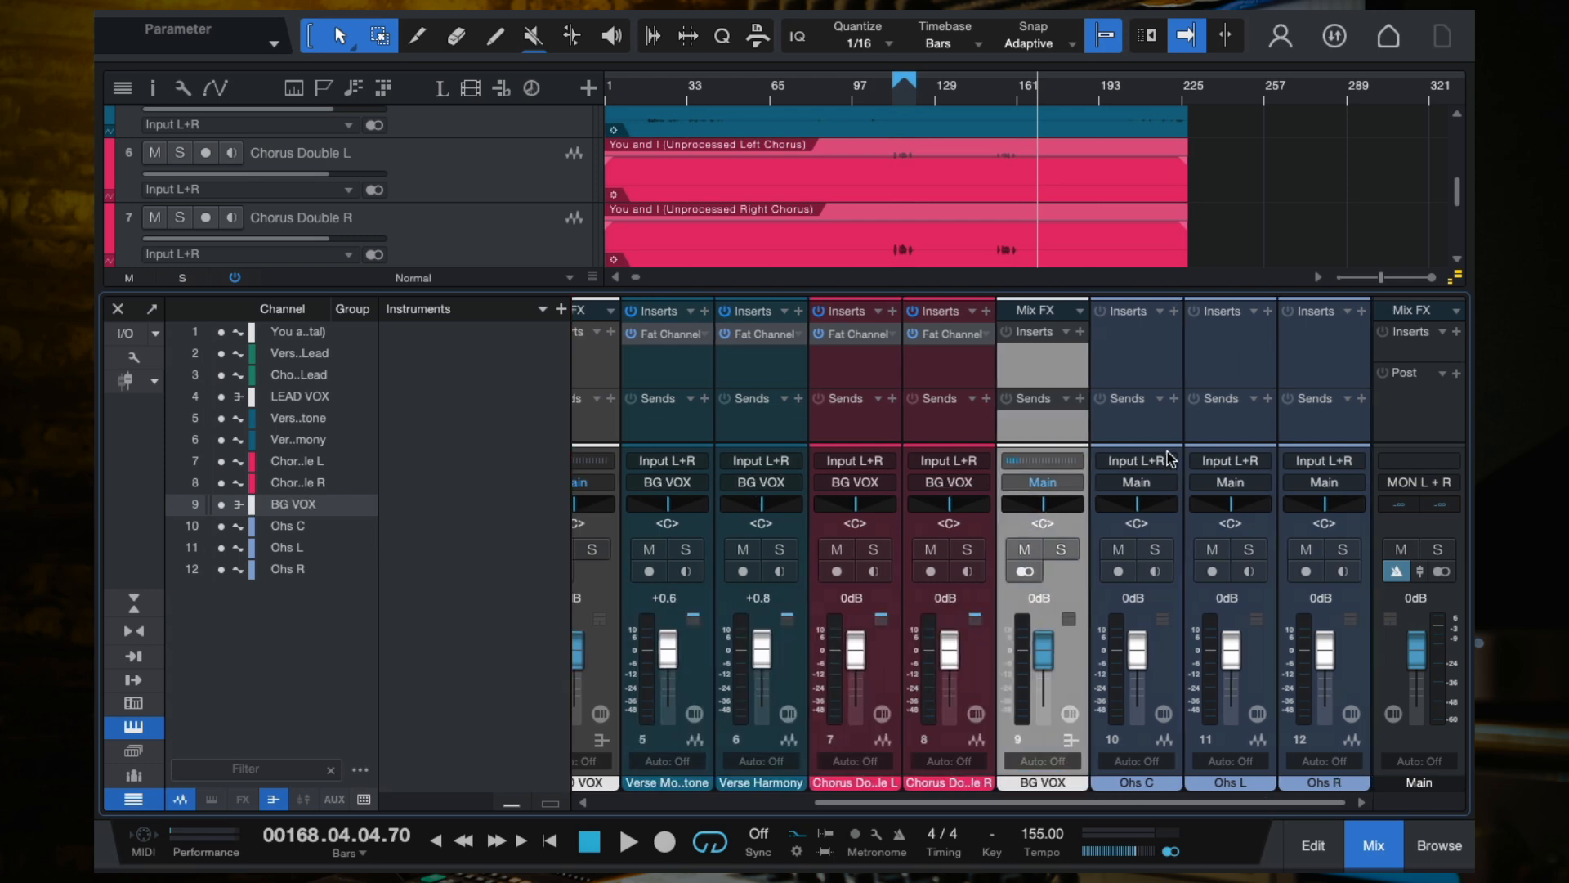
Add a bus for the Ohs C, Ohs L and Ohs R channels.
left_click(1140, 415)
left_click(1339, 432, "shift")
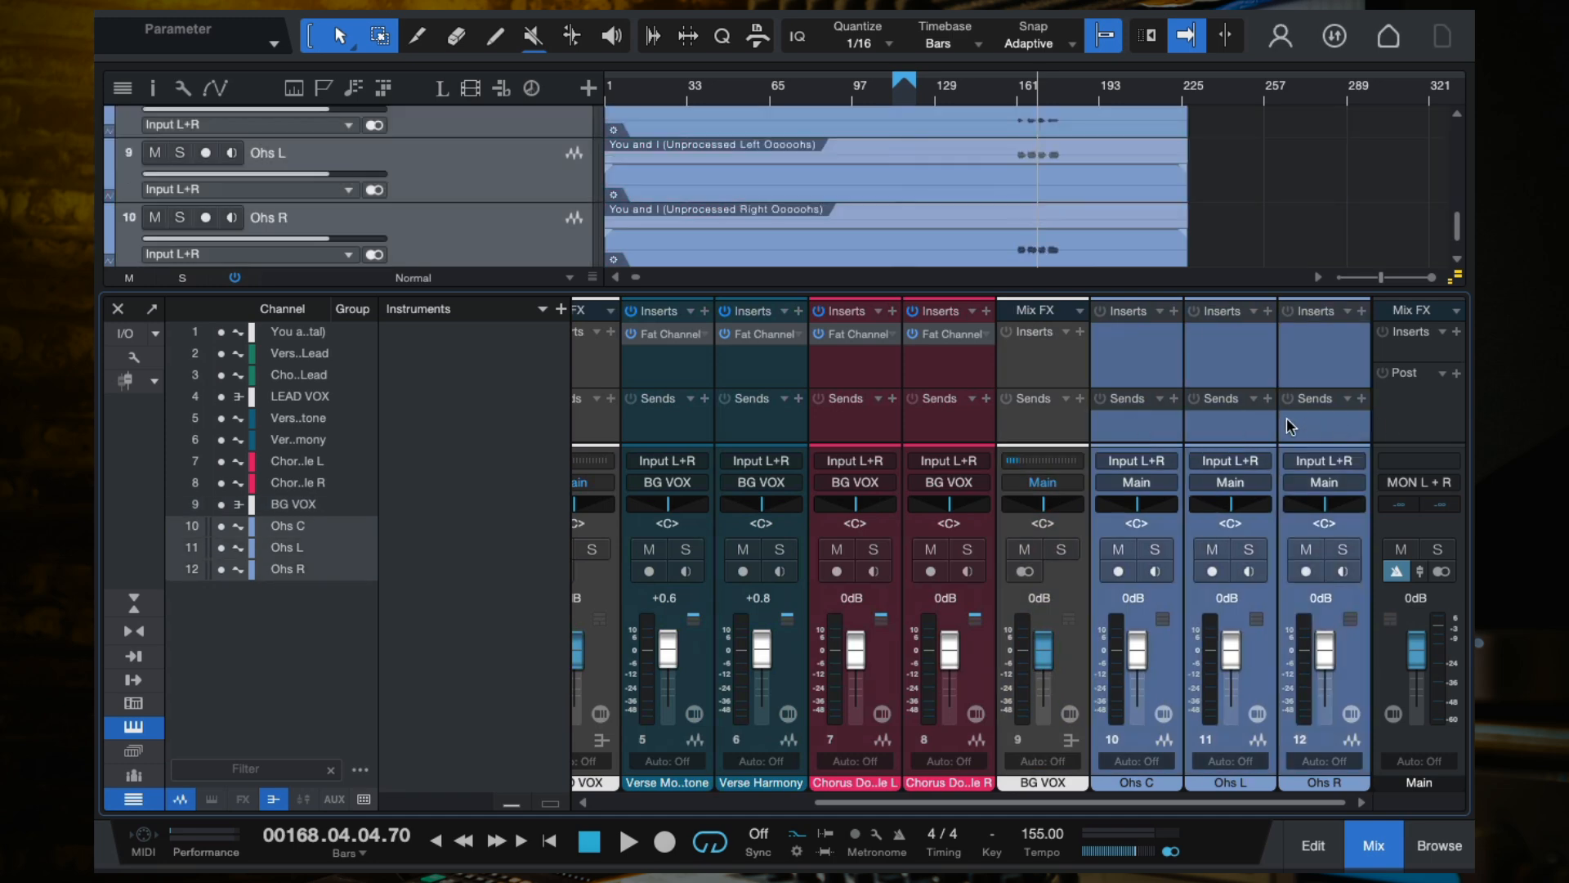
right_click(1287, 417)
left_click(1092, 642)
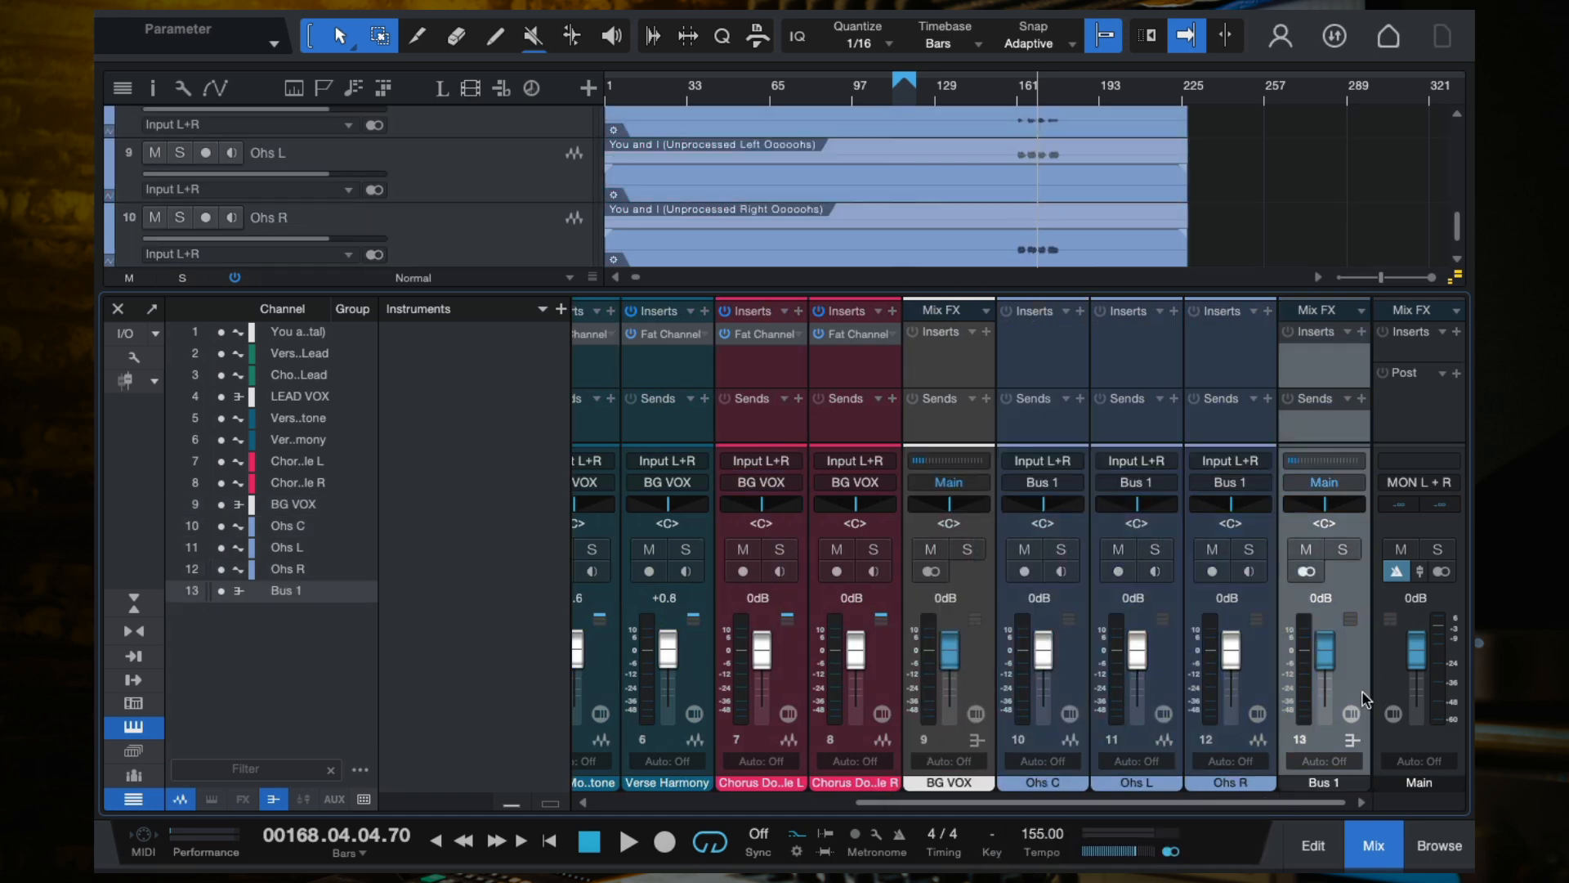
Rename the bus fed by the three Ohs channels OHS and colour it white.
double_click(1322, 783)
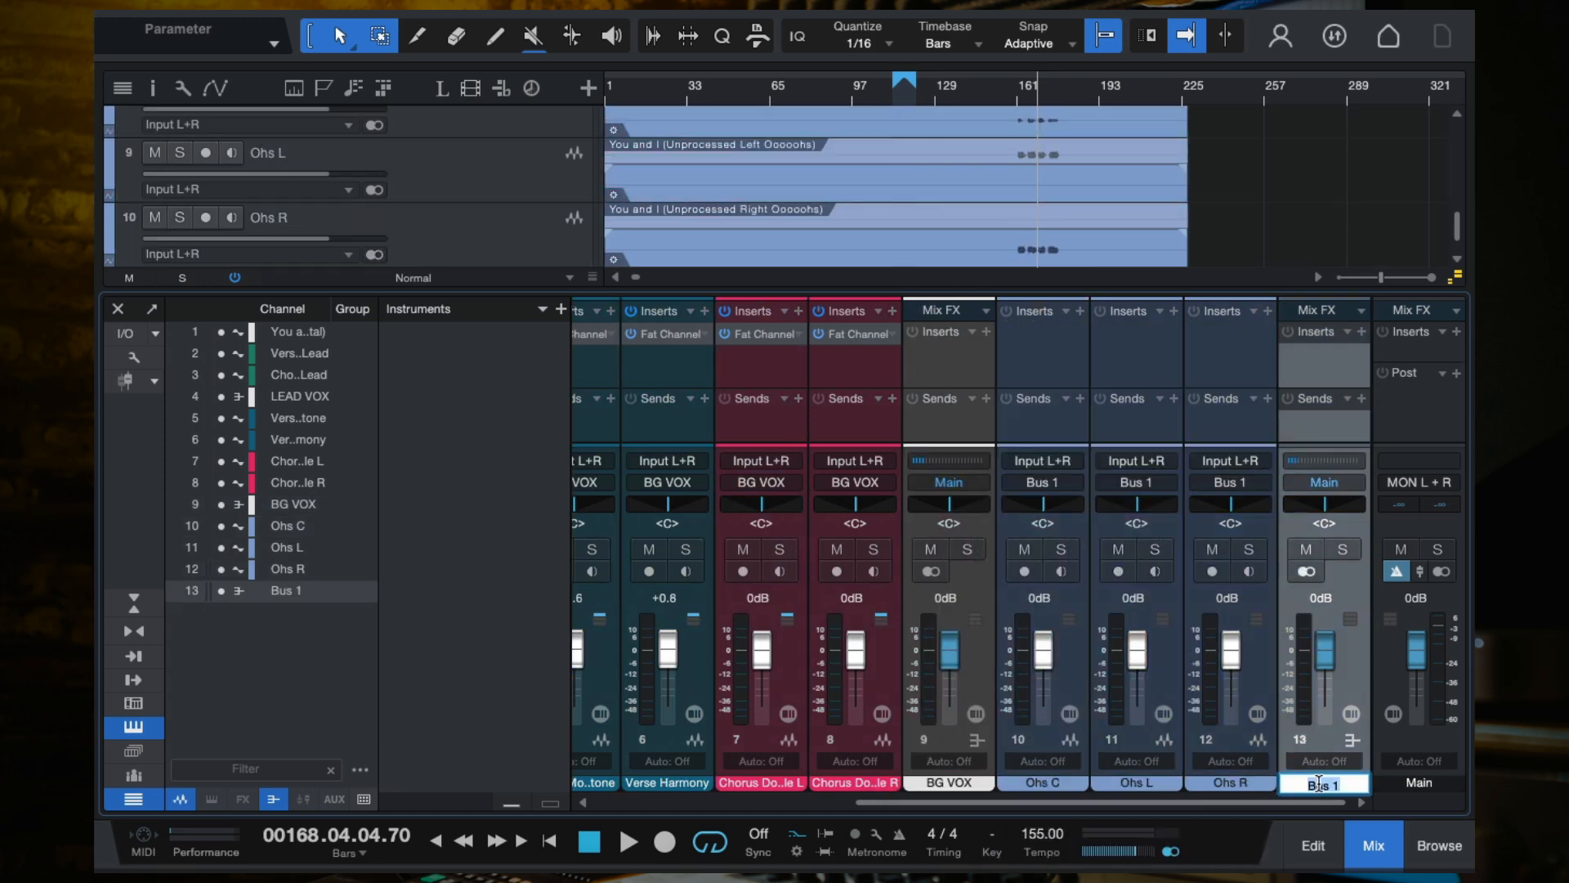
type("OHS")
key("Return")
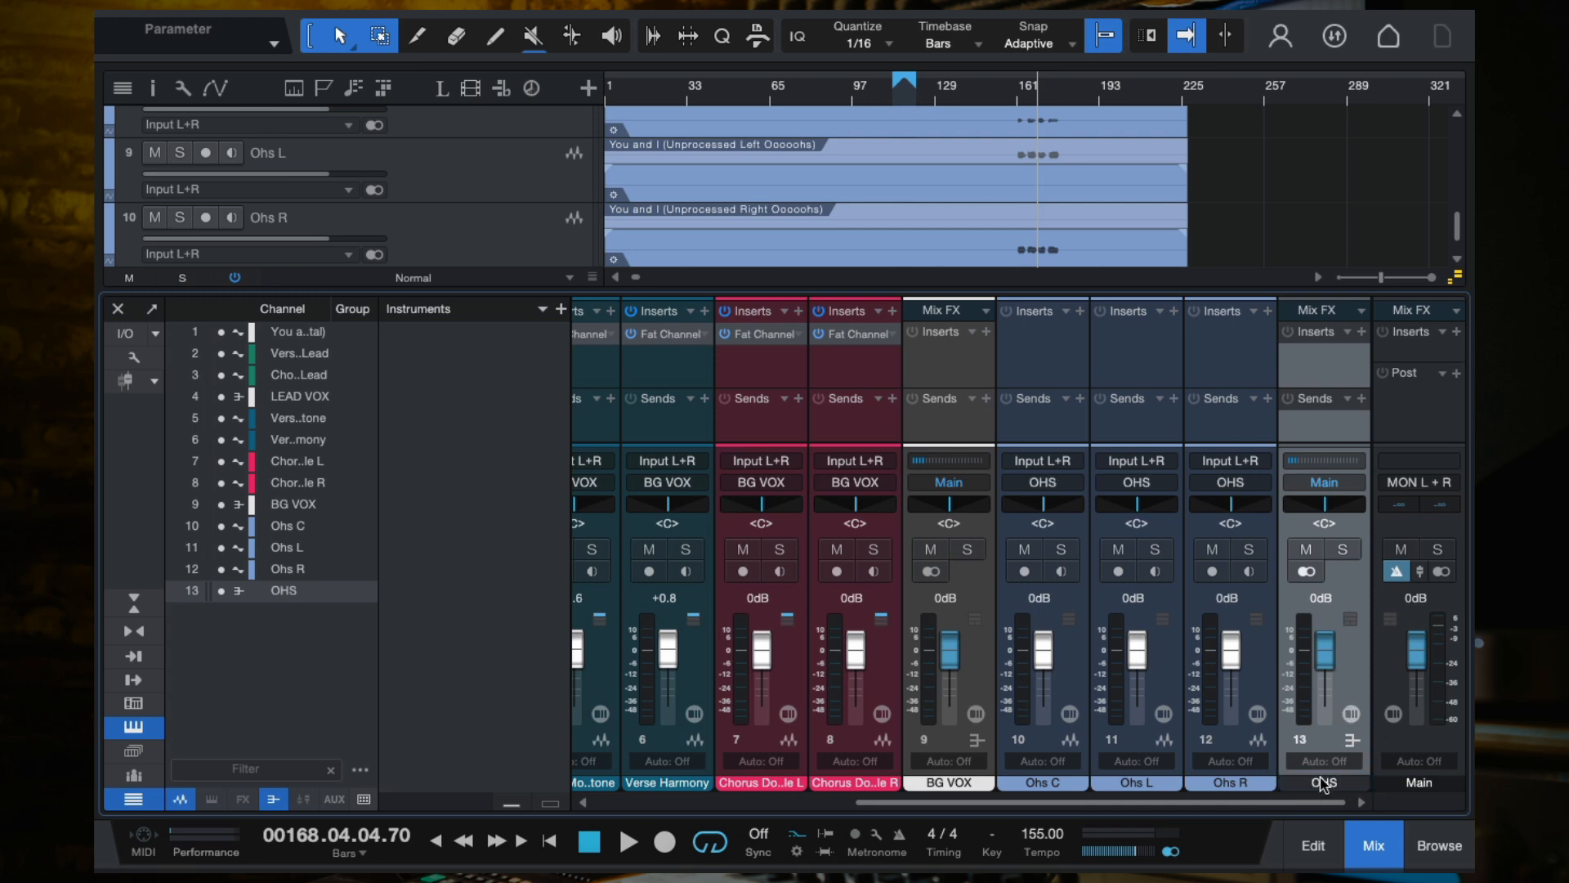
left_click(1324, 783)
left_click(1219, 767)
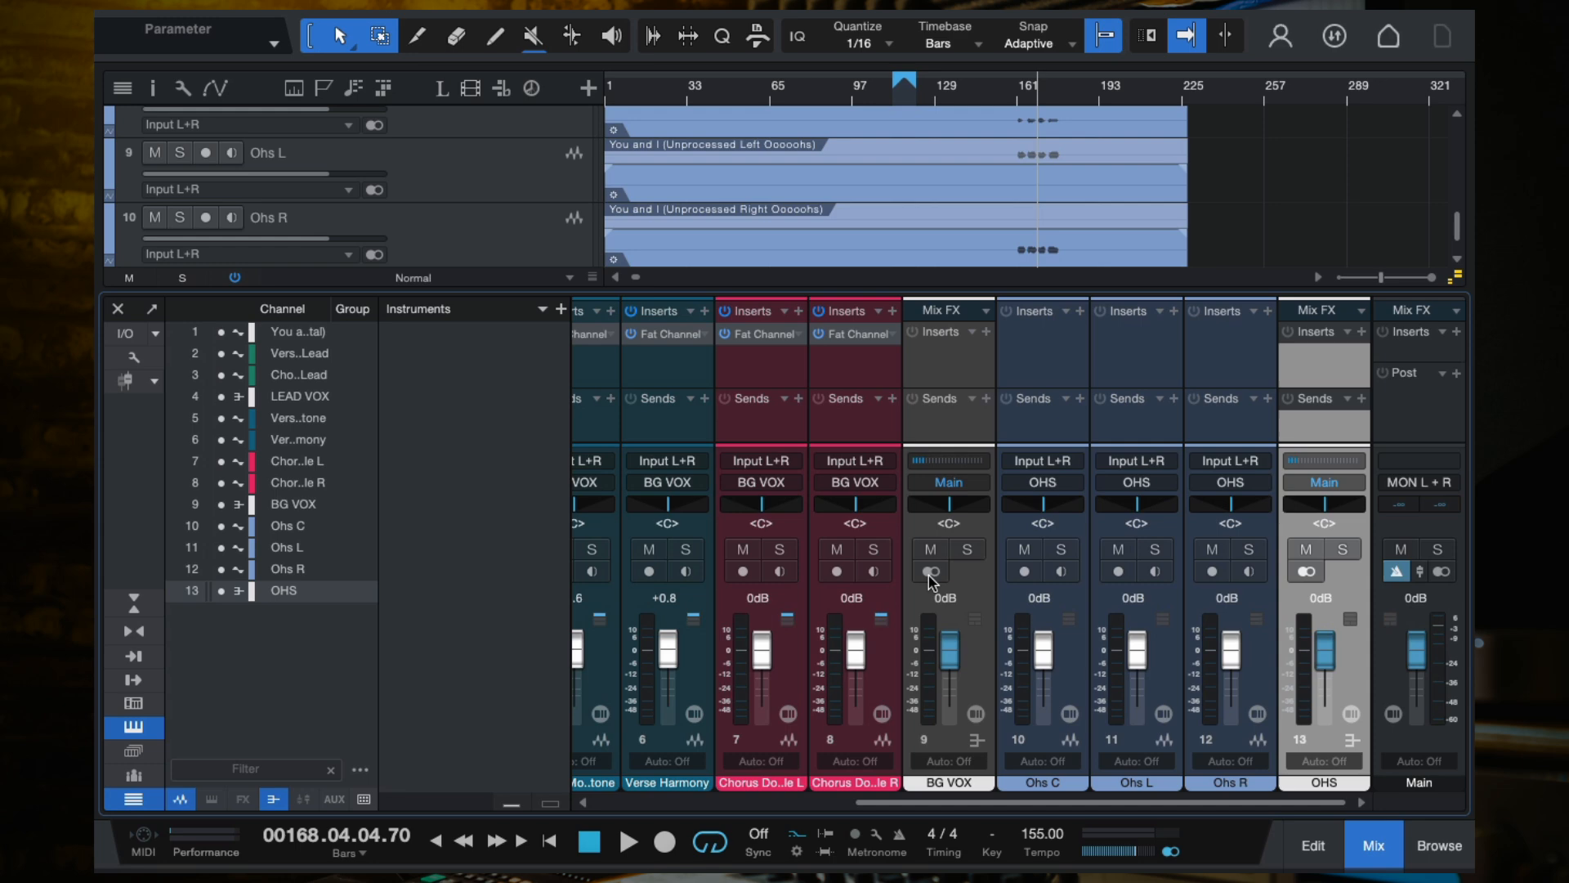
scroll(929, 579, "left", 5)
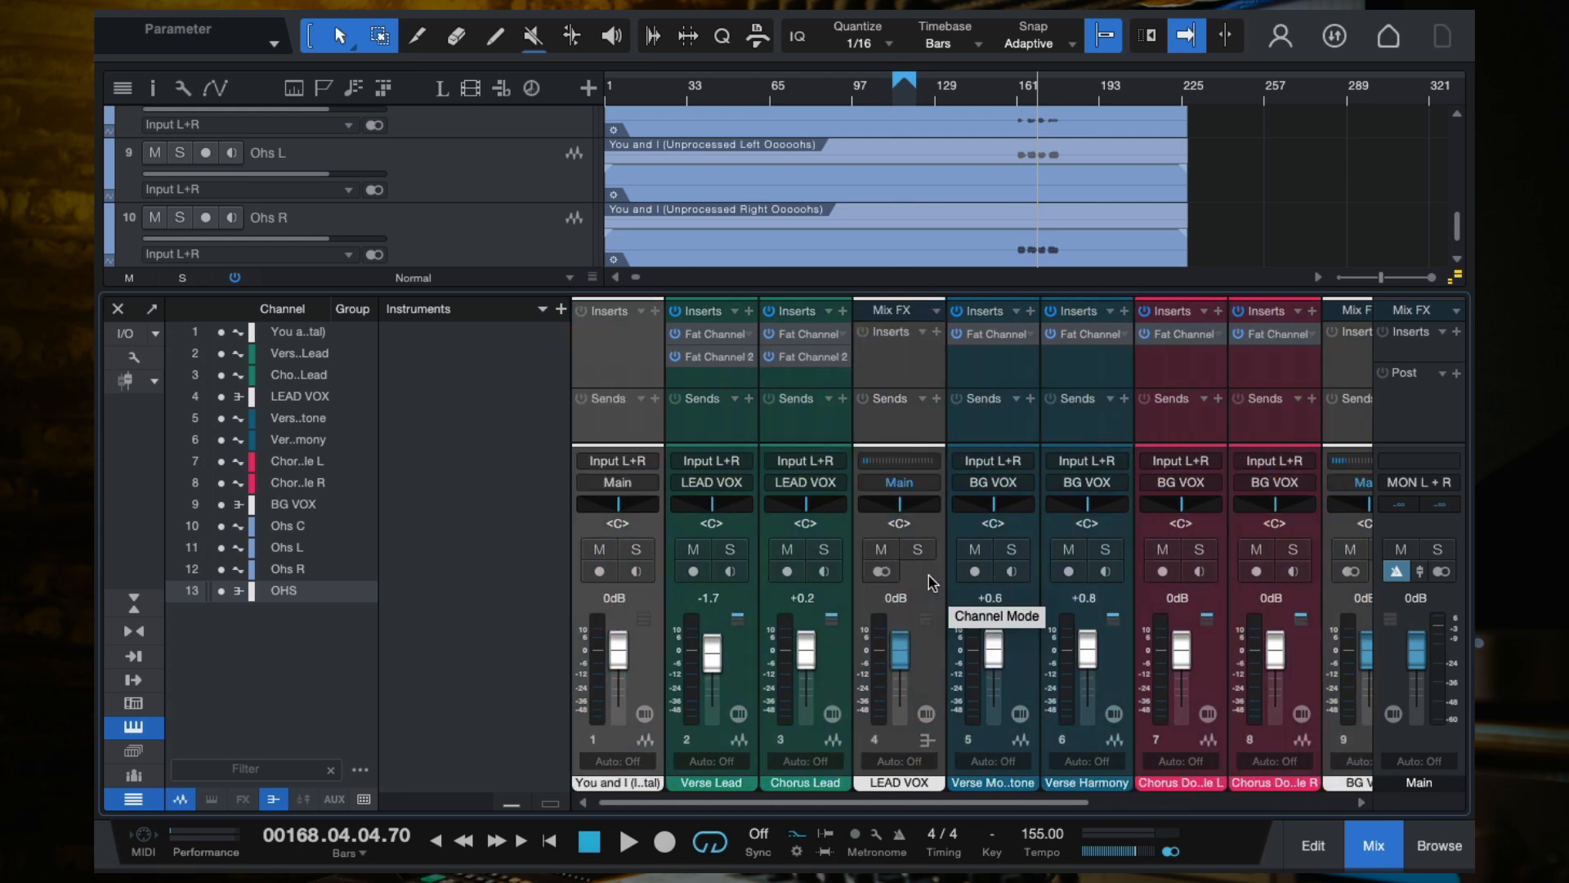
left_click(883, 367)
scroll(883, 368, "right", 3)
scroll(883, 367, "left", 3)
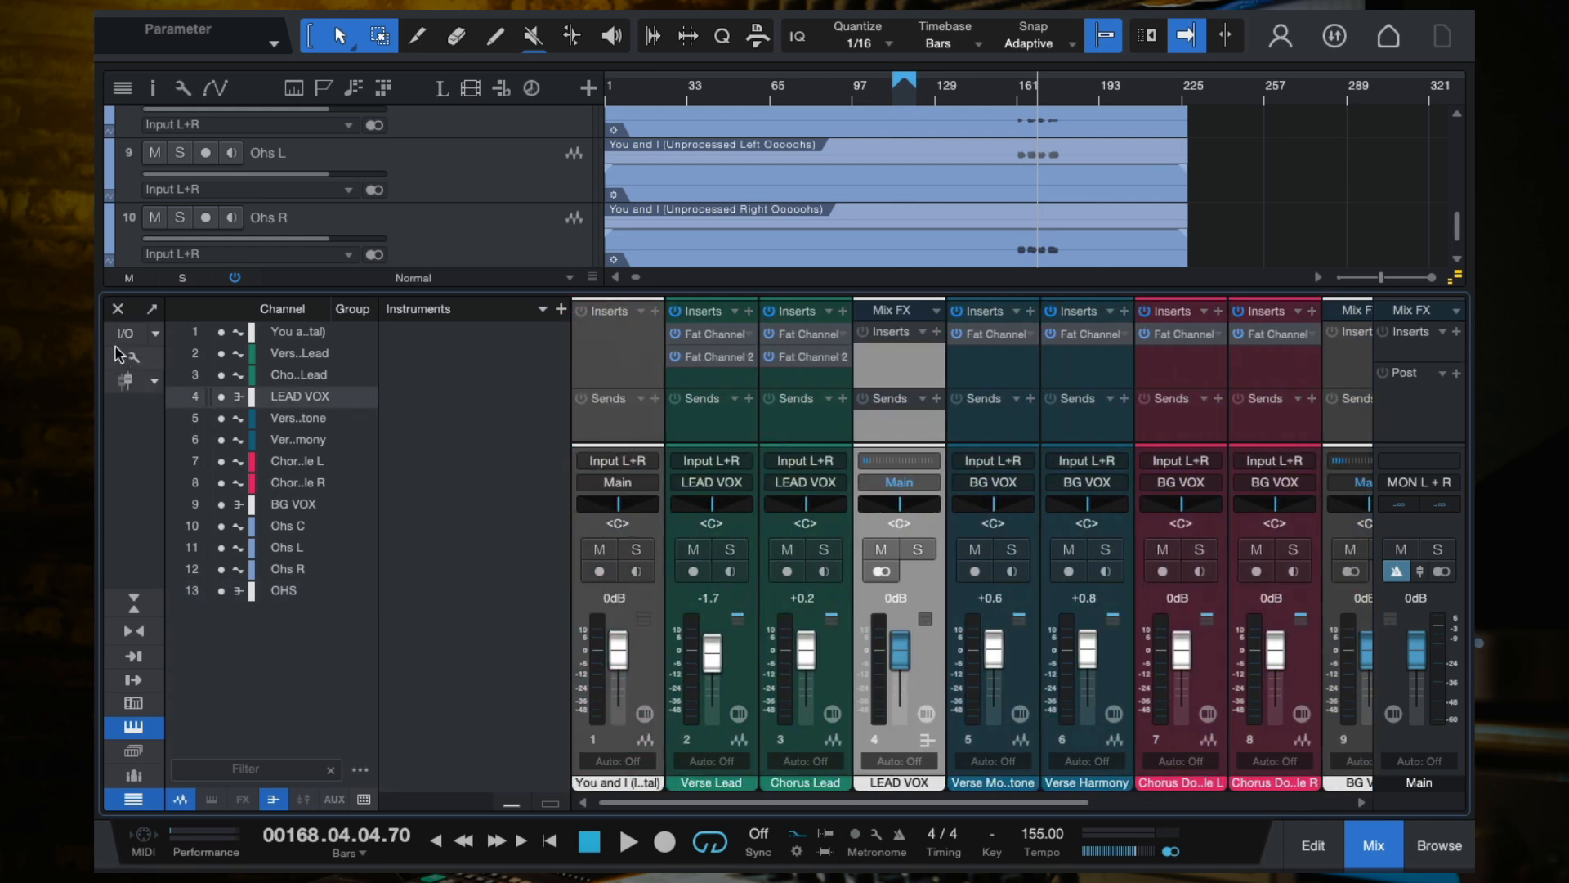
Hide the mixer and extend the start of the loop range back to near the beginning of the song.
left_click(118, 308)
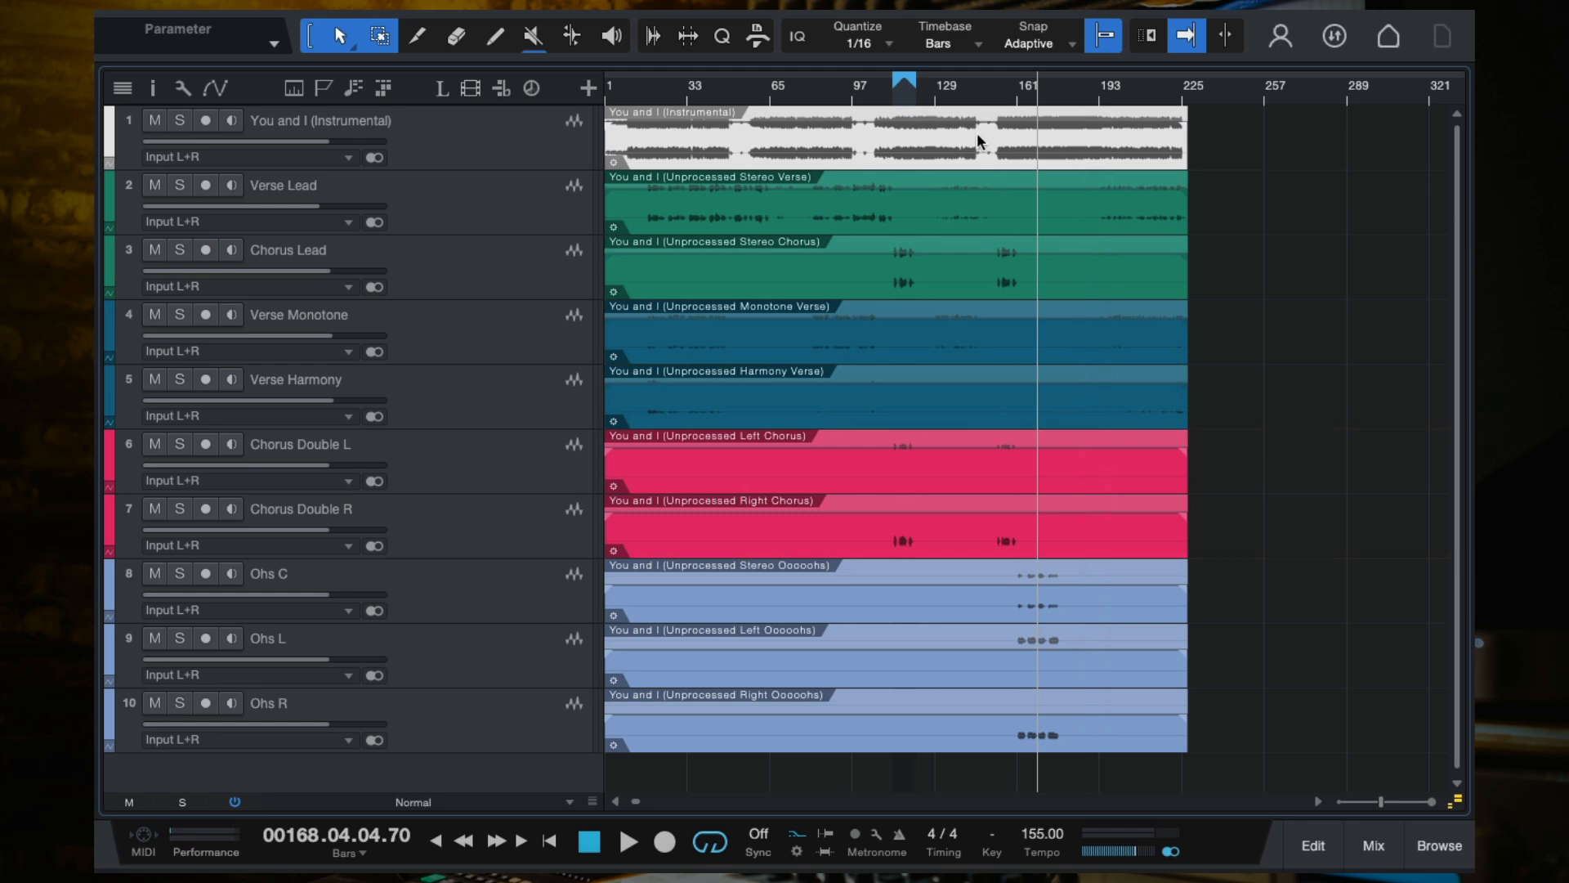
left_click_drag(895, 85, 624, 107)
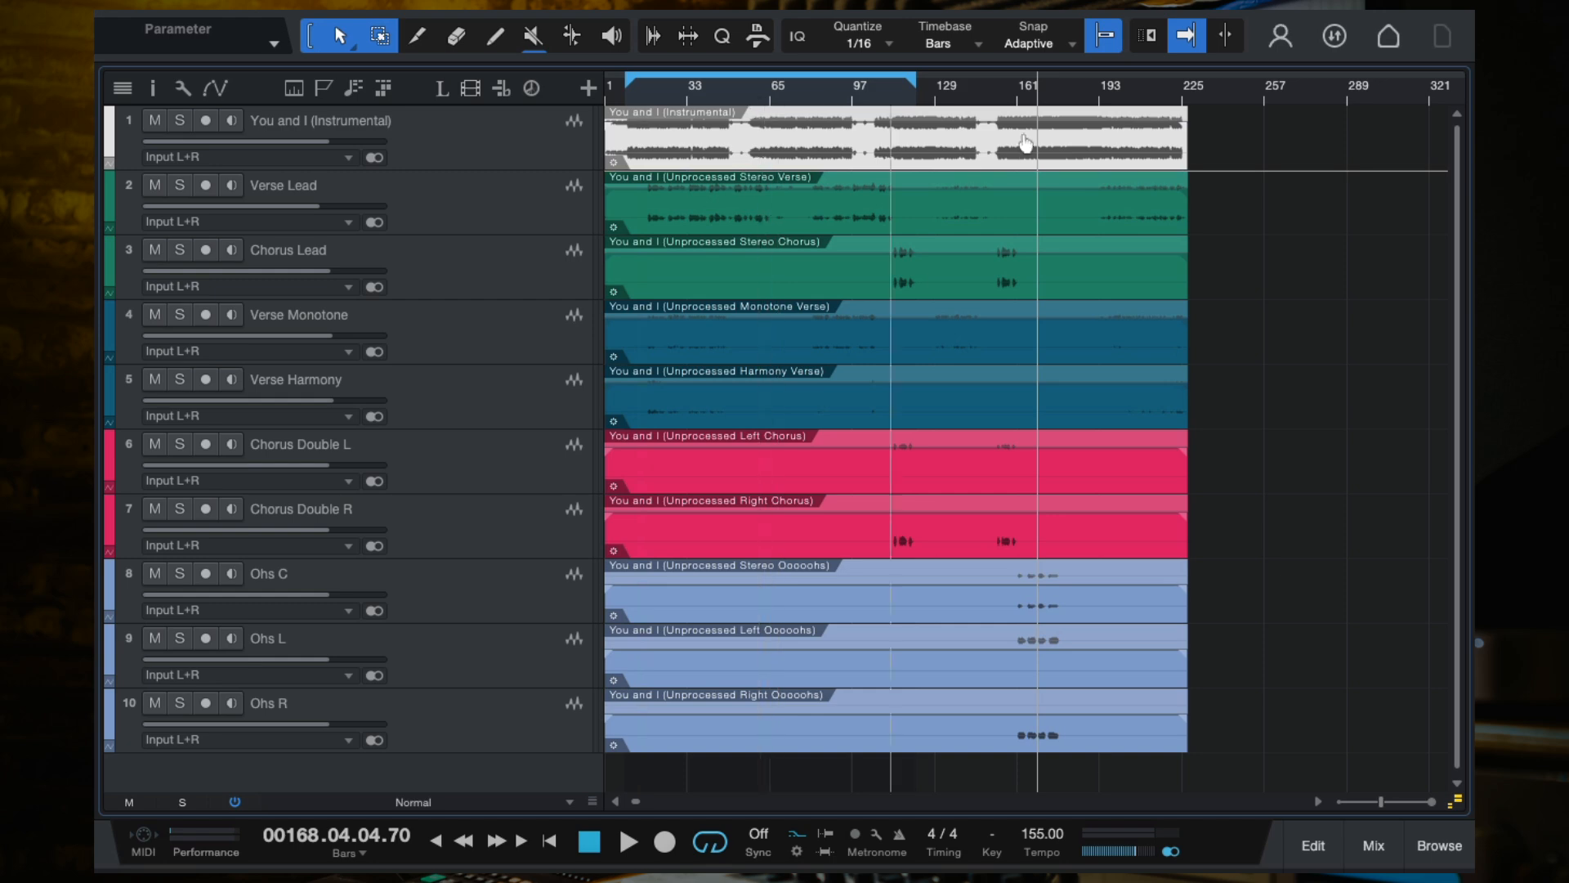
Move the loop range's start to about bar 81 and place the playhead at the start of the loop.
scroll(814, 198, "up", 5)
scroll(899, 163, "left", 5)
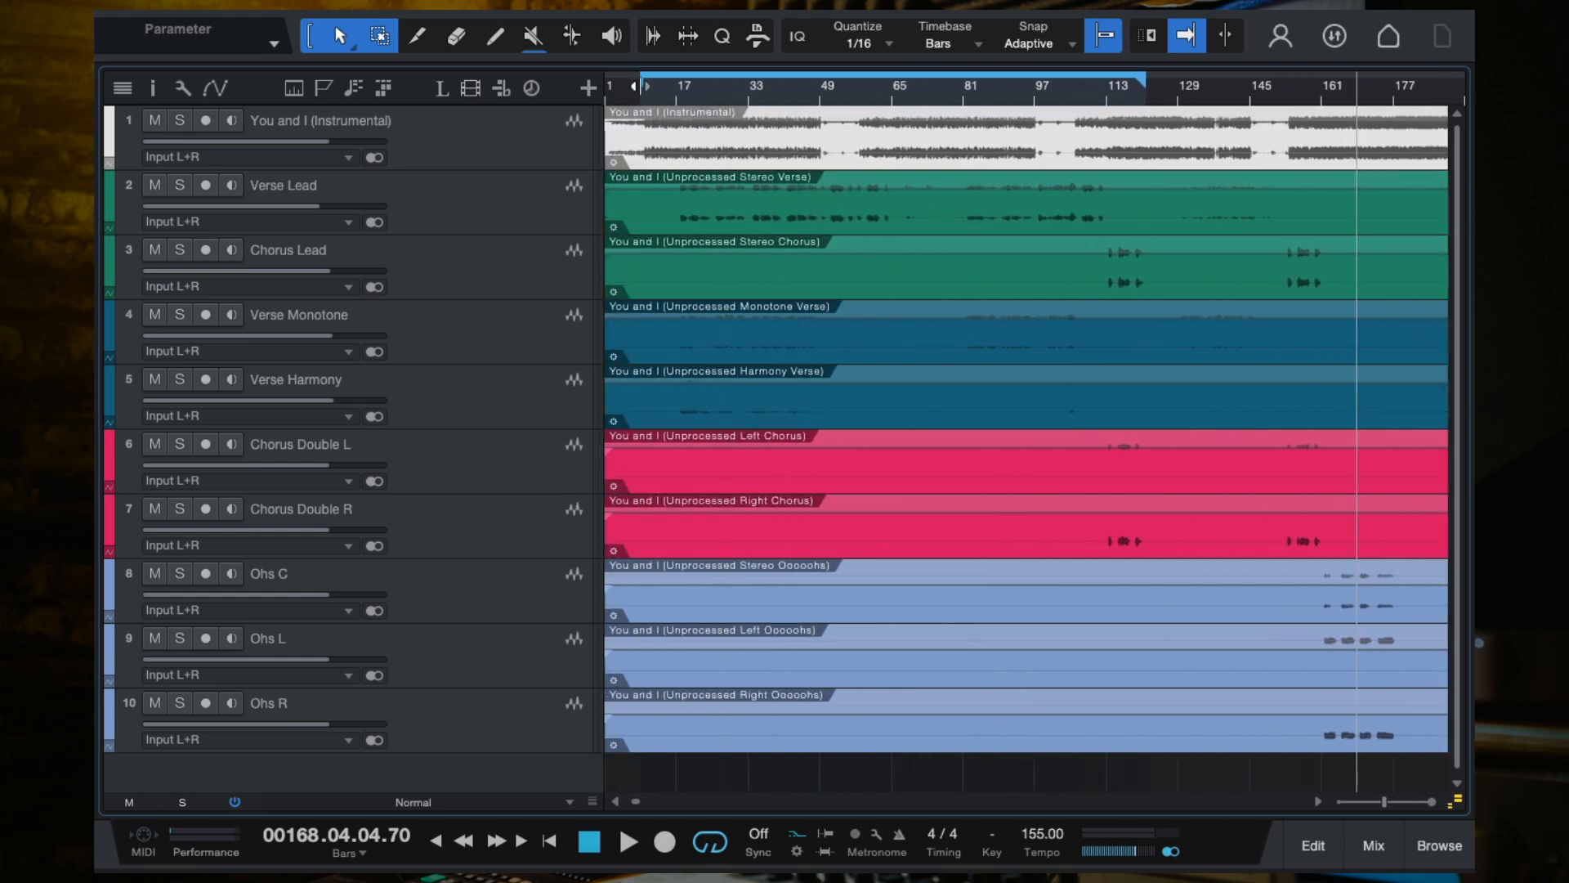
mouse_move(641, 85)
left_mouse_down()
mouse_move(975, 98)
mouse_move(963, 110)
left_mouse_up()
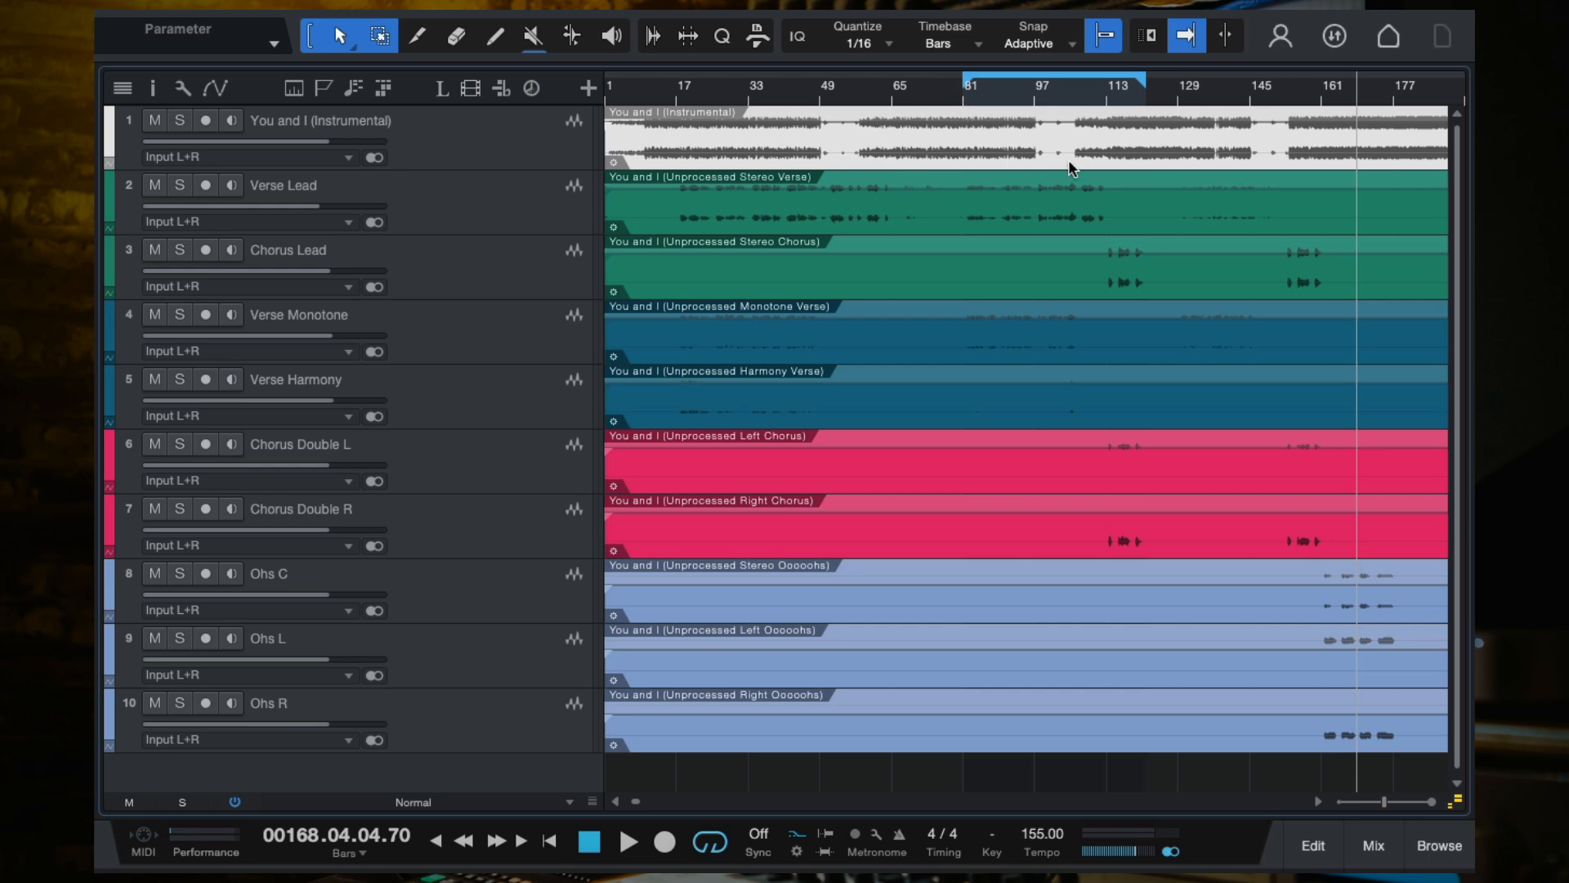
scroll(1062, 160, "right", 5)
left_click(824, 97)
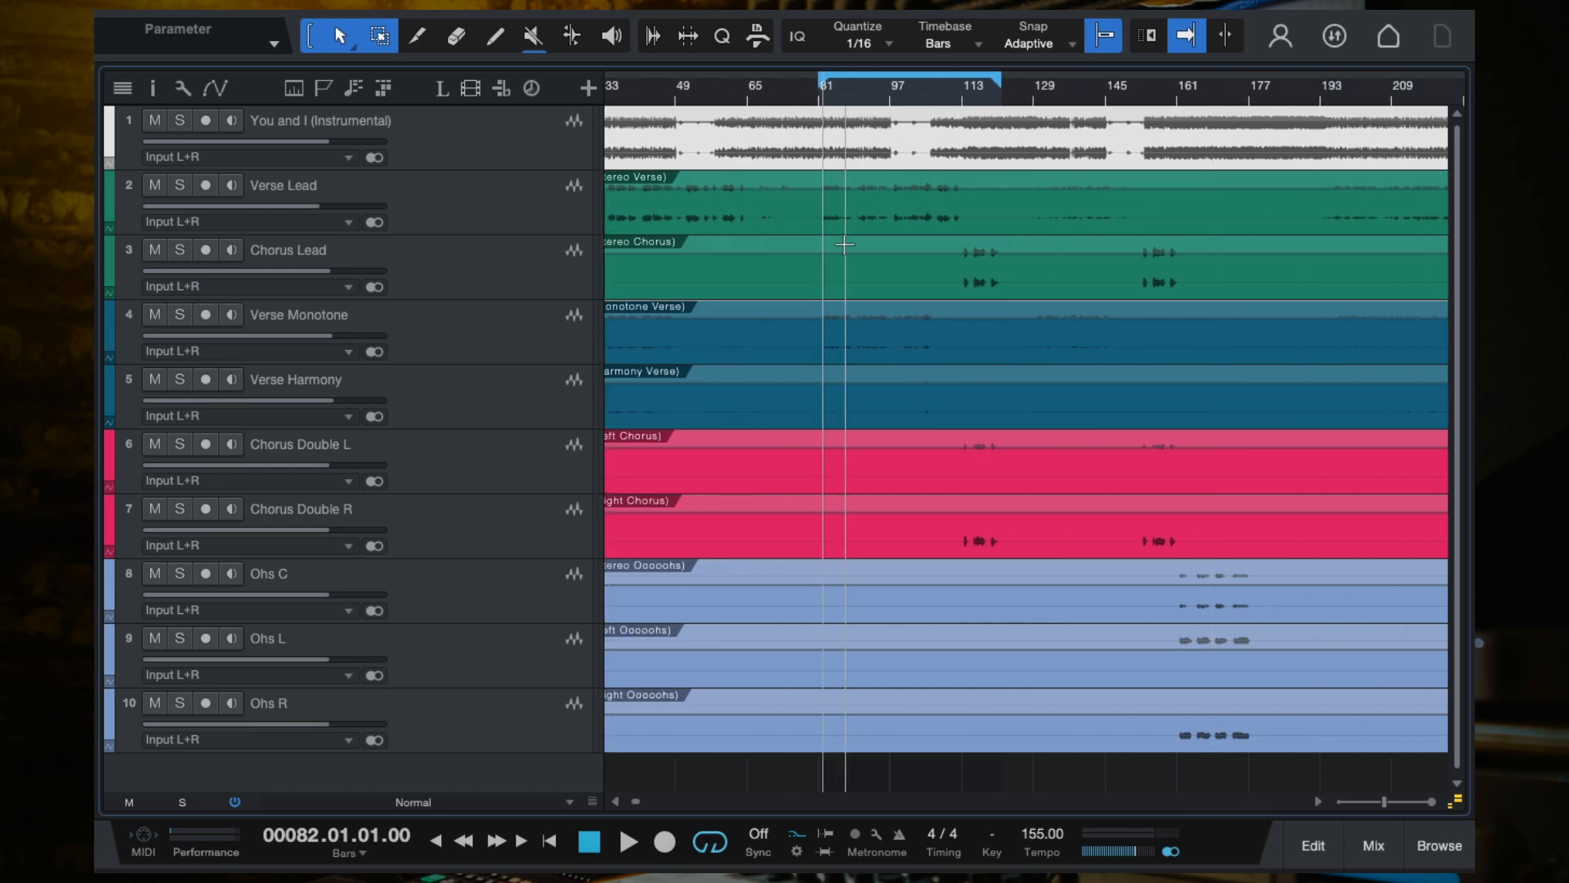
scroll(844, 245, "up", 3)
Solo the instrumental, Verse Lead and Chorus Lead tracks and start playback.
left_click(469, 215)
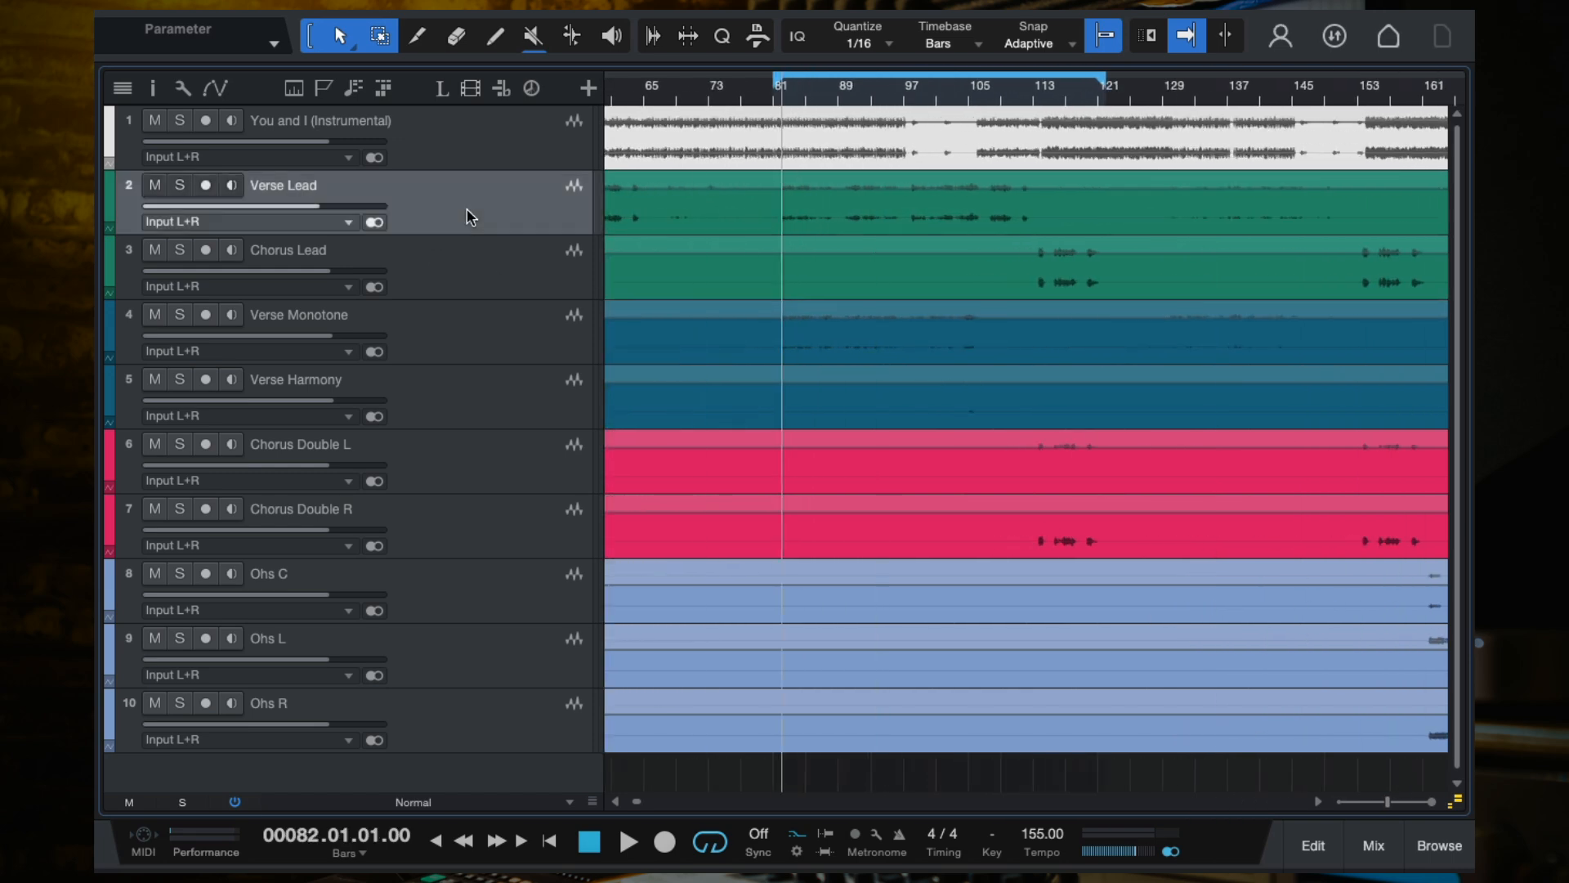
left_click(442, 260)
left_click(180, 120)
left_click(180, 185)
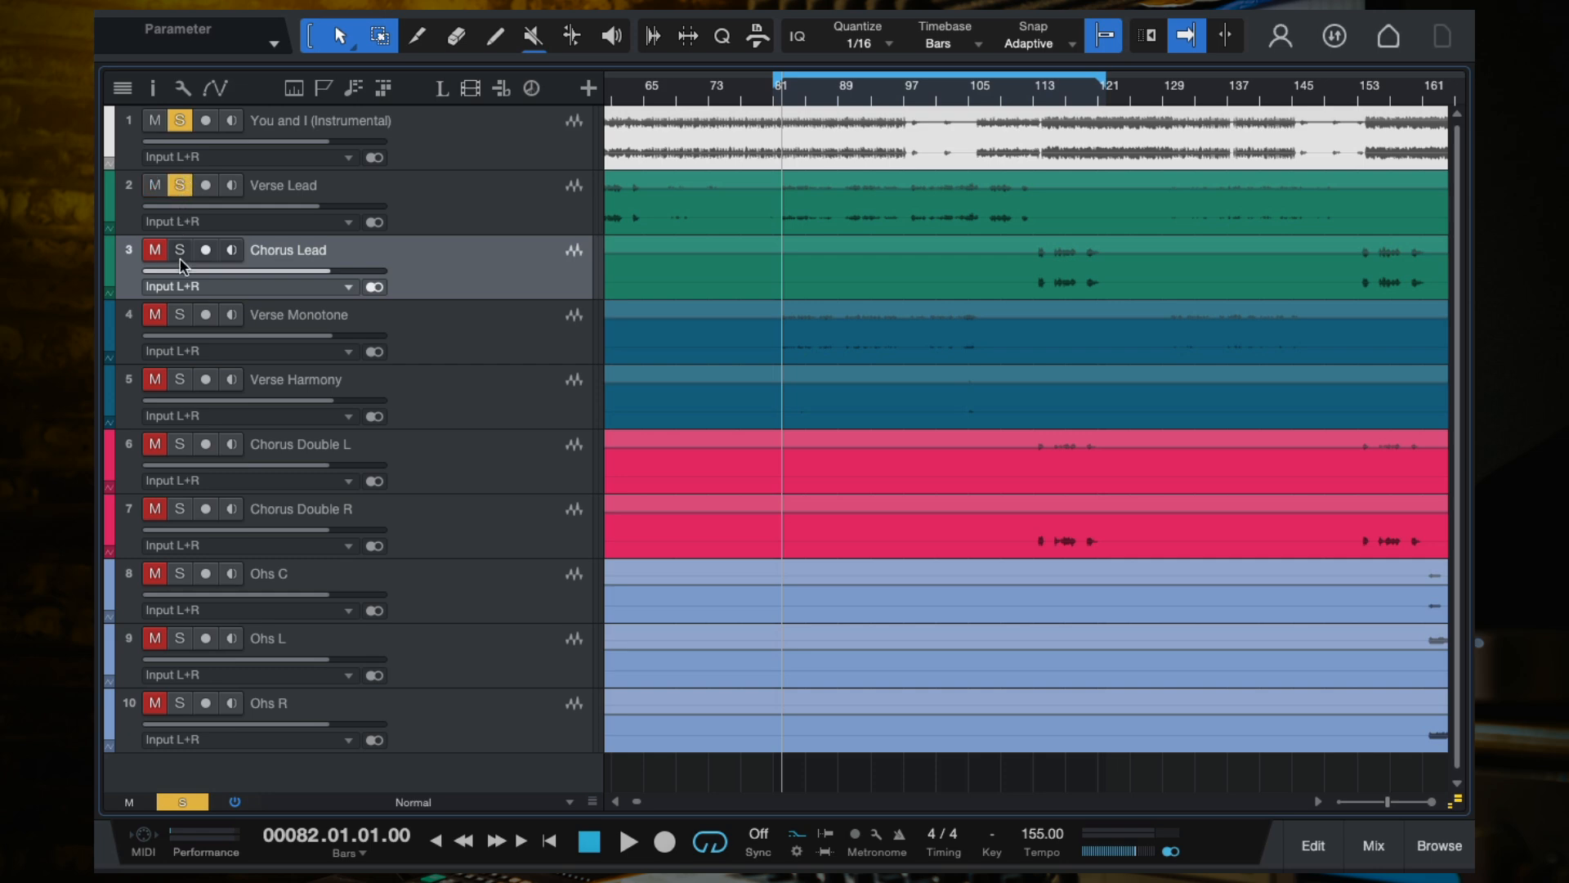
left_click(179, 249)
key("space")
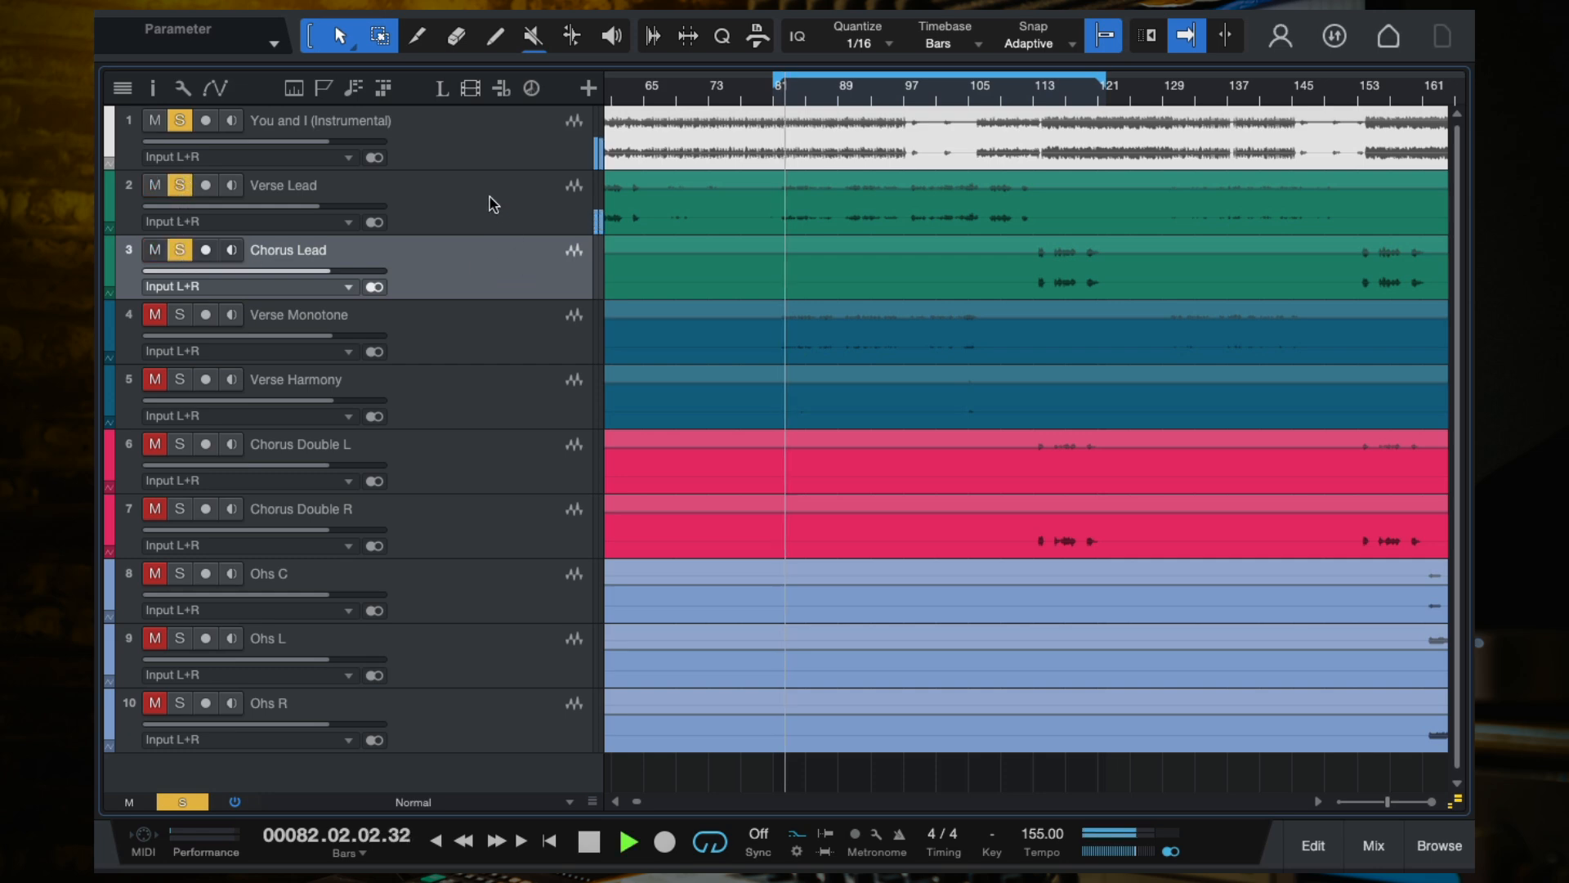
Show the mixer and insert a Fat Channel on the LEAD VOX bus.
left_click(487, 199)
key("F3")
left_click(873, 360)
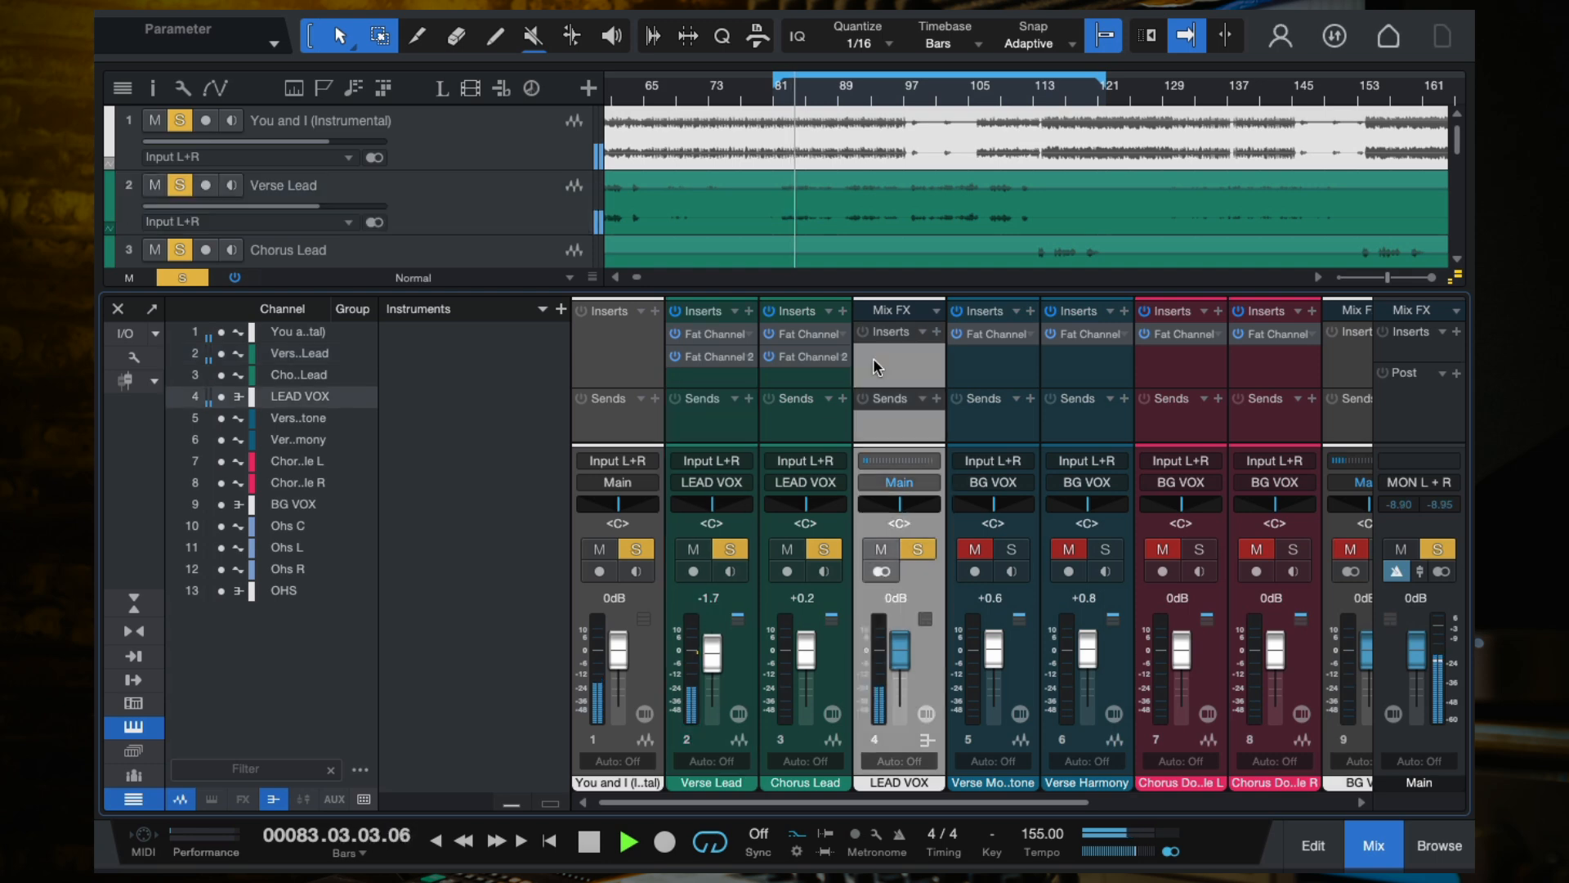
left_click(937, 334)
type("fat")
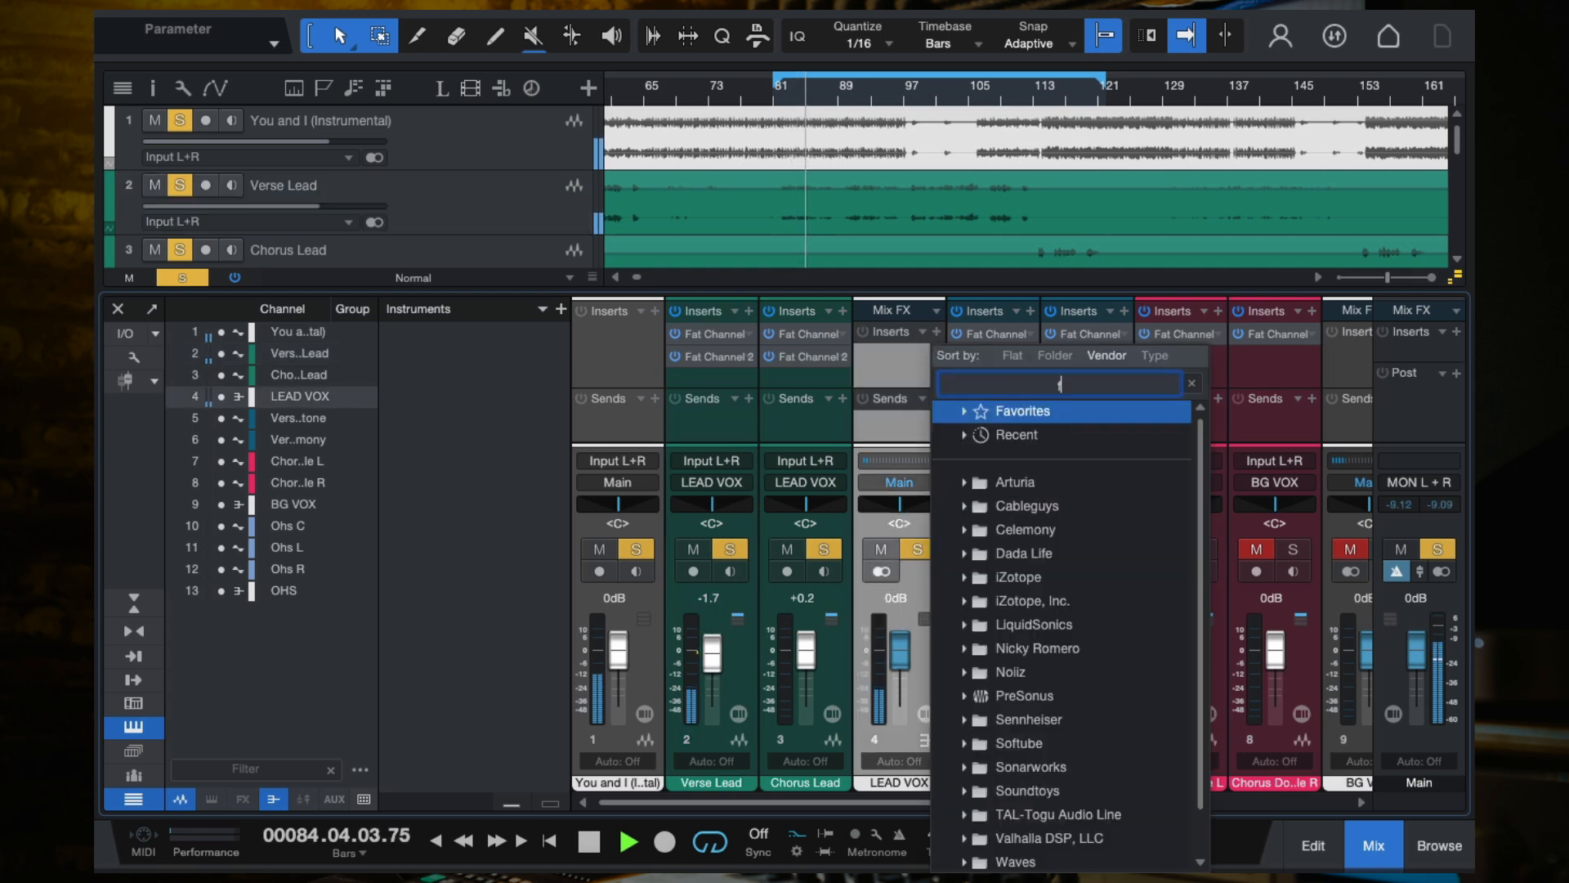
left_click(993, 457)
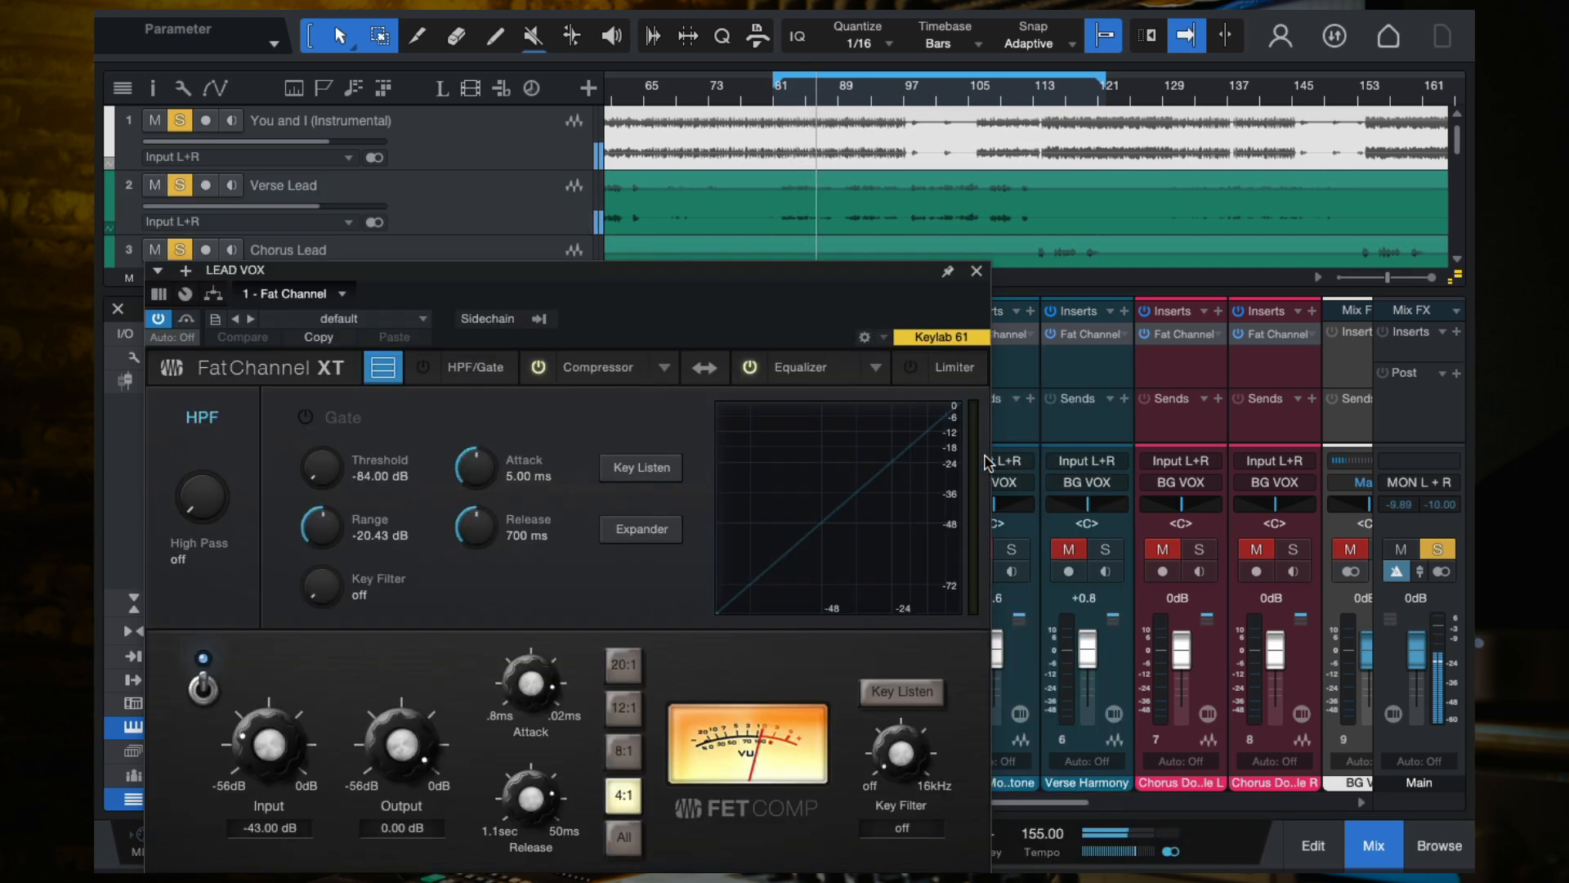
Lower the instrumental track's volume to -3.2 dB and move the Fat Channel window clear of the track controls.
left_click_drag(881, 198, 877, 159)
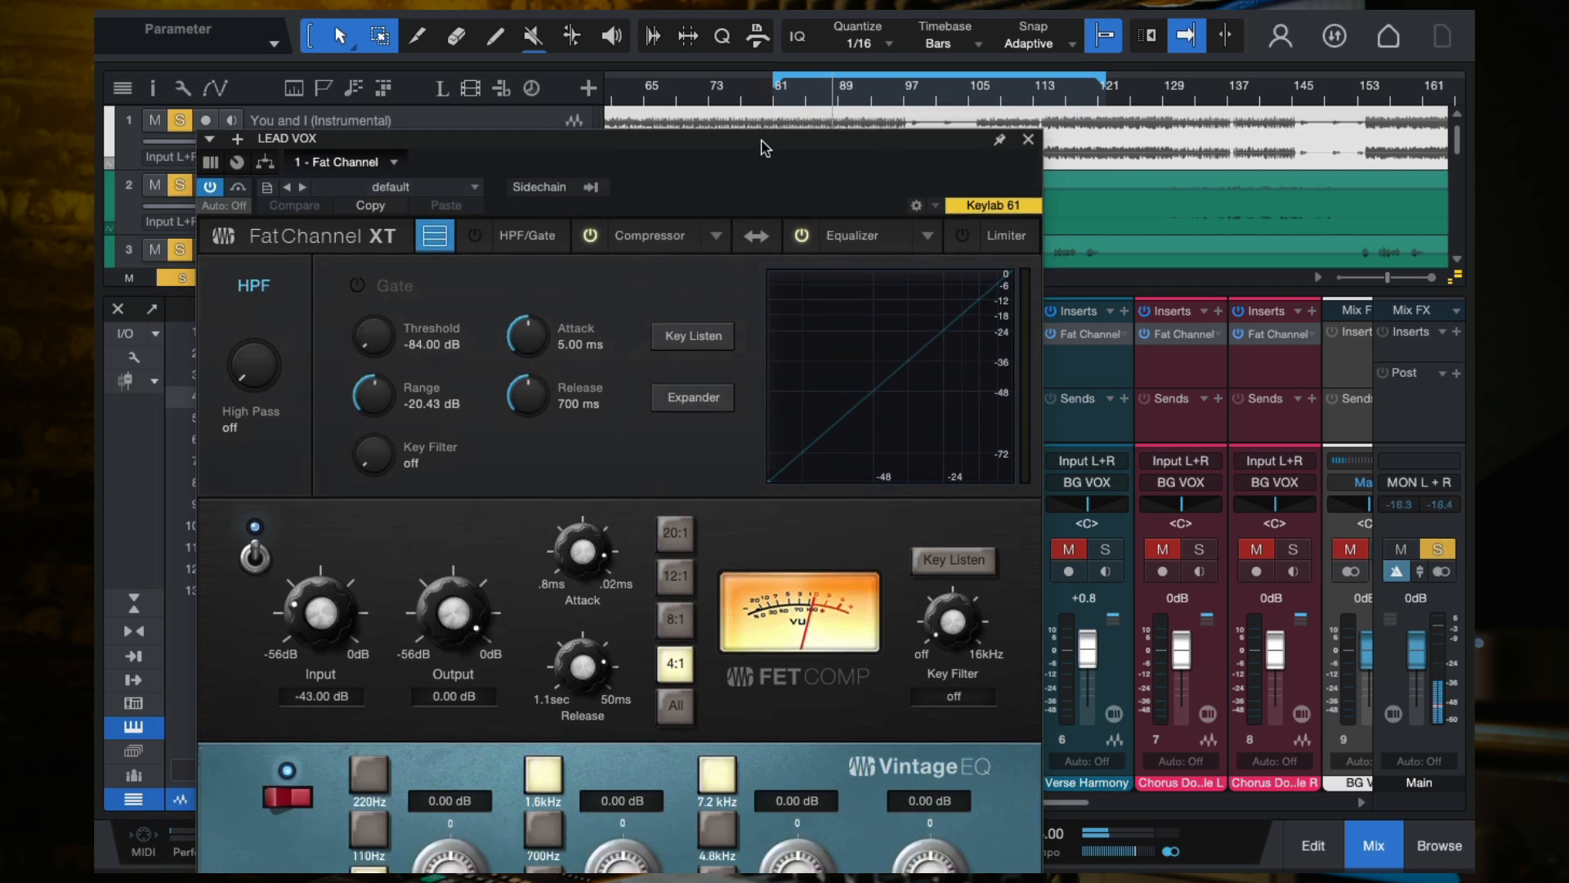
left_click_drag(817, 153, 837, 256)
left_click_drag(331, 148, 303, 151)
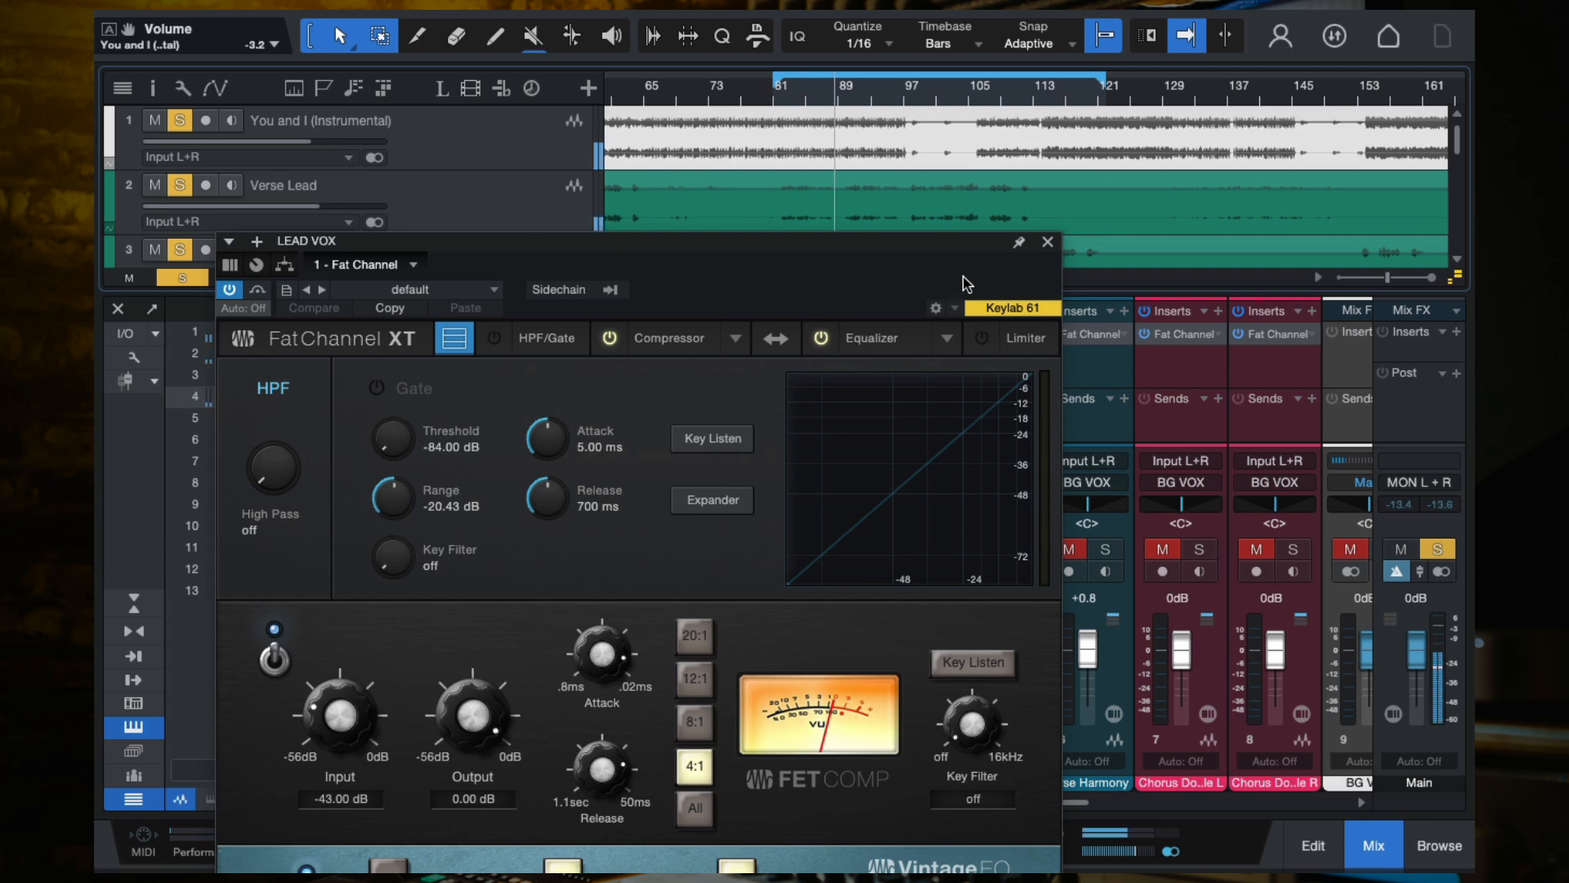
left_click_drag(891, 259, 1080, 57)
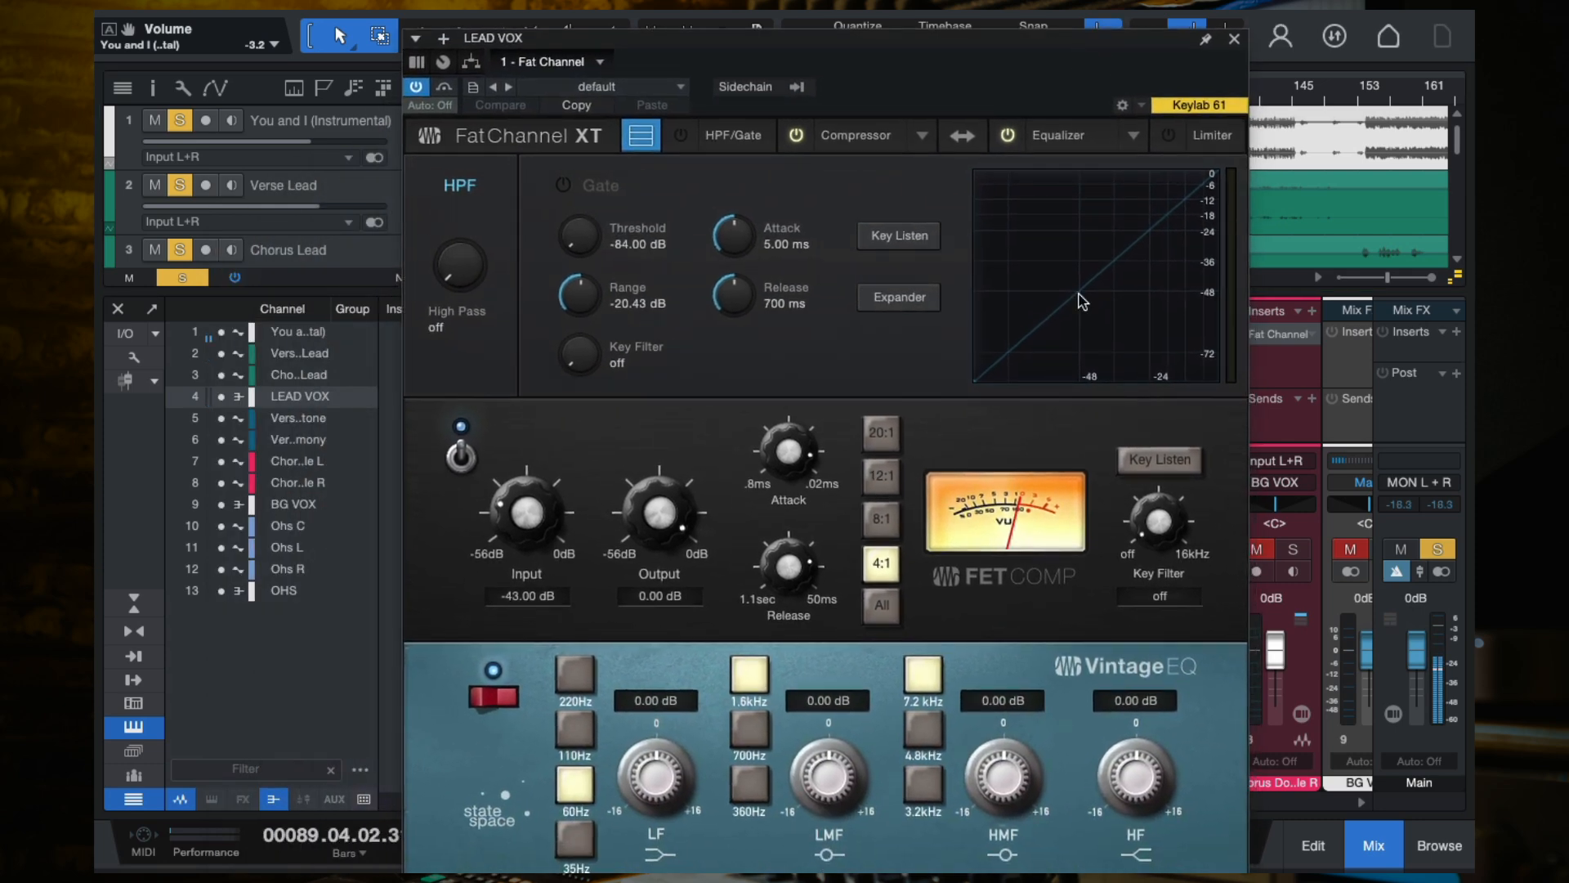
Switch off the compressor in the LEAD VOX Fat Channel and show only its Vintage EQ section.
left_click(796, 135)
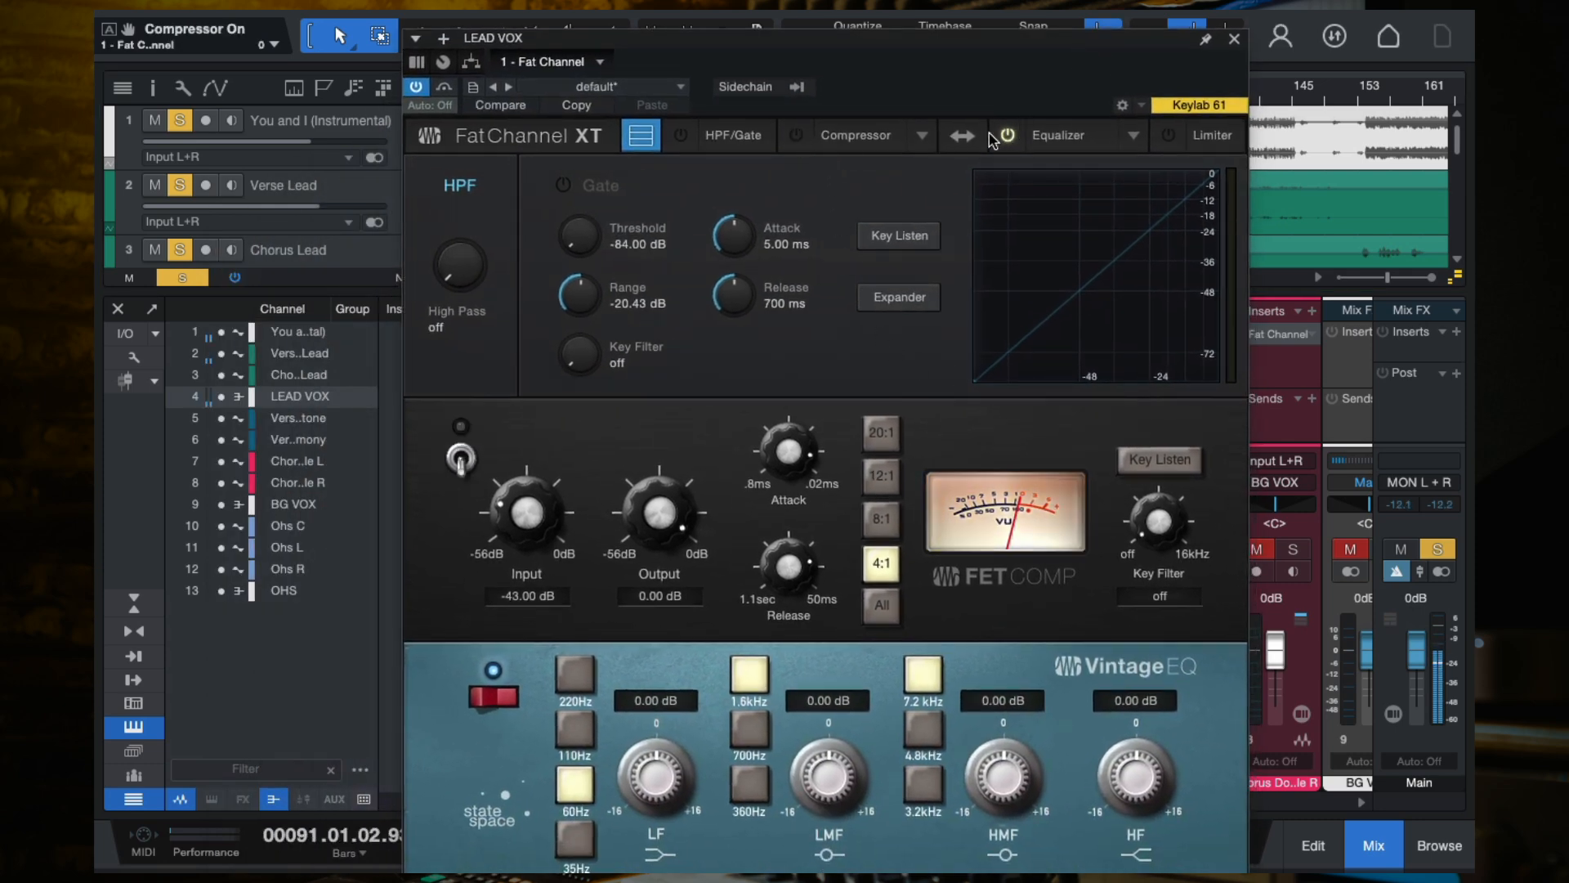
left_click(641, 140)
left_click(1058, 137)
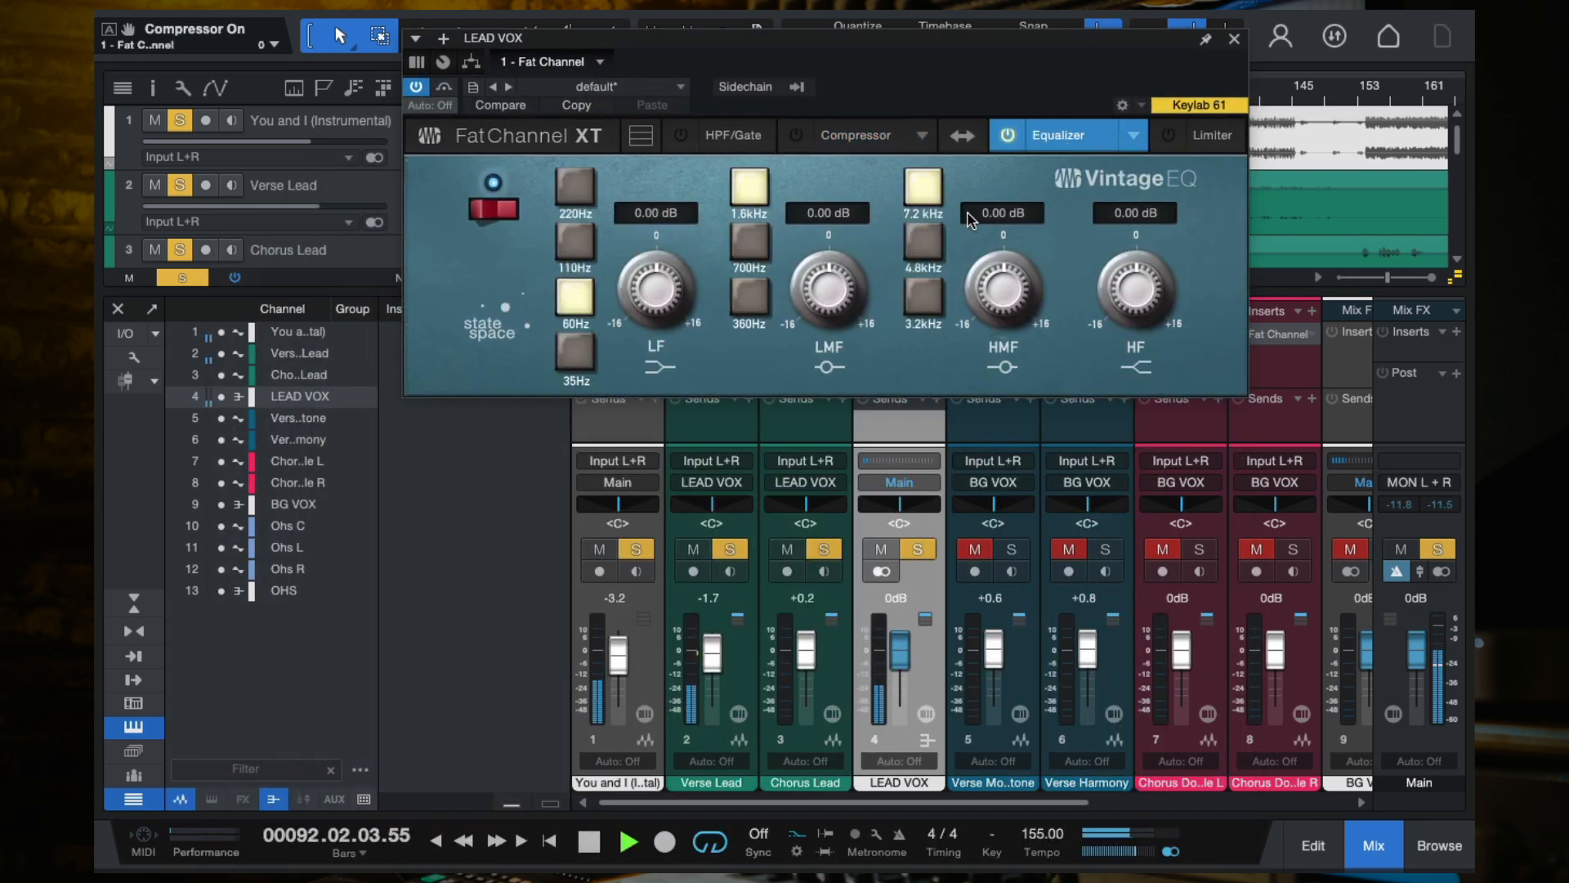
left_click_drag(1003, 49, 967, 192)
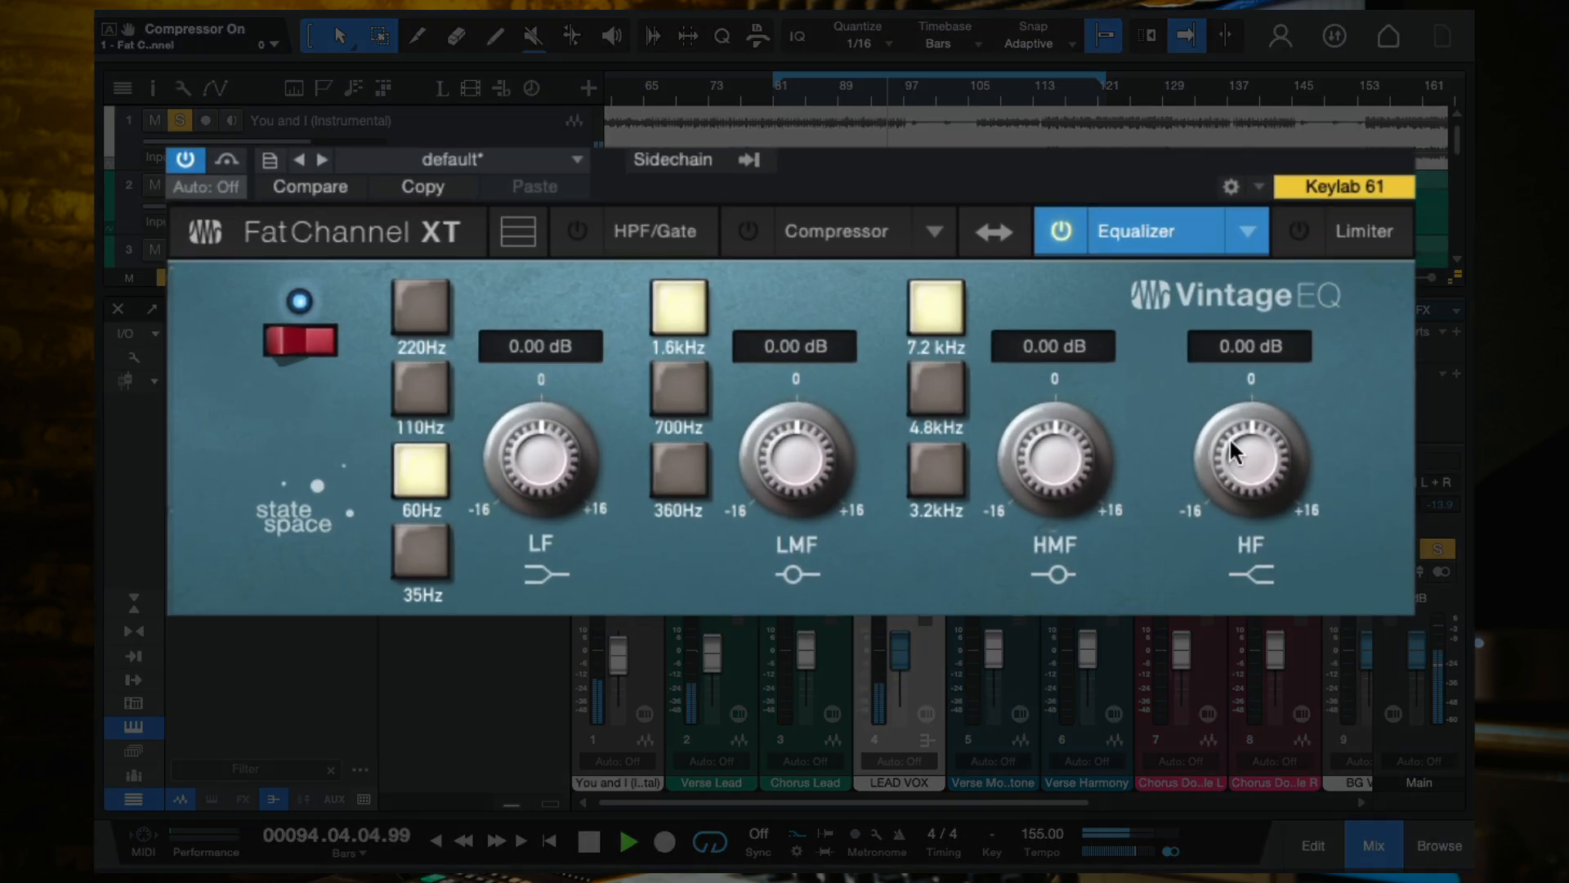
Boost the Vintage EQ's HF band to 3.68 dB and cut its 7.2 kHz HMF band to -2.56 dB.
mouse_move(1118, 427)
left_mouse_down()
mouse_move(1132, 298)
mouse_move(1130, 465)
mouse_move(1135, 409)
left_mouse_up()
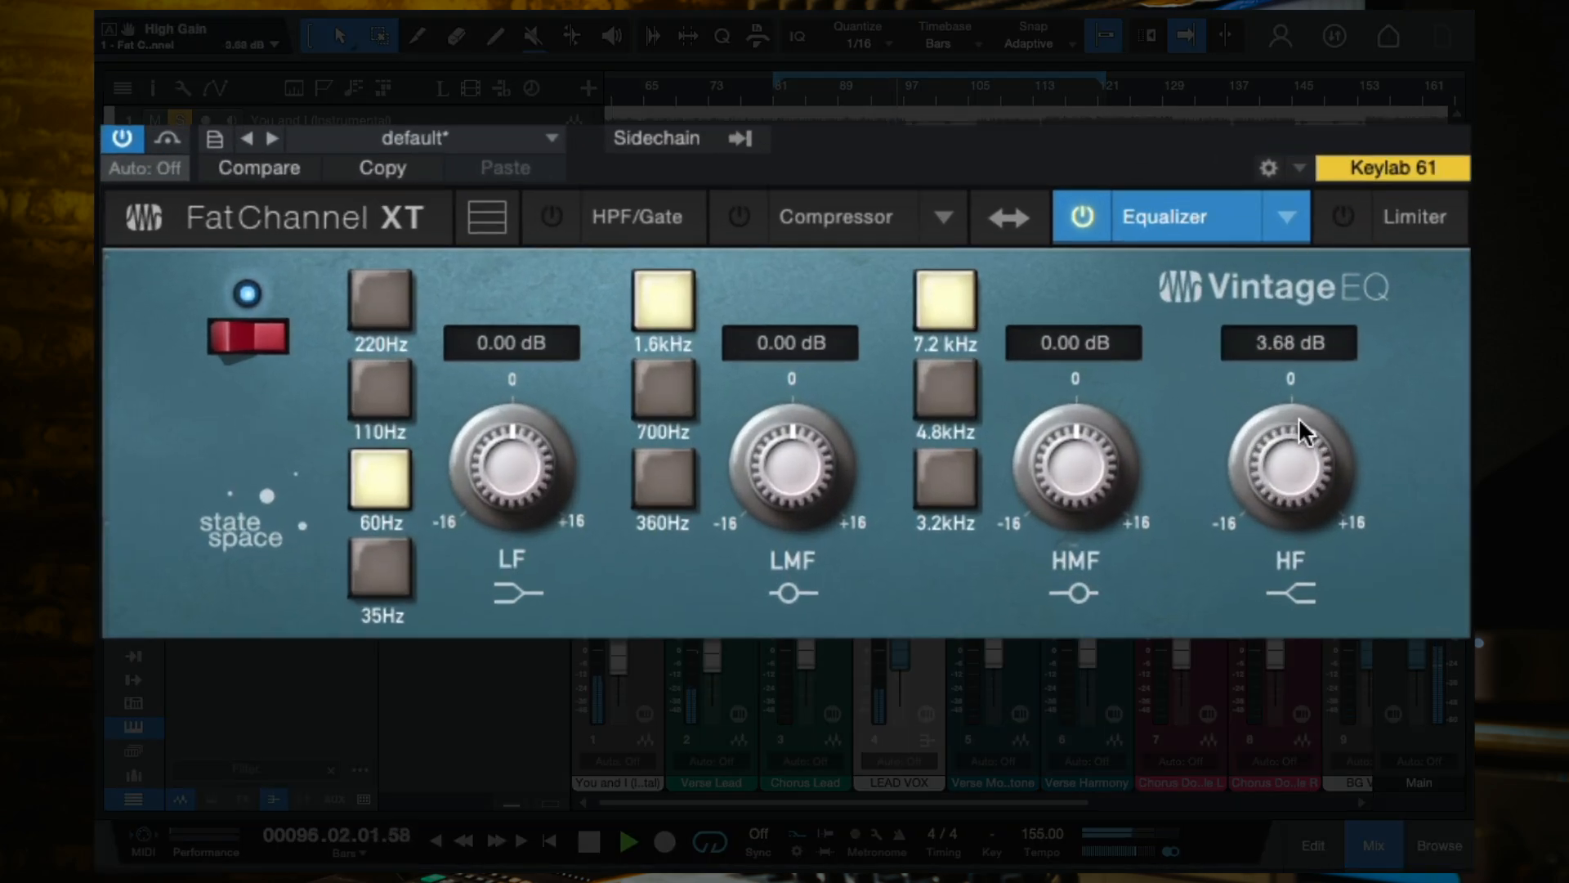
left_click_drag(1079, 458, 1079, 490)
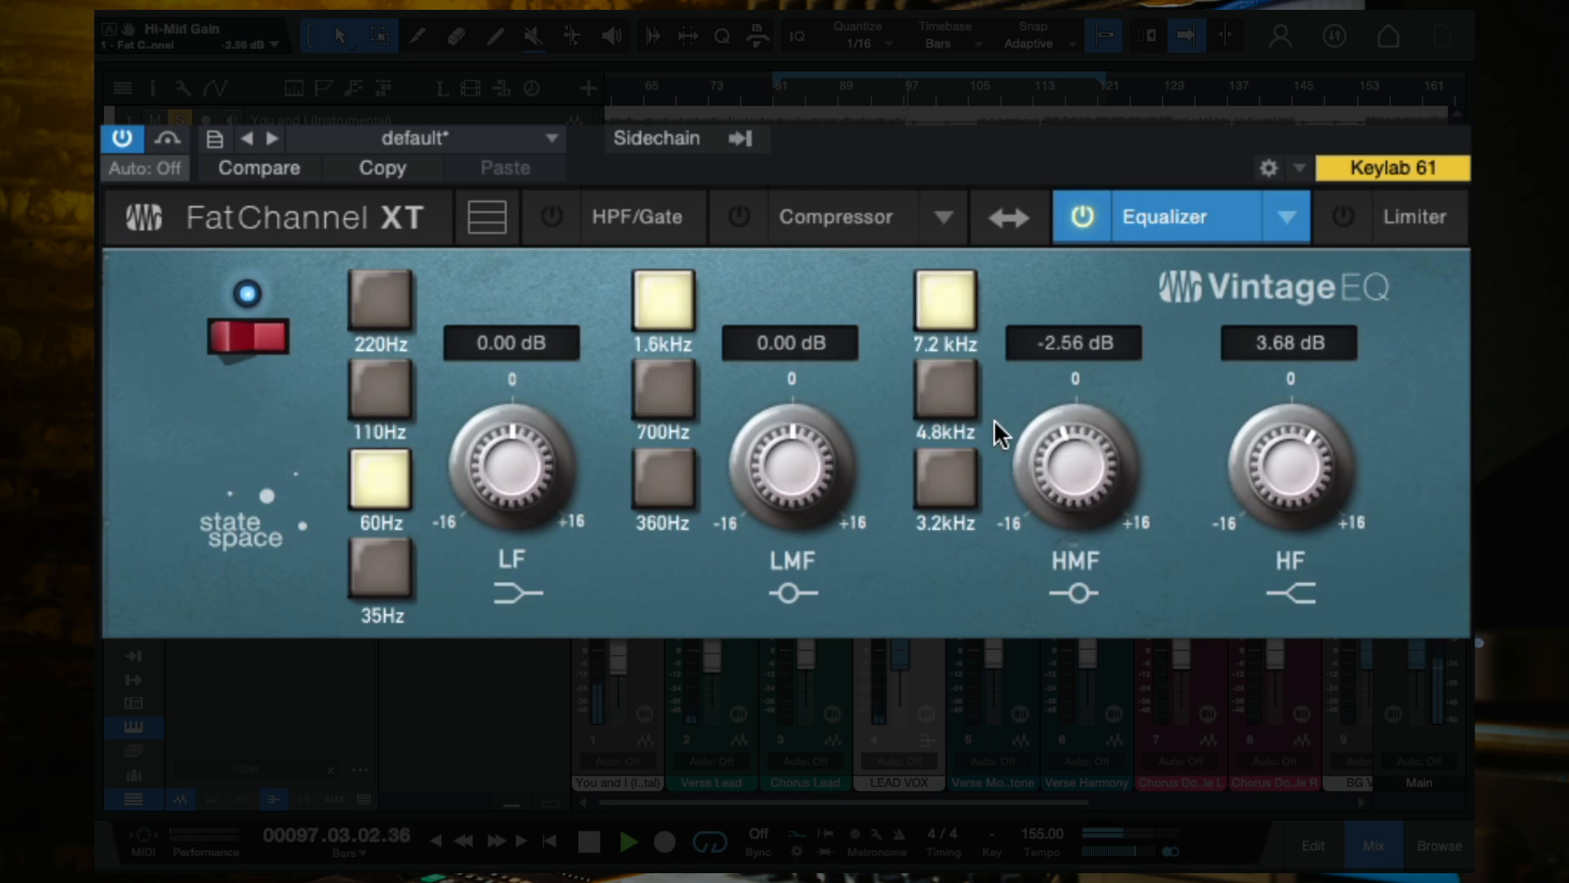
Try the LMF band at 360 Hz and 700 Hz, set it to 700 Hz at -2.08 dB, and compare with the EQ bypassed.
left_click(663, 490)
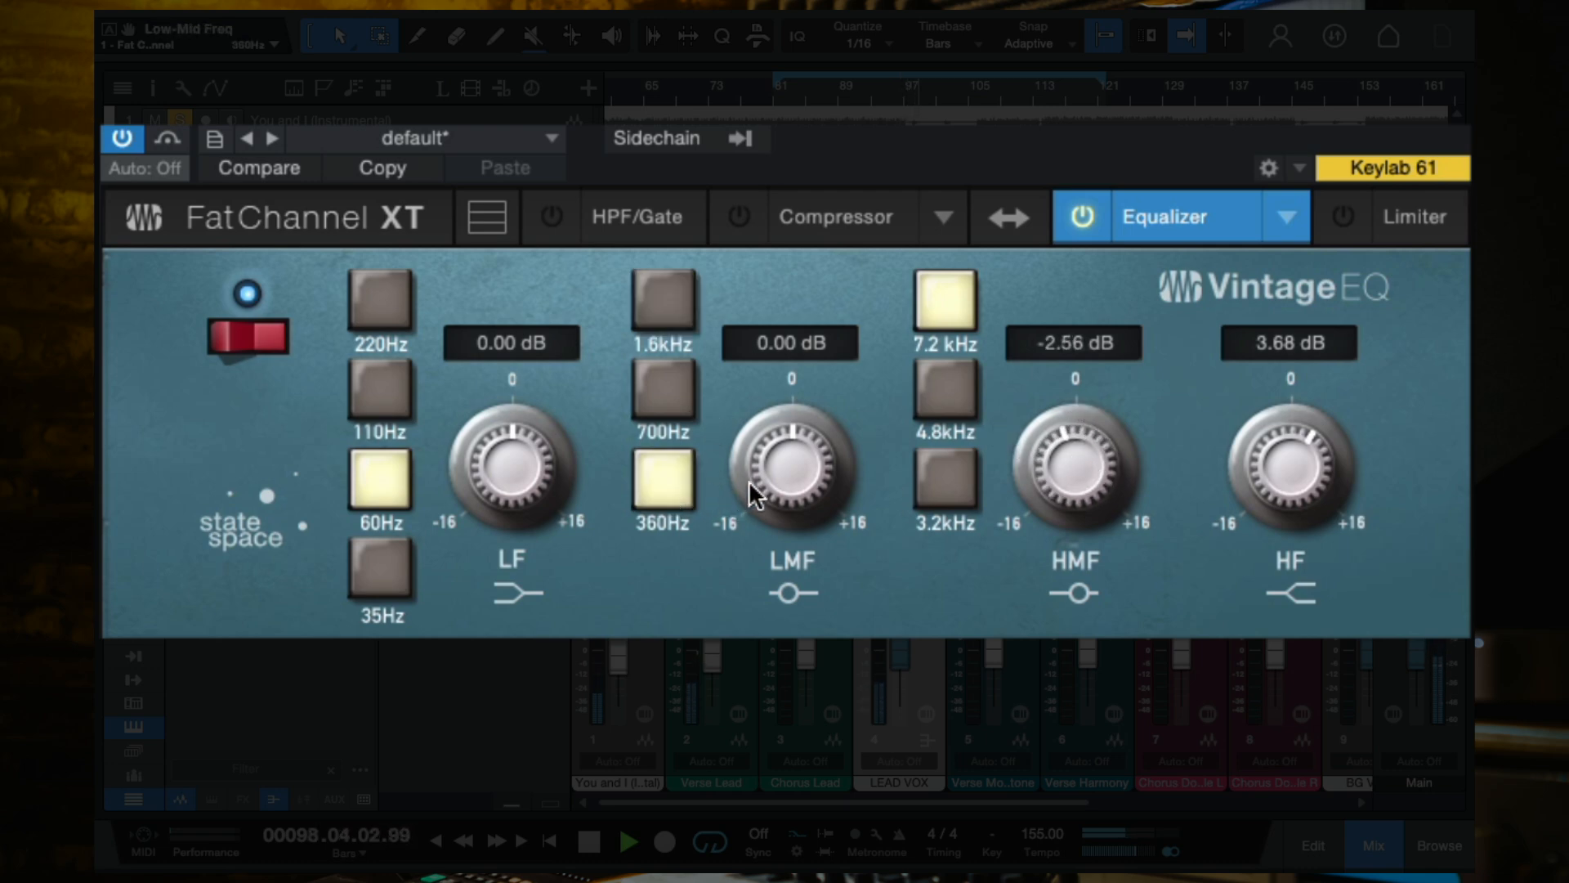
left_click_drag(749, 479, 823, 378)
left_click(669, 372)
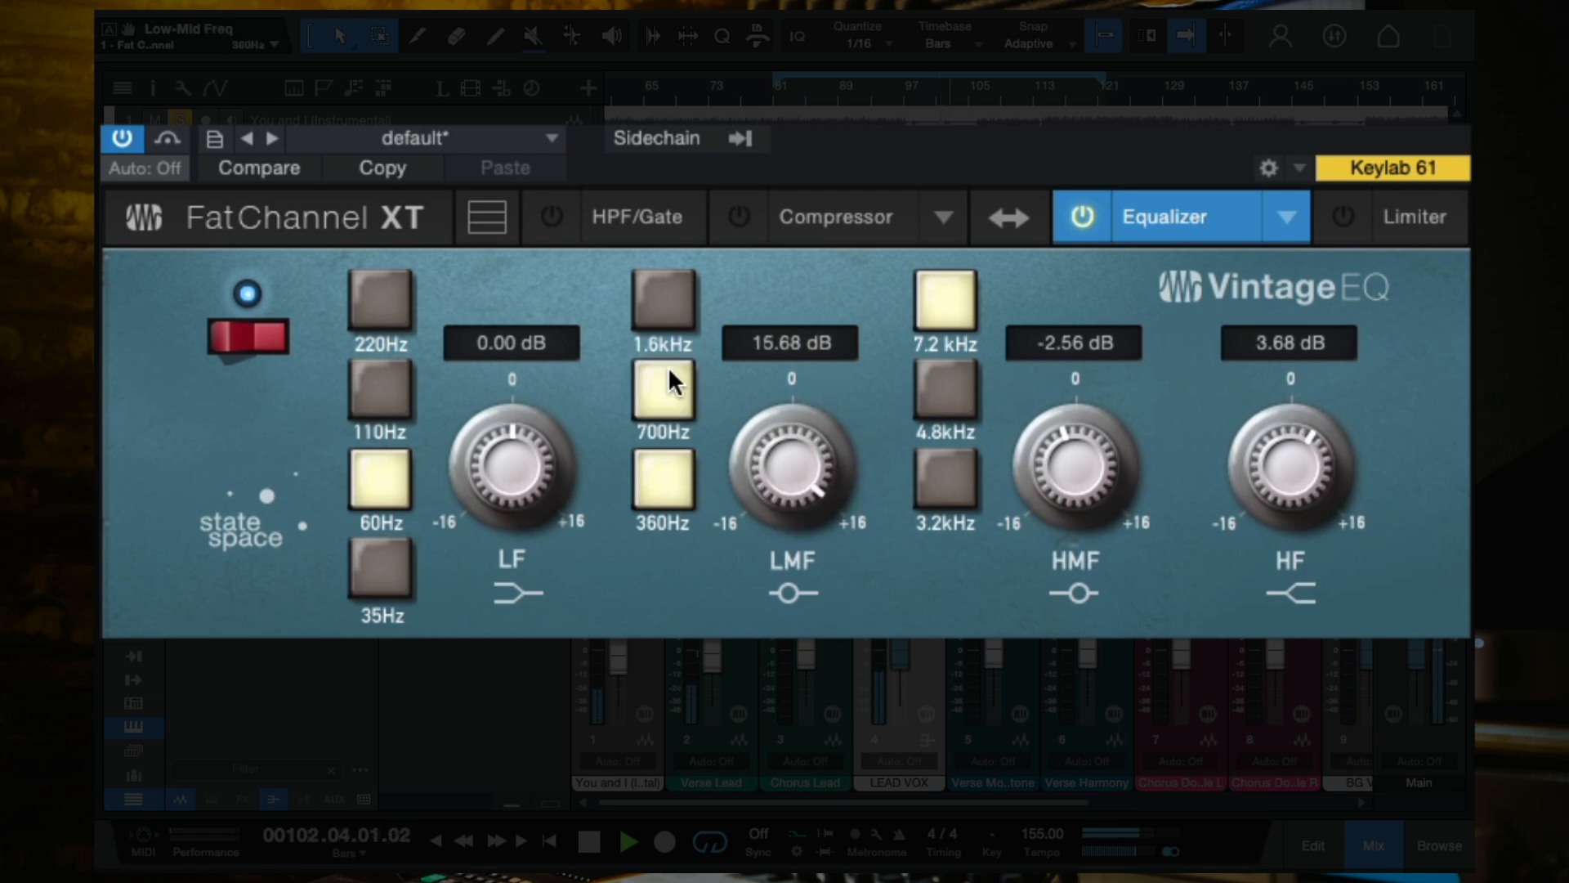
left_click_drag(756, 498, 767, 636)
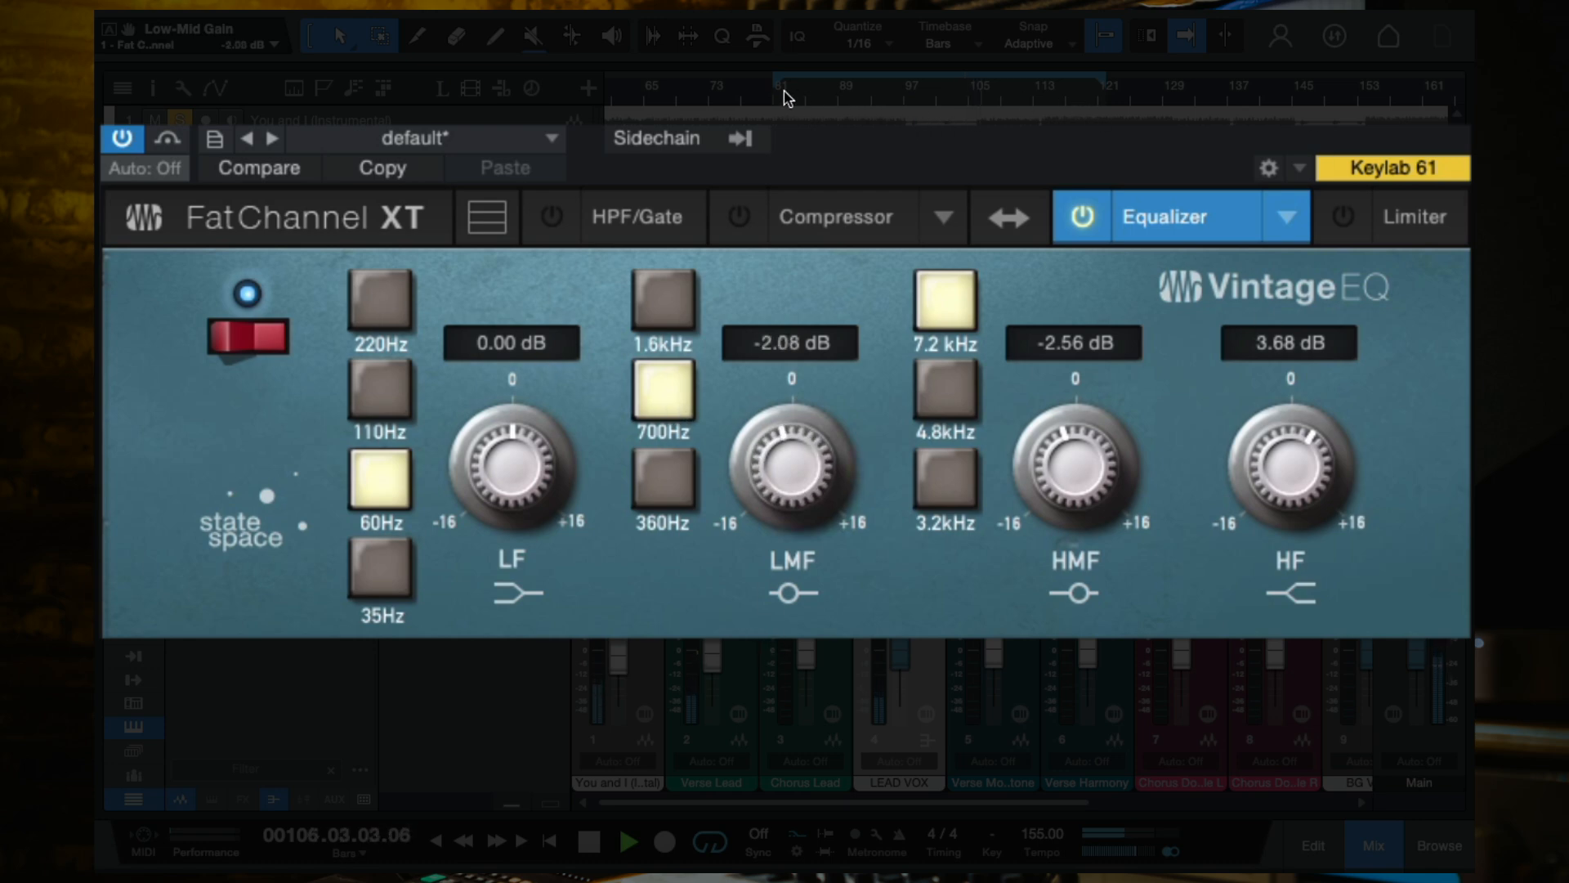
left_click(237, 346)
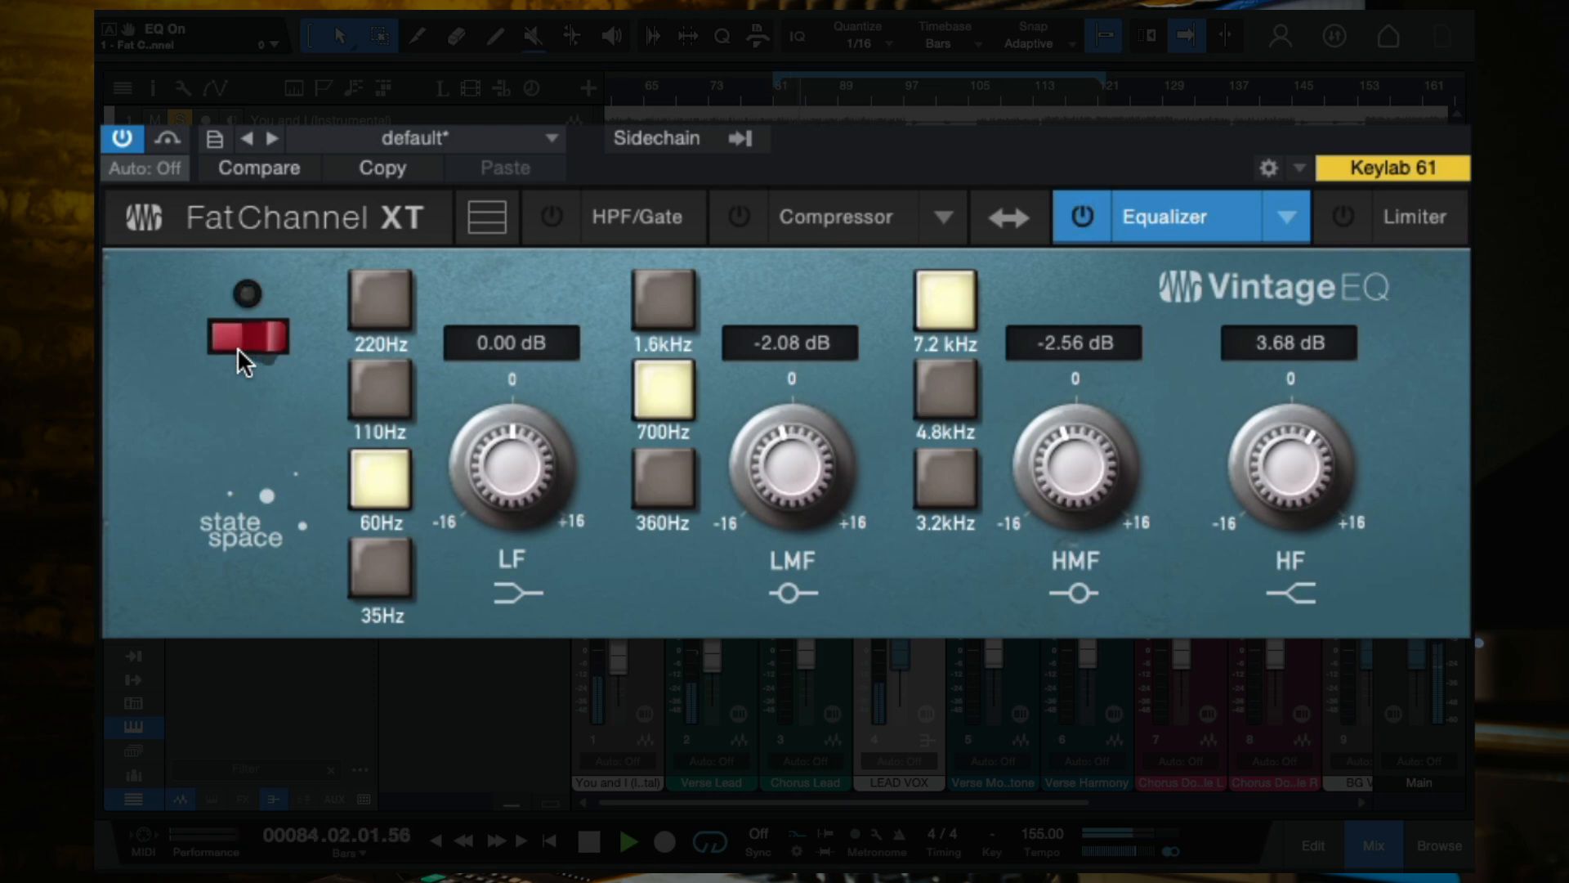
left_click(237, 347)
Set the LF band to 220 Hz at -0.48 dB and the LMF band to 360 Hz at -1.92 dB.
left_click(381, 304)
left_click_drag(566, 517, 496, 458)
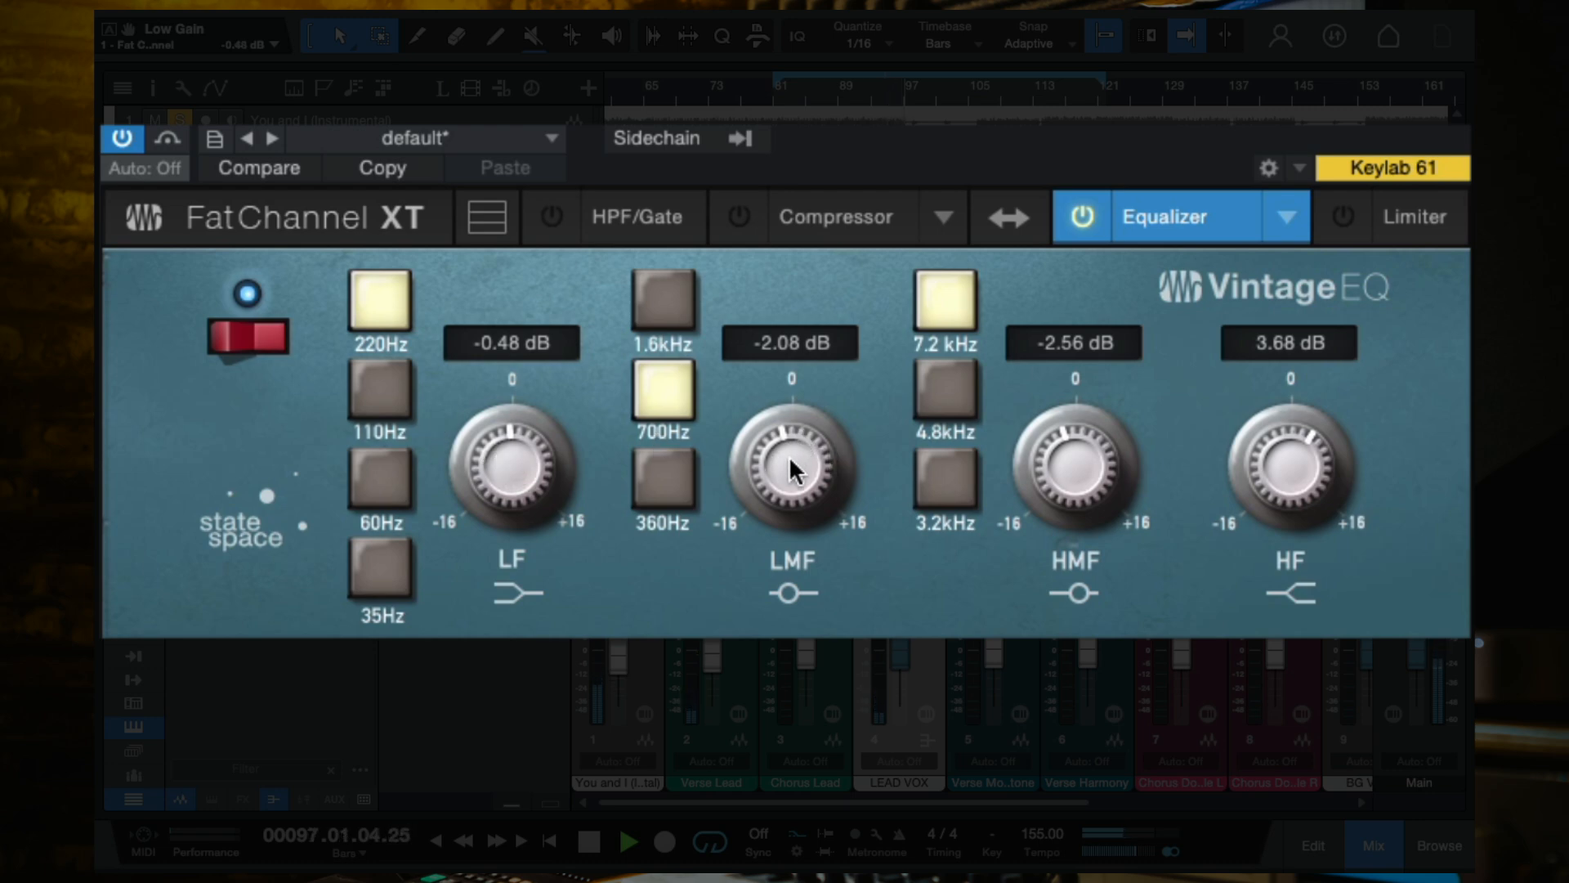
left_click_drag(790, 460, 786, 360)
left_click(663, 478)
left_click_drag(792, 444, 799, 548)
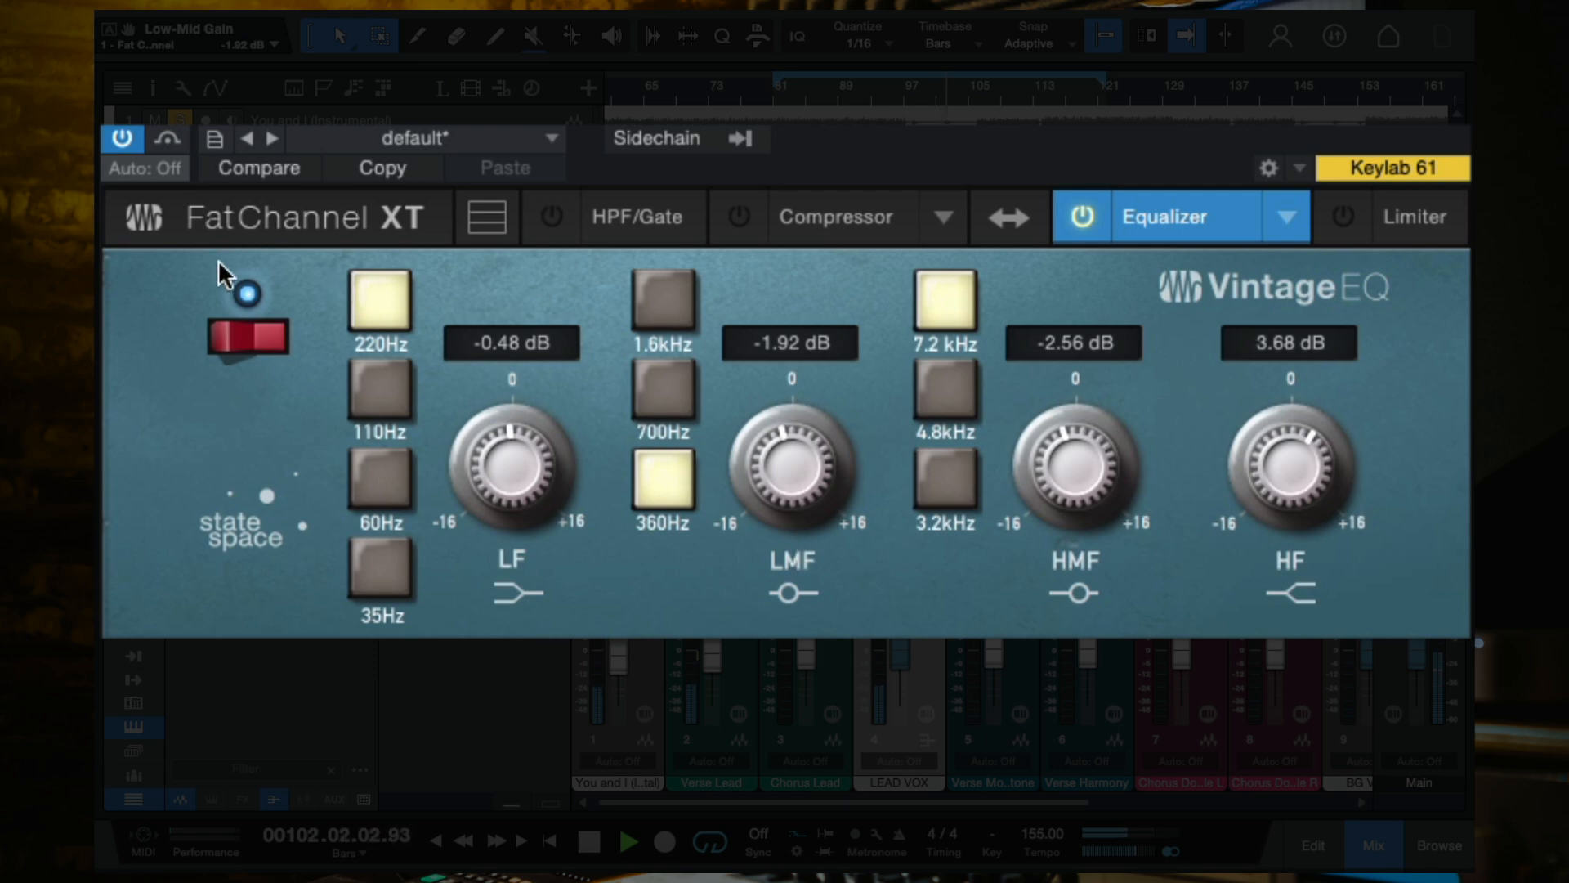
Compare the lead vocals with the Vintage EQ off and on, and stop playback.
left_click(229, 327)
left_click(229, 328)
key("space")
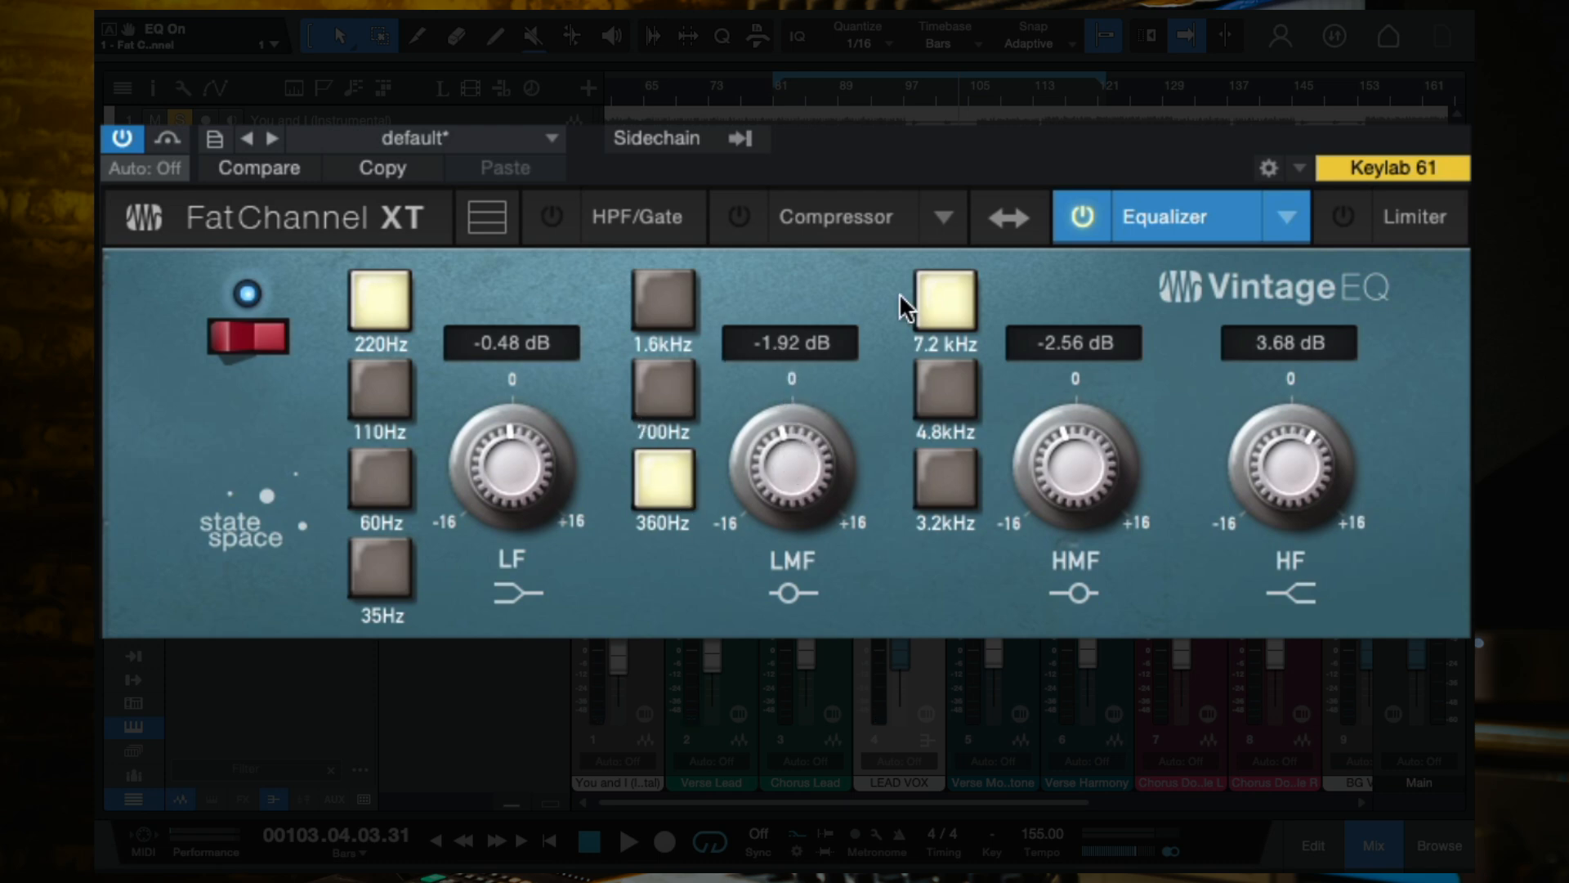
Audition exaggerated 360 Hz LMF cuts of -9.44 dB and -14.88 dB from the loop start, and return the gain to -1.92 dB.
left_click(784, 90)
left_click_drag(808, 465, 808, 548)
key("space")
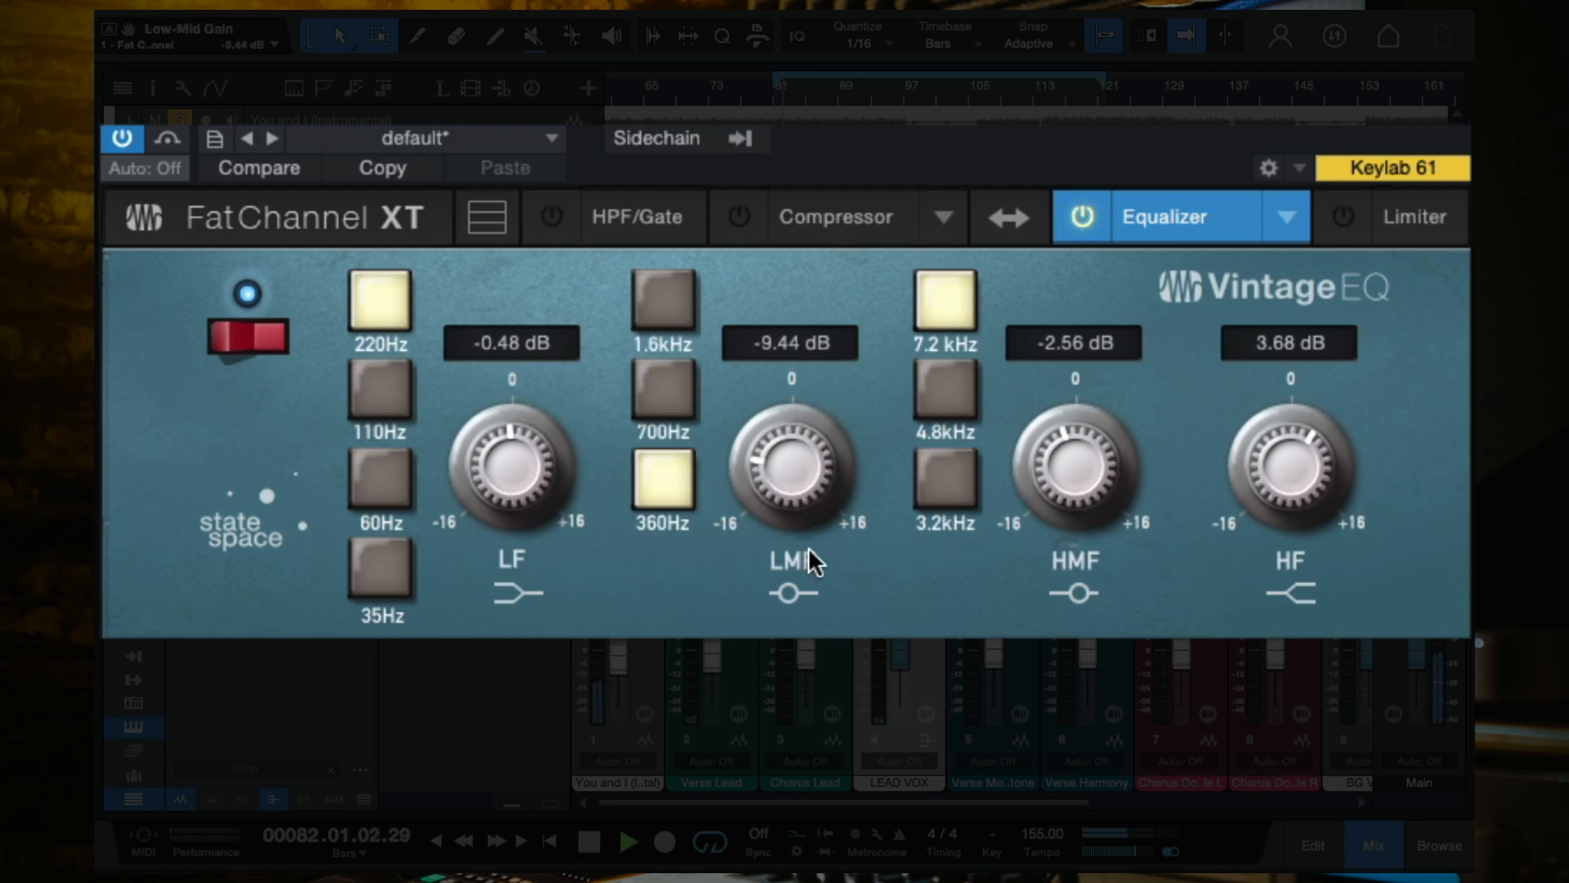
left_click_drag(782, 466, 780, 523)
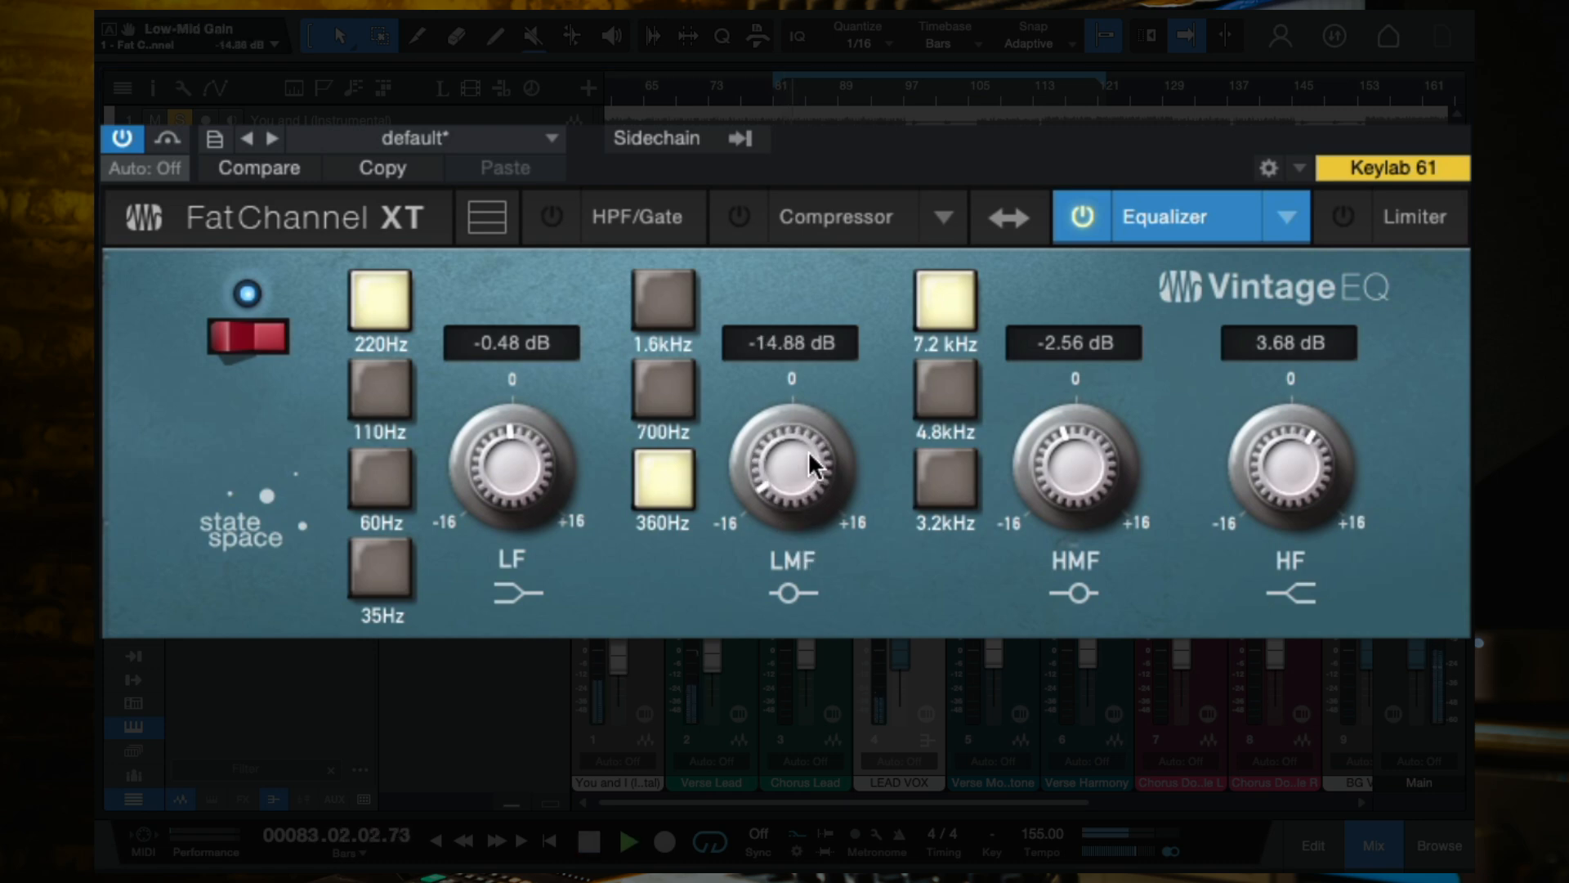
key("space")
key("ctrl+z")
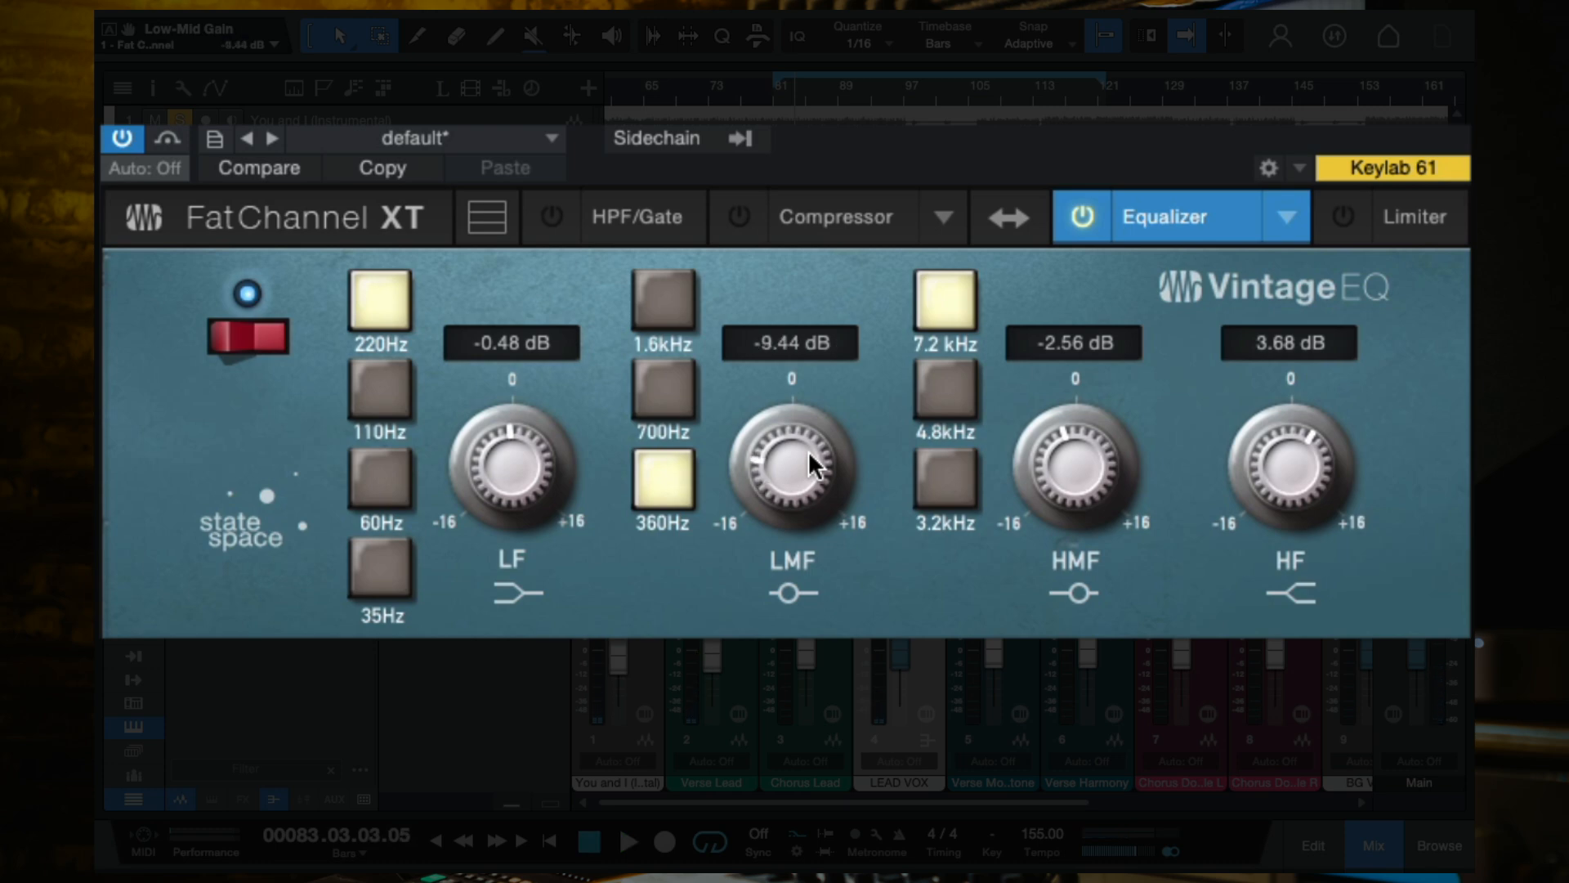
mouse_move(810, 455)
left_mouse_down()
mouse_move(812, 389)
mouse_move(804, 436)
left_mouse_up()
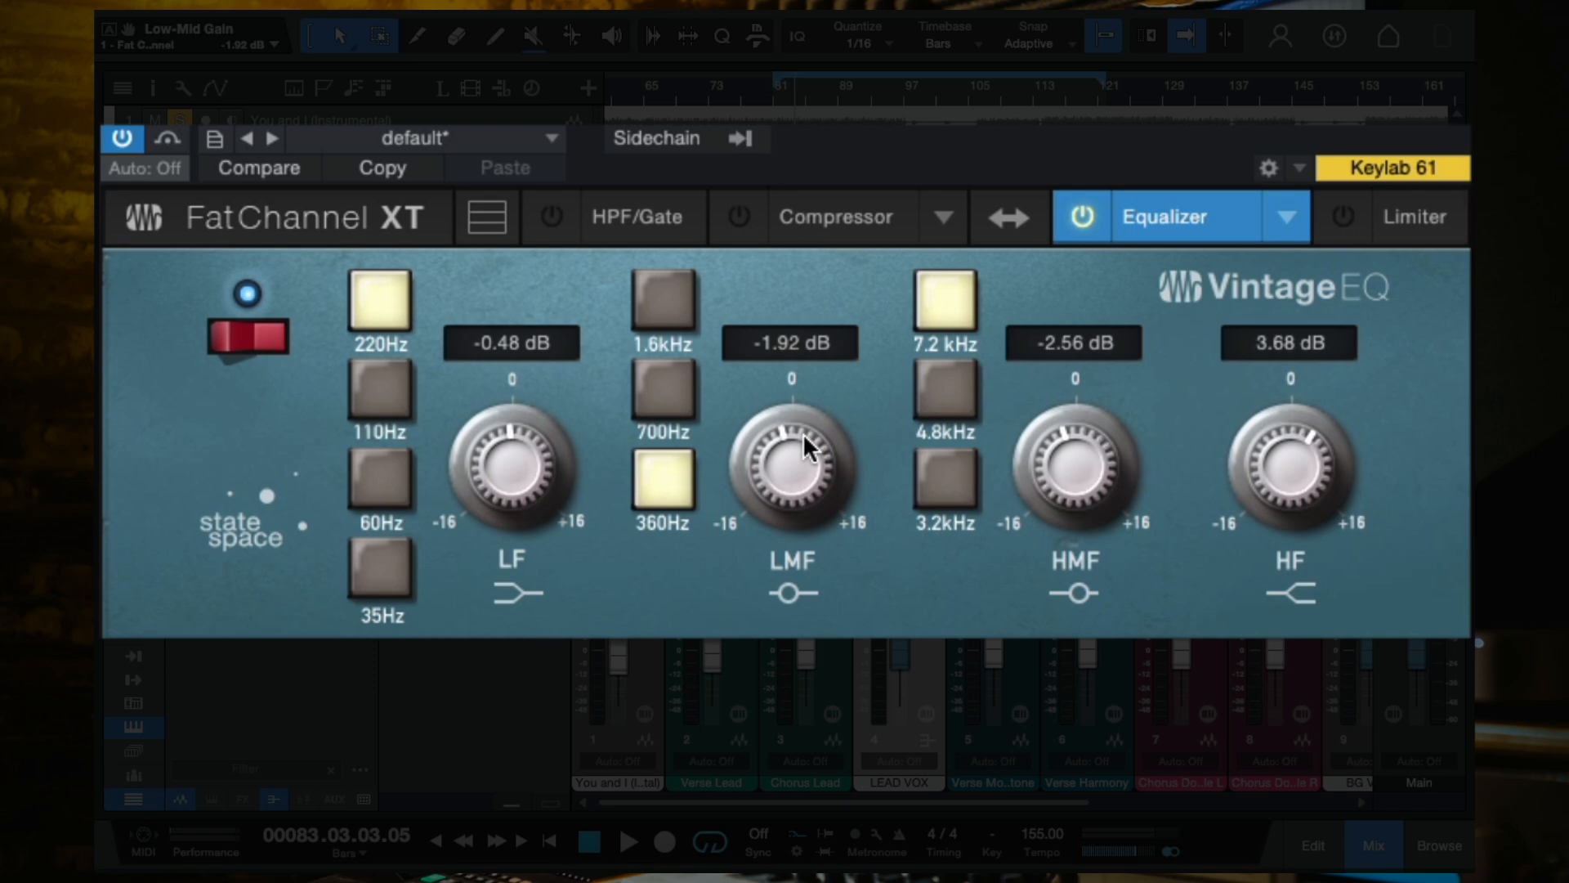
Raise the HMF gain to 4.48 dB, audition it at 4.8 kHz and 3.2 kHz, and set the band to 7.2 kHz.
key("space")
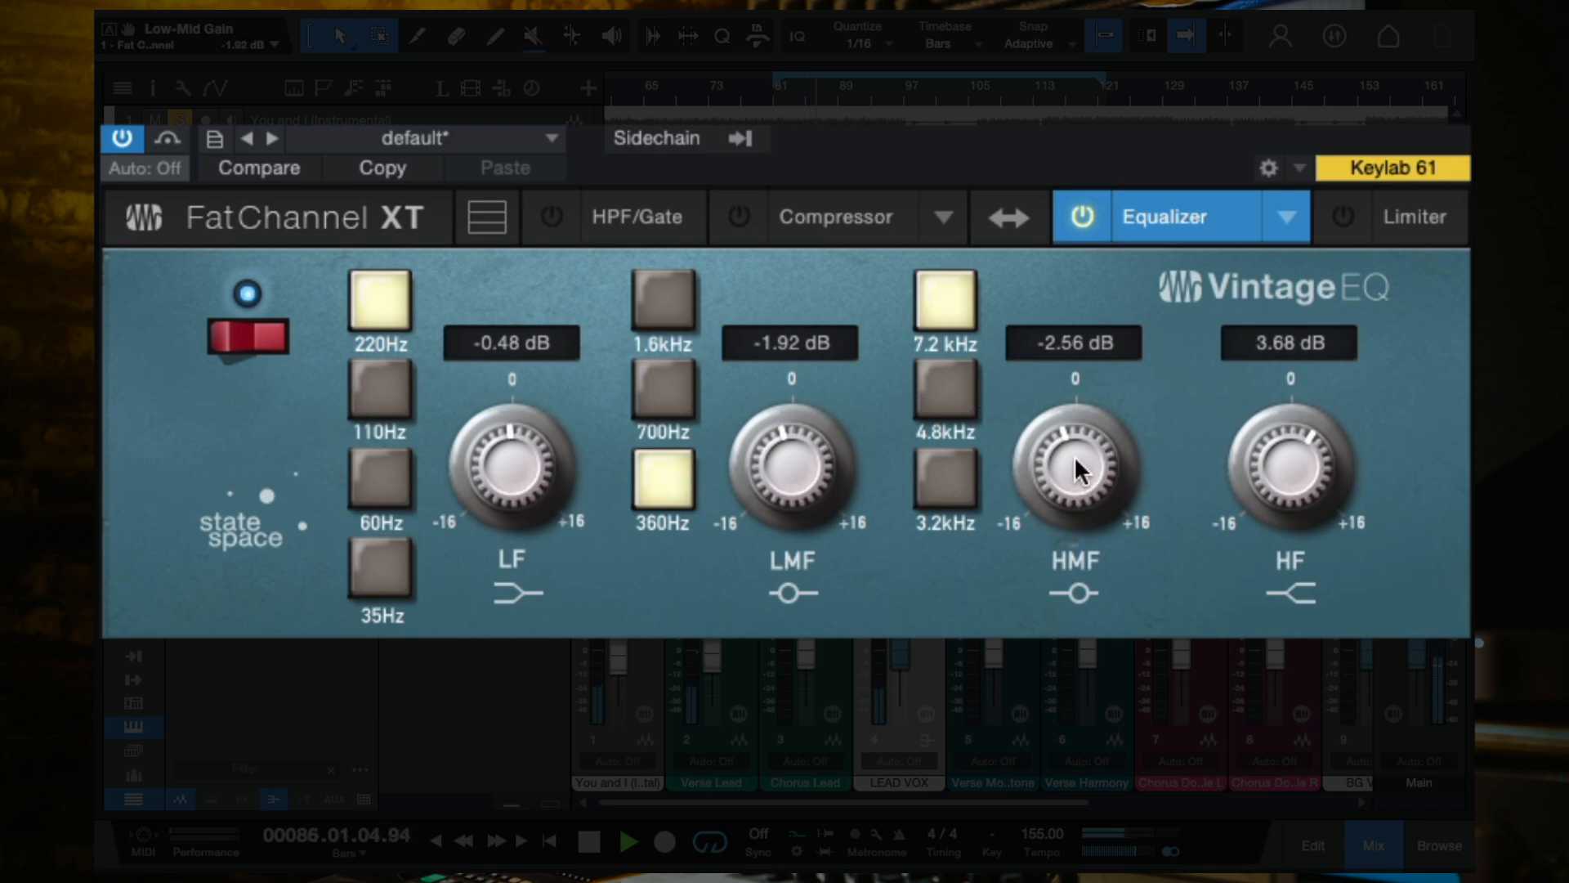
key("space")
left_click(950, 384)
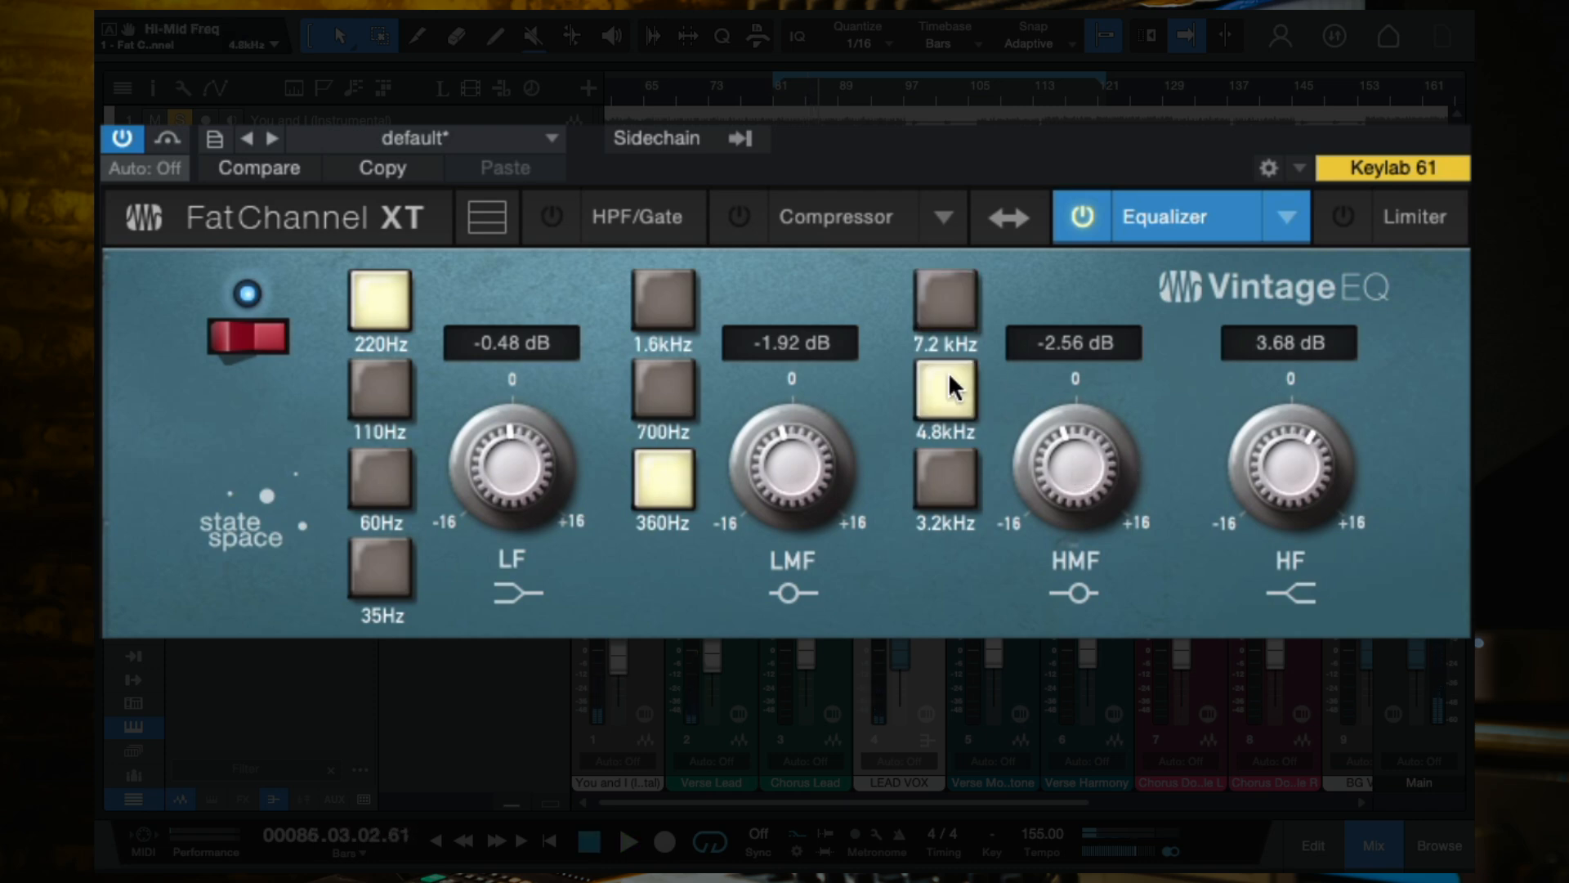
key("space")
left_click_drag(1080, 473, 1079, 398)
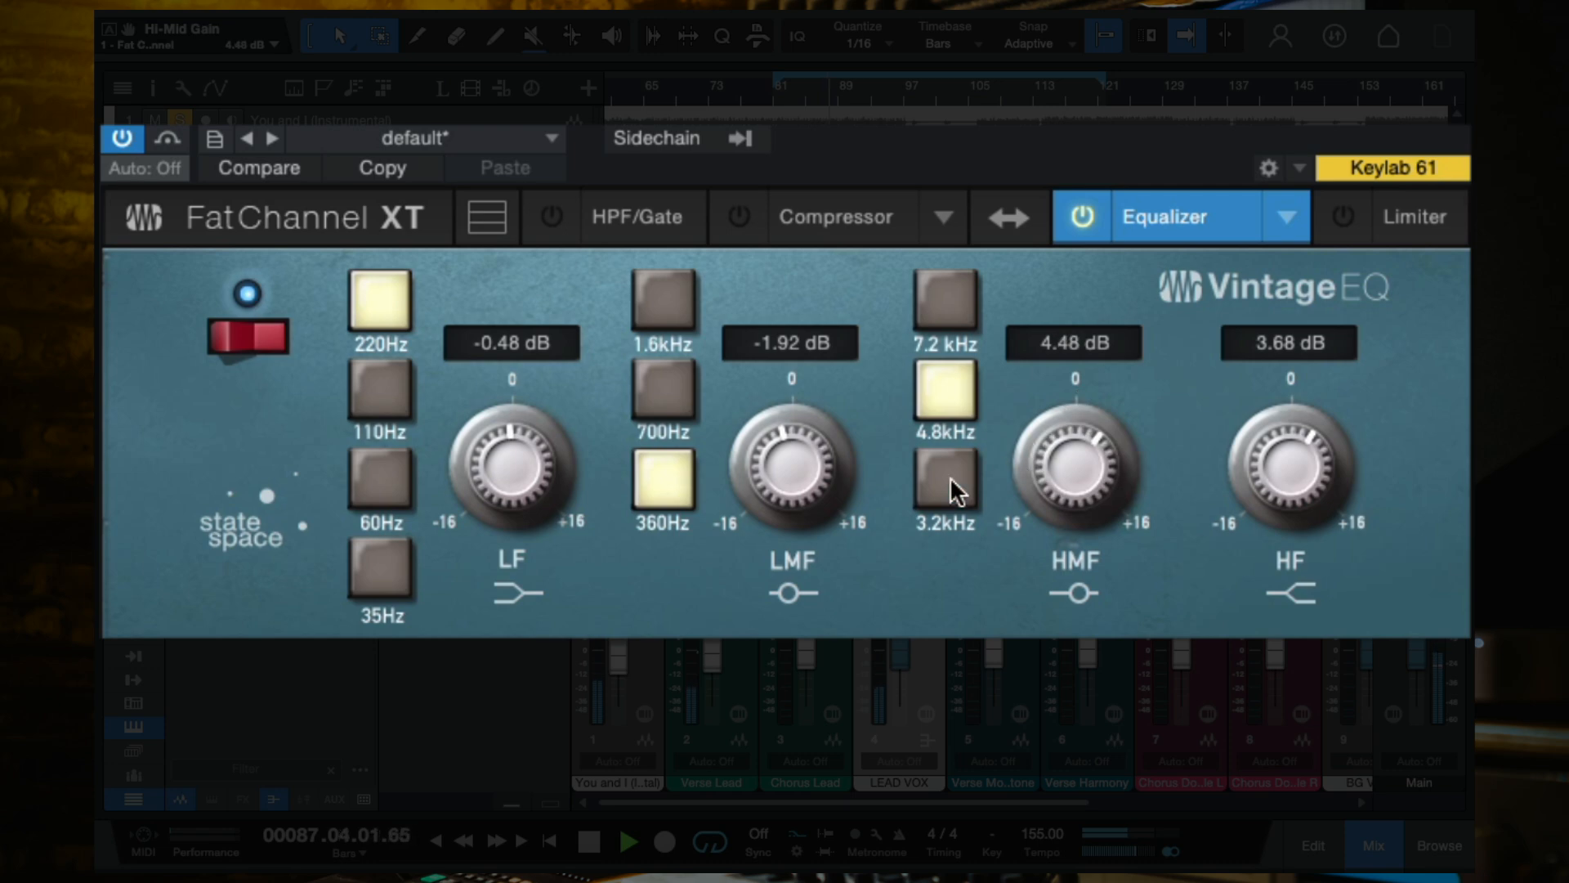
left_click(950, 477)
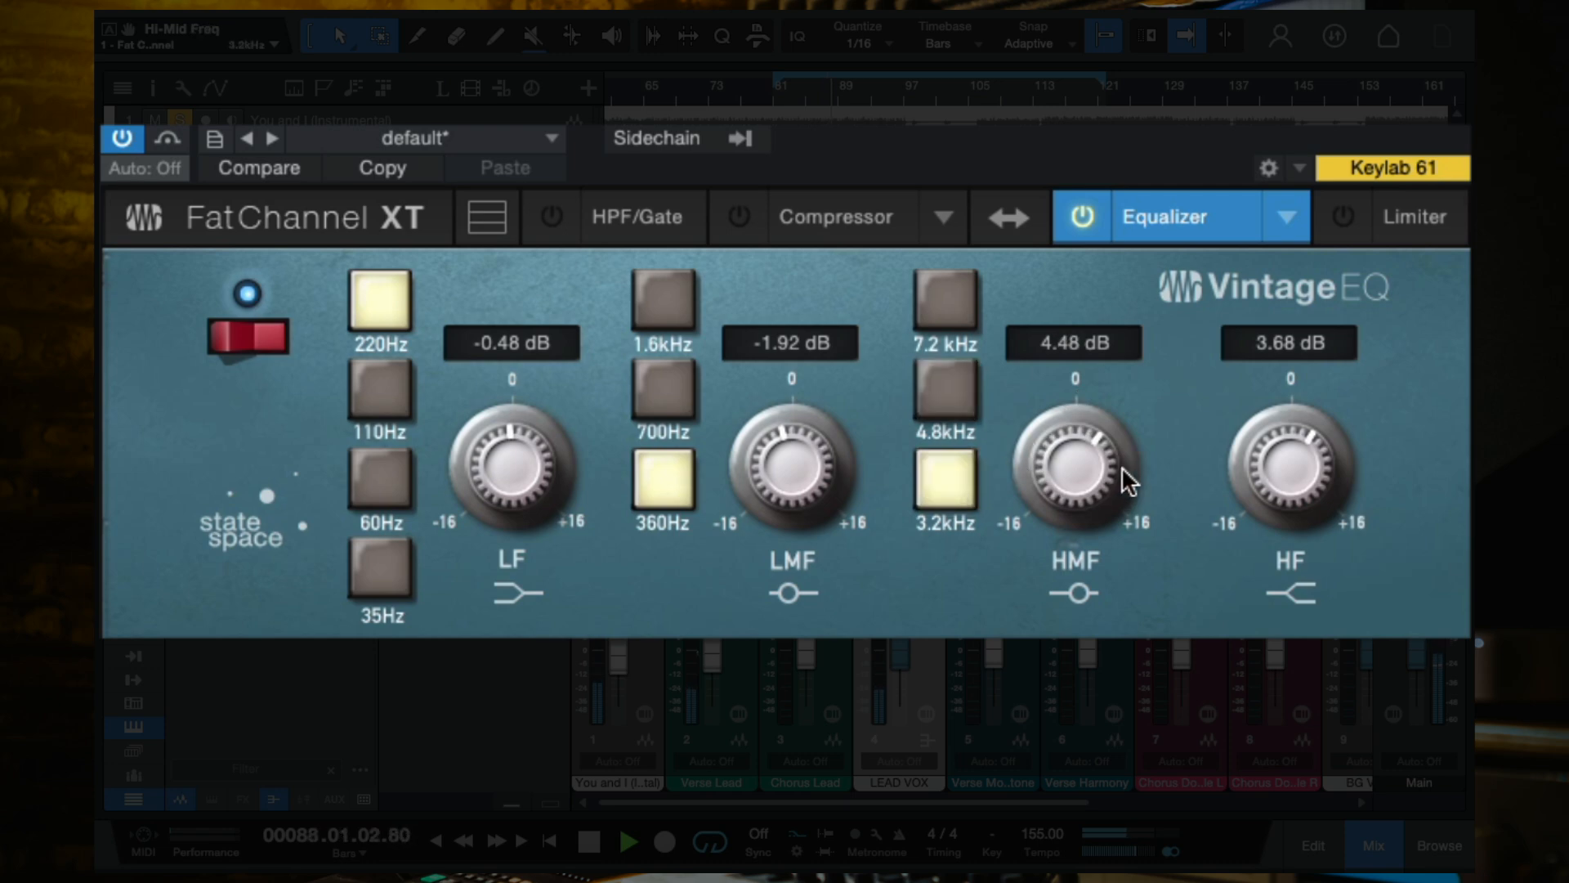
left_click(930, 291)
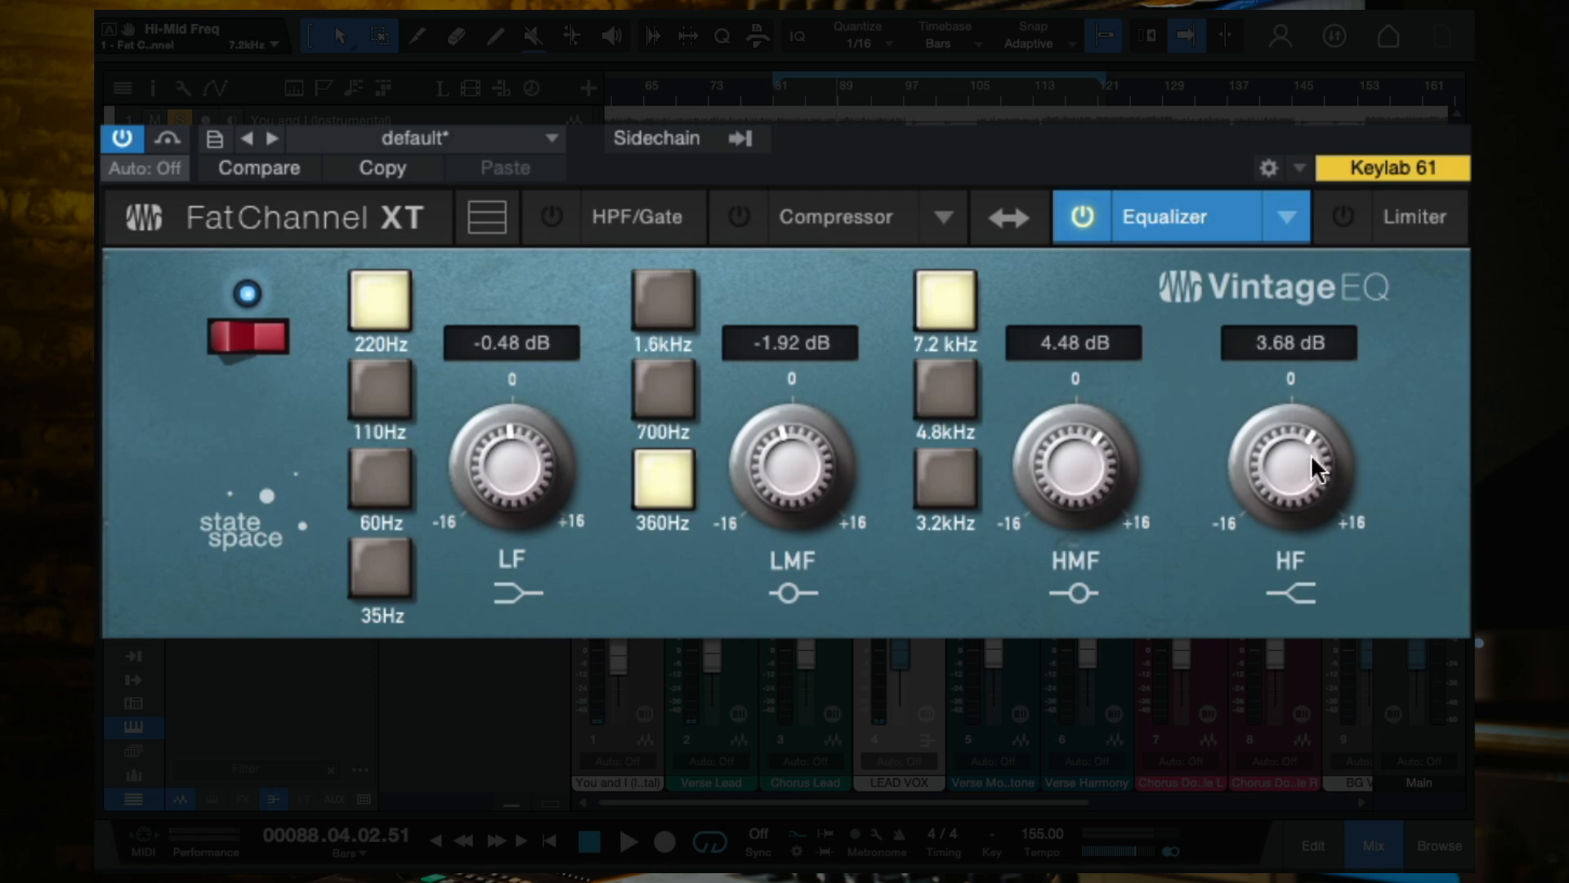
Reset the HF band's gain to 0 dB.
double_click(1269, 343)
type("0")
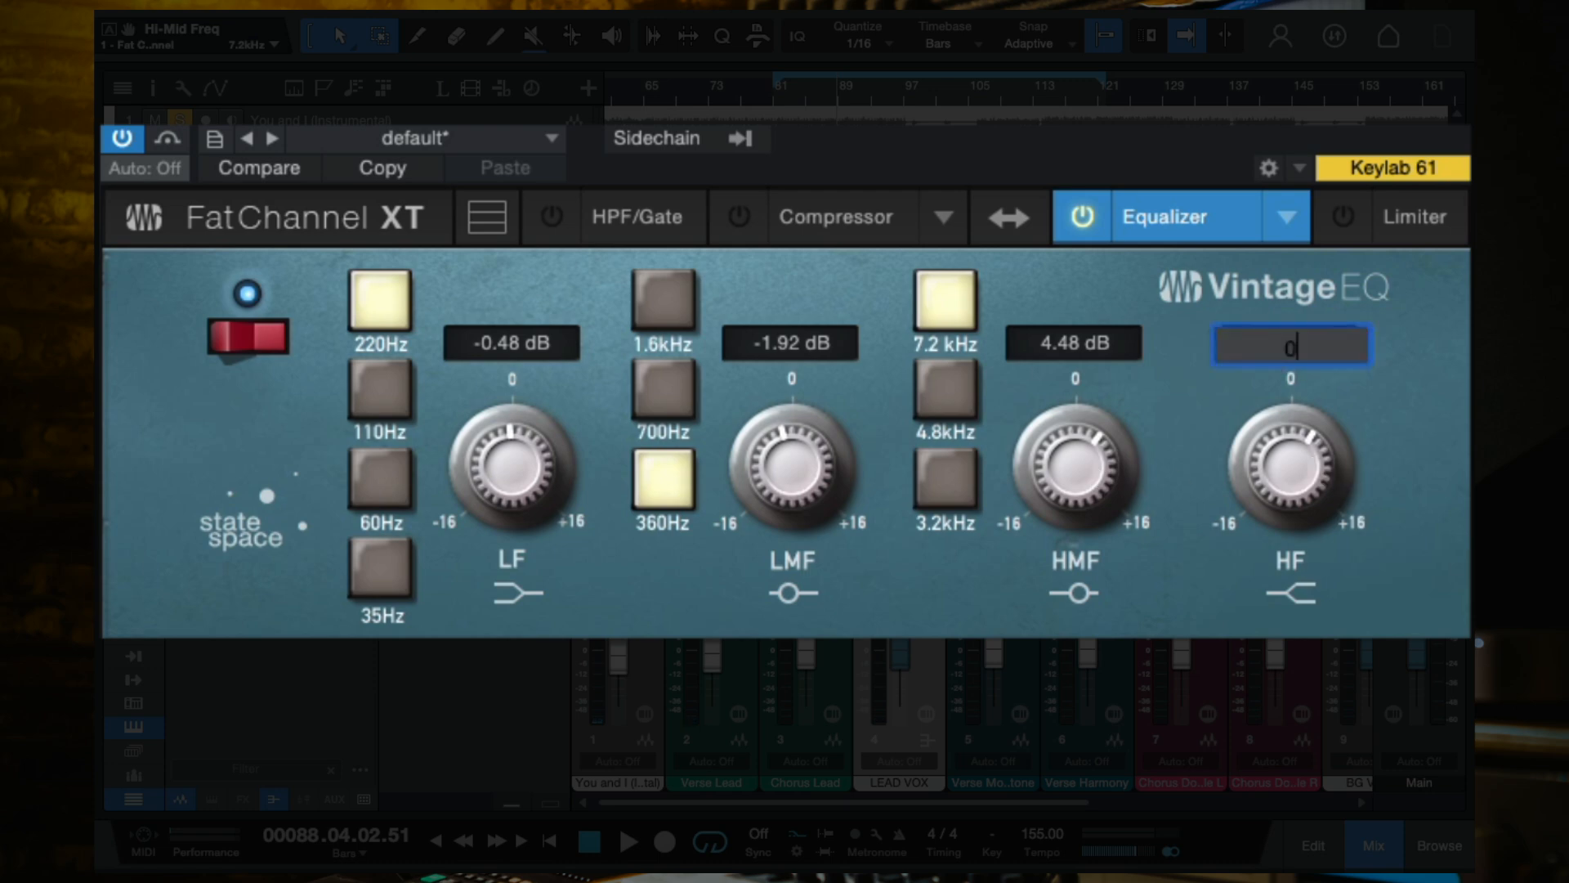
key("Return")
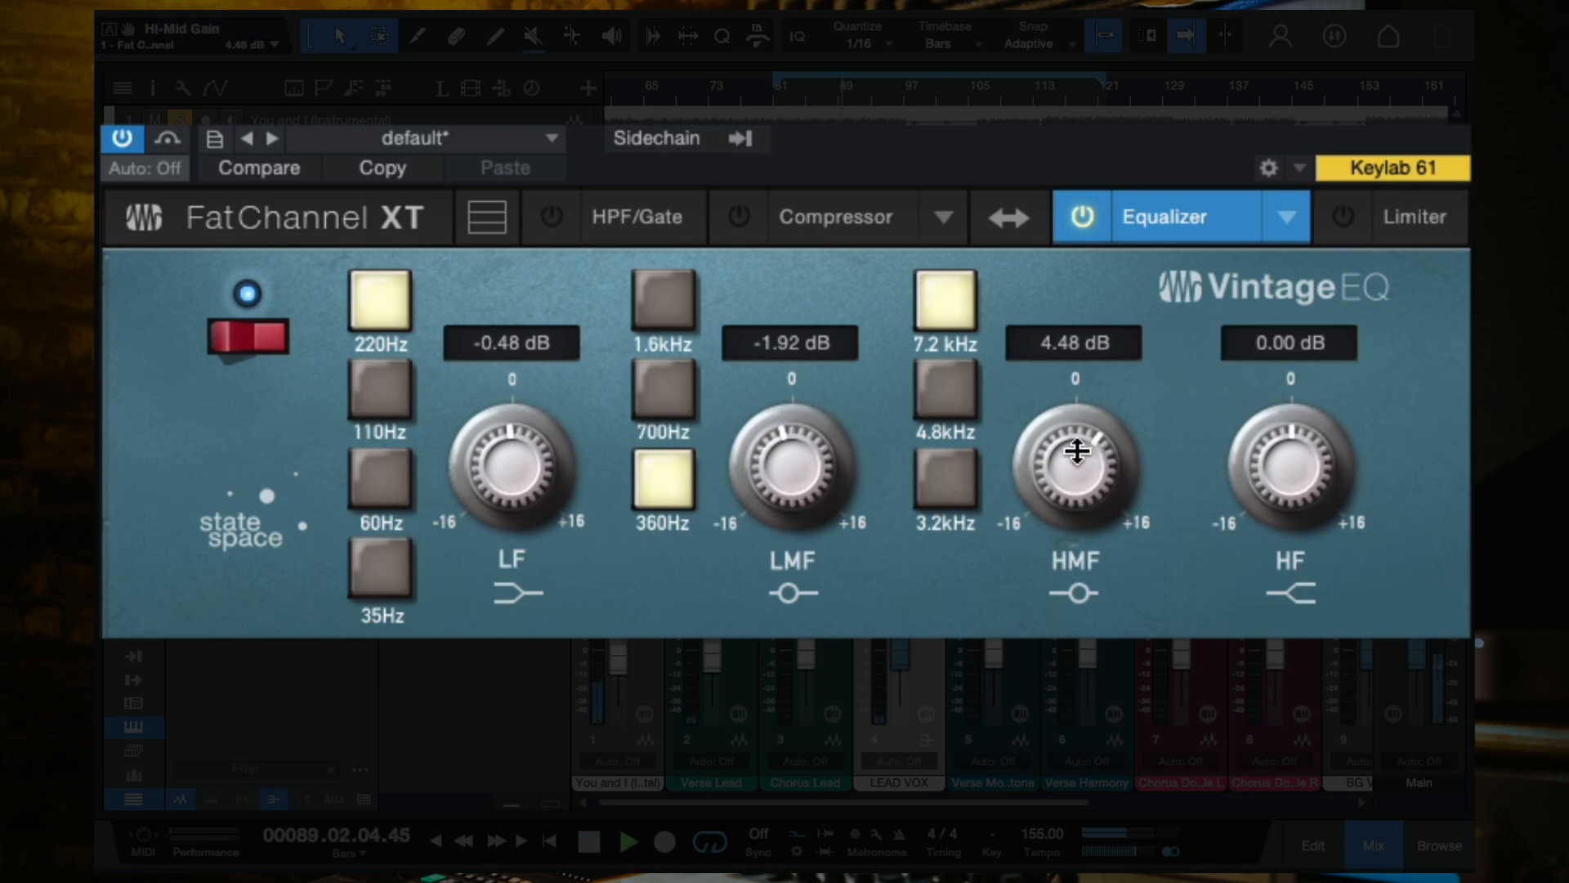
Exaggerate the HMF gain to 16.00 dB and step the band through 4.8 kHz, 3.2 kHz and 7.2 kHz.
left_click_drag(1068, 438, 1065, 325)
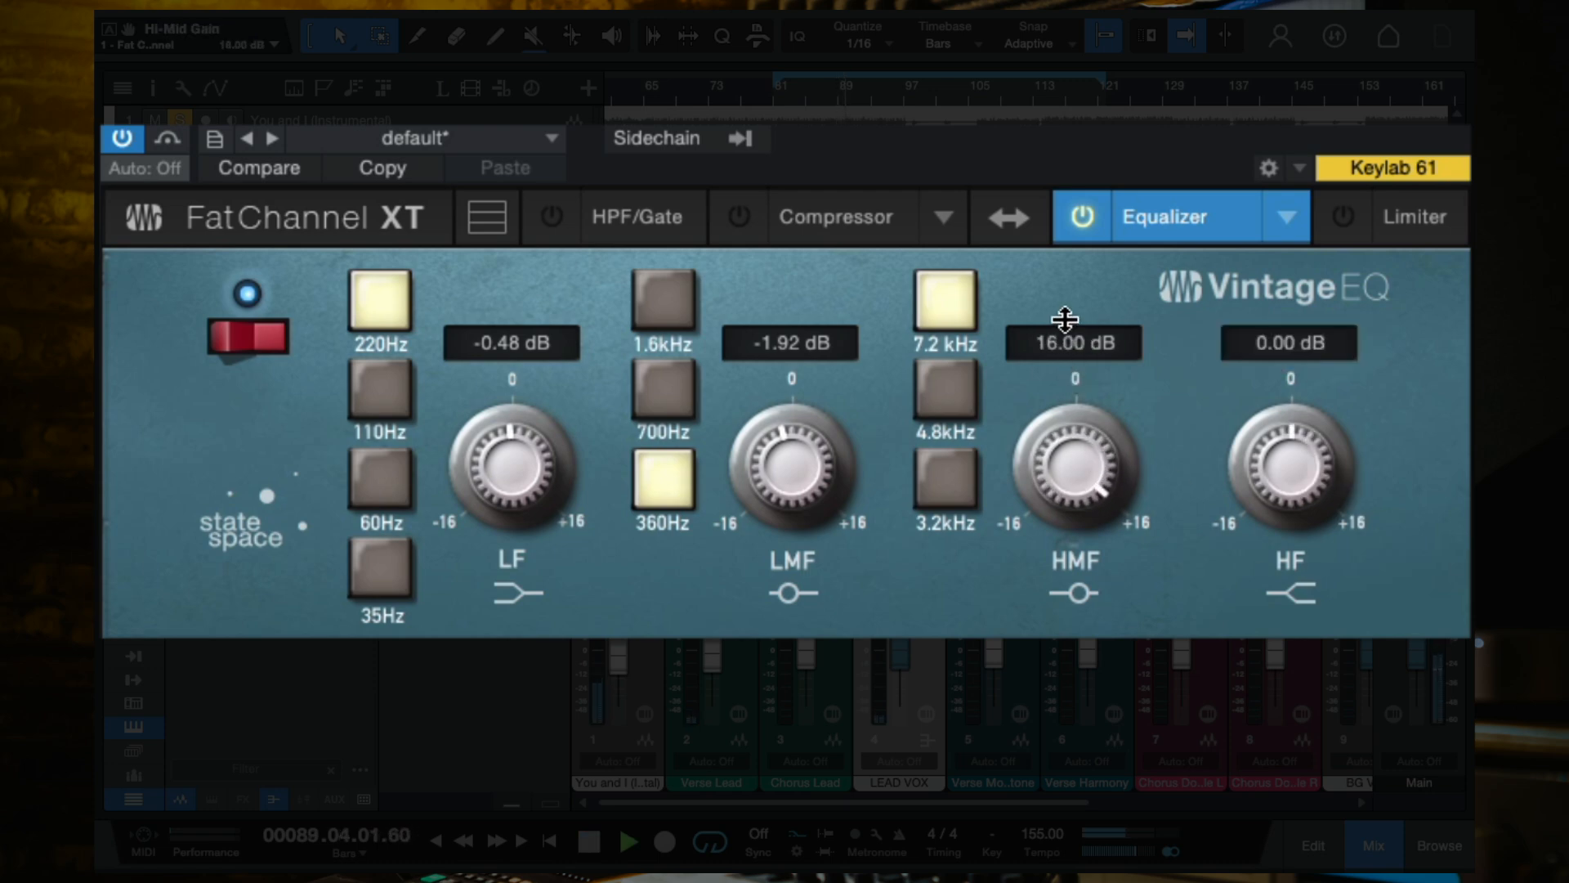
left_click(950, 389)
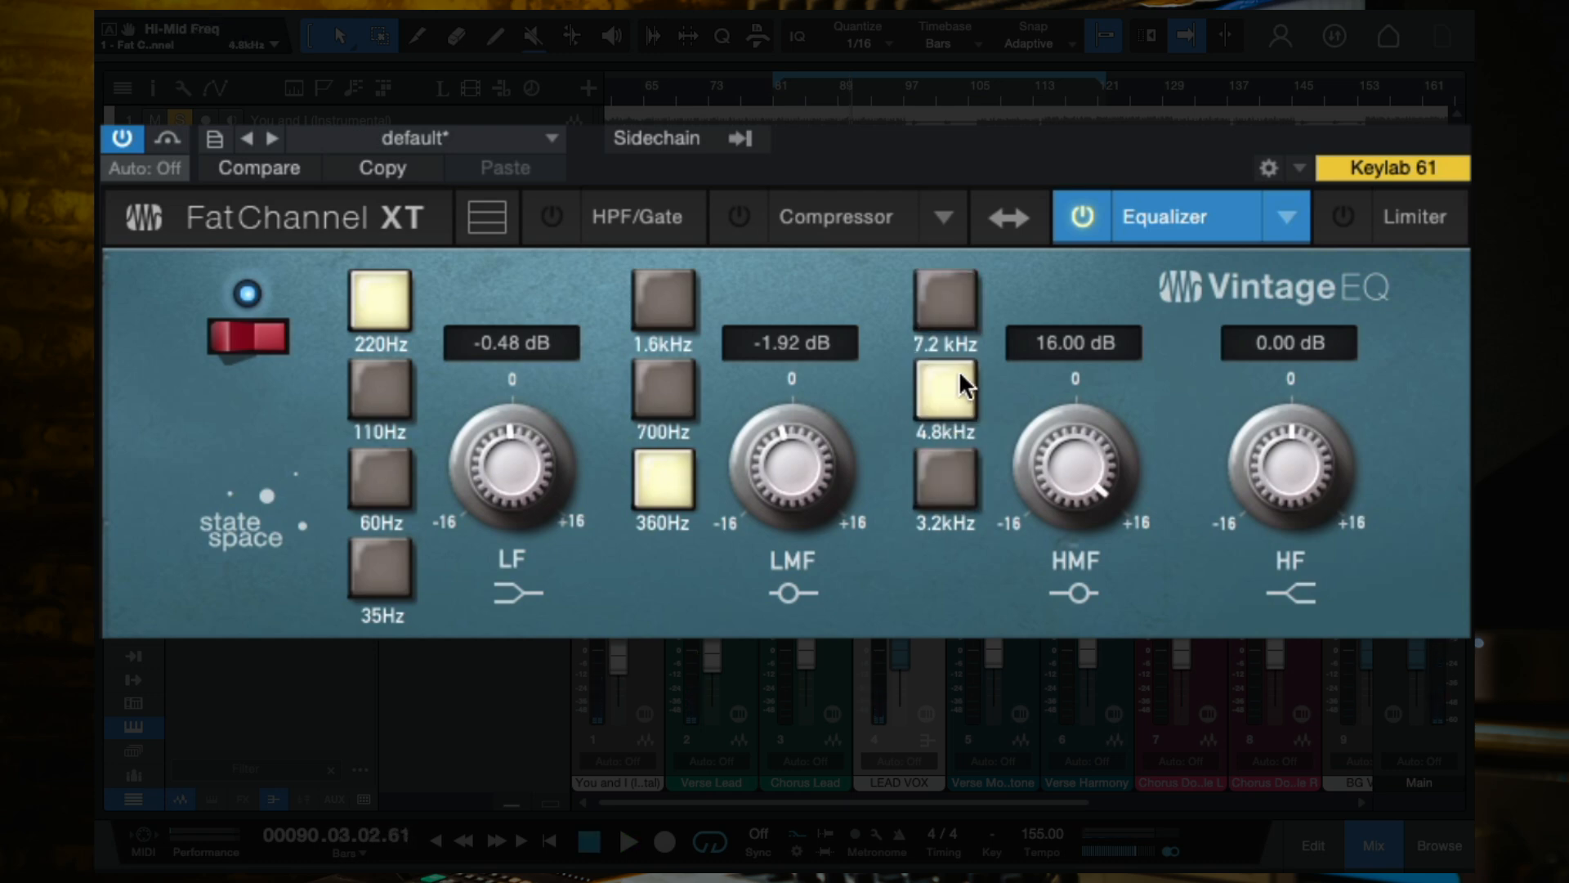
left_click(947, 310)
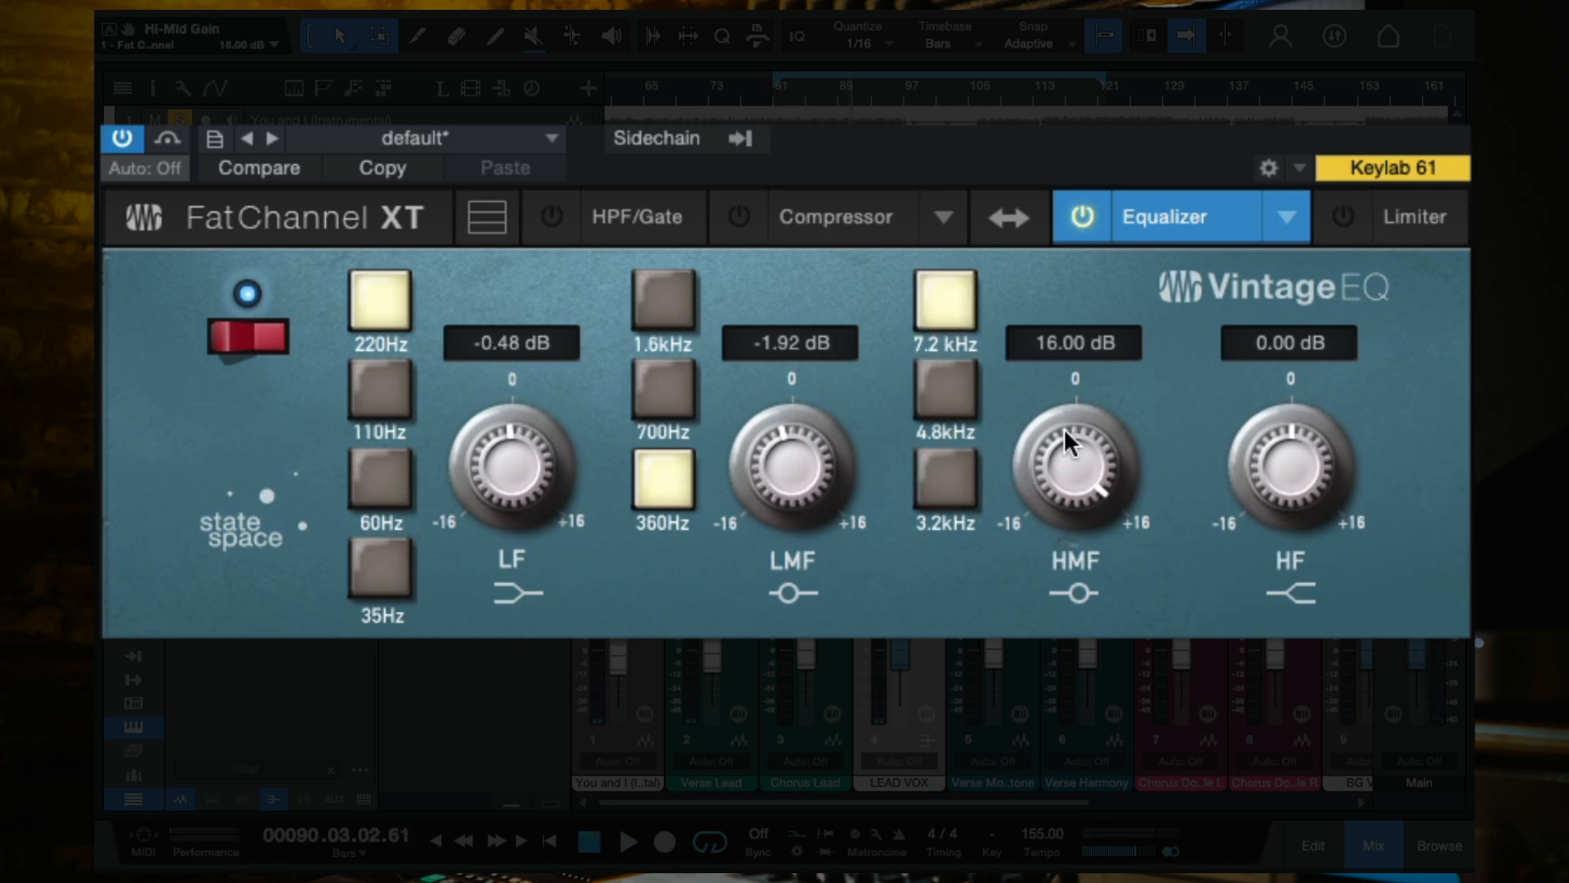
left_click(943, 388)
left_click(958, 488)
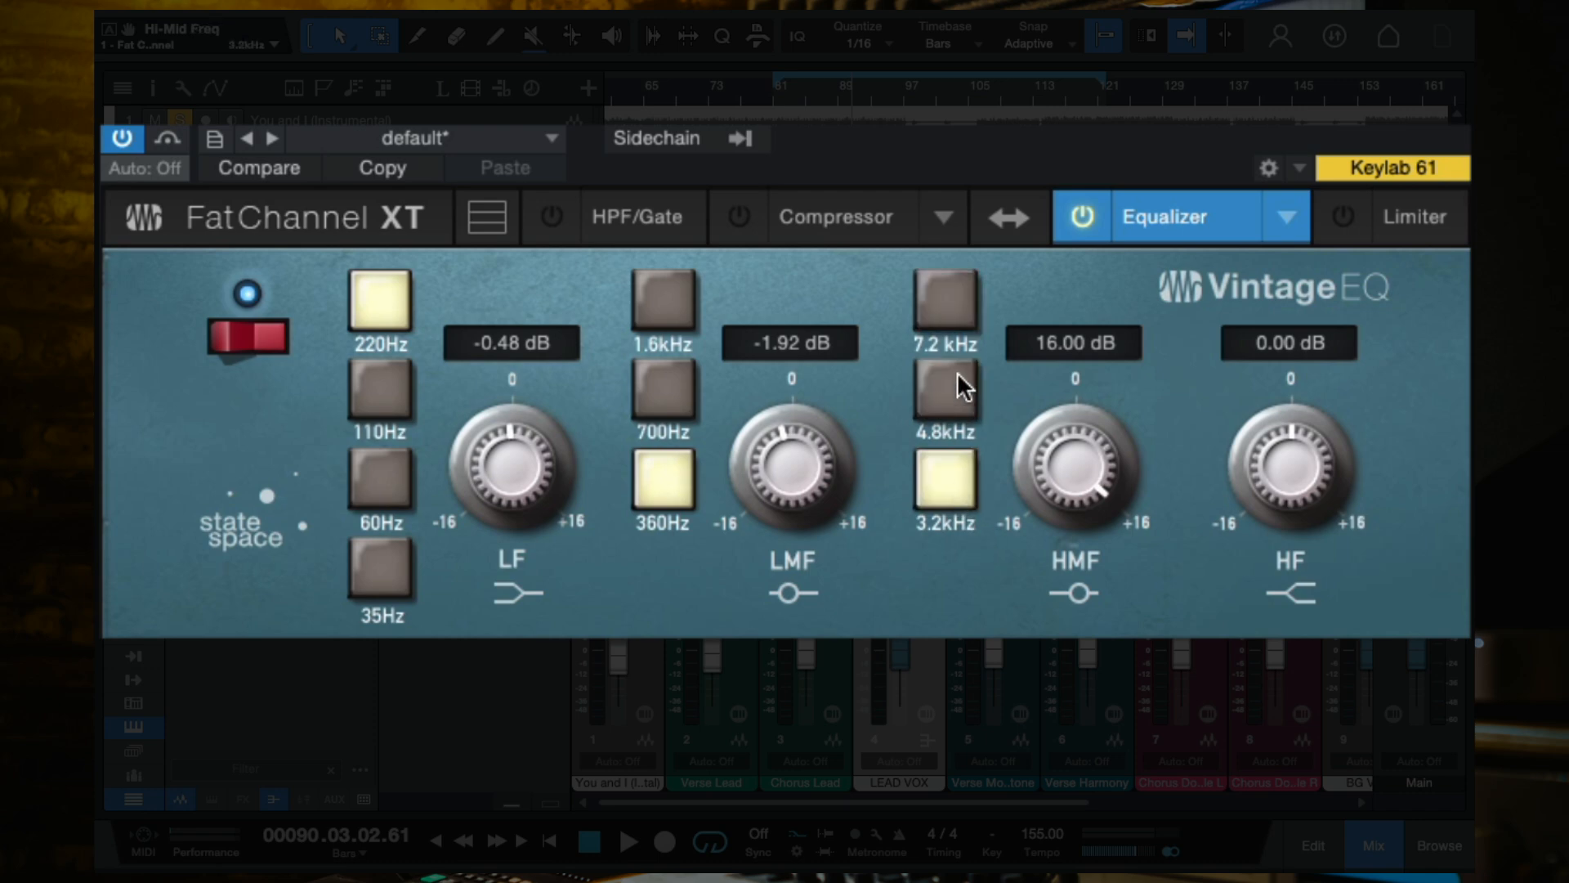
left_click(952, 386)
left_click(944, 303)
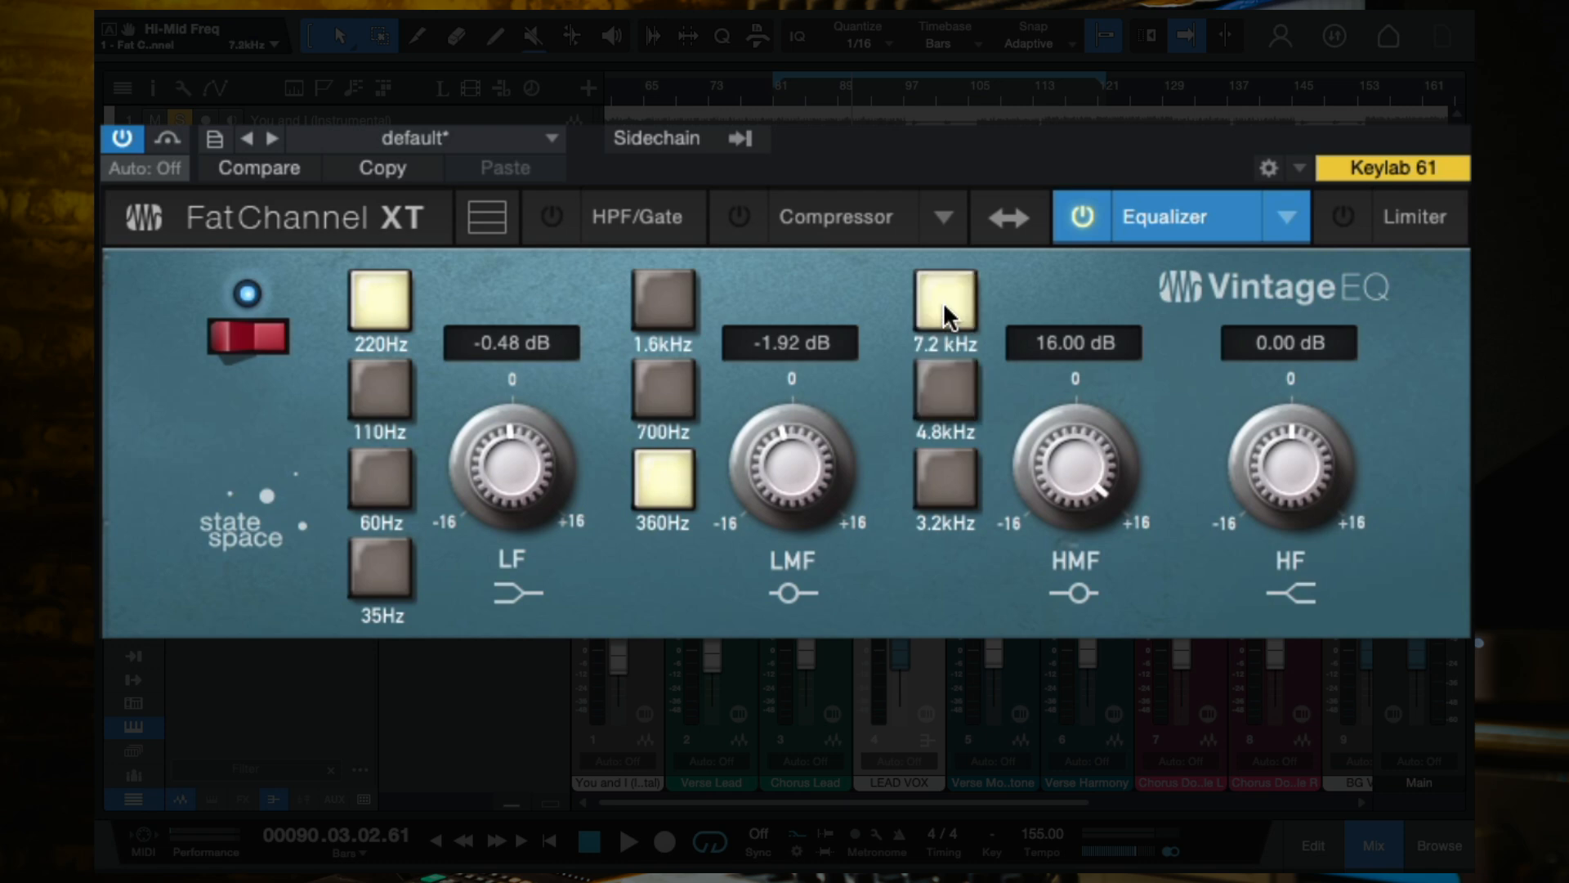
left_click(951, 394)
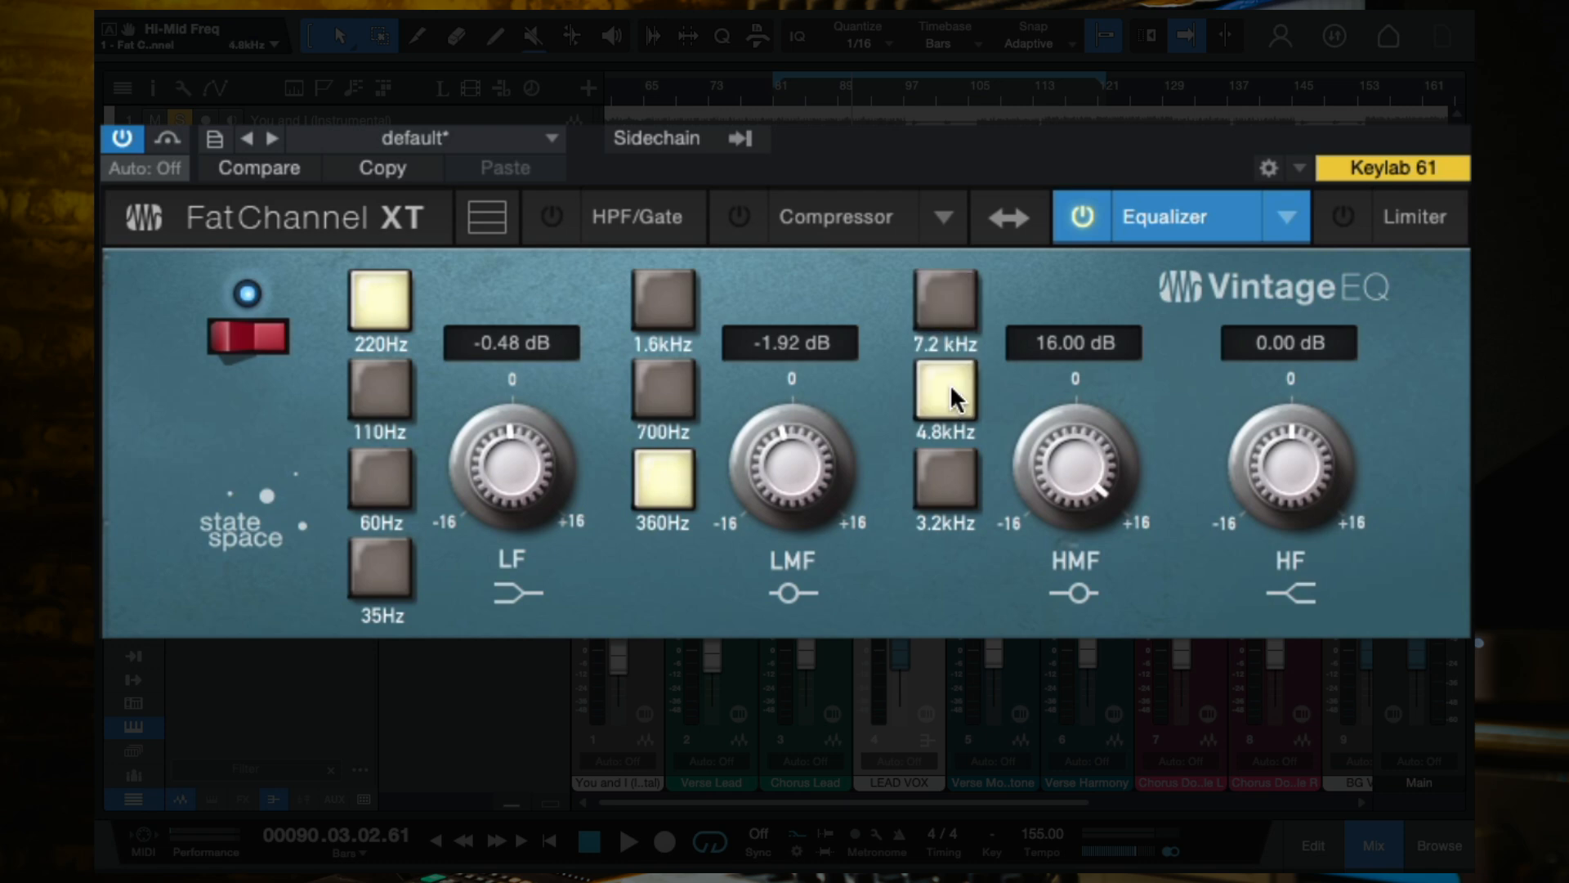
left_click(946, 298)
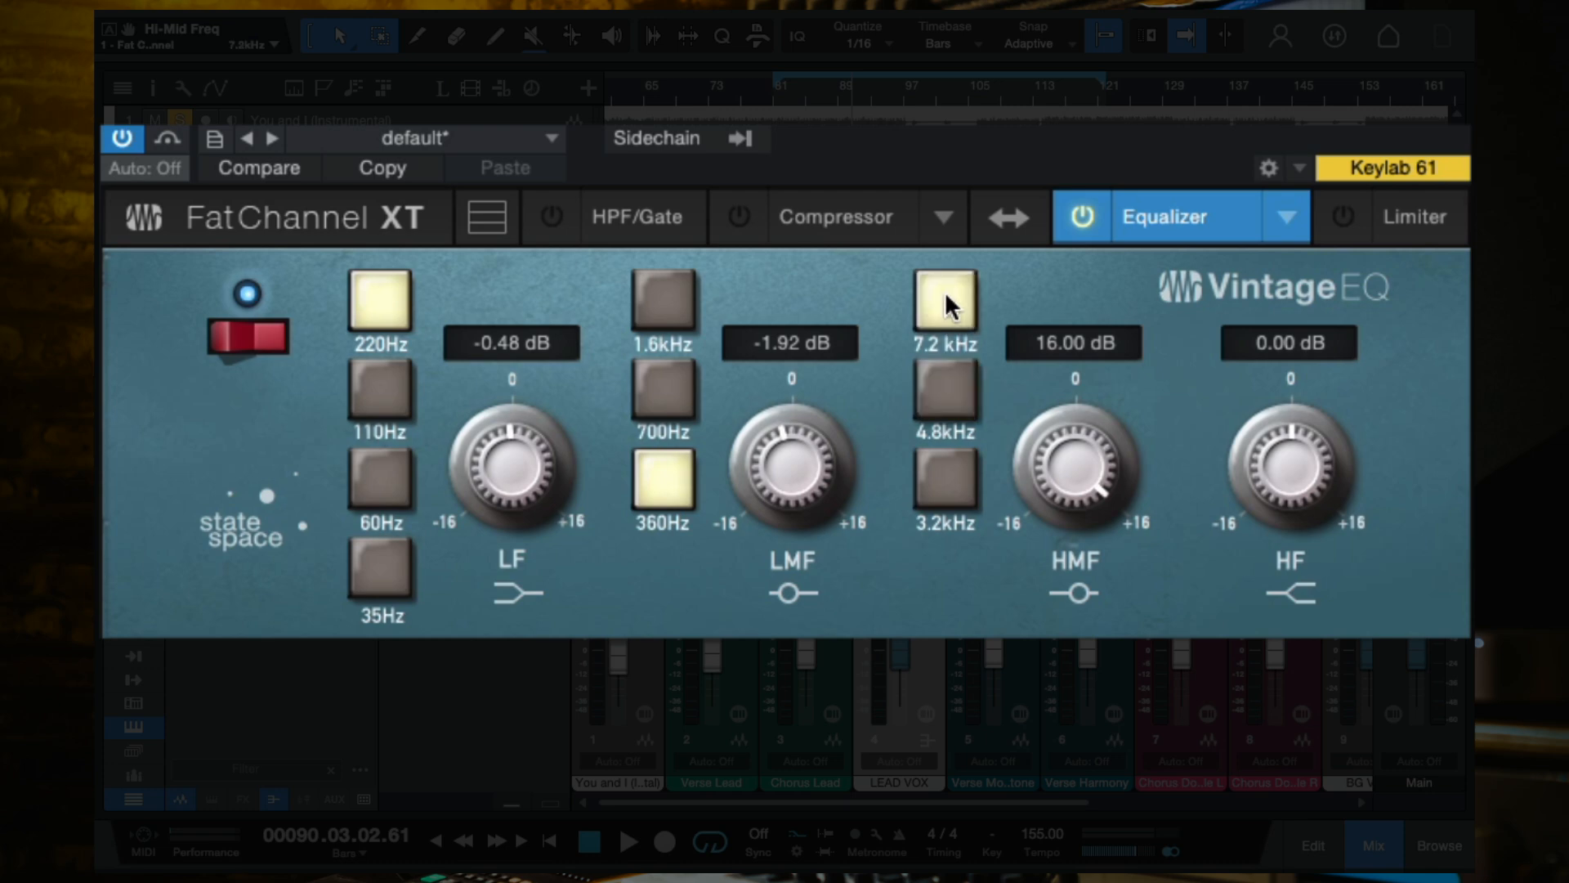
Audition the boosted HMF band at 3.2 kHz, 7.2 kHz and 4.8 kHz, and settle on 4.8 kHz.
left_click(950, 379)
left_click(955, 482)
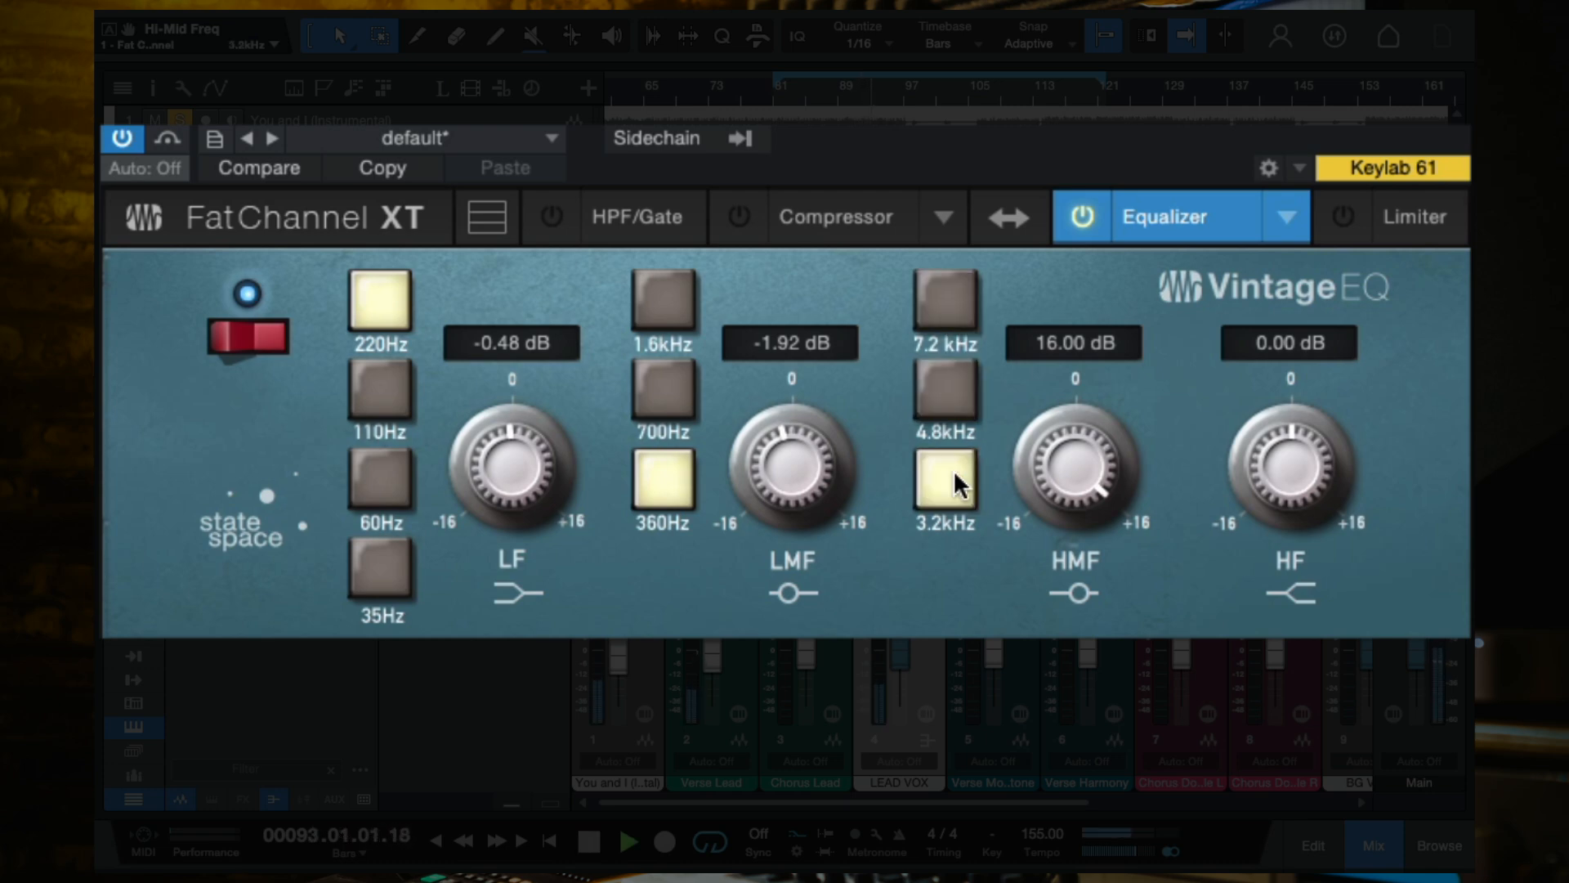
left_click(953, 385)
left_click(947, 298)
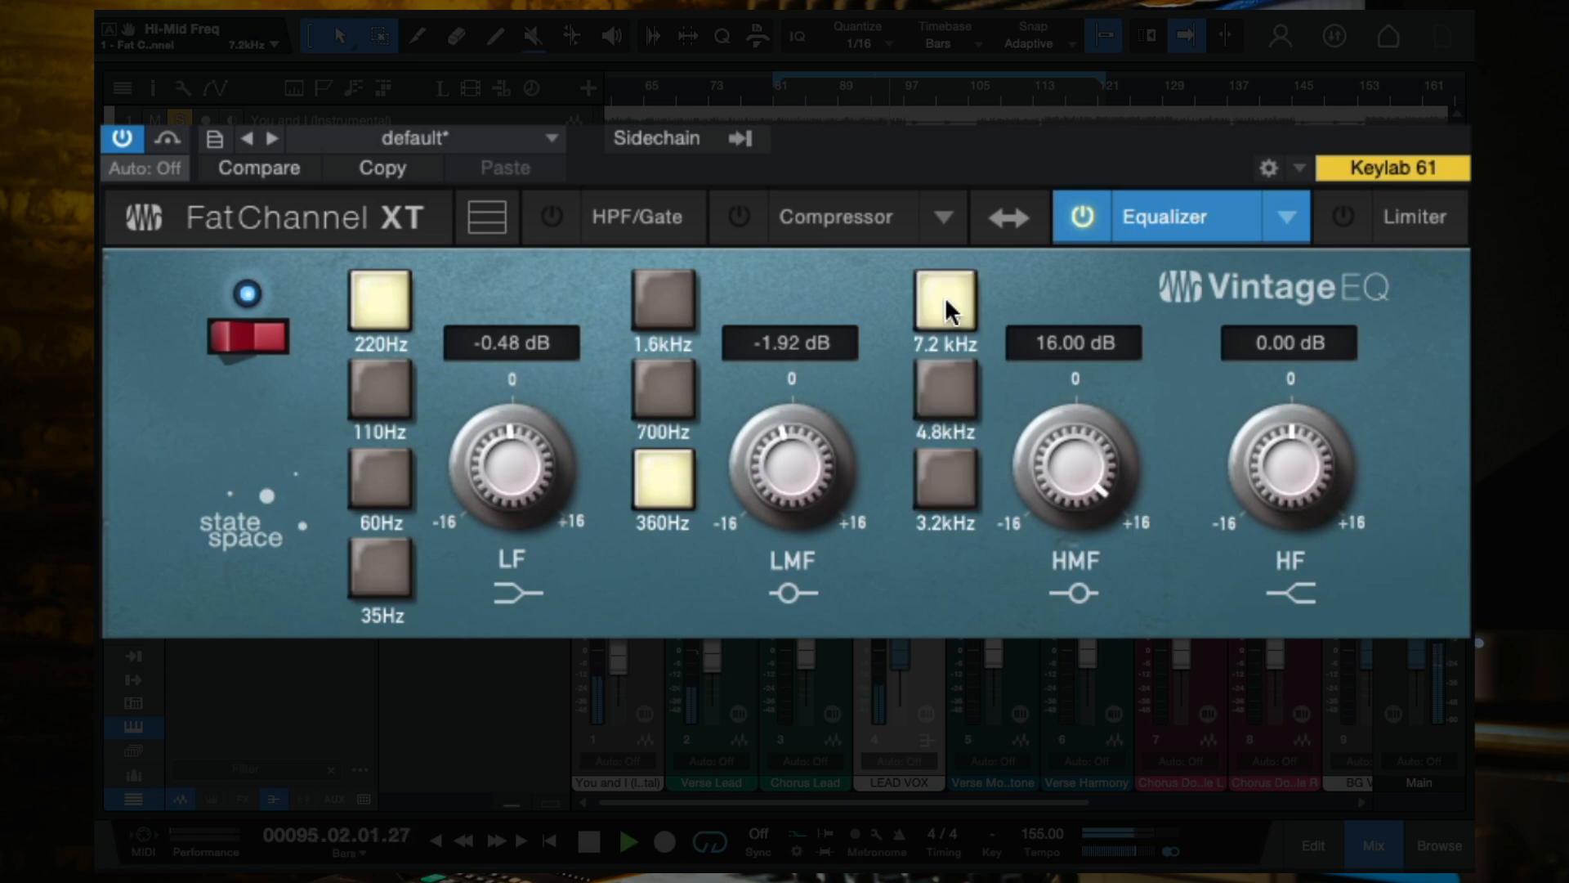
left_click(955, 394)
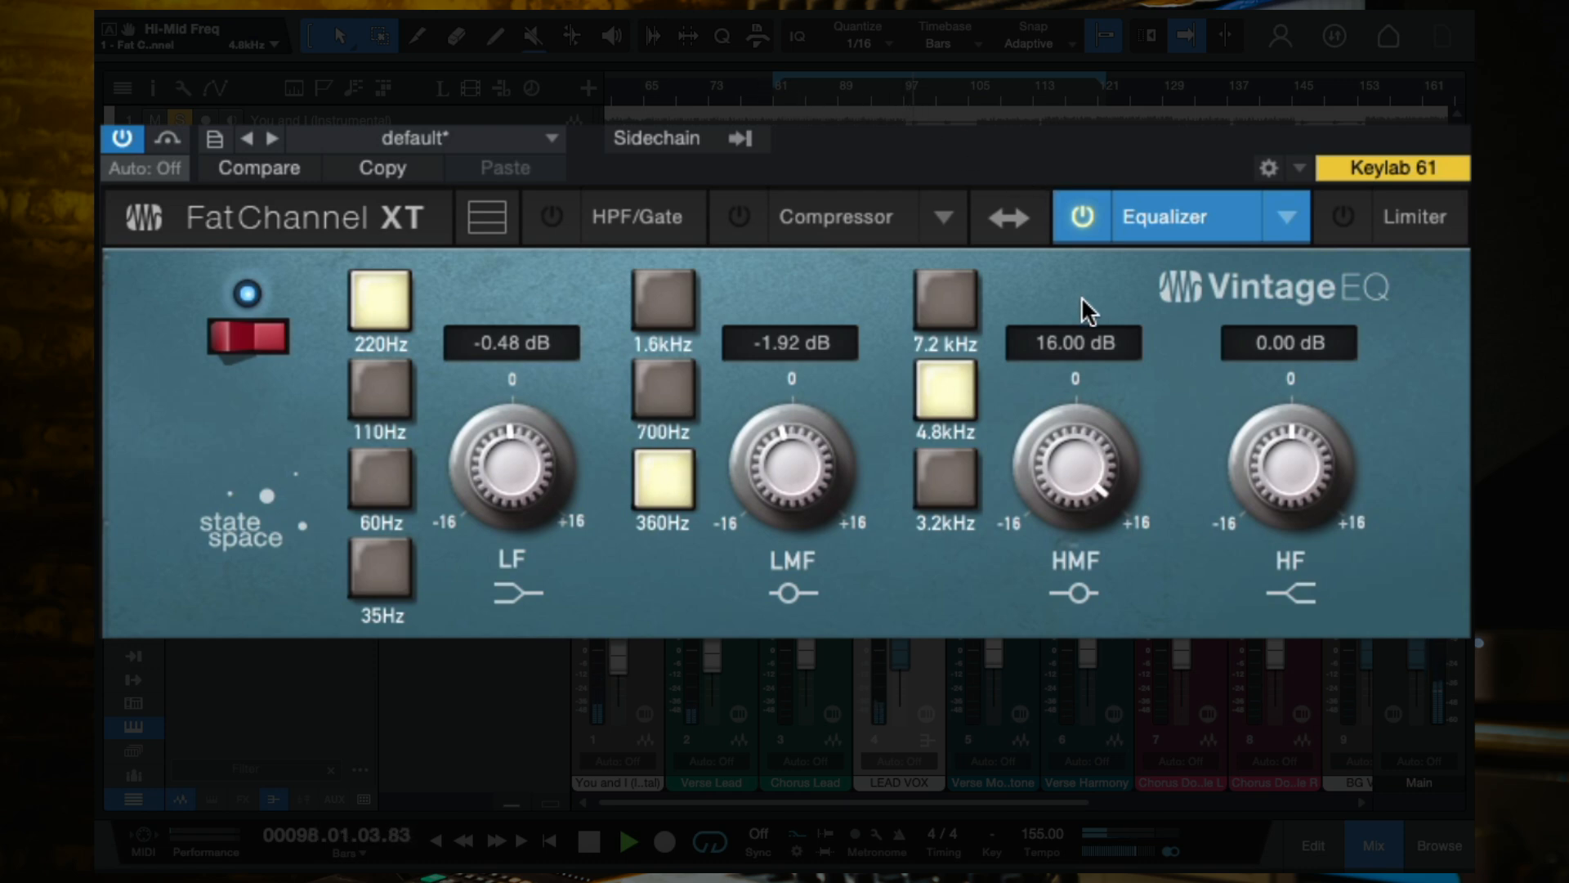
left_click(965, 471)
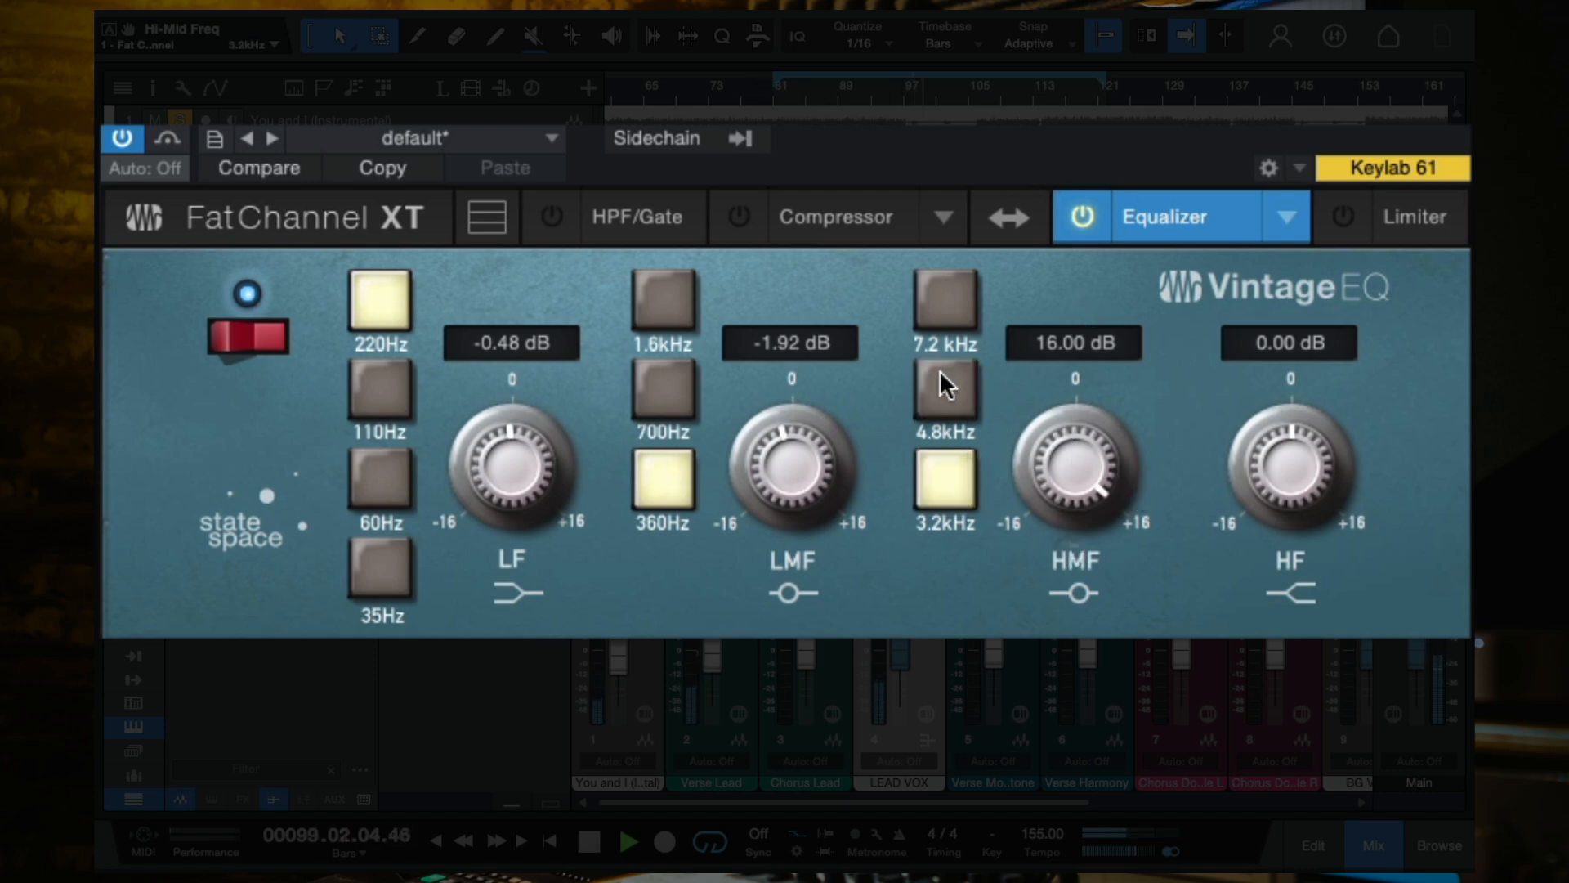
left_click(939, 372)
left_click(959, 463)
left_click(971, 405)
Lower the HMF boost, compare 3.2 kHz with 4.8 kHz, and set the band to 1.44 dB at 4.8 kHz.
left_click_drag(1067, 495, 1080, 607)
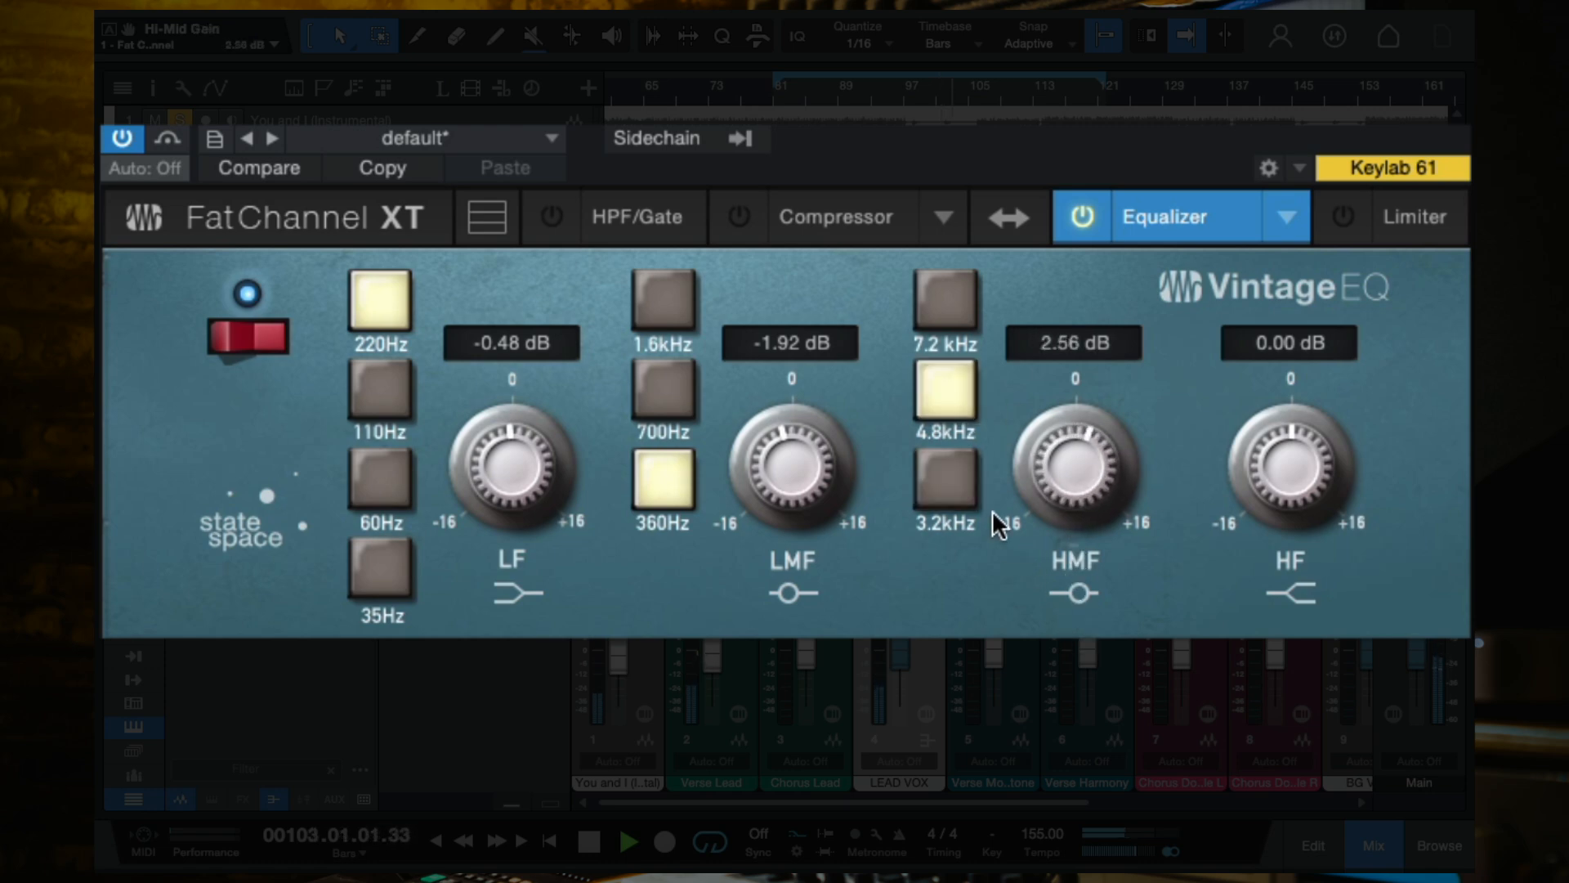
left_click(947, 478)
left_click(943, 394)
left_click_drag(1070, 454, 1070, 463)
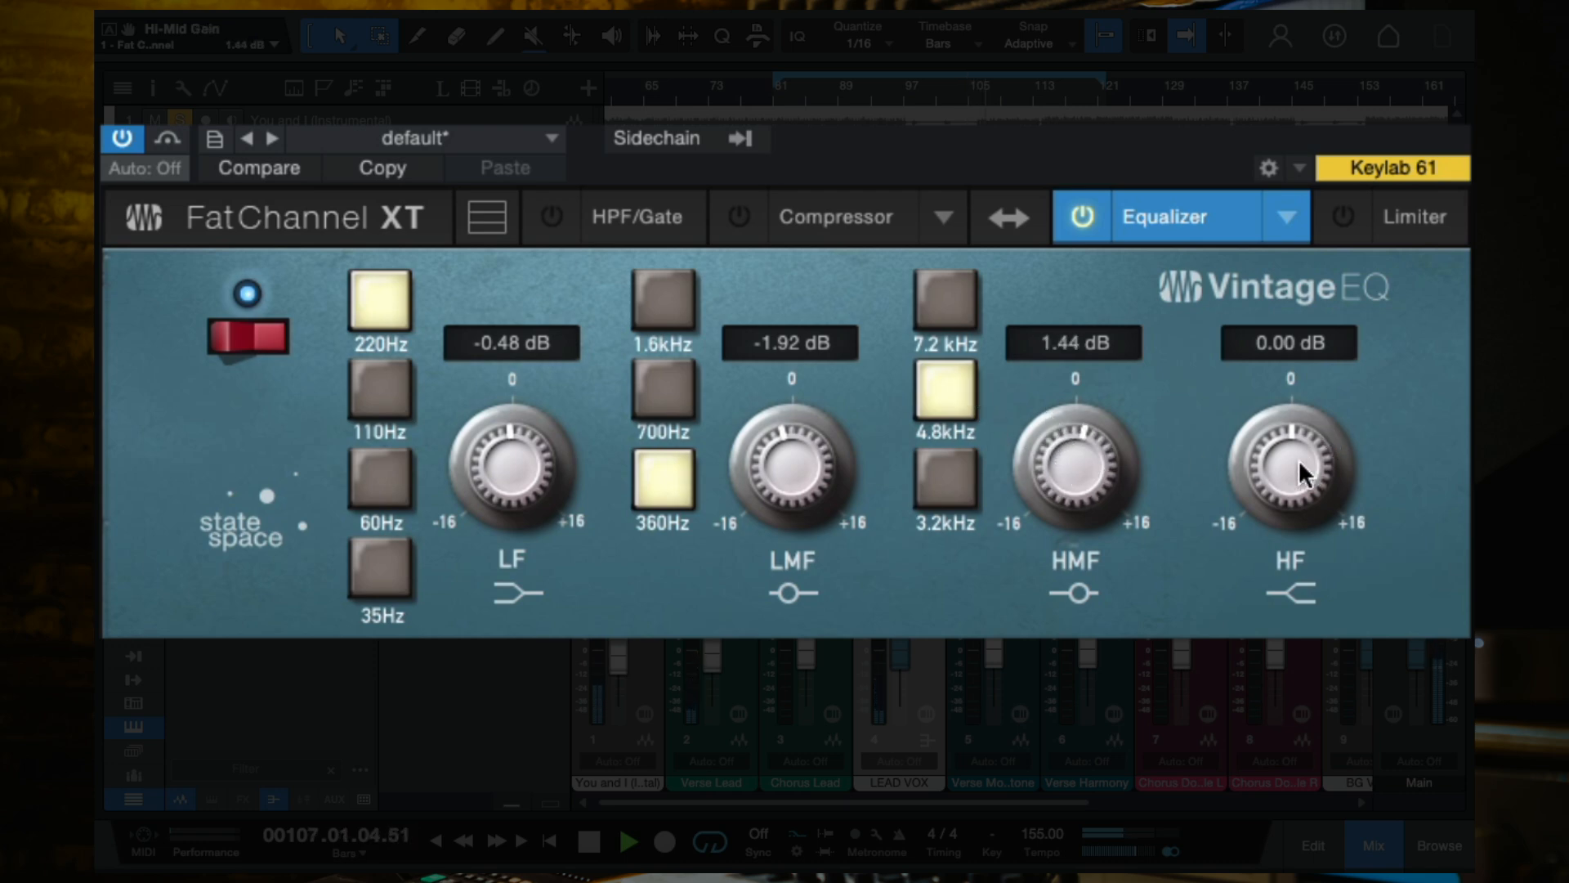
Compare the lead vocals with the Vintage EQ off and on, stop playback, and close the Fat Channel.
left_click(246, 327)
left_click(247, 326)
key("space")
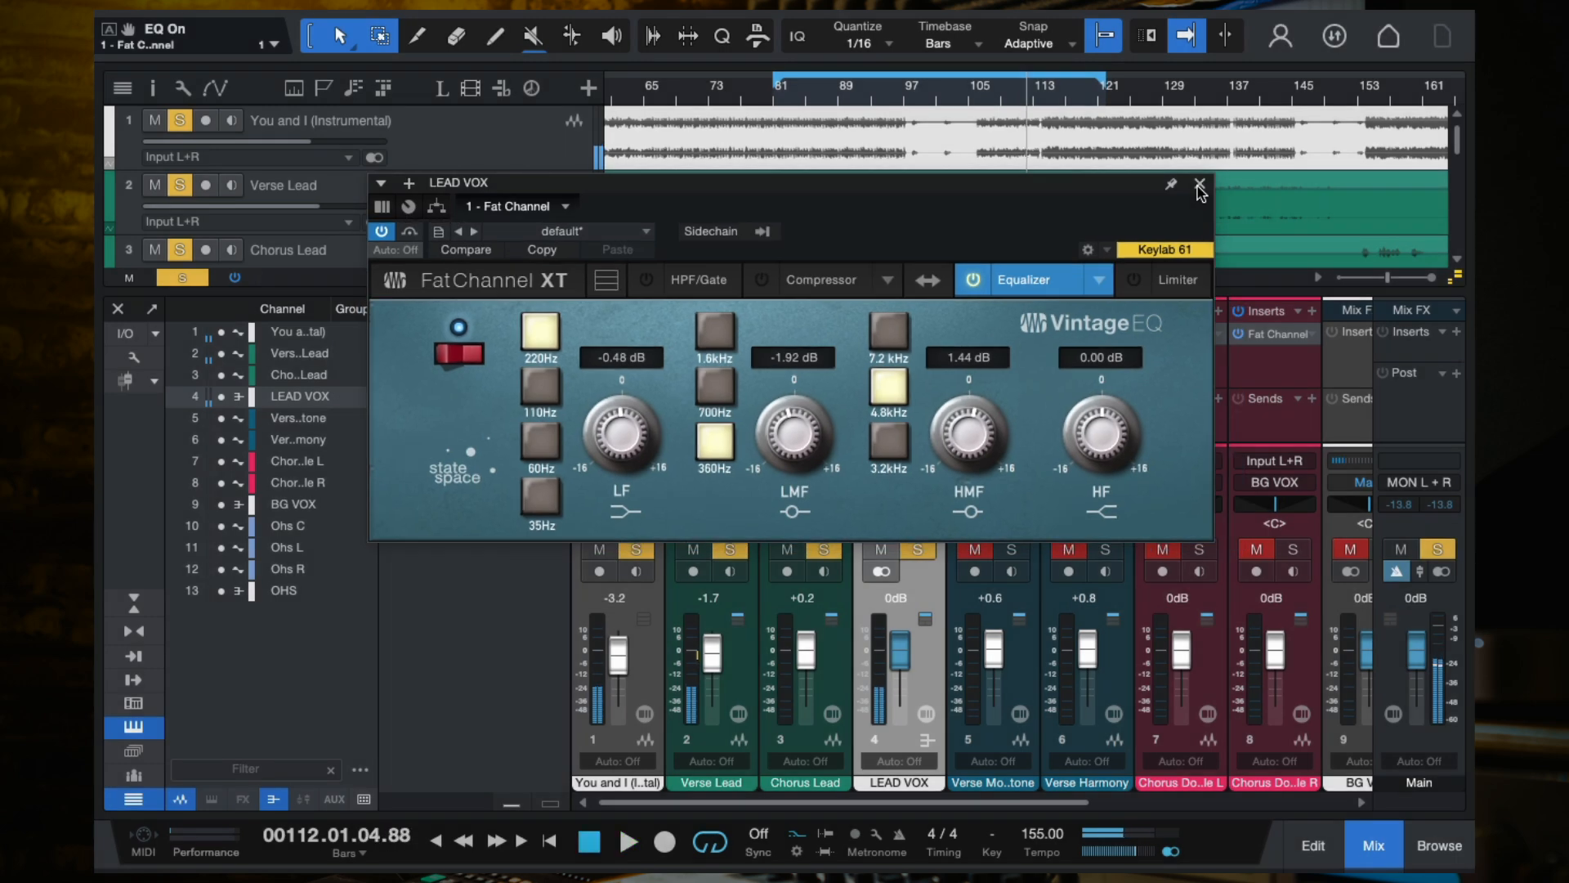
left_click(1198, 186)
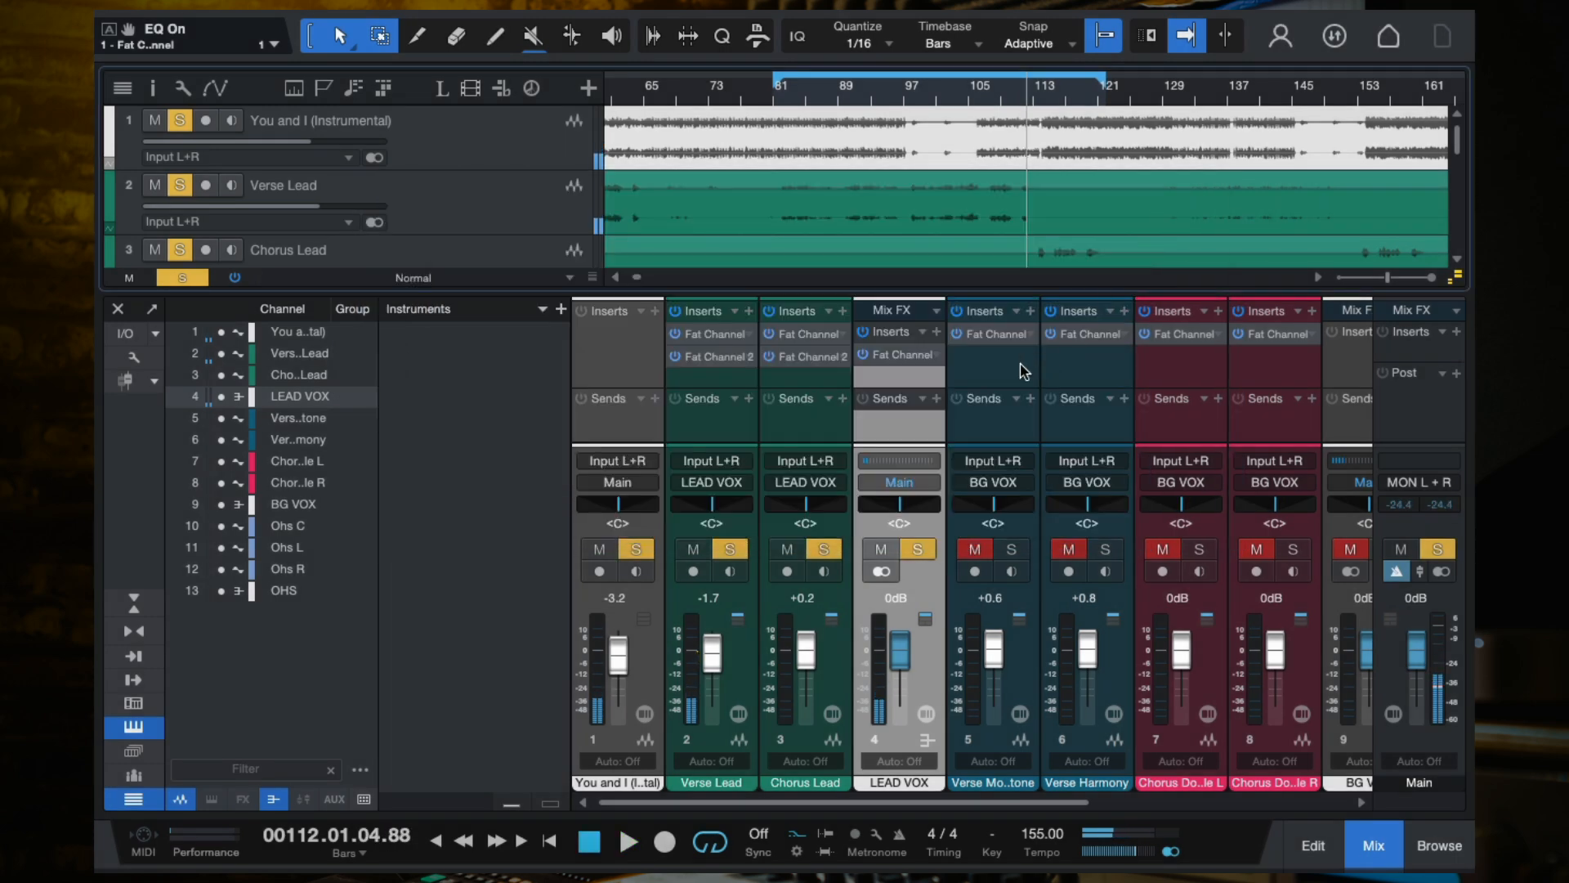
Insert a Pro EQ after the Fat Channel on the LEAD VOX bus.
left_click(937, 332)
type("pro")
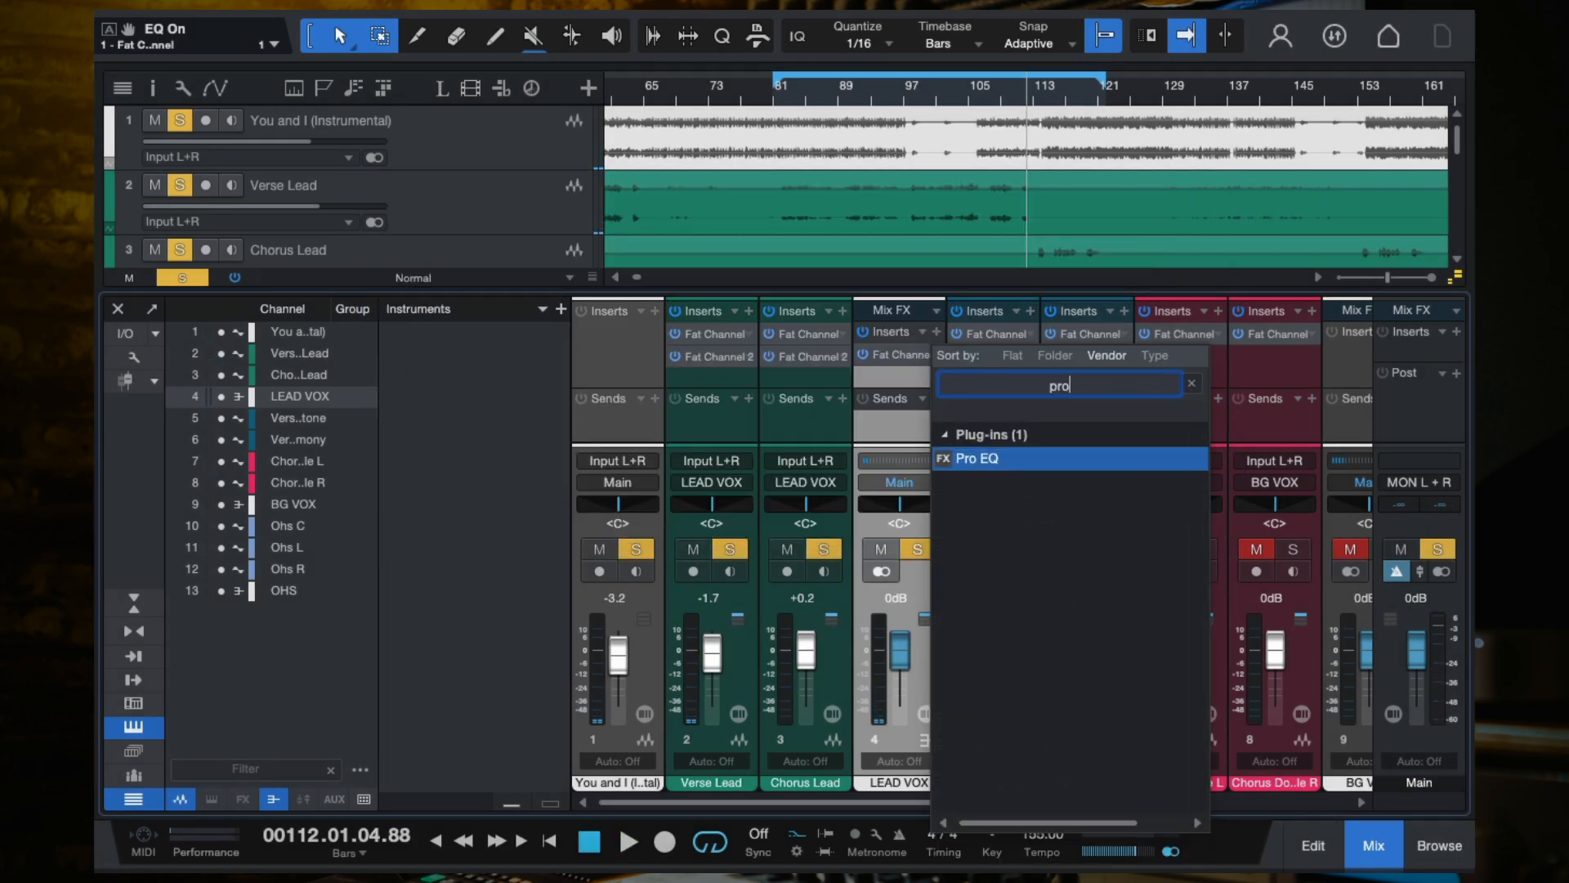
double_click(978, 458)
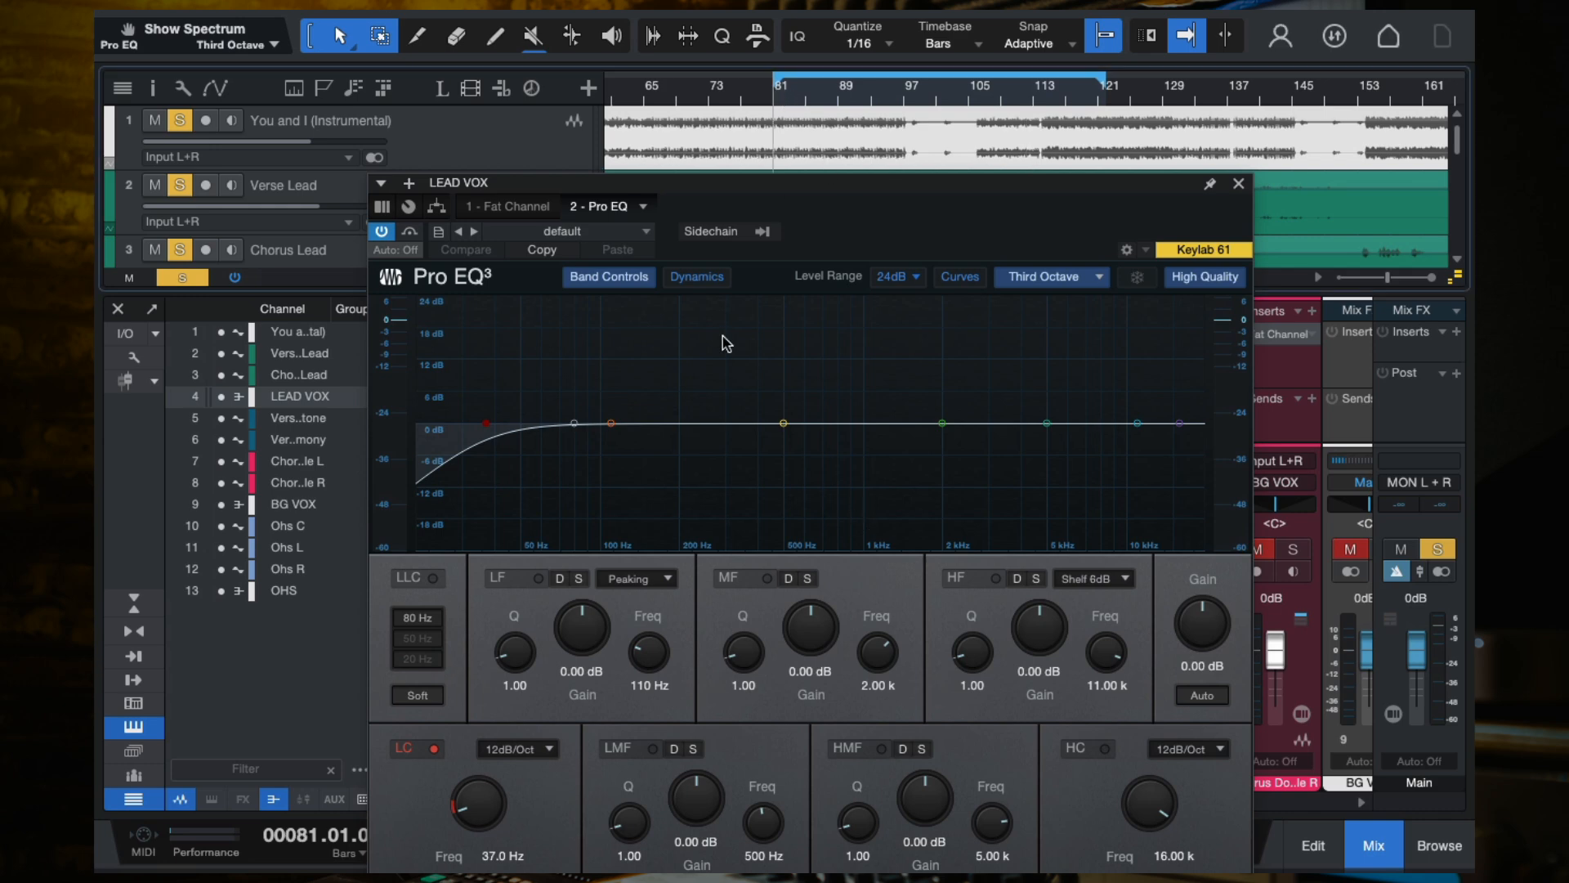
During playback, move the low cut to 76.4 Hz, set its slope to 24dB/Oct, and sweep it down to 20.0 Hz.
key("space")
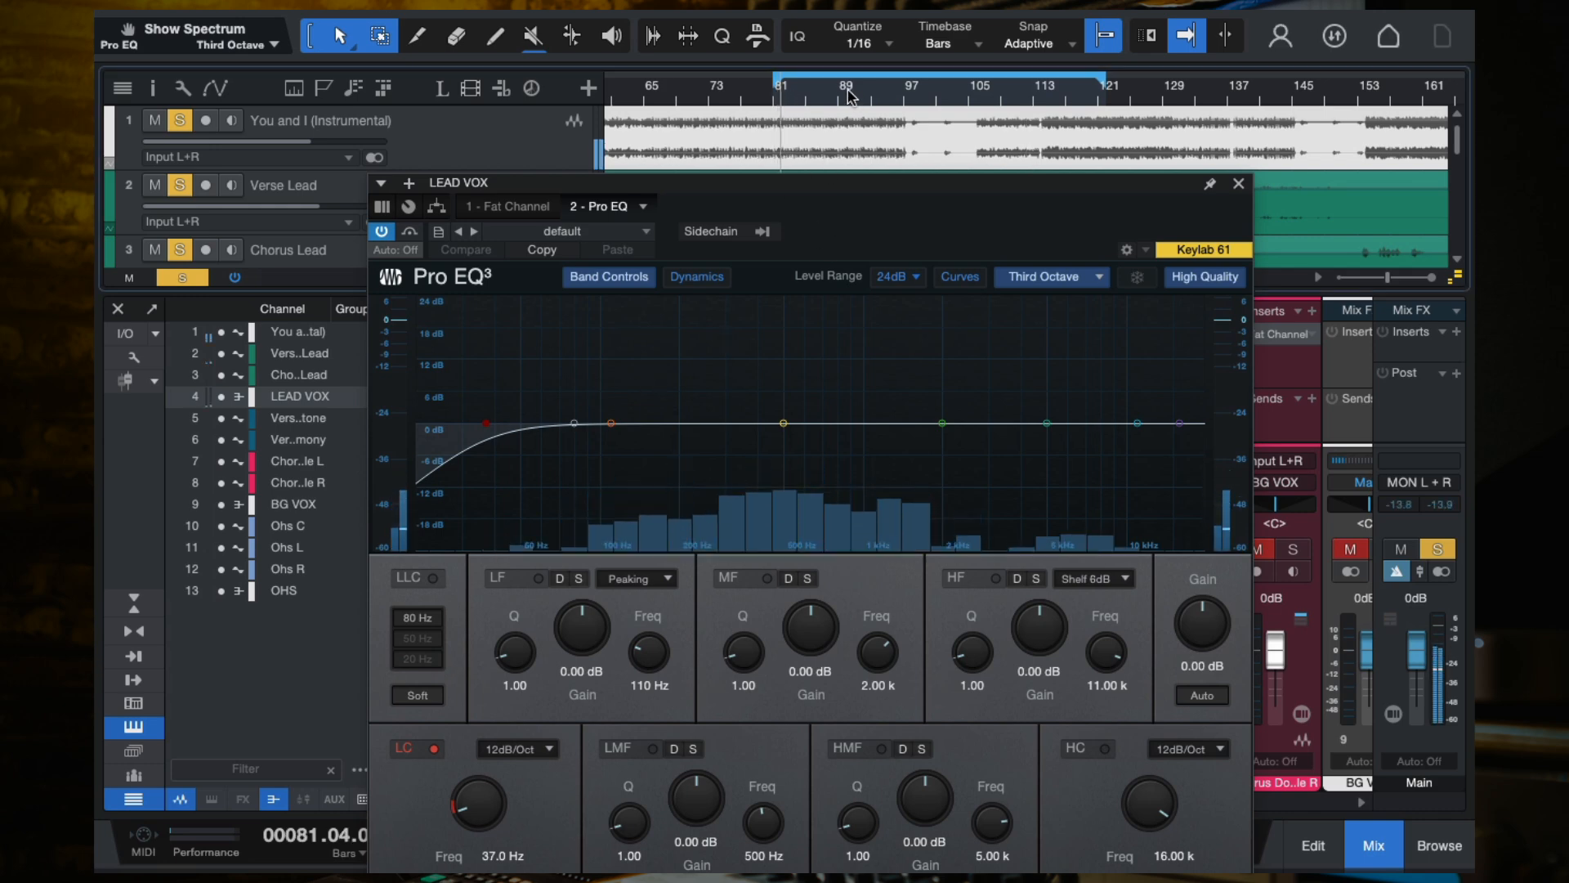
left_click_drag(488, 424, 573, 436)
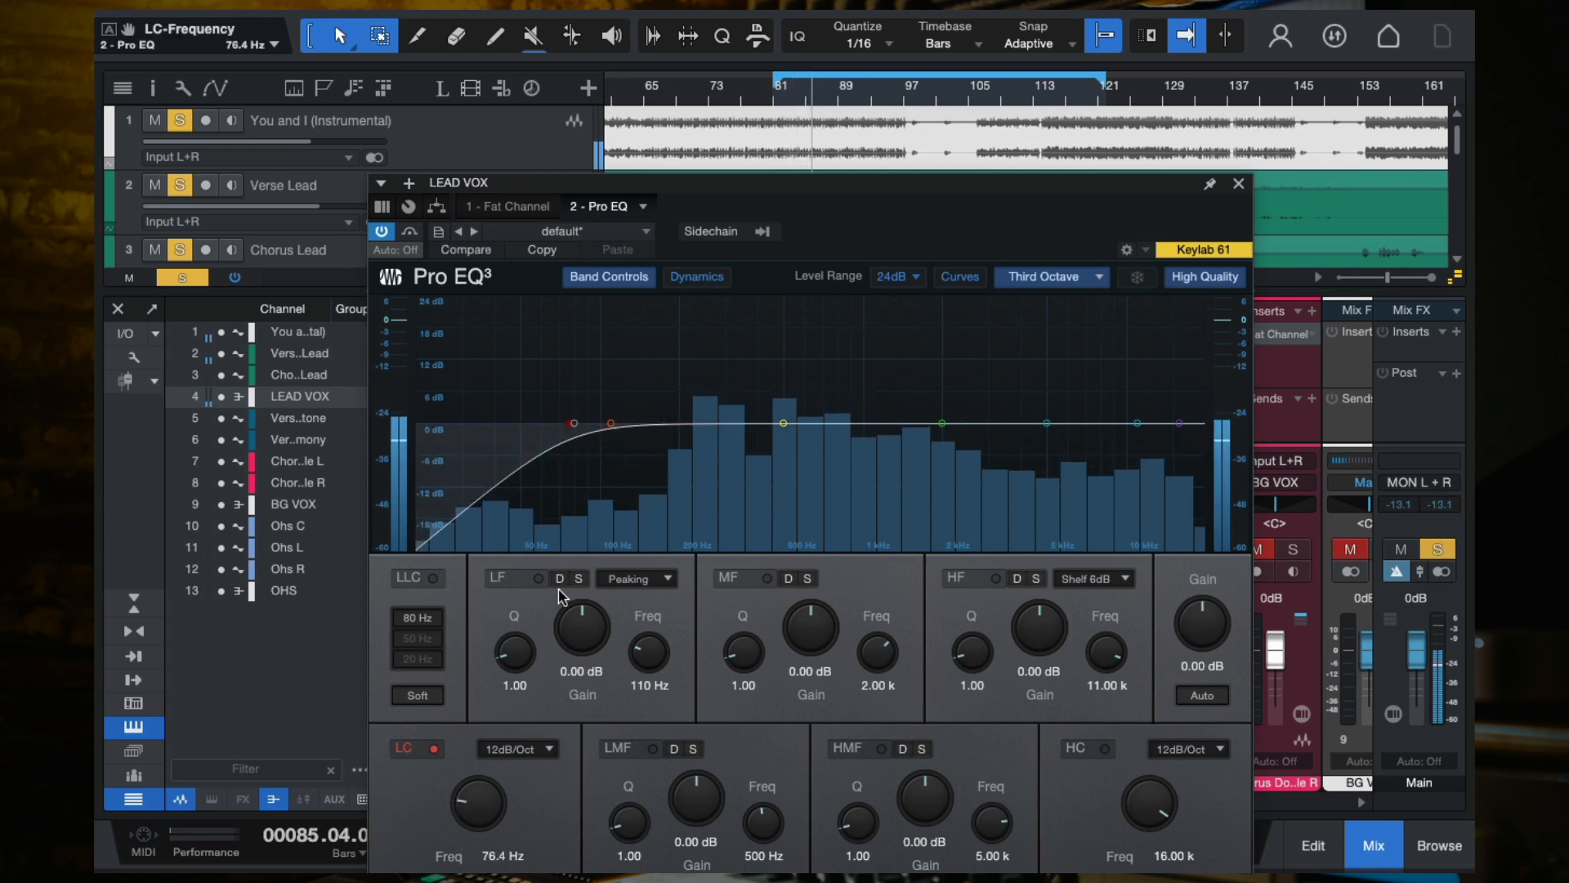
left_click(520, 749)
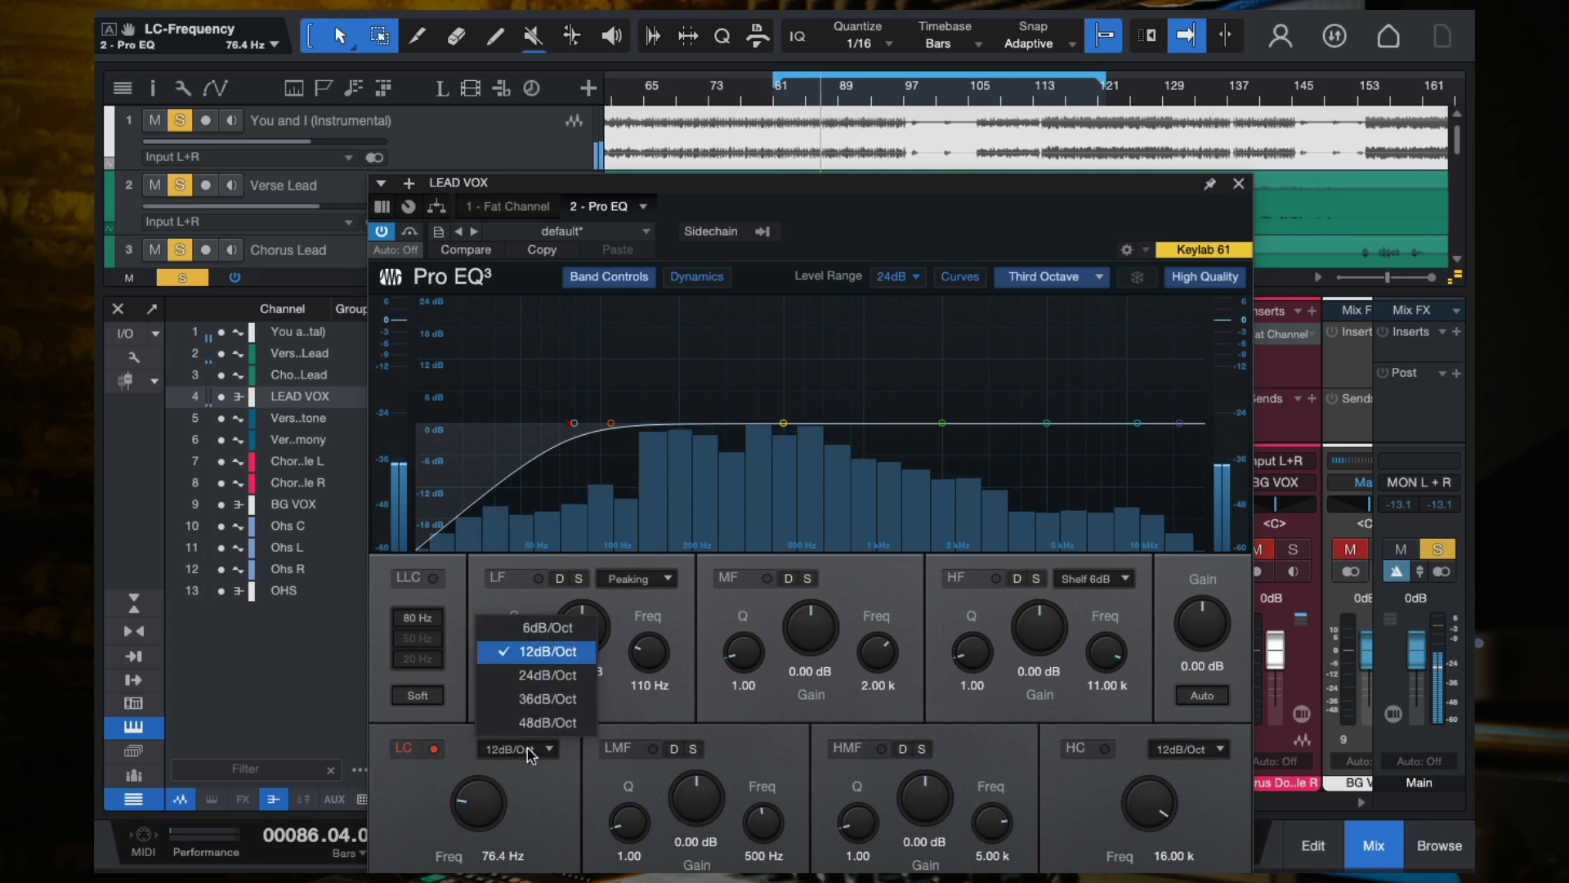
left_click(525, 673)
left_click_drag(576, 425, 417, 426)
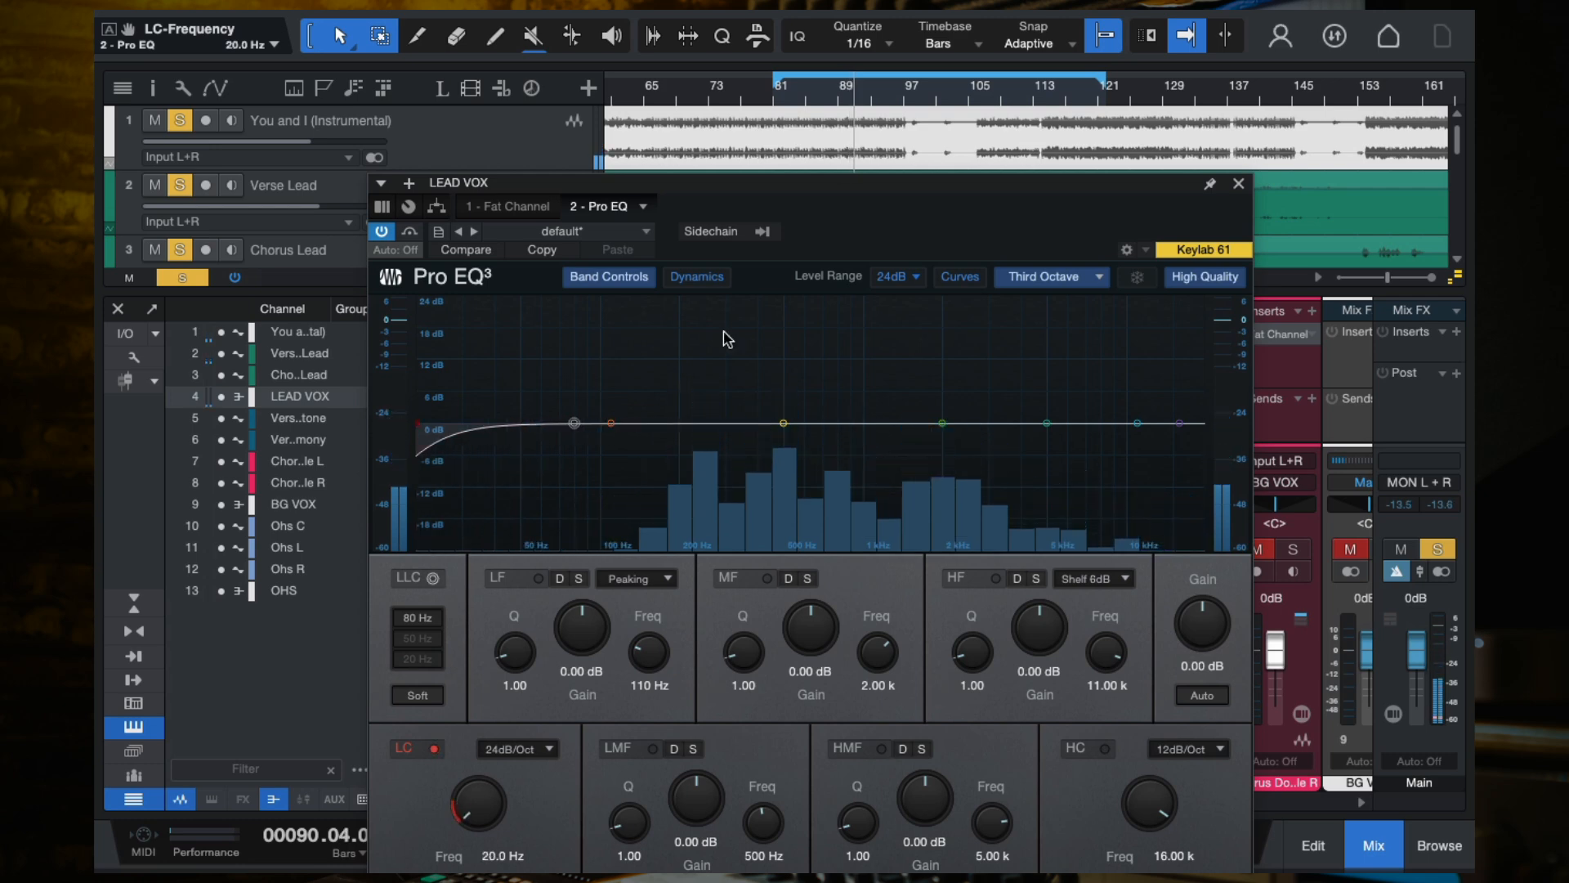
Play the lead vocals from the loop start with the low cut at 20.0 Hz, and stop playback.
left_click(778, 96)
key("space")
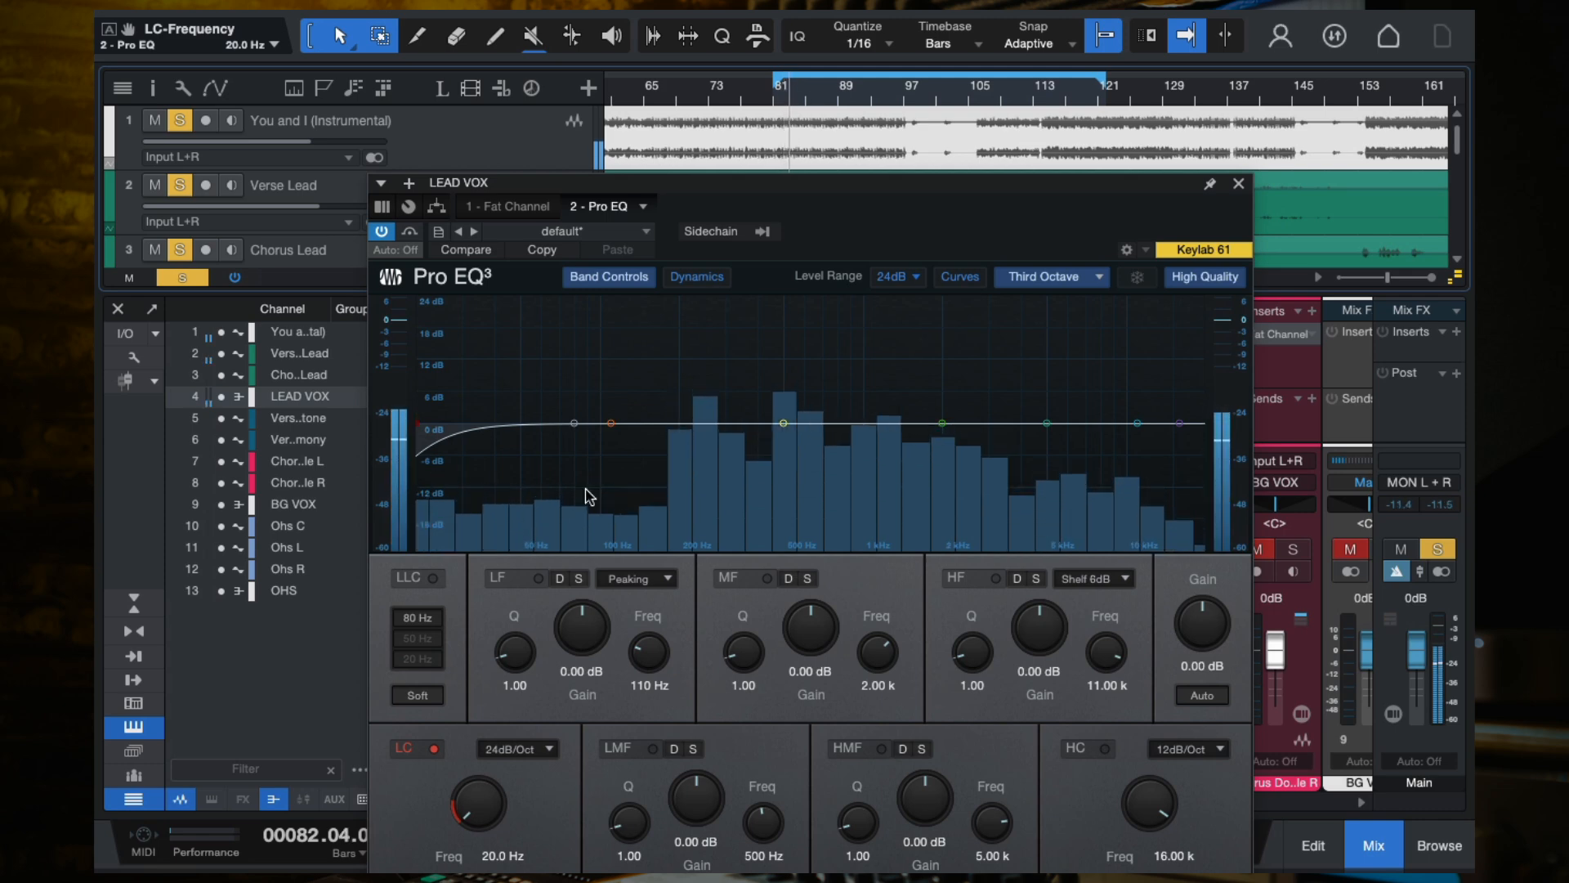
key("space")
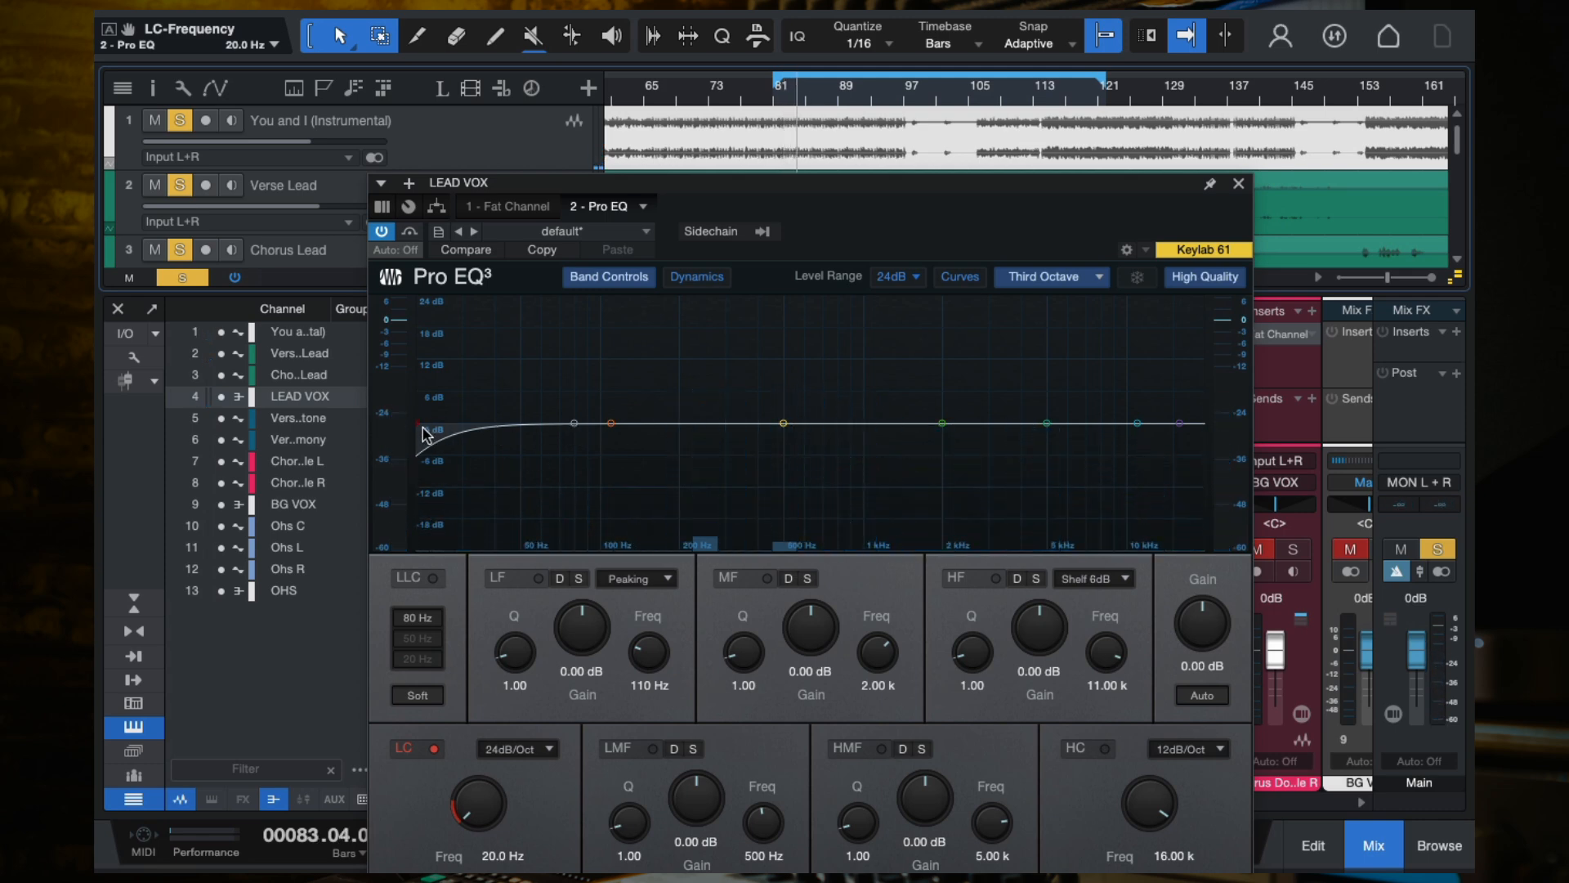
Raise the Pro EQ's low cut to 75.7 Hz and resume playback to hear it.
left_click_drag(419, 424, 564, 435)
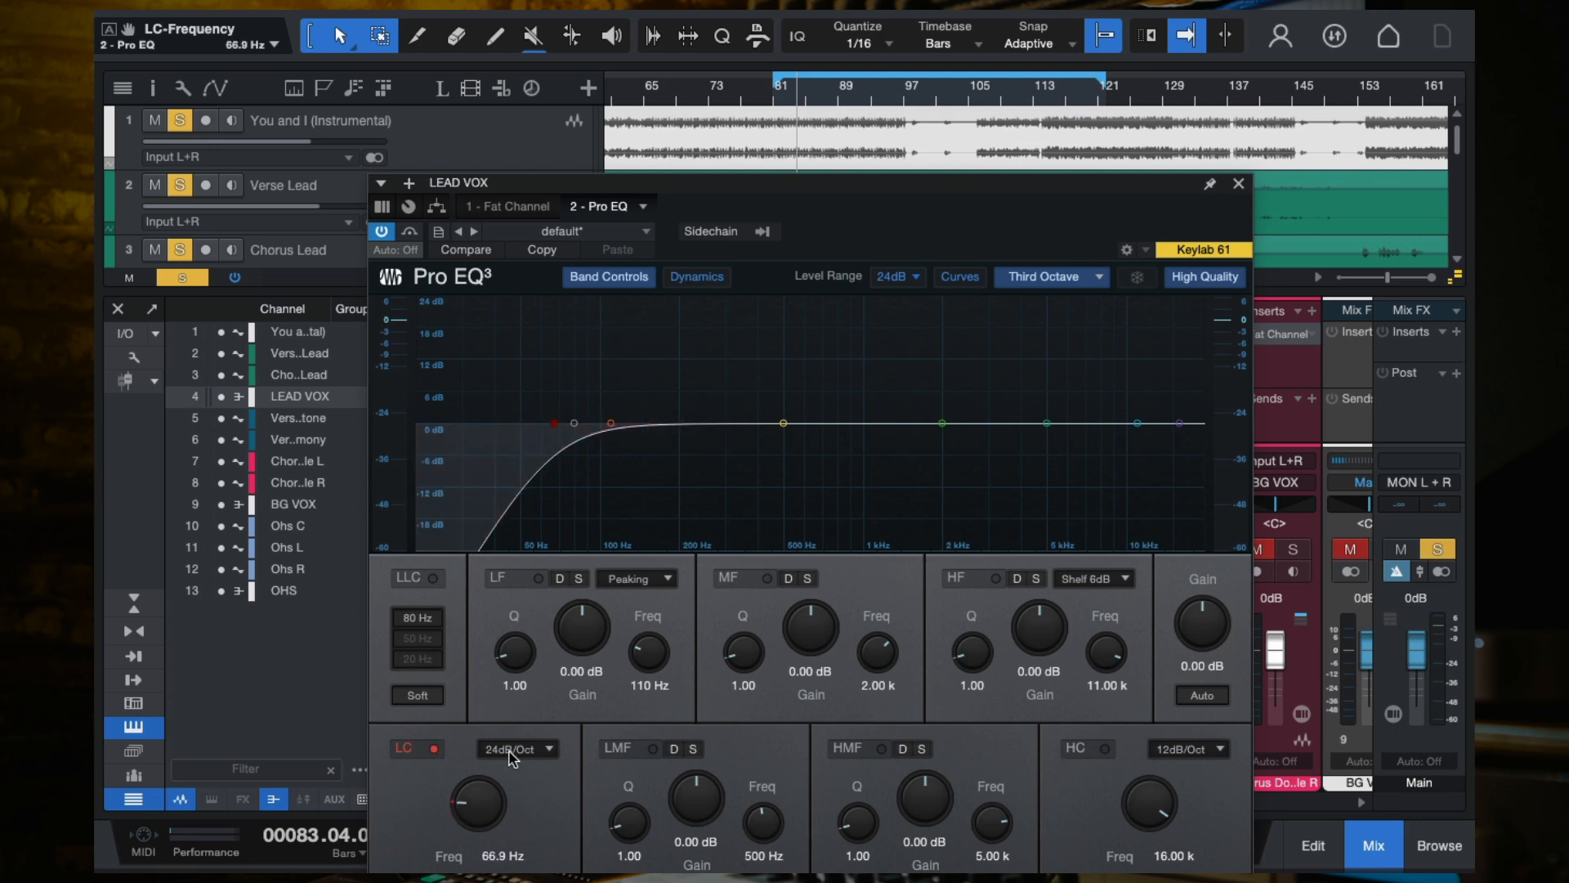
left_click_drag(902, 179, 902, 122)
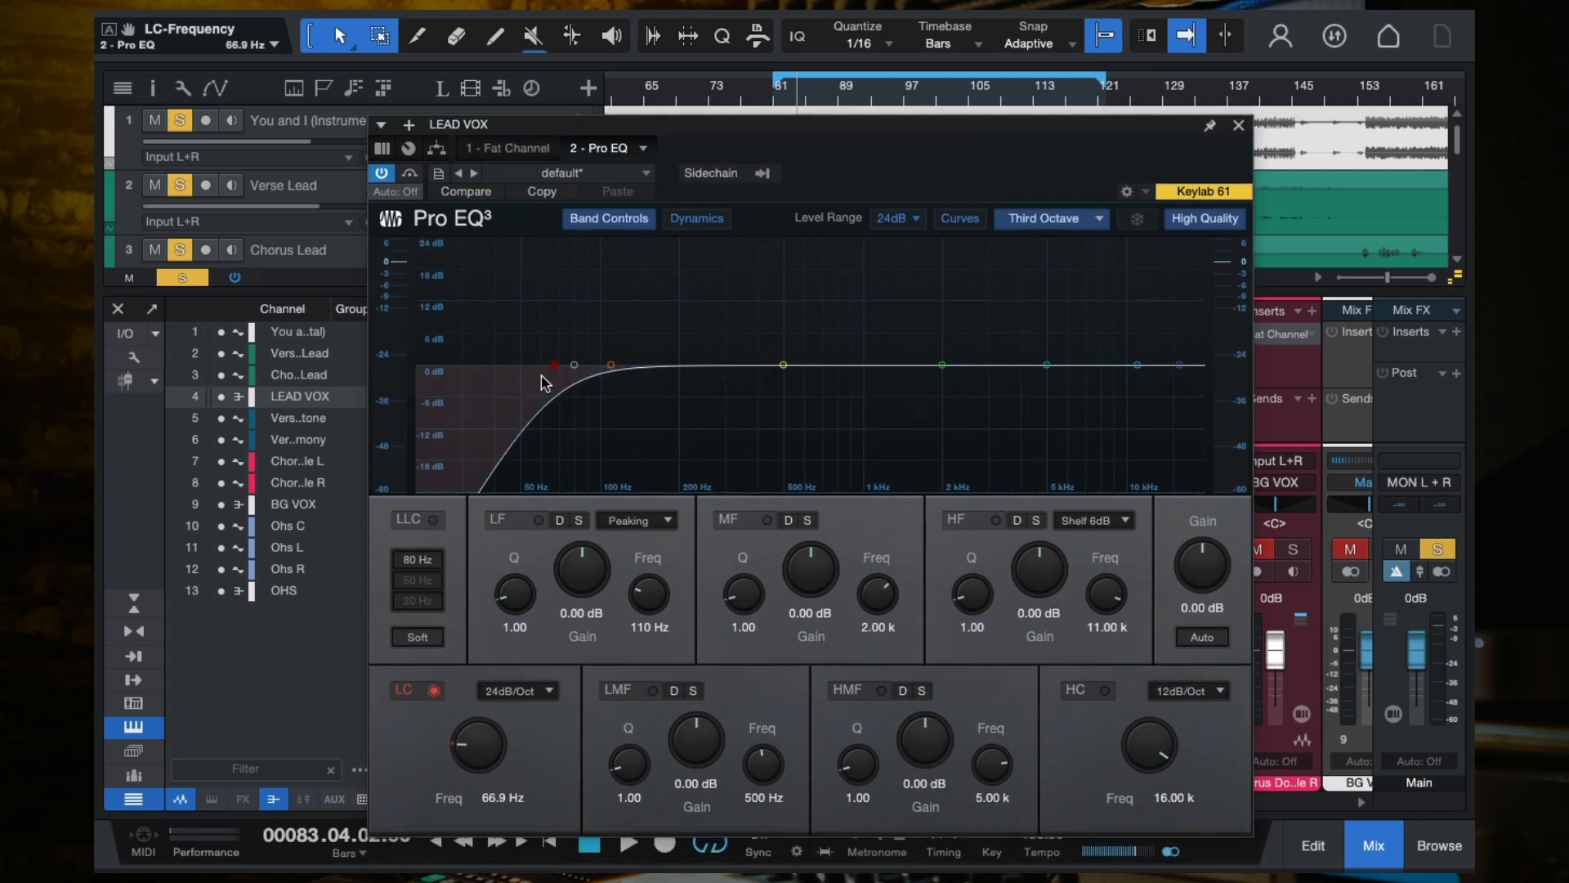
mouse_move(554, 370)
left_mouse_down()
mouse_move(734, 372)
mouse_move(482, 365)
mouse_move(572, 375)
left_mouse_up()
key("space")
Try an LMF cut of -1.39 dB at 222 Hz, and switch the band off again.
left_click(785, 365)
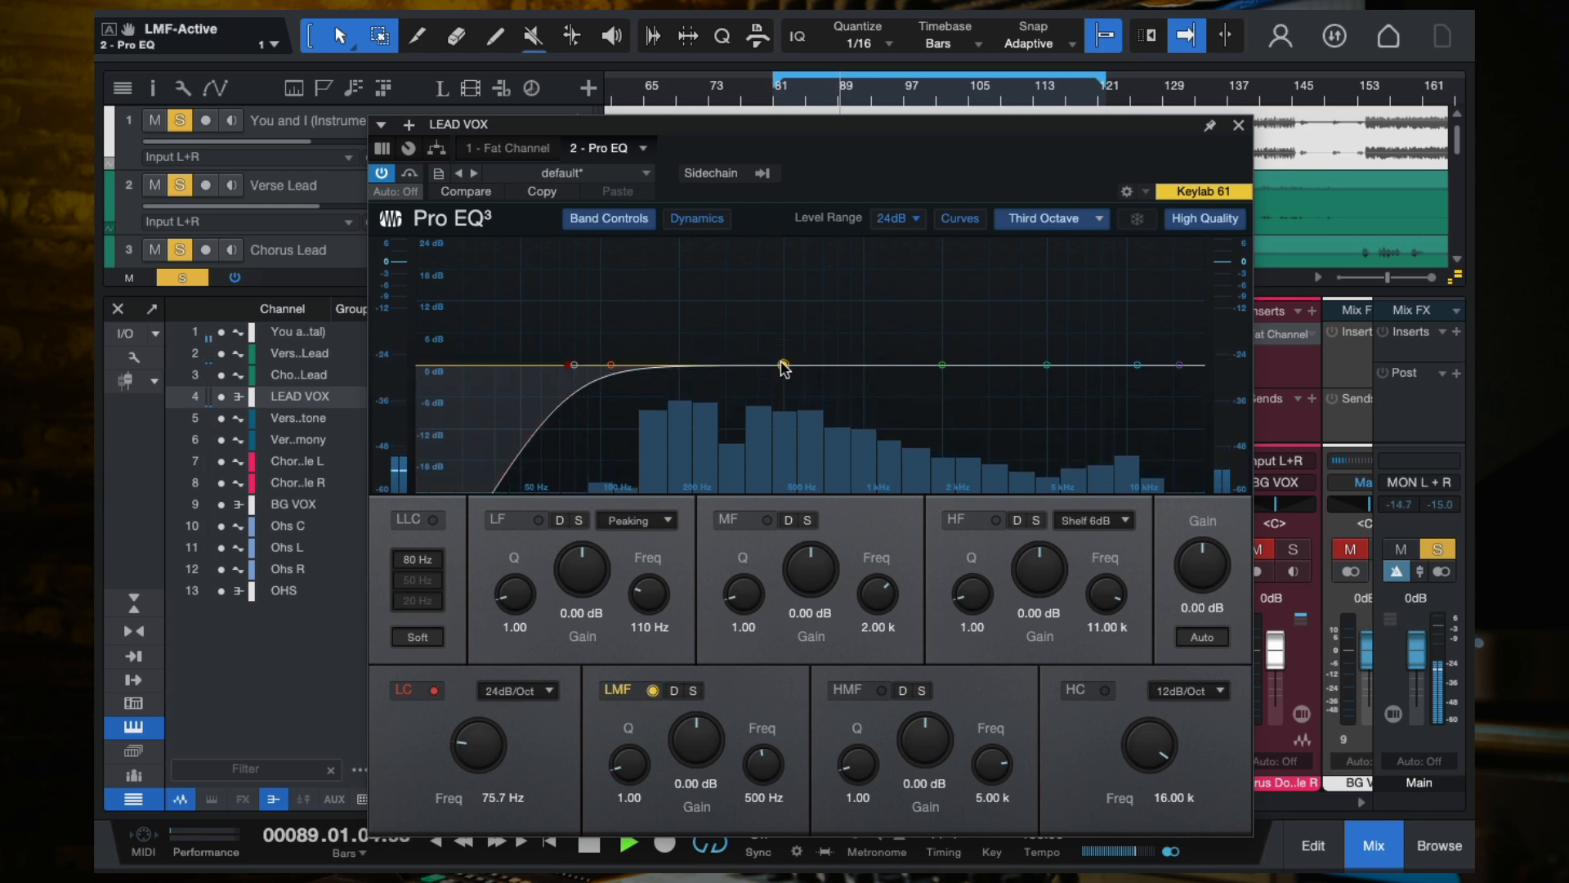
left_click_drag(785, 365, 694, 377)
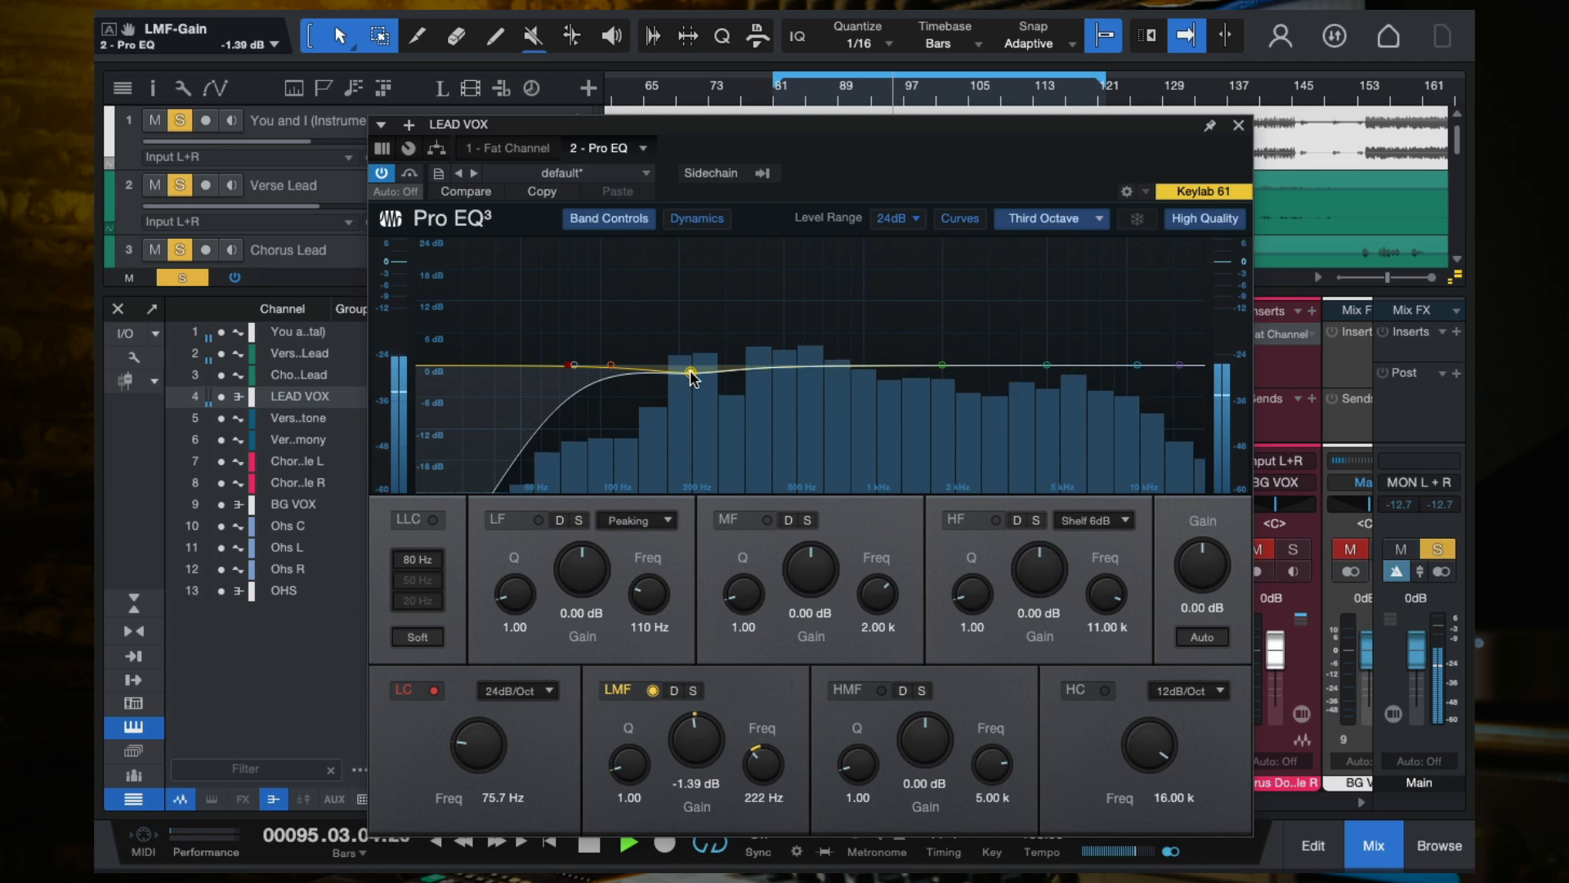
double_click(692, 377)
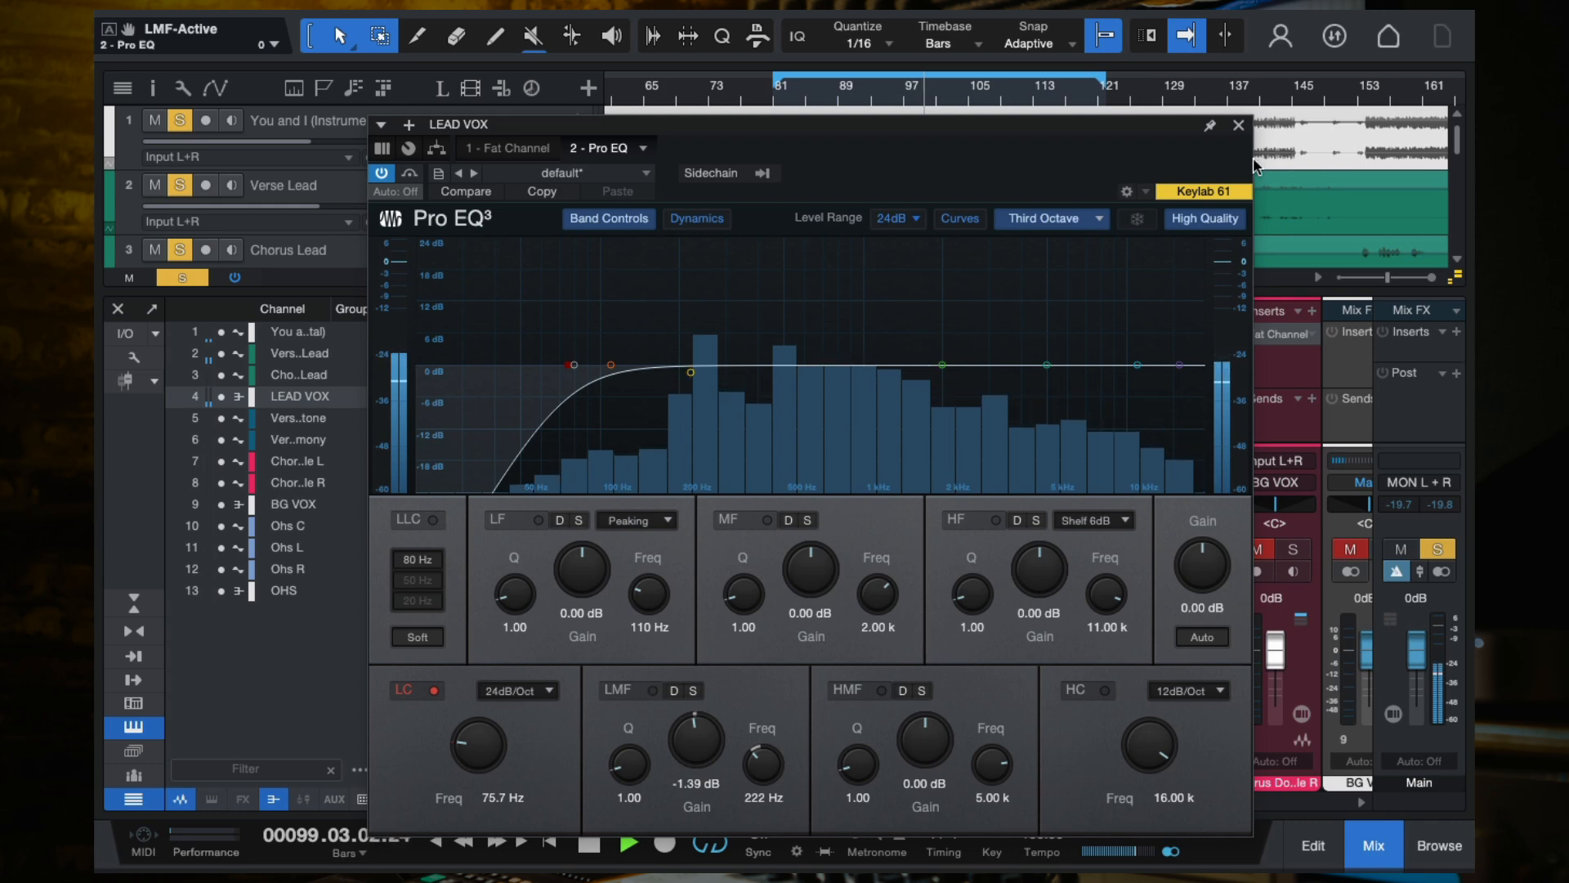
Stop playback and copy the Pro EQ from the LEAD VOX bus to the BG VOX and OHS buses.
left_click(1240, 127)
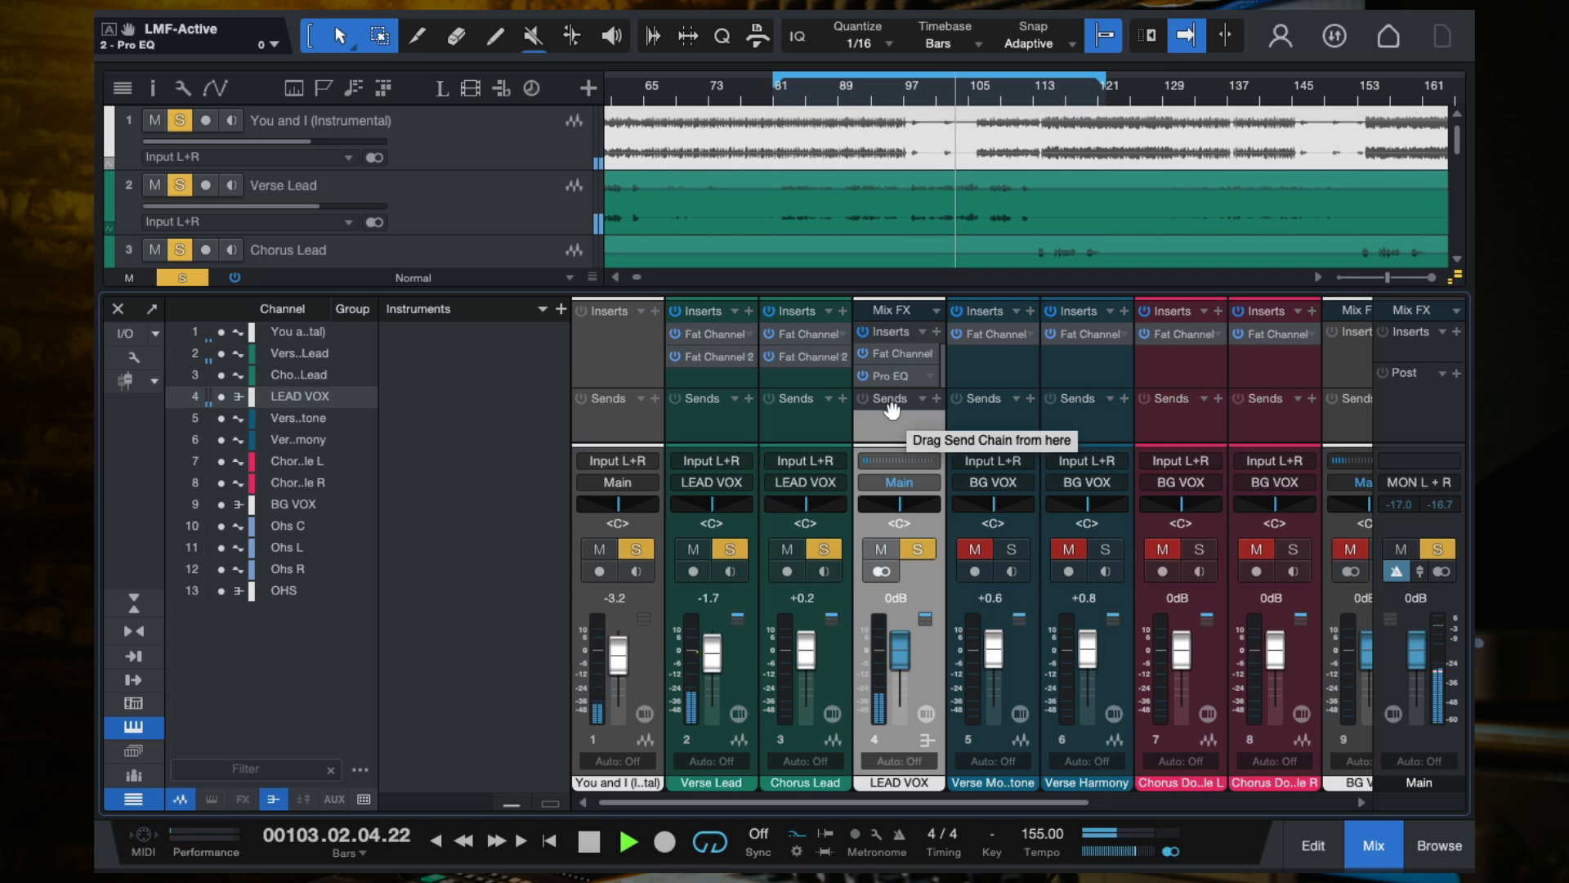
key("space")
scroll(900, 409, "right", 2)
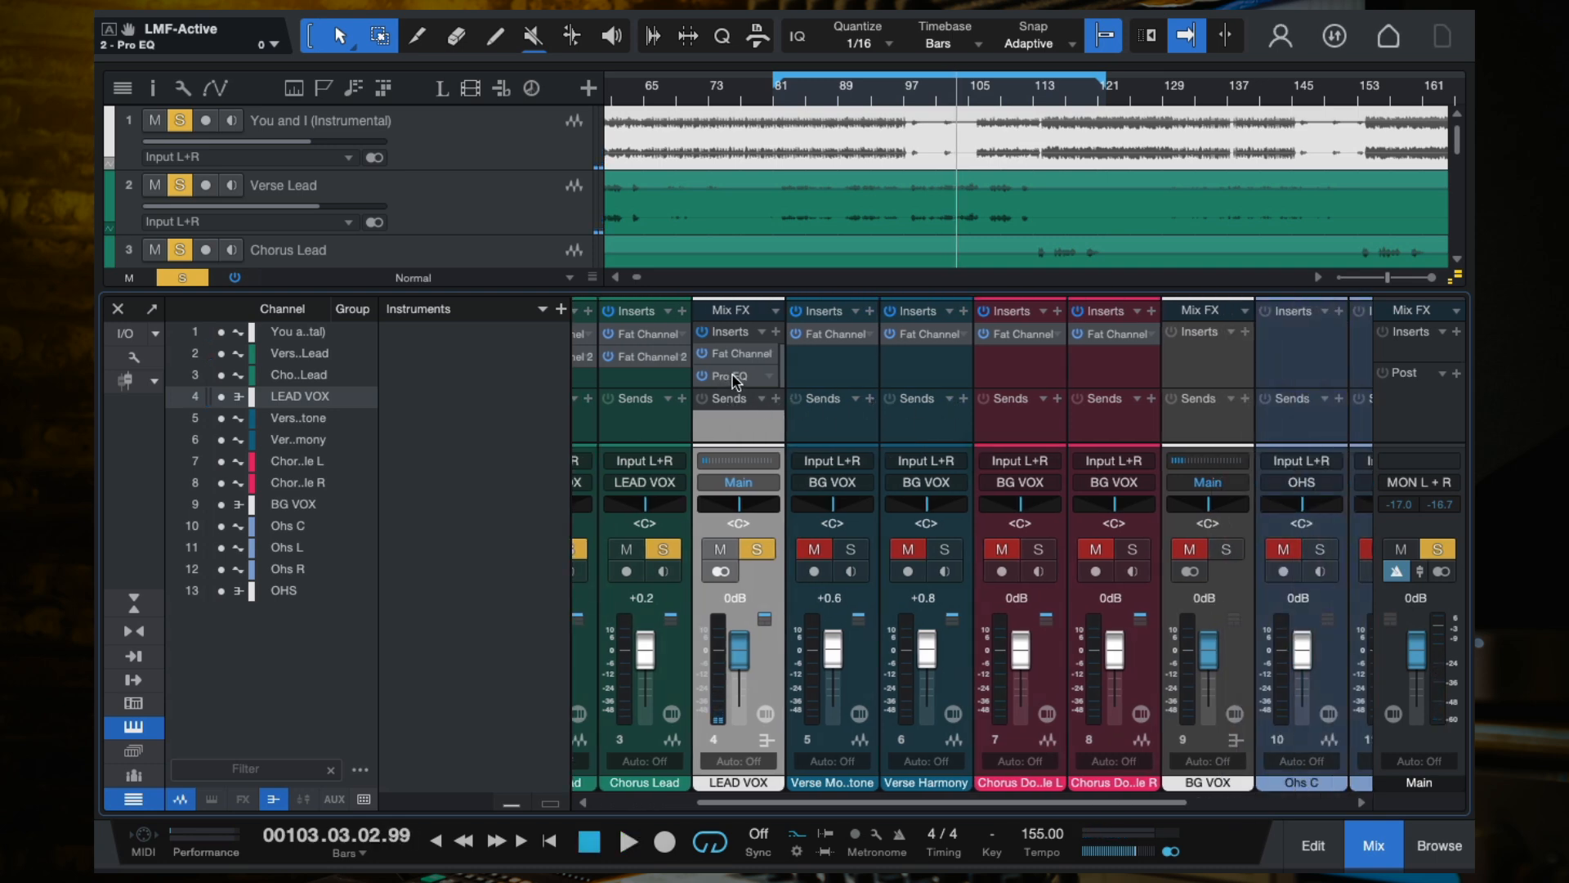
scroll(734, 380, "right", 2)
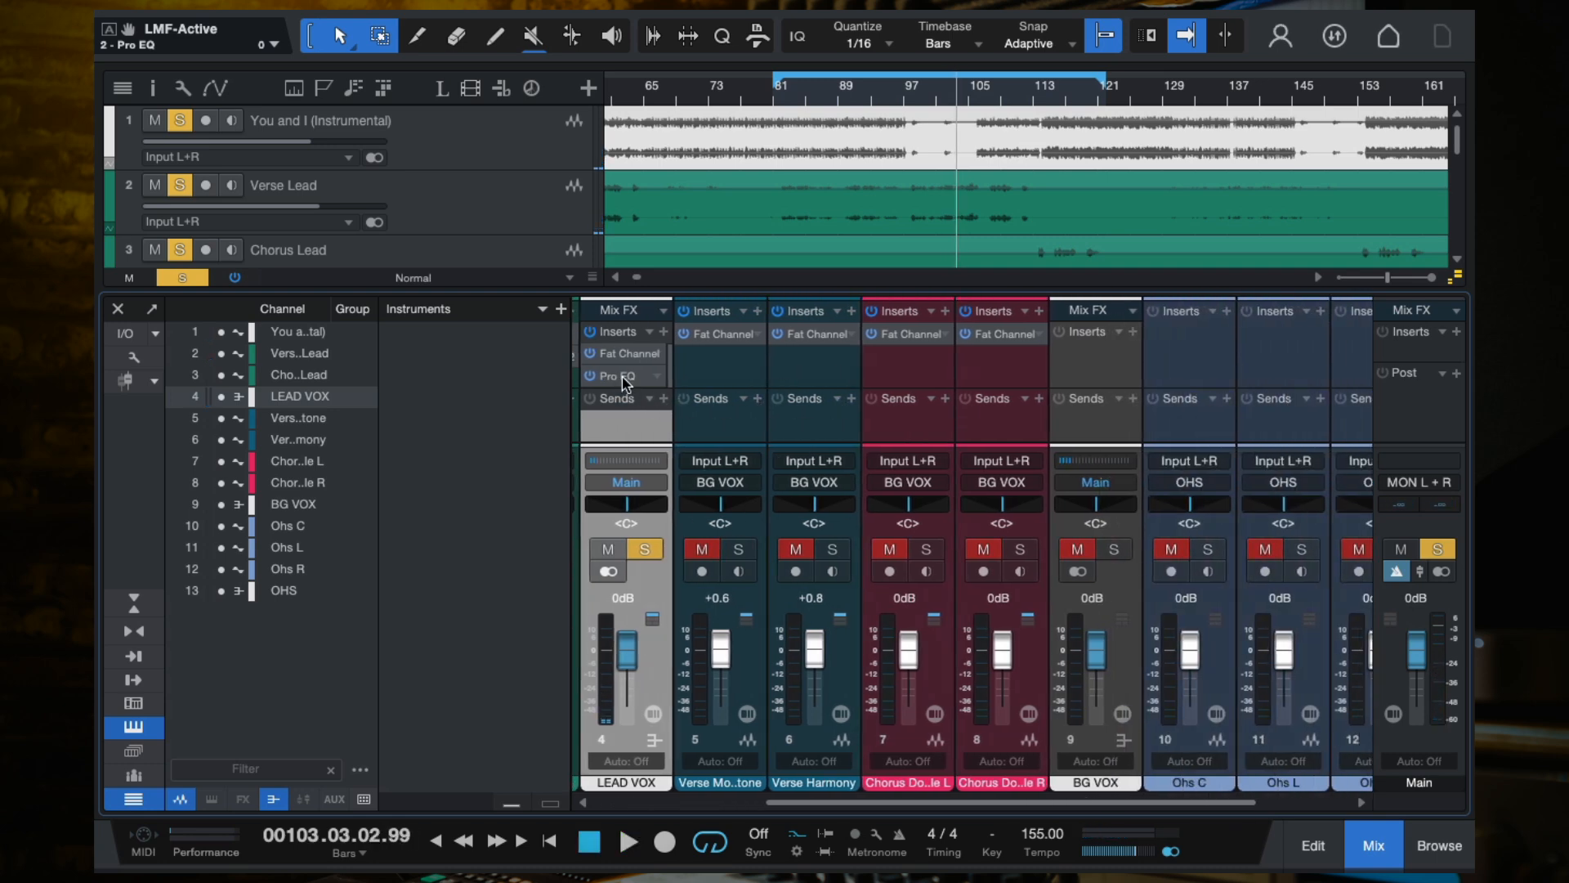
left_click_drag(842, 408, 1090, 403)
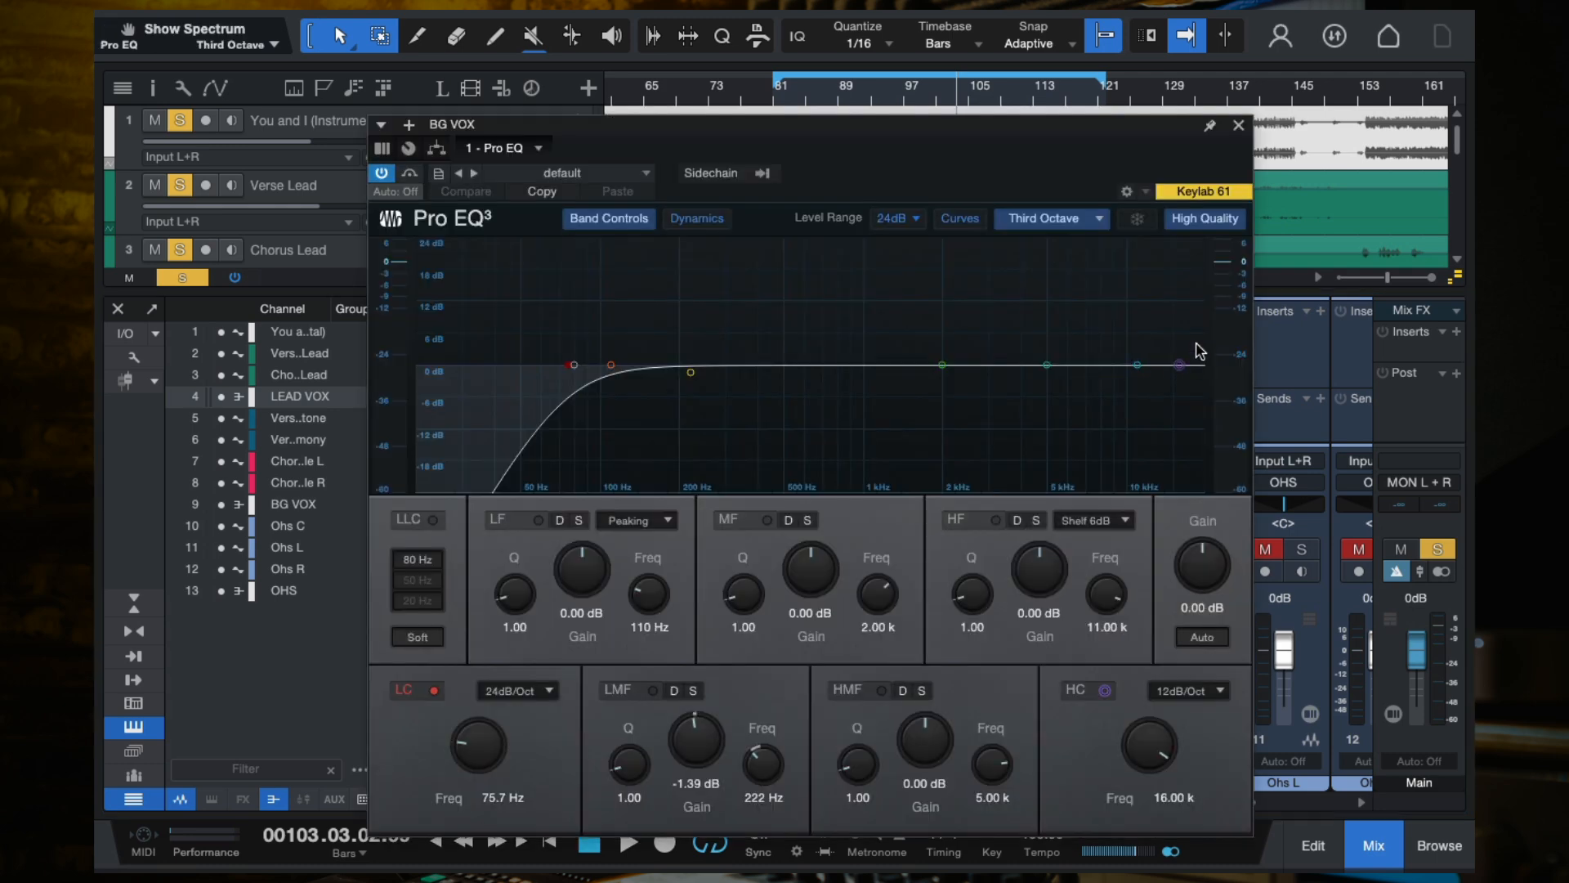
left_click(1240, 127)
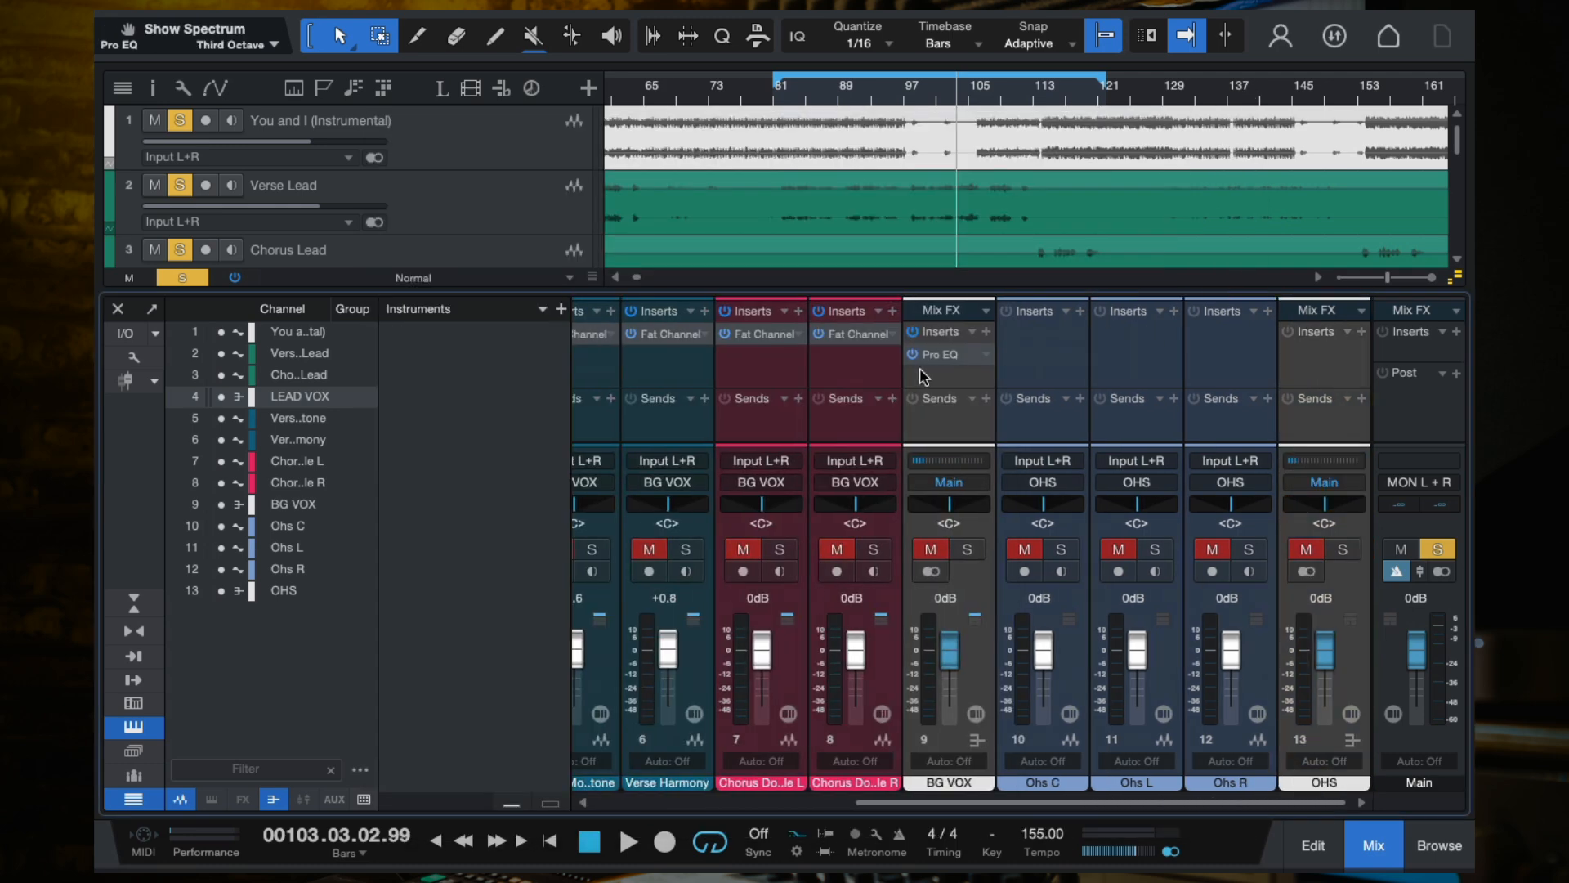
left_click_drag(1334, 343, 1323, 364)
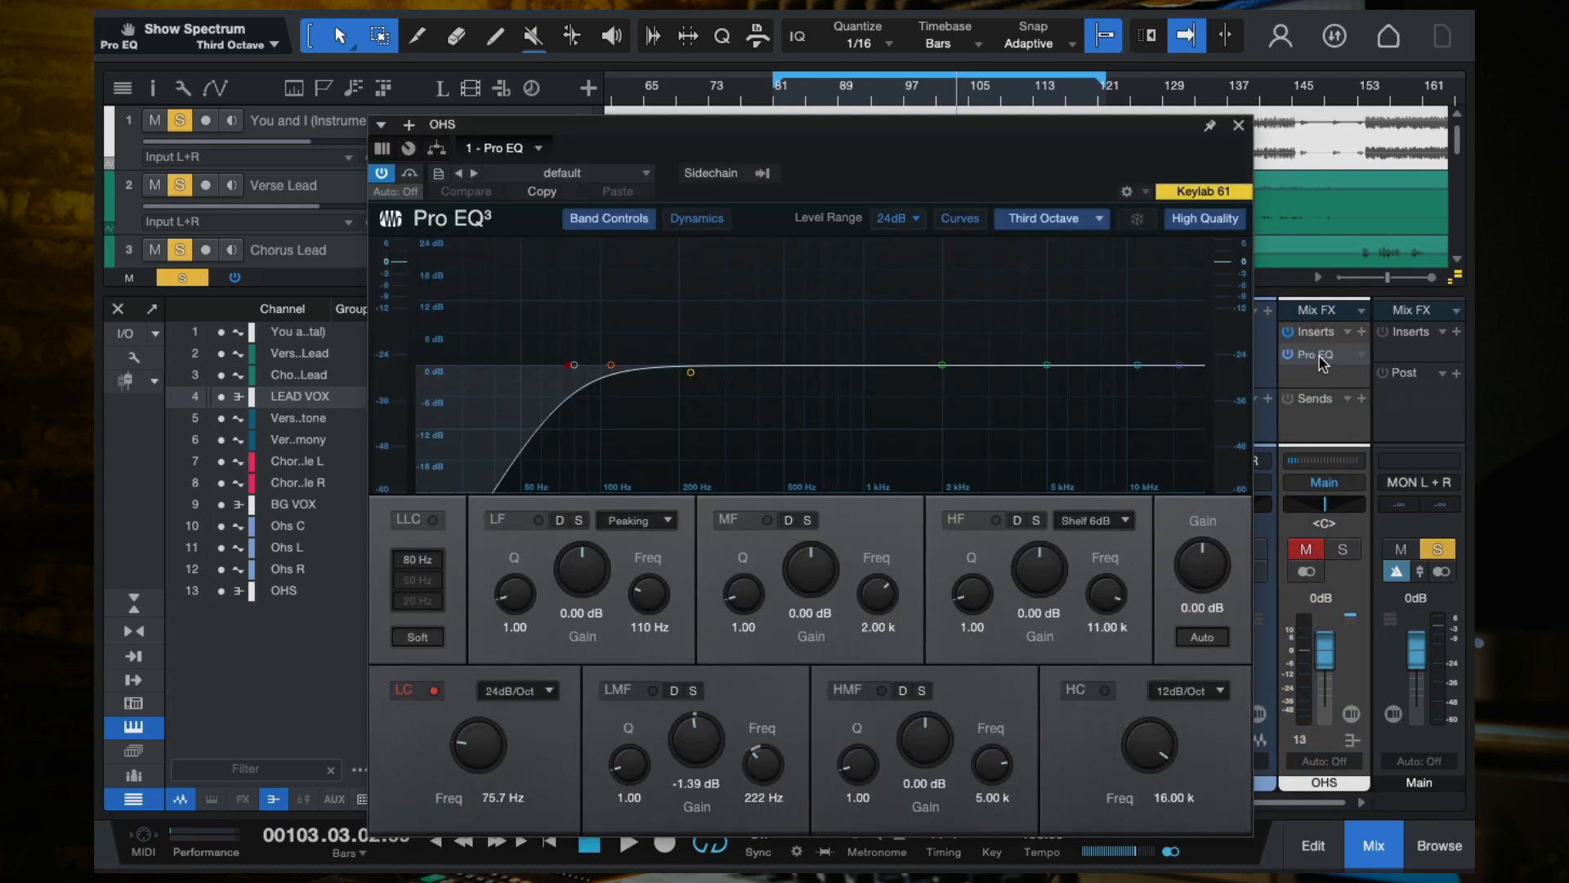
left_click(1239, 127)
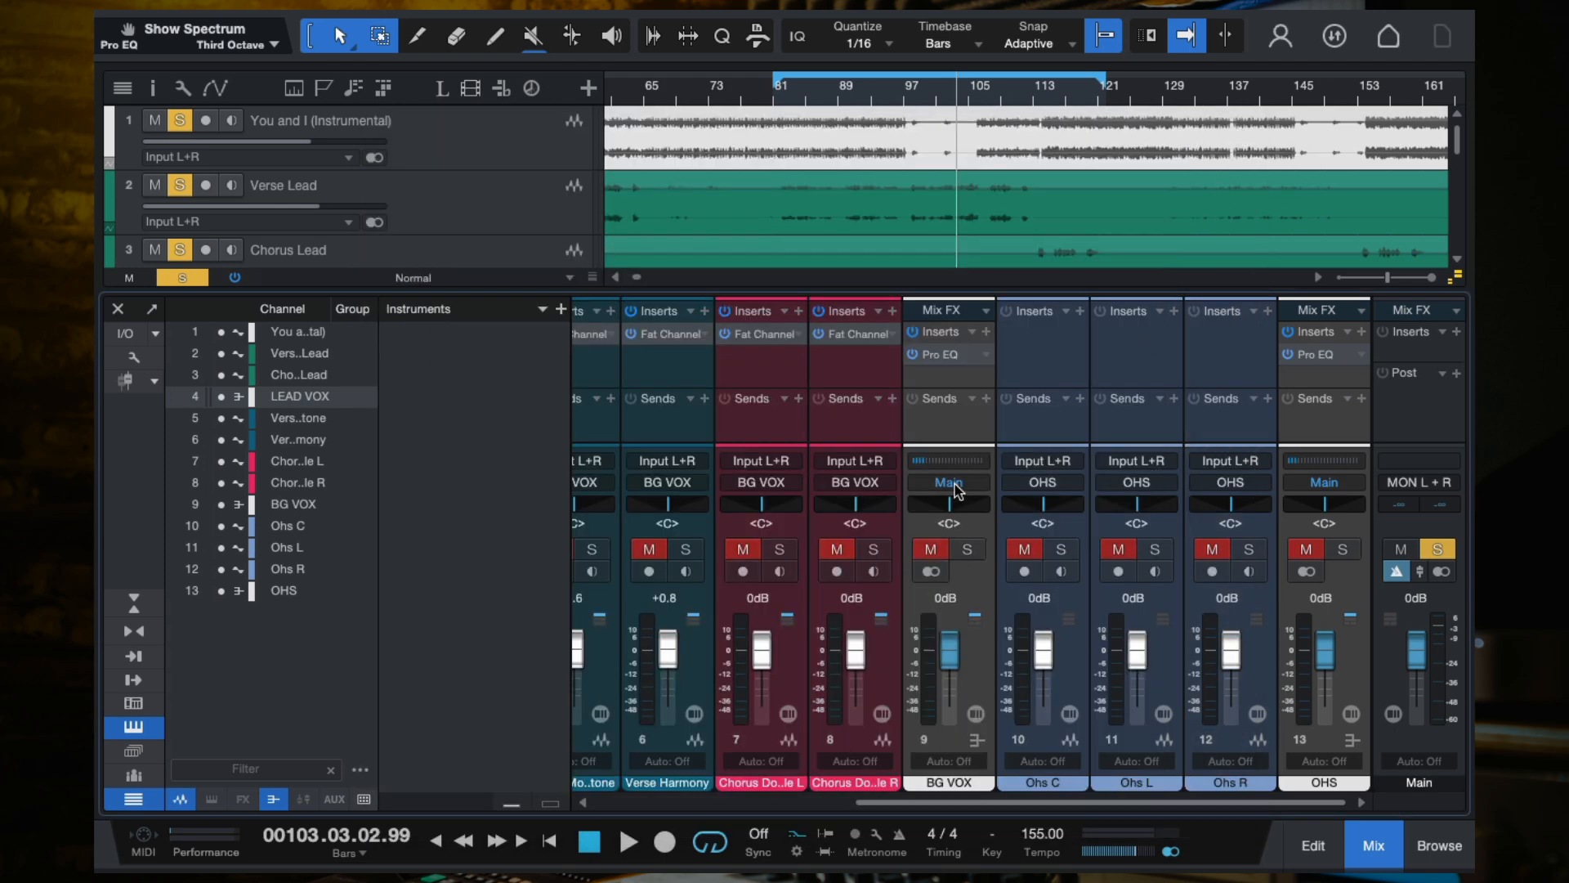
Play the lead vocals from the loop start, comparing the LEAD VOX bus inserts bypassed and active, and stop playback.
scroll(774, 435, "left", 5)
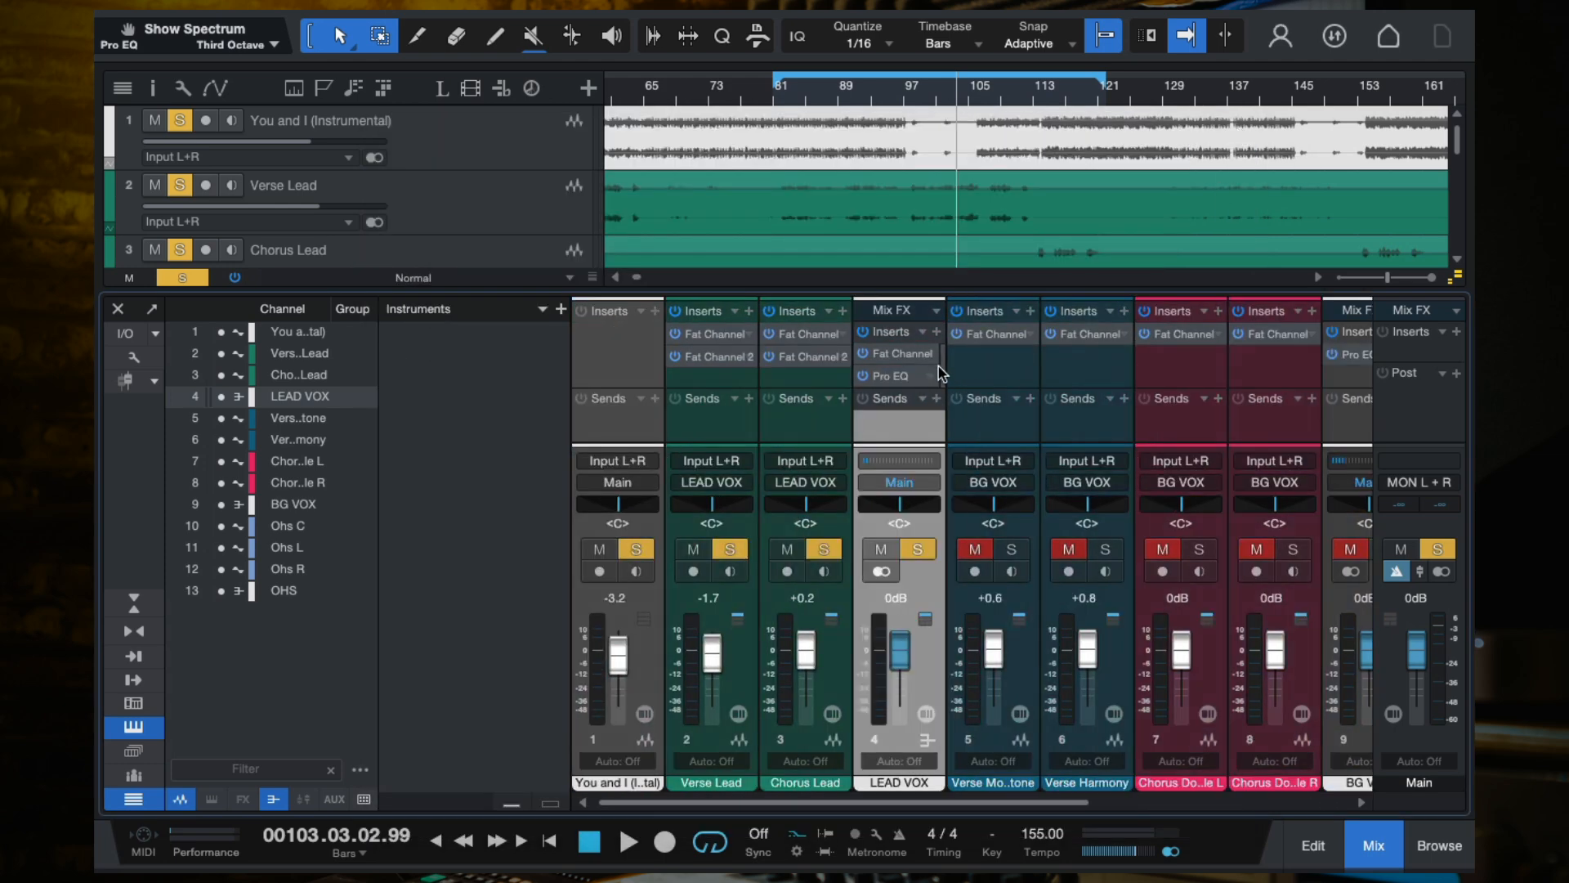
left_click(782, 96)
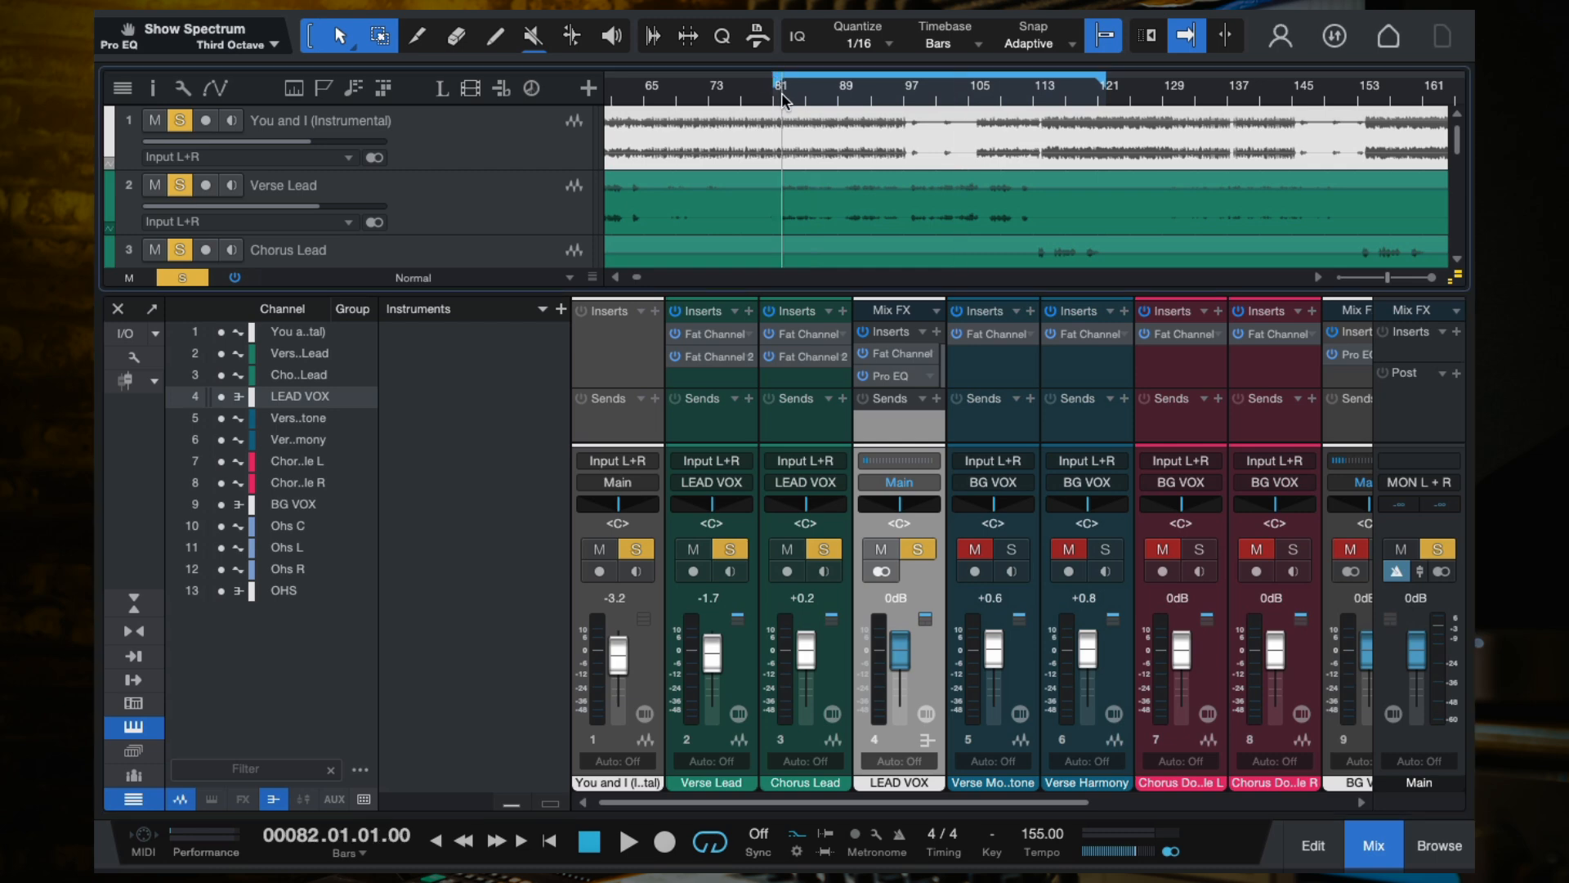
key("space")
scroll(888, 417, "right", 1)
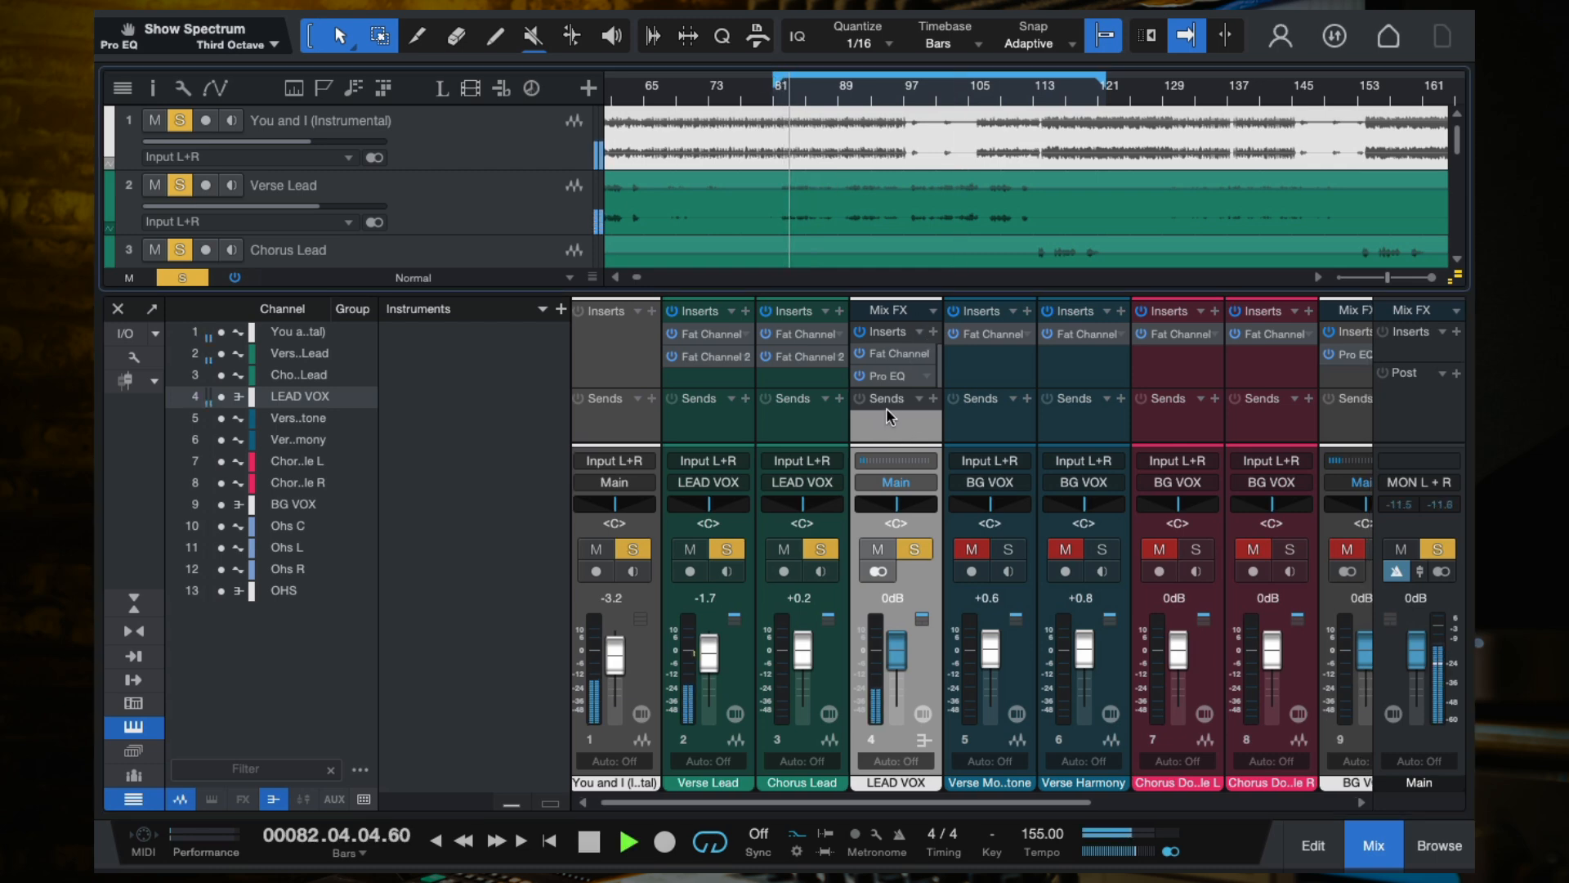
scroll(889, 417, "right", 1)
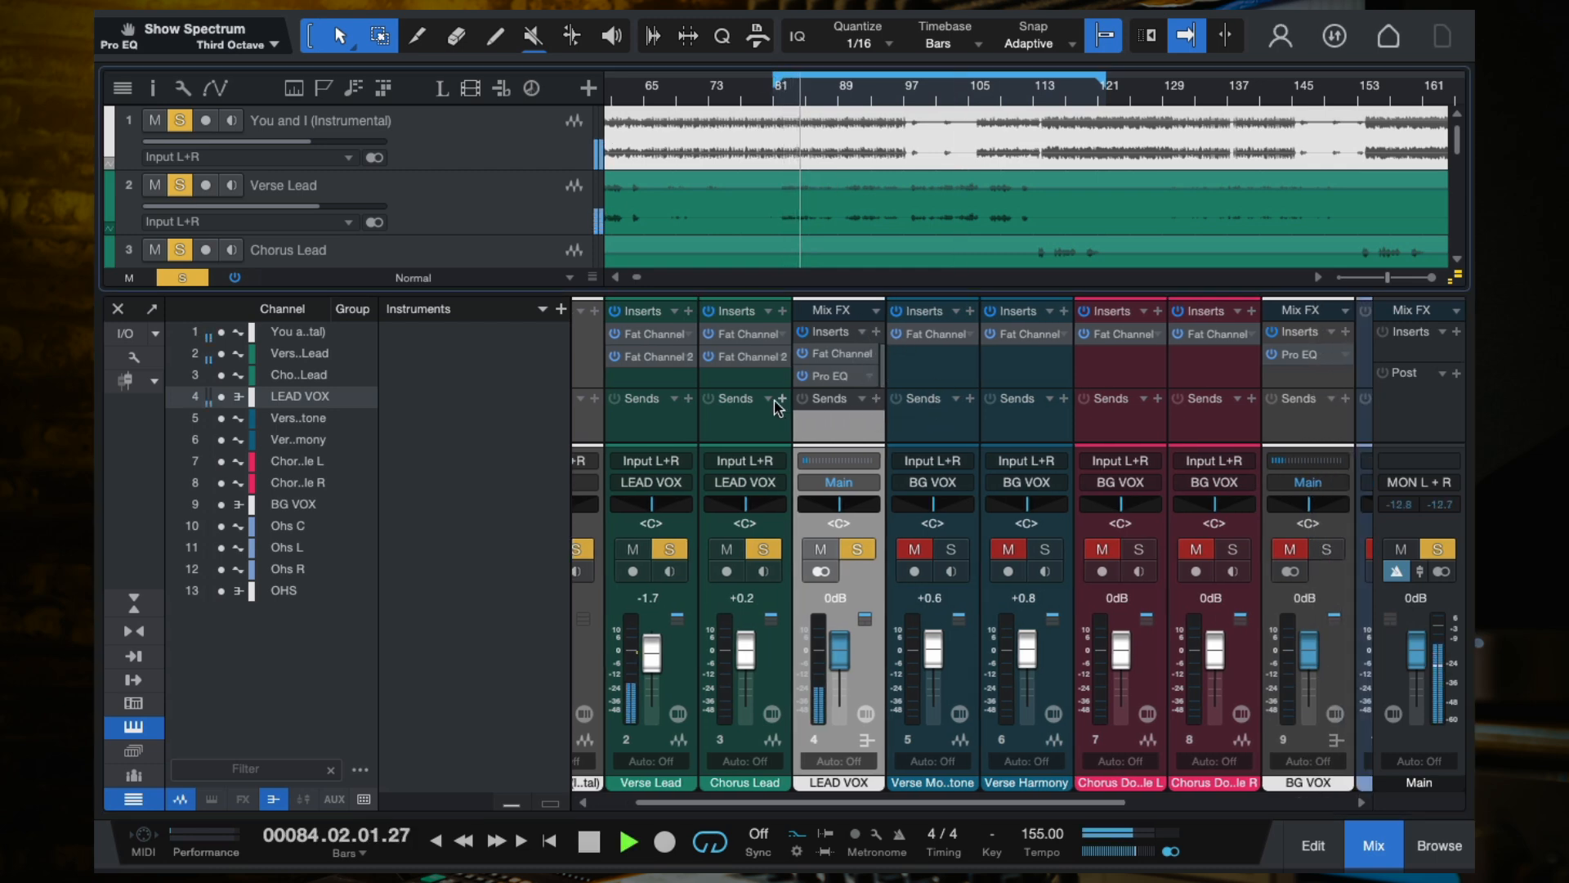
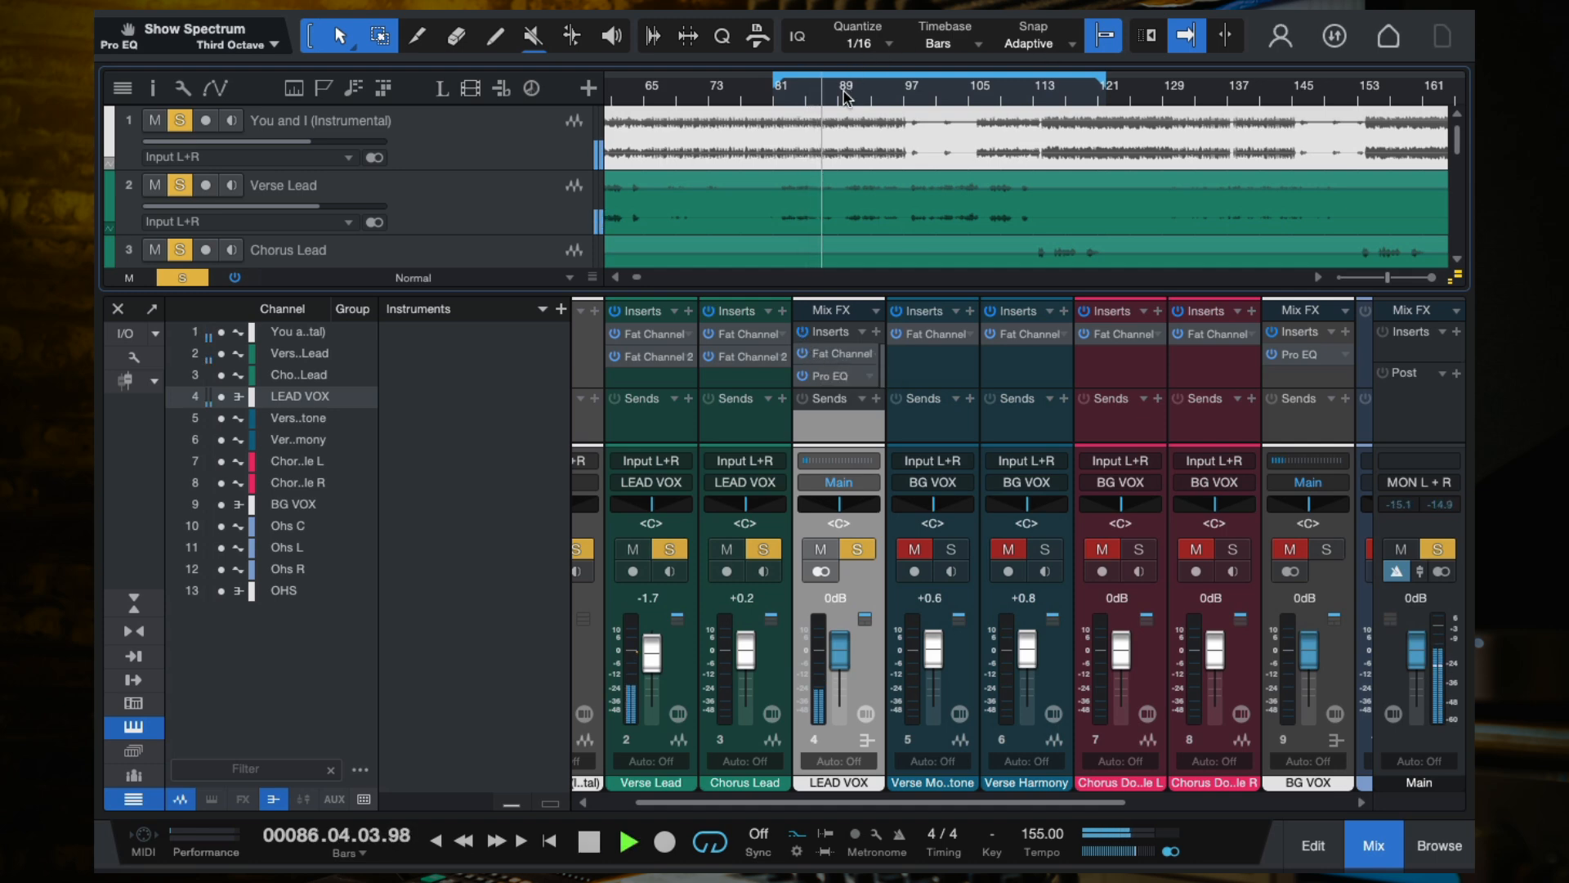
left_click(804, 333)
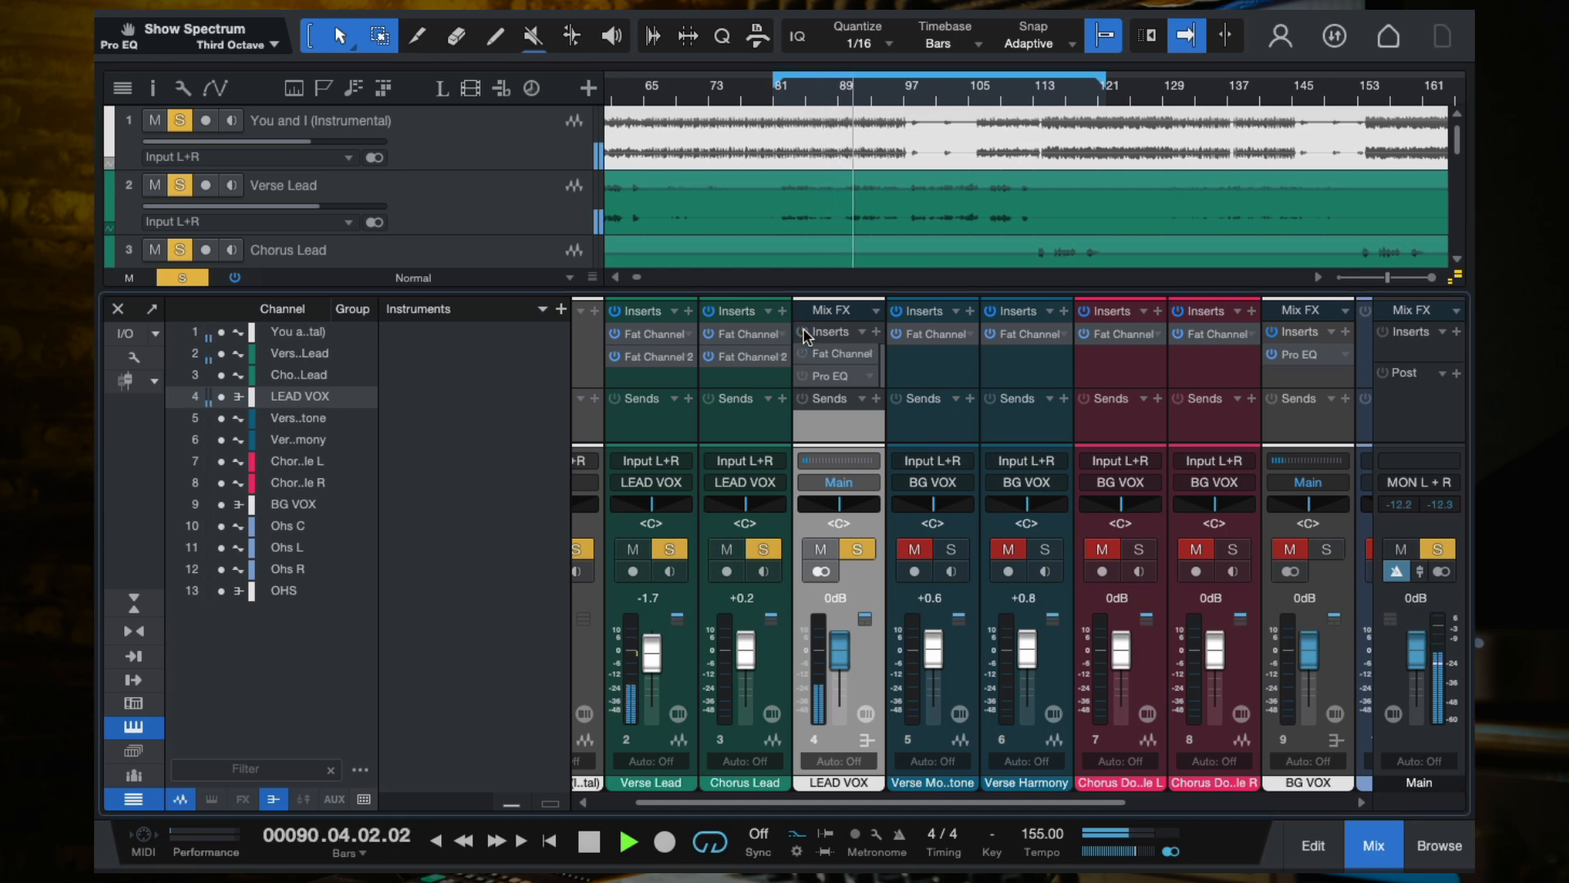
left_click(804, 333)
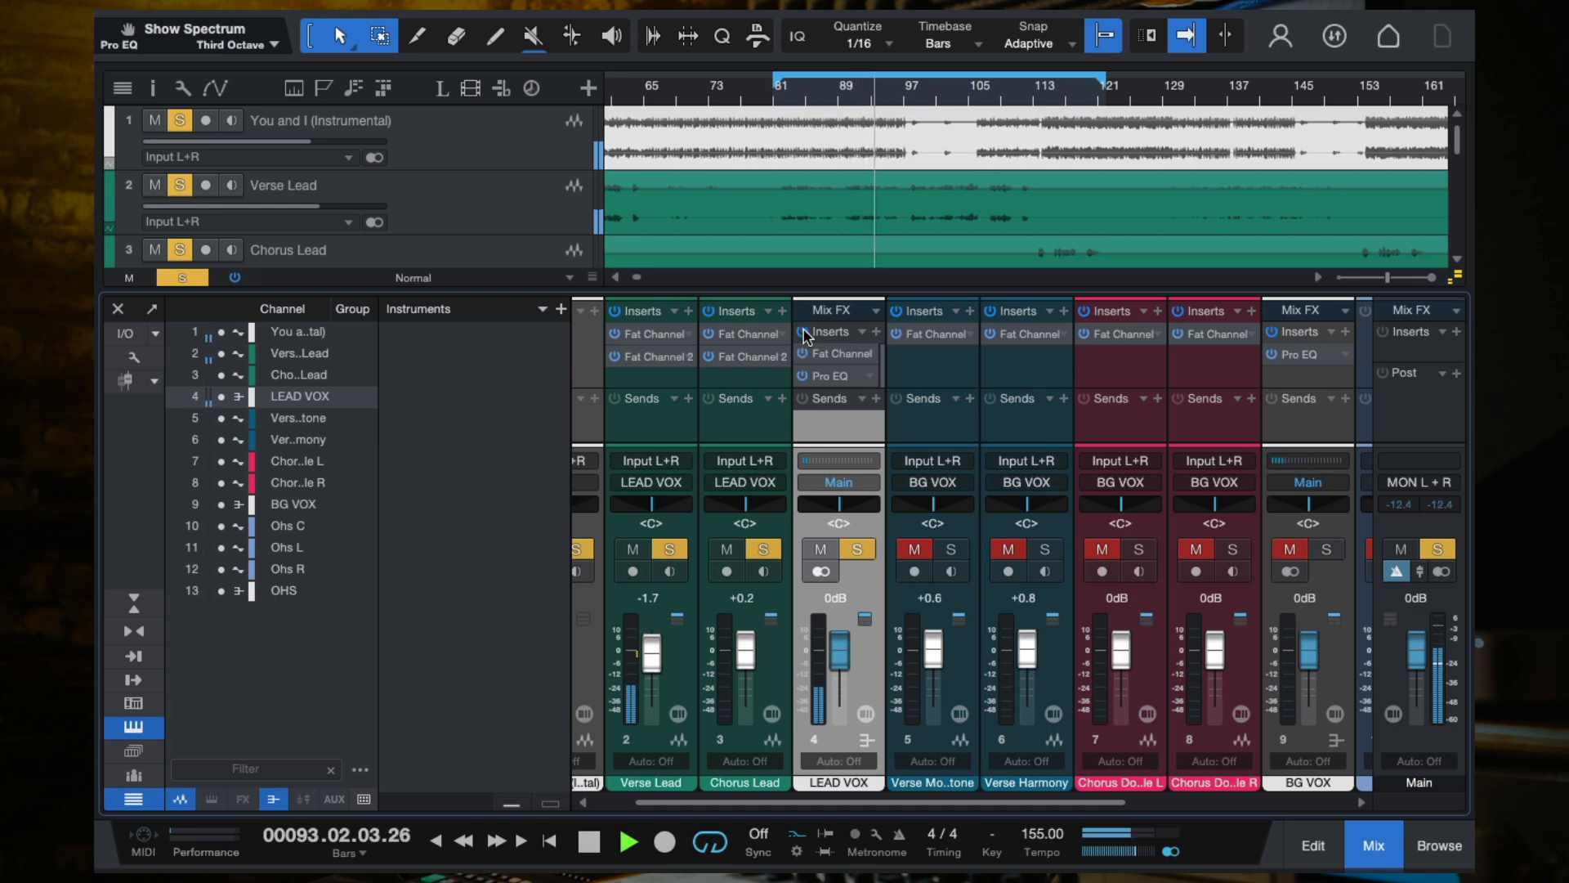
key("space")
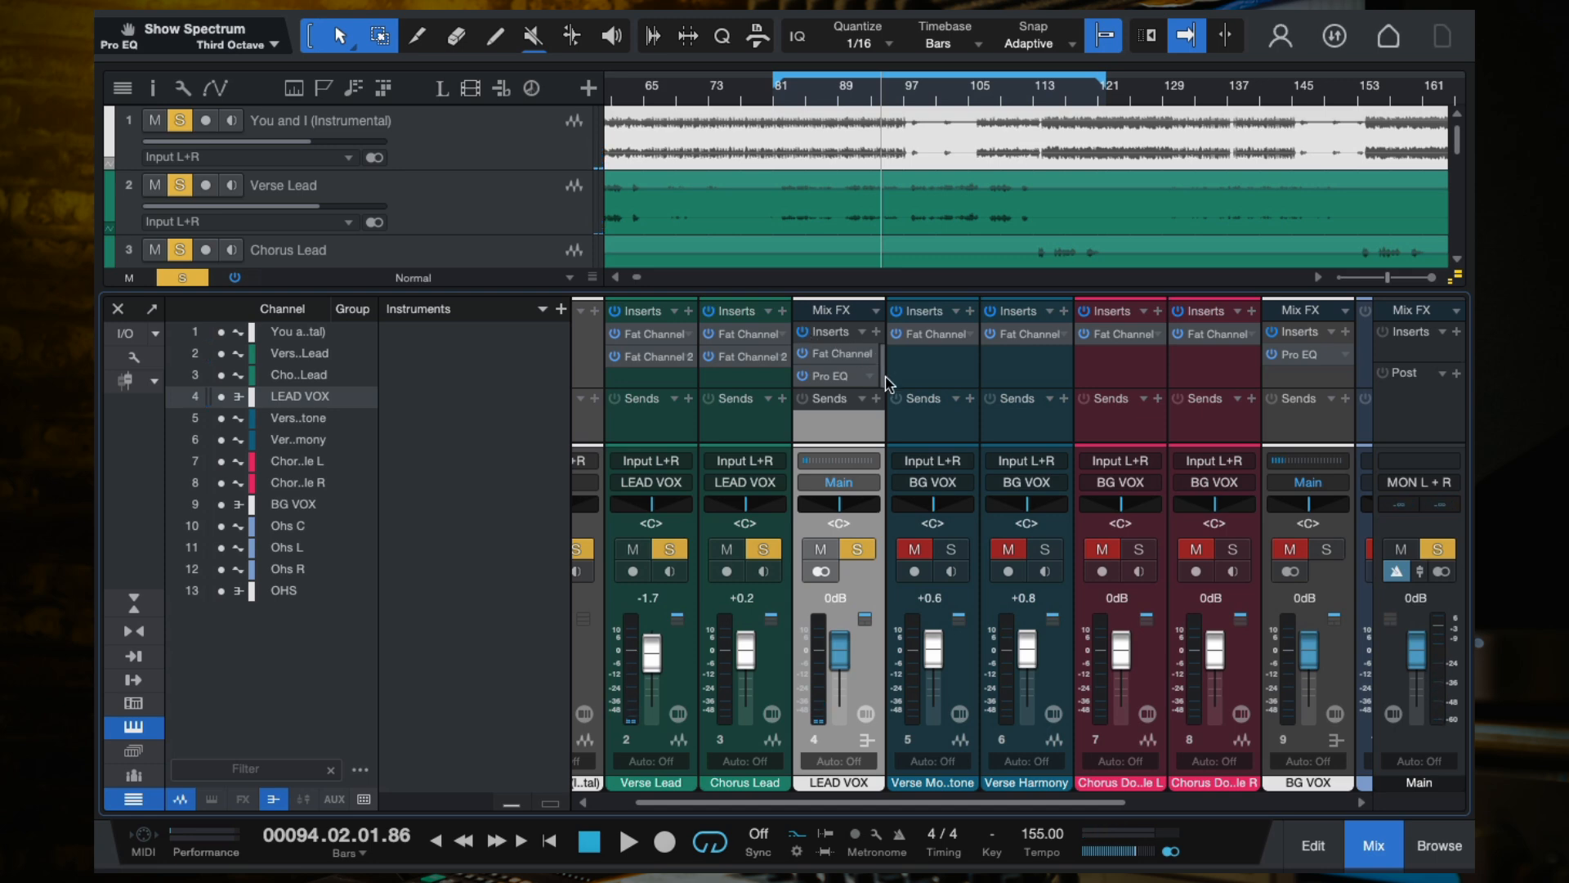
Clear all current solos, and solo the LEAD VOX bus, the You and I instrumental and the BG VOX bus.
left_click(951, 368)
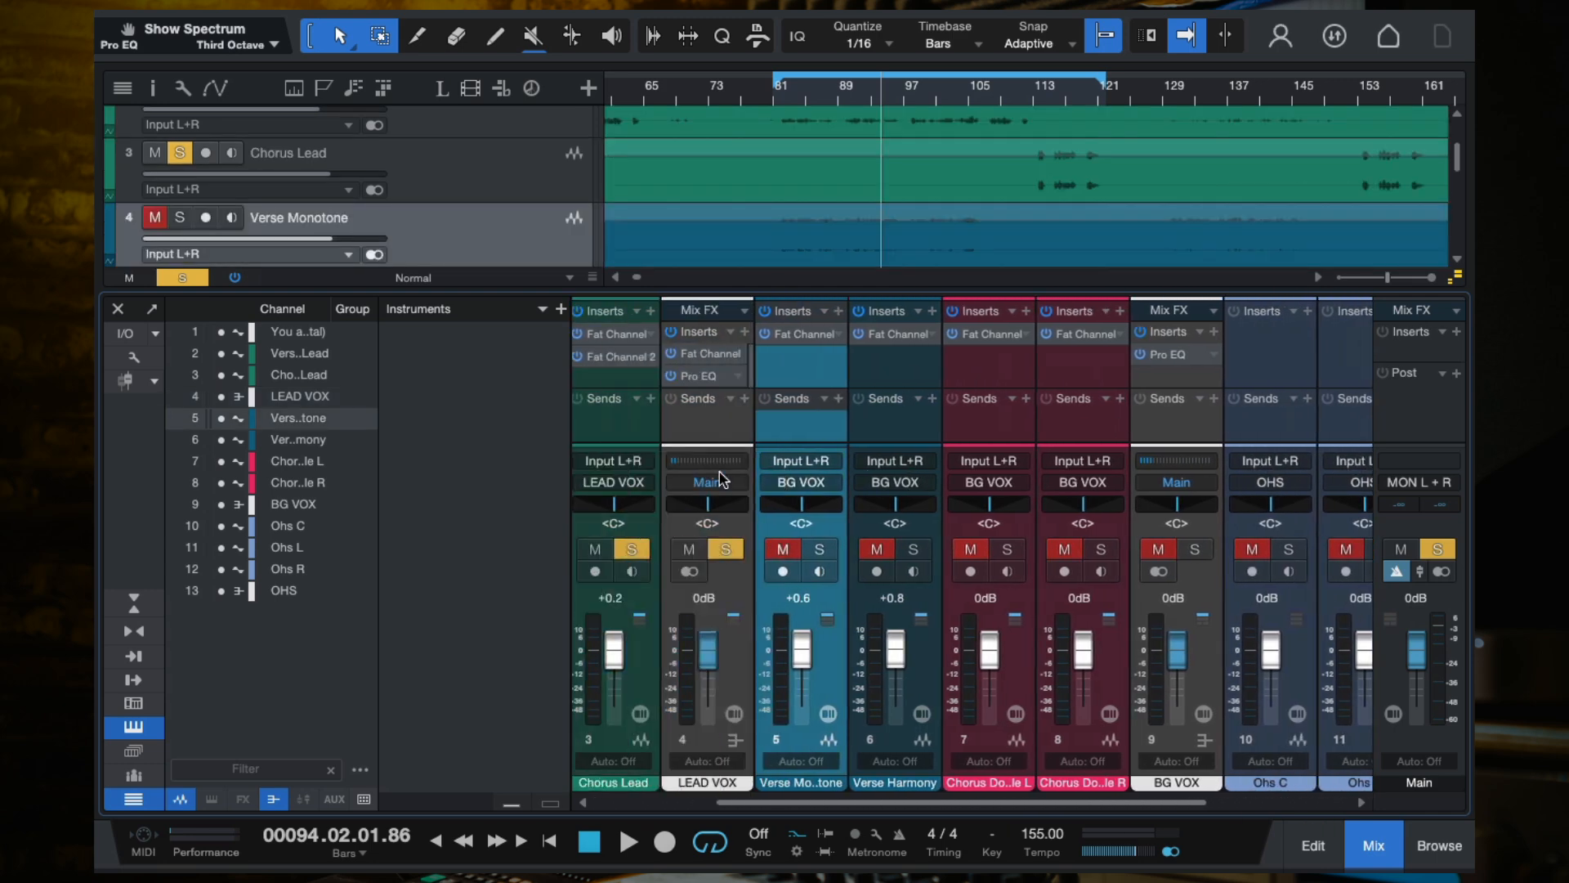
left_click(726, 415)
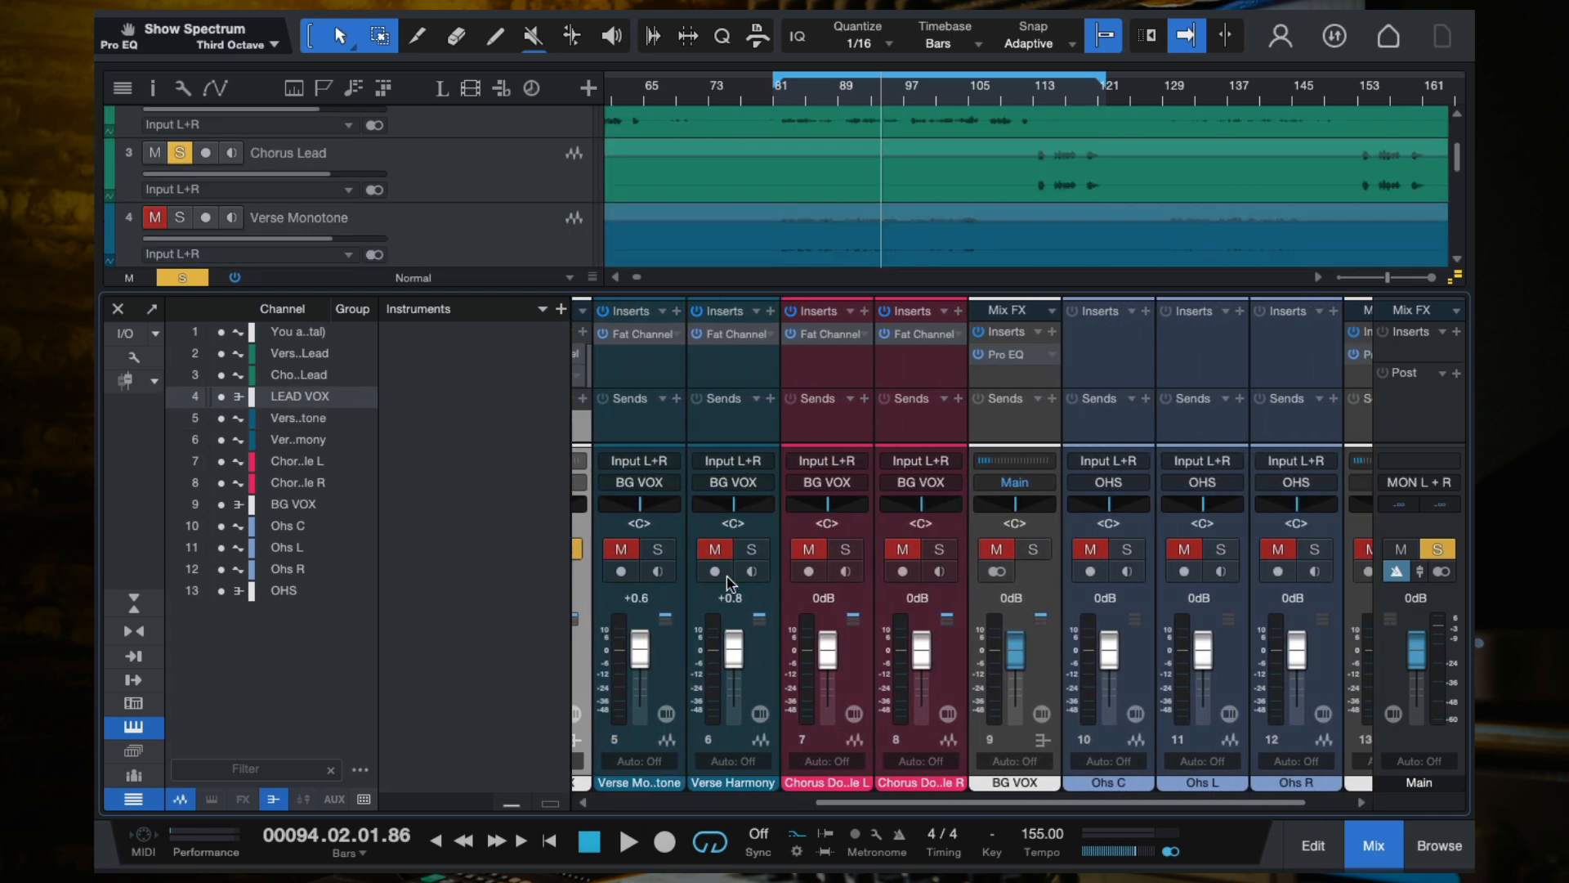
left_click(181, 277)
scroll(606, 137, "down", 3)
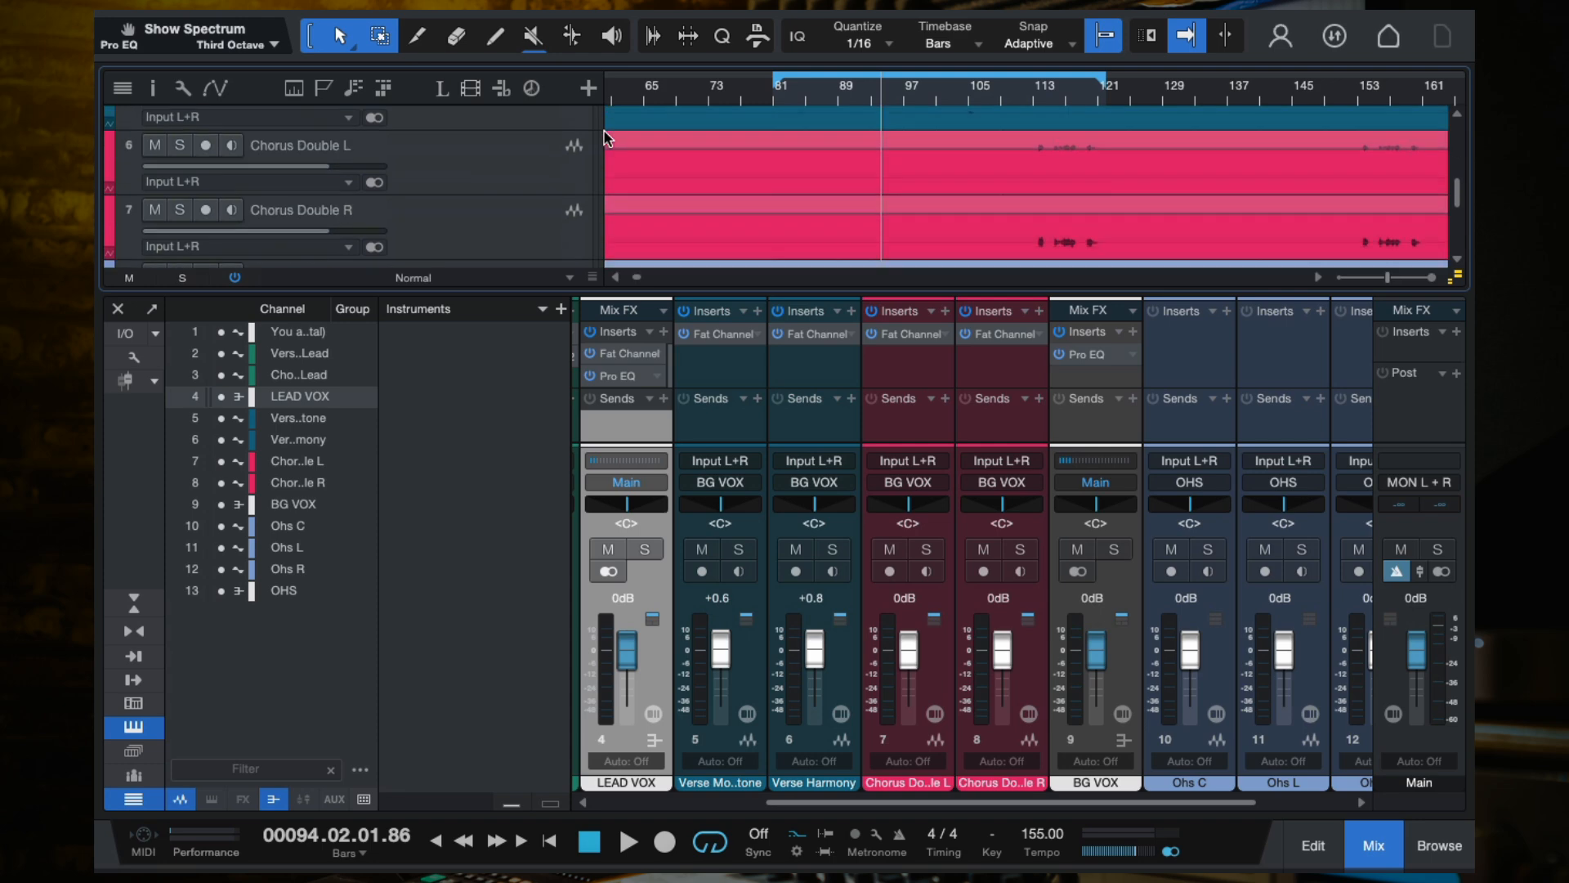
left_click(648, 549)
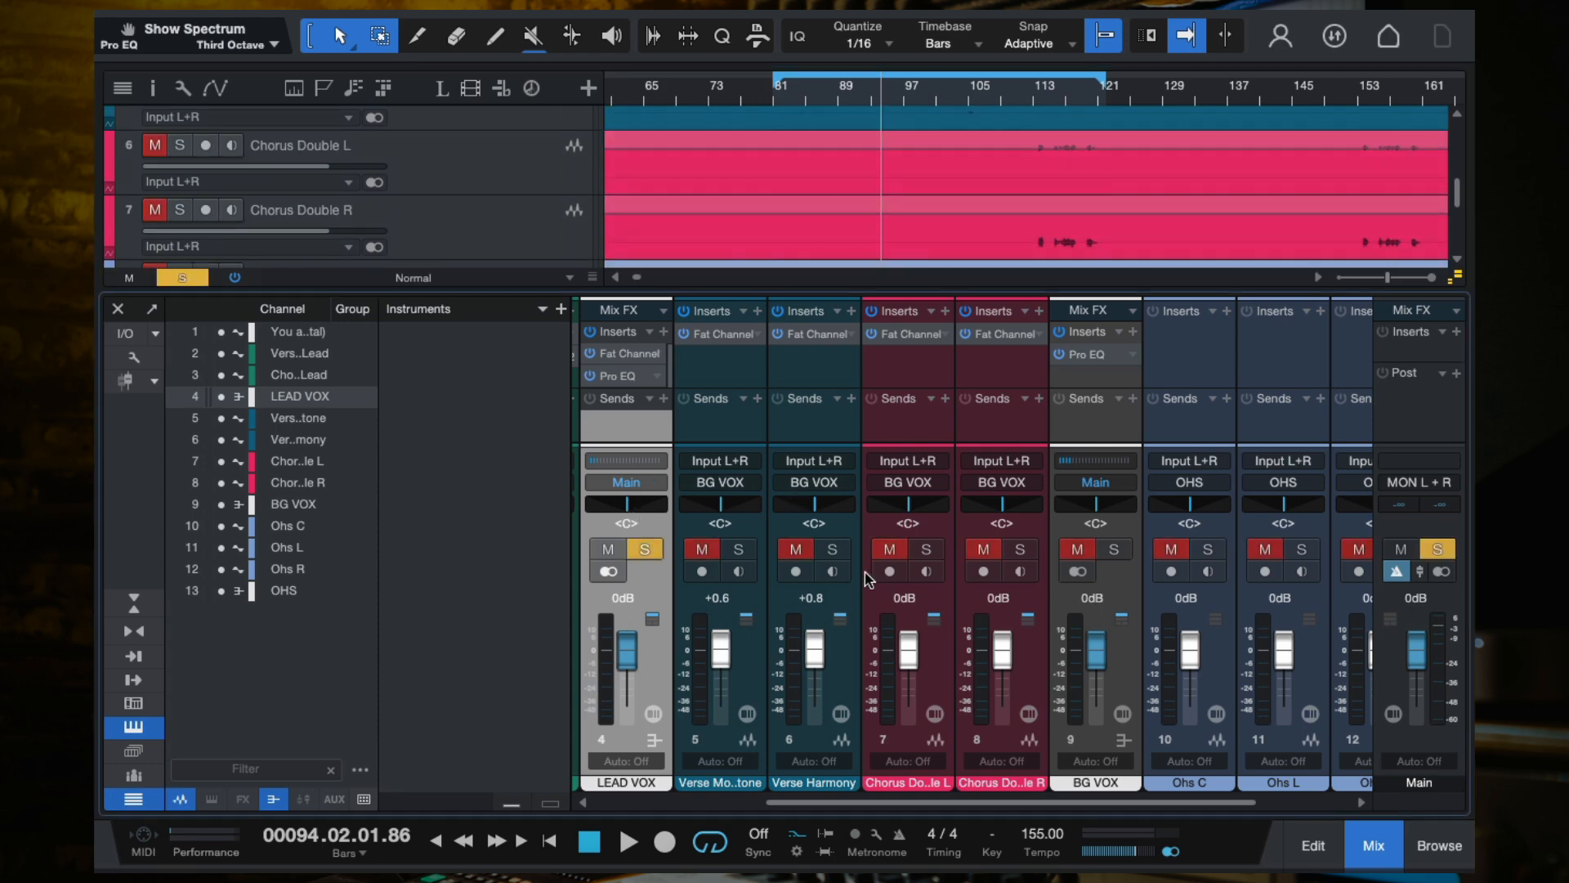
scroll(1013, 570, "left", 3)
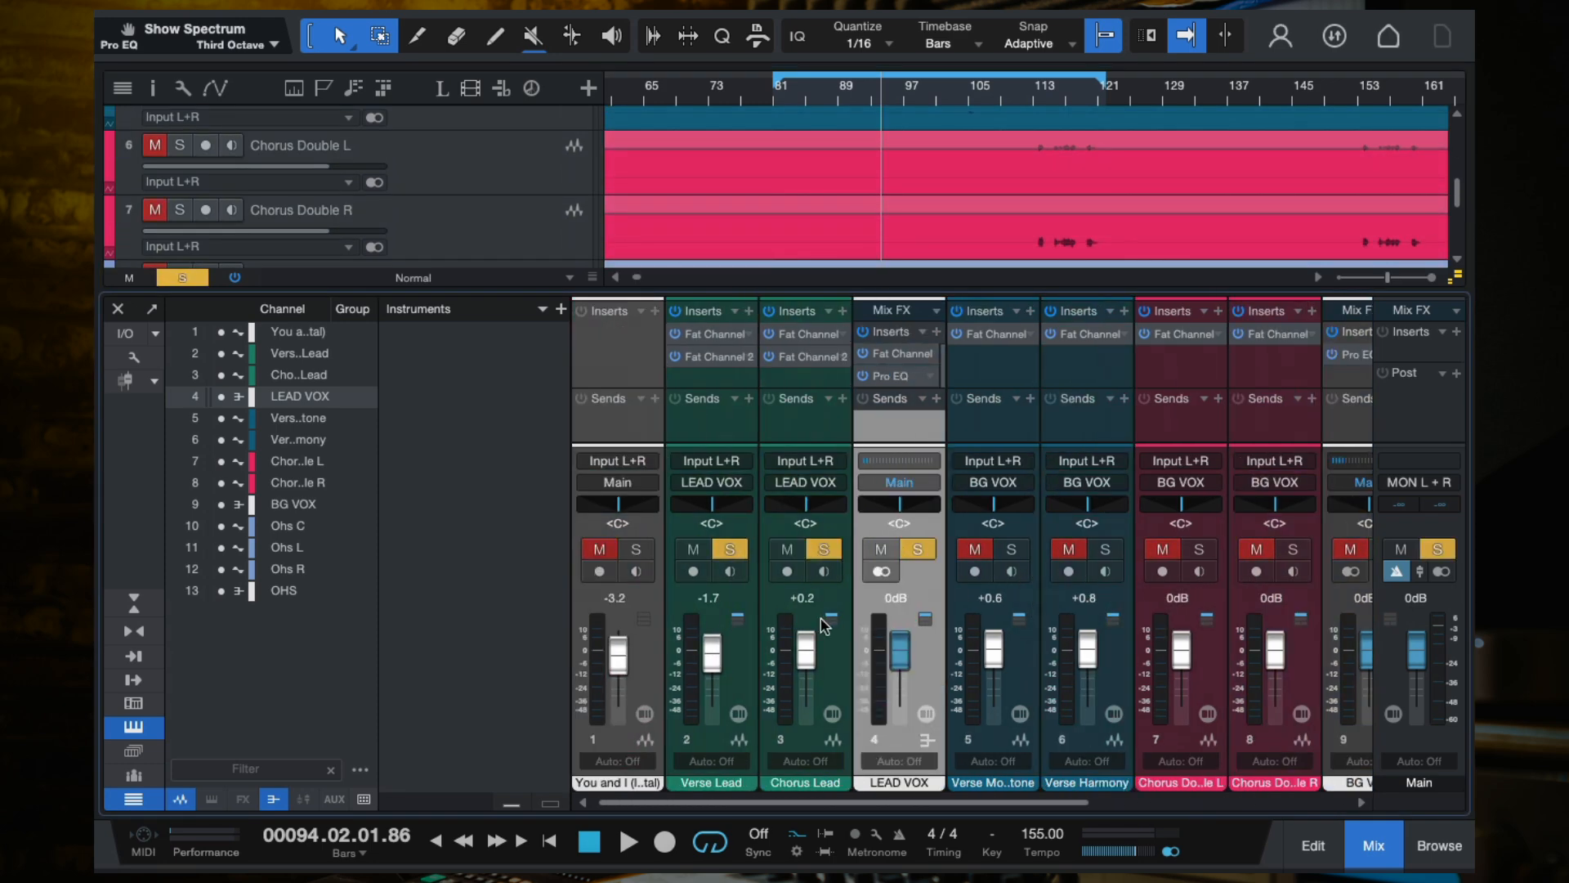
left_click(636, 549)
scroll(897, 605, "right", 5)
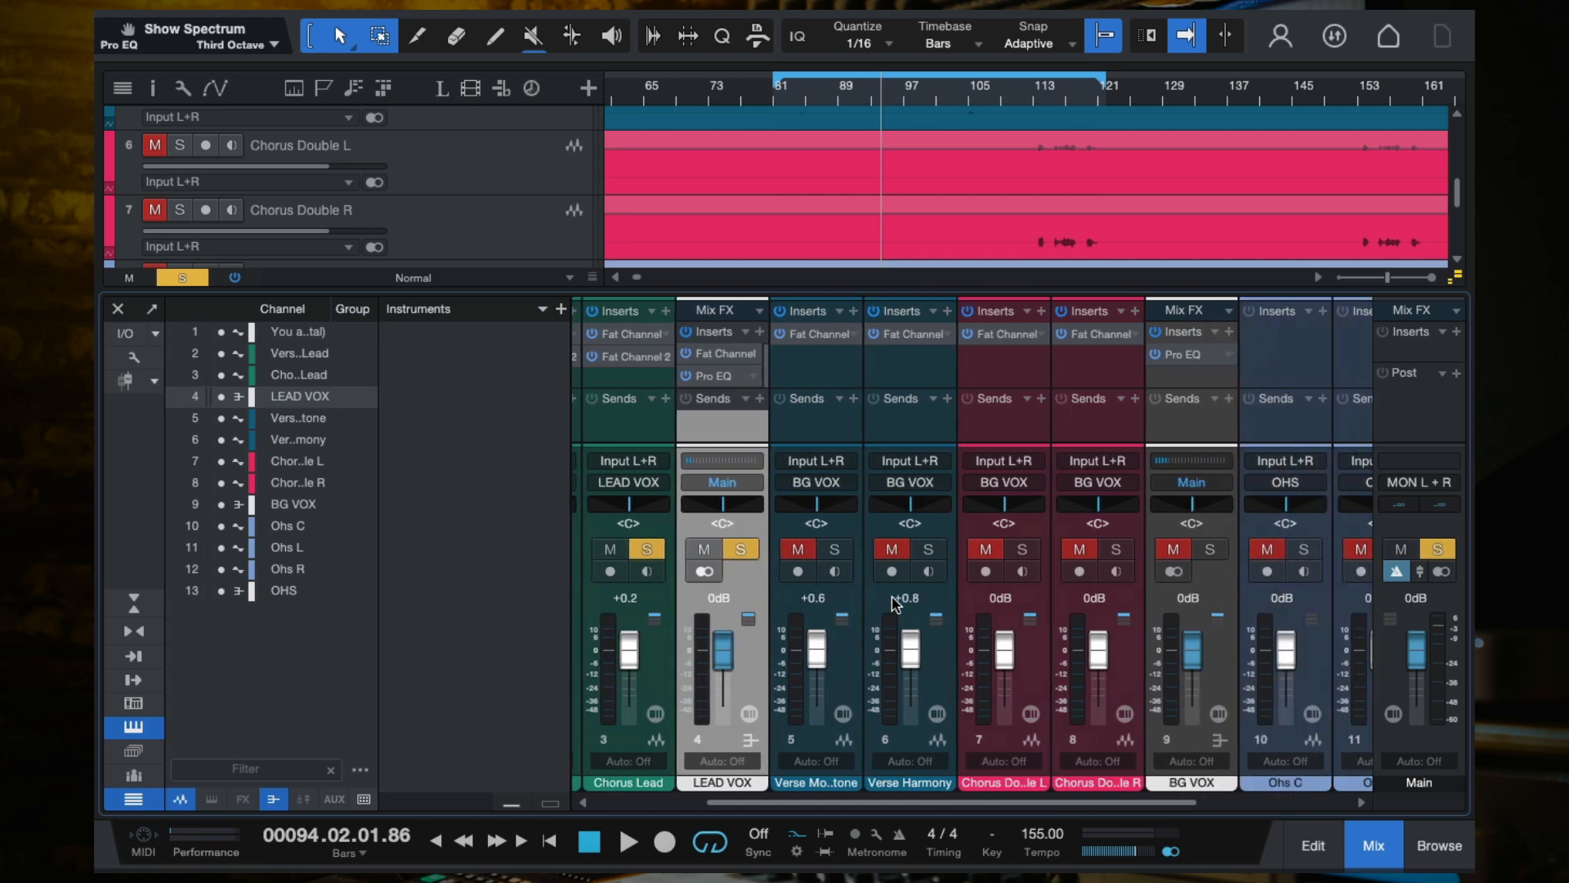
left_click(978, 550)
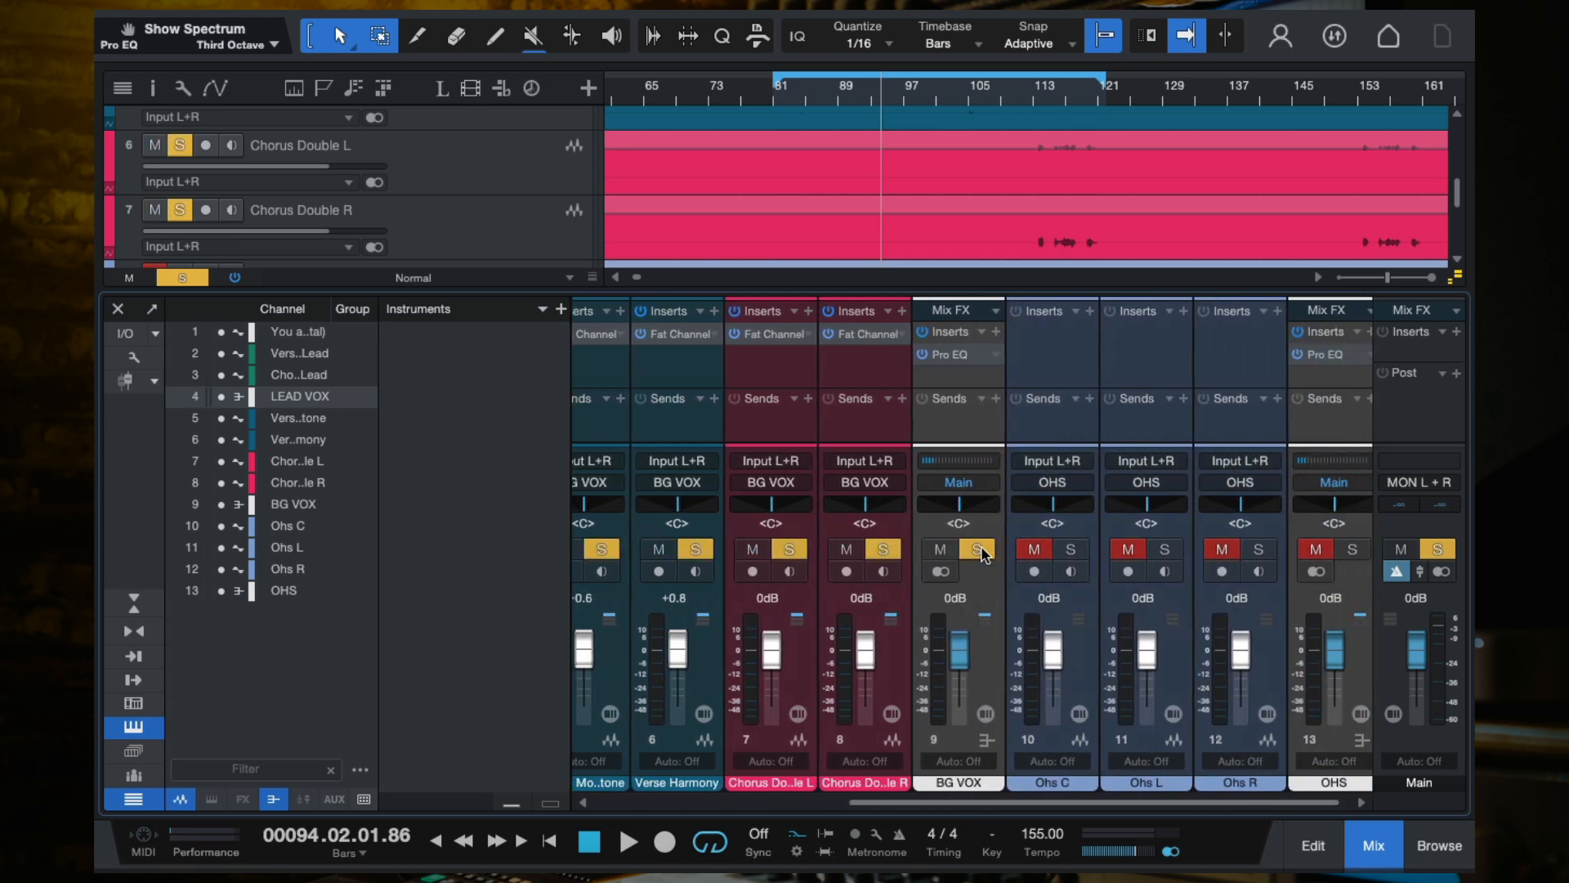
Audition the background vocals with the lead and instrumental, and open the Pro EQ on the BG VOX bus.
left_click(951, 379)
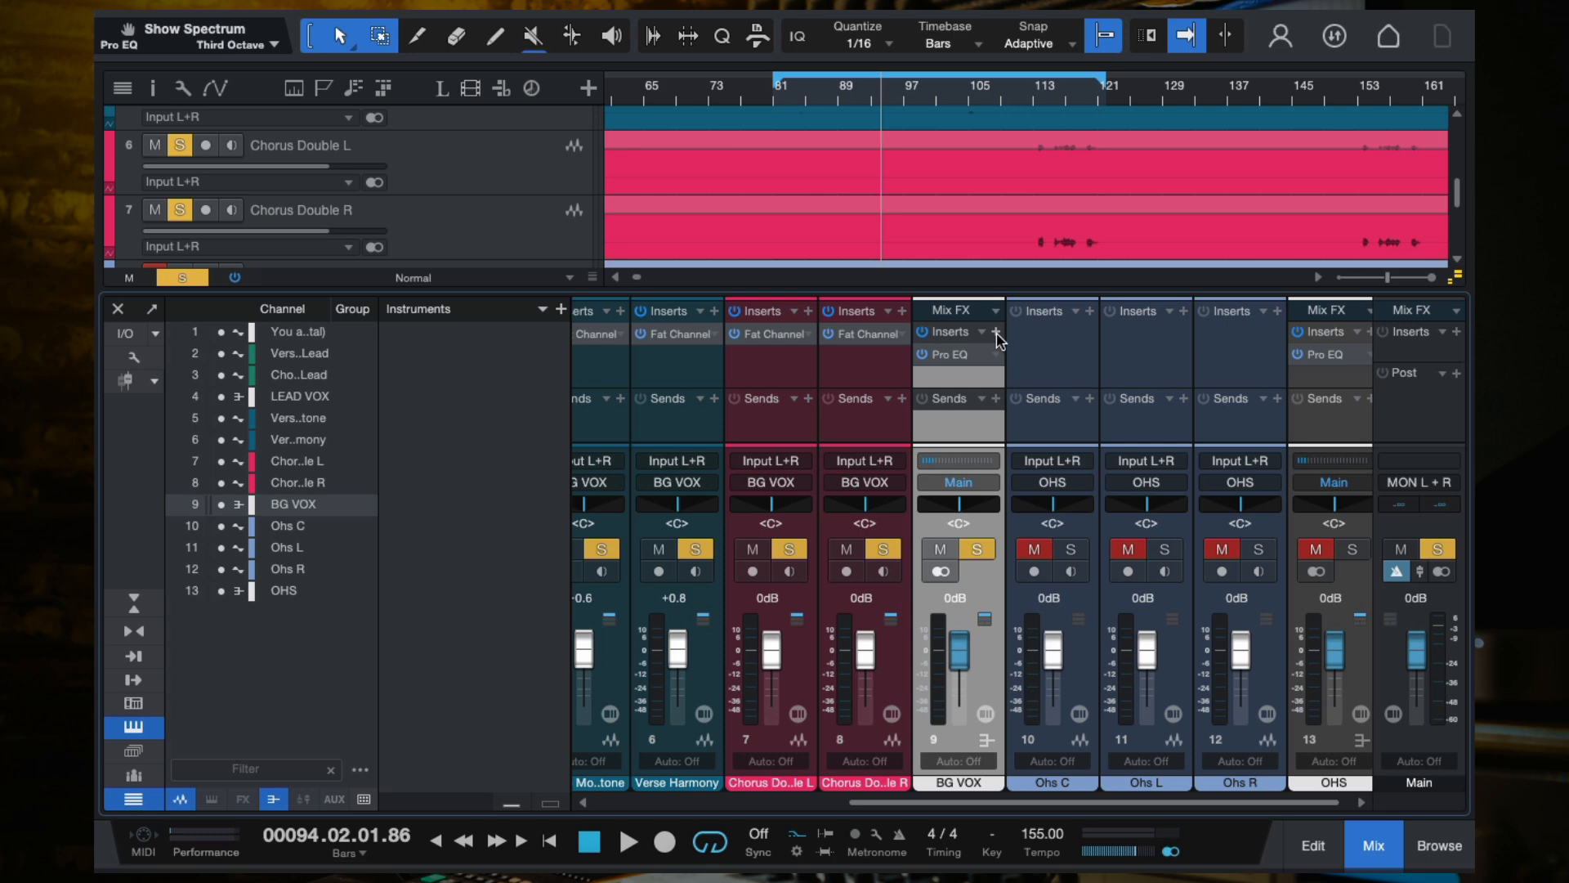
key("space")
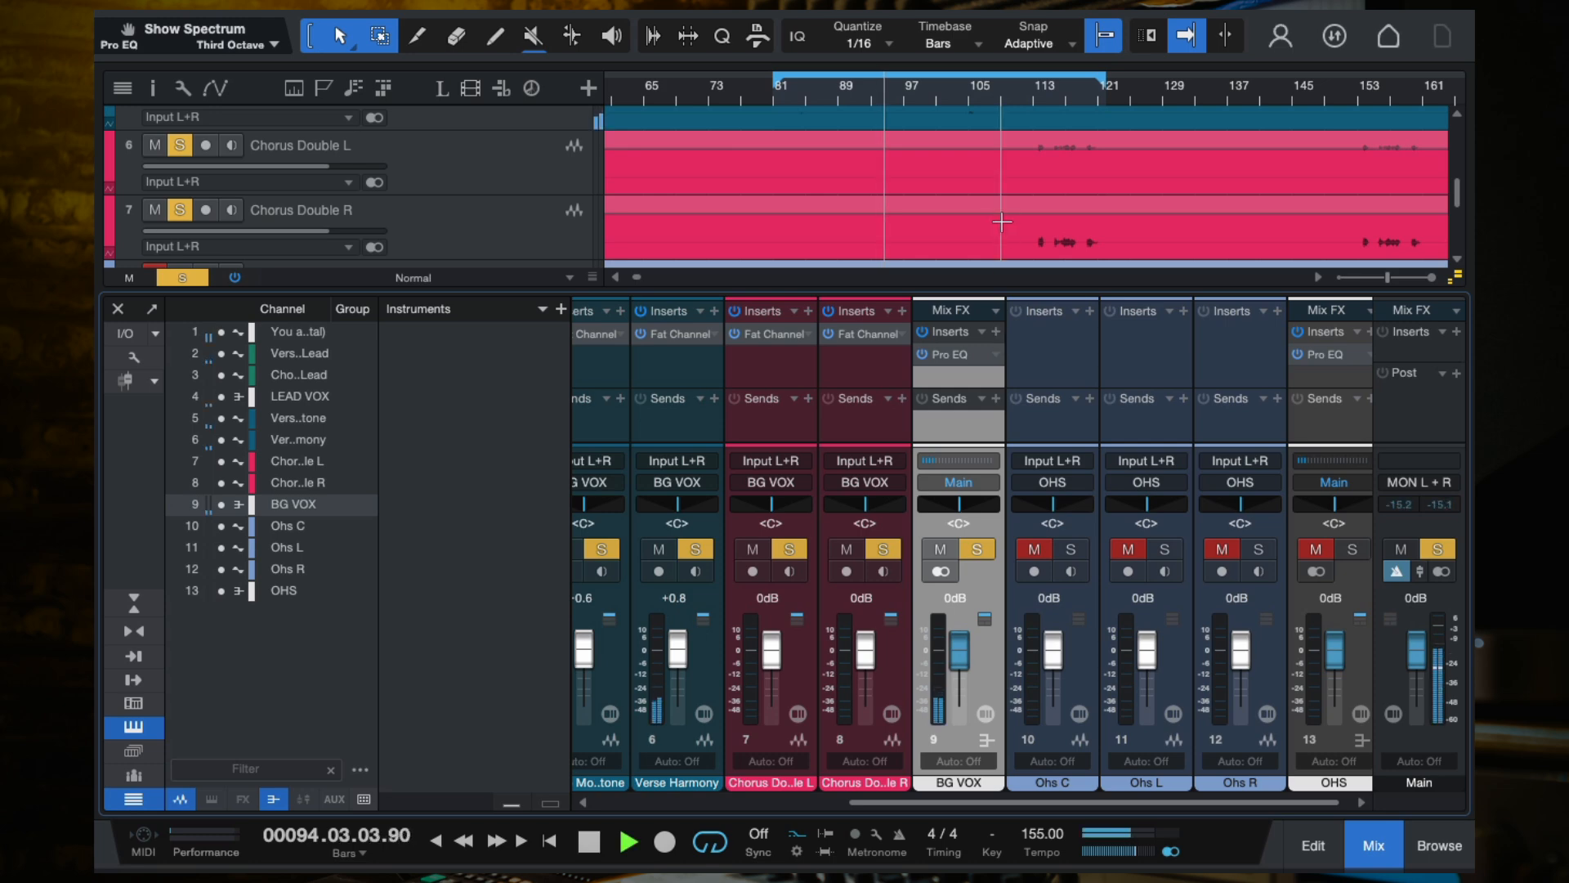
scroll(1000, 222, "down", 2)
key("f")
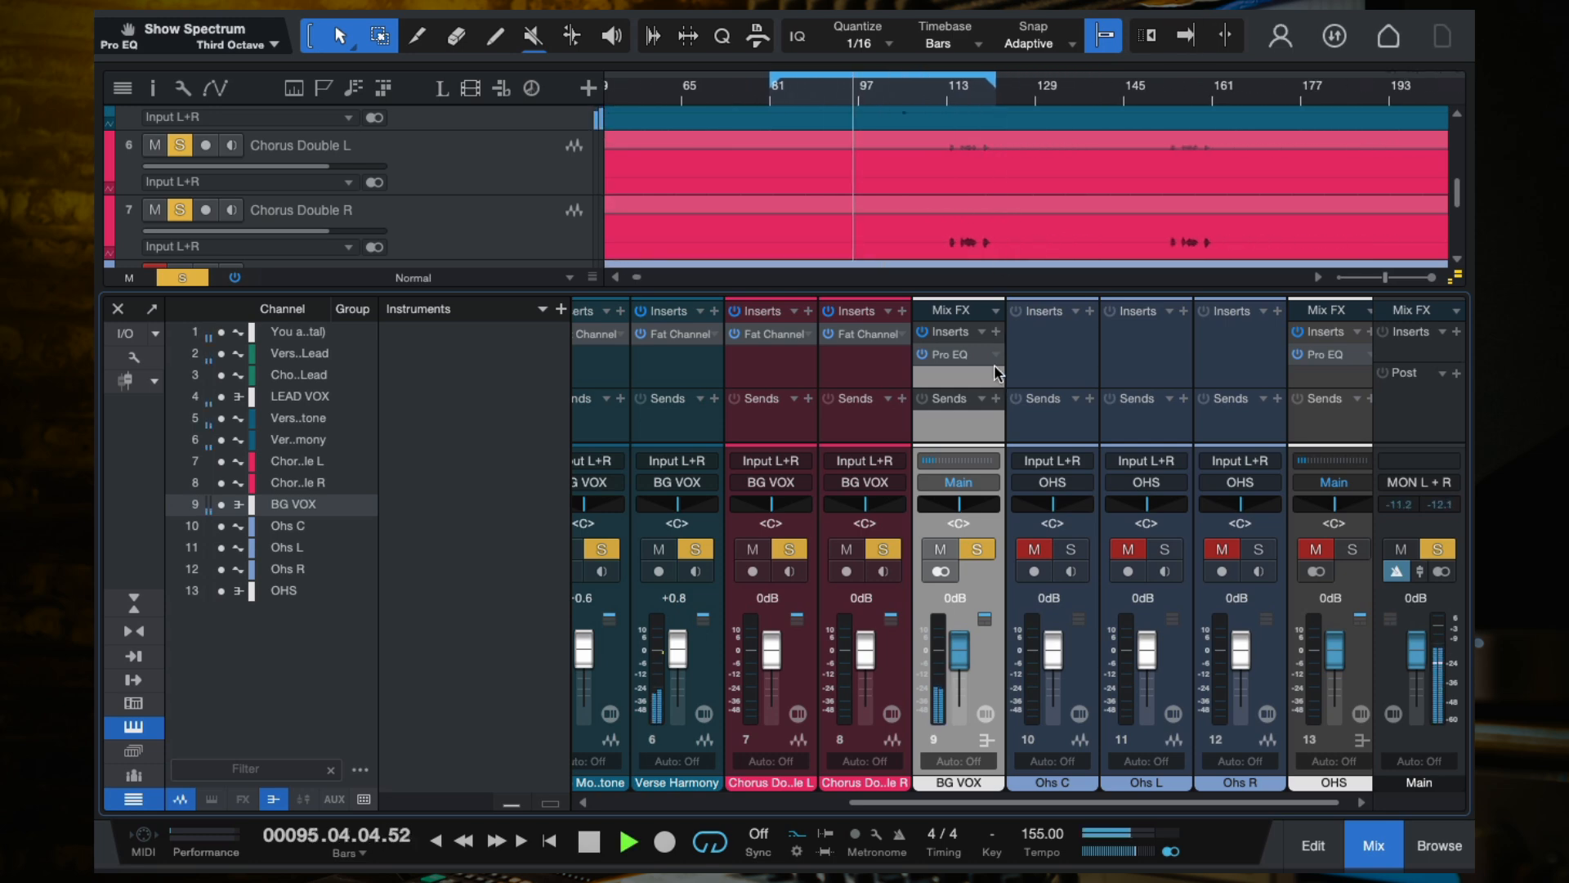
left_click(944, 357)
key("space")
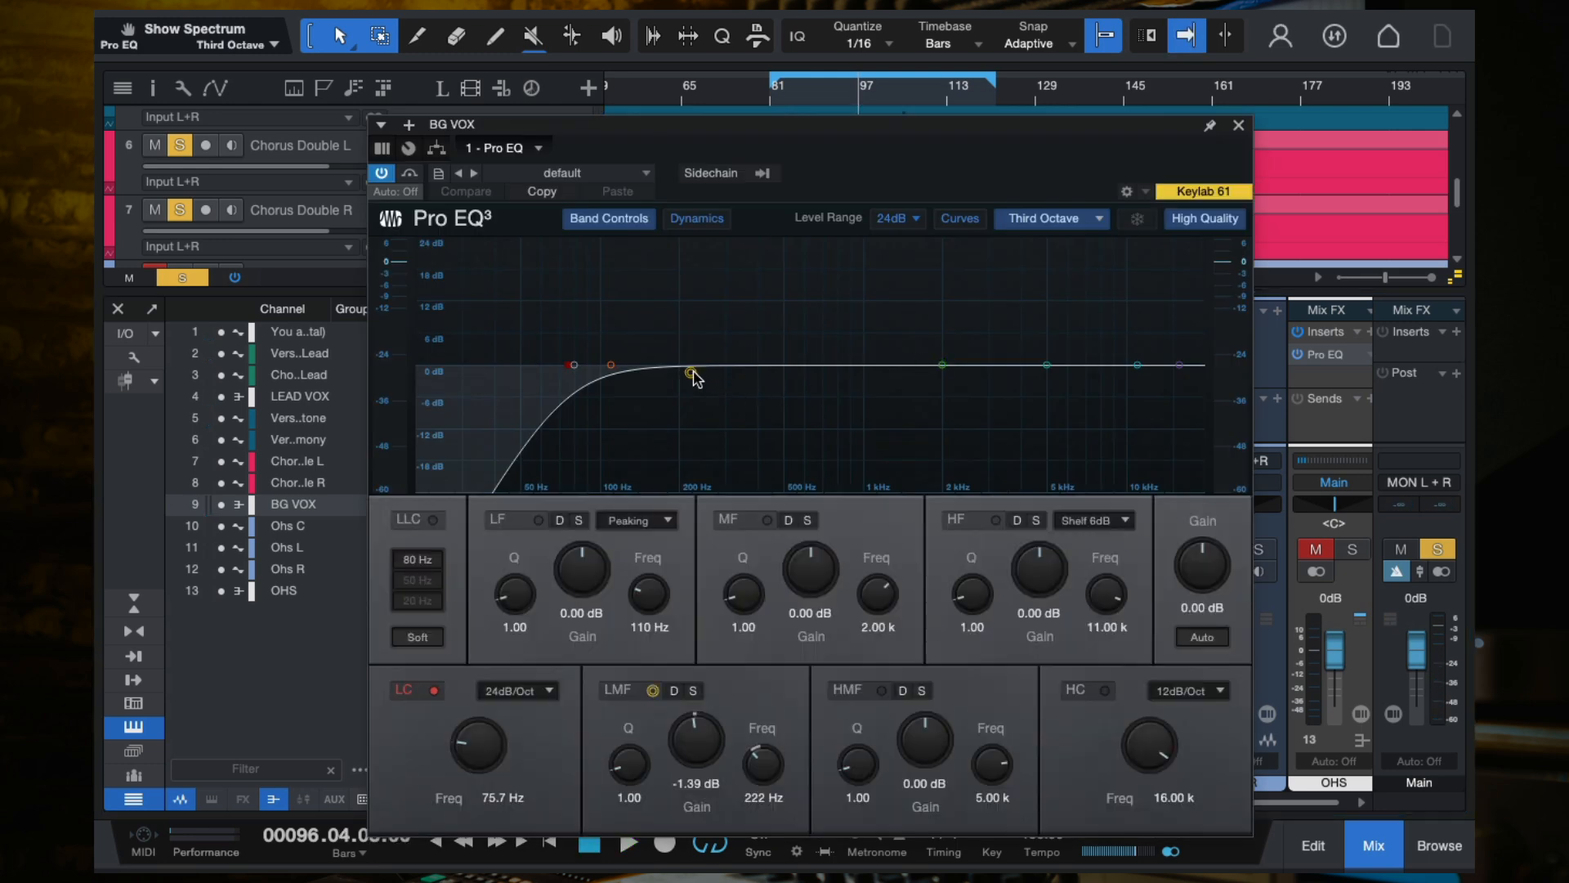
Set the BG VOX Pro EQ to an LMF cut of -2.58 dB at 286 Hz and a low cut at 77.8 Hz.
left_click_drag(691, 373, 719, 398)
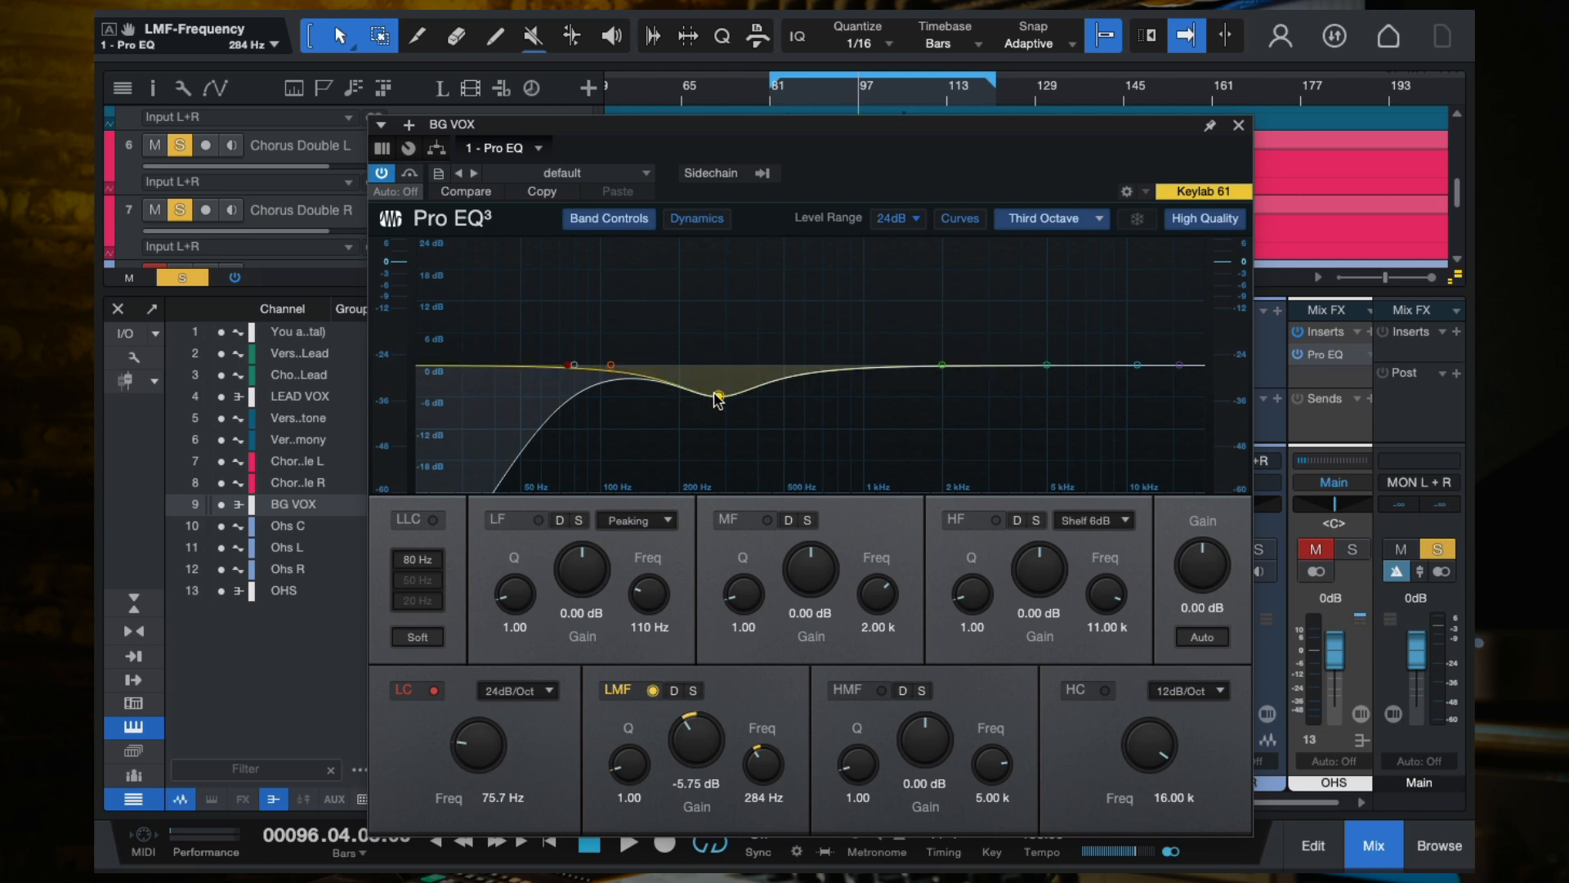
left_click_drag(720, 398, 794, 439)
left_click_drag(696, 428, 718, 379)
left_click_drag(574, 365, 572, 369)
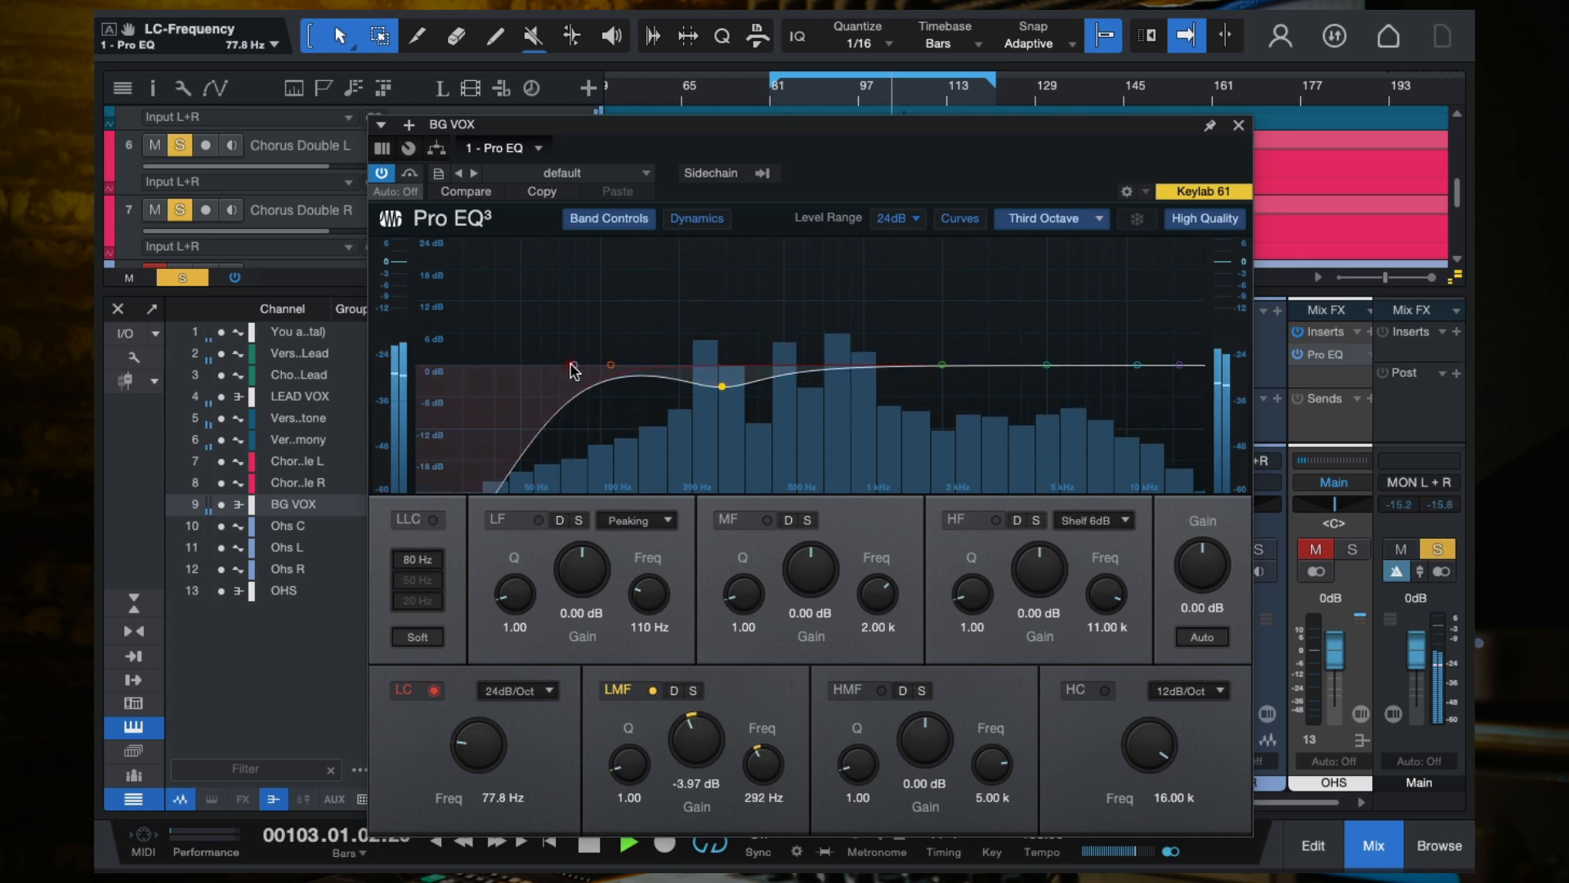
mouse_move(722, 386)
left_mouse_down()
mouse_move(700, 308)
mouse_move(634, 280)
mouse_move(747, 343)
mouse_move(1035, 278)
mouse_move(719, 308)
mouse_move(720, 381)
left_mouse_up()
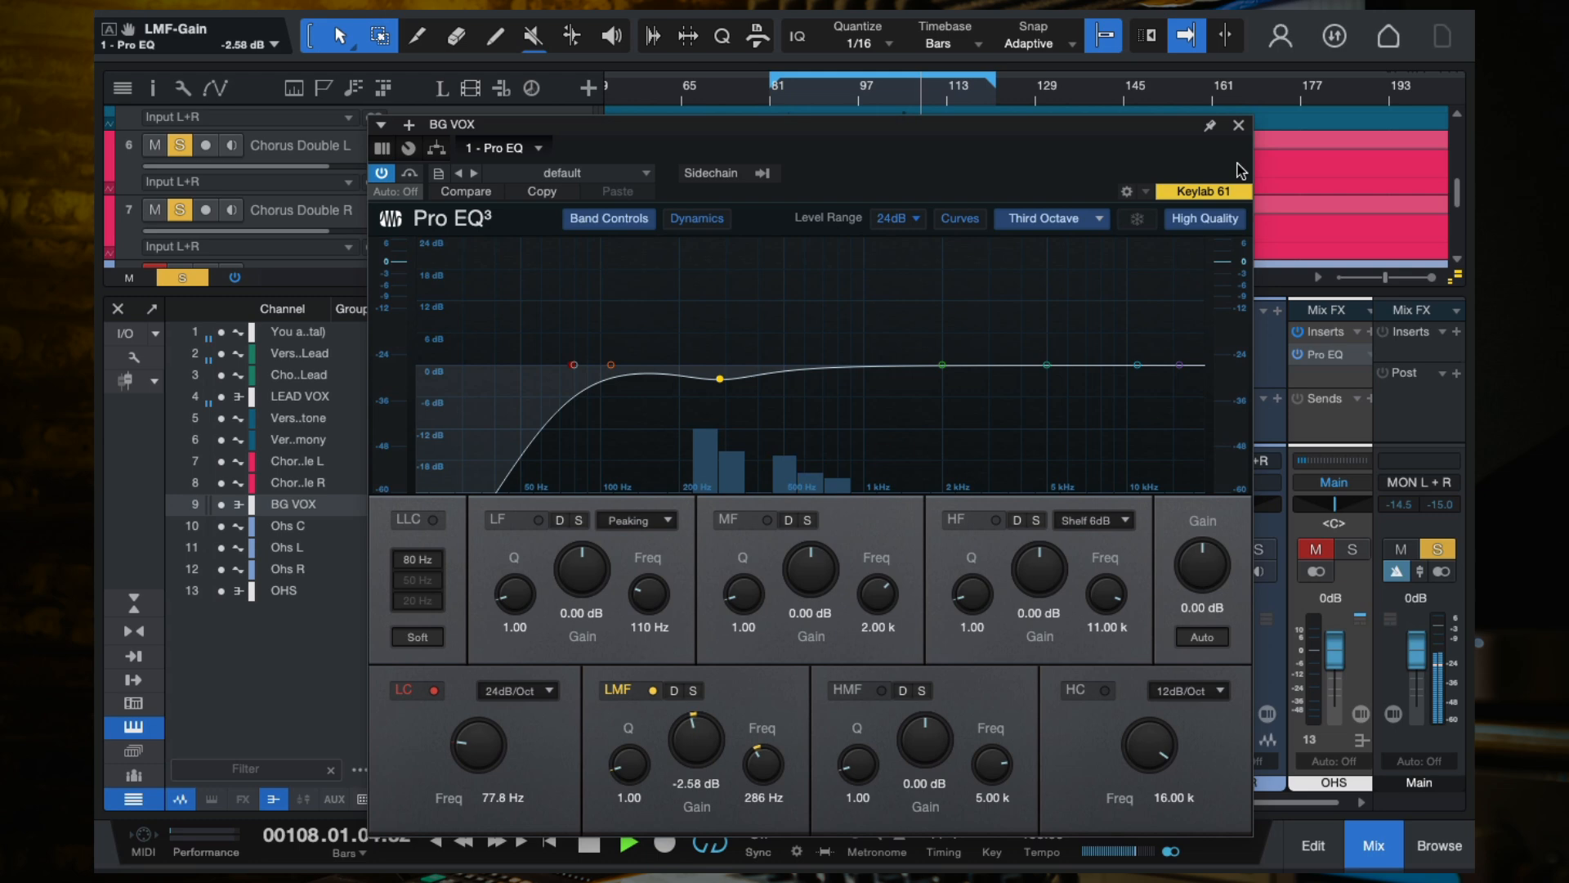
left_click(1239, 128)
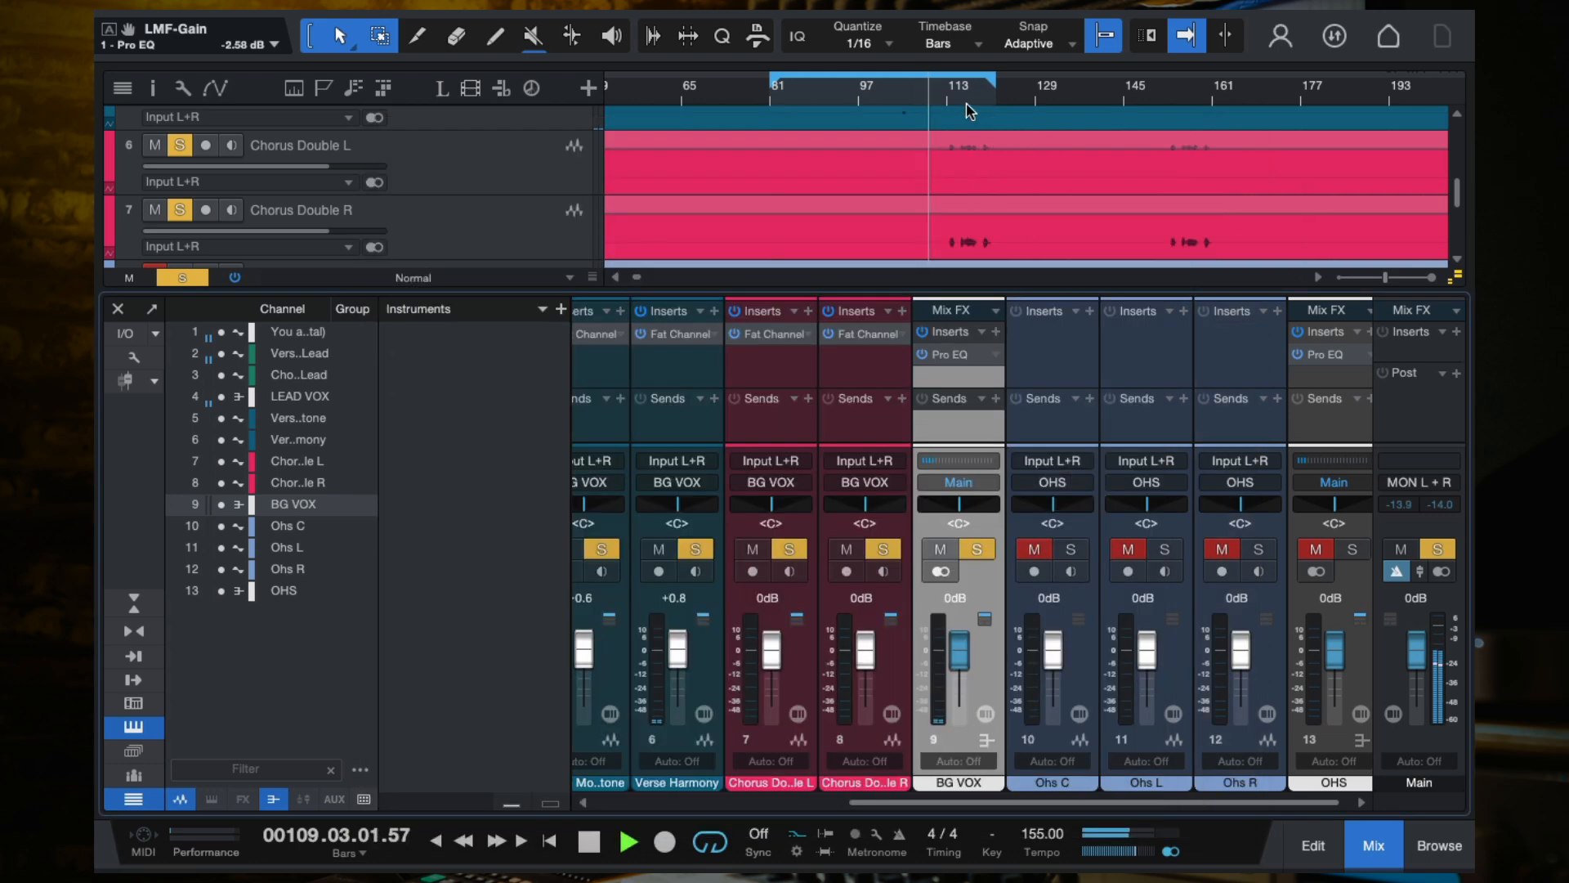
Extend the loop range's end to about bar 161 and move playback to the chorus at about bar 113.
left_click_drag(1040, 81, 1224, 80)
left_click(946, 97)
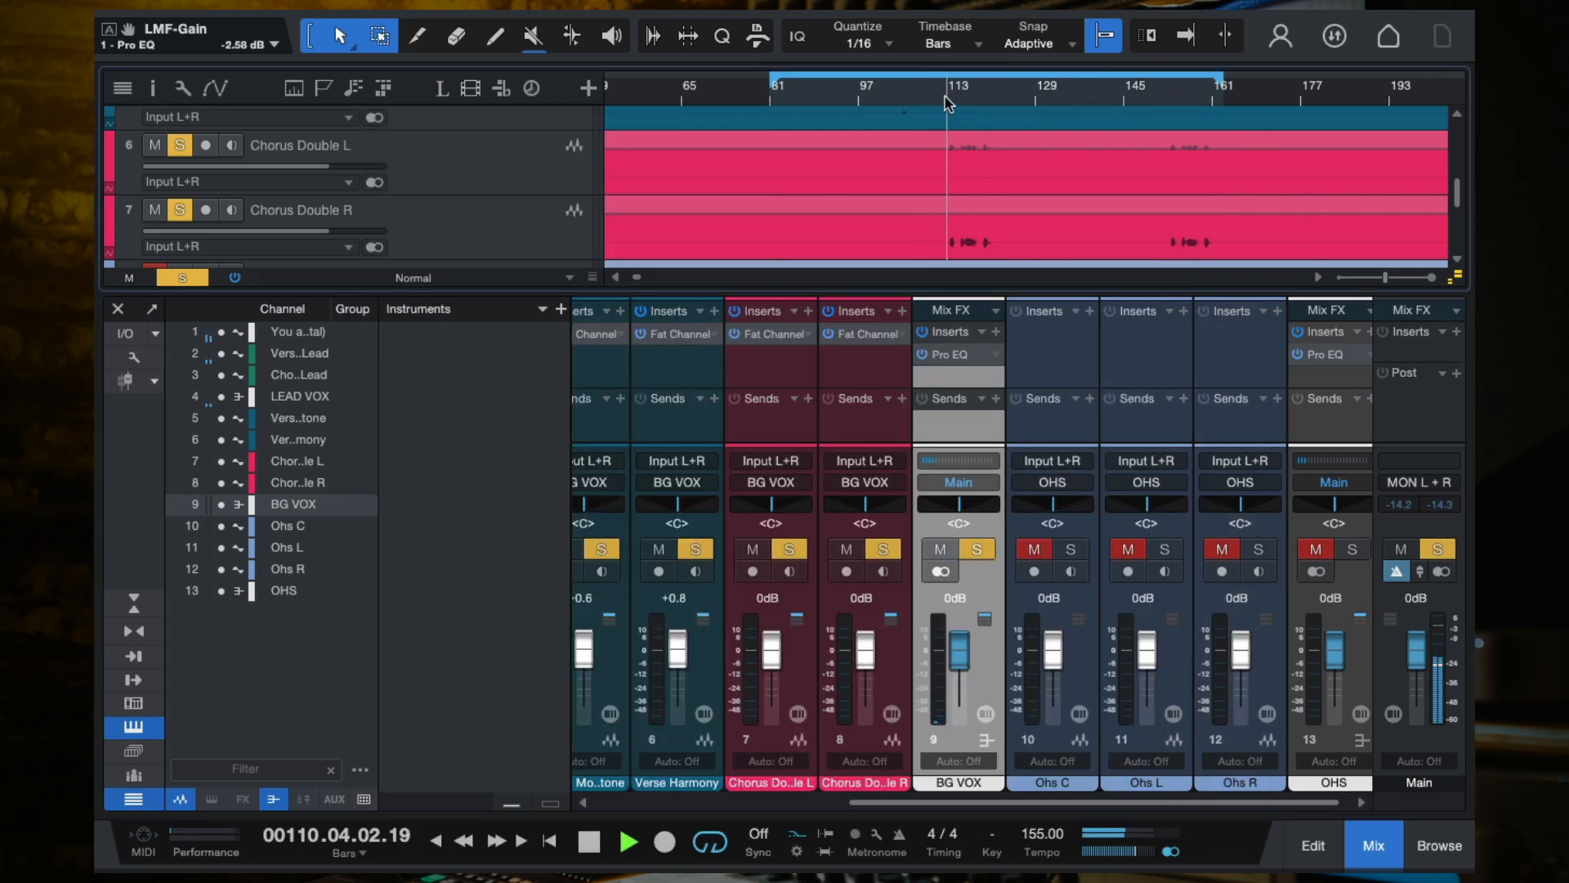
scroll(988, 125, "right", 2)
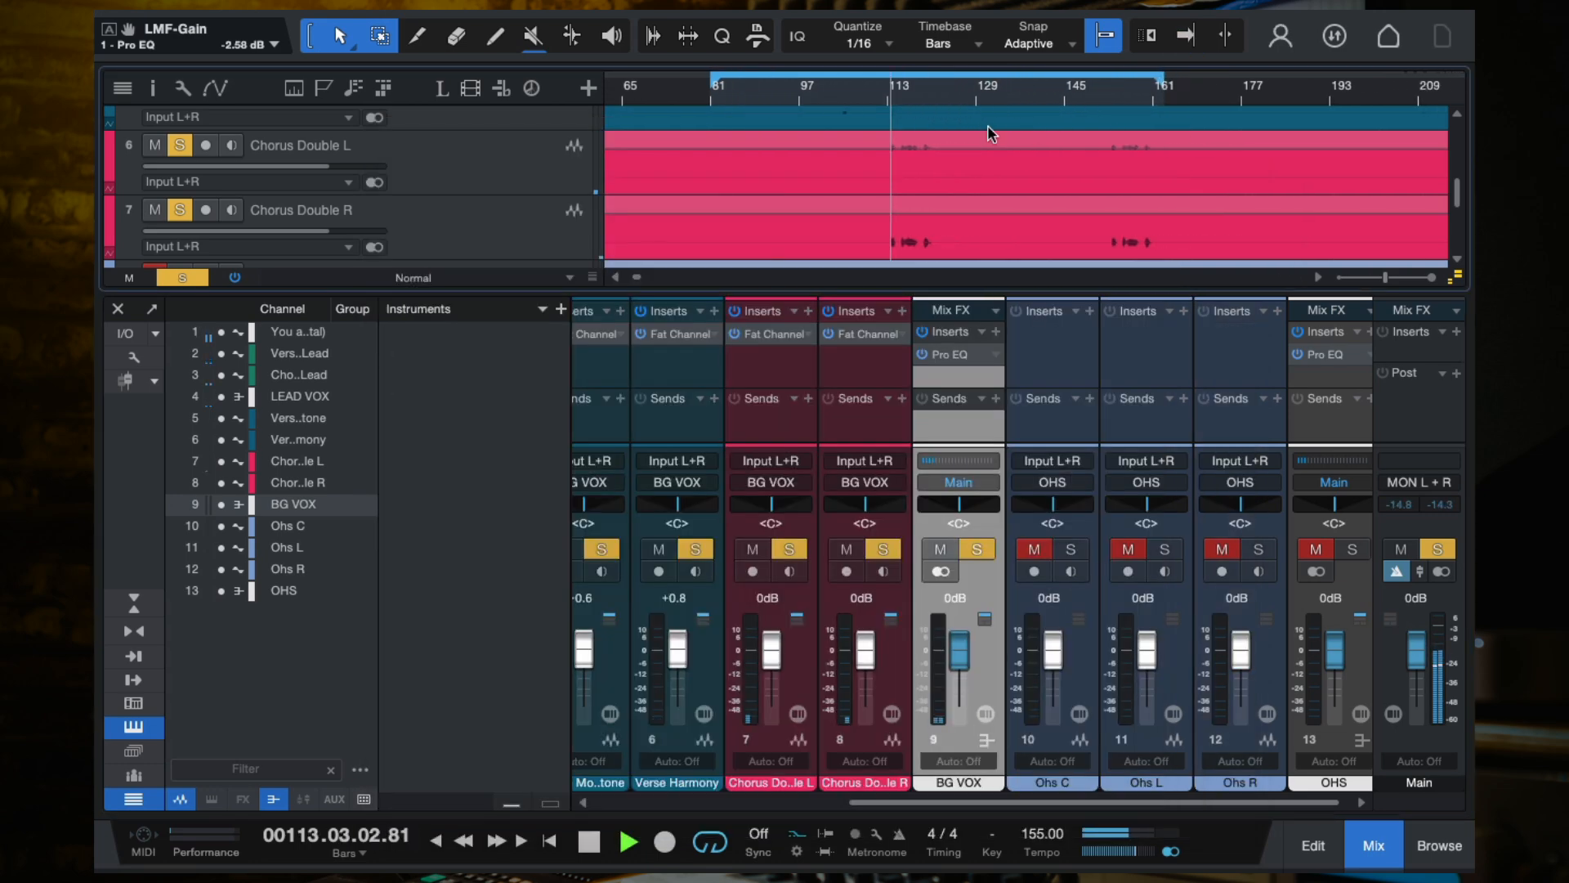
Compare the chorus vocals with the BG VOX bus inserts bypassed and active, and stop playback.
left_click(922, 332)
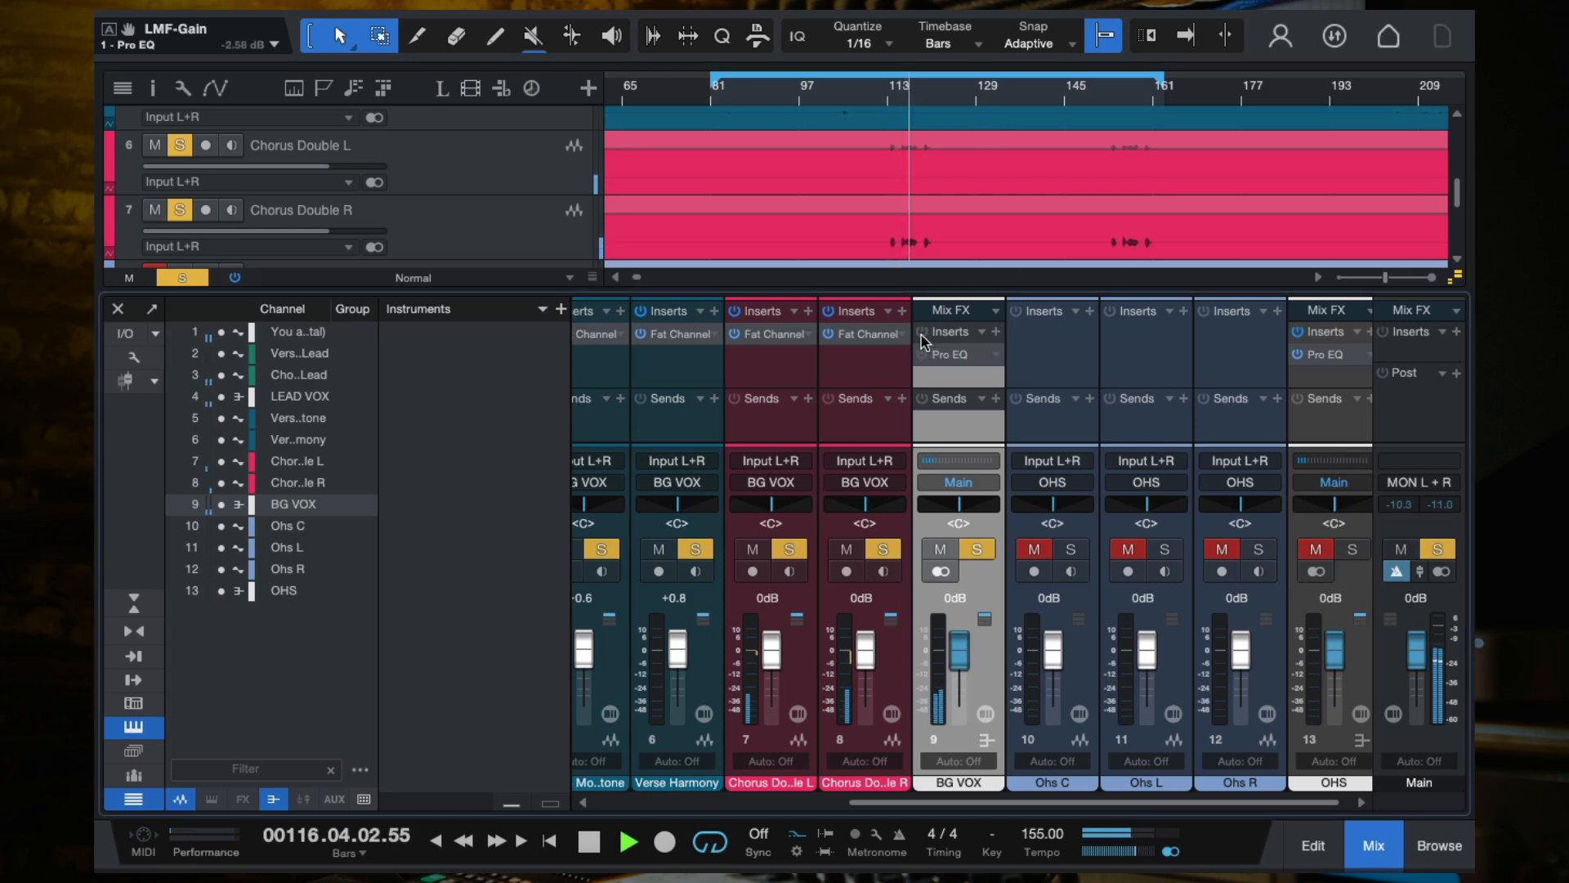
key("space")
key("f")
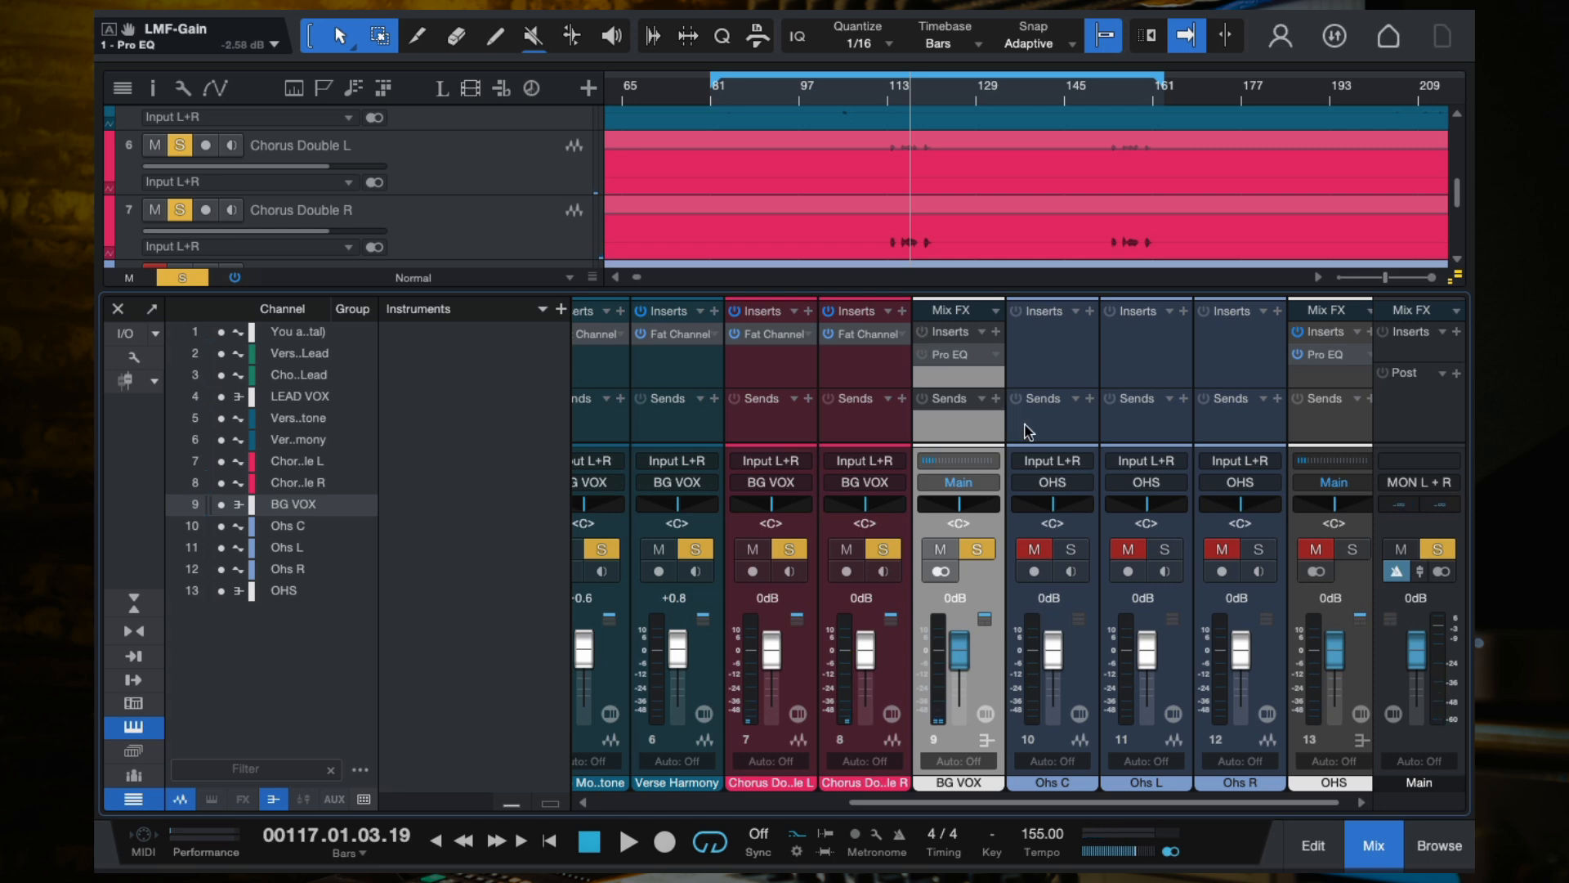
scroll(1028, 432, "left", 3)
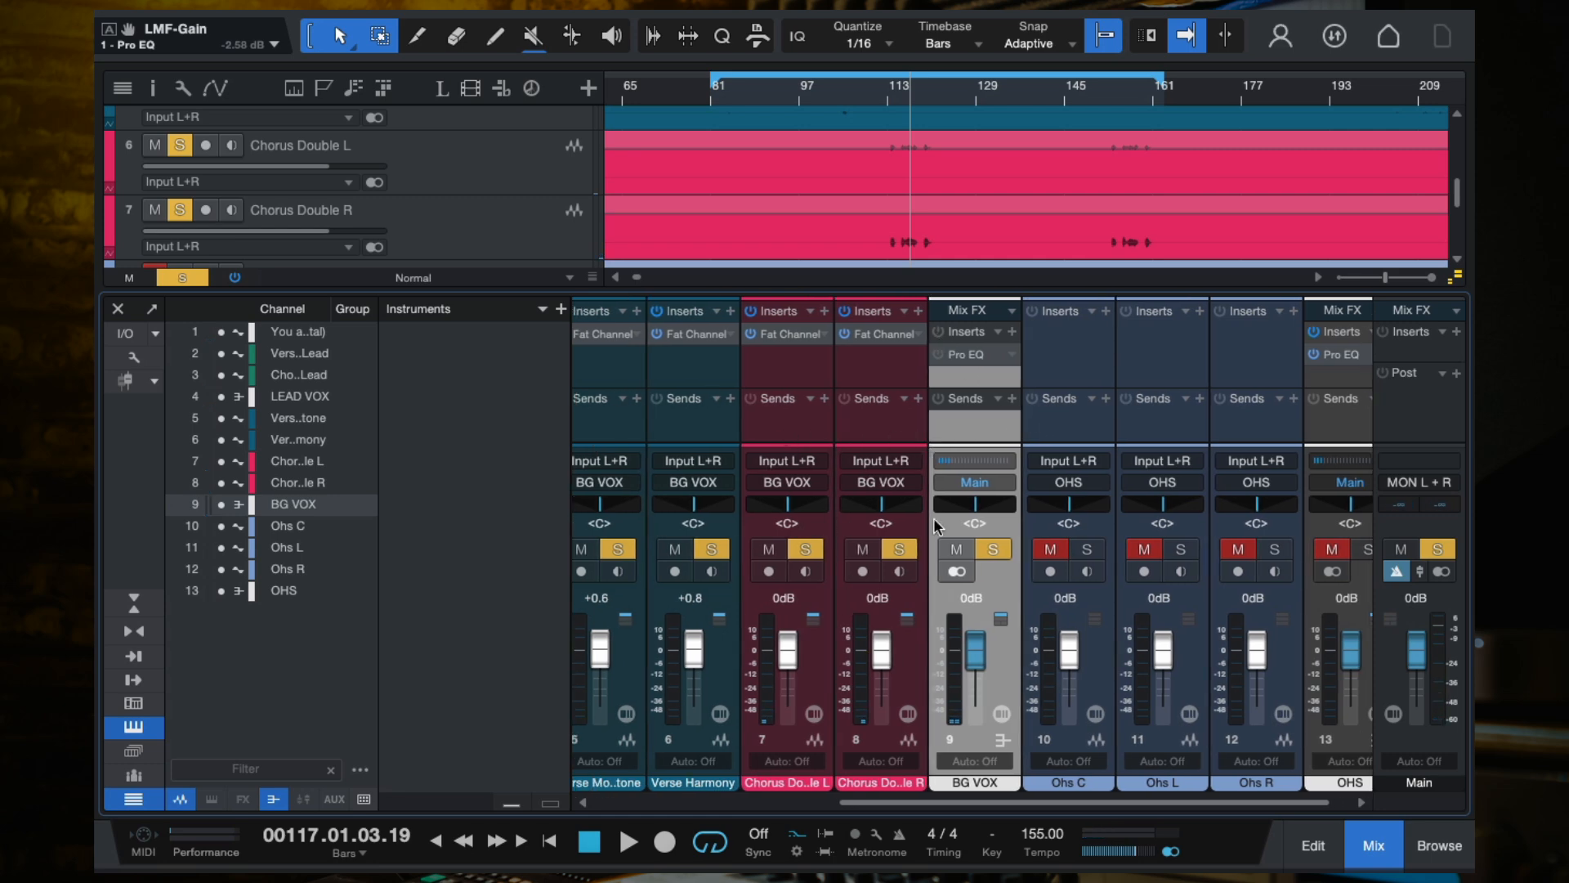
key("space")
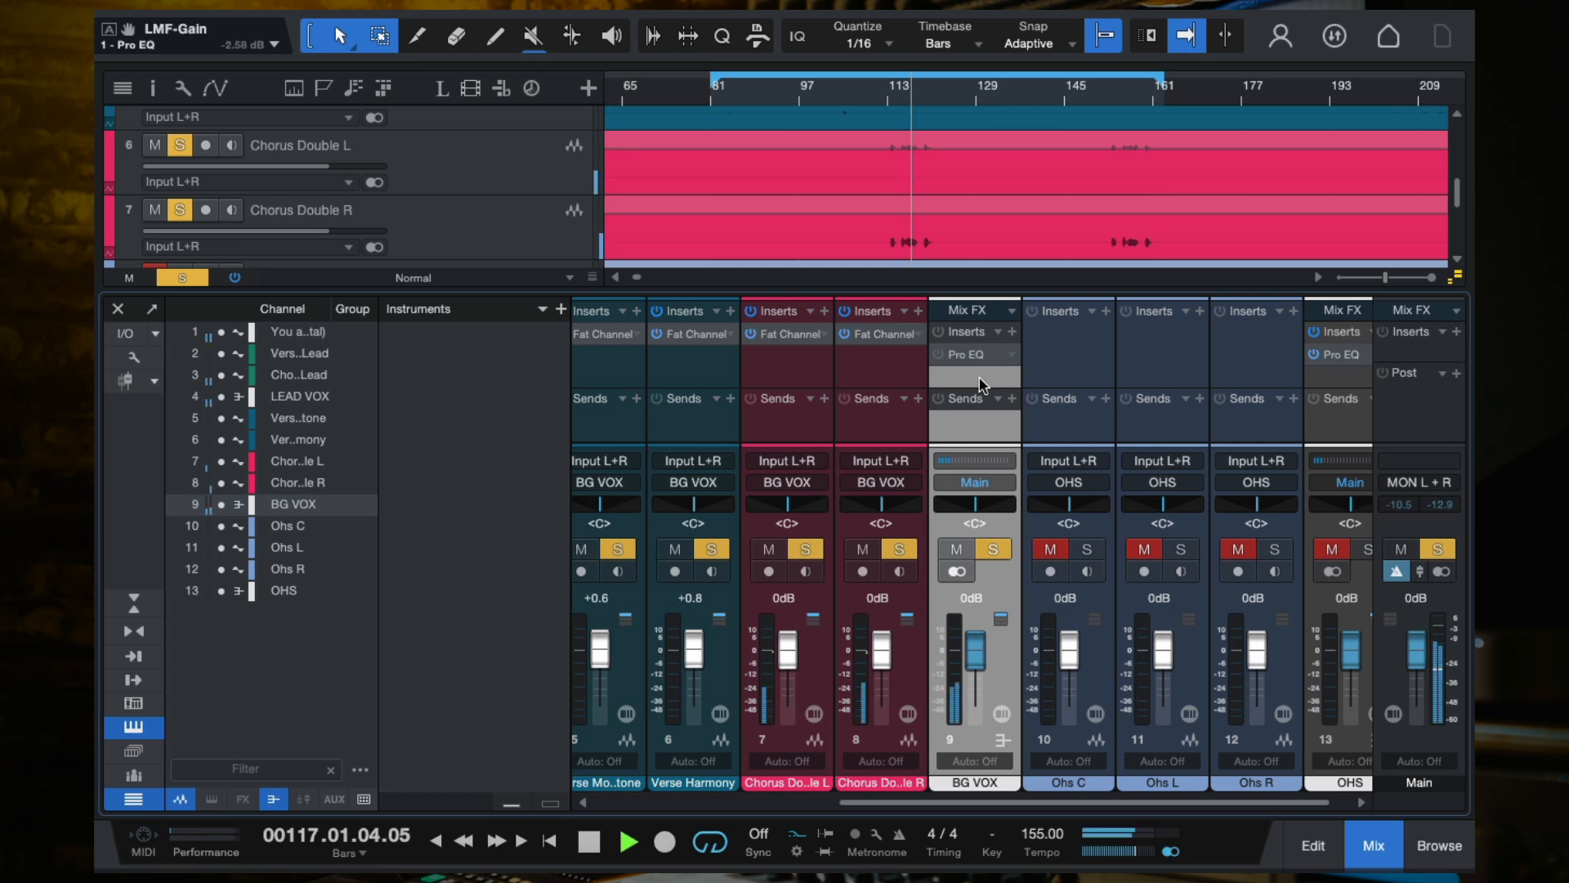
key("space")
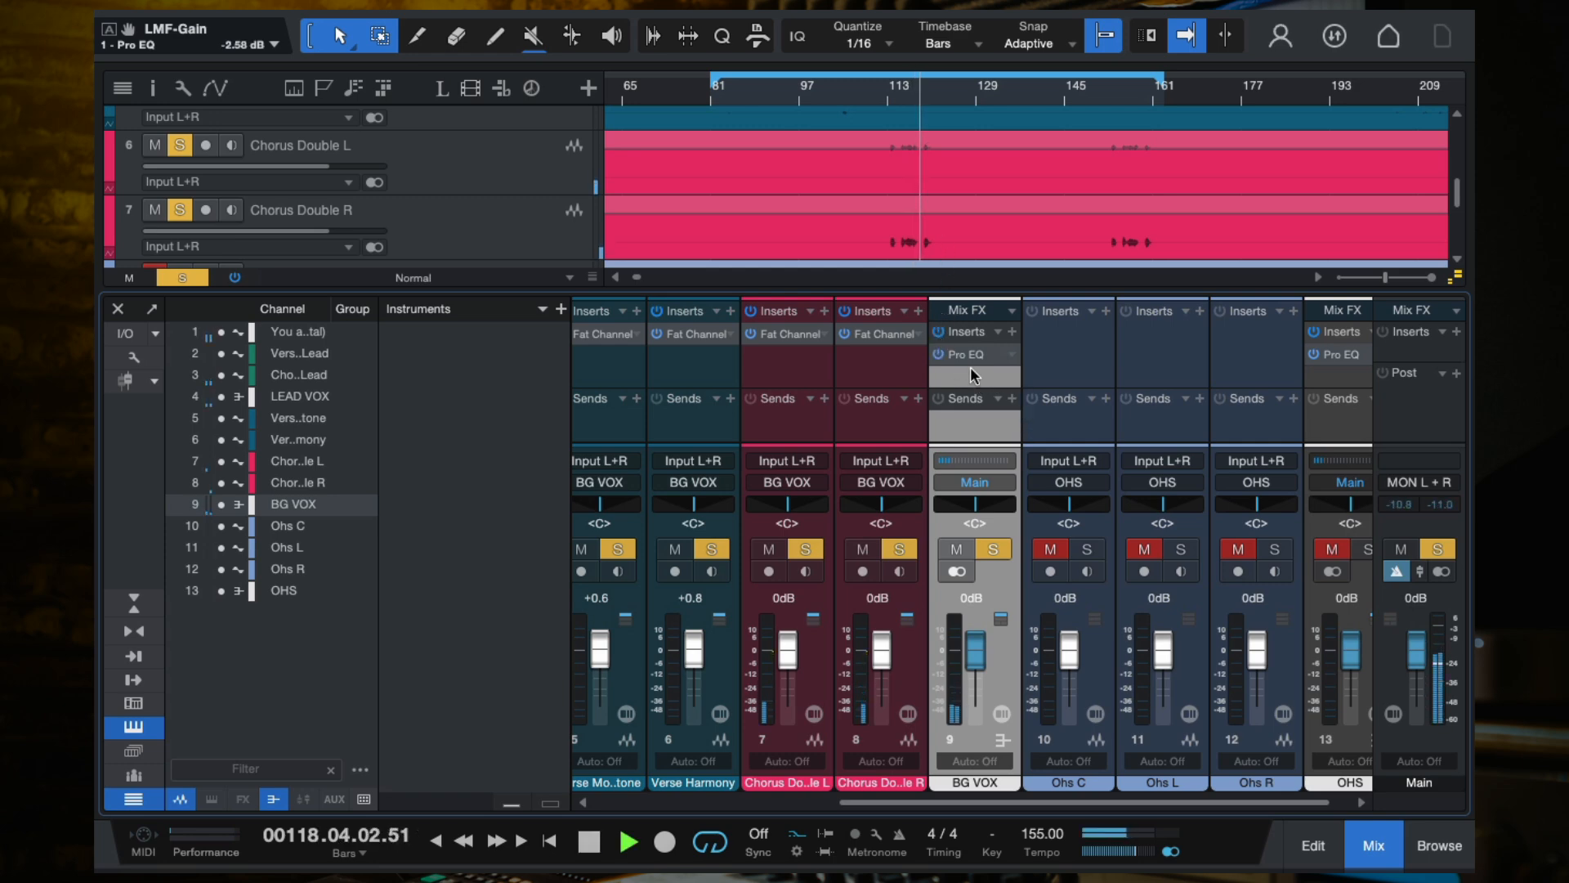
key("space")
Clear all solos and solo only the Chorus Double L and Chorus Double R tracks.
left_click(169, 272)
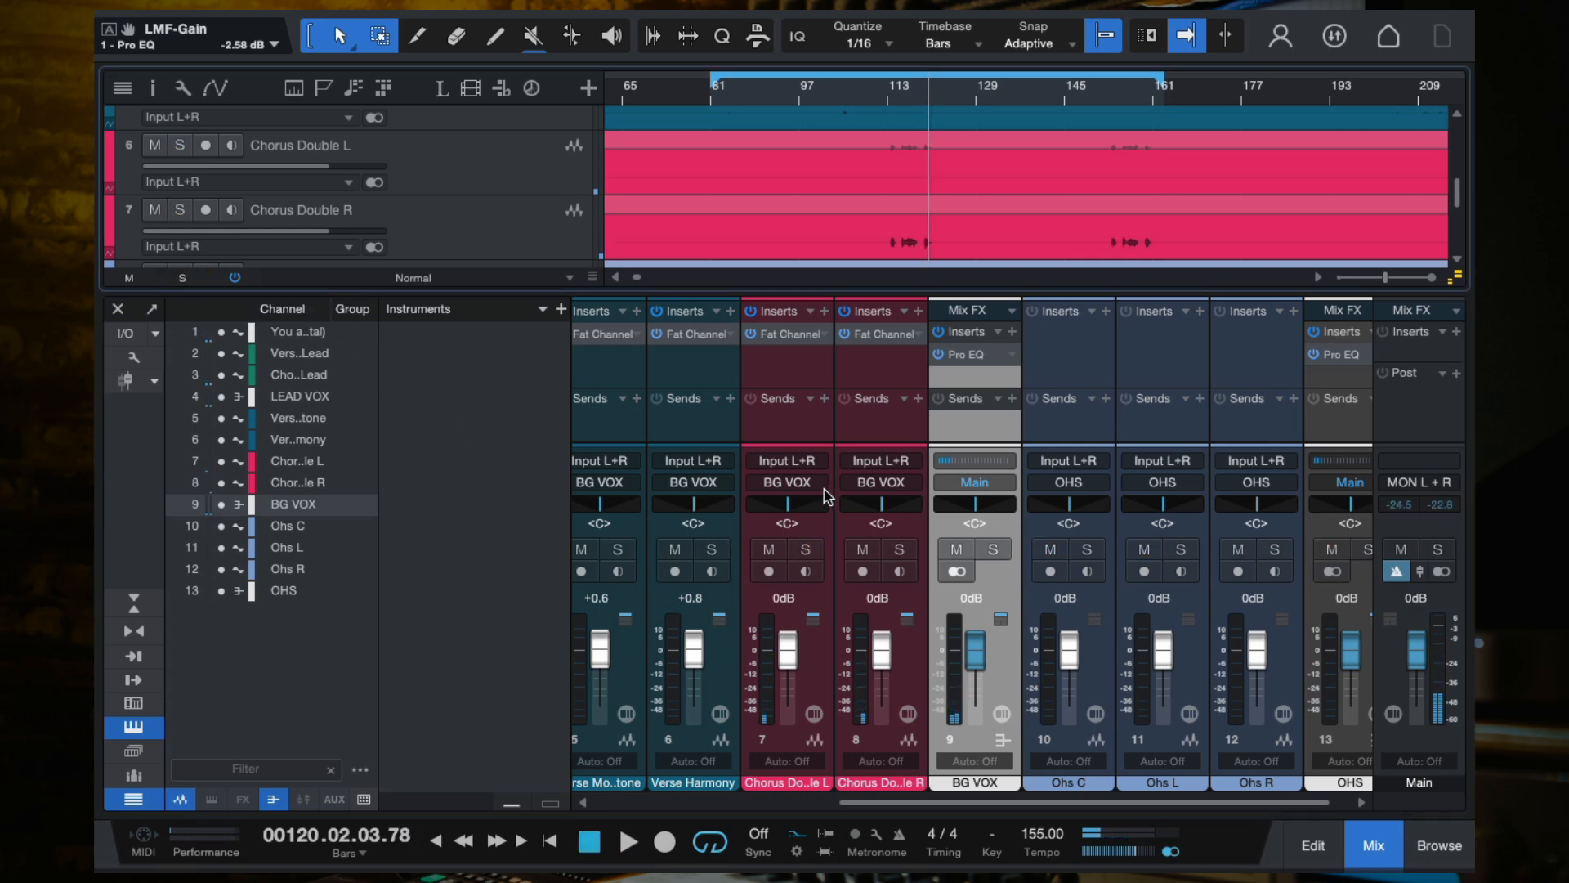
left_click(805, 548)
left_click(900, 549)
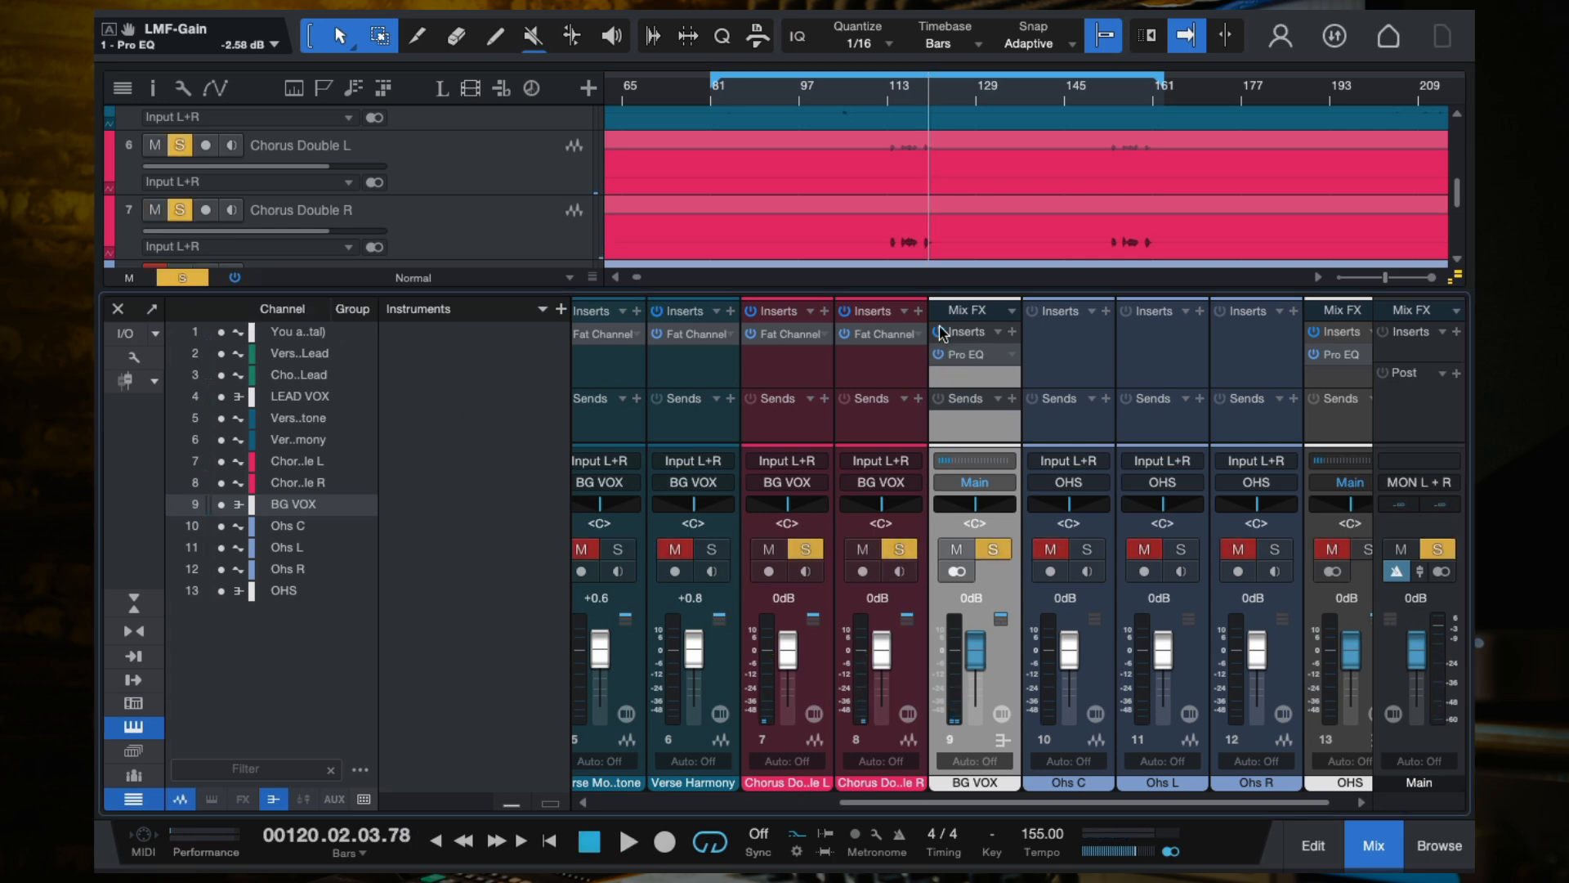
Play the chorus doubles from about bar 113 with the BG VOX inserts bypassed, and reopen the bus's Pro EQ.
left_click(939, 330)
left_click(889, 106)
key("space")
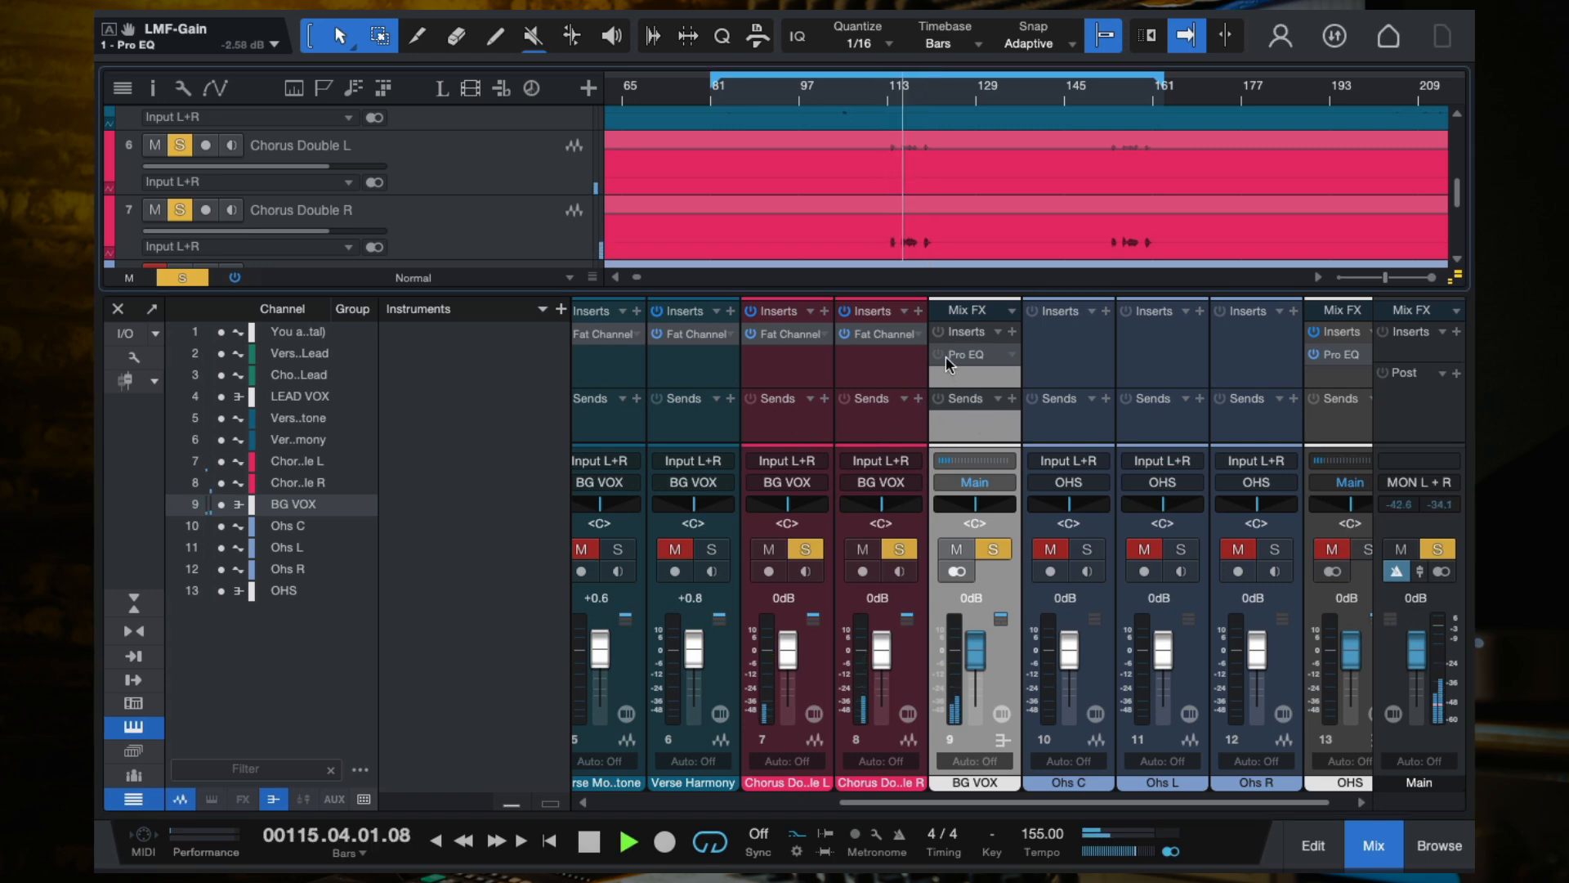
key("space")
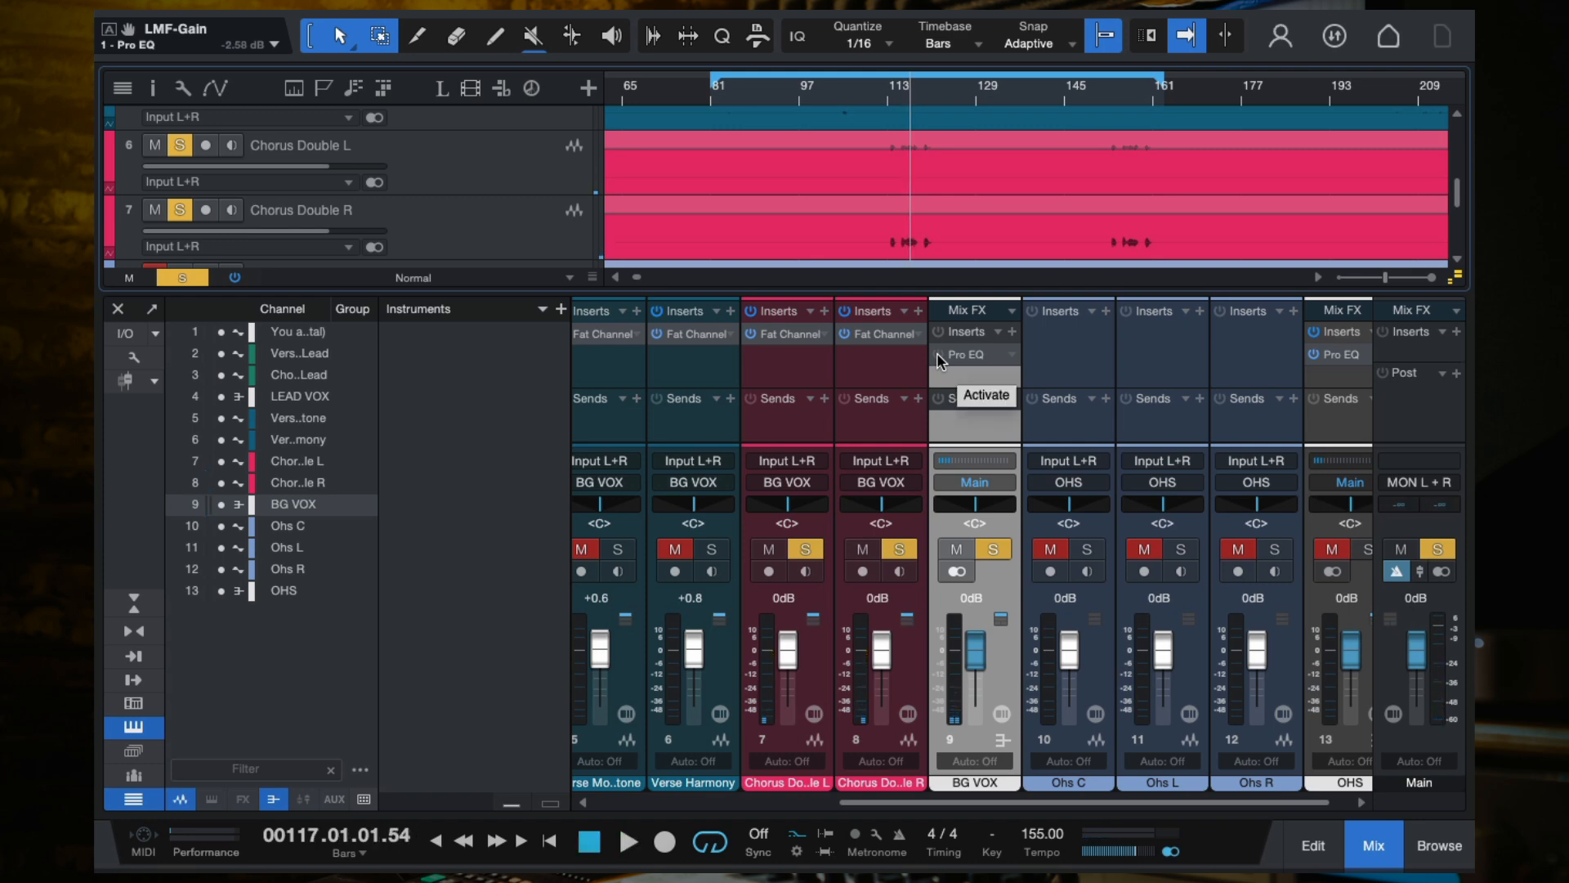
left_click(897, 97)
left_click(968, 355)
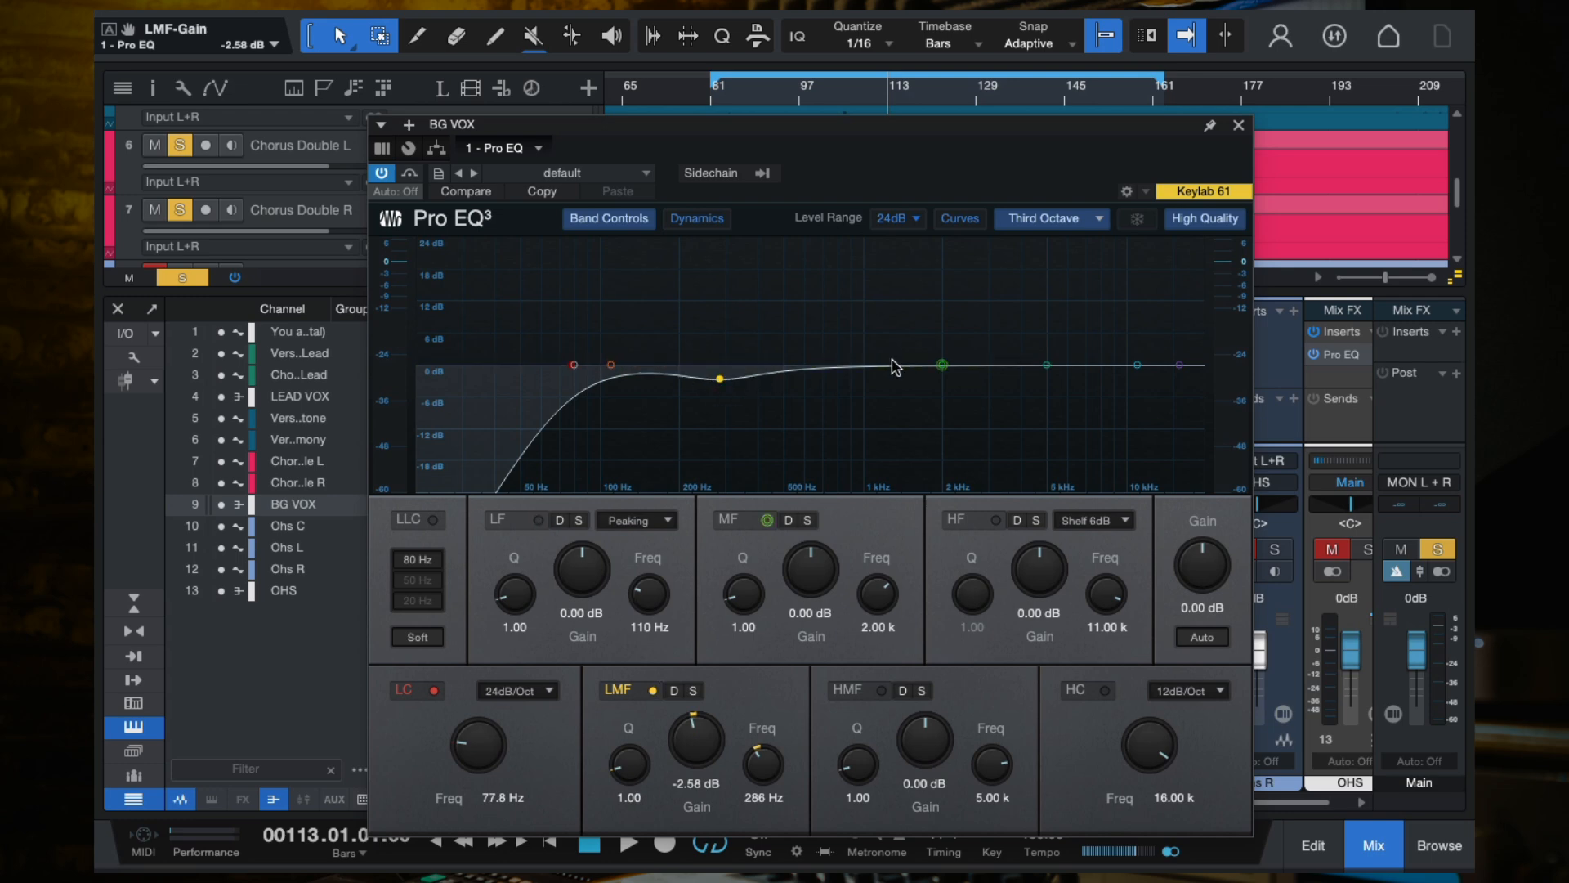
Play the soloed chorus doubles and compare them with the BG VOX bus inserts bypassed and active.
left_click(1238, 127)
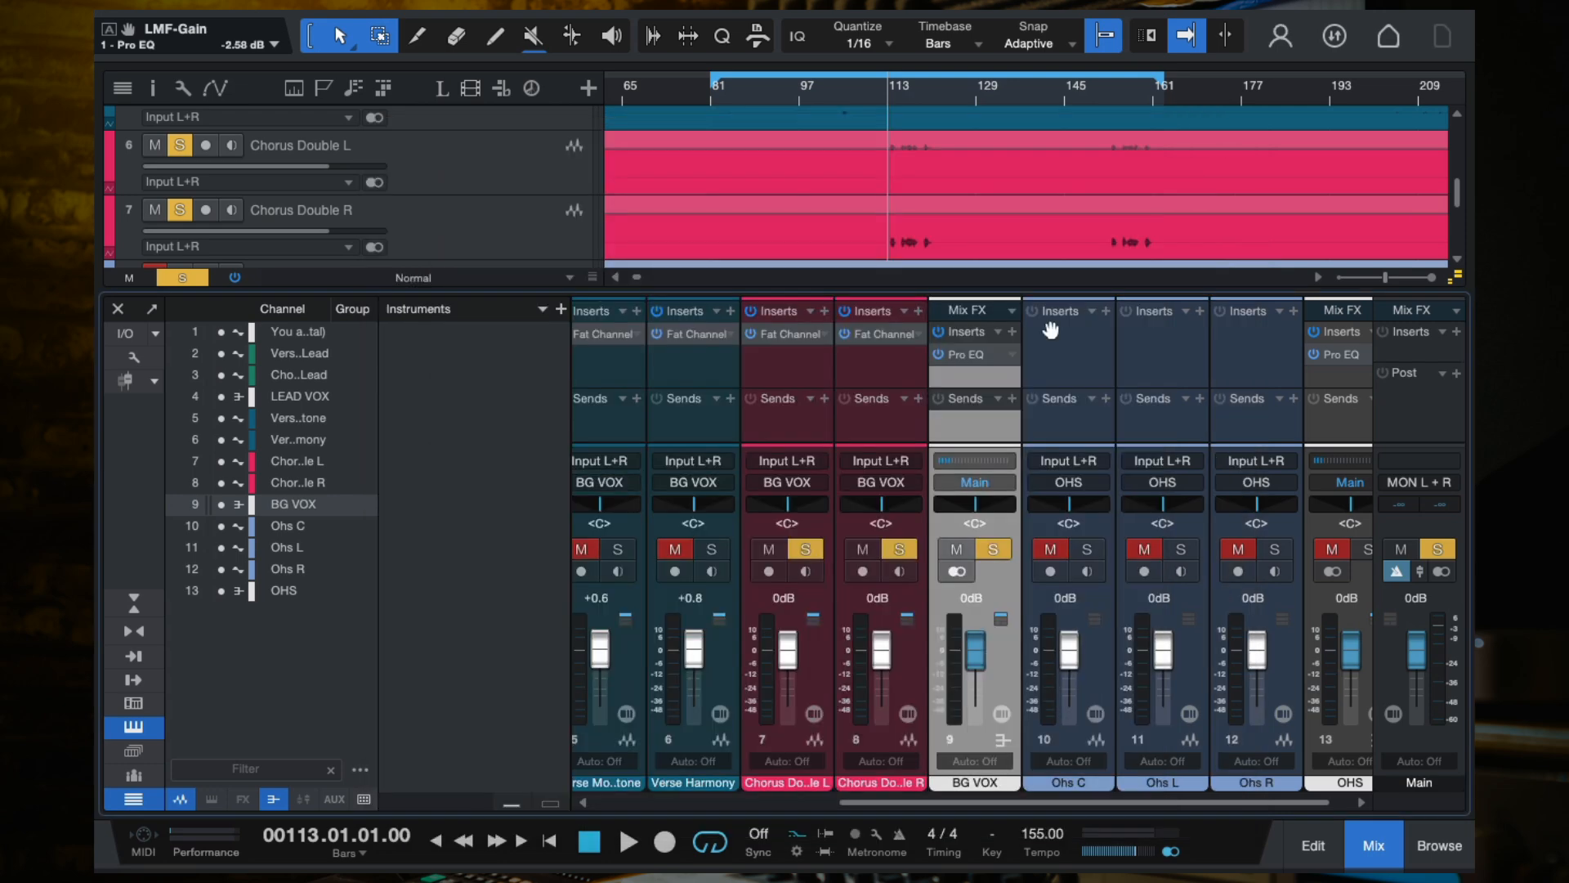
key("space")
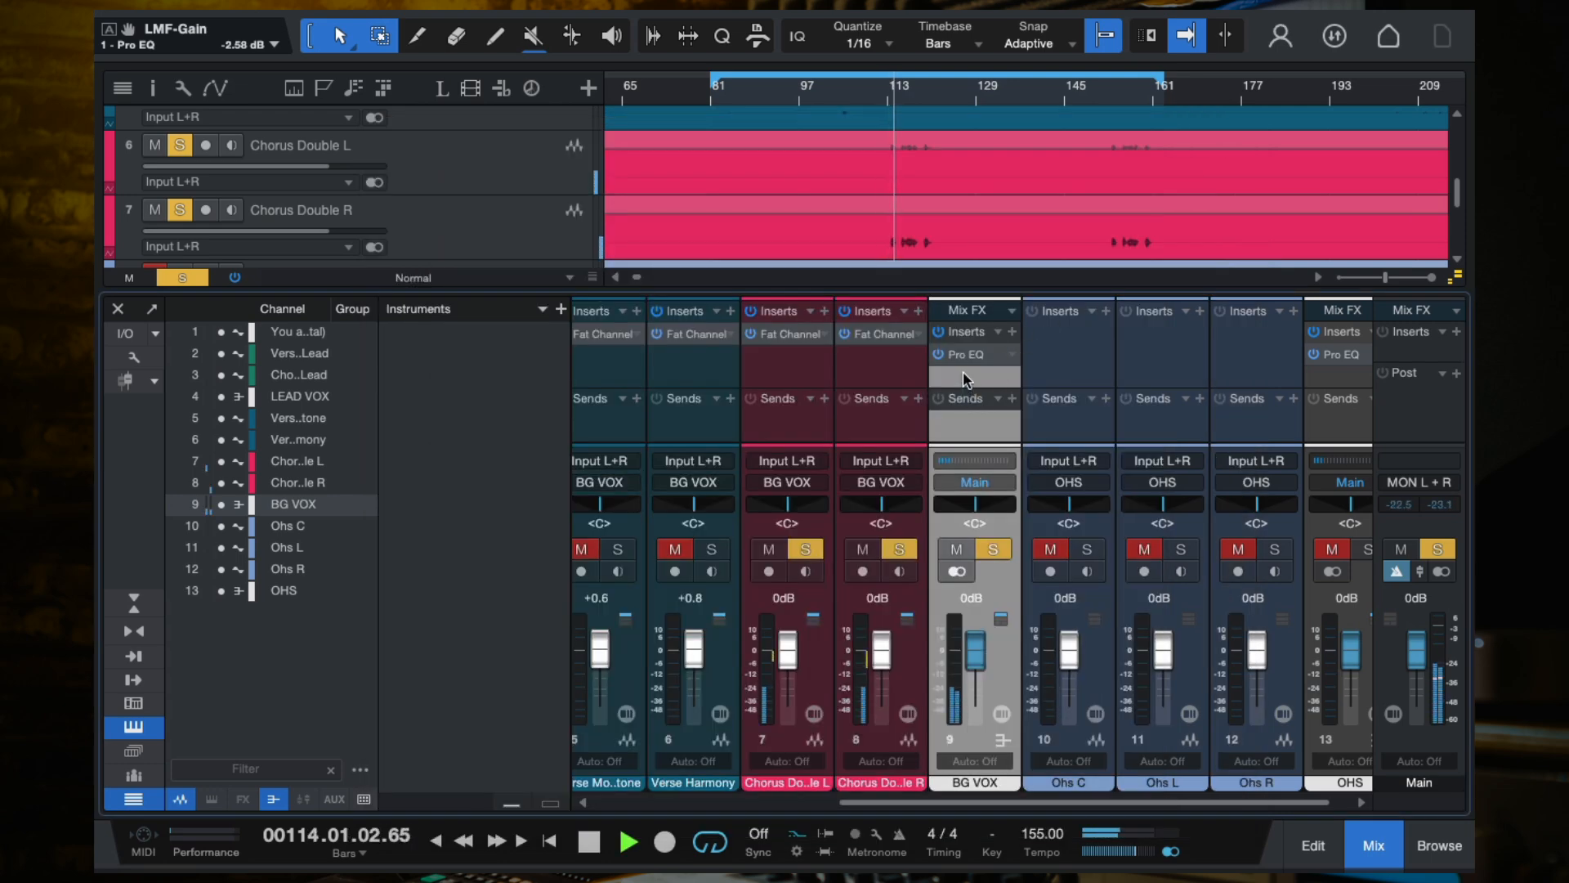
left_click(939, 333)
left_click(939, 333)
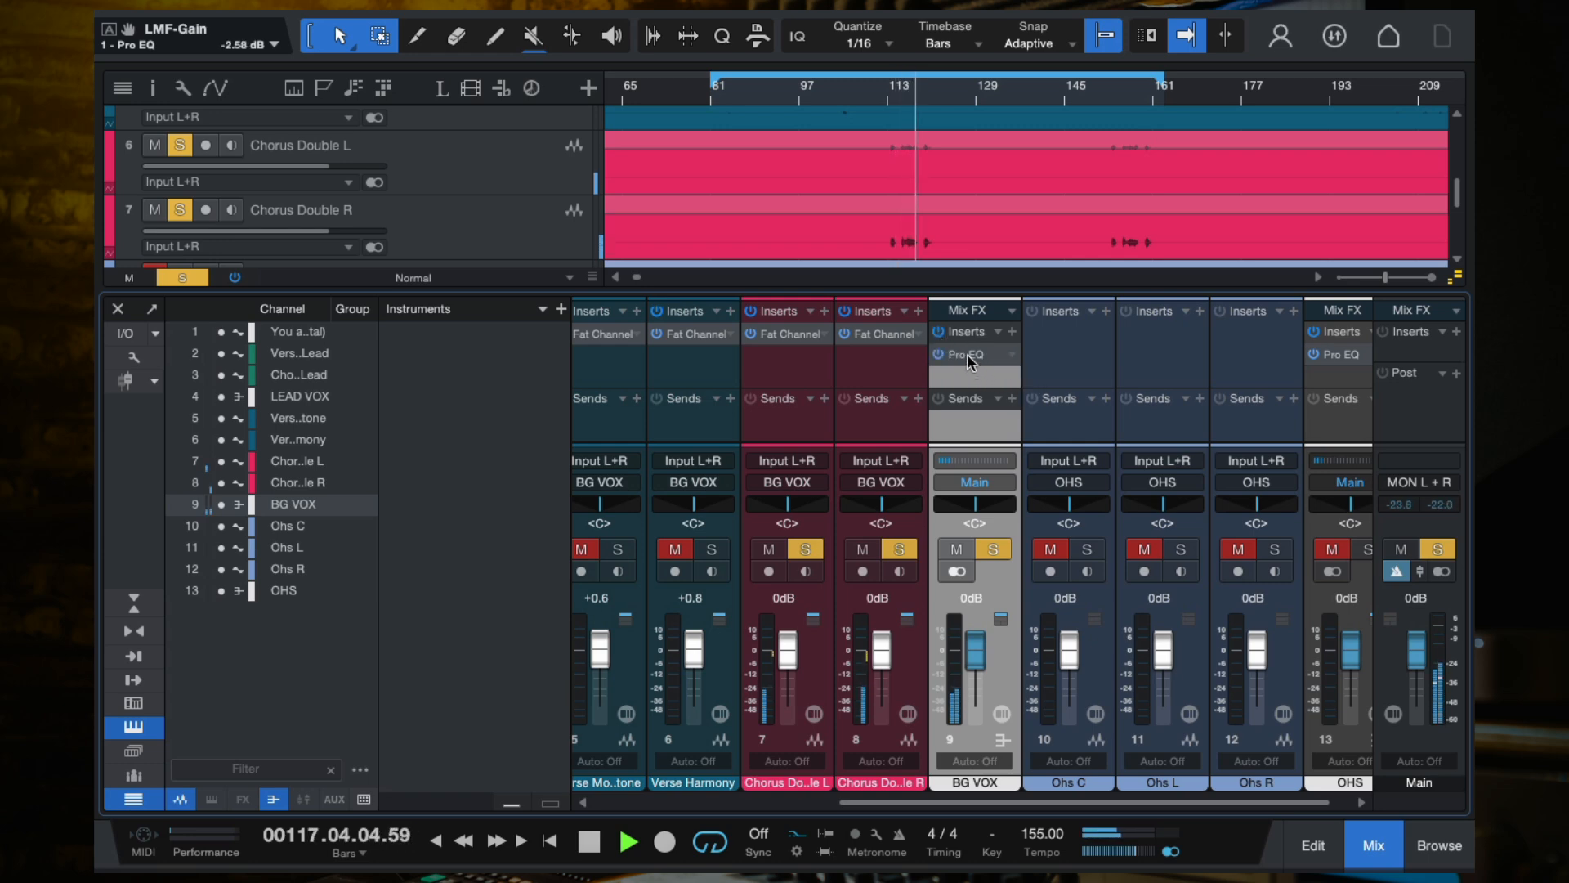
Clear the solos and set the LMF gain in the BG VOX bus's Pro EQ to -2.82 dB during chorus playback.
left_click(992, 551)
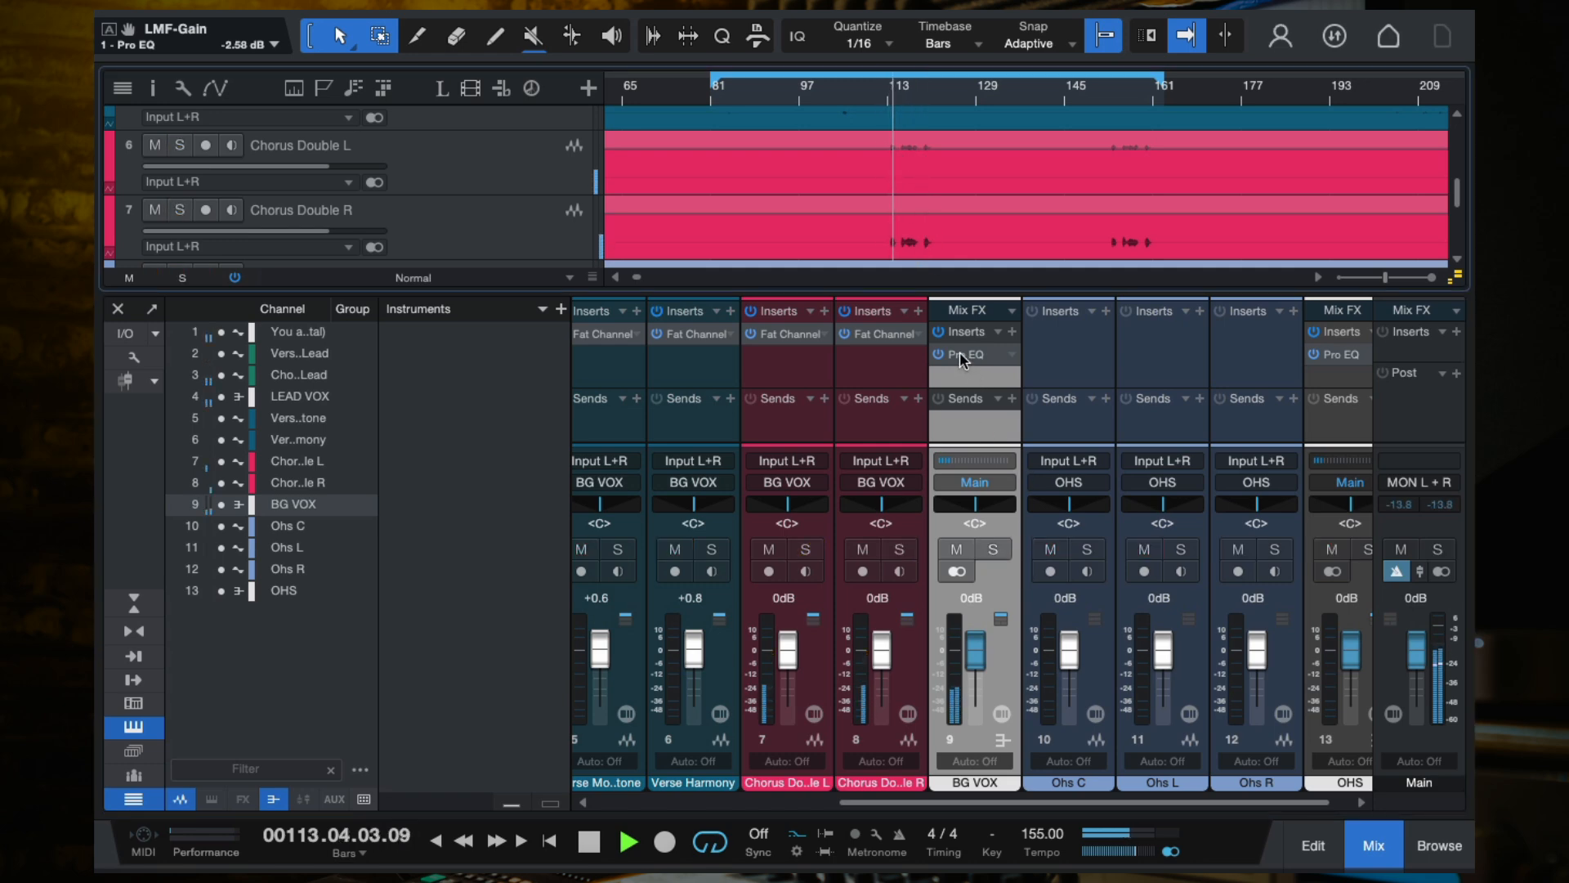
left_click(962, 357)
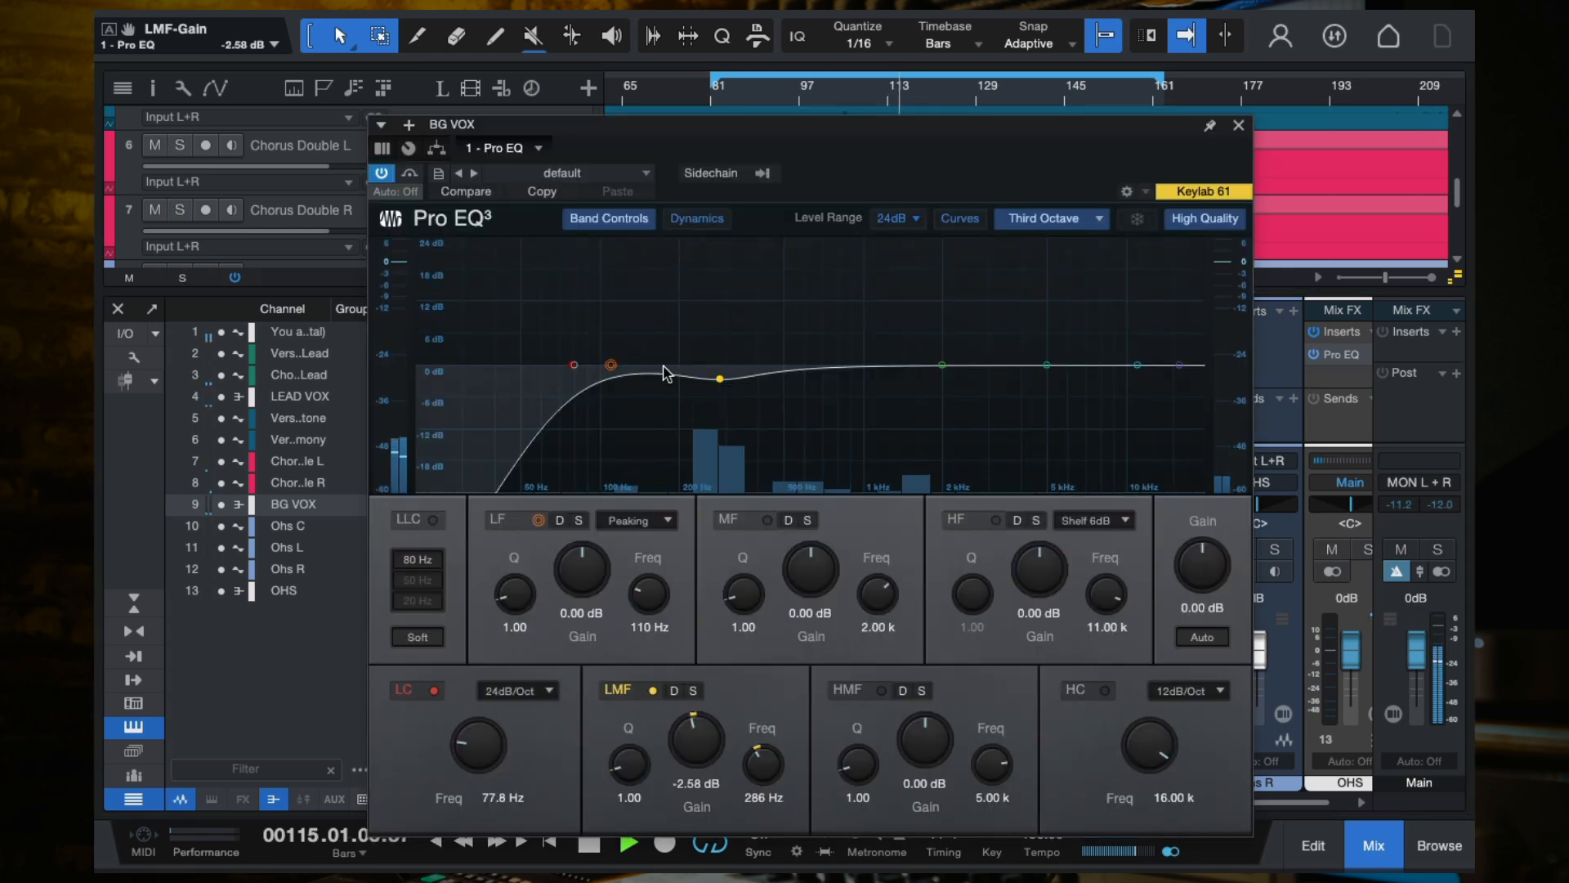
mouse_move(696, 743)
left_mouse_down()
mouse_move(695, 761)
mouse_move(691, 666)
mouse_move(688, 729)
left_mouse_up()
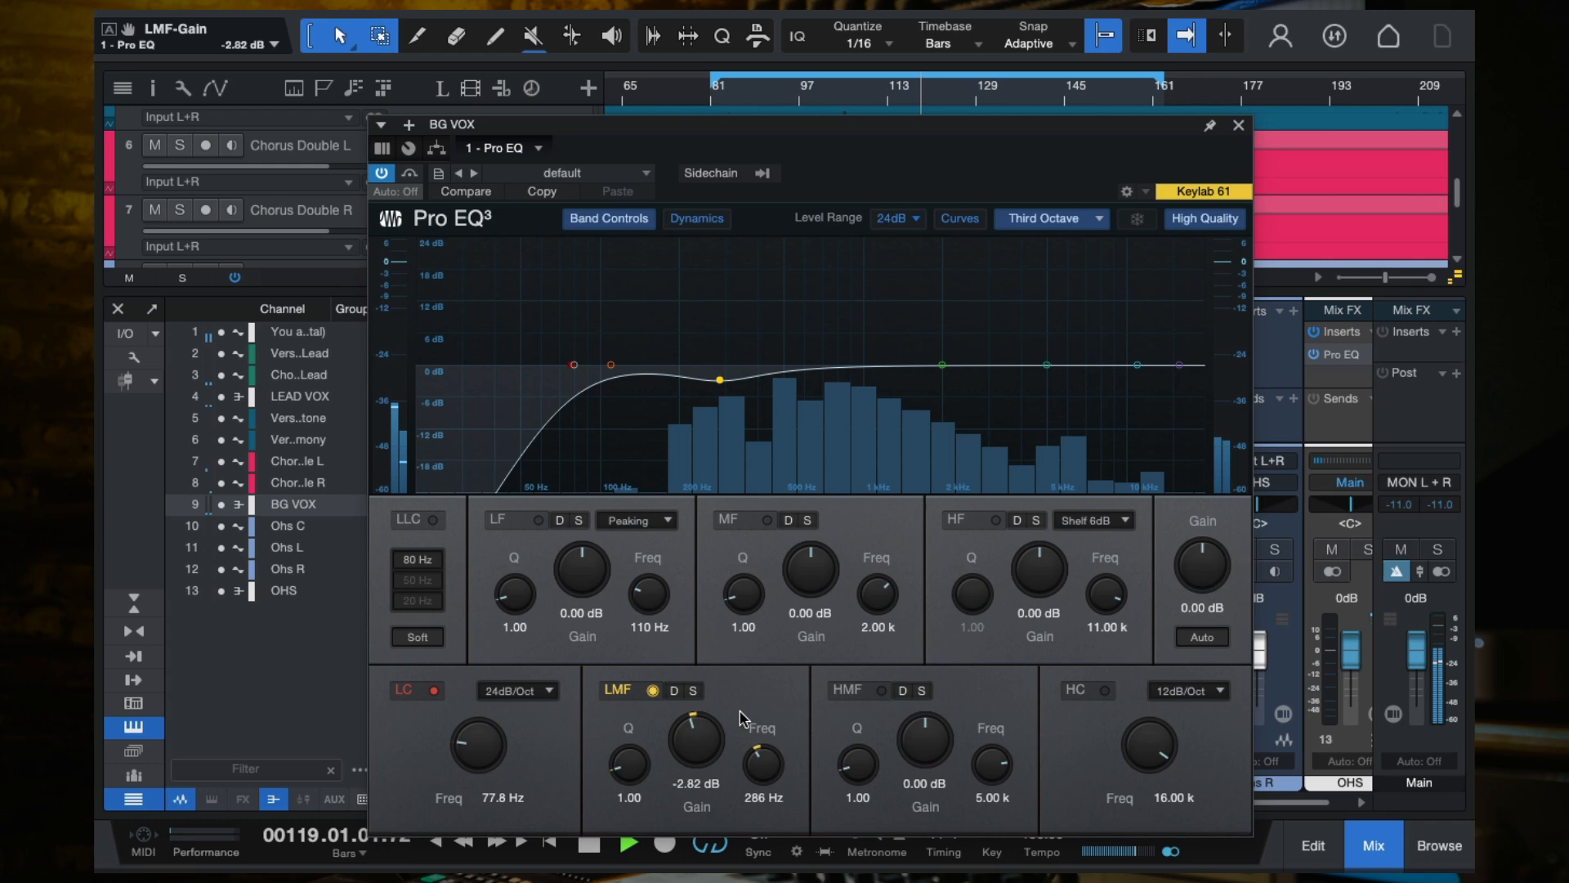
left_click(1239, 126)
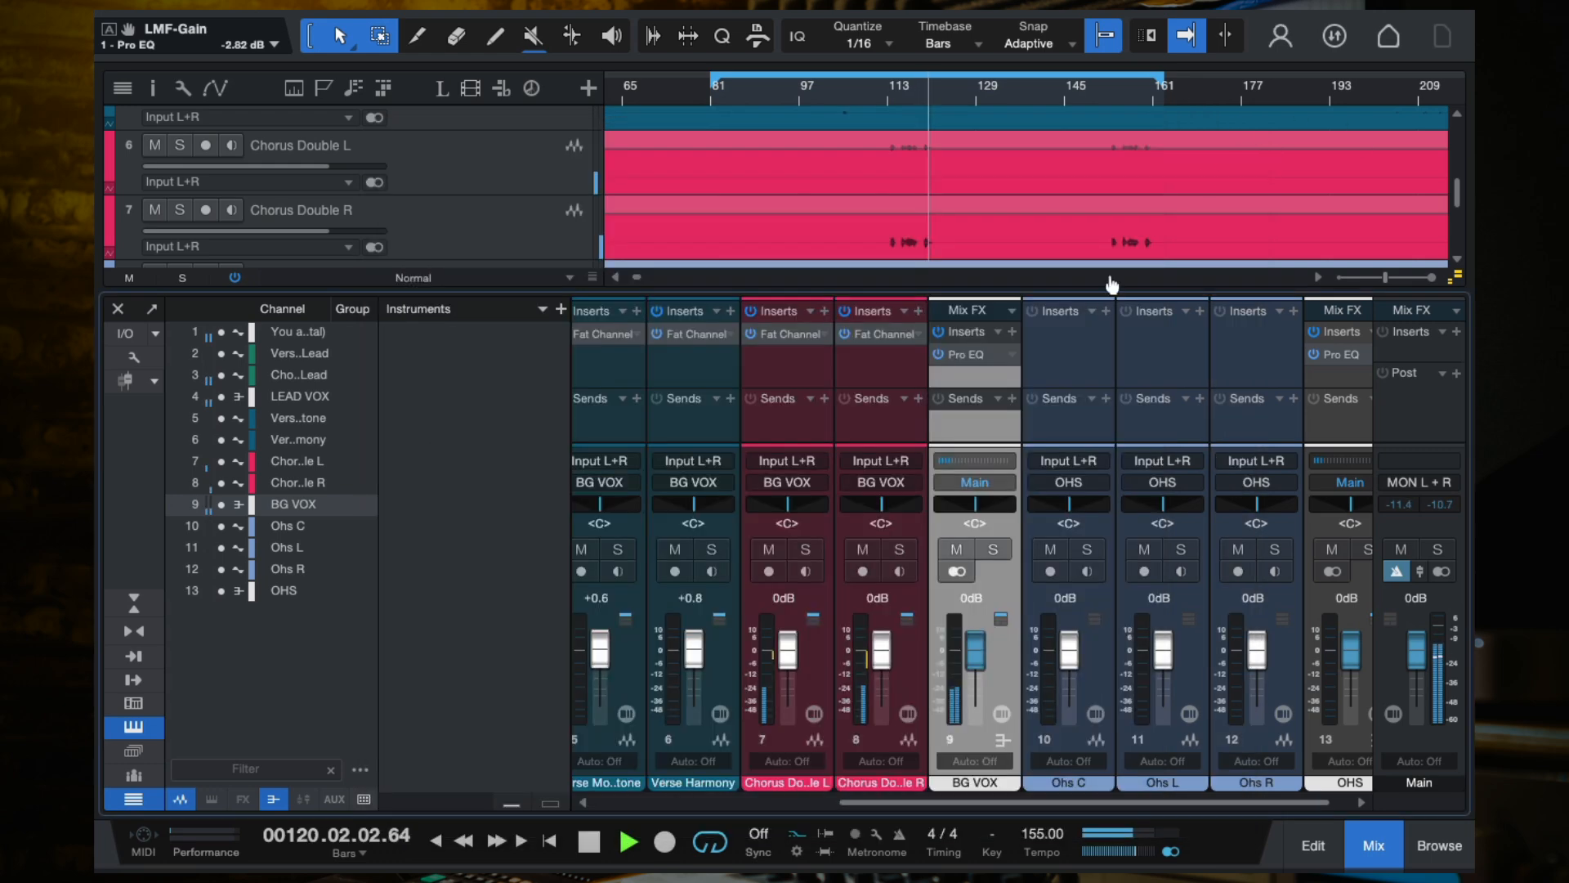
key("space")
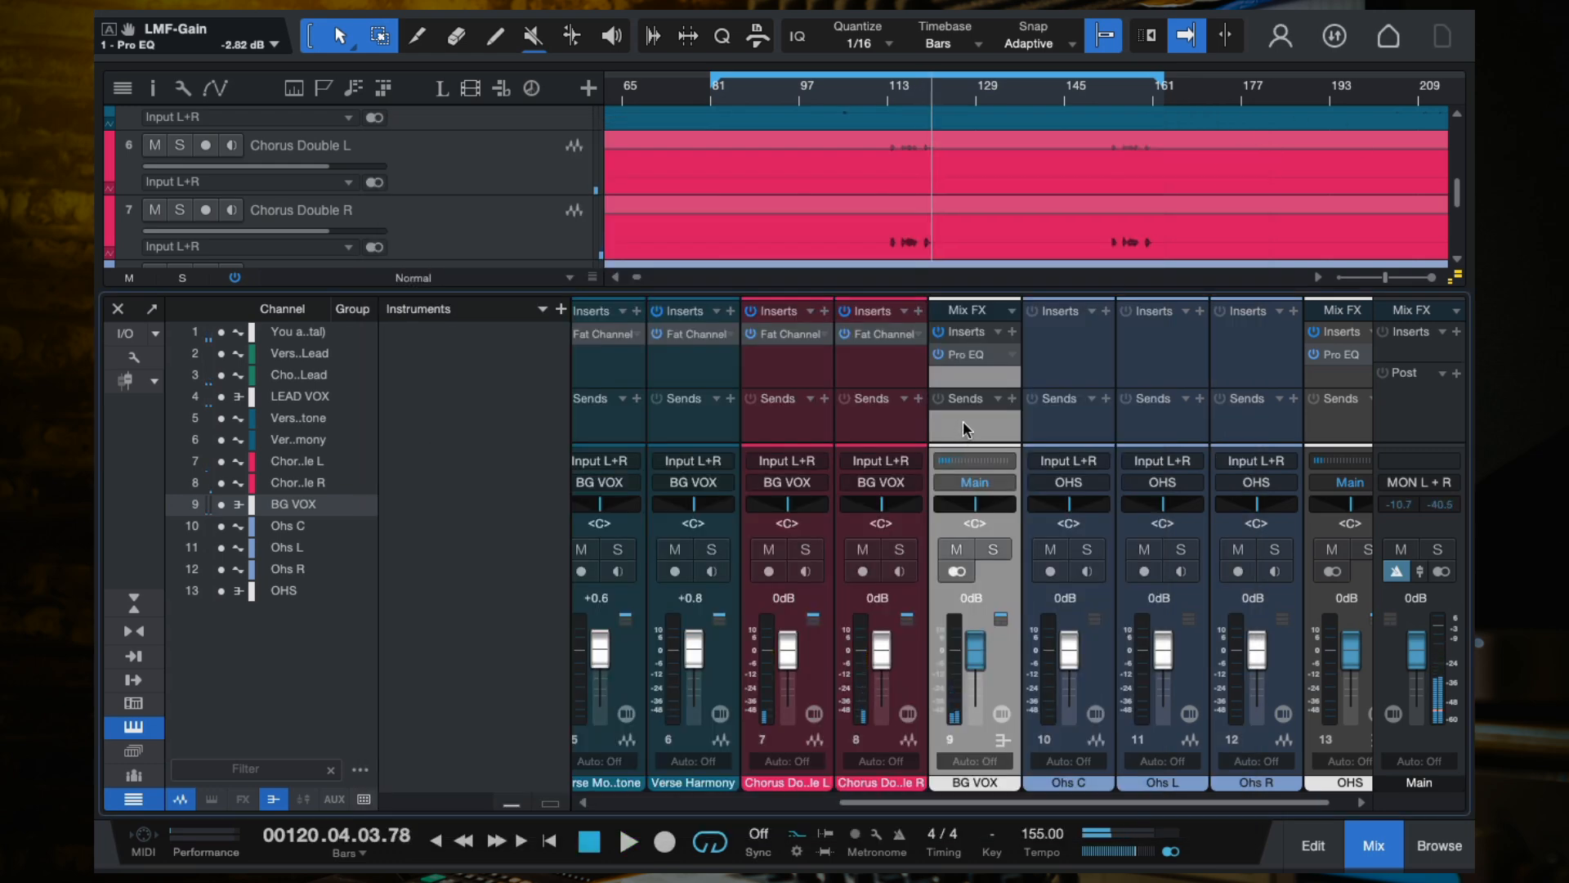
Select the OHS bus channel in the mixer.
scroll(1029, 427, "right", 1)
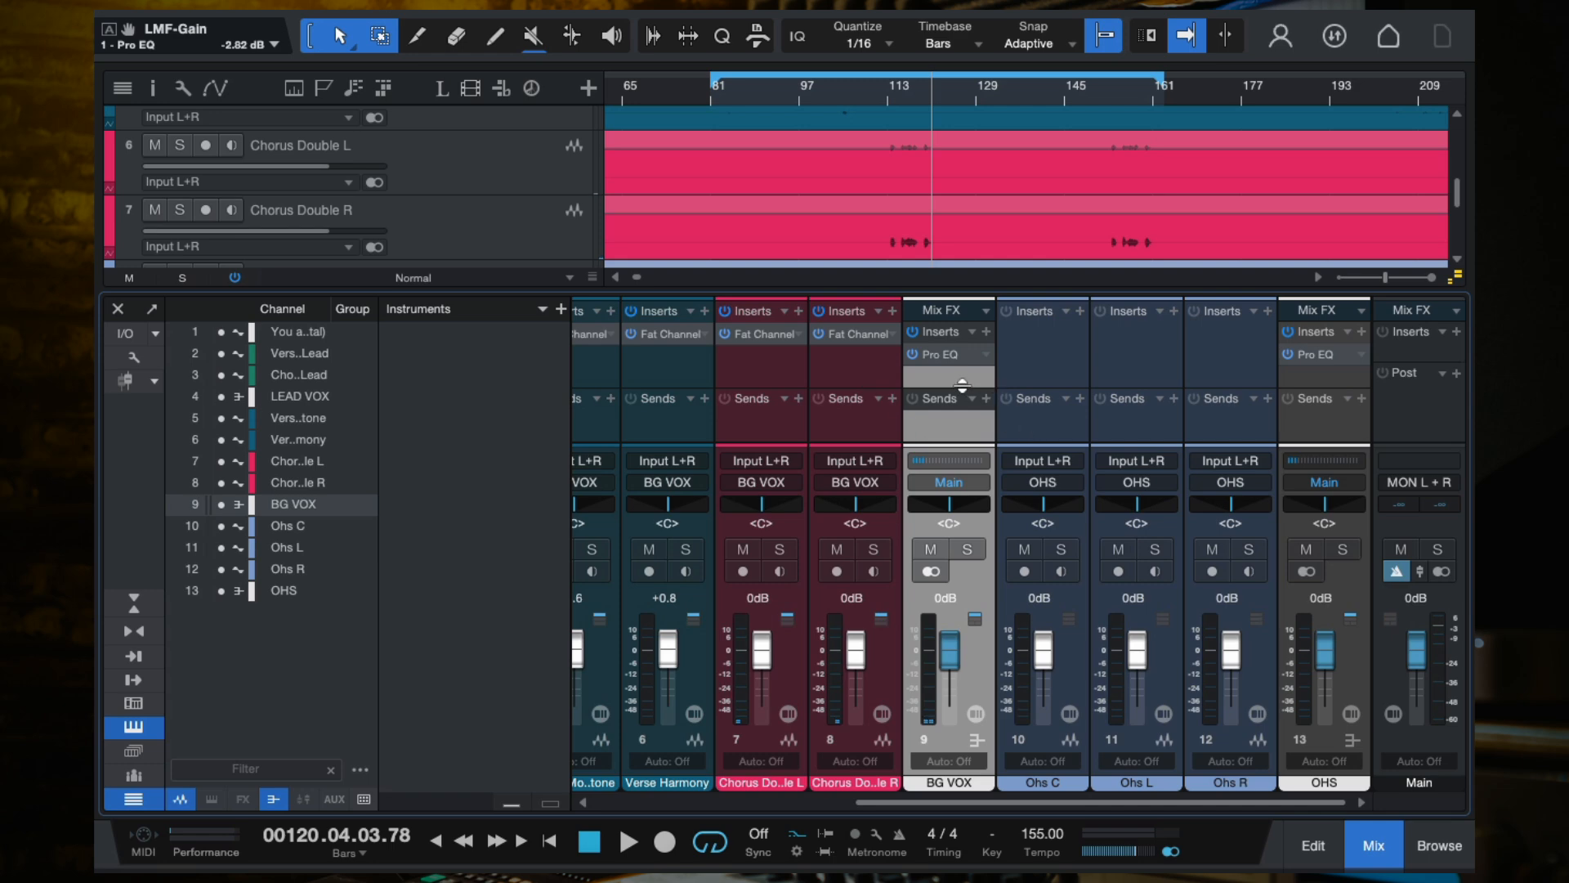
left_click(1316, 434)
left_click(944, 430)
scroll(936, 434, "left", 5)
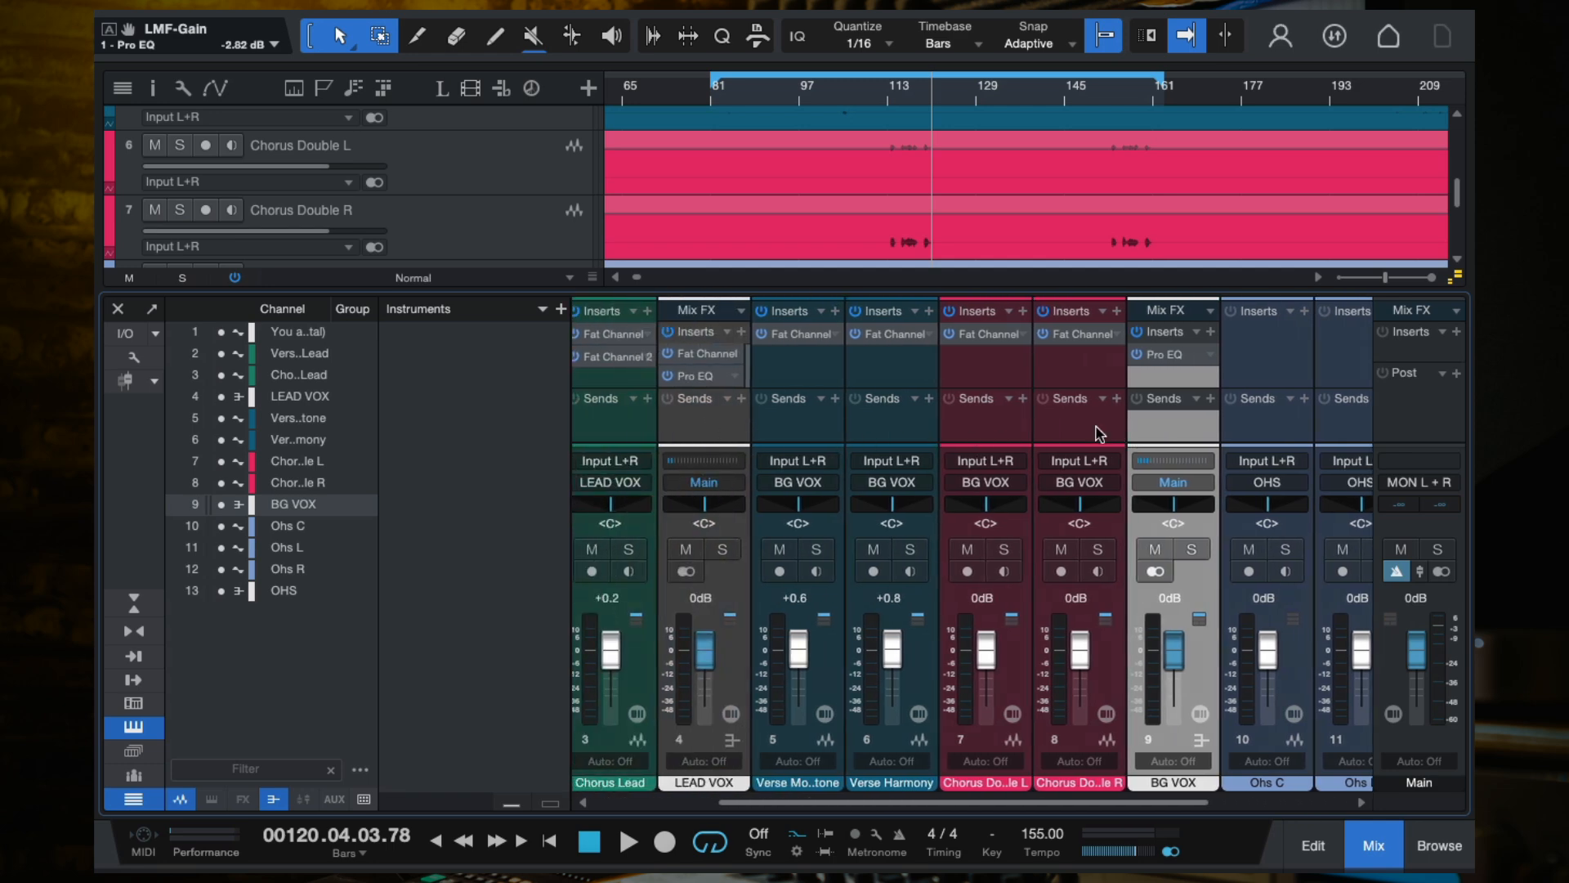
scroll(1100, 433, "right", 5)
left_click(1308, 386)
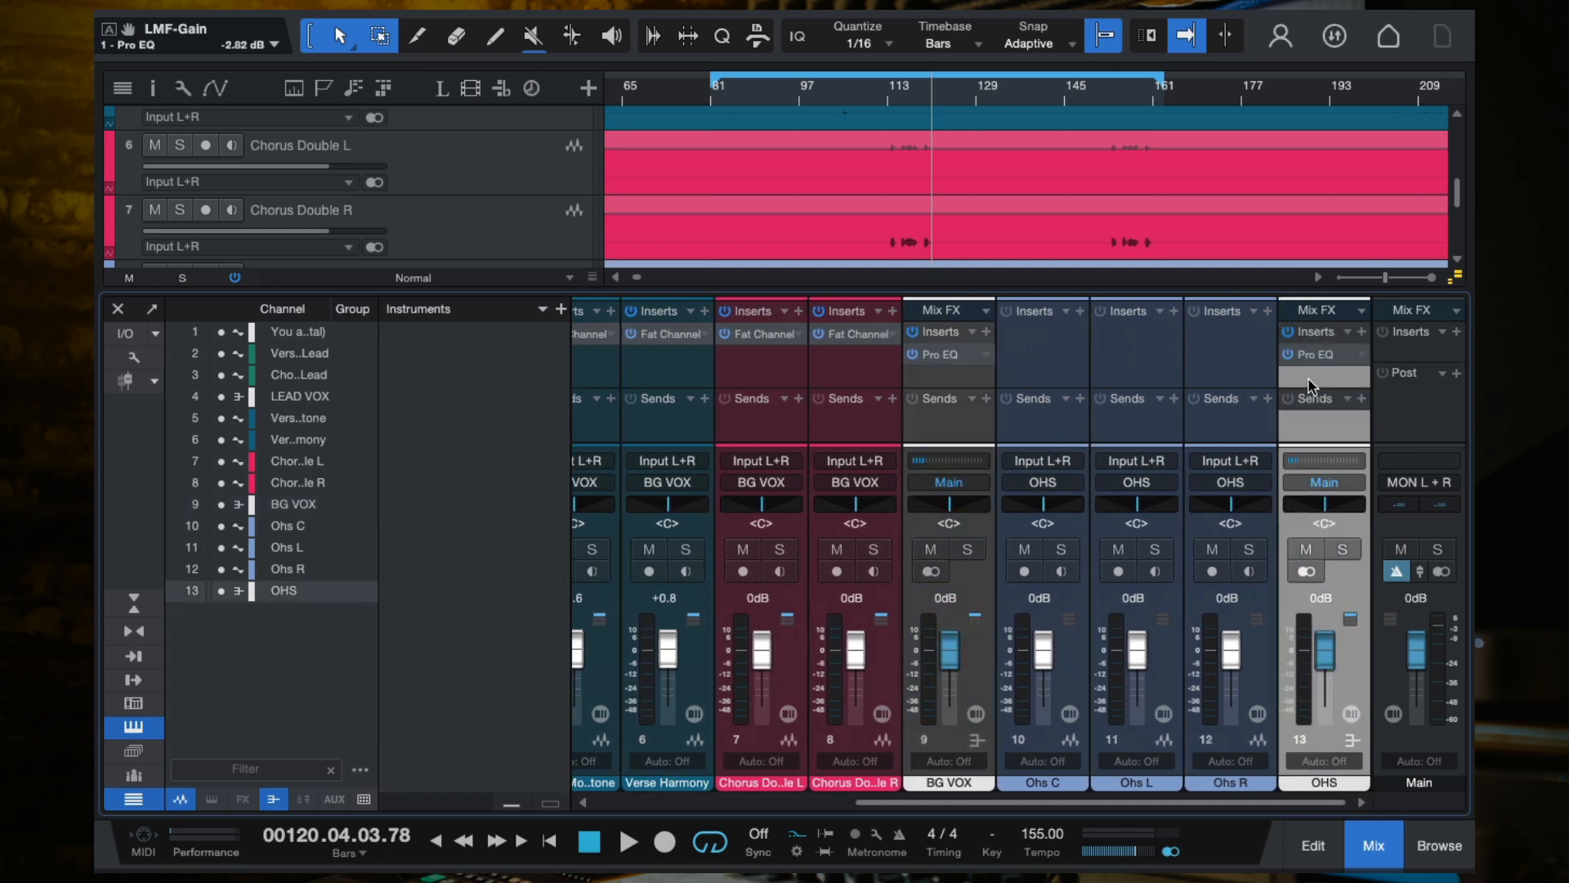
Extend the loop range's end past the end of the Ohs tracks and play the Ohs section from about bar 161.
scroll(906, 120, "down", 5)
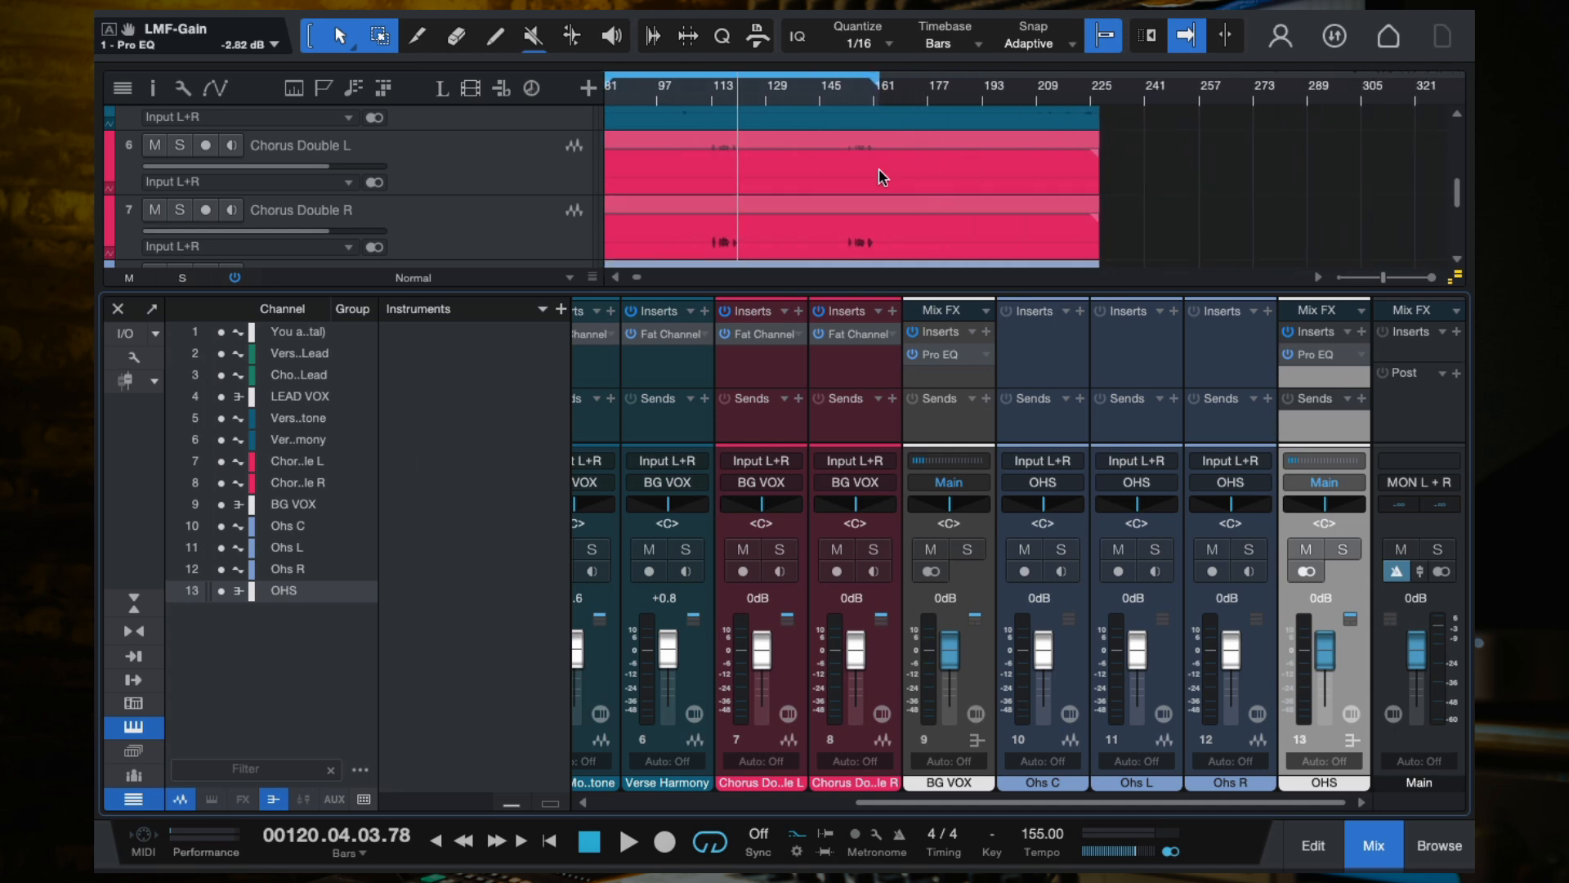
scroll(888, 184, "down", 4)
left_click_drag(861, 82, 1144, 98)
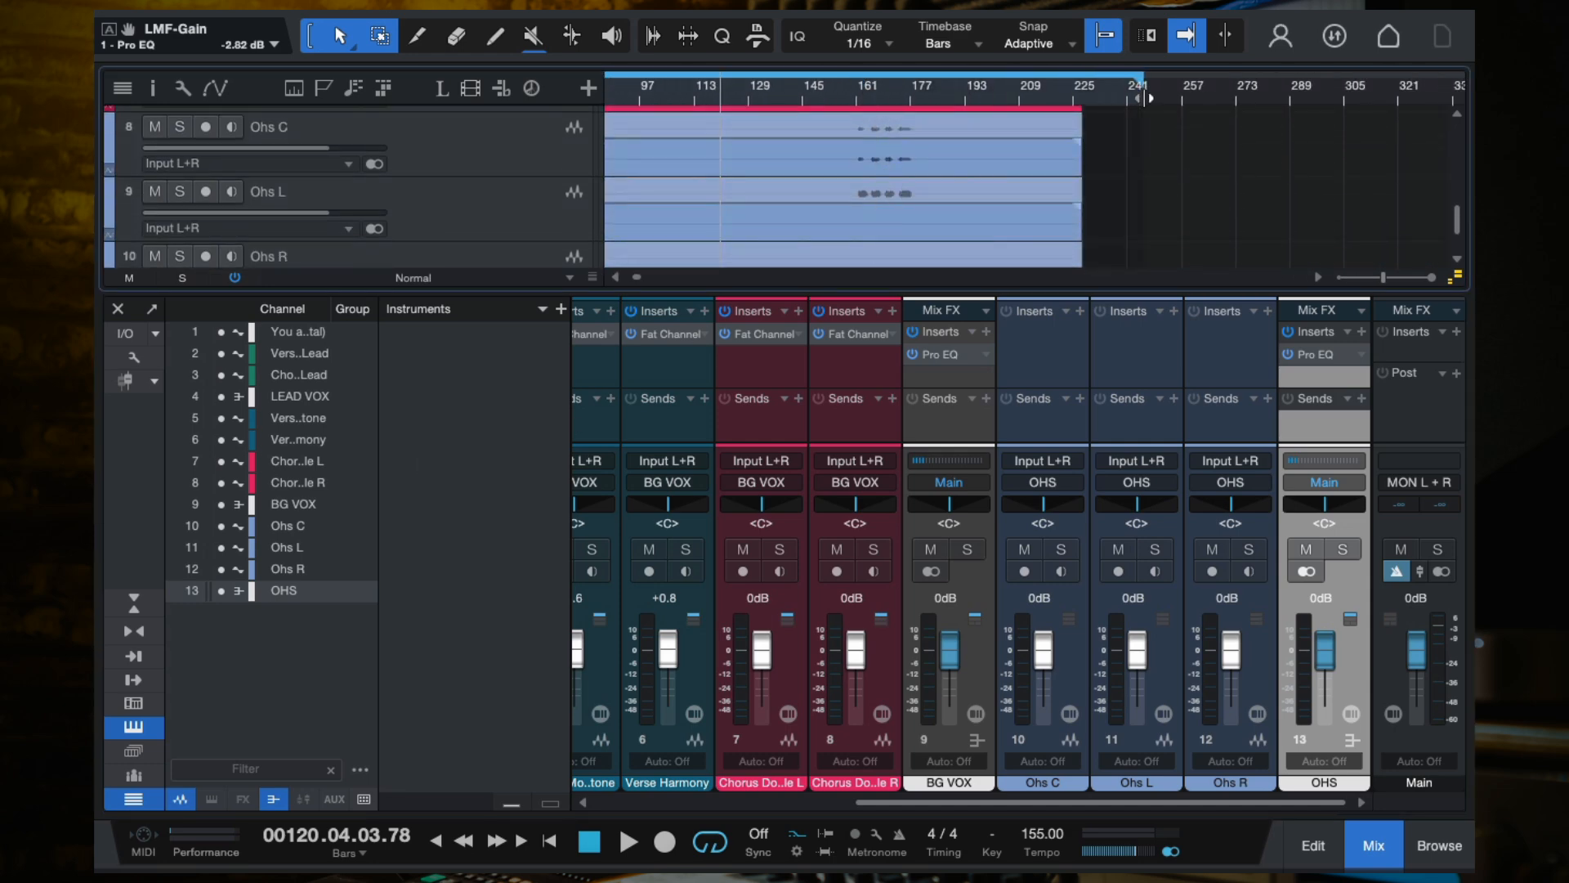
left_click(856, 93)
key("space")
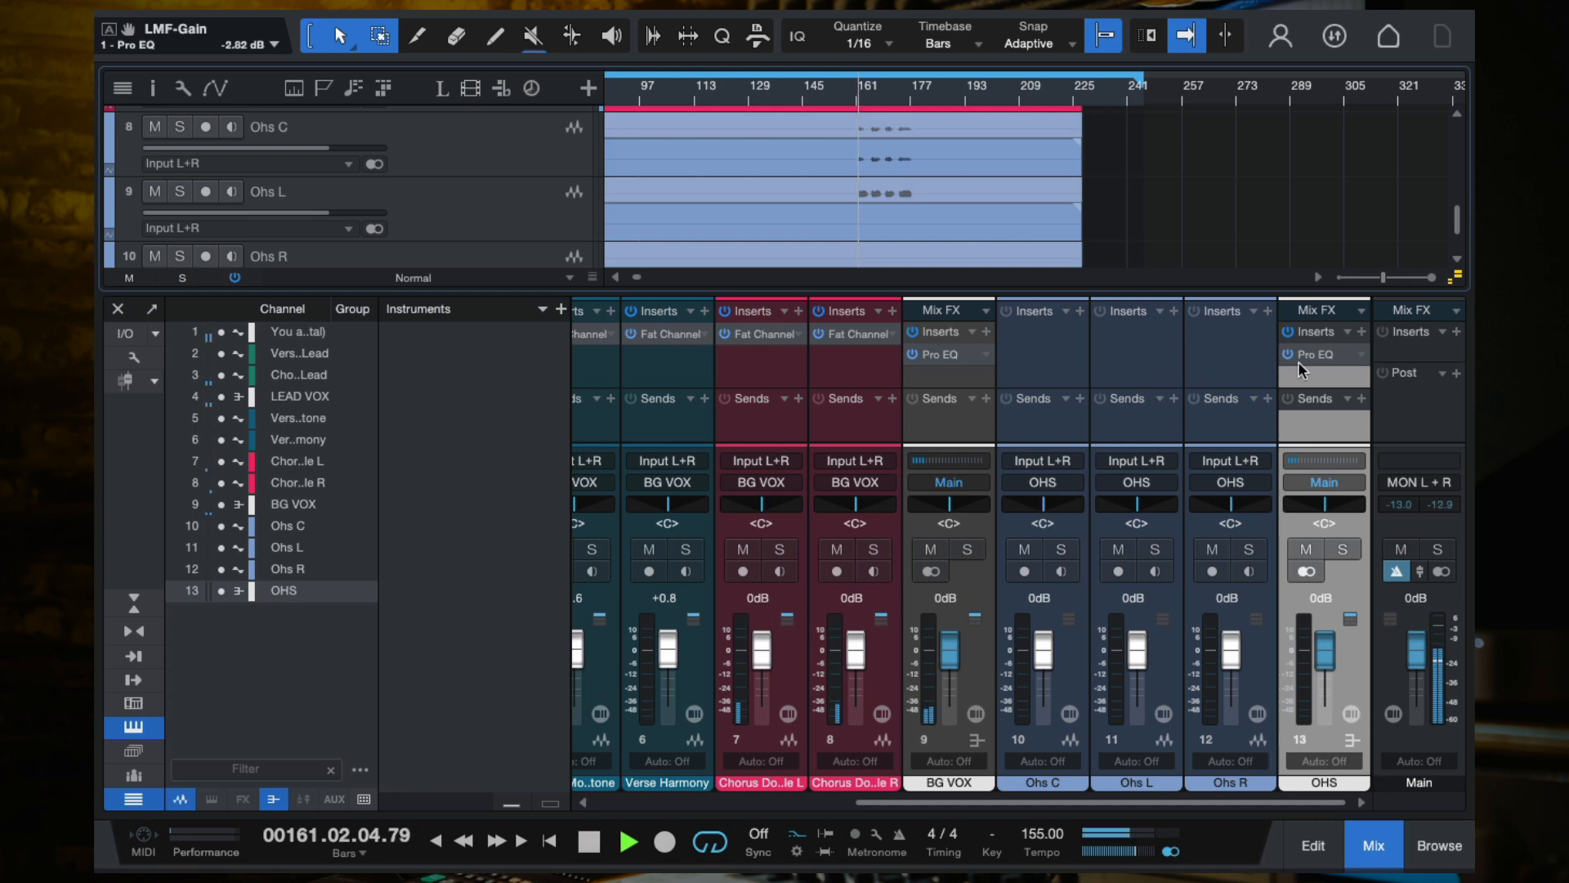
key("space")
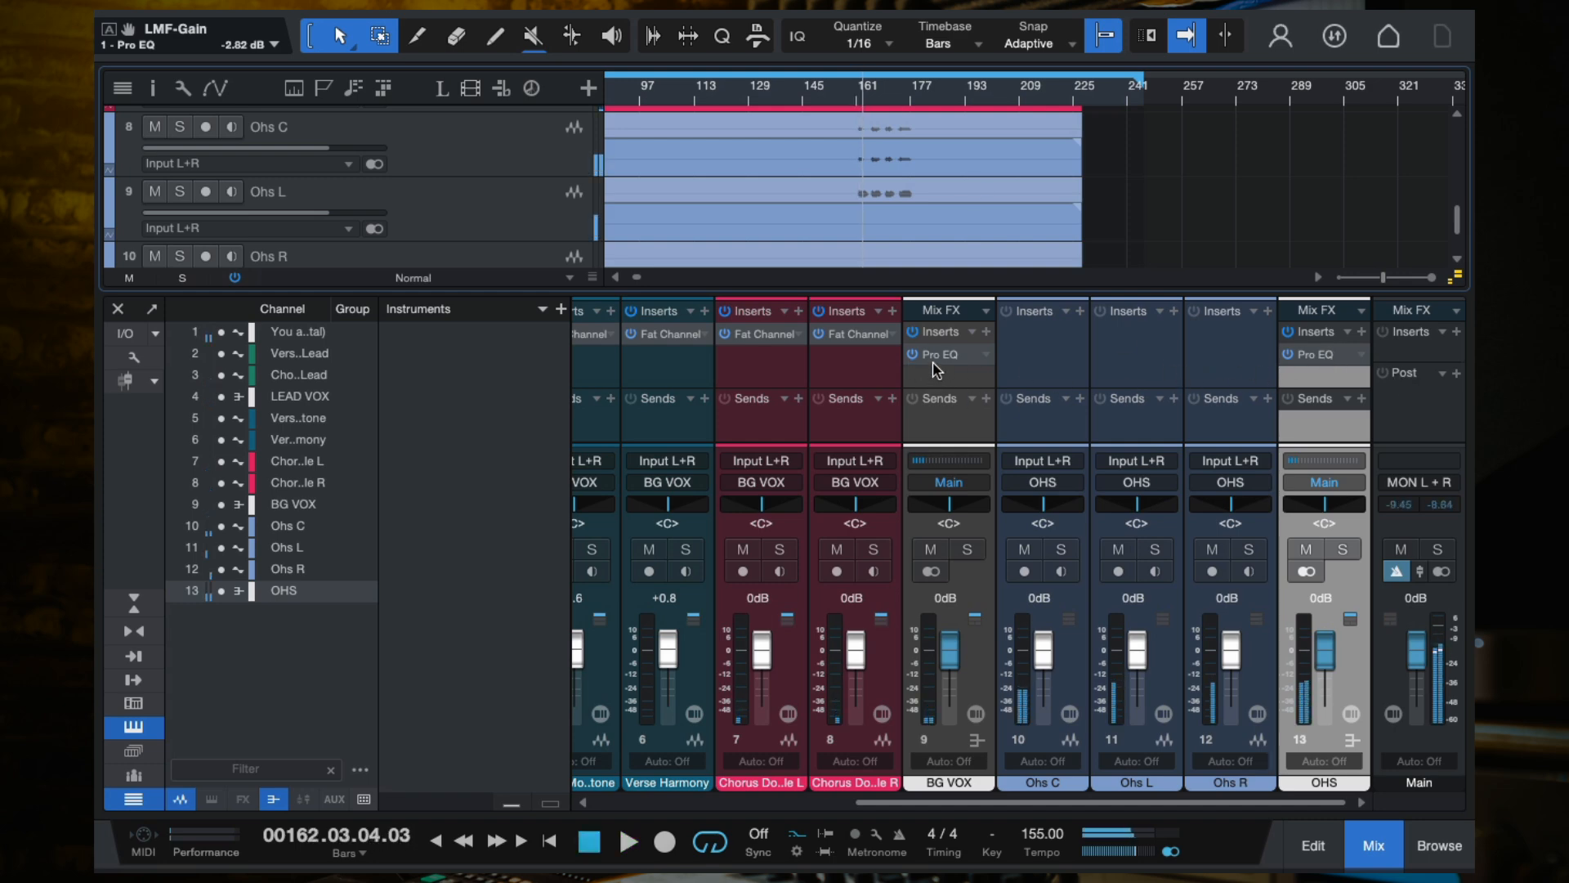
Lower the OHS bus volume to -3.0 dB while checking its level during playback.
left_click_drag(1334, 655, 1324, 655)
key("space")
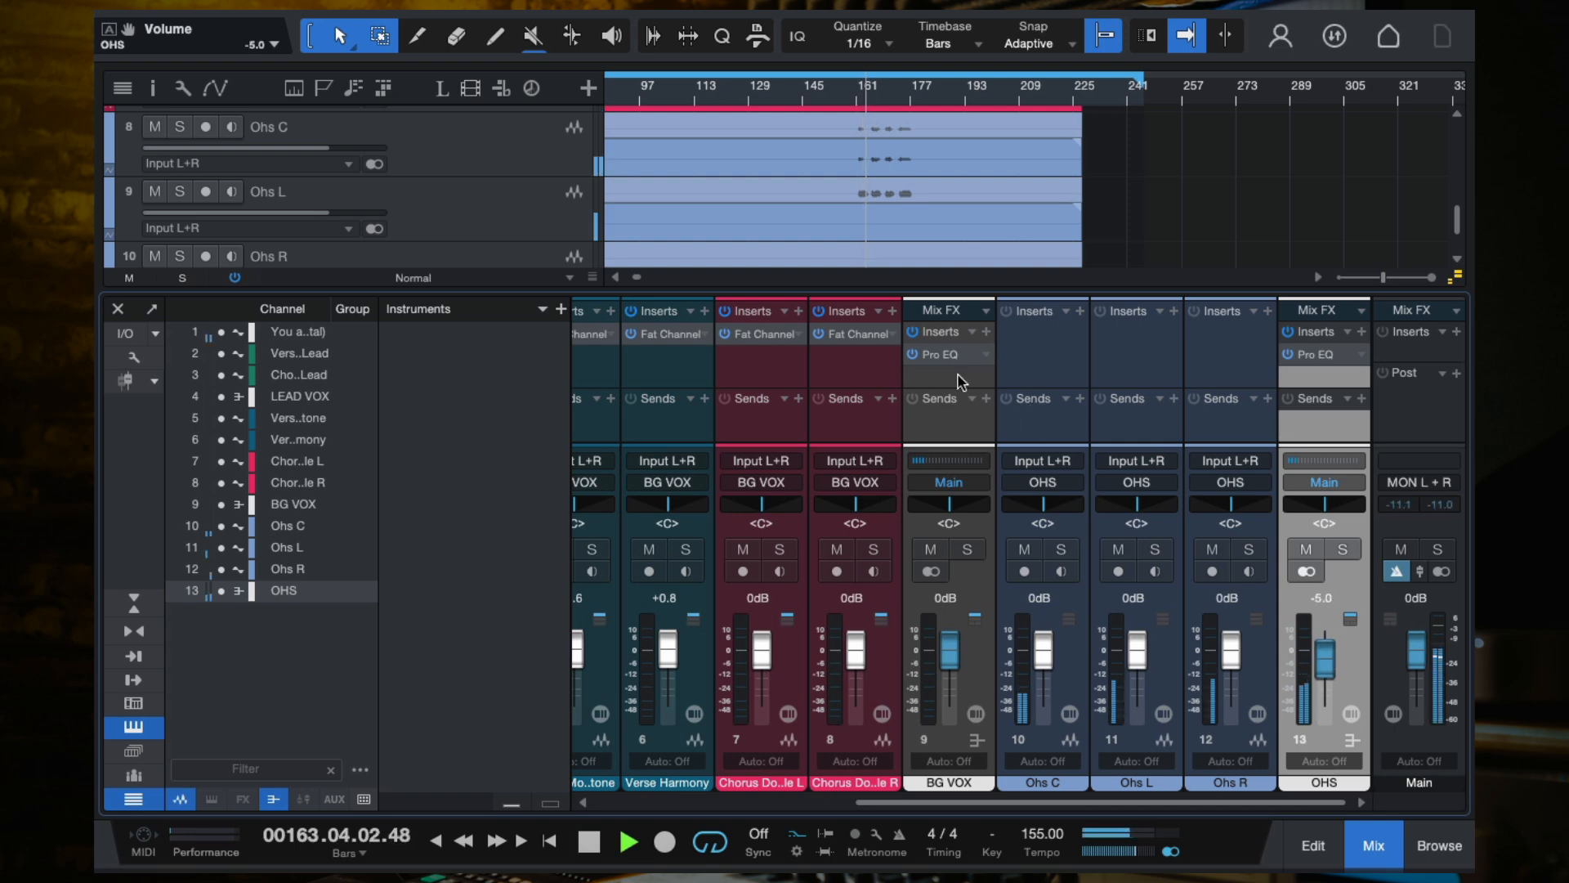
key("space")
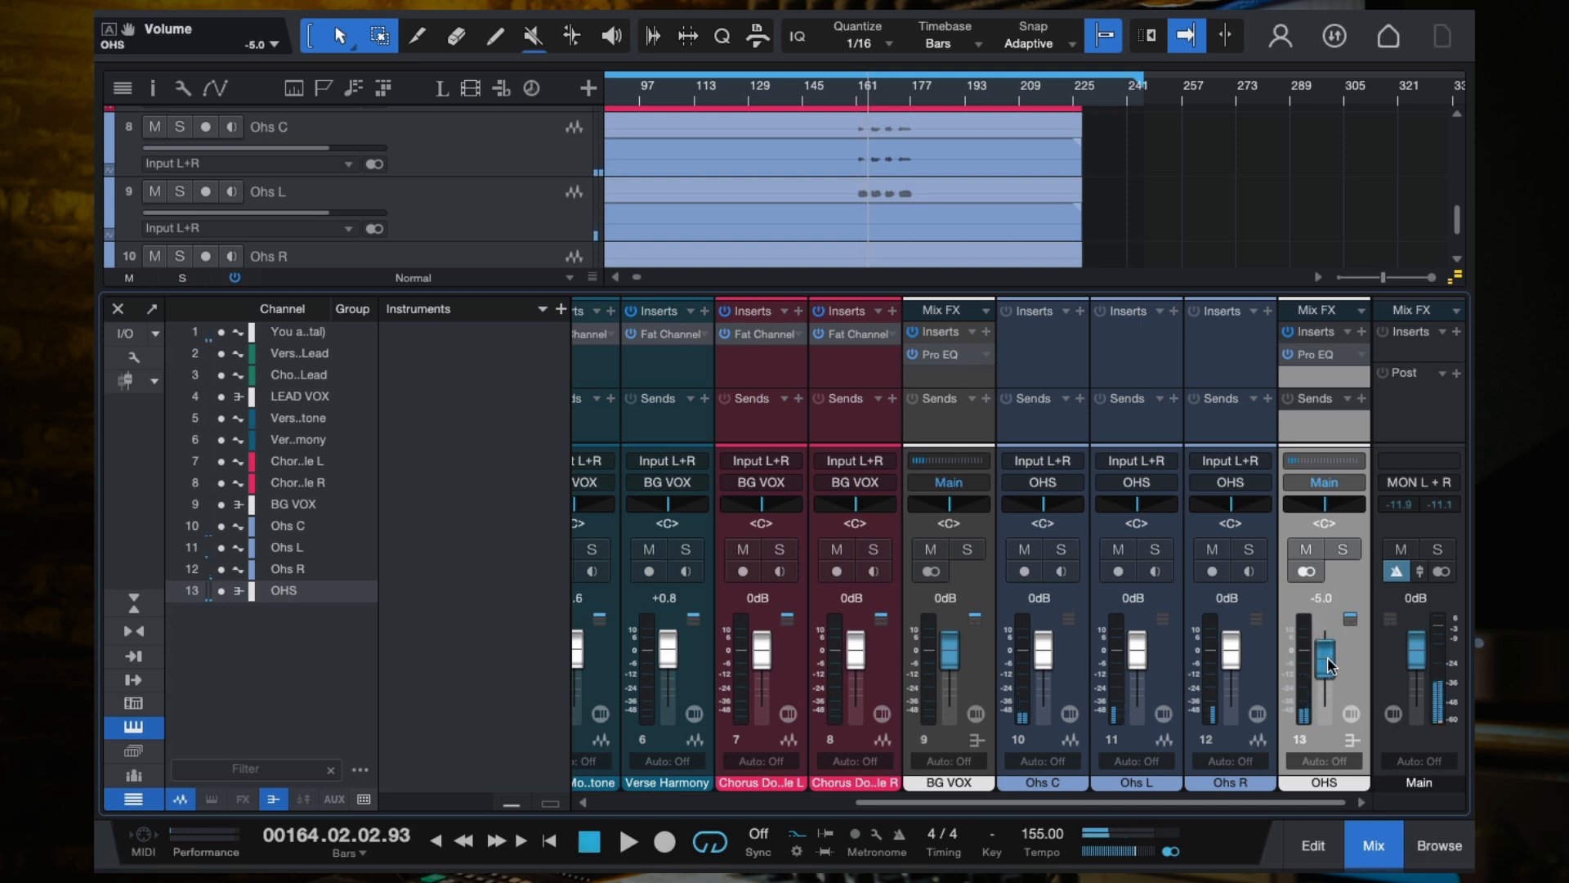
left_click_drag(1328, 664, 1328, 661)
key("space")
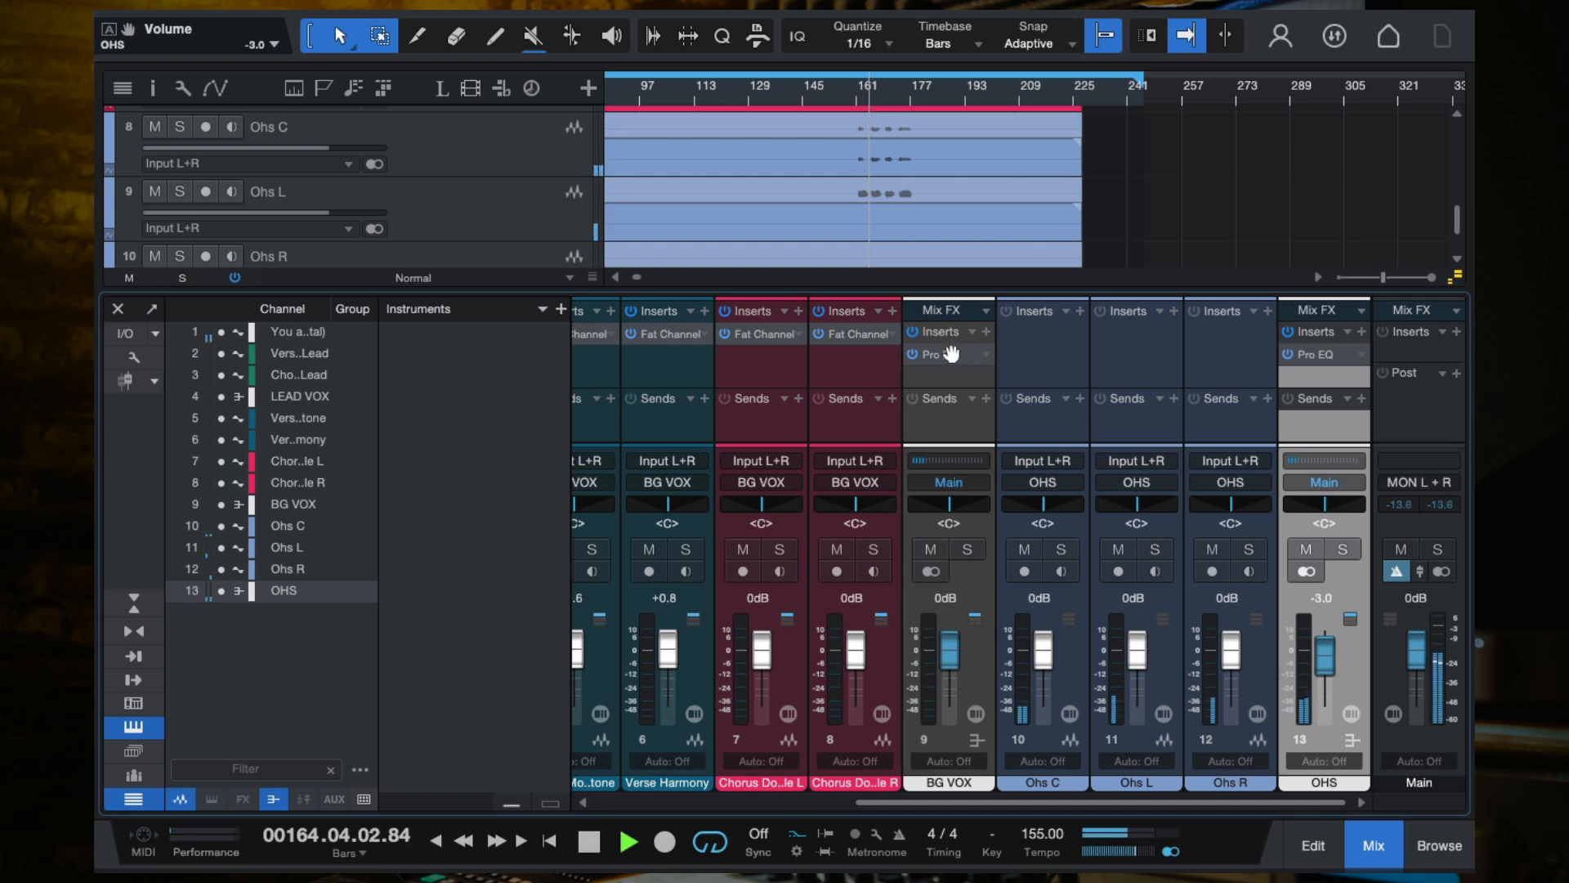
Copy the BG VOX Pro EQ to the OHS bus, add a 4.36 dB MF cut at 509 Hz, and replay the Ohs.
left_click_drag(951, 353, 1330, 382)
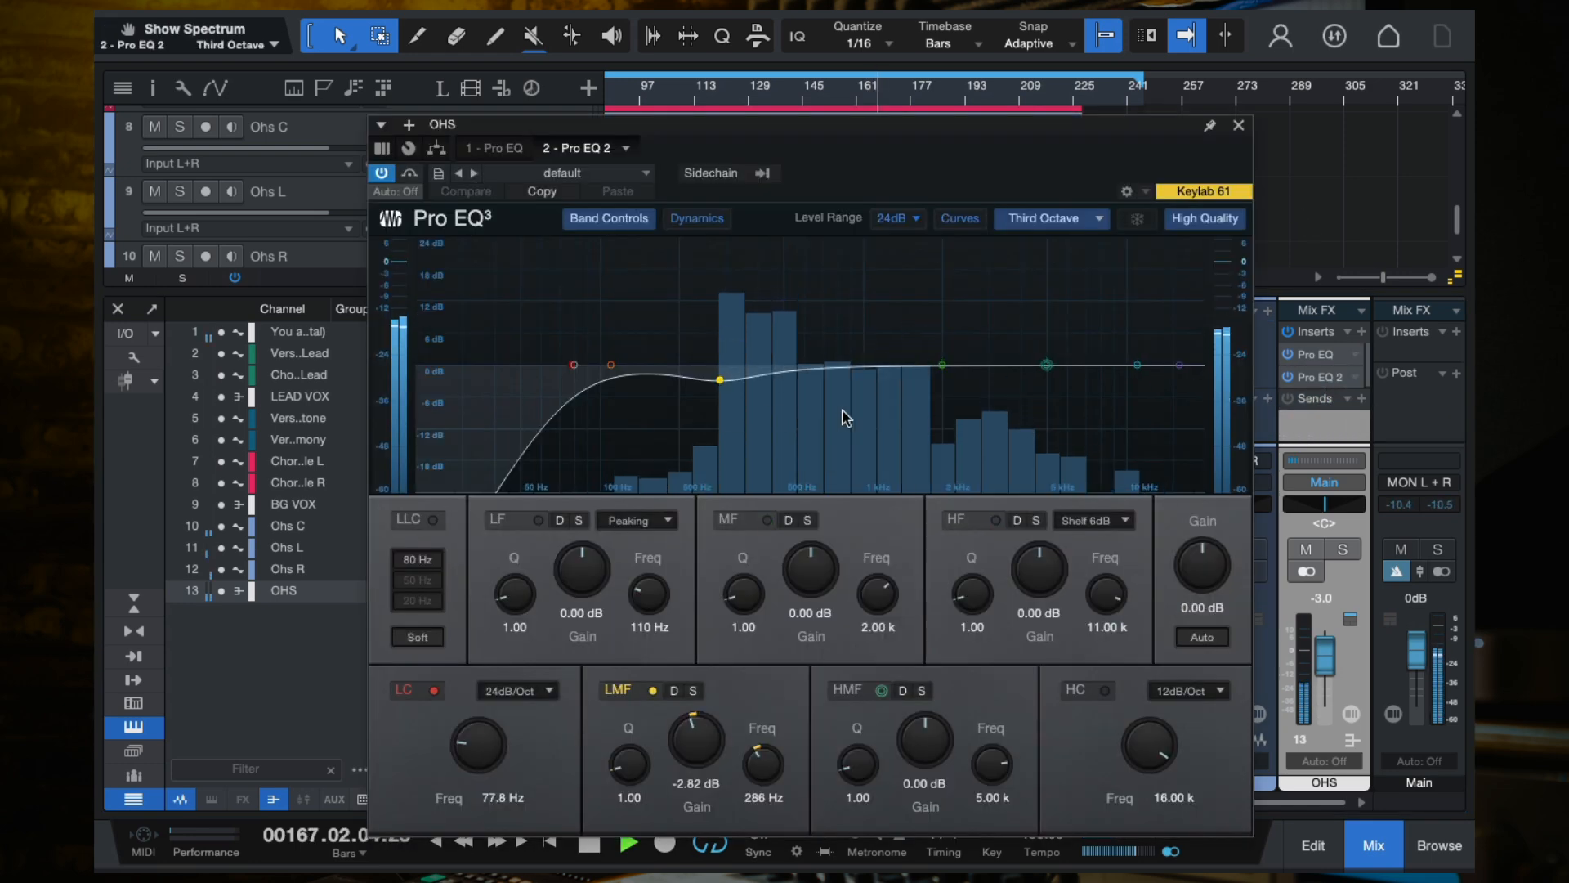
left_click_drag(941, 364, 786, 388)
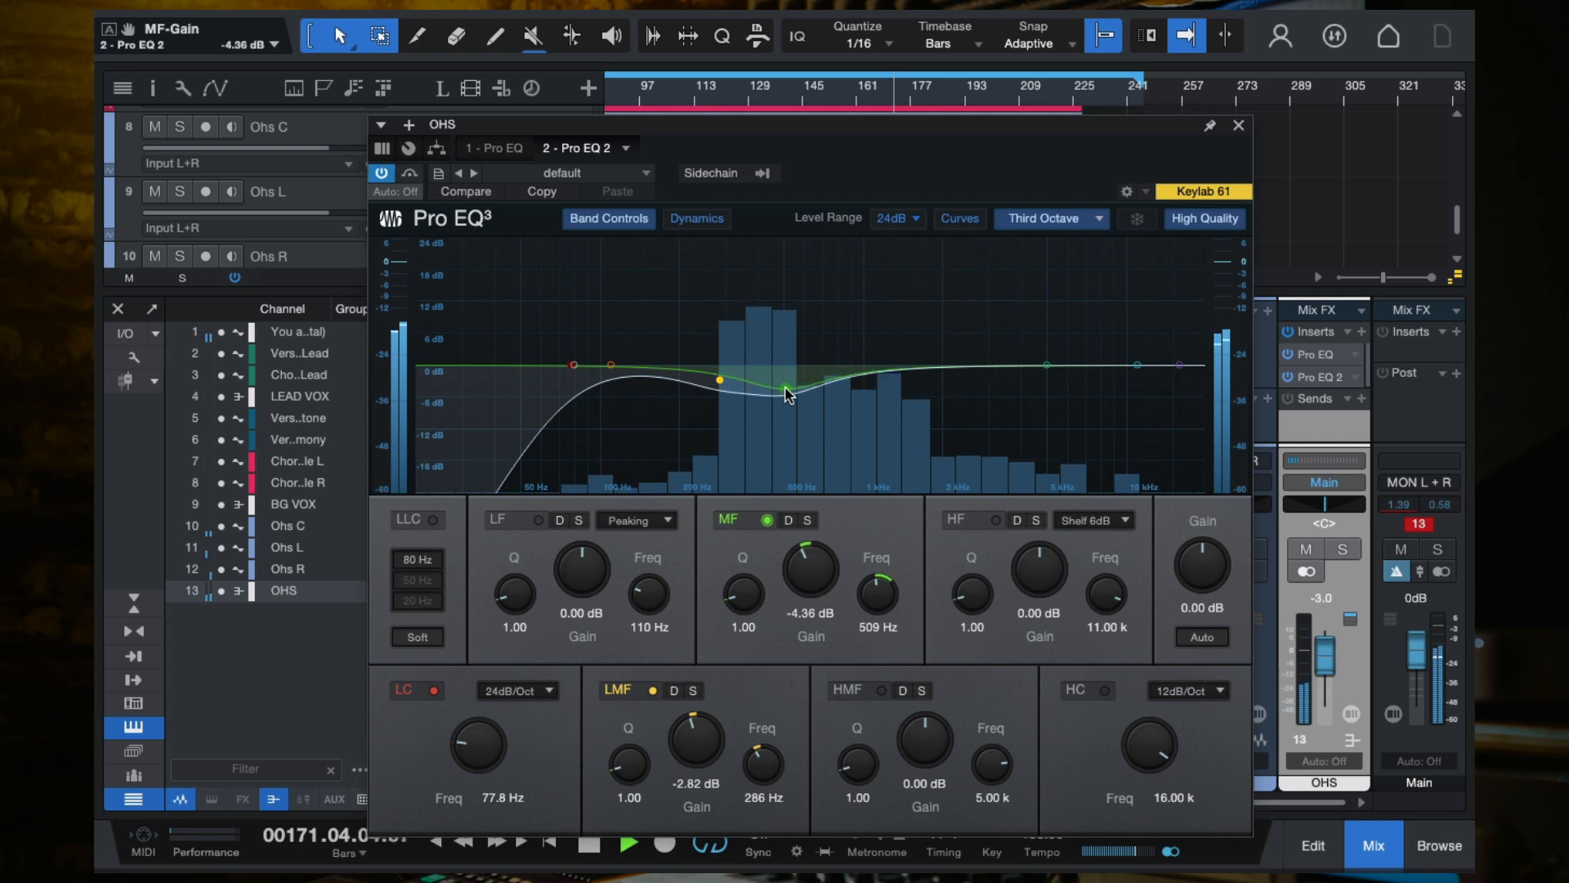
left_click(857, 96)
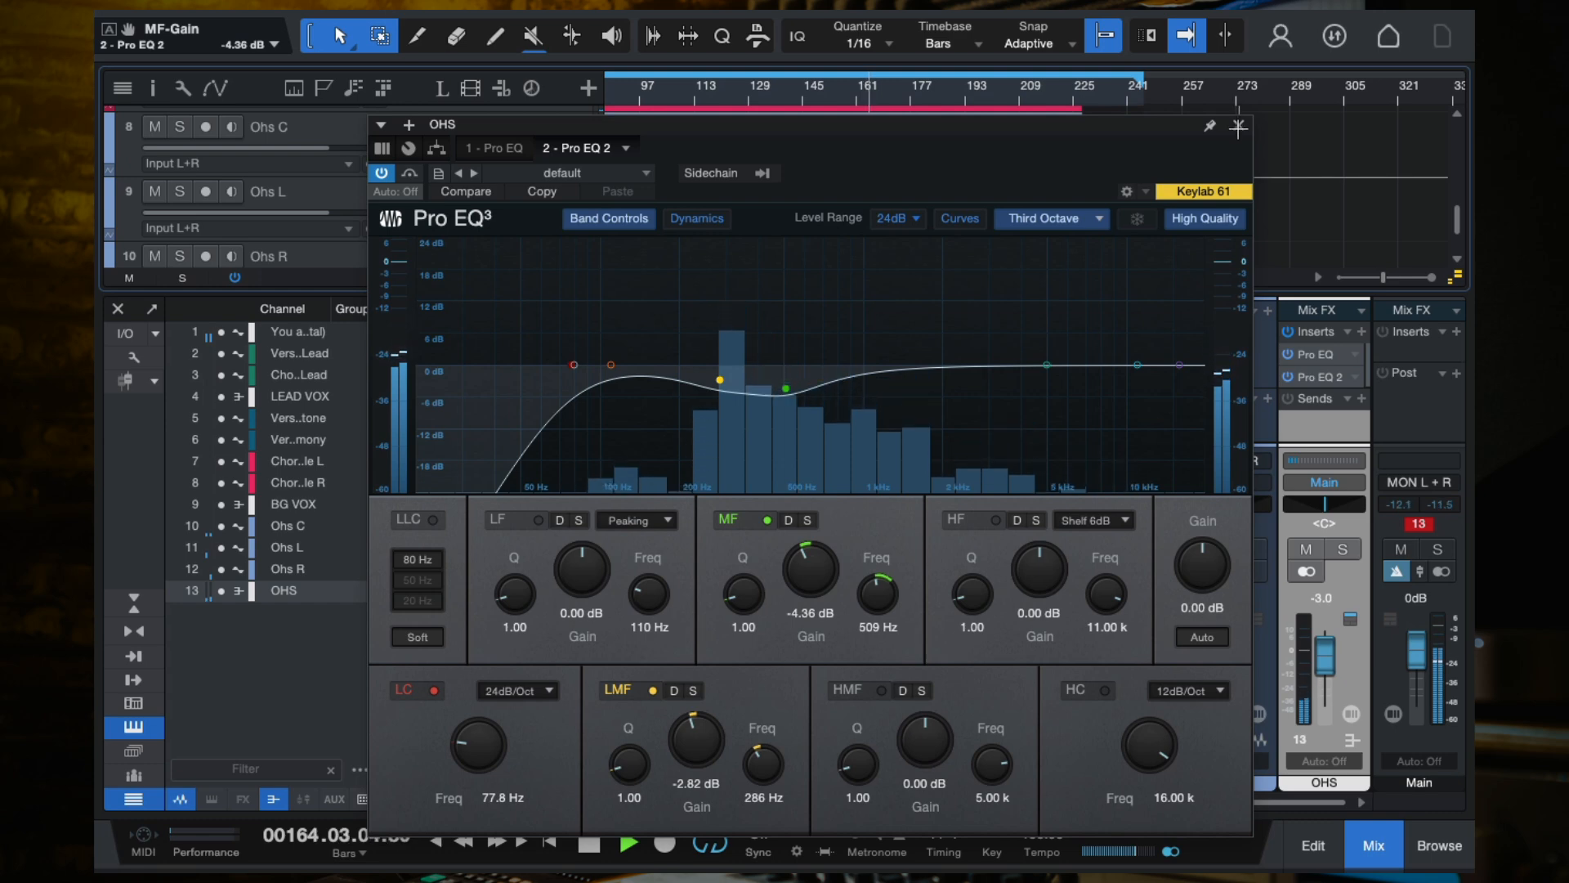
left_click(1239, 128)
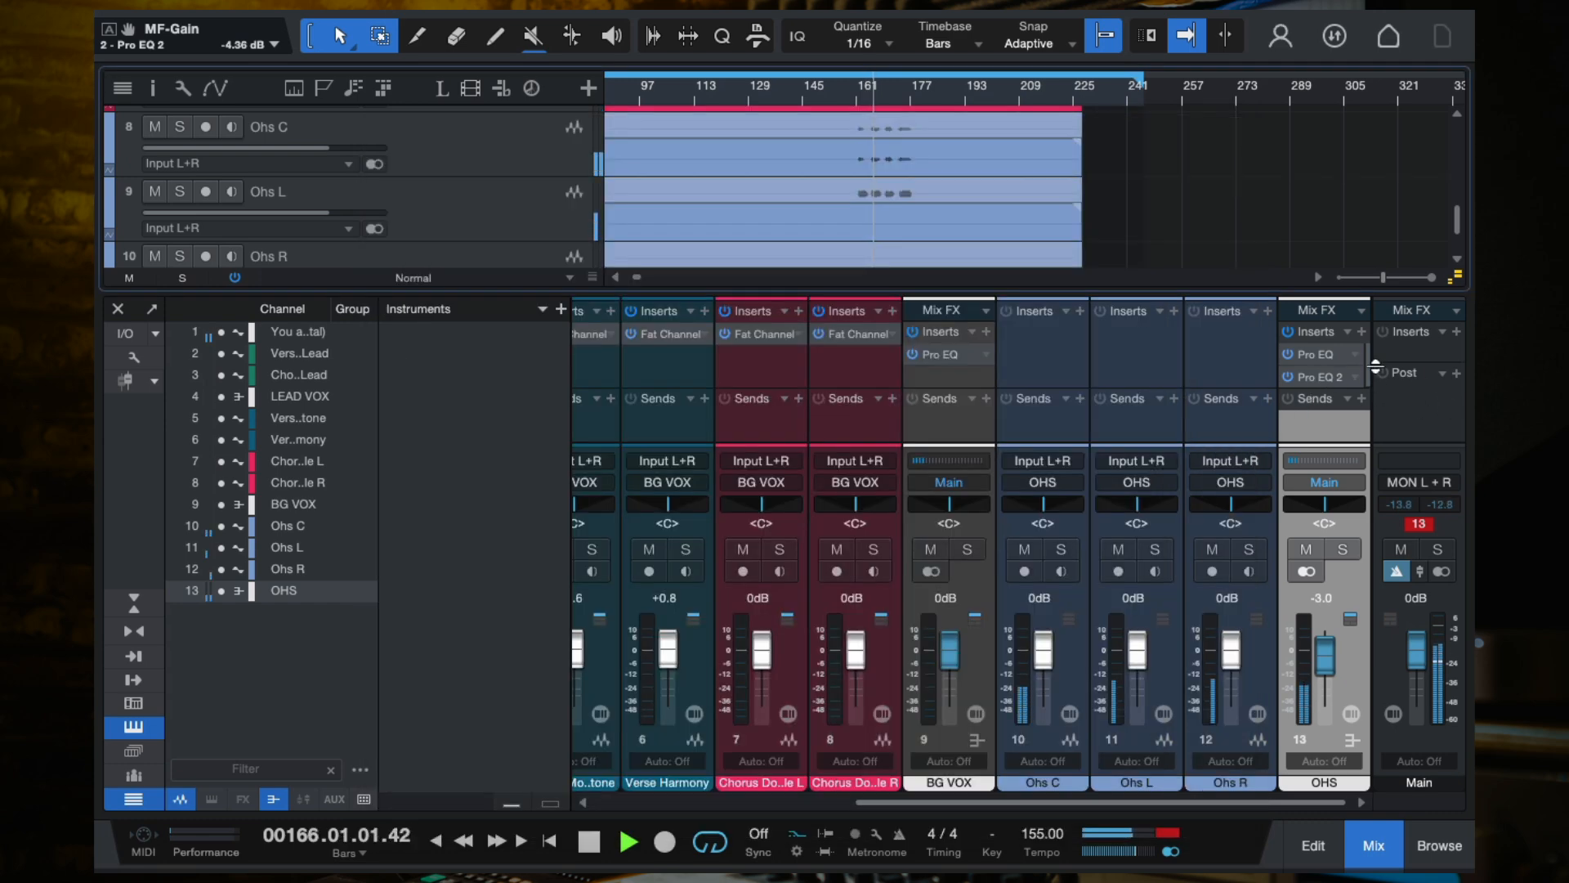
Boost the HMF band of the OHS bus's Pro EQ 2 by 6.55 dB at 8.47 kHz, trying an HF shelf and switching it off.
left_click(1319, 377)
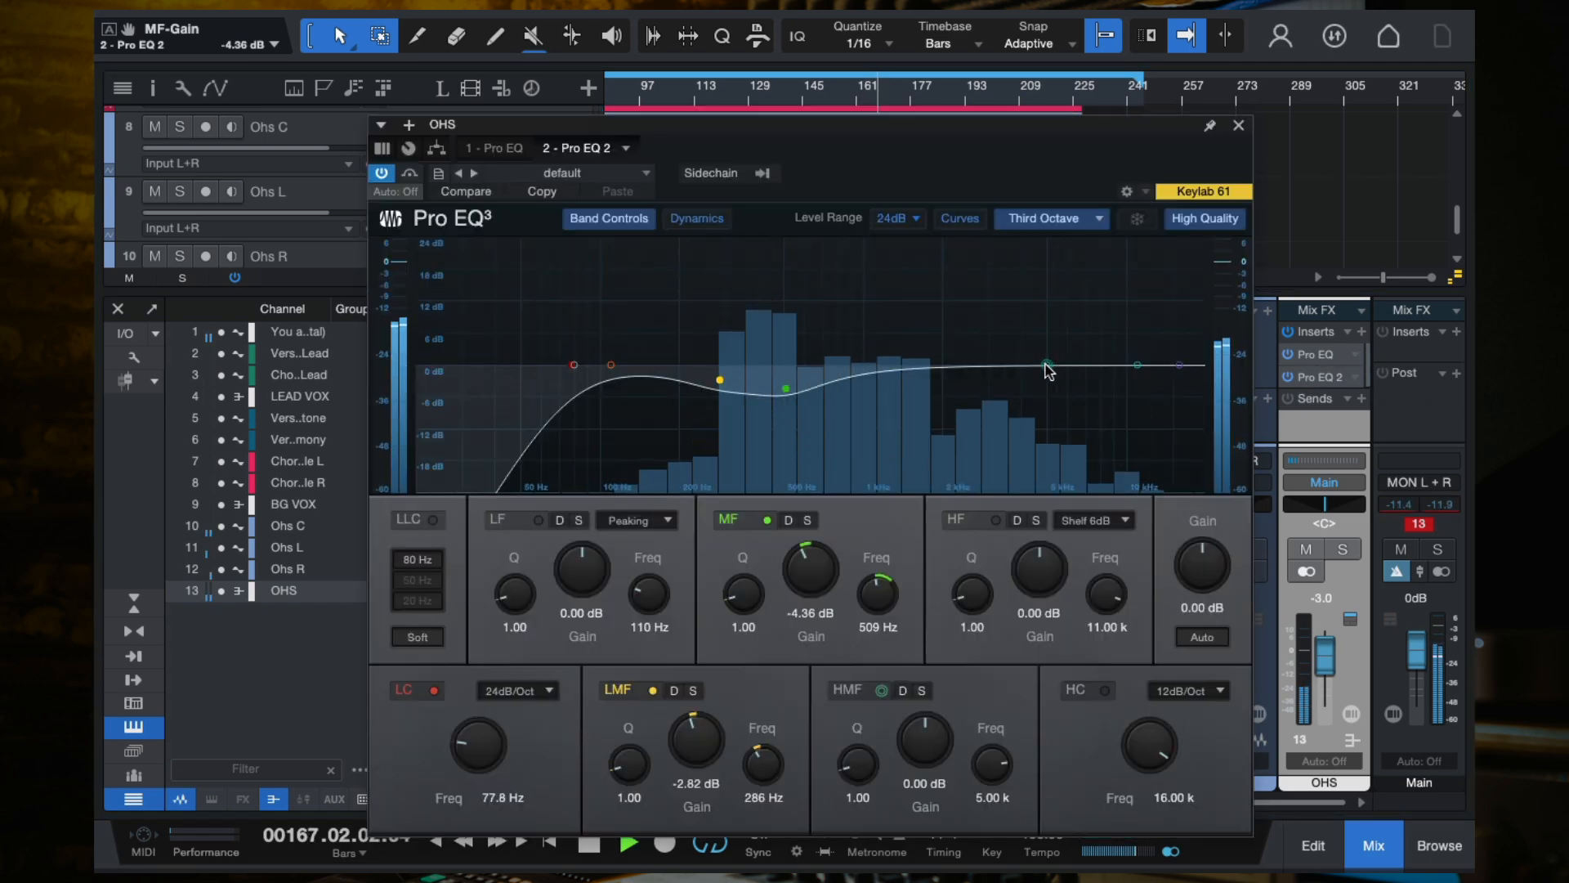
left_click_drag(1048, 362, 1003, 329)
double_click(1114, 331)
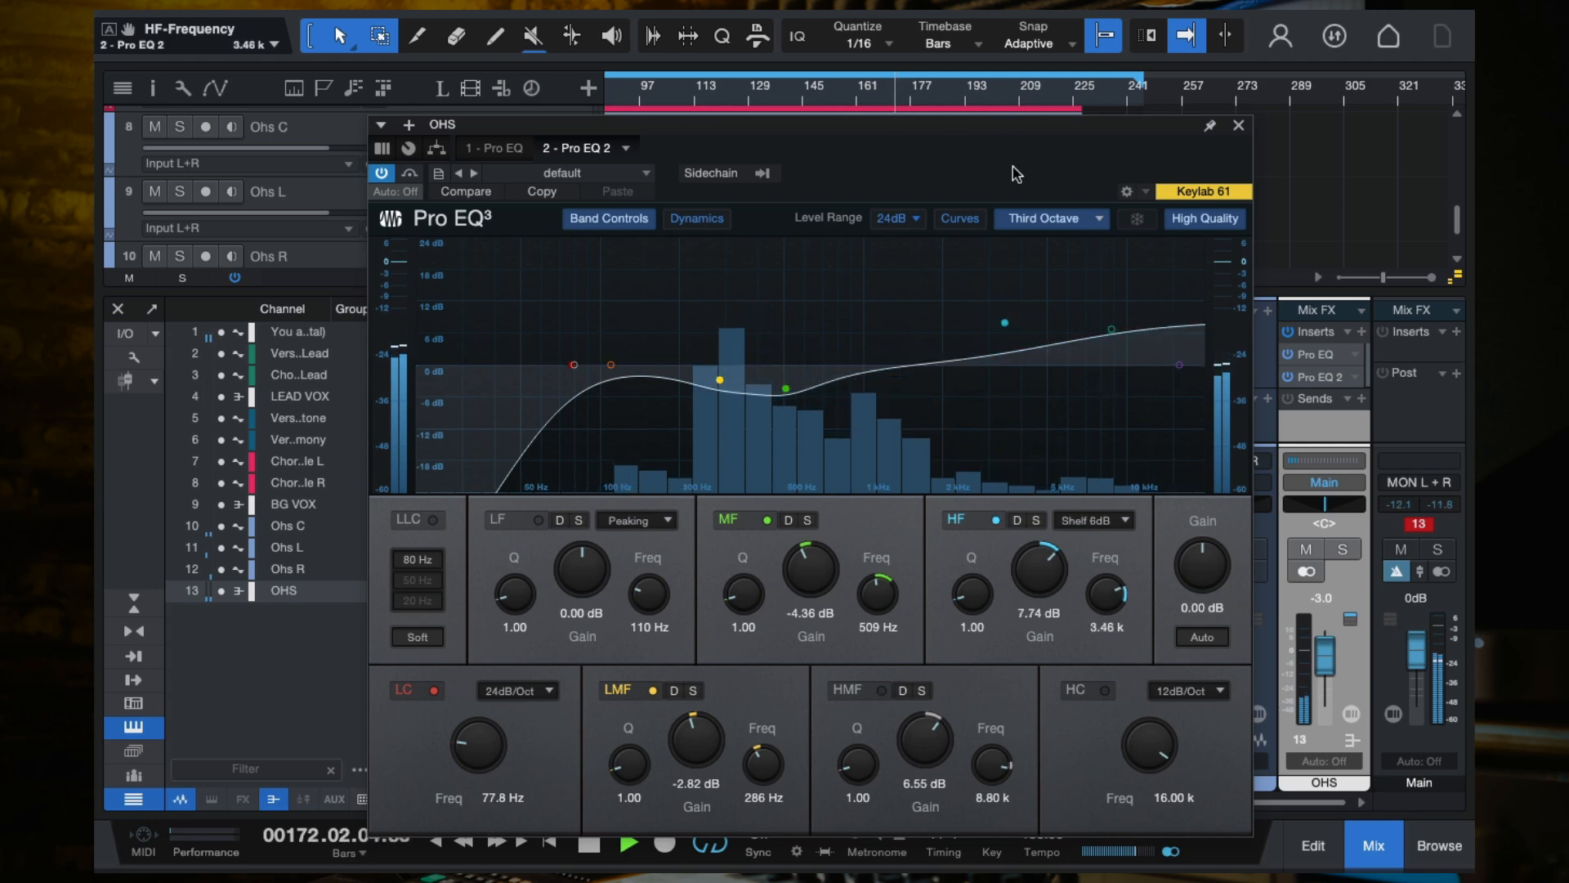
double_click(1004, 327)
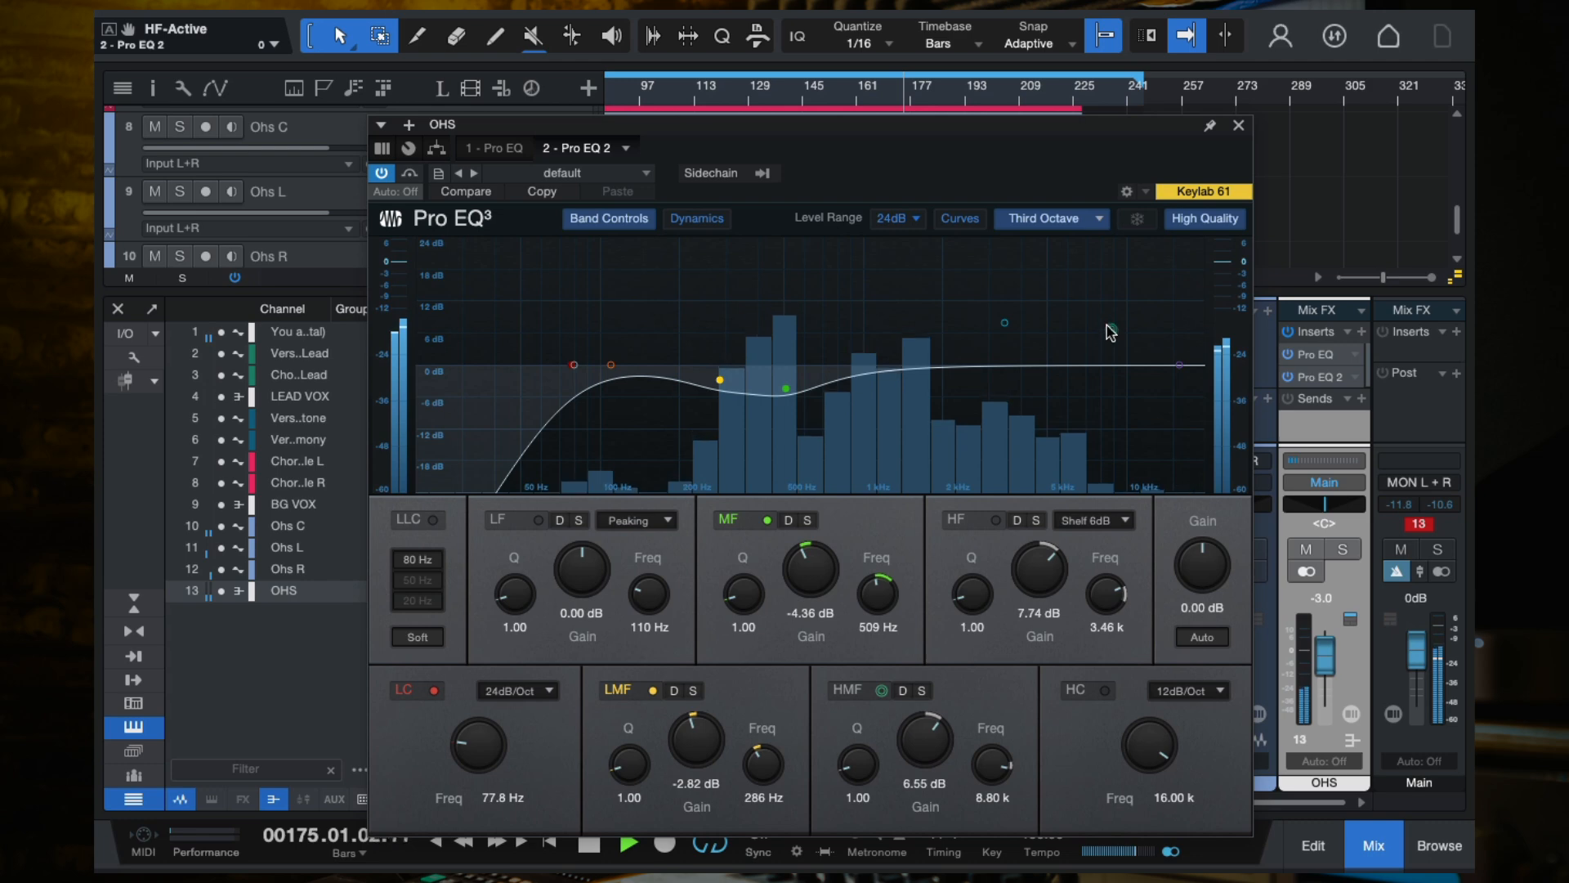
mouse_move(1128, 335)
left_mouse_down()
mouse_move(1119, 237)
mouse_move(1113, 294)
mouse_move(1108, 246)
mouse_move(1098, 270)
mouse_move(1107, 331)
left_mouse_up()
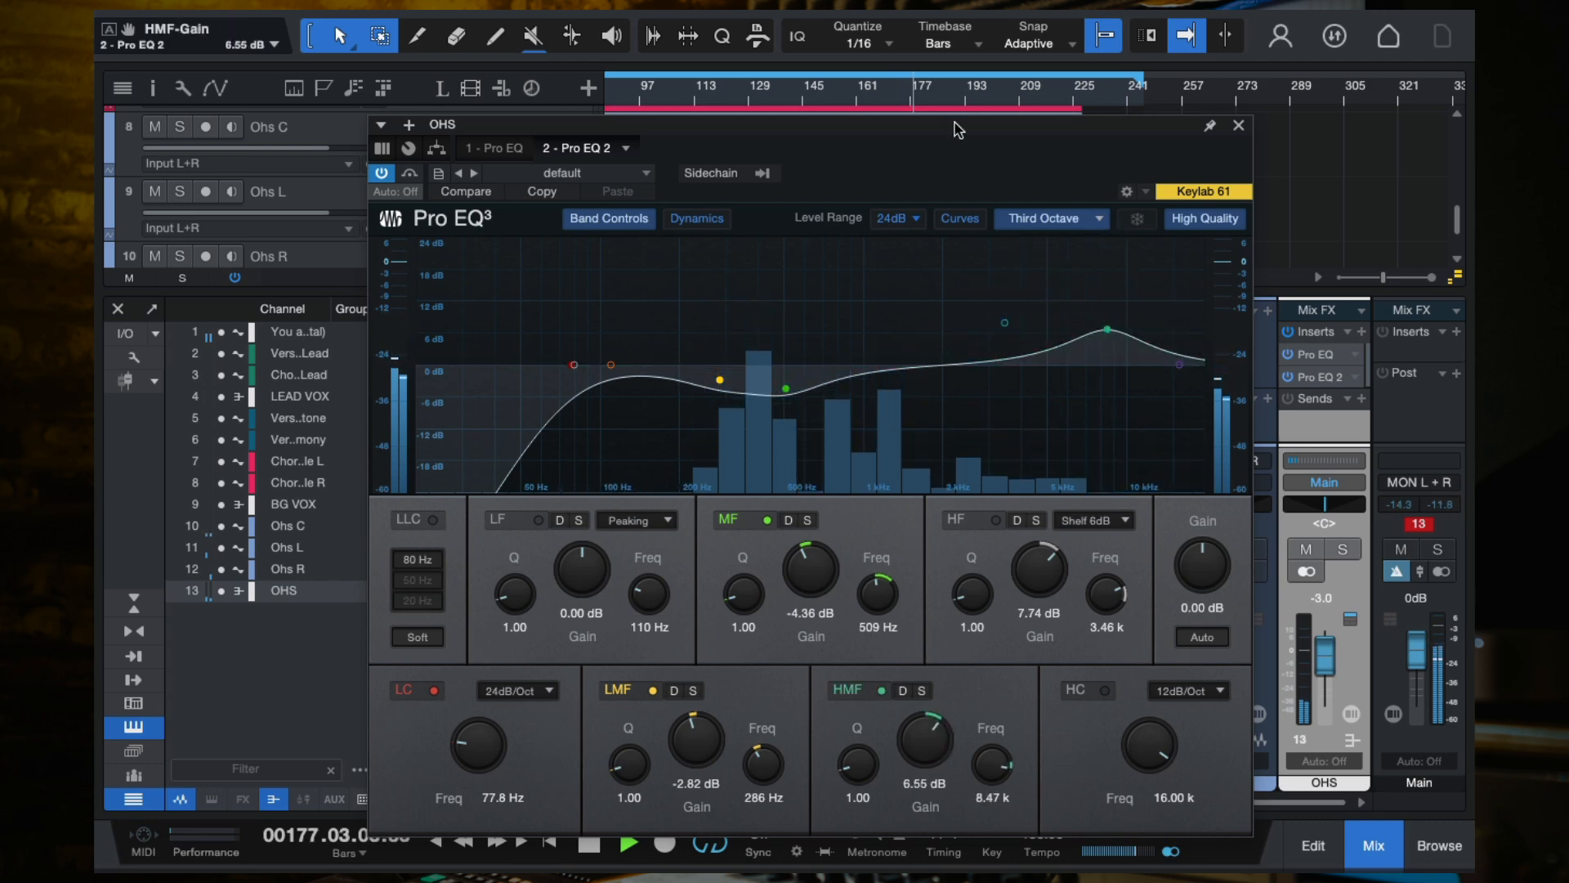
Replay the Ohs from about bar 165 and widen the HMF boost to a Q of 0.68.
left_click(873, 94)
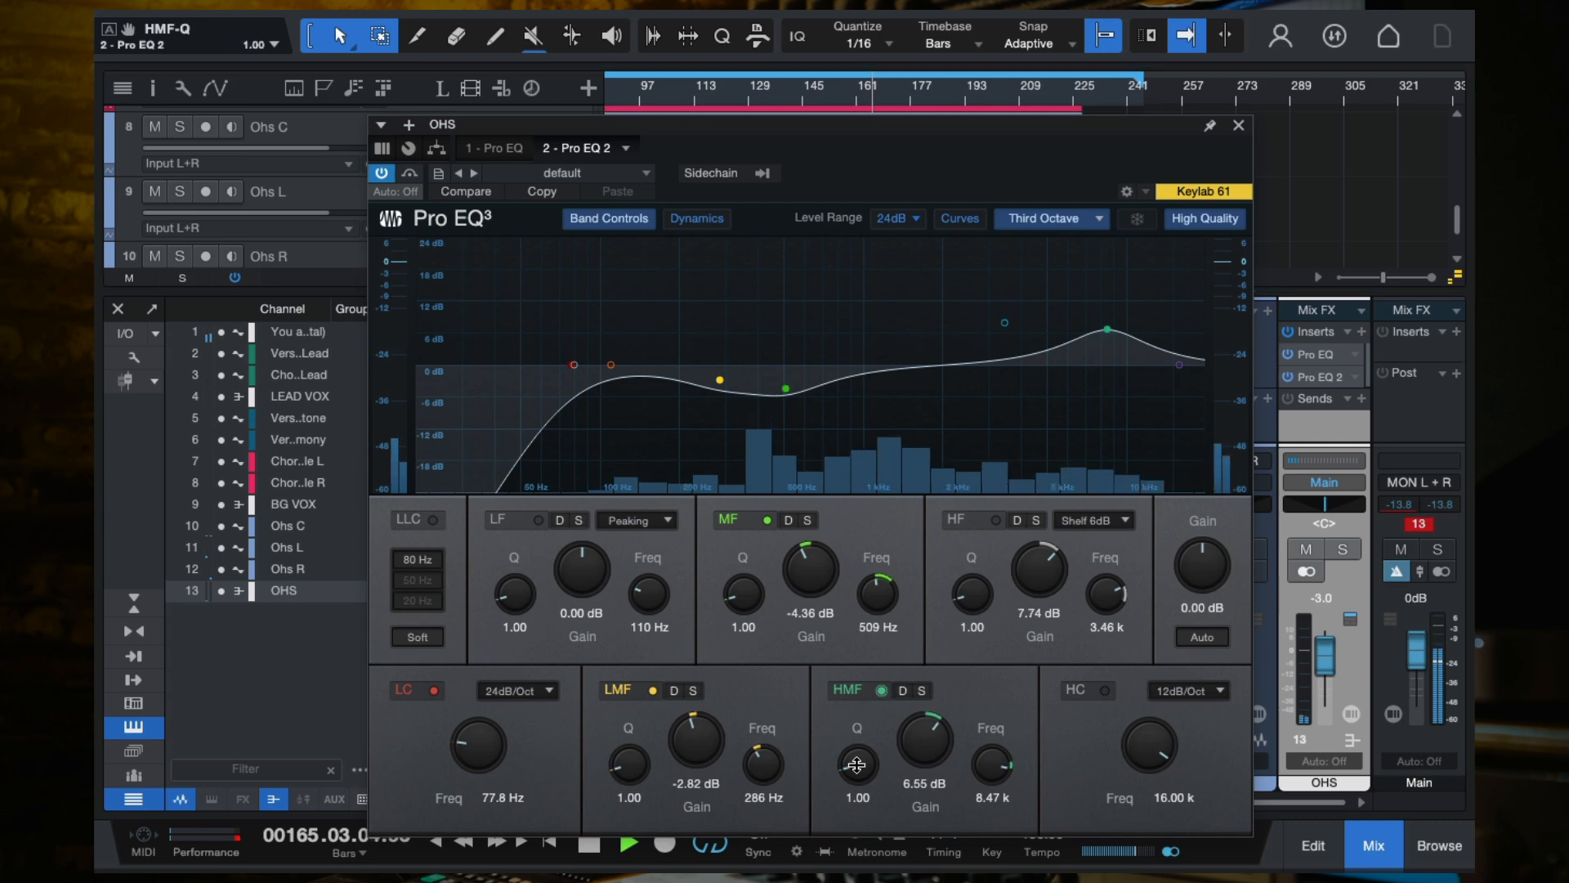
left_click_drag(856, 761, 855, 776)
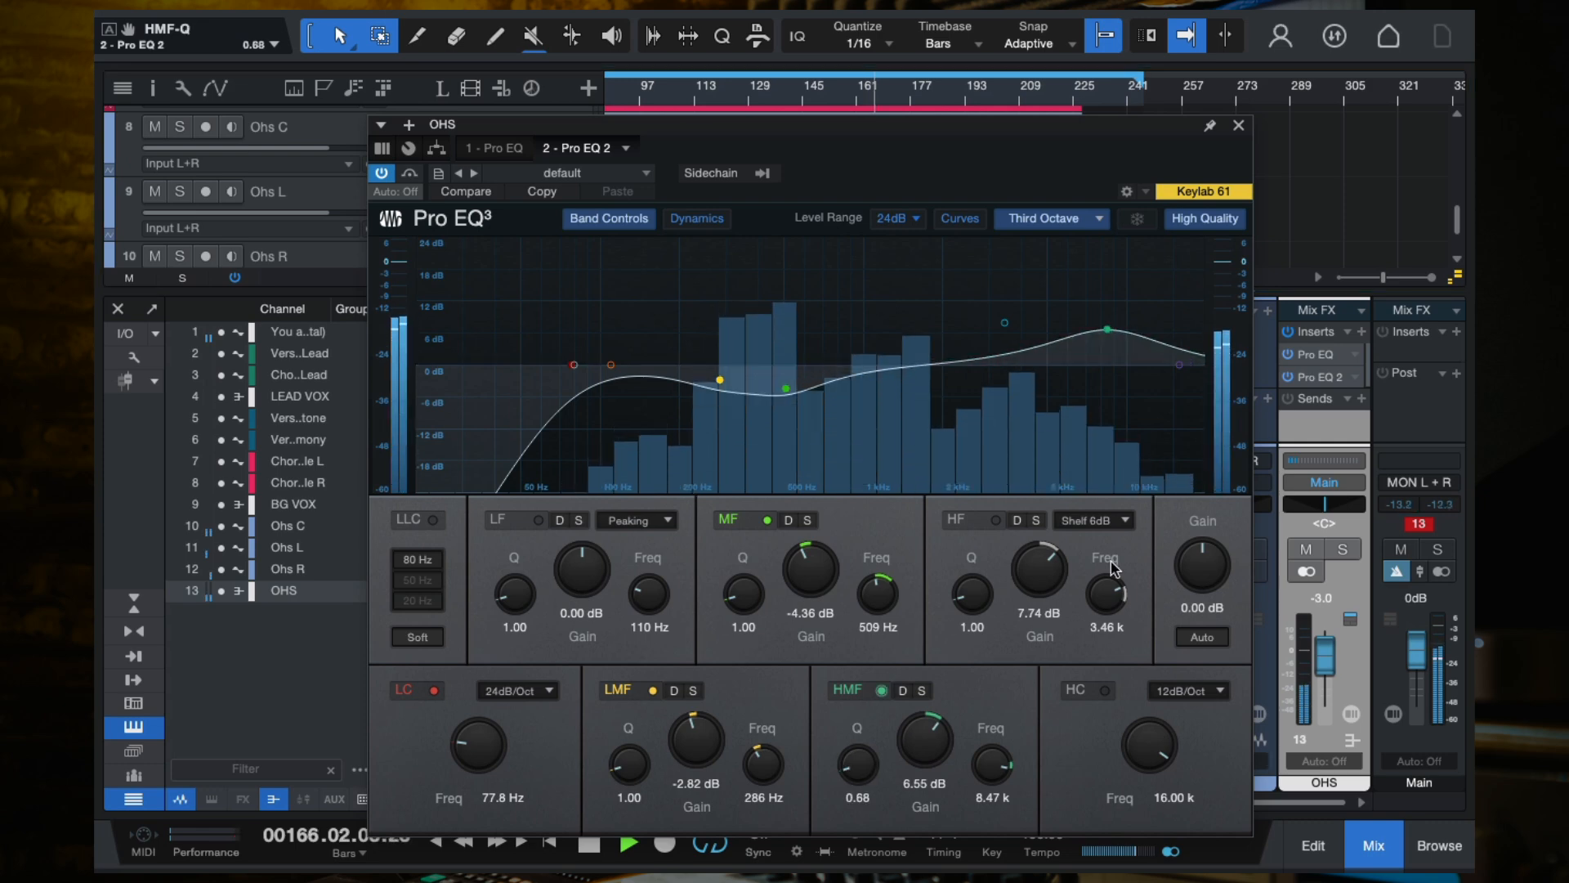
left_click(1239, 128)
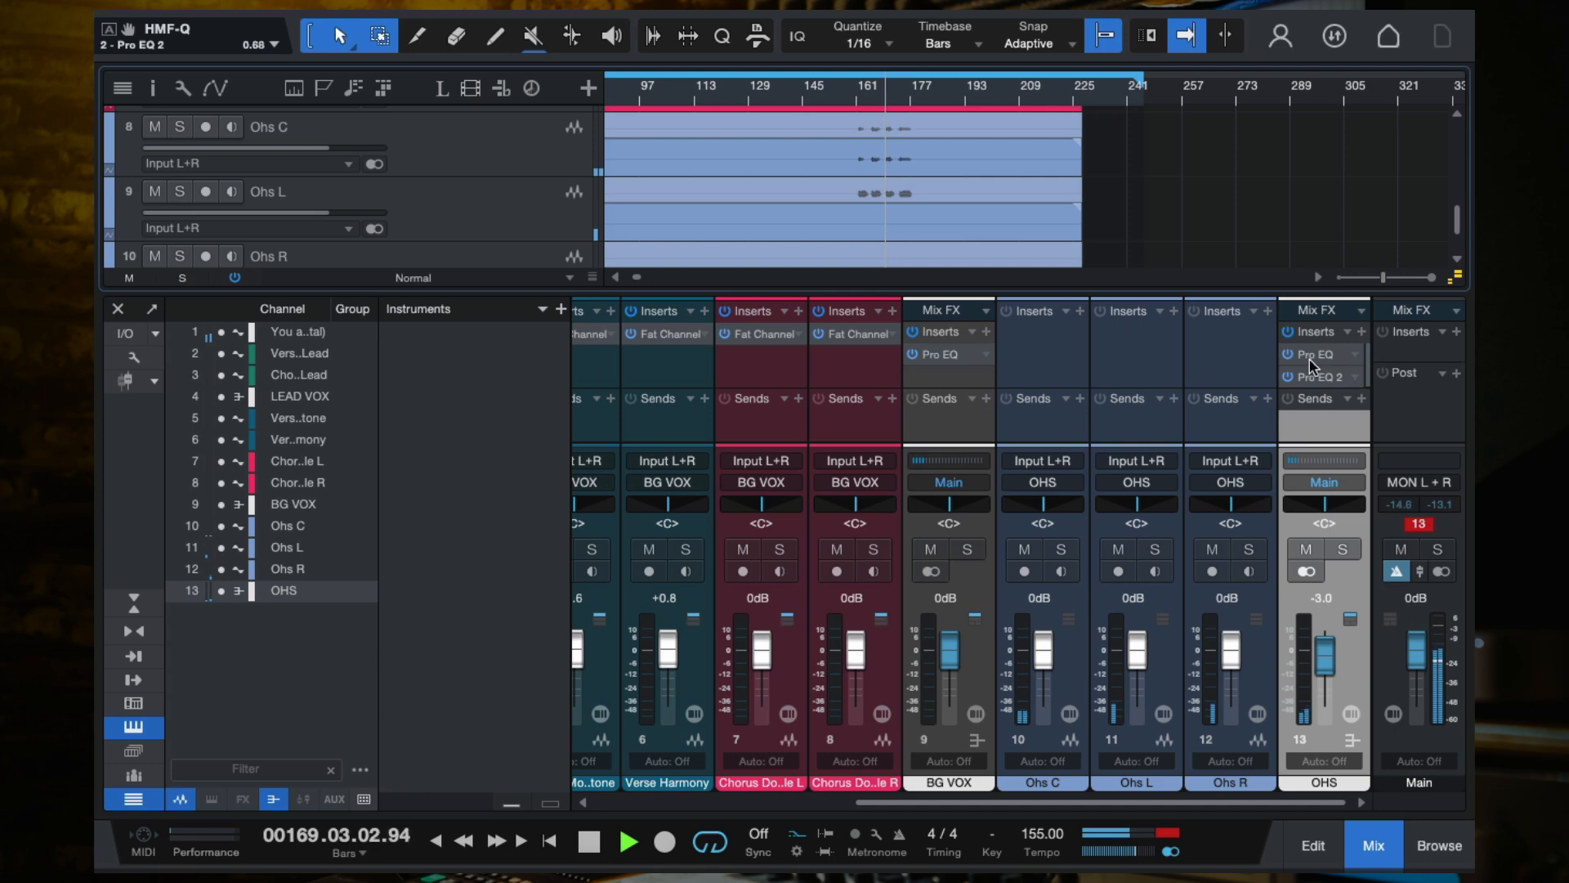
Raise the low cut frequency of the OHS bus's Pro EQ 2 to 95.8 Hz.
left_click(1320, 378)
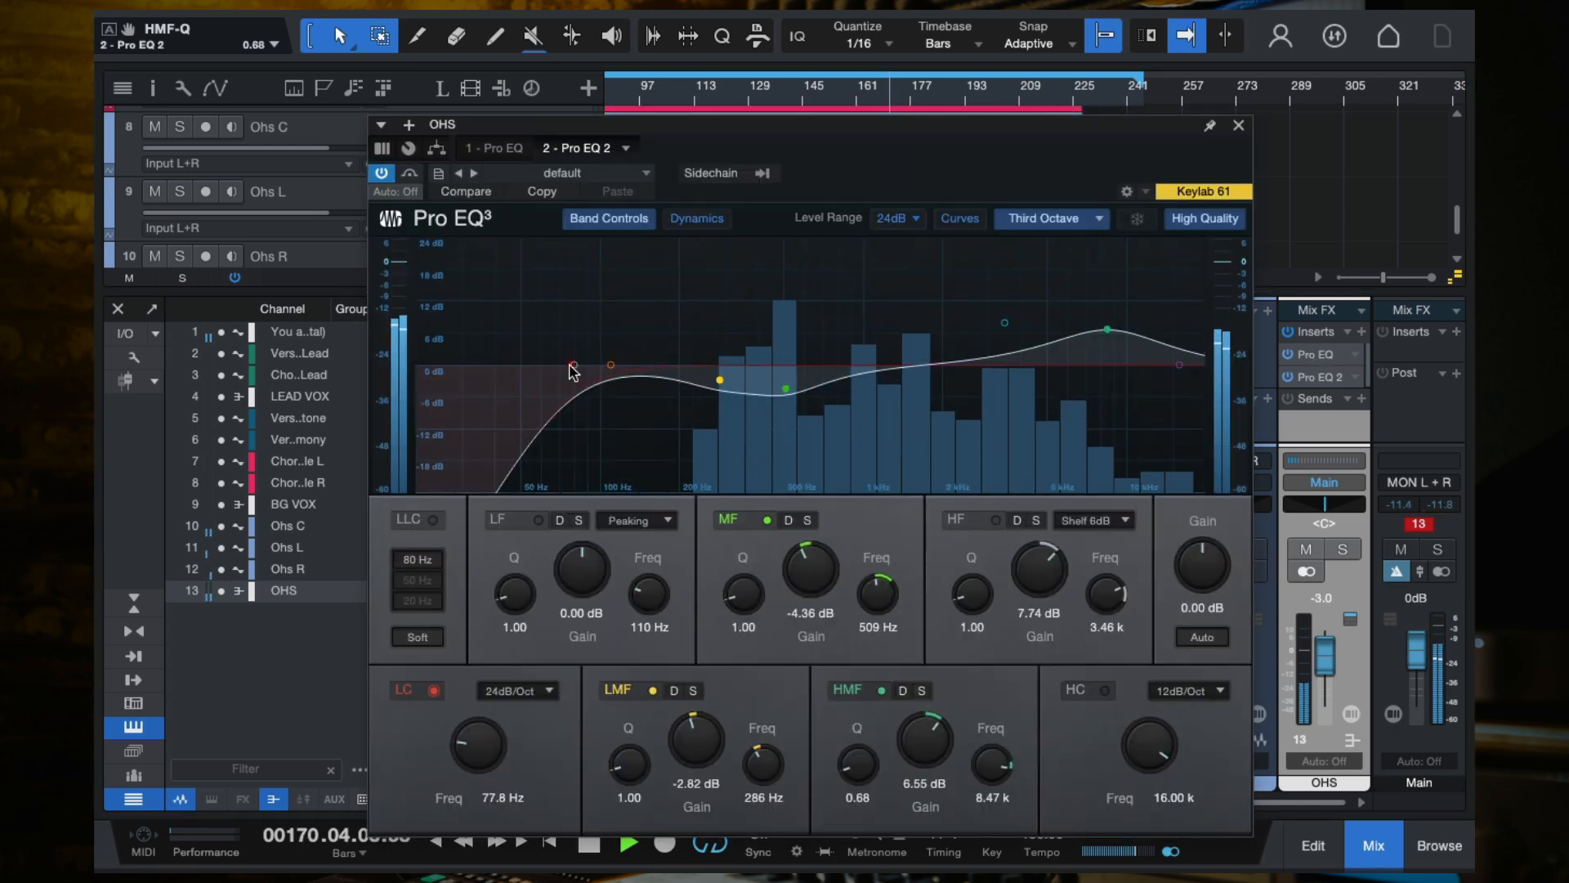
left_click_drag(598, 376, 614, 376)
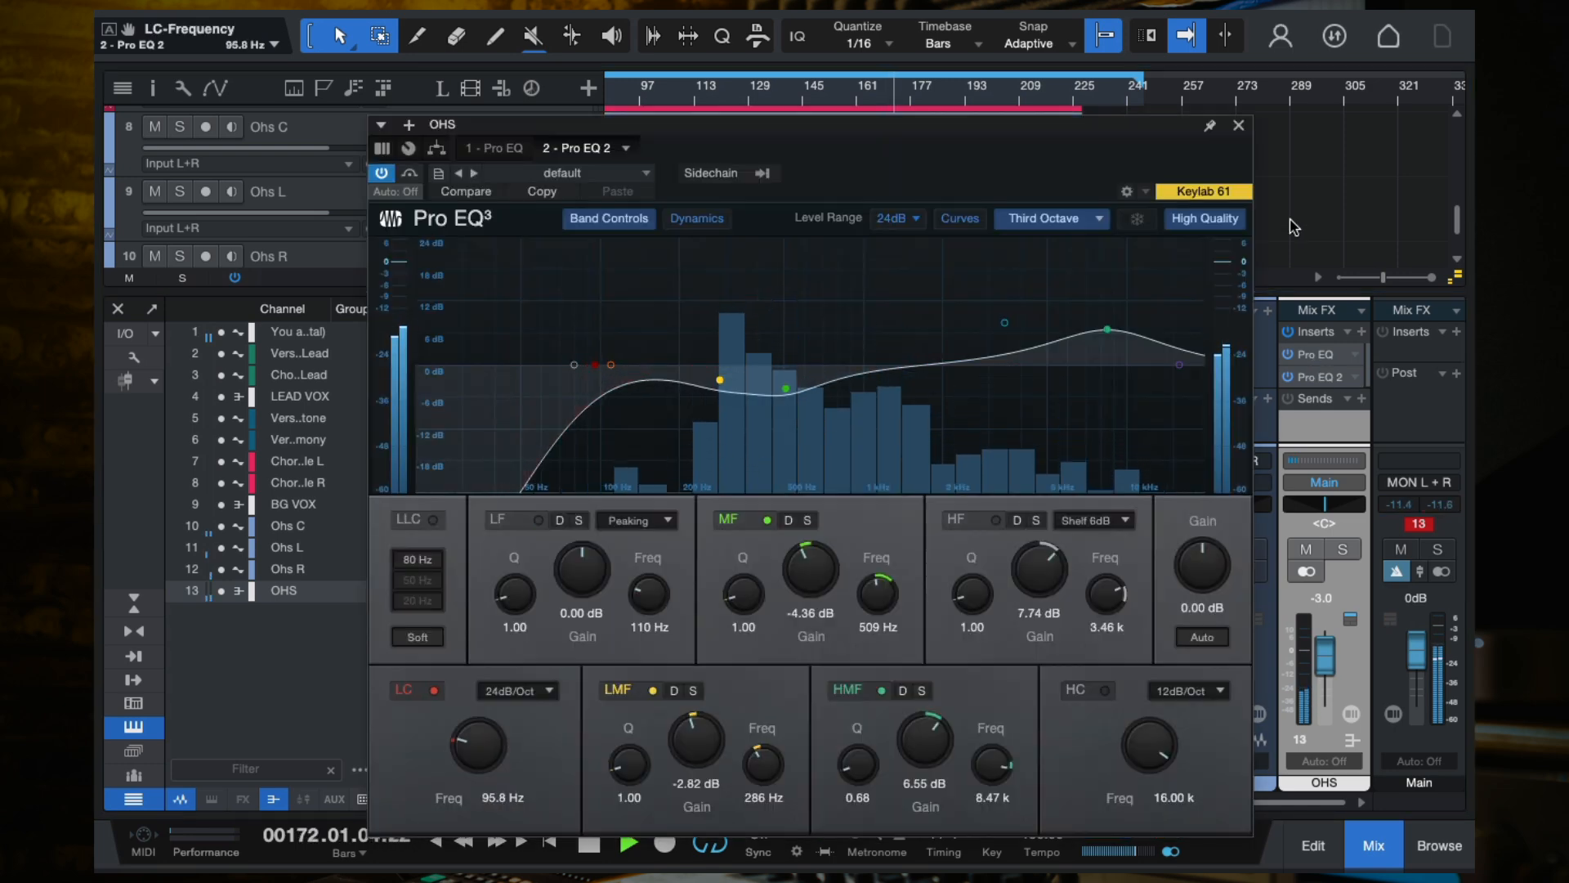
left_click(1240, 129)
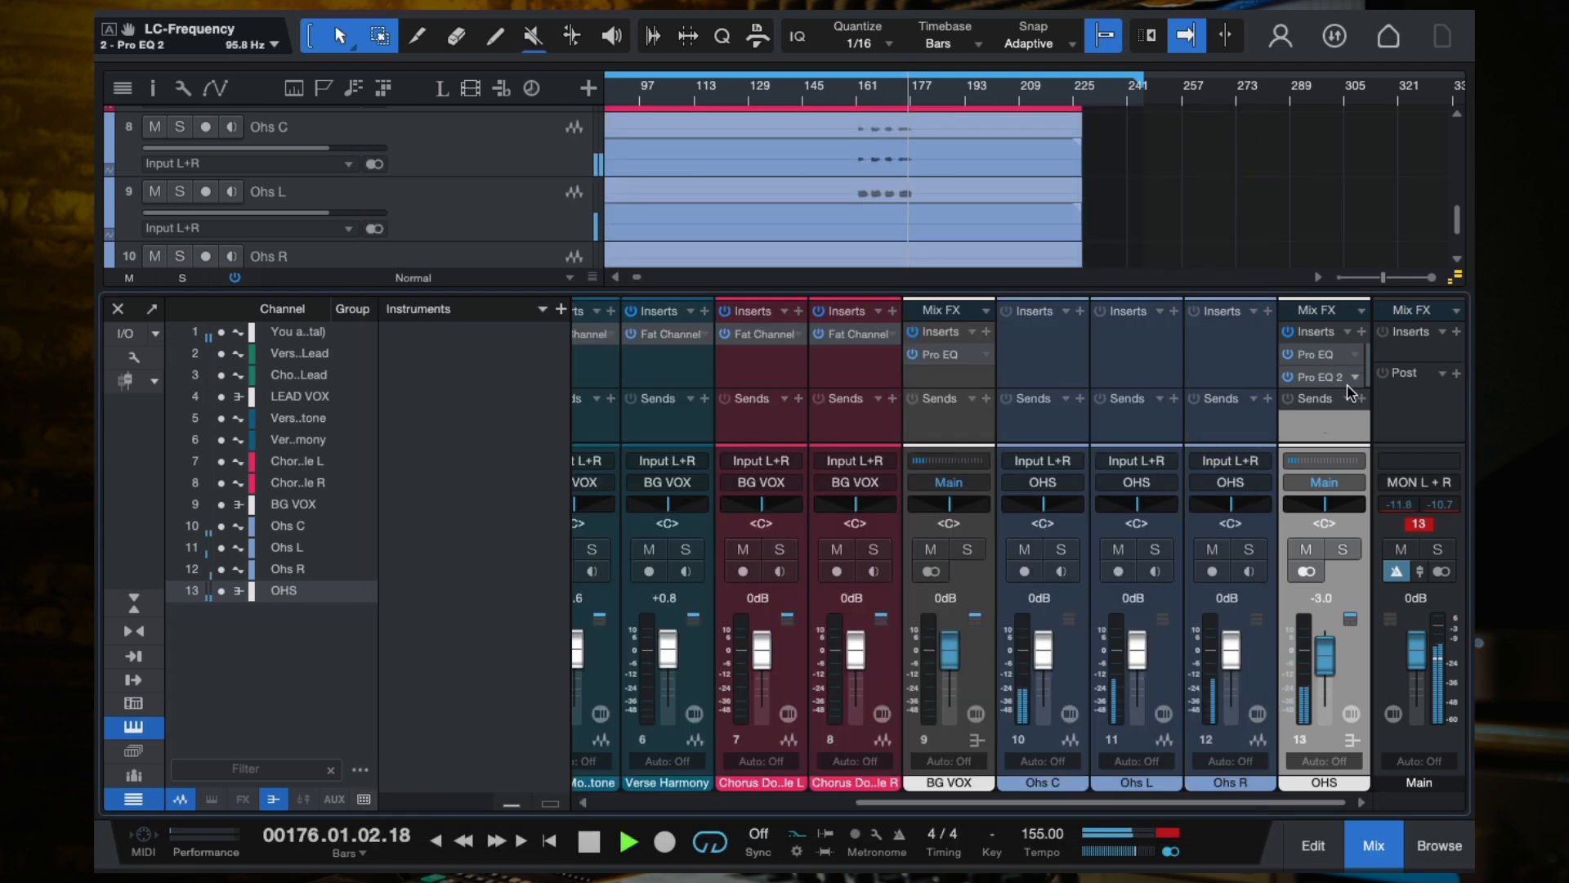
Bypass the OHS bus inserts and replay the Ohs section from about bar 161.
key("space")
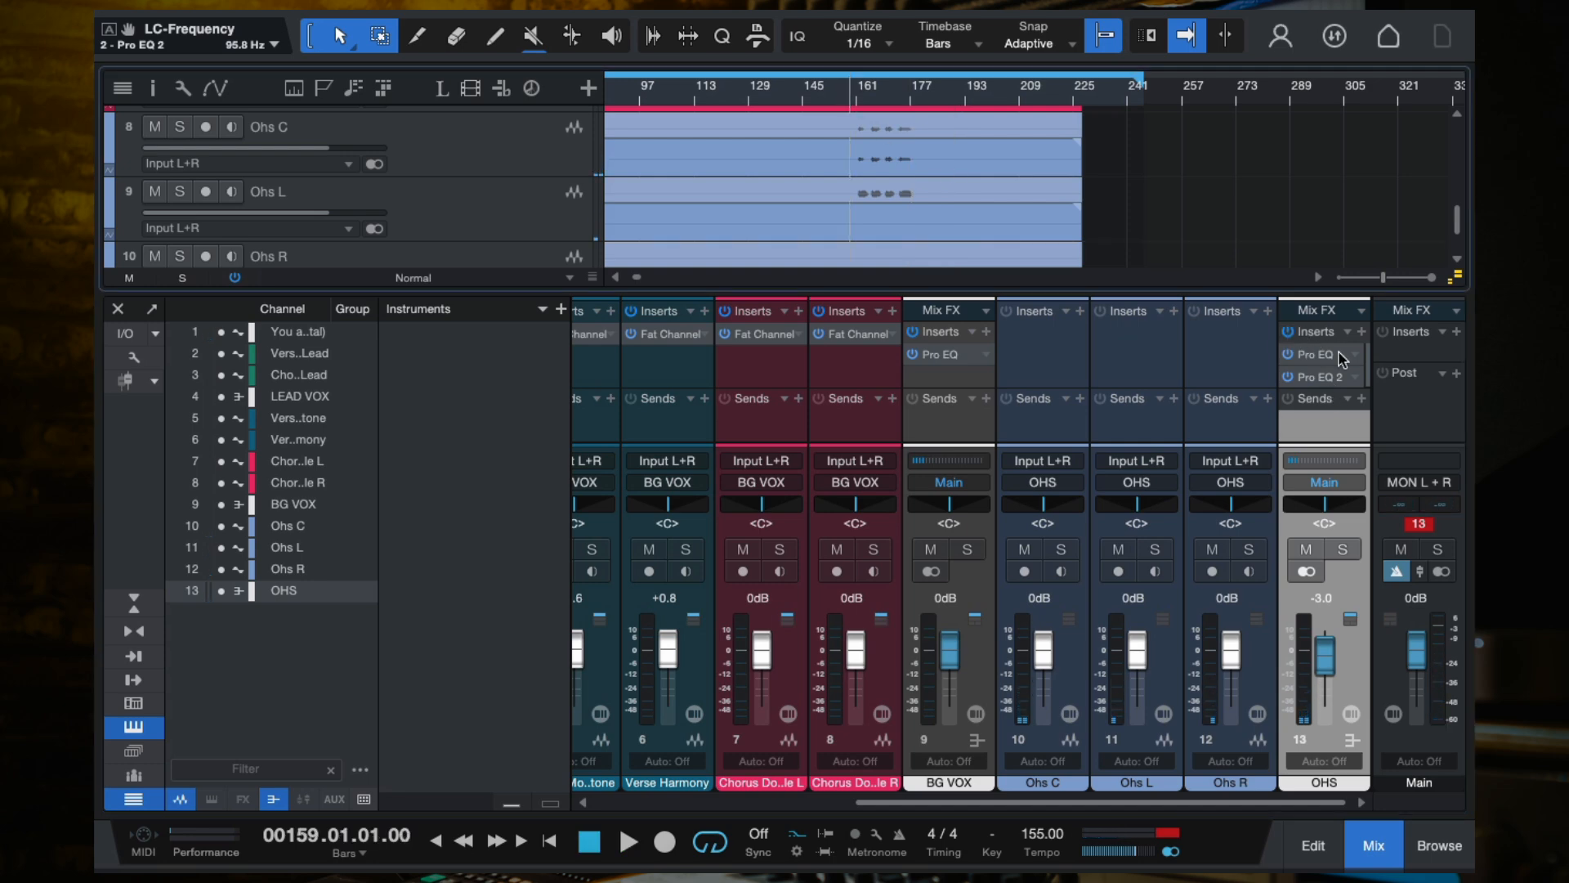
left_click(1289, 332)
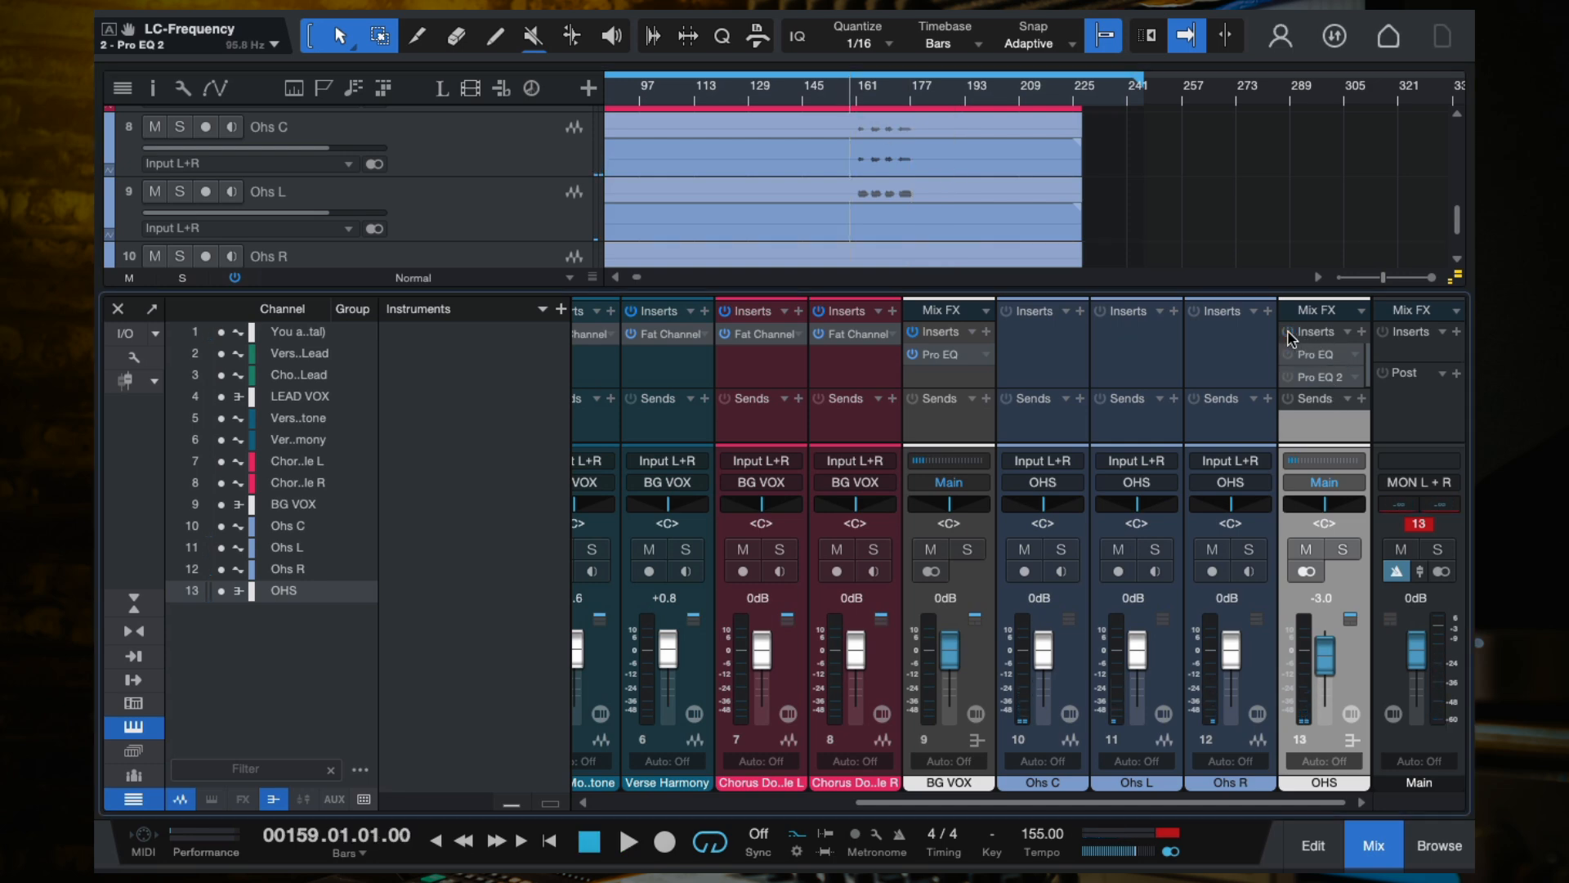
left_click(855, 90)
key("space")
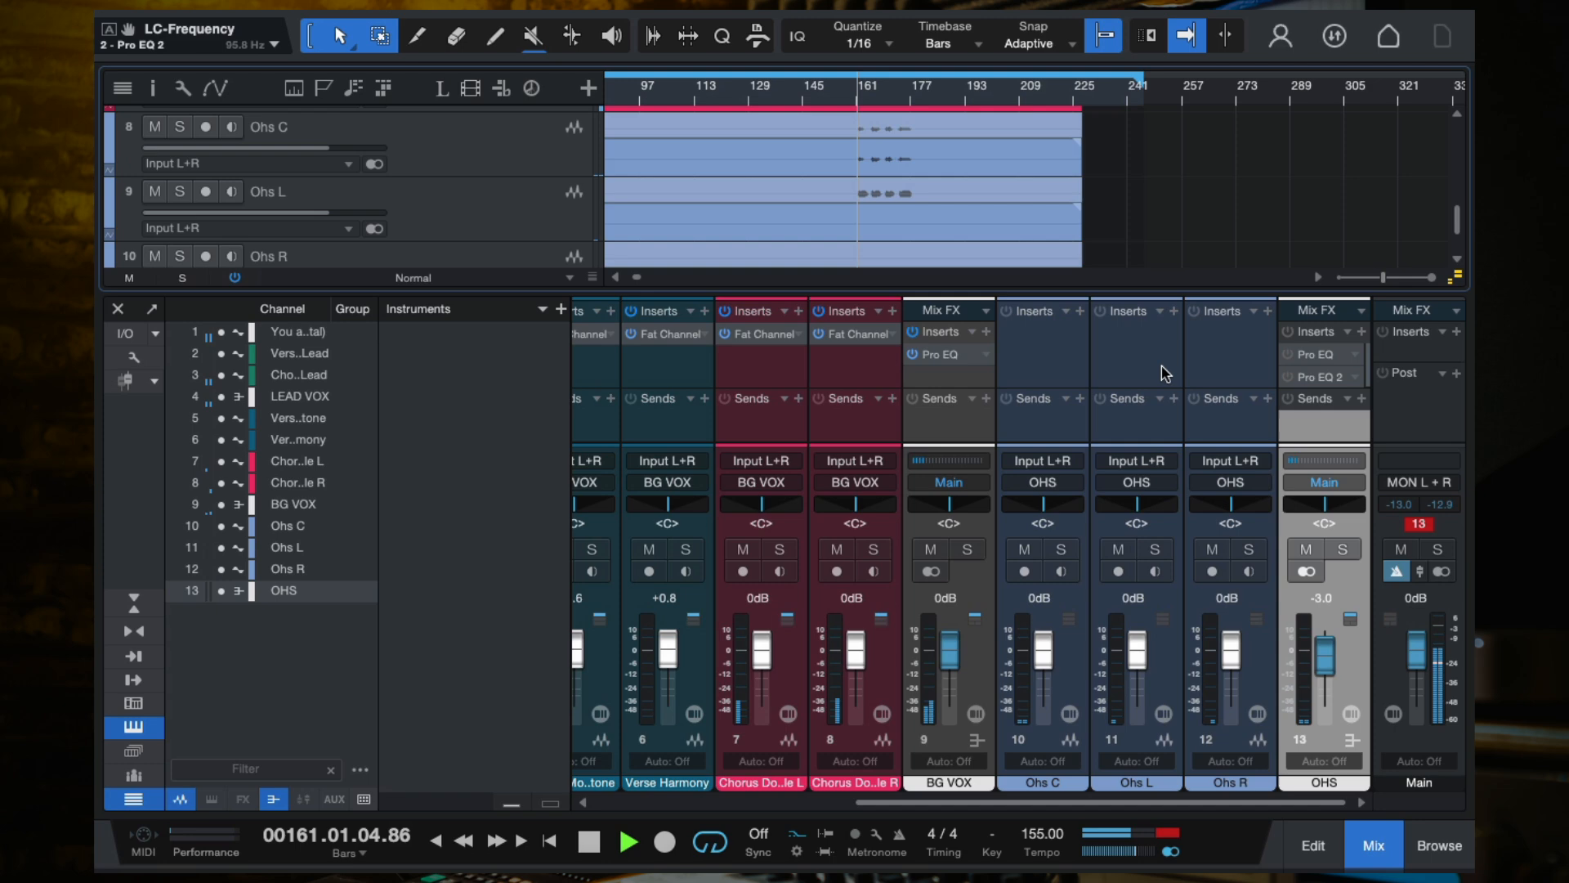
Switch the OHS bus inserts back on and set Pro EQ 2's low cut to 83.2 Hz, HMF gain to 5.59 dB and MF gain to -1.00 dB.
left_click(1289, 332)
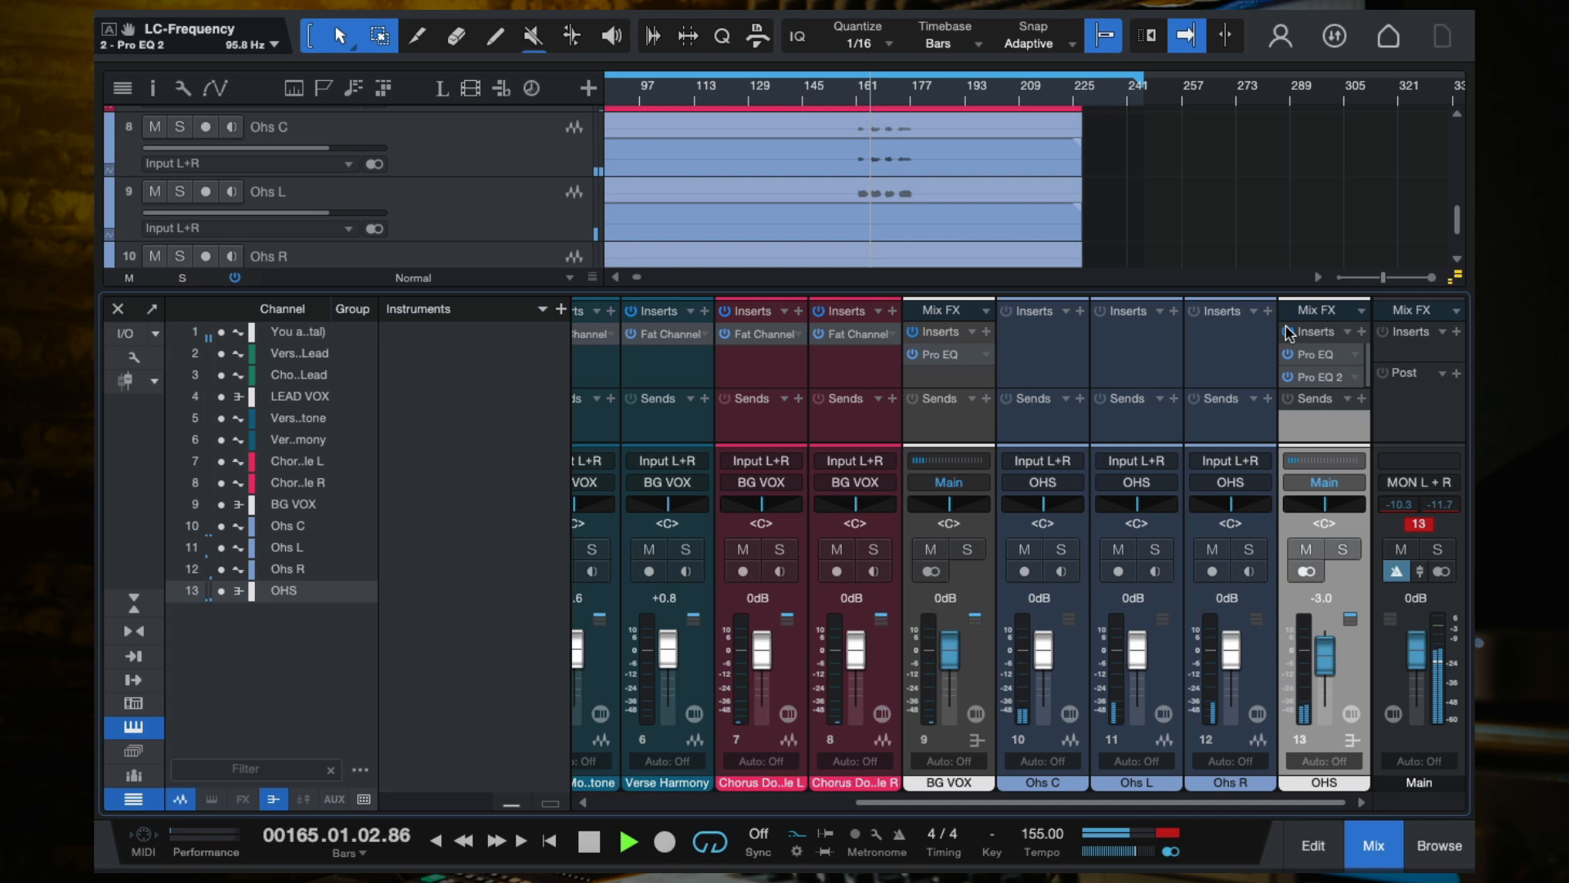
left_click(1322, 377)
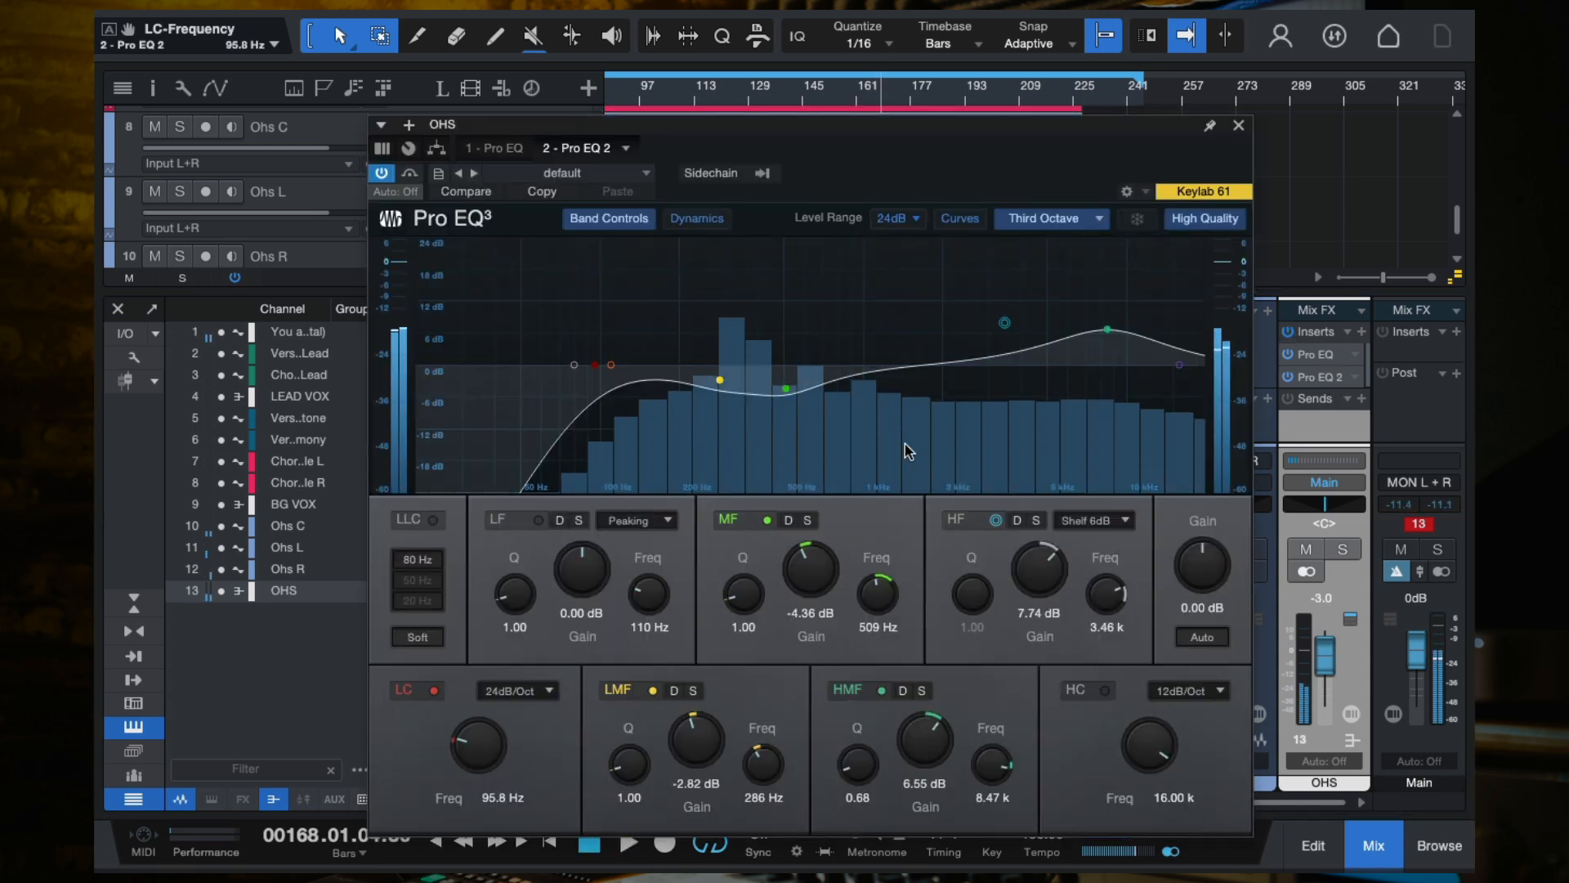
left_click_drag(596, 365, 579, 364)
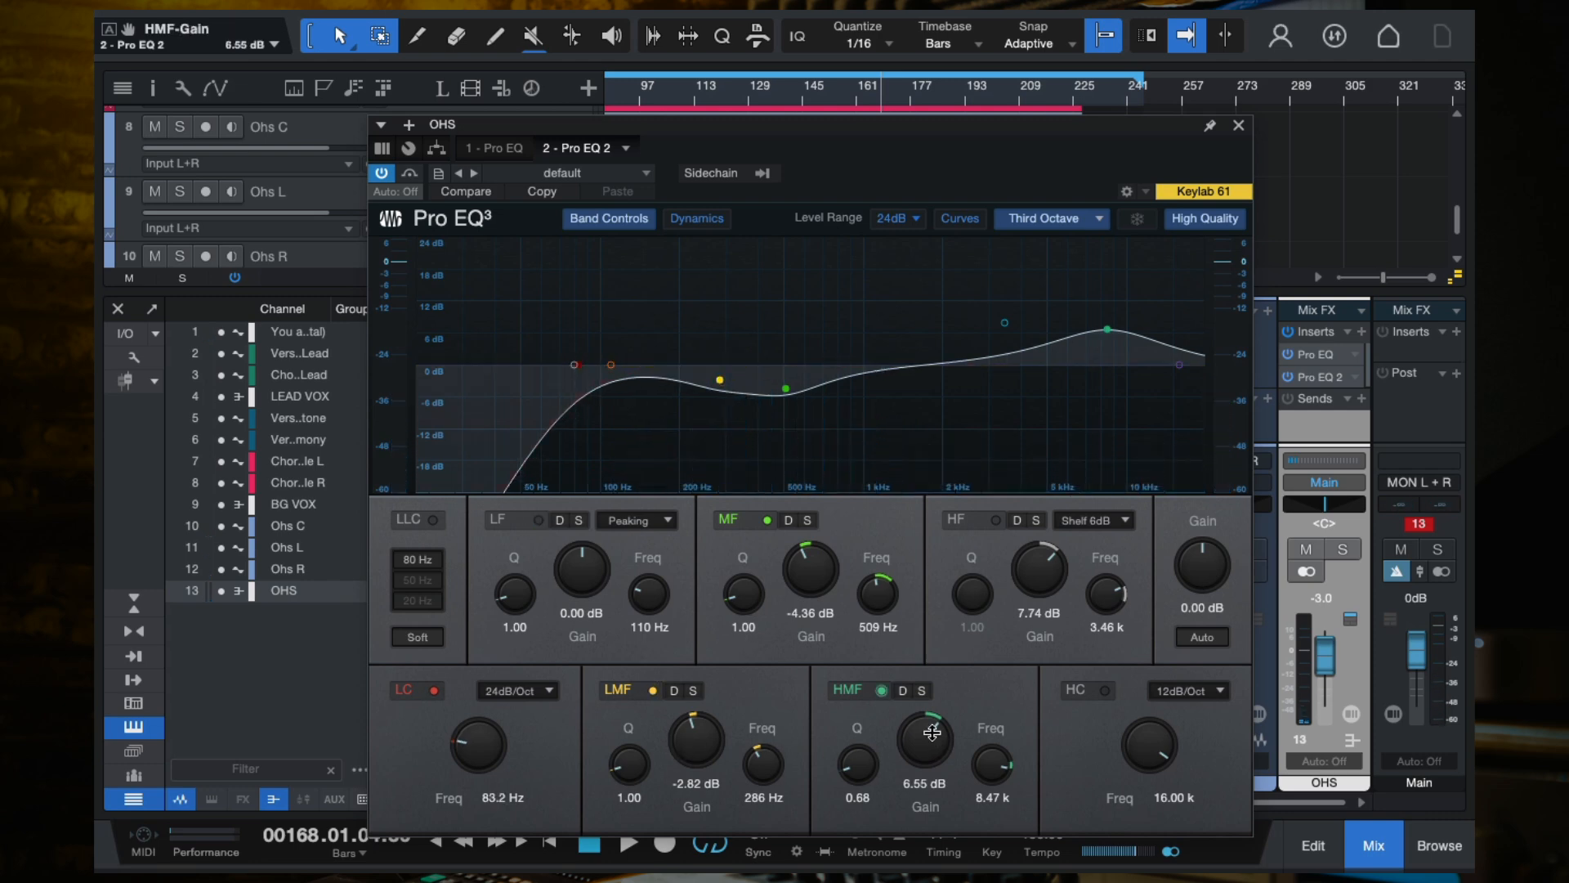
left_click_drag(932, 733, 932, 747)
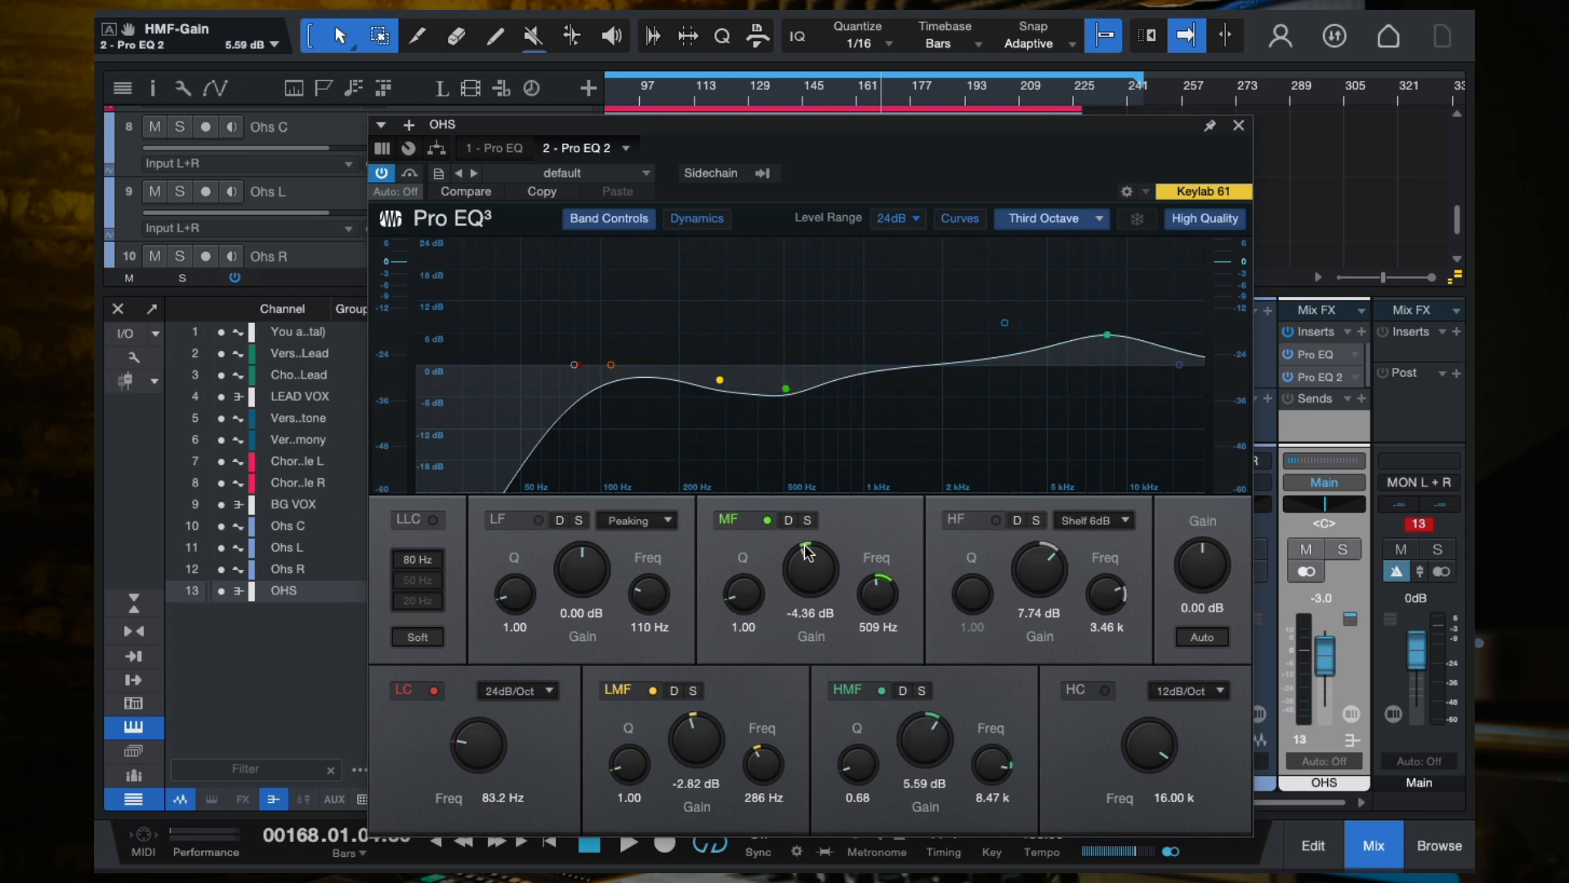
left_click_drag(805, 558, 805, 537)
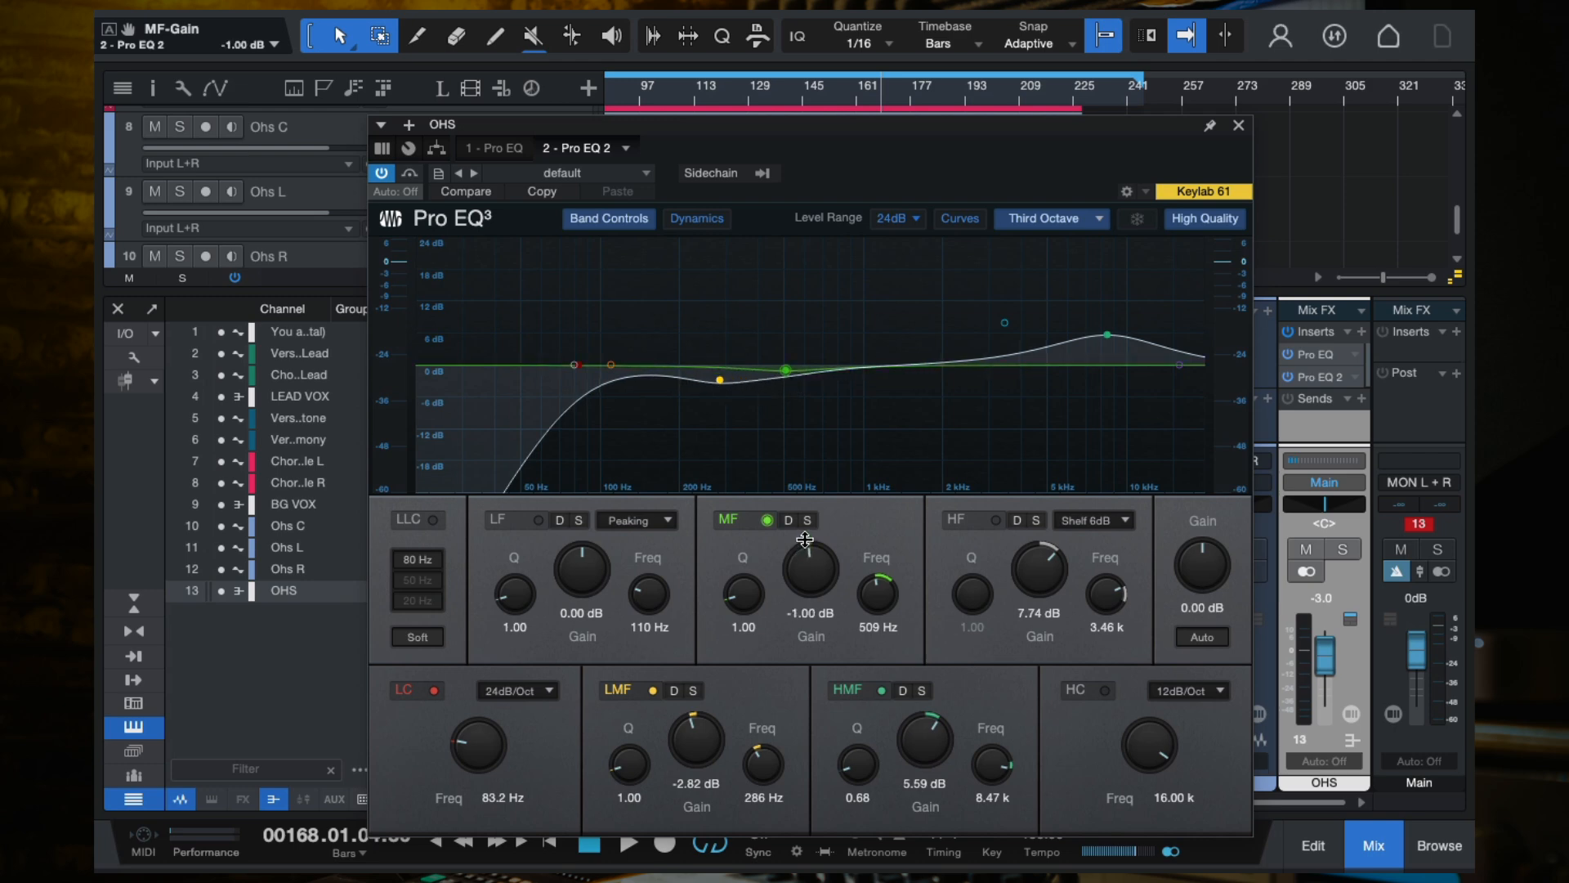
Play the Ohs section and lower the low cut of the OHS bus's Pro EQ 2 to 76.4 Hz, closing the EQ.
key("space")
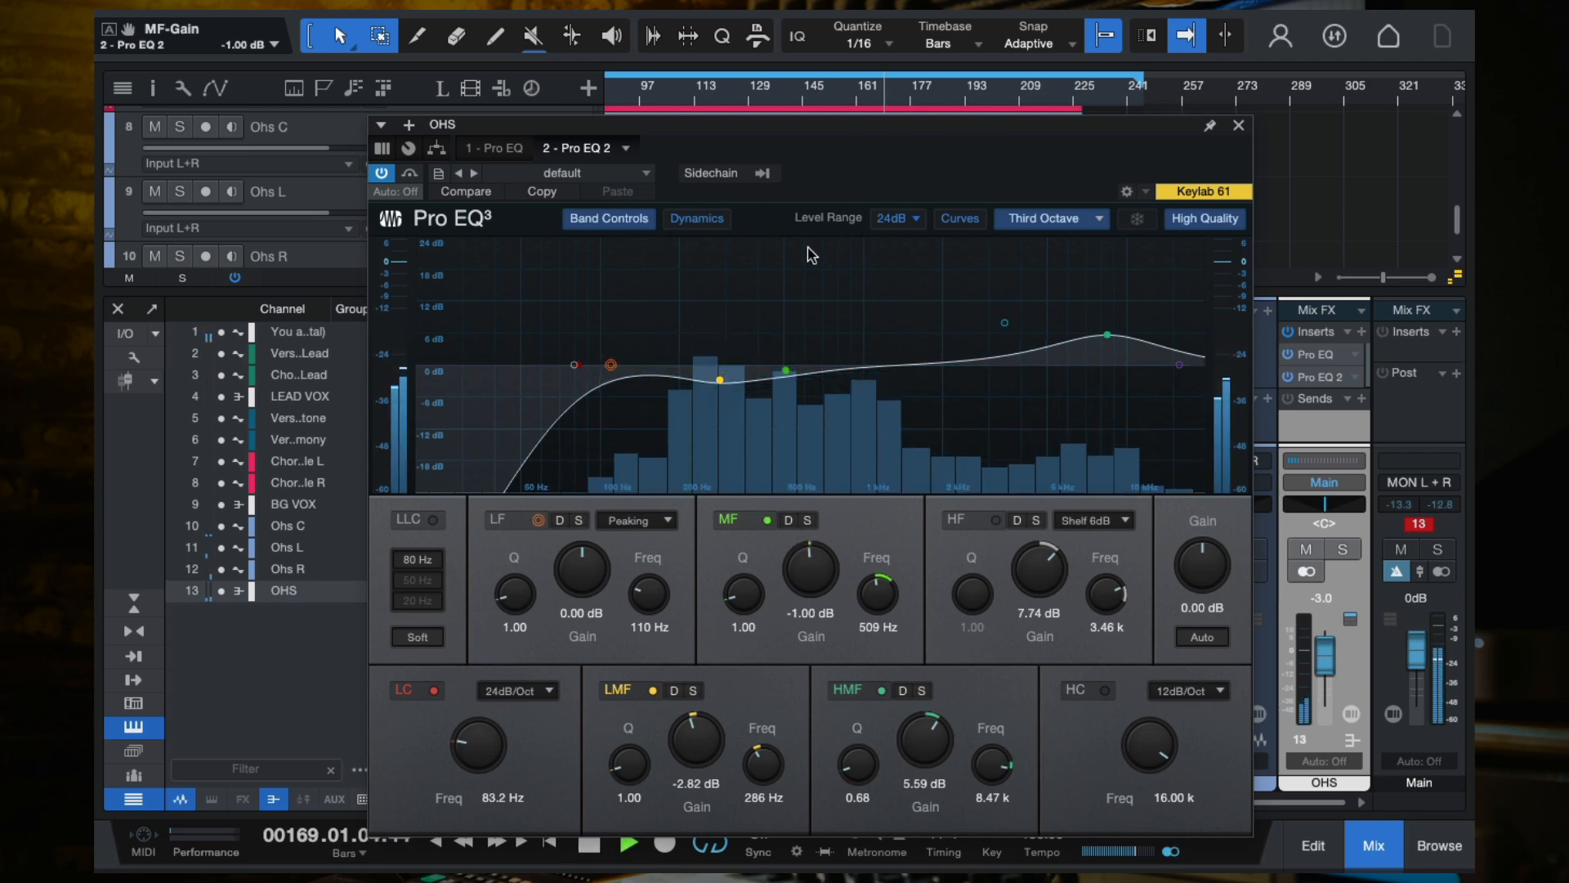
left_click_drag(578, 372, 569, 372)
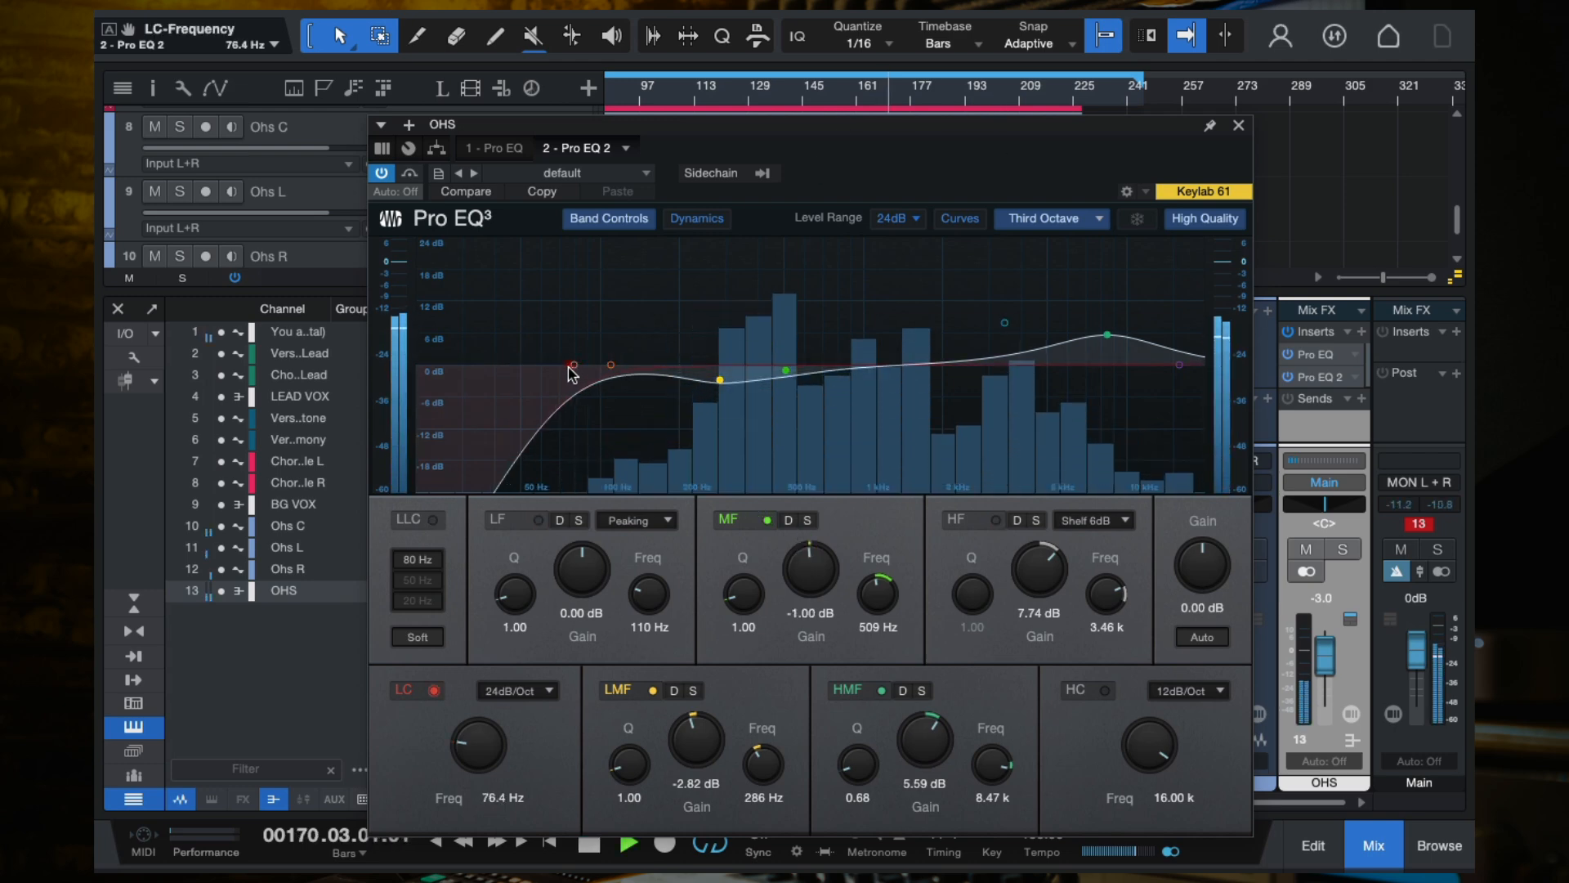
left_click(1239, 125)
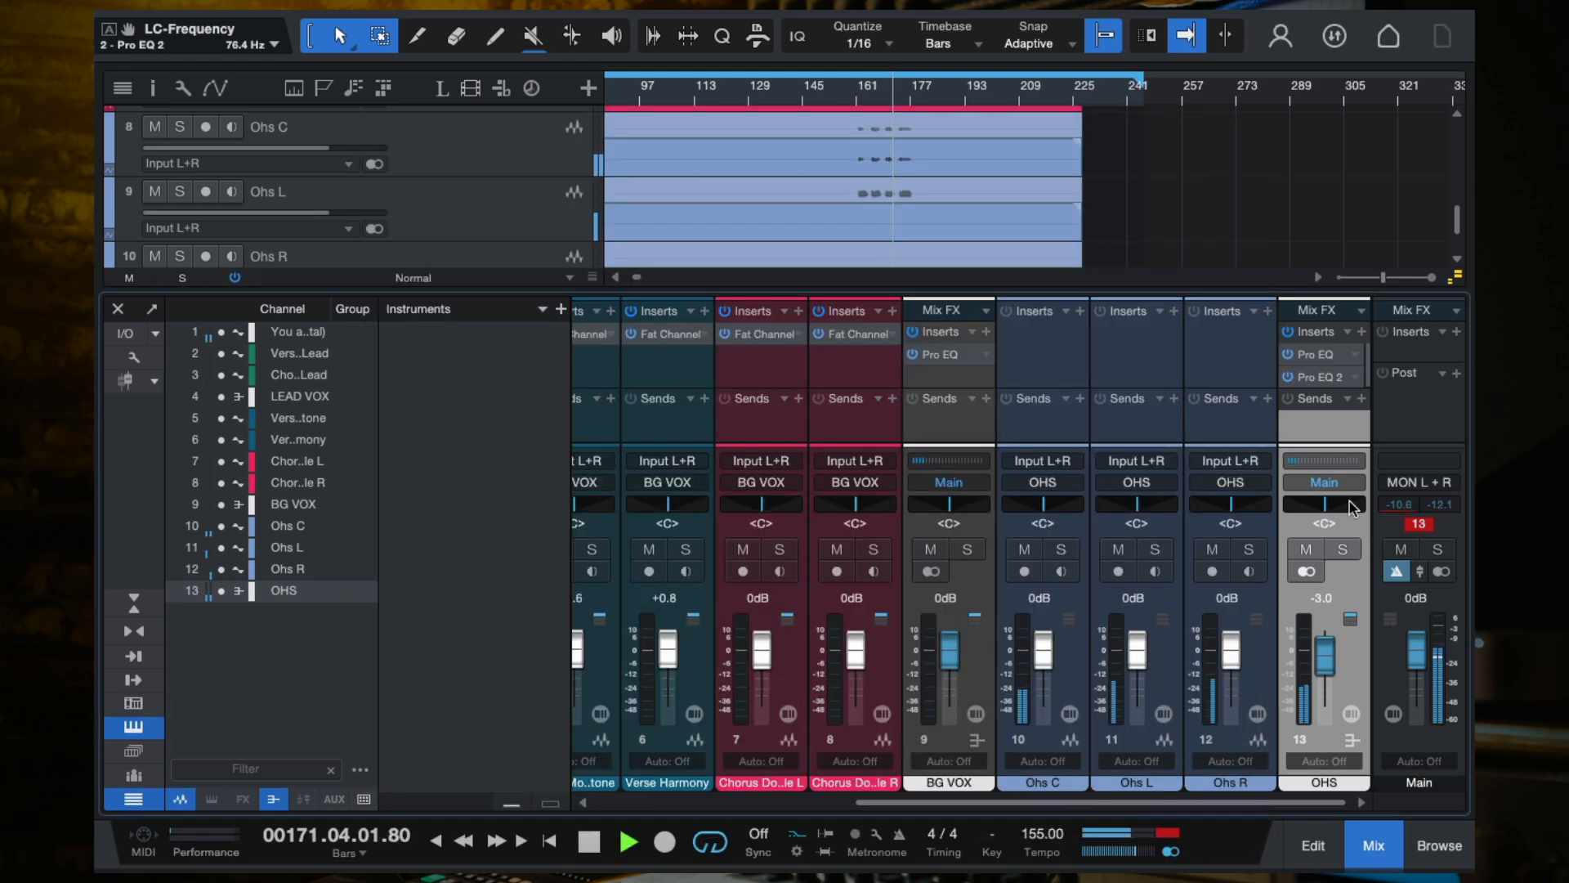
key("space")
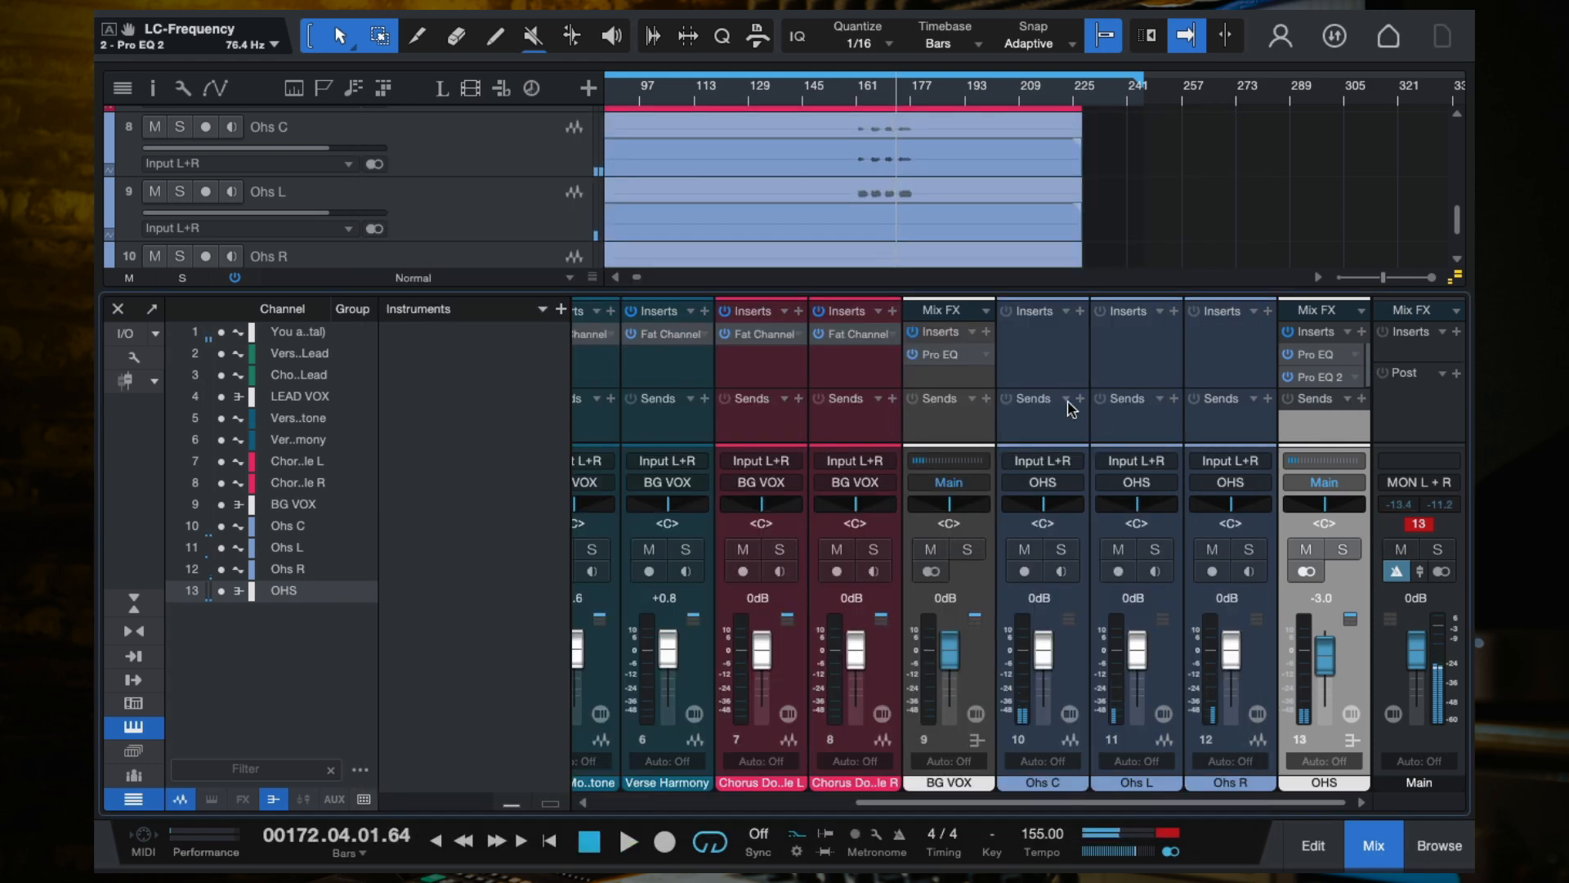
left_click(1085, 357)
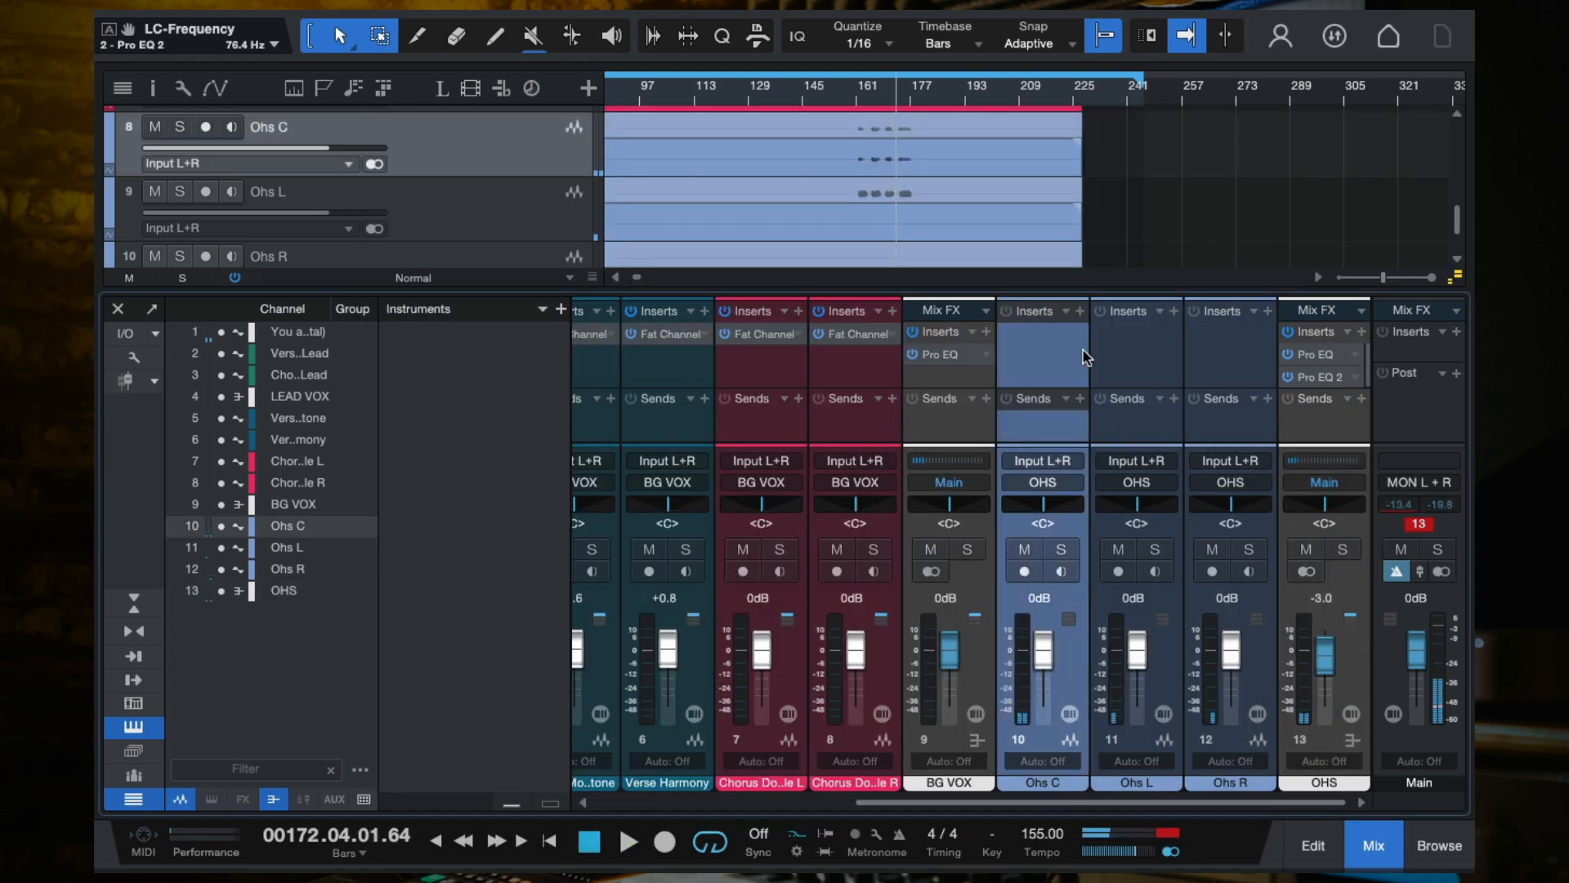
Add a Fat Channel to the OHS bus inserts and switch off its compressor and equalizer.
left_click(1362, 332)
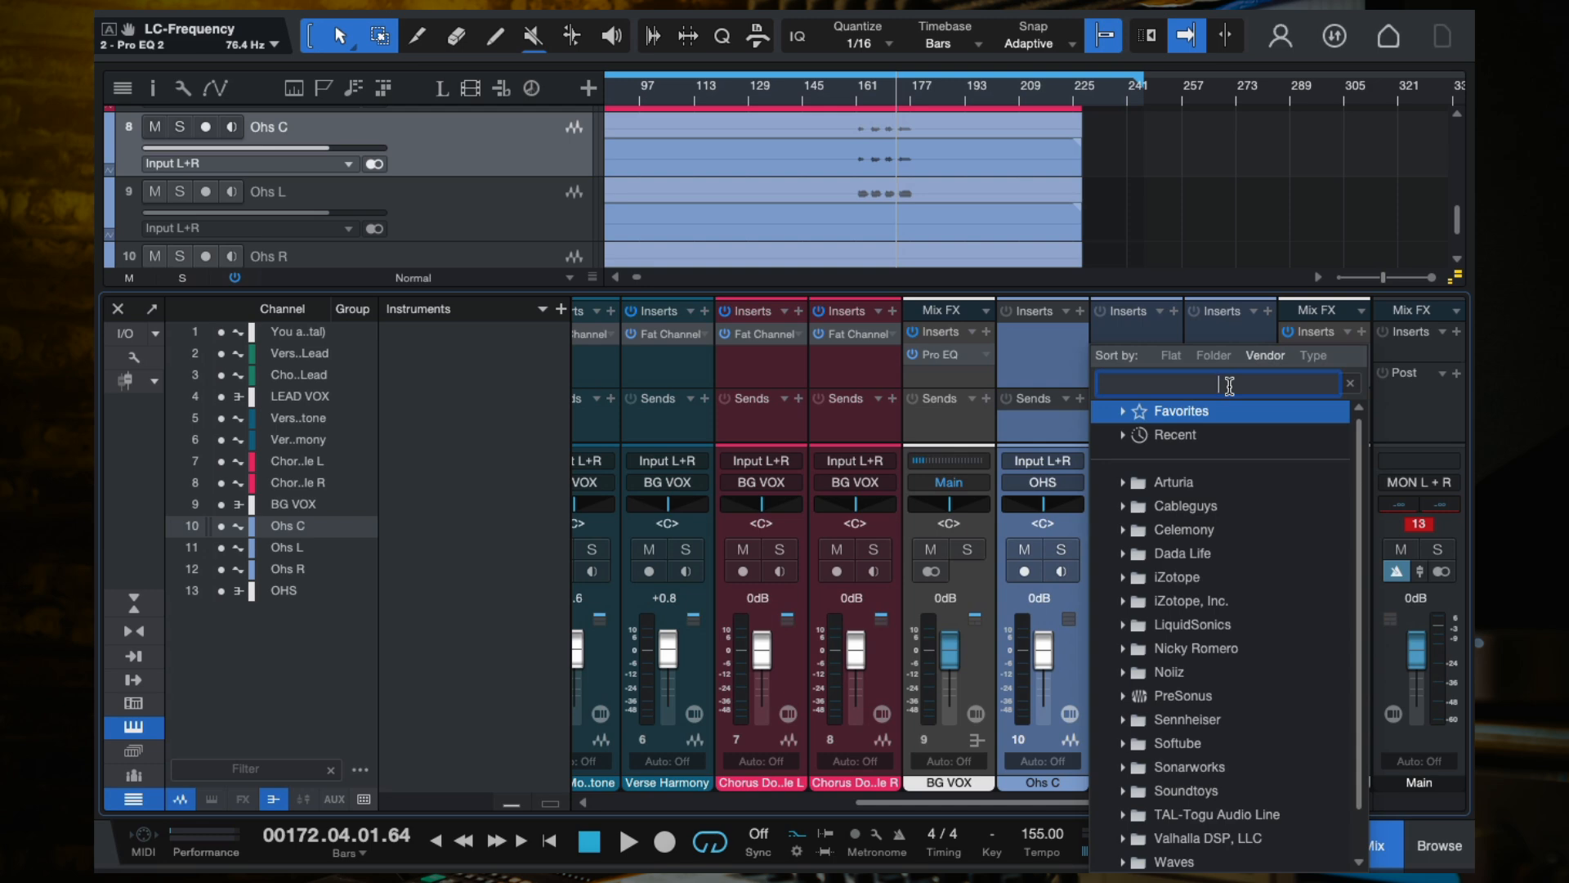
type("fat")
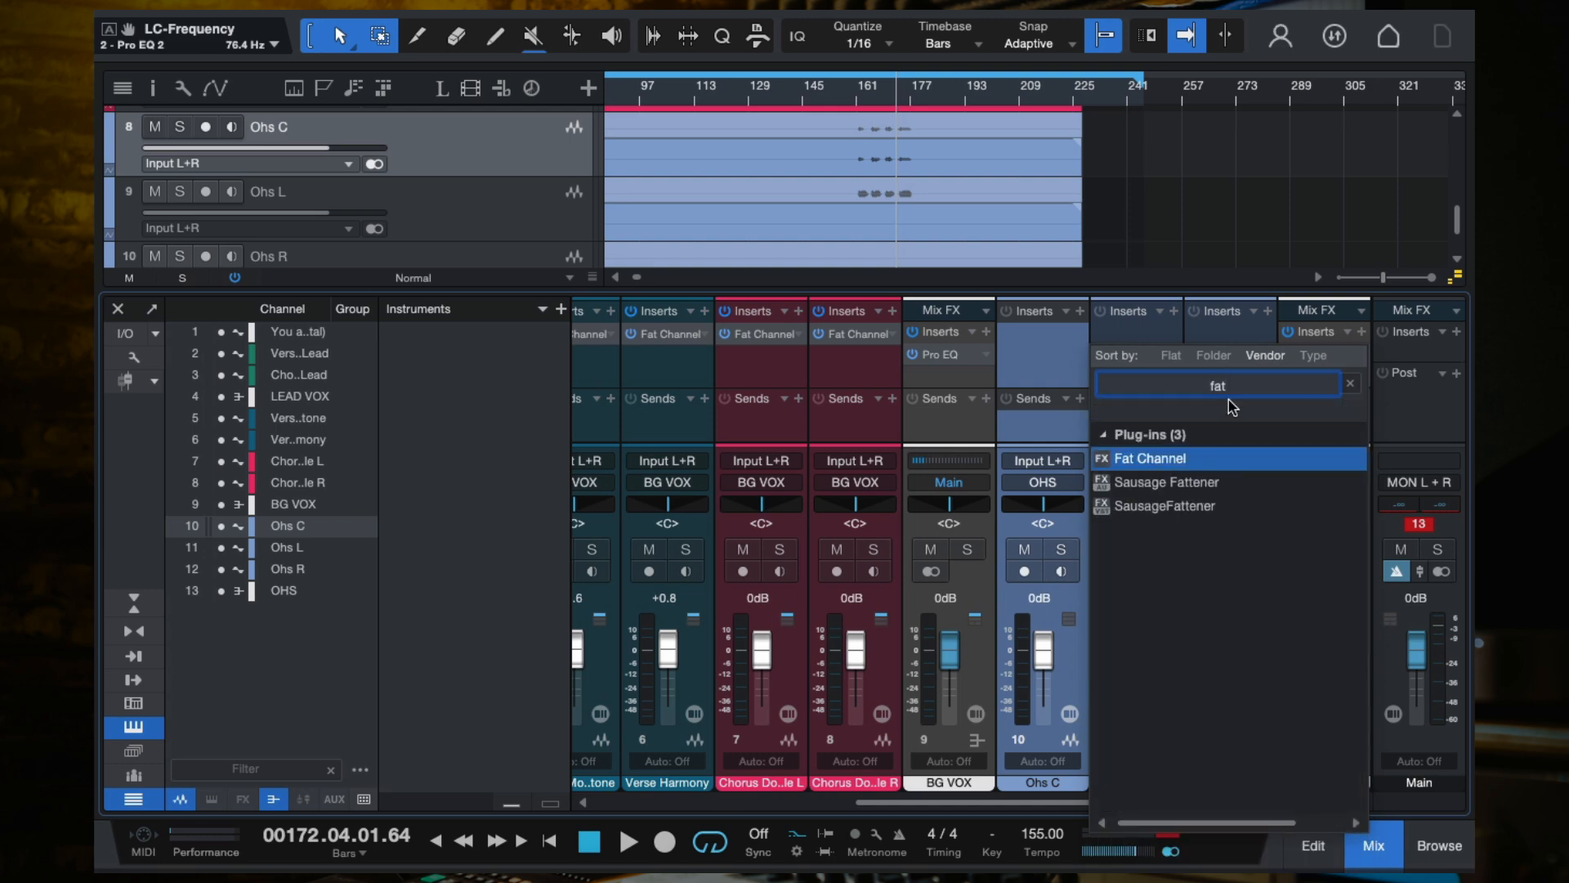
double_click(1157, 458)
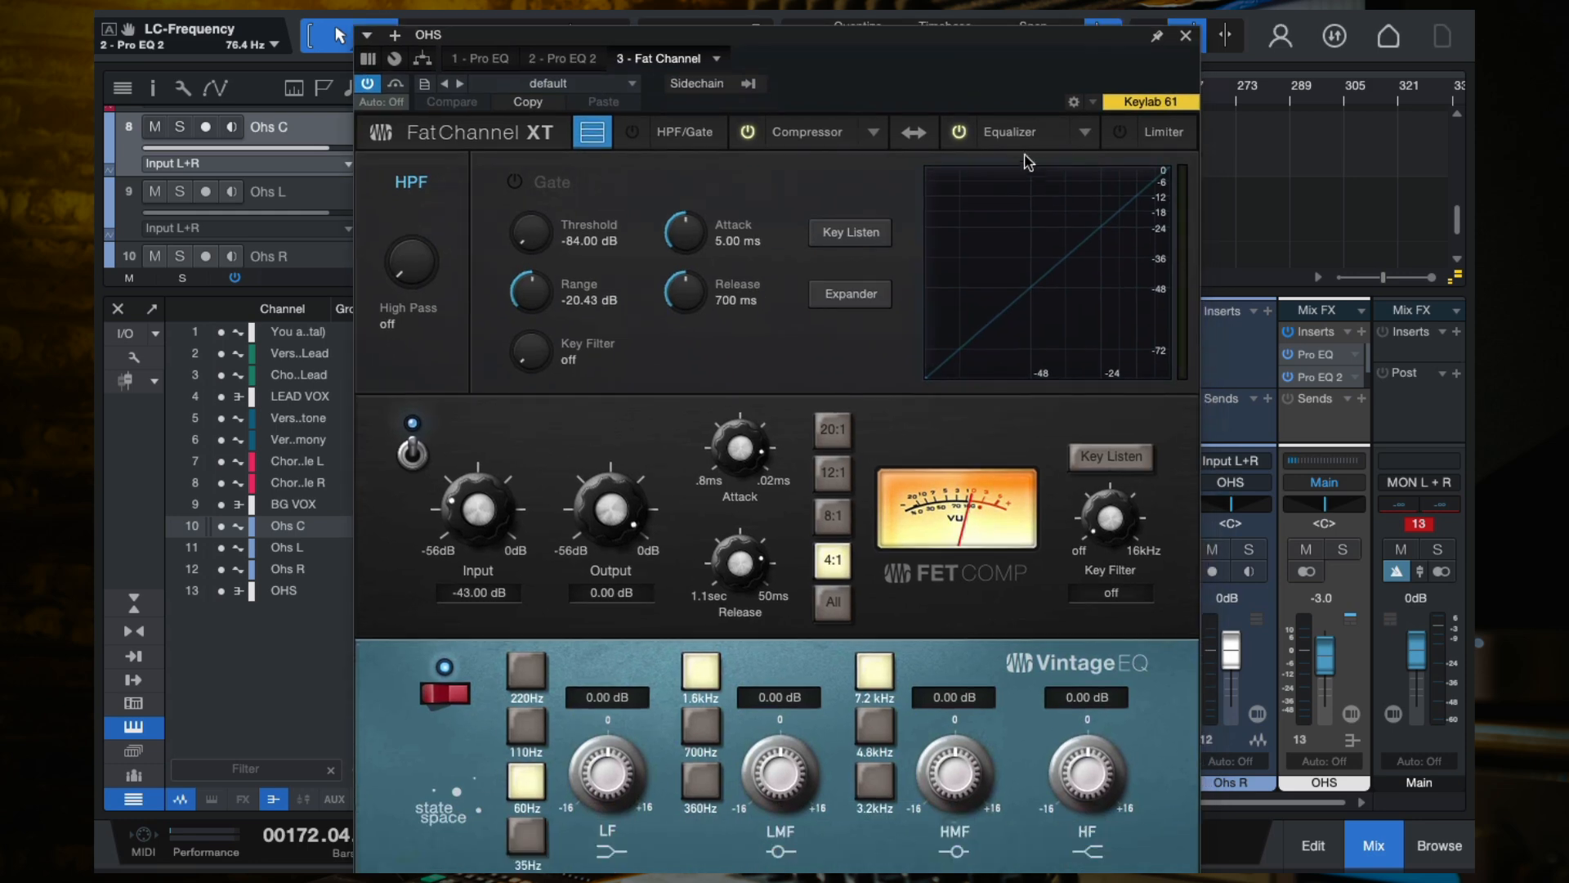
left_click(747, 132)
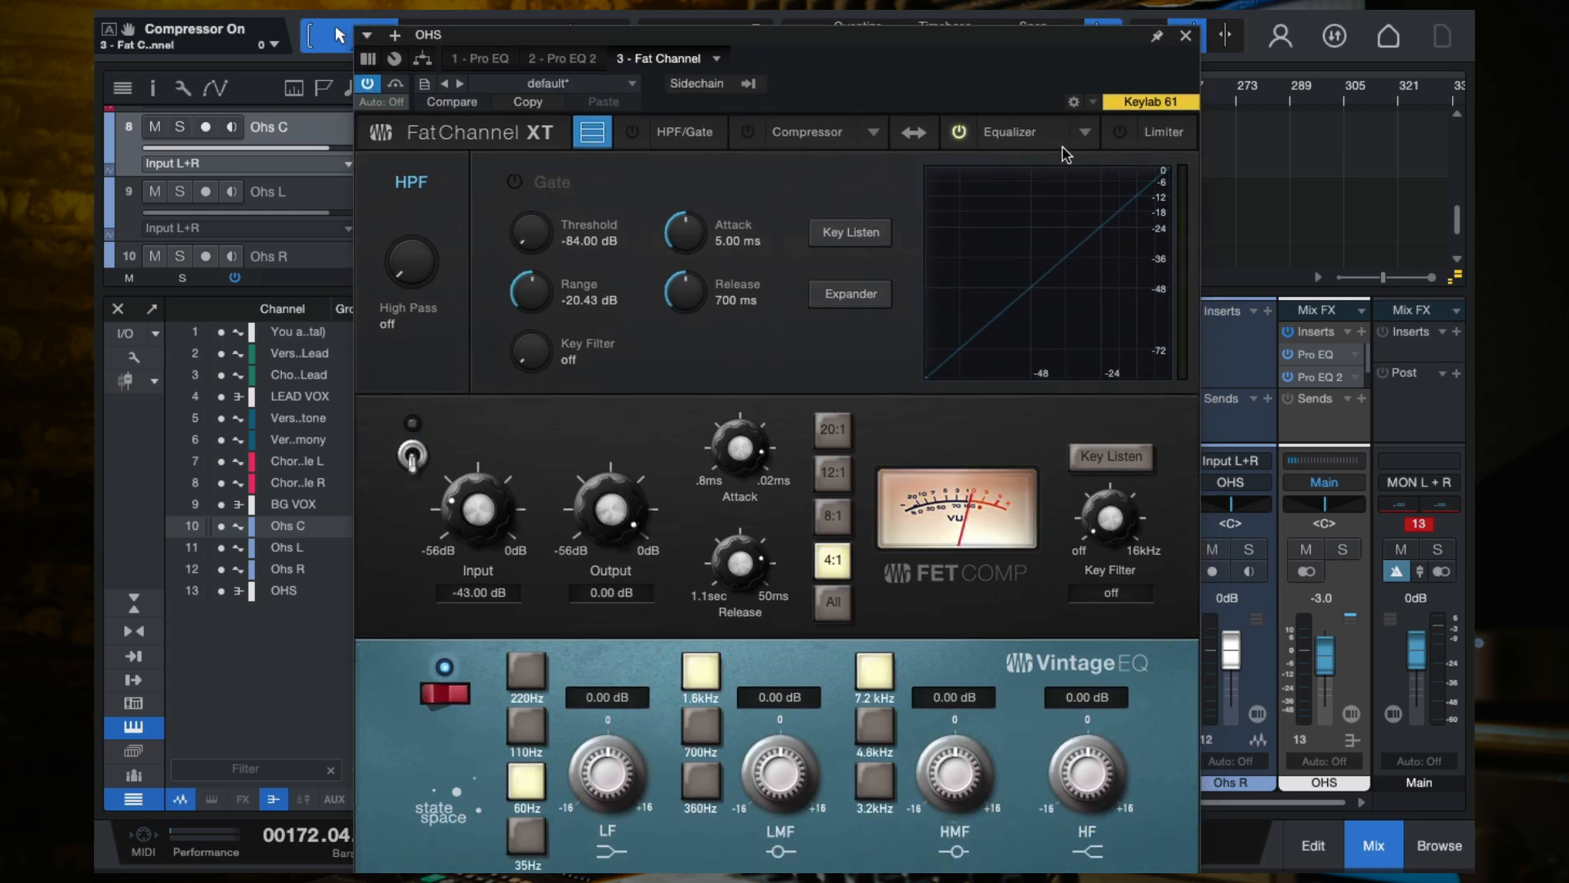
left_click(960, 132)
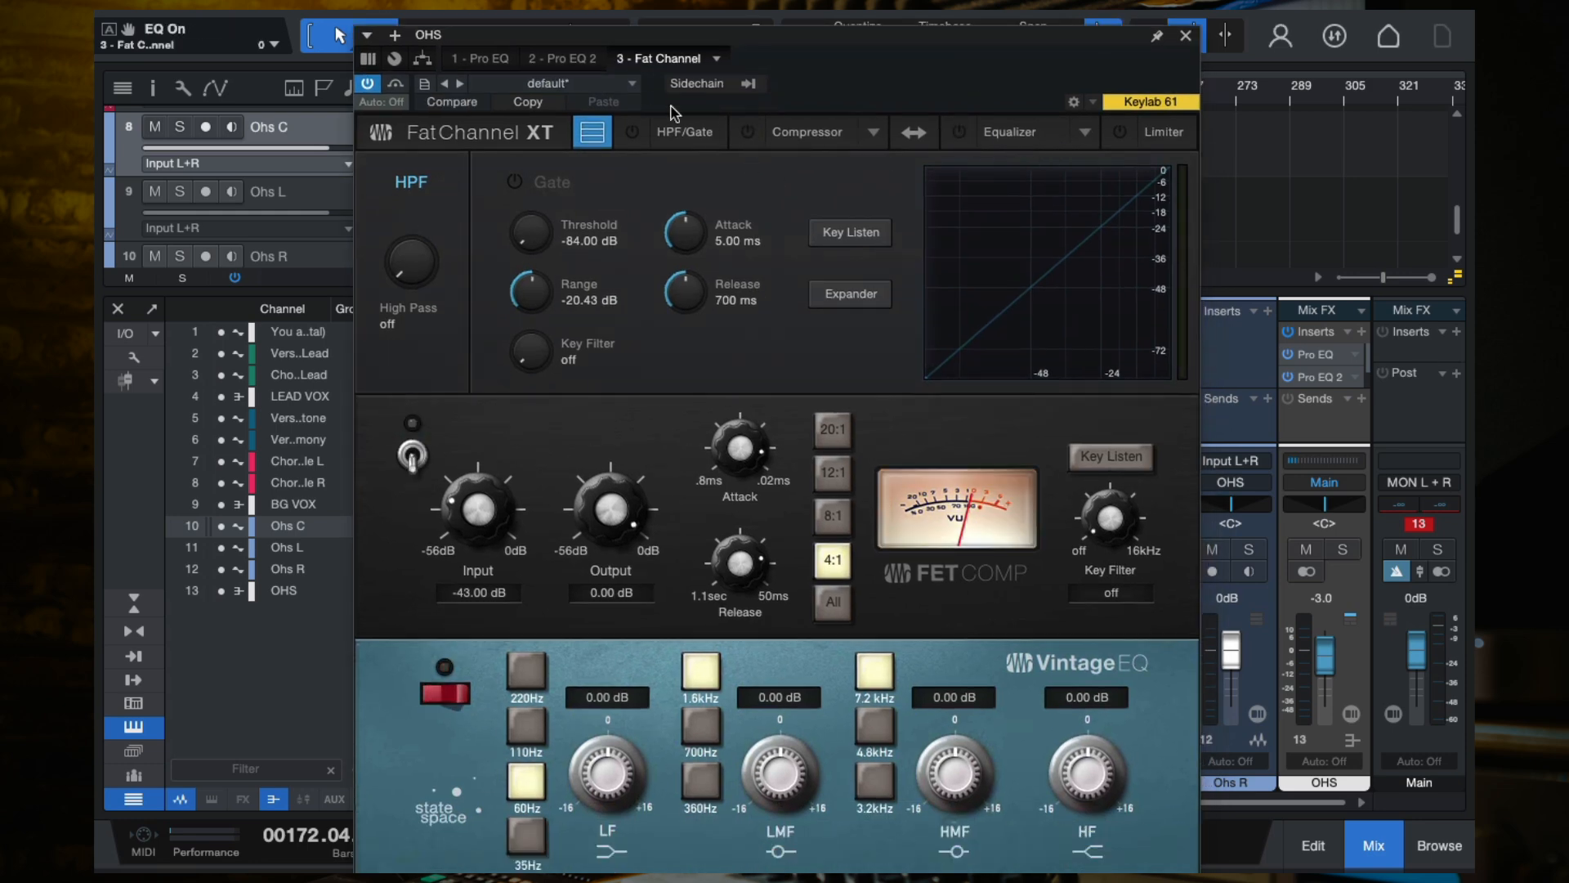
Show only the Fat Channel's compressor, switch it on and change its model to Everest C100A.
left_click(589, 132)
left_click(747, 132)
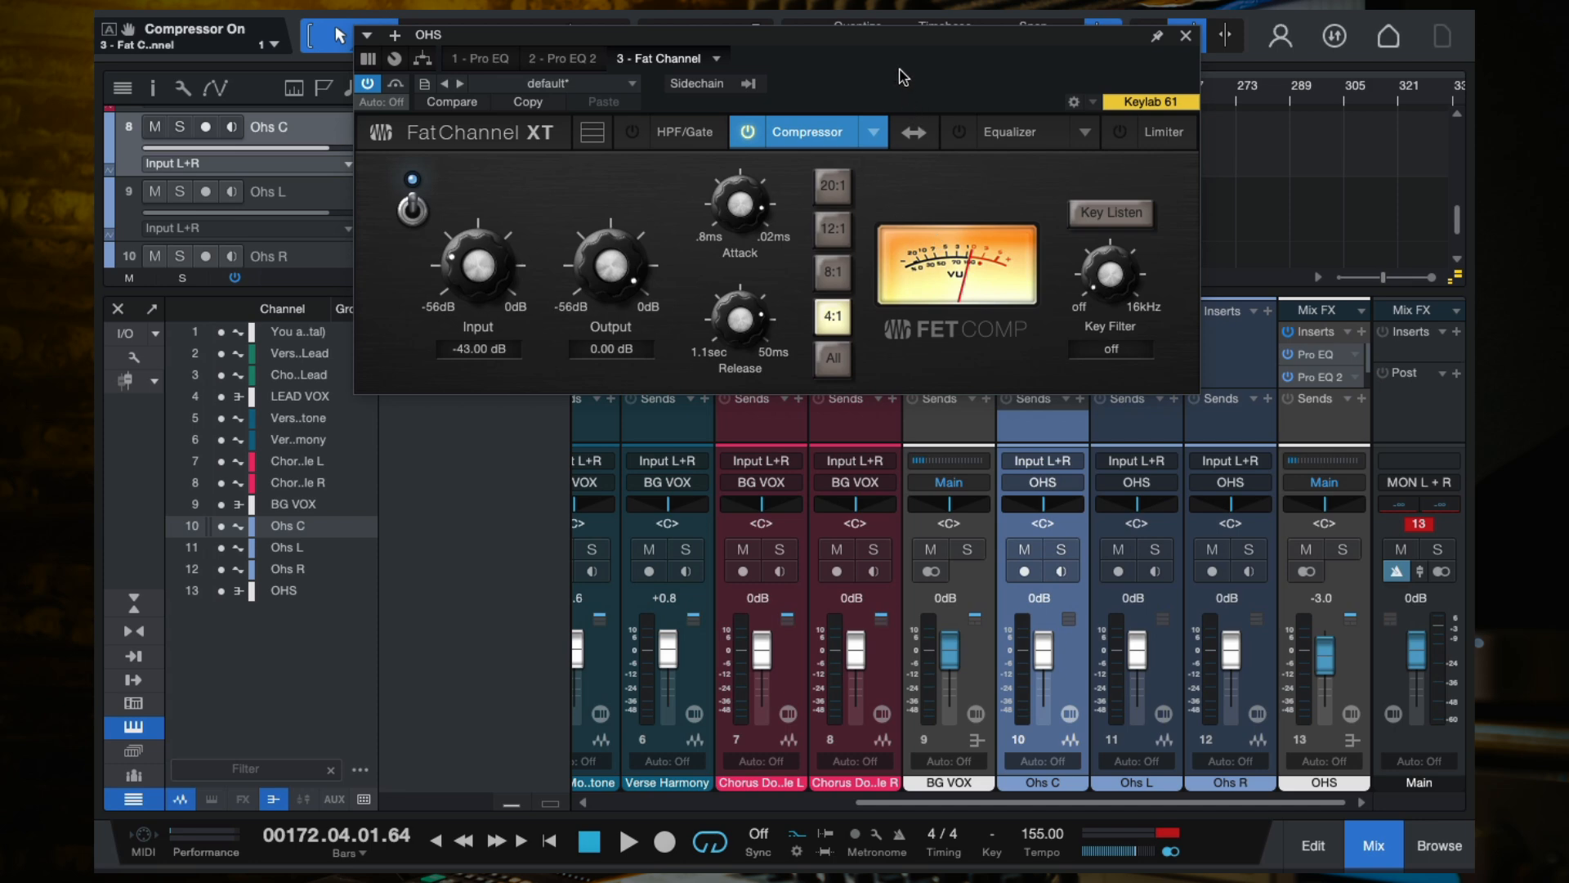
left_click_drag(902, 77, 899, 278)
left_click(850, 92)
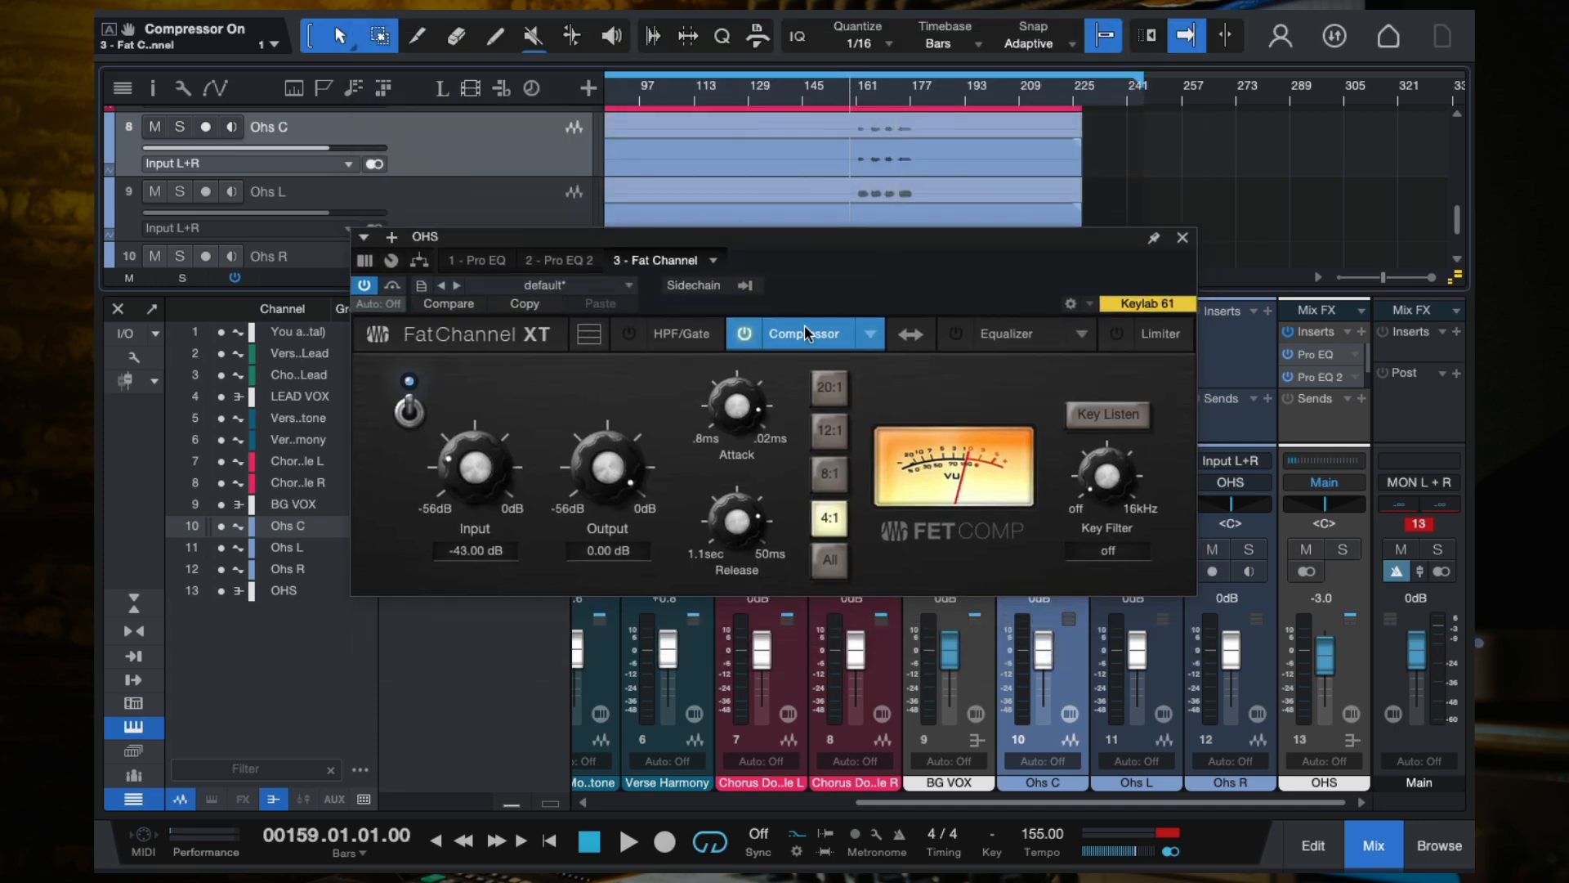
left_click(868, 330)
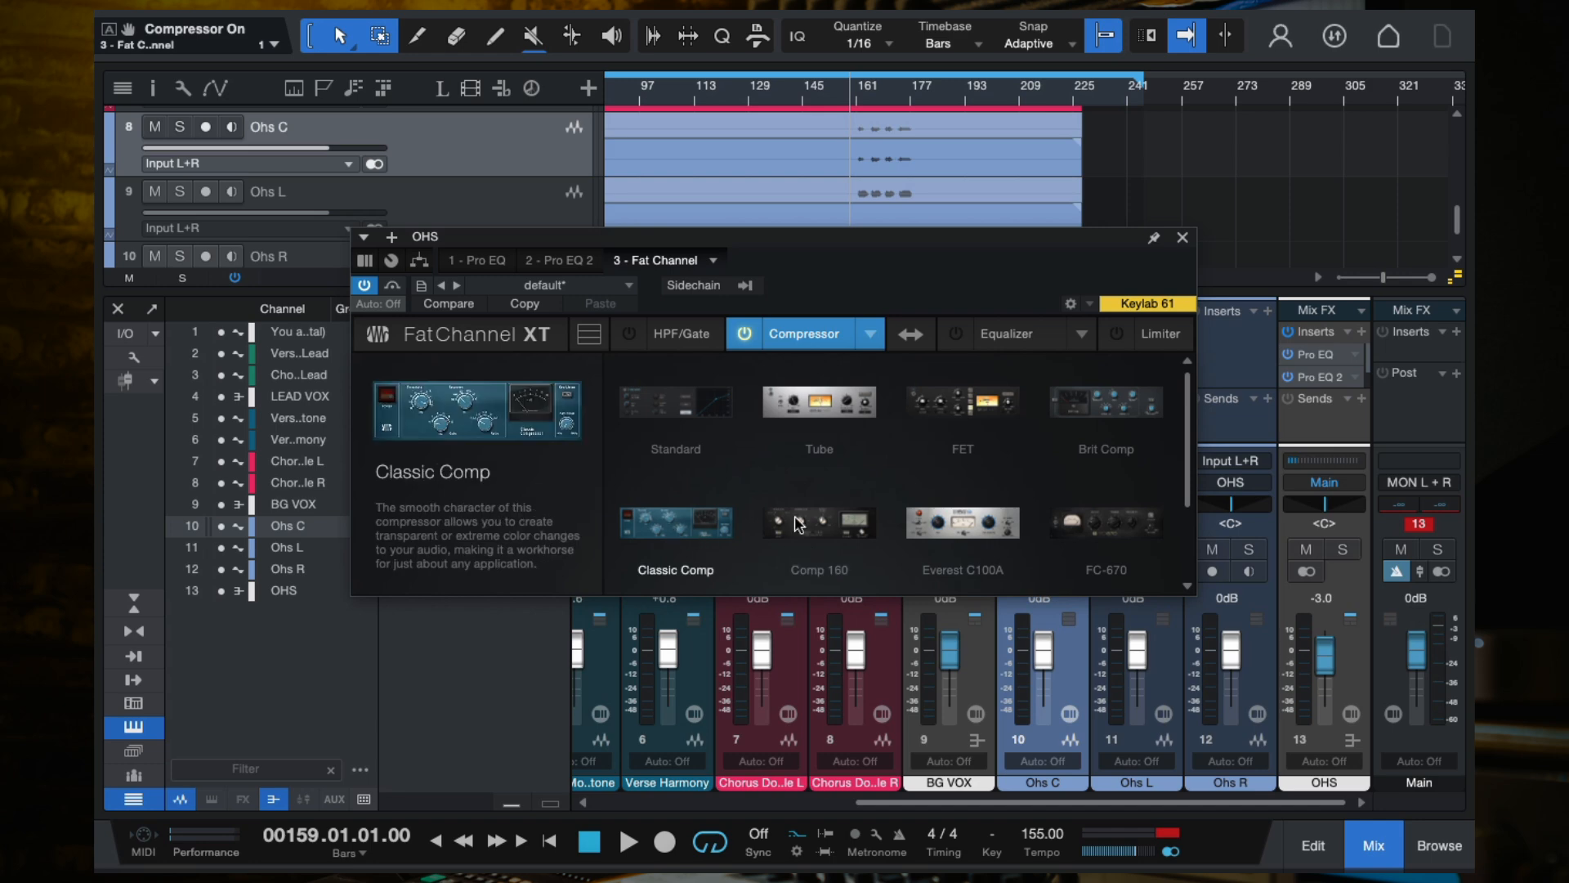
left_click(968, 525)
Play the Ohs section and set the Everest C100A's gain reduction to 4.70 and its gain to about 3.40.
left_click_drag(879, 262, 880, 301)
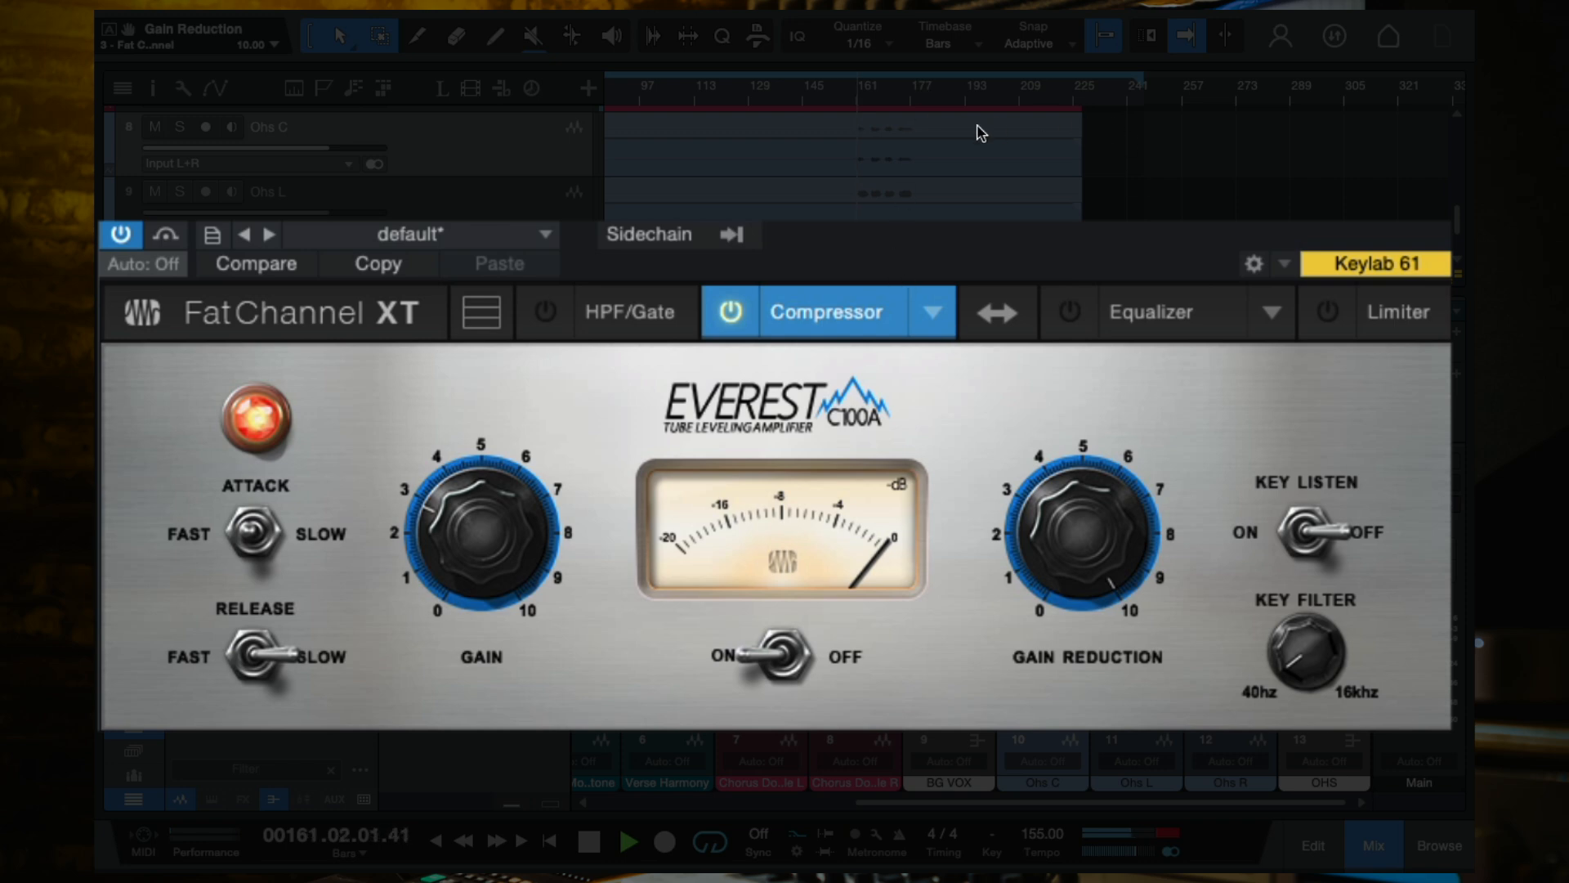
scroll(981, 133, "down", 1)
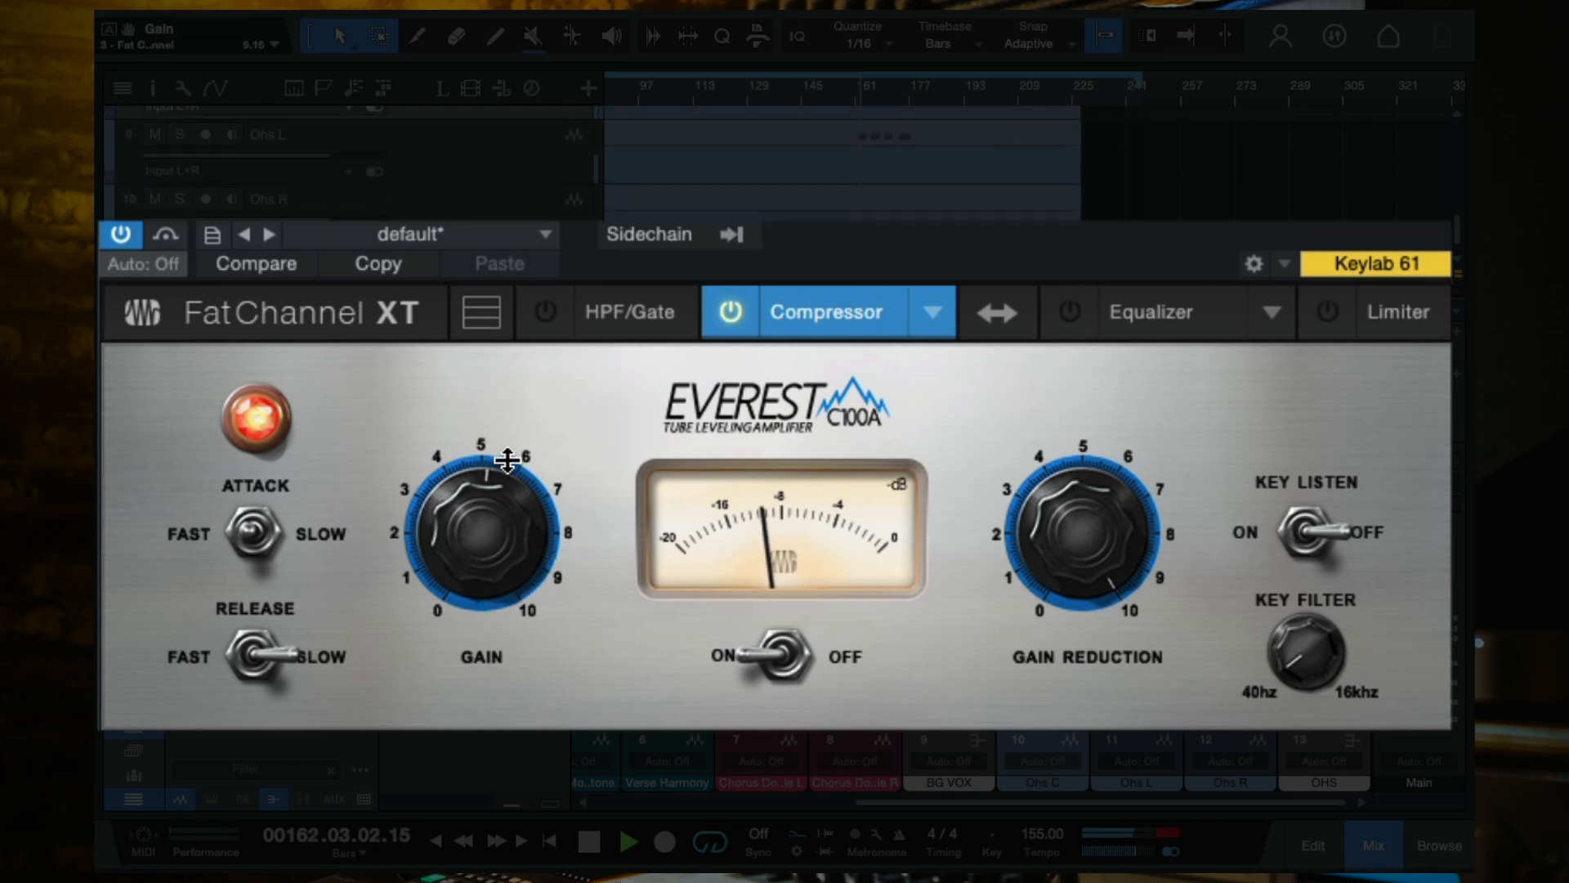
left_click_drag(507, 460, 504, 512)
left_click_drag(1138, 540, 1137, 728)
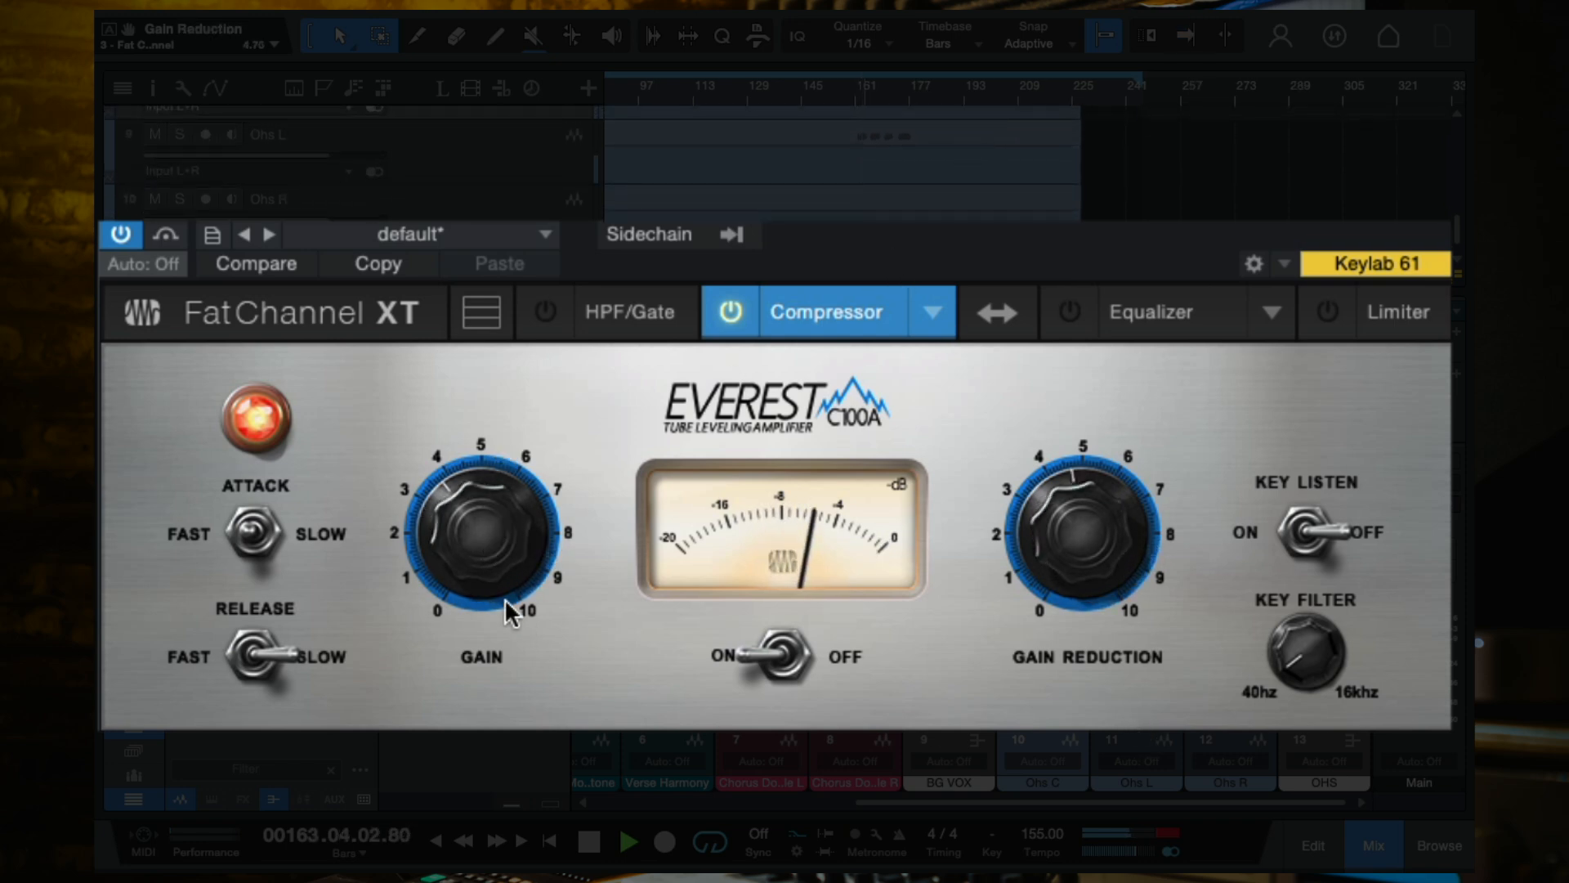
left_click_drag(507, 609, 491, 544)
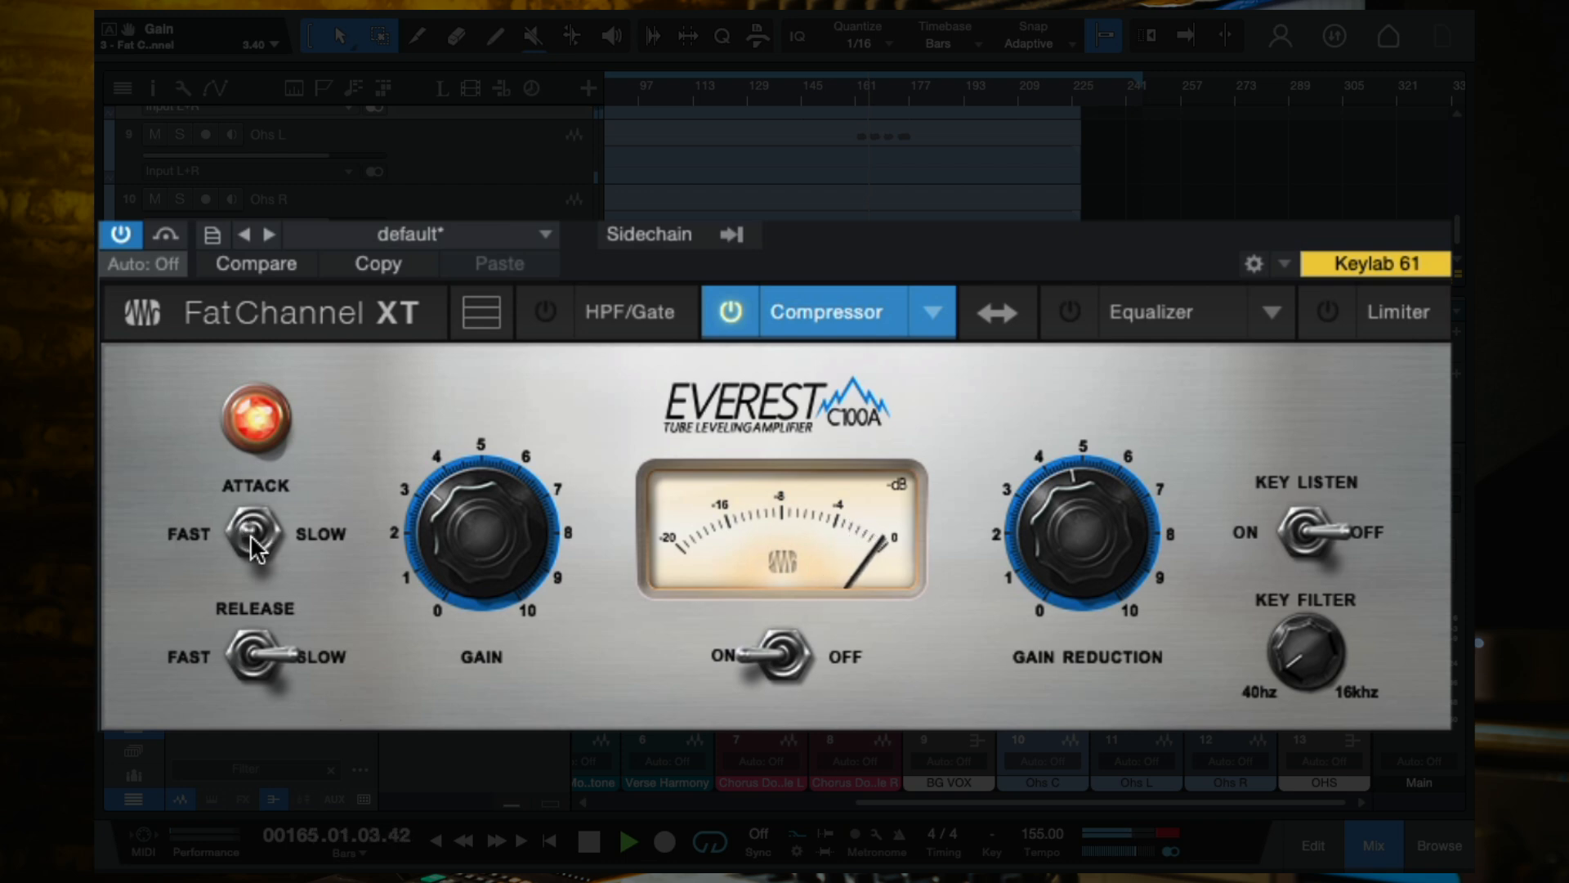
Set the Everest C100A's release to medium and lower its gain to about 2.95 and gain reduction to about 3.45.
left_click(273, 643)
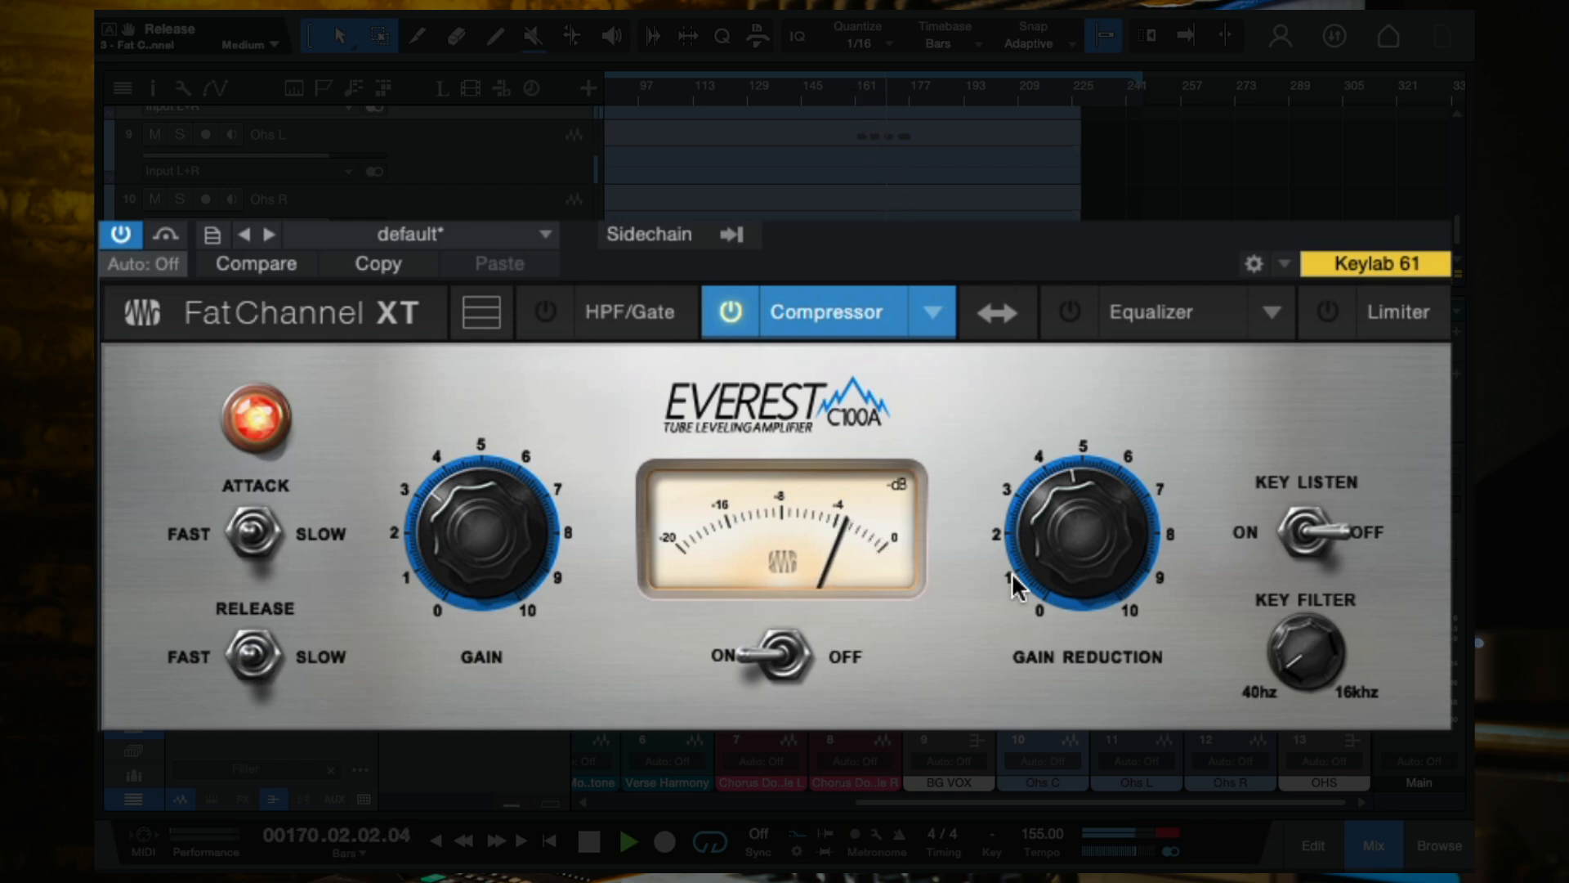
left_click_drag(500, 548, 490, 552)
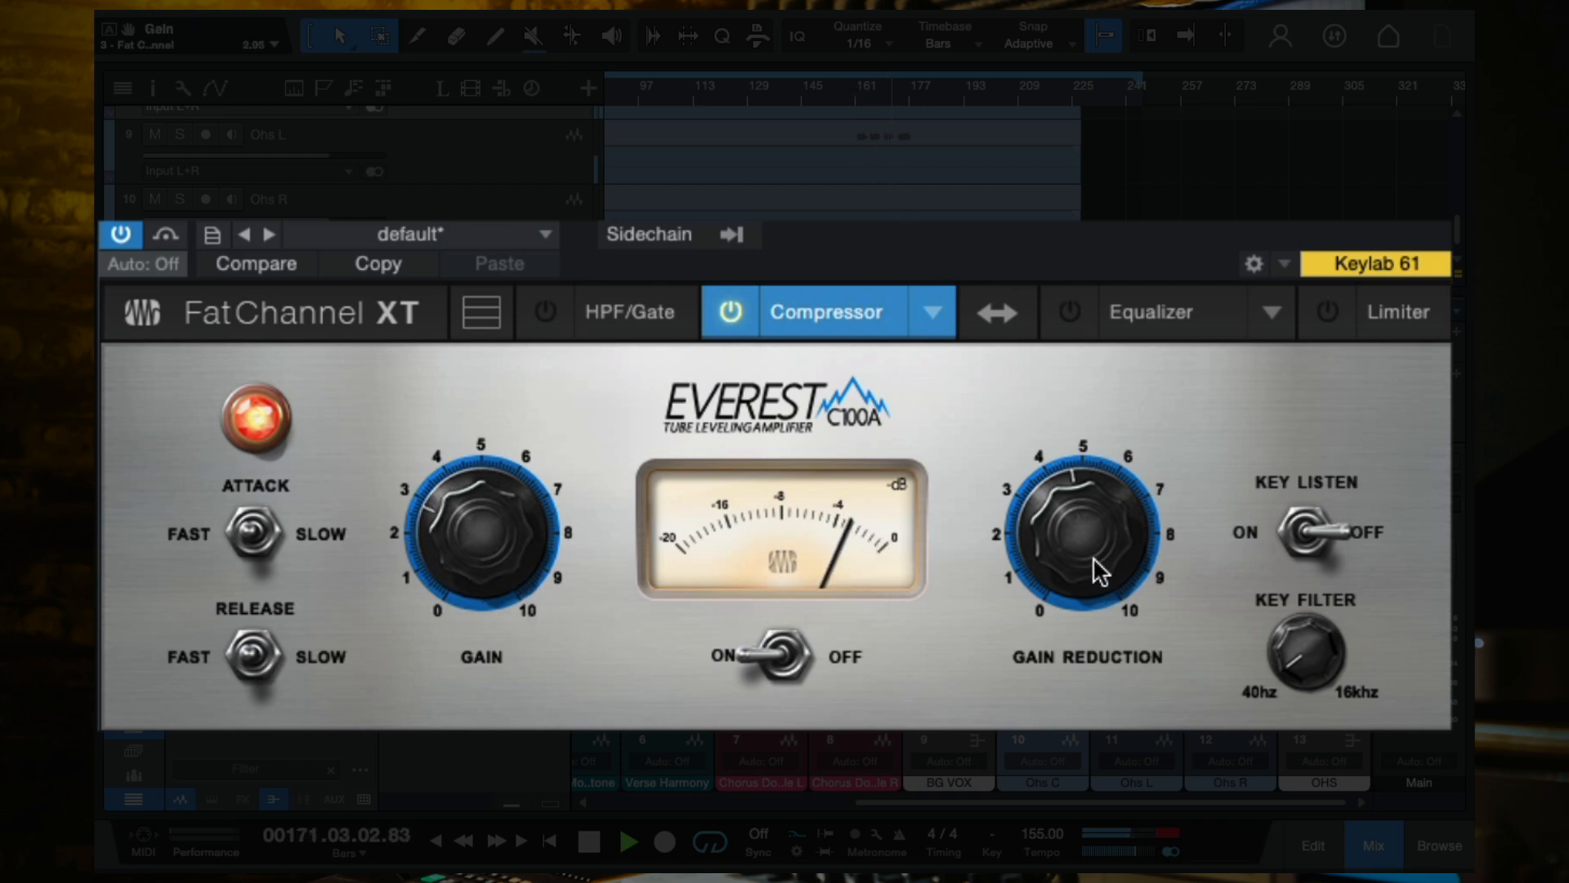
left_click_drag(1096, 571, 1096, 609)
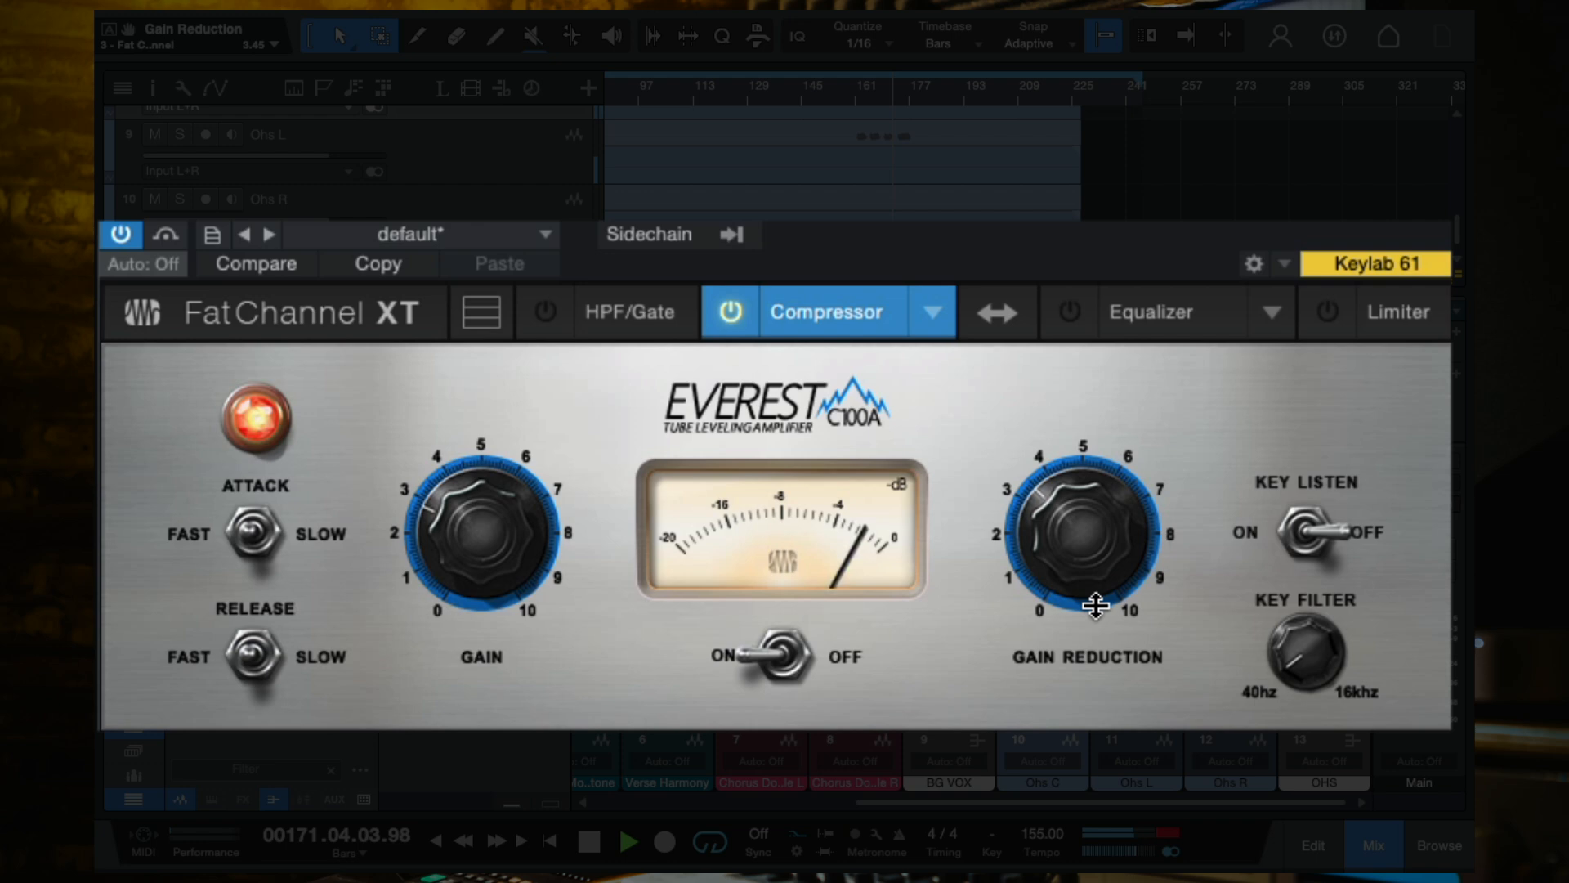
Replay the Ohs from about bar 161 and compare them with the Everest C100A compressor off and on.
left_click(860, 99)
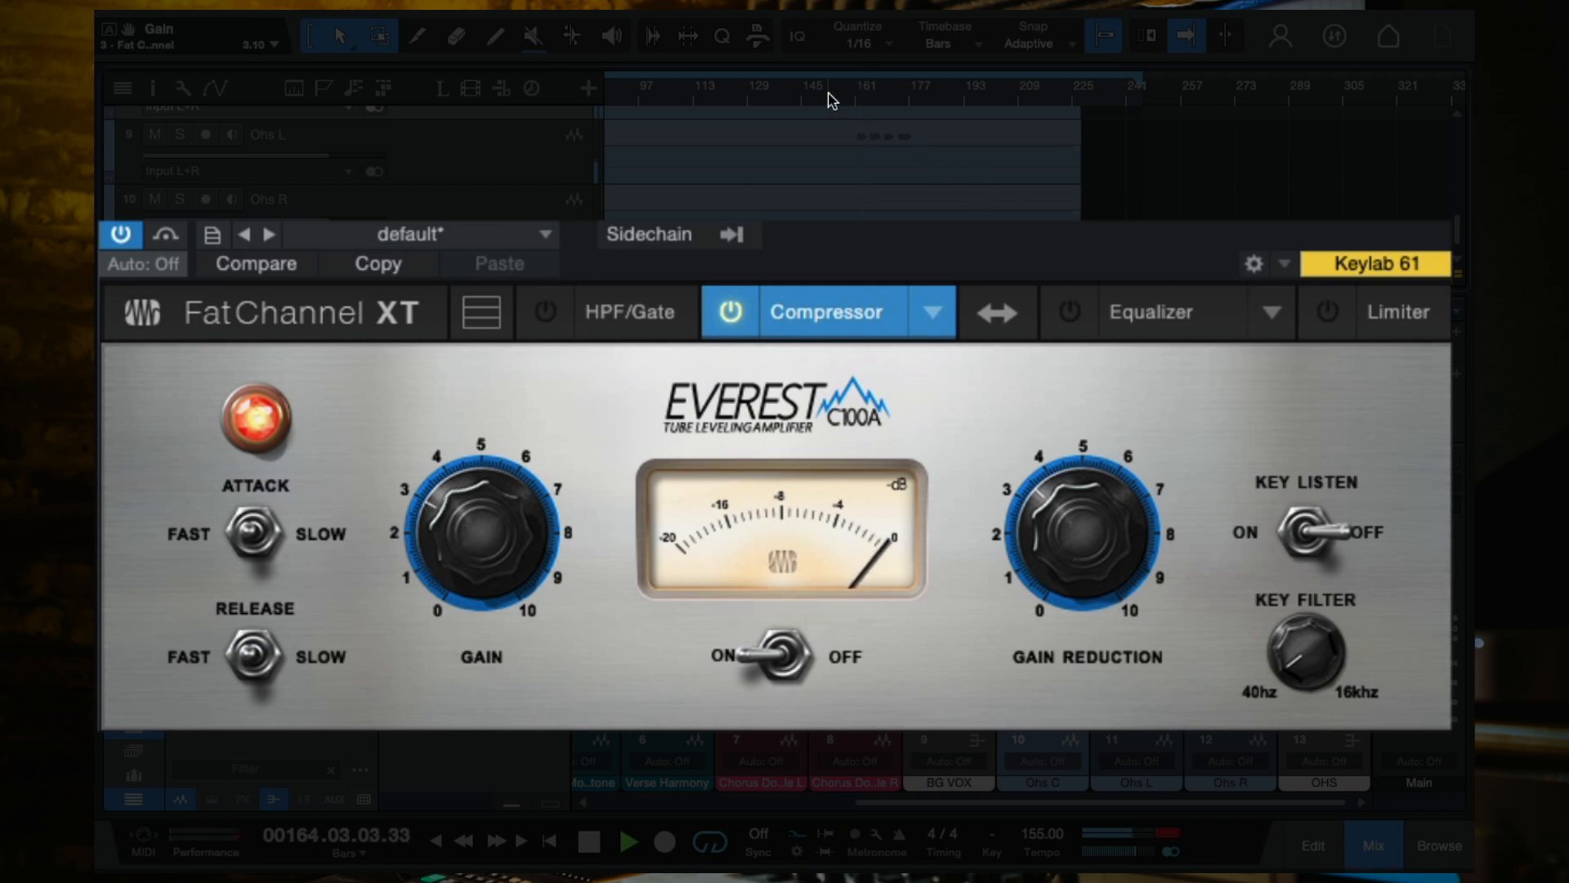
left_click(860, 104)
left_click(790, 656)
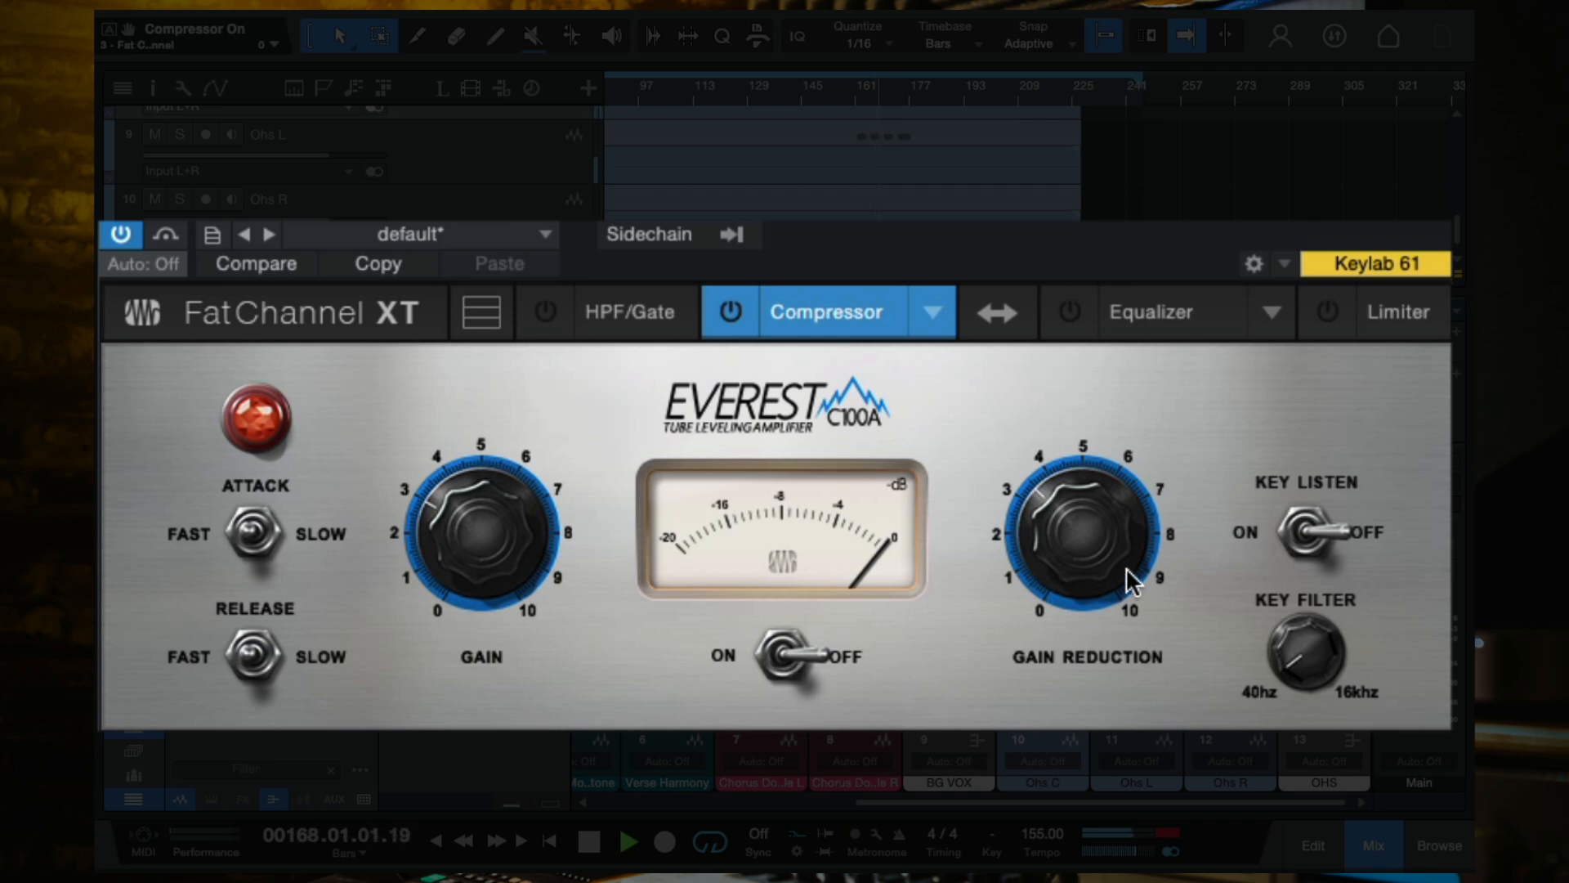
left_click(784, 656)
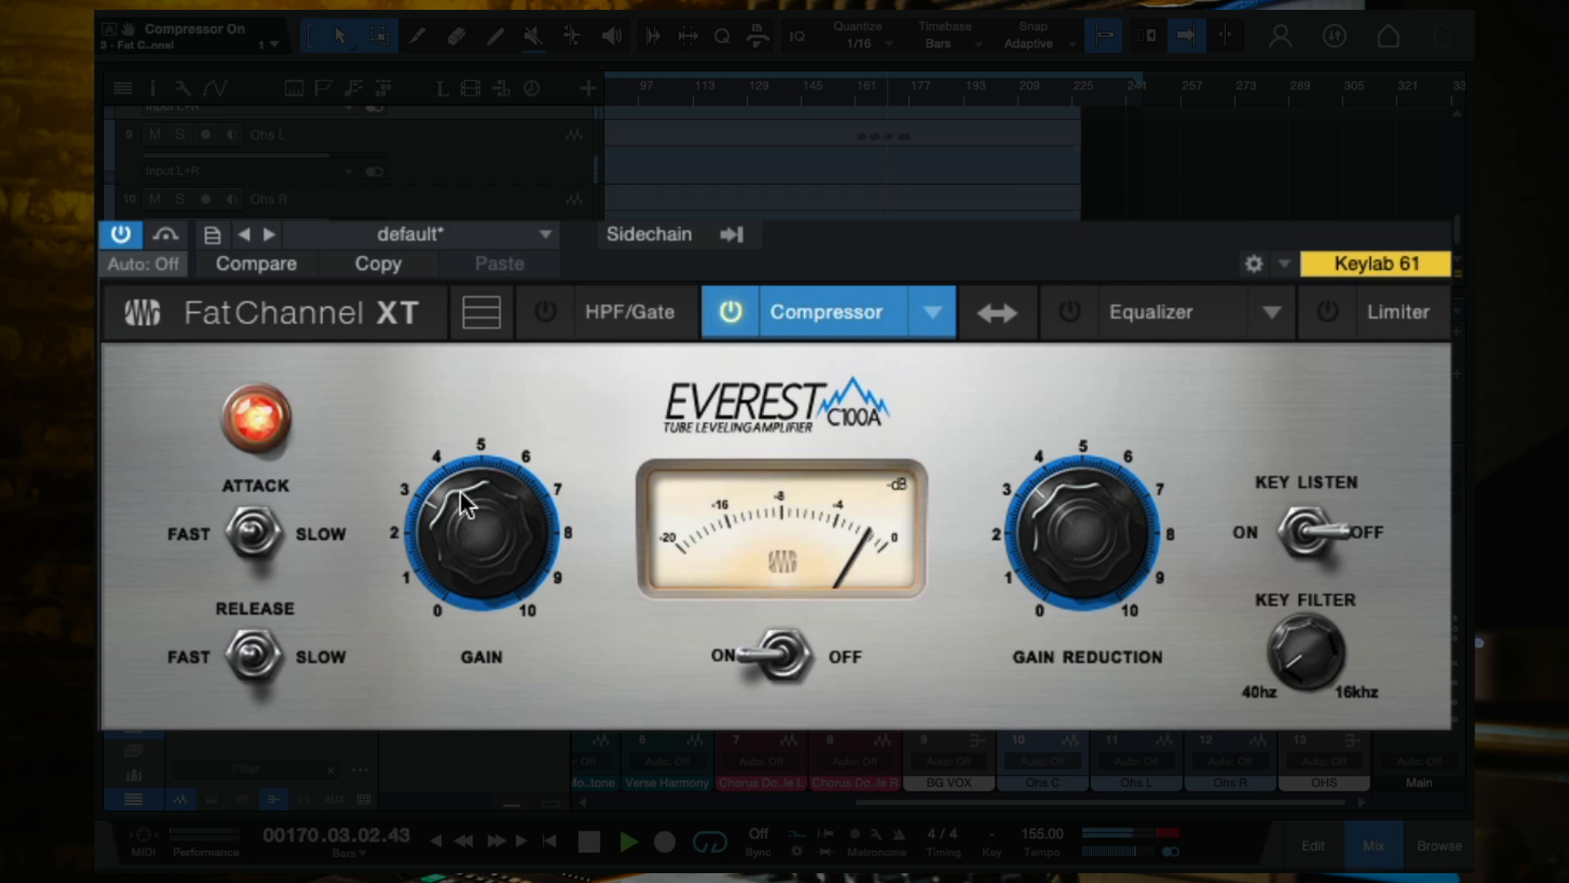
Set the Everest C100A's gain to 2.75 and its gain reduction to 3.80, and stop playback.
left_click_drag(451, 521, 449, 543)
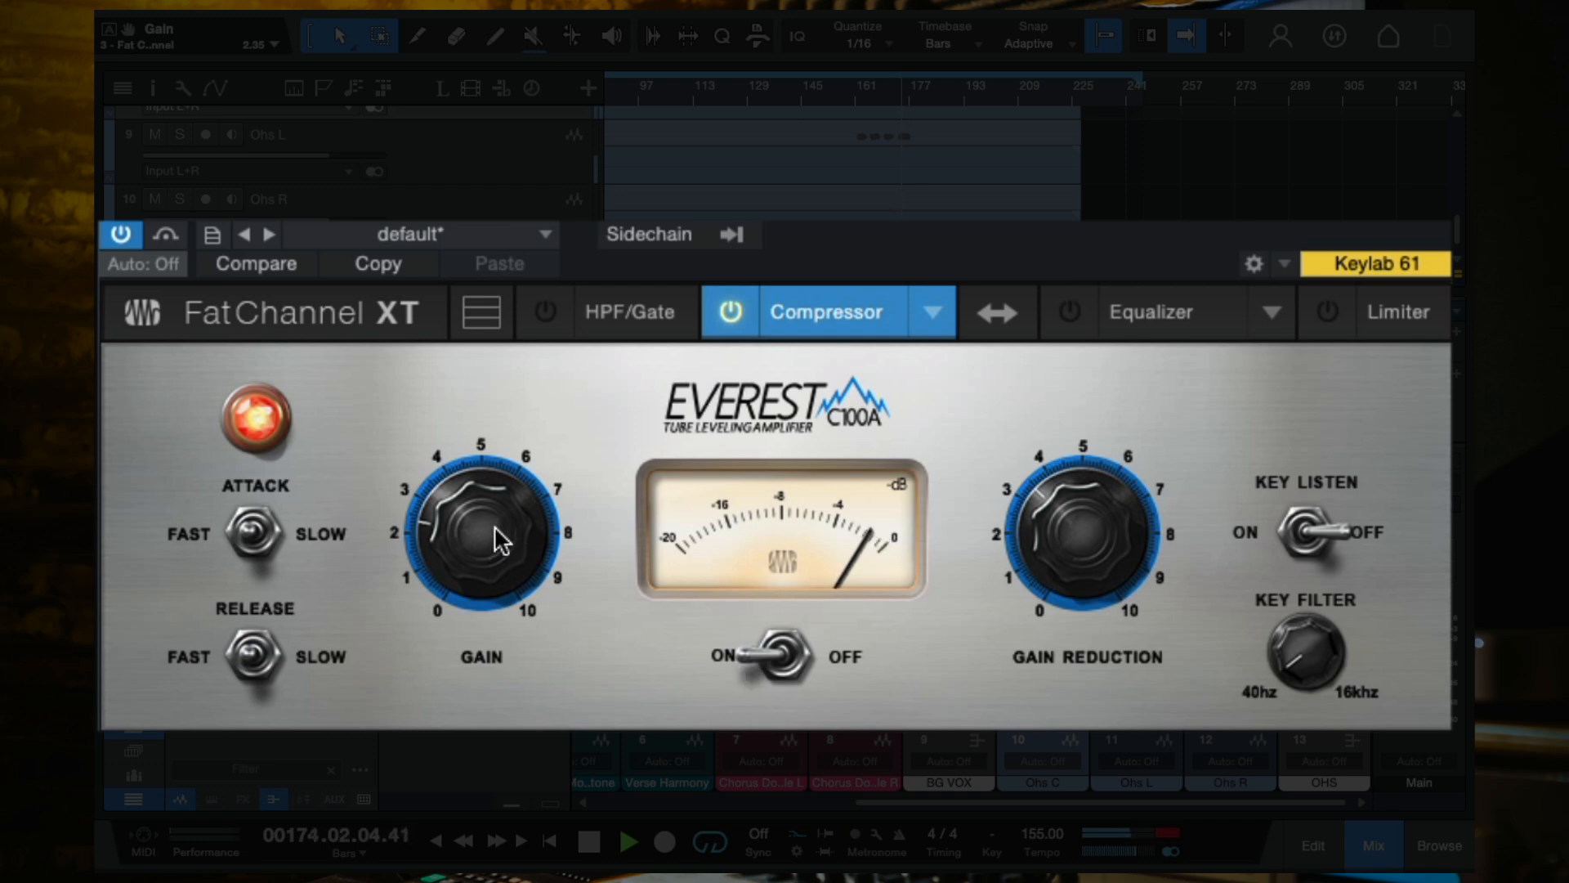
left_click_drag(523, 572, 516, 558)
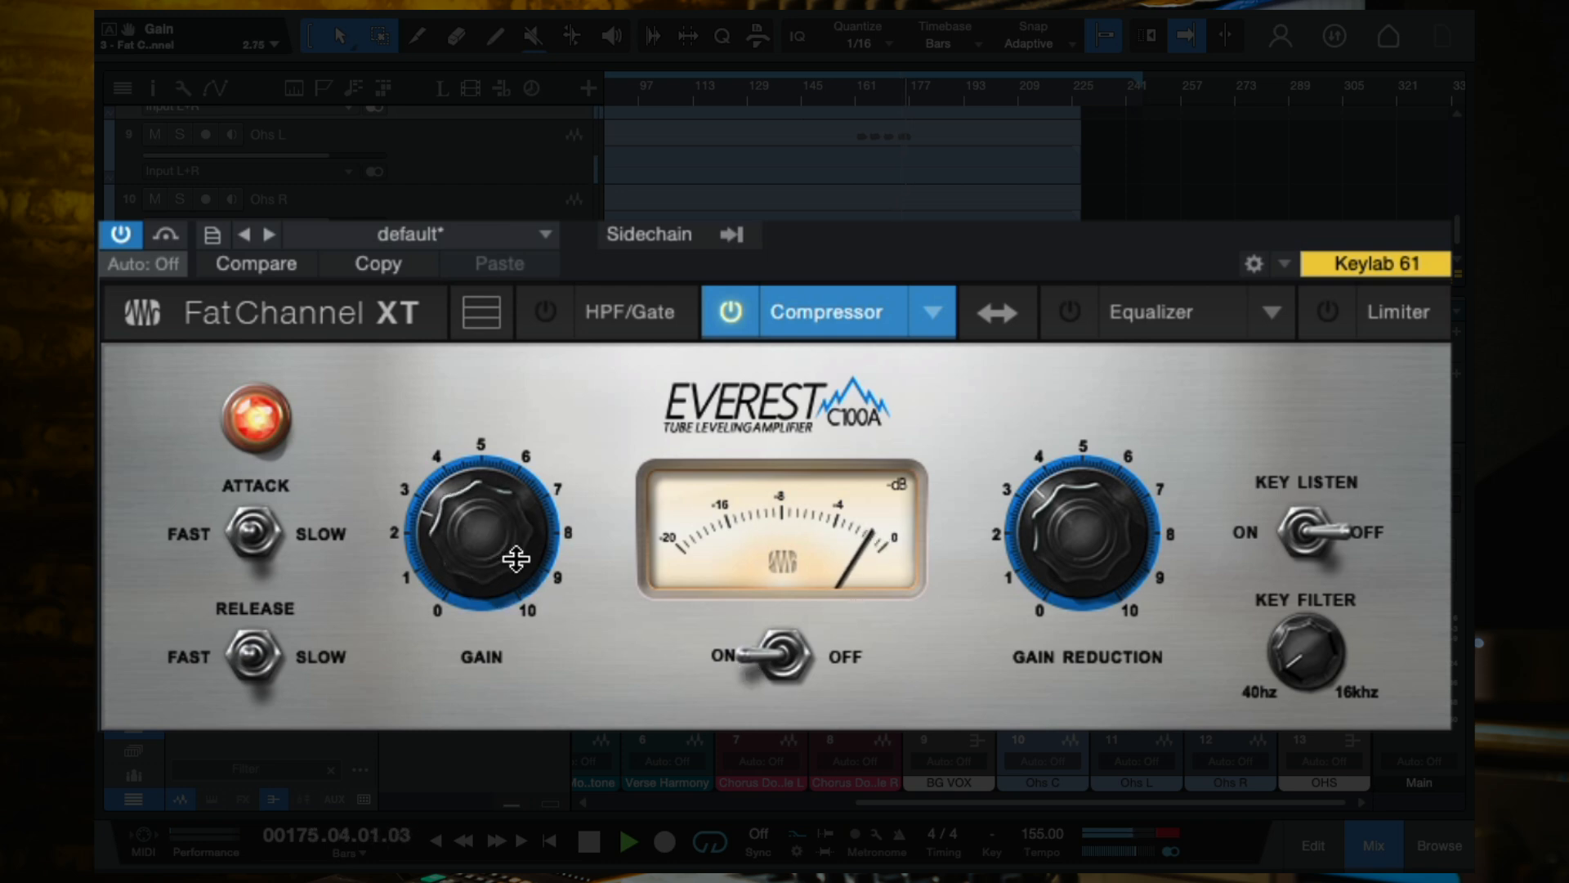
left_click(1063, 527)
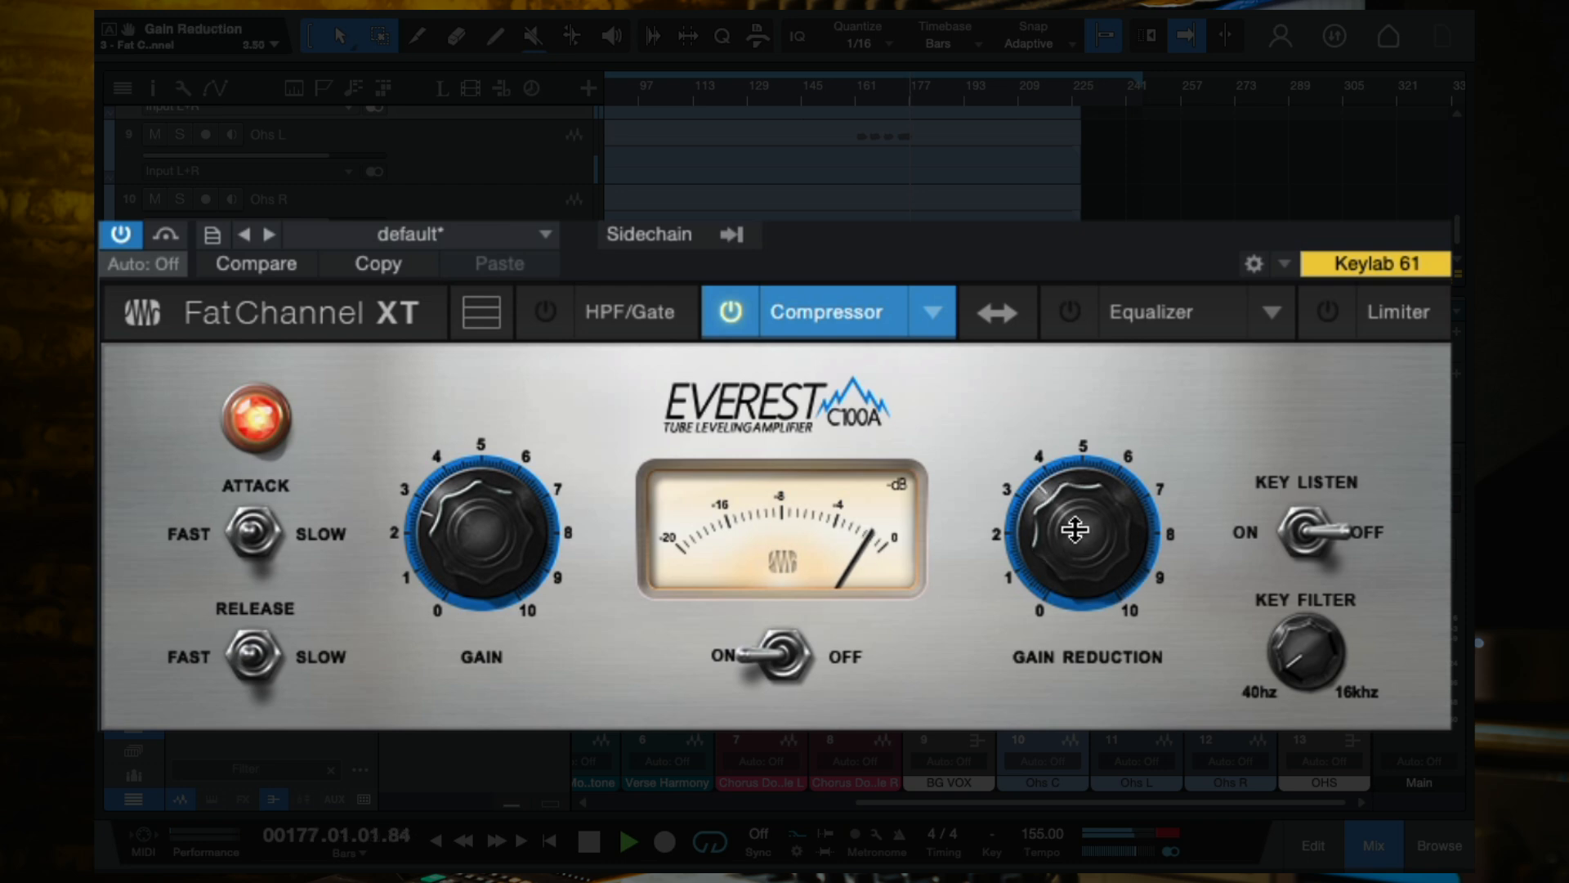
key("space")
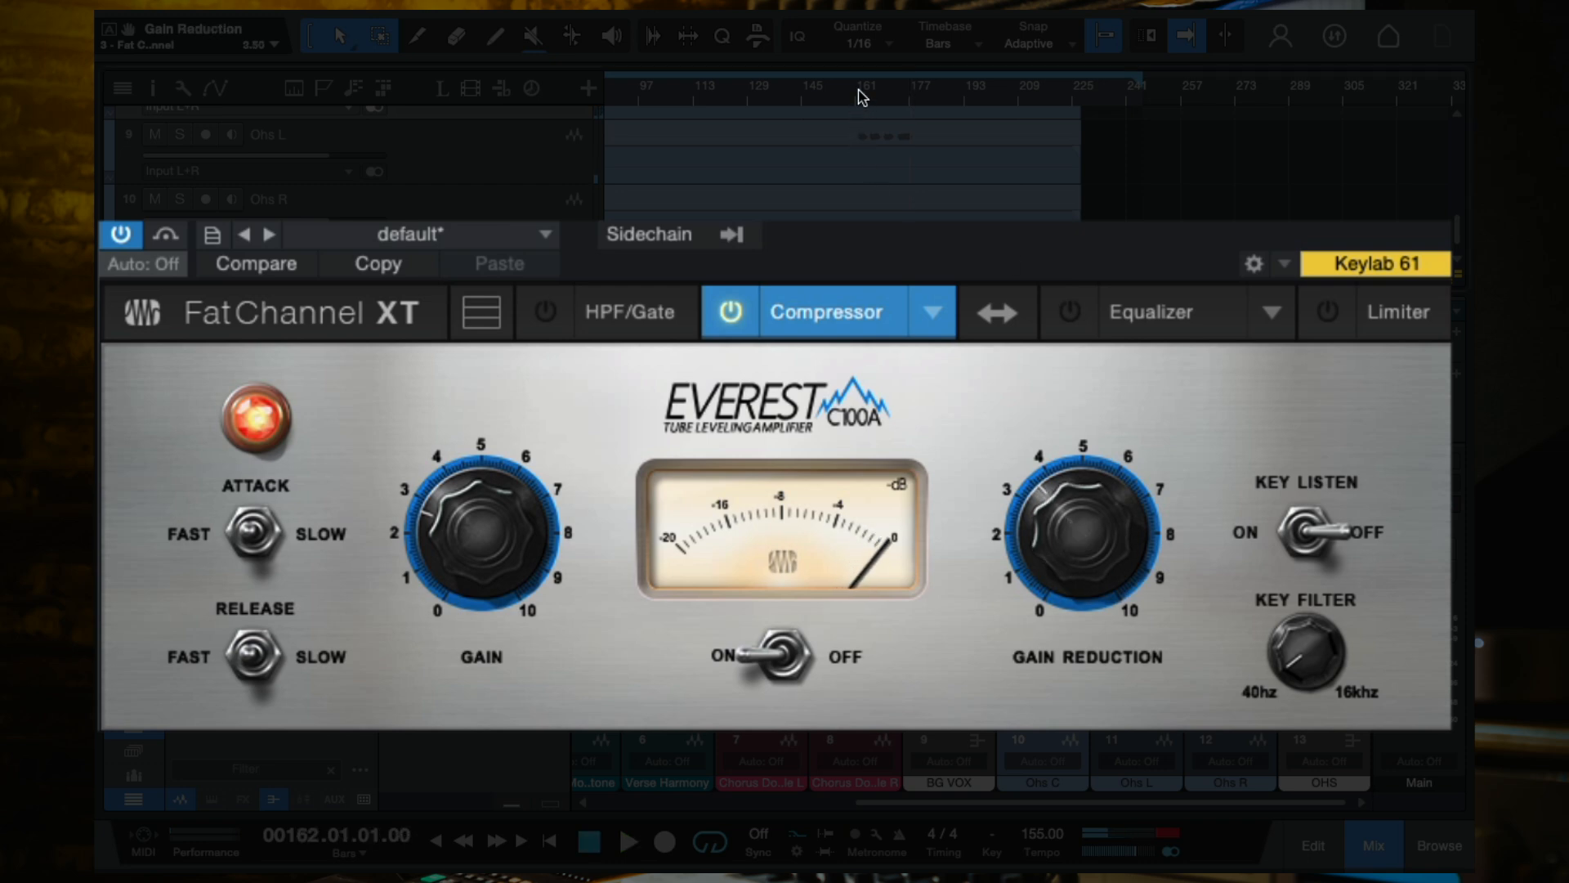
Switch the Everest C100A compressor off and replay the Ohs from bar 162 to hear them uncompressed.
left_click(123, 236)
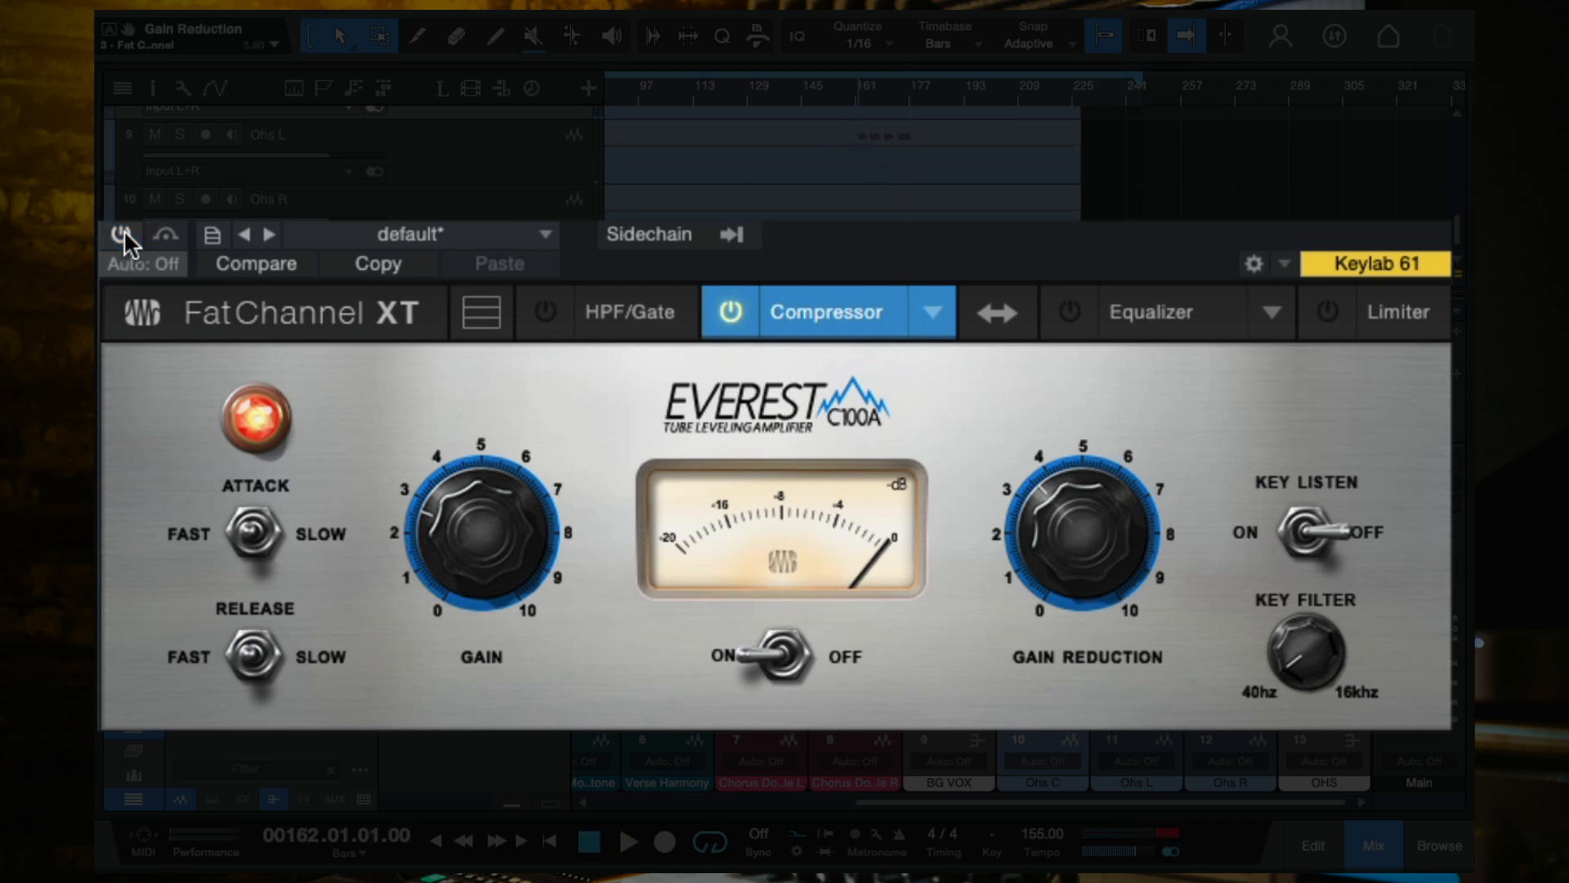
left_click(122, 237)
left_click(764, 658)
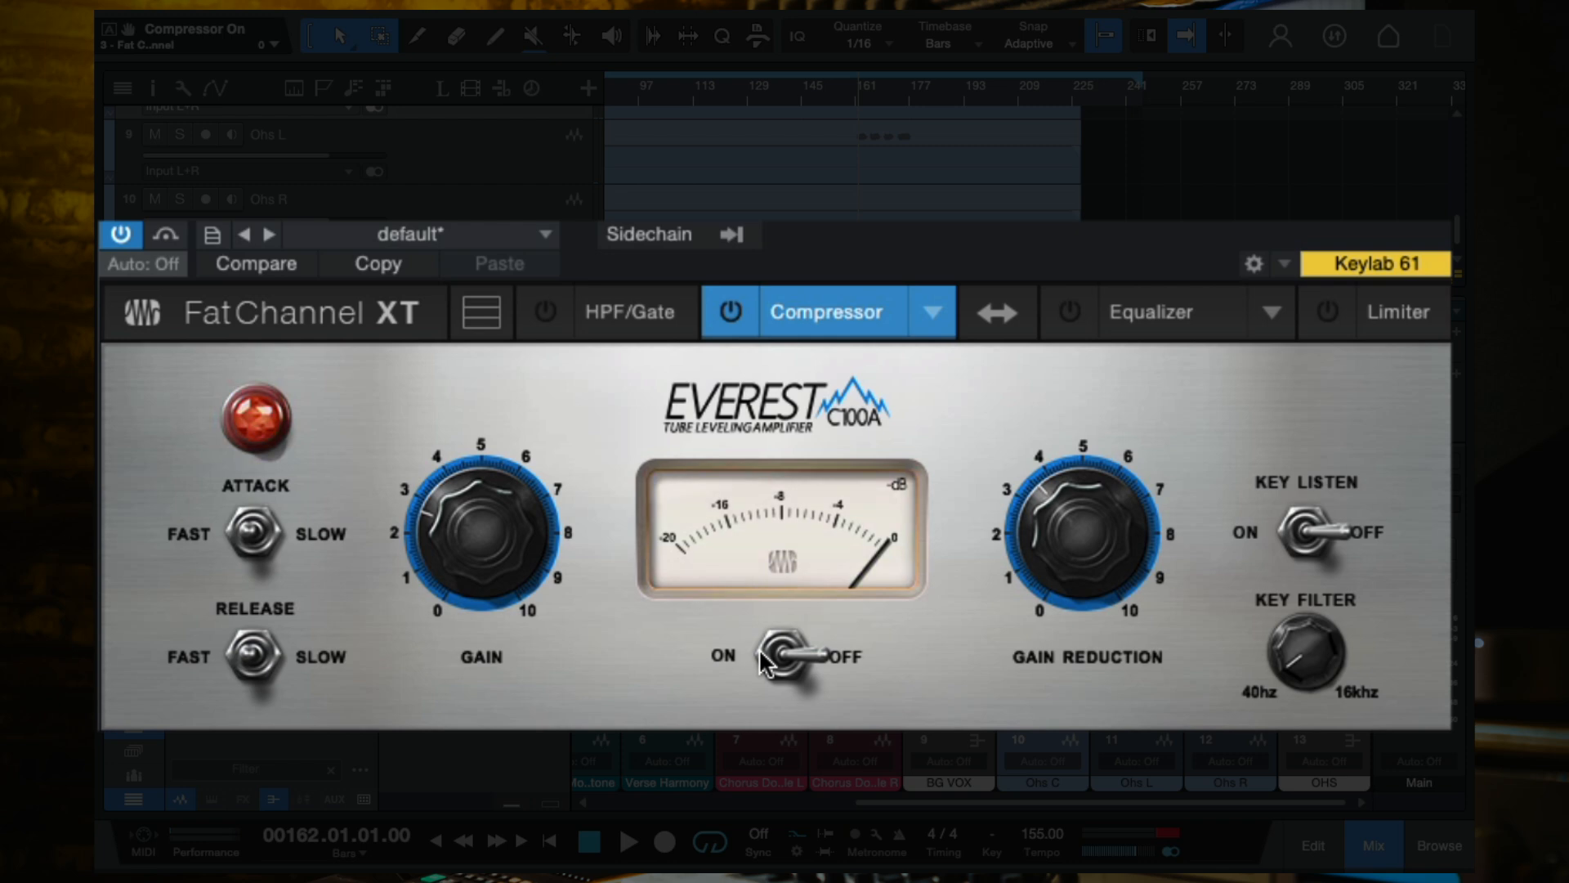
key("space")
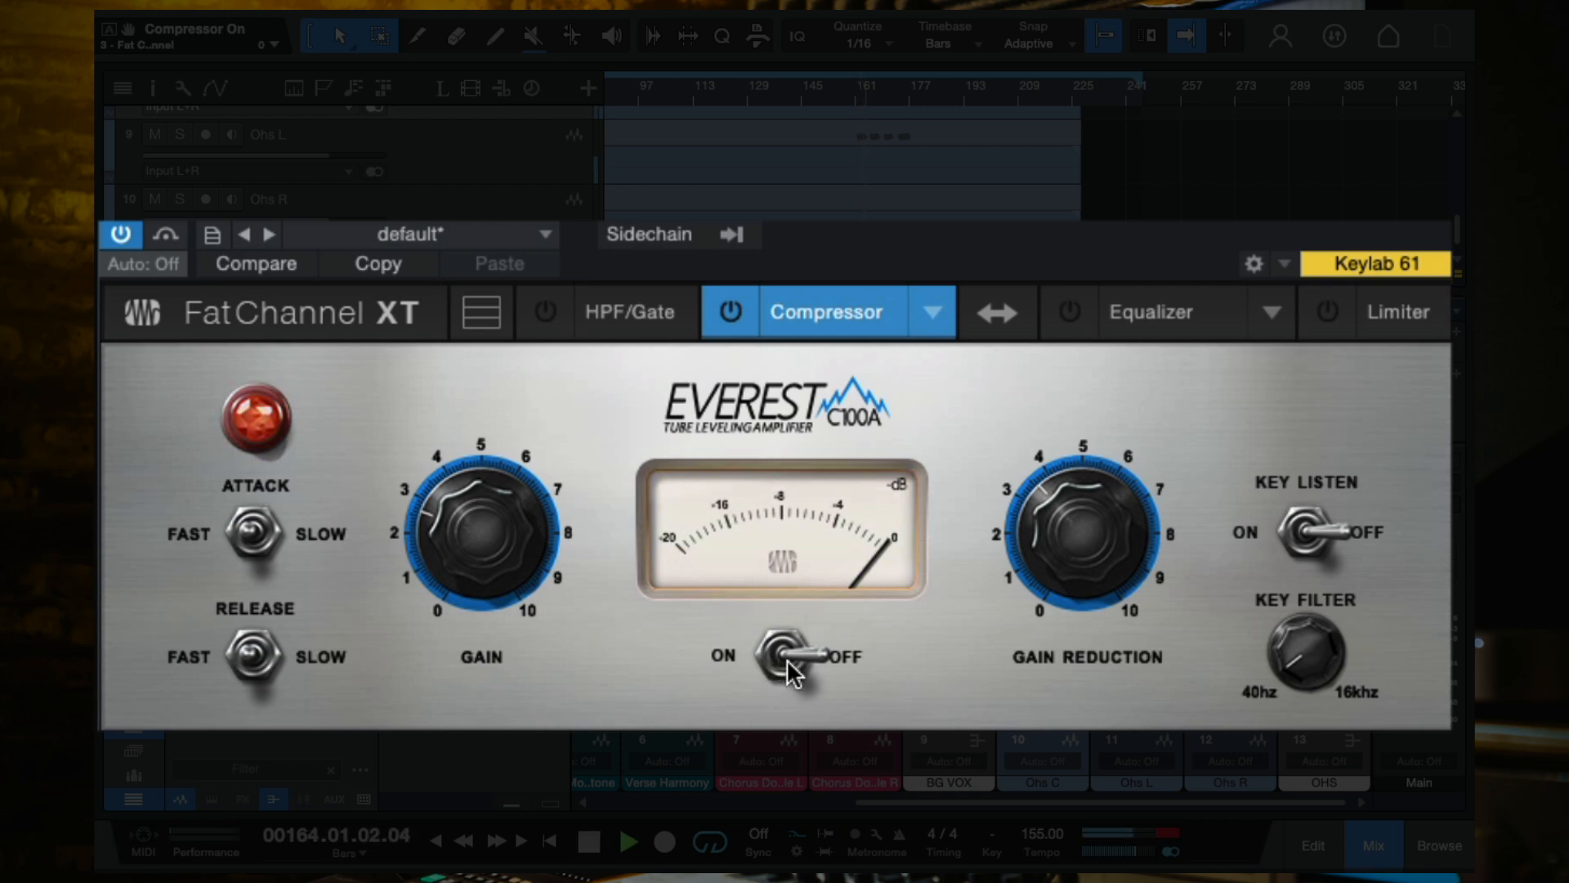
Switch the Everest C100A compressor back on, stop playback and close the OHS Fat Channel.
left_click(787, 659)
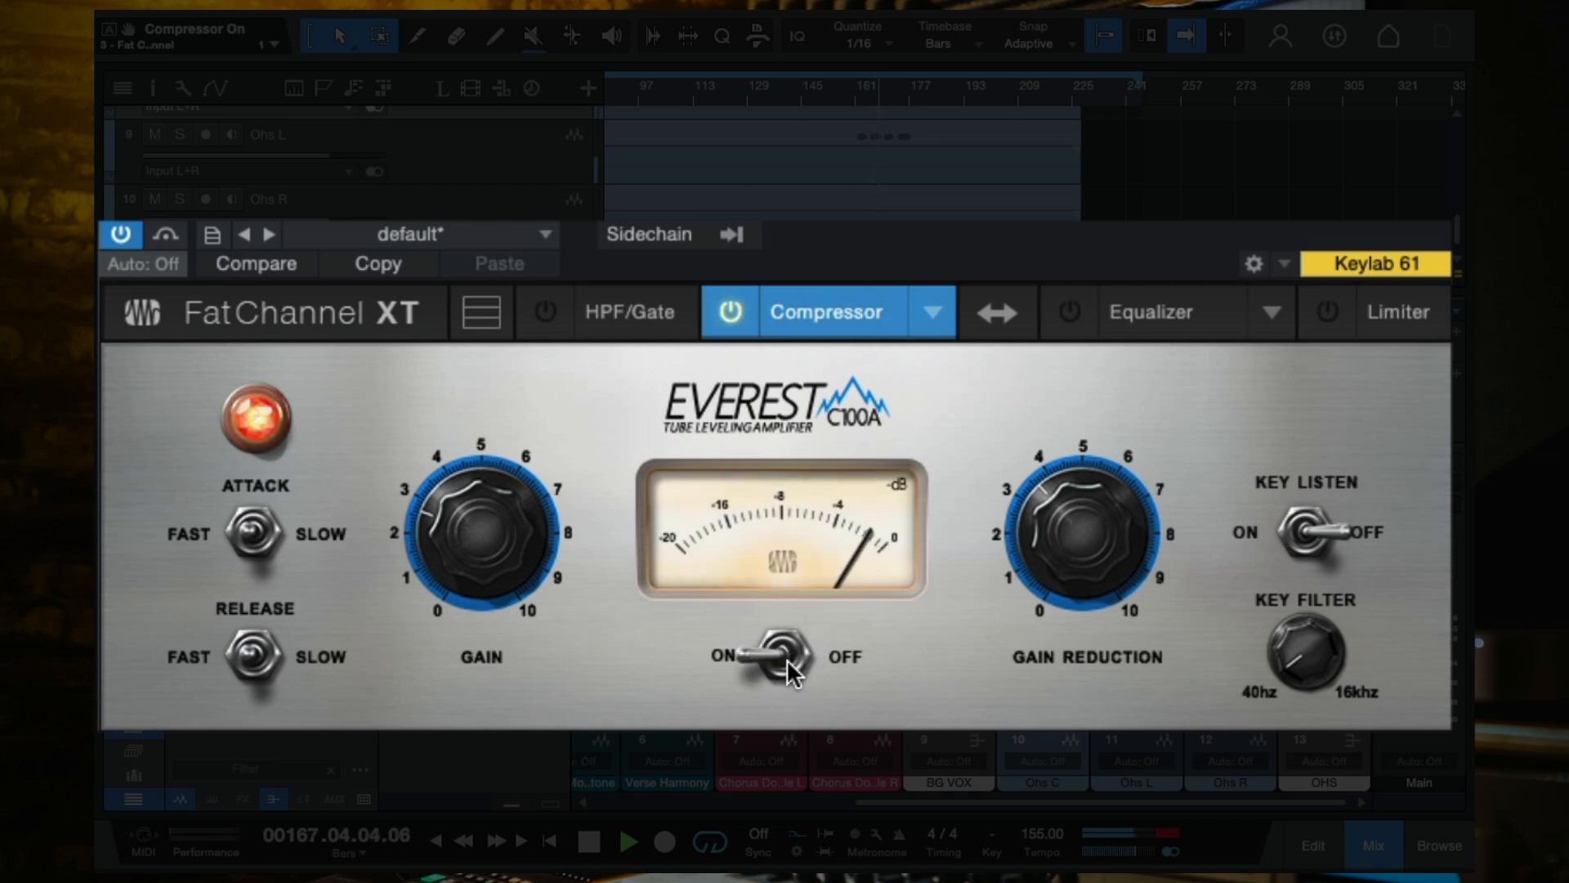
key("space")
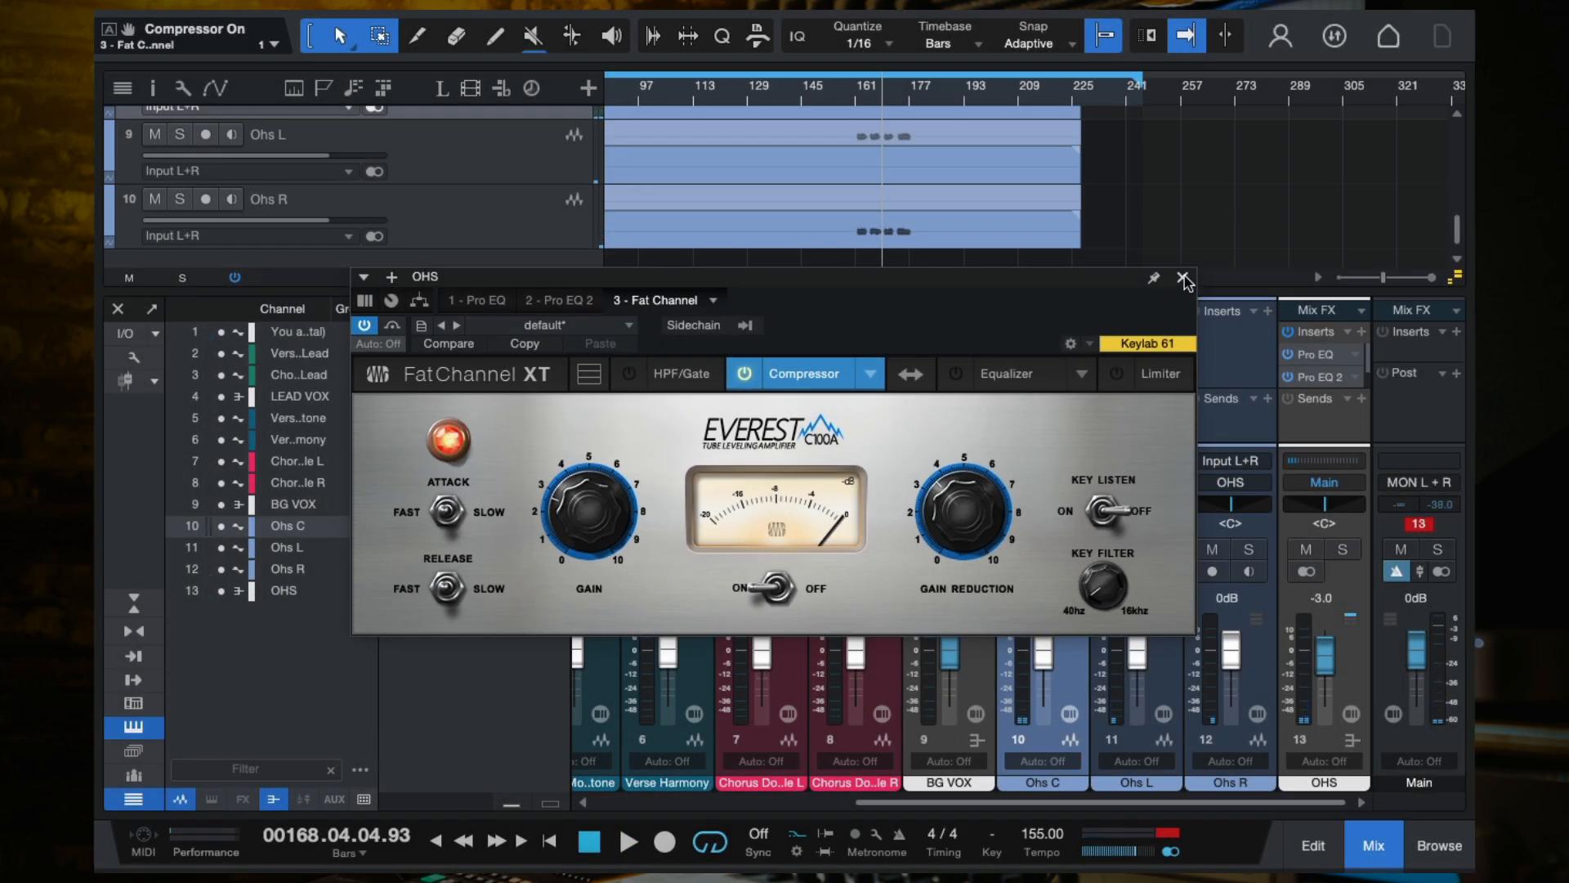
left_click(1182, 278)
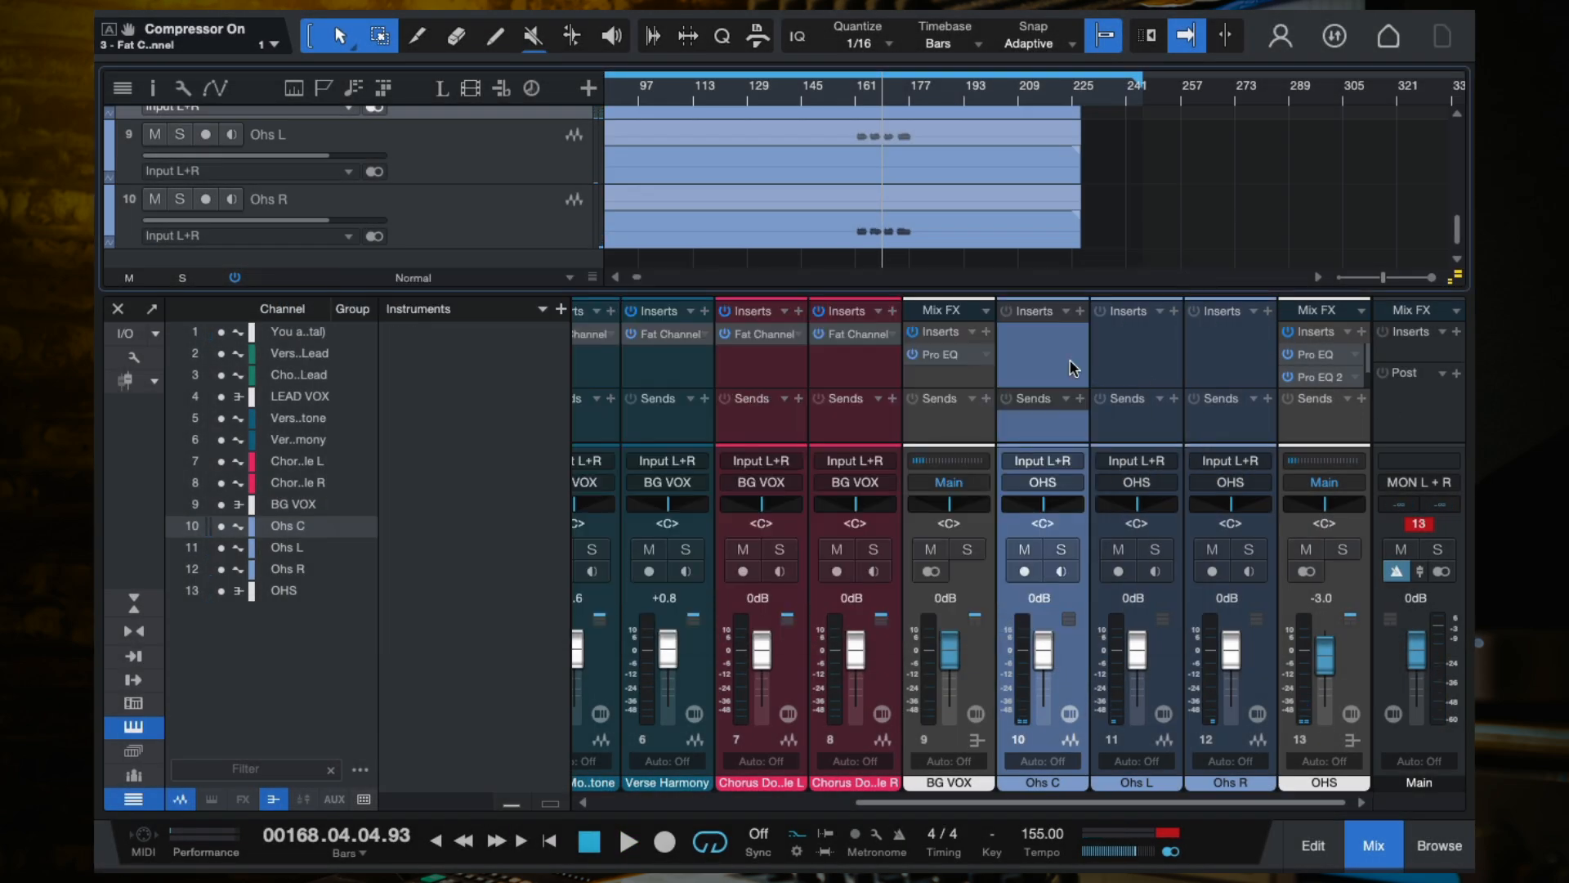
left_click_drag(1368, 369, 1370, 383)
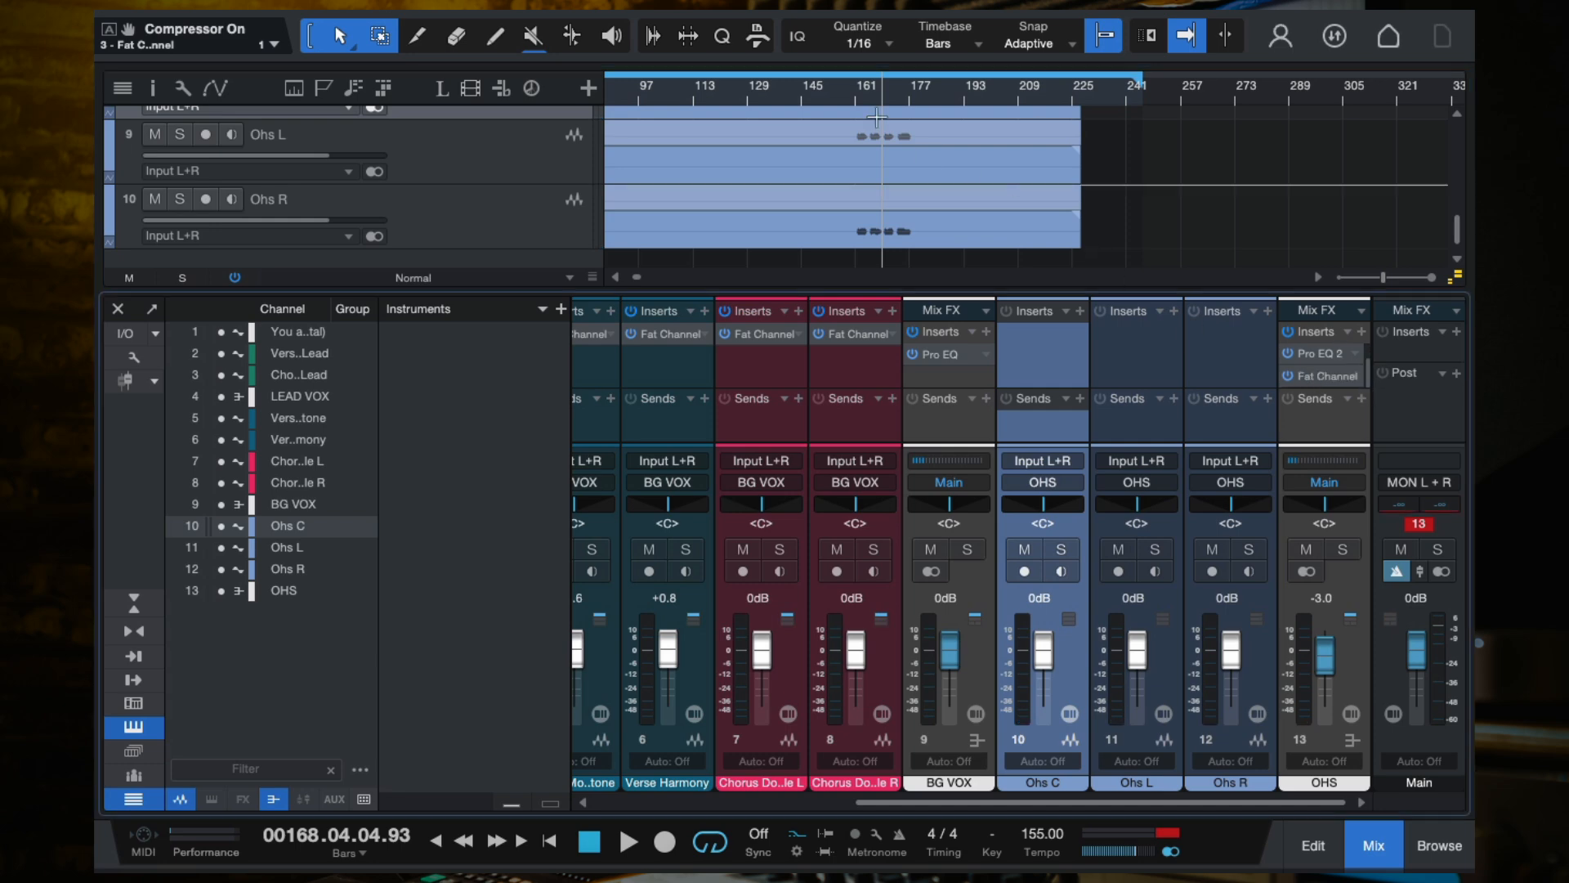
Replay the Ohs from about bar 162 and hide the mixer to show all tracks in the arrangement.
key("space")
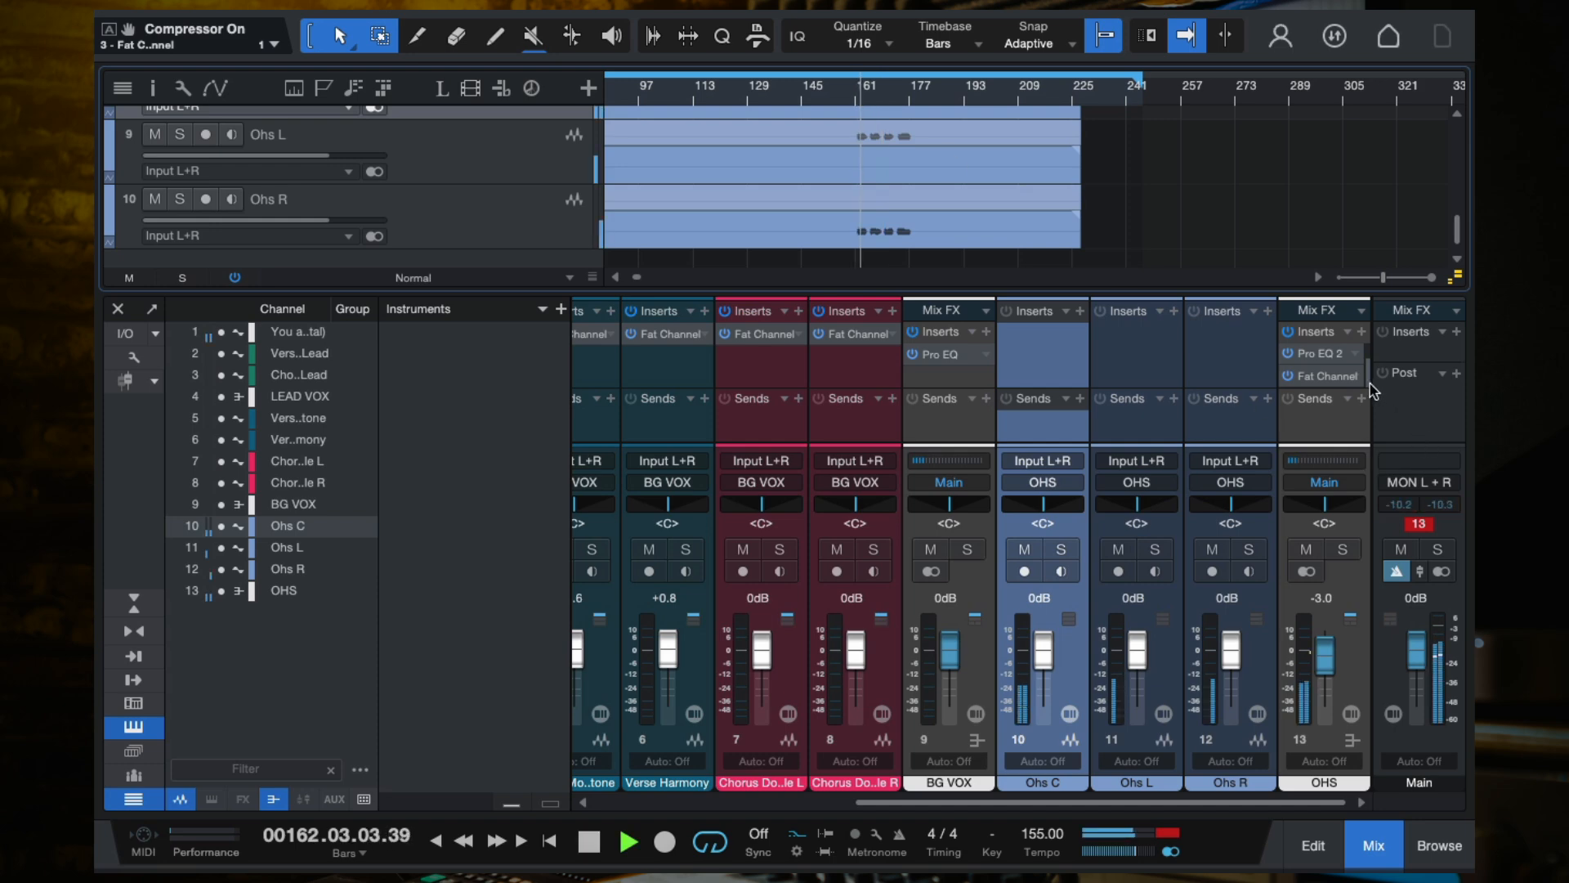
key("space")
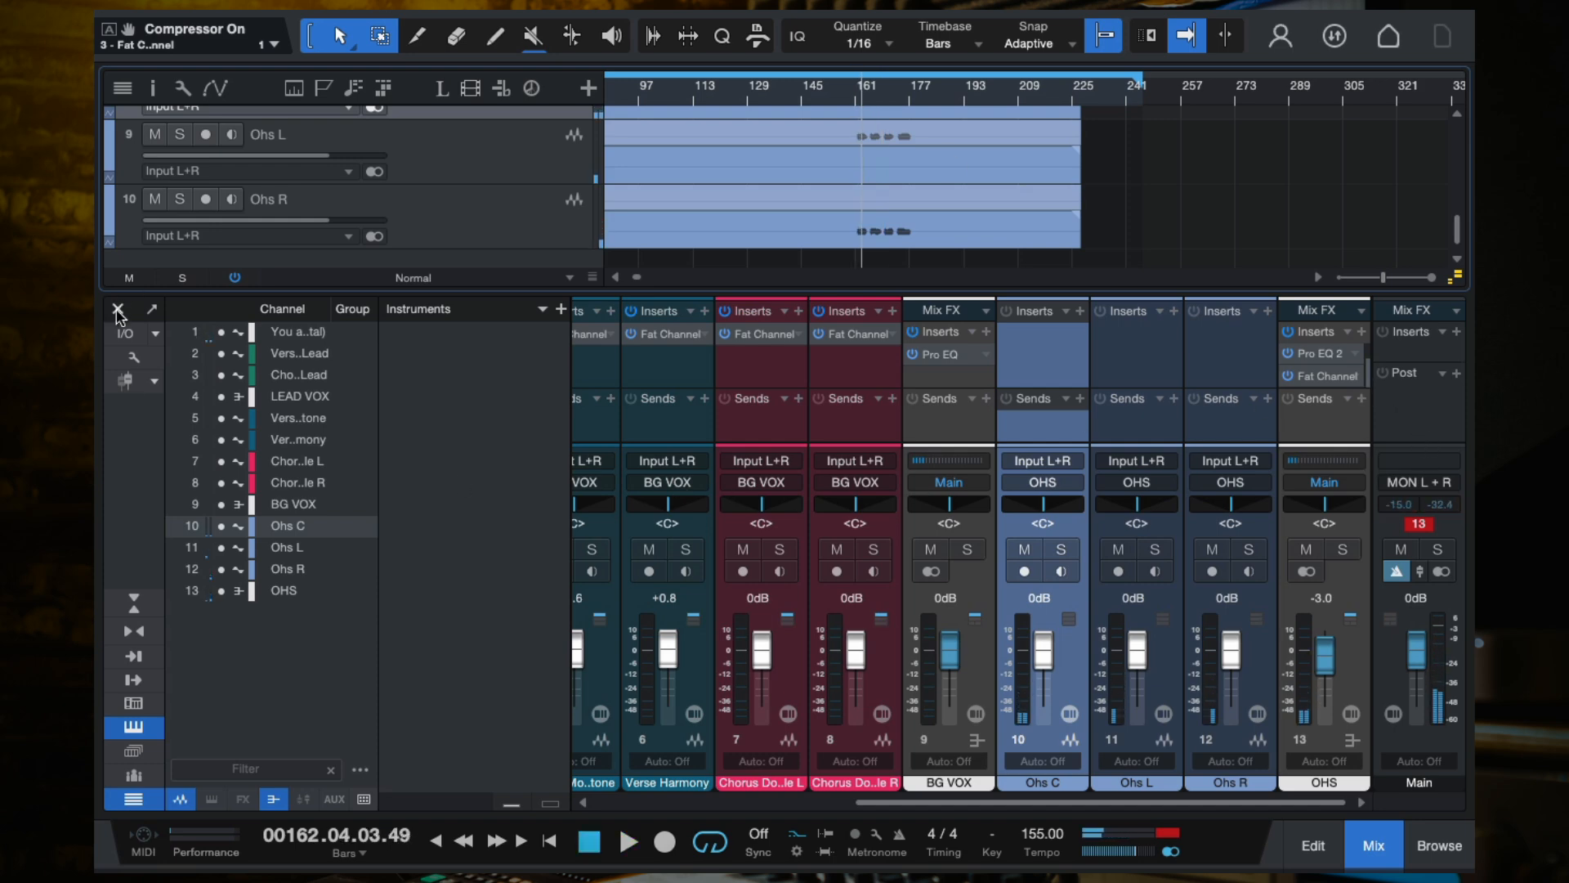
key("F3")
key("space")
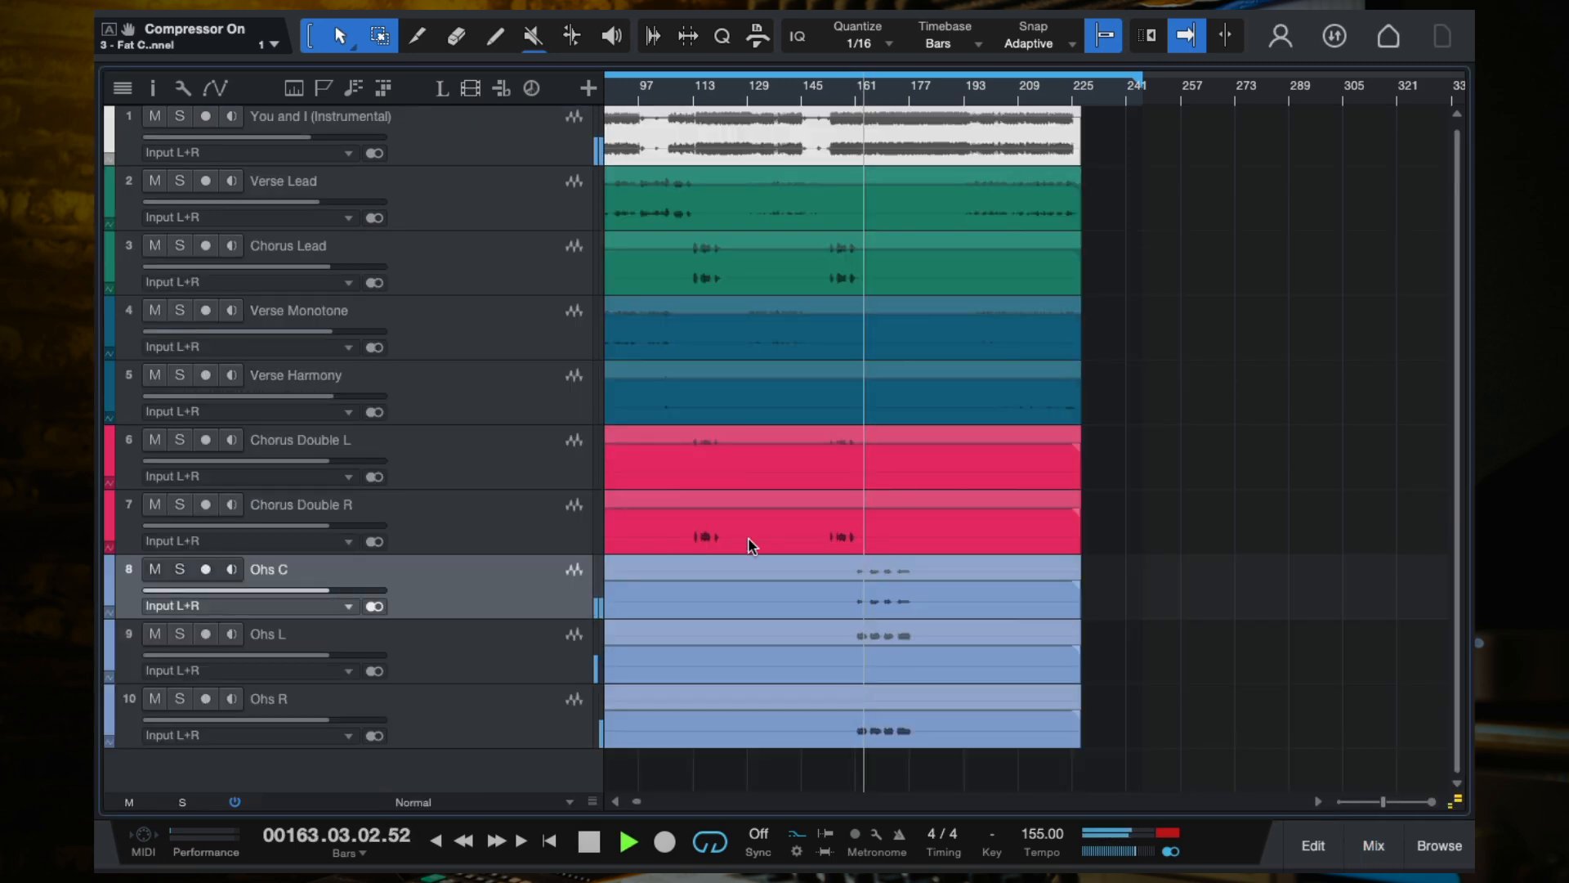
Extend the loop range over the whole song, from bar 1 to the end of the clips near bar 225.
scroll(748, 537, "left", 5)
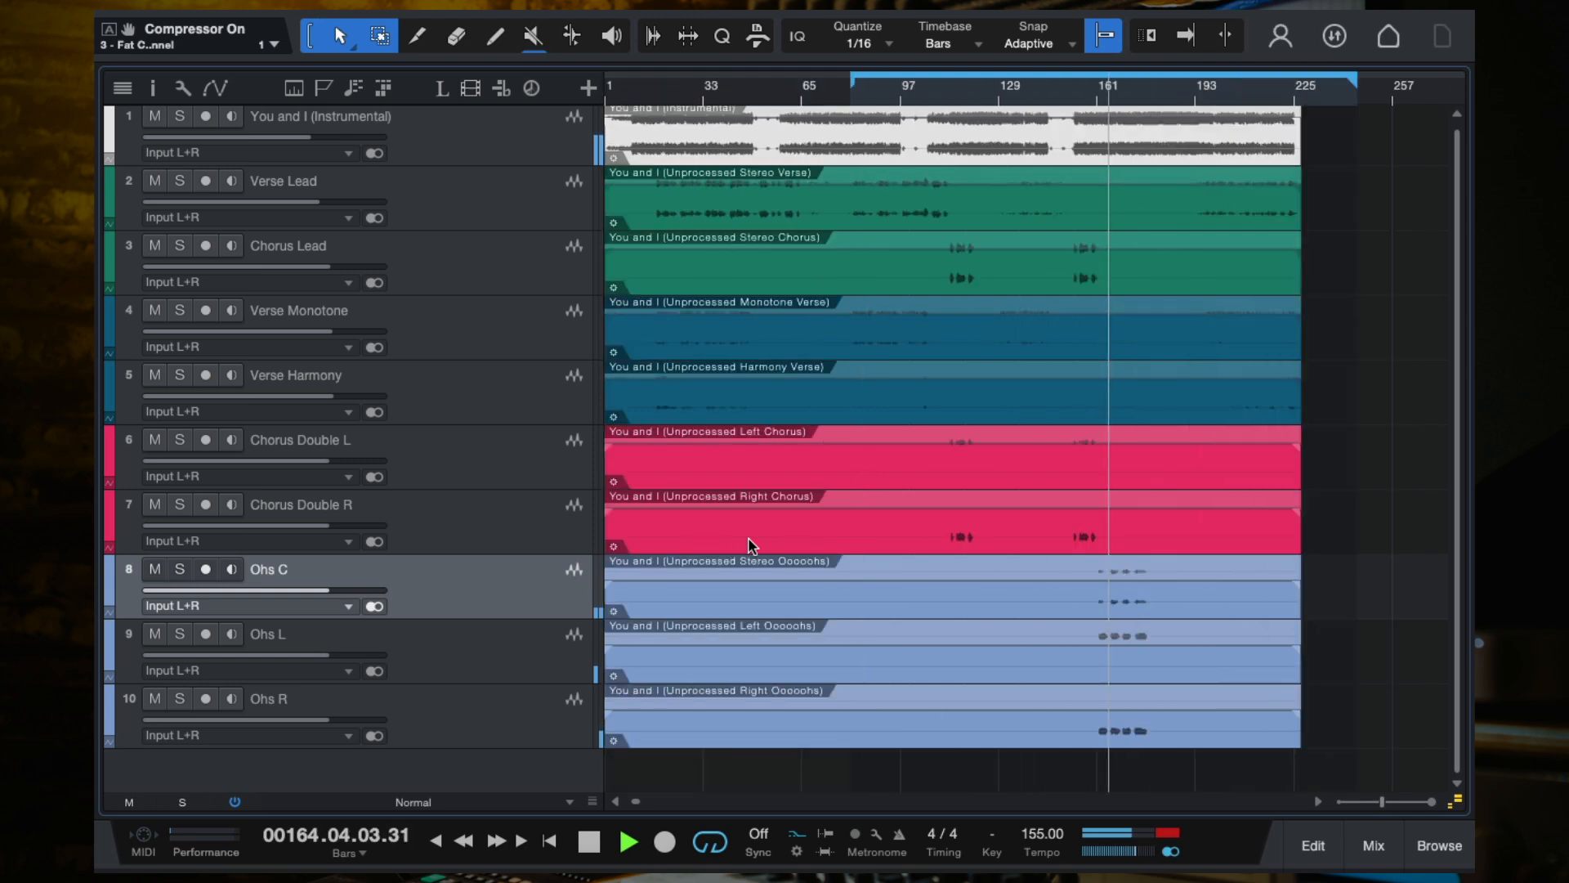
scroll(991, 628, "down", 3)
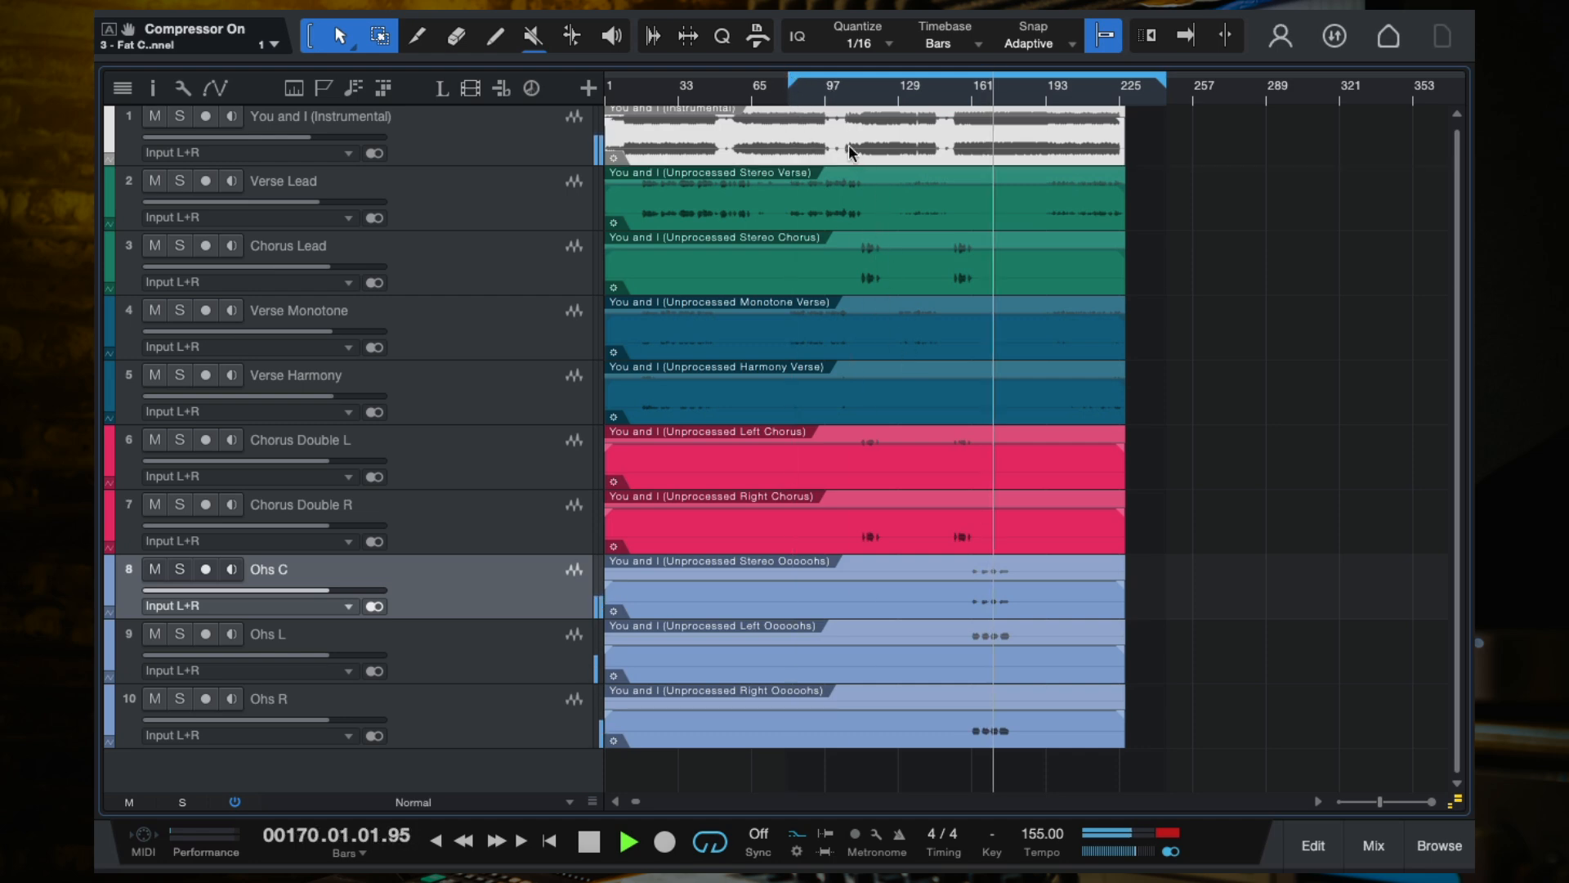
left_click_drag(790, 85, 606, 85)
left_click_drag(1162, 79, 1125, 79)
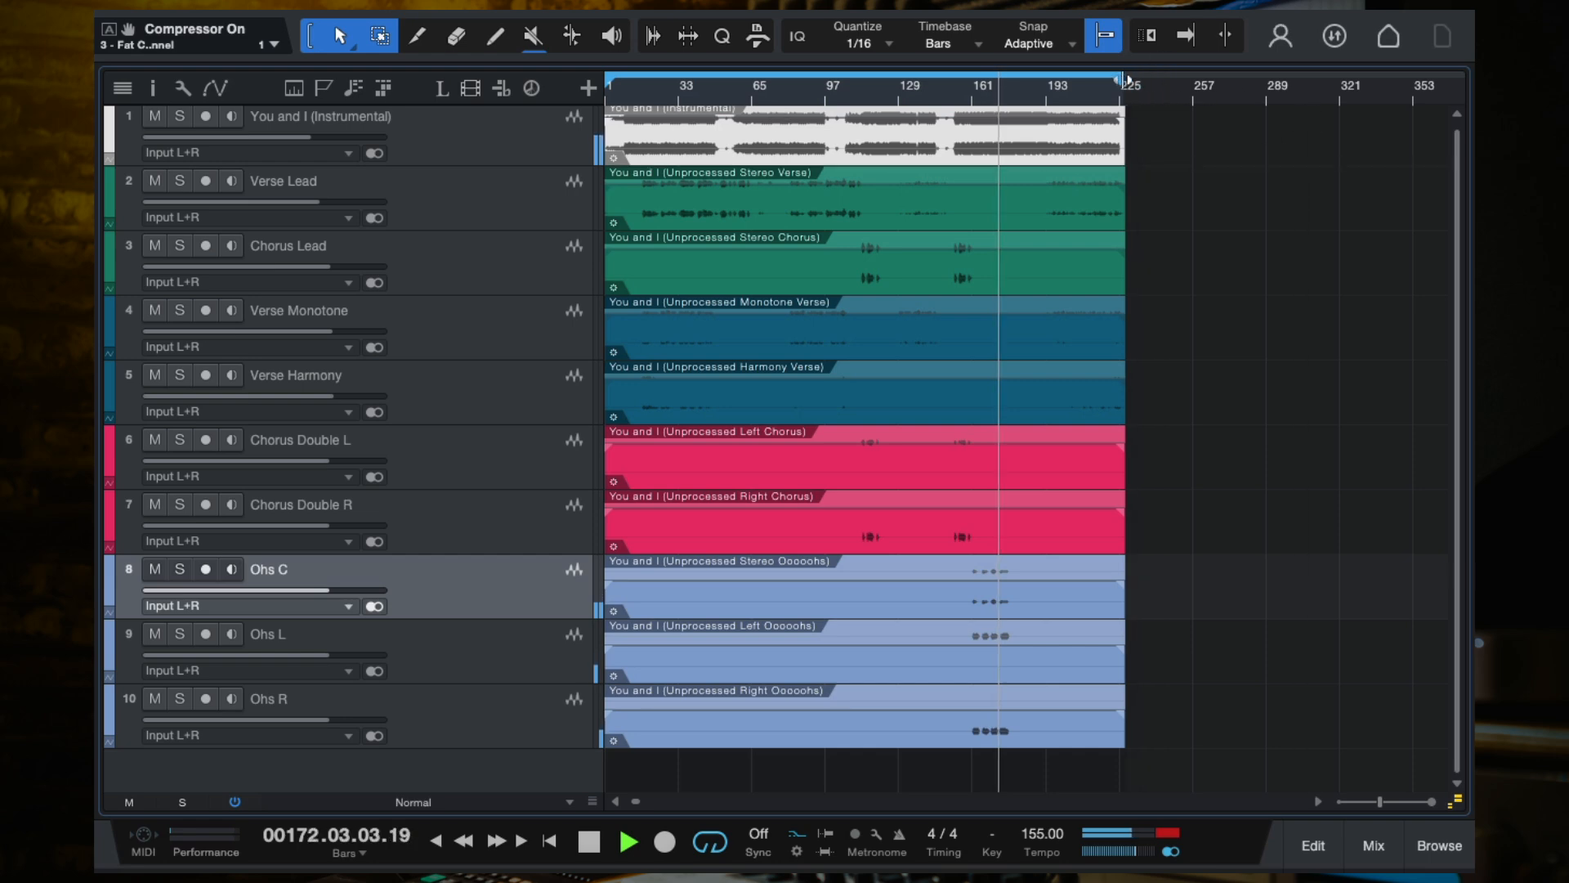
Show the mixer again, stop playback and open Pro EQ 2 on the OHS bus.
scroll(1110, 291, "up", 5)
scroll(1110, 291, "down", 3)
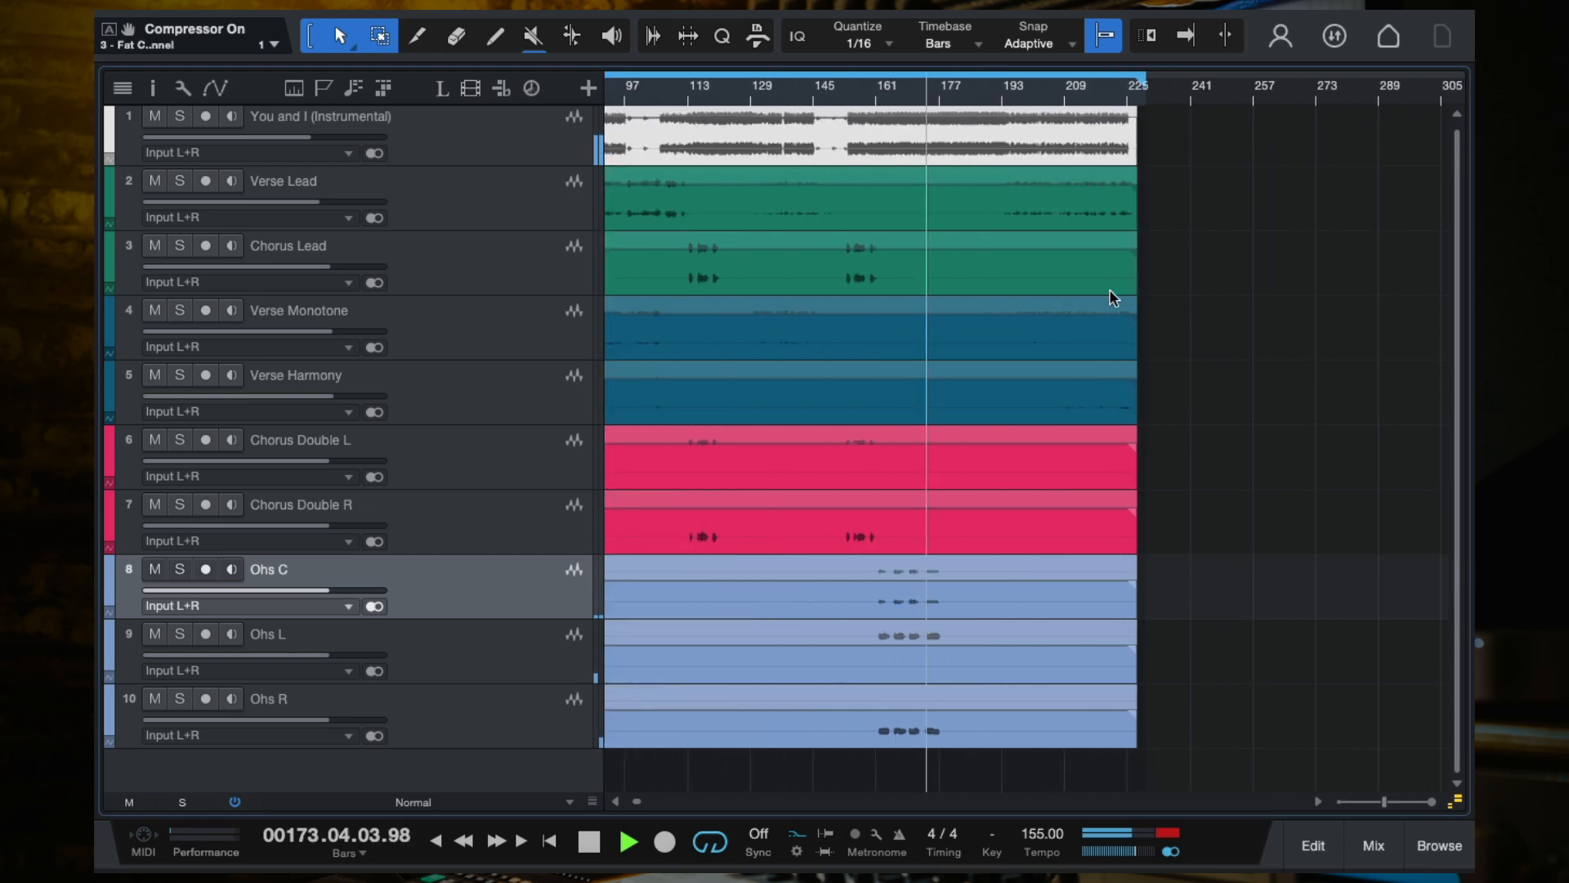
scroll(1110, 290, "left", 3)
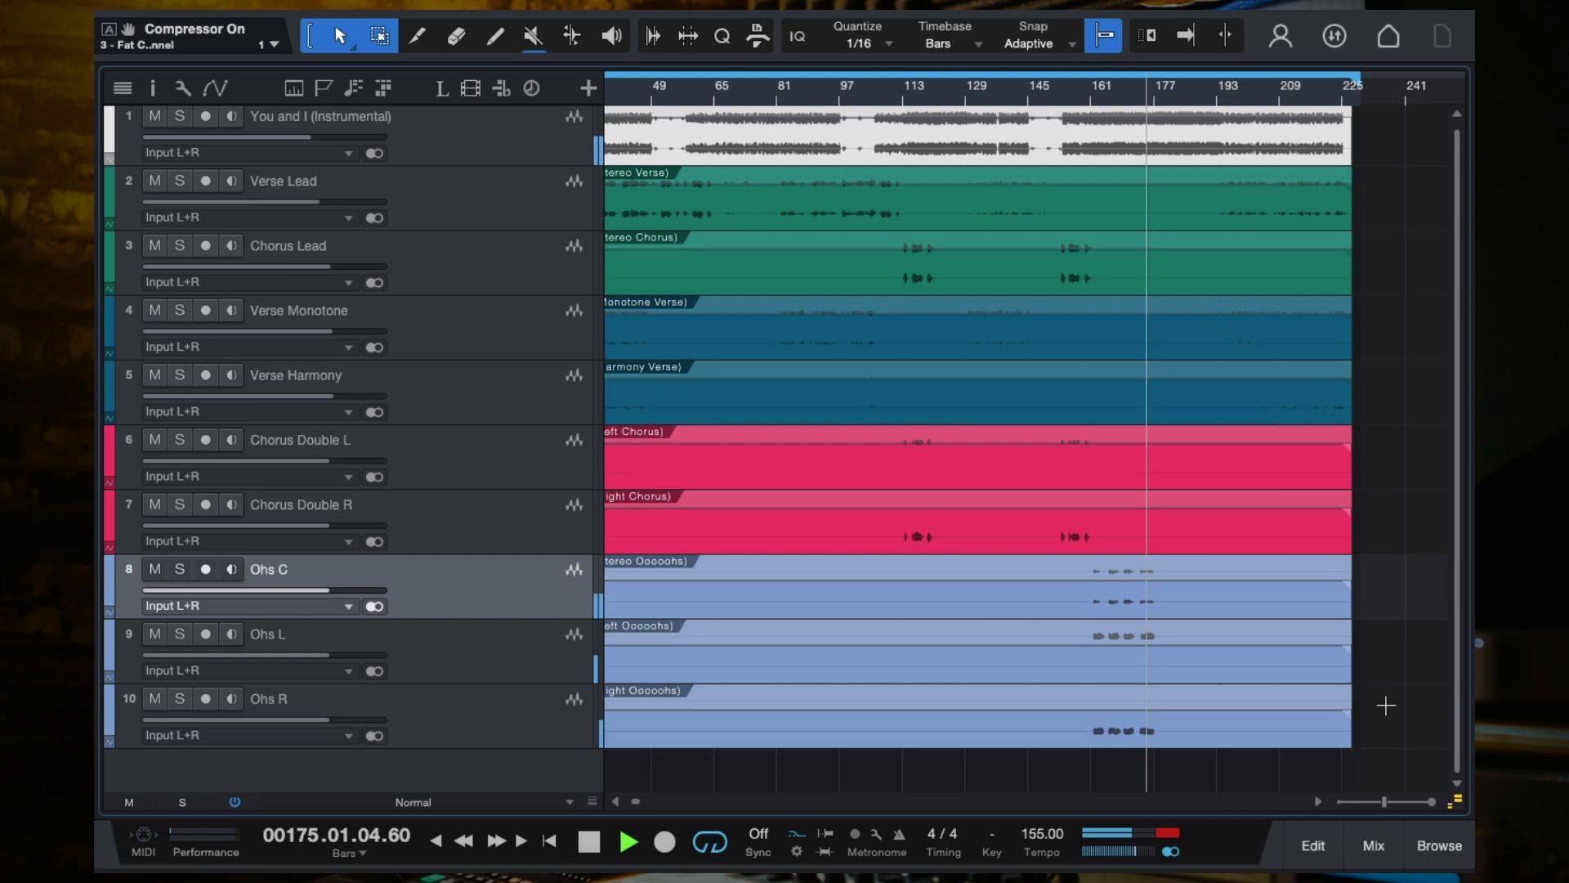
left_click(1374, 846)
key("space")
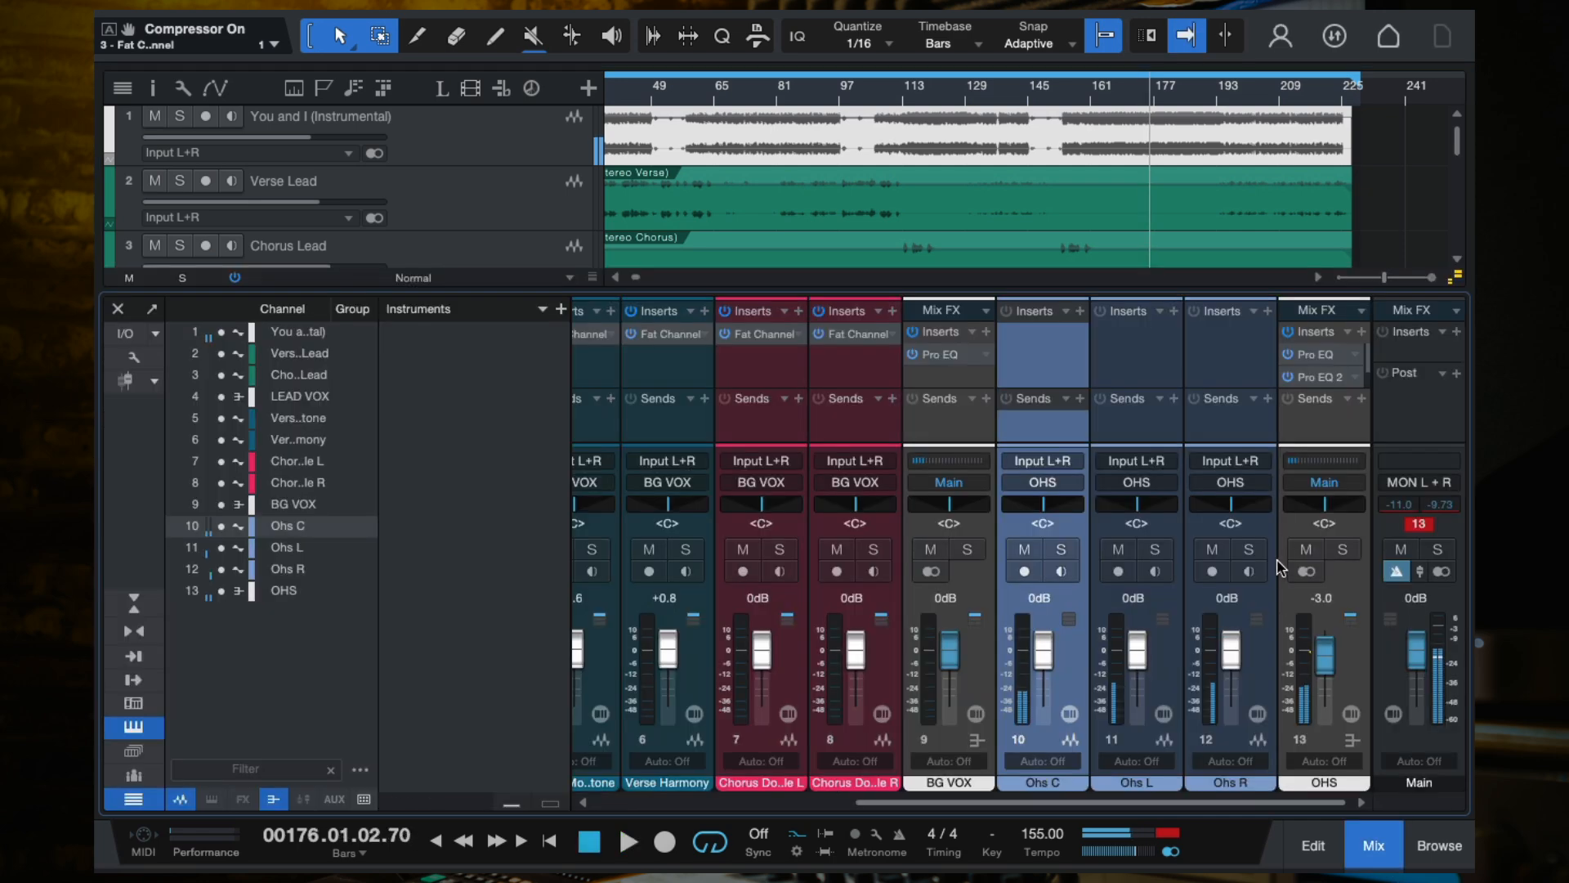
left_click(1316, 378)
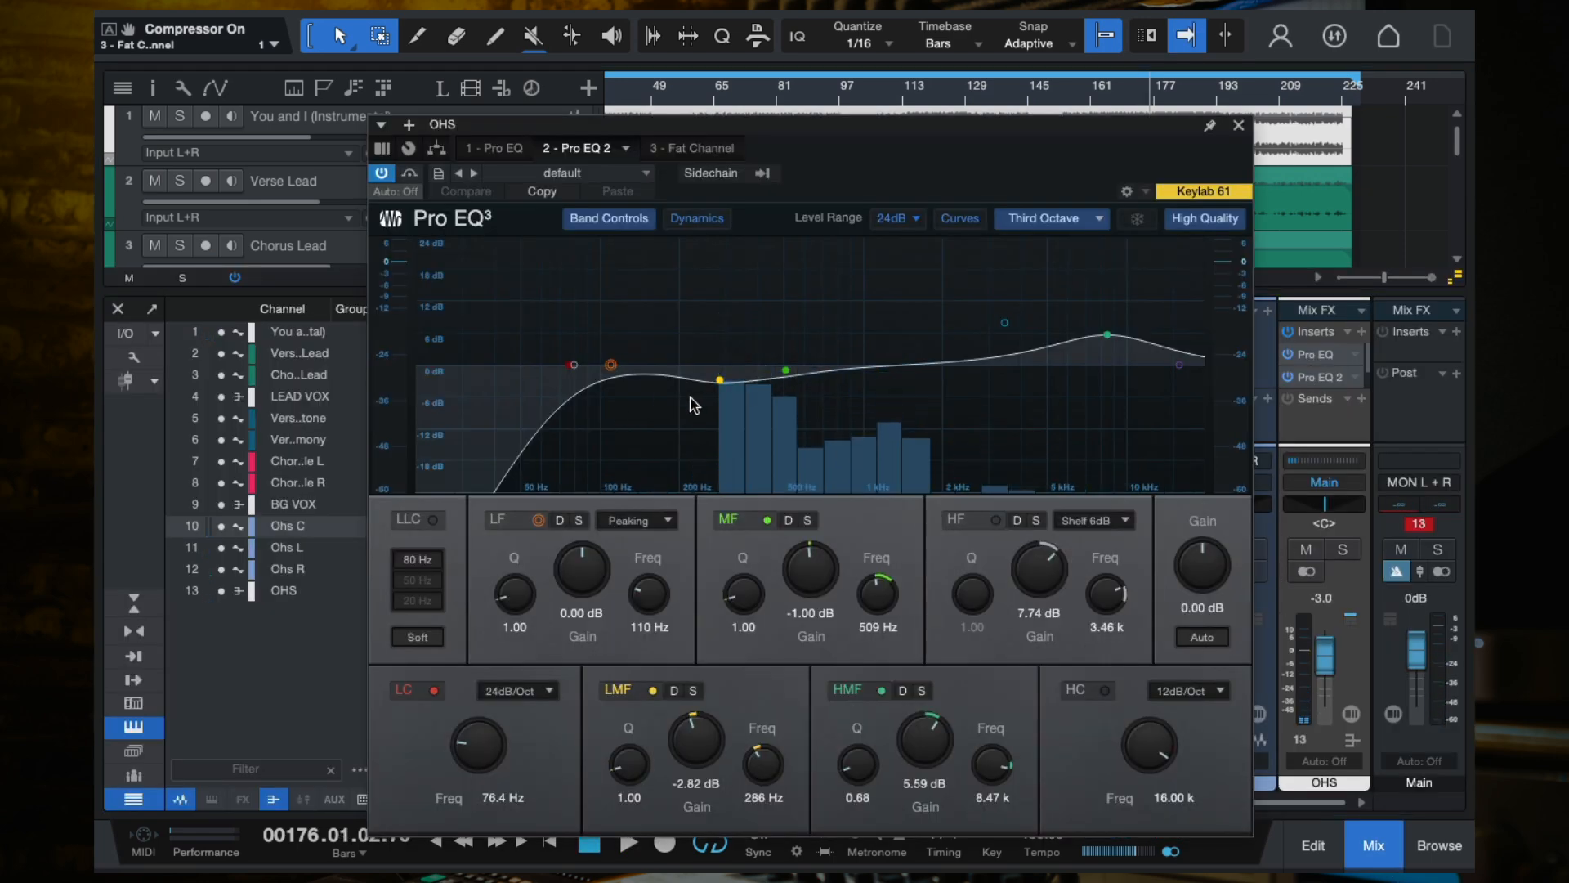
Try the low-frequency band of the OHS Pro EQ 2 at 151 Hz and -0.20 dB during playback.
left_click_drag(610, 365, 644, 376)
key("space")
key("space")
key("space")
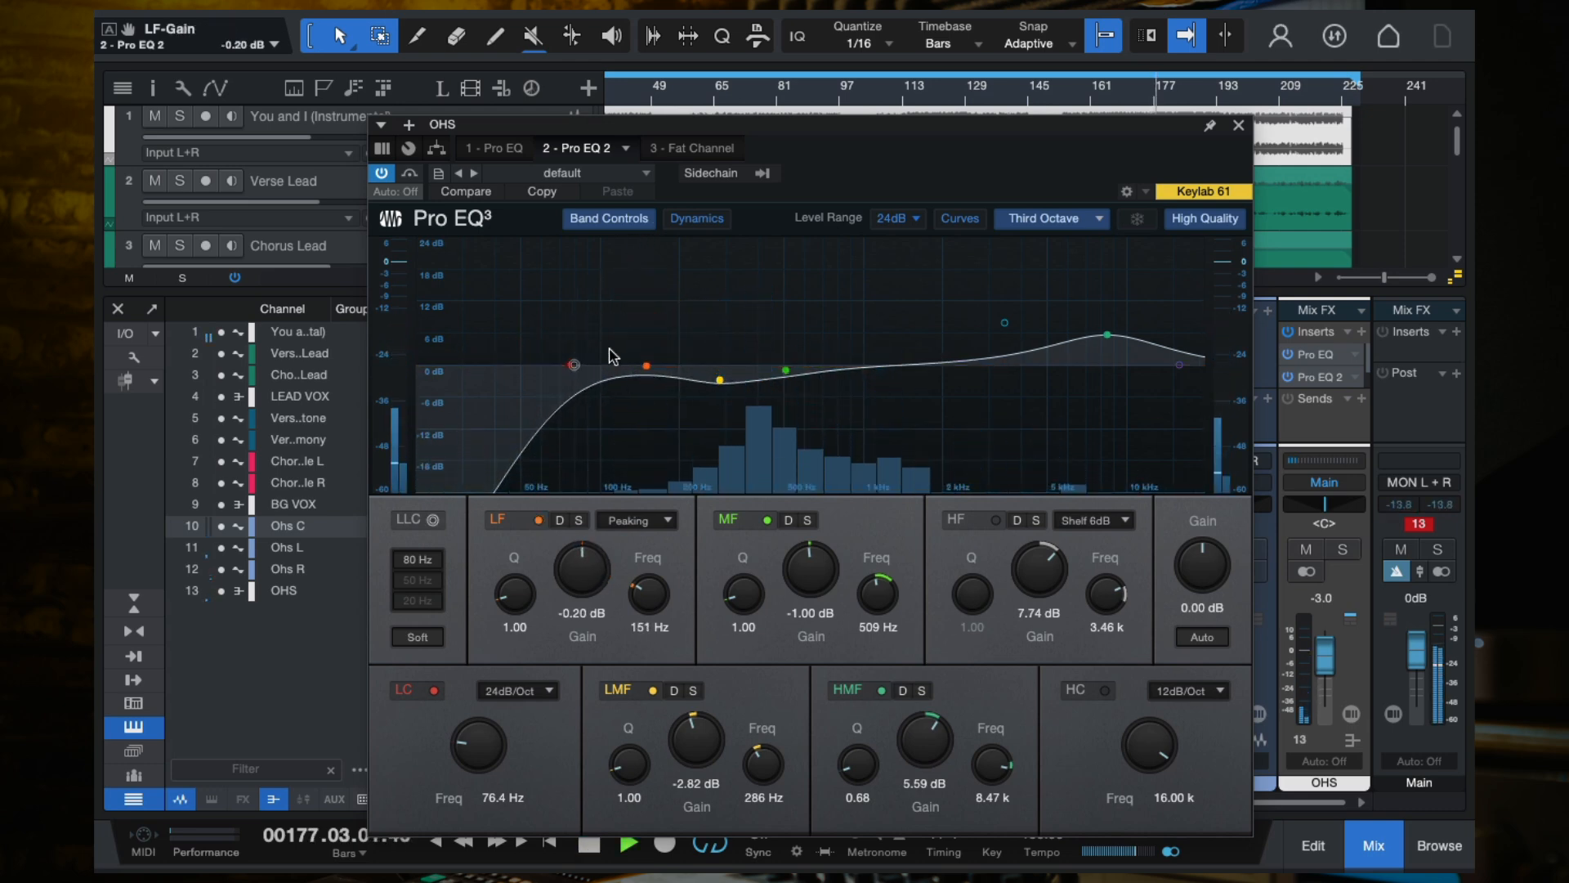
double_click(645, 368)
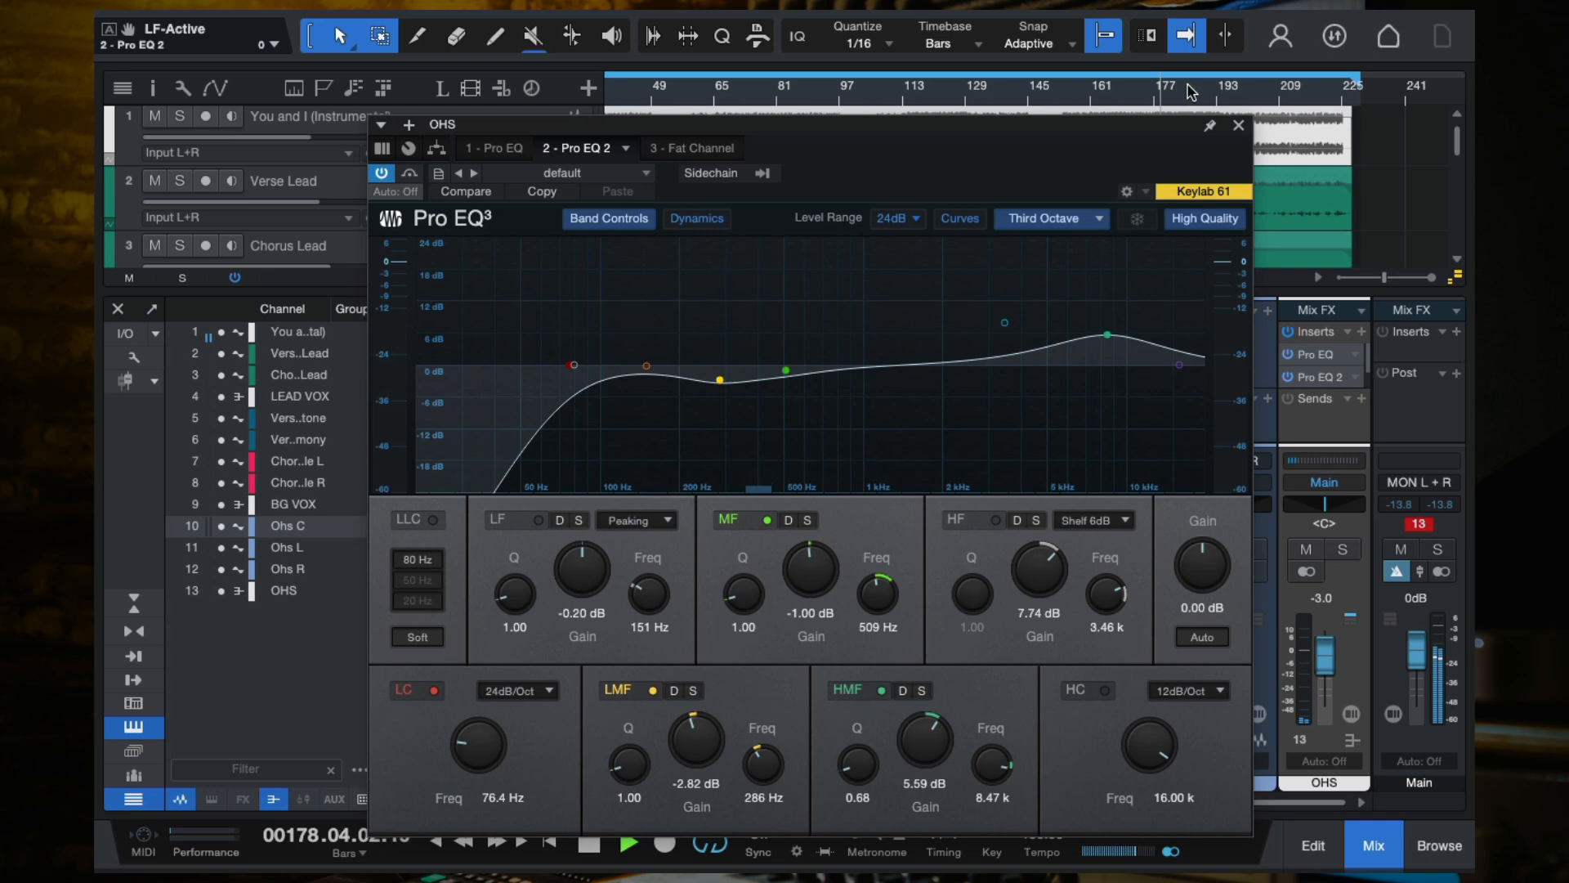
key("space")
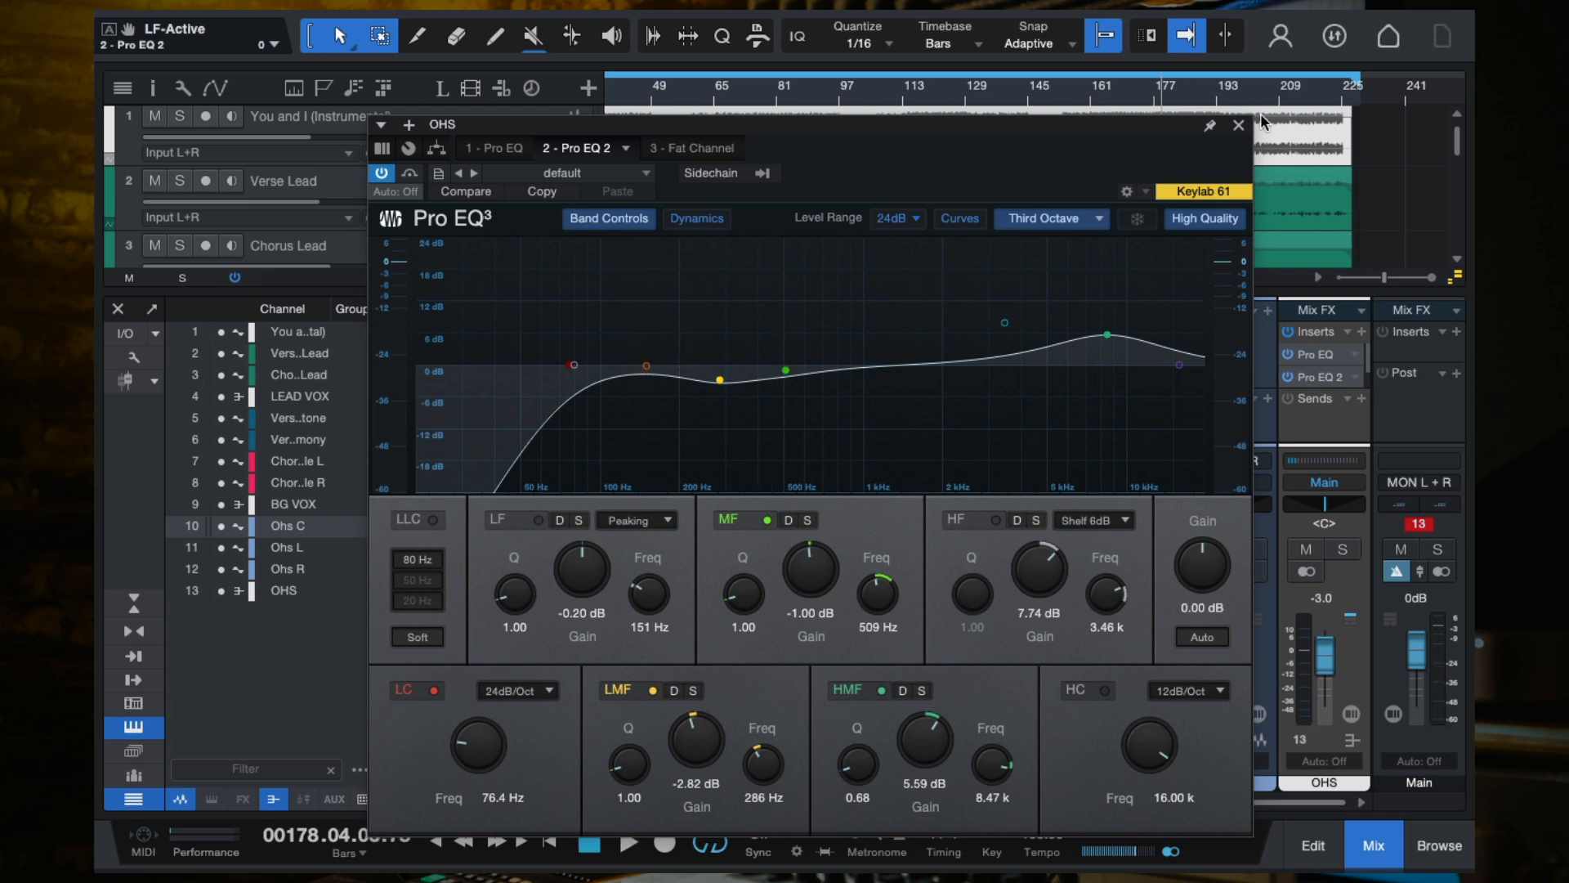
Replay the Ohs and set the OHS Pro EQ 2's mid-frequency band to 500 Hz, closing the EQ.
left_click(1218, 96)
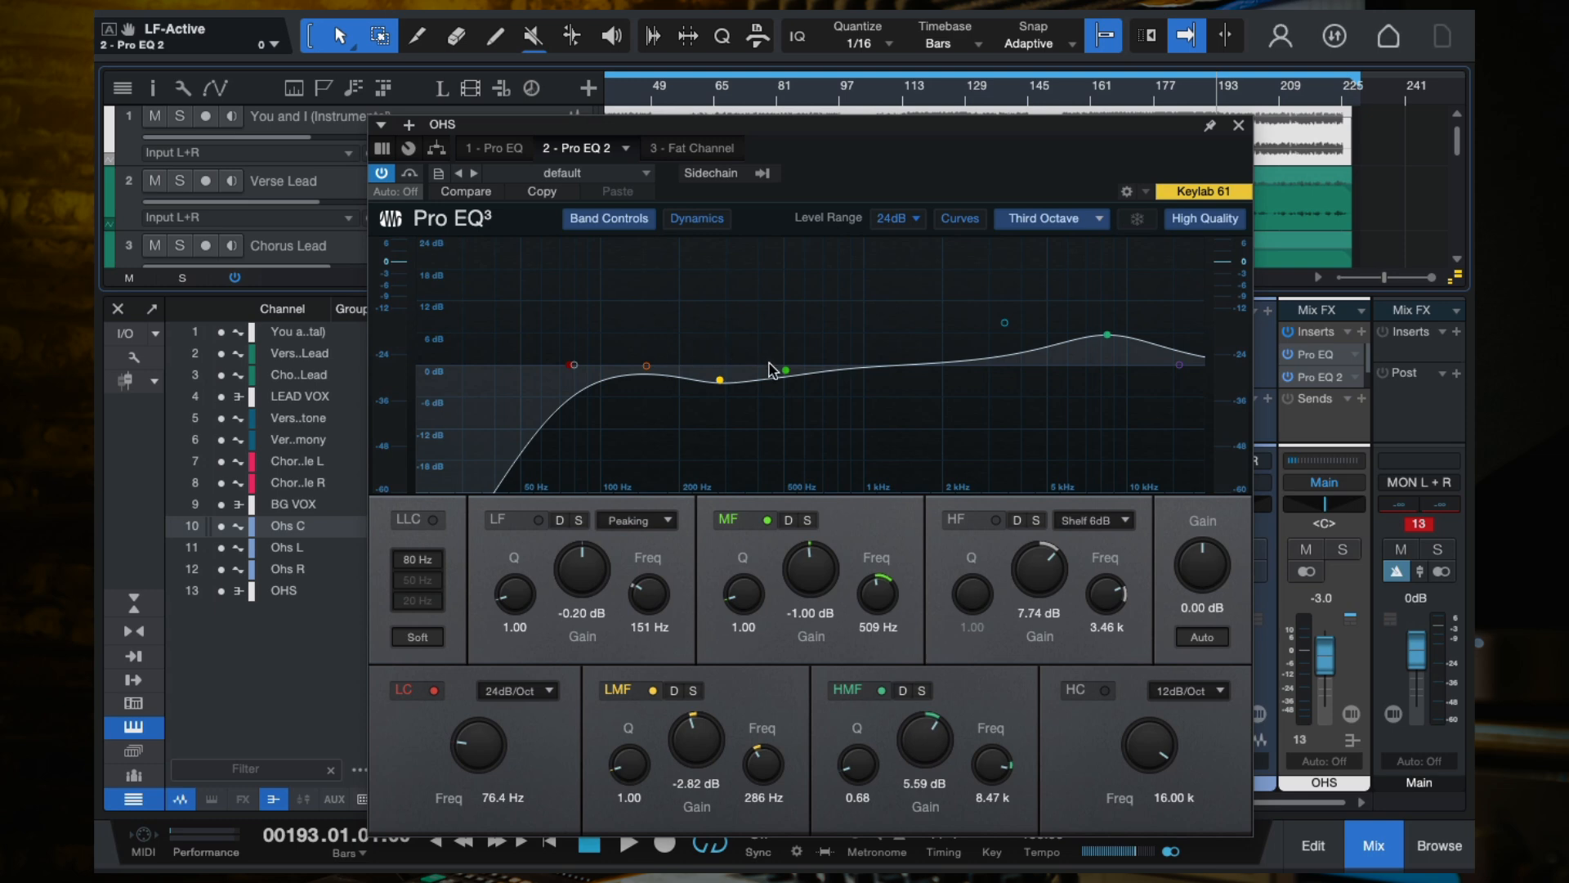
key("space")
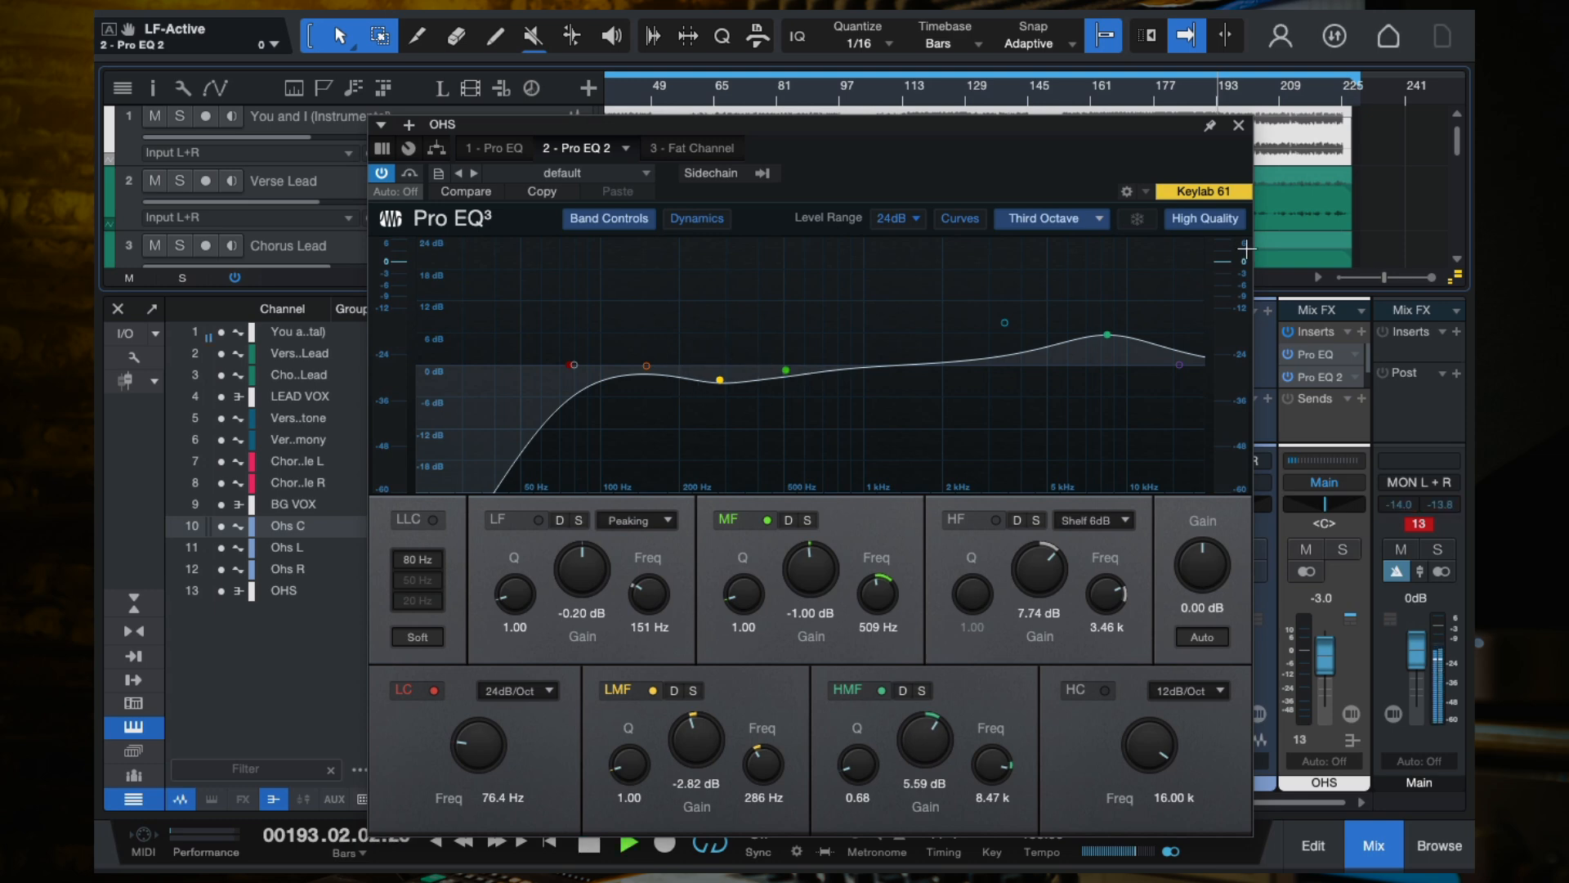
left_click(1167, 98)
left_click(1117, 90)
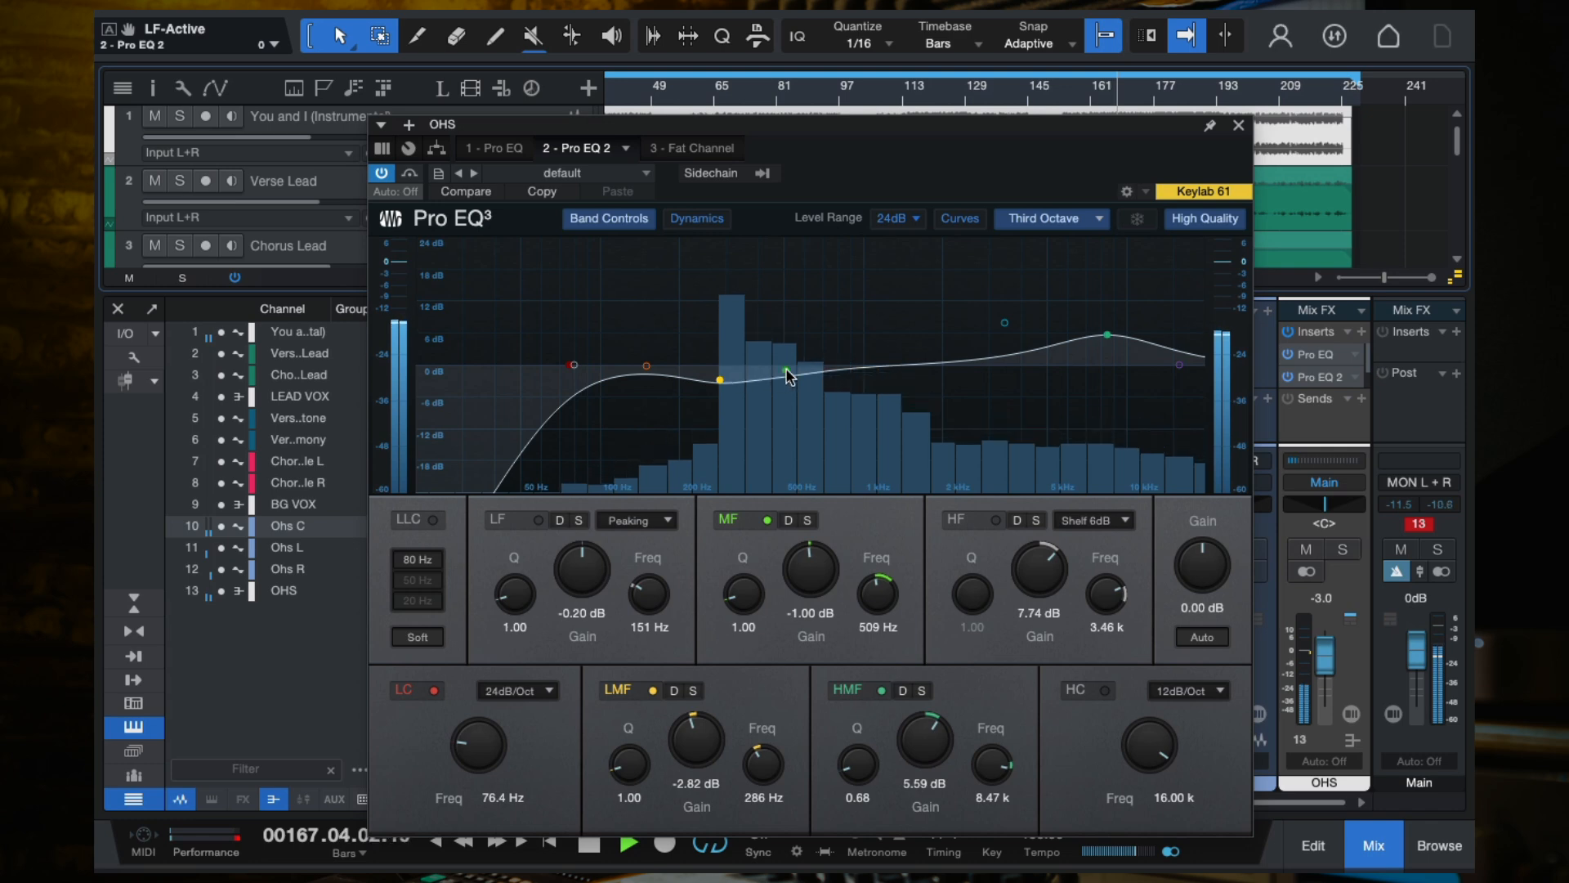
mouse_move(788, 375)
left_mouse_down()
mouse_move(809, 392)
mouse_move(748, 282)
mouse_move(846, 265)
mouse_move(926, 287)
mouse_move(789, 271)
mouse_move(736, 364)
mouse_move(784, 380)
left_mouse_up()
left_click(1239, 125)
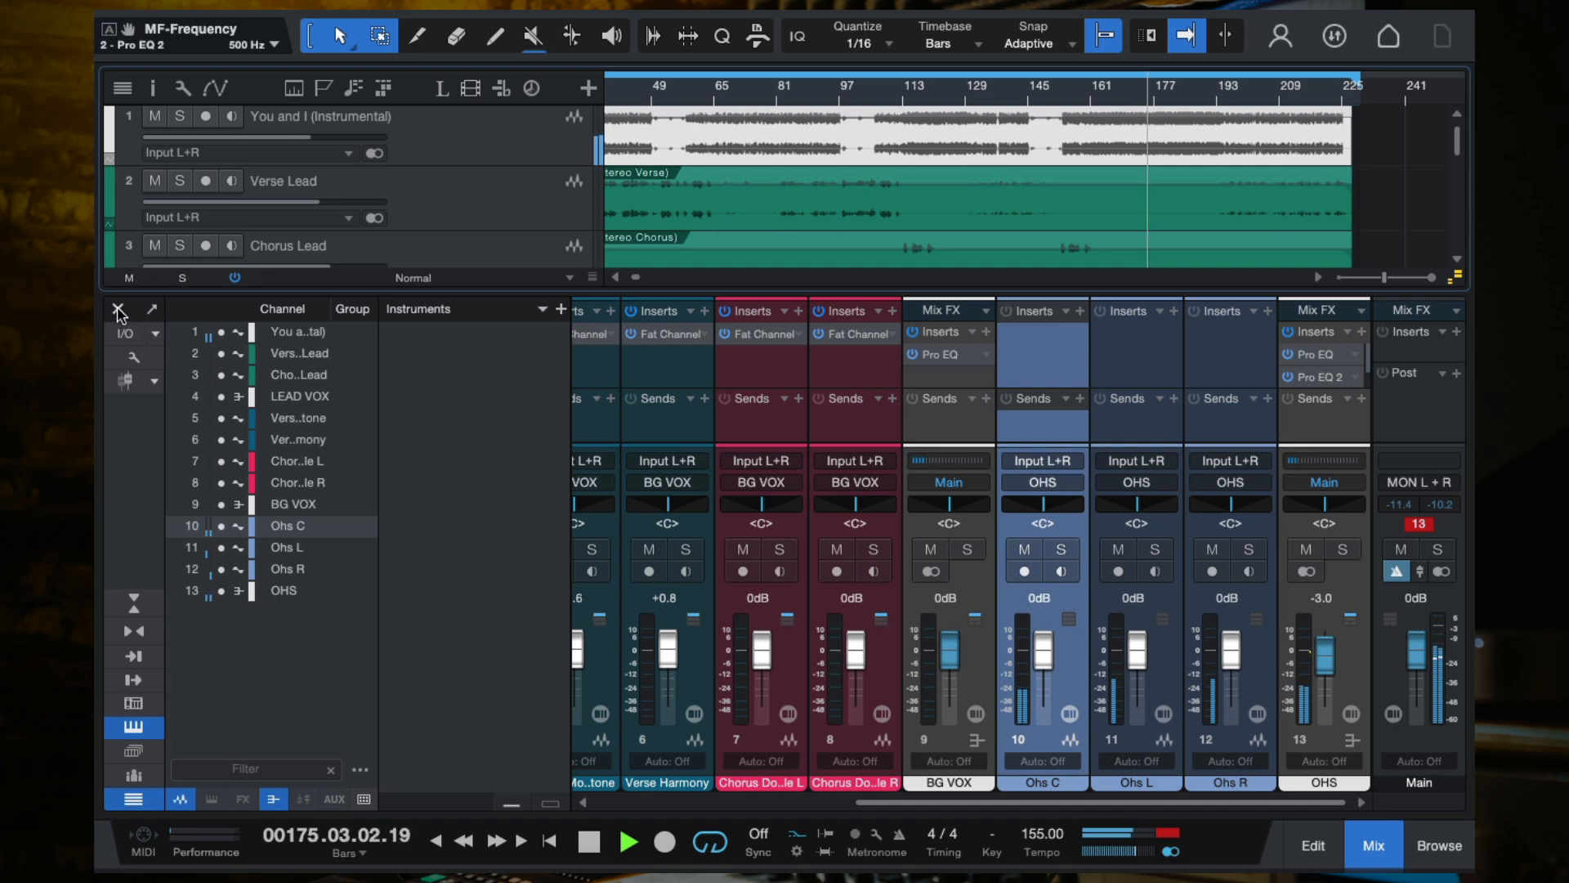
Stop playback, hide the mixer to show the whole song and place the playhead at bar 56.
scroll(895, 387, "left", 4)
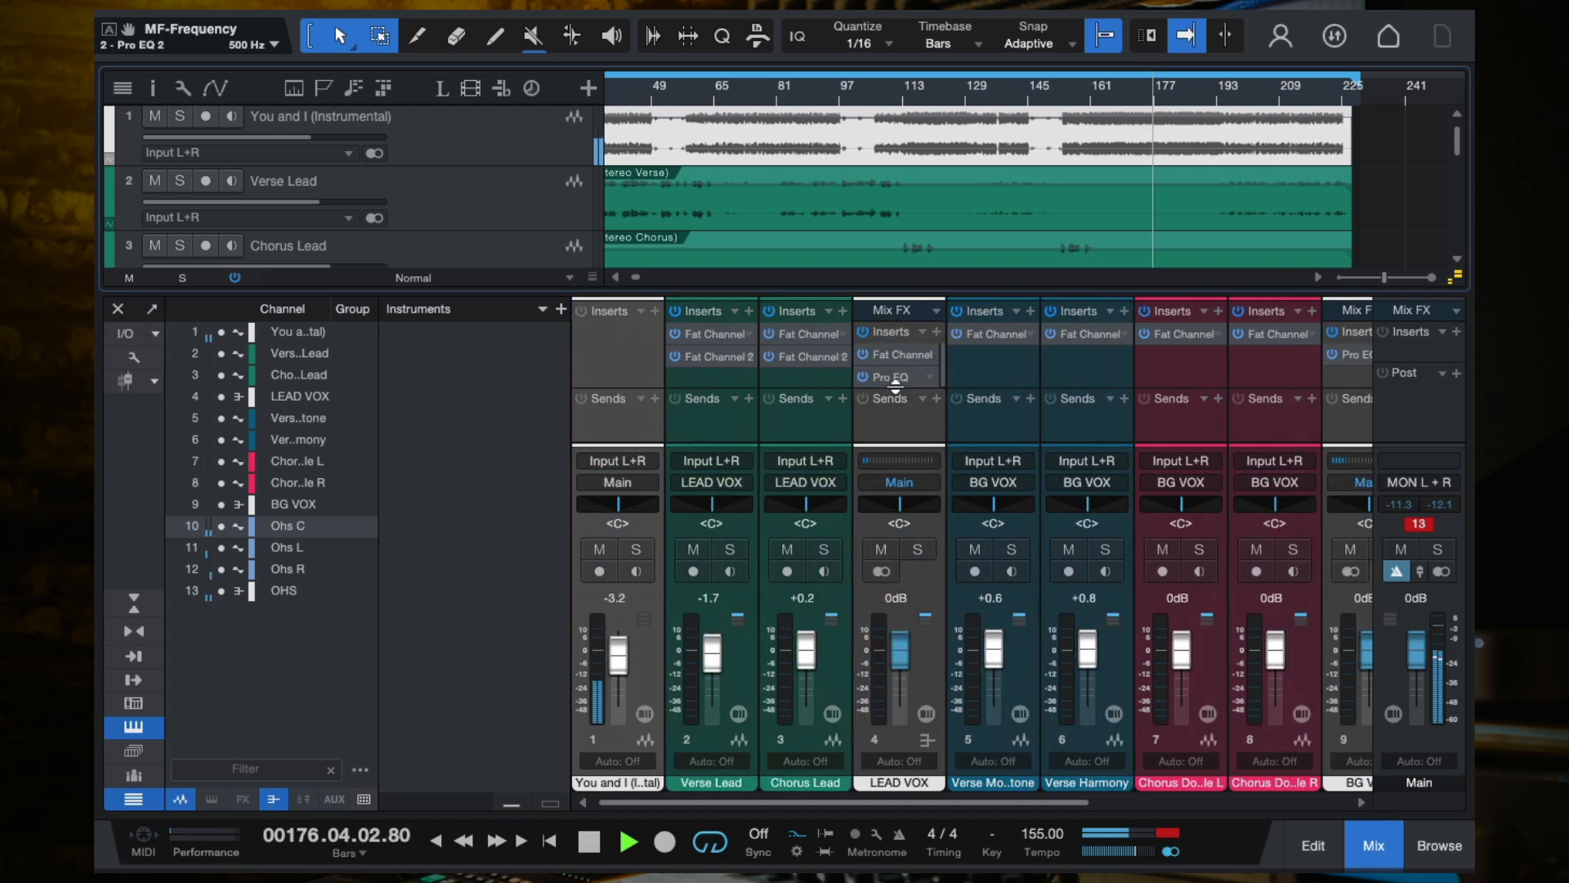
left_click(118, 309)
key("space")
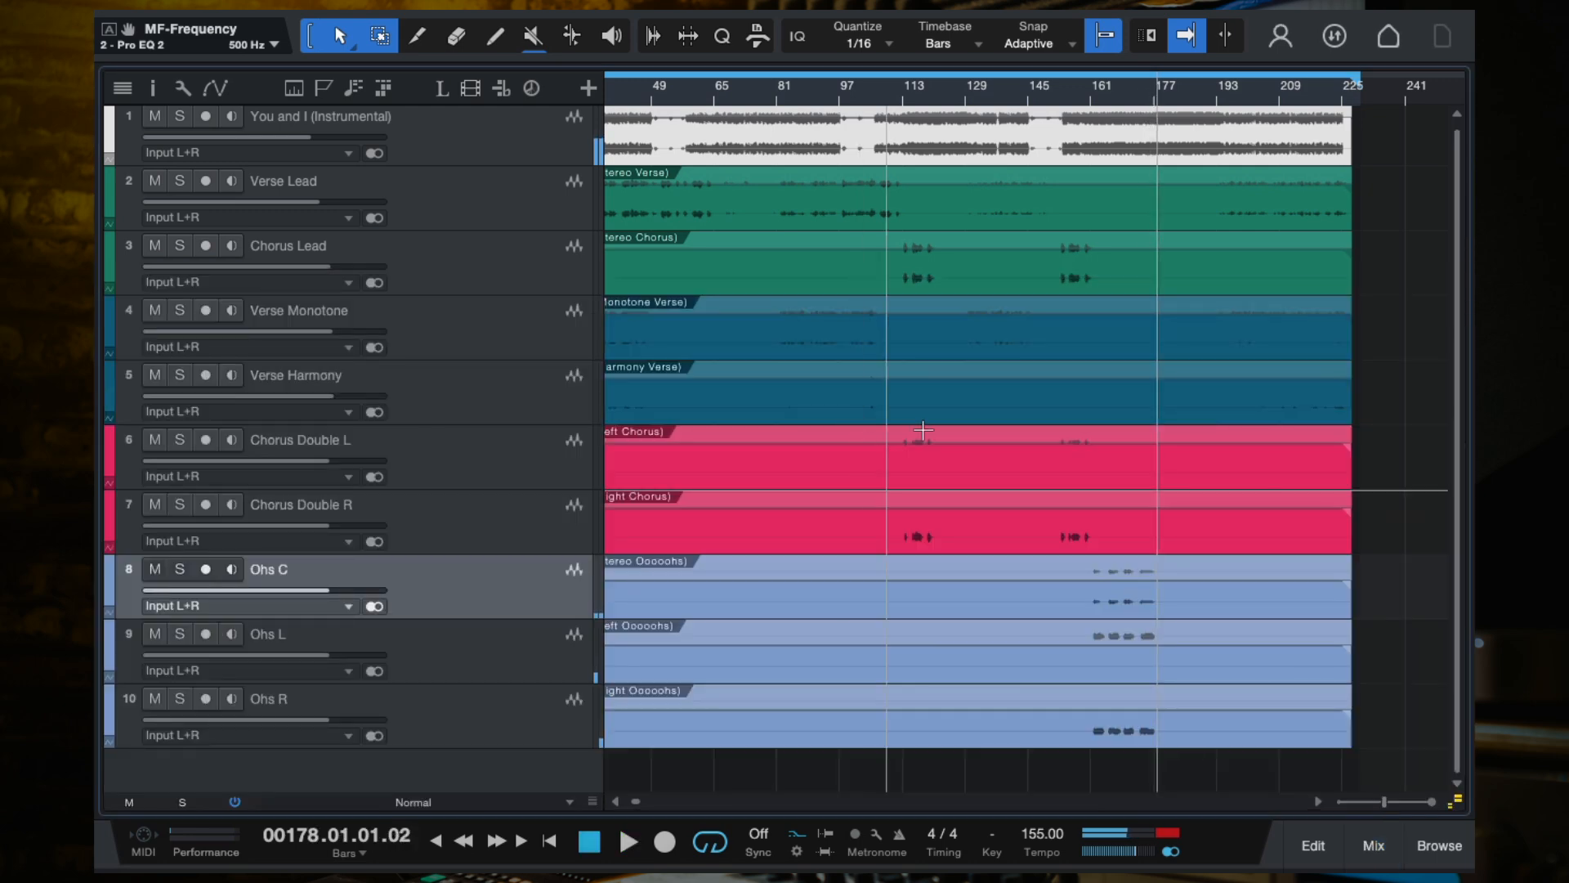
scroll(973, 451, "up", 1)
key("w")
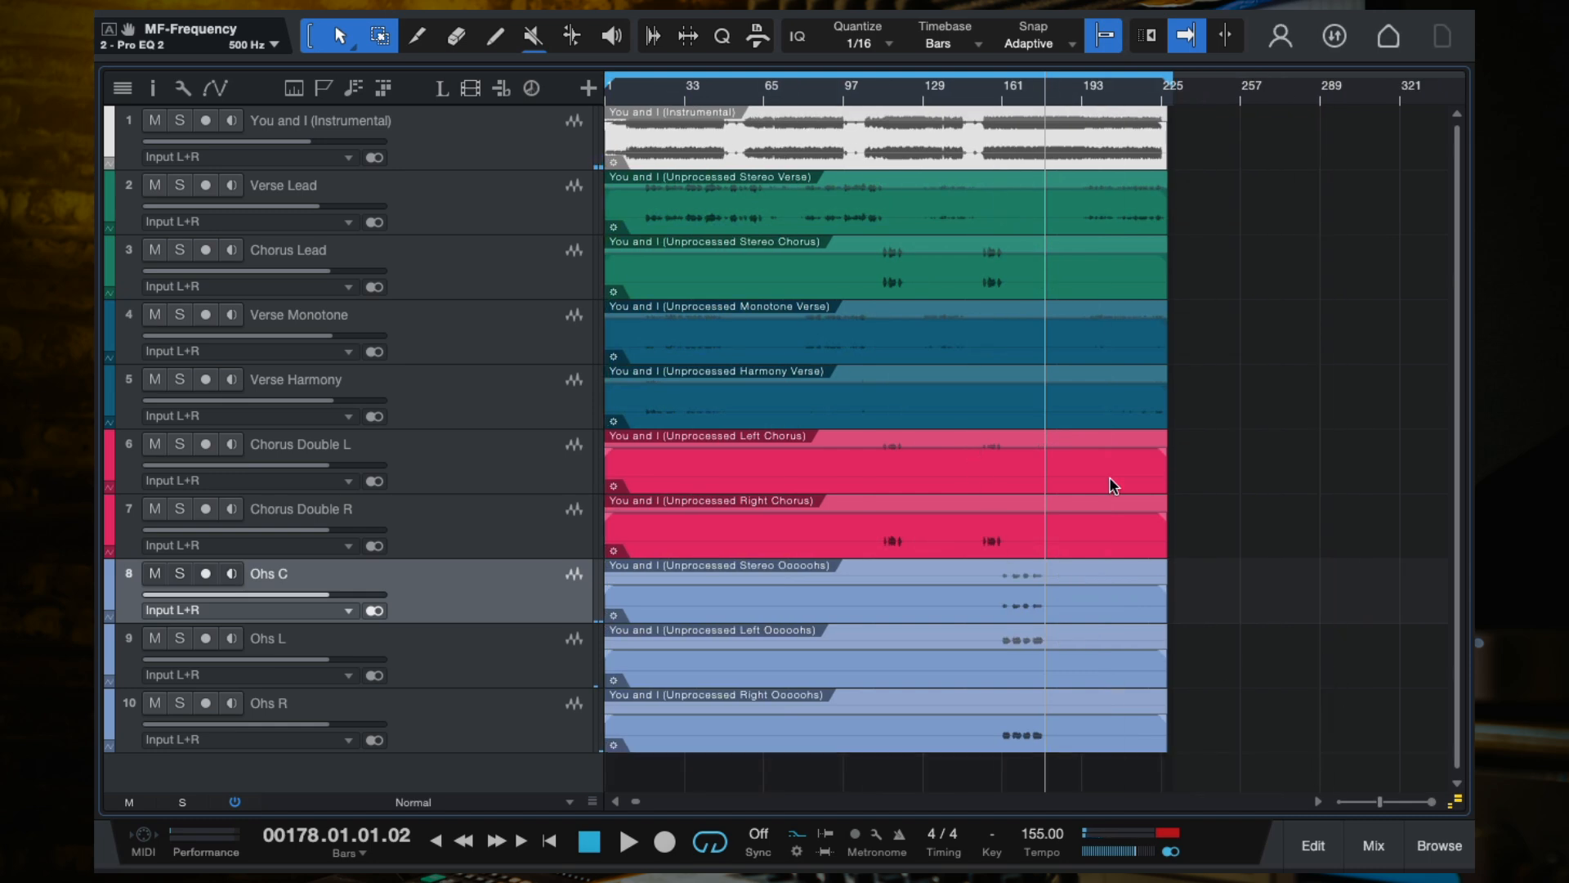
key("e")
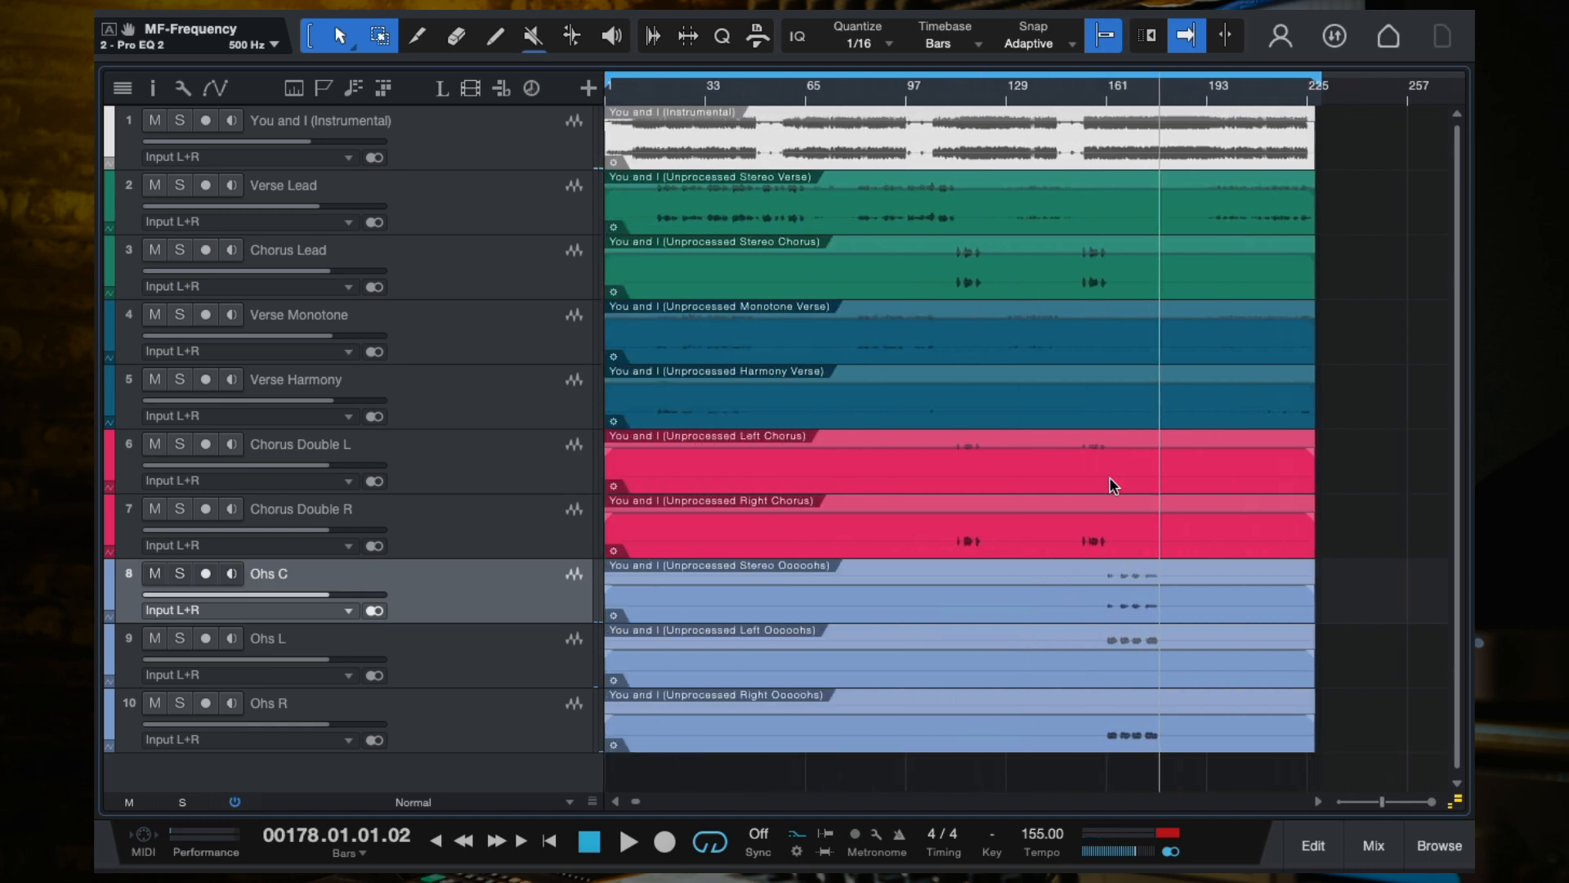
left_click(635, 94)
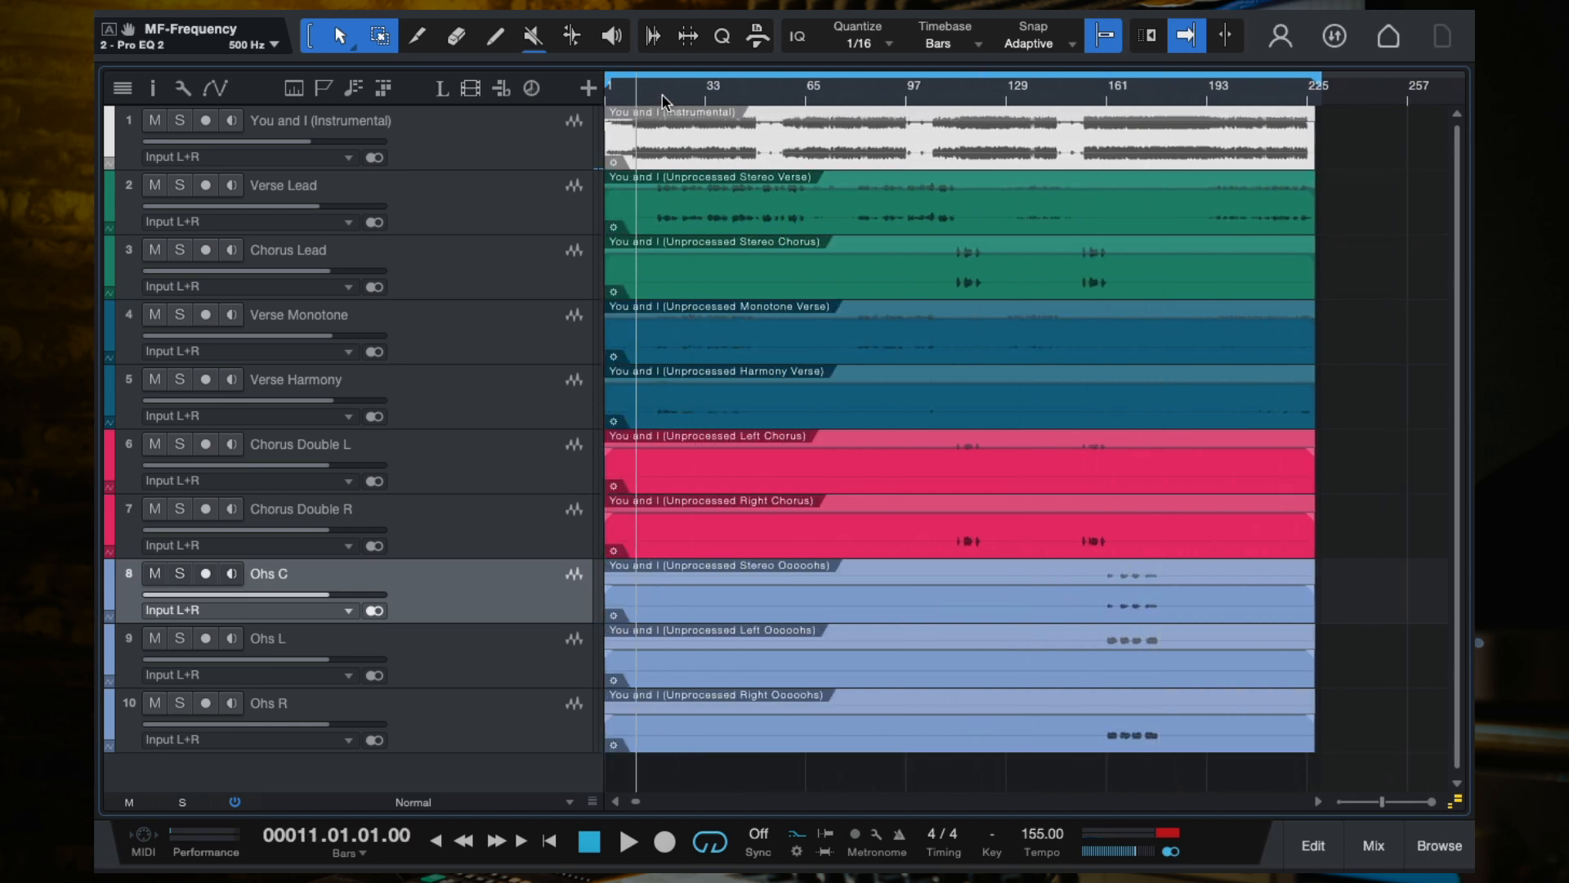
left_click(662, 95)
left_click(710, 94)
left_click(778, 97)
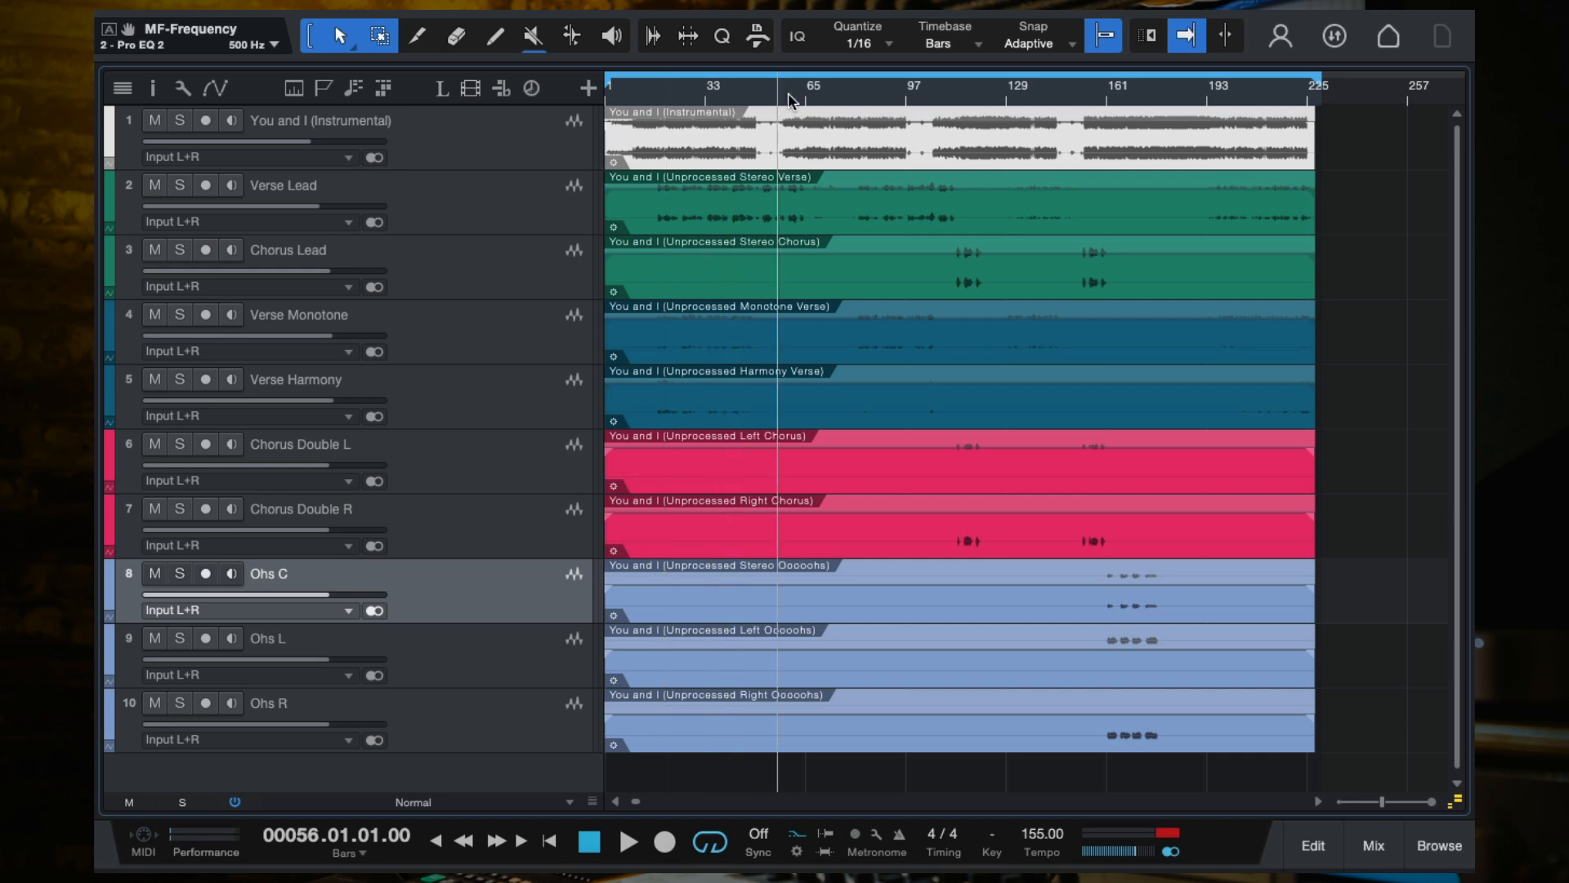
Select the LEAD VOX, BG VOX and OHS buses in the mixer and add a new bus for the selected channels.
left_click(485, 206)
left_click(1380, 850)
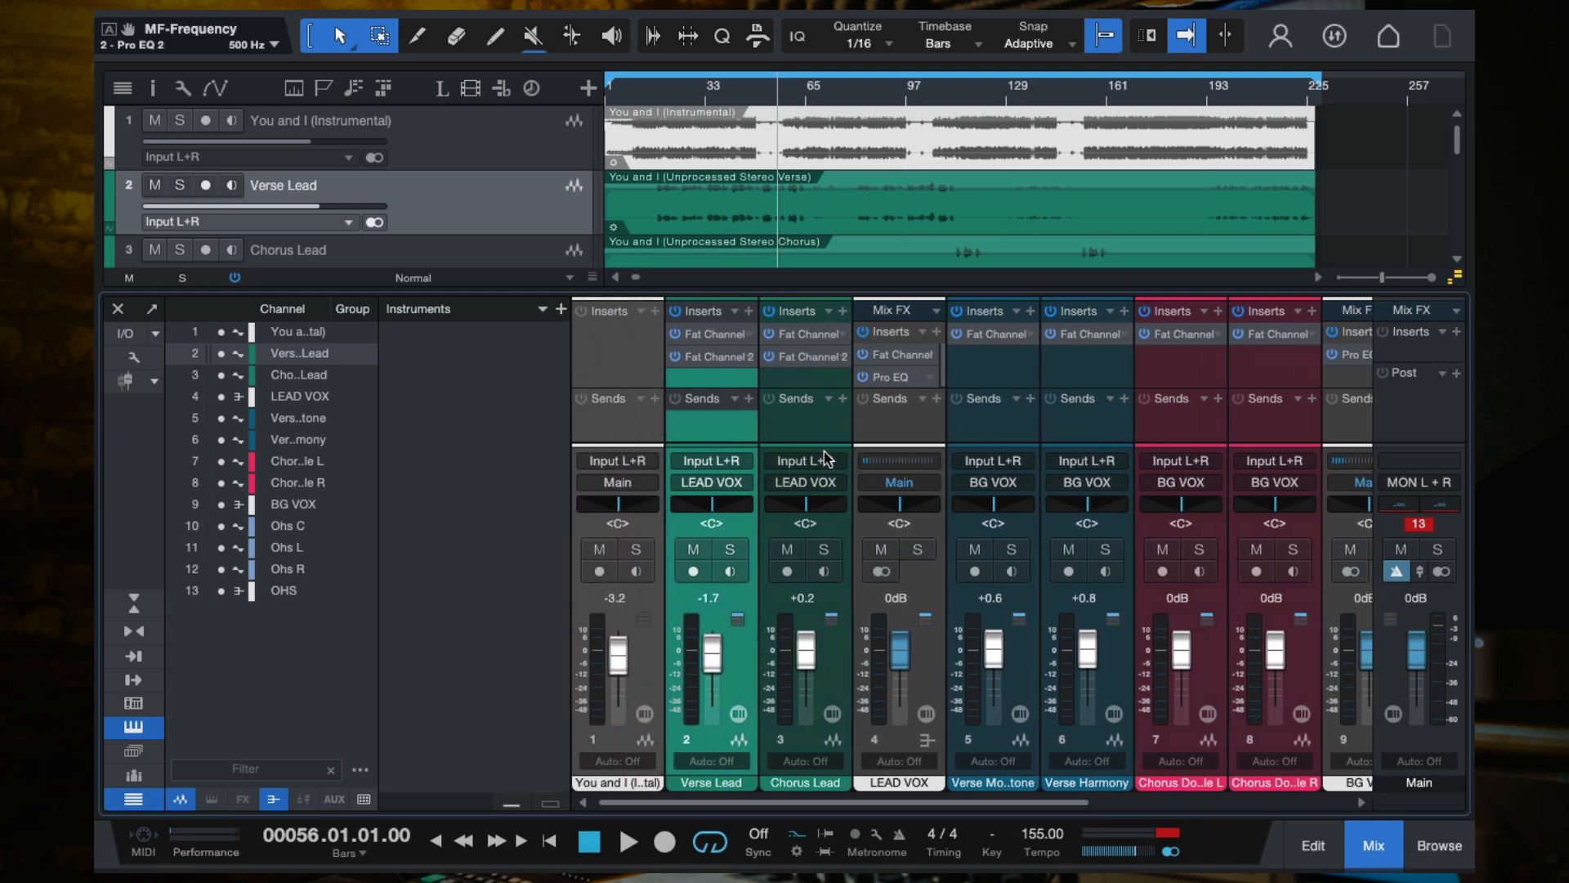
left_click(930, 651)
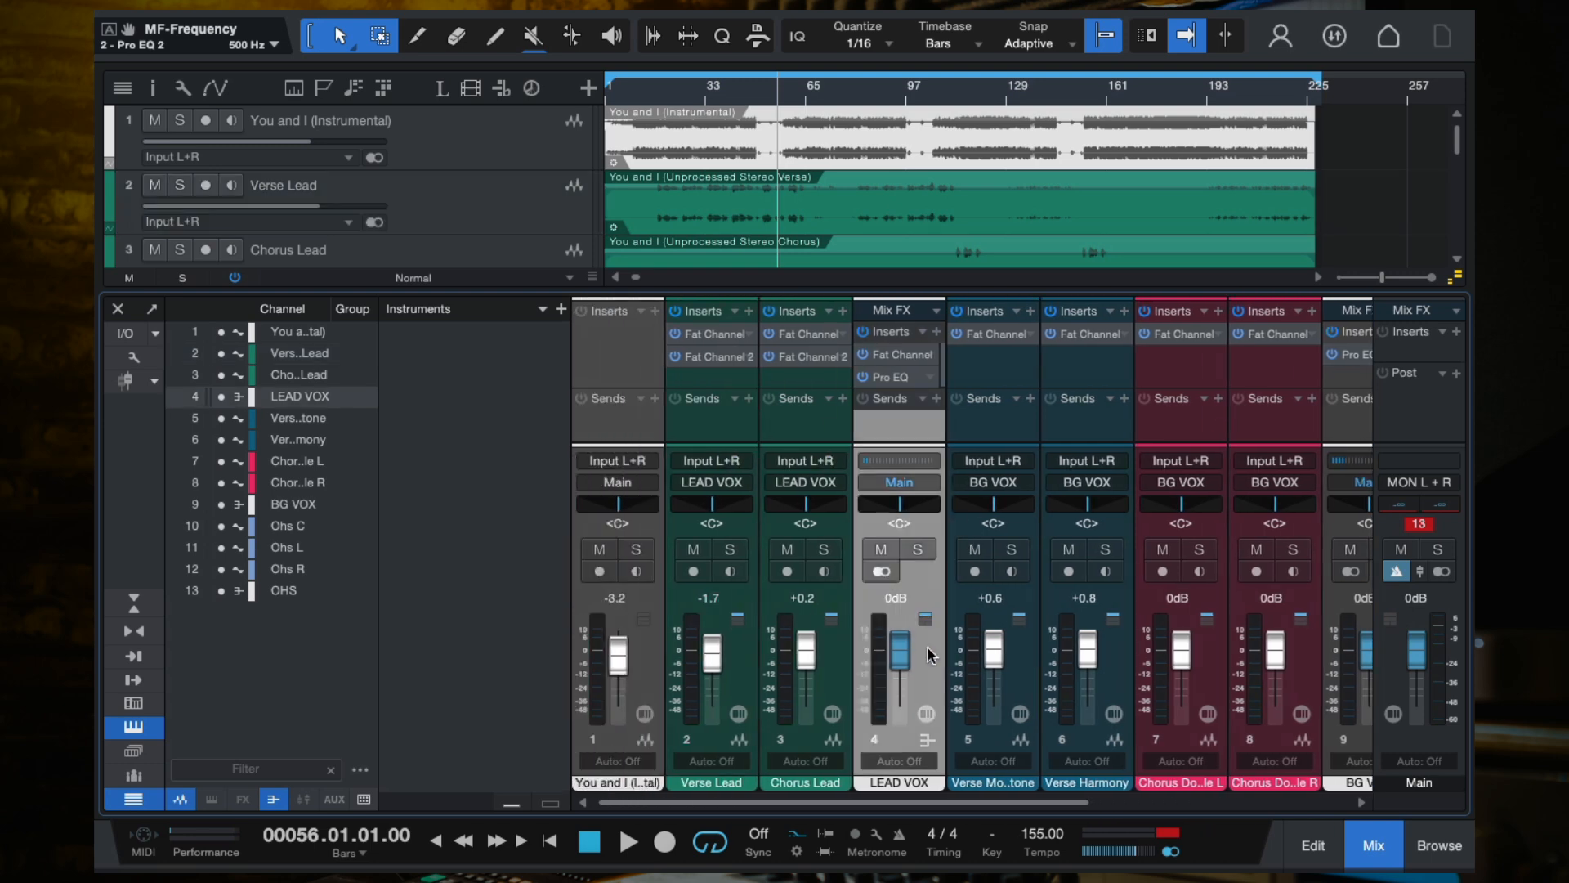
scroll(929, 652, "right", 5)
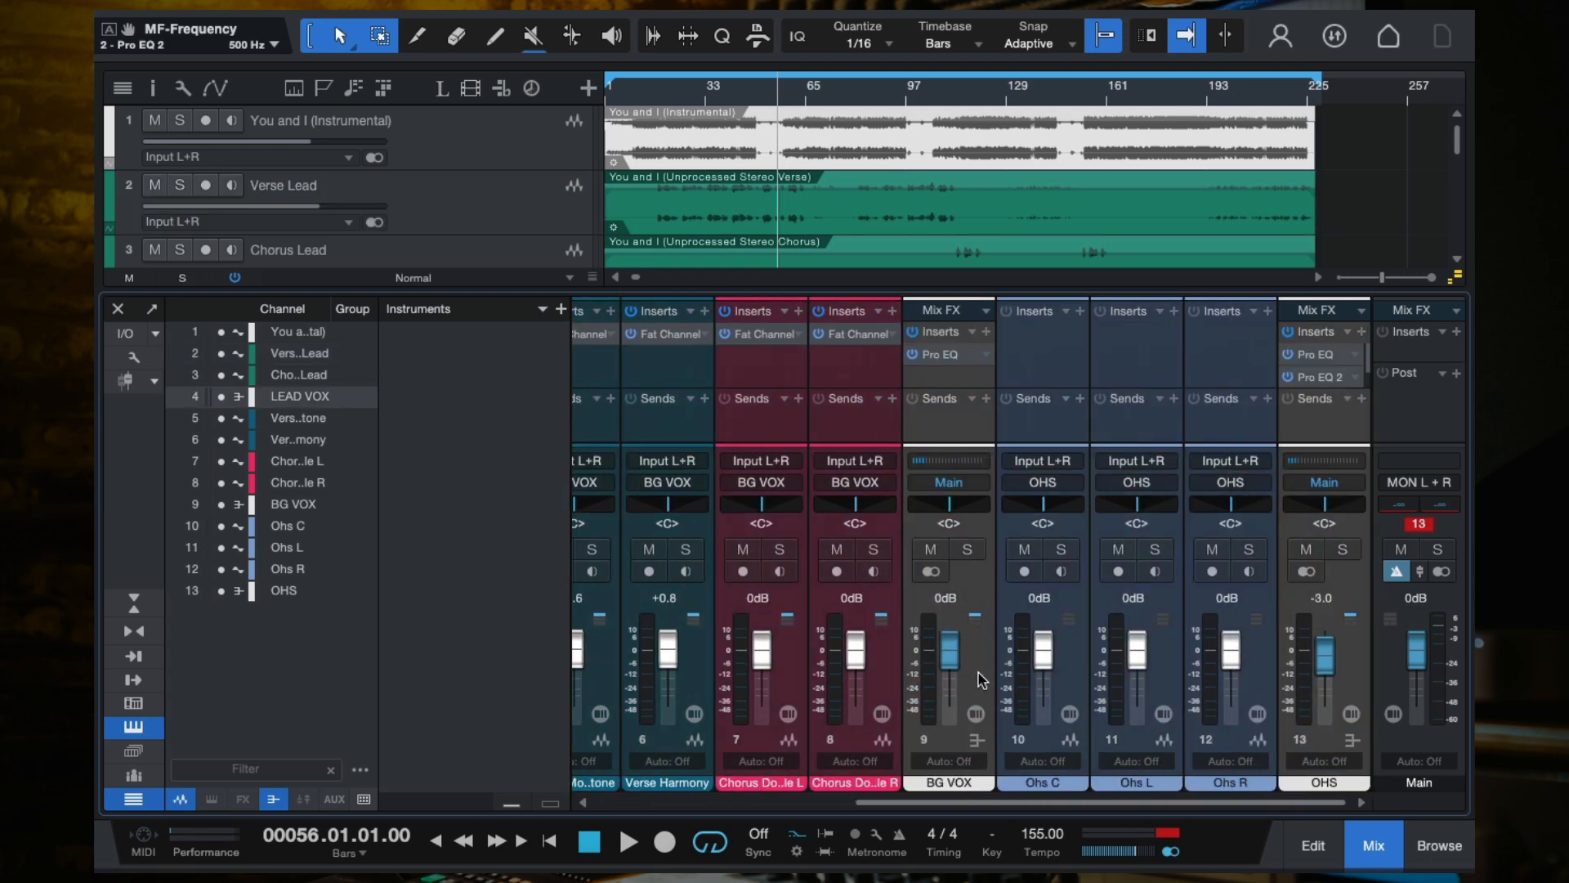
left_click(981, 679)
left_click(1339, 675)
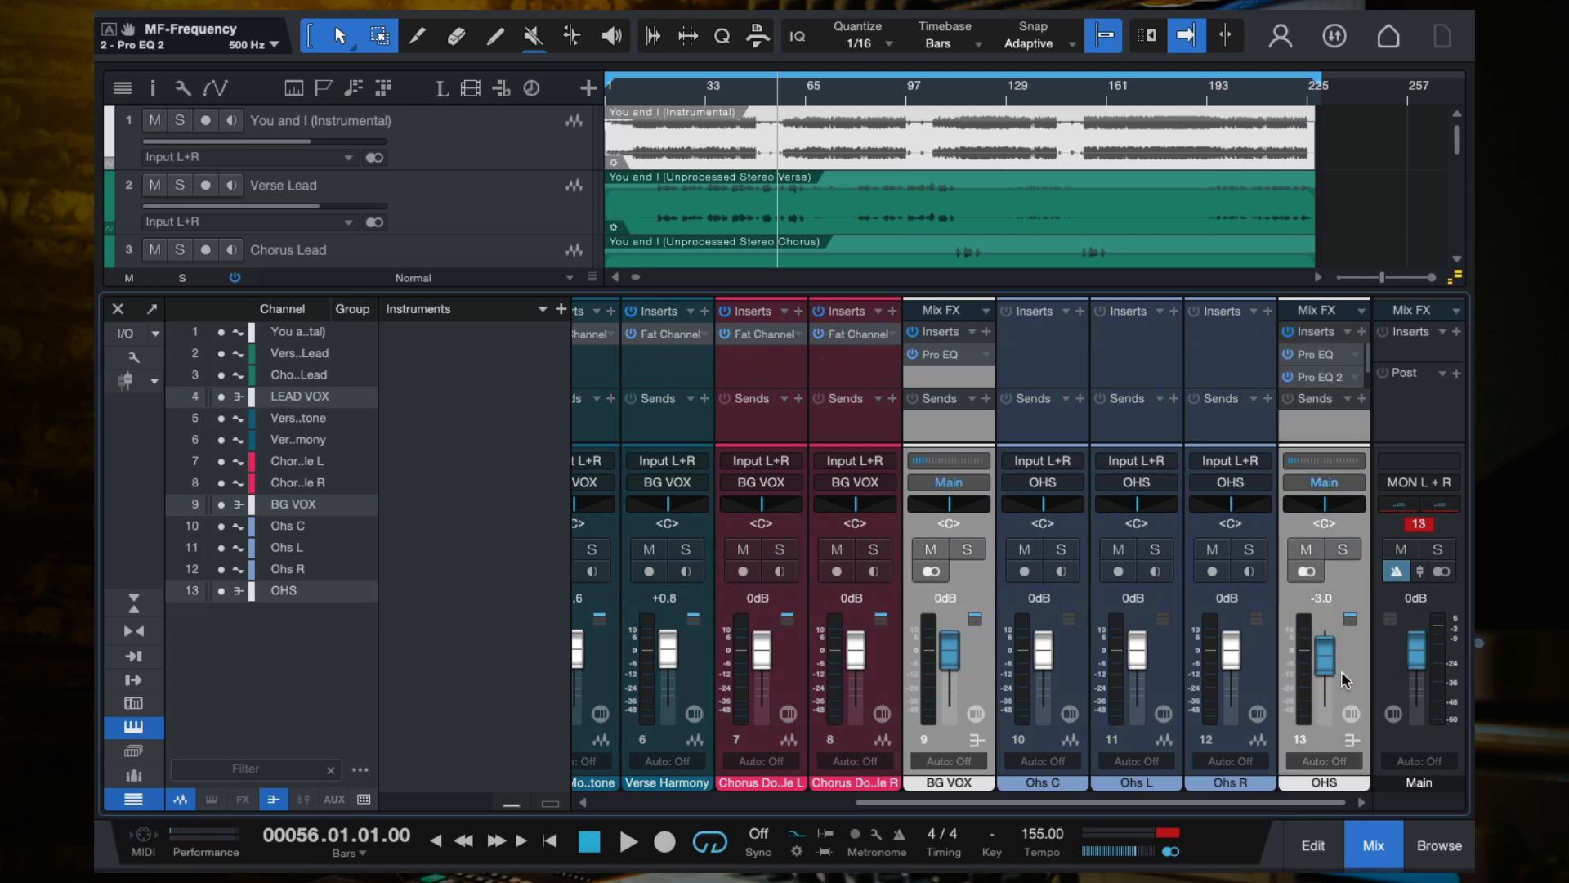
scroll(1077, 630, "left", 3)
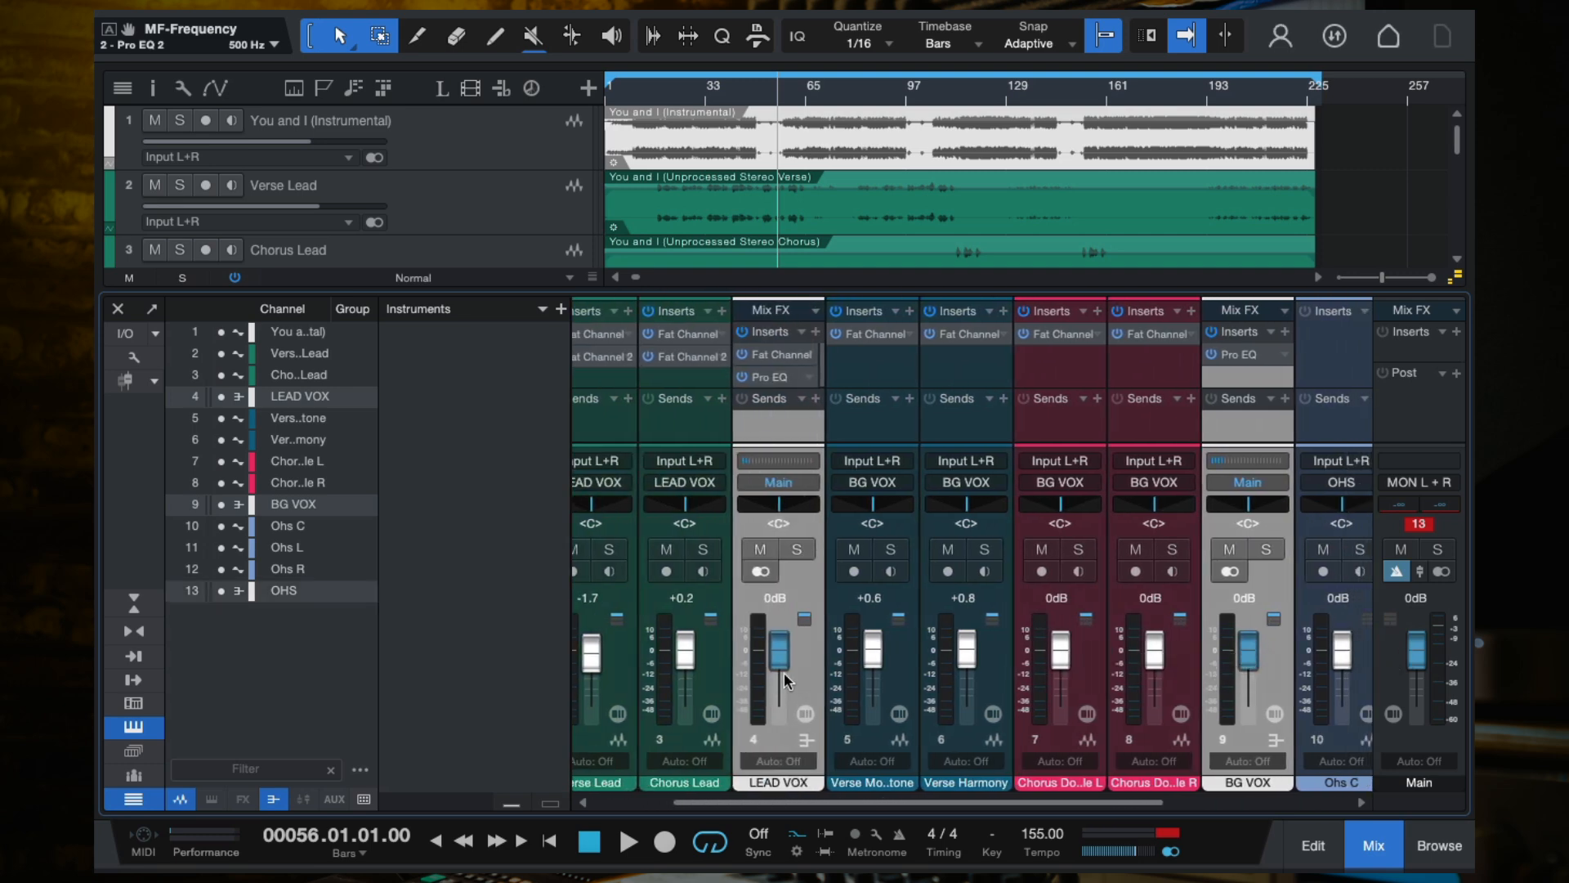
right_click(802, 675)
left_click(924, 428)
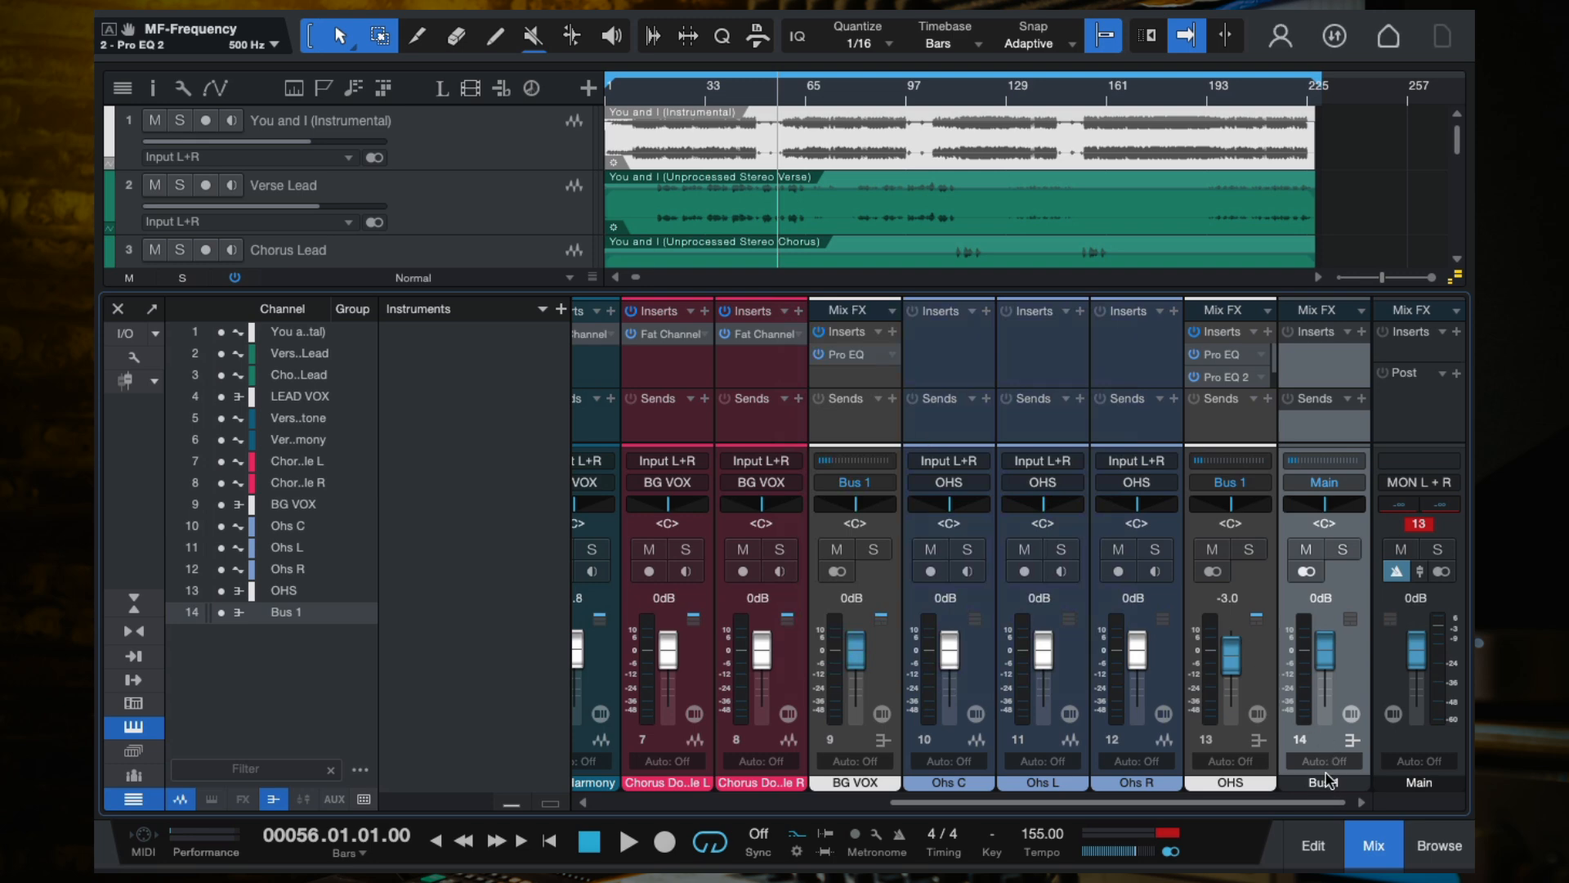
Rename the new bus VOCALS BUS.
double_click(1322, 783)
type("V")
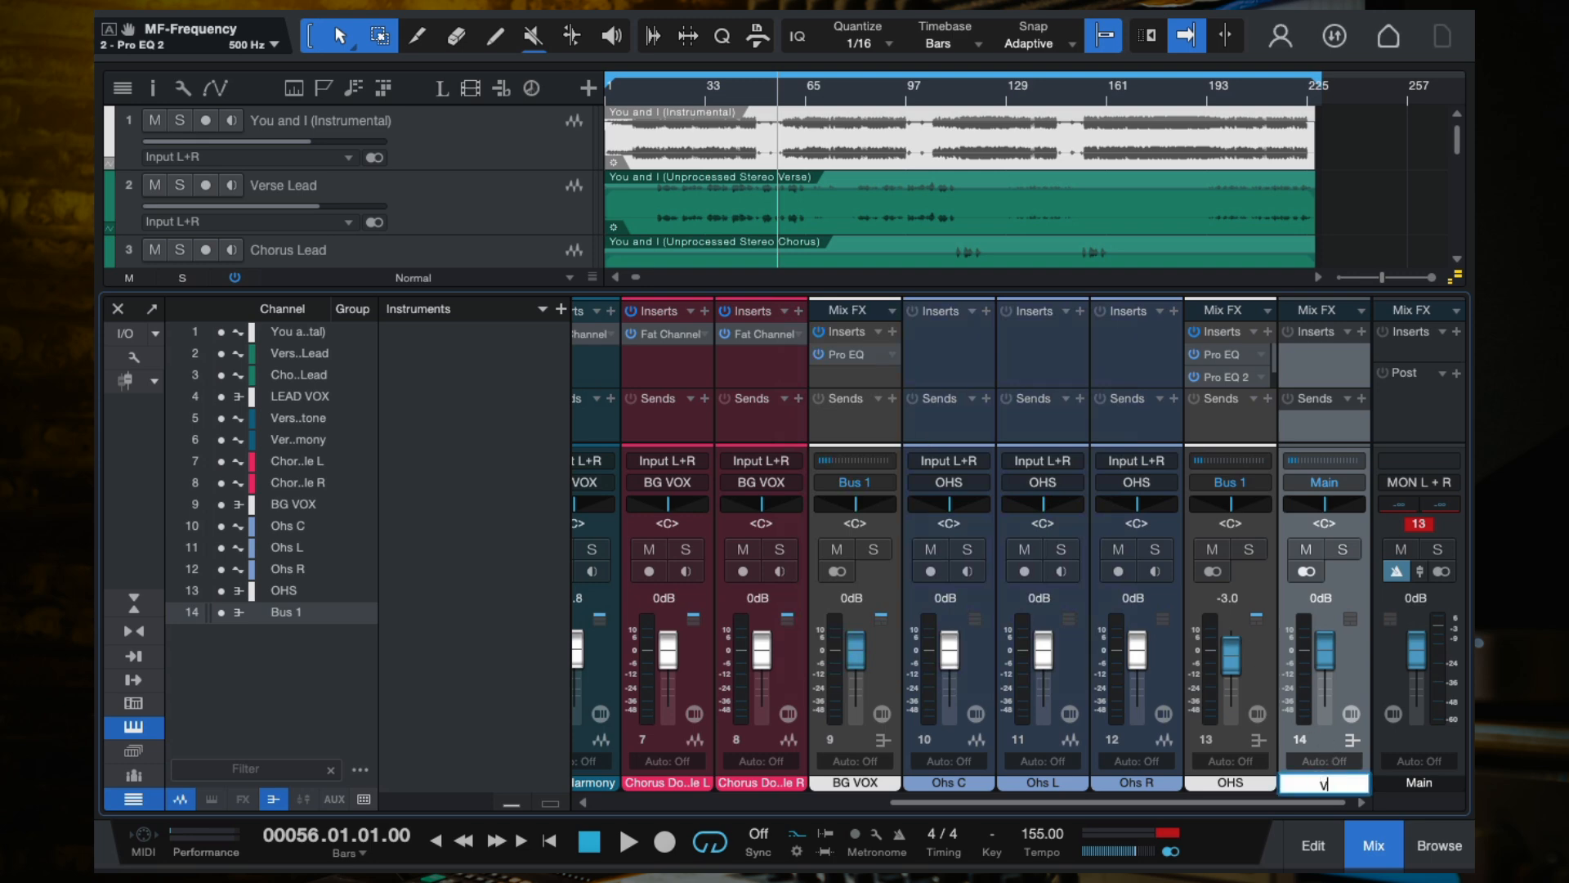
type("ocx")
key("BackSpace")
type("ALS BUS")
key("Return")
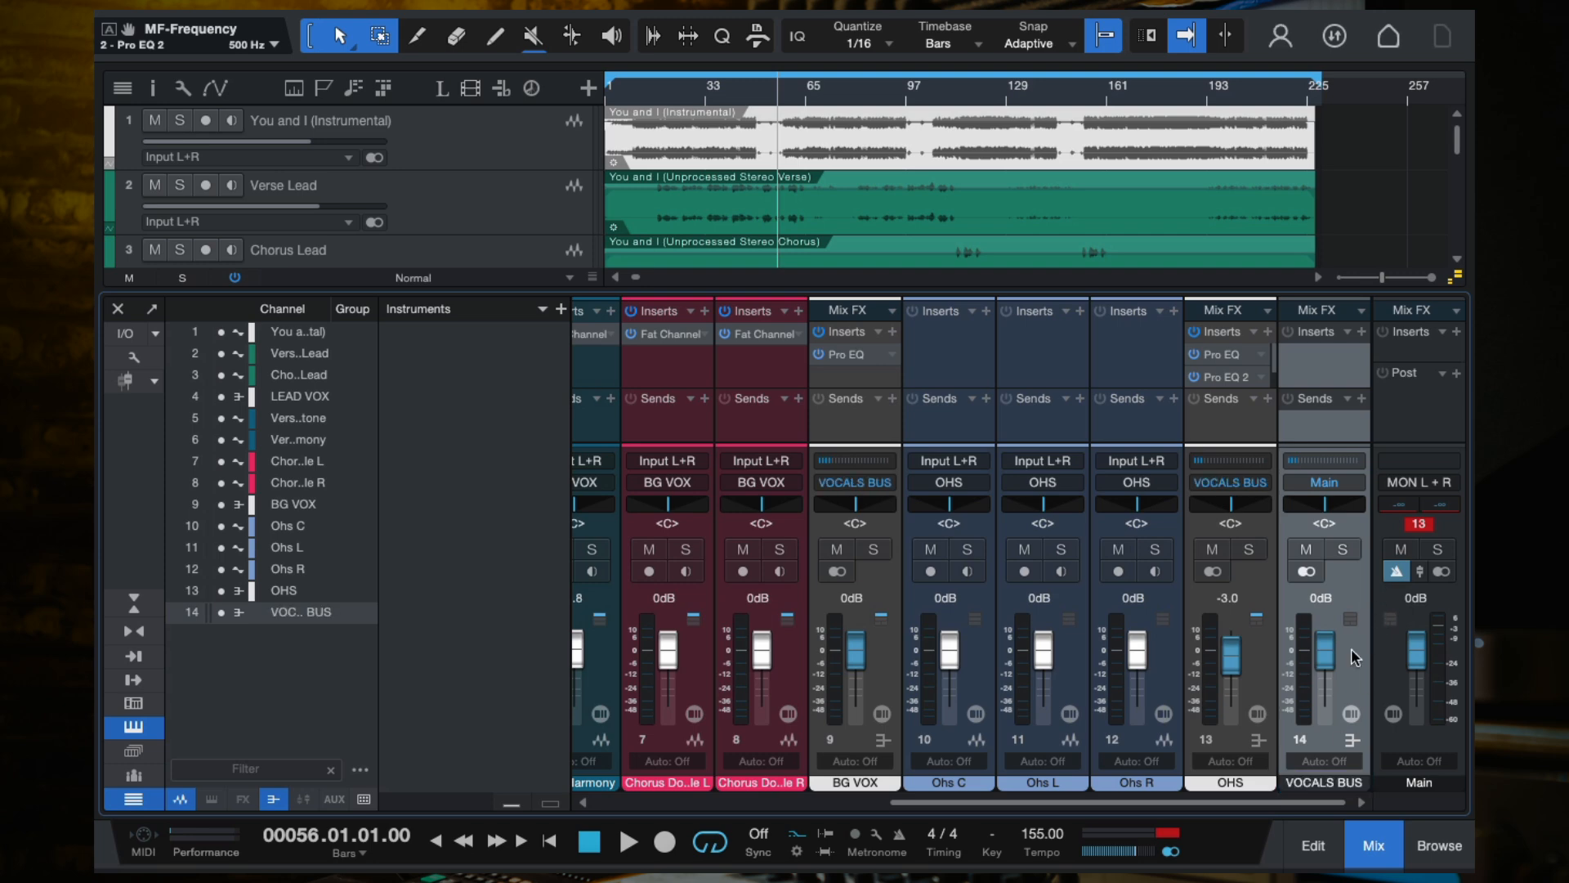
Colour the VOCALS BUS channel white and check the LEAD VOX channel in the mixer.
left_click(1312, 784)
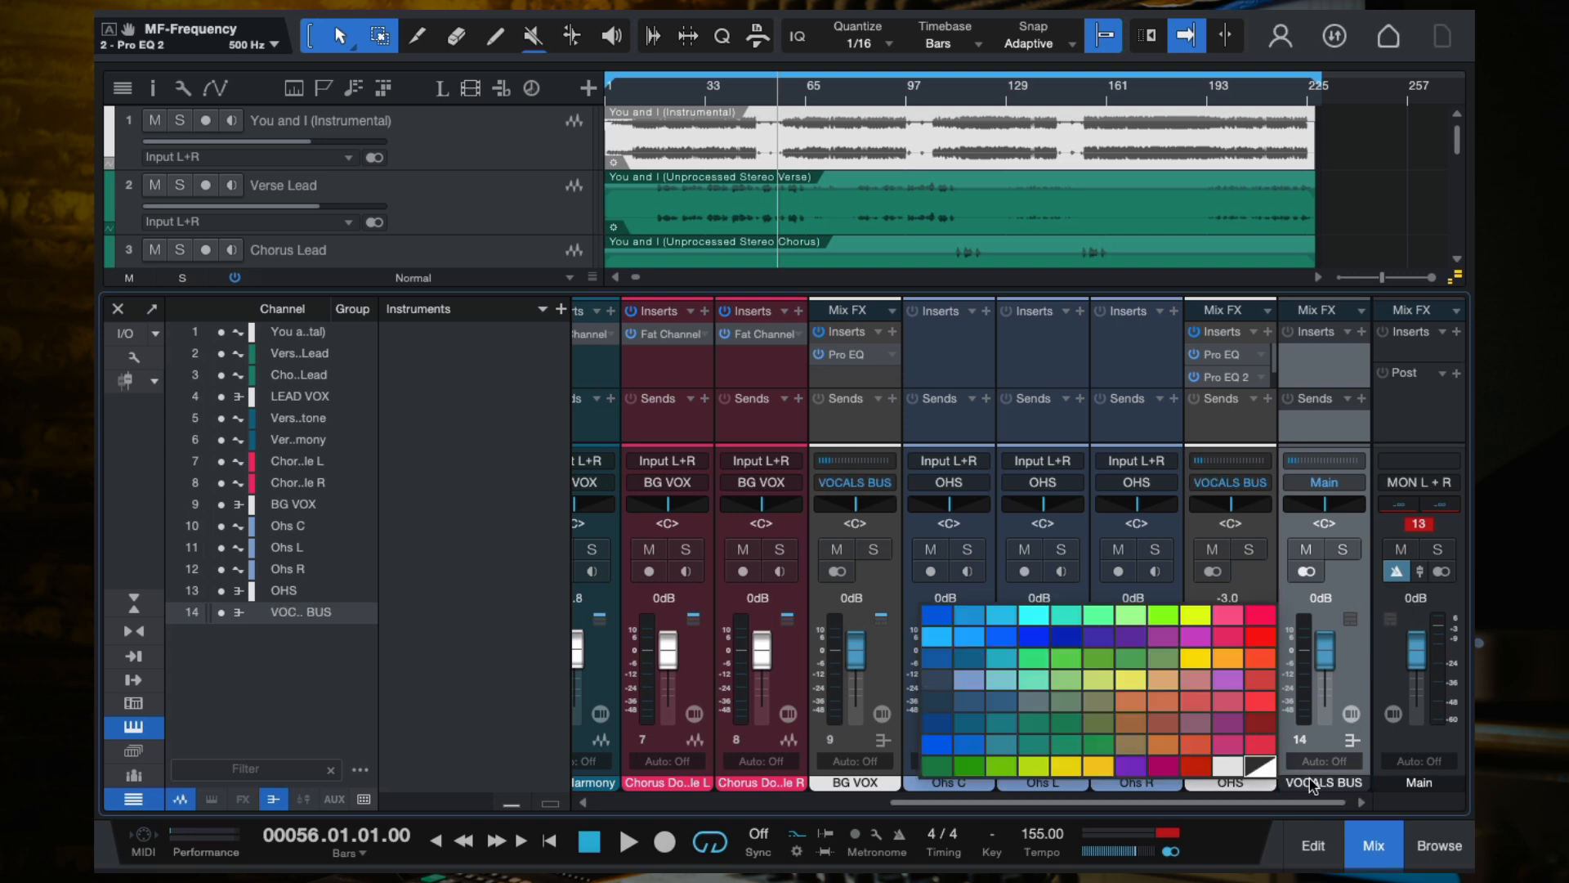
left_click(1218, 760)
scroll(1175, 687, "left", 8)
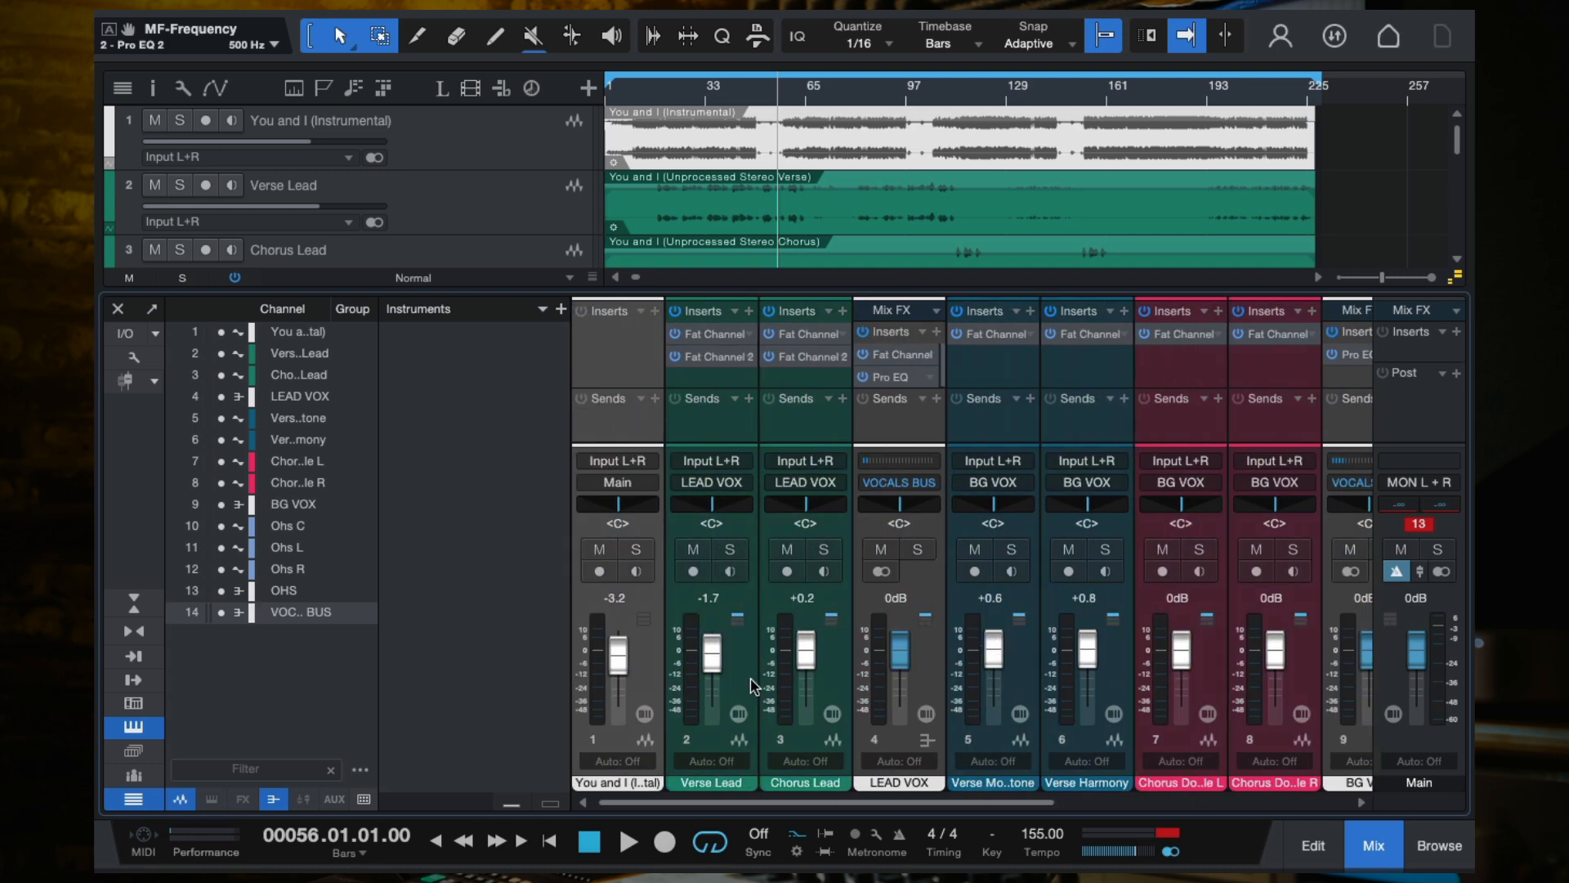
left_click(928, 658)
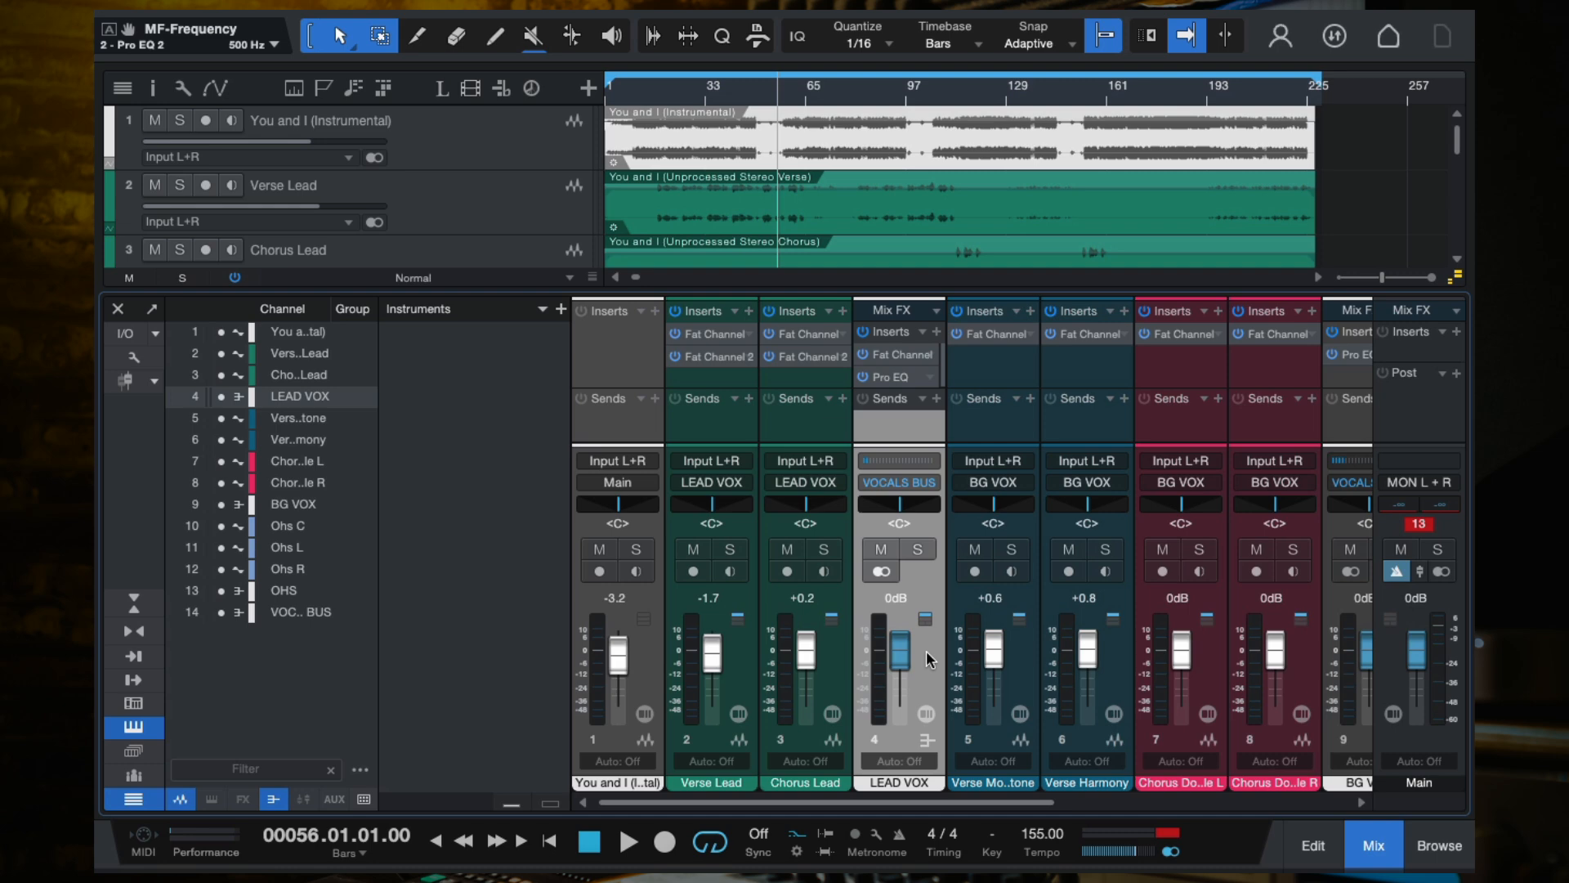
scroll(926, 650, "right", 6)
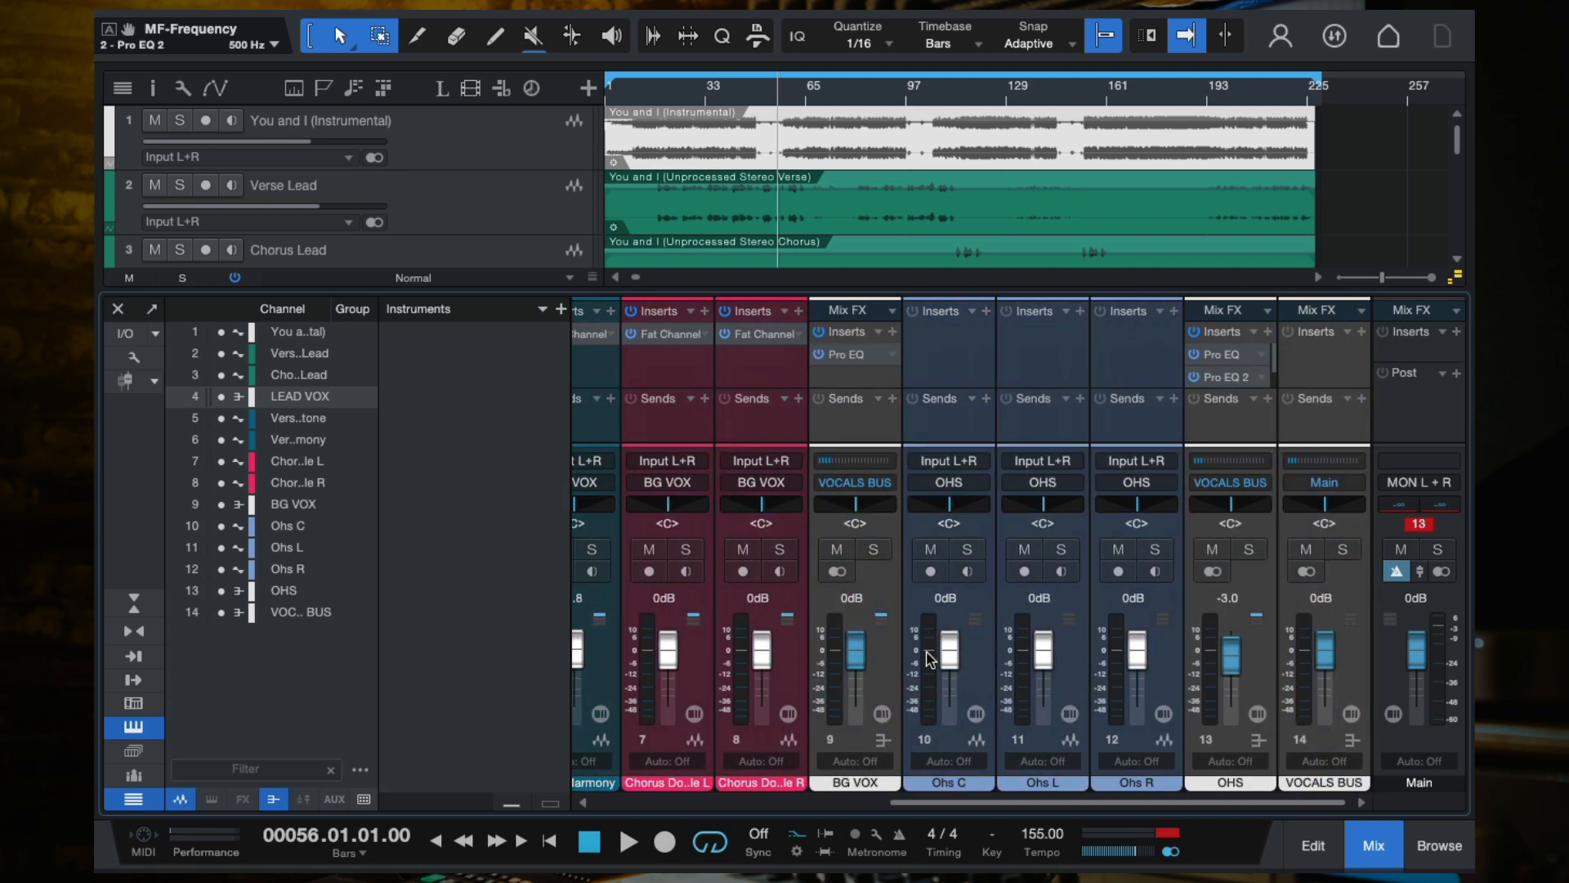
Find Ozone 9 by searching for "ozone" and insert it on the VOCALS BUS channel.
left_click(1355, 687)
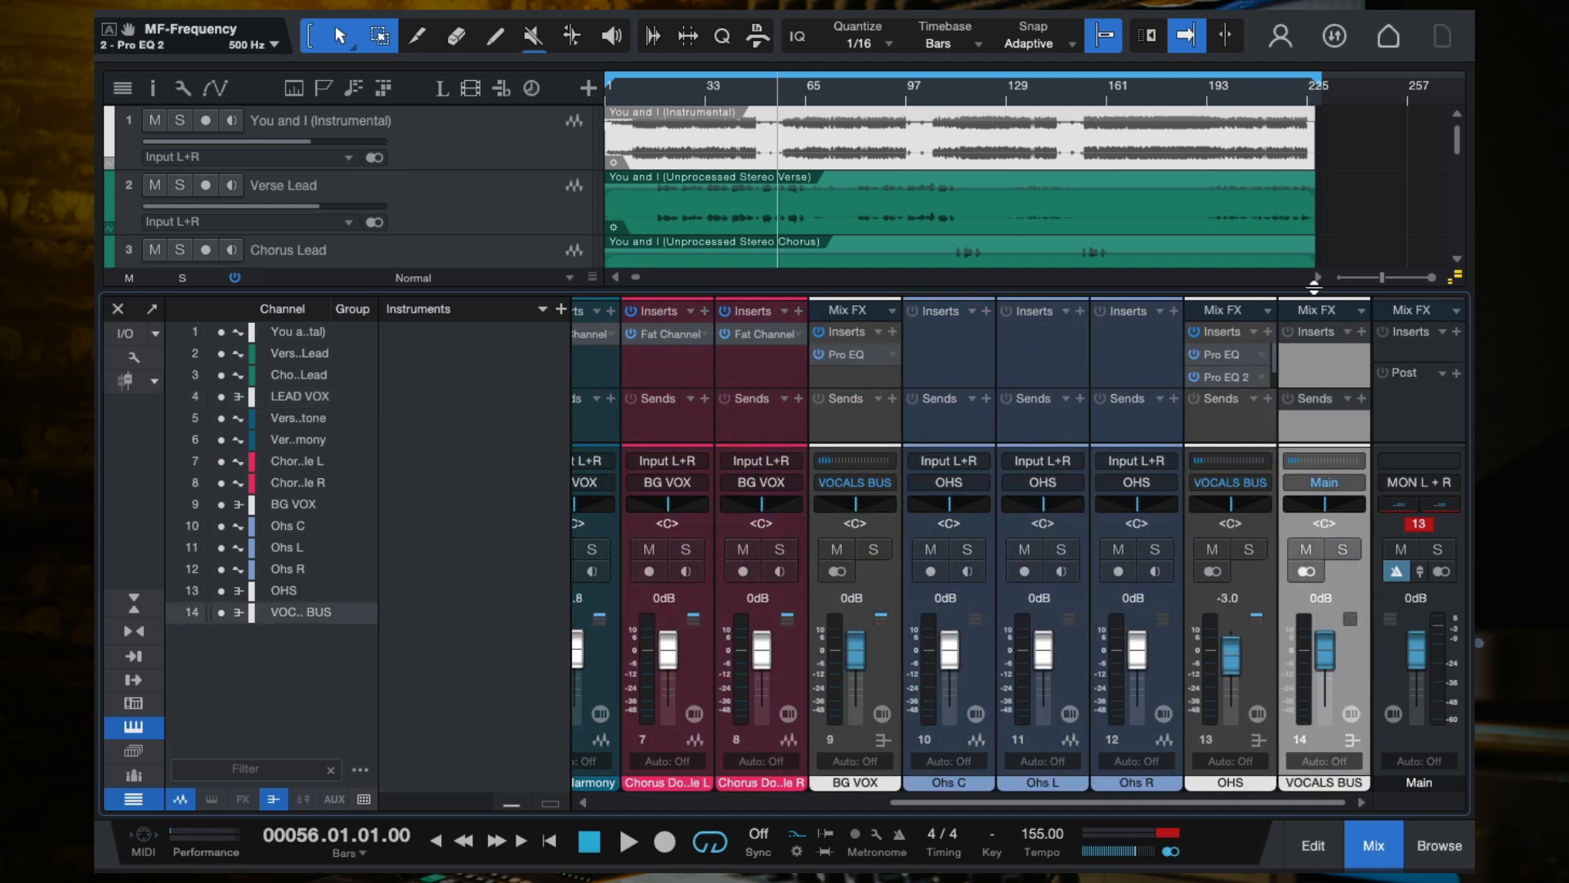
left_click(1361, 333)
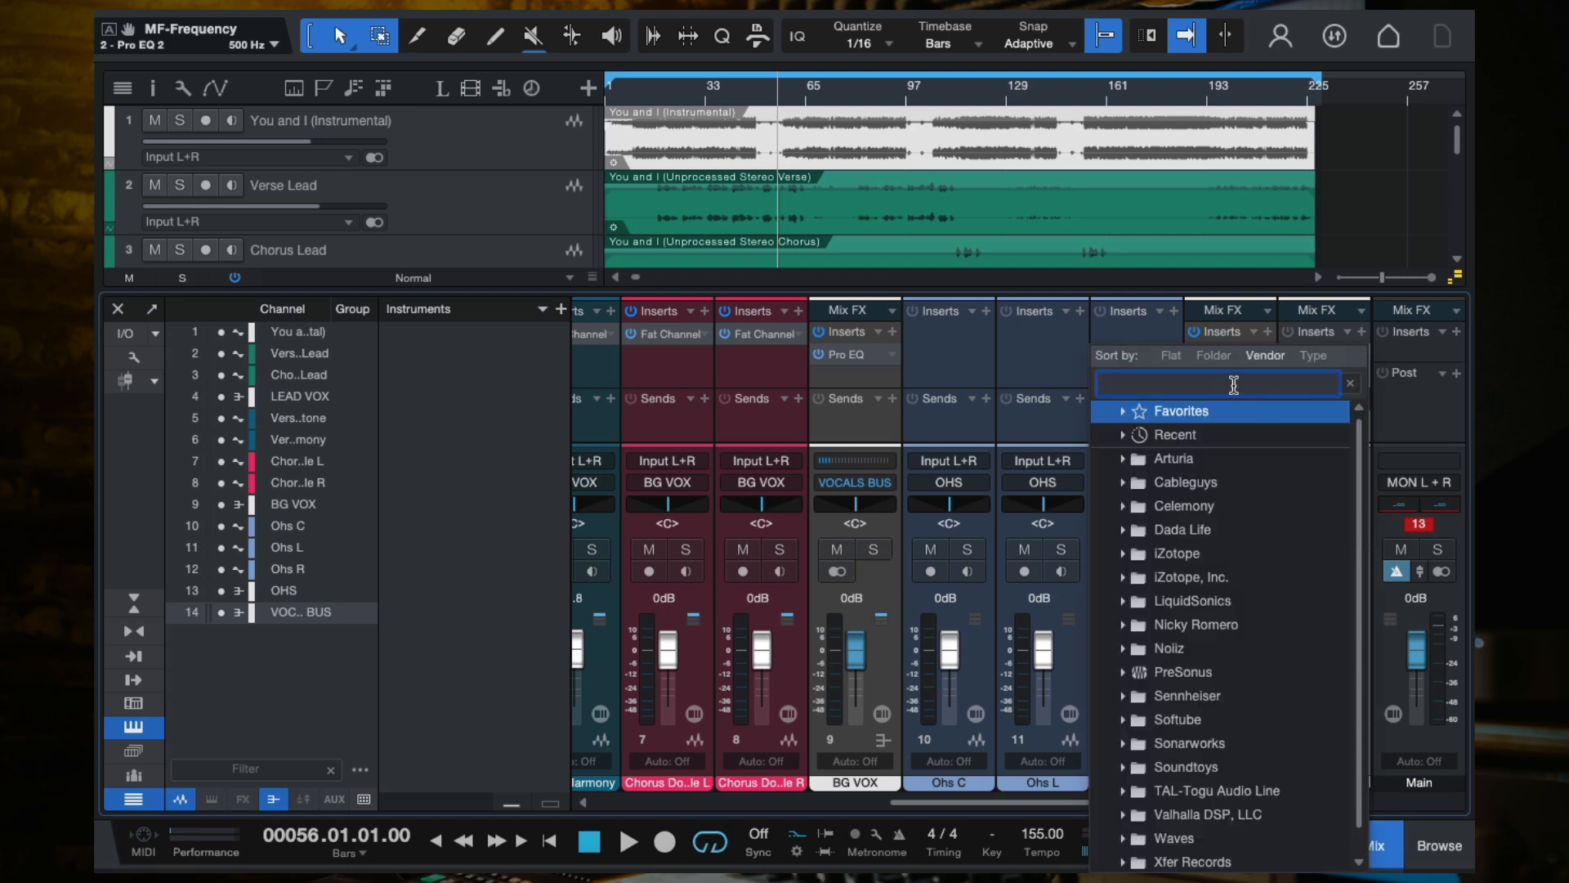
type("ozone")
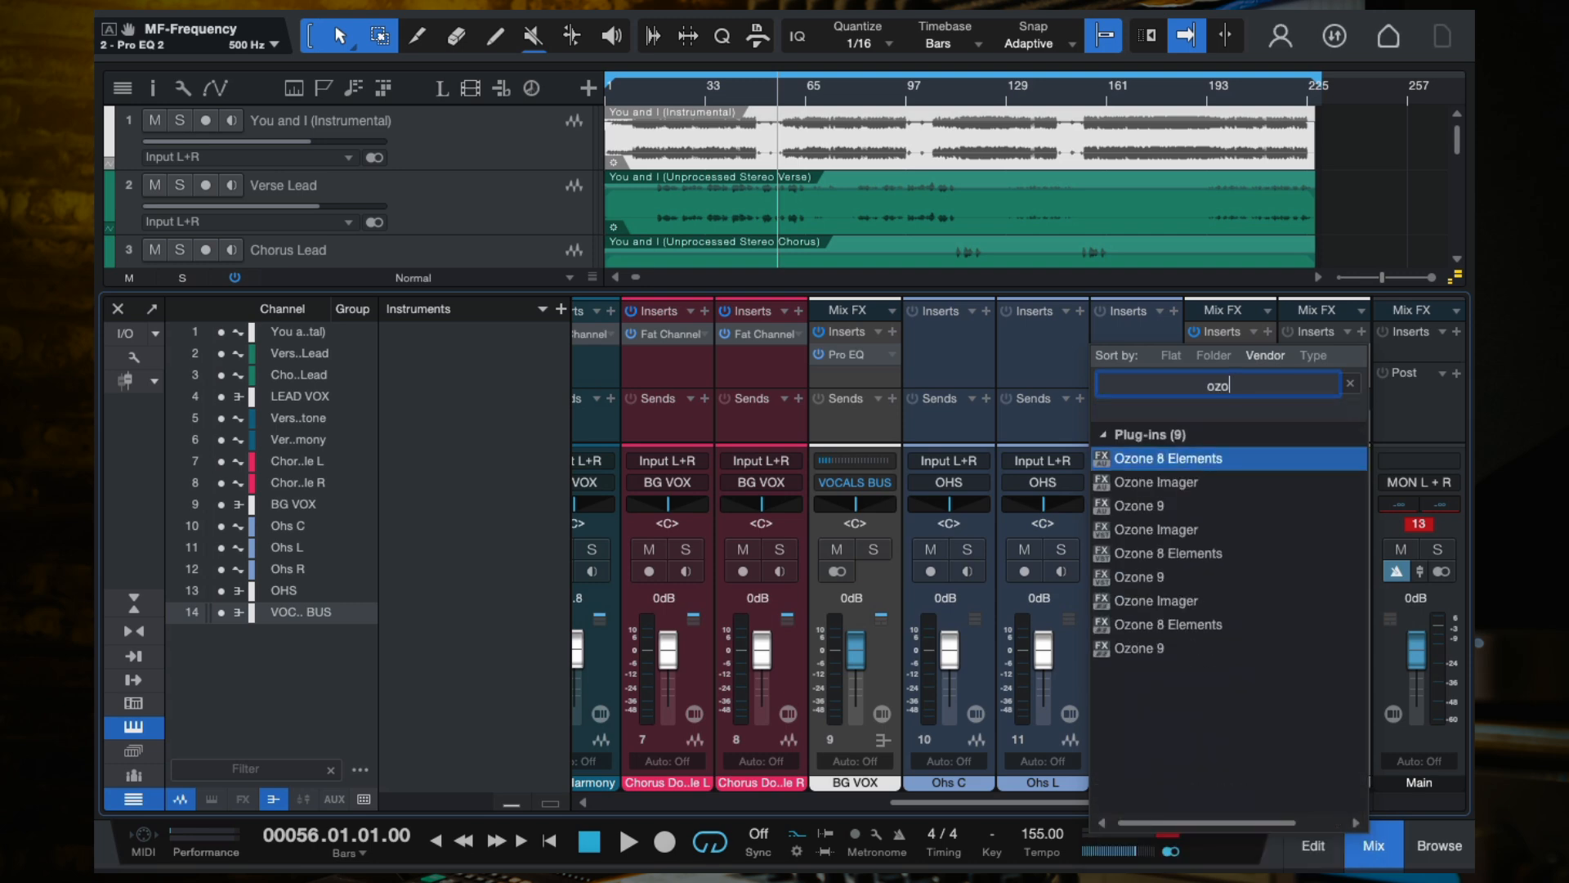
left_click(1134, 507)
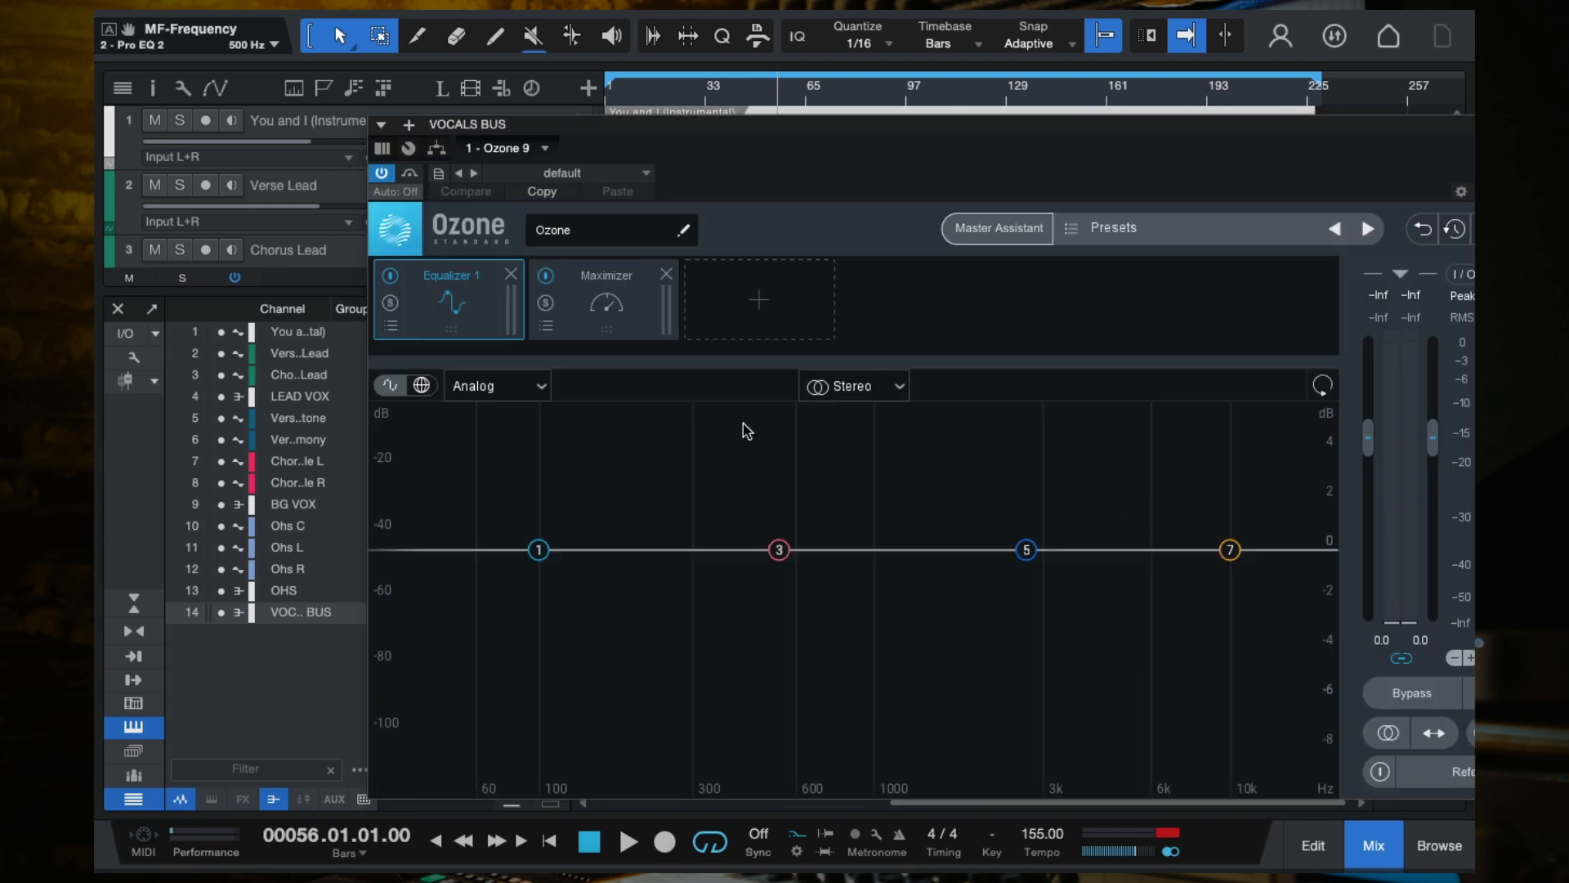
Replace Ozone's Equalizer 1 and Maximizer modules with a Vintage Tape module.
left_click(512, 276)
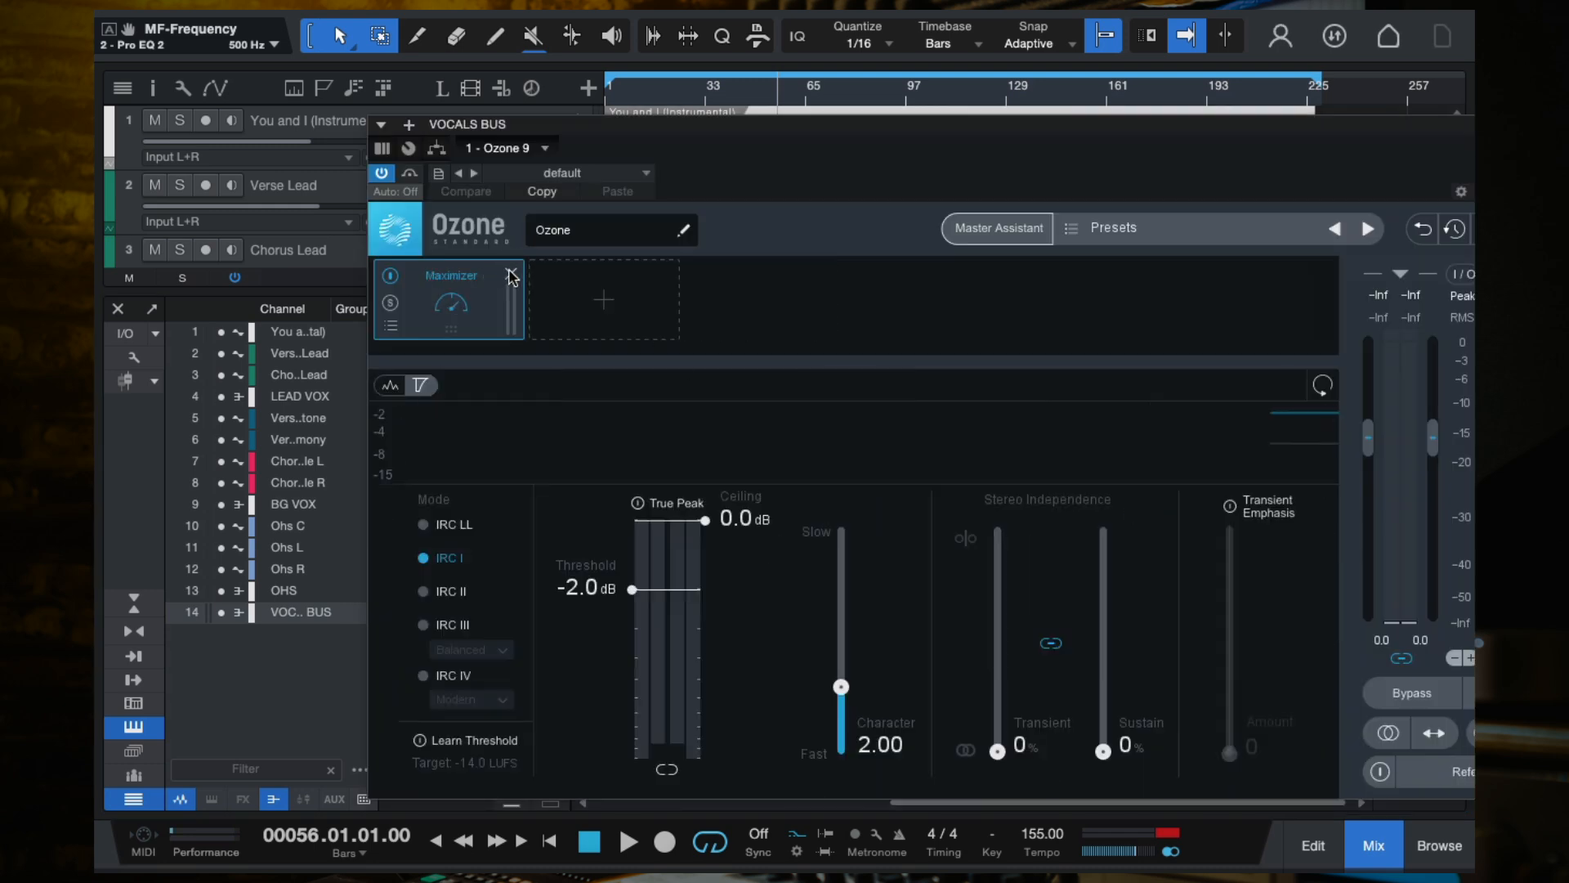
left_click(512, 275)
left_click(406, 302)
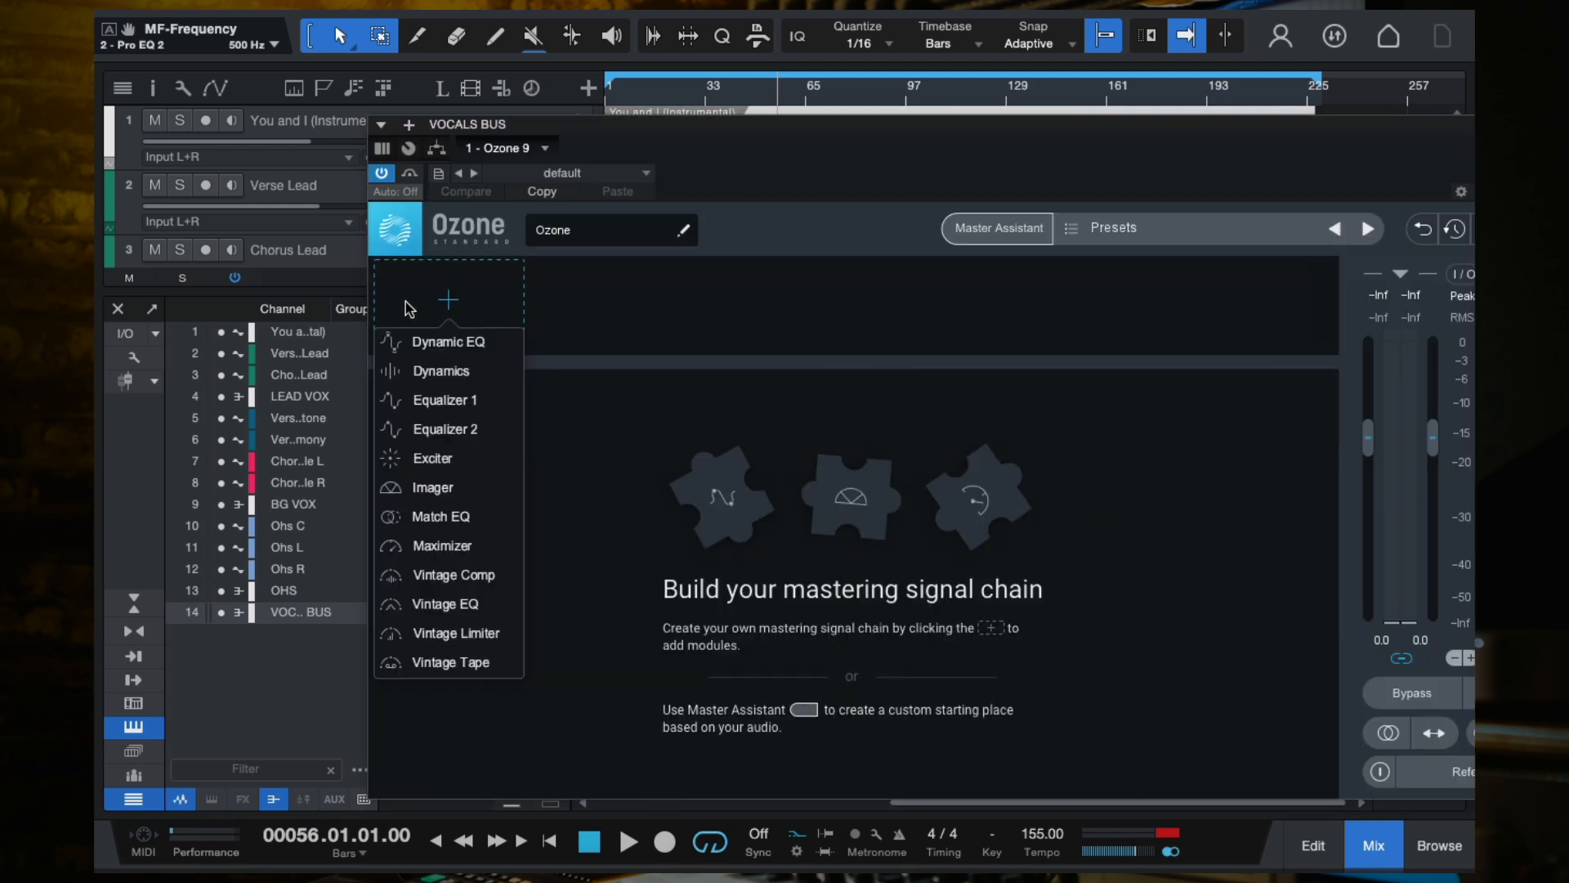
left_click(449, 662)
Play the song from the early verse and set Vintage Tape's Input Drive to 5.6 dB and Ozone's output gain to -3.3 dB.
left_click(631, 91)
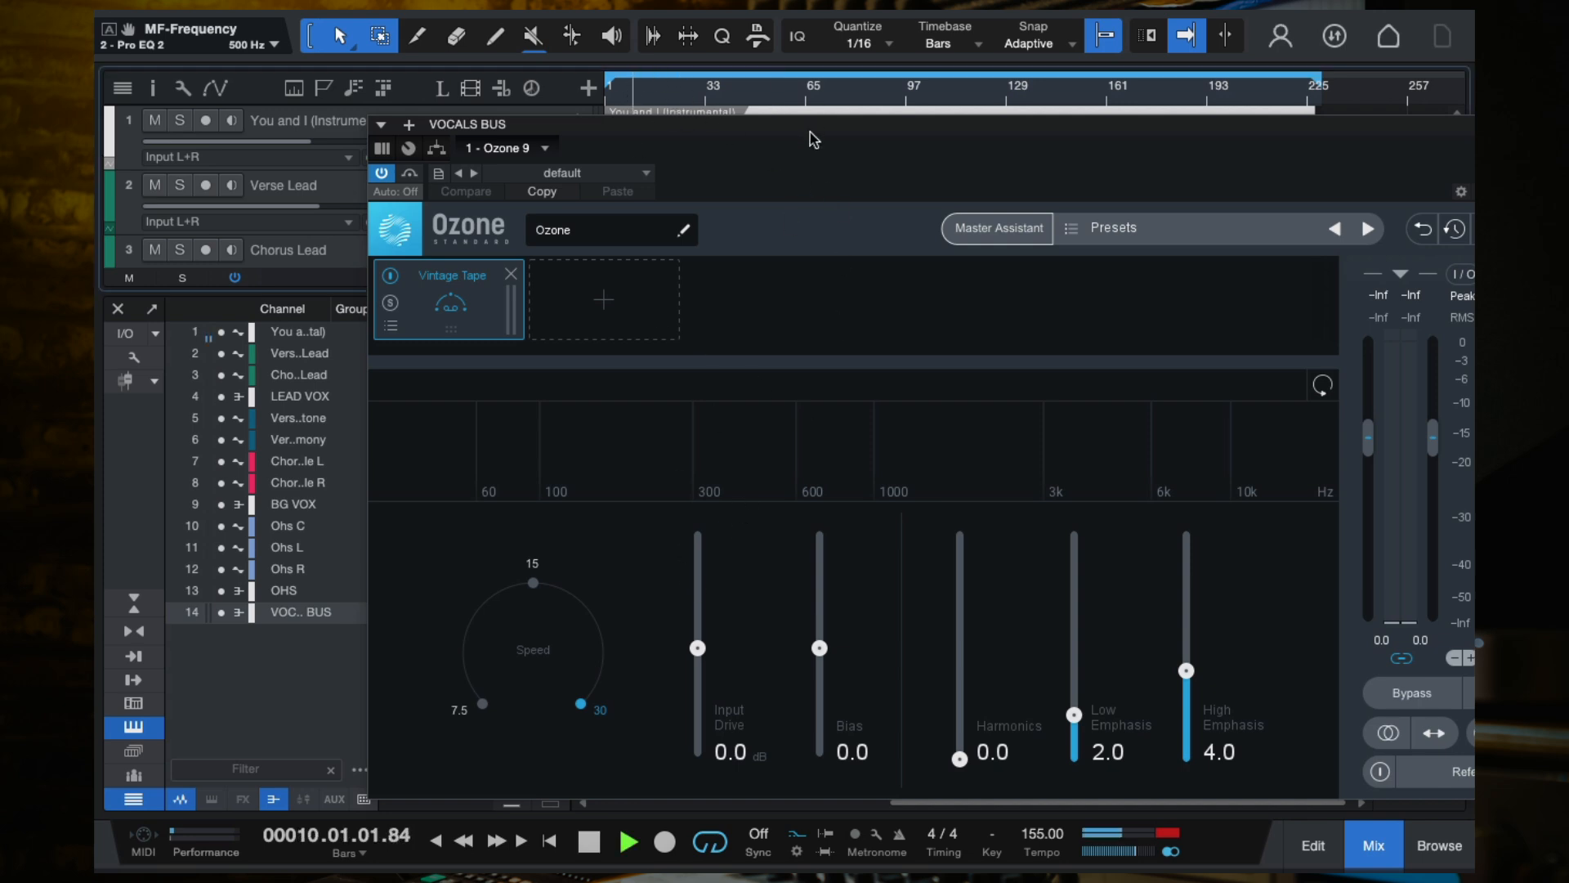
left_click_drag(849, 148, 726, 151)
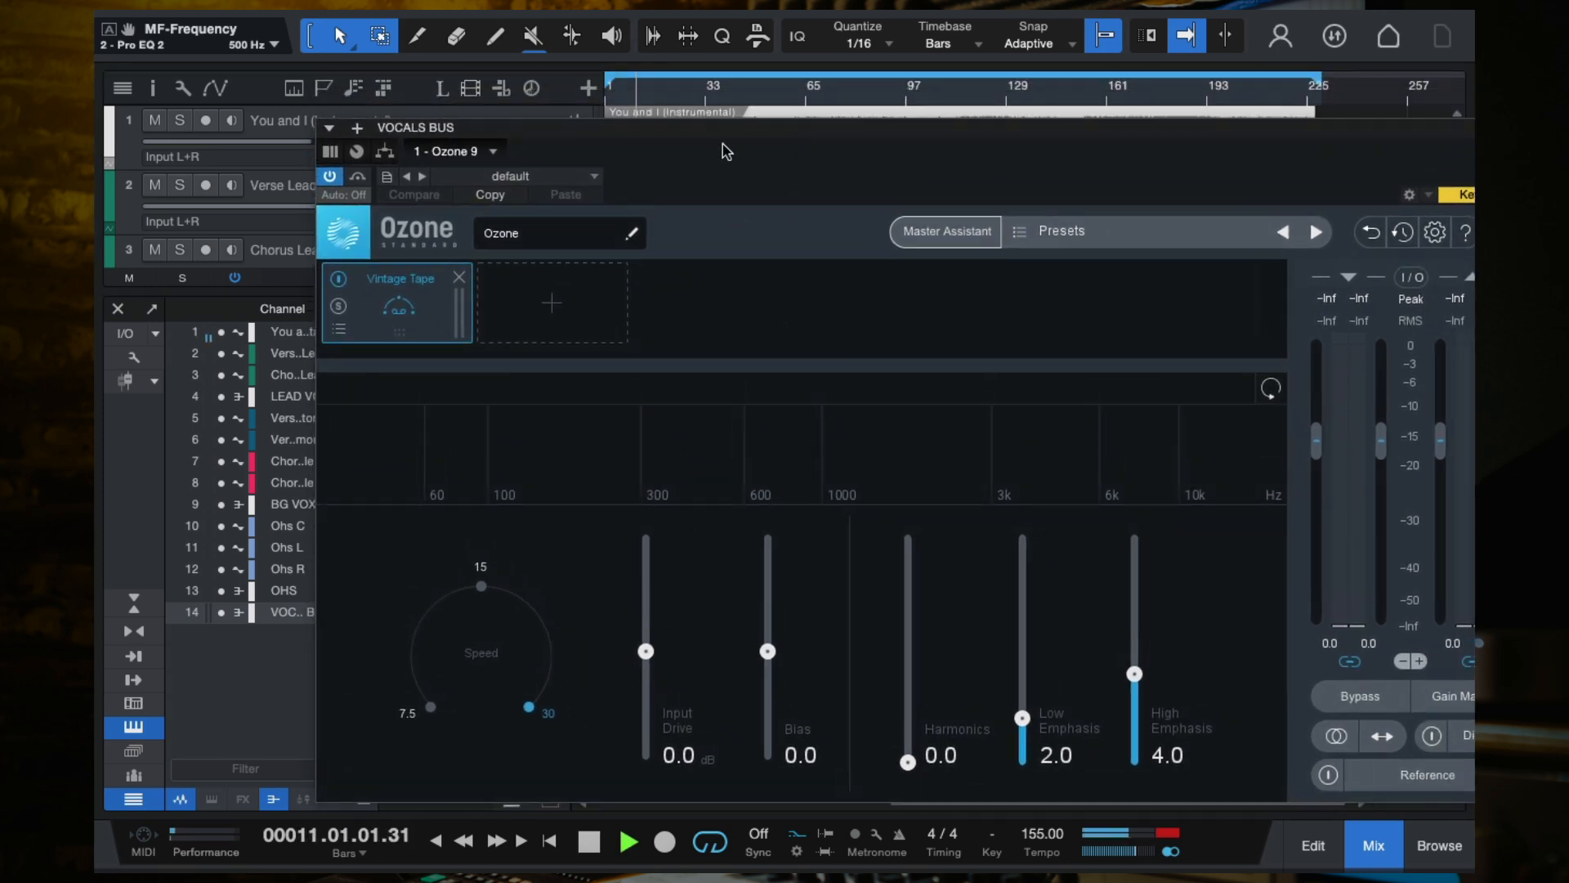
left_click(661, 86)
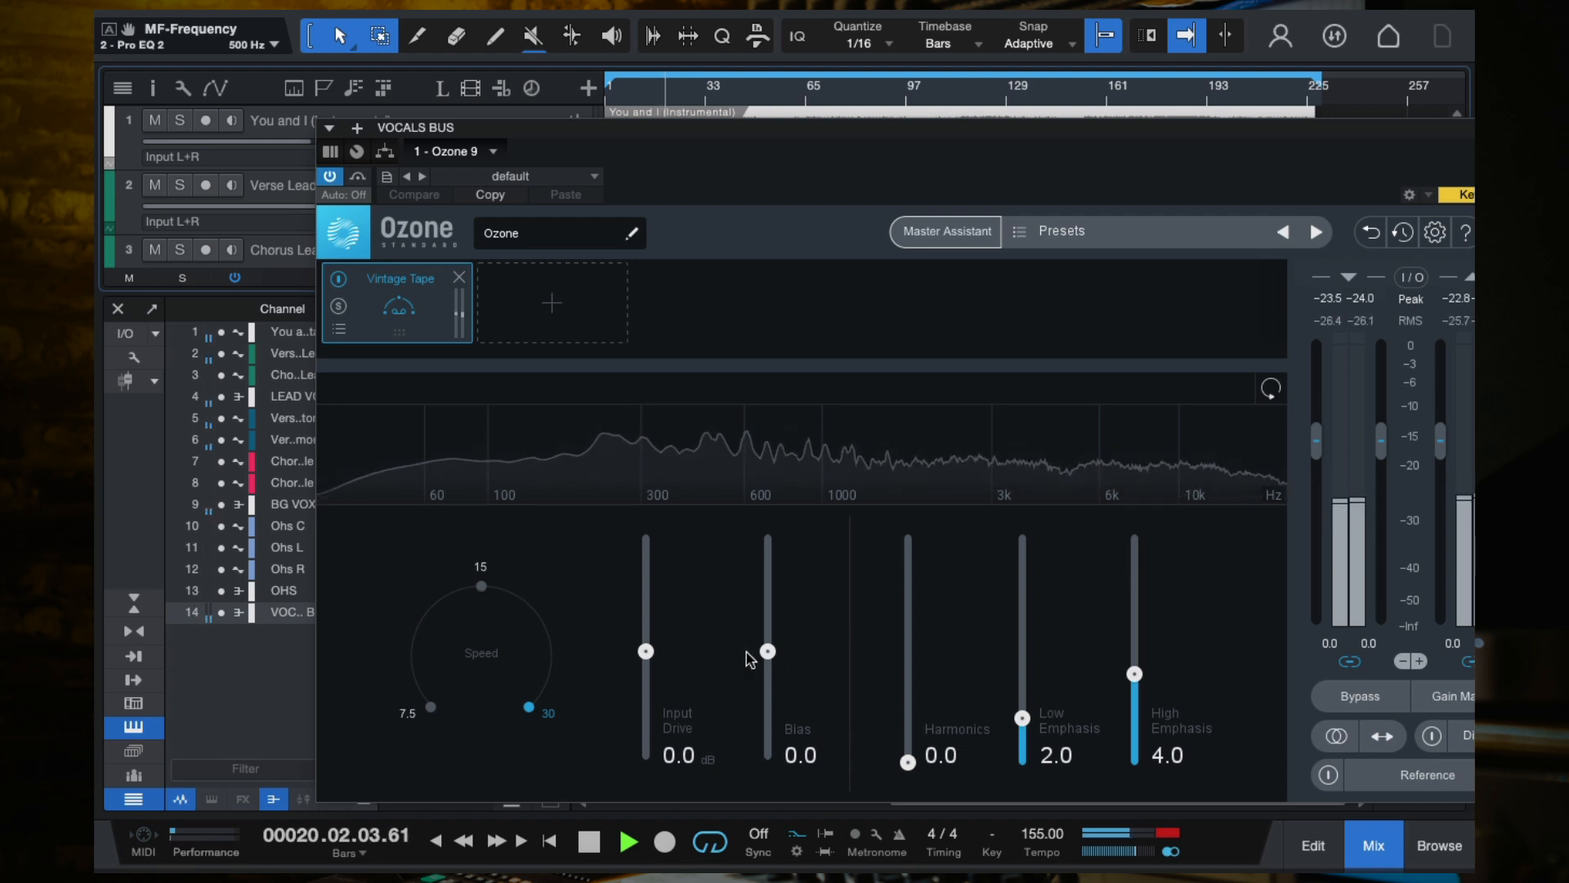
left_click_drag(646, 652, 650, 524)
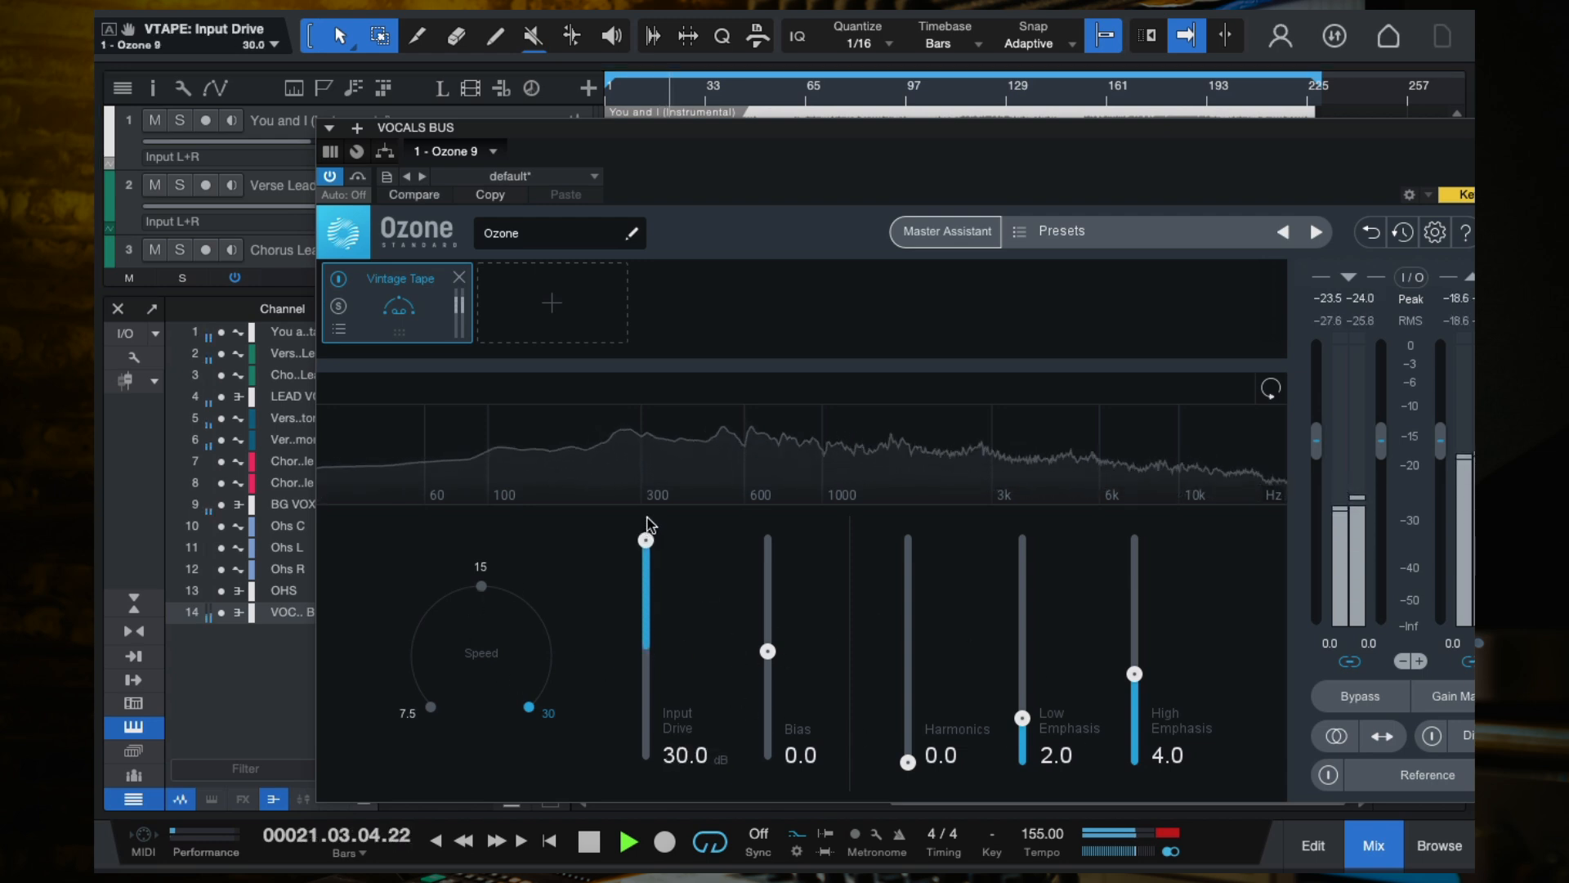
left_click_drag(1317, 150, 1232, 101)
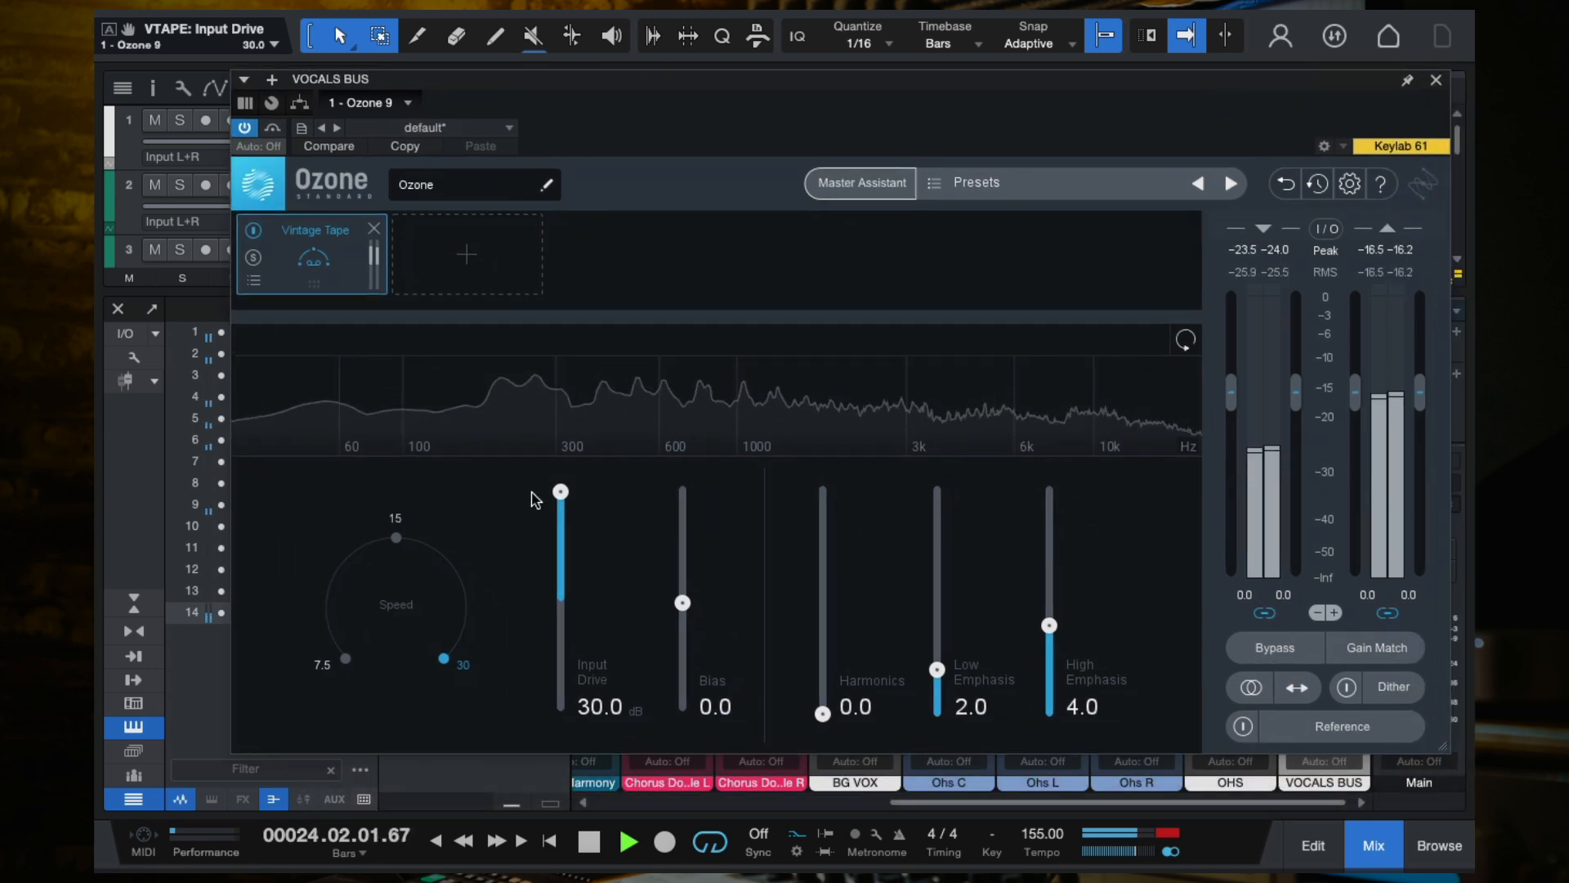
left_click_drag(561, 493, 562, 528)
left_click_drag(1355, 417, 1356, 421)
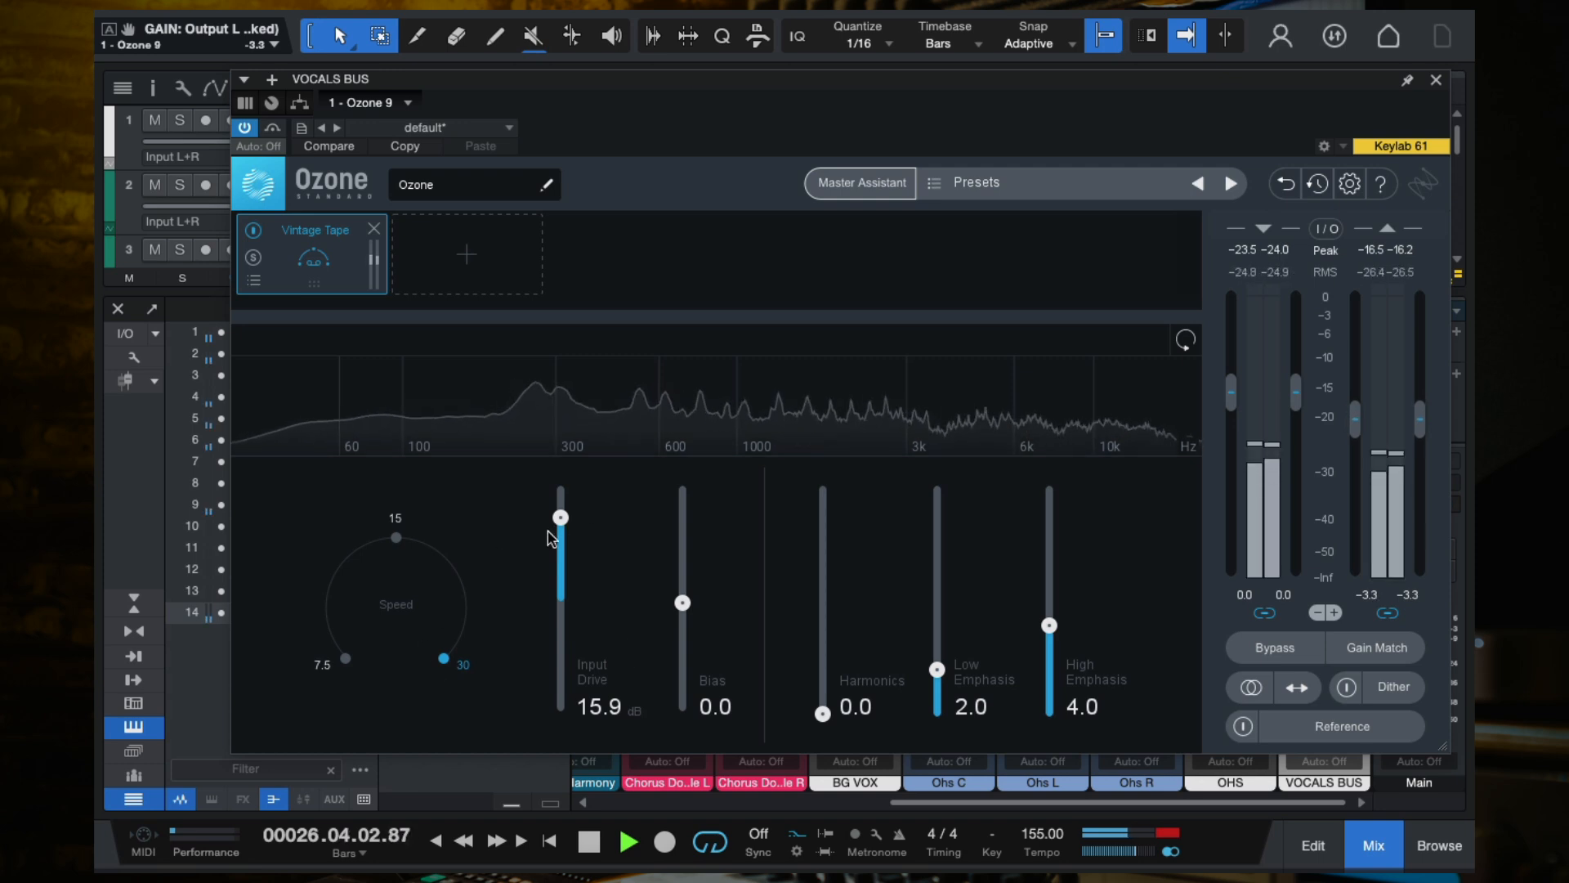
left_click_drag(561, 517, 575, 561)
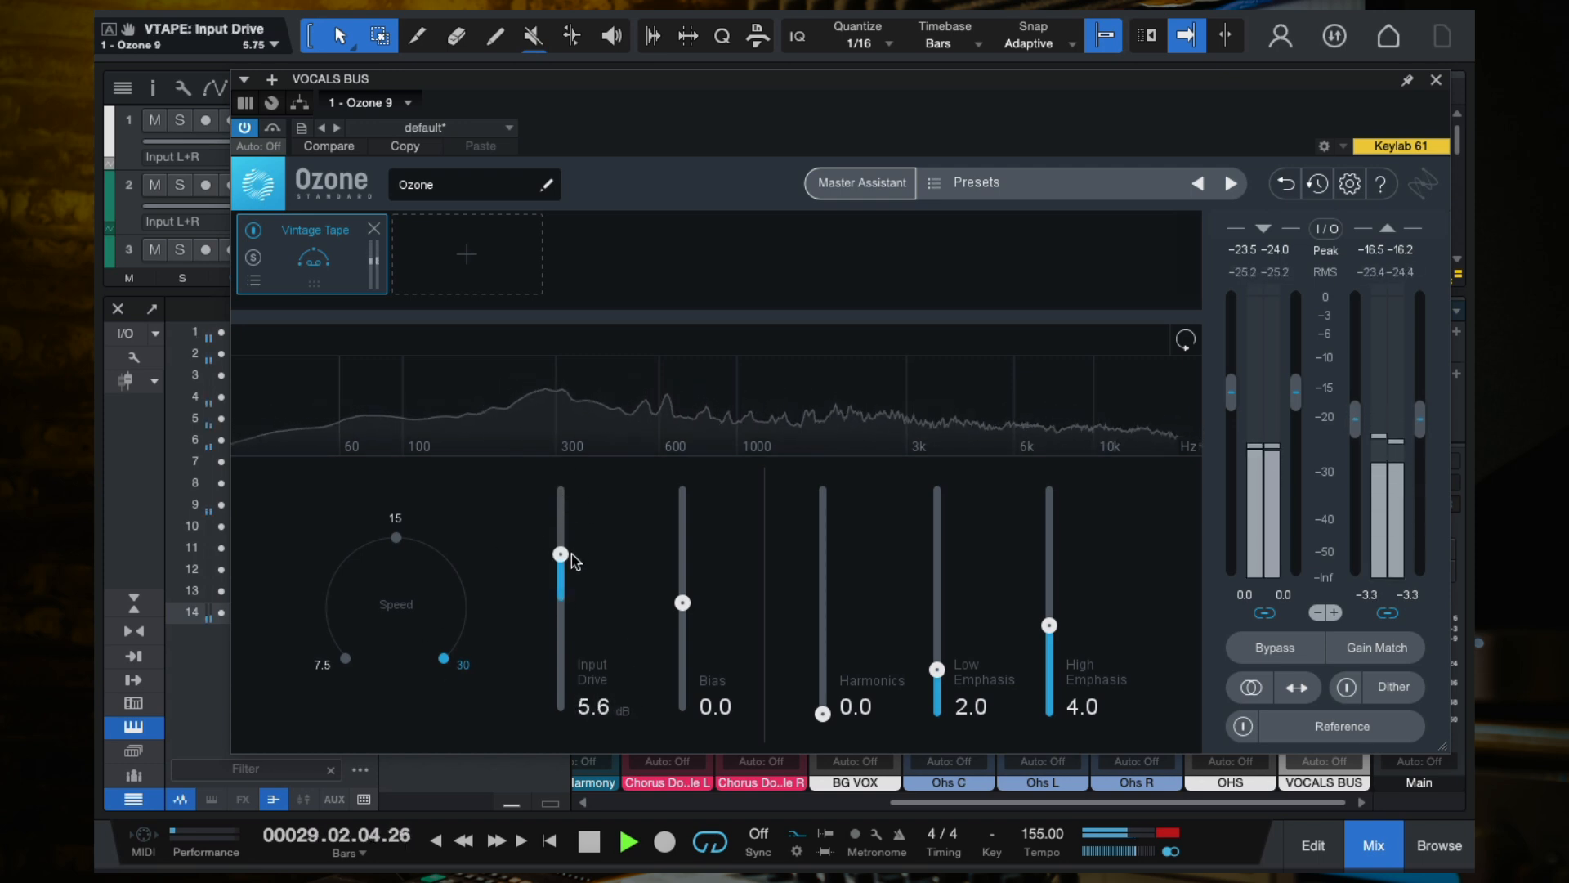
Try the Vintage Tape Bias at 10.0, set Ozone's output gain to -1.5 dB, and settle the Bias at -0.6.
left_click_drag(683, 603, 683, 482)
left_click_drag(1356, 418, 1355, 411)
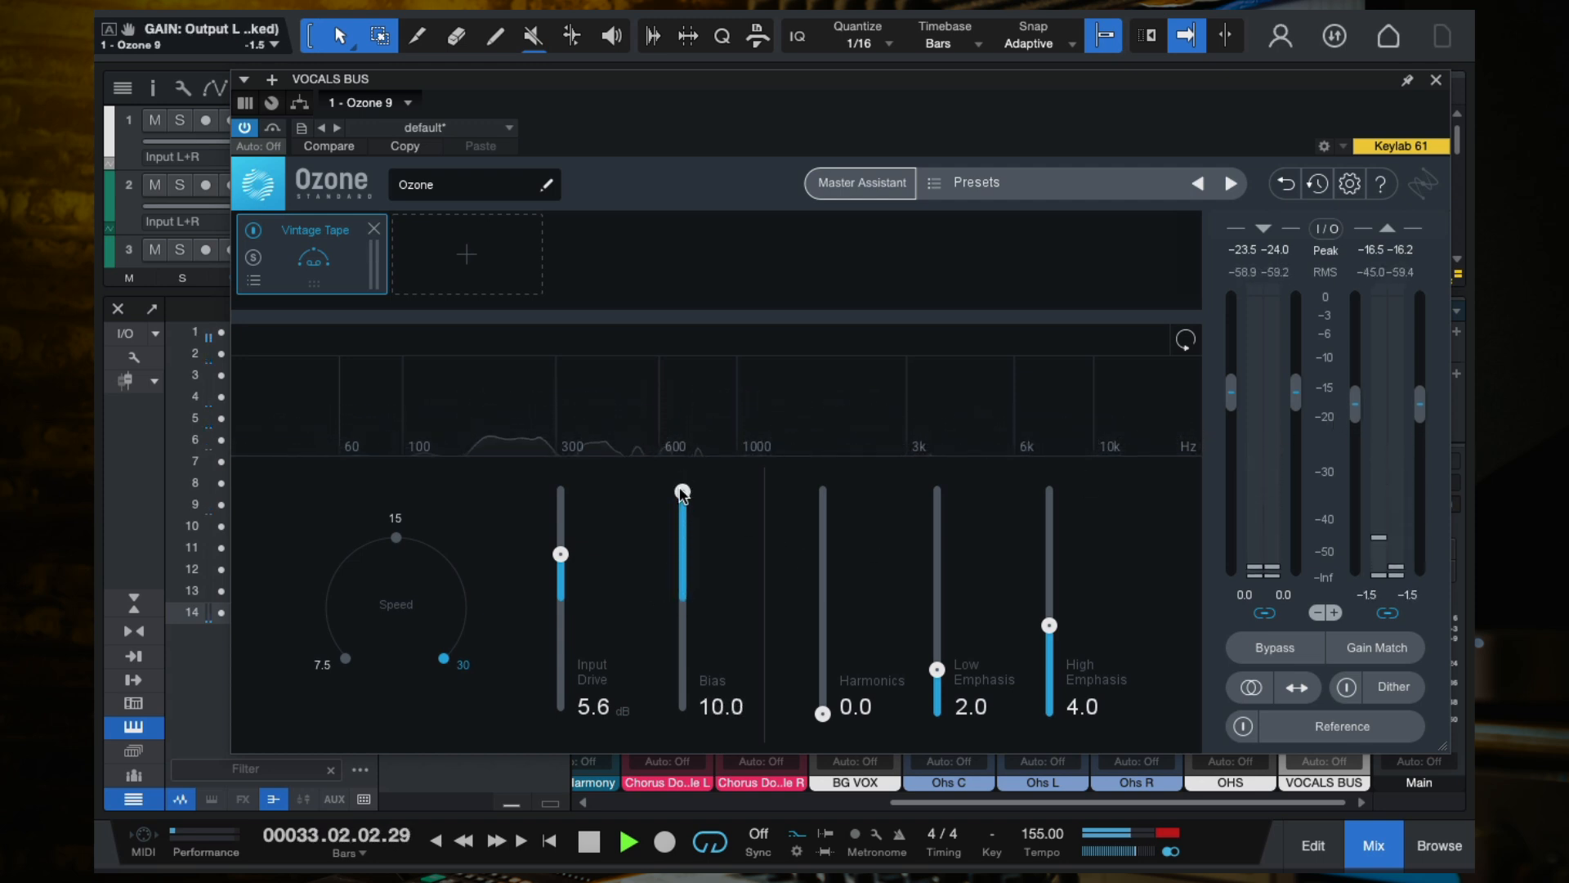
left_click_drag(683, 492, 691, 632)
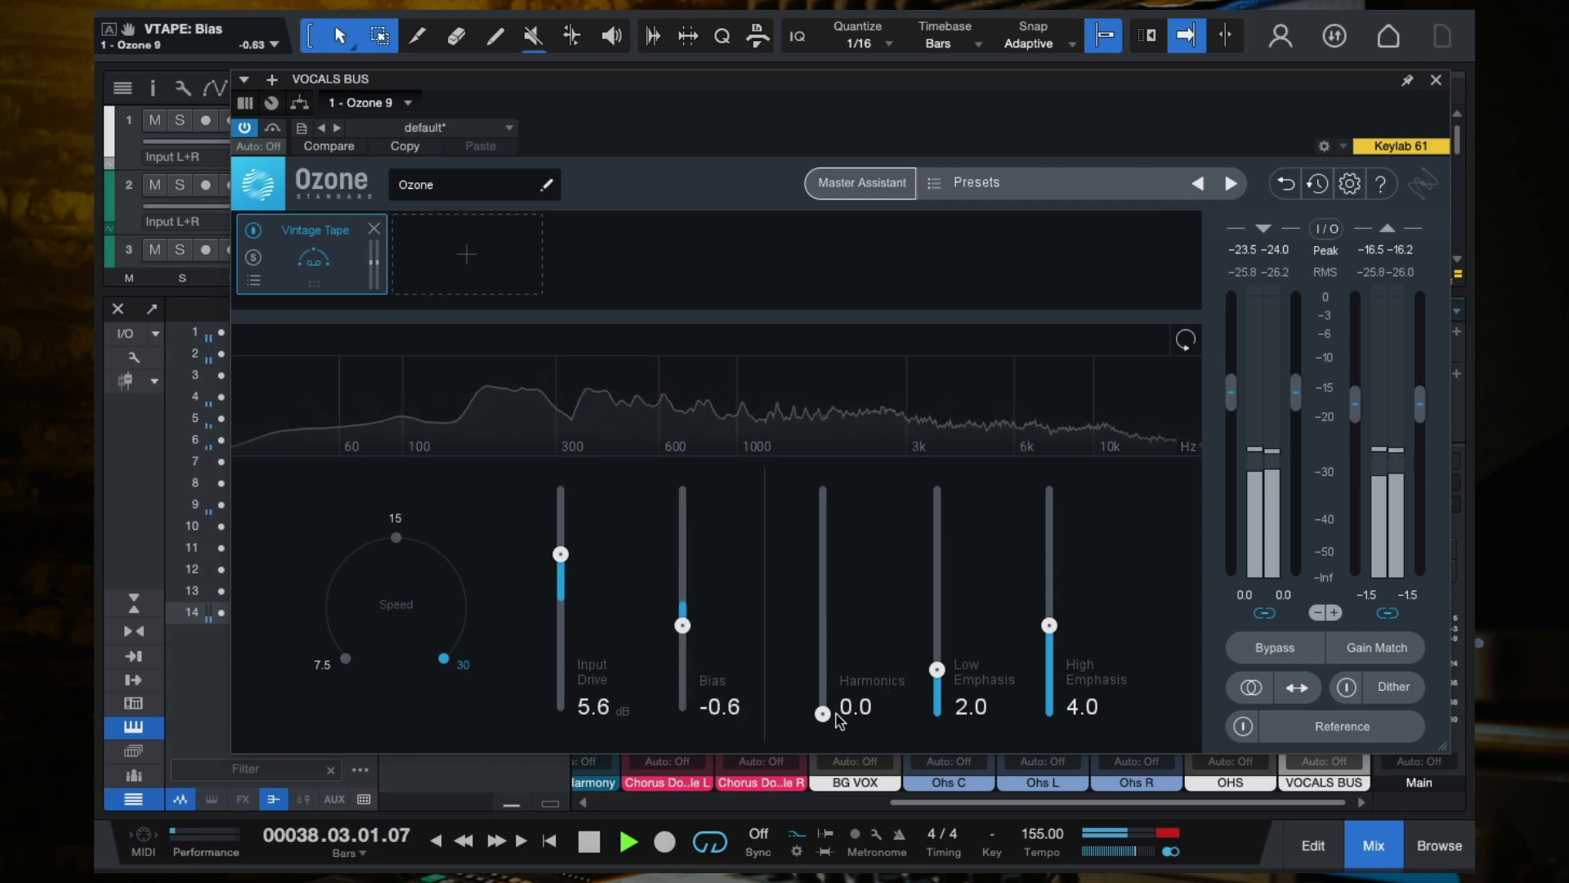
Set Vintage Tape's Harmonics to 5.1, Low Emphasis to 3.2 and High Emphasis to 2.6.
left_click_drag(837, 716, 843, 596)
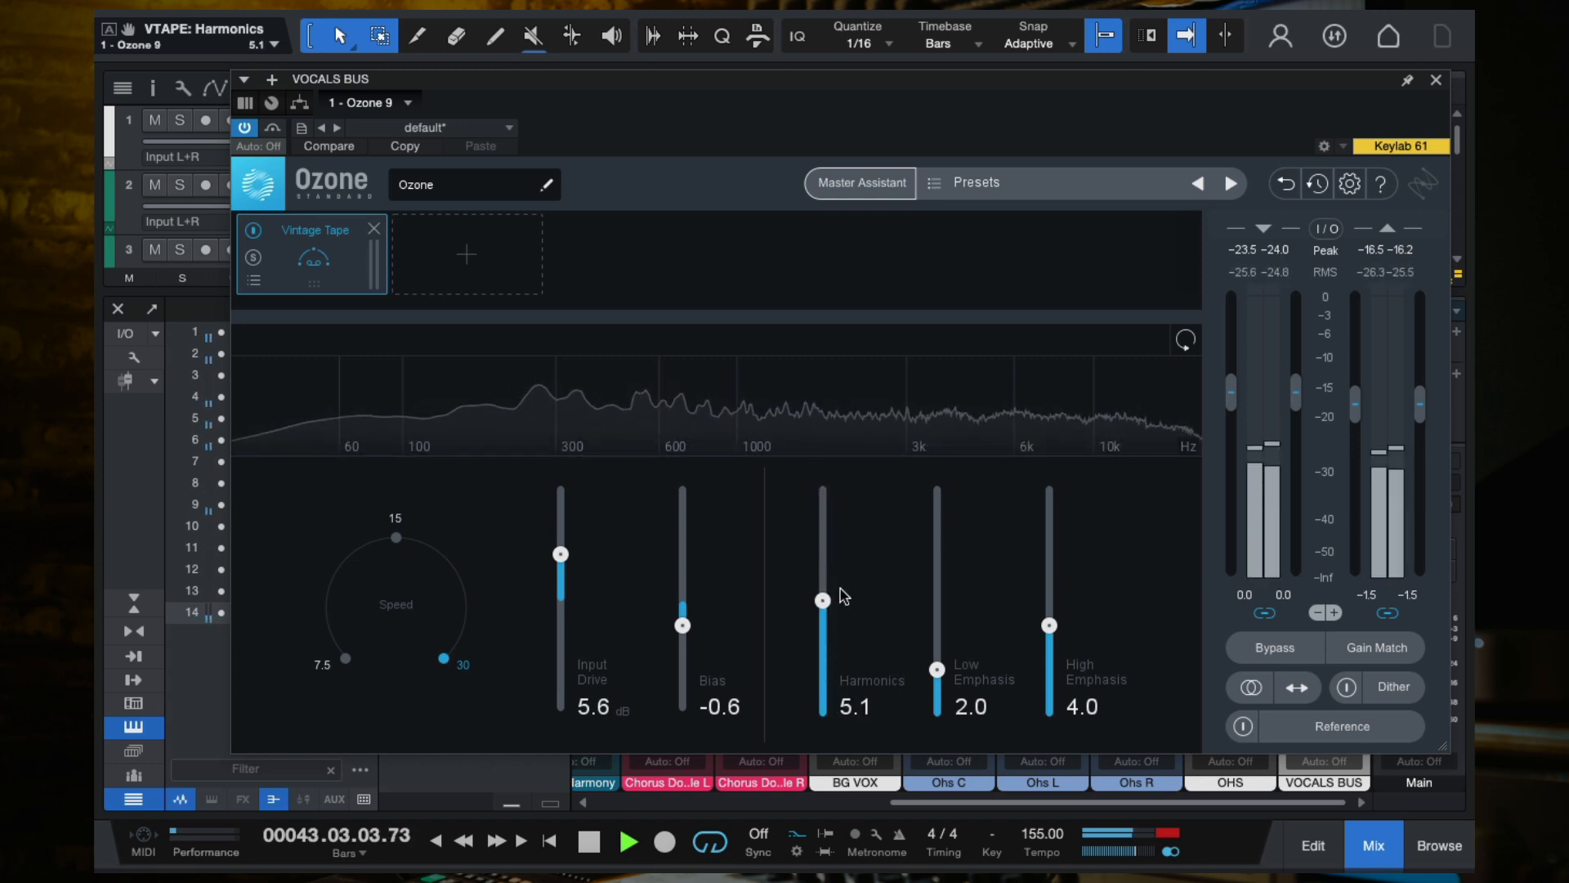
left_click_drag(937, 668, 965, 649)
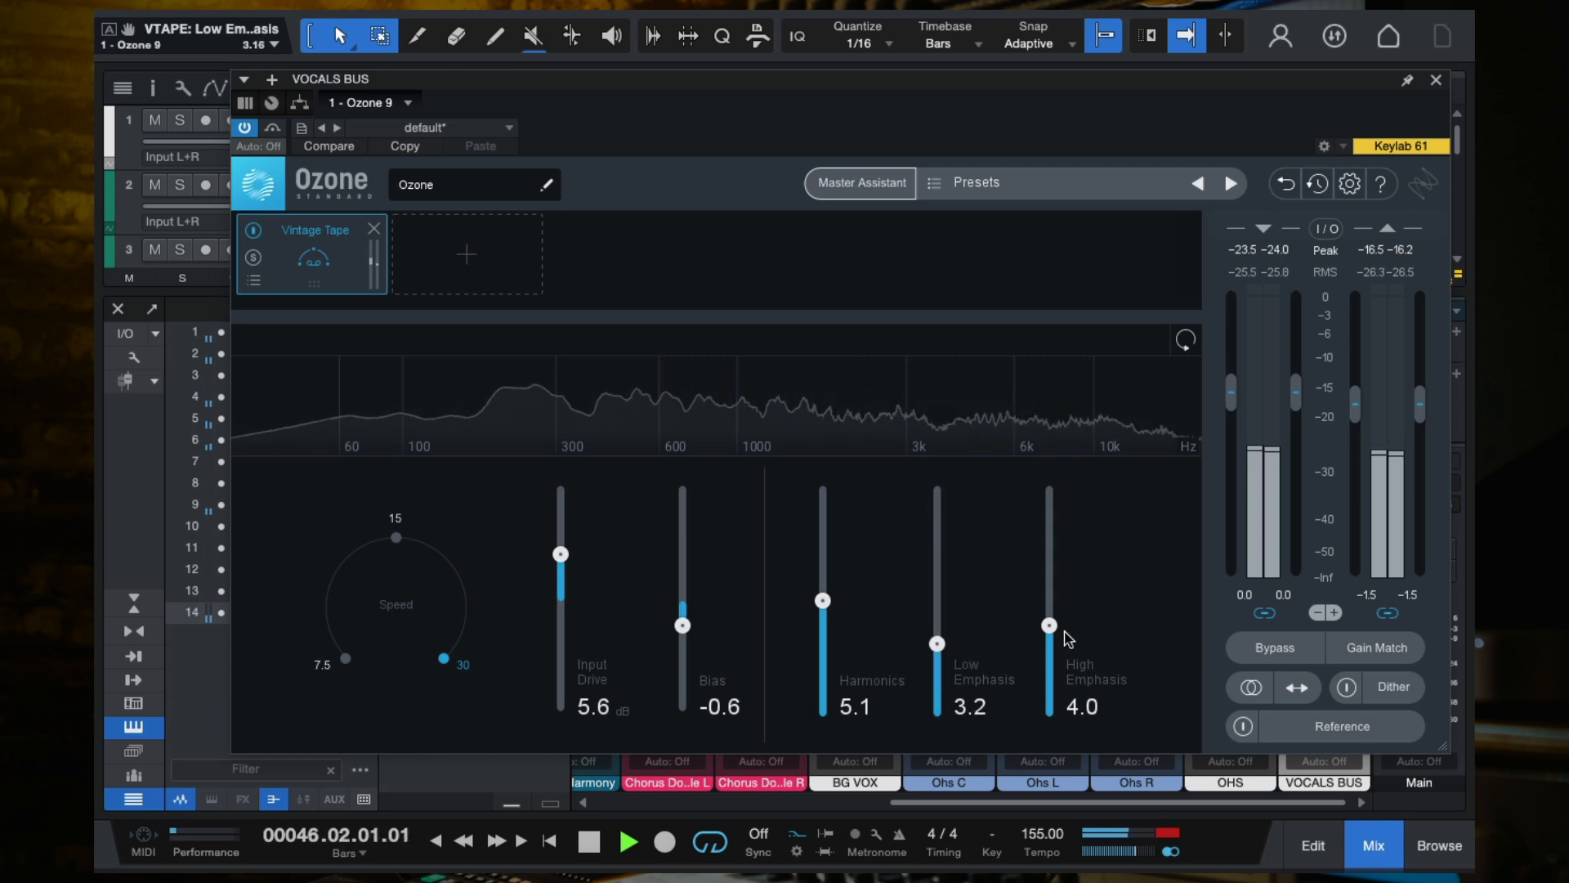
left_click_drag(1050, 626, 1049, 668)
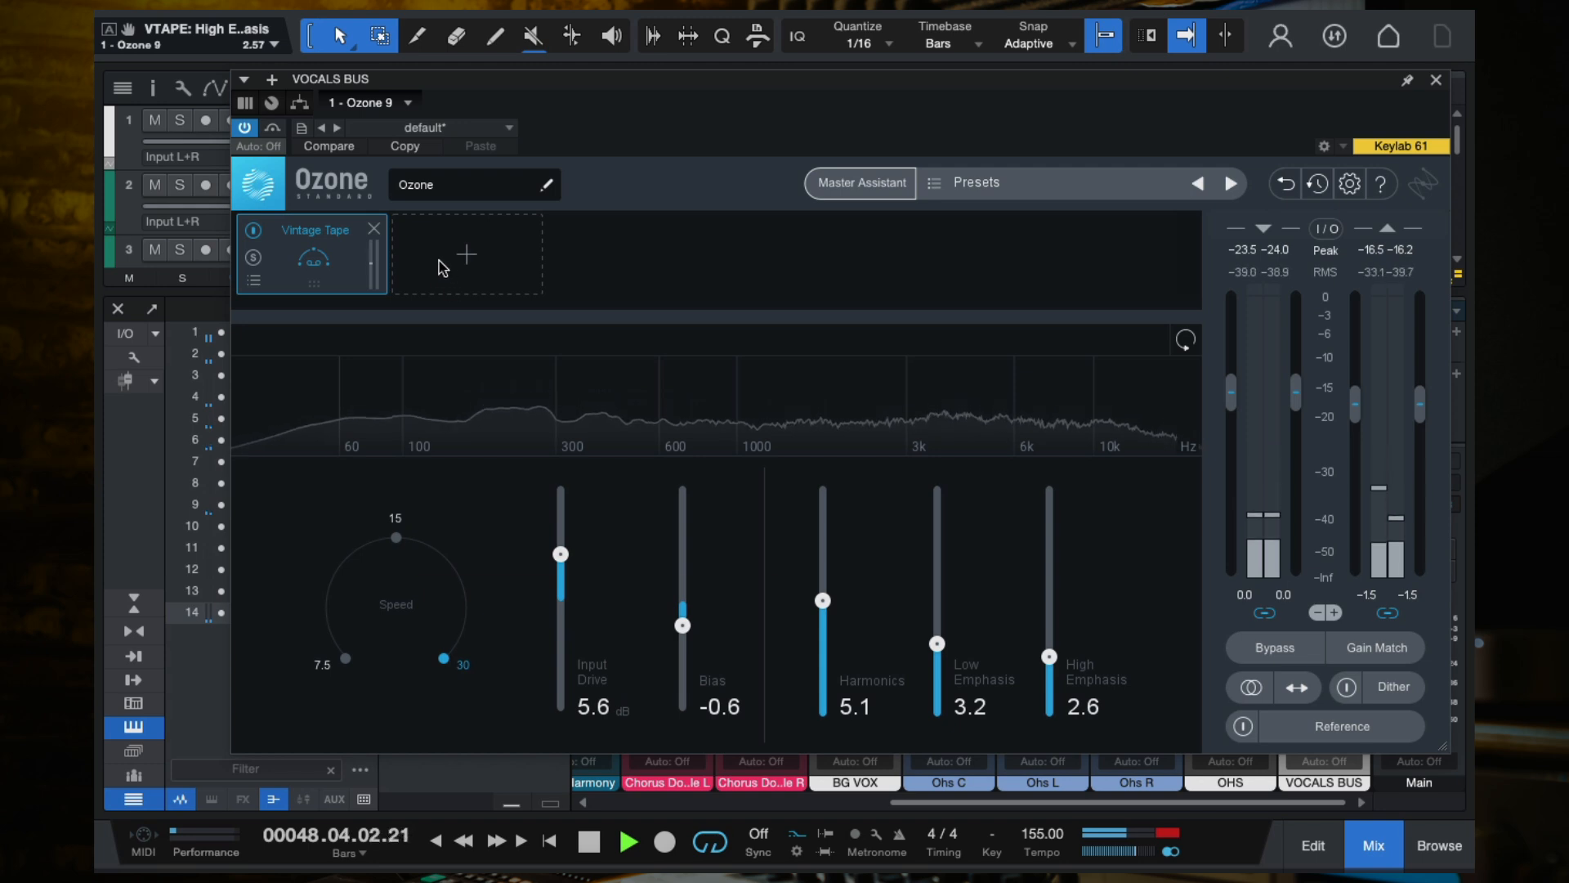
Compare the 7.5 and 30 tape speeds during playback and set Vintage Tape's Speed to 15.
left_click(397, 538)
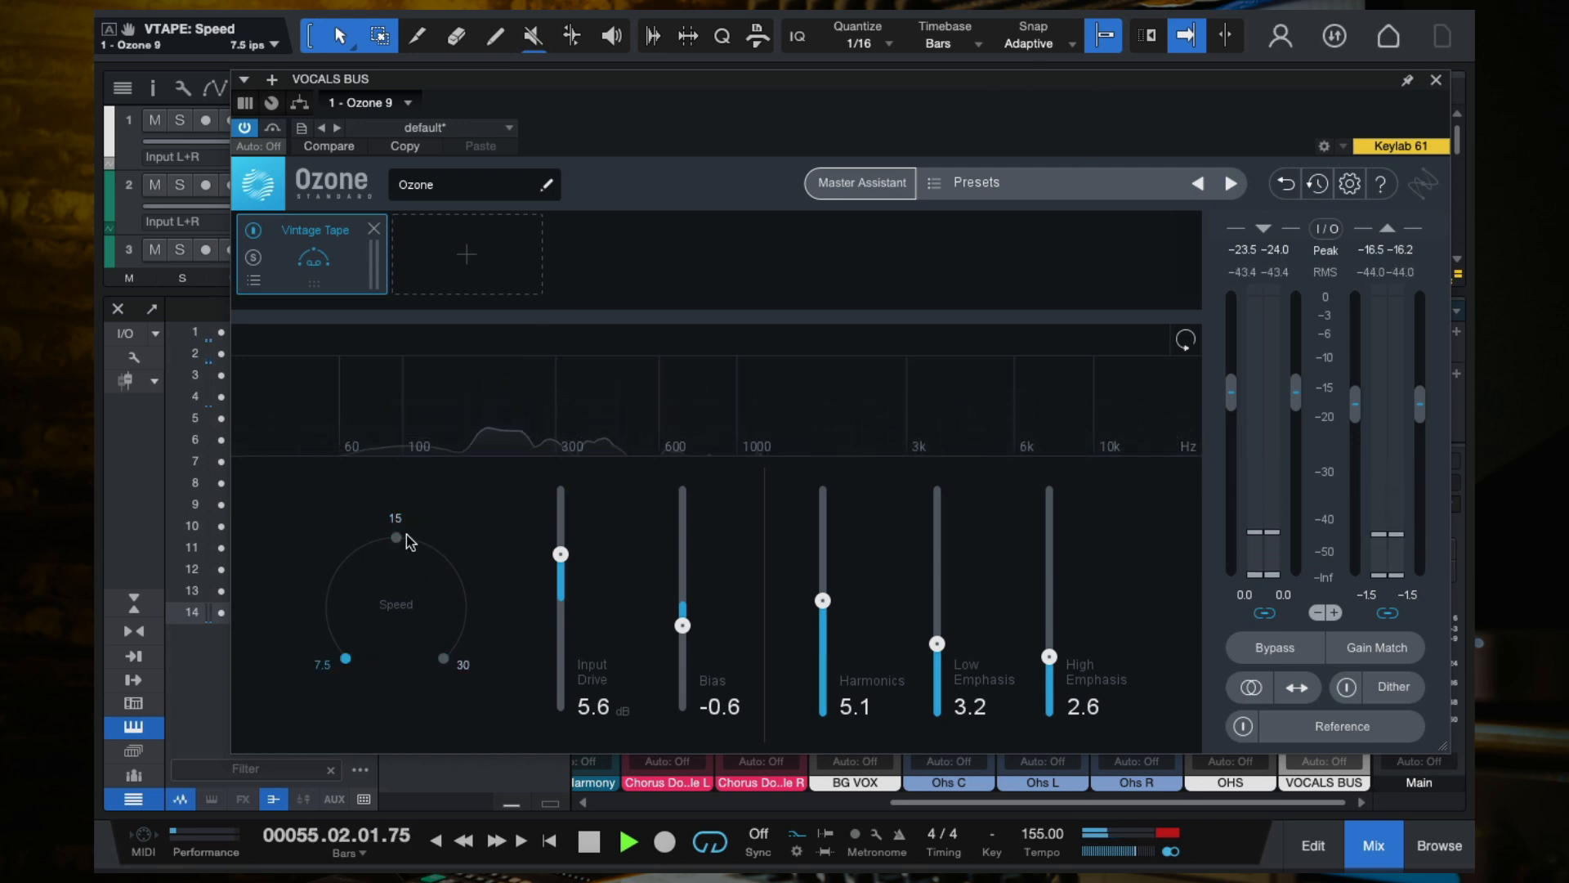
left_click(396, 537)
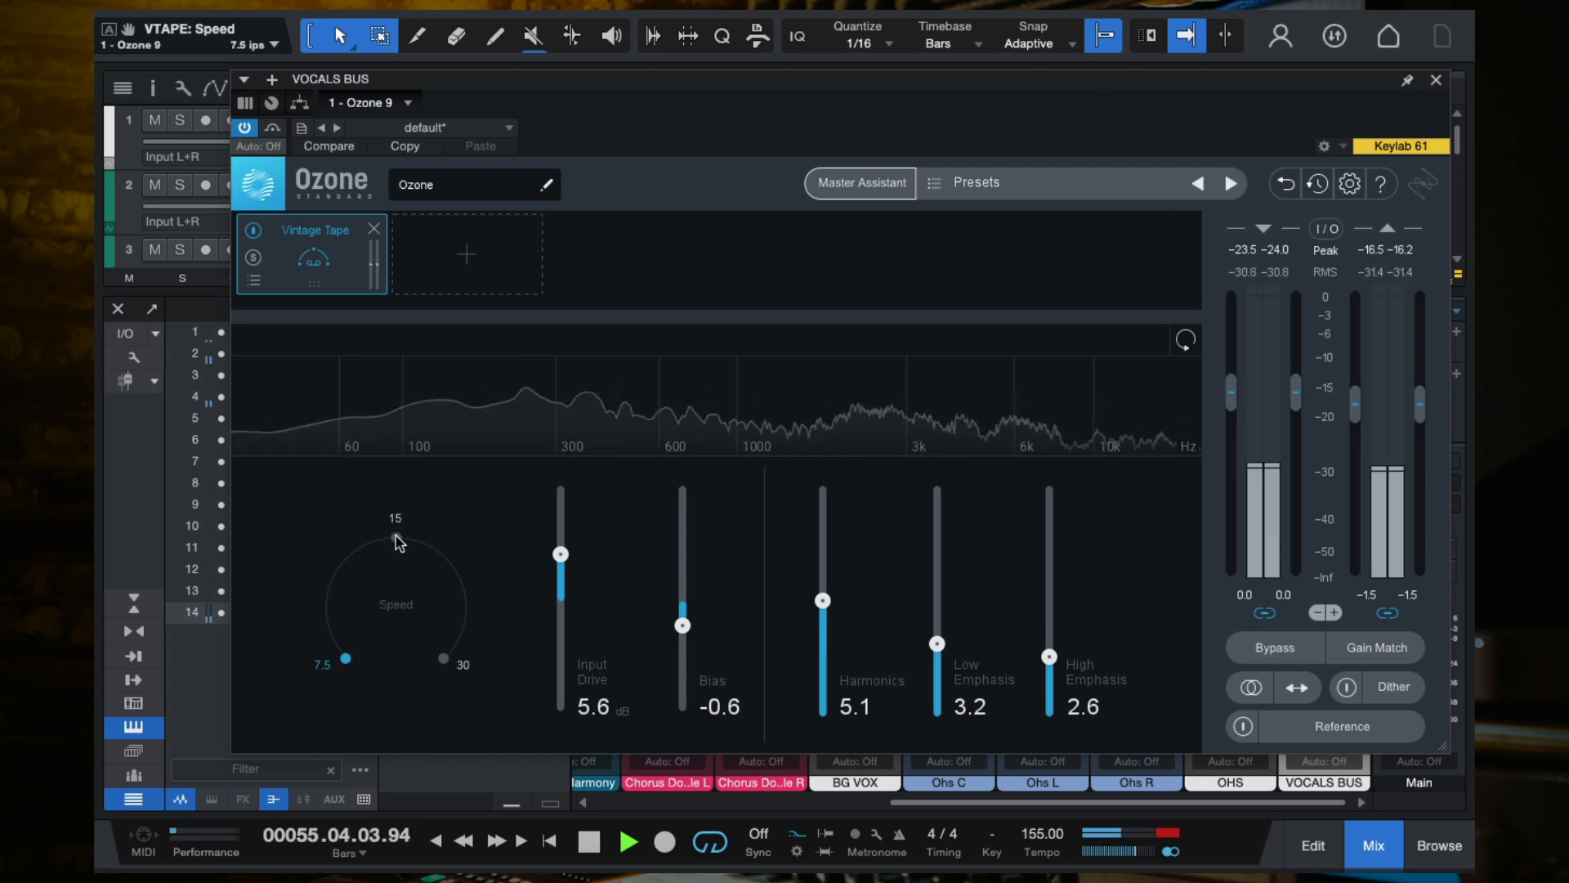
left_click(348, 658)
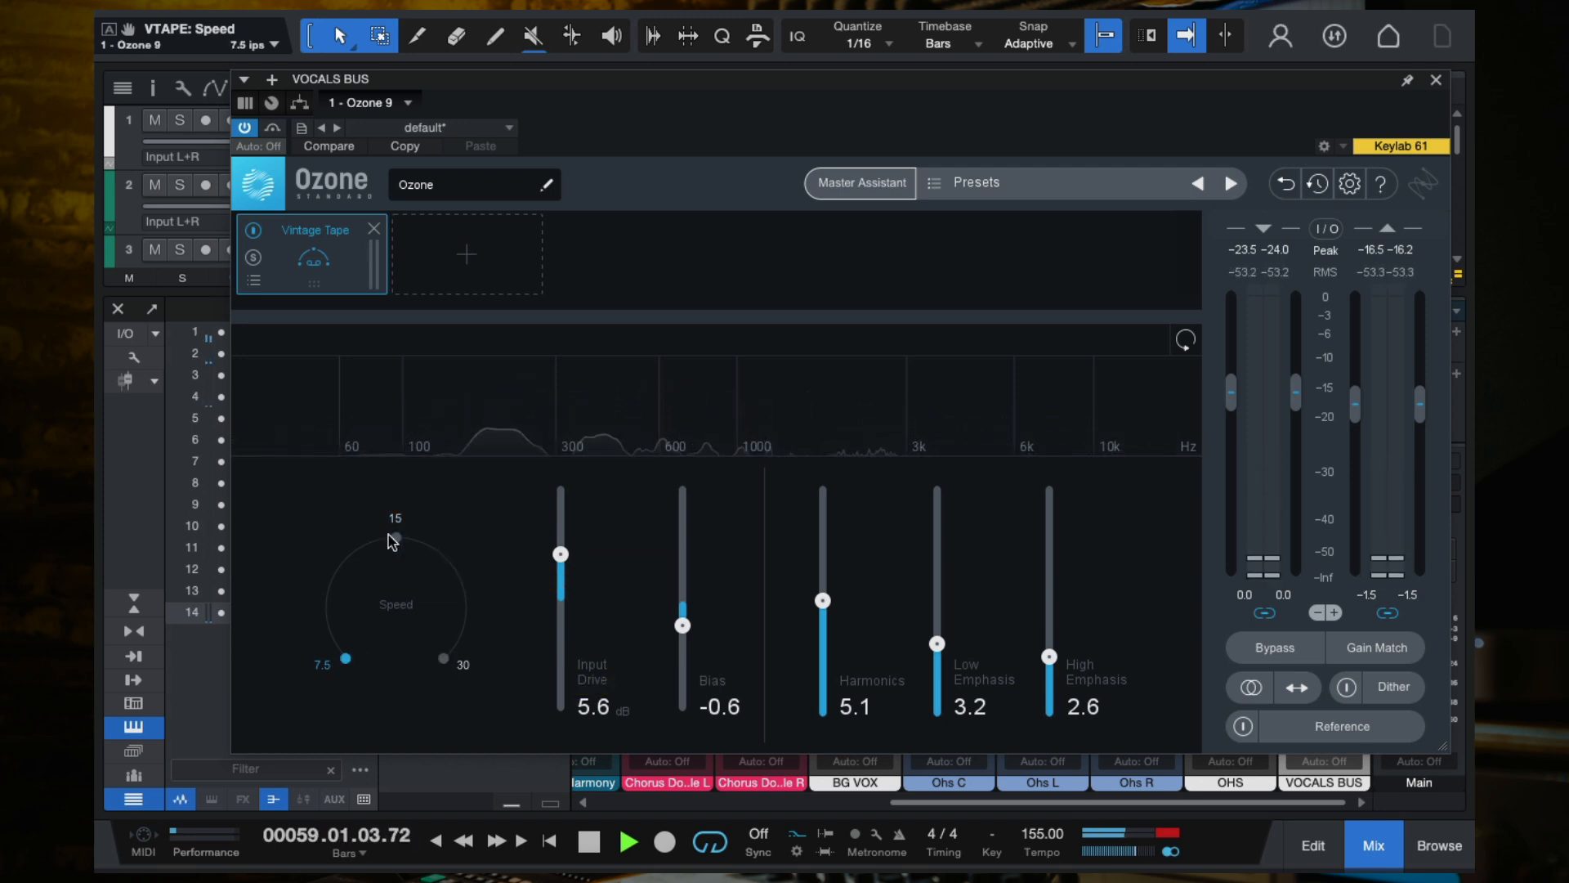
left_click_drag(832, 94, 799, 139)
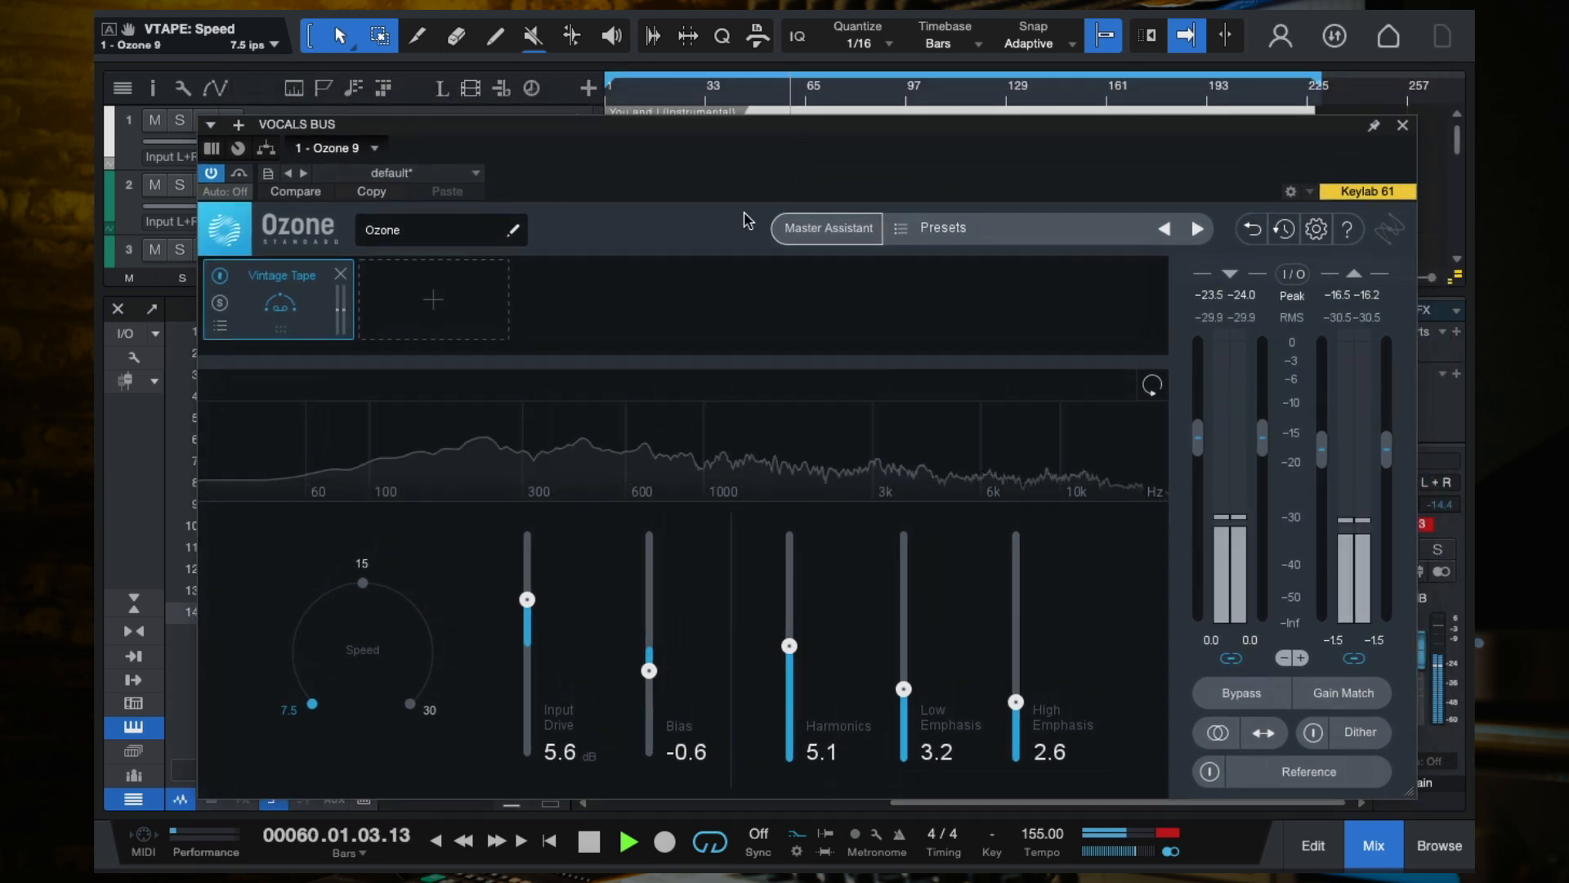
left_click(363, 582)
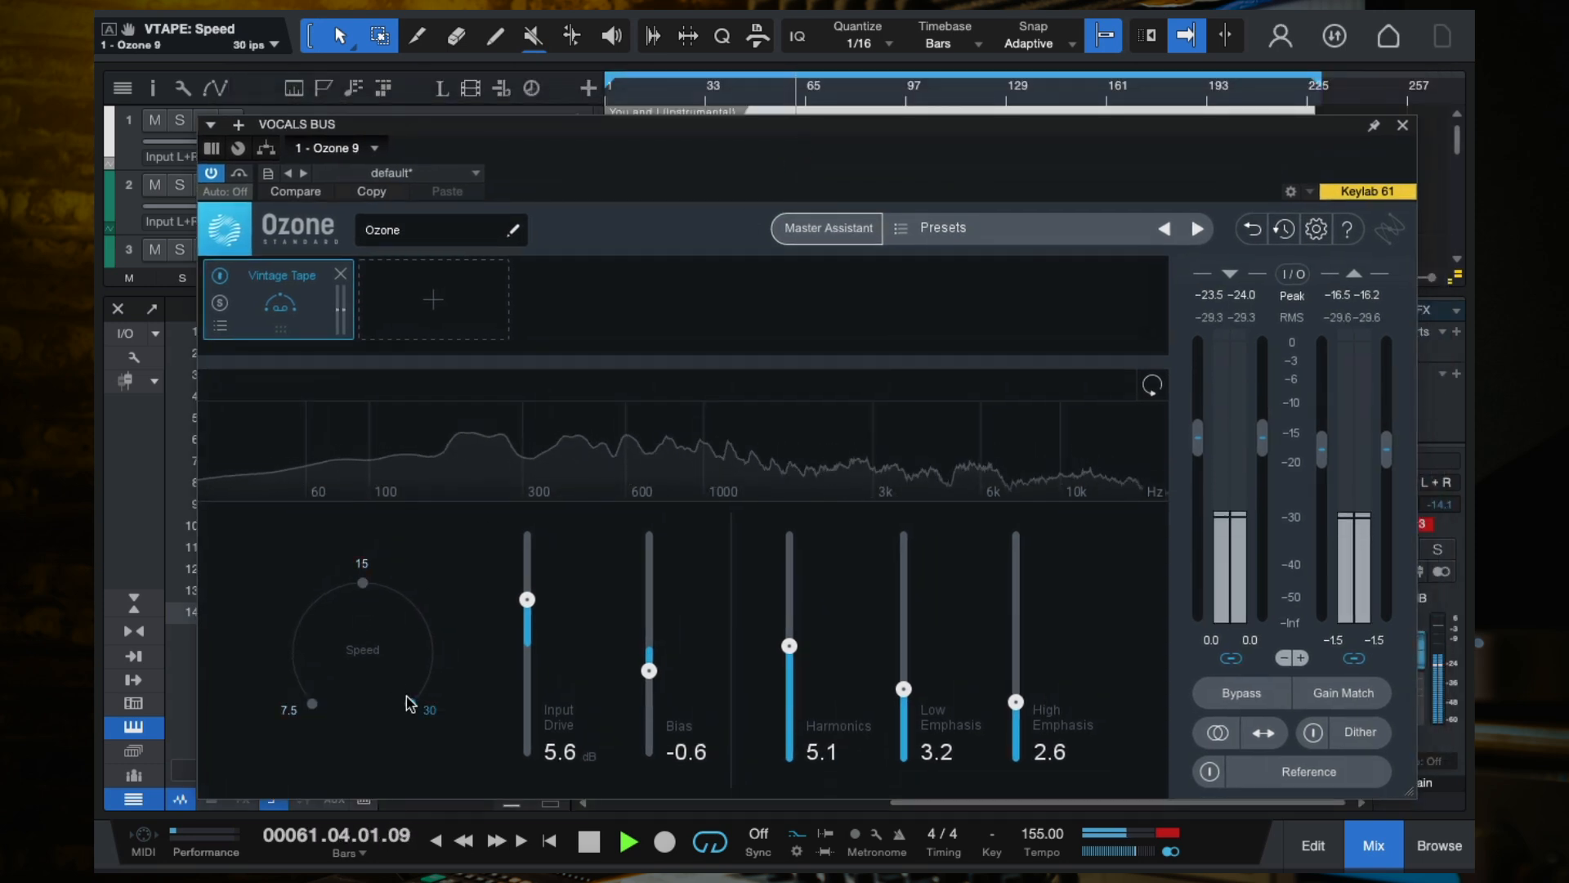
left_click(411, 704)
left_click(363, 582)
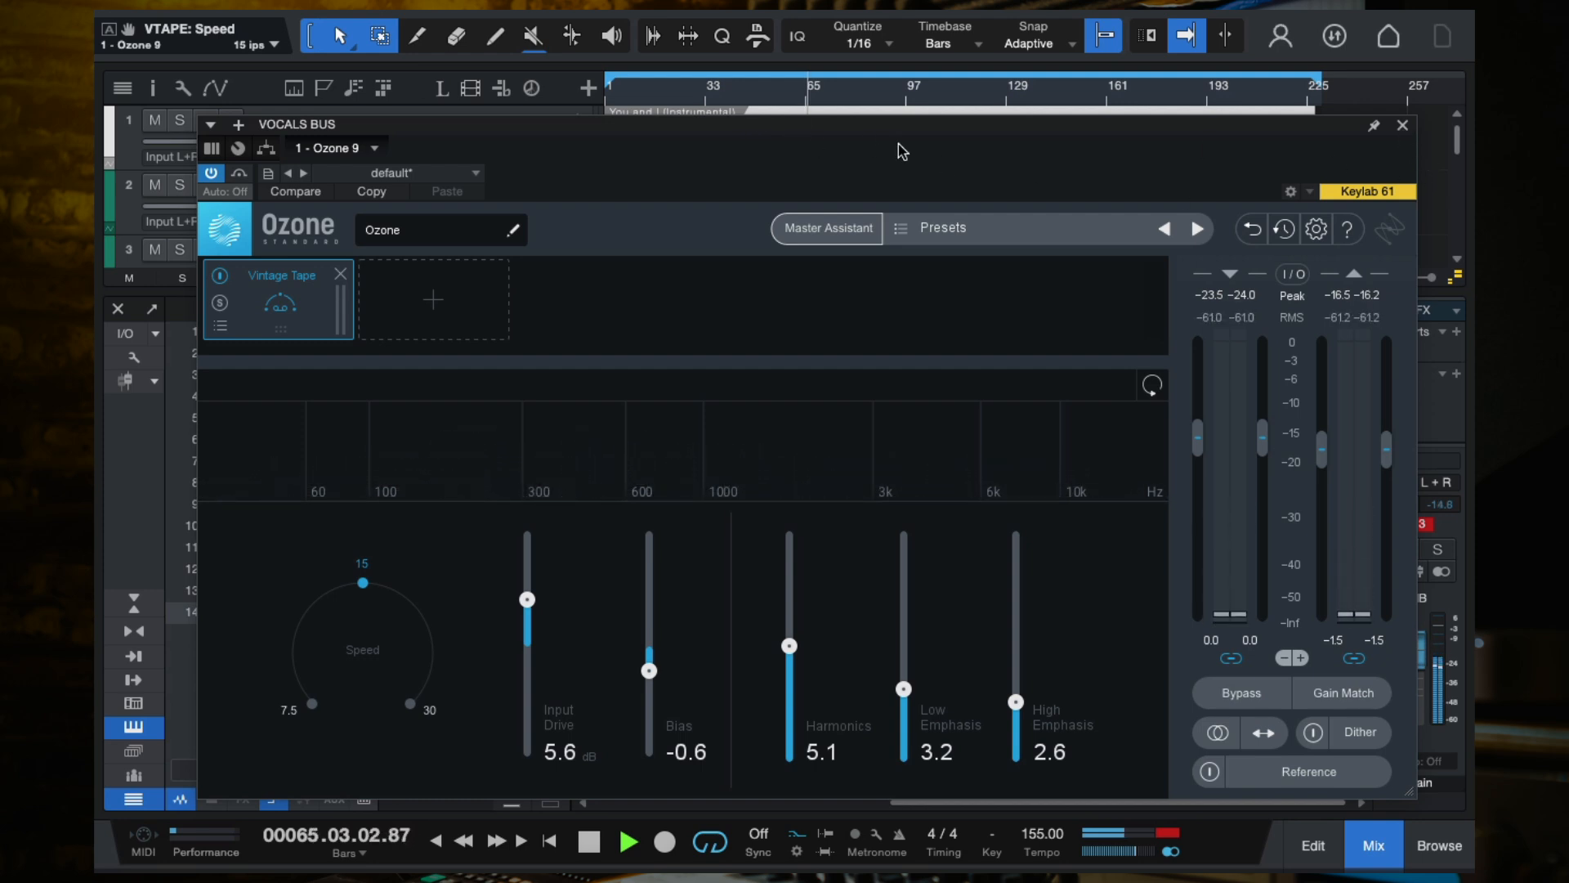
Skip playback ahead to around bar 84 and compare the vocals with Vintage Tape bypassed and active.
left_click(837, 92)
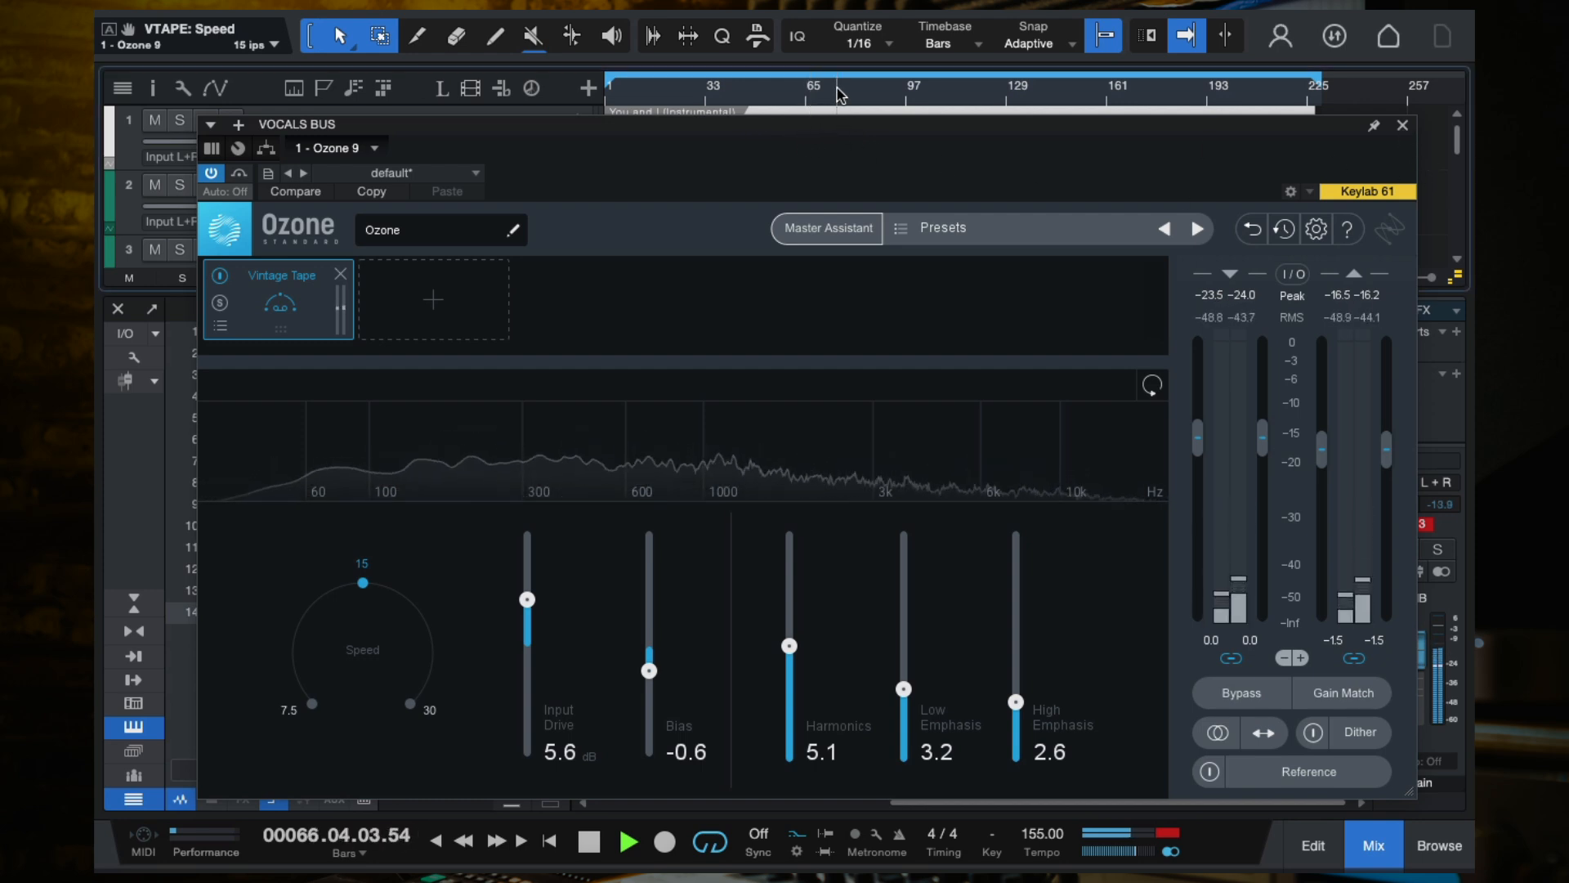
left_click(871, 88)
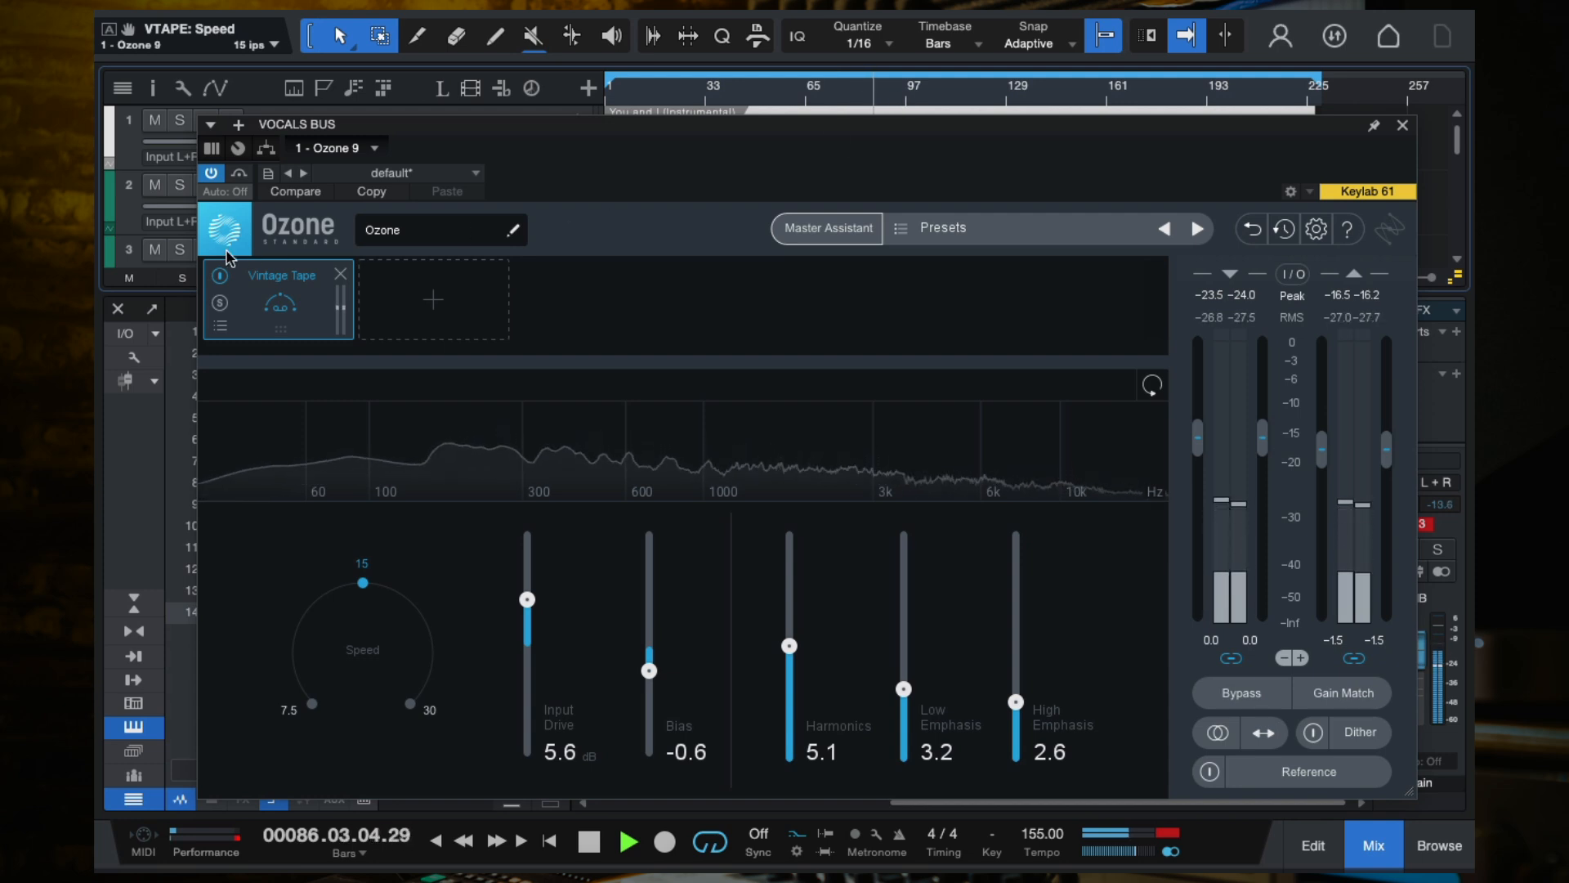
left_click(220, 276)
left_click(220, 277)
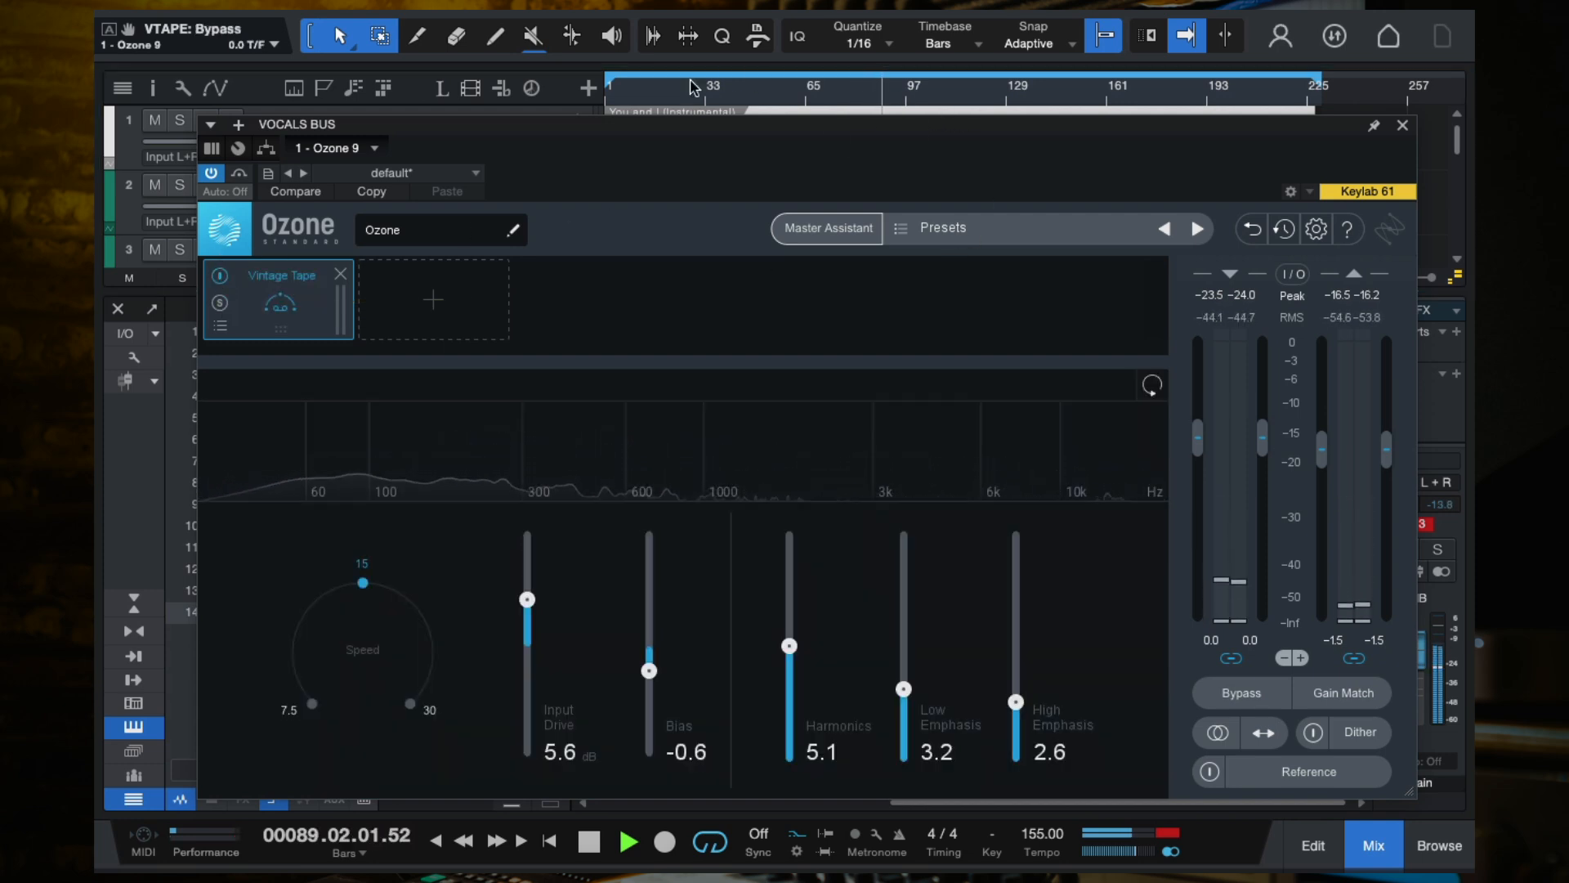
Replay the verse from bar 16 with Vintage Tape bypassed, skip to around bar 22, and re-enable the module to compare.
key("space")
left_click(654, 90)
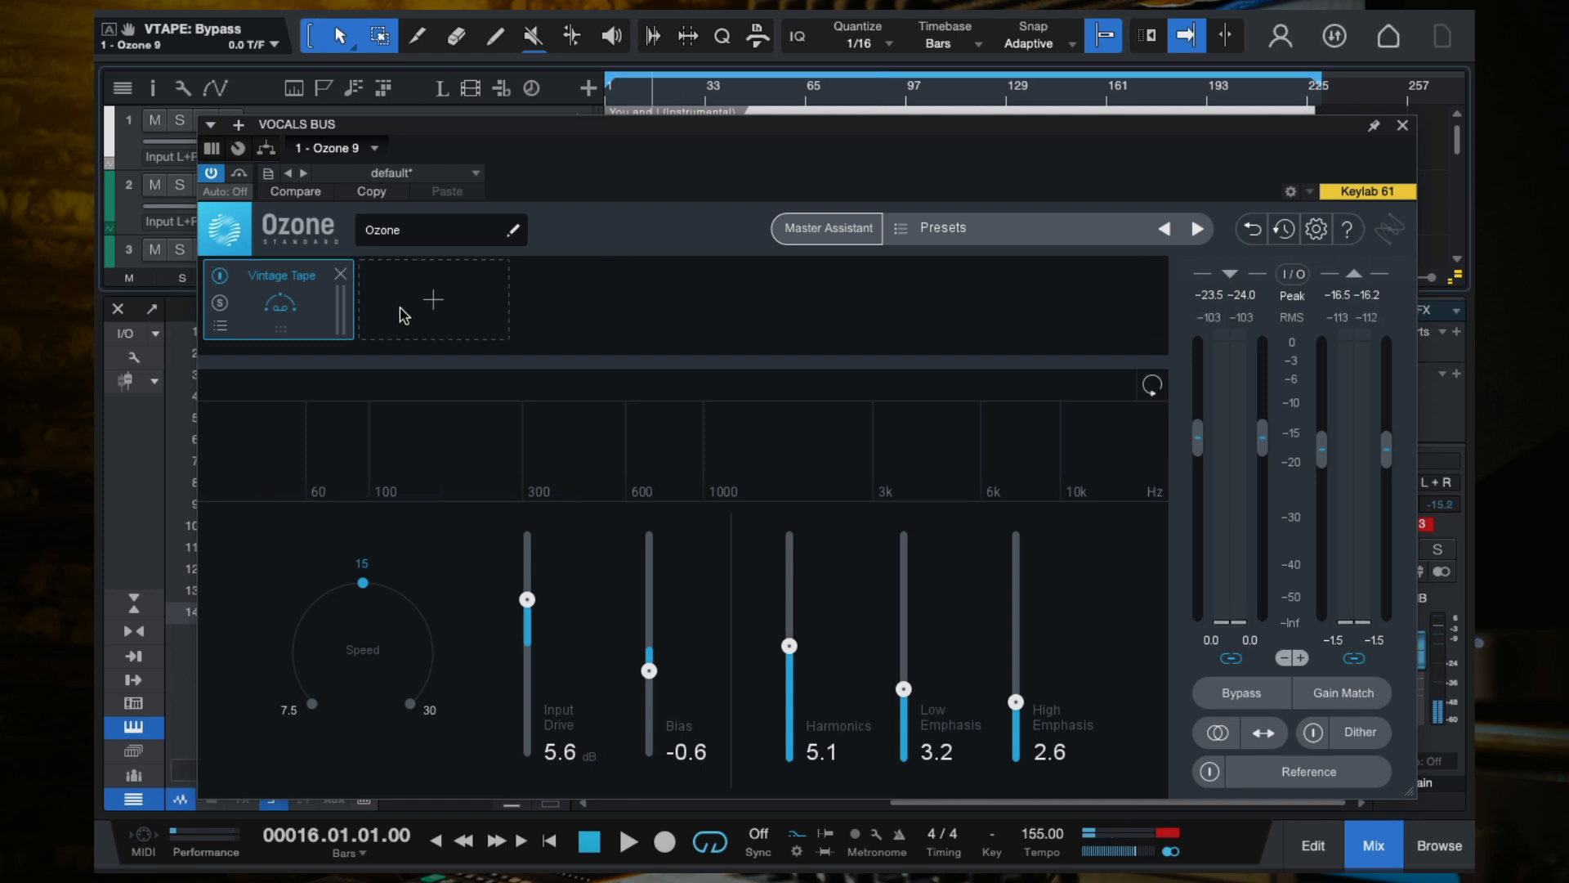
left_click(220, 277)
key("space")
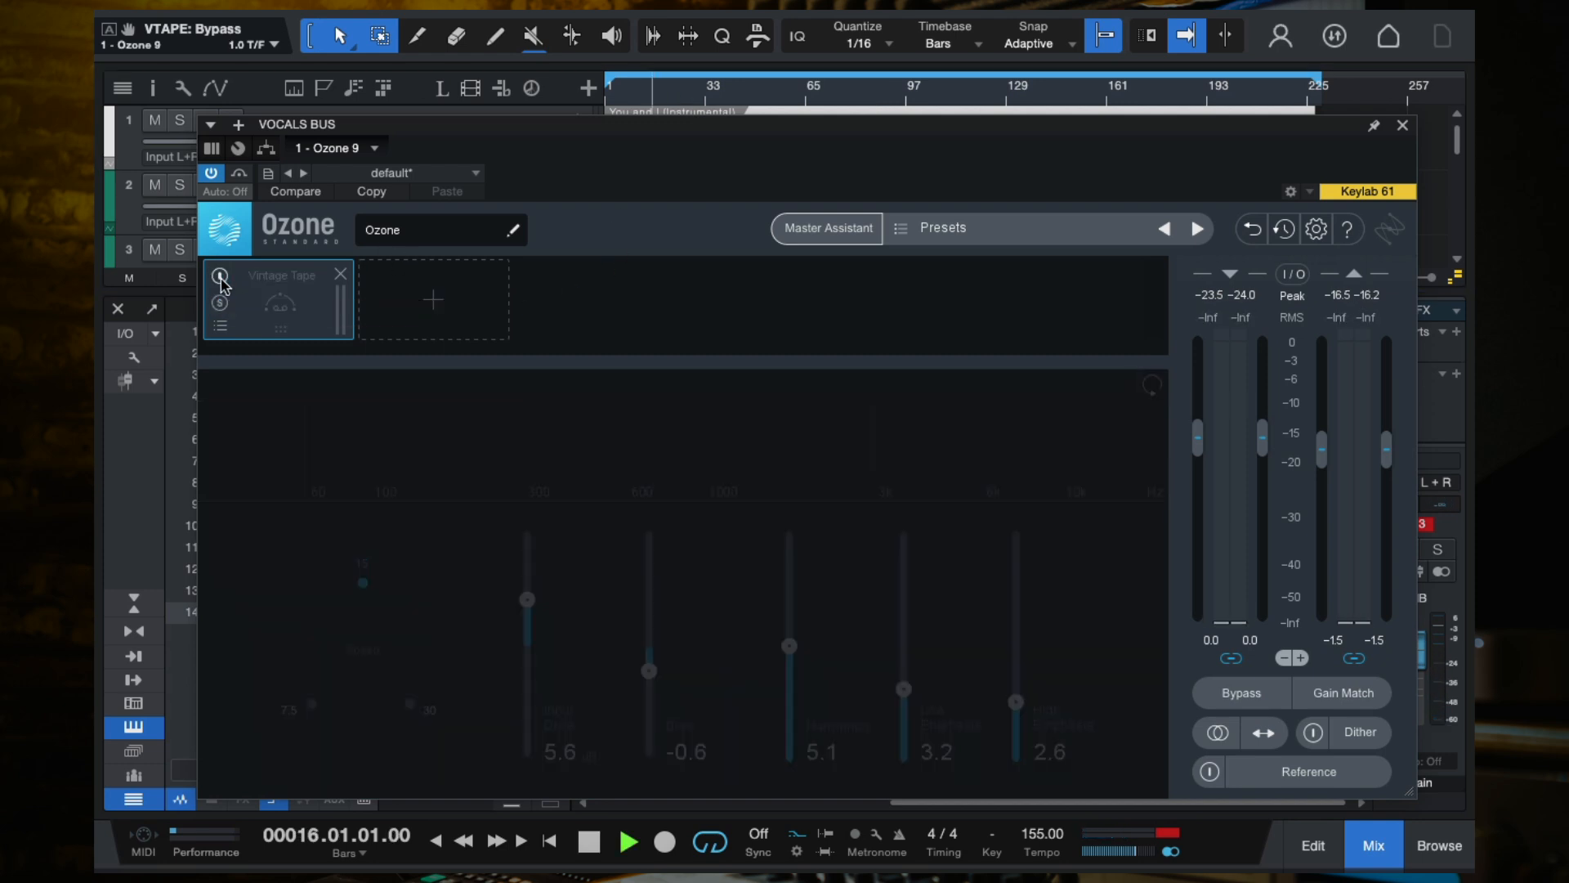
left_click(672, 91)
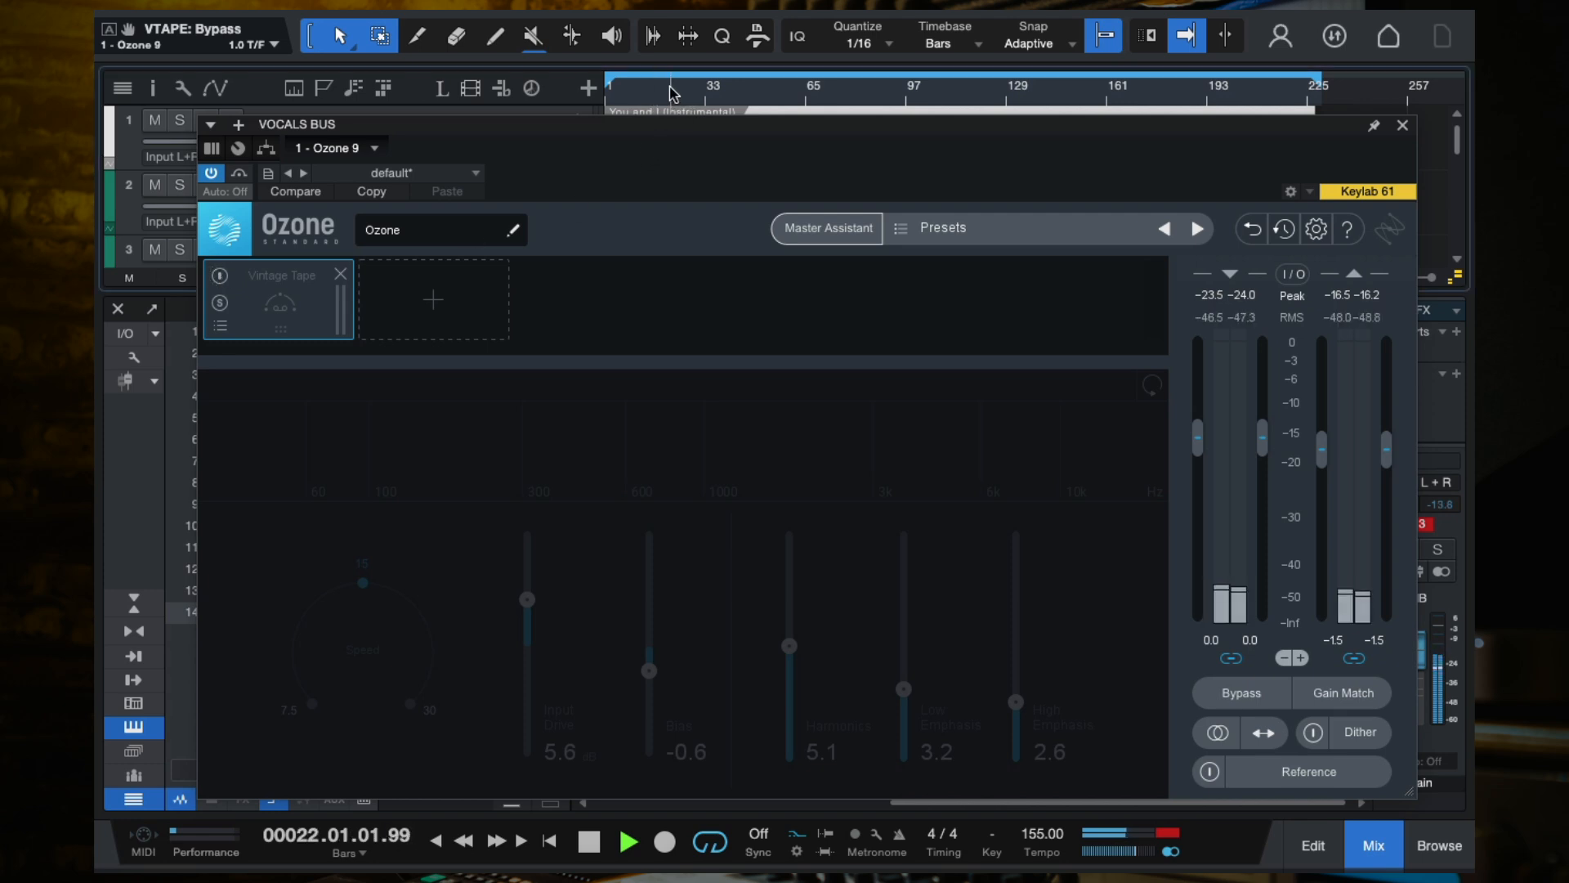
left_click(220, 280)
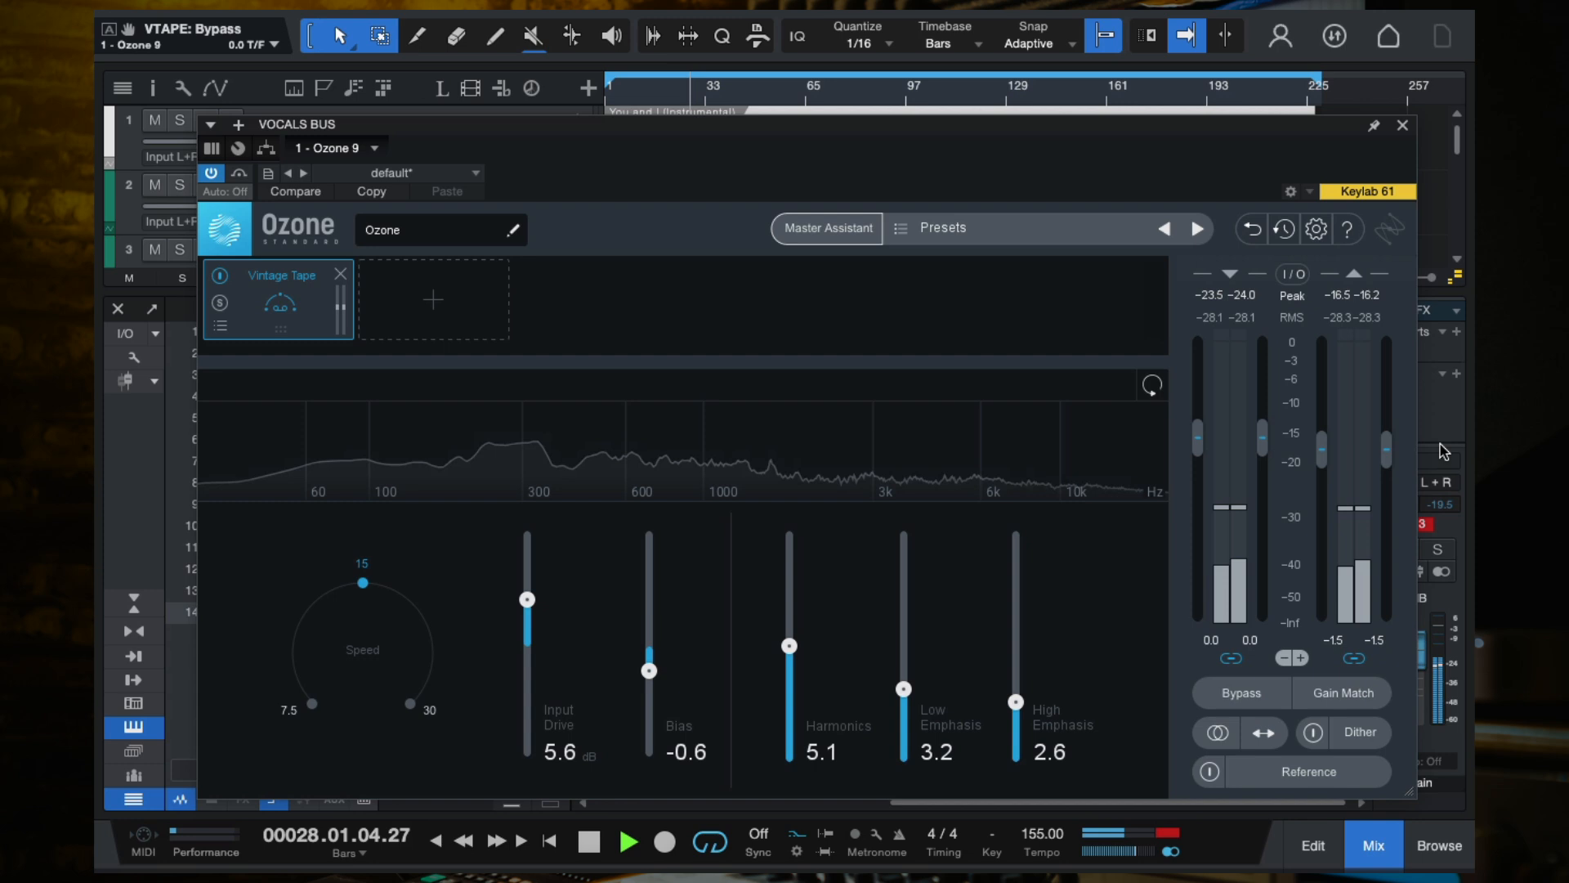
Set Ozone's output gain to -2.5 dB and compare the vocals with Vintage Tape bypassed and active.
left_click_drag(1388, 461, 1388, 476)
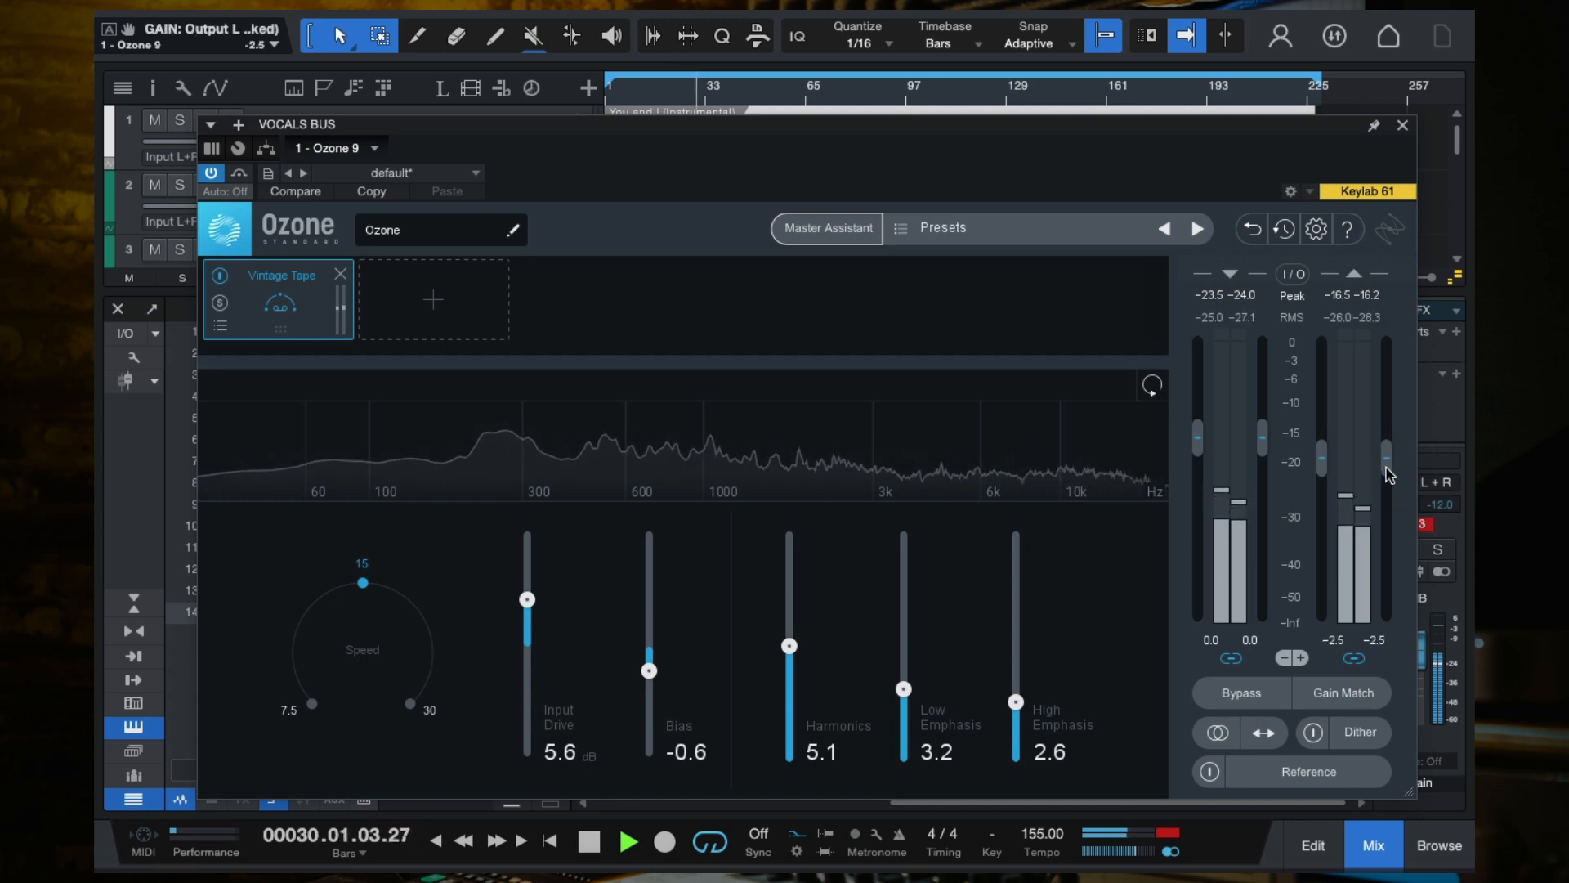
left_click(219, 276)
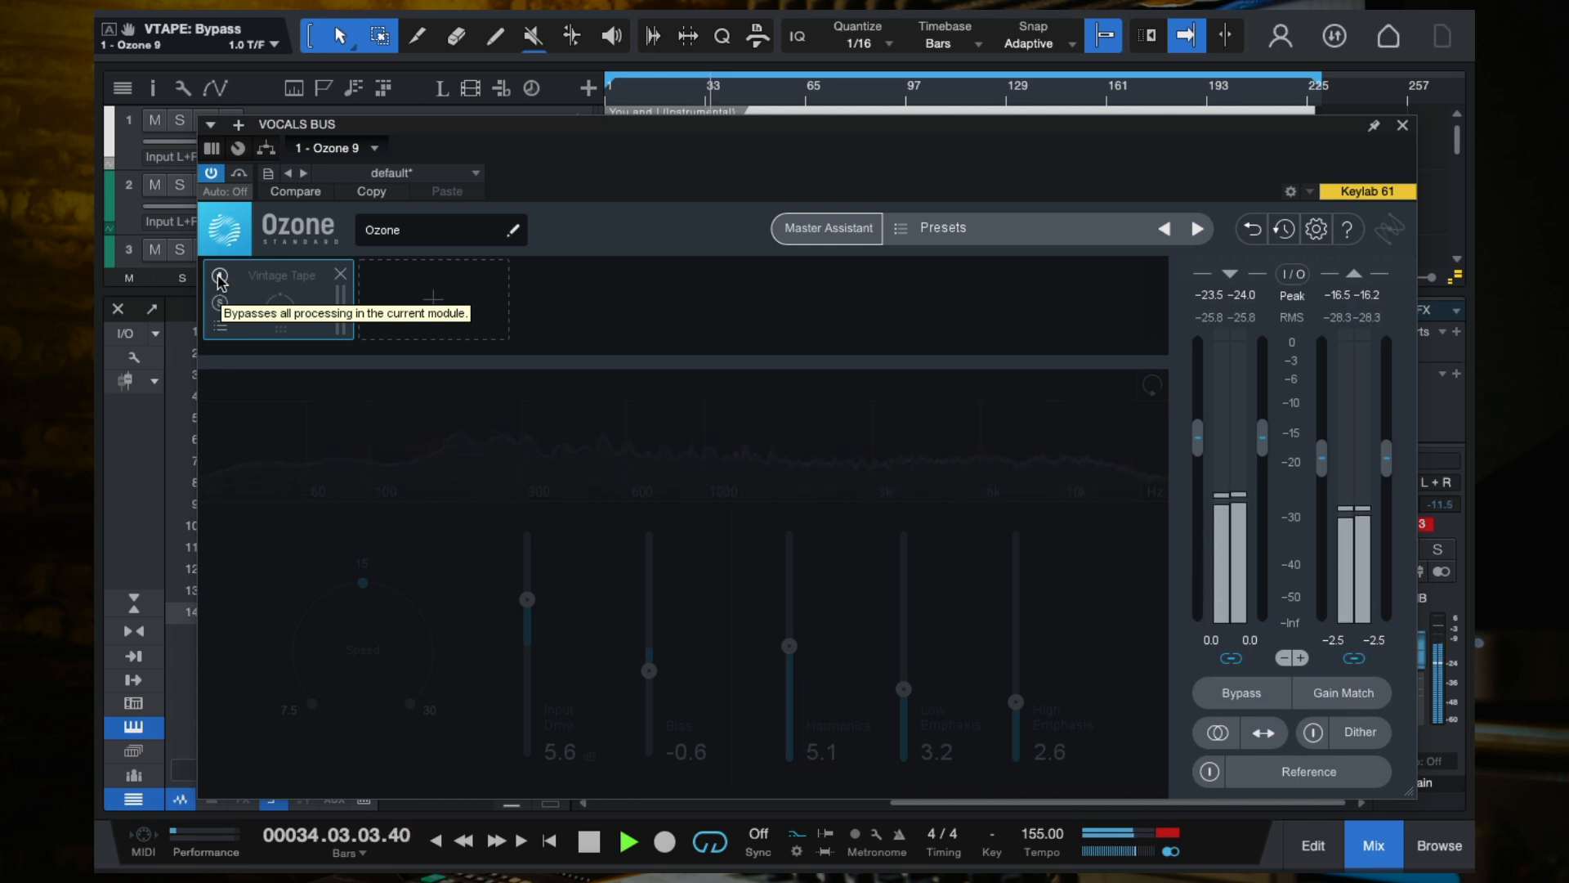
left_click(220, 278)
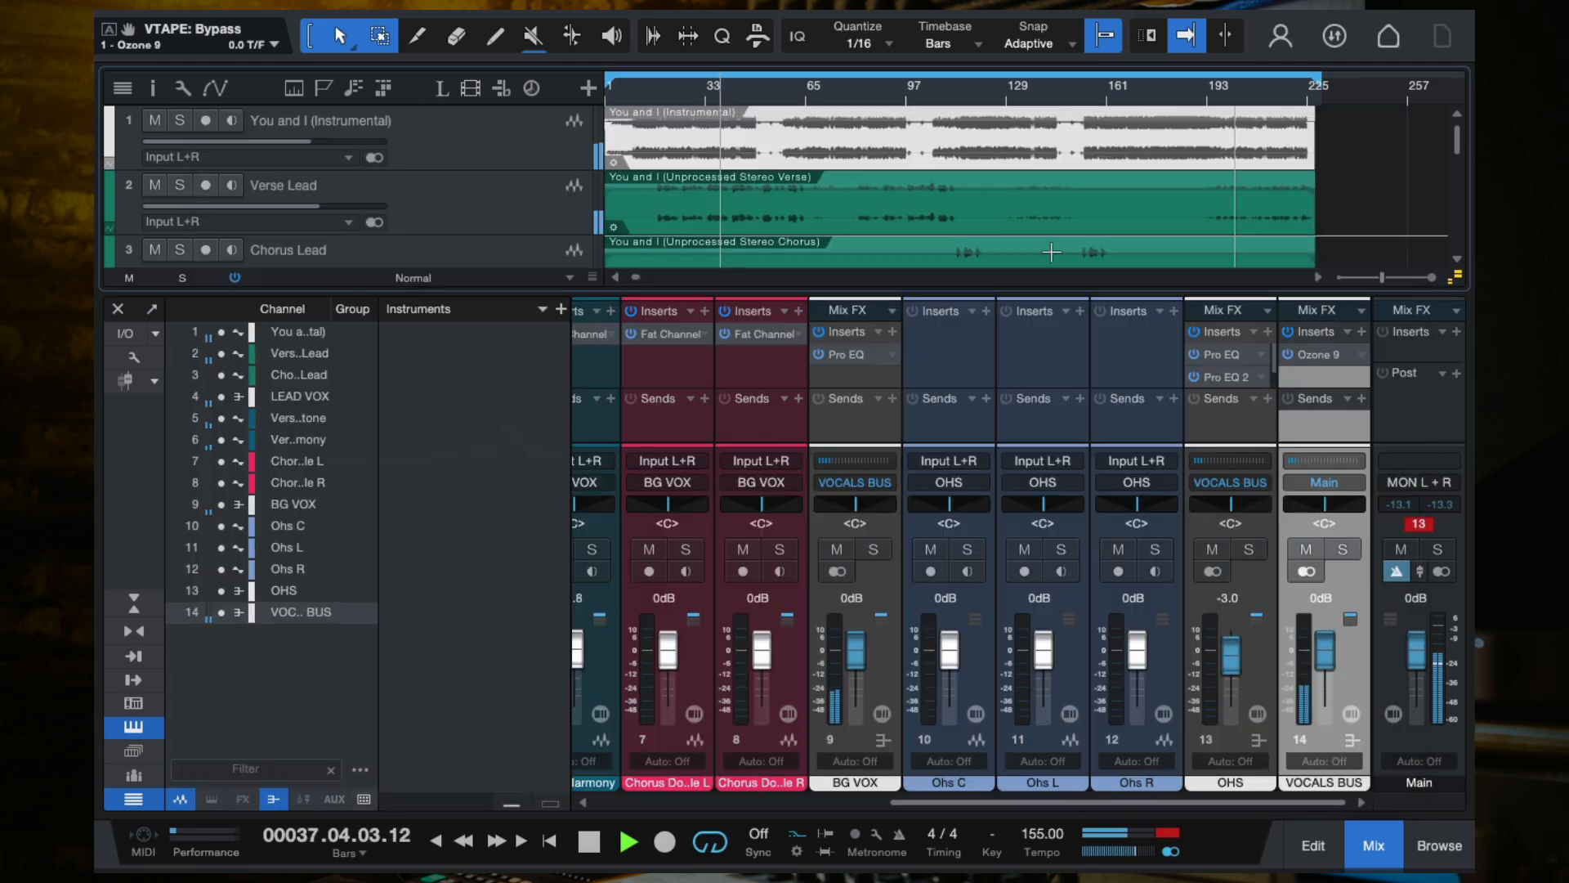
left_click(1402, 125)
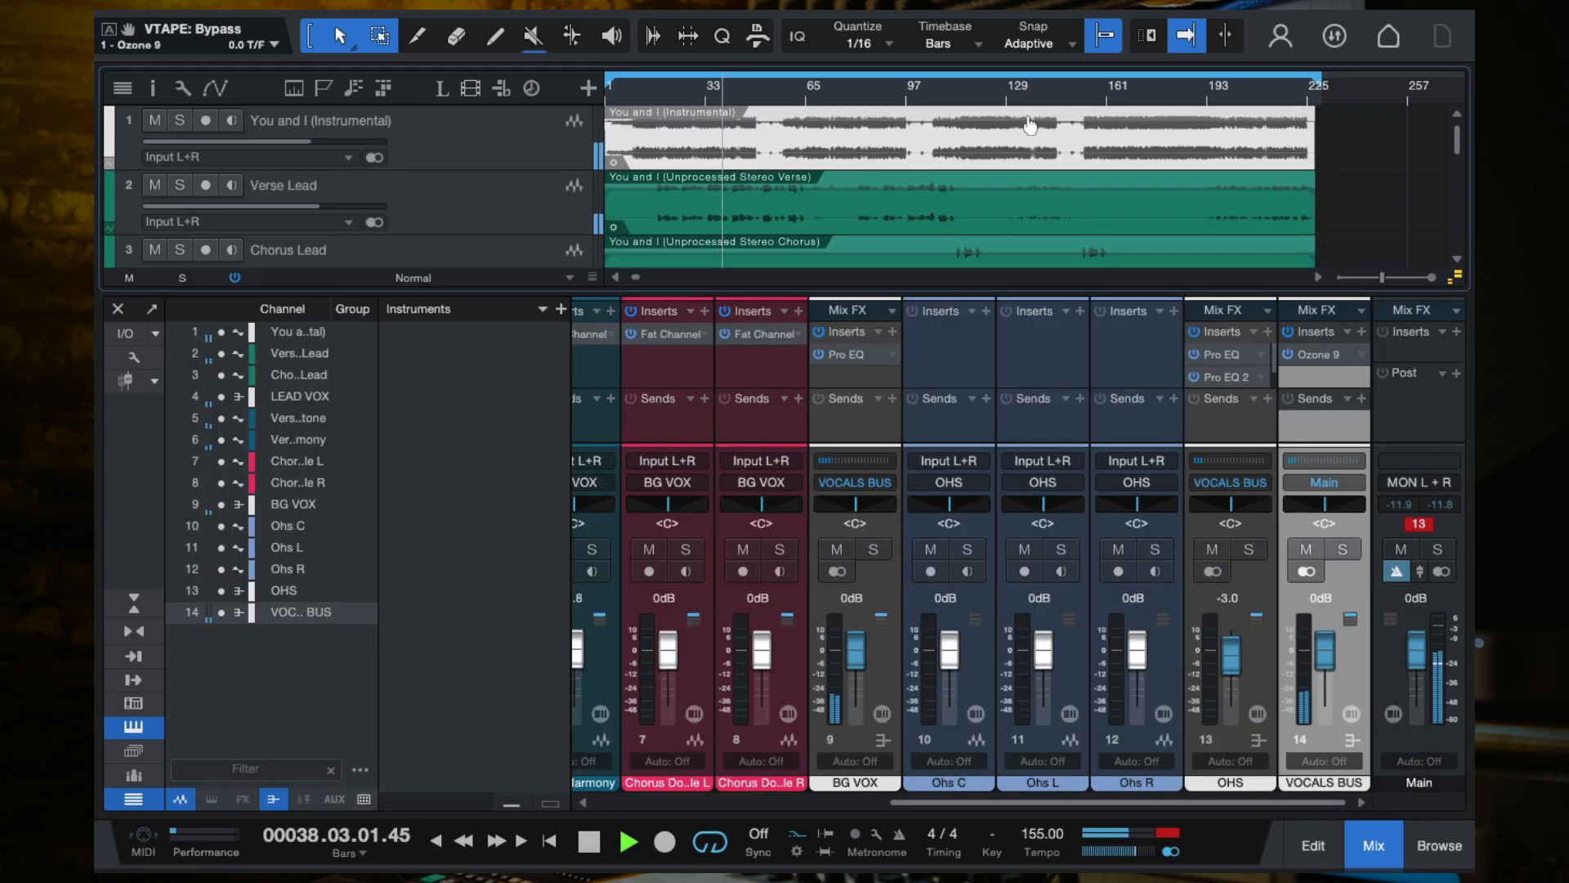
Briefly audition the chorus at bar 115 and start playback of the second chorus from bar 154.
key("space")
scroll(1030, 125, "down", 1)
scroll(1030, 125, "right", 3)
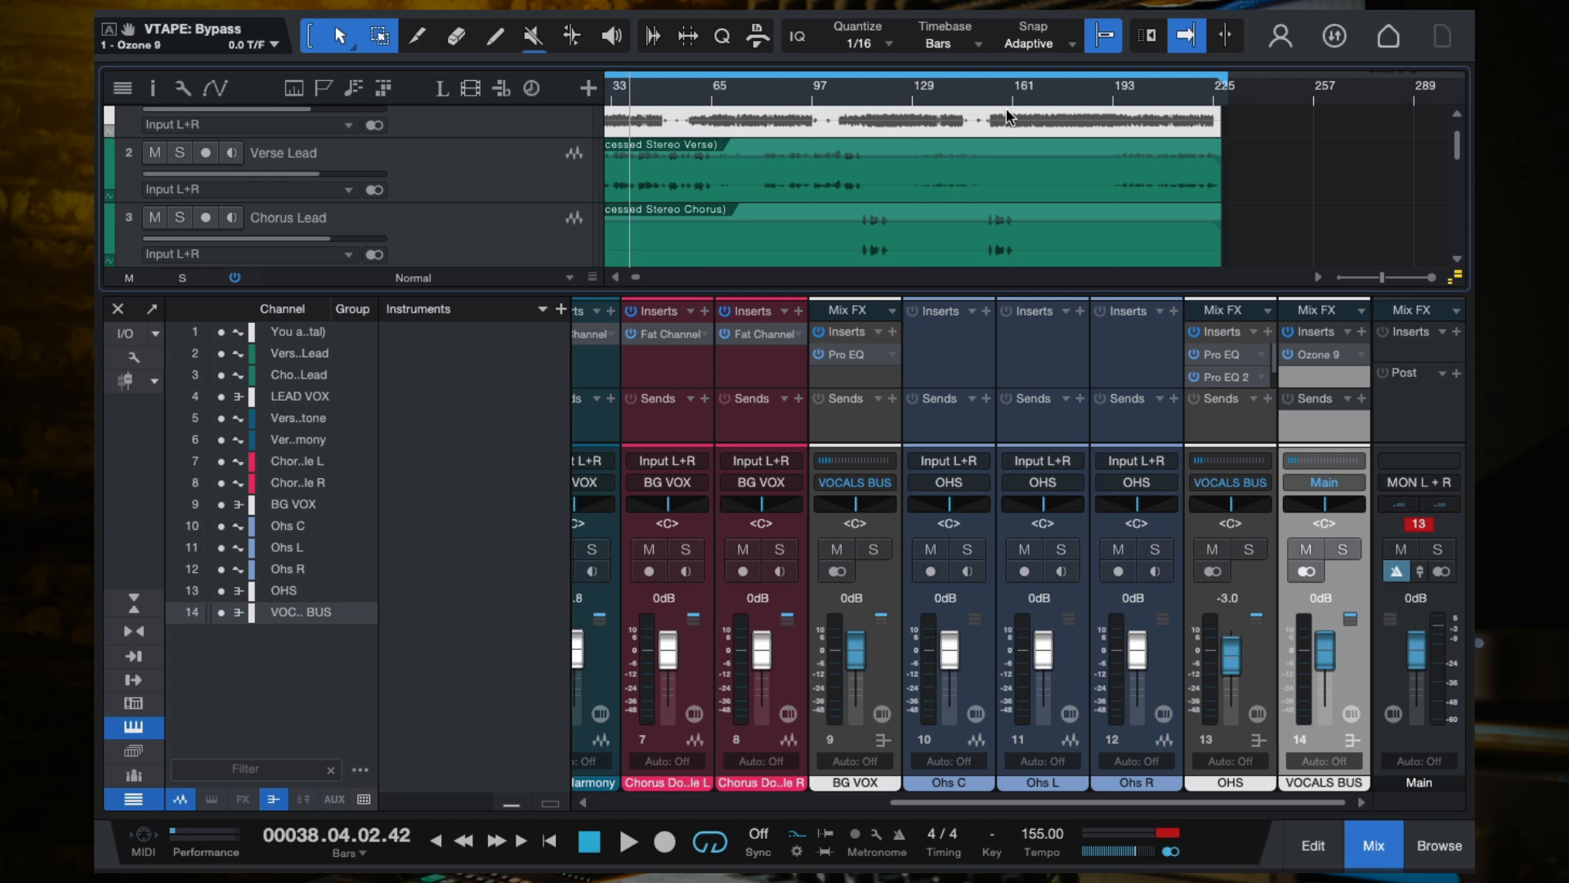
left_click(869, 96)
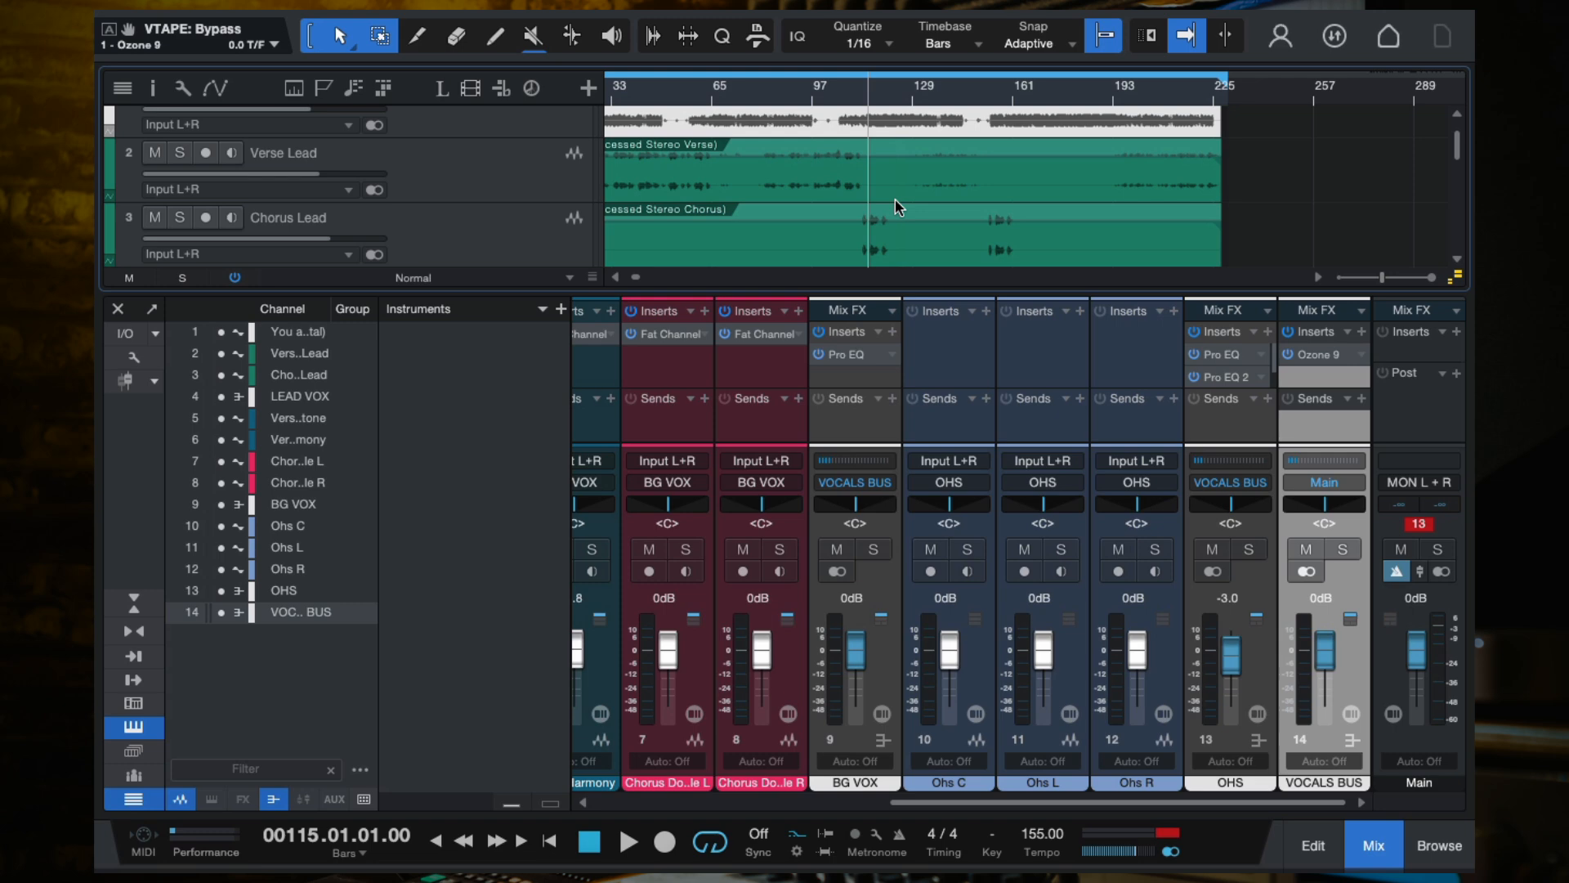
key("space")
key("space")
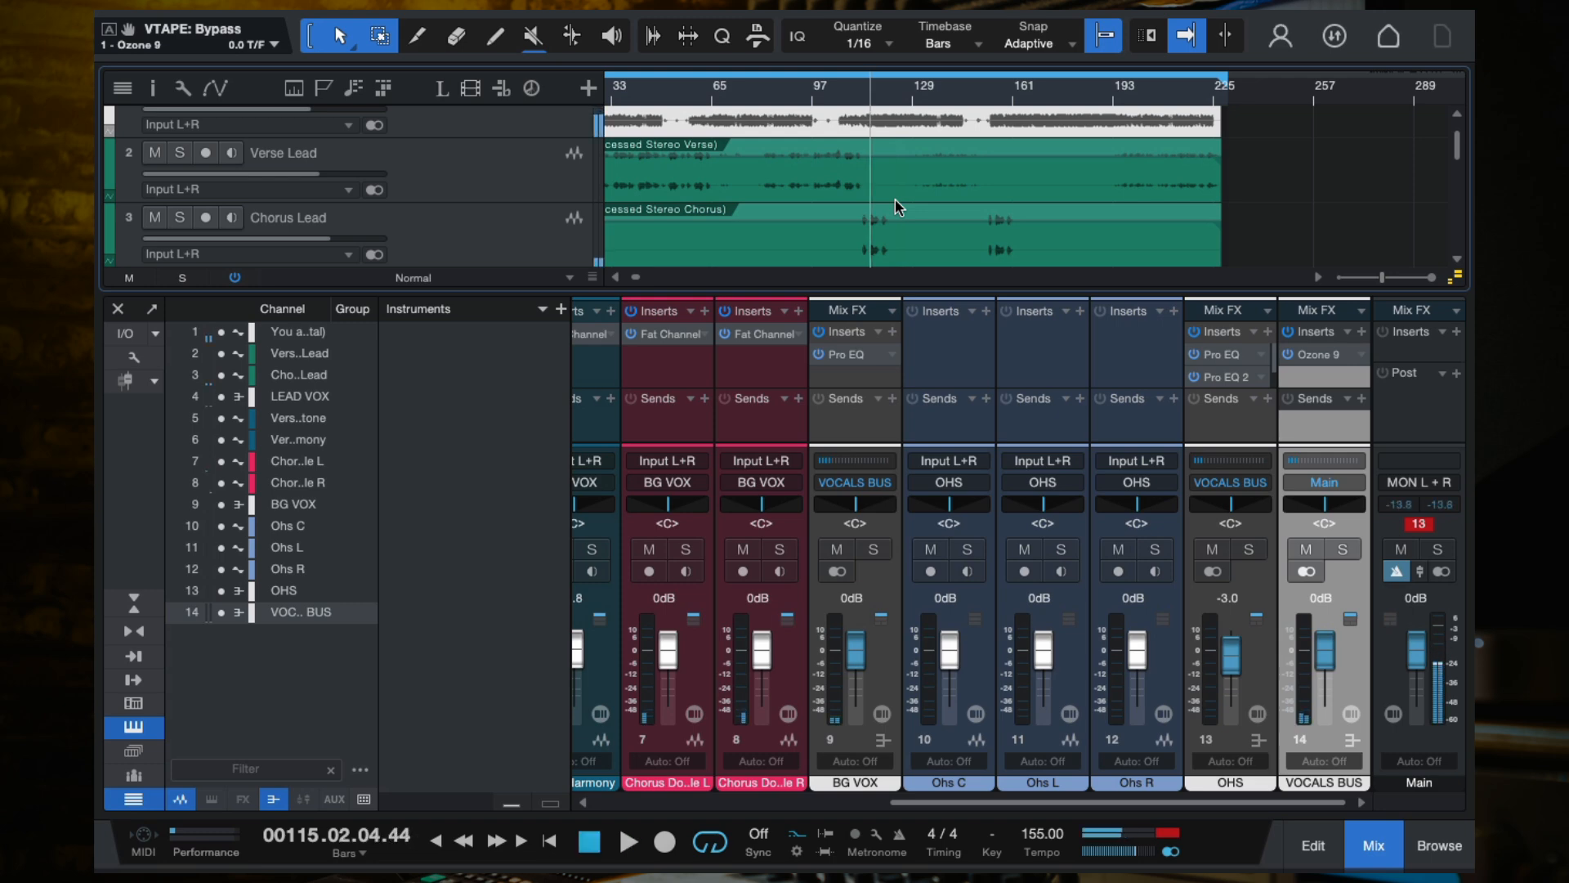
left_click(885, 95)
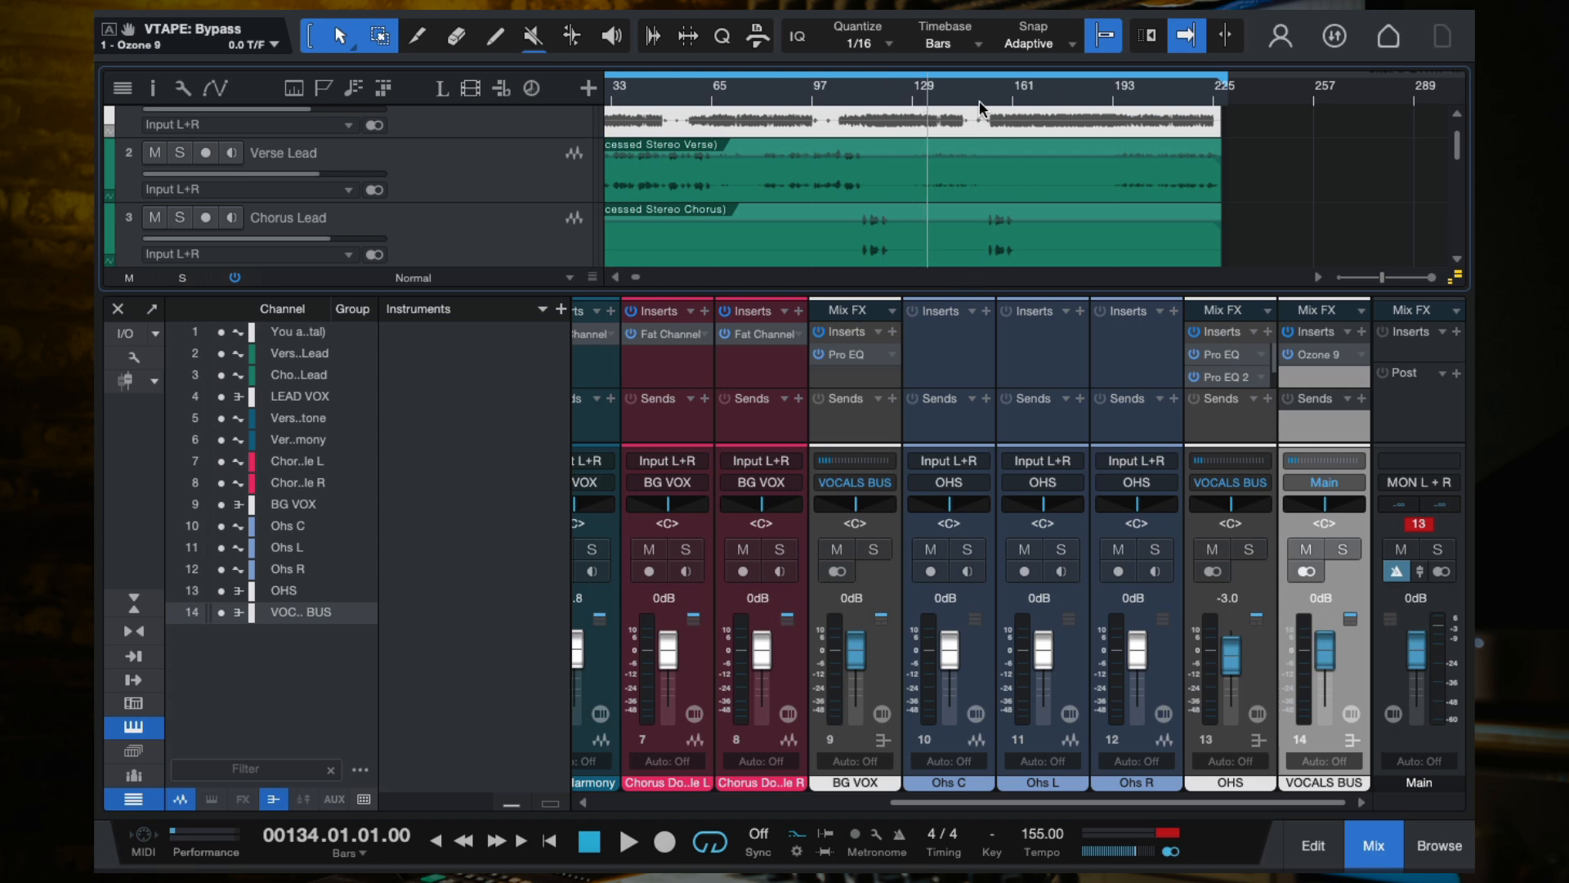
scroll(990, 238, "up", 5)
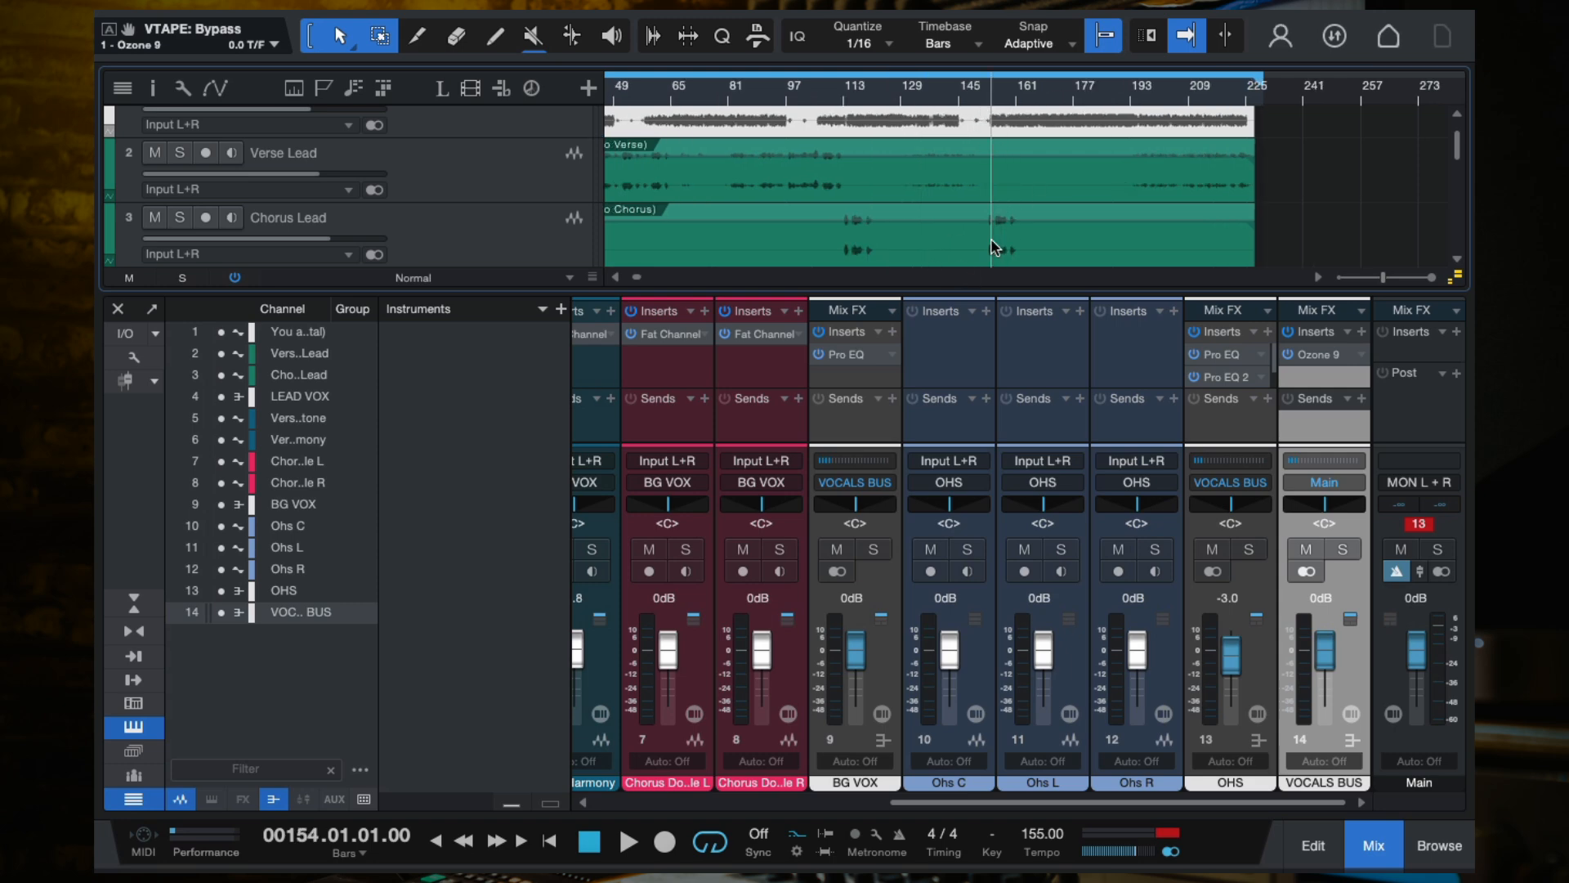
key("space")
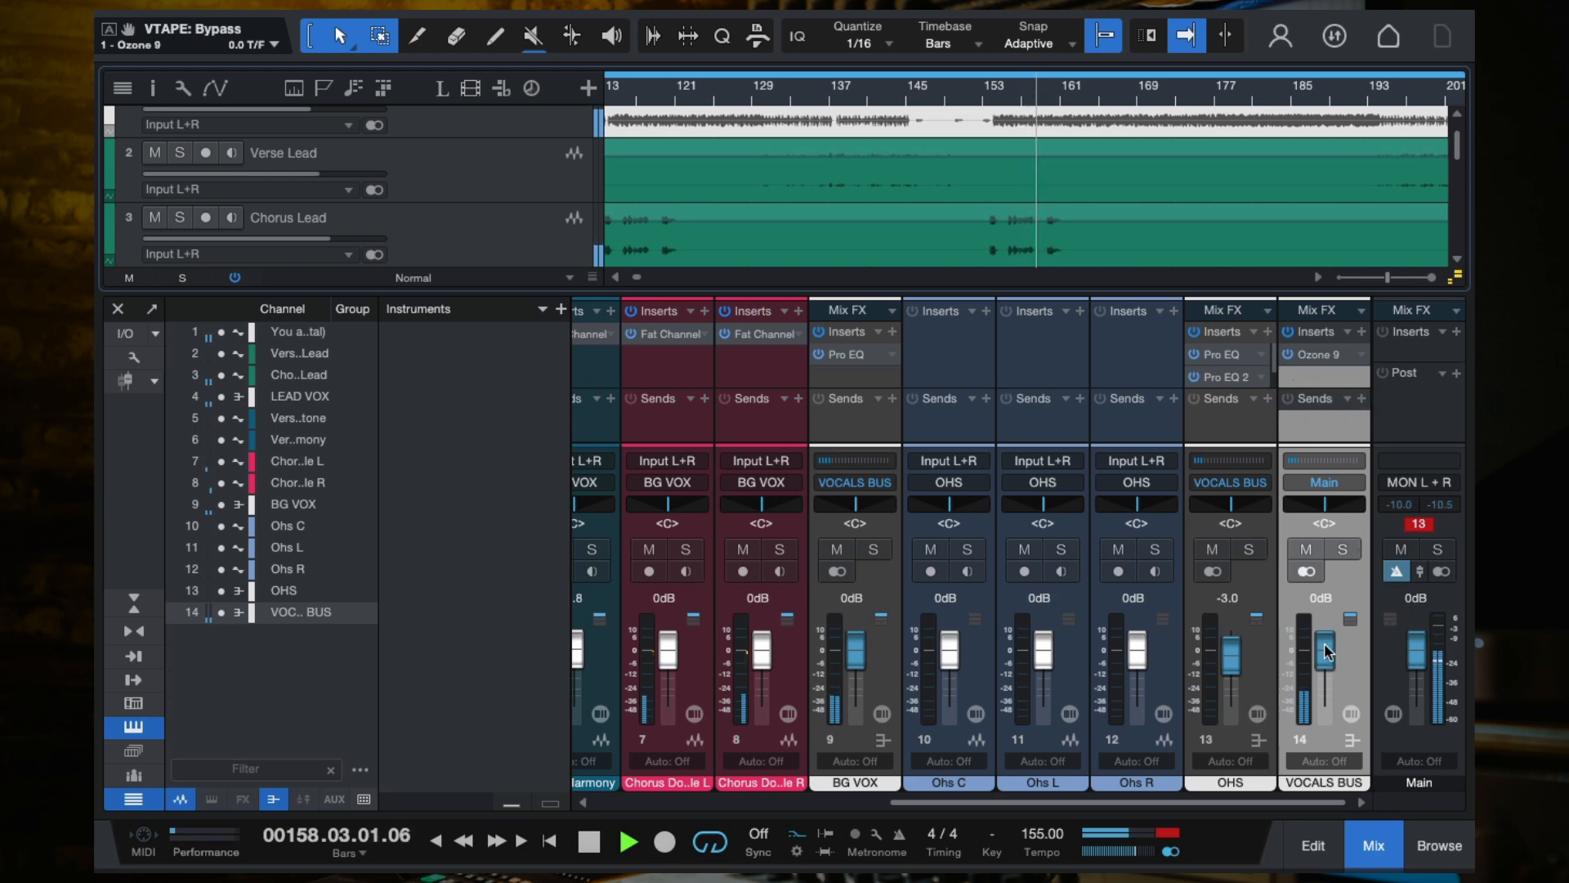
Compare the VOCALS BUS with its inserts bypassed and active, and raise its volume to +0.9 dB.
left_click(1289, 331)
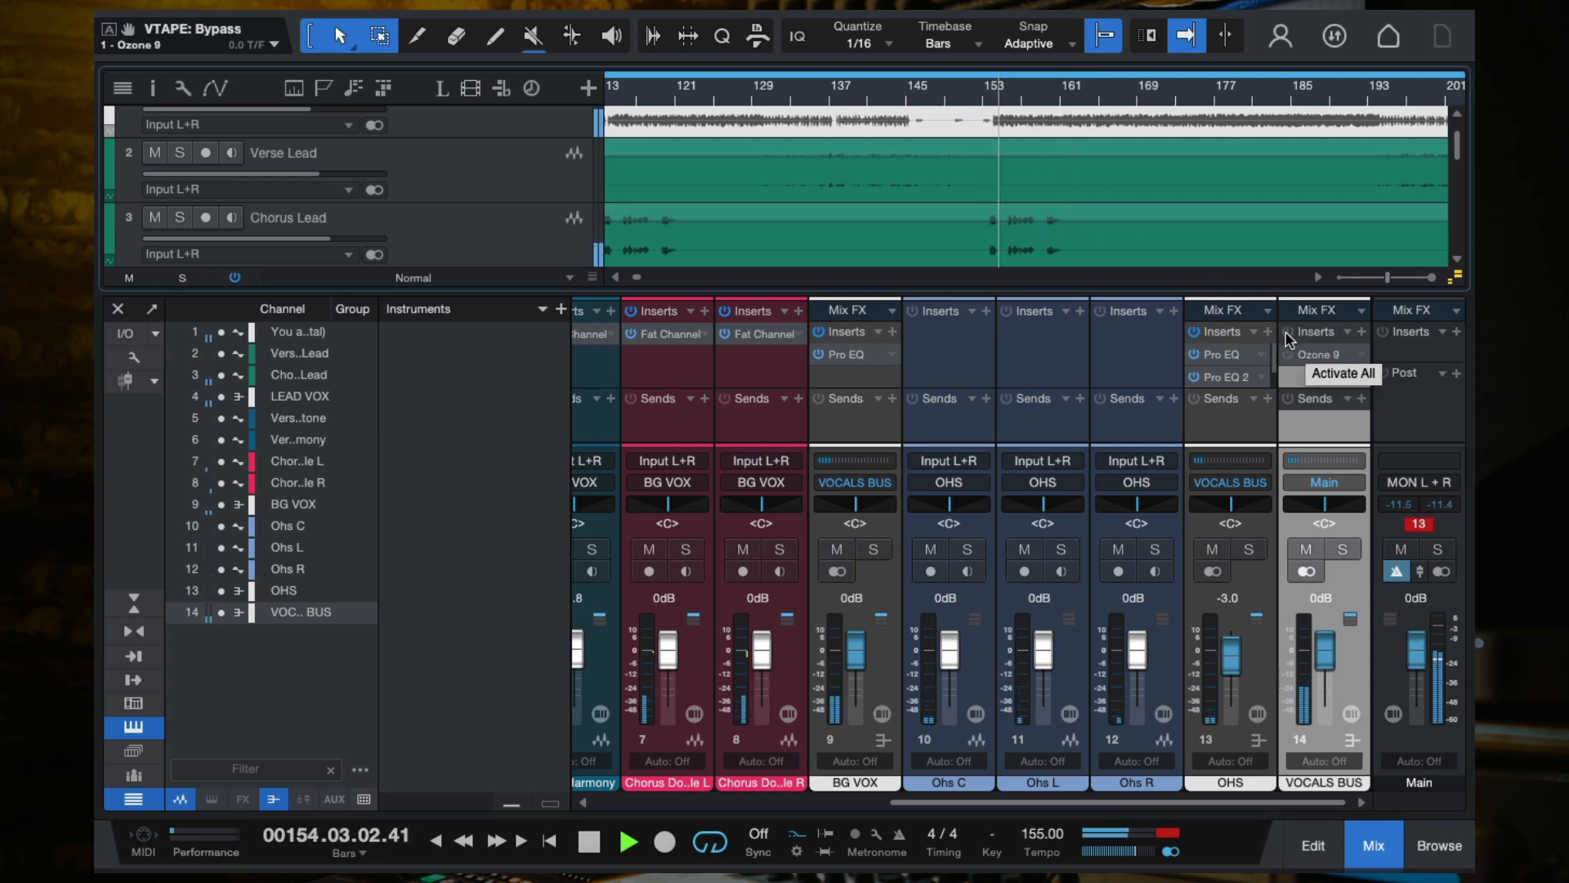
left_click(1289, 340)
left_click_drag(1325, 651, 1325, 654)
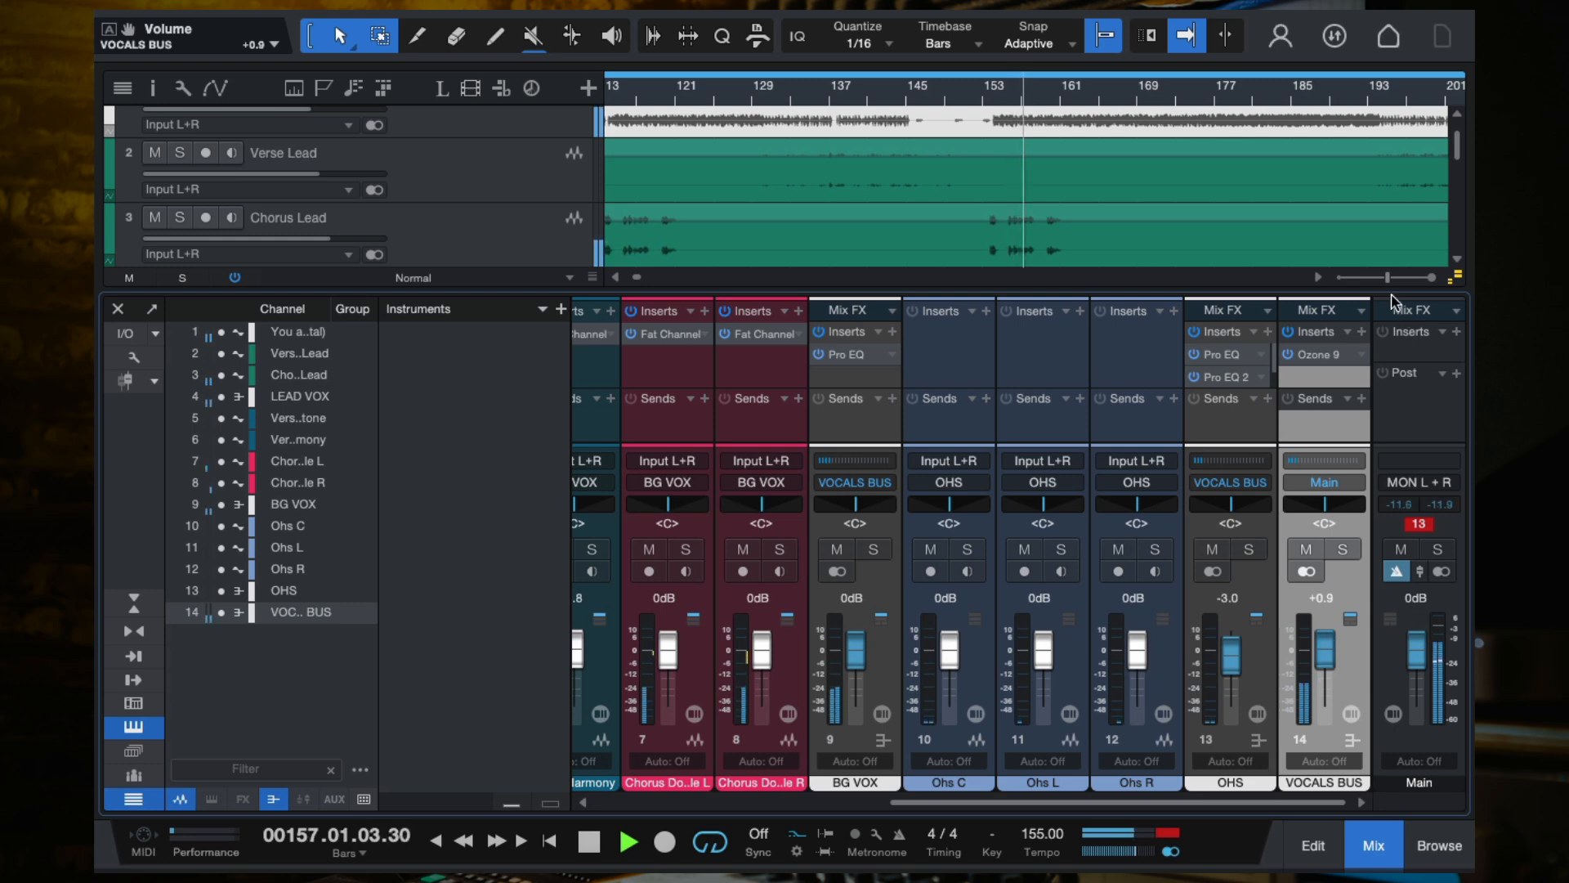
Set Vintage Tape's Input Drive to 8.6 dB and Ozone's output gain to -2.8 dB on the VOCALS BUS.
left_click(1318, 354)
left_click_drag(1320, 470, 1324, 474)
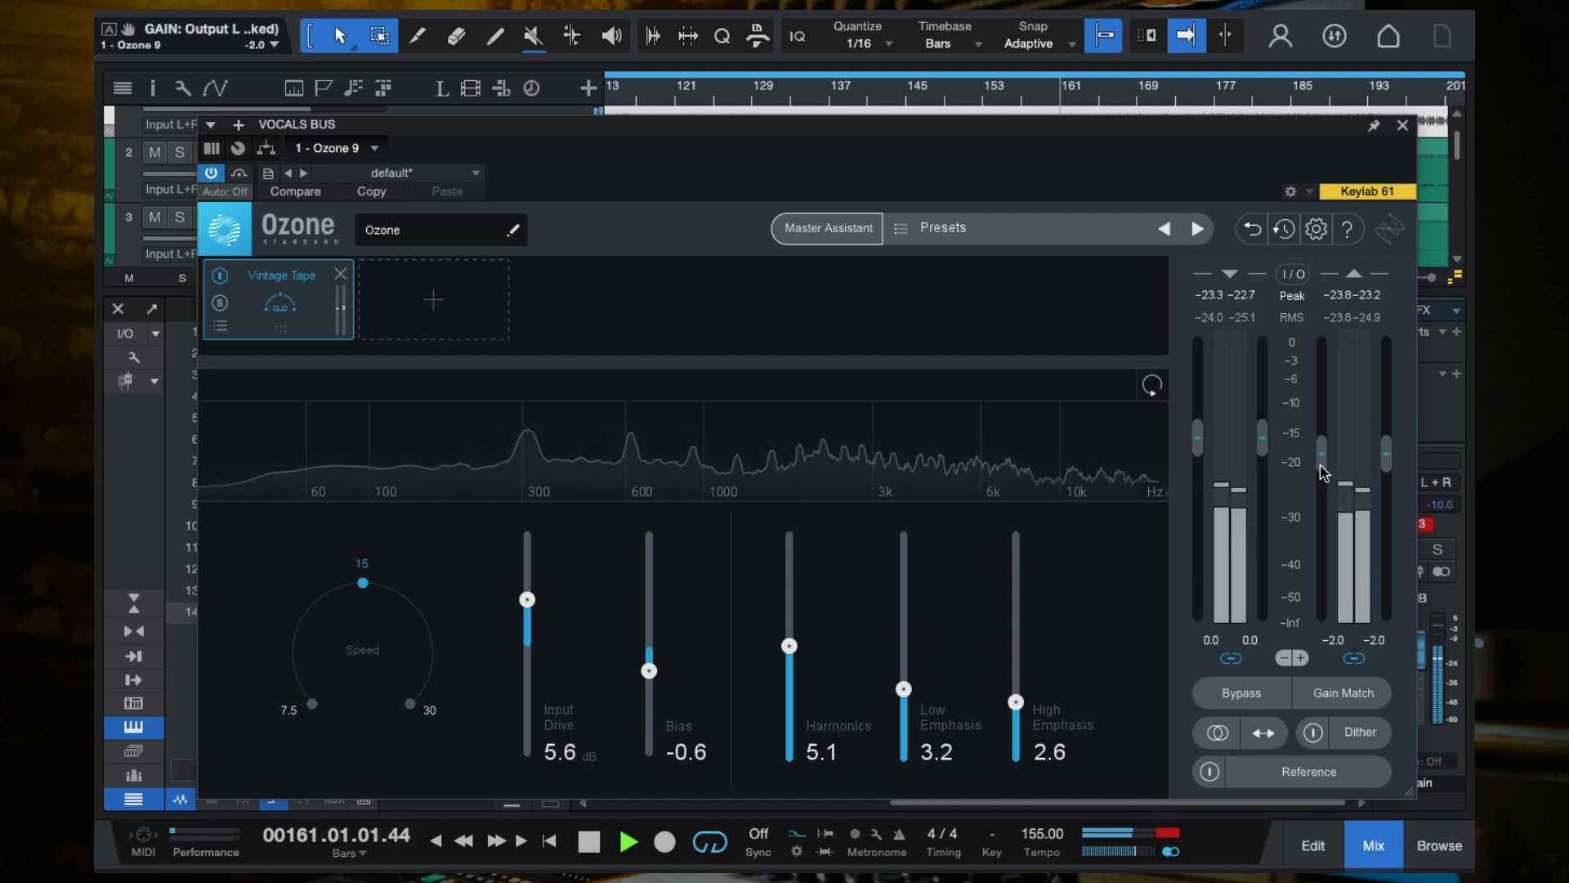
mouse_move(527, 603)
left_mouse_down()
mouse_move(527, 561)
mouse_move(528, 609)
mouse_move(528, 589)
left_mouse_up()
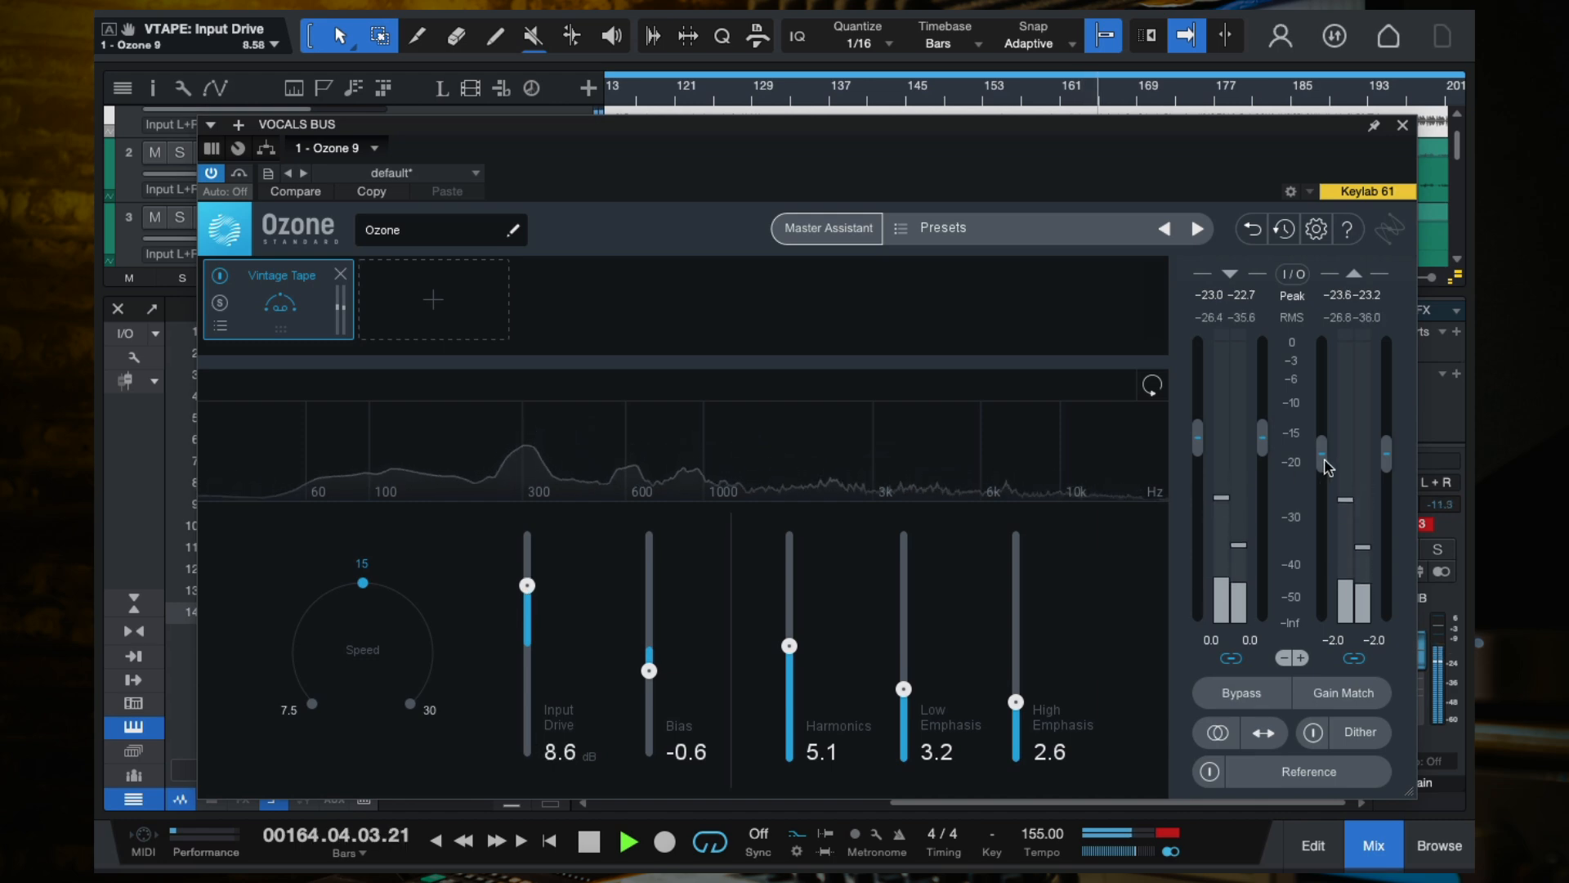
left_click_drag(1320, 455, 1322, 462)
left_click(1402, 126)
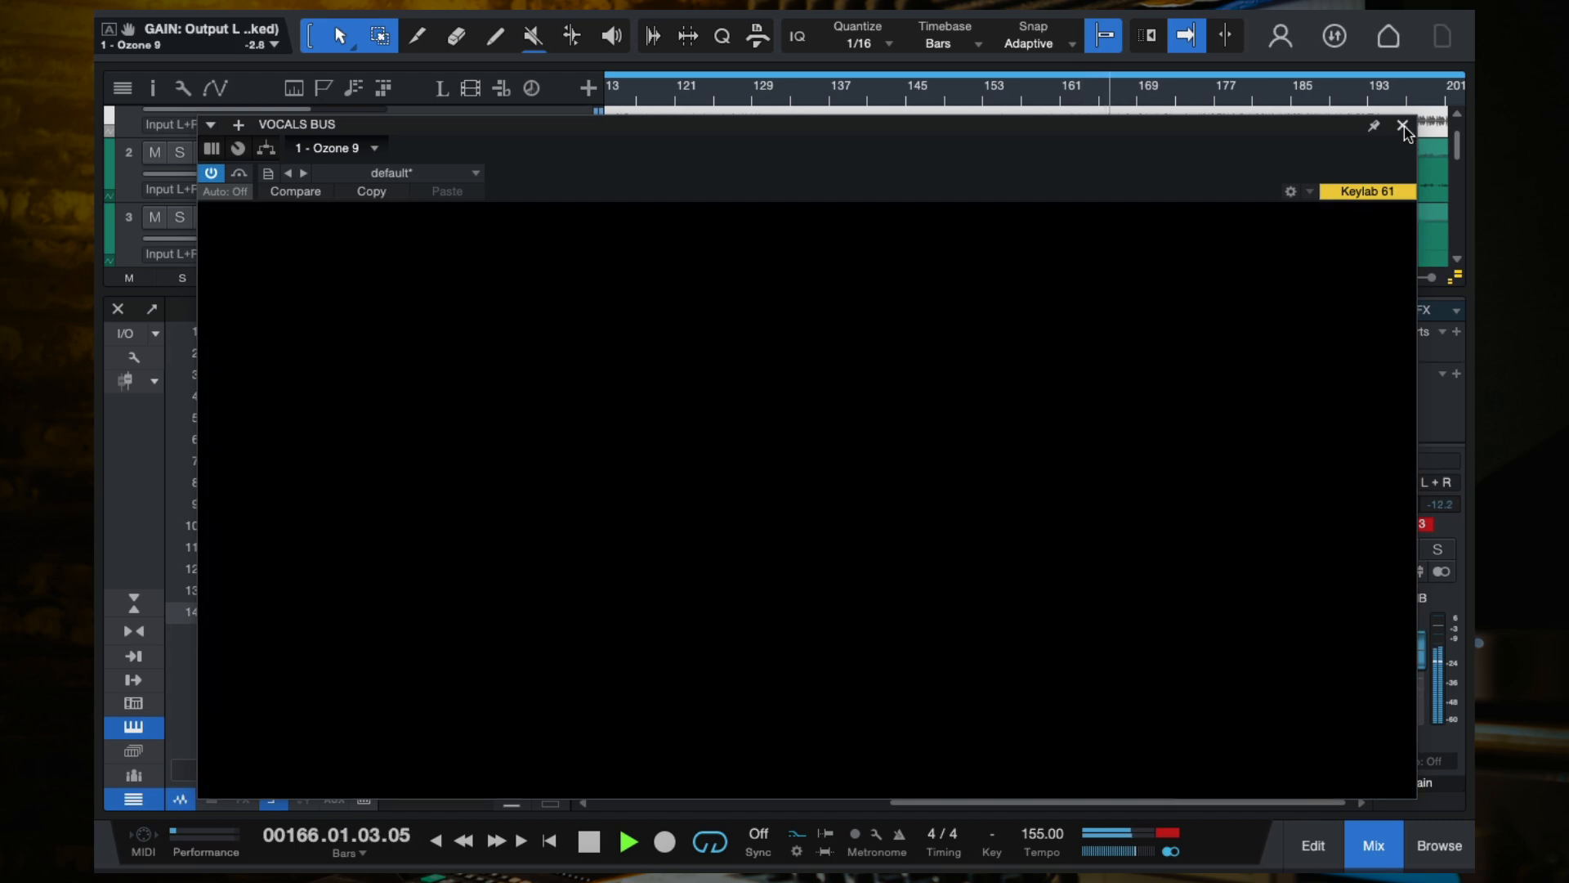
Replay the second chorus from around bar 152 into the Ohs section, with the mixer hidden to show all tracks.
left_click(986, 94)
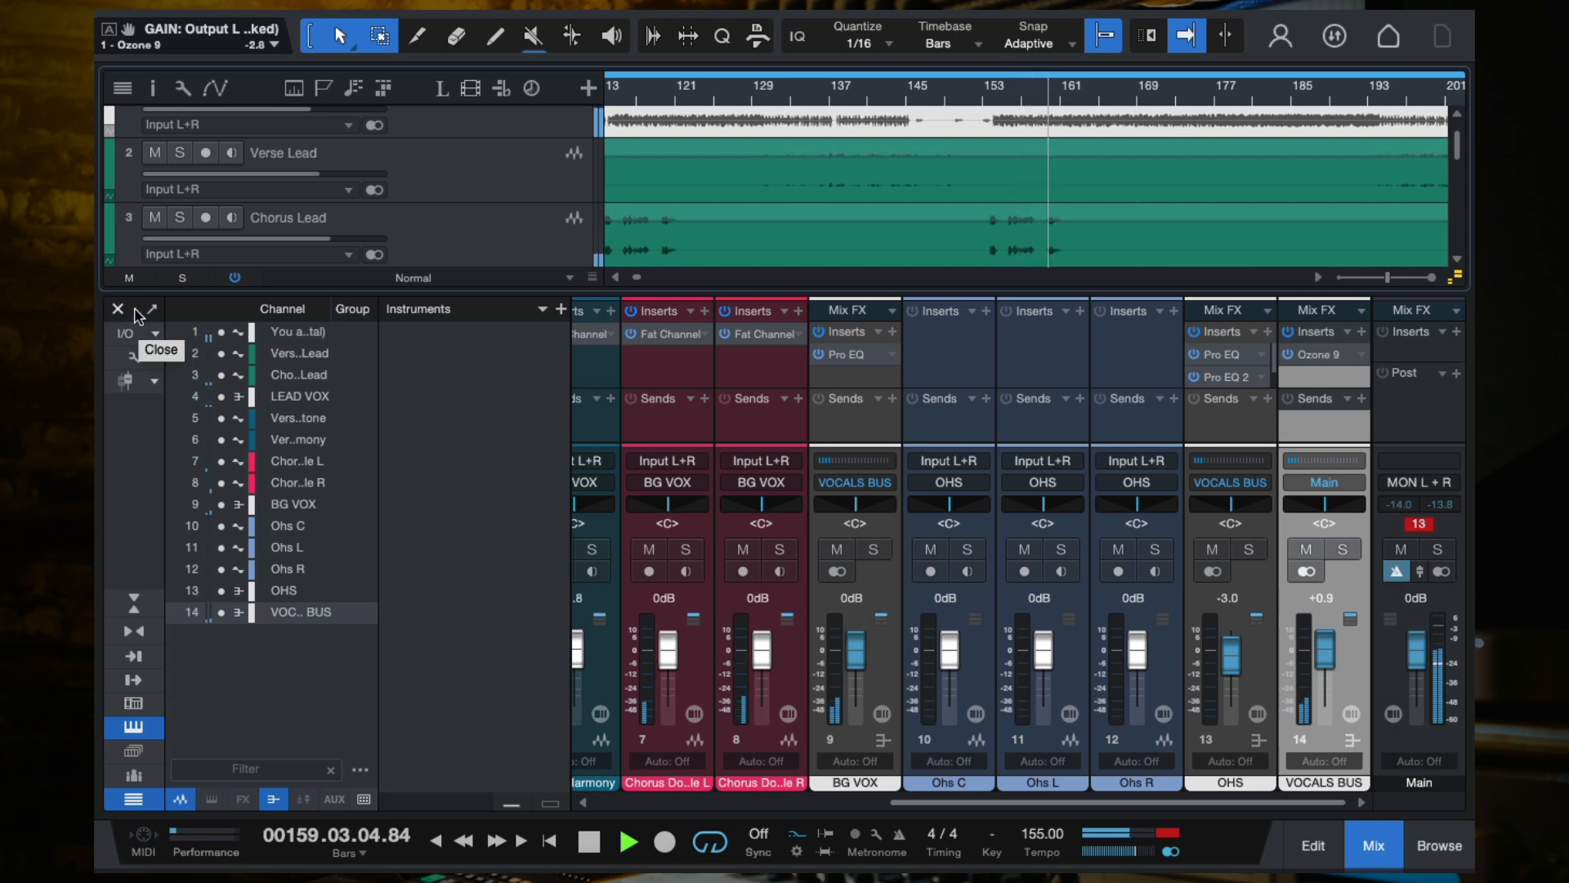
scroll(776, 384, "left", 5)
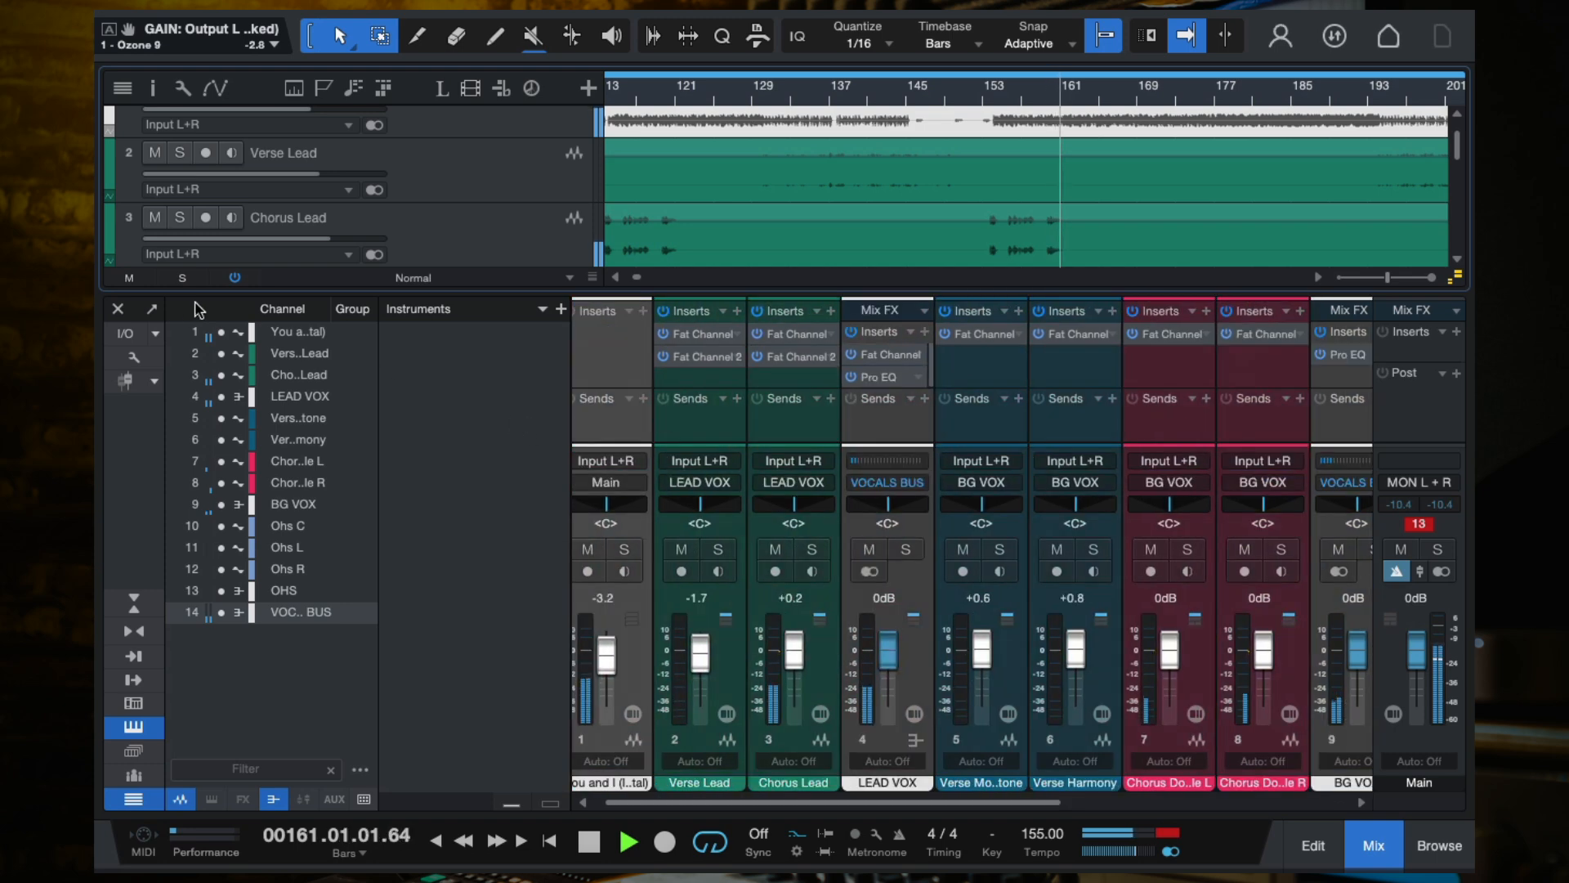
left_click(118, 308)
scroll(873, 486, "down", 3)
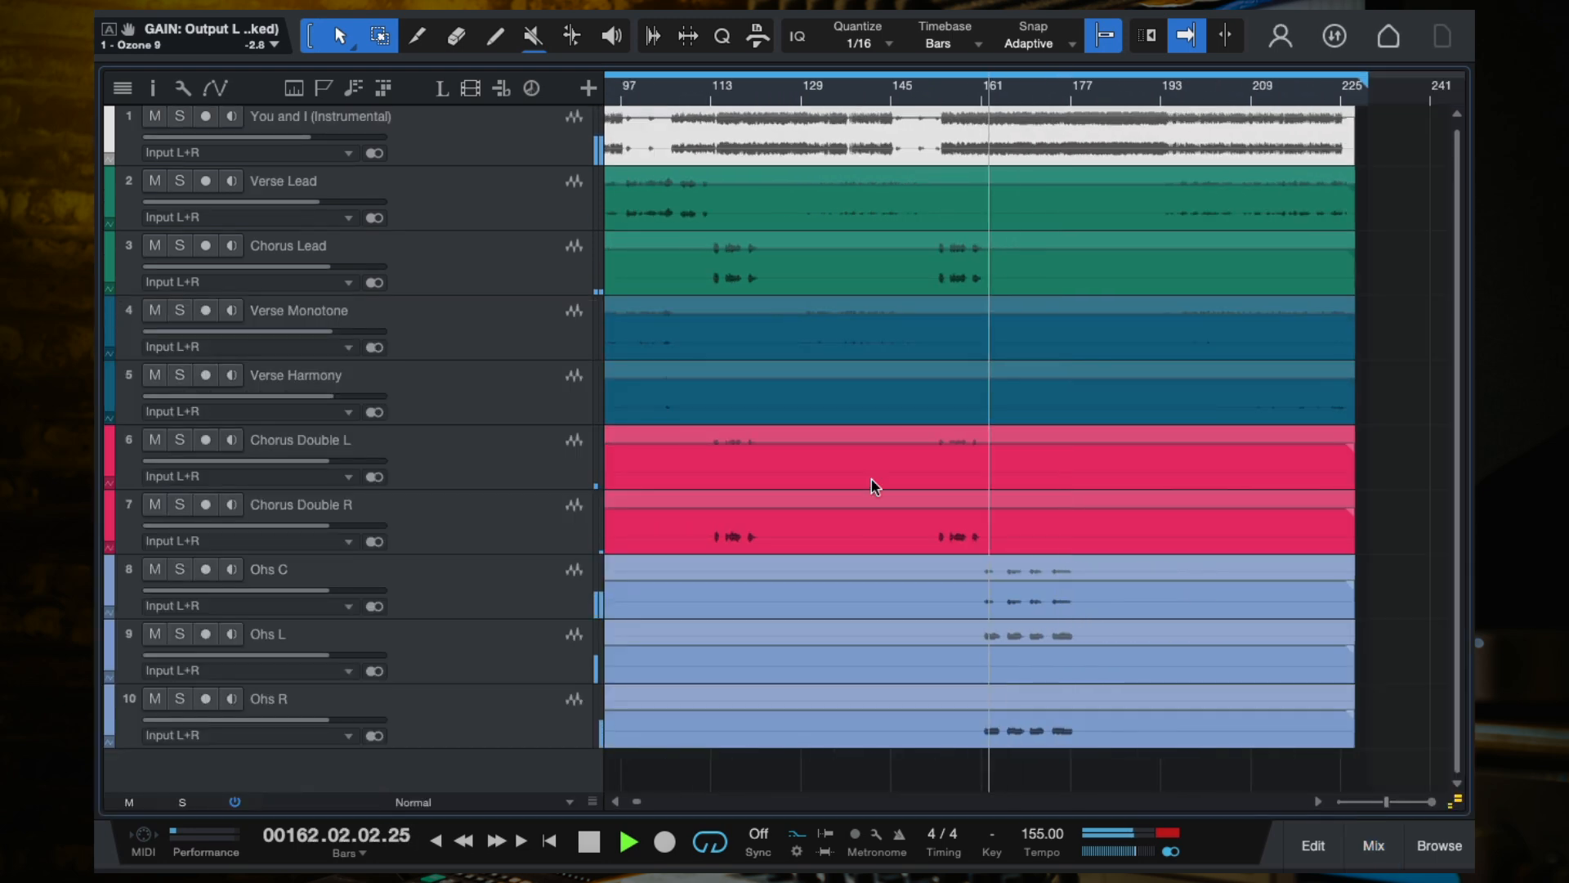
key("space")
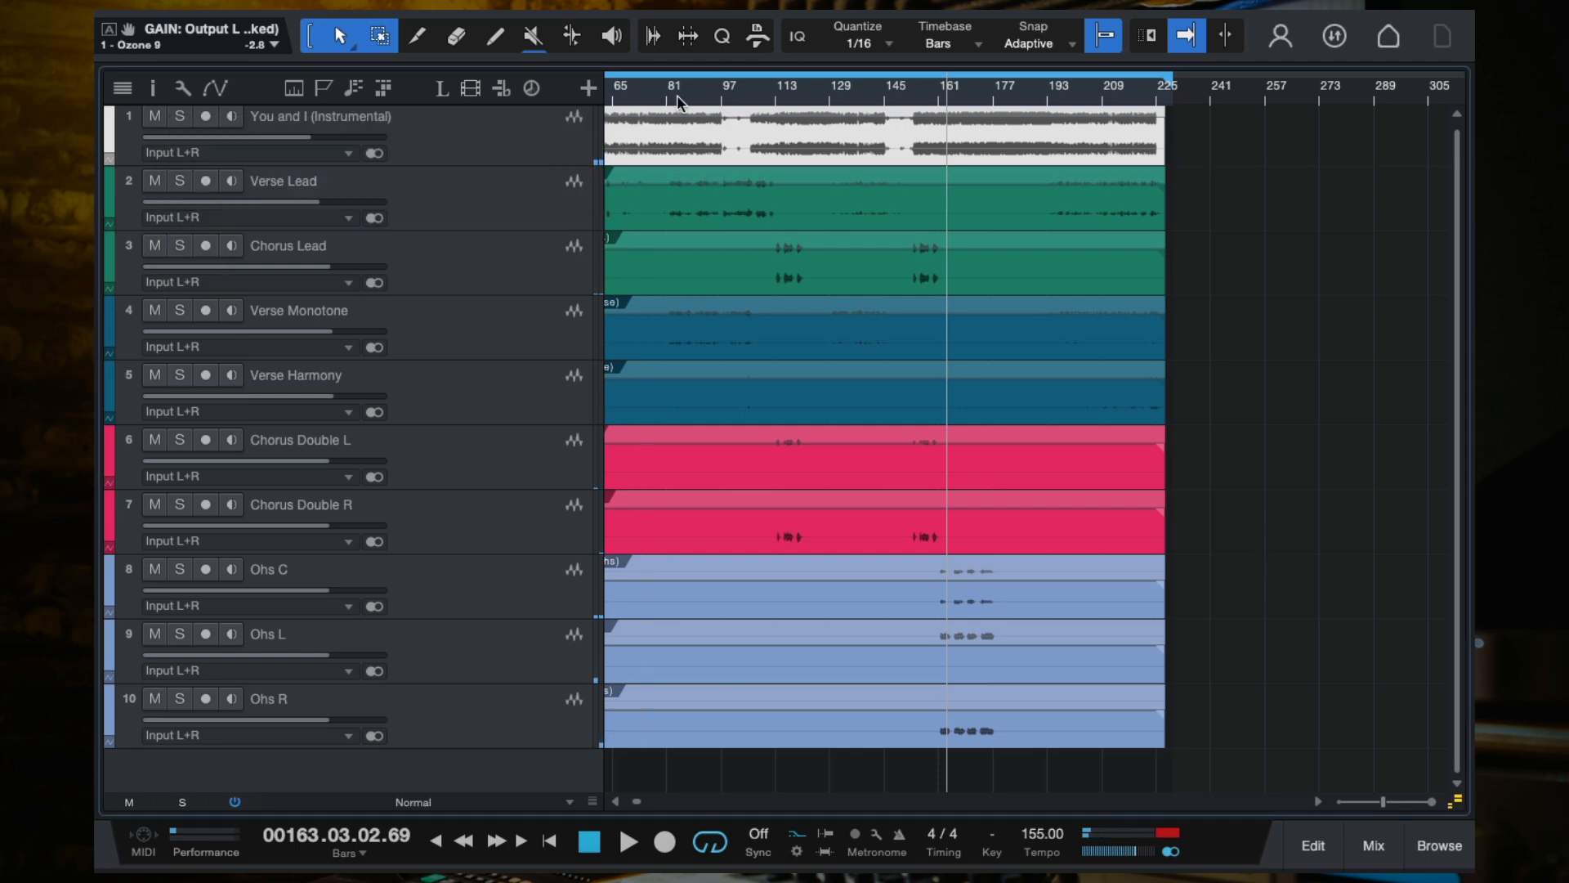
Replay the verse from bar 16 and stop shortly after the vocals enter.
scroll(742, 306, "left", 5)
scroll(741, 306, "down", 1)
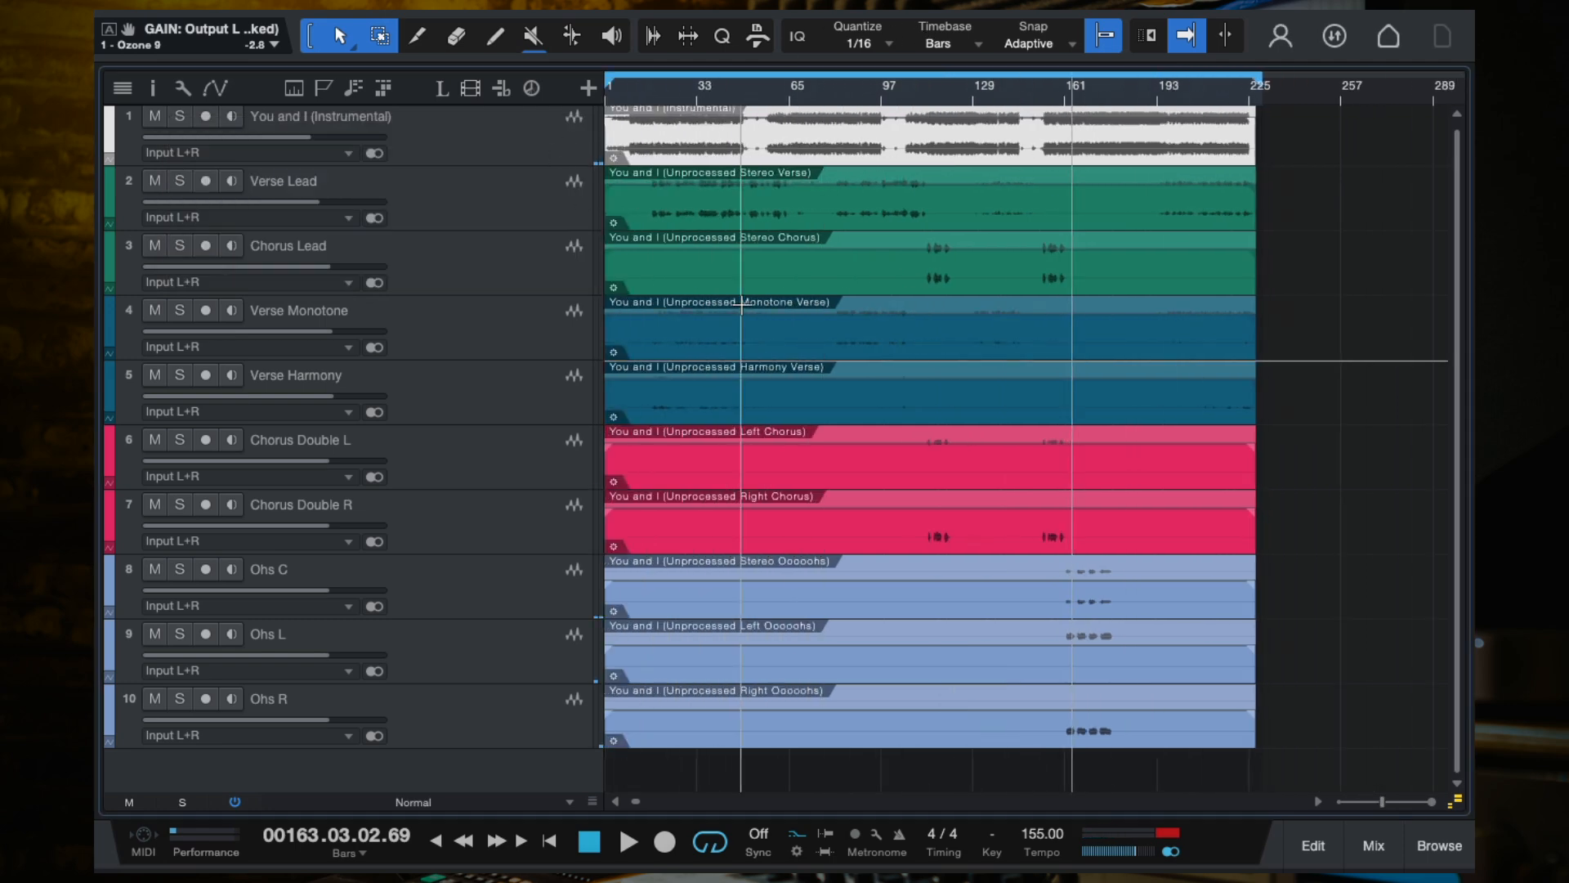
left_click(652, 92)
scroll(668, 260, "up", 3)
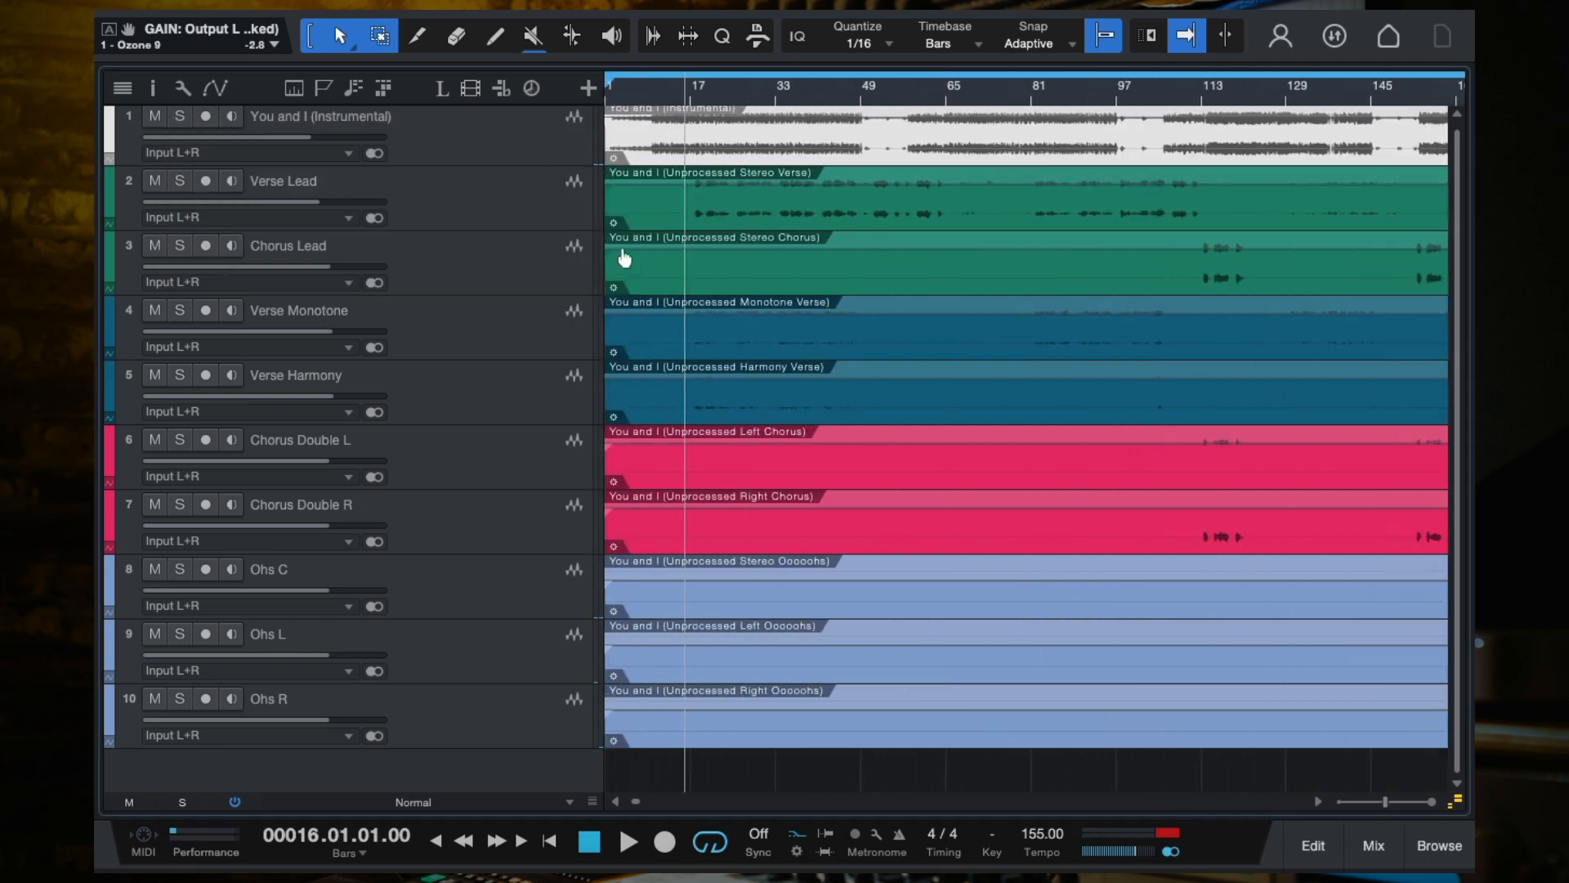
left_click(526, 210)
key("space")
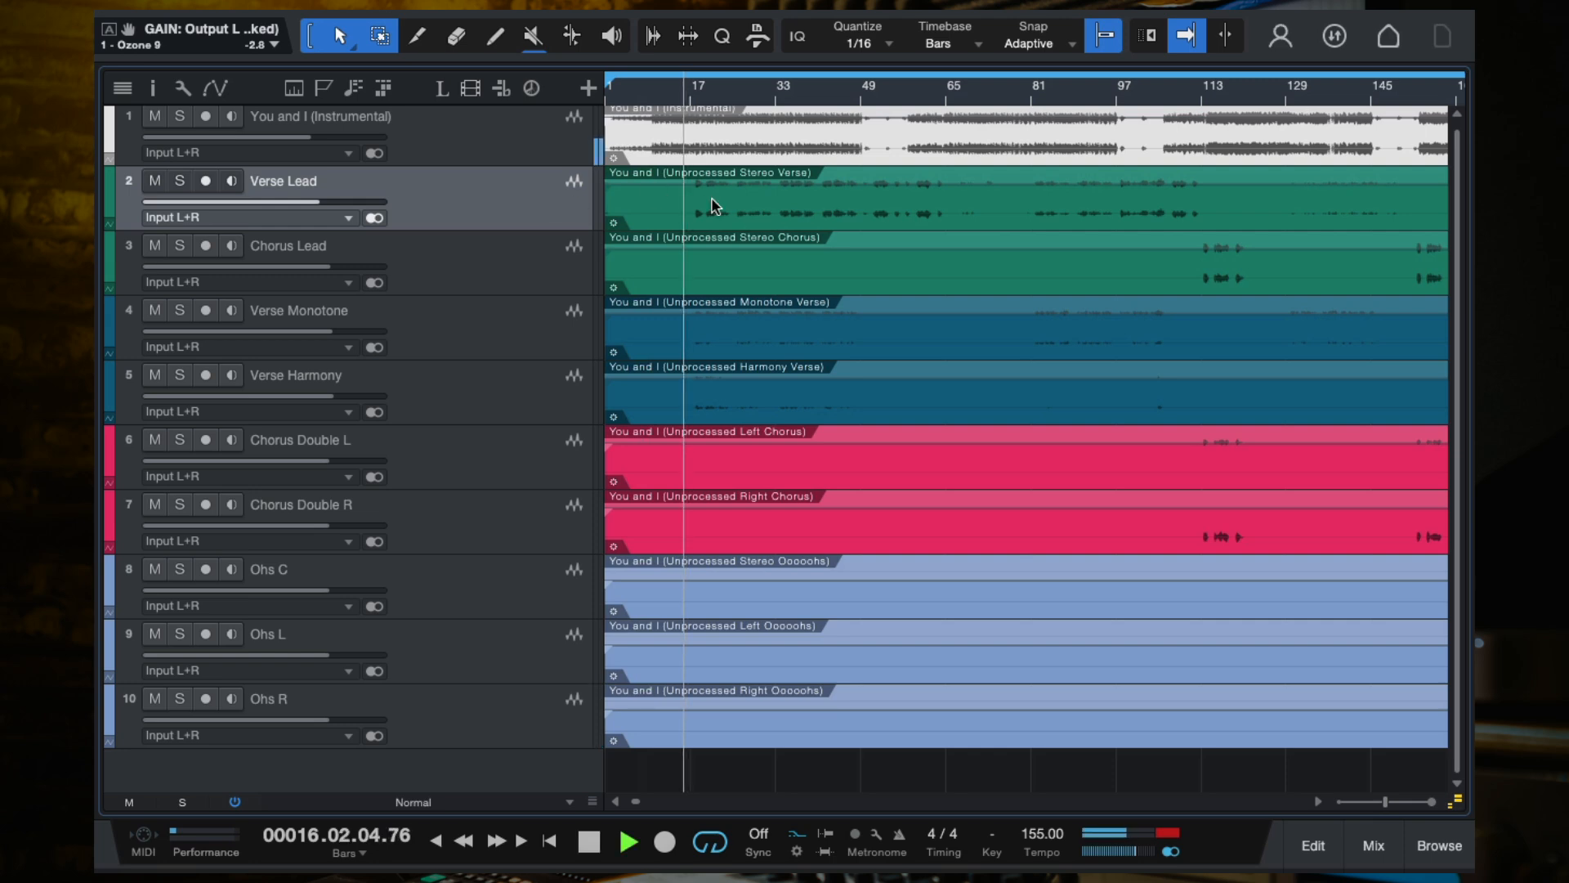
scroll(711, 206, "up", 2)
scroll(712, 206, "up", 2)
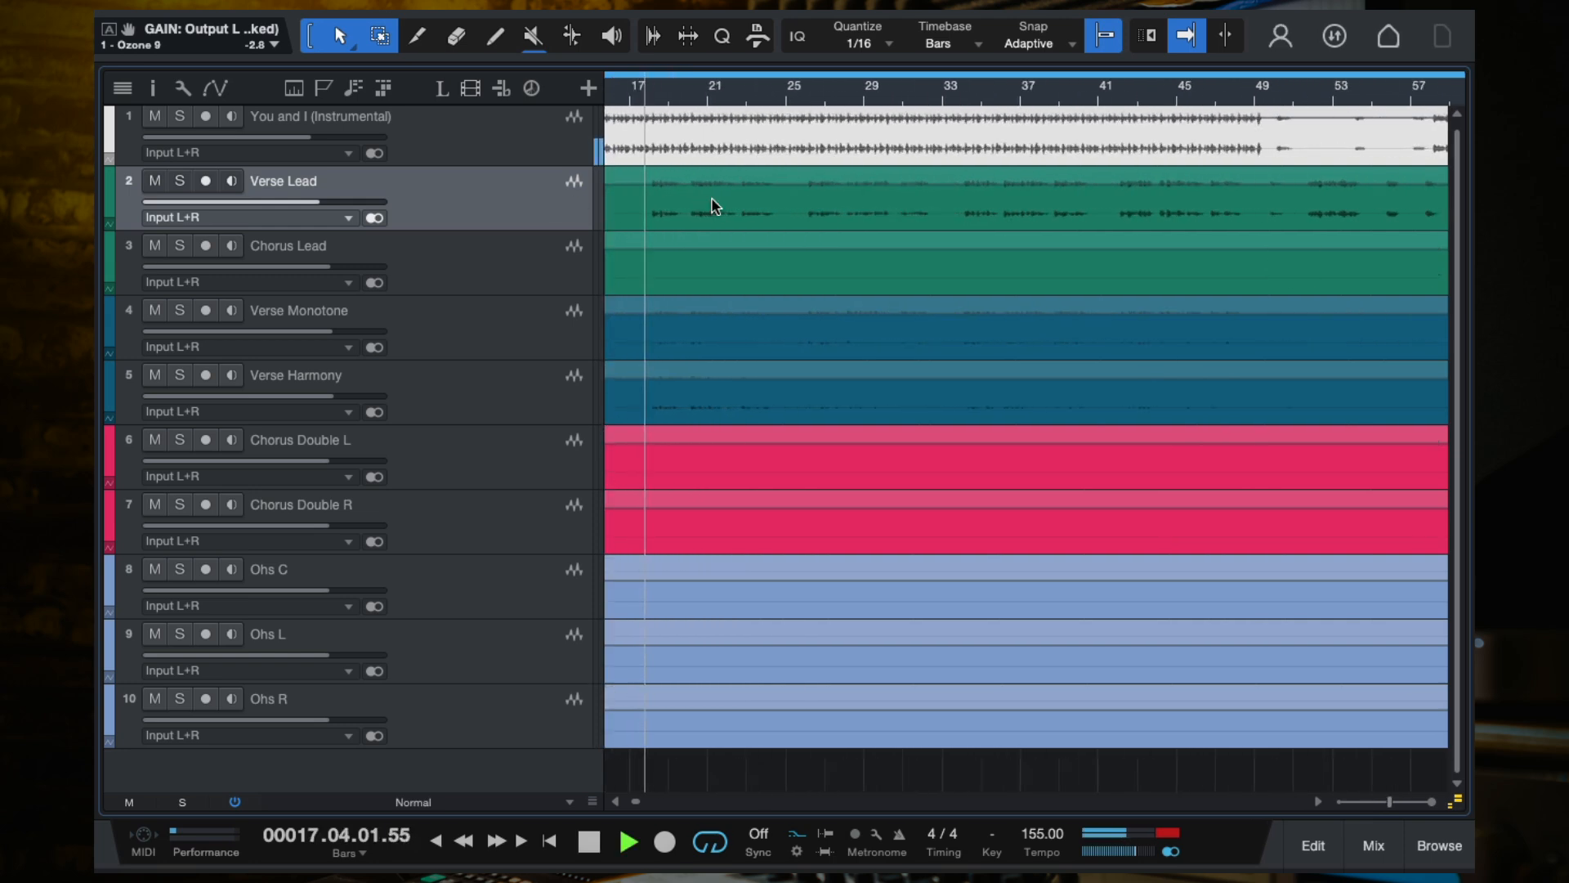
scroll(776, 258, "down", 2)
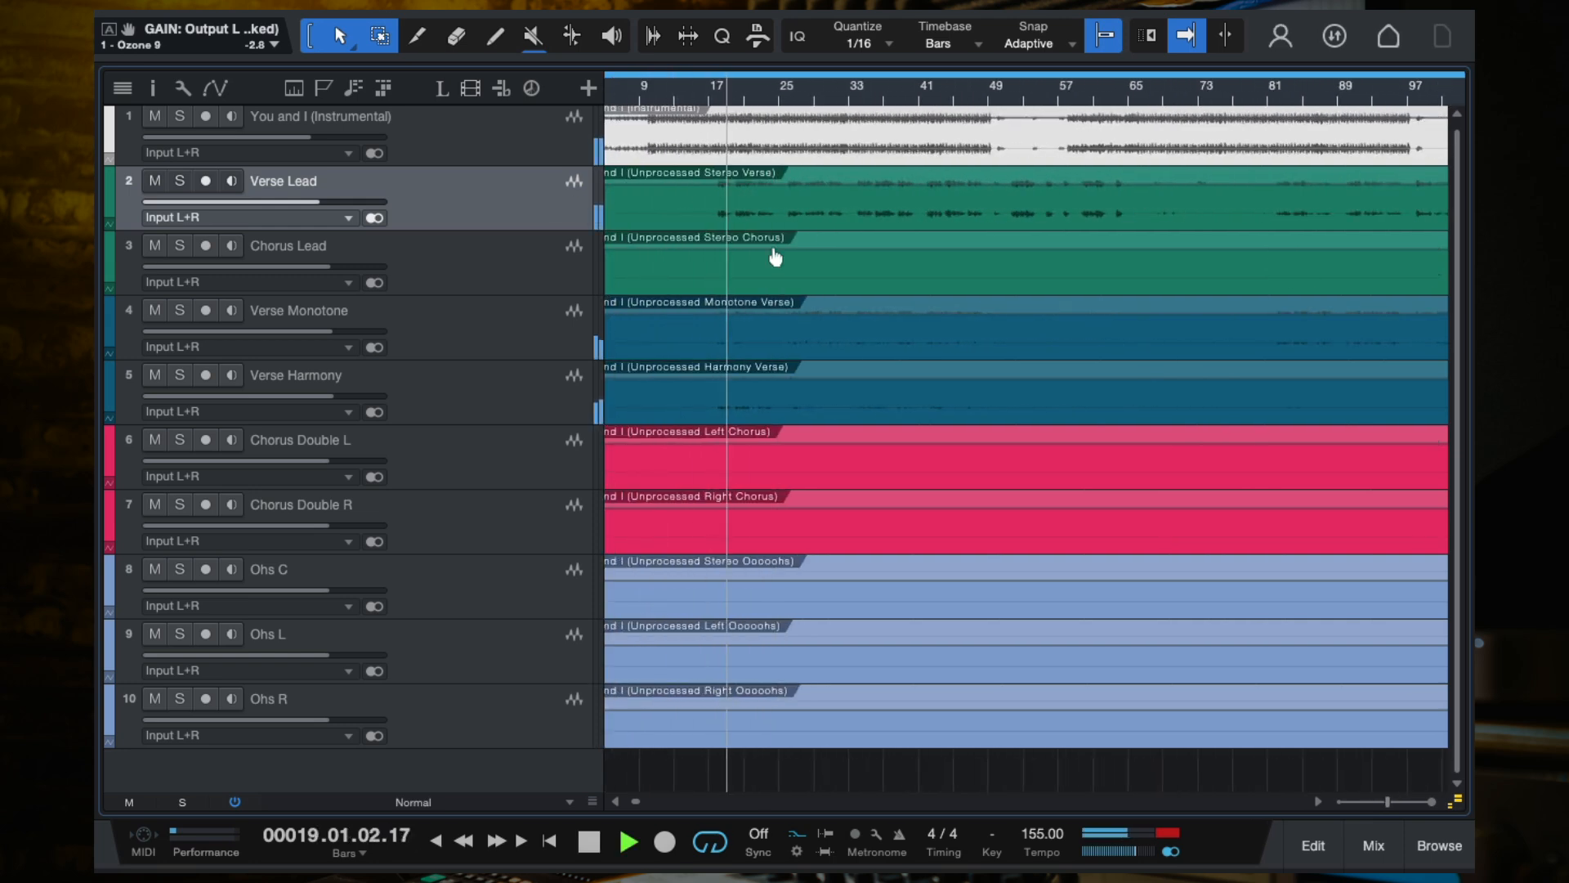
key("space")
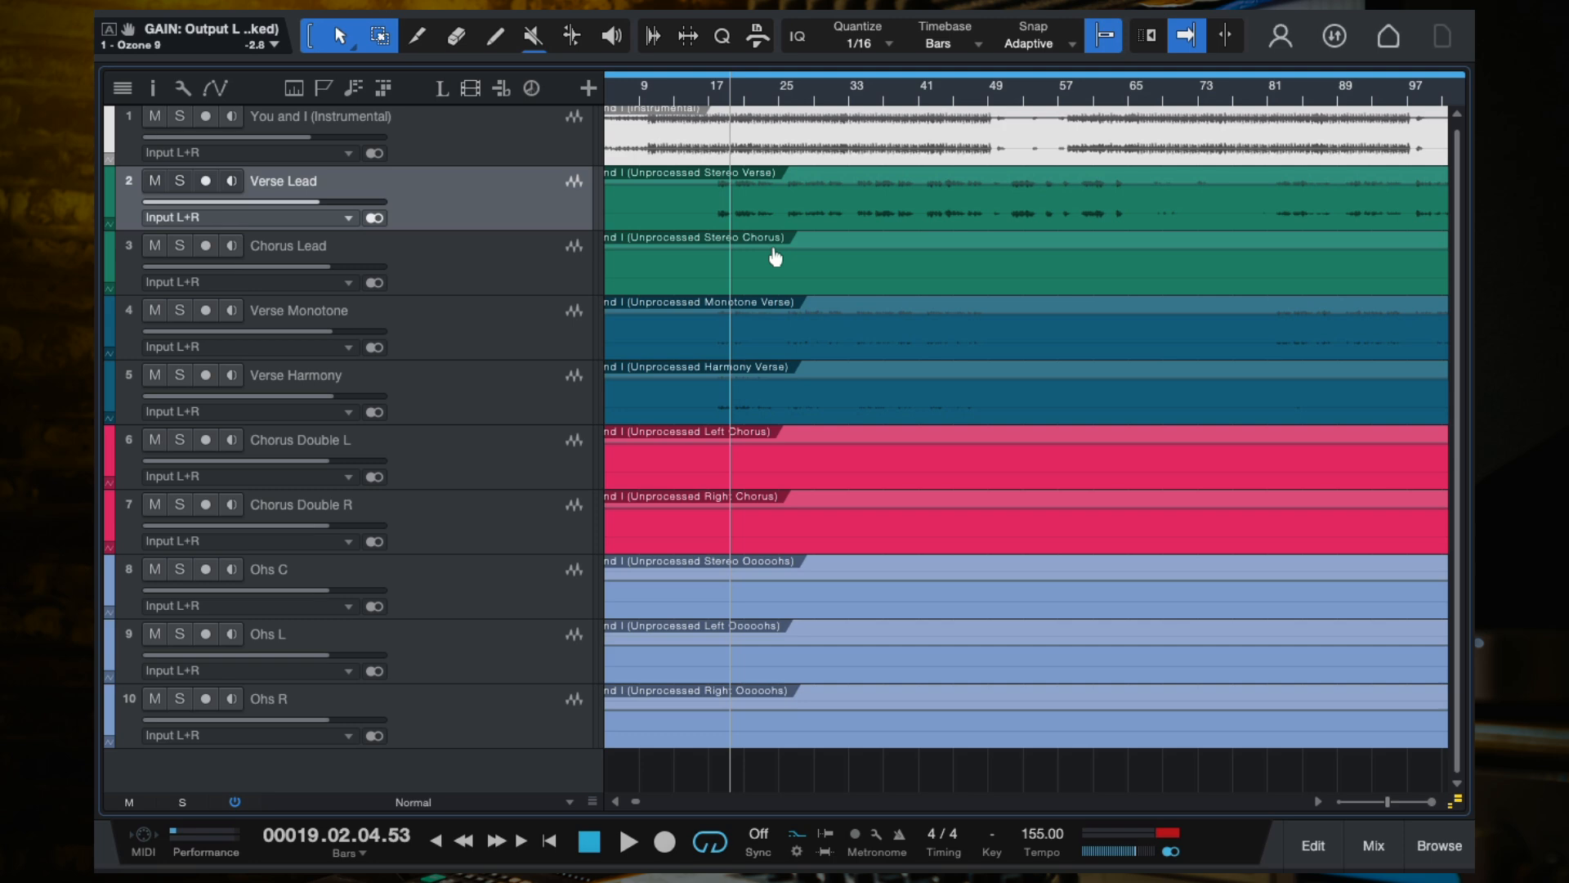
Look over the full arrangement from start to end, including the Chorus Double L and Verse Lead tracks.
key("w")
key("w")
key("w")
key("w")
key("w")
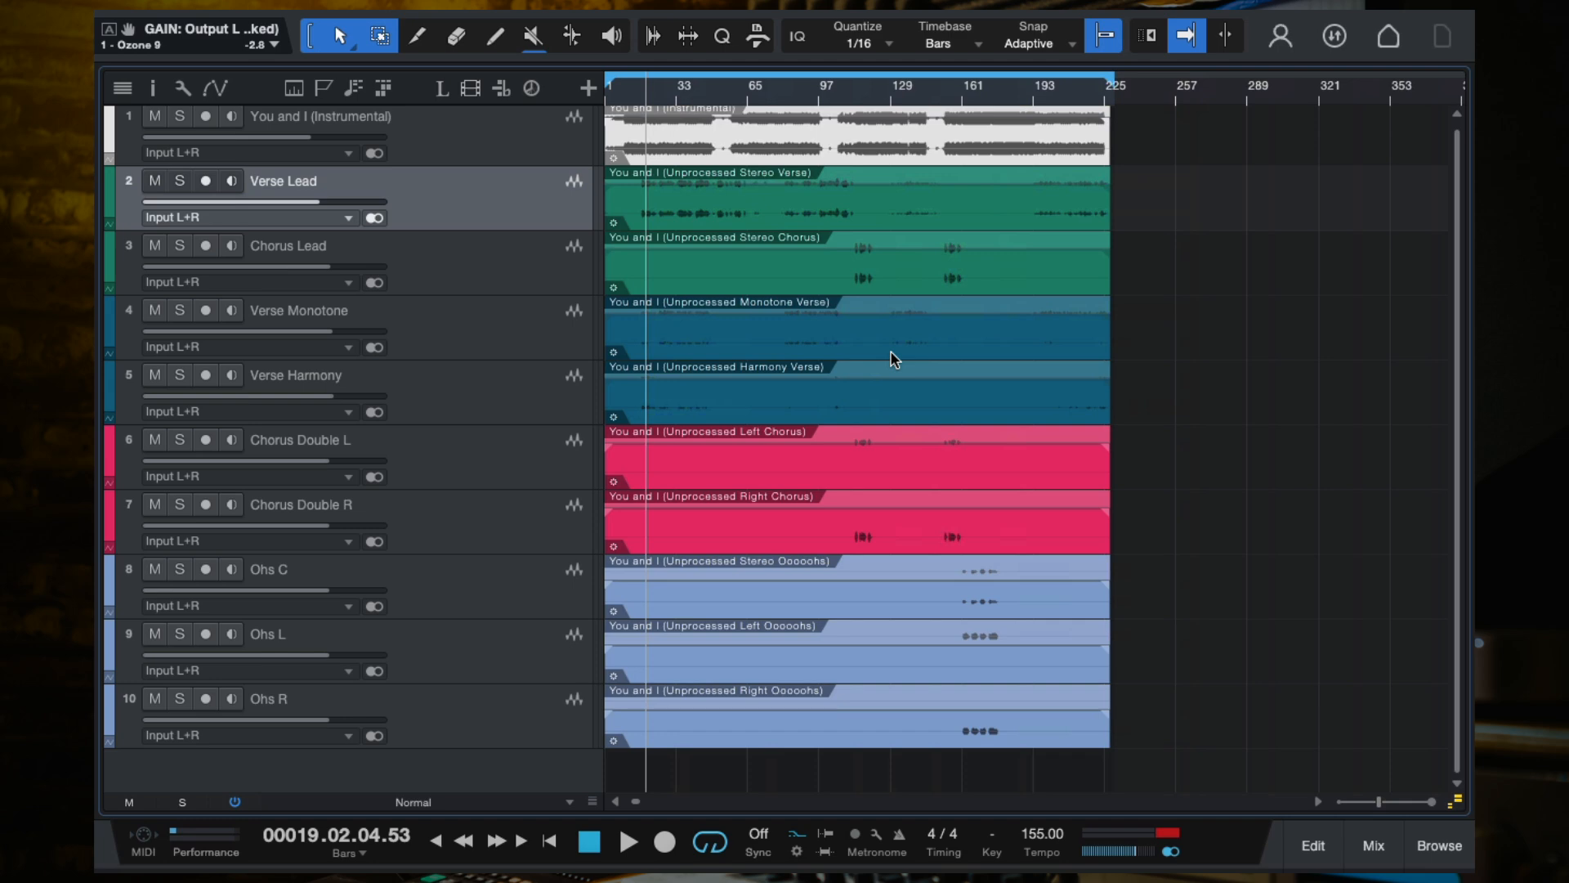
scroll(895, 360, "up", 3)
scroll(895, 359, "left", 3)
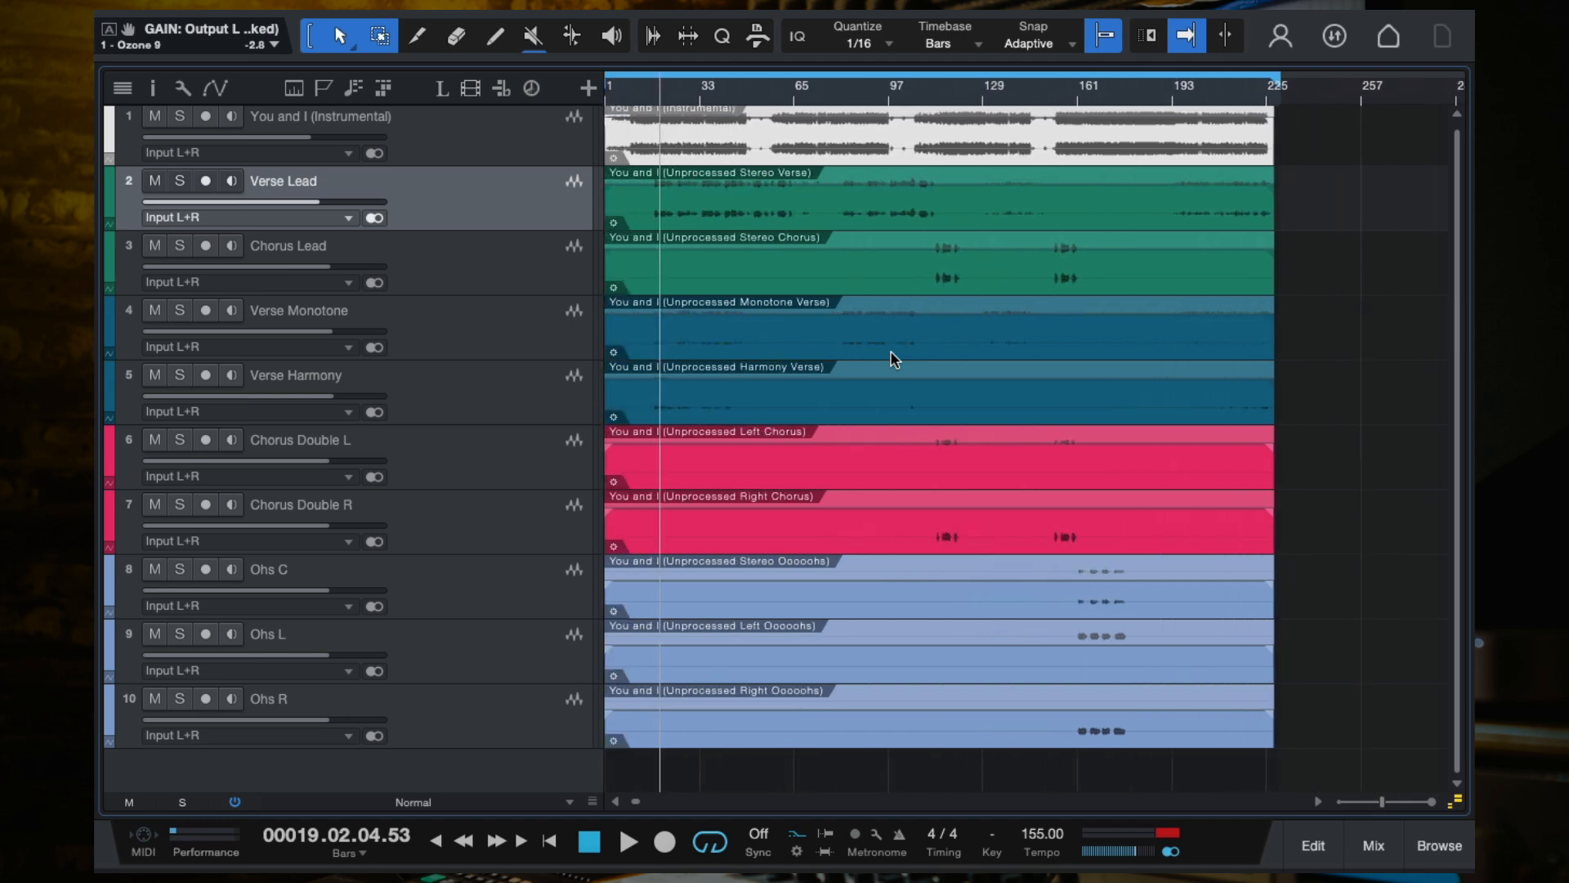
scroll(895, 360, "up", 3)
scroll(895, 360, "down", 3)
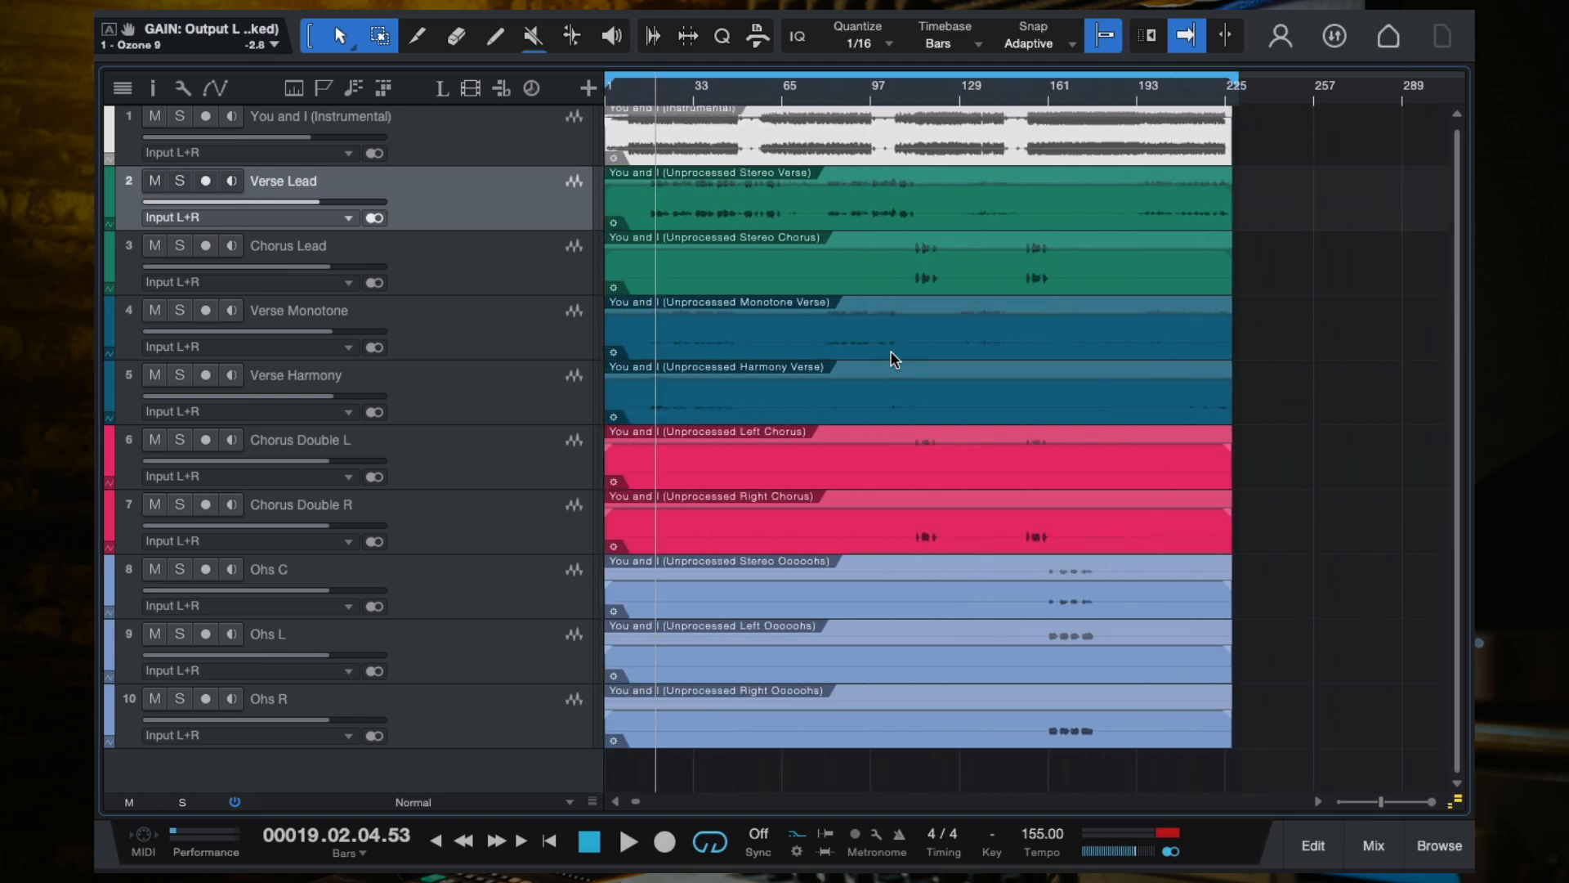
left_click(462, 471)
scroll(872, 474, "up", 3)
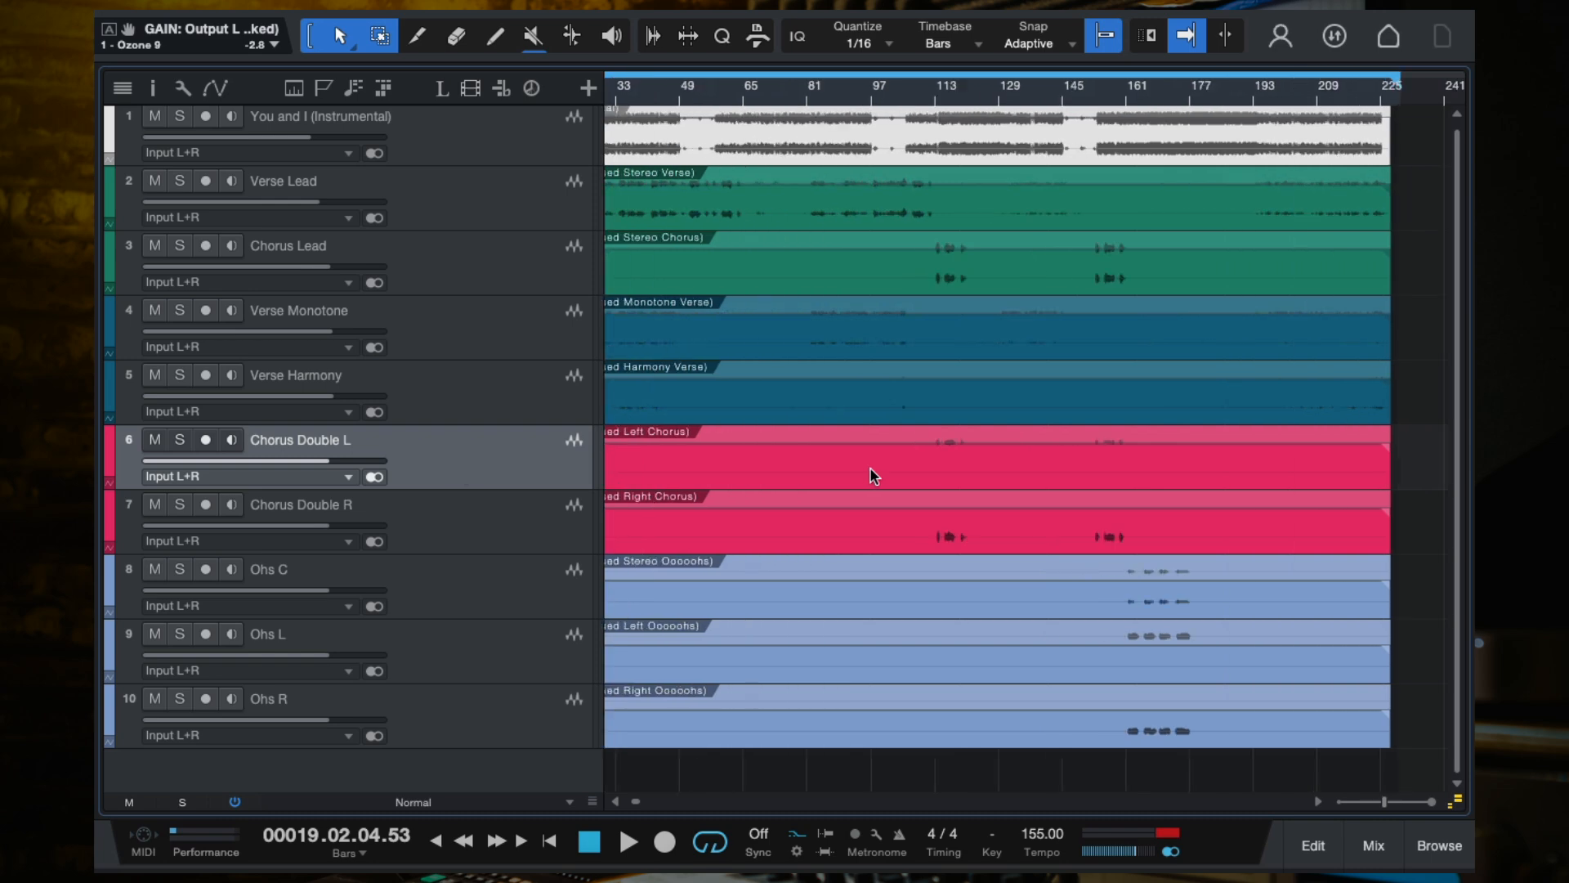
scroll(873, 475, "down", 2)
scroll(872, 476, "down", 1)
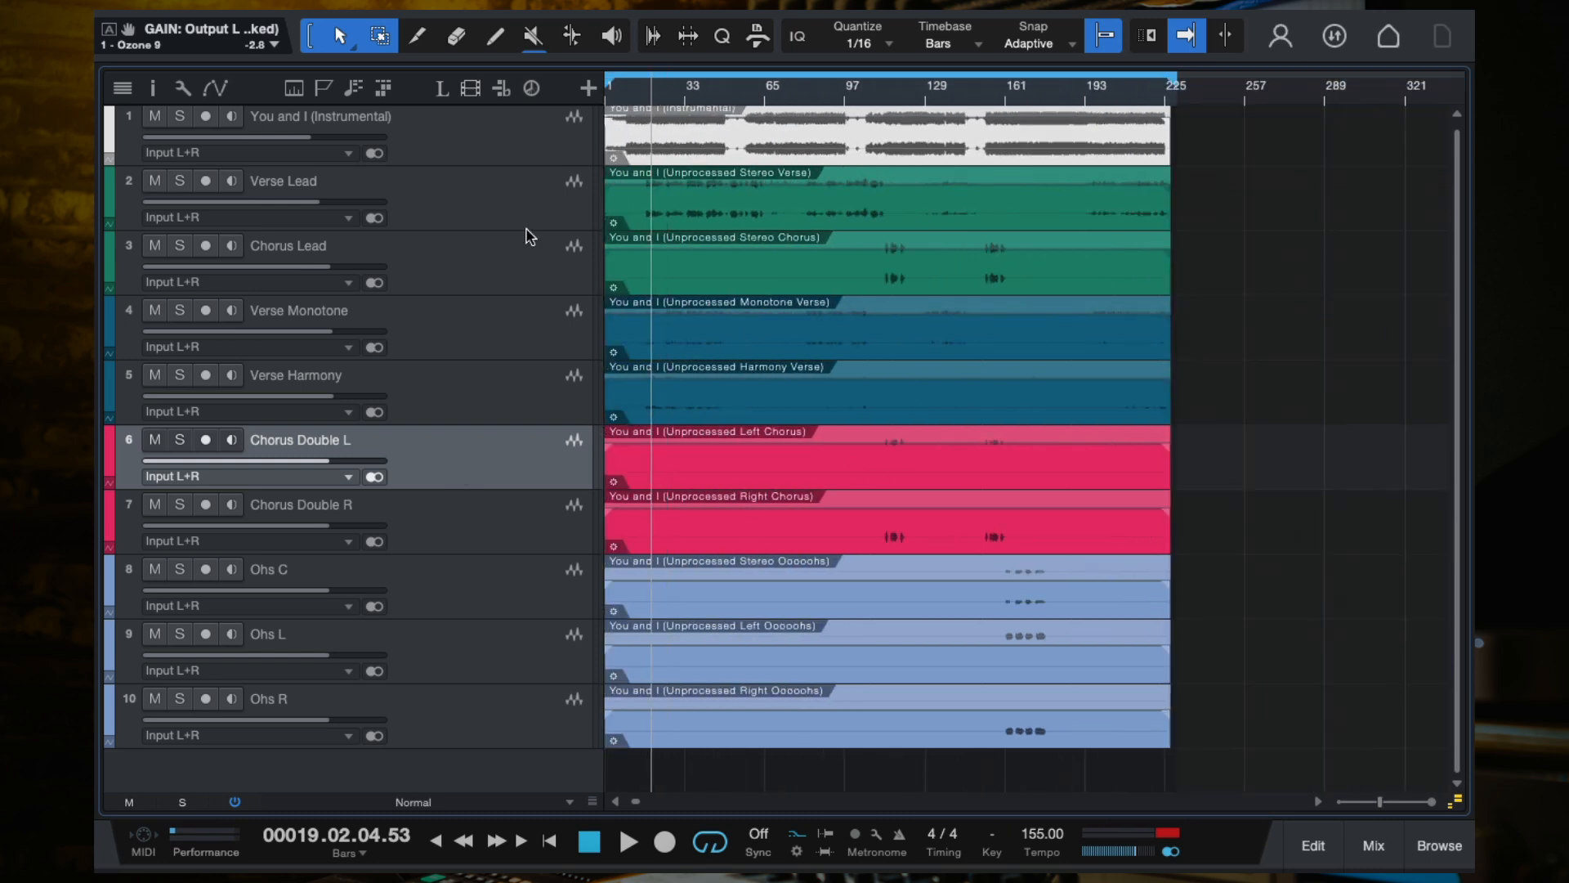
left_click(450, 181)
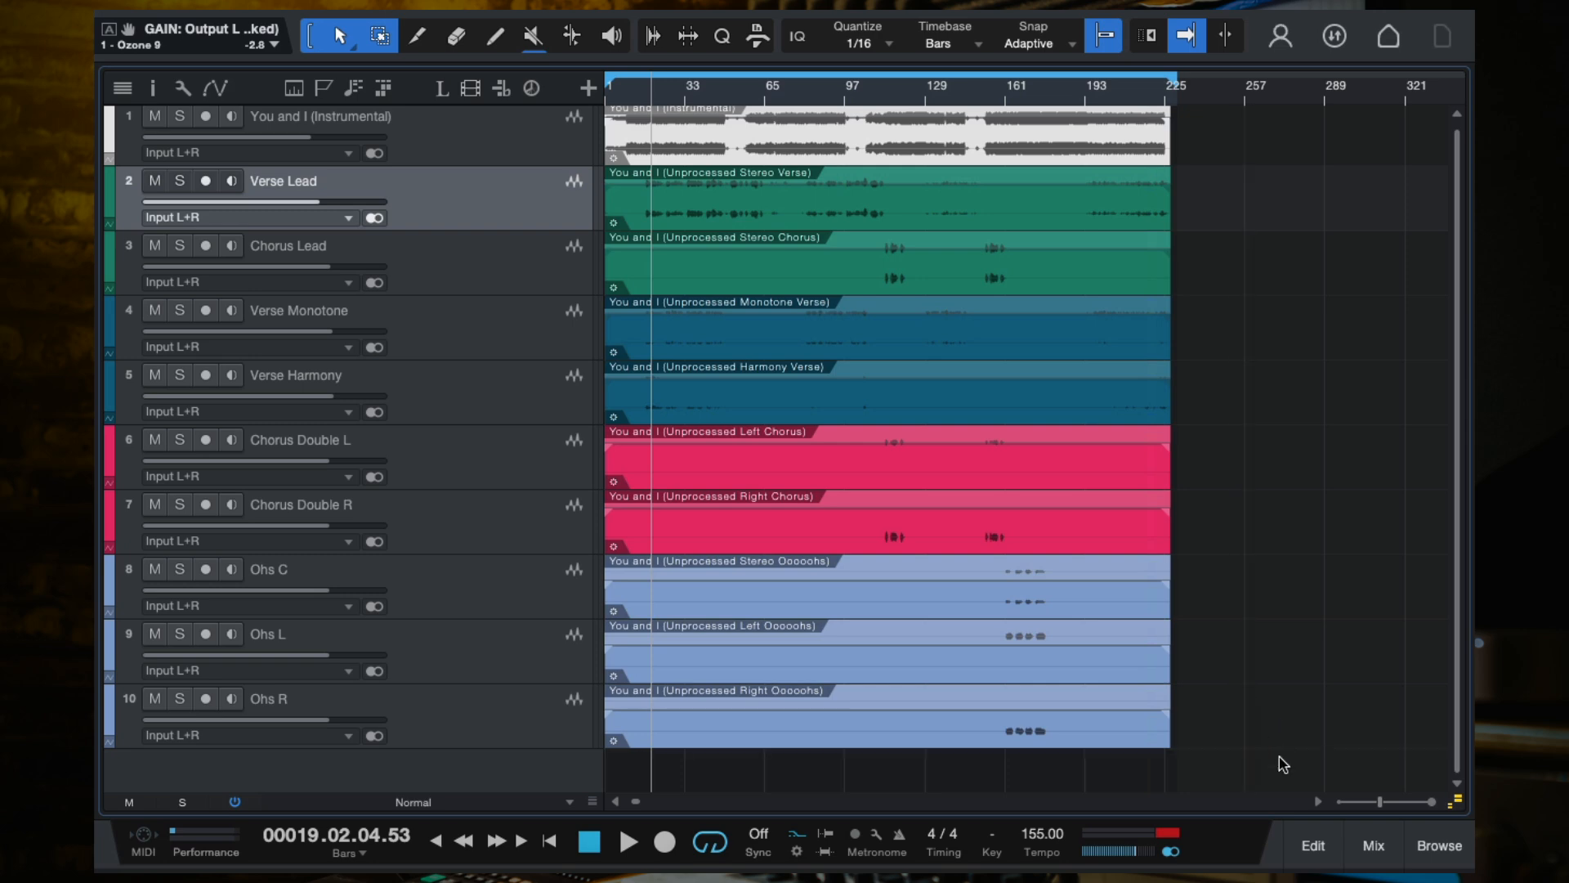
Review the VOCALS BUS in the mixer and its Ozone 9 settings, and return to the full arrangement view.
left_click(1382, 849)
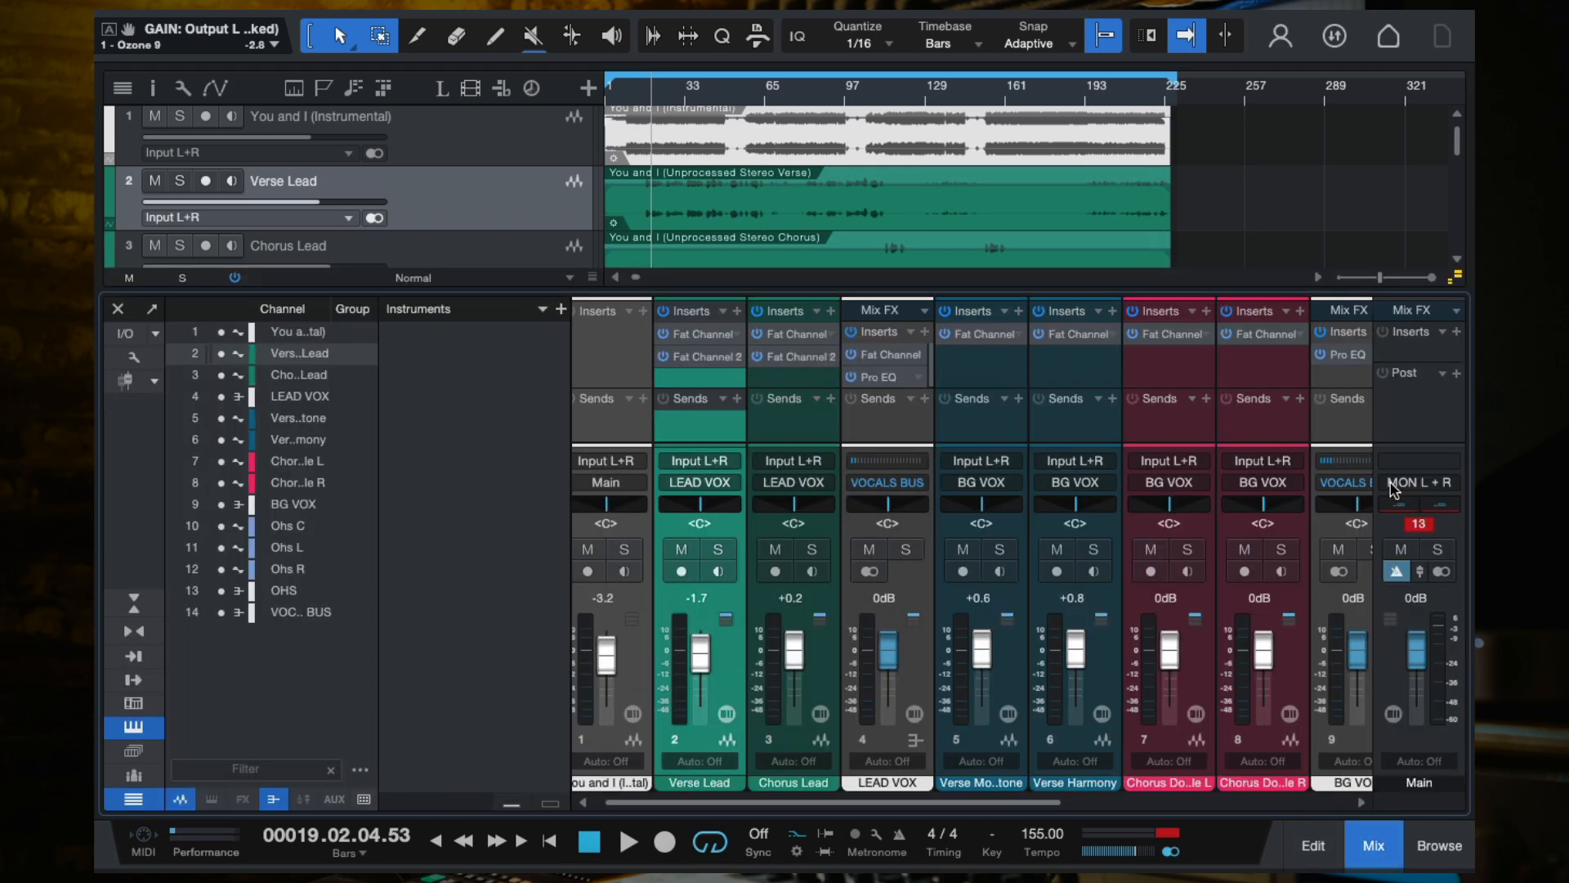
scroll(1340, 441, "right", 5)
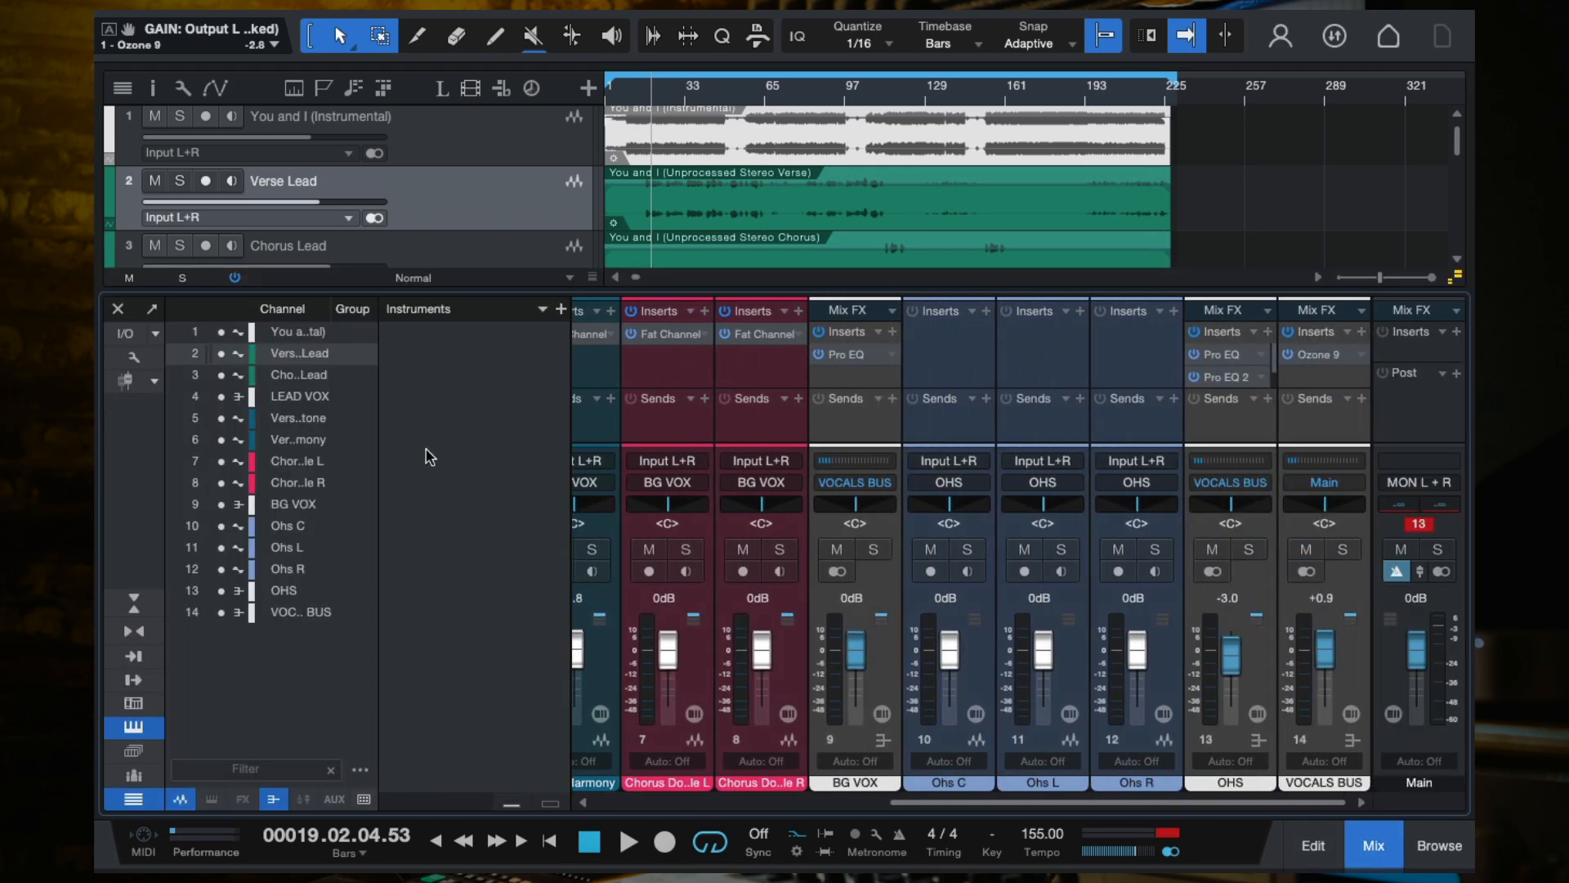
left_click(1338, 439)
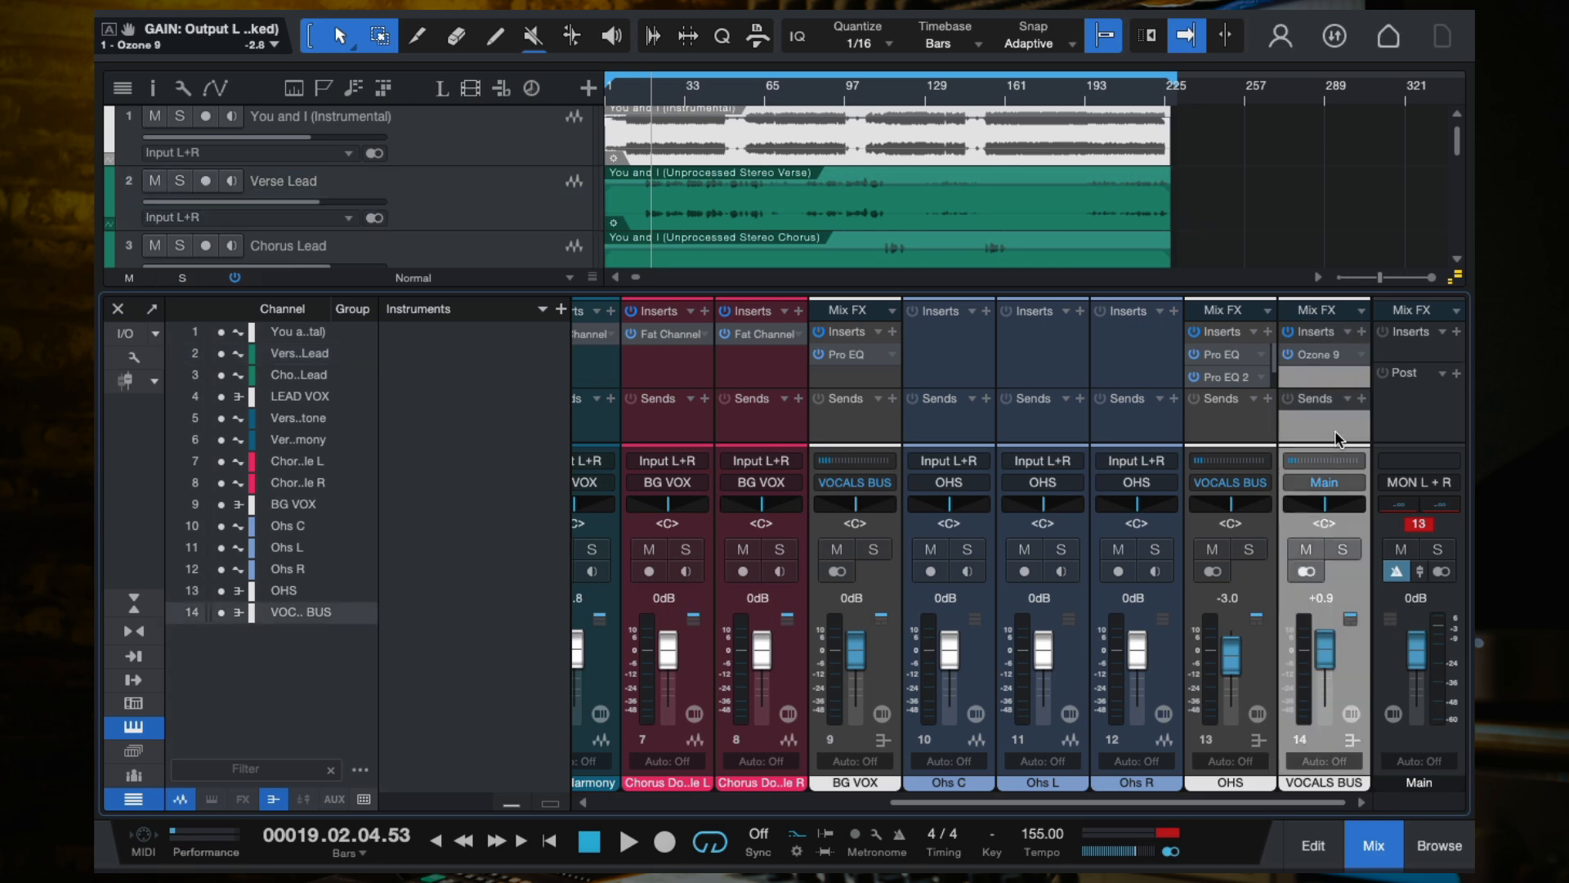
left_click(1324, 359)
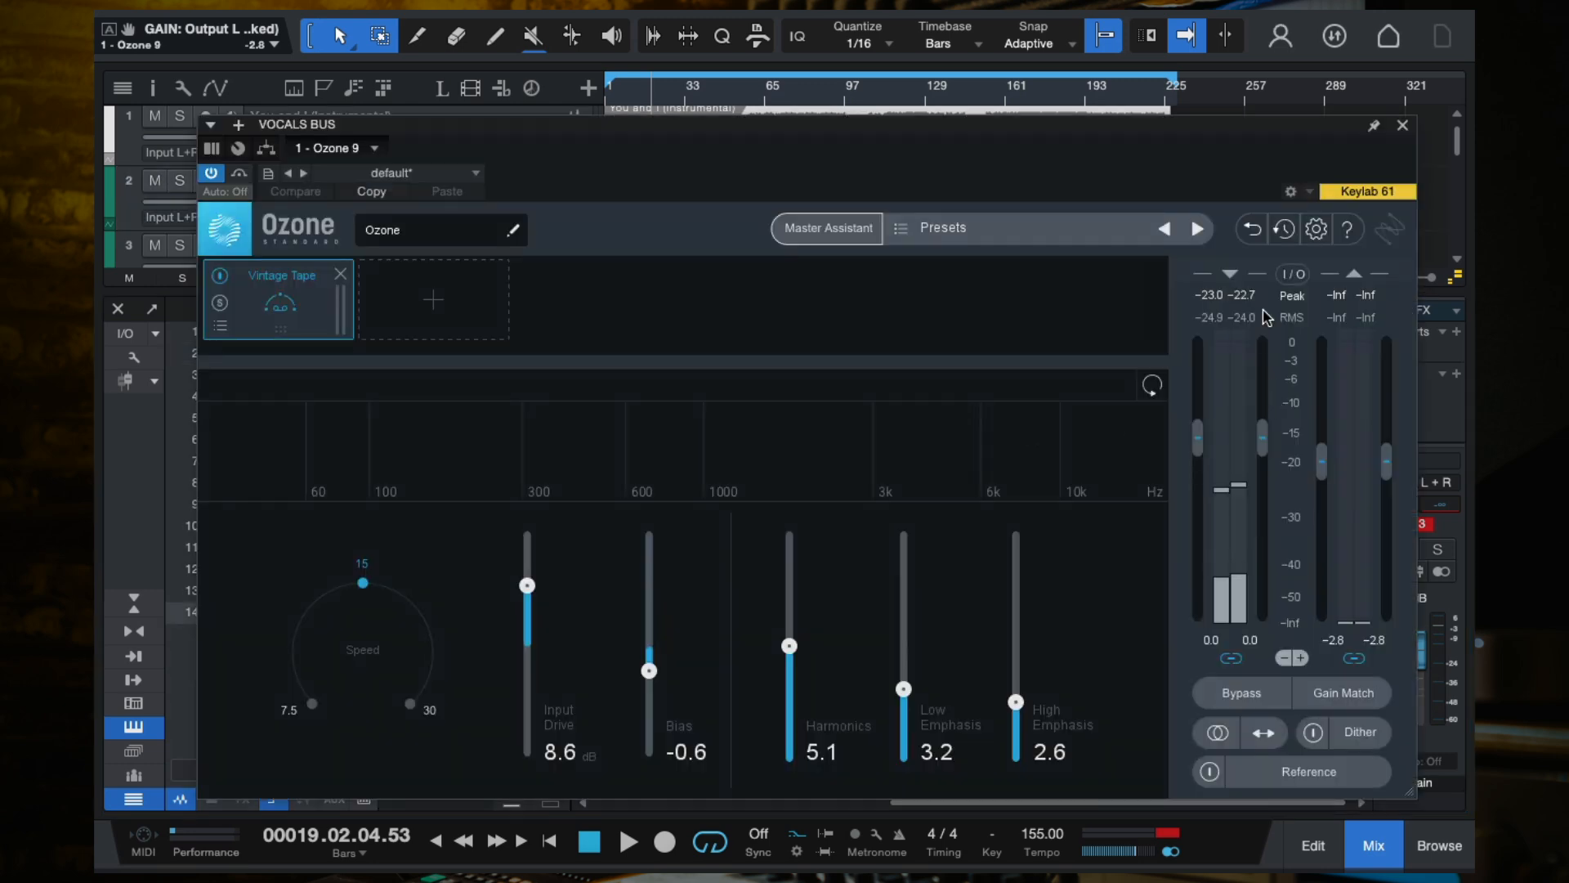
left_click(1403, 125)
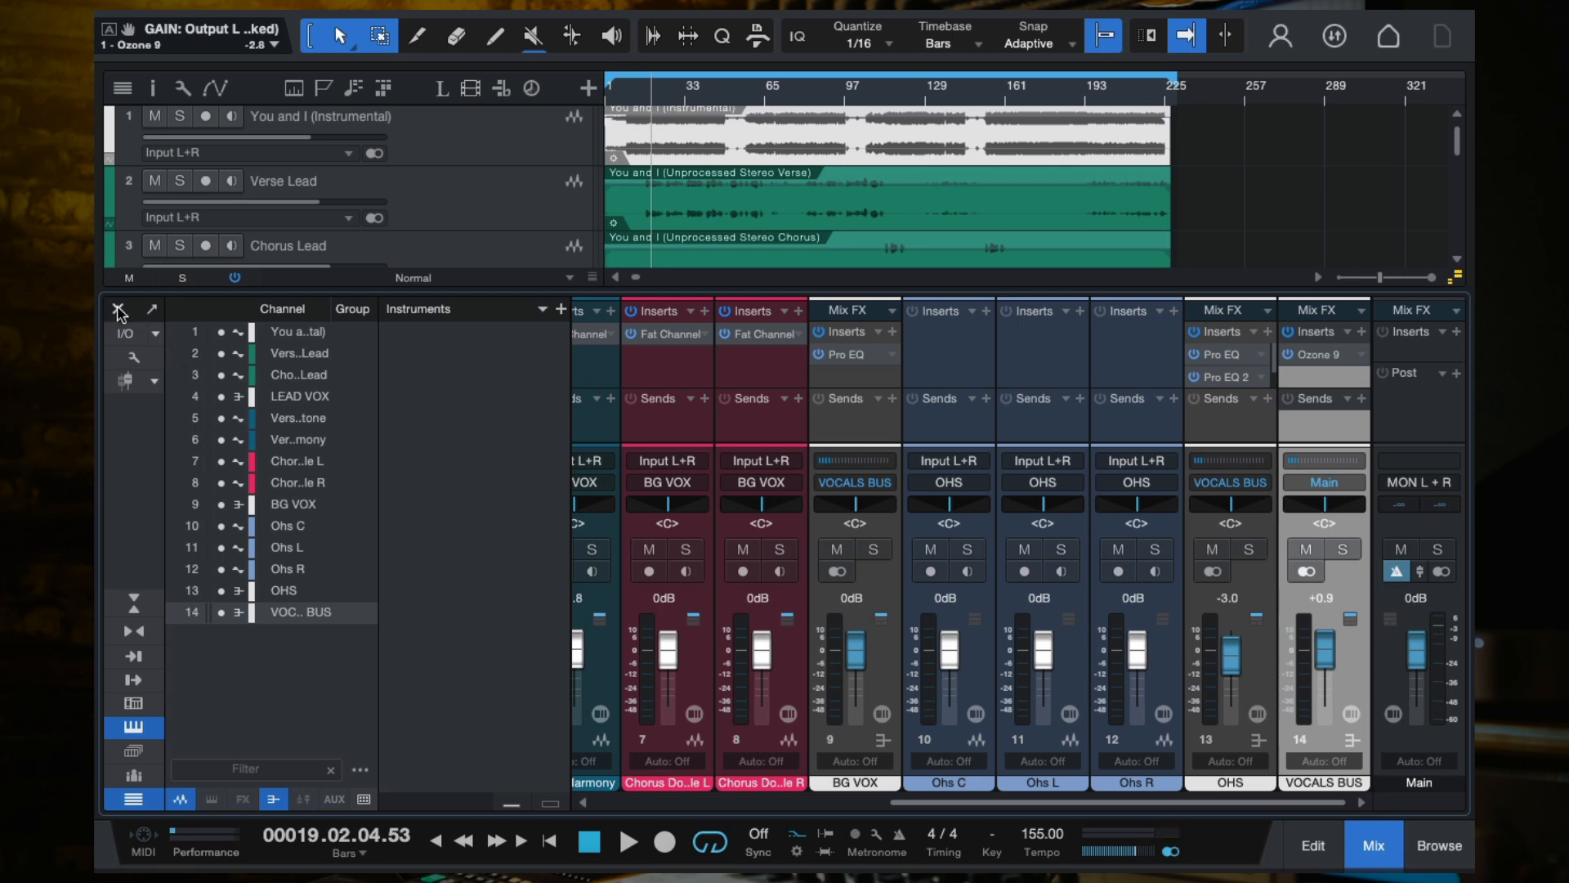
left_click(118, 308)
scroll(1081, 497, "down", 1)
scroll(1080, 497, "up", 2)
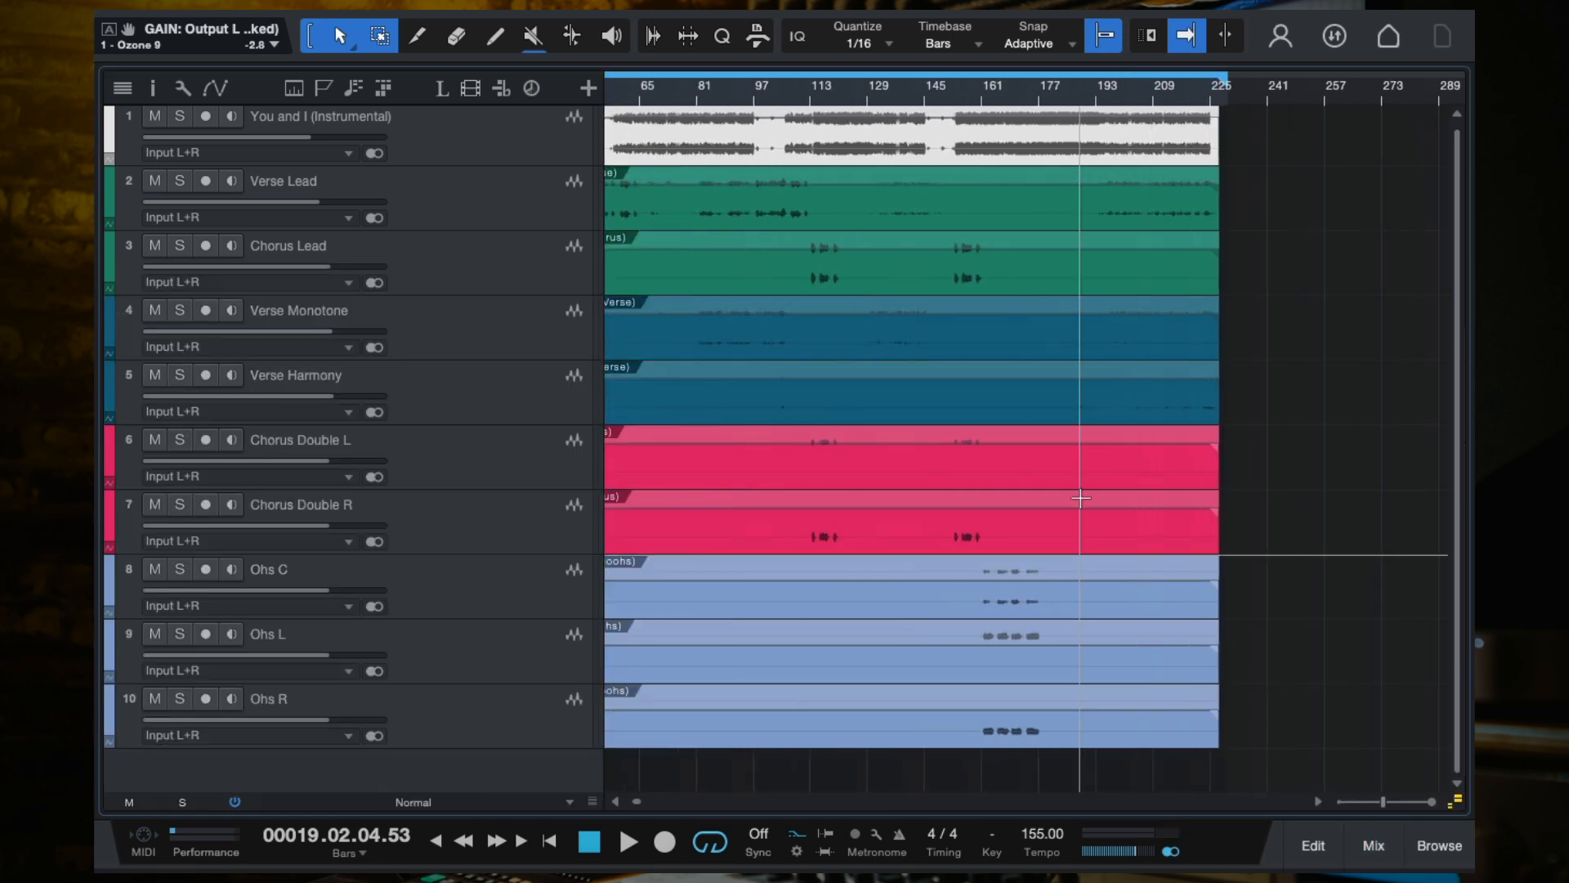